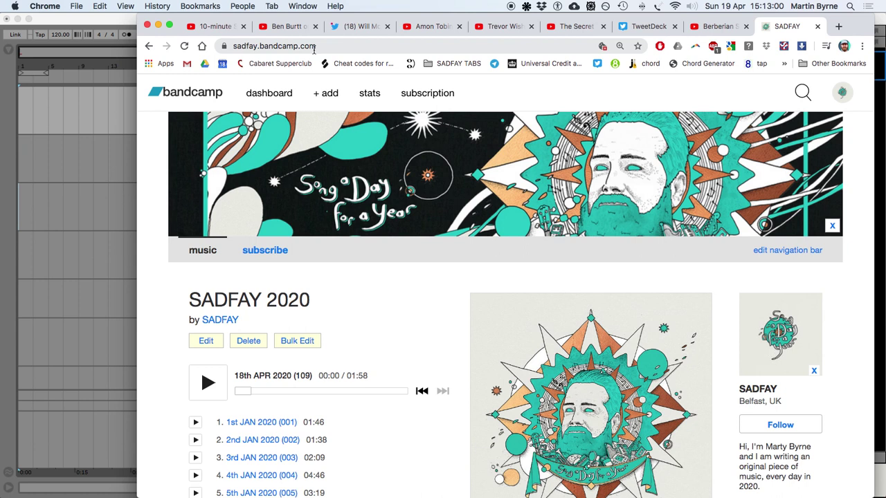
# Switch from the Bandcamp page to the Ableton Live set, enlarge its window and stop playback
pyautogui.scroll(-20, 505, 291)
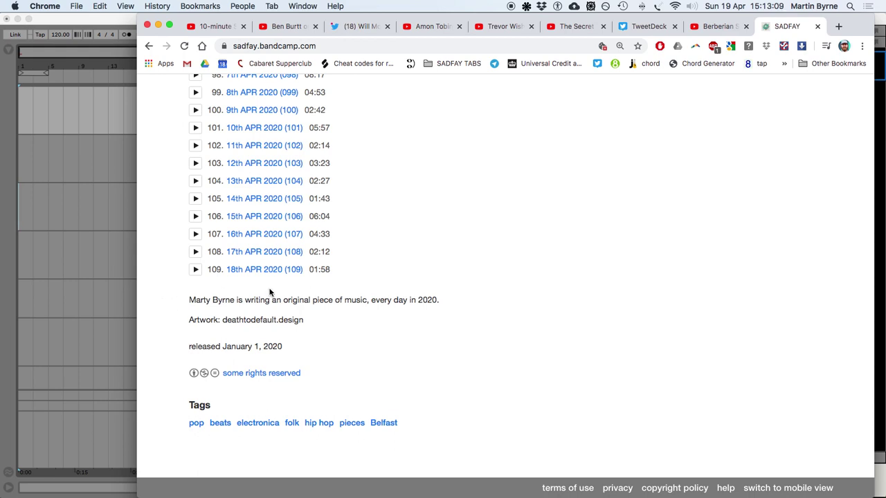
pyautogui.click(88, 141)
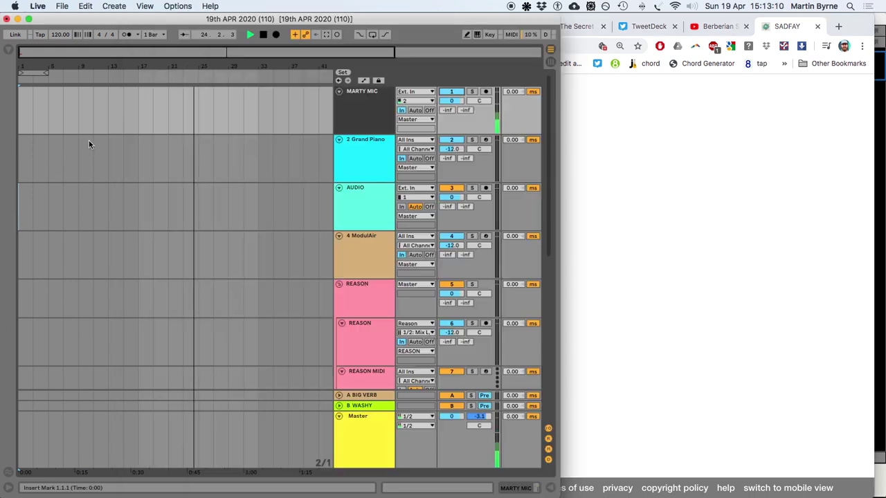
pyautogui.doubleClick(422, 20)
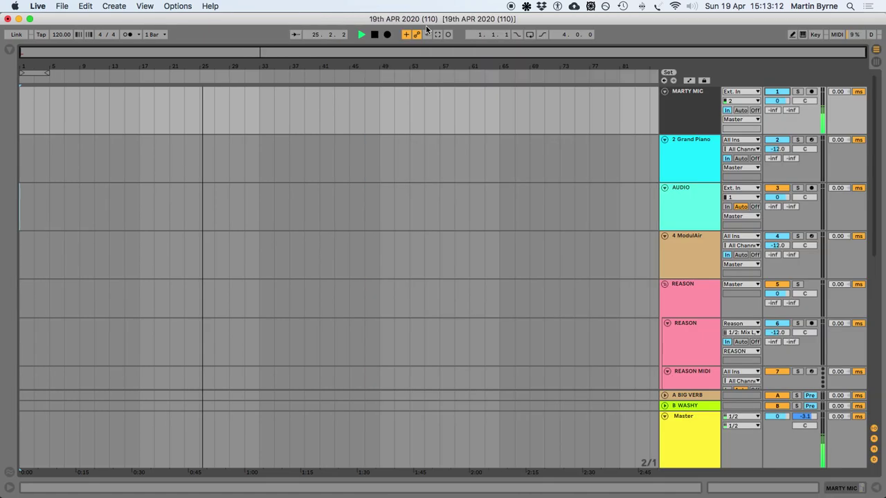
pyautogui.click(373, 35)
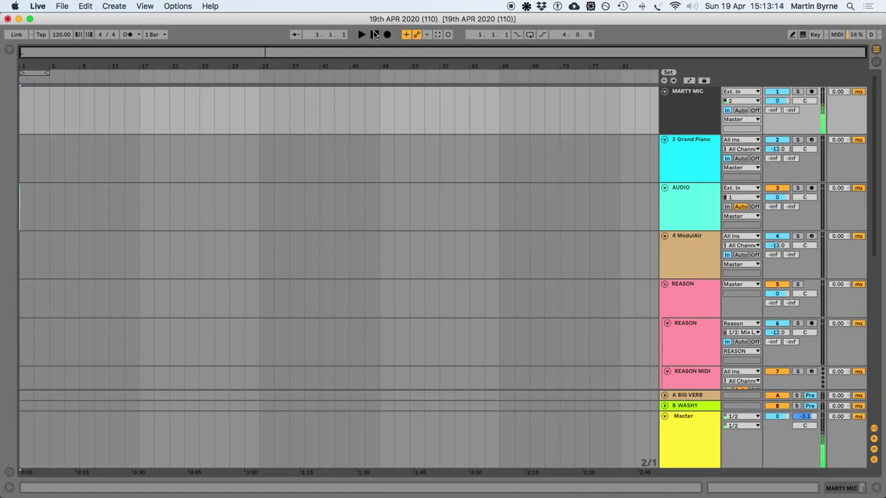
pyautogui.click(418, 35)
pyautogui.click(687, 81)
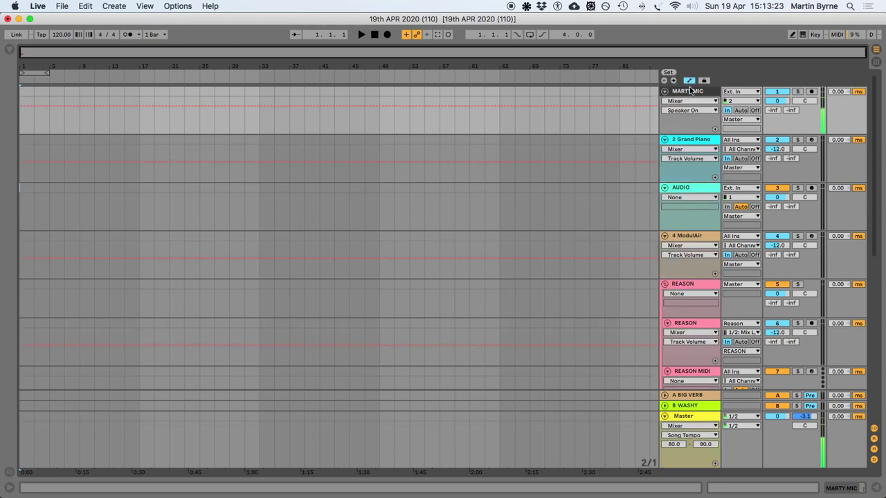
pyautogui.click(688, 81)
# Inspect the device chain on the MARTY MIC track and hide it again, keeping that track selected
pyautogui.click(687, 99)
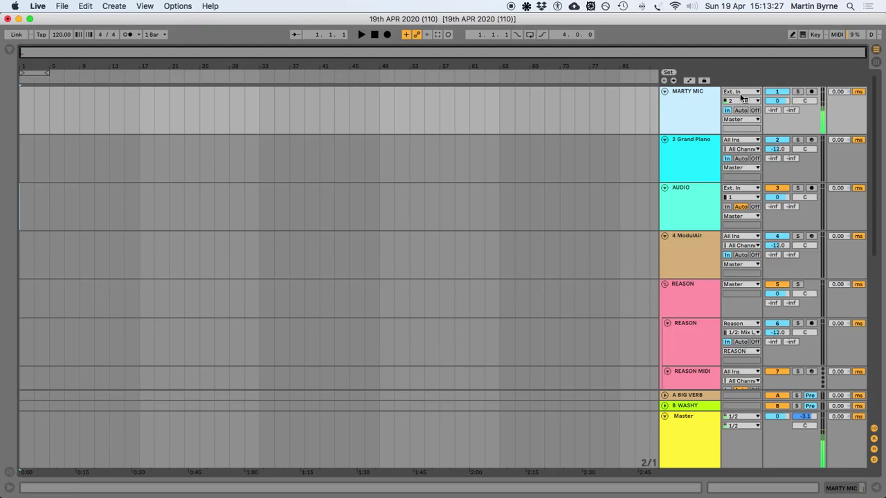
pyautogui.click(851, 490)
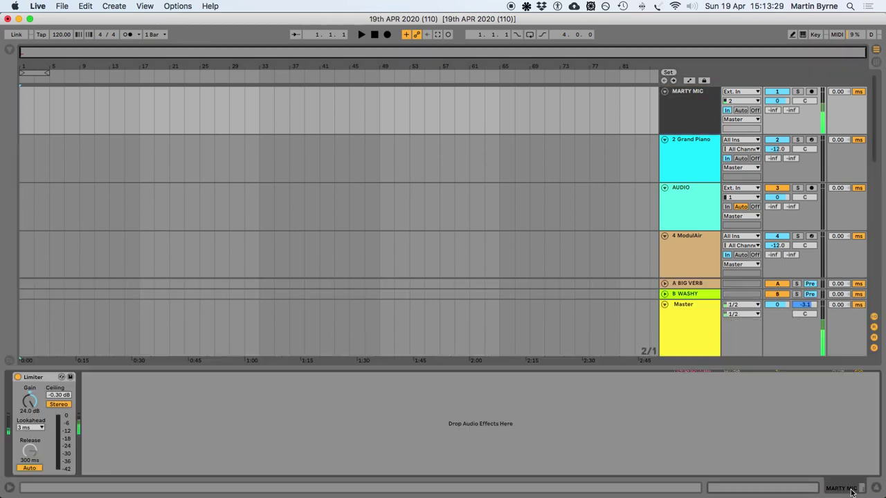
pyautogui.click(851, 490)
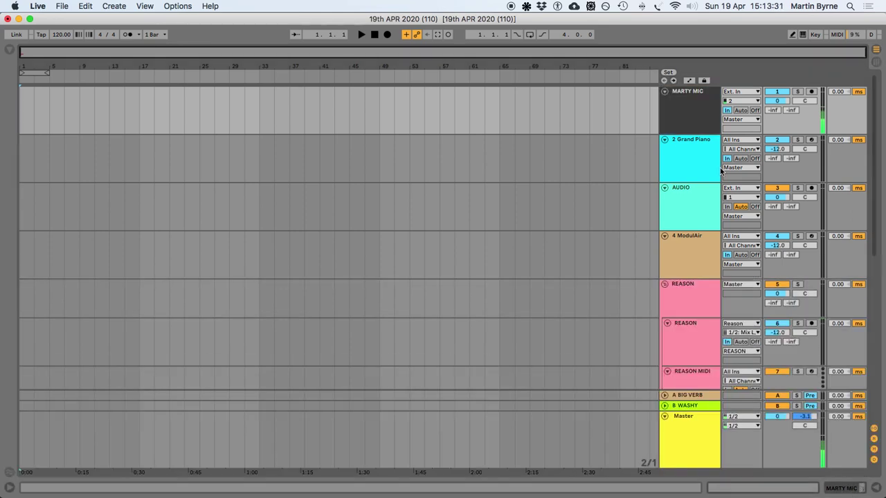
pyautogui.click(694, 99)
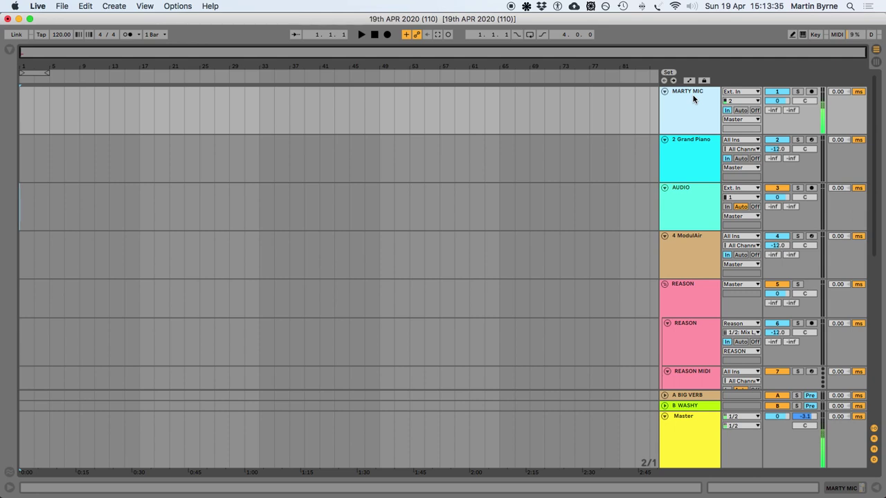
# Arm the 10 MIDI track in the VOLCA group for recording
pyautogui.scroll(-5, 696, 274)
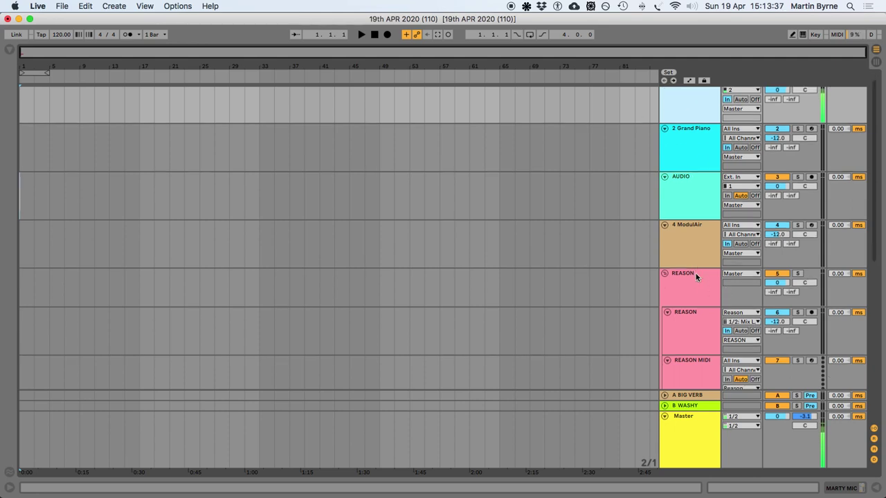
pyautogui.click(690, 182)
pyautogui.scroll(-8, 713, 313)
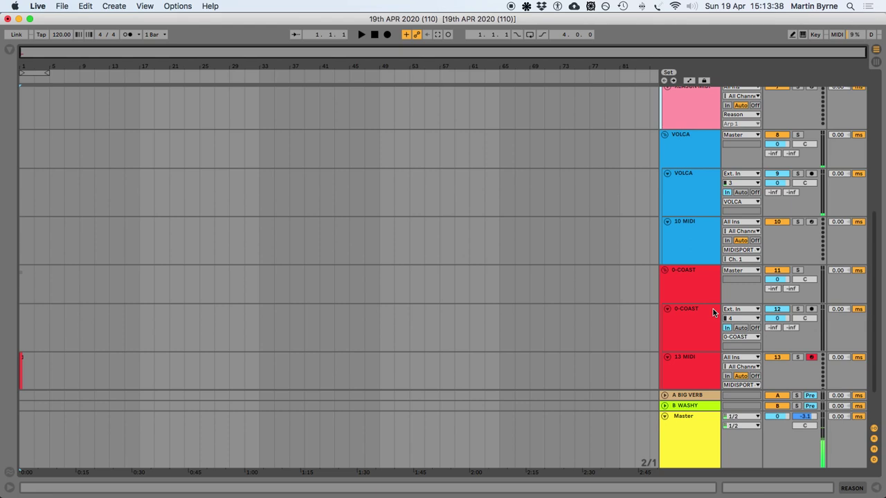
pyautogui.click(694, 144)
pyautogui.click(683, 270)
pyautogui.click(681, 143)
pyautogui.click(812, 222)
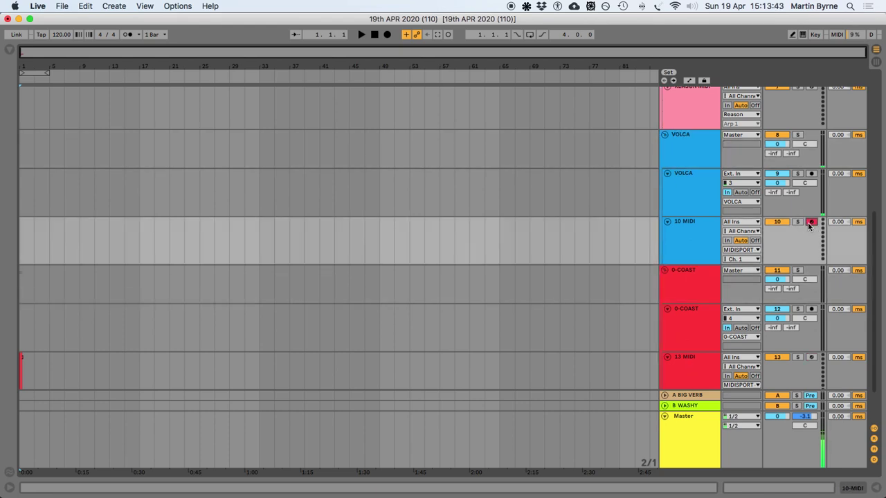
pyautogui.scroll(5, 703, 151)
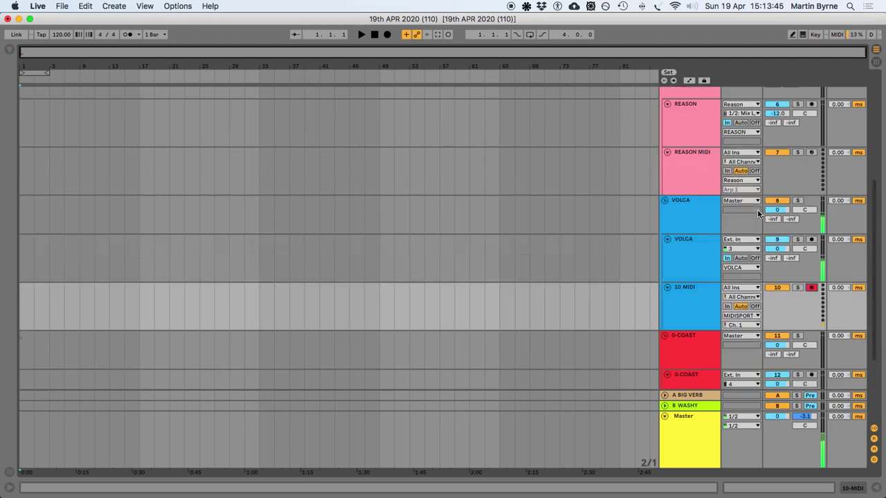
pyautogui.scroll(-5, 754, 164)
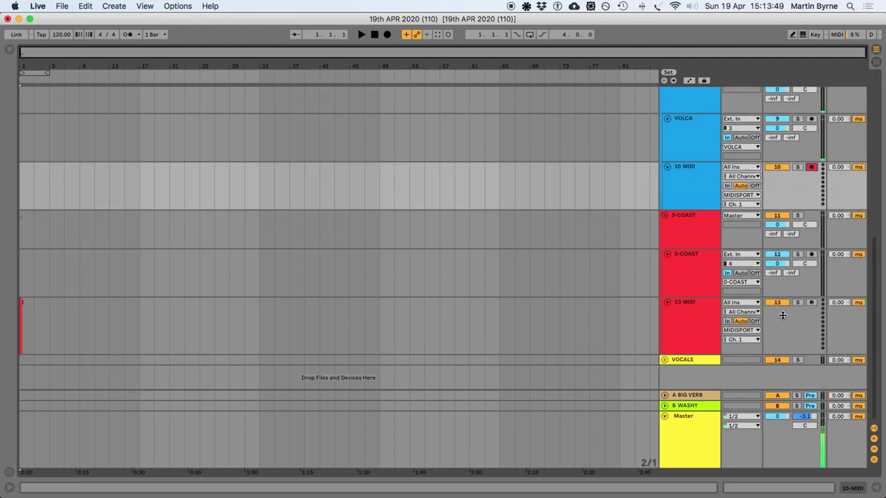
# Arm the 13 MIDI track for recording and select the 0-COAST group track
pyautogui.click(811, 303)
pyautogui.click(683, 219)
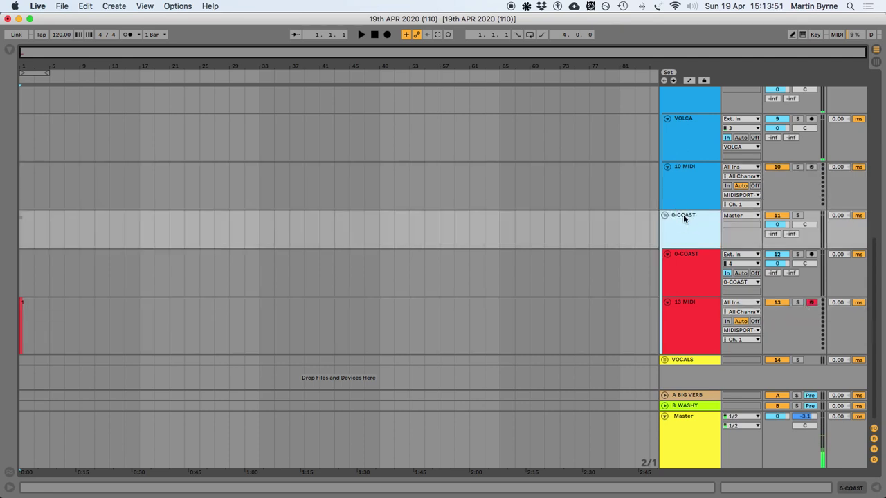
pyautogui.scroll(2, 691, 221)
pyautogui.press('Left')
pyautogui.press('Right')
pyautogui.scroll(-3, 761, 315)
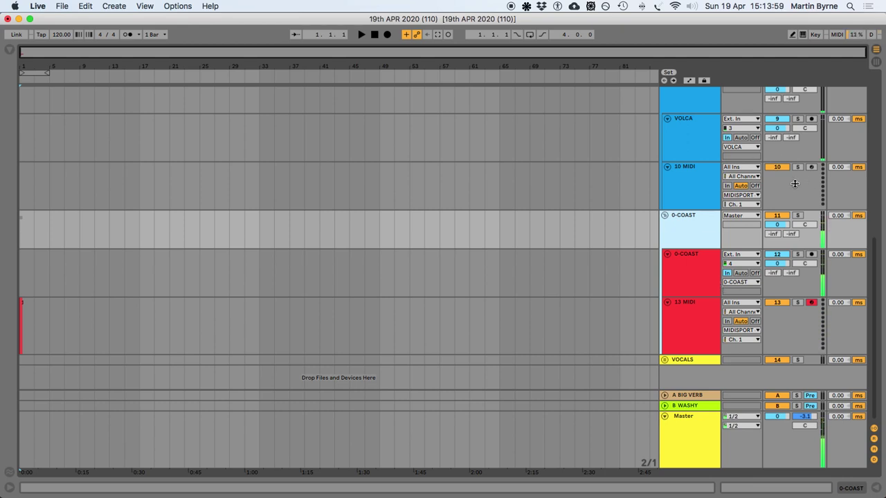
# Arm the 10 MIDI track and set input monitoring on the 2 Grand Piano and 4 ModulAir tracks to Auto
pyautogui.click(811, 167)
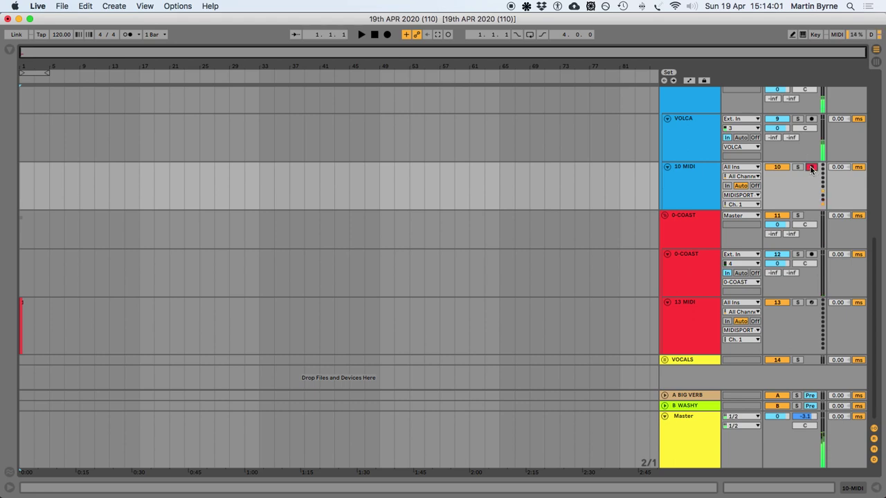
pyautogui.scroll(10, 768, 197)
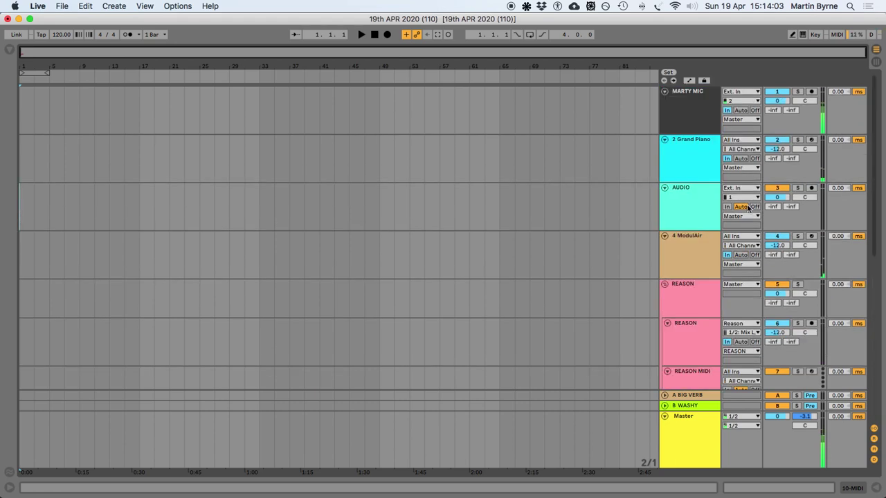
pyautogui.click(741, 158)
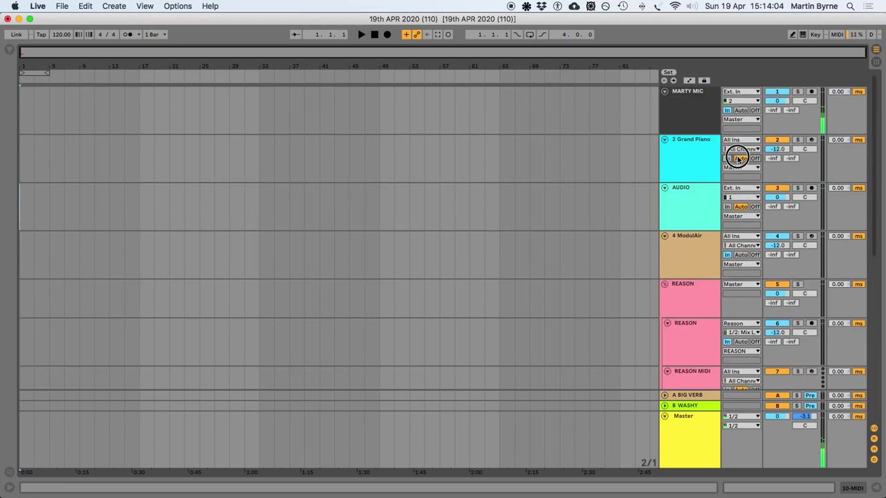
pyautogui.click(741, 255)
# Arm the 13 MIDI track in the 0-COAST group for recording
pyautogui.scroll(-10, 767, 246)
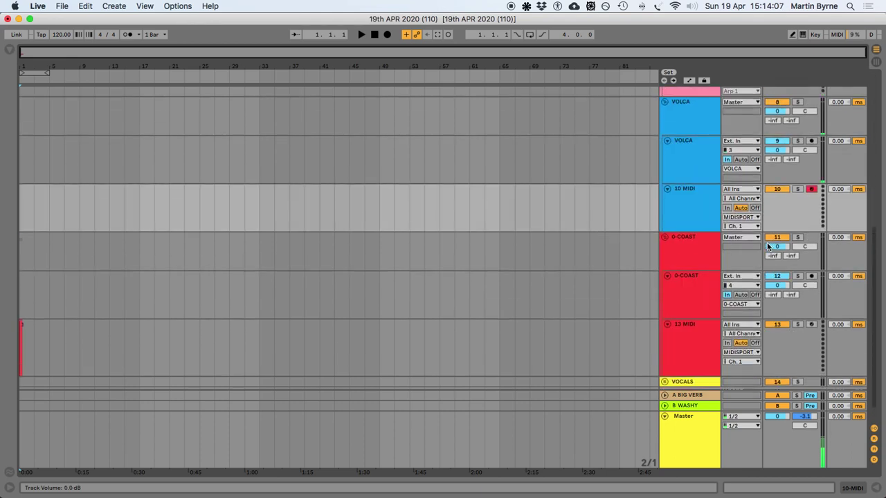
pyautogui.scroll(2, 767, 245)
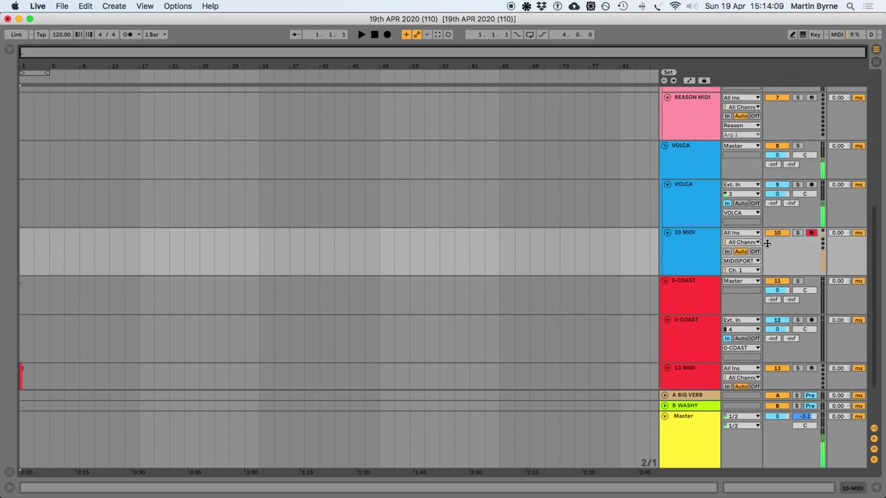
pyautogui.scroll(-2, 768, 251)
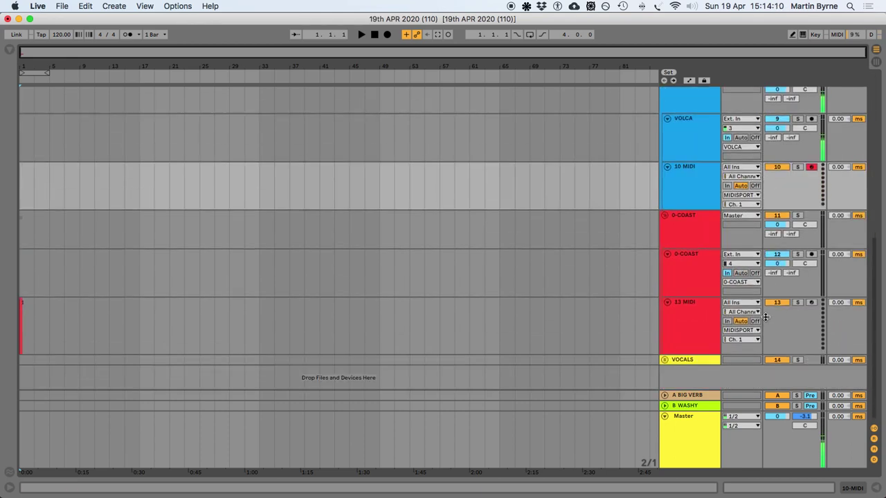
pyautogui.click(811, 302)
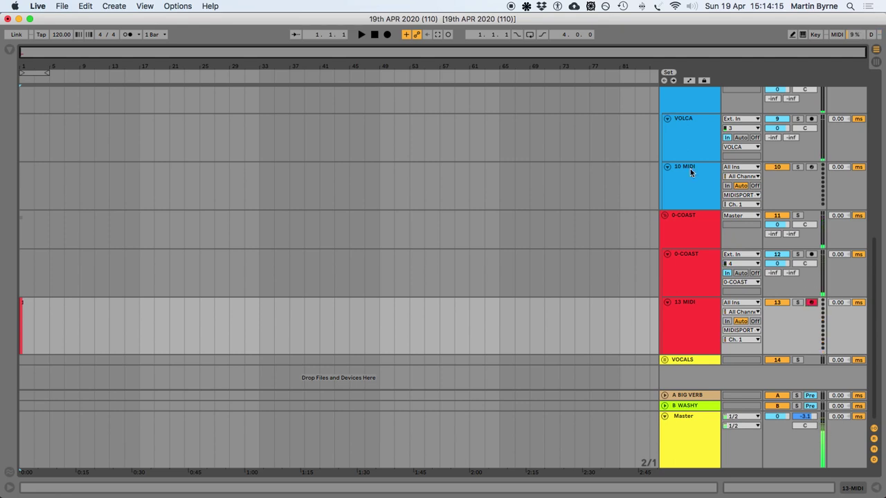
pyautogui.scroll(3, 690, 277)
pyautogui.scroll(1, 690, 273)
pyautogui.scroll(-3, 696, 235)
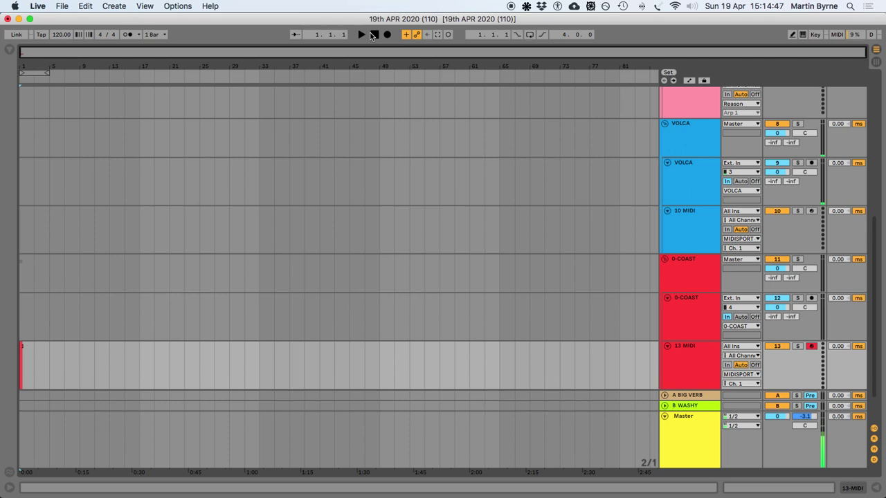
# Switch to Chrome and play part of the "Ben Burtt on Lightsaber Sound Design" YouTube video
pyautogui.press('super+Tab')
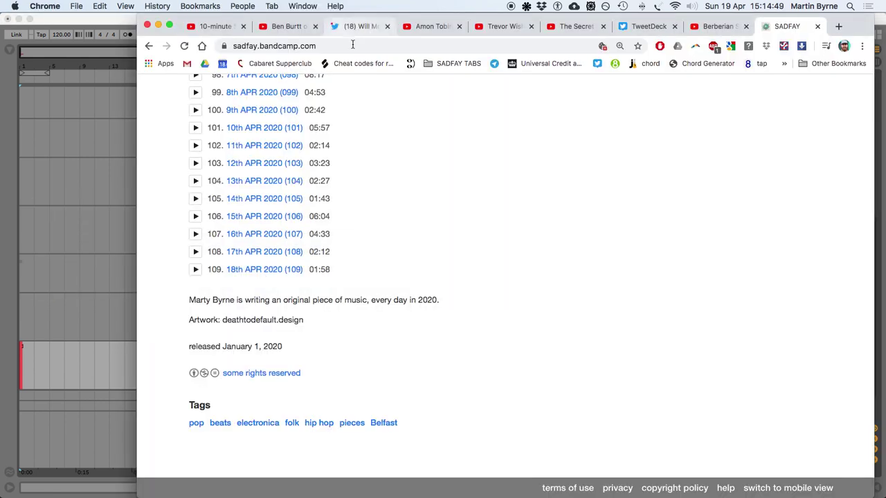
pyautogui.click(200, 29)
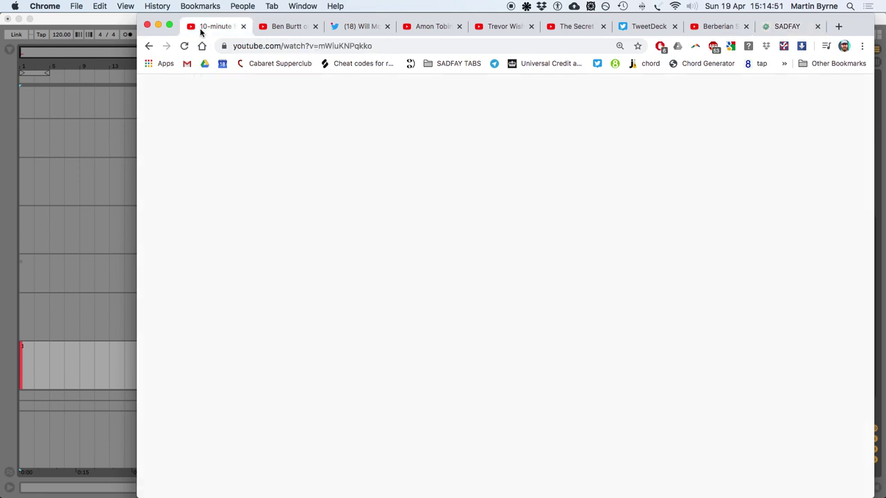
pyautogui.click(270, 29)
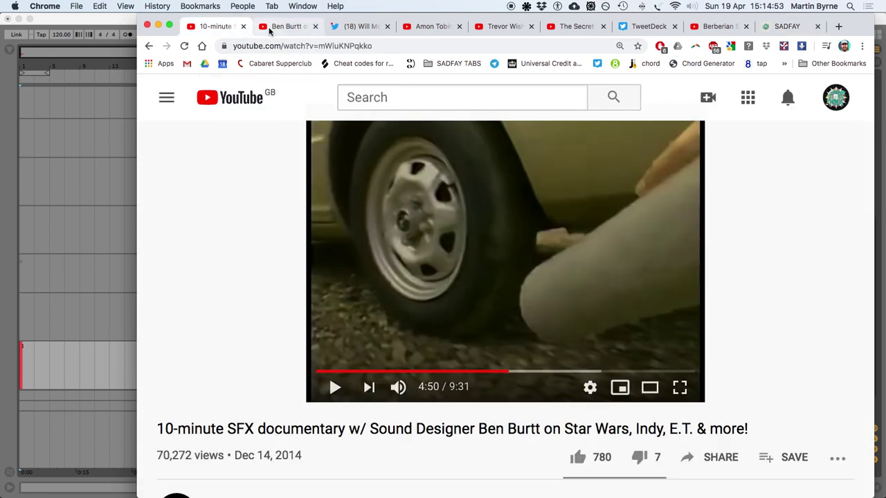
pyautogui.scroll(-1, 263, 301)
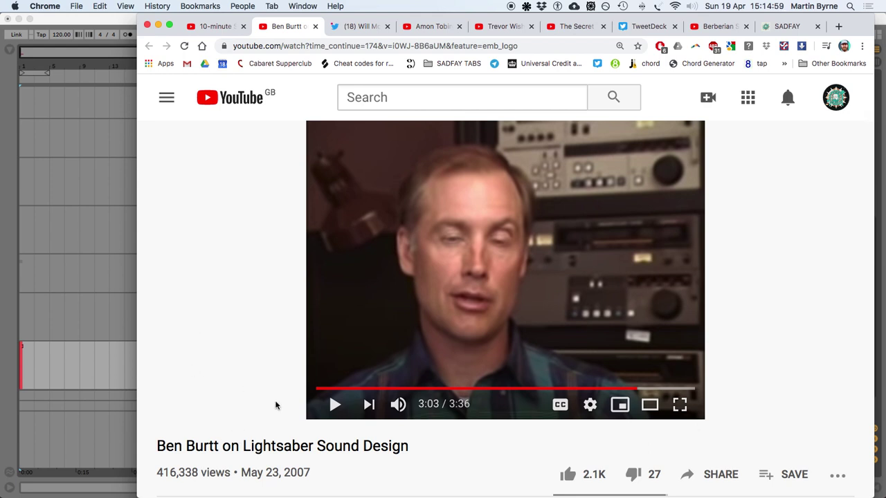
pyautogui.click(322, 412)
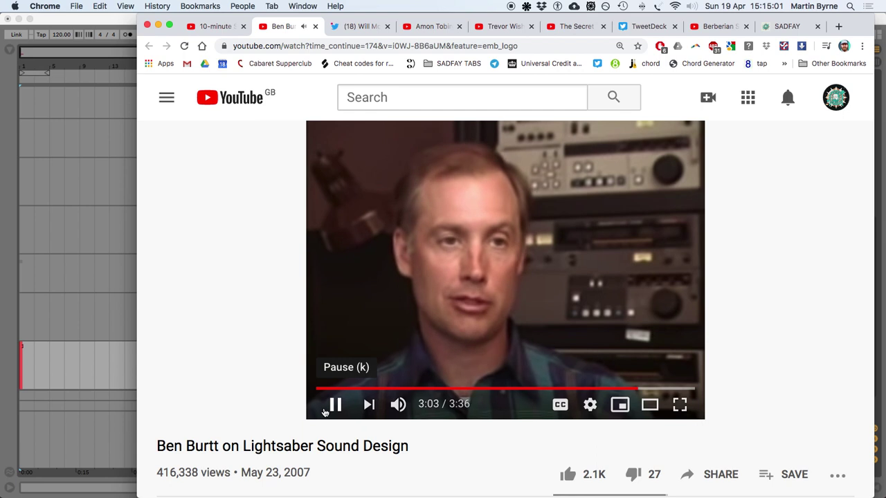
pyautogui.click(324, 412)
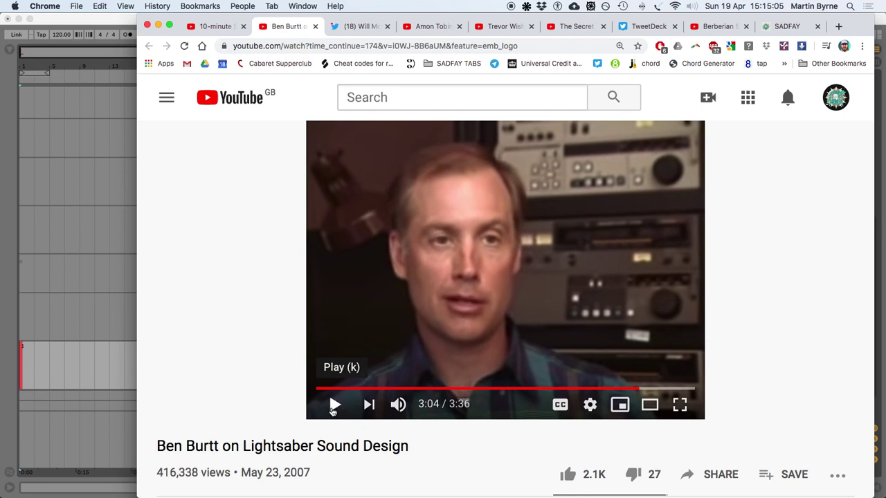
pyautogui.click(333, 407)
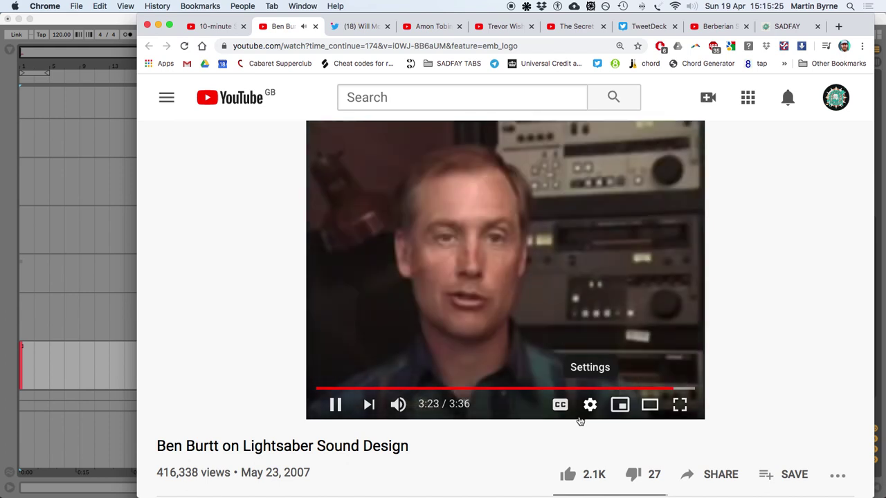
pyautogui.click(335, 406)
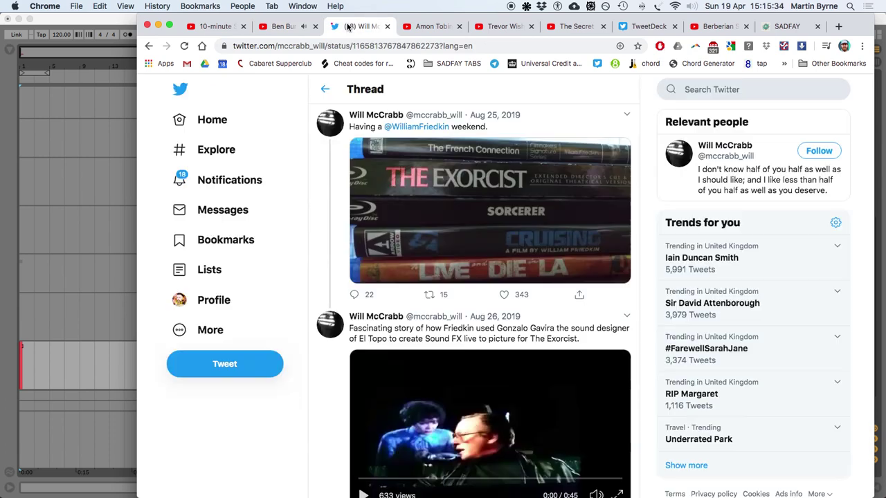
# Open the Twitter thread about live sound effects for The Exorcist, play its video full screen, and revisit the Ben Burtt video page
pyautogui.click(348, 26)
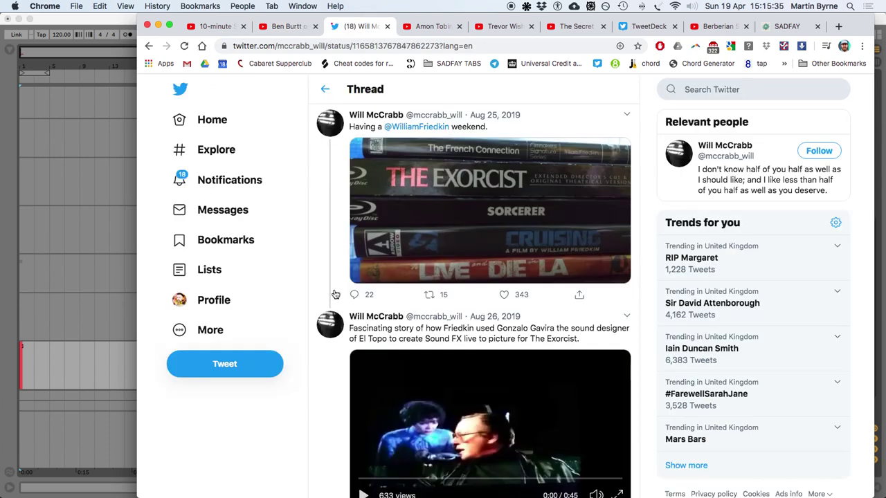
pyautogui.scroll(-3, 333, 295)
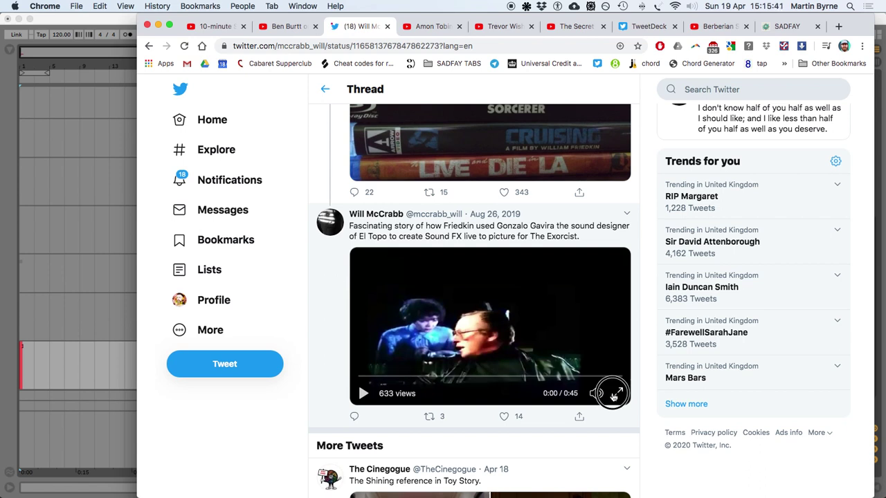
pyautogui.click(616, 393)
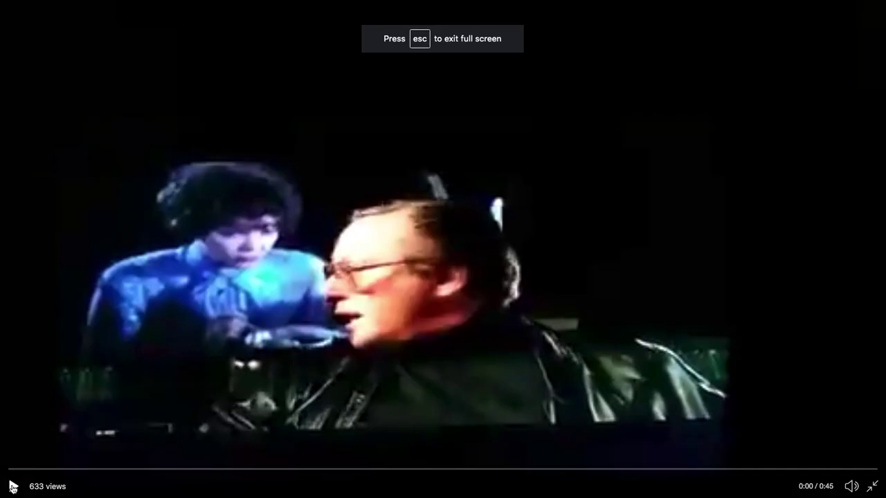
pyautogui.click(13, 486)
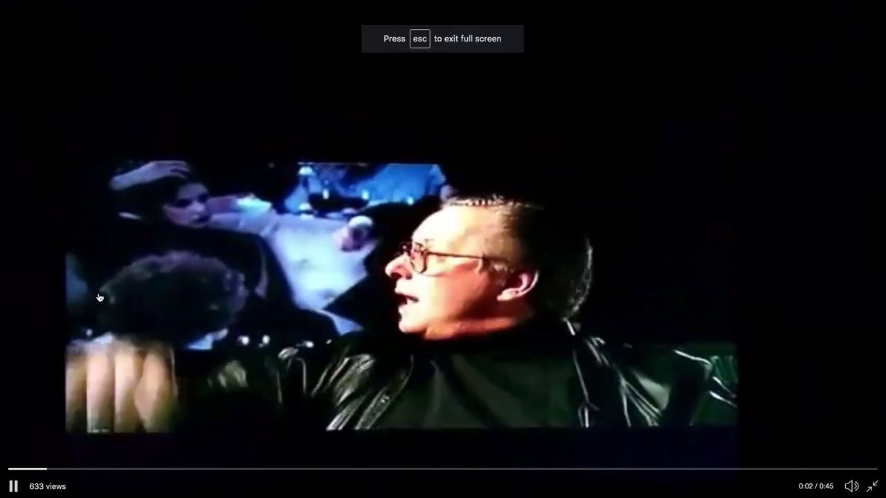
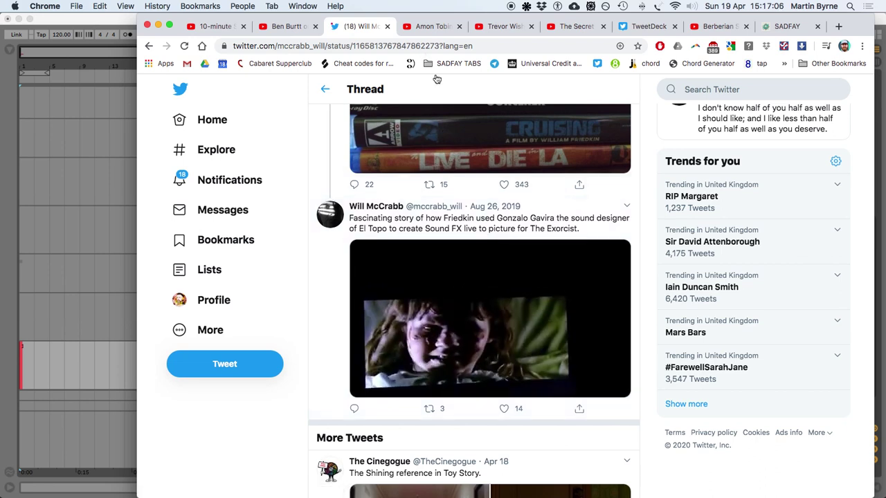
pyautogui.click(285, 26)
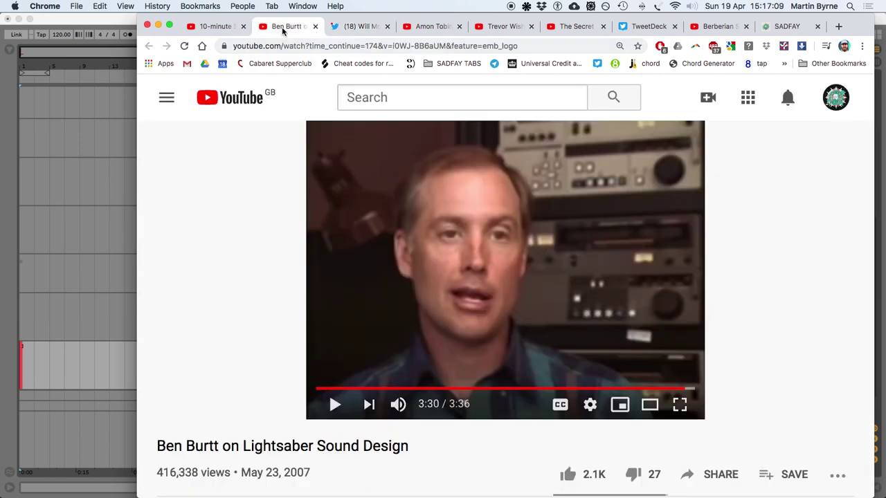
pyautogui.click(343, 31)
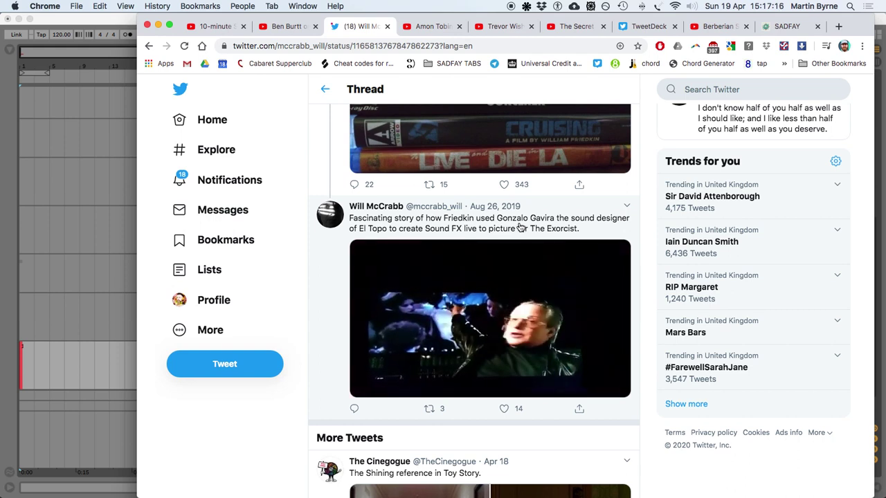
# Play part of the "Amon Tobin - The Making of ISAM Sounds" YouTube video and pause it
pyautogui.click(421, 30)
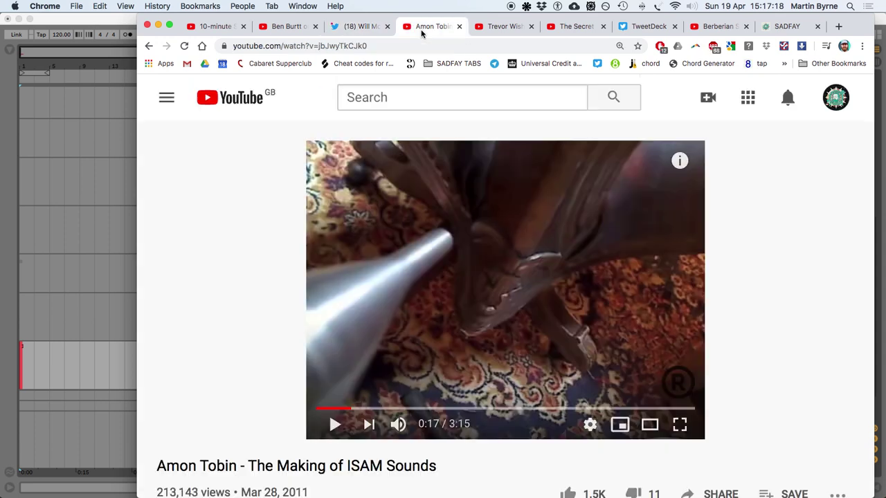
pyautogui.click(322, 426)
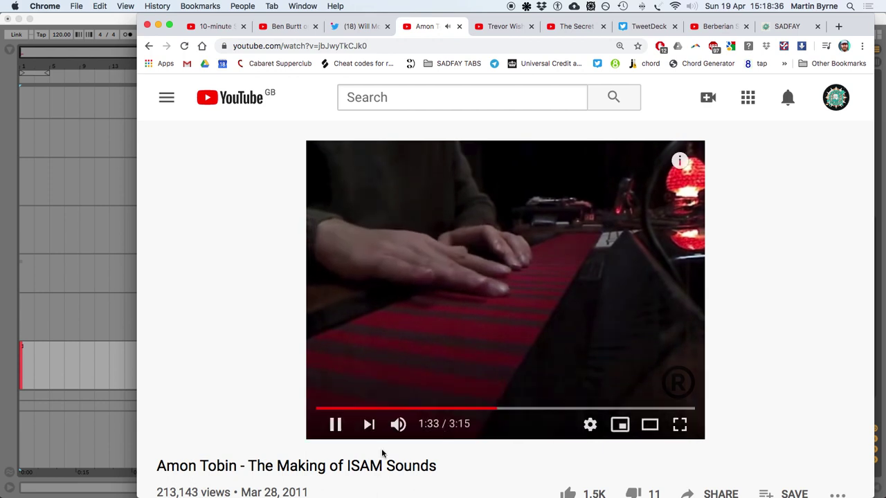
pyautogui.click(337, 422)
# Play the opening of the "Trevor Wishart - Imago" YouTube video from 0:00, pausing and resuming it along the way
pyautogui.click(502, 31)
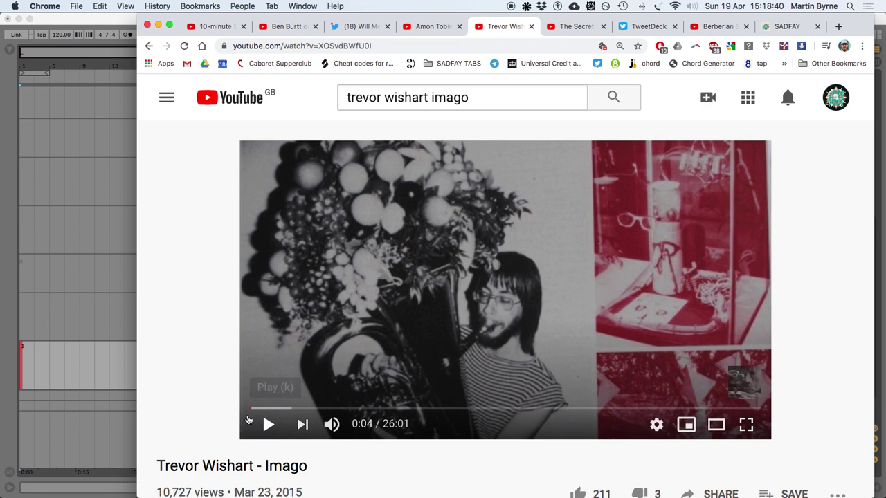
pyautogui.click(248, 408)
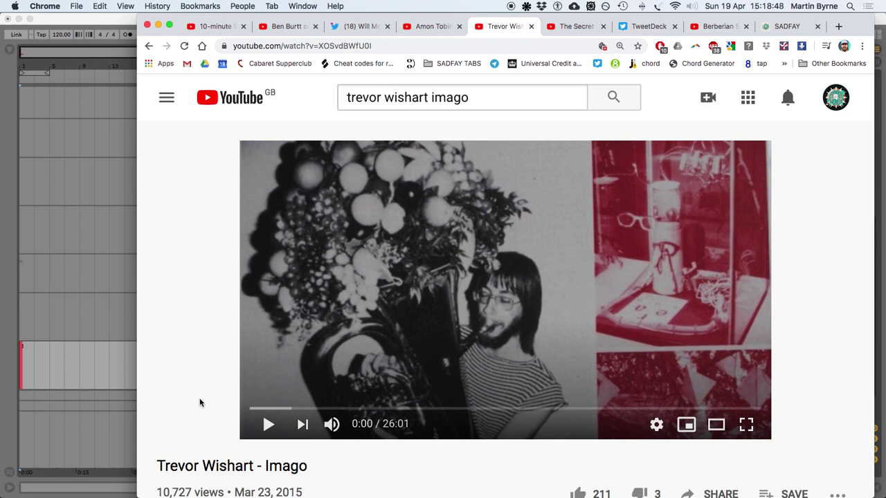
pyautogui.click(269, 426)
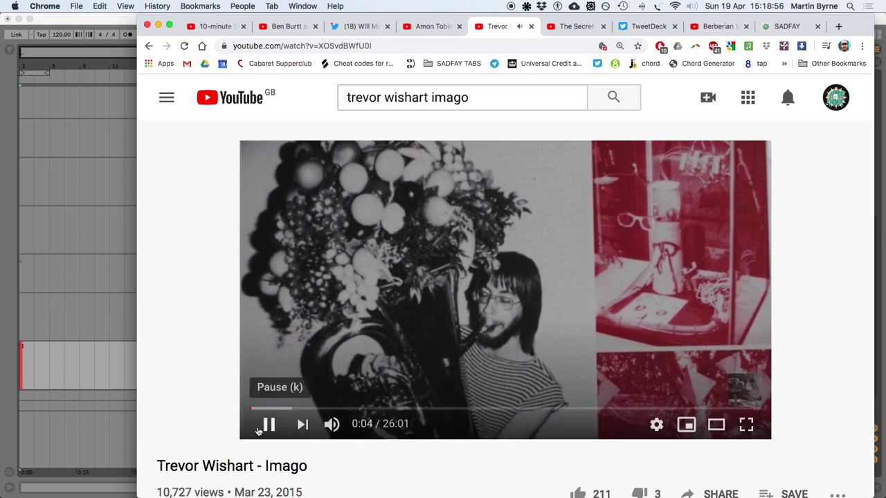
pyautogui.click(265, 427)
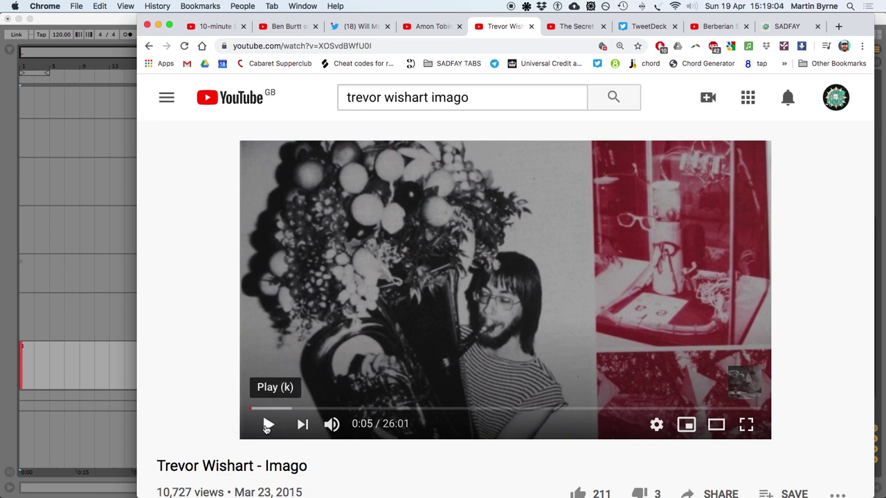
pyautogui.click(266, 426)
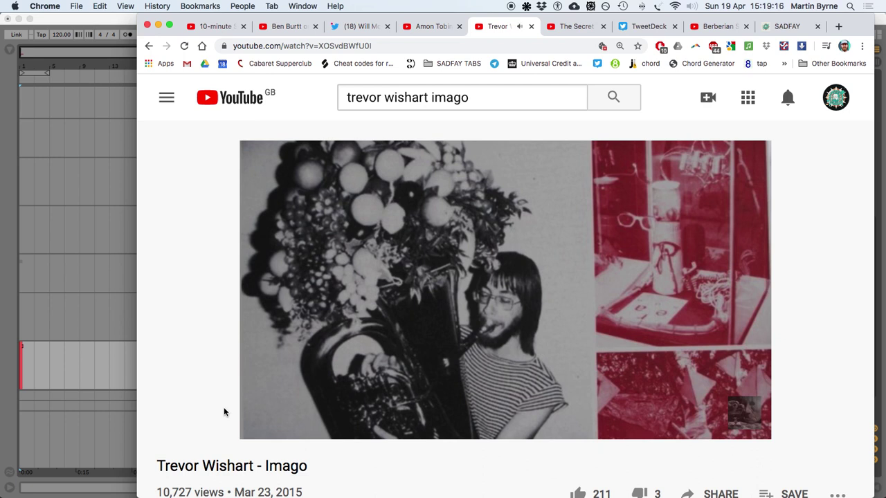
pyautogui.click(267, 426)
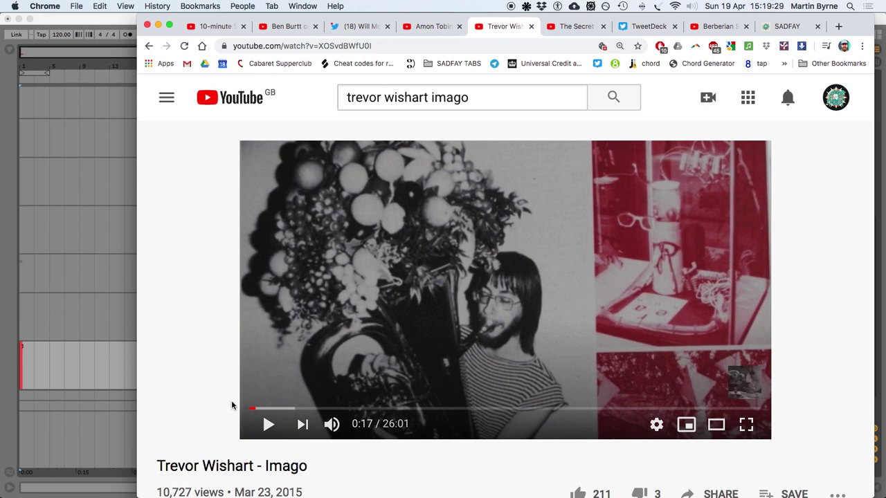
pyautogui.click(269, 426)
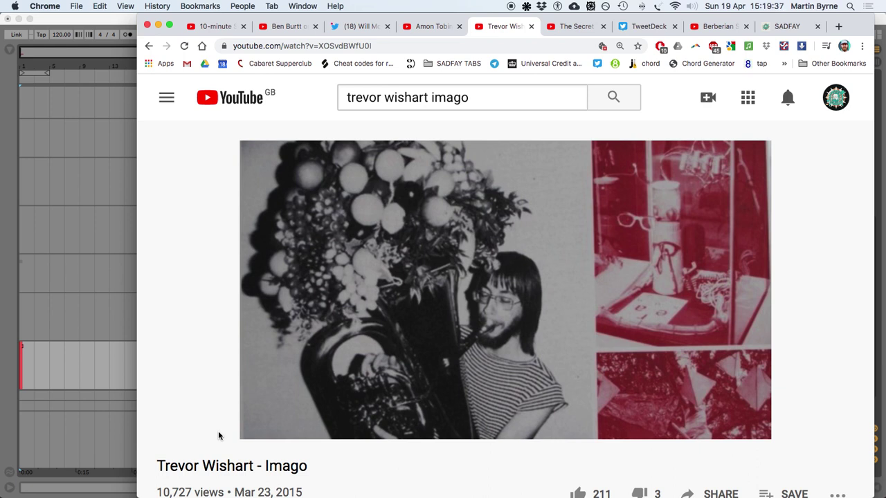
pyautogui.moveTo(264, 428)
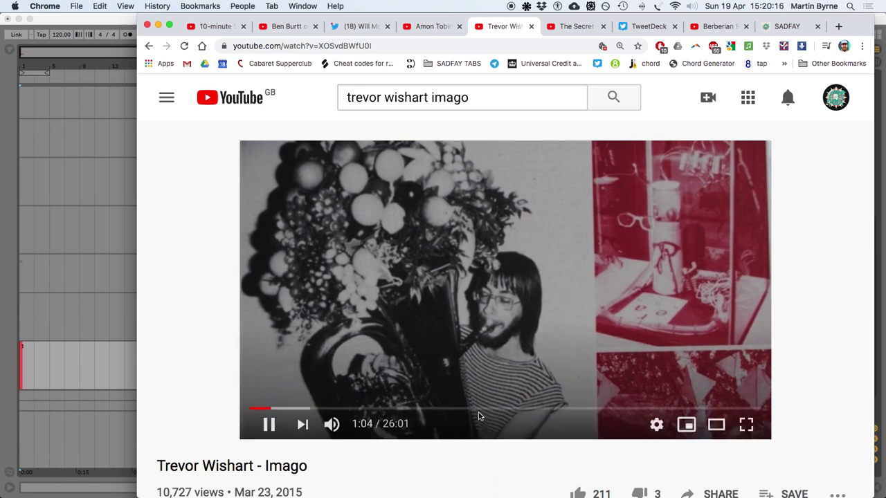
# Sample "Trevor Wishart - Imago" further in, around 11:41 and 16:23, pause it, and glance back at the Exorcist Twitter thread
pyautogui.click(478, 409)
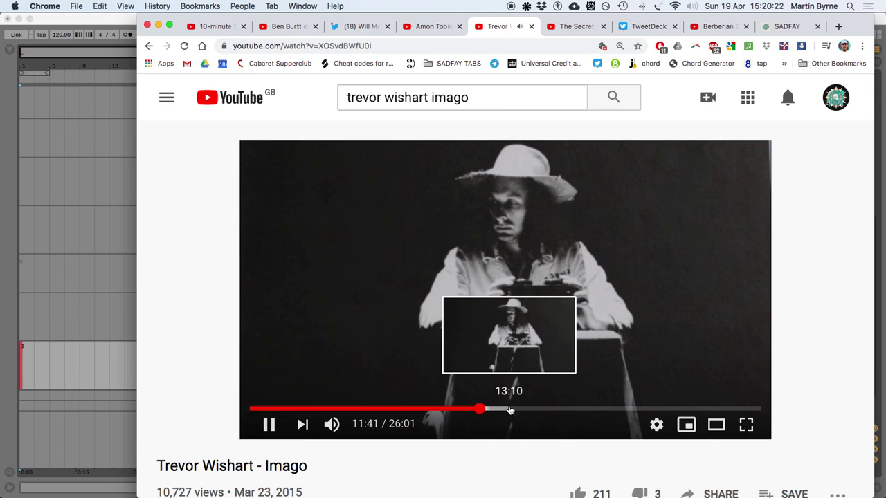
pyautogui.click(268, 424)
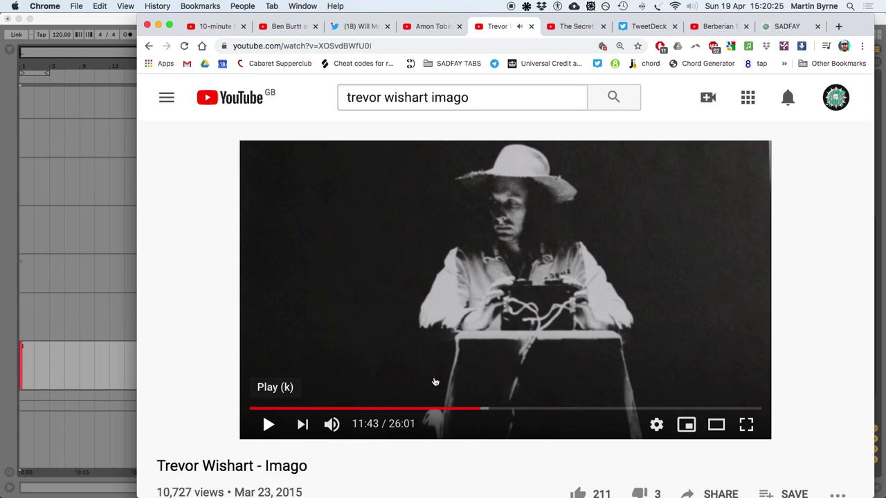
pyautogui.click(573, 410)
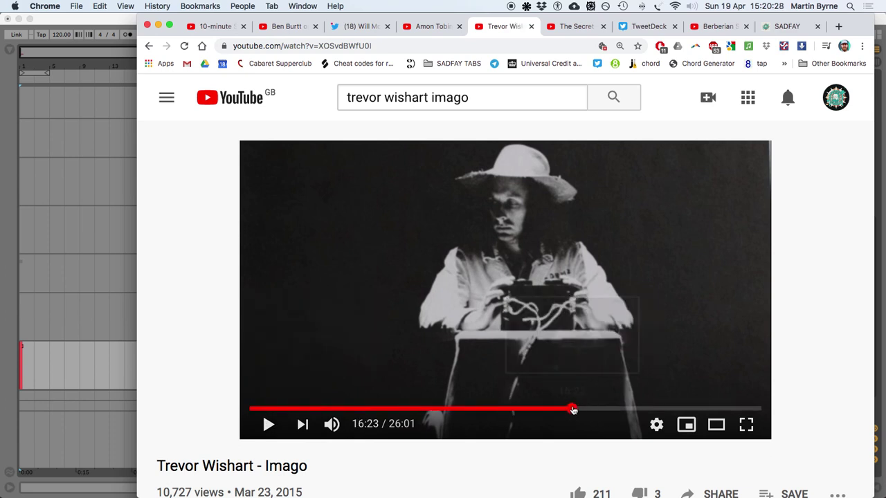
pyautogui.click(269, 425)
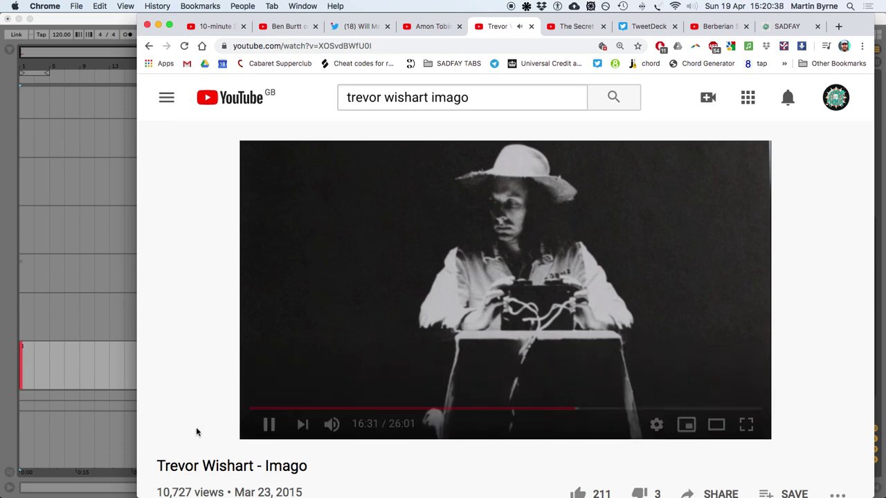
pyautogui.click(260, 433)
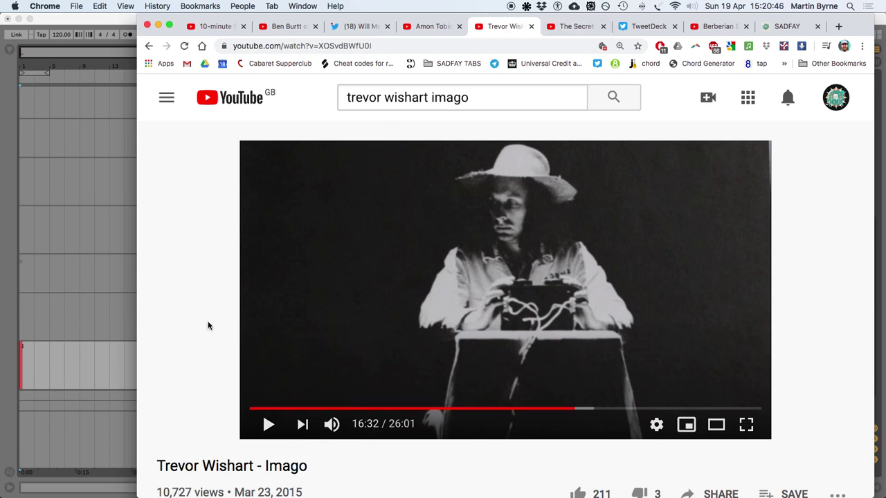
pyautogui.click(366, 26)
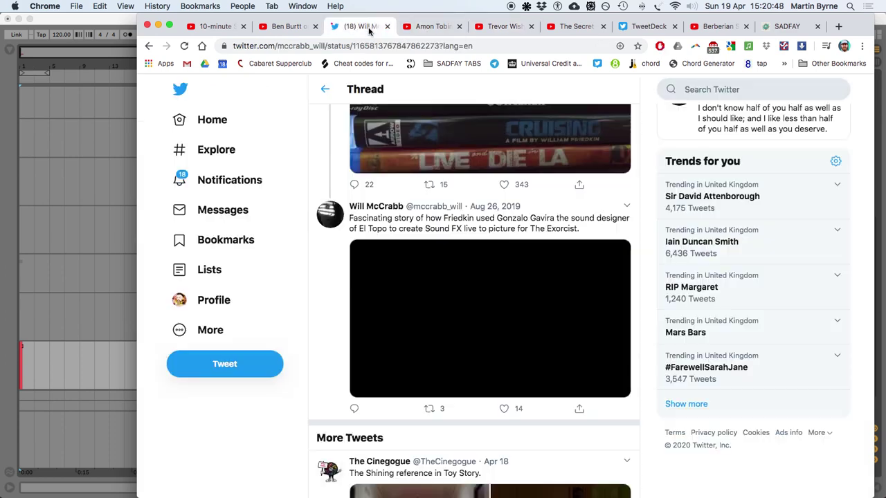
pyautogui.click(494, 28)
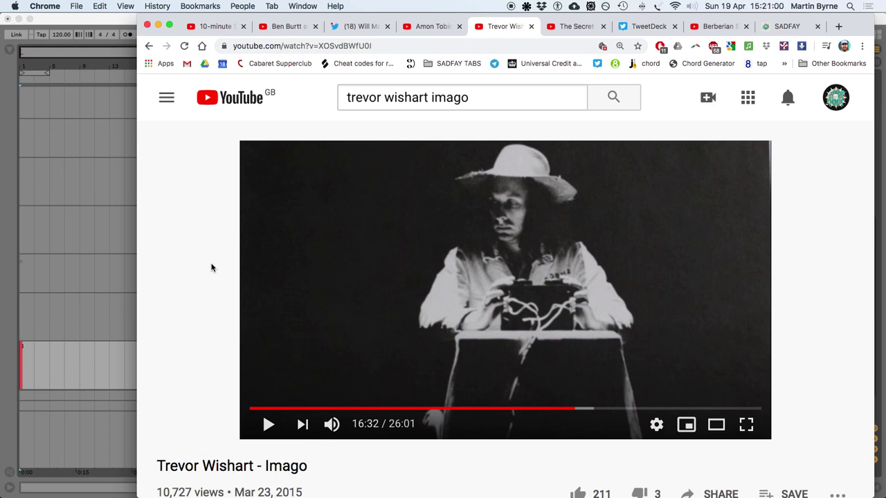
# Play parts of the YouTube video on Mortal Kombat's gruesome vegetable sounds, skip ahead to 3:27, and pause it
pyautogui.click(559, 30)
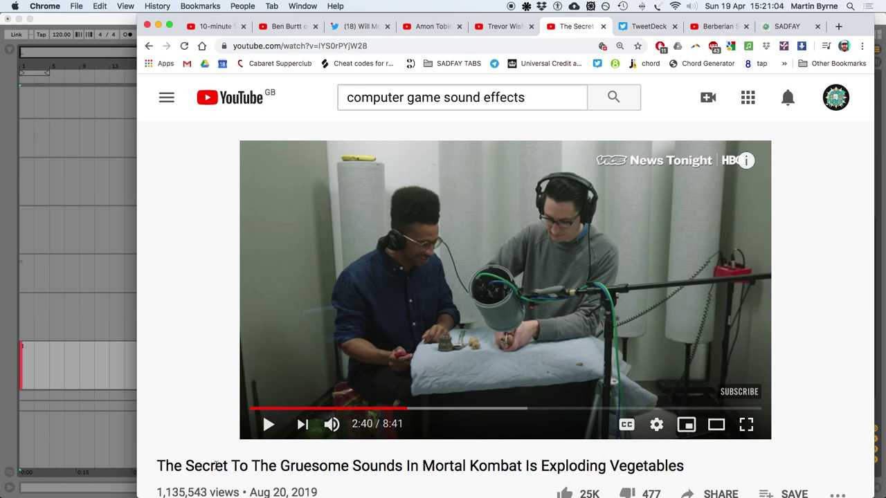
pyautogui.click(269, 424)
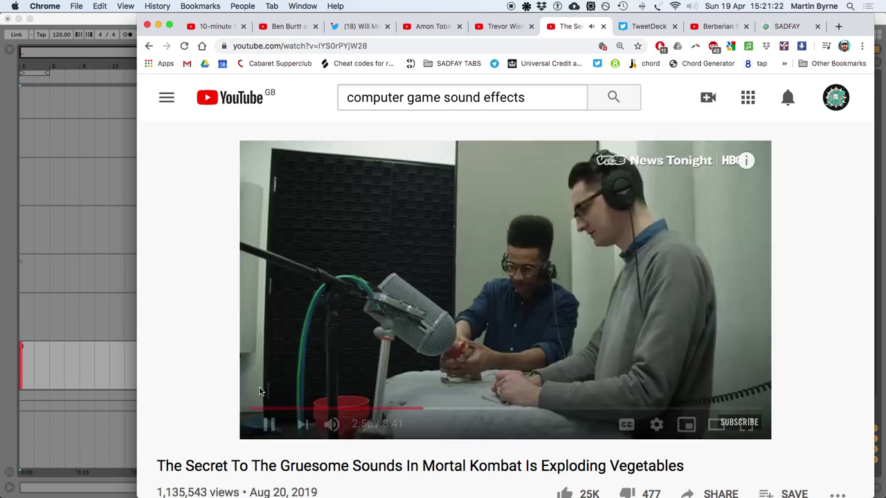
pyautogui.click(269, 427)
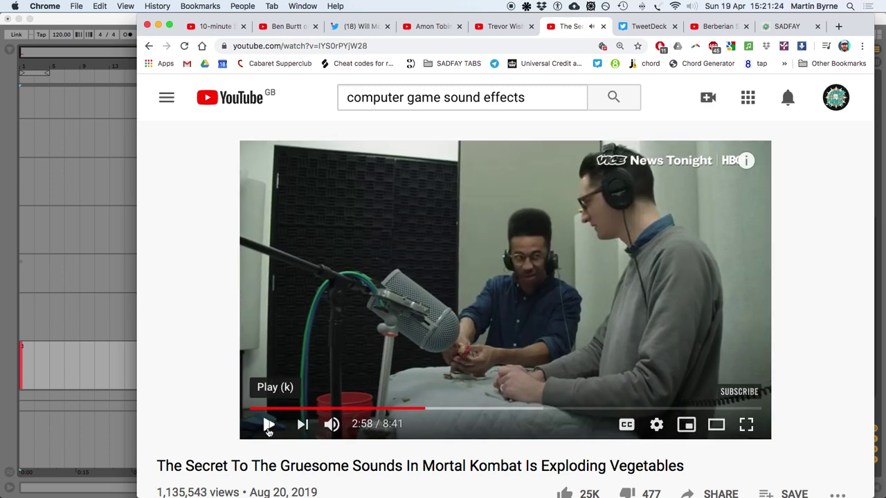
pyautogui.click(445, 409)
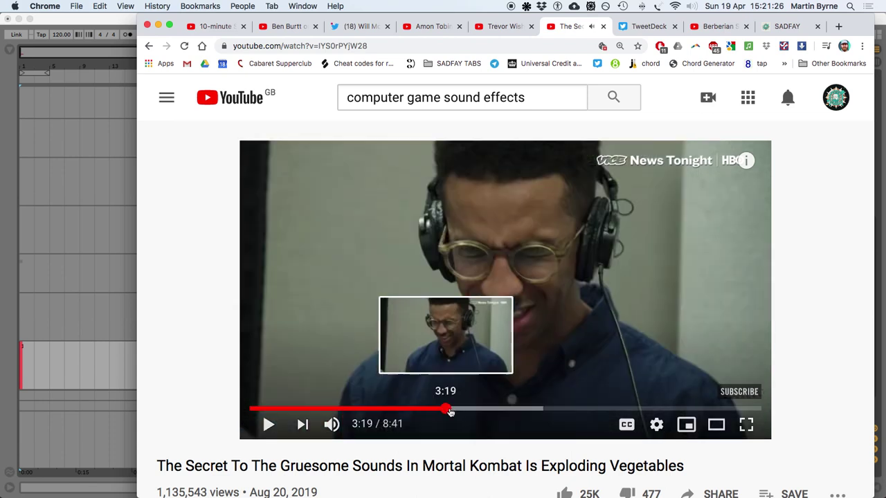
pyautogui.click(488, 409)
pyautogui.click(455, 410)
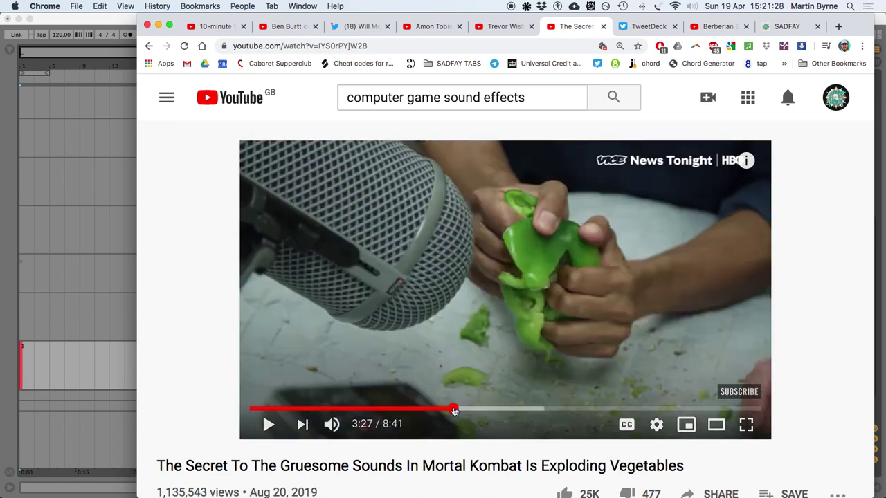
pyautogui.click(267, 427)
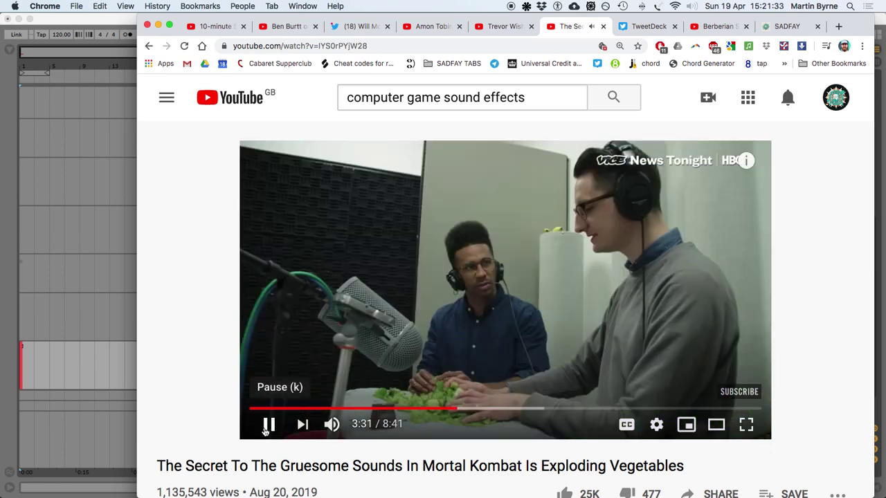
pyautogui.click(267, 425)
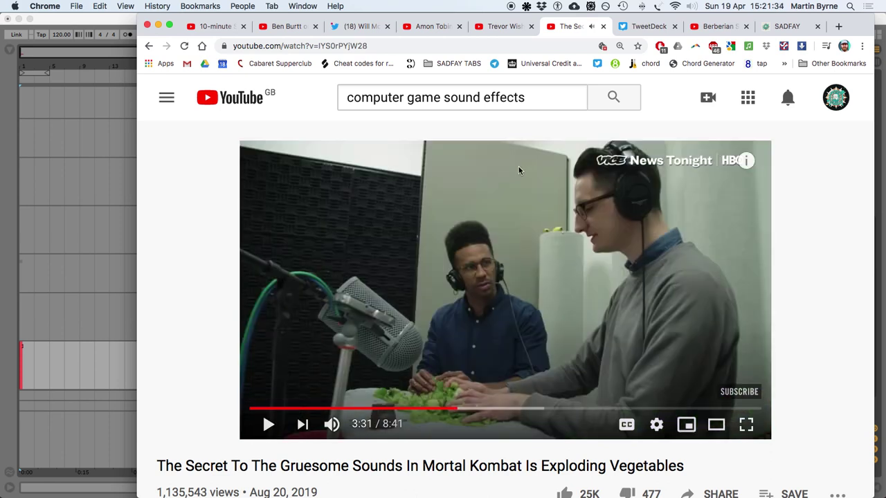
# Play part of the "Berberian Sound Studio Official Trailer #2 (2012)" YouTube video and pause it
pyautogui.click(710, 29)
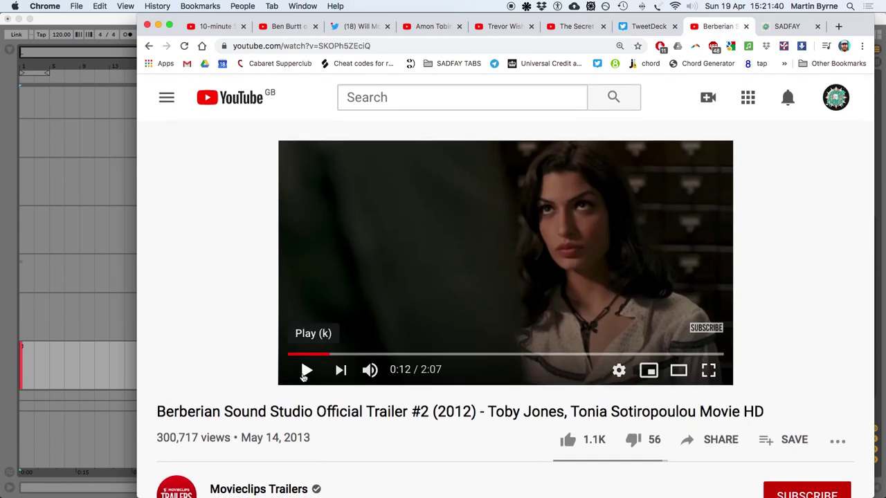
pyautogui.click(306, 371)
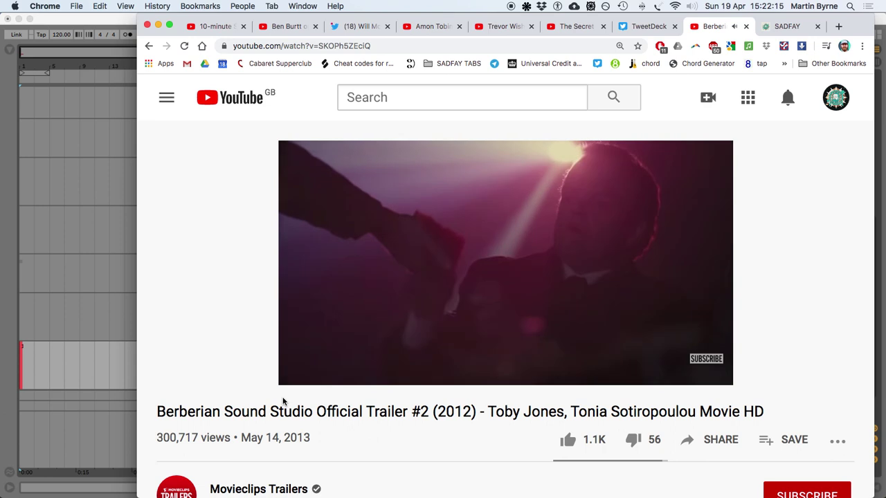
pyautogui.click(300, 373)
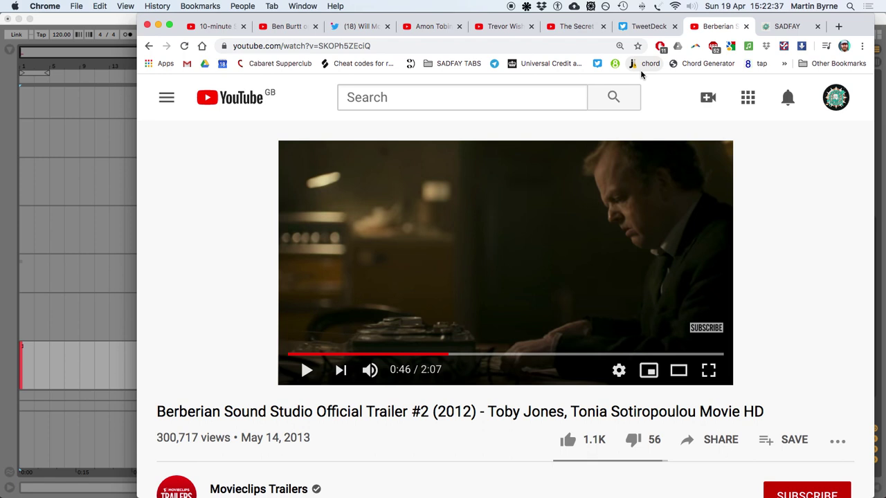
# Play the Super Mario piano-roll video open in TweetDeck, pause it, and skip ahead to 0:15, 0:19 and 0:22
pyautogui.click(638, 29)
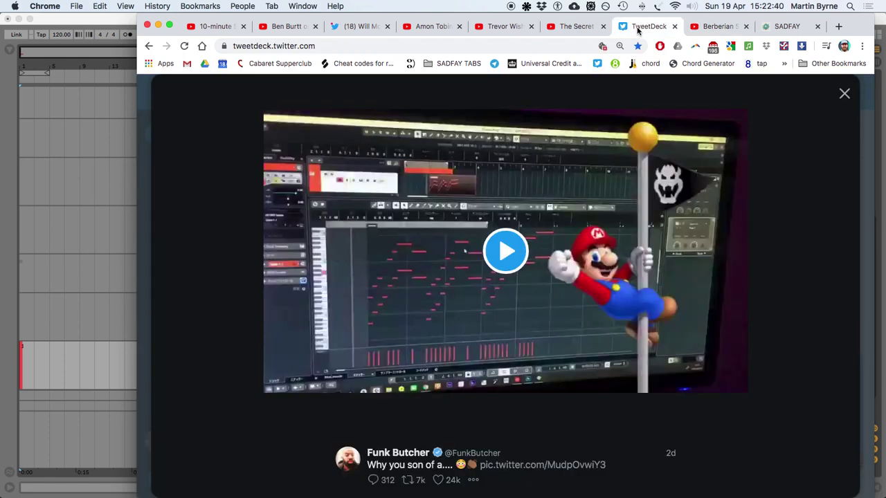
pyautogui.click(512, 258)
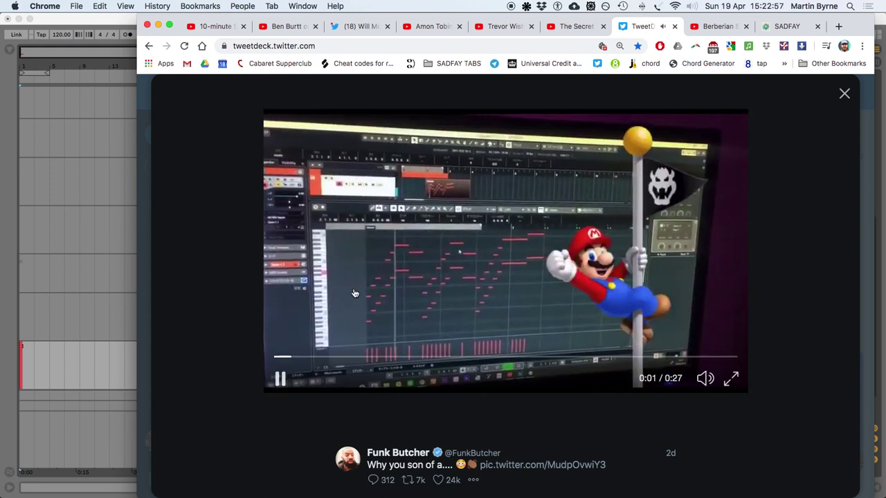
pyautogui.click(279, 381)
pyautogui.click(531, 357)
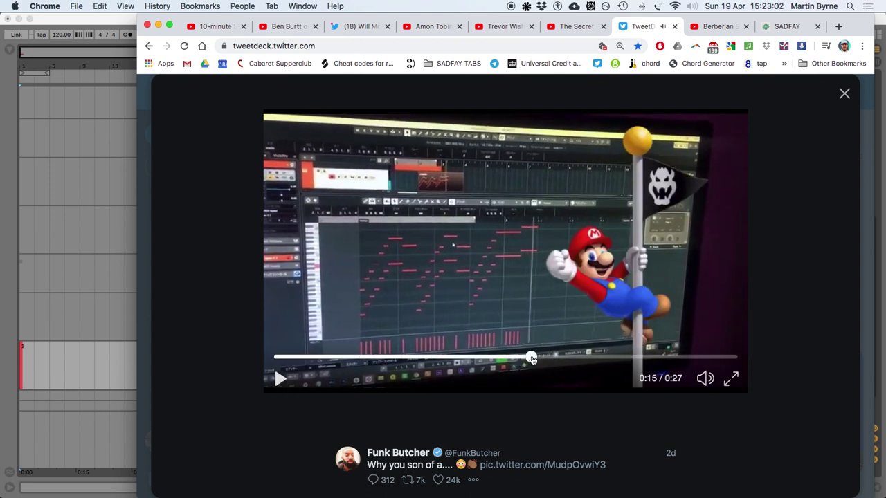
pyautogui.click(599, 357)
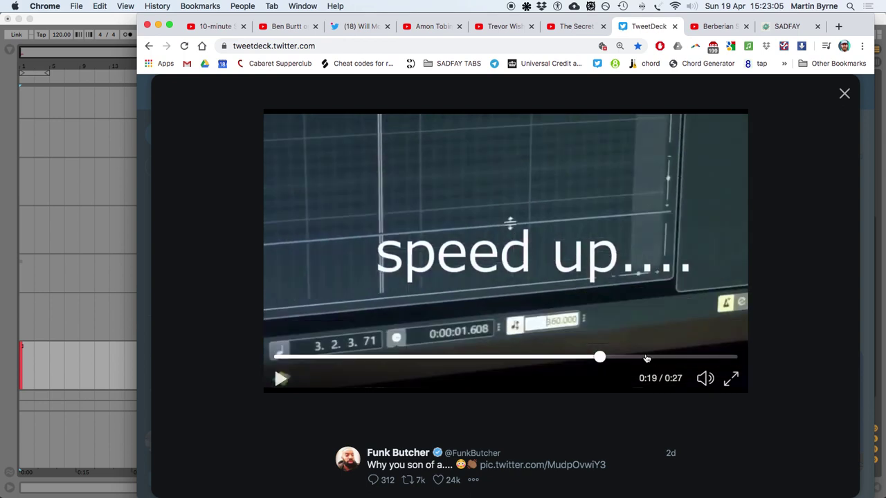
pyautogui.click(649, 357)
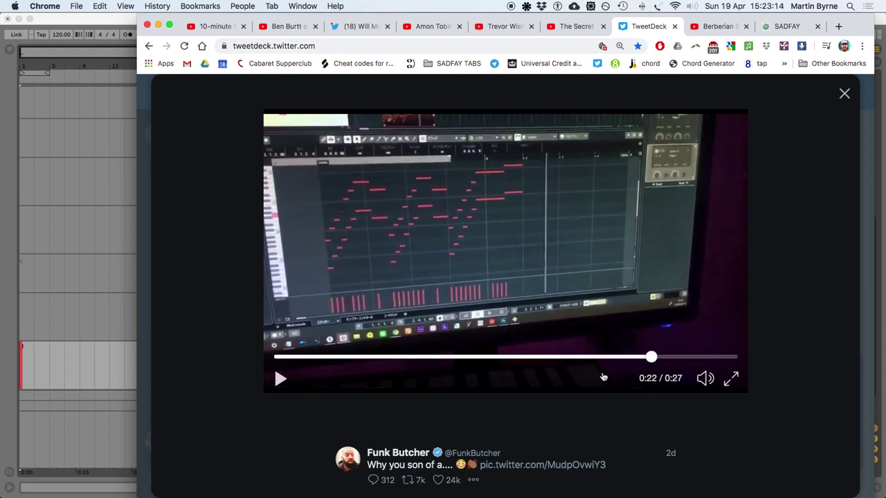
# Step the TweetDeck video back to 0:21 and 0:17, rewind it to 0:00, and play it from the start
pyautogui.click(634, 357)
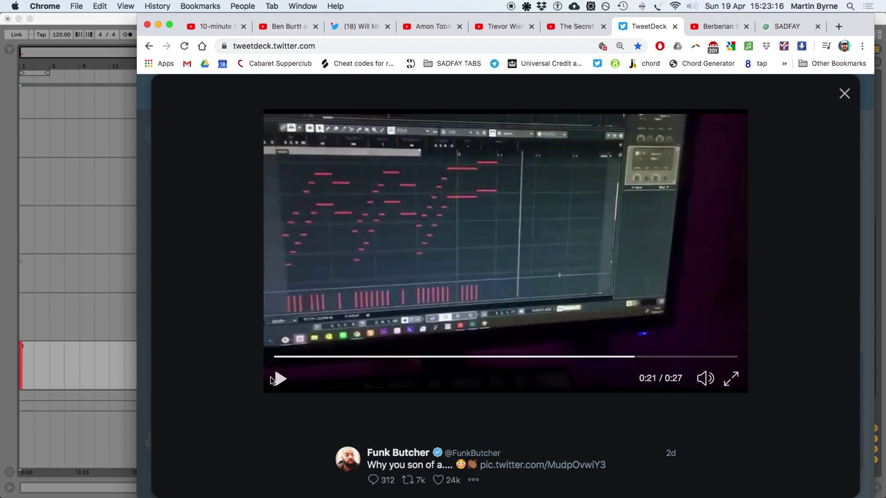
pyautogui.click(564, 360)
pyautogui.click(564, 360)
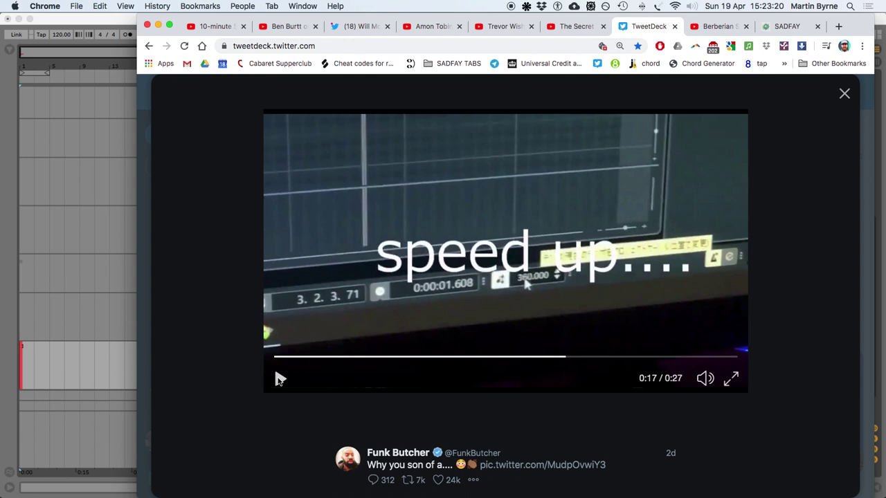
pyautogui.click(307, 358)
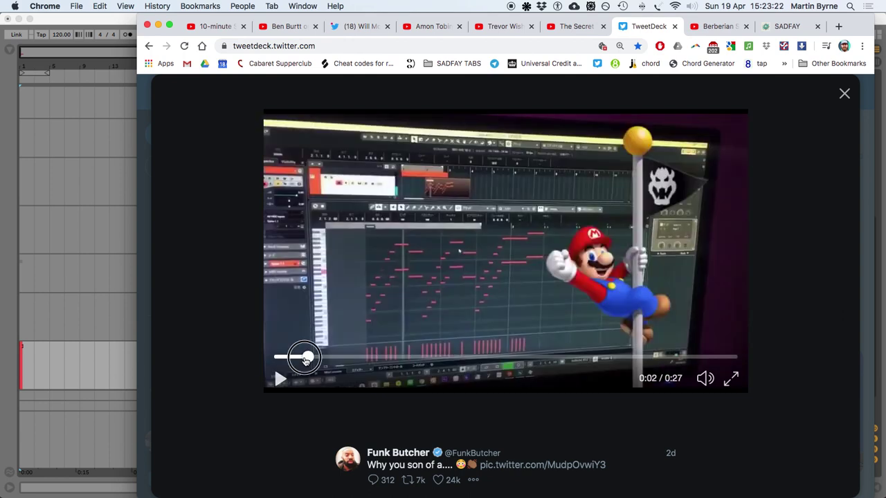
pyautogui.moveTo(307, 358); pyautogui.dragTo(257, 379)
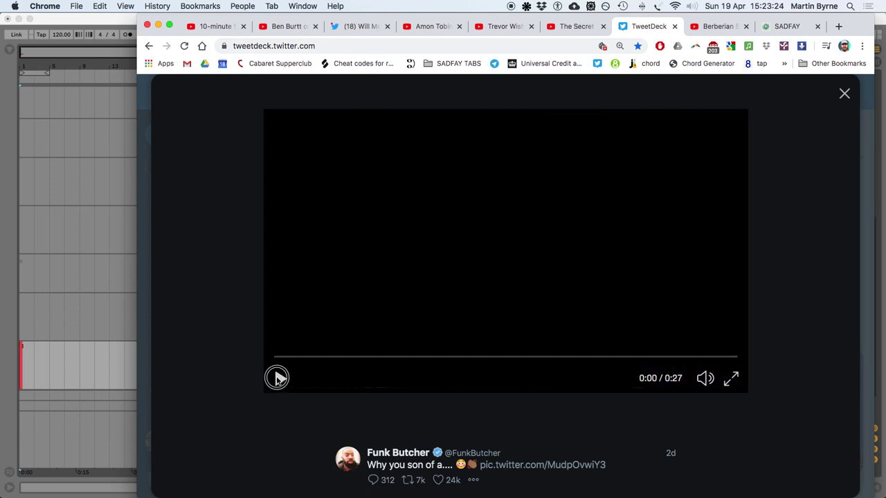
pyautogui.click(311, 319)
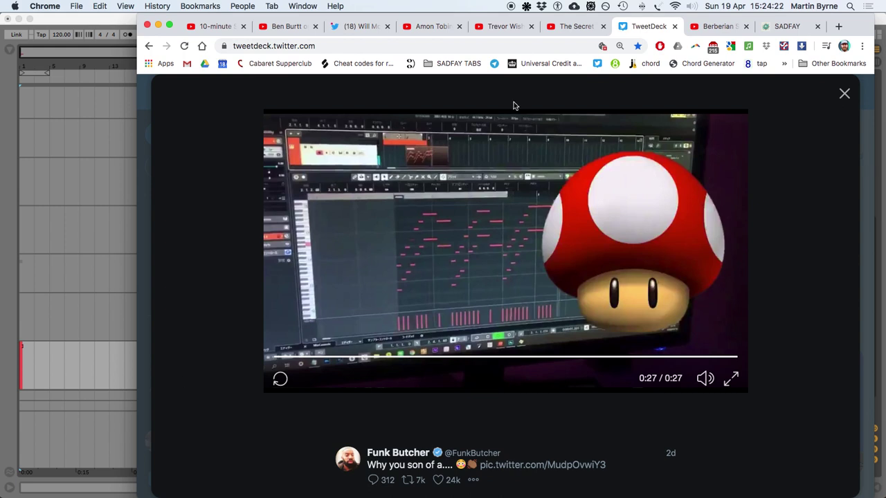
# Glance back at the SADFAY Bandcamp page, the Ben Burtt videos, the Exorcist thread and the Amon Tobin video, and close the browser window
pyautogui.click(779, 28)
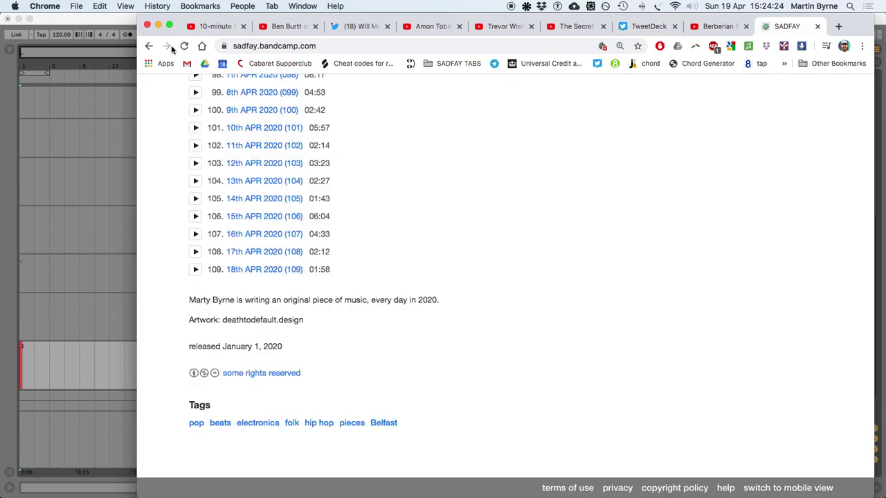
pyautogui.click(207, 27)
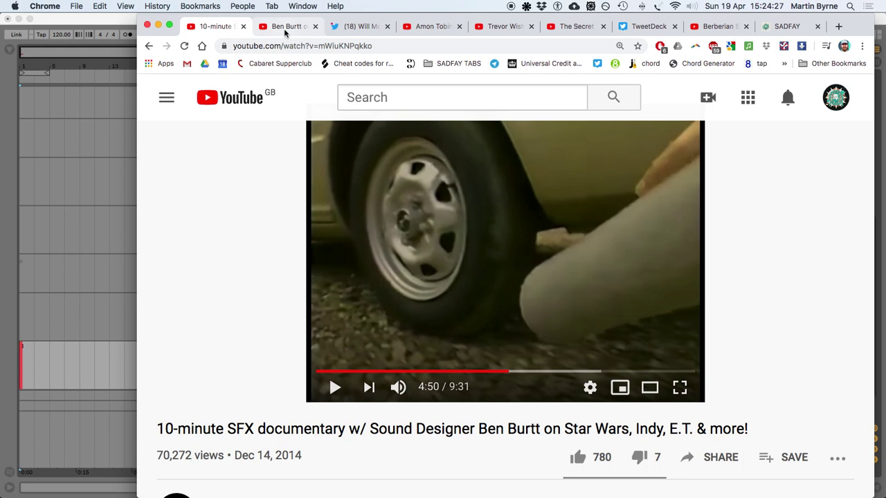
pyautogui.click(285, 28)
pyautogui.click(346, 26)
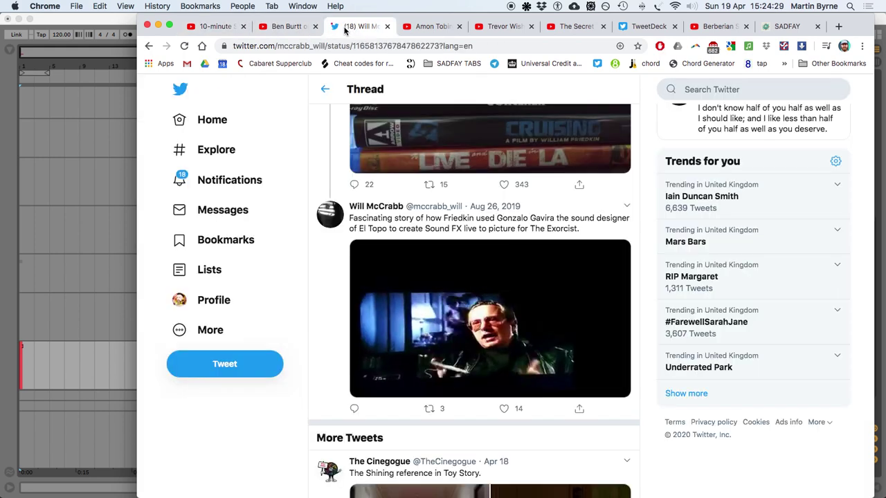
pyautogui.click(431, 26)
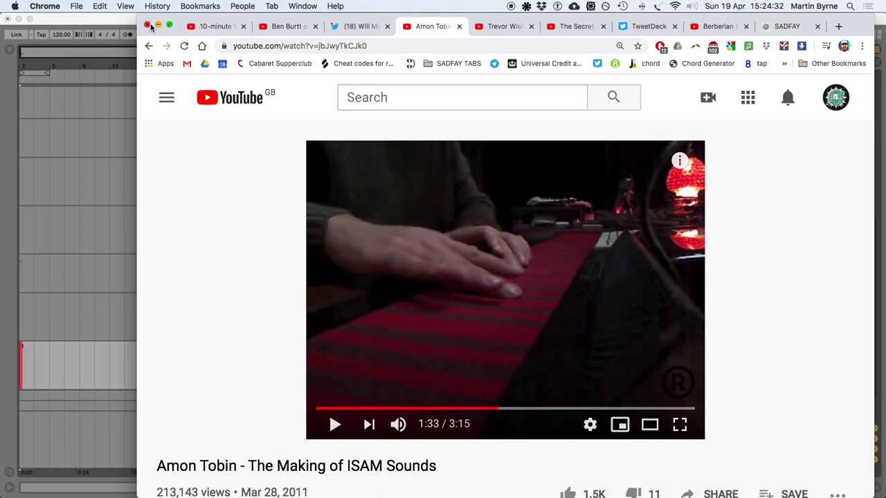
pyautogui.click(148, 26)
# Look over the template's tracks in Ableton Live and show the browser with its Audio Effects list
pyautogui.scroll(10, 447, 252)
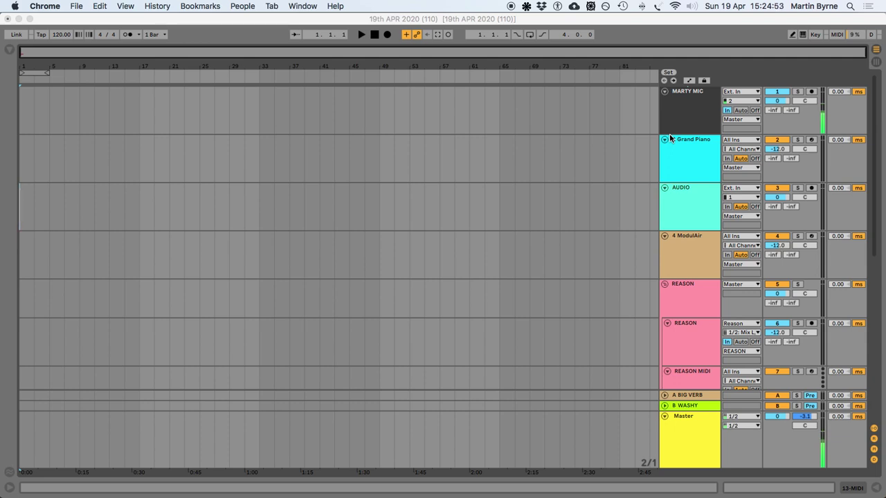
pyautogui.scroll(-5, 714, 212)
pyautogui.scroll(5, 693, 221)
pyautogui.click(8, 52)
pyautogui.click(9, 51)
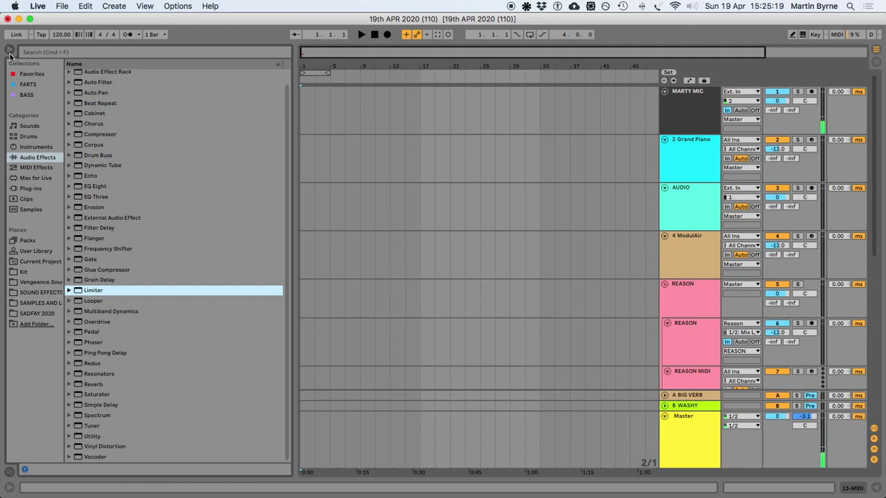
pyautogui.click(306, 208)
pyautogui.scroll(1, 242, 191)
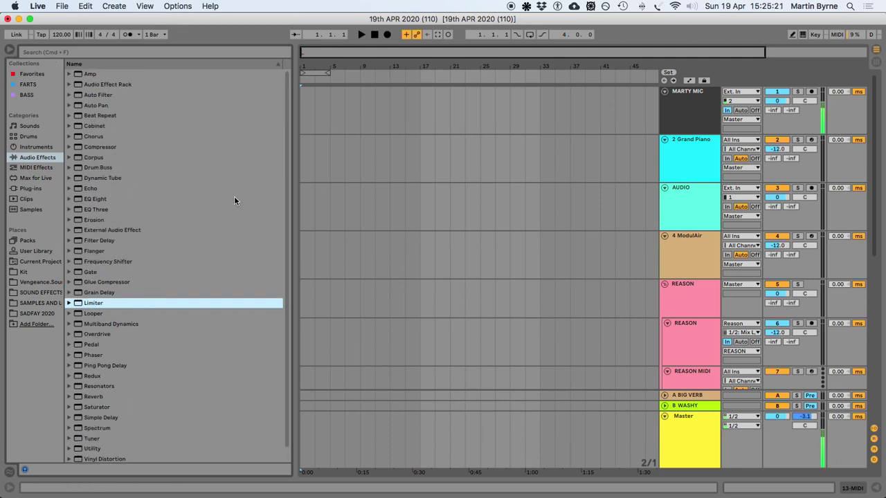
pyautogui.scroll(-1, 137, 190)
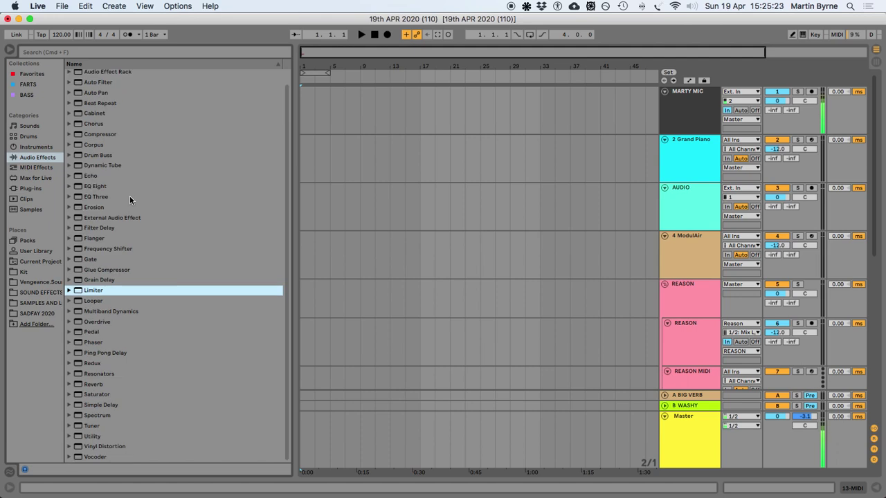
# Go through the MARTY MIC, Grand Piano, AUDIO, ModulAir, REASON and VOLCA tracks, selecting each one in turn
pyautogui.click(699, 110)
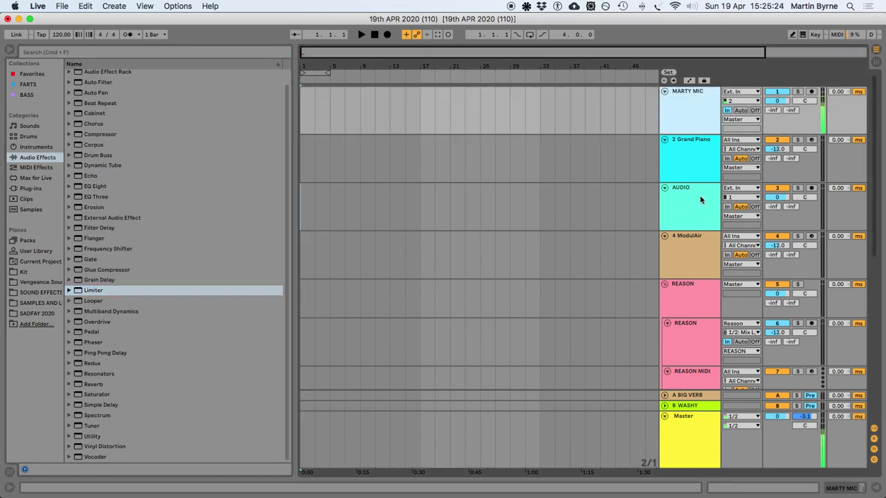
pyautogui.click(692, 173)
pyautogui.click(684, 208)
pyautogui.click(683, 262)
pyautogui.click(688, 305)
pyautogui.scroll(-5, 688, 305)
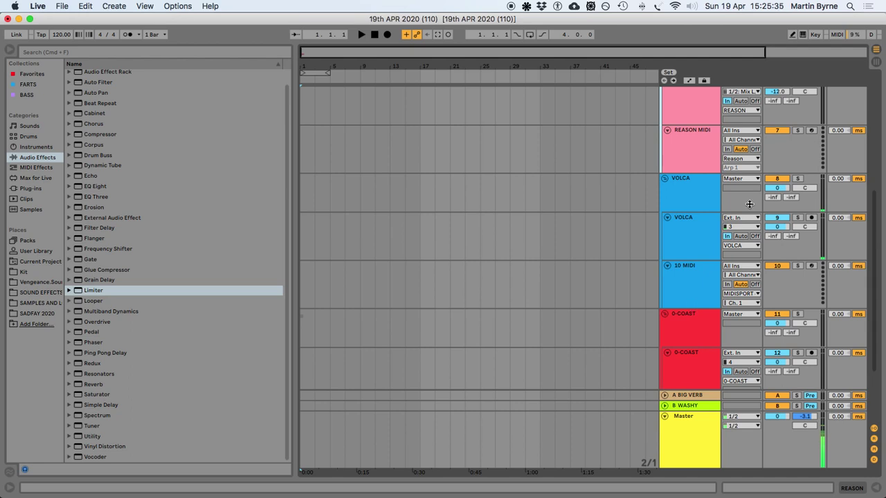
pyautogui.click(690, 195)
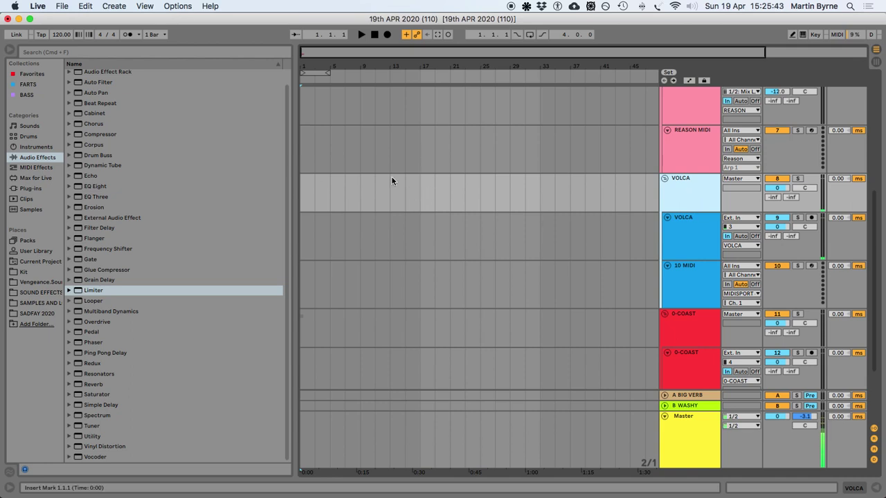
pyautogui.press('-')
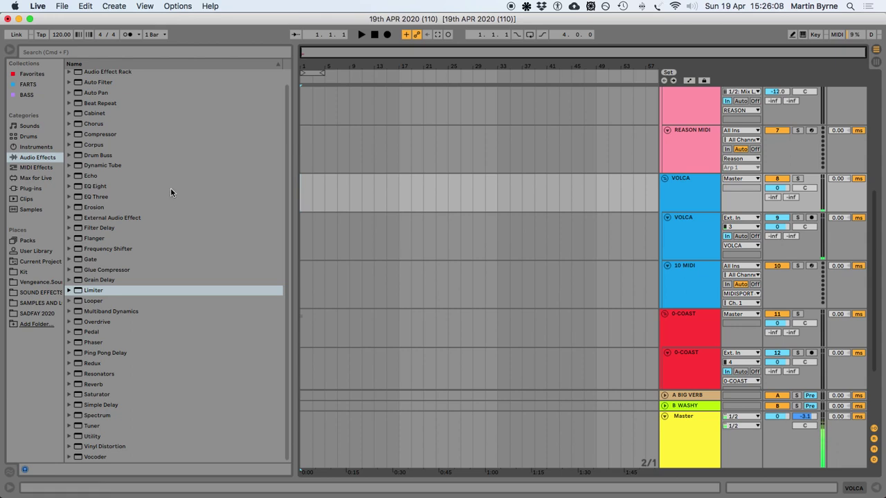
# Insert a new MIDI track directly below the AUDIO track
pyautogui.scroll(5, 467, 173)
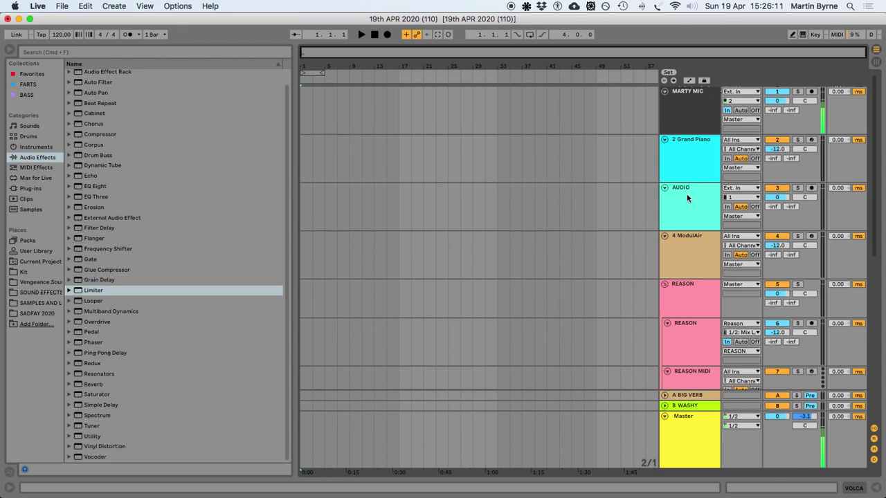
pyautogui.click(691, 202)
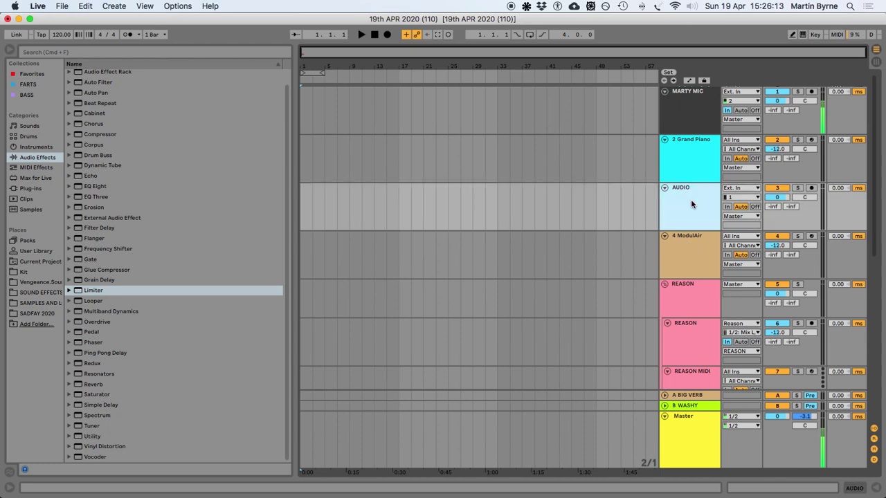
pyautogui.press('super+shift+t')
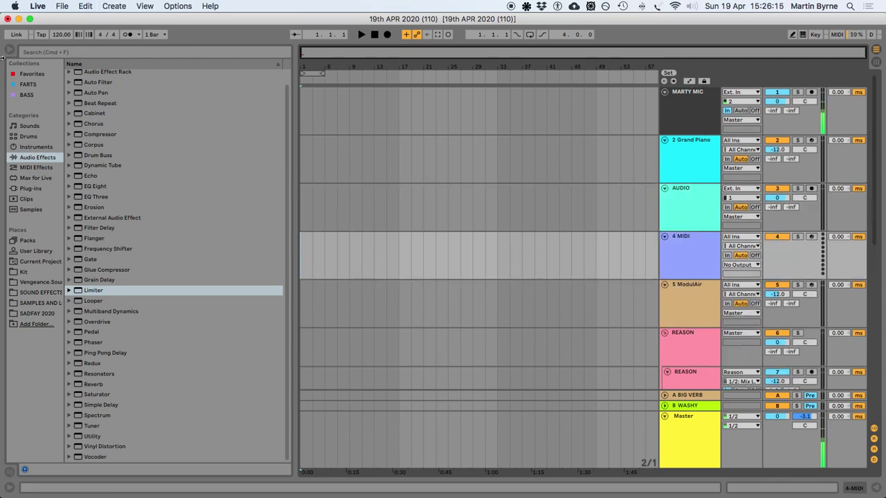
# Look through the plug-in collection, checking the Custom and Local VST folders, and collapse them again
pyautogui.click(31, 188)
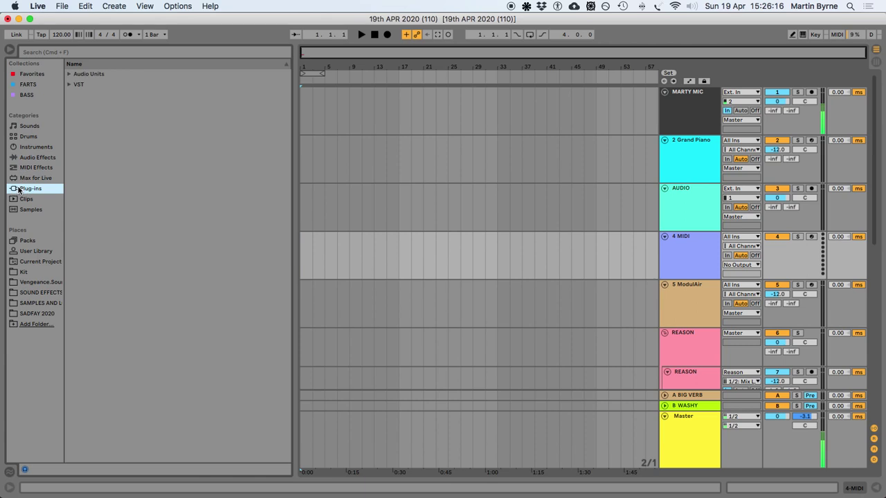
pyautogui.click(95, 74)
pyautogui.press('Right')
pyautogui.press('Left')
pyautogui.click(84, 86)
pyautogui.press('Right')
pyautogui.press('Down')
pyautogui.press('Right')
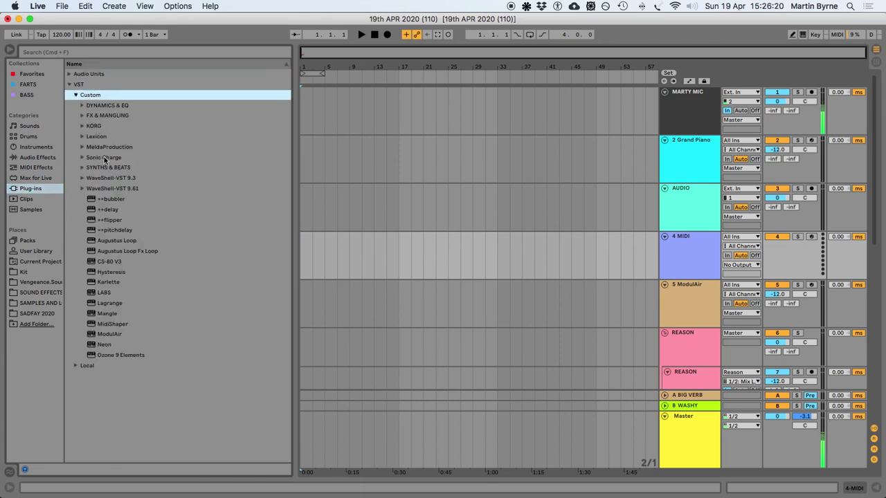
pyautogui.press('Left')
pyautogui.press('Down')
pyautogui.press('Right')
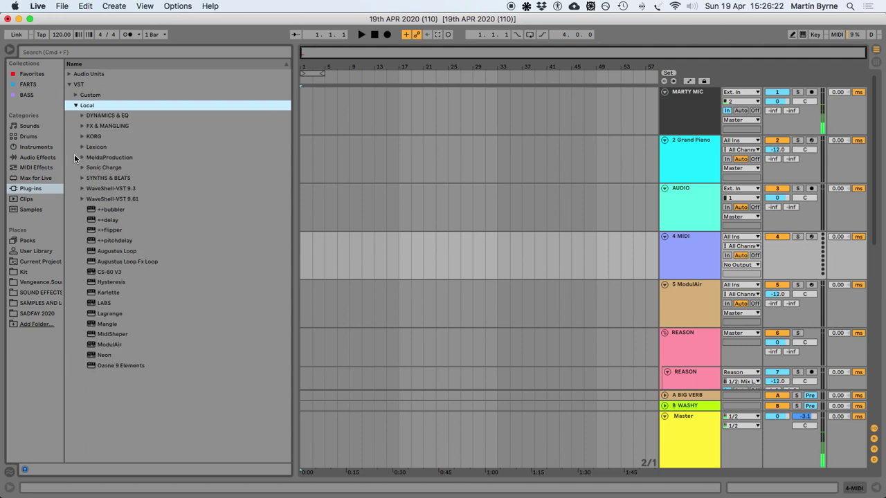
pyautogui.press('Left')
pyautogui.press('Up')
pyautogui.press('Up')
pyautogui.press('Left')
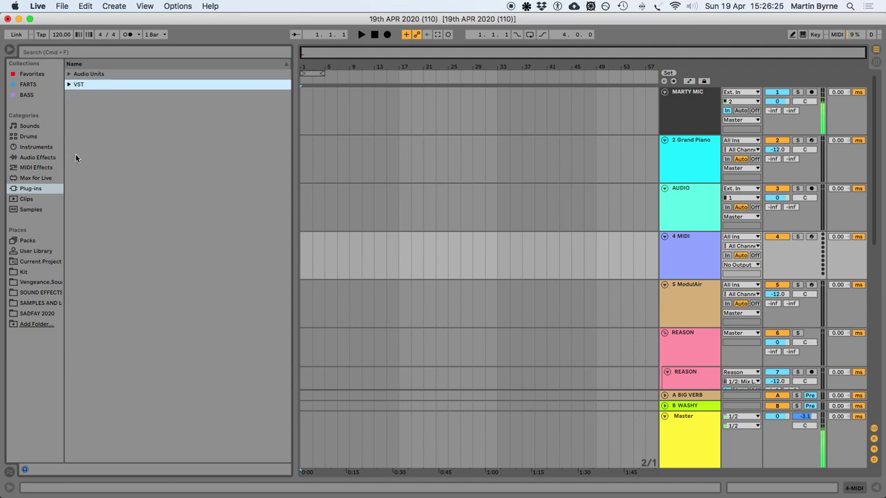
# Load Kontakt 5 from the Native Instruments Audio Units onto the new MIDI track
pyautogui.press('Up')
pyautogui.press('Right')
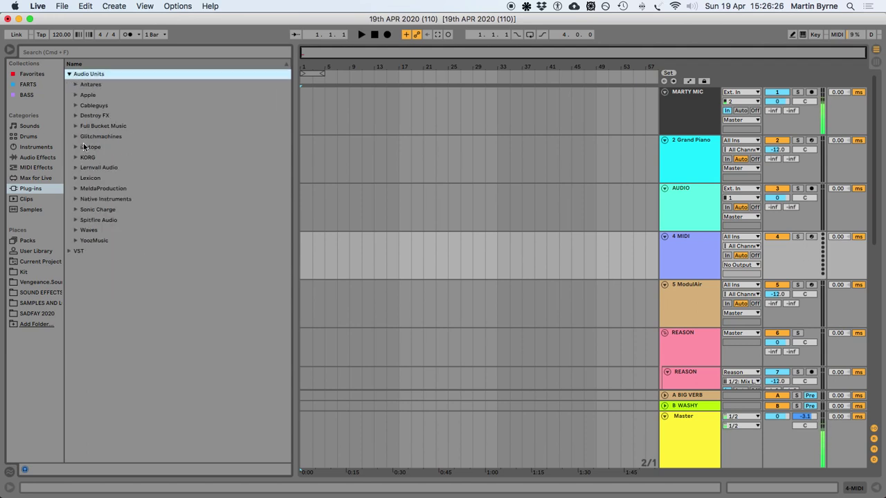
pyautogui.click(91, 200)
pyautogui.press('Right')
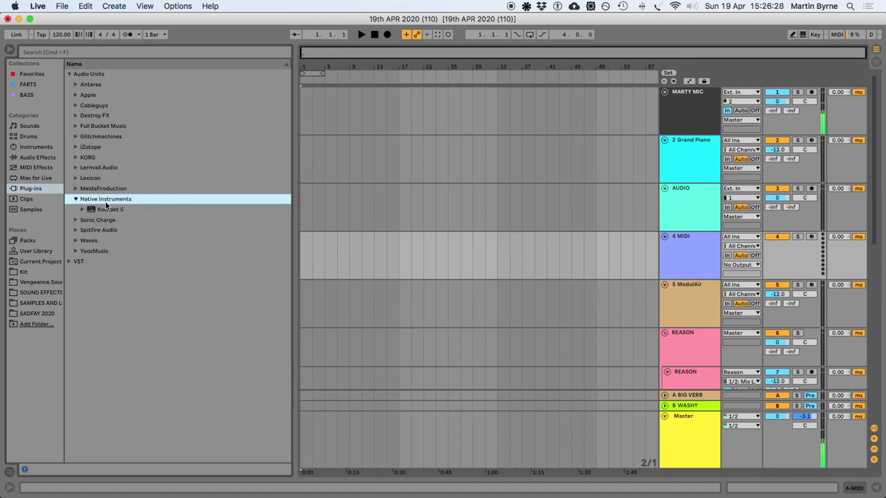
pyautogui.moveTo(105, 212); pyautogui.dragTo(341, 239)
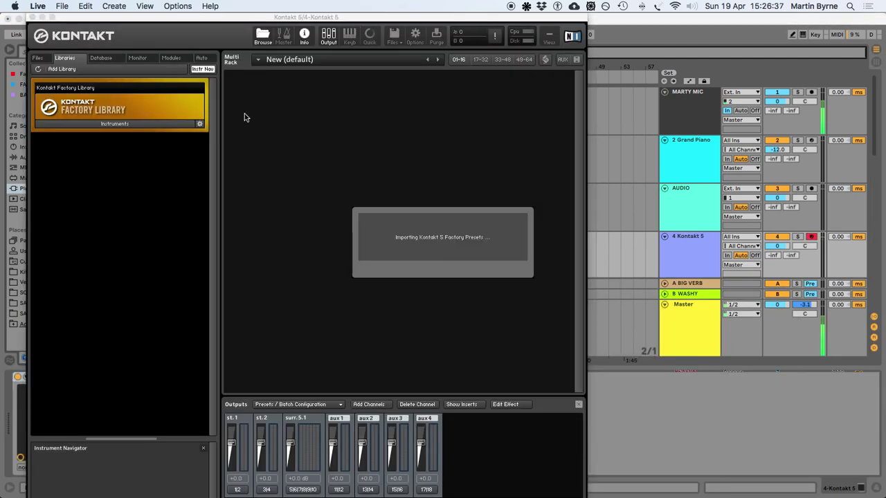
# Load Crystal Kit from the Kontakt Factory Library's drum kits and close the plug-in window
pyautogui.click(115, 124)
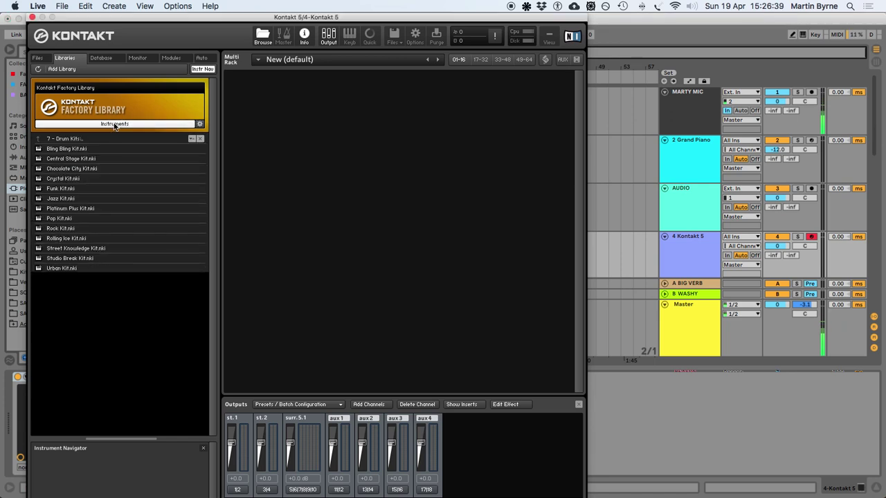
pyautogui.doubleClick(71, 178)
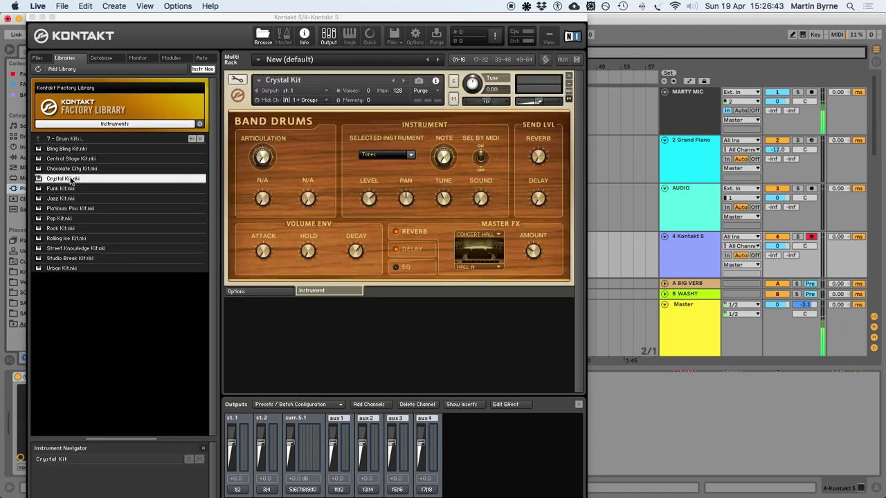
pyautogui.click(30, 17)
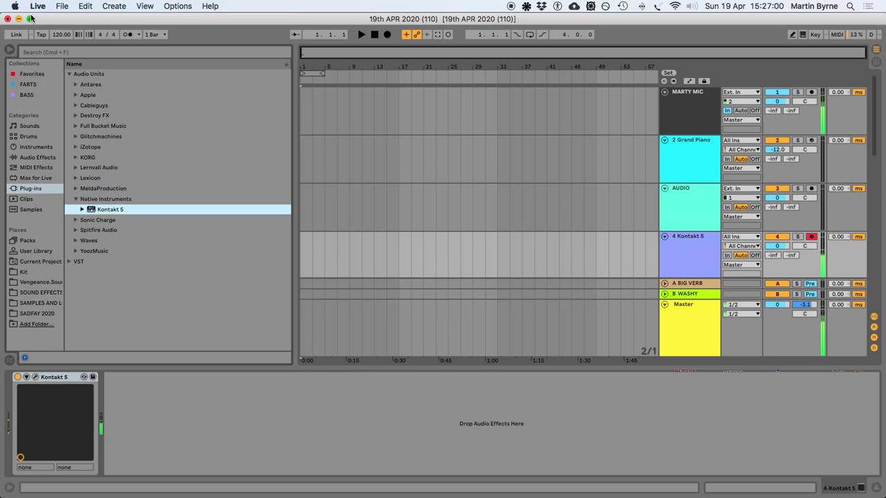
# Turn on the metronome and set the song tempo to 83 BPM while checking it in playback
pyautogui.press('space')
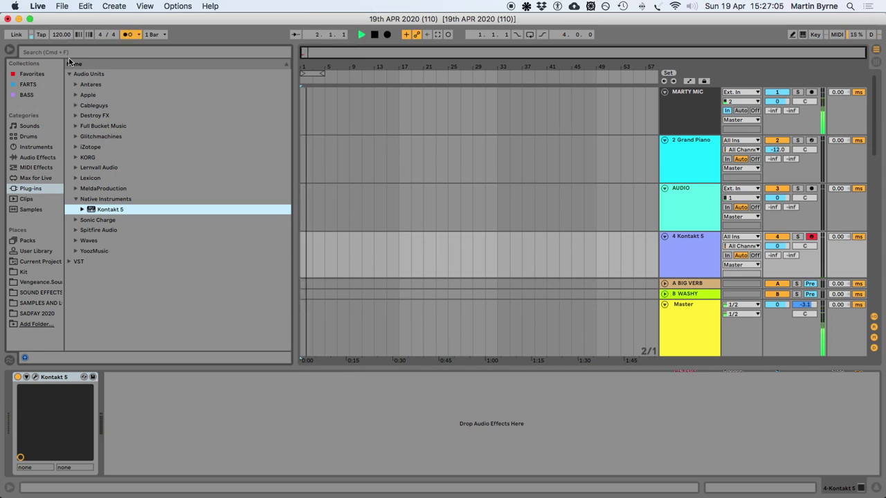
pyautogui.moveTo(70, 38); pyautogui.dragTo(70, 43)
pyautogui.press('space')
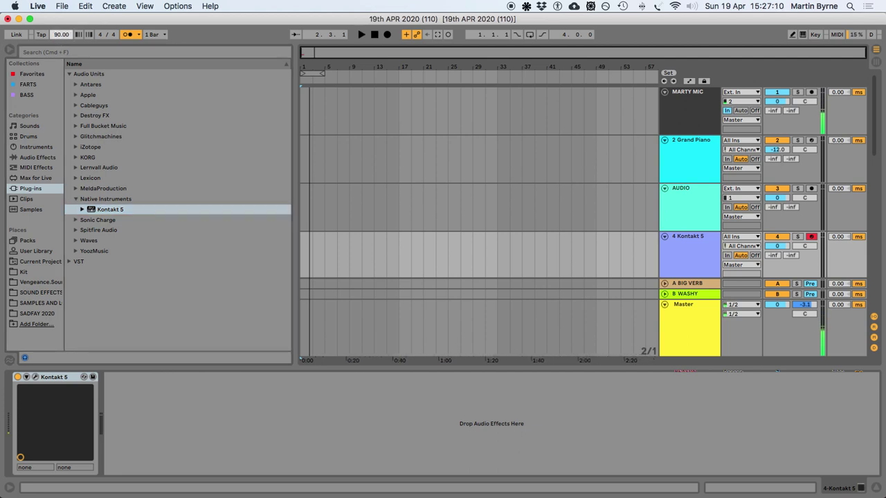
pyautogui.press('space')
pyautogui.moveTo(62, 39); pyautogui.dragTo(60, 40)
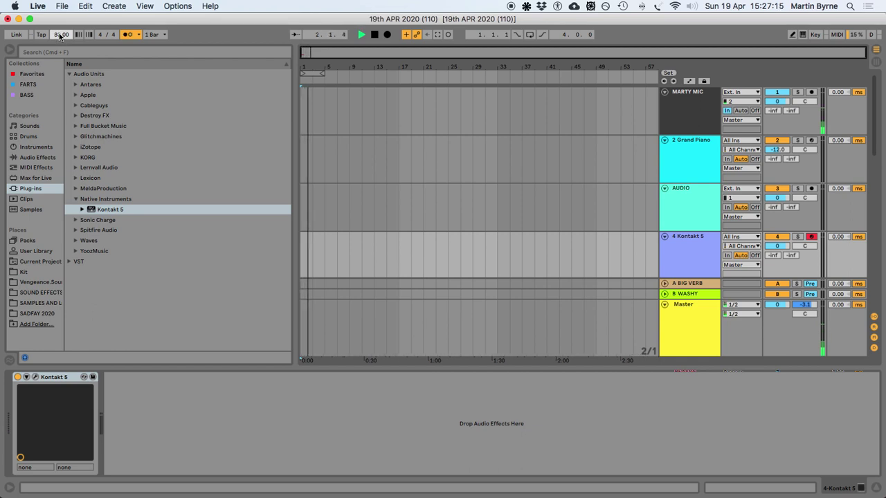
# Record a MIDI drum part of about five bars on the Kontakt 5 track from the start of the song
pyautogui.click(372, 35)
pyautogui.click(386, 35)
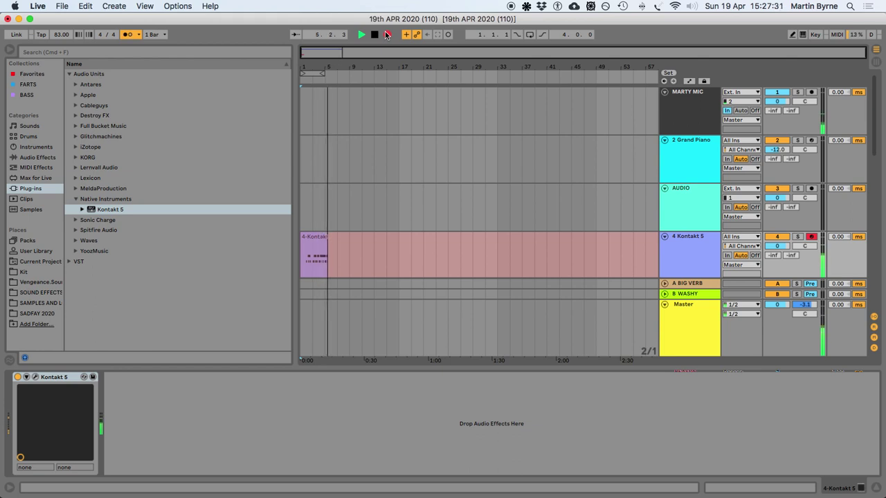
pyautogui.click(374, 34)
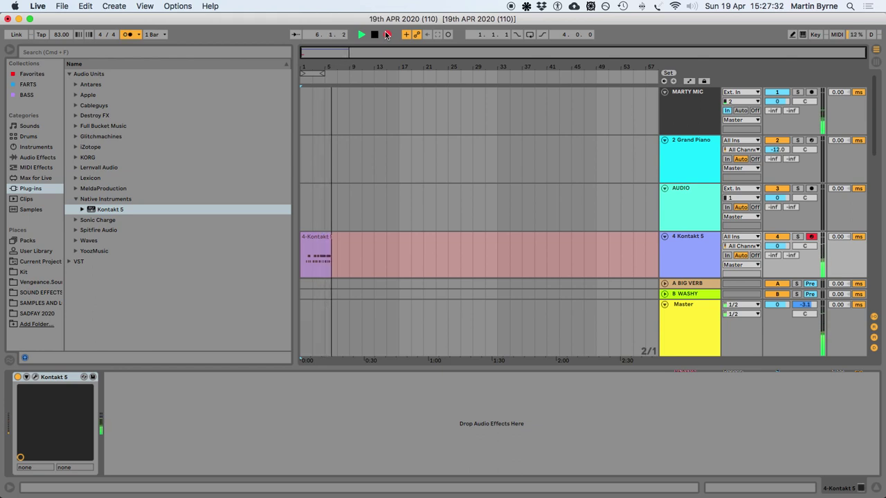
# Open the recorded Kontakt 5 clip, transpose all its D1 notes down to C#1 and play it back
pyautogui.doubleClick(304, 237)
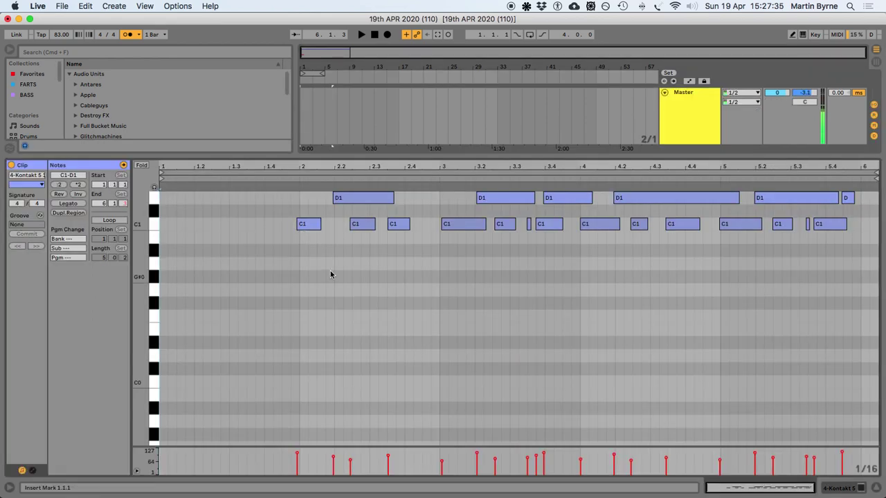
pyautogui.click(153, 192)
pyautogui.press('Down')
pyautogui.press('space')
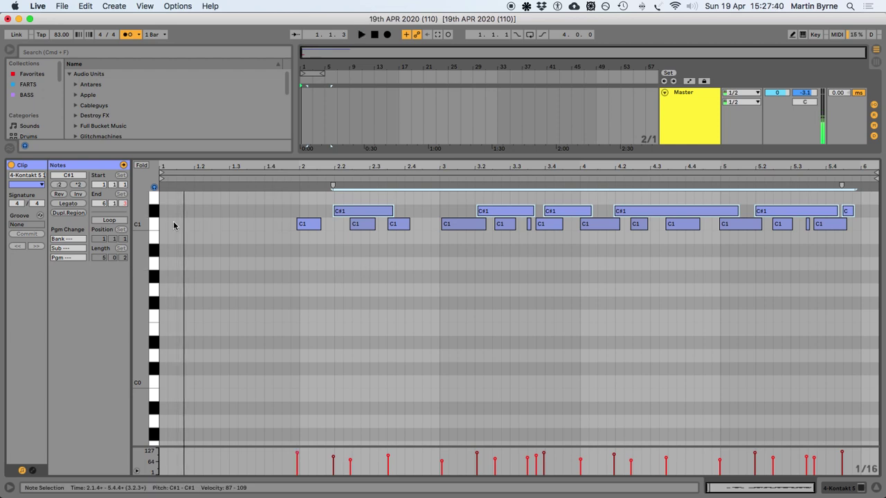
# Quantize all notes in the drum clip to the grid and listen to the result
pyautogui.press('super+a')
pyautogui.press('super+u')
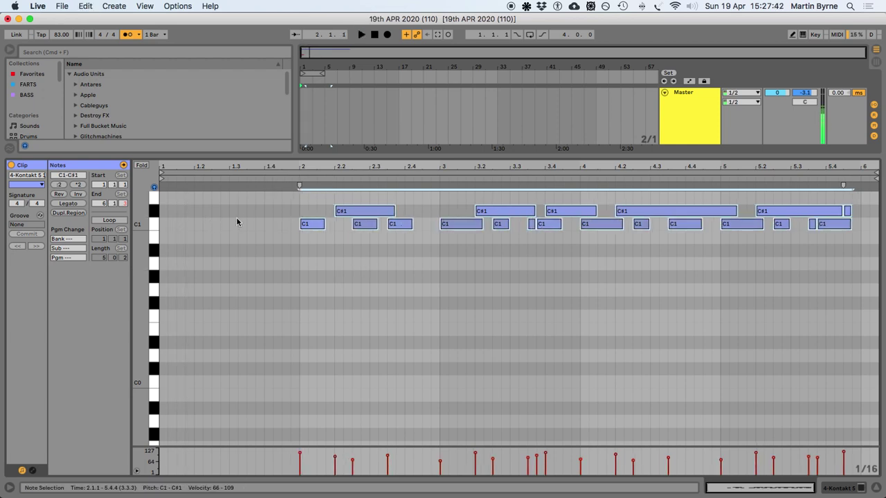
pyautogui.click(663, 362)
pyautogui.press('super+a')
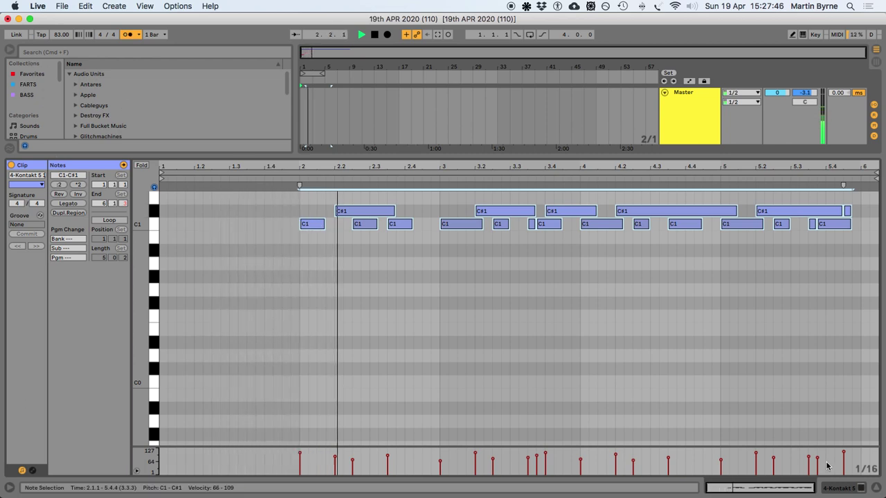
pyautogui.press('space')
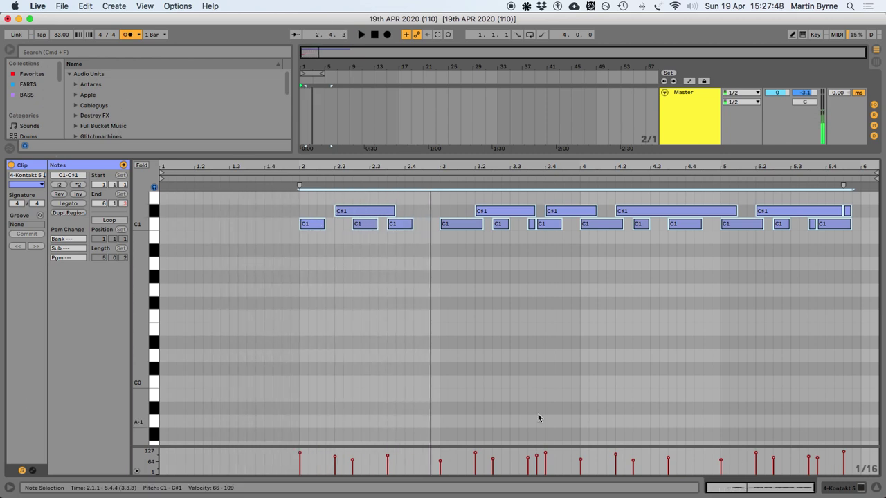
# Try the first C#1 note, at 2.2, at higher pitches up to F#1
pyautogui.click(359, 213)
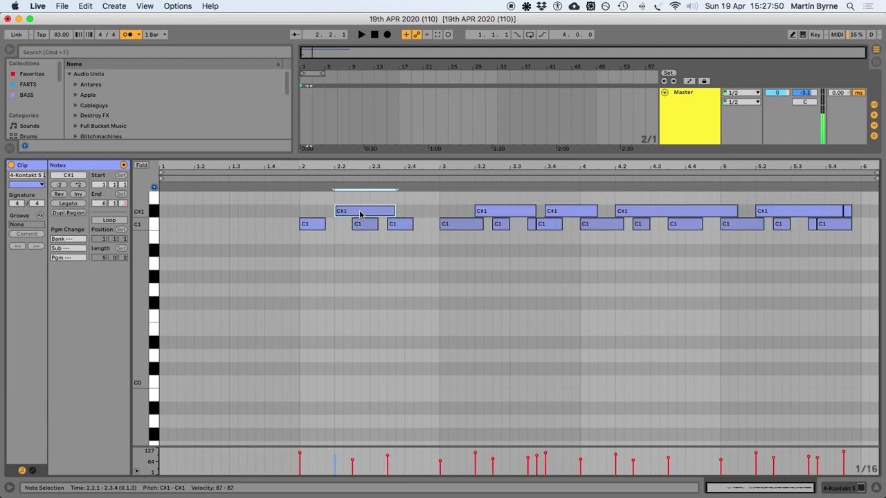
pyautogui.press('Up')
pyautogui.press('Up')
pyautogui.press('Up')
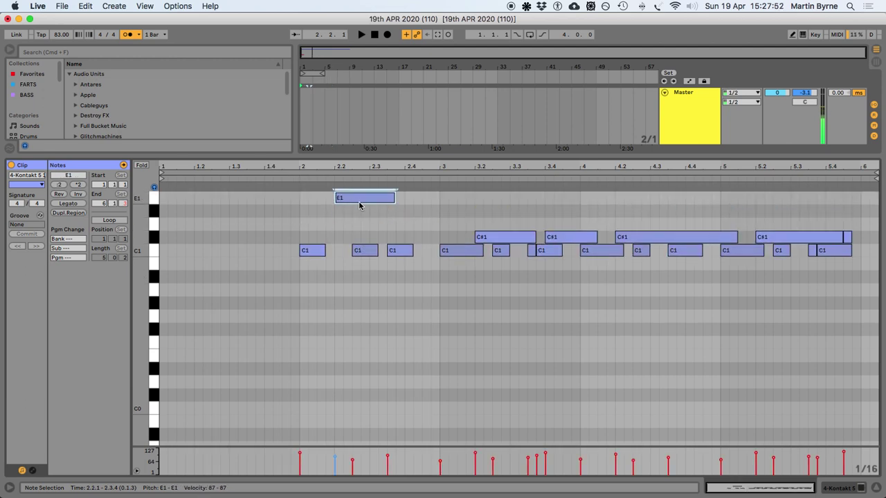
pyautogui.press('Up')
pyautogui.press('Up')
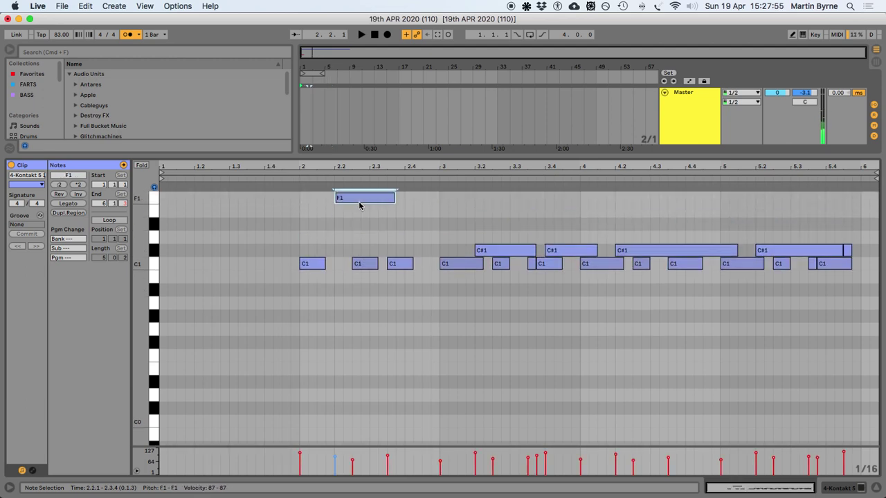
# Replace Crystal Kit in Kontakt with Chocolate City Kit from the factory drum kits and close the plug-in window
pyautogui.click(861, 490)
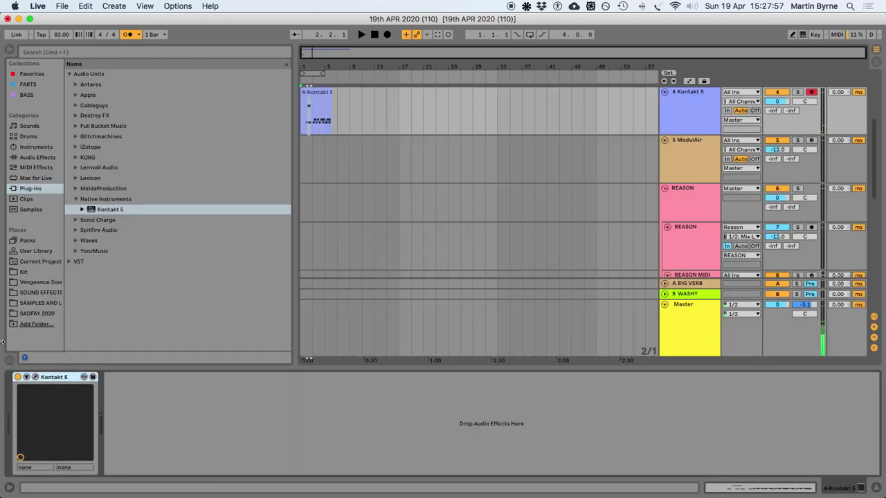
pyautogui.click(35, 378)
pyautogui.click(566, 74)
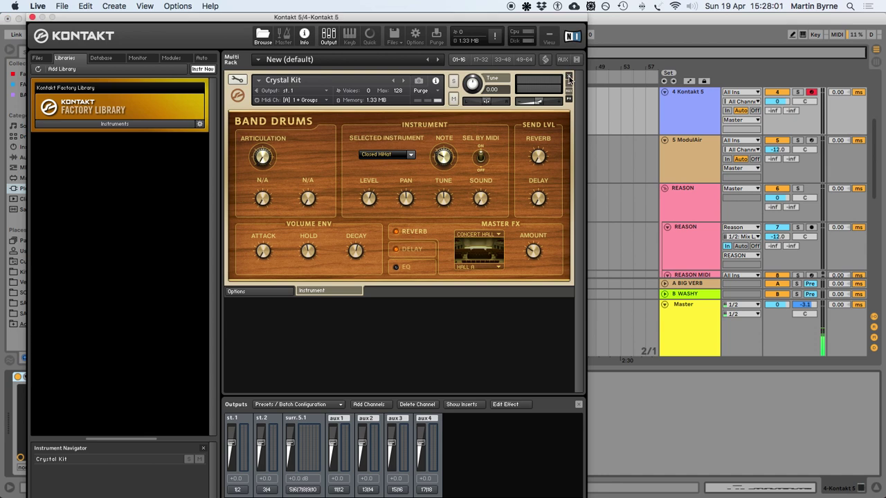
pyautogui.click(100, 124)
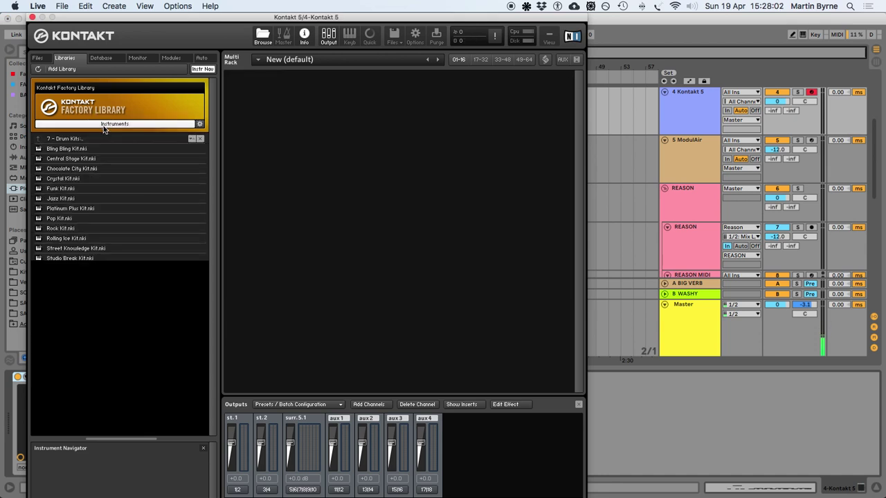
pyautogui.doubleClick(82, 169)
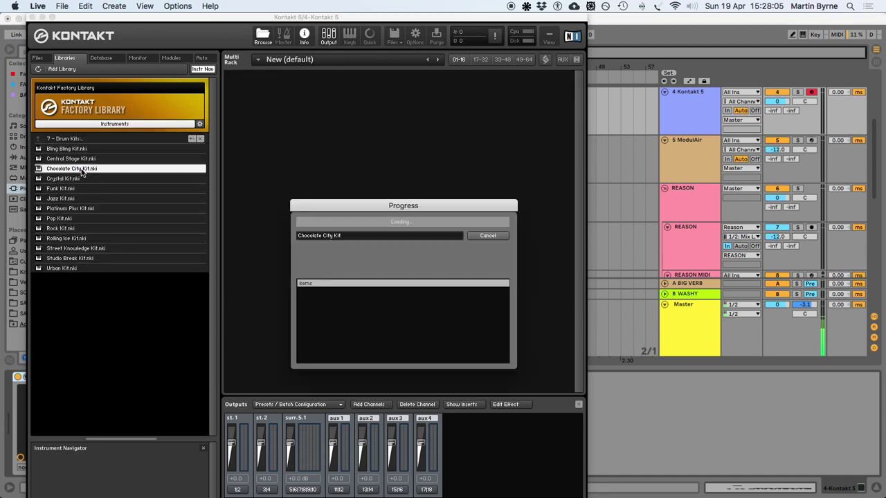
pyautogui.click(32, 17)
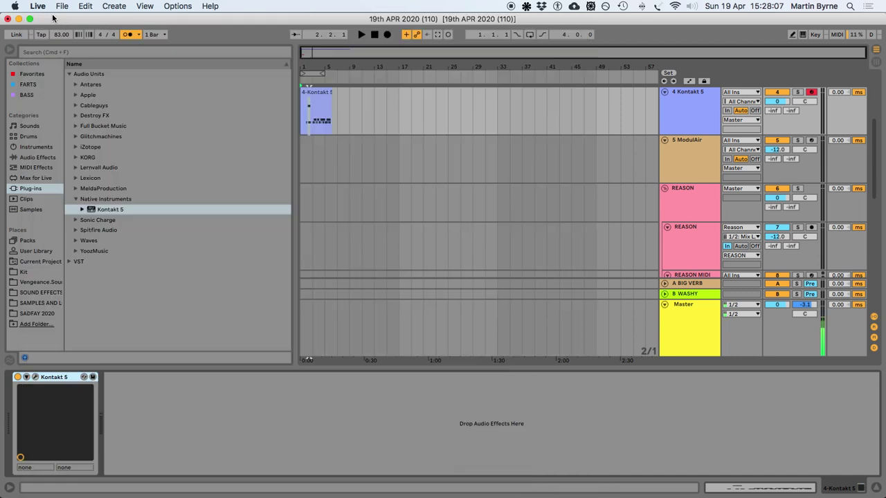
# Reopen the drum clip, lower the F#1 note at 2.2 to C#1 and listen to it with the new kit
pyautogui.doubleClick(316, 89)
pyautogui.click(298, 308)
pyautogui.press('space')
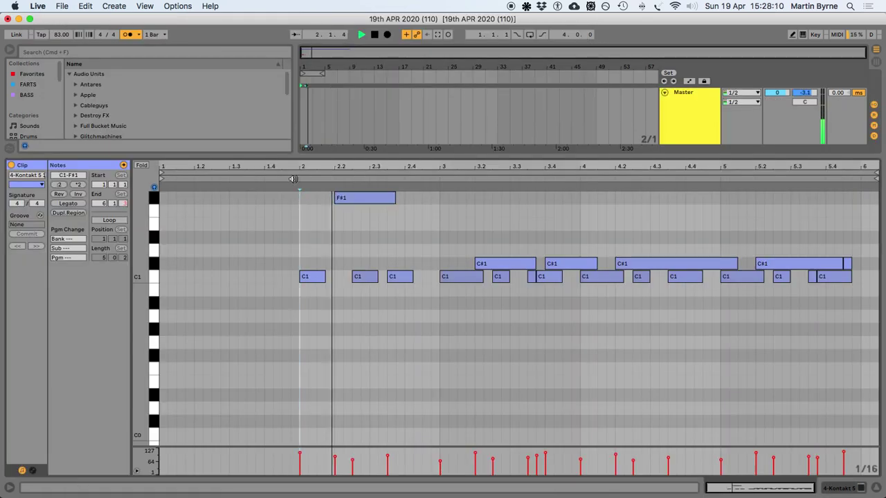
pyautogui.click(361, 198)
pyautogui.press('space')
pyautogui.press('Down')
pyautogui.press('Down')
pyautogui.press('Down')
pyautogui.press('Down')
pyautogui.press('Down')
pyautogui.press('Down')
pyautogui.press('Up')
pyautogui.press('space')
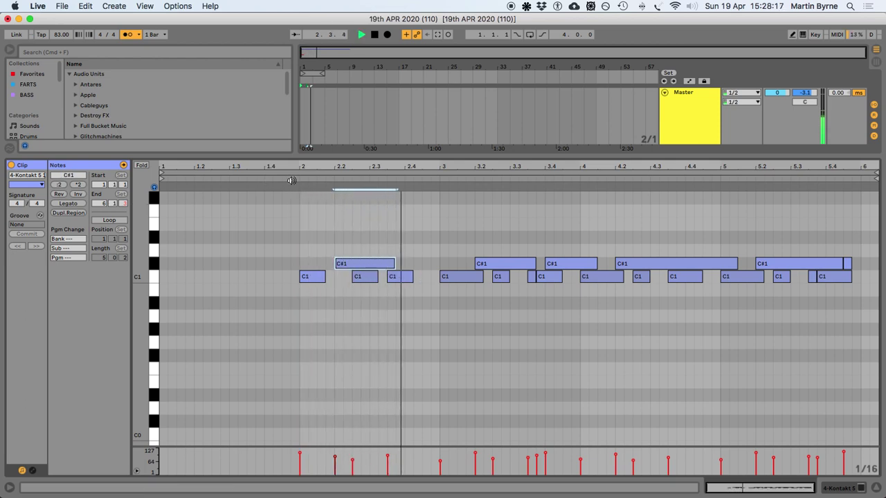
# Try the note at 2.2 one semitone higher, at D1, in playback
pyautogui.press('space')
pyautogui.press('Up')
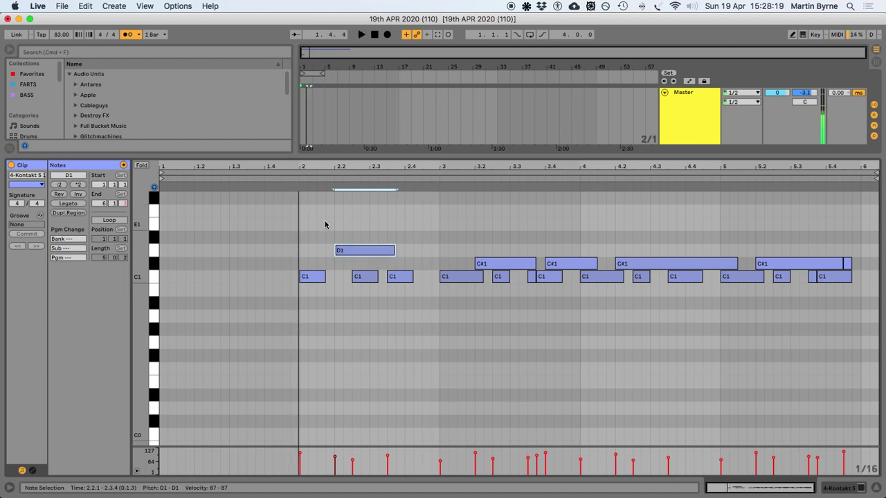
pyautogui.press('space')
pyautogui.press('space')
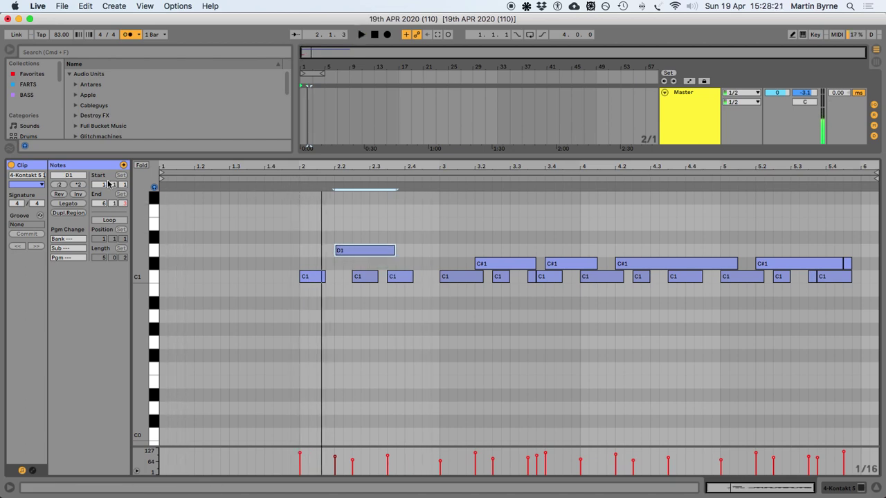
# Cut the empty first bar from the drum clip by moving its start to 2.1.1, and play it from the beginning
pyautogui.moveTo(177, 180); pyautogui.dragTo(298, 205)
pyautogui.press('super+a')
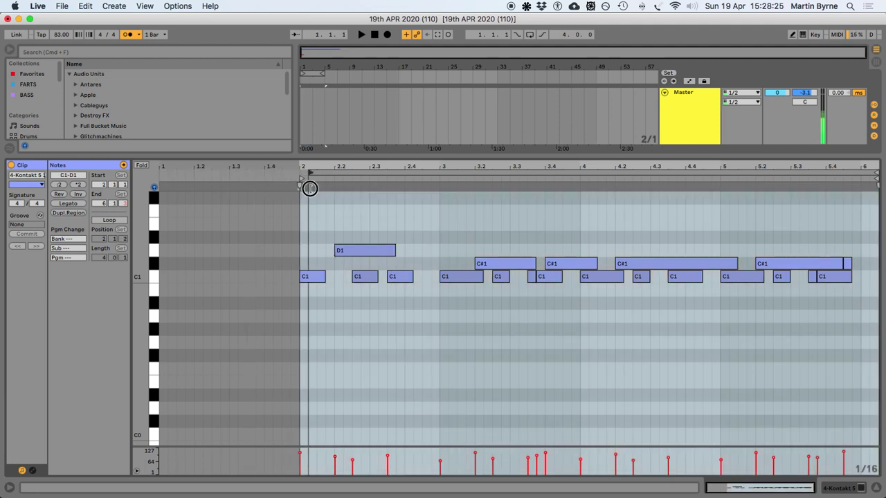
pyautogui.press('space')
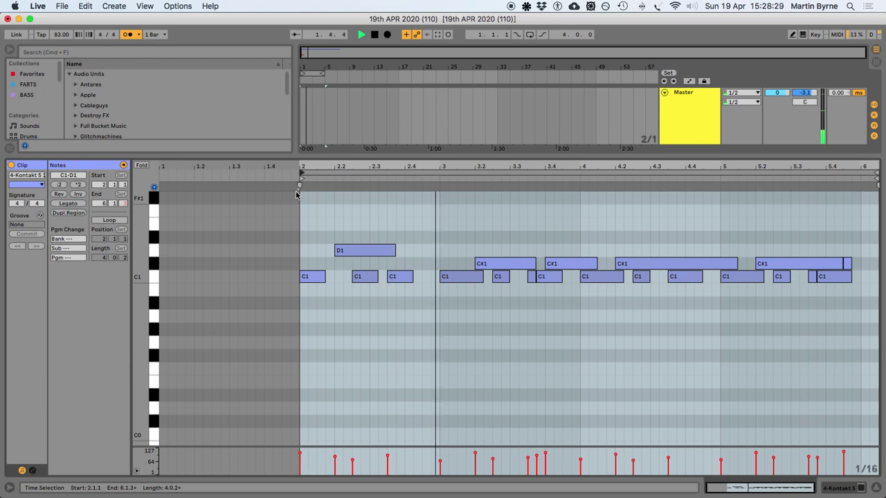
pyautogui.press('space')
# Replace Chocolate City Kit in Kontakt with Pop Kit from the factory drum kits and close the plug-in window
pyautogui.click(860, 489)
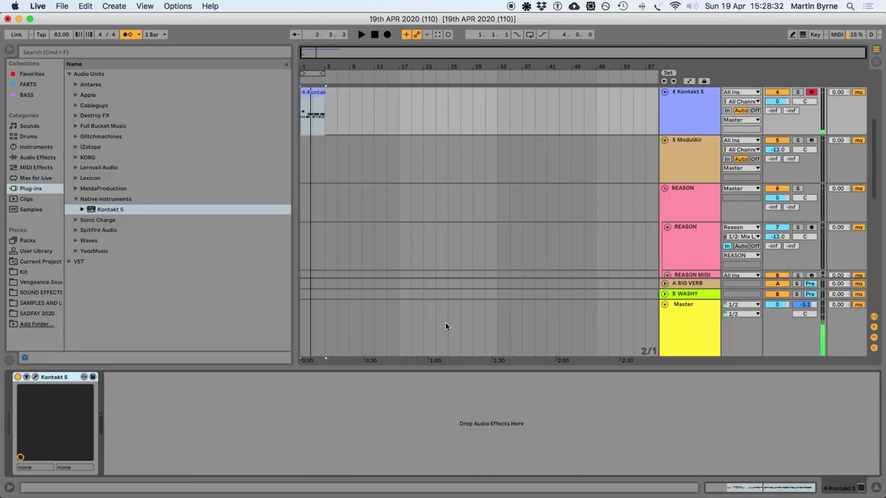
pyautogui.click(35, 377)
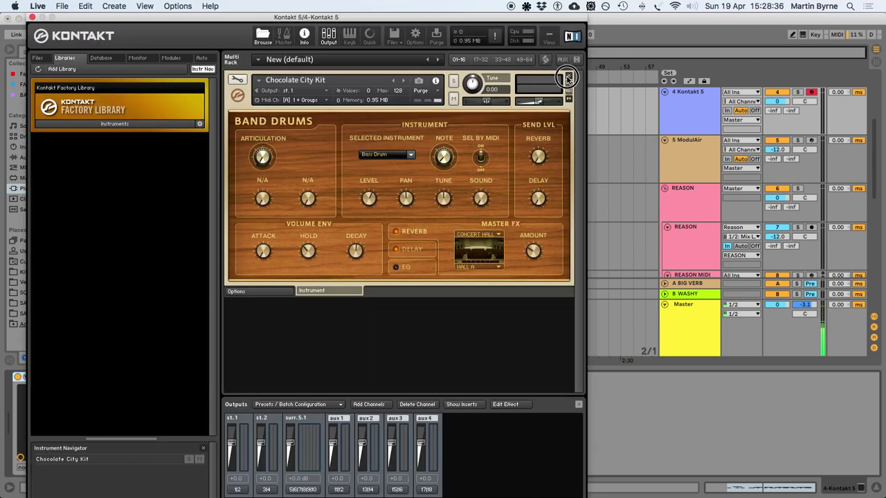
pyautogui.click(569, 75)
pyautogui.click(125, 125)
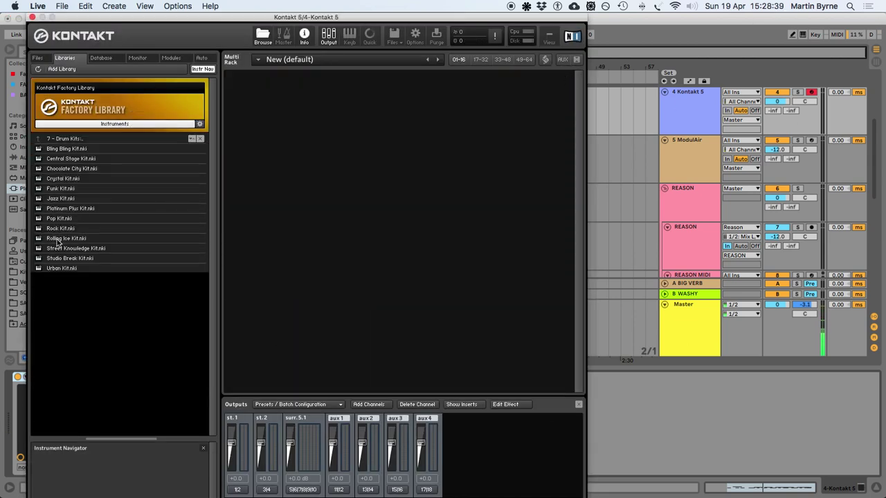
pyautogui.doubleClick(61, 219)
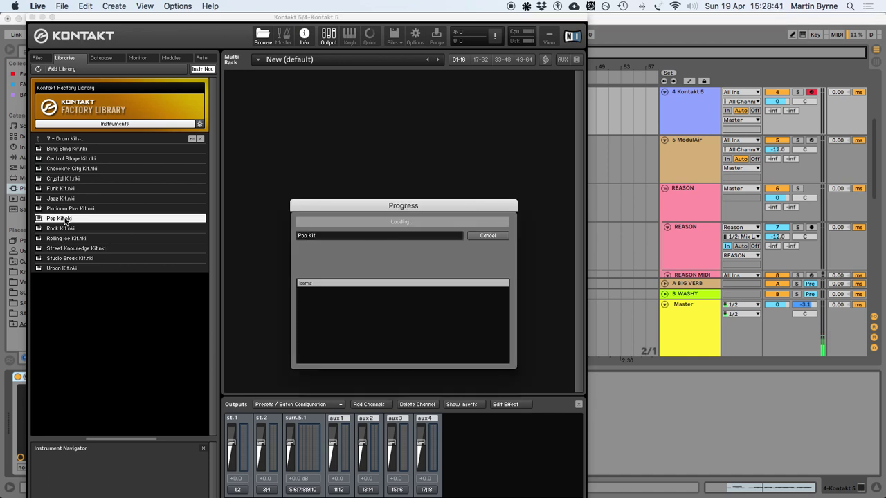
pyautogui.click(32, 17)
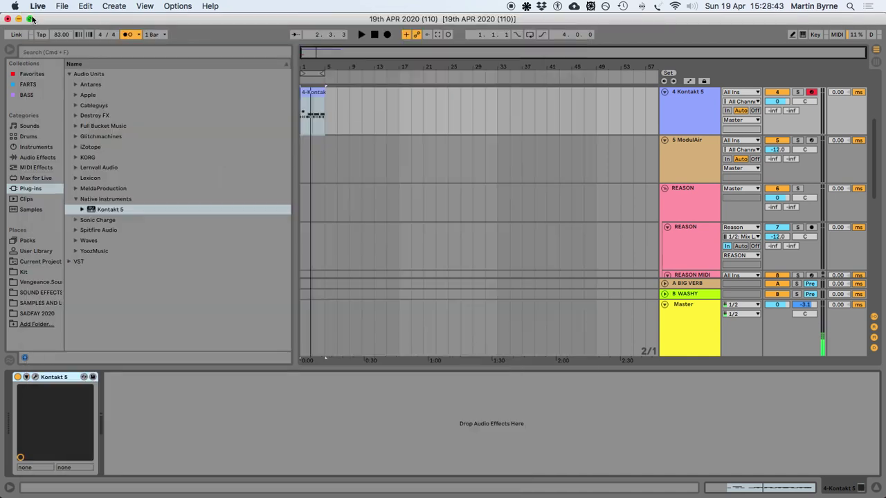
# Audition the D1 note at 2.2 at other pitches in the drum clip, settle it on C#1 and play the pattern
pyautogui.doubleClick(313, 89)
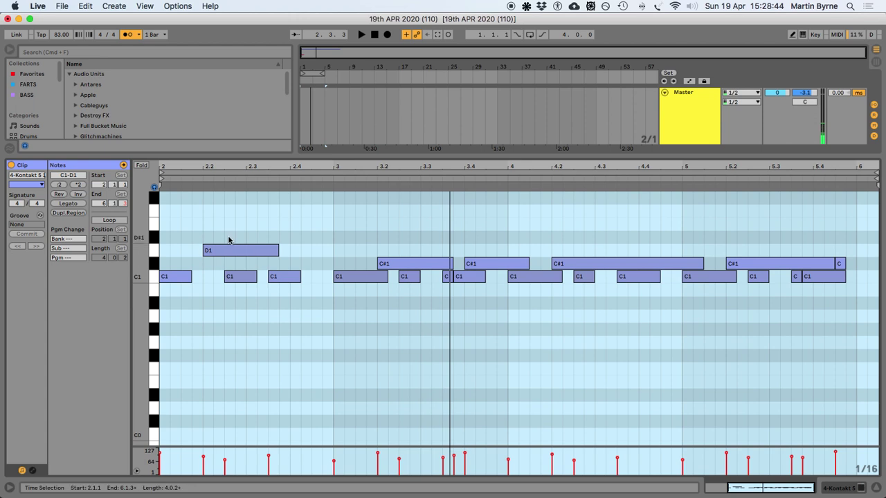
pyautogui.click(255, 251)
pyautogui.press('Down')
pyautogui.press('Up')
pyautogui.press('Up')
pyautogui.press('Up')
pyautogui.press('Up')
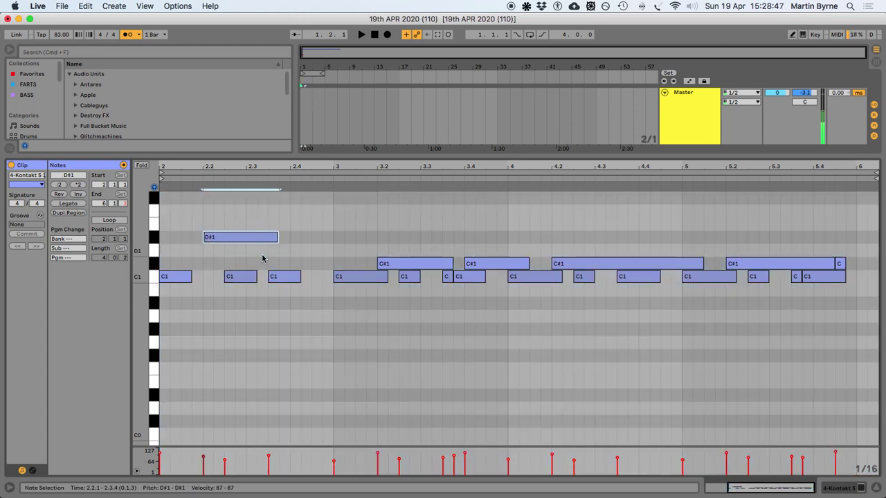
pyautogui.press('Down')
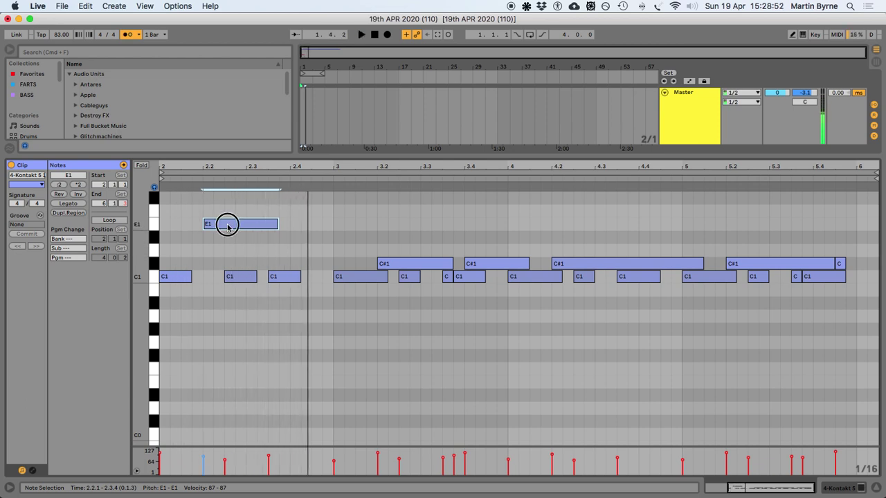
pyautogui.press('Down')
pyautogui.press('Down')
pyautogui.press('Down')
pyautogui.press('space')
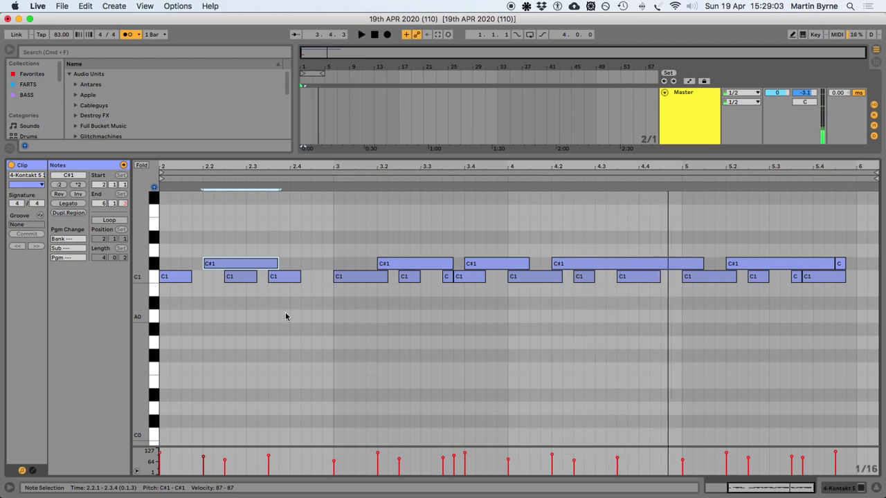
pyautogui.press('space')
# Try short F#1 notes at 2.1, 2.2 and 2.3 in the drum clip, and delete them again
pyautogui.doubleClick(166, 199)
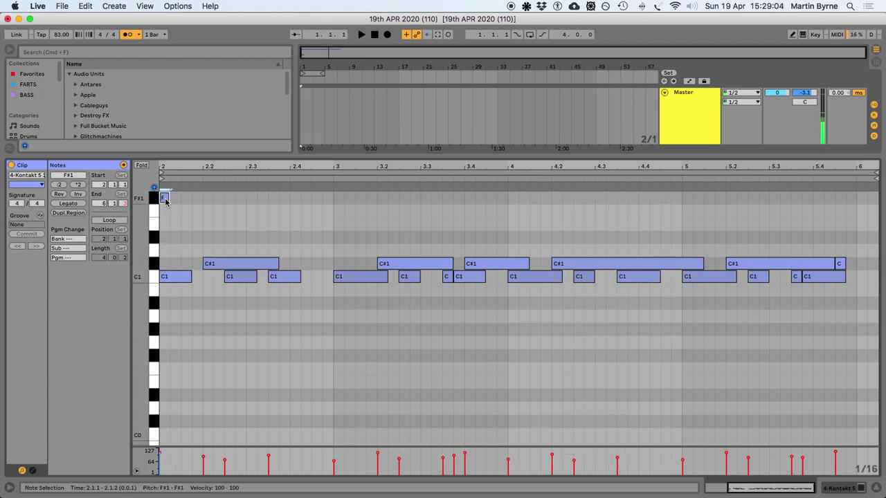
pyautogui.doubleClick(251, 199)
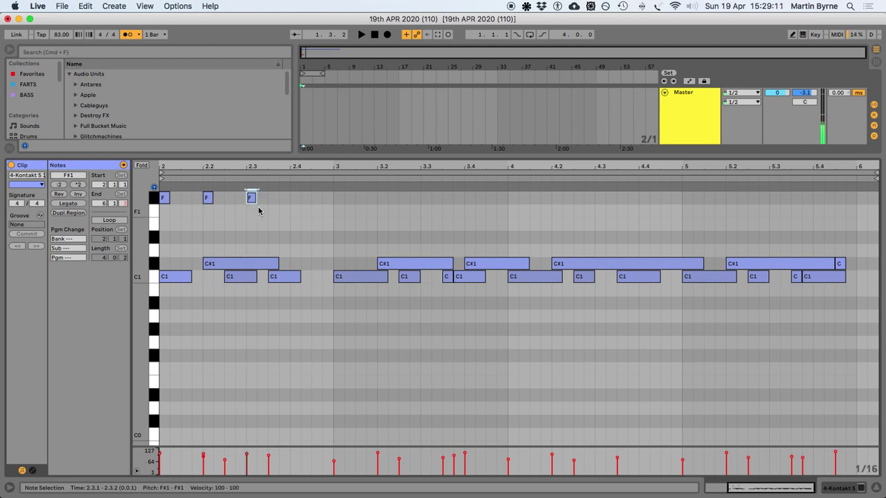
pyautogui.click(133, 197)
pyautogui.press('Delete')
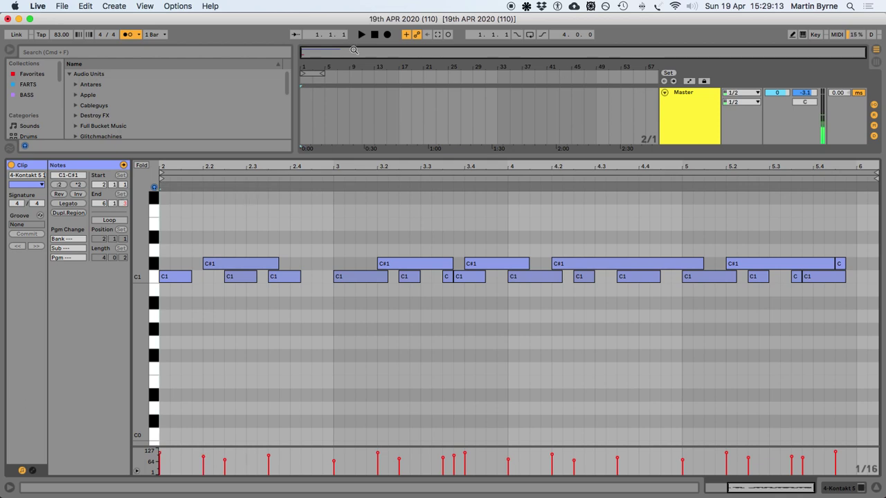
# Overdub F#1 and A#1 hits onto the drum clip on the Kontakt 5 track from bar 1, then stop recording
pyautogui.click(387, 35)
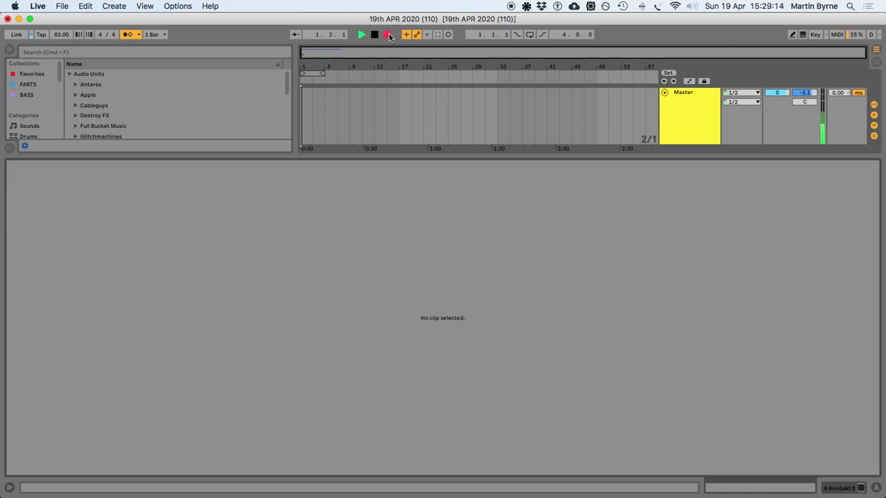
pyautogui.click(879, 488)
pyautogui.click(308, 91)
pyautogui.scroll(5, 332, 115)
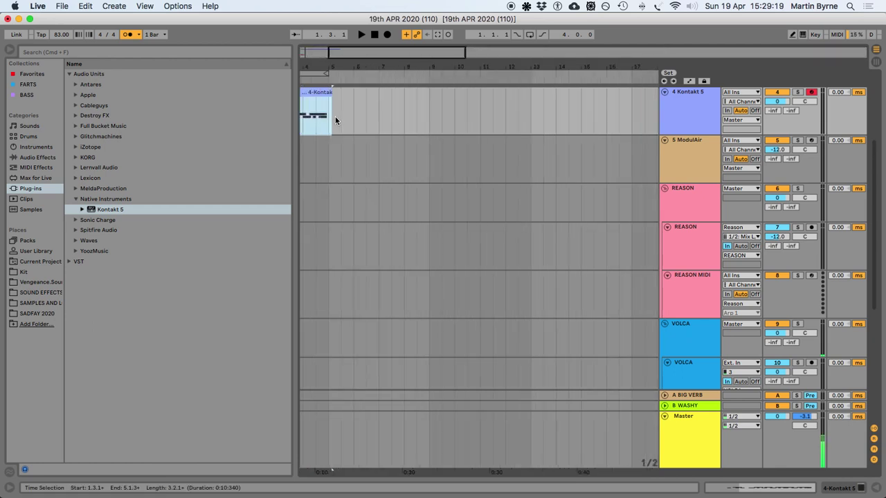
pyautogui.click(389, 36)
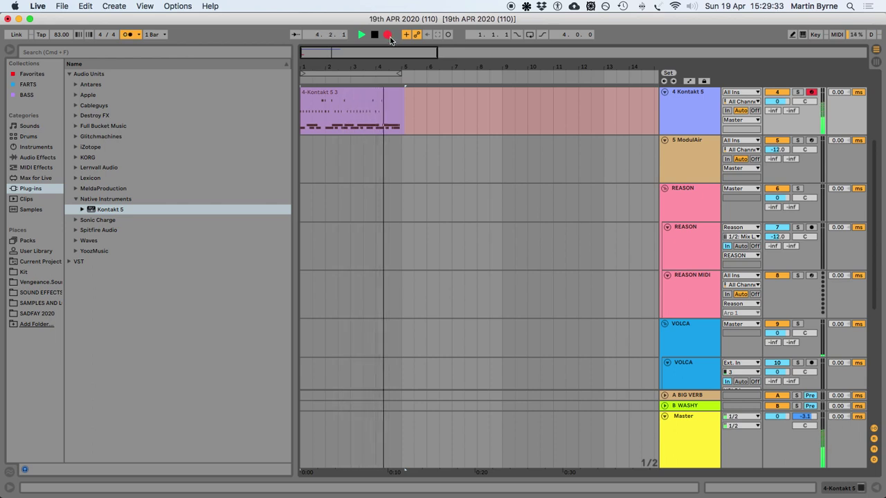
pyautogui.click(389, 36)
pyautogui.press('space')
# Quantize all the F#1 notes and all the A#1 notes in the recorded drum clip
pyautogui.doubleClick(337, 91)
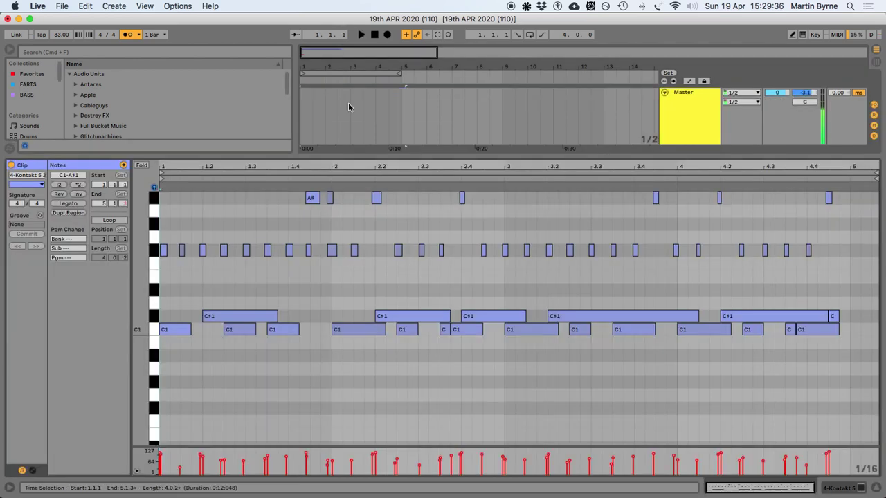
pyautogui.click(154, 252)
pyautogui.press('super+u')
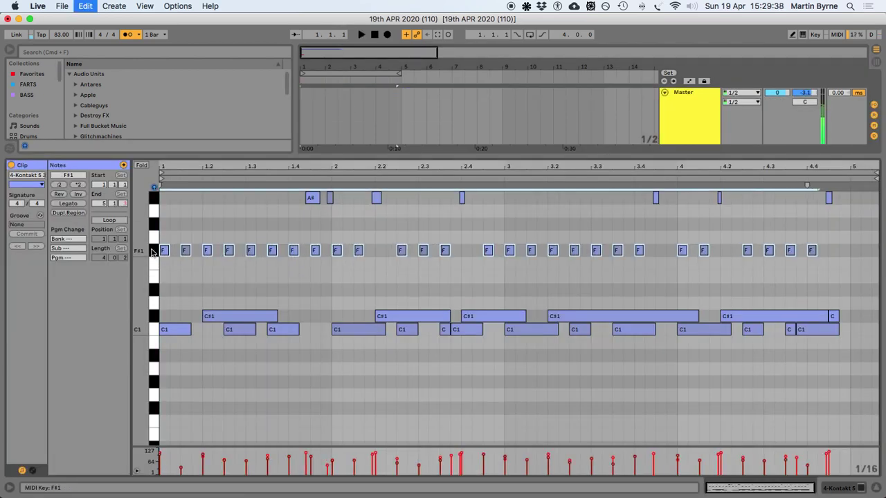
pyautogui.click(154, 198)
pyautogui.press('super+u')
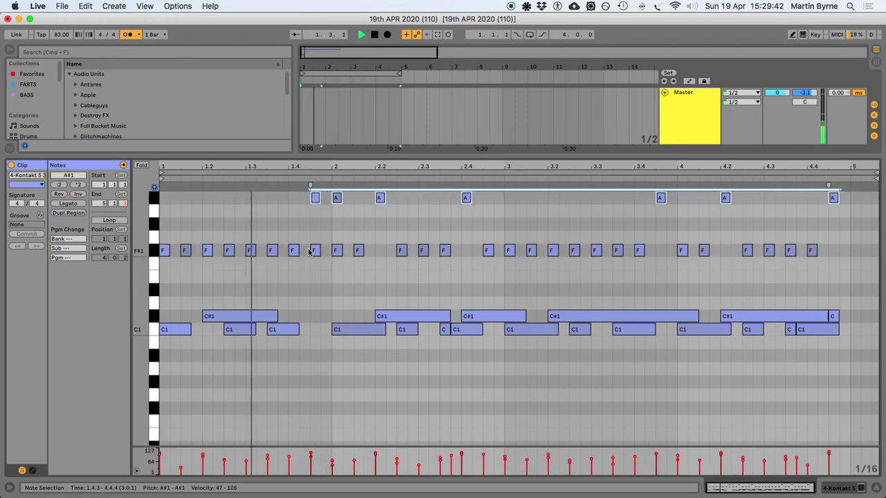
# Delete the F#1 note at 1.4.3 beneath the A#1 hit and play the pattern without the metronome
pyautogui.press('space')
pyautogui.moveTo(310, 237); pyautogui.dragTo(324, 270)
pyautogui.press('Delete')
pyautogui.press('space')
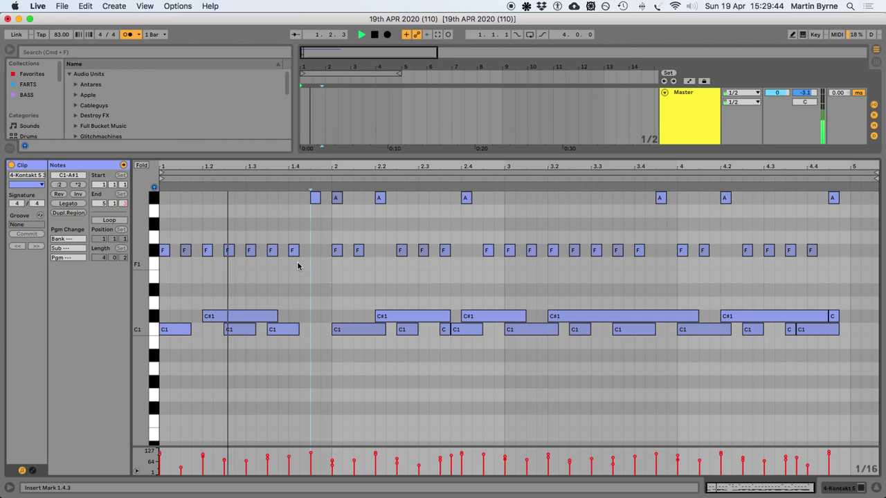
pyautogui.press('space')
pyautogui.press('space')
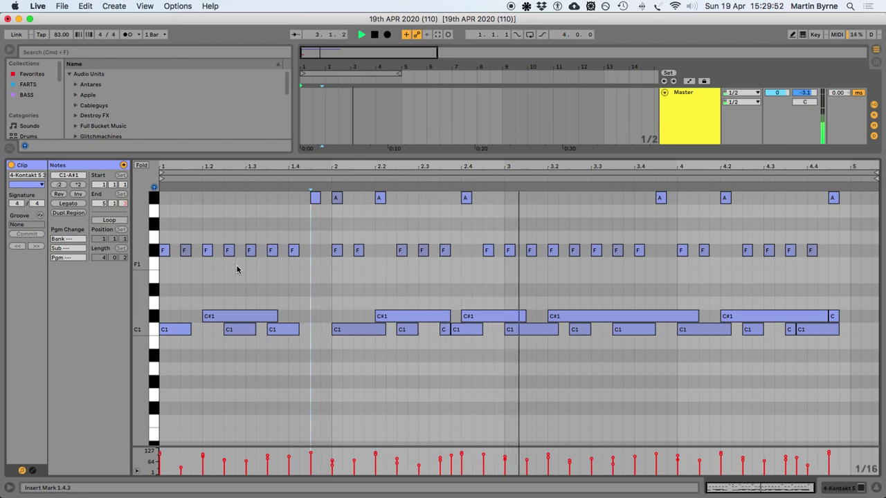
pyautogui.press('space')
# Adjust the velocities of all F#1 notes to a 41–108 range, and raise the F#1 note at 1.1.3 to 72
pyautogui.click(153, 250)
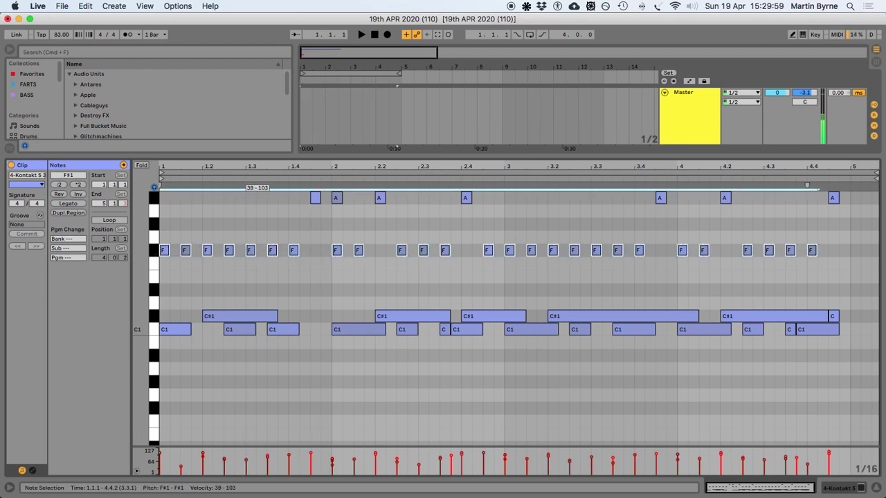
pyautogui.press('space')
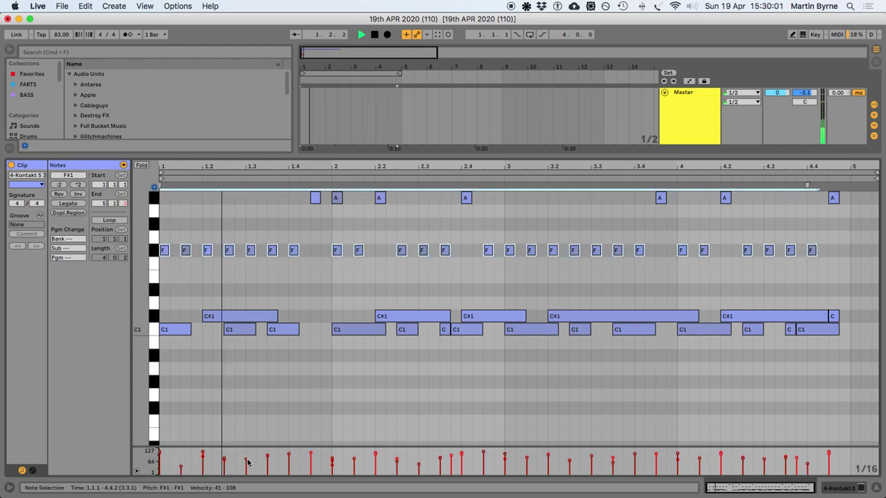
pyautogui.click(187, 269)
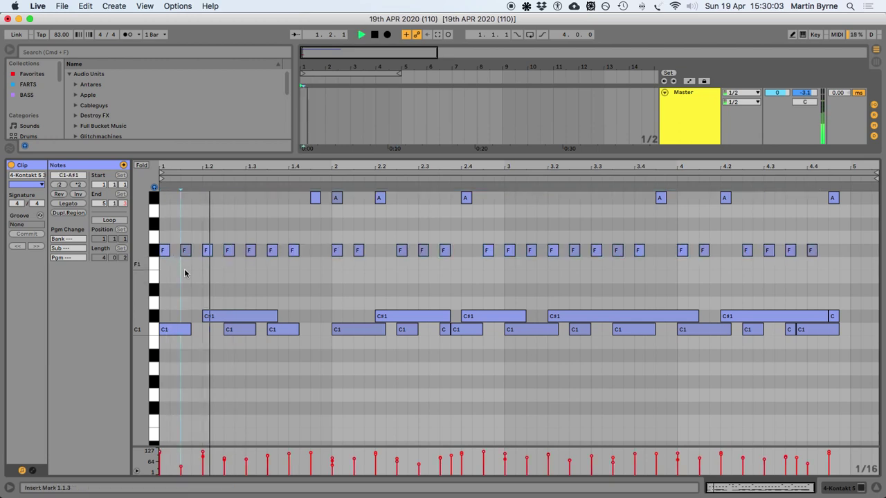
pyautogui.click(166, 237)
pyautogui.moveTo(166, 238); pyautogui.dragTo(169, 266)
pyautogui.moveTo(186, 227); pyautogui.dragTo(184, 267)
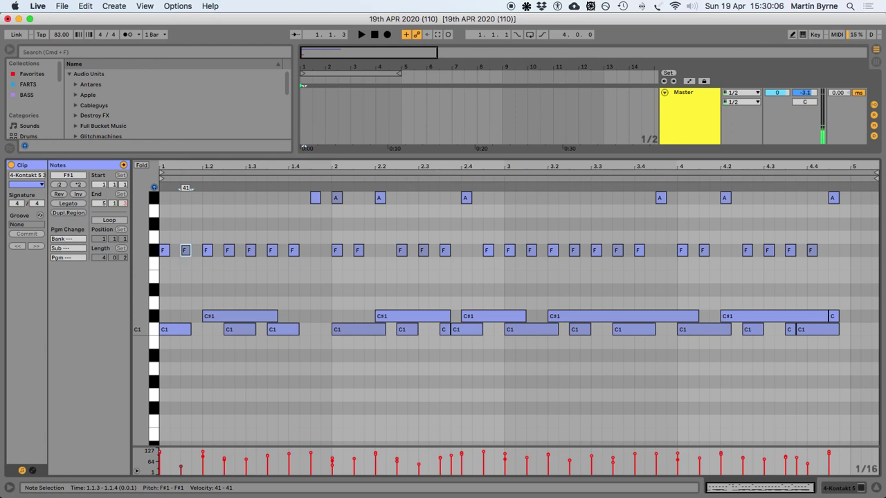
pyautogui.press('space')
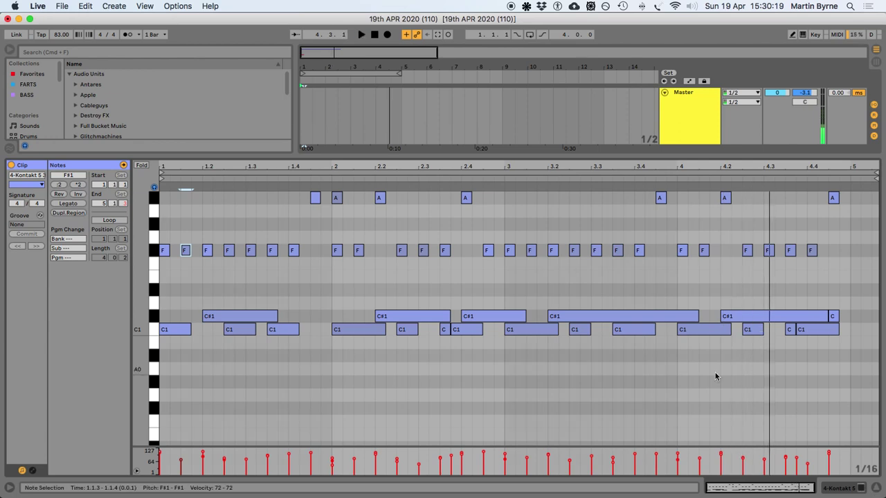
# Add a short C1 note at 4.3.1, adjust its velocity and play the last bar
pyautogui.press('space')
pyautogui.click(753, 331)
pyautogui.doubleClick(770, 330)
pyautogui.click(667, 179)
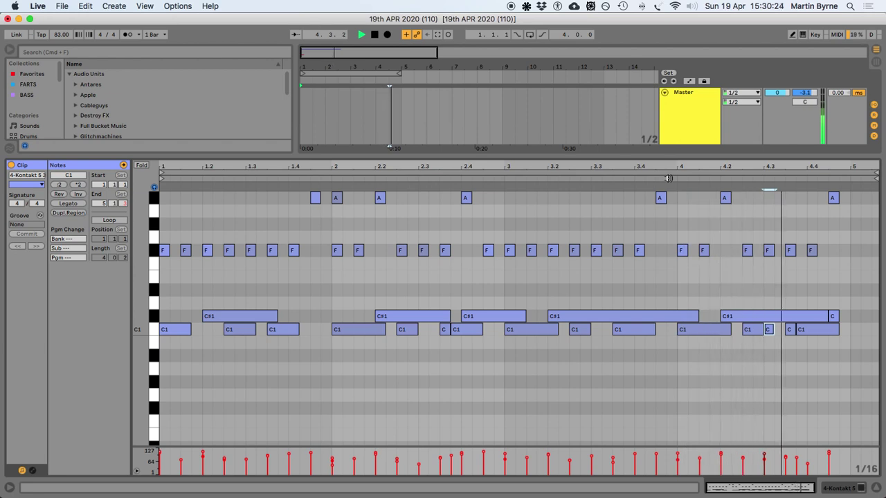
pyautogui.press('space')
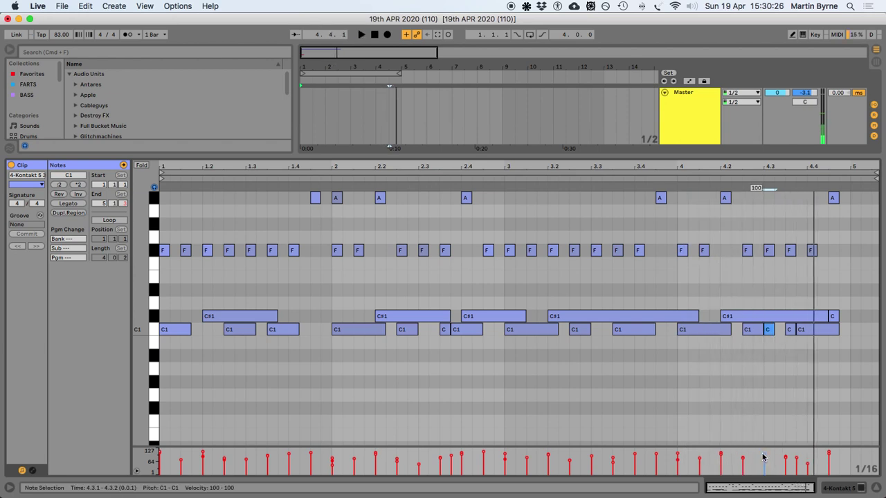
pyautogui.click(641, 181)
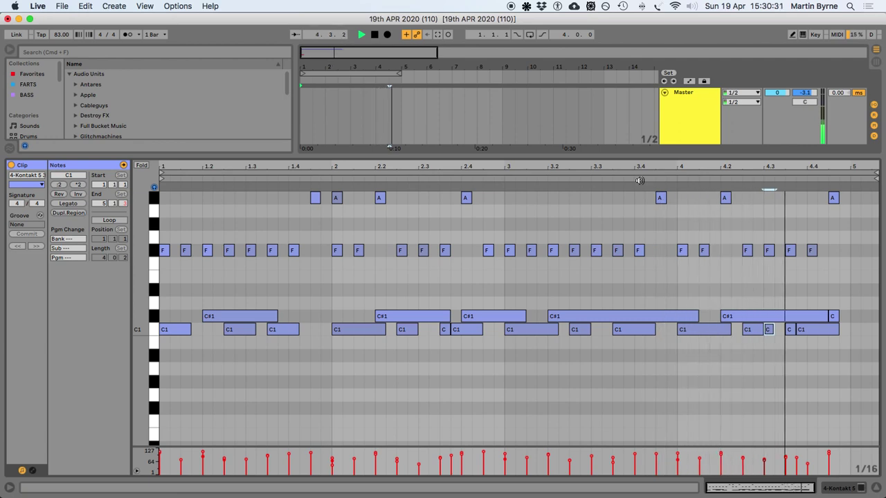
pyautogui.press('space')
# Add a short note at 4.4.3, raise its pitch to A1 and play the end of the clip
pyautogui.click(811, 250)
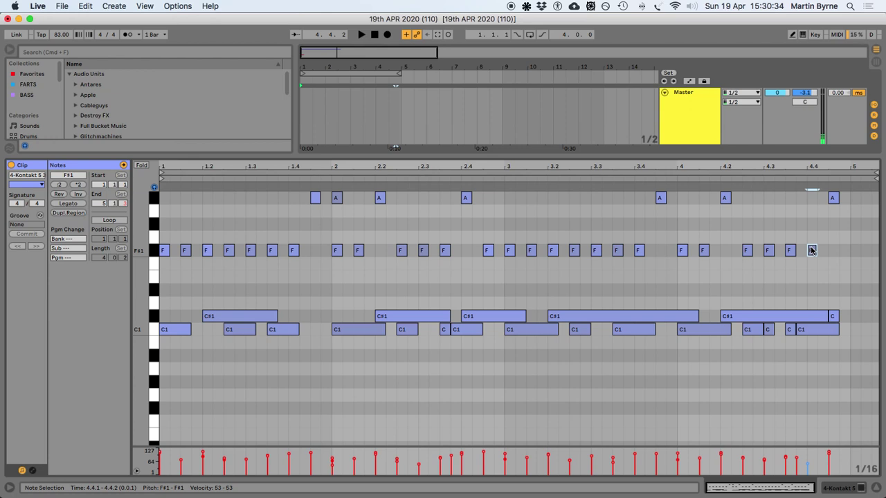
pyautogui.click(833, 316)
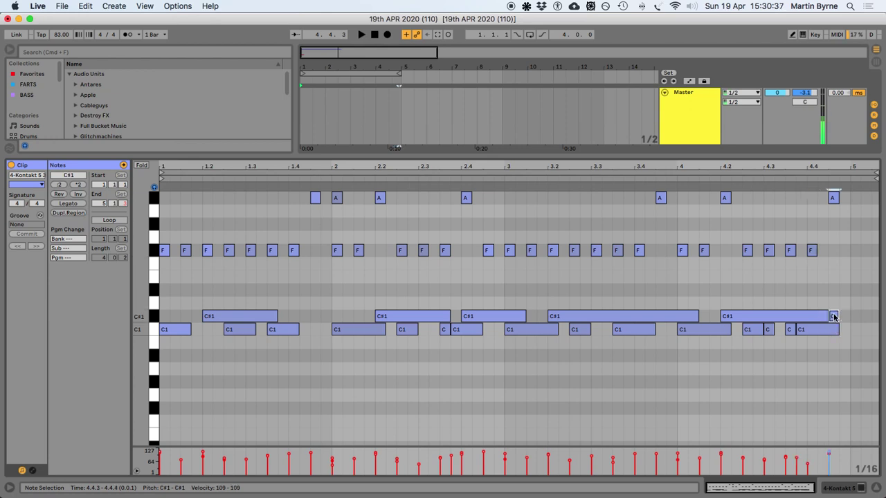
pyautogui.doubleClick(833, 263)
pyautogui.press('Up')
pyautogui.press('Up')
pyautogui.press('Up')
pyautogui.press('Up')
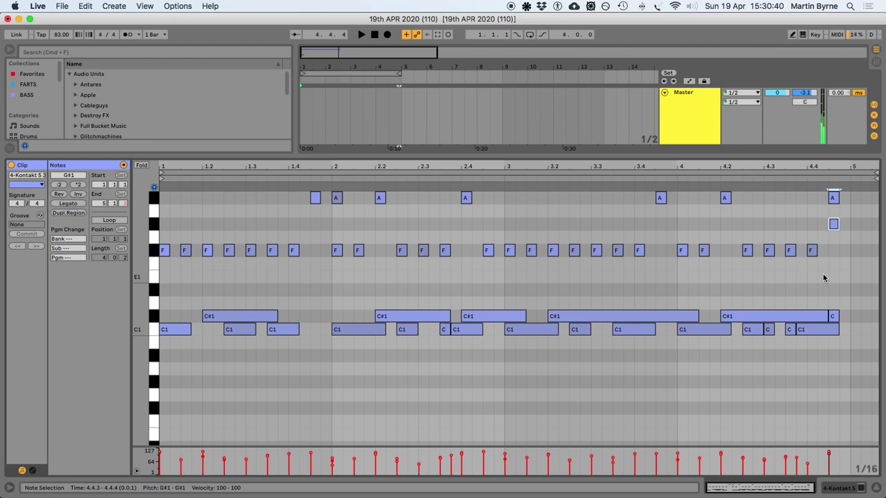
pyautogui.click(795, 179)
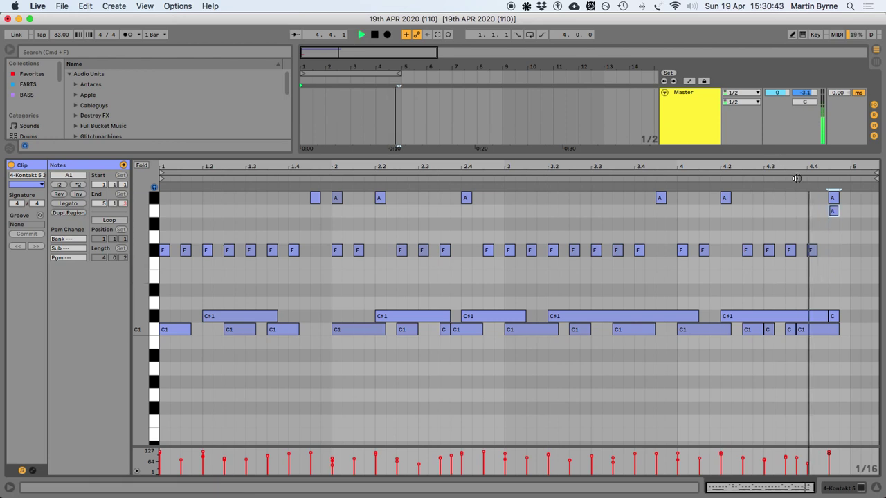
pyautogui.press('space')
pyautogui.scroll(2, 832, 233)
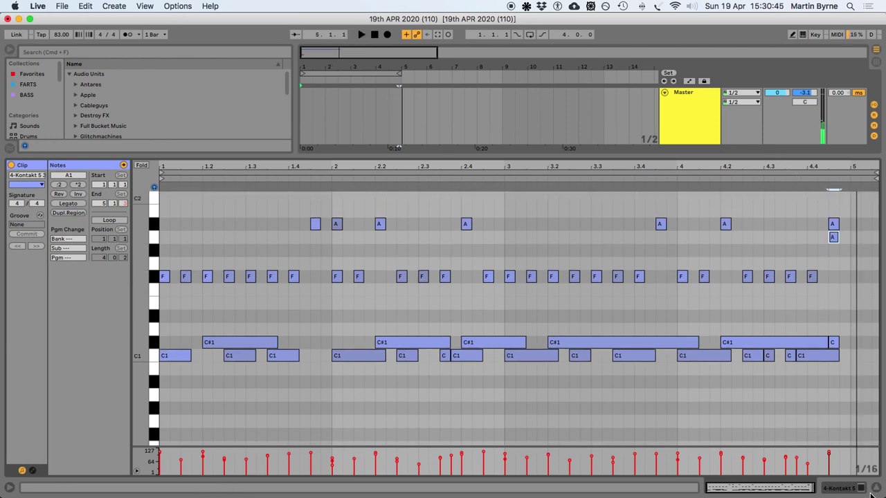
# Trim the drum clip's tail so it ends at 5.1.1, and place a copy directly after it
pyautogui.click(874, 490)
pyautogui.click(365, 109)
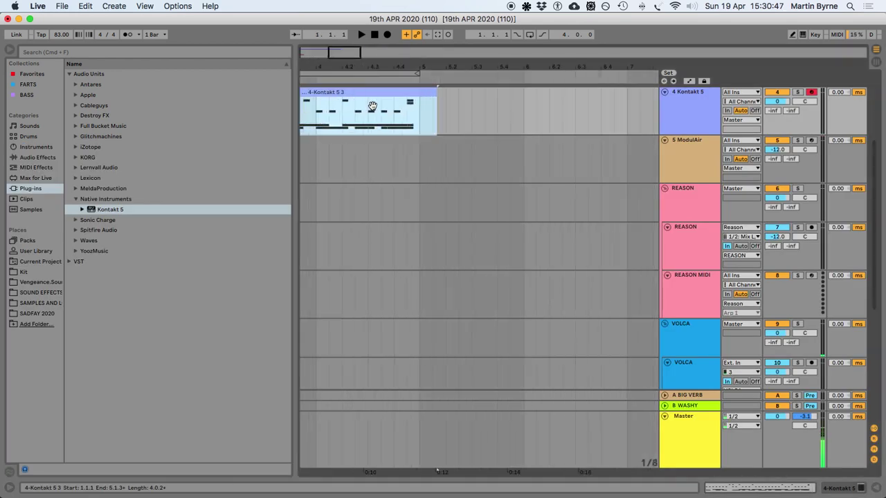
pyautogui.moveTo(417, 127); pyautogui.dragTo(466, 120)
pyautogui.press('-')
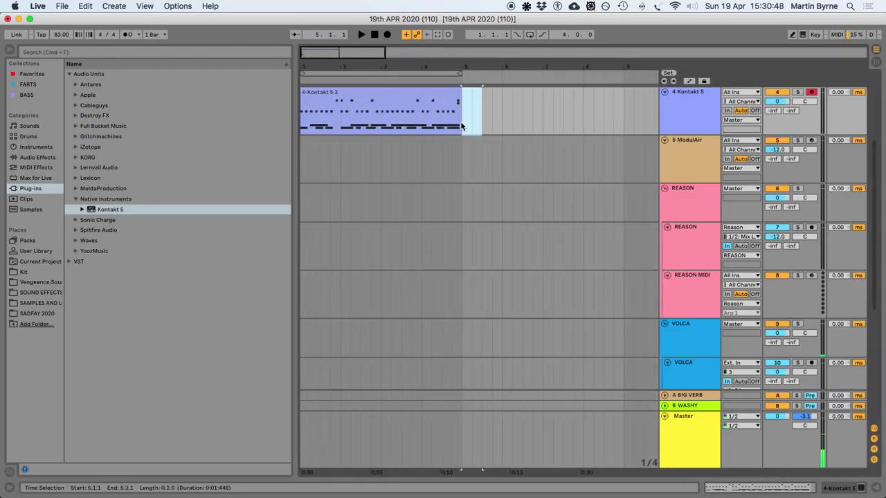
pyautogui.click(365, 89)
pyautogui.moveTo(316, 92); pyautogui.dragTo(481, 103)
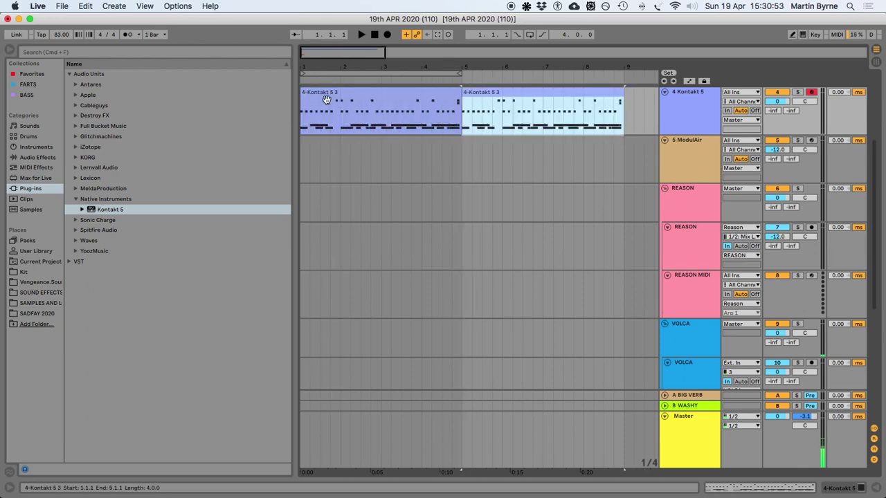
# Try both drum clips moved to start at 1.3.1 in playback, and undo the move
pyautogui.click(331, 92)
pyautogui.keyDown('shift'); pyautogui.click(481, 95); pyautogui.keyUp('shift')
pyautogui.moveTo(328, 93); pyautogui.dragTo(337, 148)
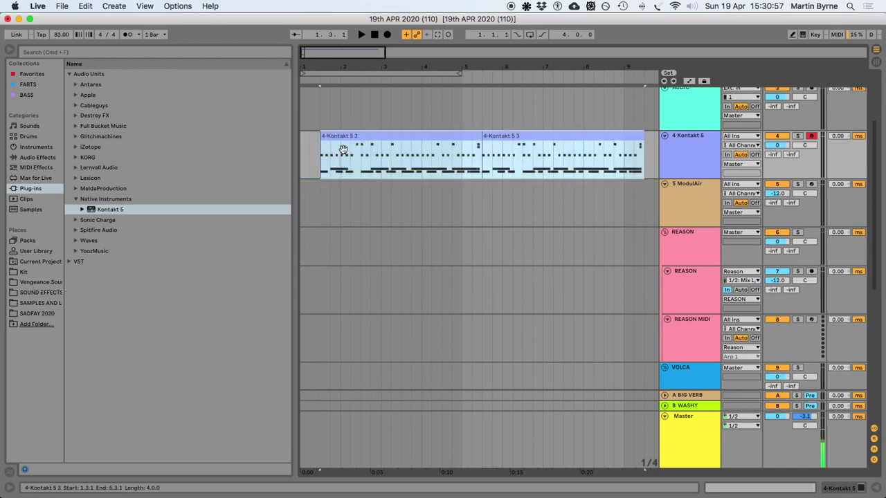
pyautogui.click(307, 145)
pyautogui.press('space')
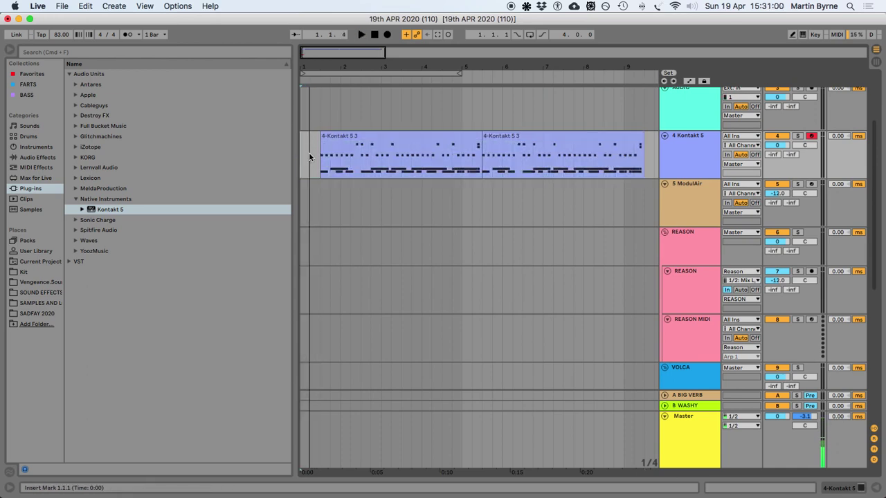
pyautogui.press('super+z')
# Move both drum clips together one beat later, to start at 1.2.1, and check the start in playback
pyautogui.click(319, 136)
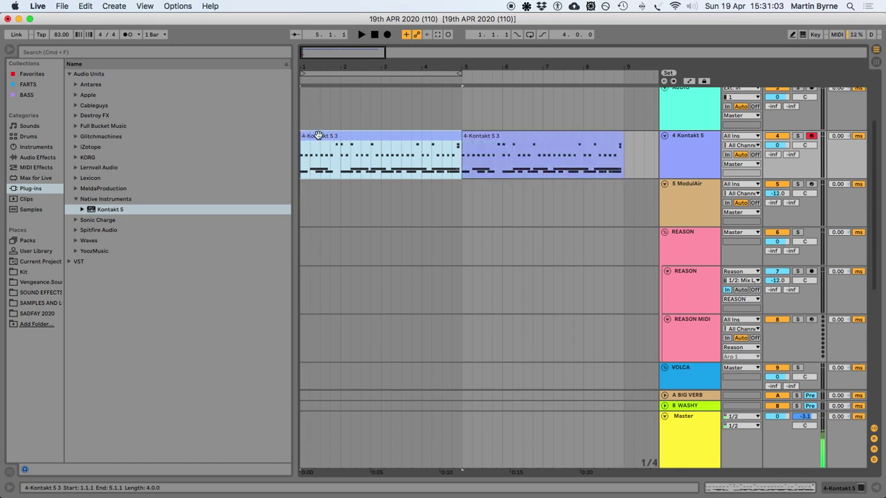
pyautogui.keyDown('shift'); pyautogui.click(493, 137); pyautogui.keyUp('shift')
pyautogui.moveTo(313, 139); pyautogui.dragTo(322, 139)
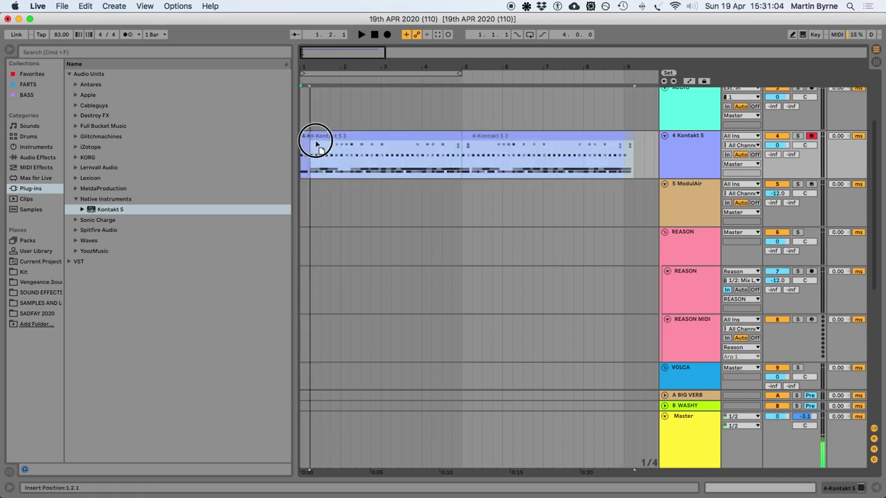
pyautogui.click(302, 151)
pyautogui.press('+')
pyautogui.press('+')
pyautogui.press('+')
pyautogui.press('+')
pyautogui.press('space')
pyautogui.press('space')
# Insert a time signature change at 1.2.1, where the first drum clip begins, and save the set after a playback check
pyautogui.rightClick(407, 80)
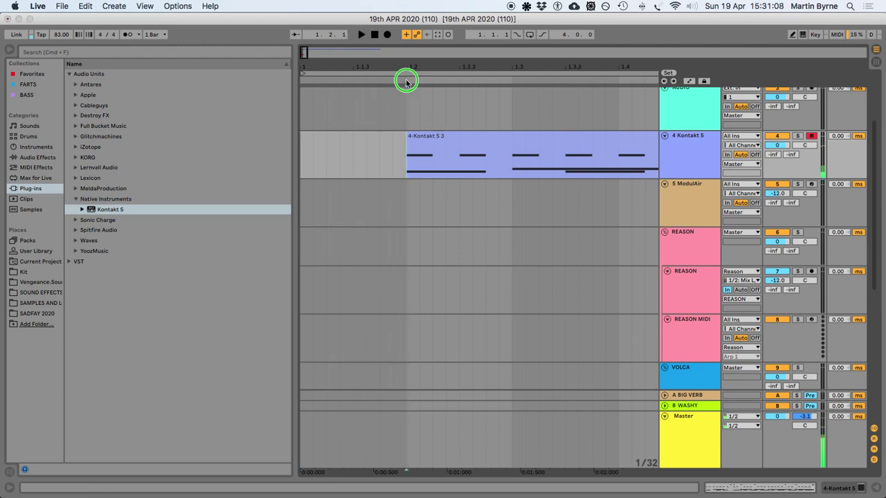
pyautogui.click(455, 86)
pyautogui.press('space')
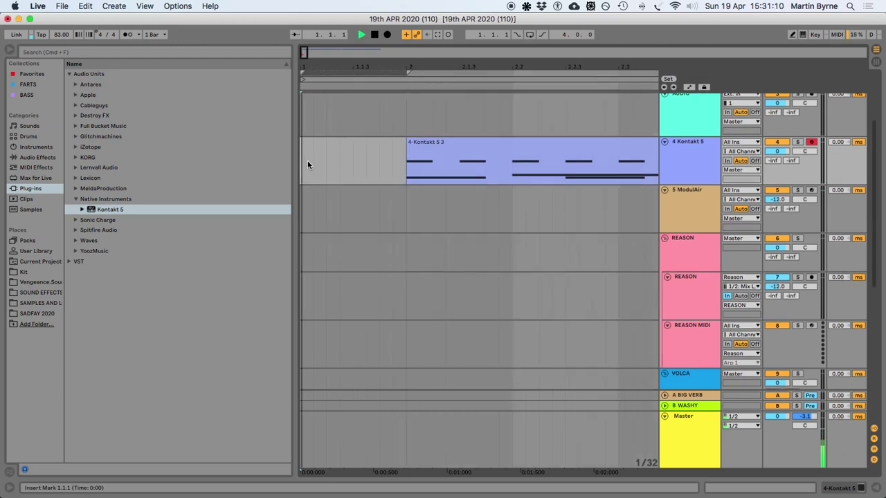
pyautogui.press('space')
pyautogui.press('super+s')
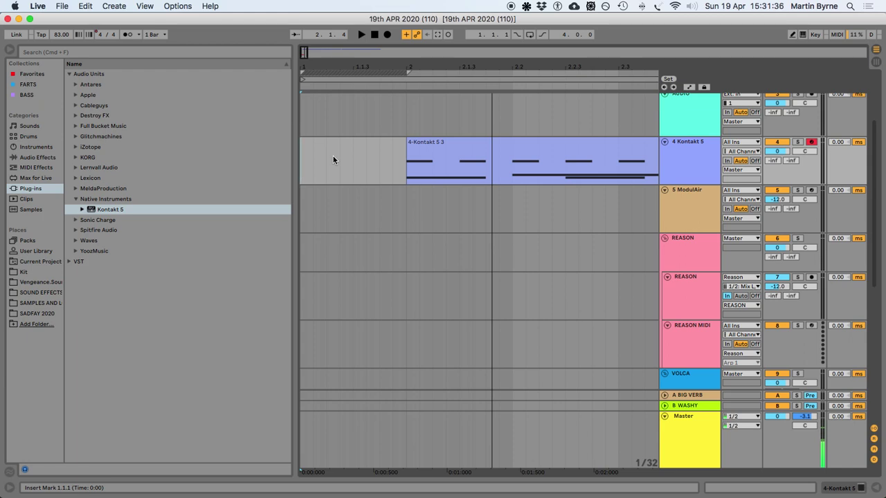
pyautogui.click(374, 35)
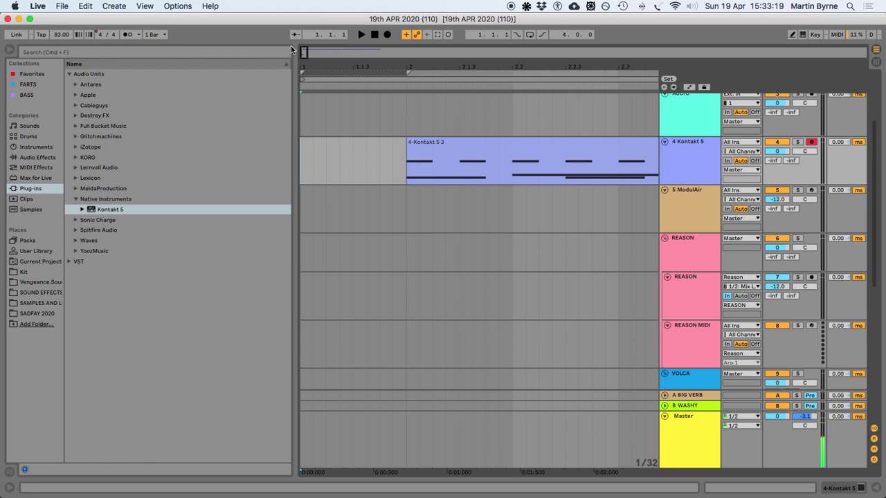
# Examine the alignment of the first drum clip's start with bar 2 and the extent of both clips
pyautogui.press('-')
pyautogui.press('-')
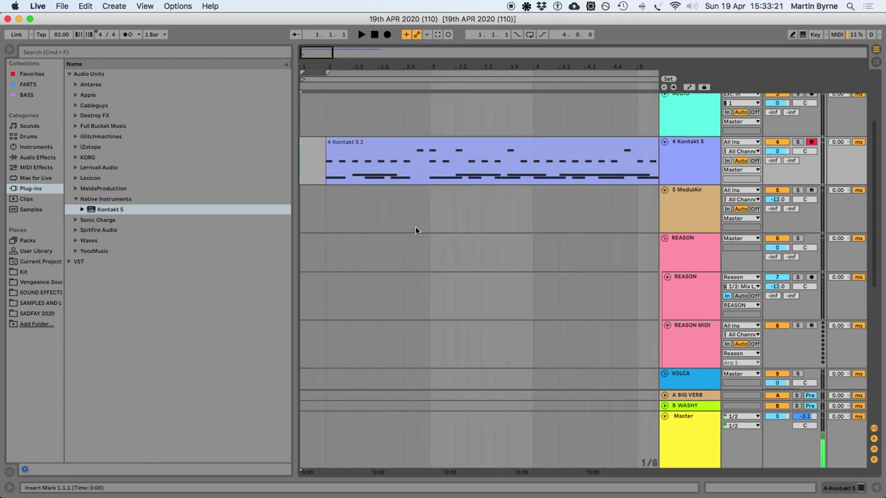
pyautogui.click(313, 166)
pyautogui.press('+')
pyautogui.click(338, 172)
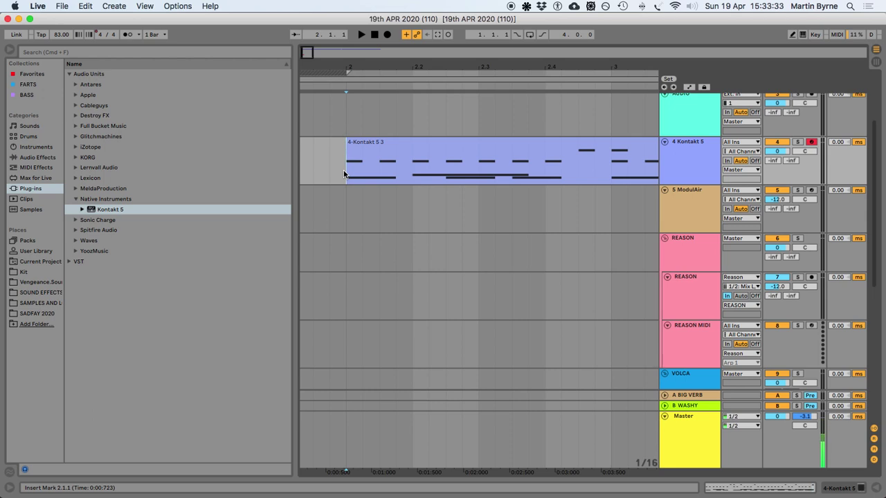
pyautogui.press('-')
pyautogui.press('-')
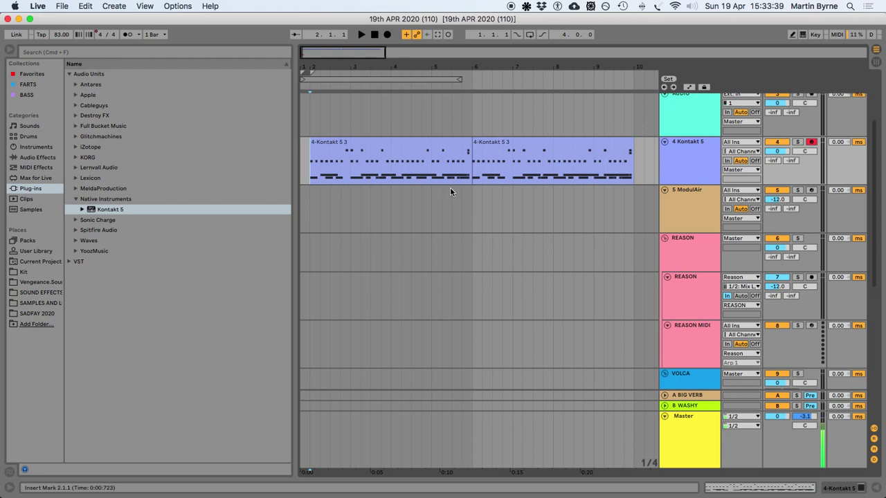
# Audition the second drum clip, delete it, and play back the remaining clip from 2.1.1
pyautogui.click(421, 143)
pyautogui.press('space')
pyautogui.click(515, 144)
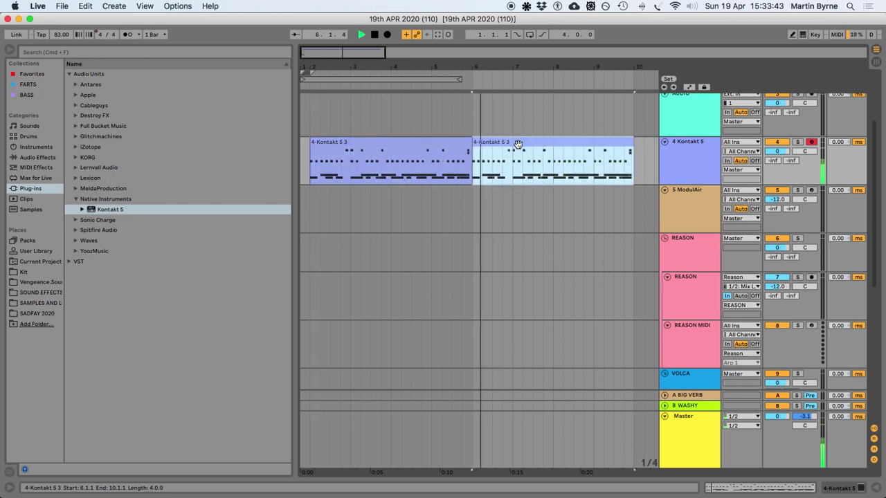
pyautogui.press('space')
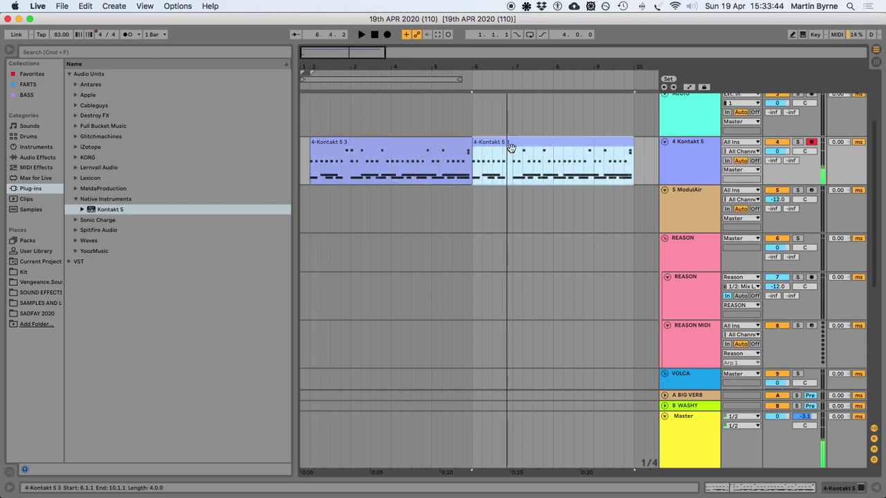
pyautogui.click(499, 138)
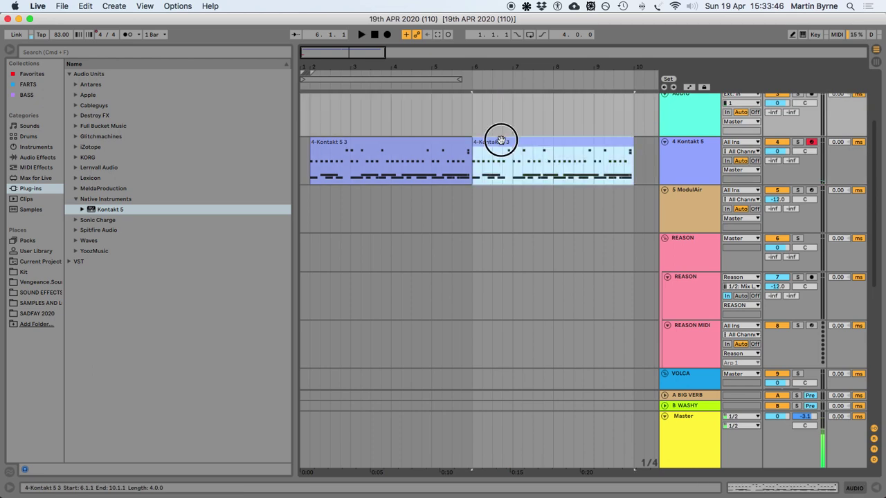
pyautogui.press('Delete')
pyautogui.click(411, 149)
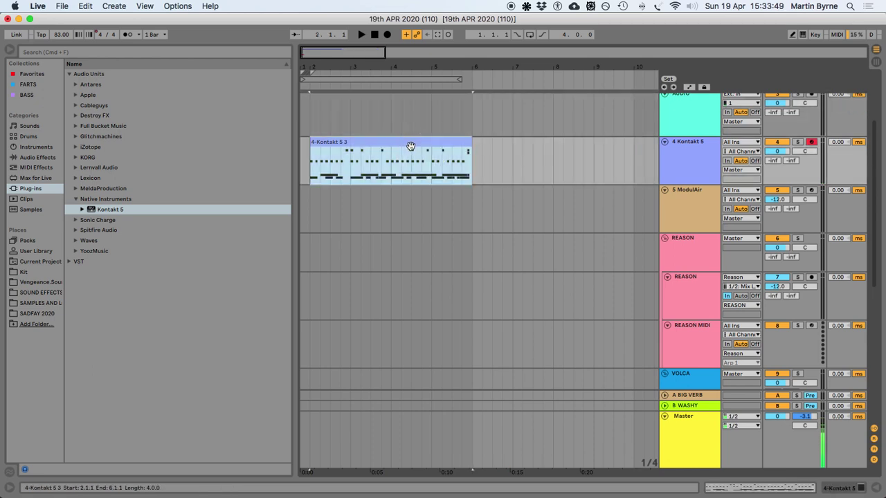
pyautogui.press('space')
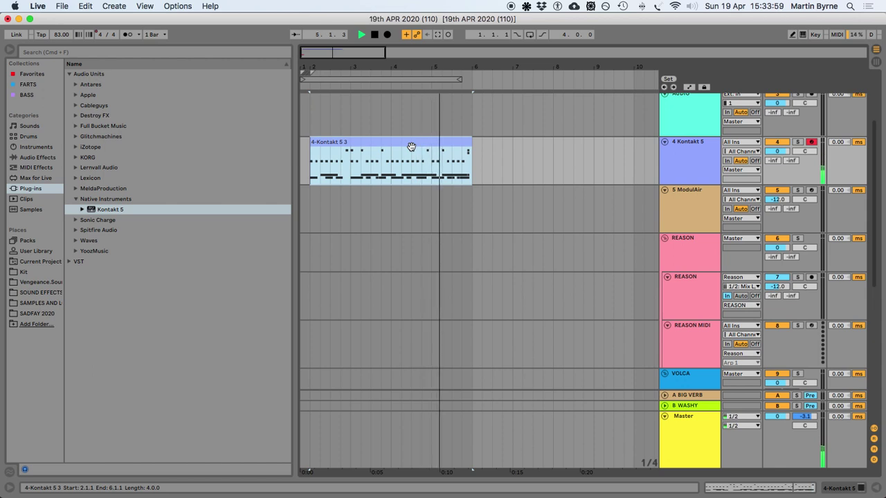
pyautogui.press('space')
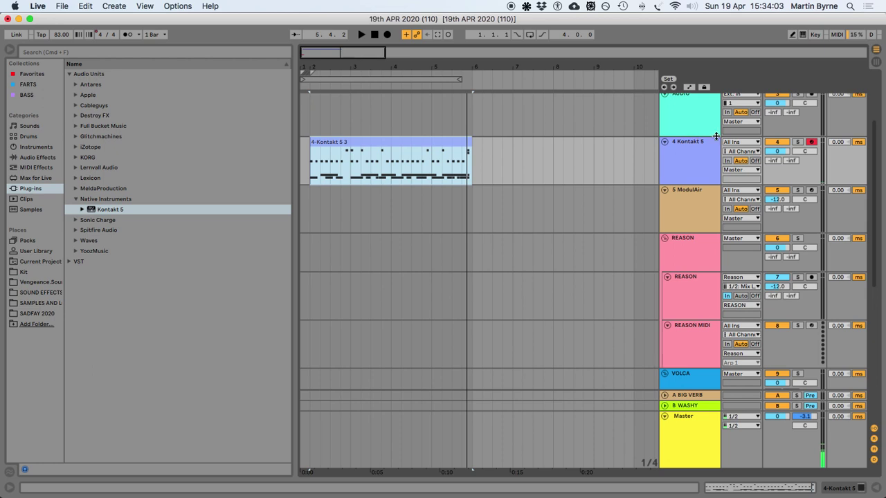
# Deactivate the VOLCA group and set the monitoring of the VOLCA audio track inside it to Auto
pyautogui.click(689, 147)
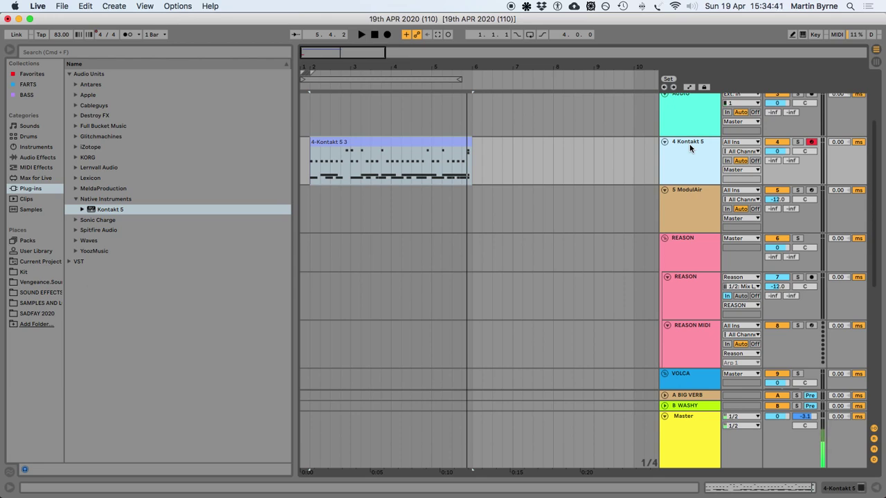
pyautogui.scroll(-2, 773, 235)
pyautogui.scroll(-10, 693, 193)
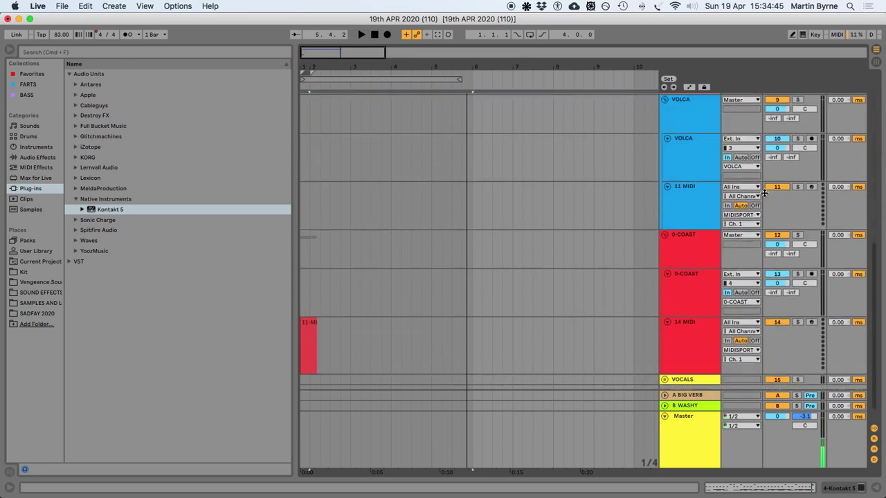
pyautogui.scroll(3, 754, 195)
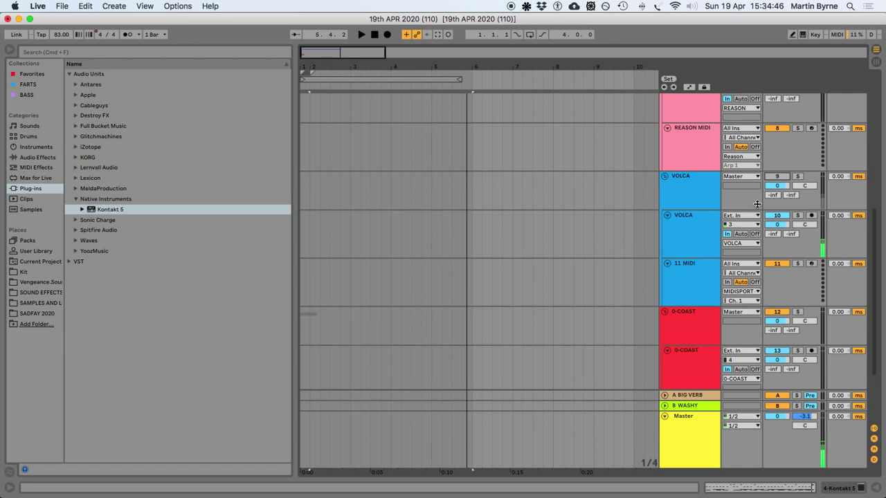
pyautogui.scroll(1, 761, 201)
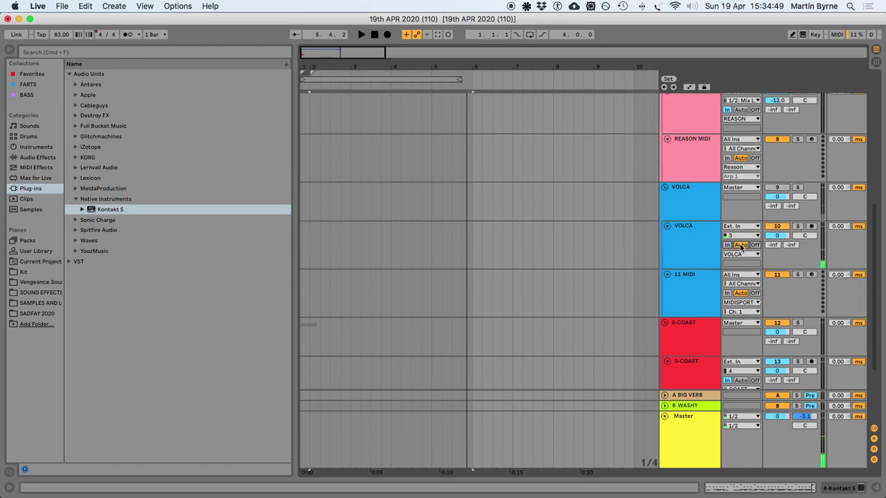
pyautogui.scroll(10, 741, 244)
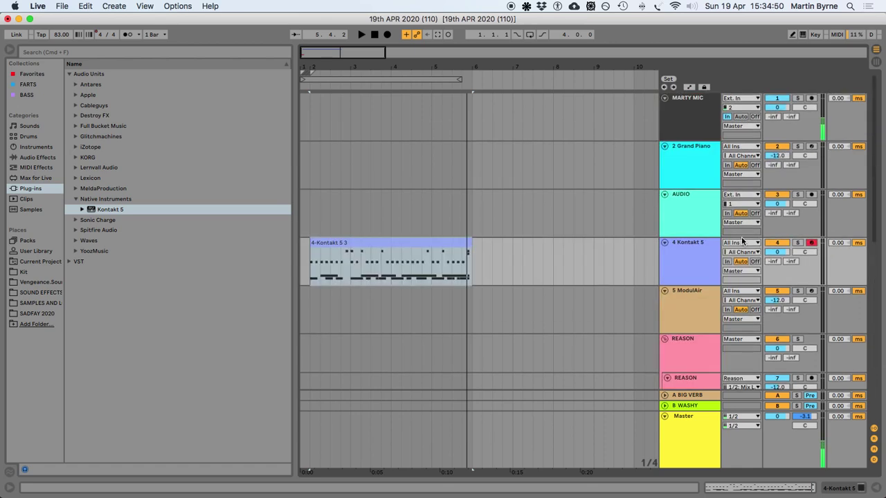
# Insert an audio track below 4 Kontakt 5, set its input to channel 3, and arm it for recording
pyautogui.click(686, 242)
pyautogui.press('super+t')
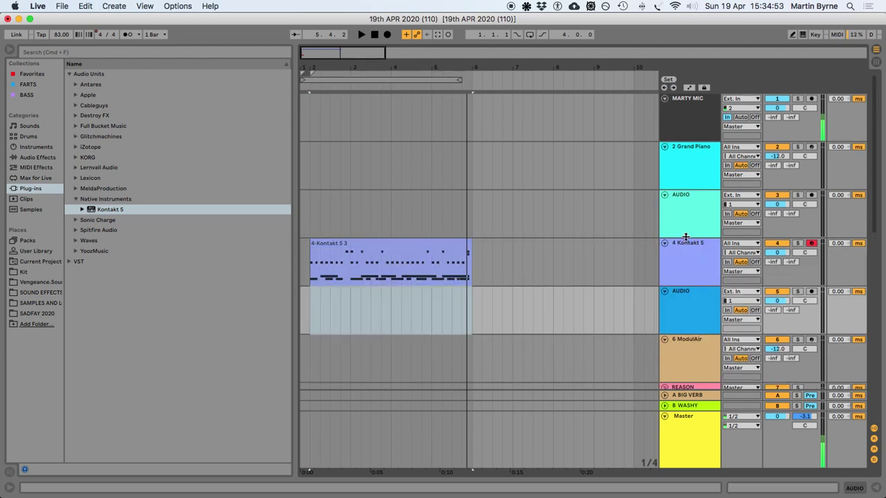
pyautogui.click(740, 302)
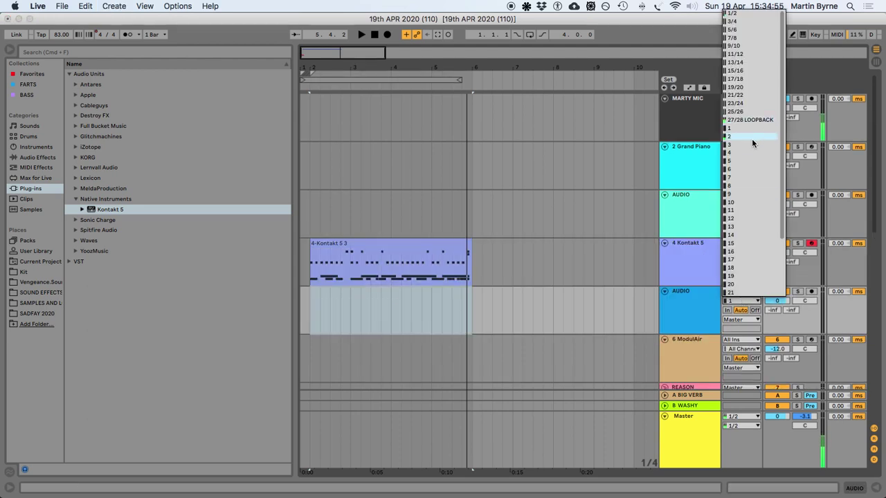
pyautogui.click(752, 145)
pyautogui.click(812, 292)
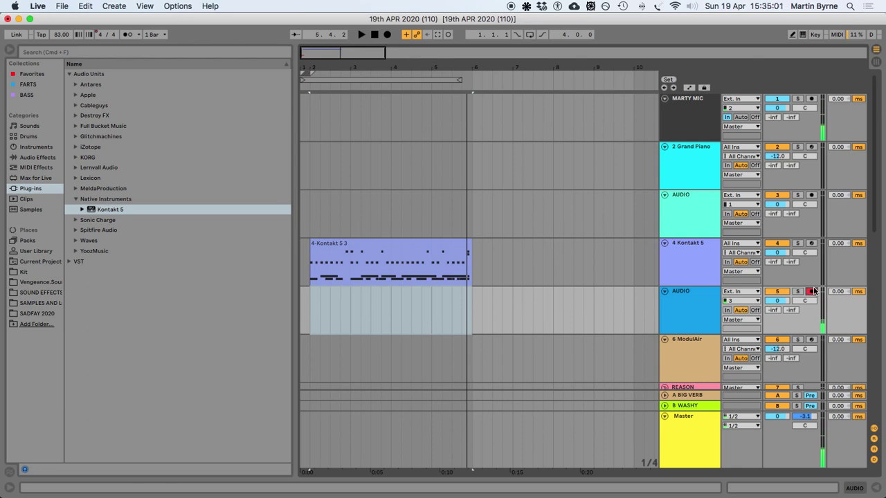
# Load the GUITAR RACK.adg audio effect rack onto the new audio track
pyautogui.click(689, 307)
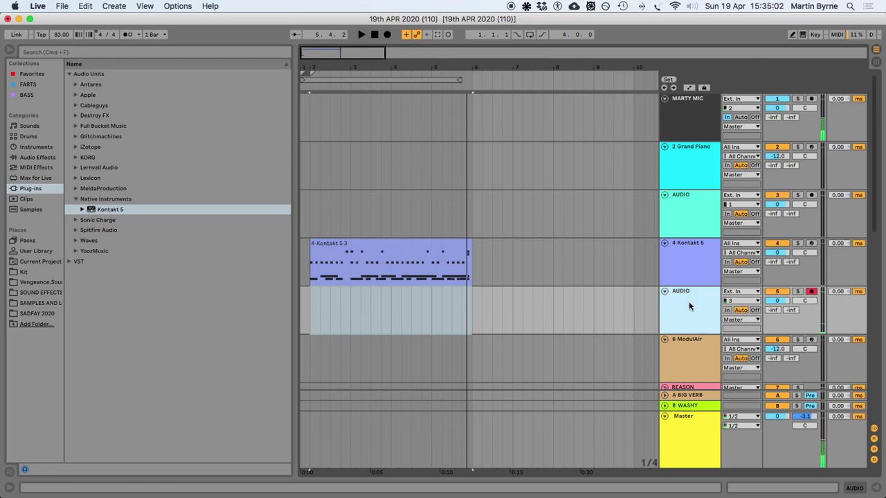
pyautogui.click(35, 158)
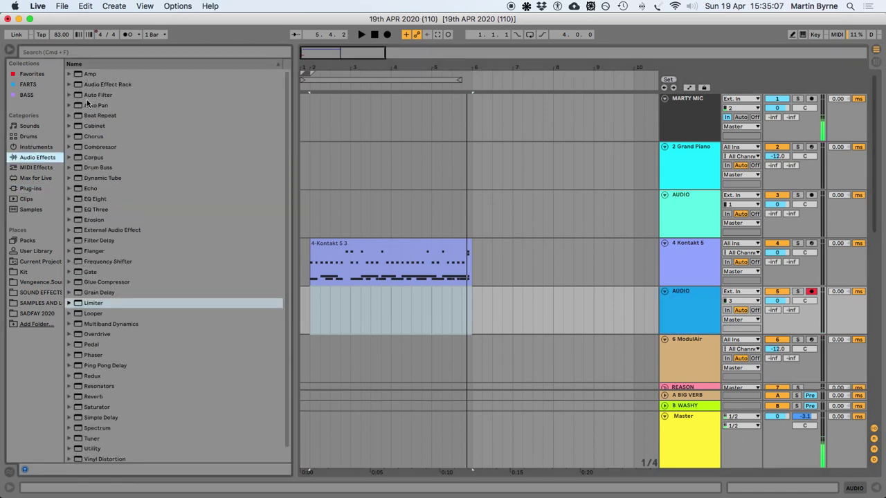
pyautogui.click(102, 84)
pyautogui.scroll(-10, 132, 290)
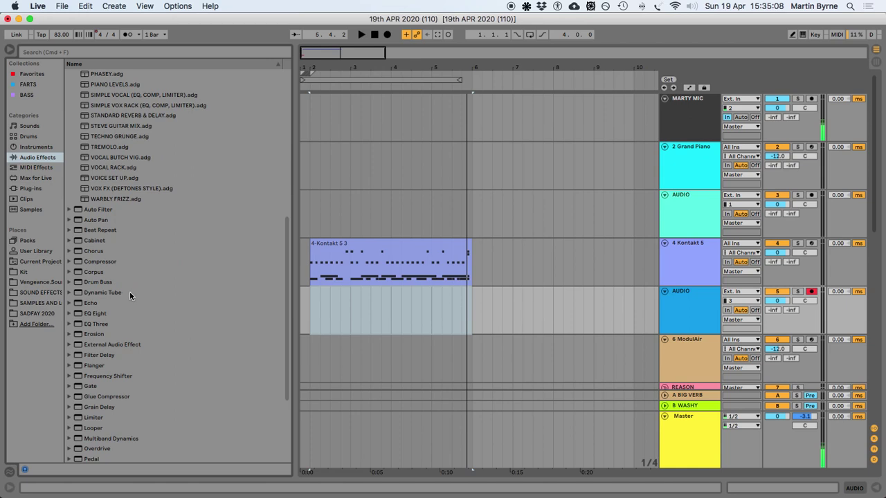
pyautogui.scroll(10, 129, 291)
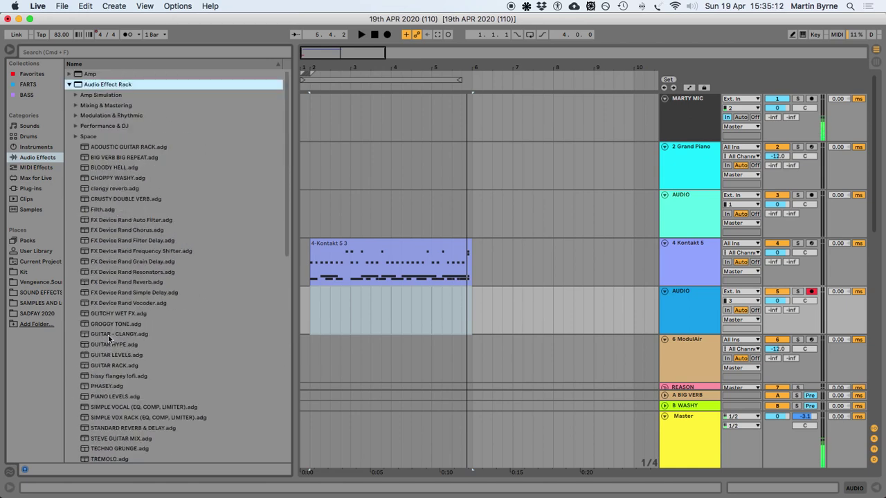
pyautogui.moveTo(103, 365); pyautogui.dragTo(348, 309)
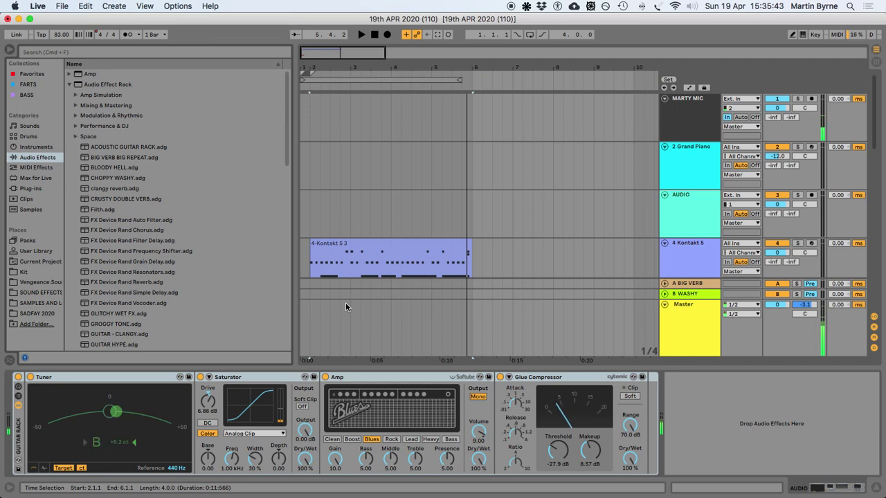
# Switch to Saffire MixControl, show the pre-amp settings to check input 3's type, and return to Ableton Live
pyautogui.press('super+Tab')
pyautogui.press('super+Tab')
pyautogui.press('super+Tab')
pyautogui.press('super+Tab')
pyautogui.press('super+Tab')
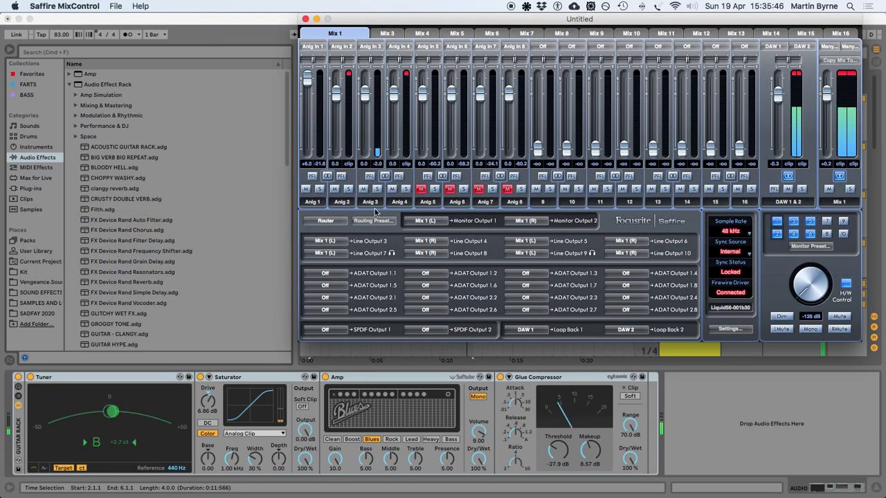
pyautogui.click(325, 221)
pyautogui.click(335, 241)
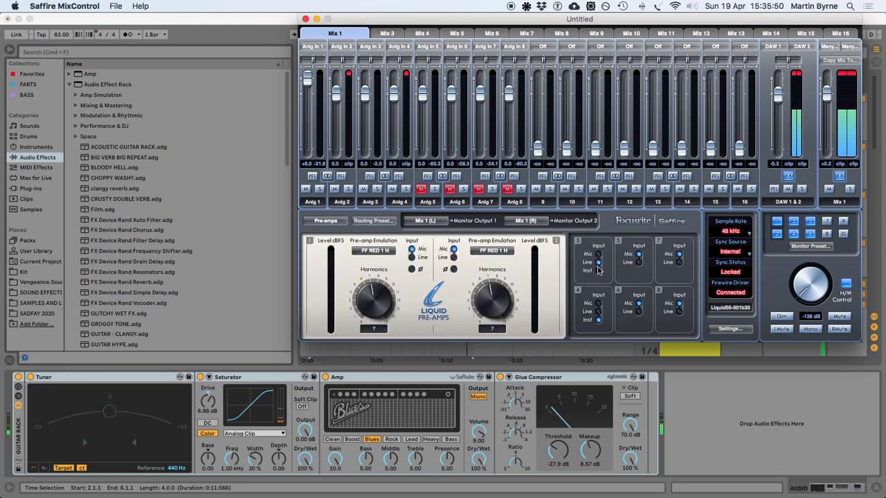
pyautogui.click(213, 38)
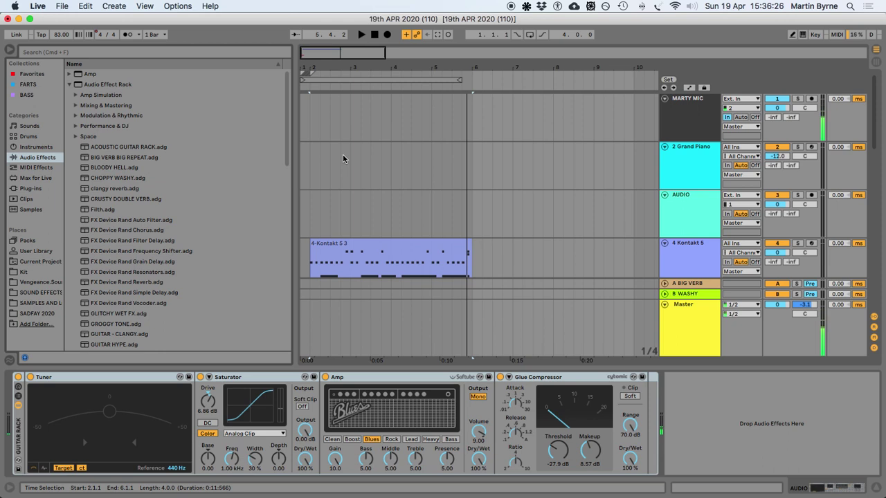
# Play the drum clip from 2.1.1 to hear it with the new audio track's live input
pyautogui.press('super+z')
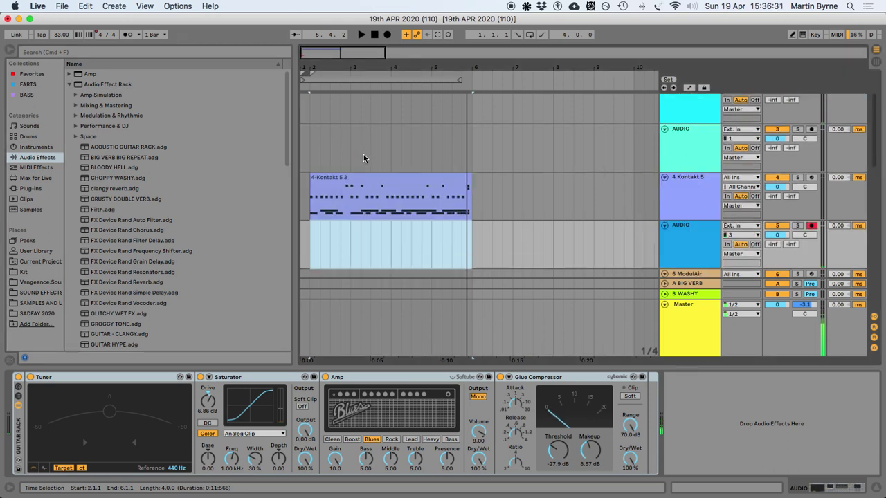
pyautogui.press('space')
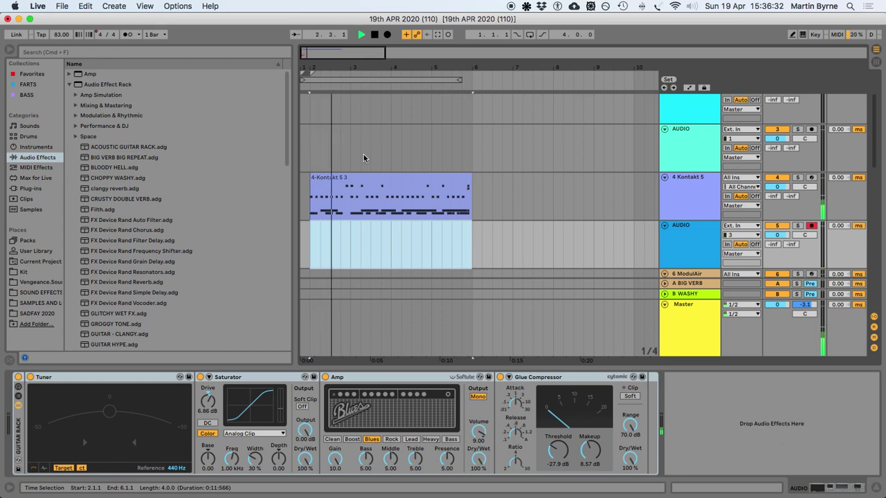
pyautogui.press('space')
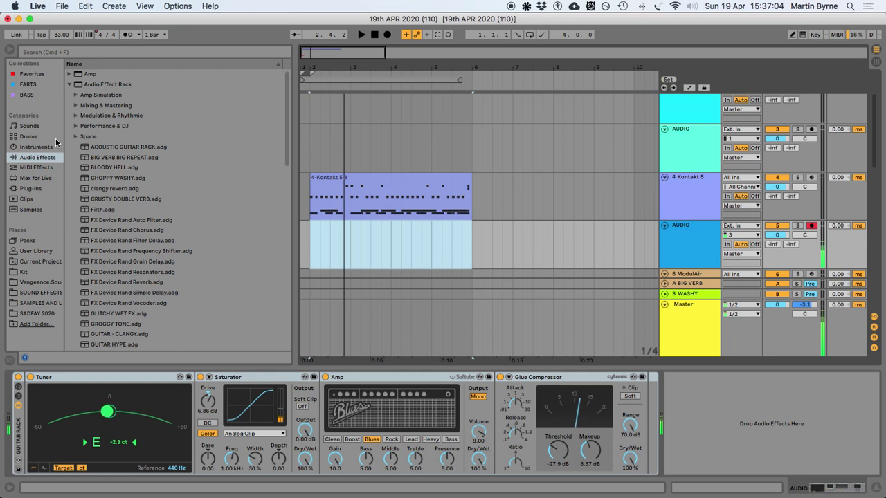
# Insert an EQ Eight between Amp and Glue Compressor, and make band 1 a low cut at 115 Hz
pyautogui.click(71, 86)
pyautogui.moveTo(95, 199); pyautogui.dragTo(635, 427)
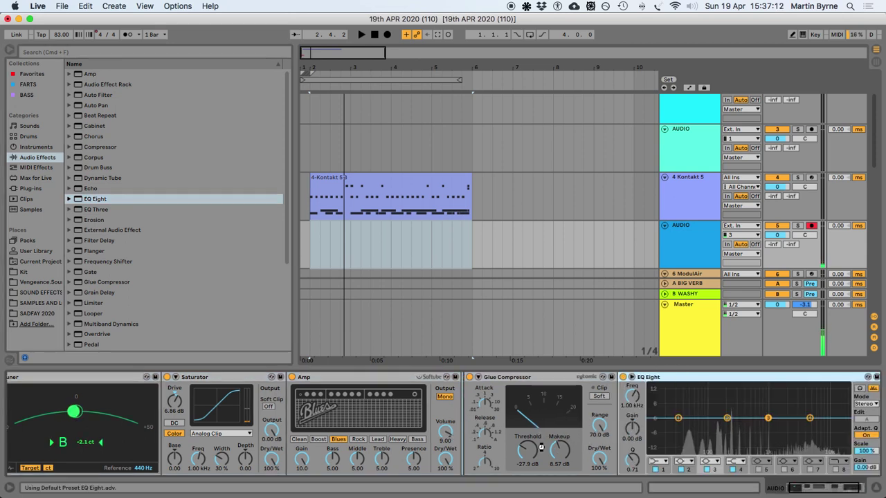
pyautogui.moveTo(541, 447); pyautogui.dragTo(485, 415)
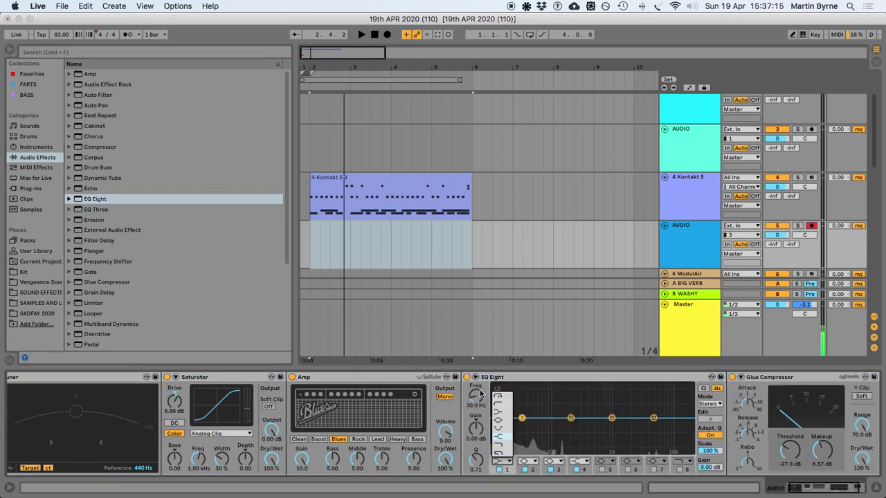
pyautogui.click(498, 396)
pyautogui.moveTo(522, 426); pyautogui.dragTo(553, 426)
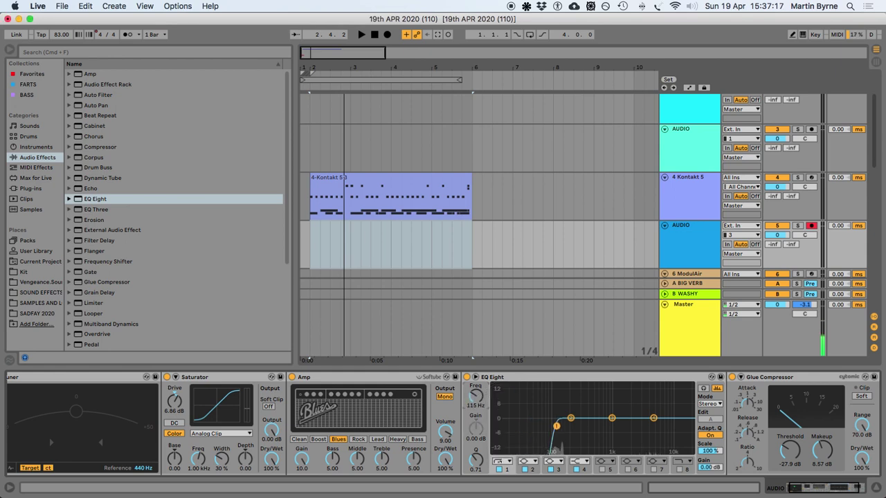
# Set EQ Eight band 2 to 498 Hz with -5.71 dB gain, and check the sound over the drums in playback
pyautogui.click(533, 470)
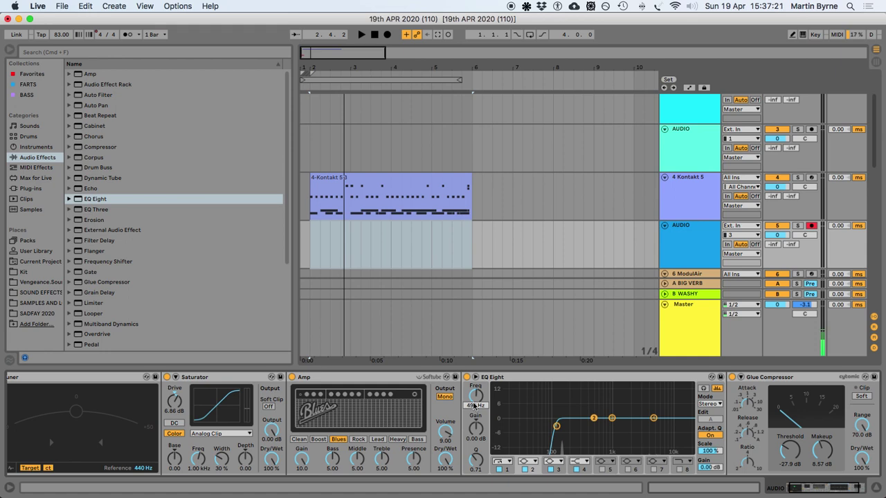
pyautogui.moveTo(470, 432); pyautogui.dragTo(470, 446)
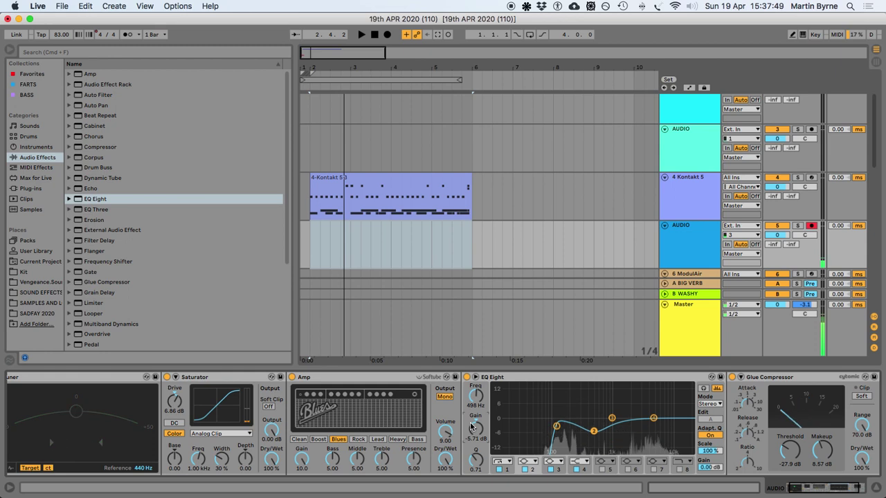
pyautogui.press('space')
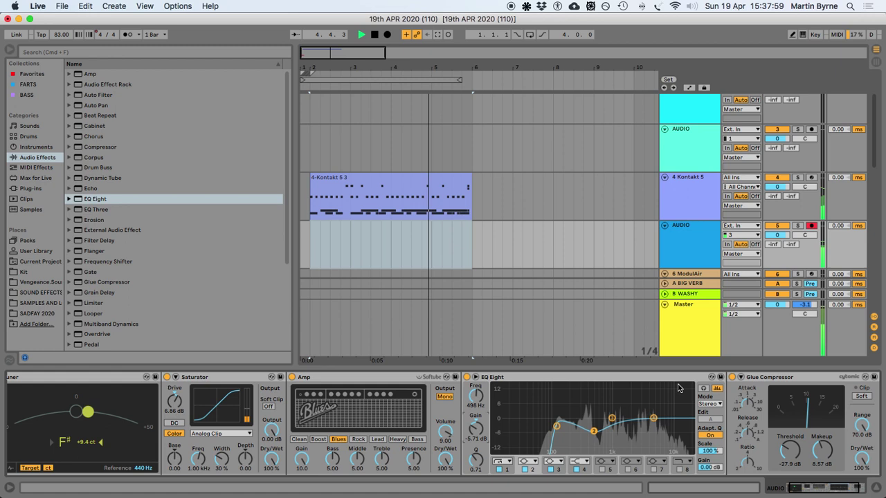
pyautogui.press('space')
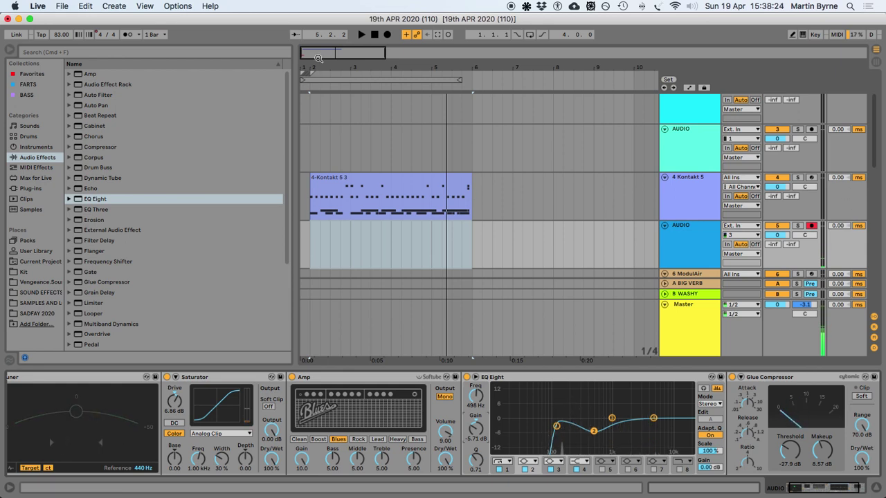
# Adjust the recording count-in in the metronome settings and place the insert marker at 1.1.1 on the armed guitar track
pyautogui.click(138, 36)
pyautogui.click(166, 52)
pyautogui.click(302, 241)
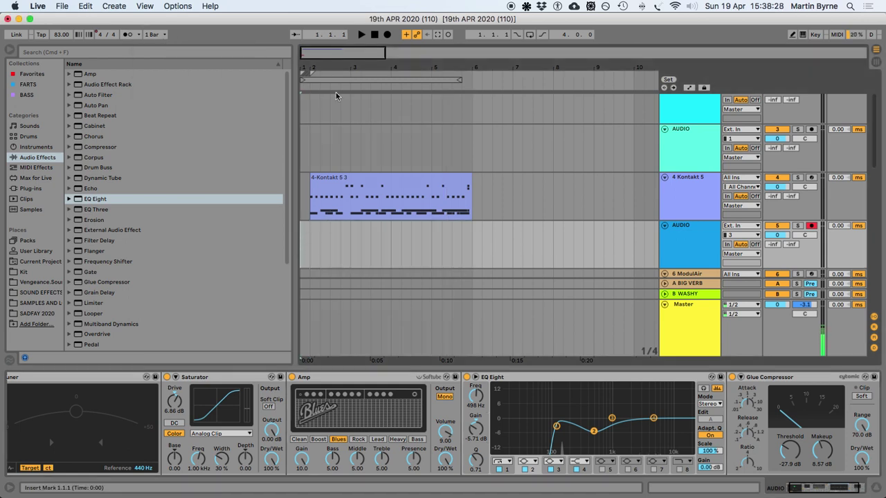
pyautogui.click(388, 35)
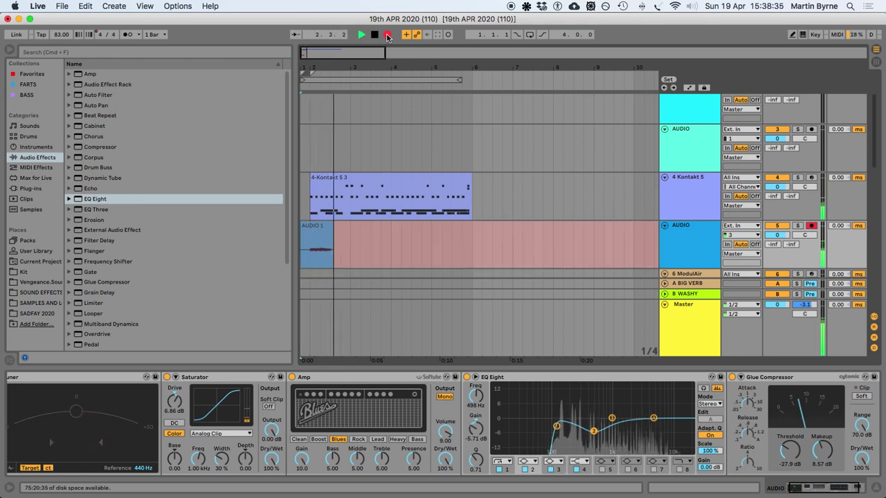
pyautogui.click(387, 35)
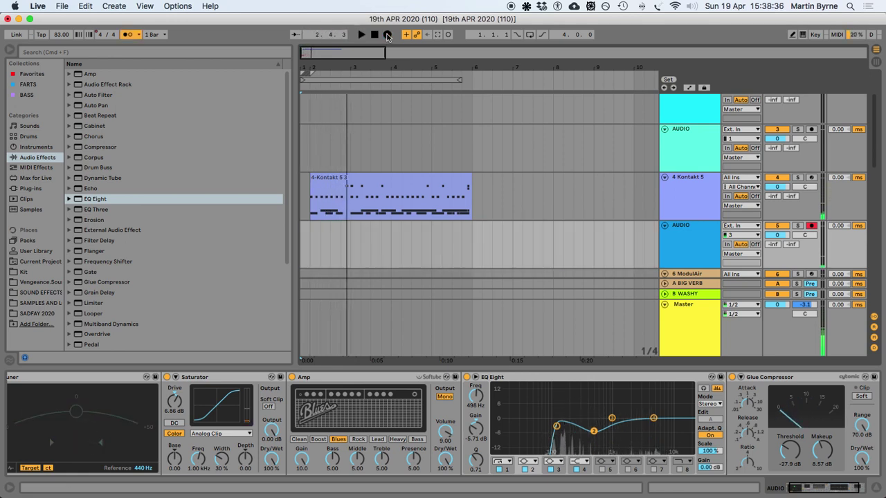
pyautogui.click(386, 35)
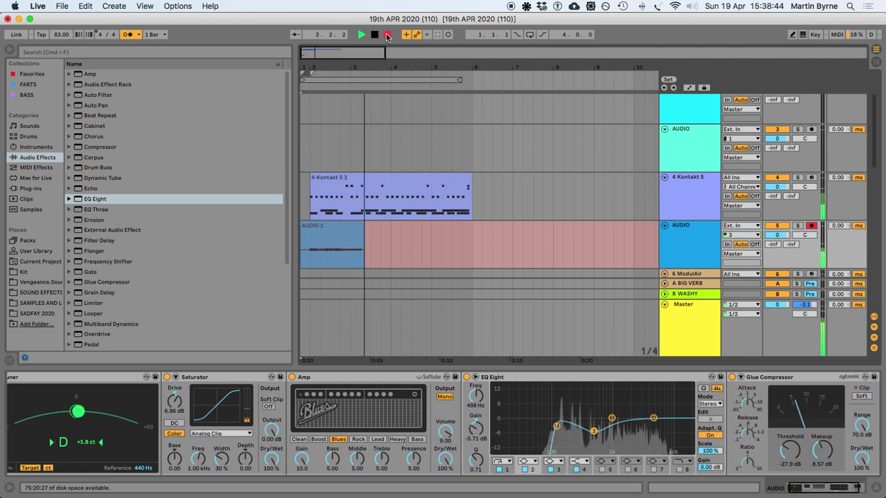
pyautogui.press('space')
pyautogui.press('super+z')
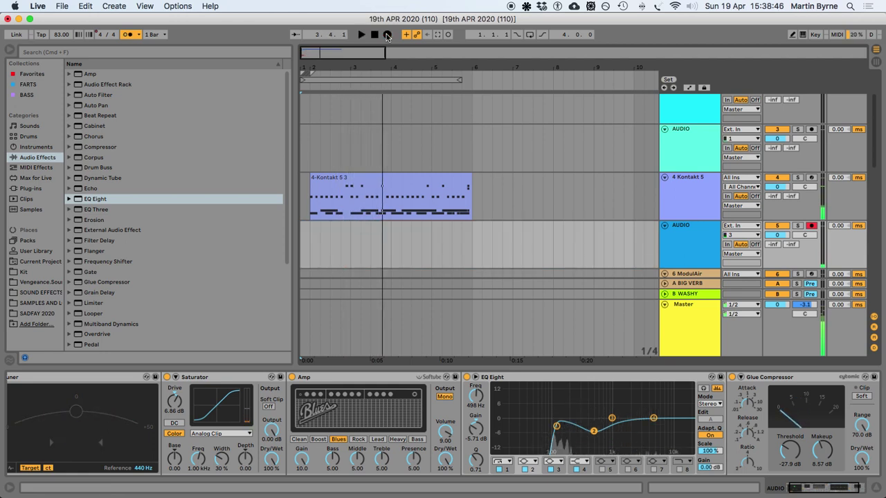
# Record a guitar take on audio track 5 from 1.1.1 past the end of the drum loop, and play it back
pyautogui.click(387, 35)
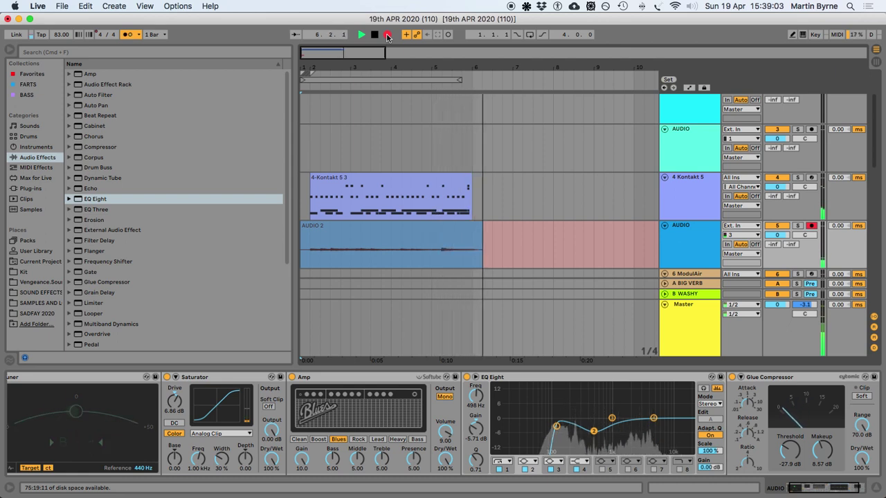
pyautogui.press('space')
pyautogui.press('space')
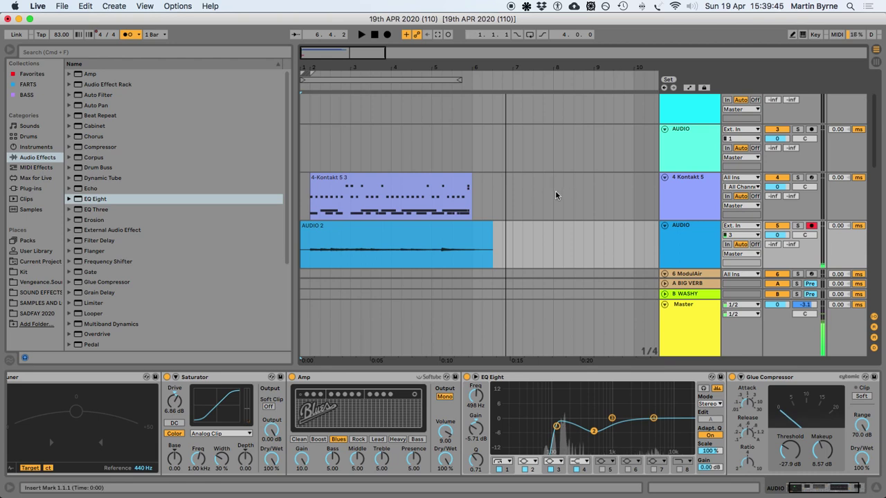
# Duplicate guitar track 5 without its recorded clip, and arm the copy for recording
pyautogui.click(685, 231)
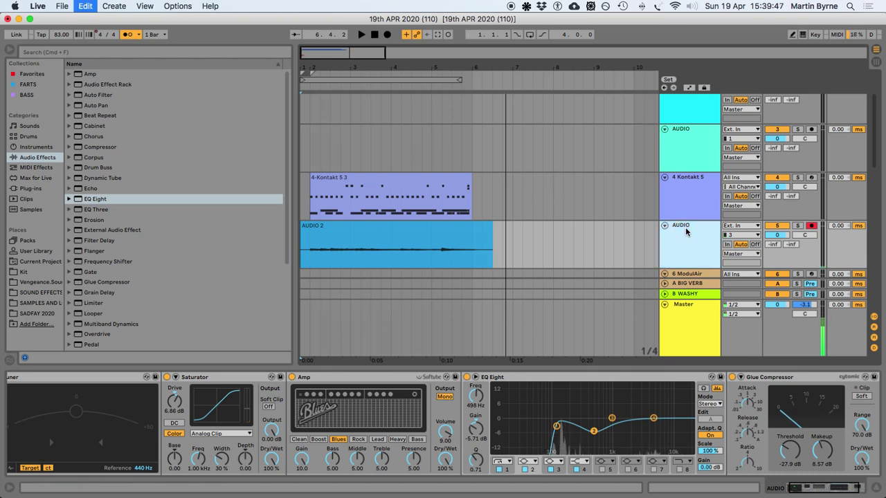
pyautogui.press('super+d')
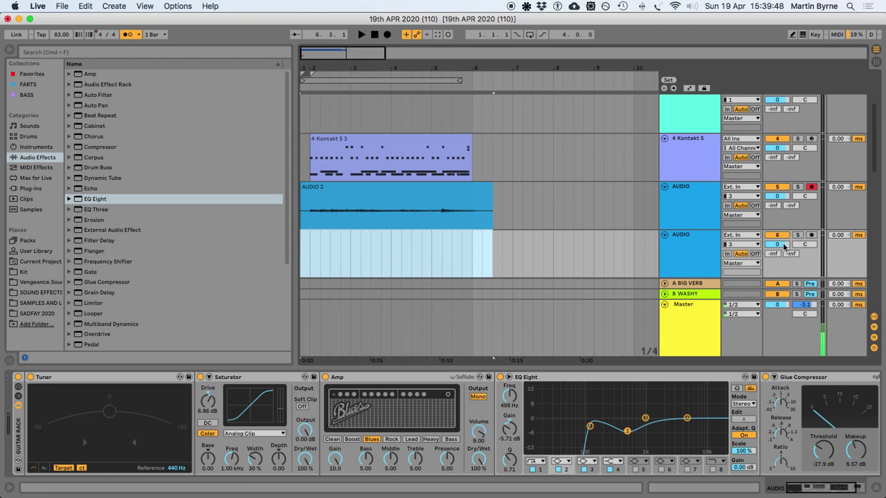
pyautogui.click(812, 236)
# Record a second guitar phrase on track 6 from 5.1.1, after previewing the end of the loop
pyautogui.click(431, 252)
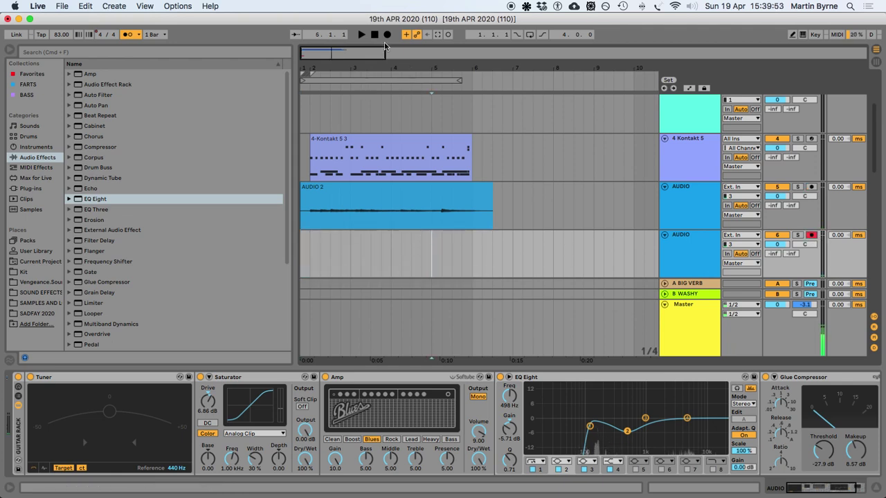
pyautogui.press('space')
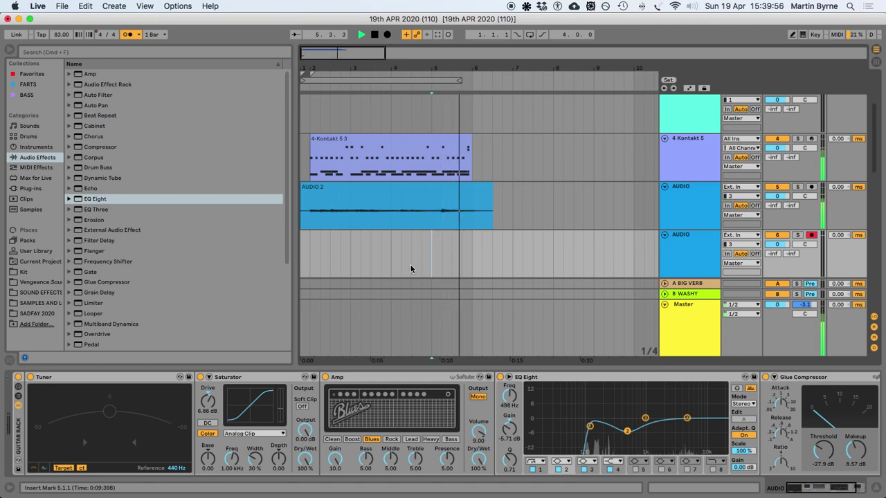
pyautogui.click(385, 34)
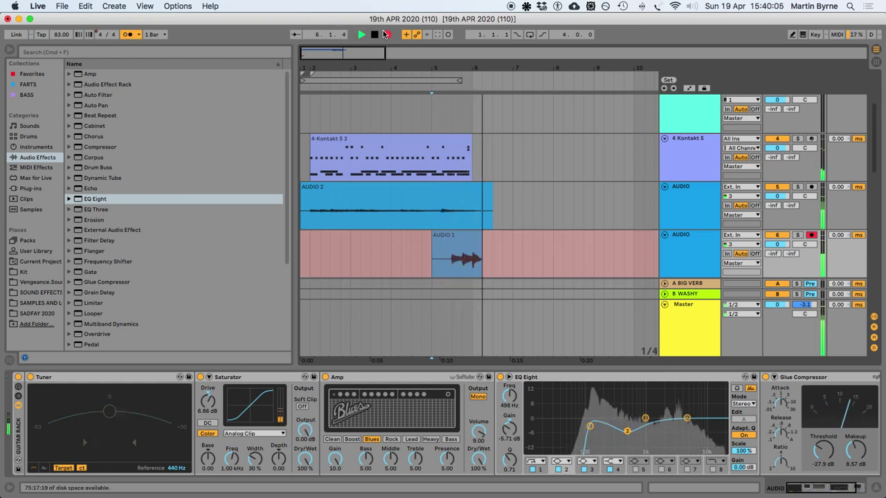
pyautogui.click(386, 35)
# Play both guitar parts from 5.1.1 and enlarge the waveforms around the end of the loop
pyautogui.click(461, 210)
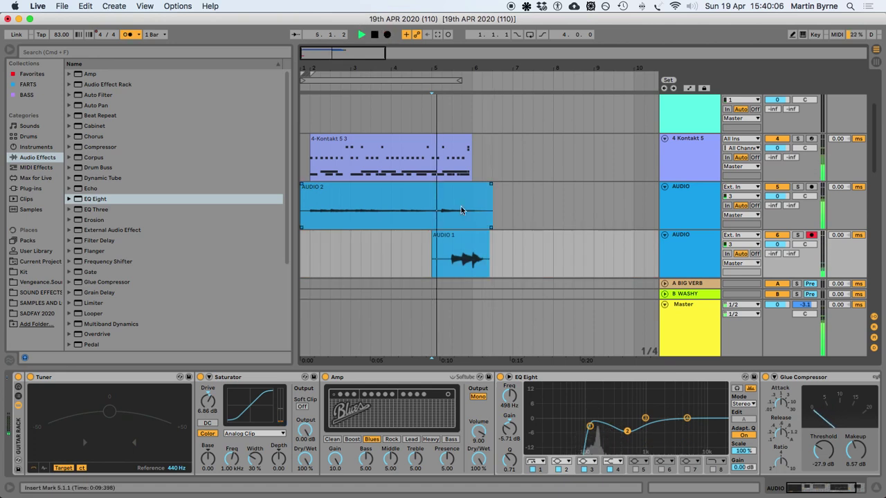
pyautogui.press('+')
pyautogui.press('+')
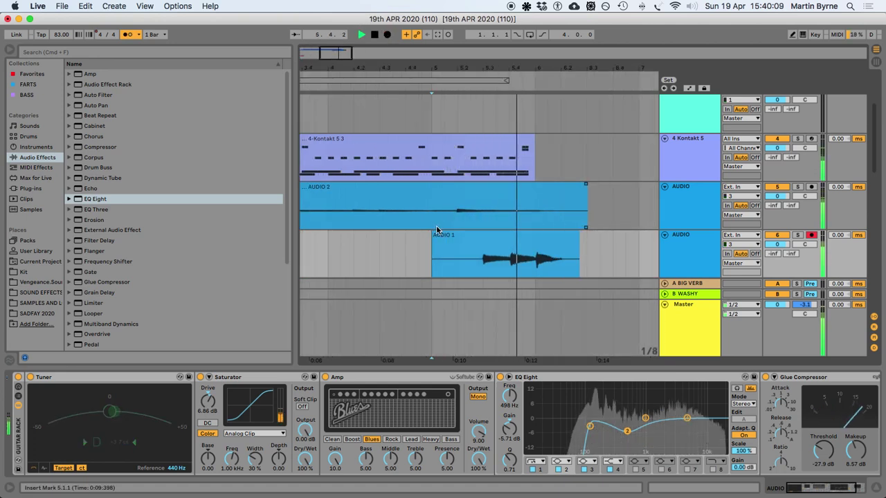
pyautogui.press('space')
# Split the short guitar clip on track 6 at 6.1.1, and delete the long guitar clip's tail after 6.1.1
pyautogui.click(526, 268)
pyautogui.moveTo(537, 263); pyautogui.dragTo(668, 257)
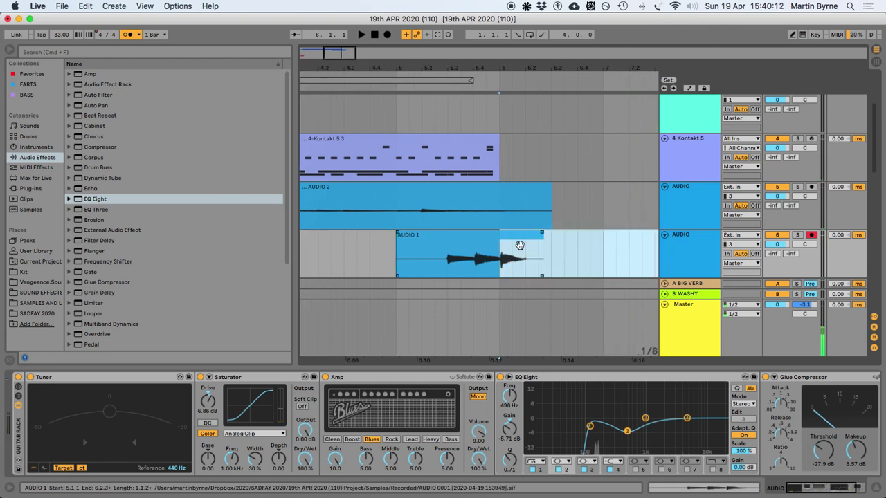
pyautogui.press('super+e')
pyautogui.click(498, 209)
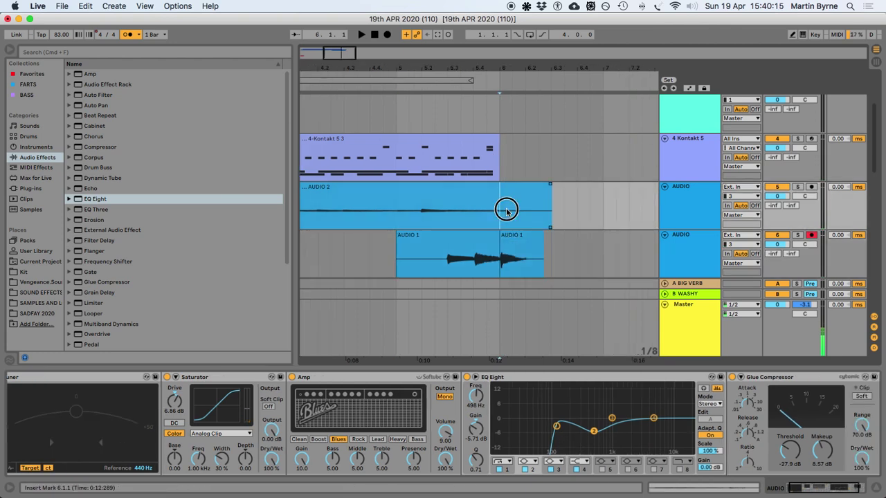
pyautogui.moveTo(506, 209); pyautogui.dragTo(627, 207)
# Delete the start of the short guitar clip on track 6 up to 5.3.1, and save the set
pyautogui.click(414, 252)
pyautogui.moveTo(446, 270); pyautogui.dragTo(335, 266)
pyautogui.hscroll(-10, 339, 262)
pyautogui.press('super+s')
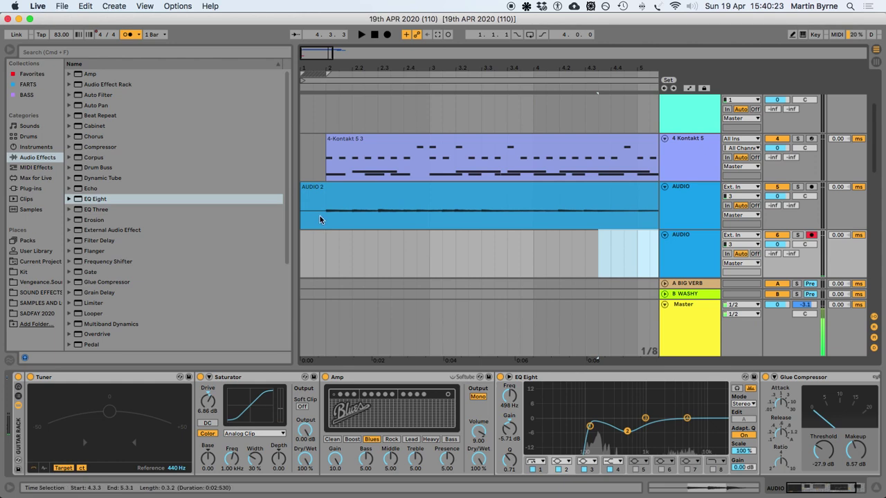
# Delete the long guitar clip's silent lead-in from 1.1.1 to 1.1.4, just before the drums start, and save the set
pyautogui.click(322, 221)
pyautogui.press('+')
pyautogui.press('+')
pyautogui.press('+')
pyautogui.hscroll(-5, 323, 220)
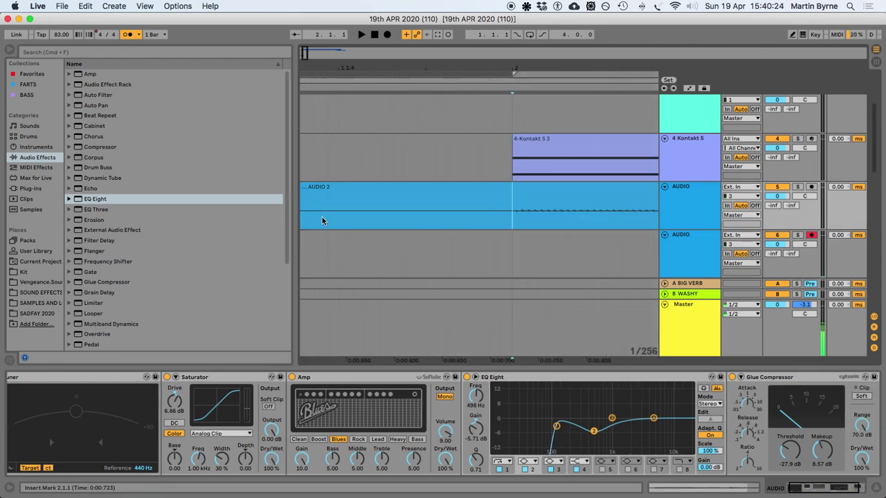
pyautogui.hscroll(3, 515, 227)
pyautogui.moveTo(460, 220); pyautogui.dragTo(259, 192)
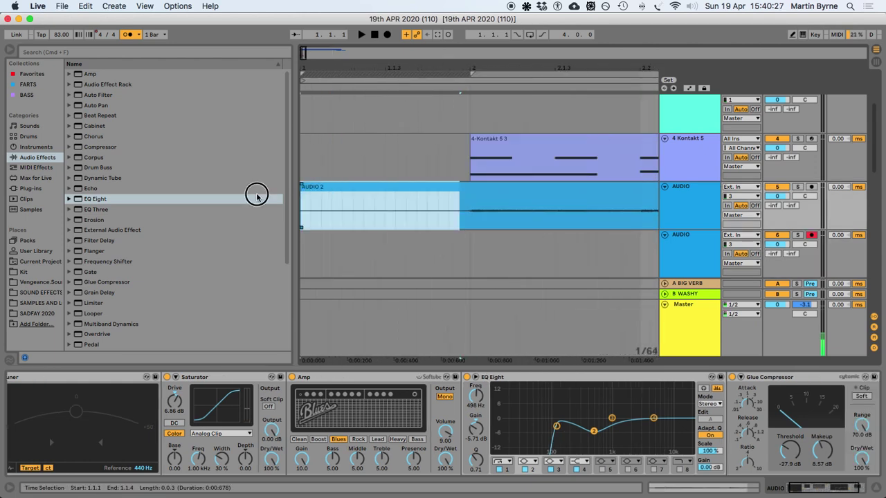
pyautogui.press('-')
pyautogui.press('-')
pyautogui.press('-')
pyautogui.press('super+s')
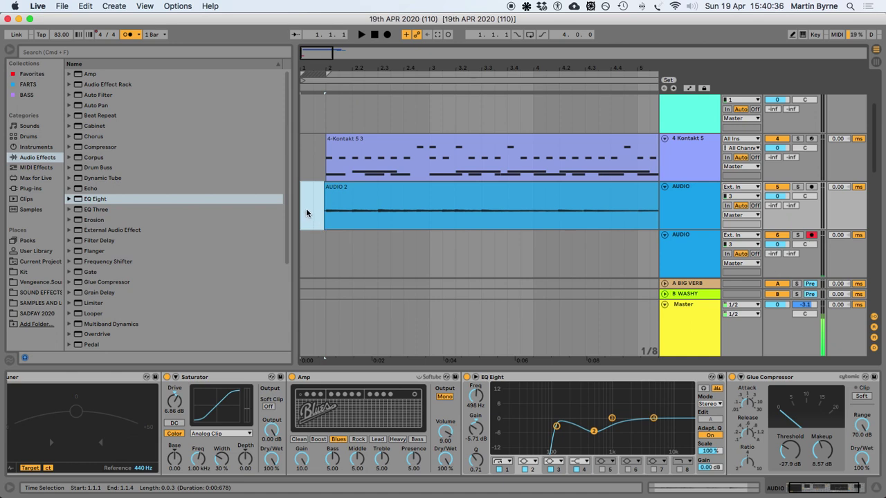
# Hide the browser to widen the arrangement, and play the song from 1.1.1
pyautogui.scroll(-10, 306, 208)
pyautogui.scroll(-3, 321, 200)
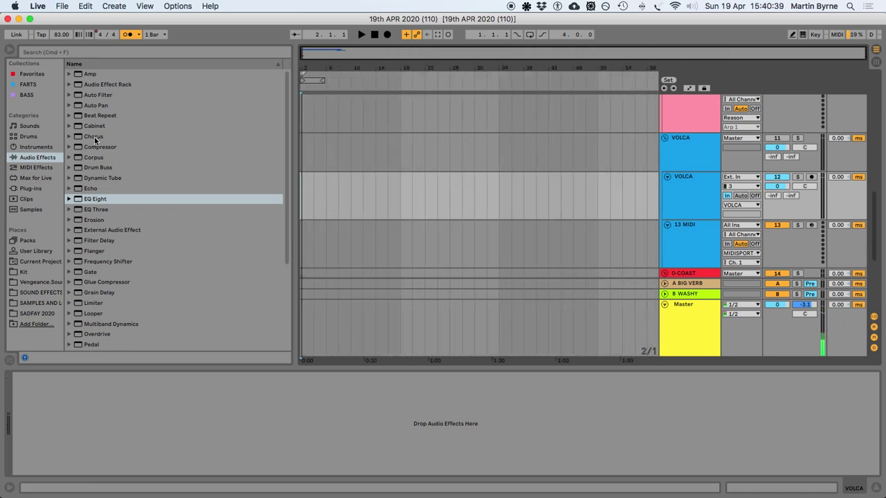
pyautogui.scroll(-6, 173, 201)
pyautogui.scroll(10, 433, 218)
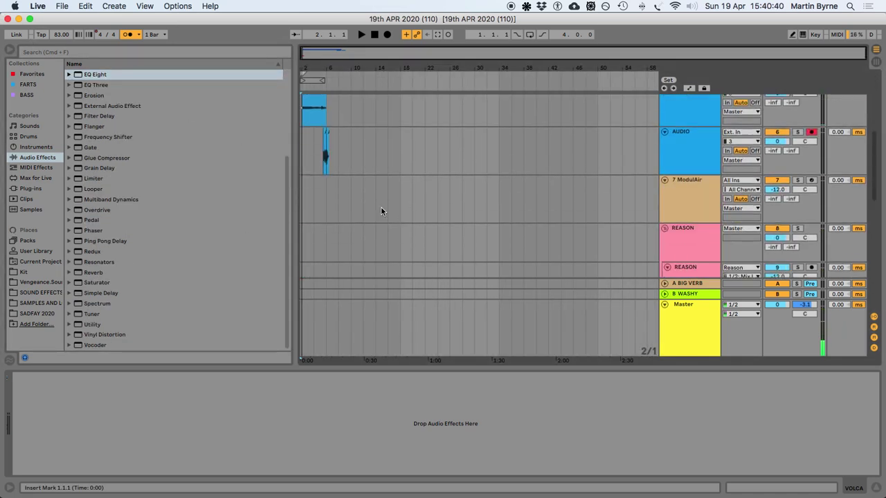
pyautogui.scroll(6, 321, 199)
pyautogui.click(321, 201)
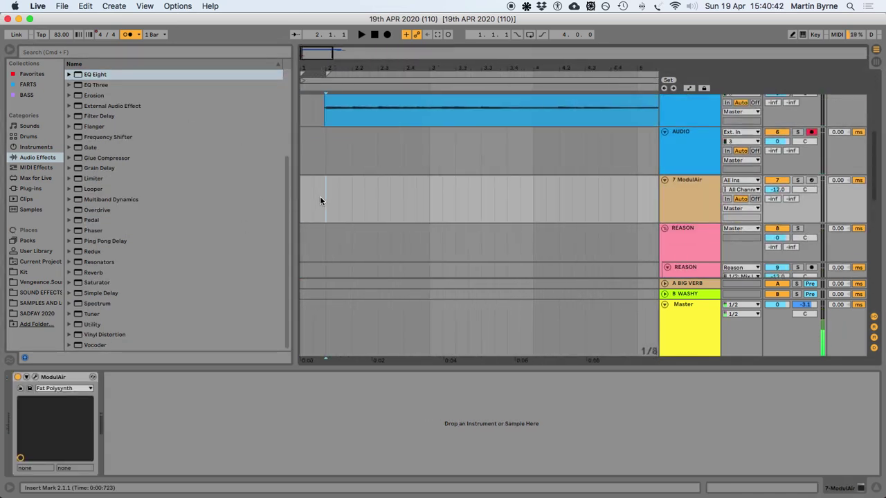
pyautogui.click(303, 196)
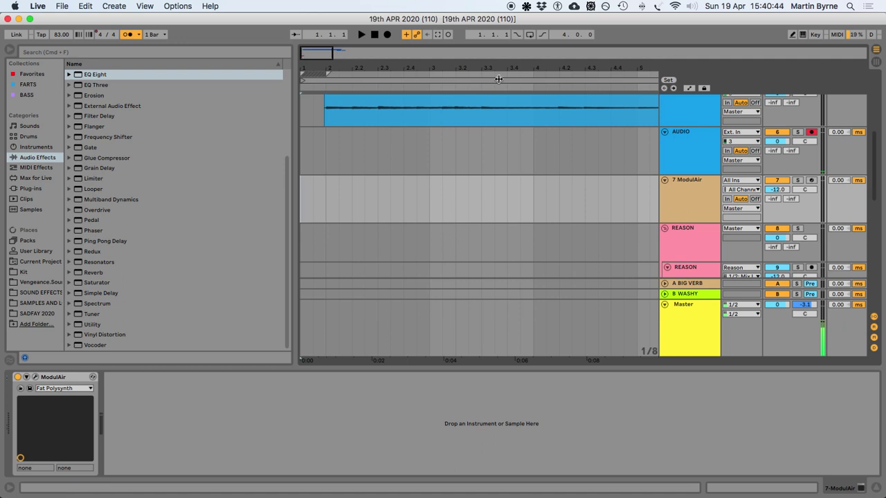
pyautogui.click(7, 51)
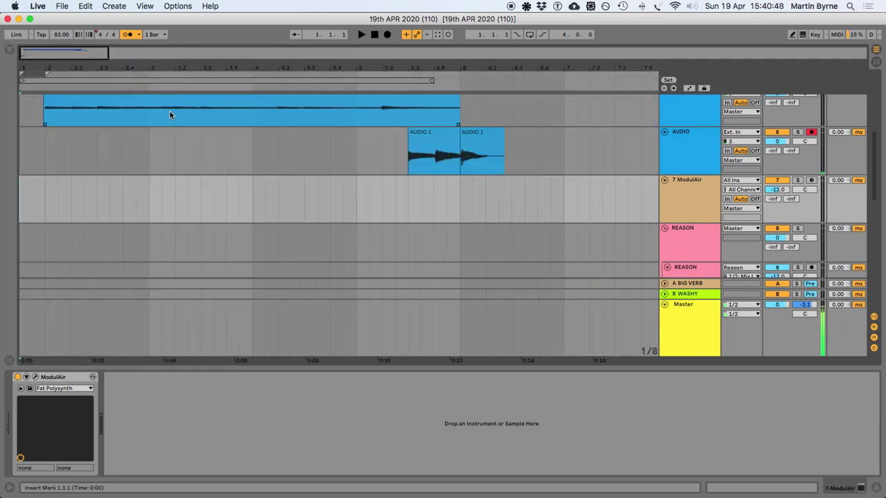
pyautogui.press('space')
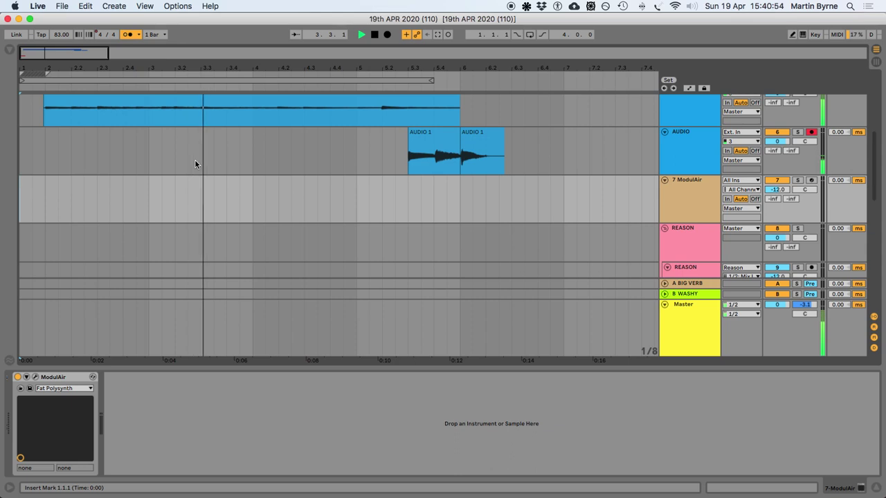
# Duplicate guitar track 6, clear the copied clips, and arm the copy with its BIG VERB send at 0
pyautogui.click(693, 143)
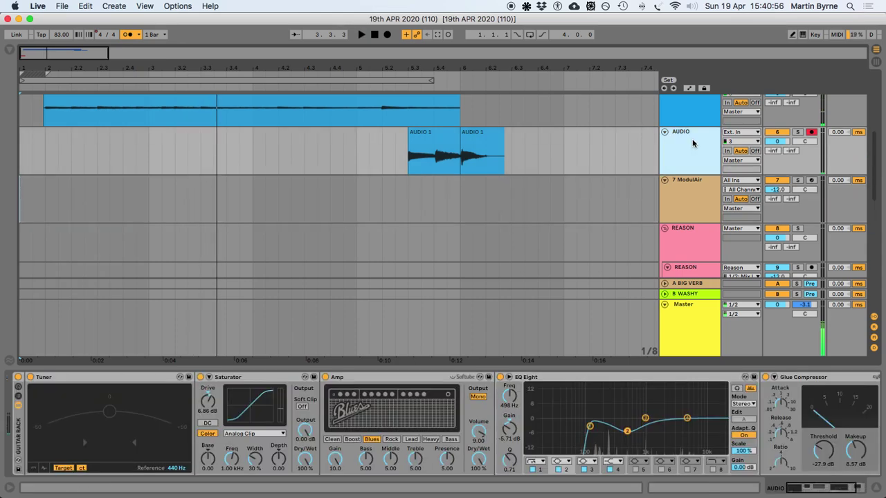
pyautogui.press('super+d')
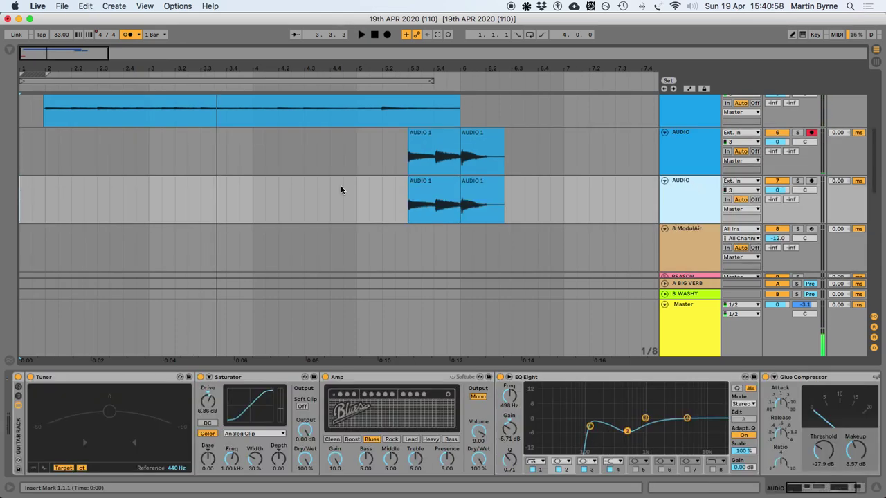
pyautogui.moveTo(342, 189); pyautogui.dragTo(658, 217)
pyautogui.moveTo(772, 199); pyautogui.dragTo(773, 180)
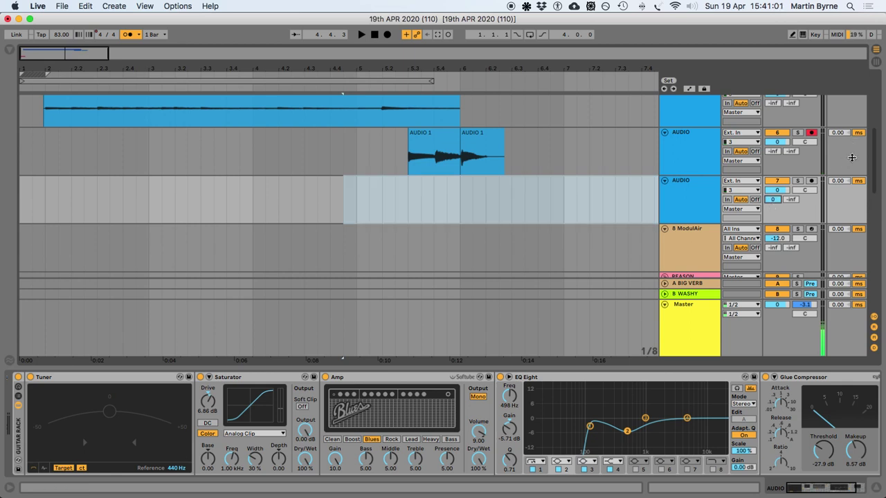
pyautogui.click(811, 181)
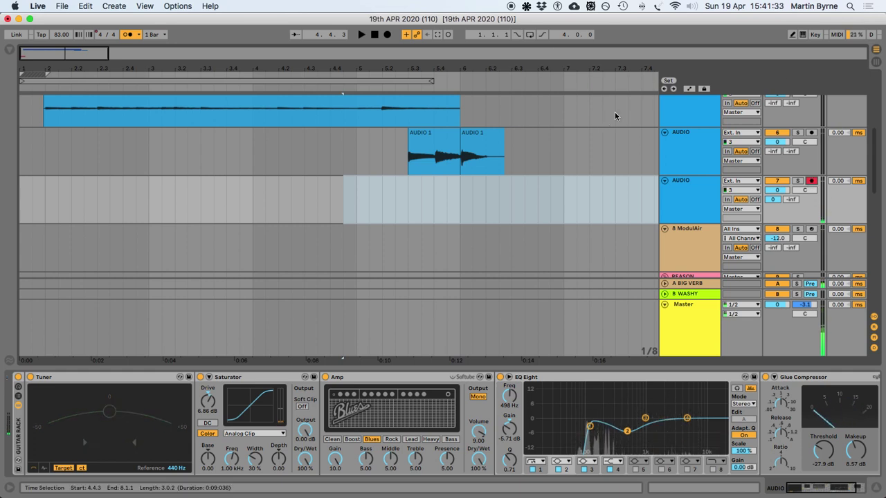
pyautogui.click(387, 35)
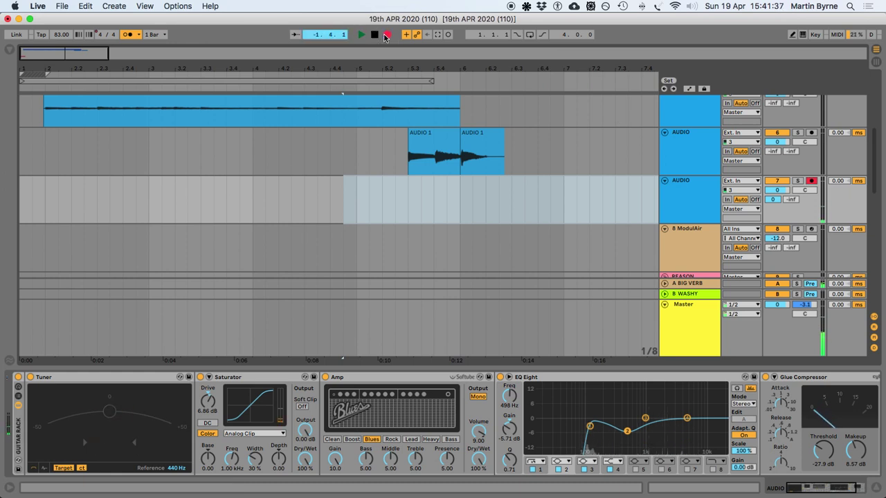
pyautogui.press('space')
pyautogui.press('super+z')
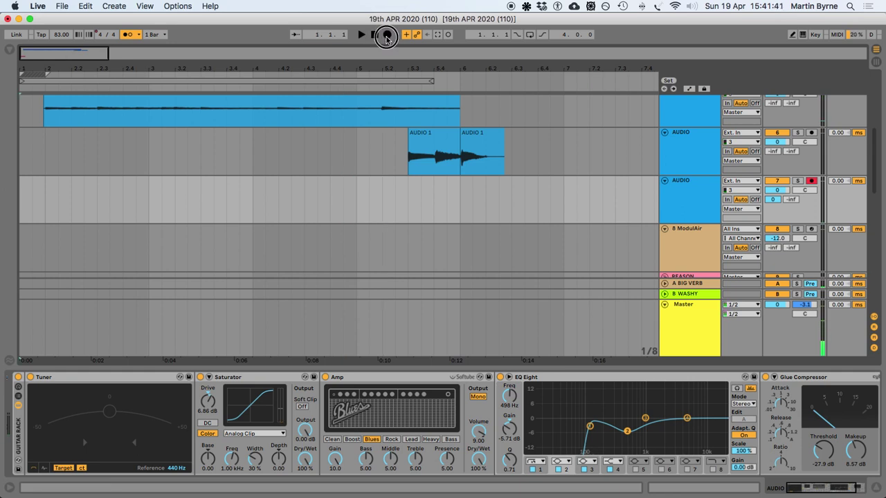
pyautogui.click(386, 38)
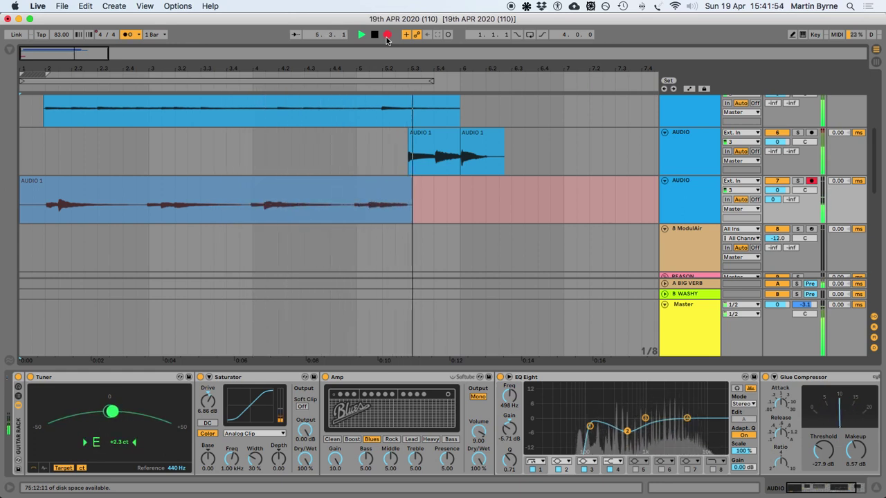
pyautogui.click(387, 40)
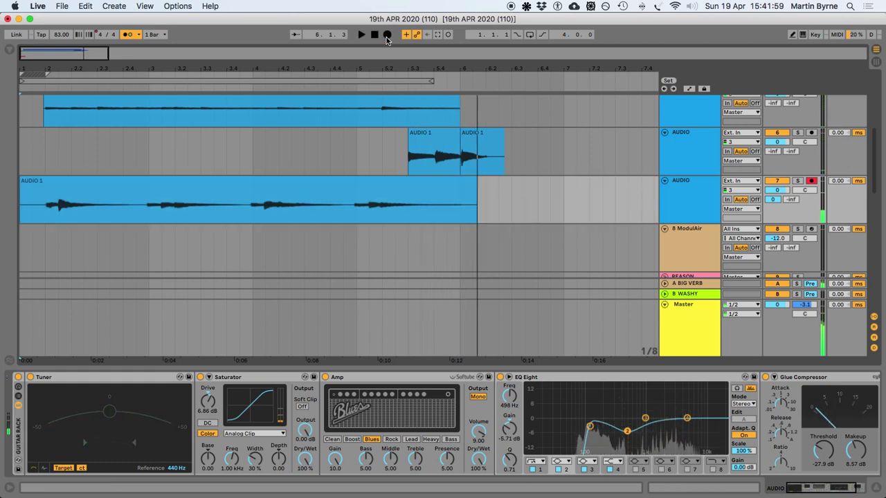
pyautogui.press('space')
pyautogui.press('super+z')
# Record a new guitar take on track 7 from 1.1.1, and delete its tail from 6.1.1 onward
pyautogui.click(373, 37)
pyautogui.press('F9')
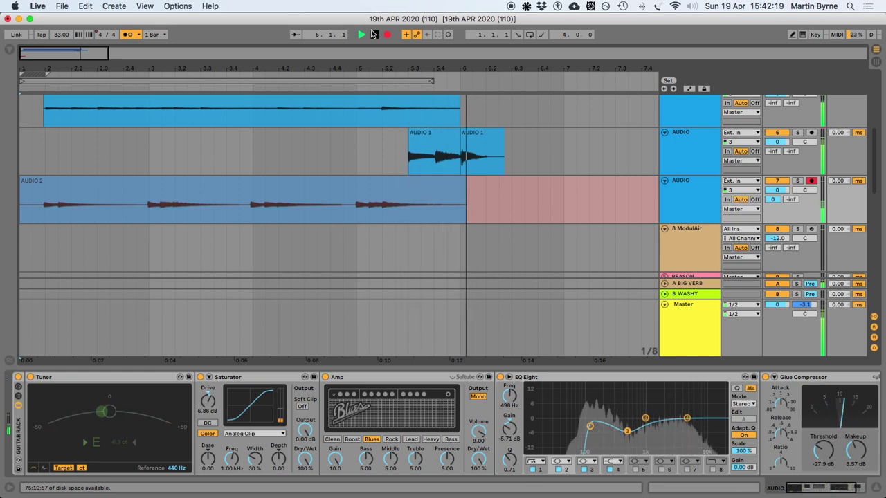
pyautogui.click(374, 34)
pyautogui.moveTo(455, 214); pyautogui.dragTo(552, 208)
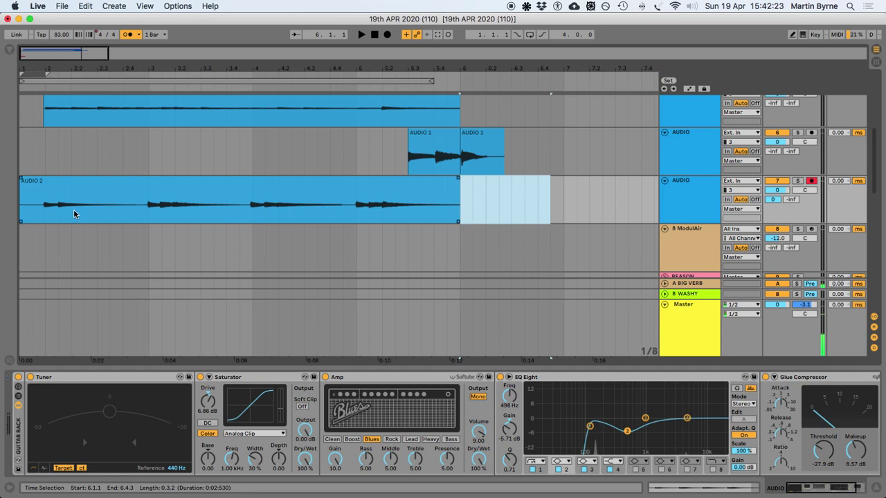
# Delete the silent lead-in of track 7's new guitar clip up to 1.1.4, and save the set
pyautogui.click(34, 208)
pyautogui.press('+')
pyautogui.press('+')
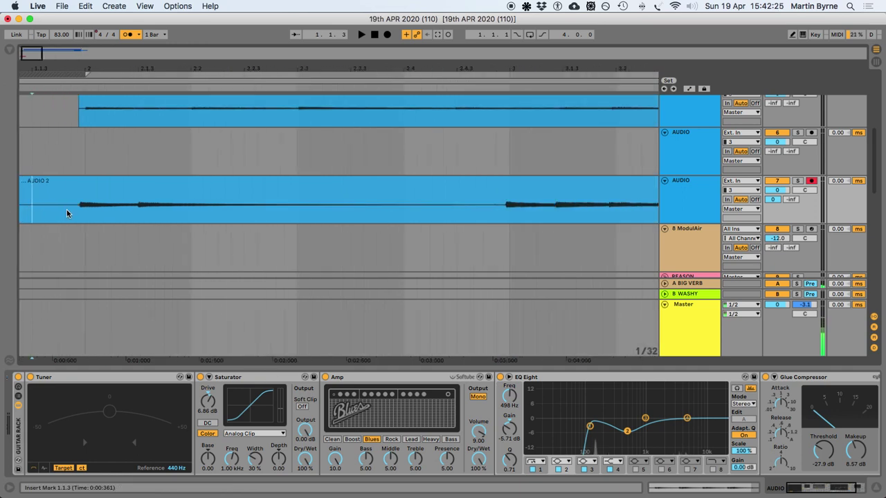
pyautogui.moveTo(64, 213); pyautogui.dragTo(22, 205)
pyautogui.press('-')
pyautogui.press('-')
pyautogui.press('-')
pyautogui.press('+')
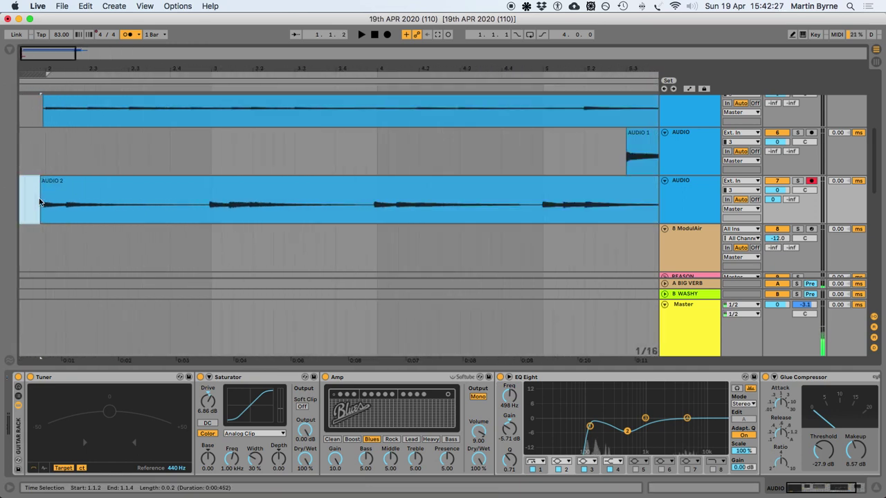
pyautogui.press('+')
pyautogui.press('+')
pyautogui.moveTo(61, 201); pyautogui.dragTo(30, 187)
pyautogui.press('super+s')
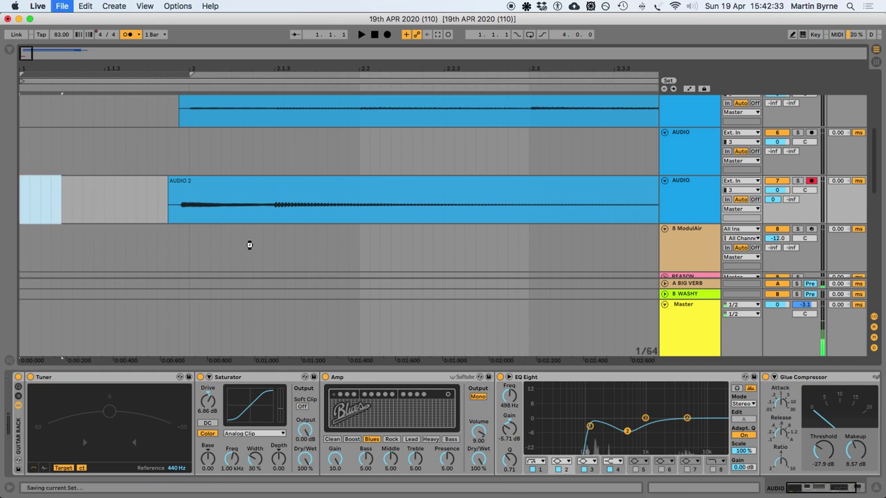
# Hide the device view to enlarge the arrangement, and play the song from the start of the Kontakt 5 clip at 2.1.1
pyautogui.press('-')
pyautogui.press('-')
pyautogui.press('-')
pyautogui.press('-')
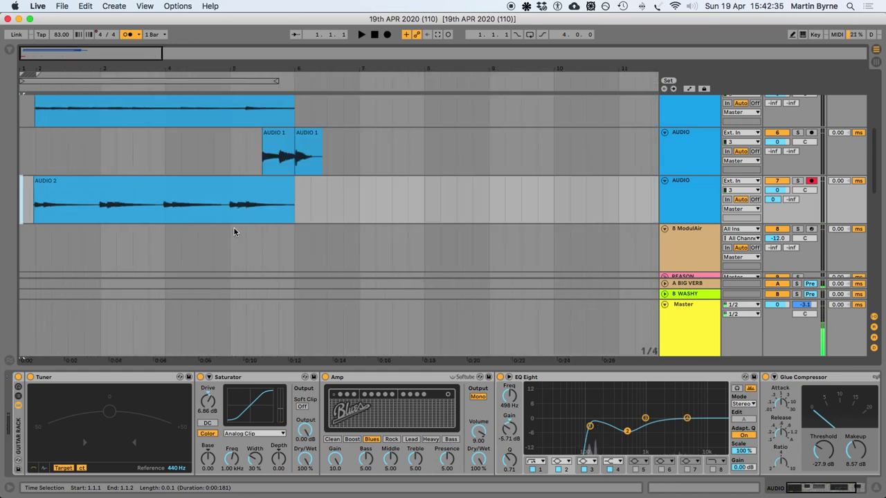
pyautogui.click(878, 487)
pyautogui.scroll(4, 398, 245)
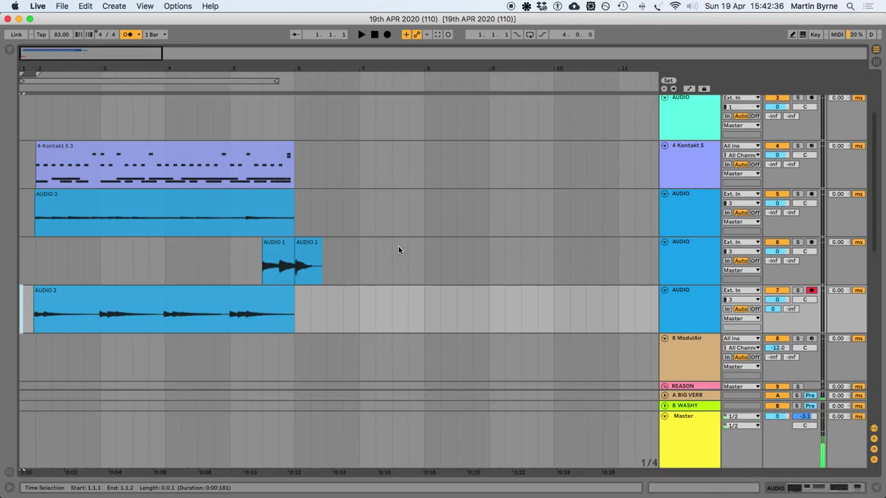
pyautogui.scroll(3, 93, 181)
pyautogui.click(119, 242)
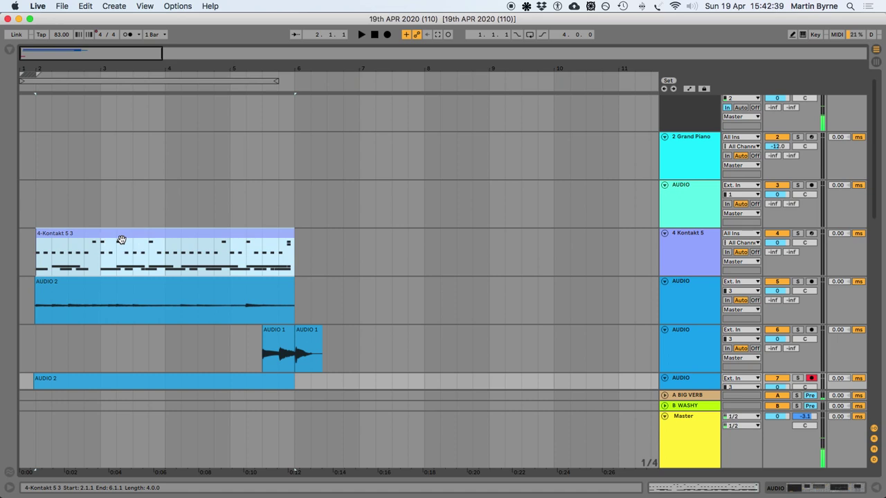
pyautogui.press('space')
# Group the three blue guitar tracks below Kontakt 5 and rename the group ELECTRIC
pyautogui.scroll(-5, 683, 253)
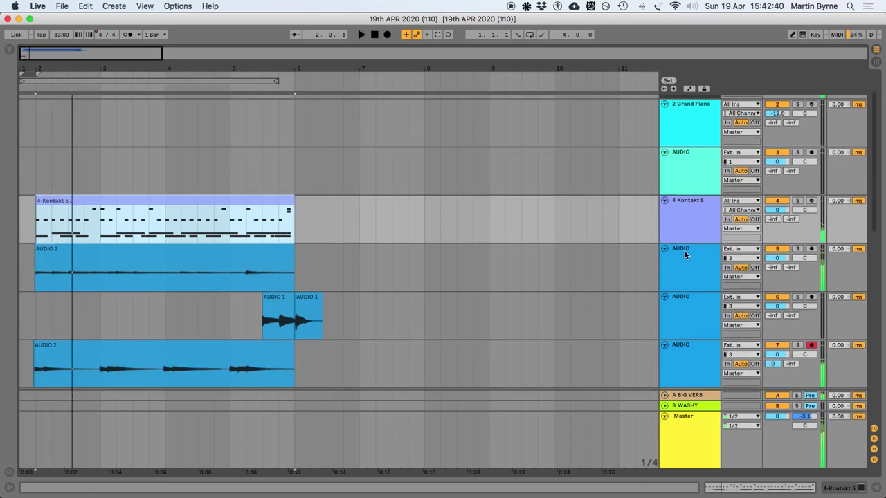
pyautogui.scroll(1, 668, 187)
pyautogui.click(699, 173)
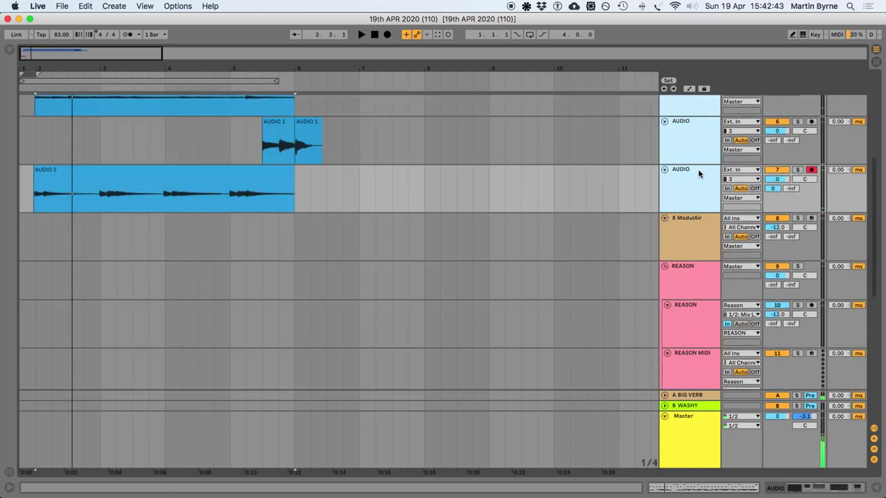
pyautogui.press('super+g')
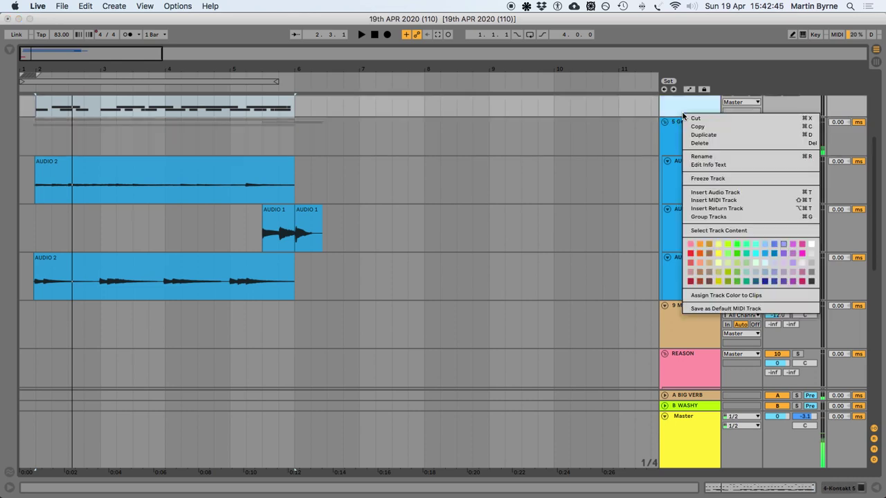
pyautogui.rightClick(682, 117)
pyautogui.click(712, 168)
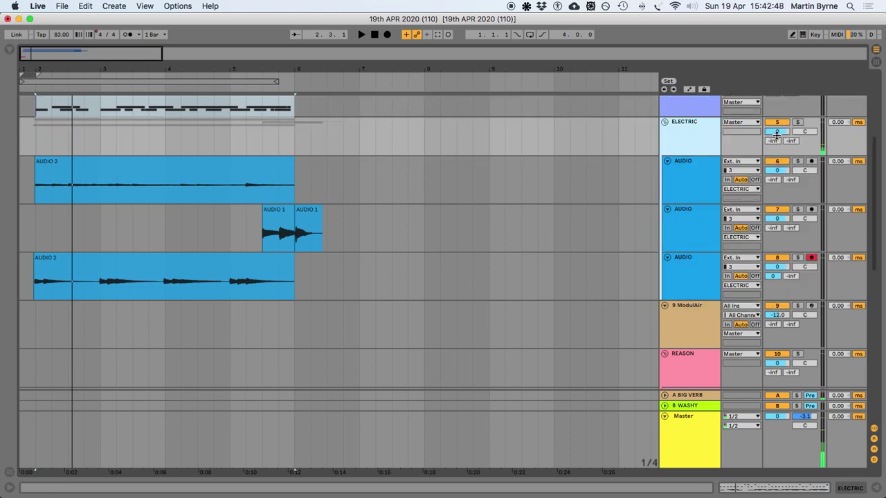
# Disarm guitar track 8, and lower the ELECTRIC group's volume to -8.6 dB while playing from 1.1.1
pyautogui.moveTo(776, 135); pyautogui.dragTo(777, 145)
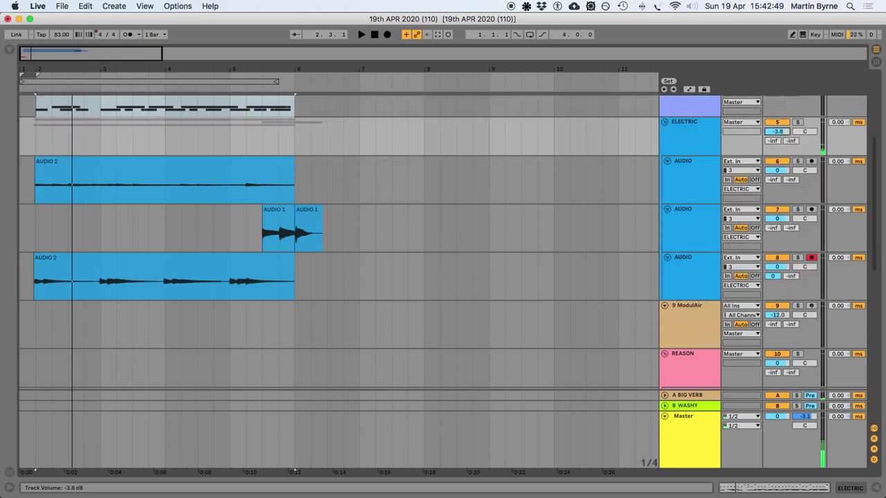
pyautogui.click(811, 257)
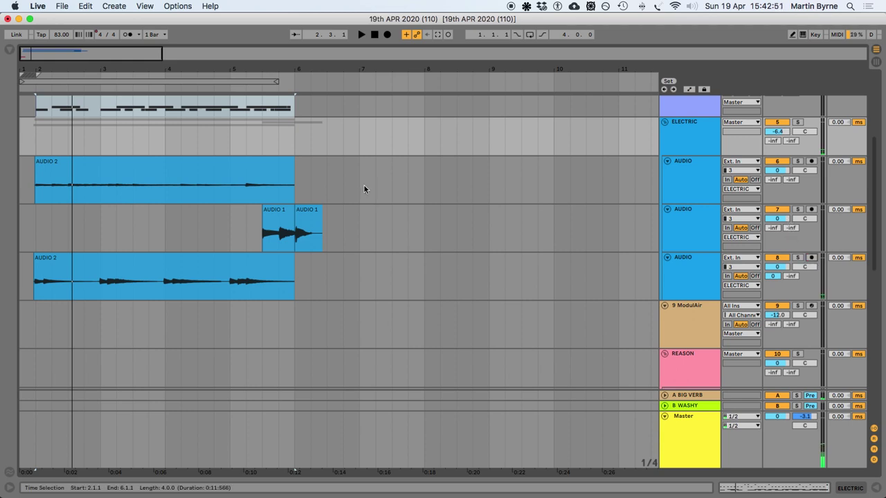
pyautogui.click(19, 144)
pyautogui.press('space')
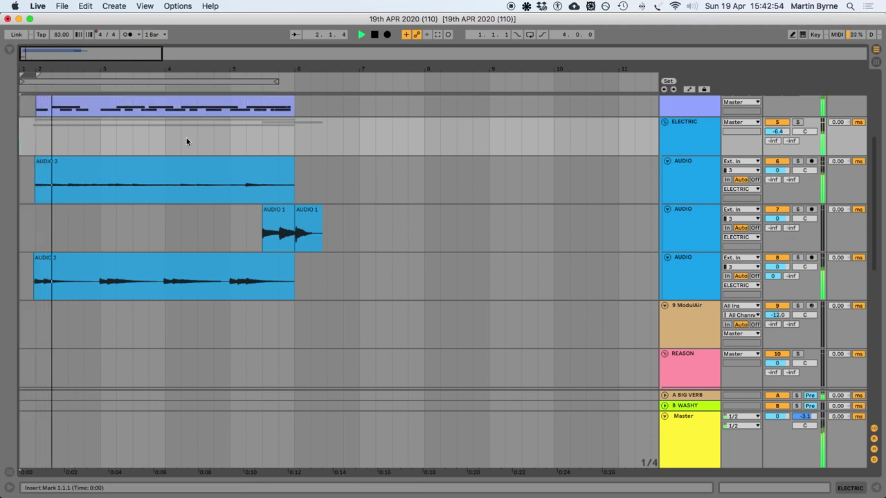
pyautogui.moveTo(776, 130); pyautogui.dragTo(777, 141)
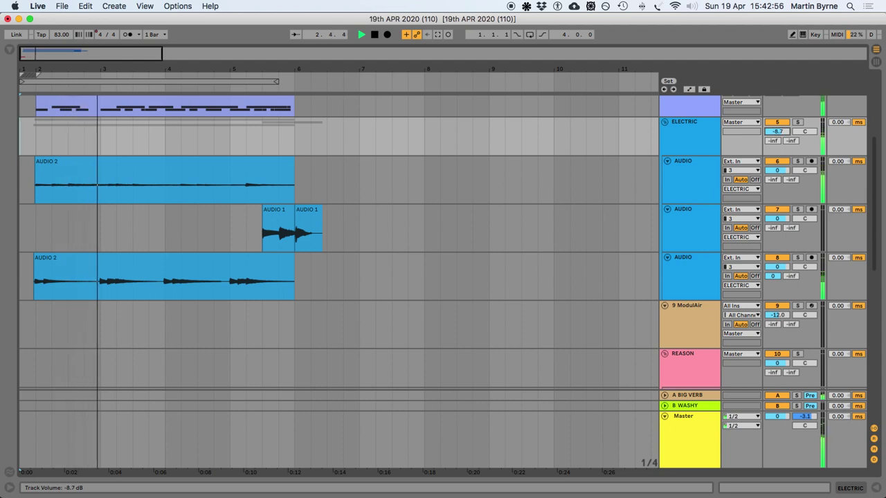
pyautogui.press('space')
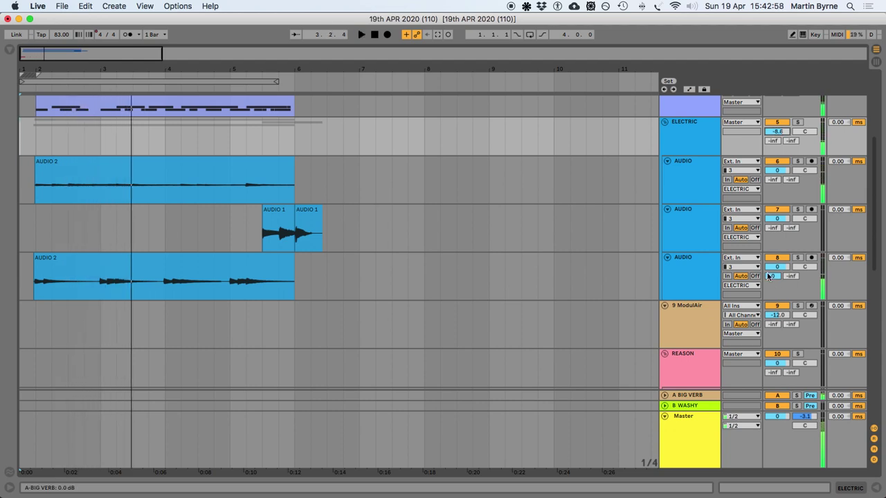
# Unfold the BIG VERB return and lower its volume to -6.0 dB, checking it in playback and saving the set
pyautogui.click(681, 399)
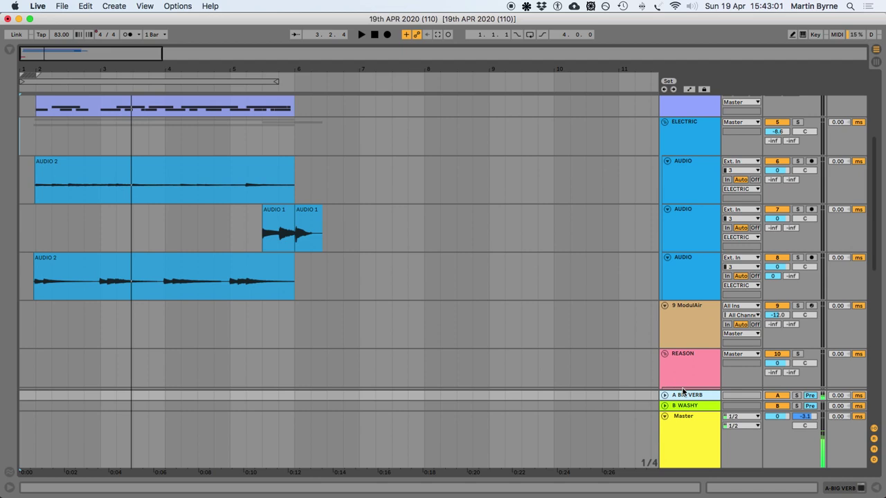
pyautogui.click(665, 397)
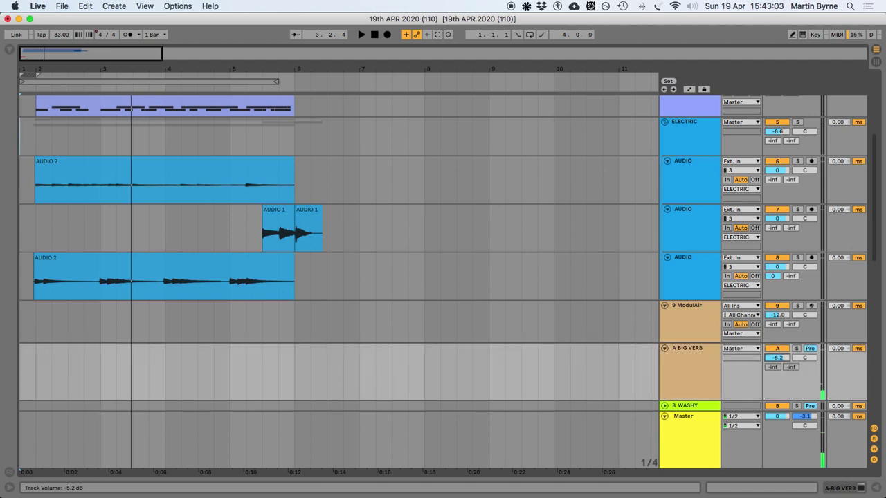
pyautogui.press('space')
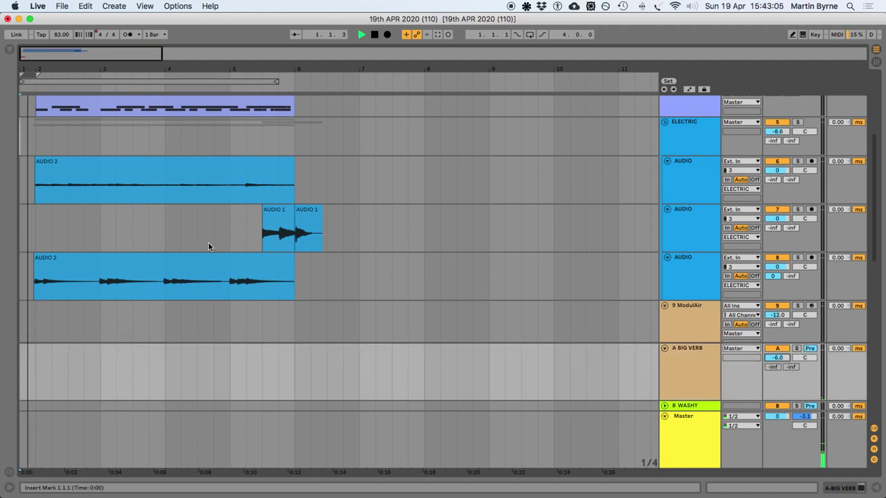
pyautogui.press('super+s')
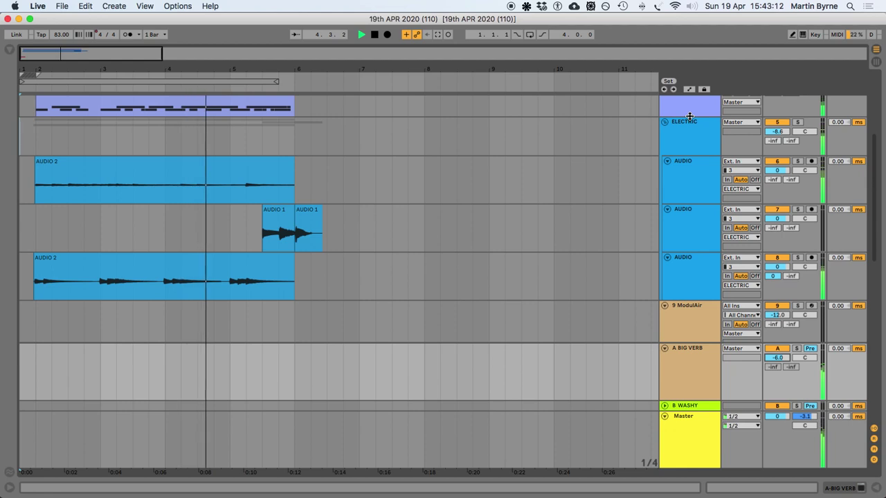
pyautogui.press('space')
# Raise guitar track 6's volume to 2.3 dB, and play the song with the track's device chain shown
pyautogui.click(697, 179)
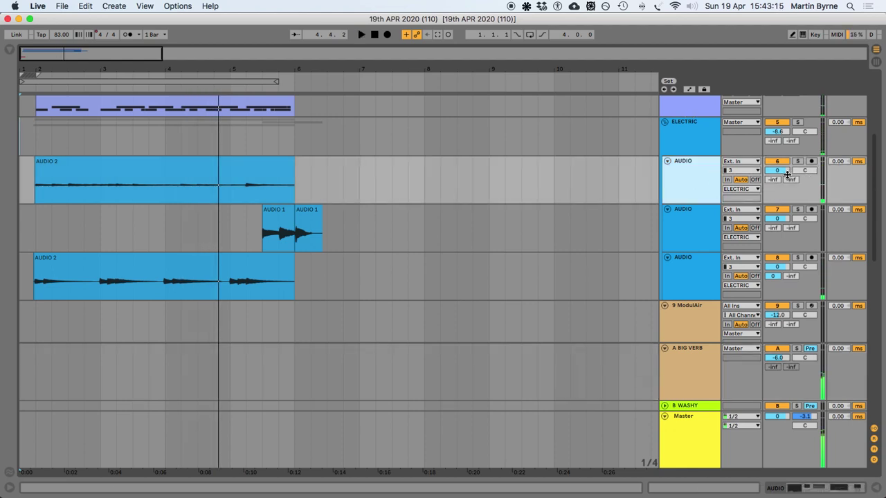
pyautogui.moveTo(787, 174); pyautogui.dragTo(786, 166)
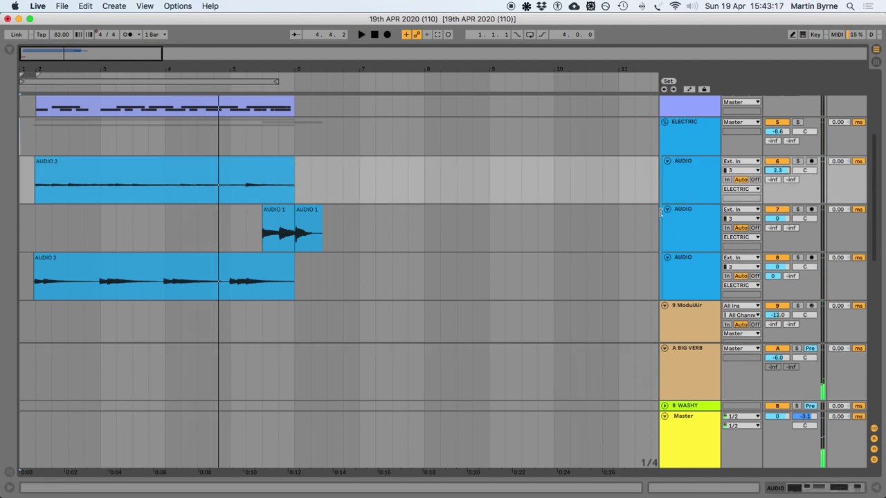
pyautogui.press('space')
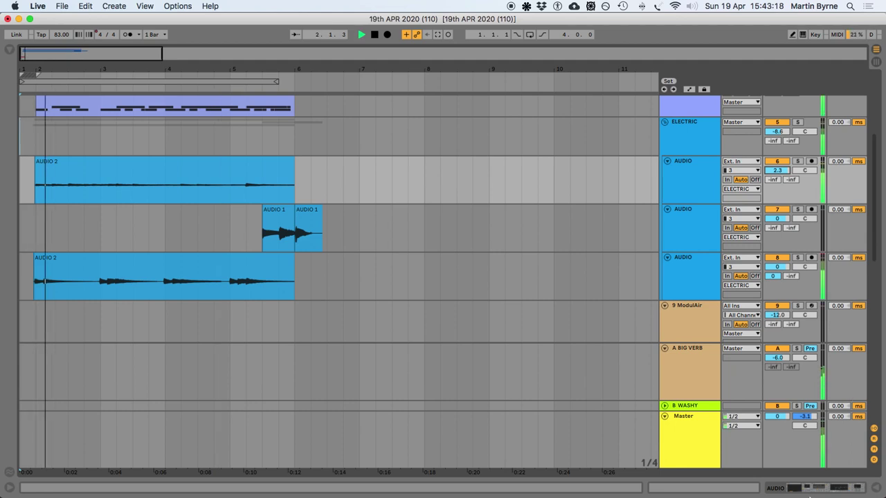
pyautogui.click(805, 487)
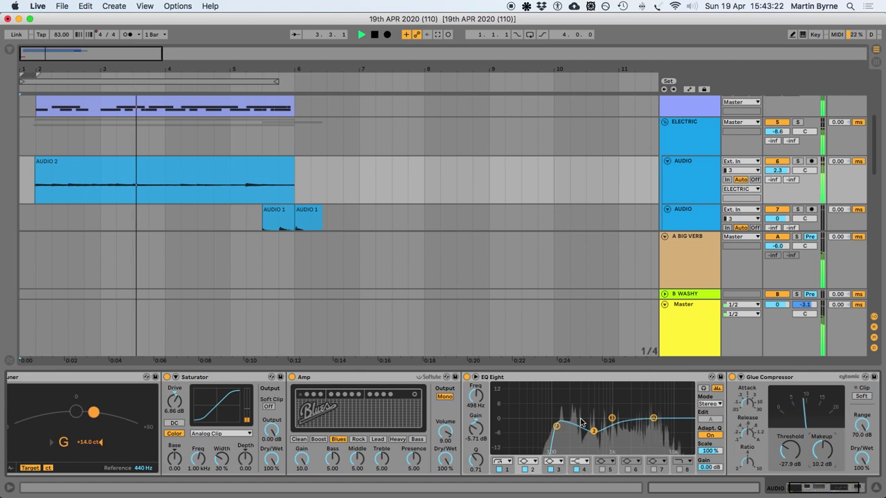
pyautogui.press('space')
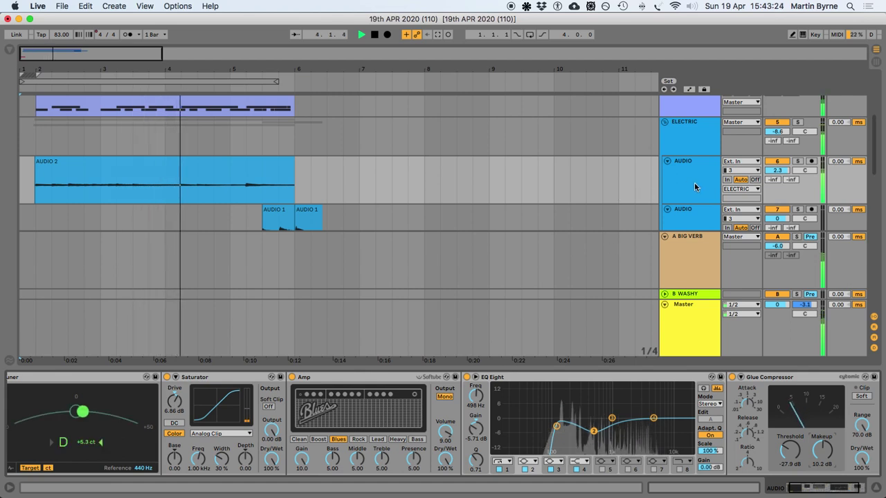
# Solo guitar track 8 and listen to its clip around 3.4.1 to 3.4.3, just before the note at bar 4
pyautogui.moveTo(37, 187); pyautogui.dragTo(42, 270)
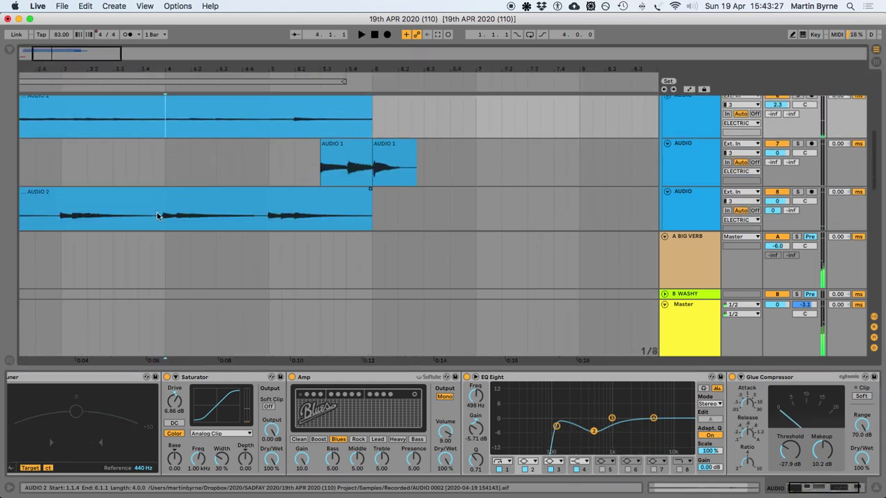
pyautogui.scroll(3, 155, 220)
pyautogui.press('space')
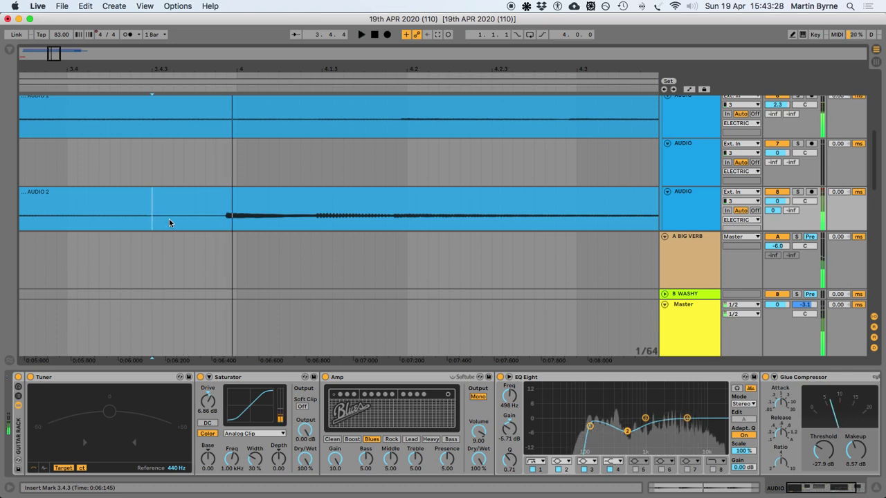
pyautogui.hscroll(-5, 93, 221)
pyautogui.click(197, 221)
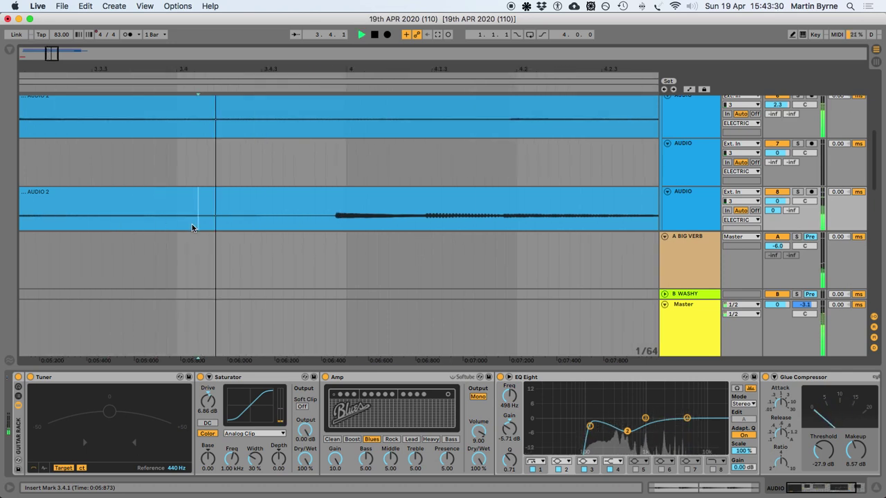
pyautogui.click(797, 193)
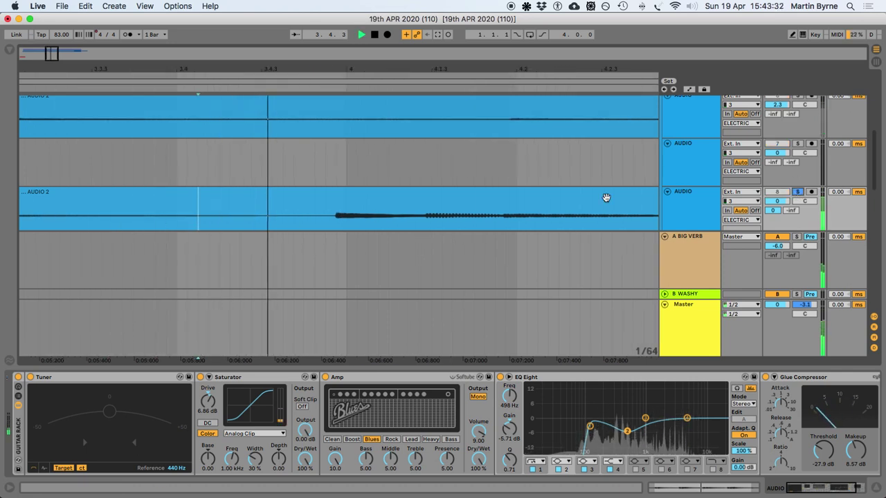
pyautogui.click(262, 223)
pyautogui.click(247, 222)
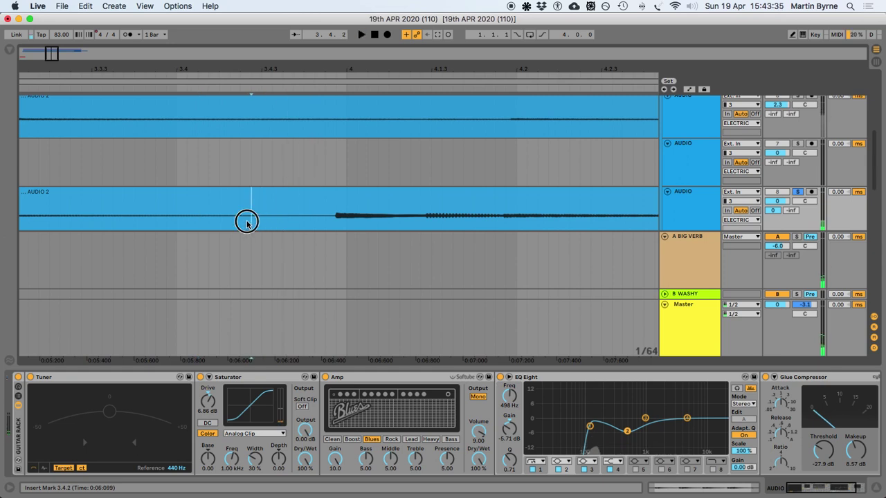
pyautogui.press('space')
# Delete the section from 3.4.2 to 3.4.4 out of track 8's guitar clip, and unsolo the track
pyautogui.click(252, 221)
pyautogui.moveTo(328, 220); pyautogui.dragTo(328, 190)
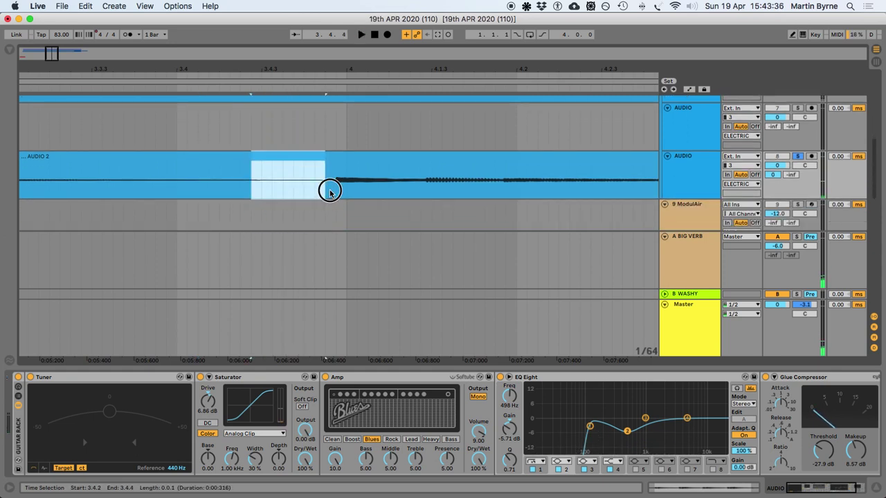
pyautogui.press('cmd+e')
pyautogui.click(797, 156)
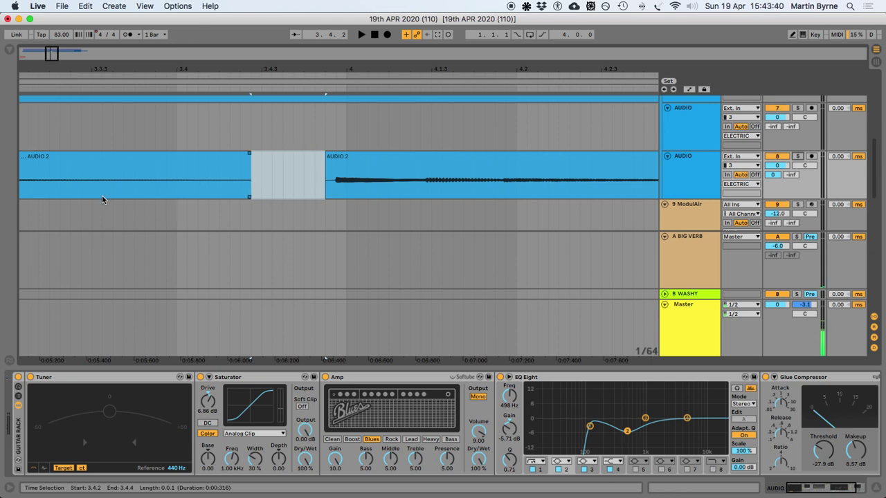
# Play the song from 3.2.4 across the gap cut into track 8's guitar clip
pyautogui.hscroll(-5, 101, 195)
pyautogui.click(240, 207)
pyautogui.press('space')
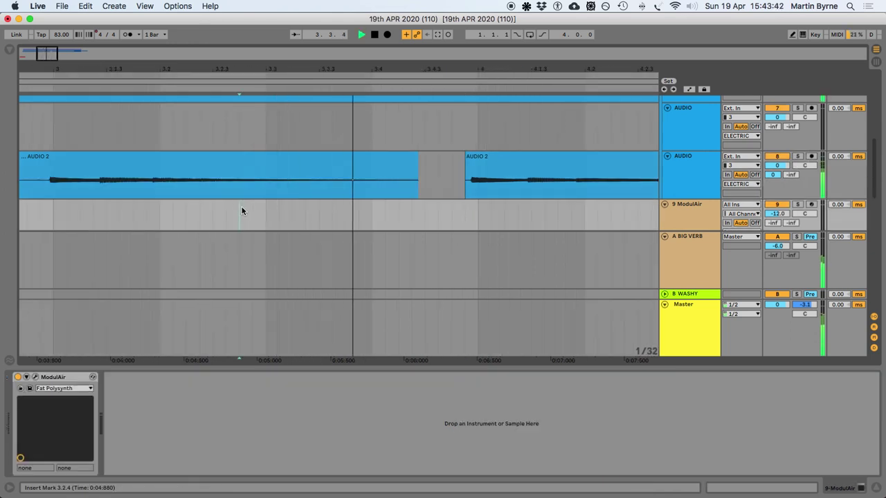
pyautogui.press('space')
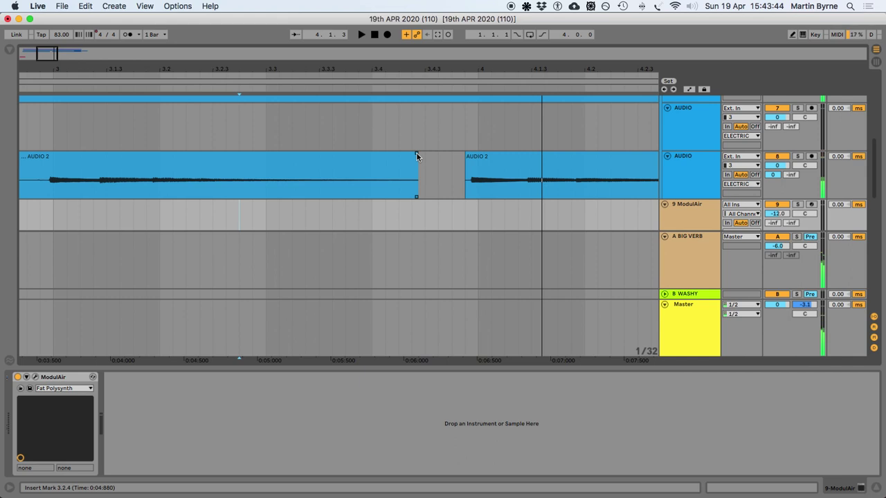
# Fade out the end of track 8's guitar clip before the gap at 3.4.2, and play from 3.1.3 across it
pyautogui.moveTo(416, 153); pyautogui.dragTo(394, 153)
pyautogui.click(124, 204)
pyautogui.press('space')
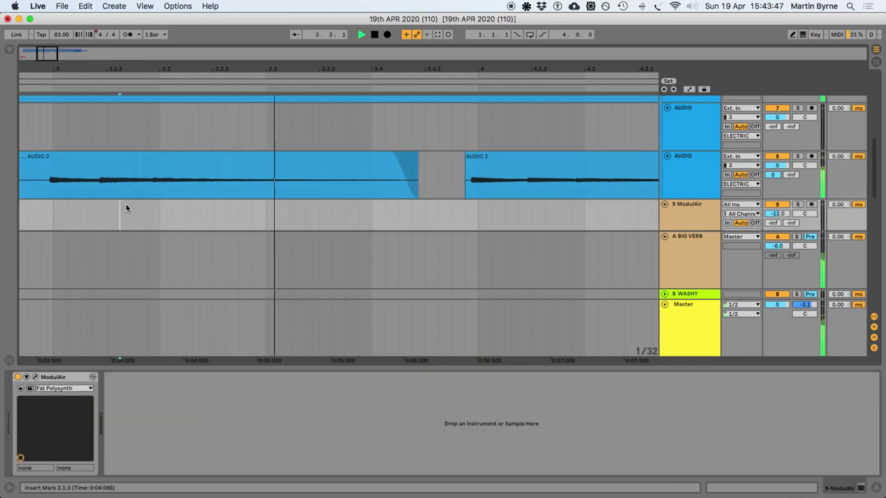
pyautogui.press('-')
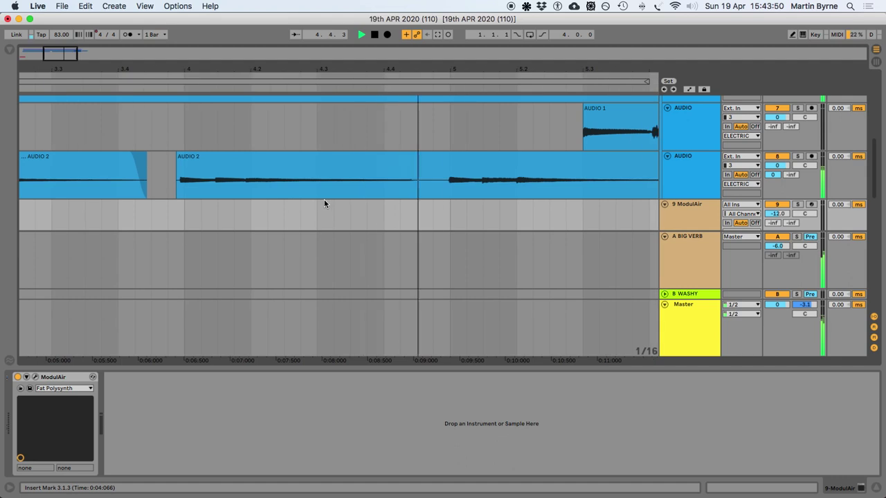
pyautogui.press('space')
# Delete 4.4.2 to 4.4.4 from track 8's guitar clip with the track soloed, and add a short fade-out before the gap
pyautogui.click(403, 187)
pyautogui.click(797, 157)
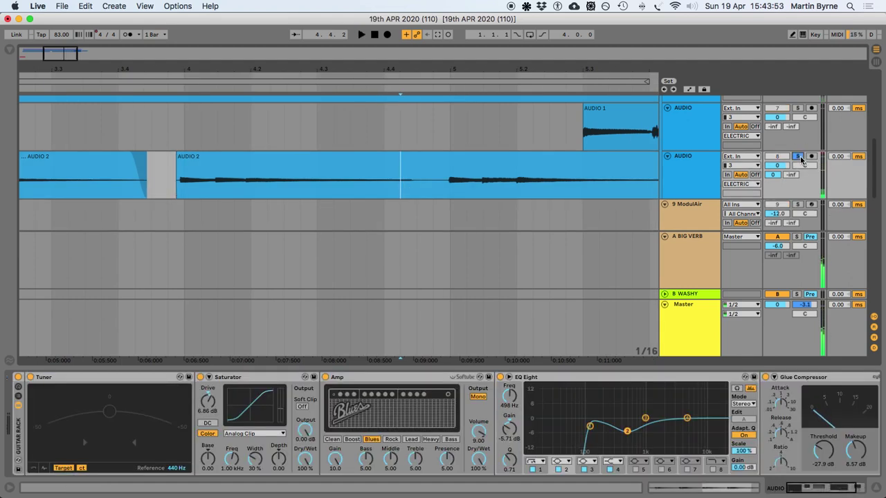
pyautogui.press('+')
pyautogui.moveTo(421, 188)
pyautogui.mouseDown()
pyautogui.moveTo(524, 188)
pyautogui.moveTo(514, 188)
pyautogui.mouseUp()
pyautogui.press('Delete')
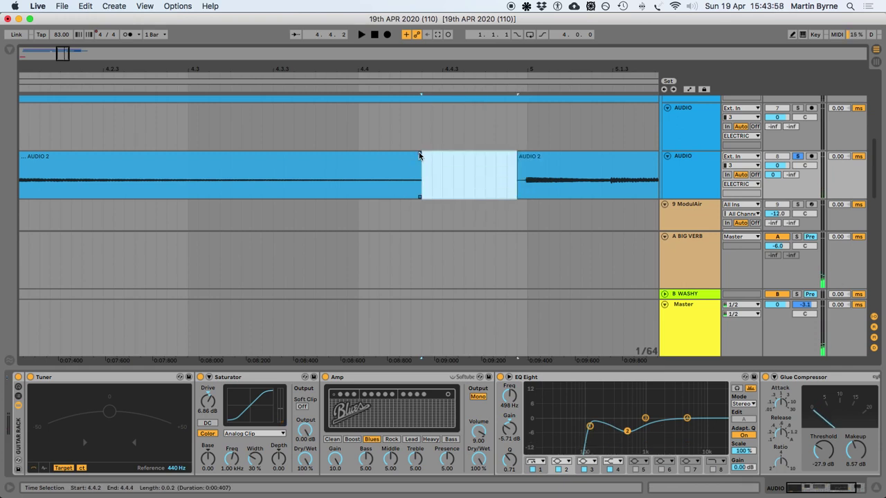
pyautogui.moveTo(419, 155); pyautogui.dragTo(404, 156)
# Play from 4.2.3 across the new gap, unsoloing track 8 during playback, and save the set
pyautogui.click(136, 214)
pyautogui.press('space')
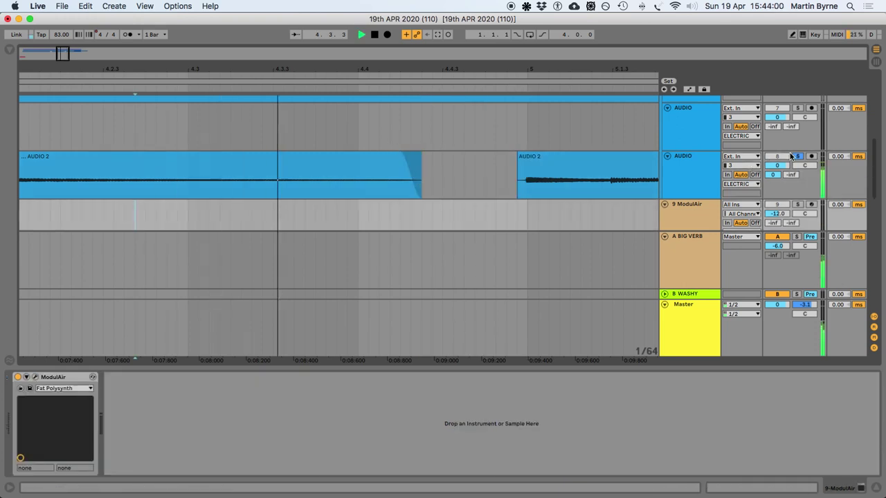
pyautogui.click(797, 156)
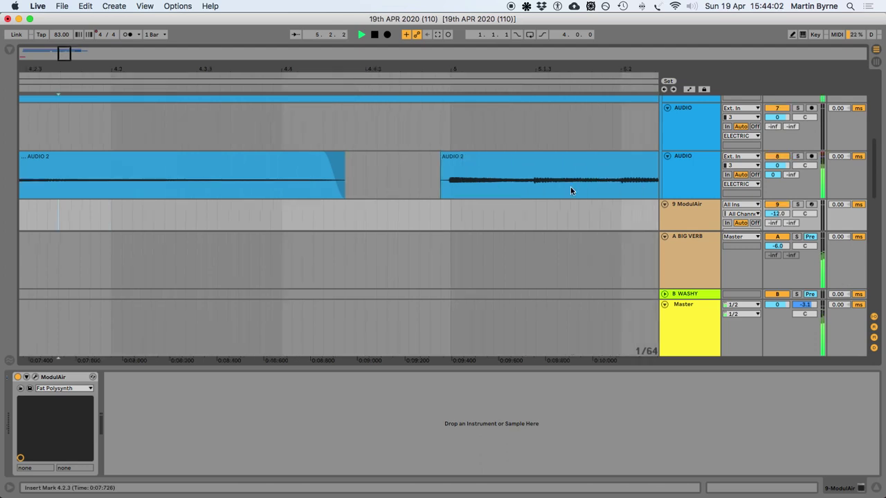
pyautogui.press('-')
pyautogui.press('-')
pyautogui.press('-')
pyautogui.press('space')
pyautogui.press('super+s')
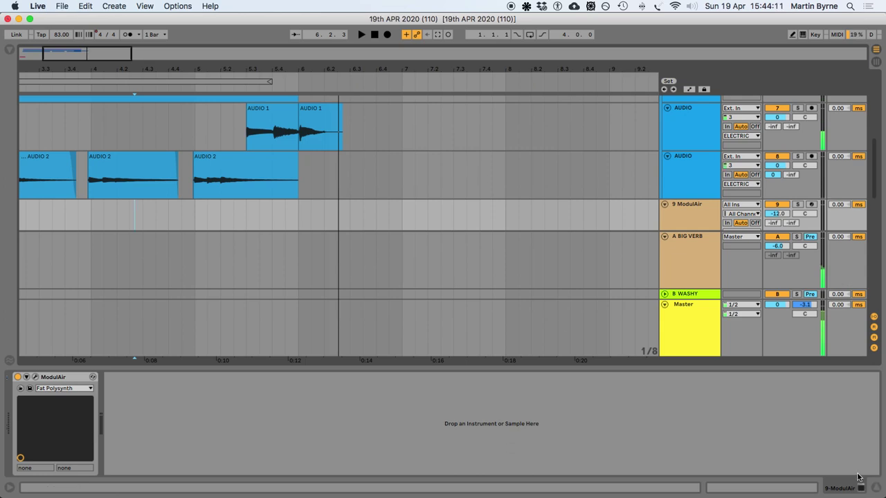
# Play the song from the start of the Kontakt 5 drum clip at 2.1.1, and show that track's device chain
pyautogui.press('super+alt+l')
pyautogui.press('+')
pyautogui.scroll(4, 203, 193)
pyautogui.press('-')
pyautogui.press('-')
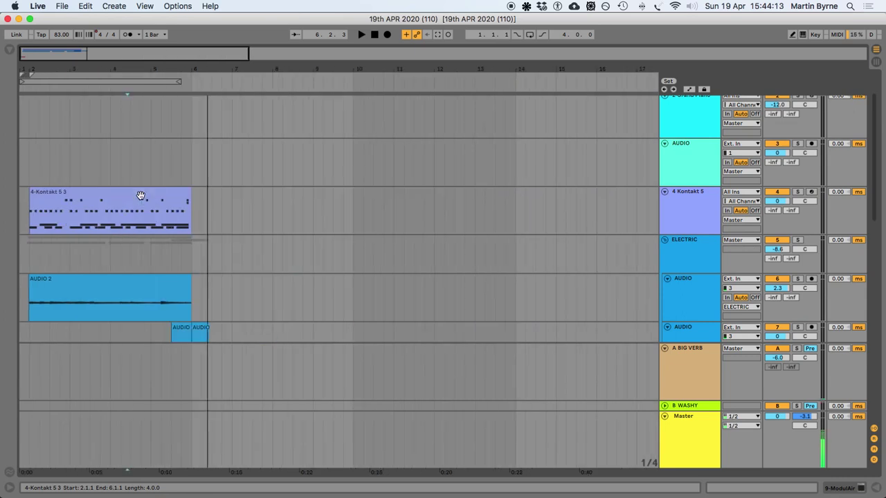
pyautogui.click(142, 197)
pyautogui.press('space')
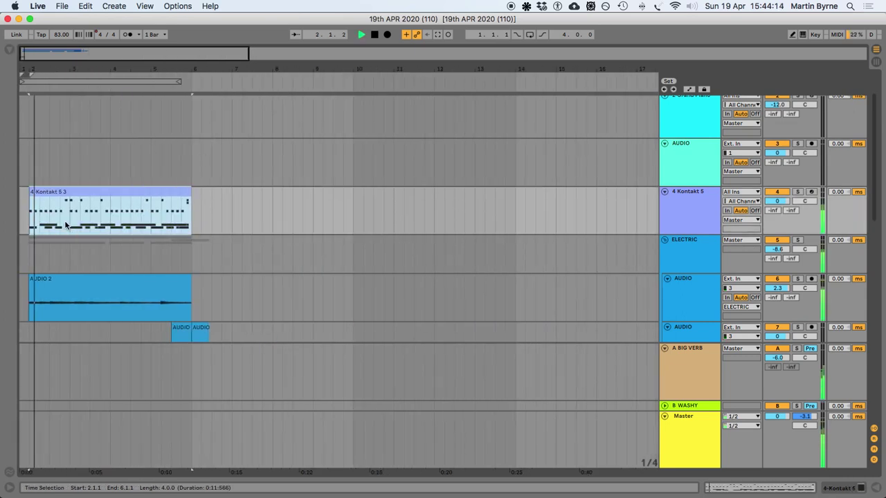
pyautogui.click(703, 193)
pyautogui.press('super+z')
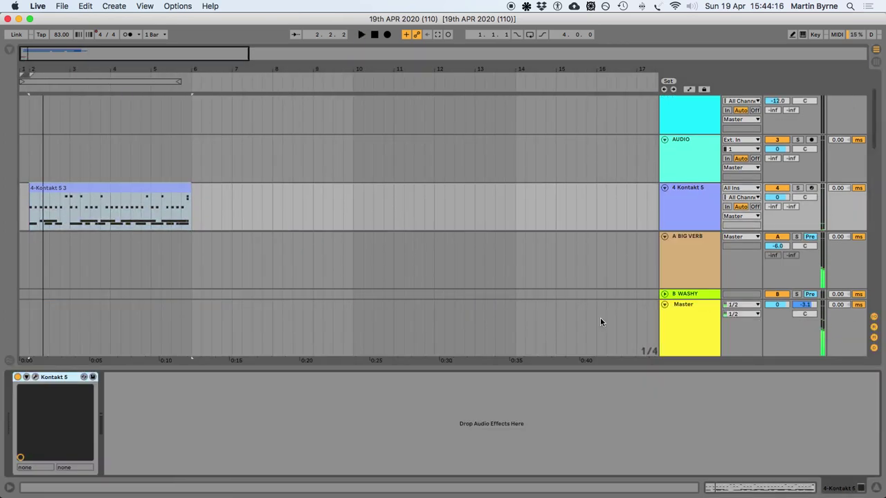
# Add the Drum Buss audio effect after Kontakt 5 on the drum track
pyautogui.click(8, 53)
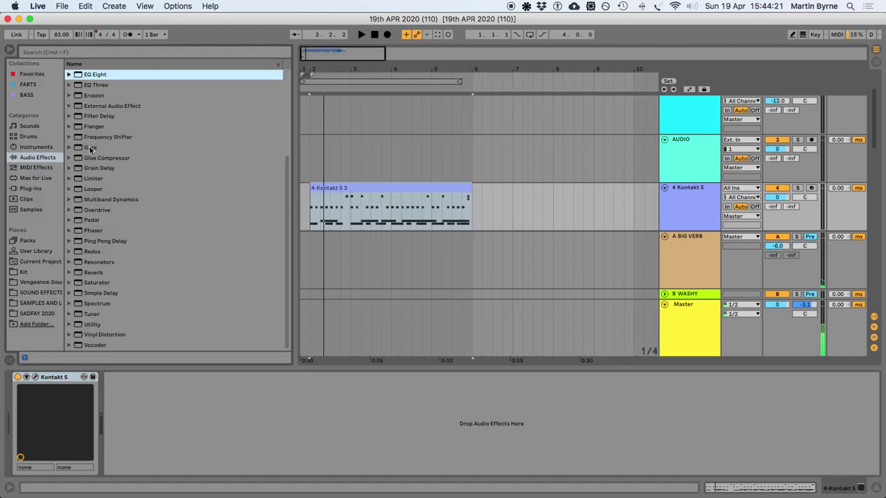
pyautogui.scroll(6, 99, 179)
pyautogui.moveTo(93, 168); pyautogui.dragTo(192, 431)
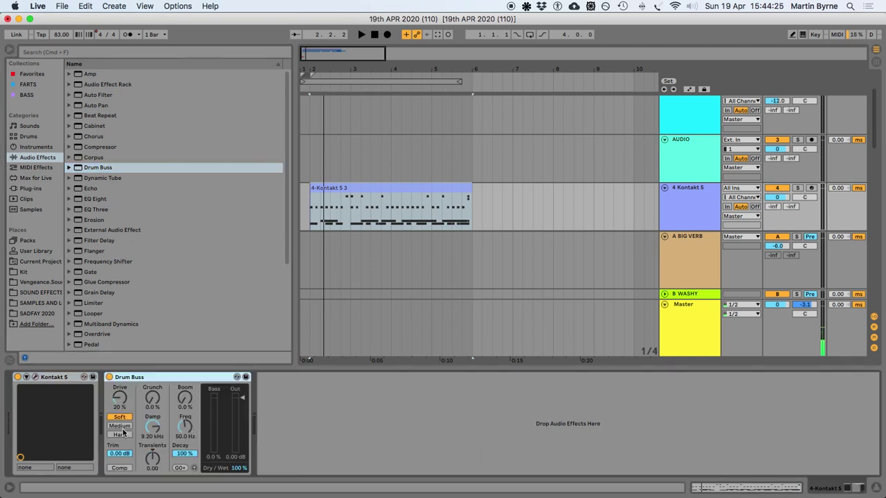
# During playback, set Drum Buss's Drive to 28 % and Transients to 0.10, and lower the drum track's volume to -1.1 dB
pyautogui.press('space')
pyautogui.moveTo(119, 397); pyautogui.dragTo(119, 393)
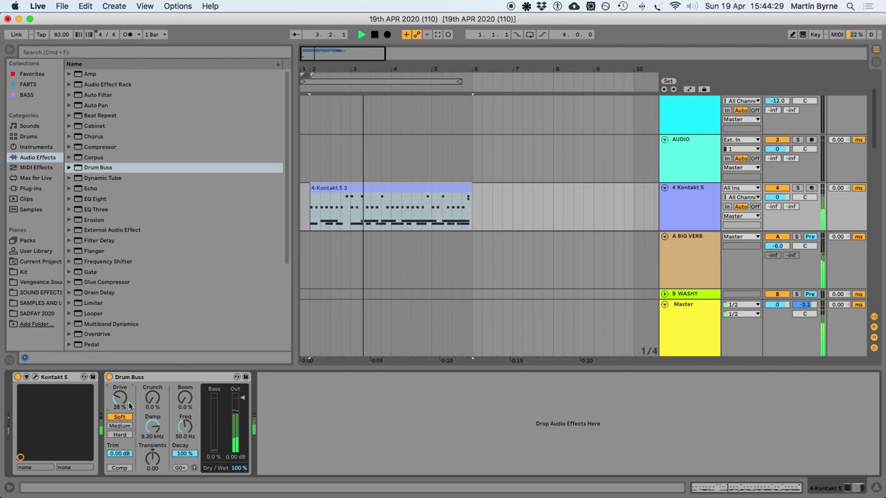
pyautogui.moveTo(151, 460); pyautogui.dragTo(152, 456)
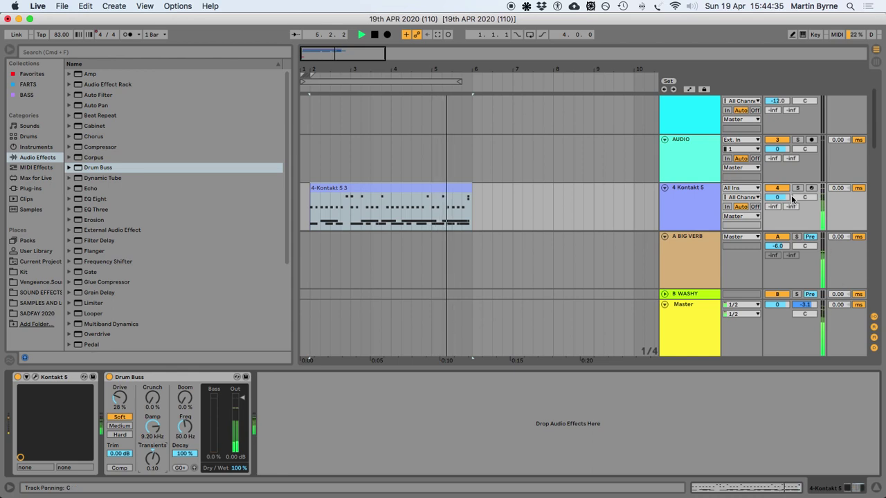
pyautogui.moveTo(774, 199); pyautogui.dragTo(774, 207)
pyautogui.press('space')
# Open the drum clip's notes, add G1 notes at 4.3.1 and 4.3.3, and play the clip's fourth bar
pyautogui.doubleClick(446, 189)
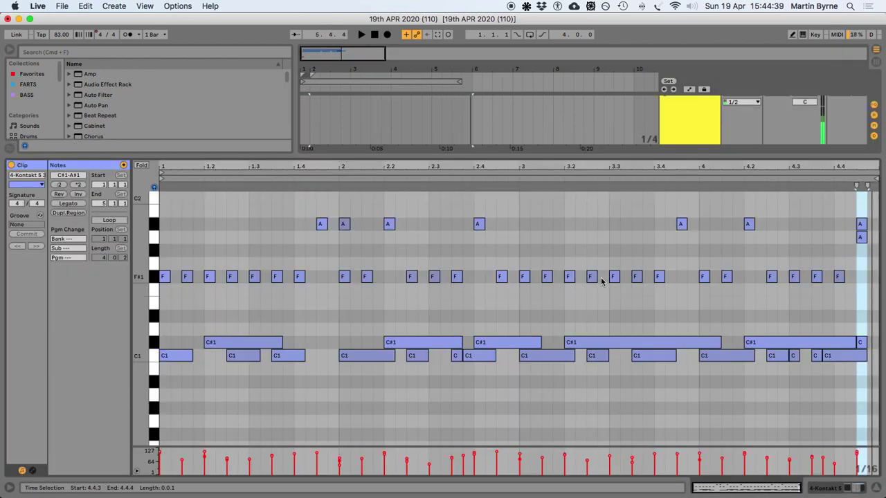
pyautogui.press('space')
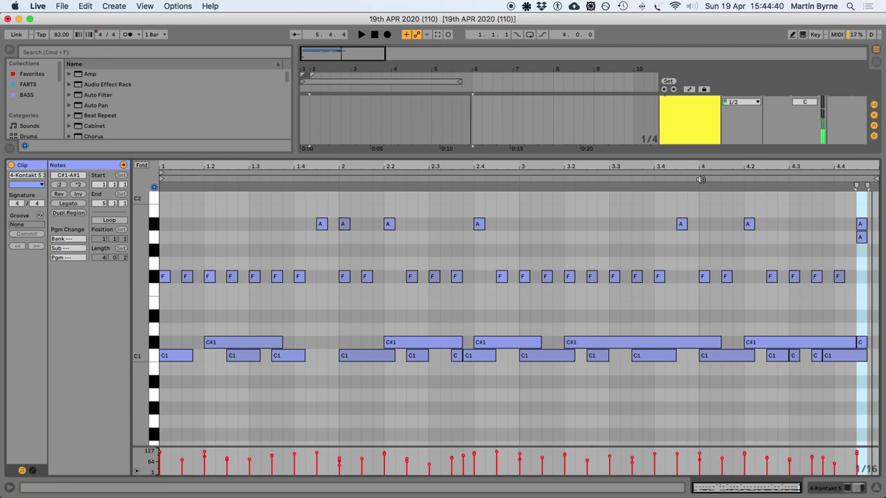
pyautogui.press('space')
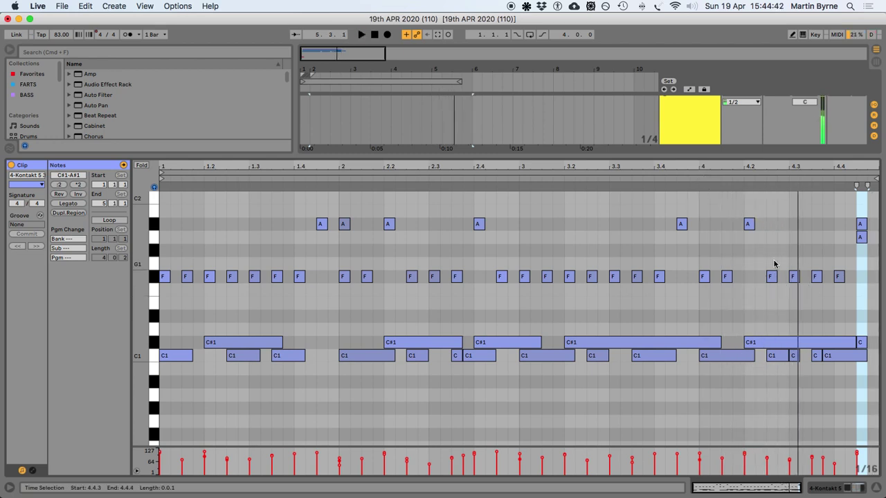
pyautogui.doubleClick(794, 263)
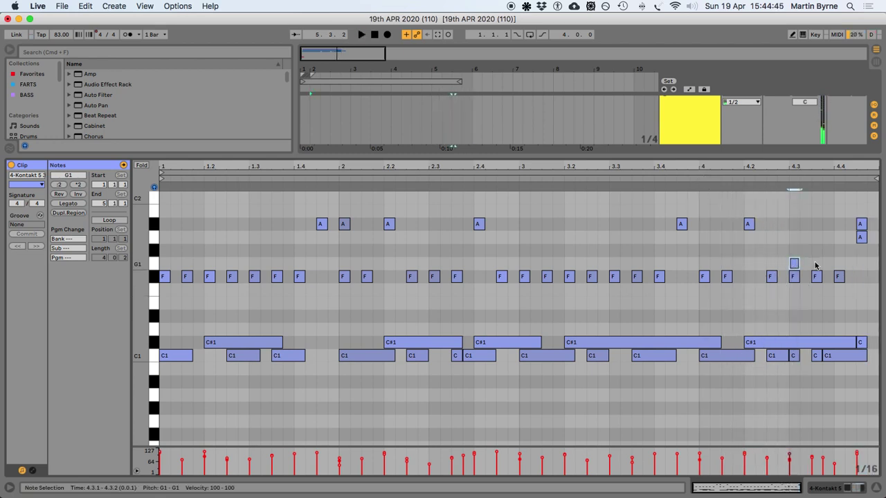
pyautogui.doubleClick(816, 263)
pyautogui.click(697, 180)
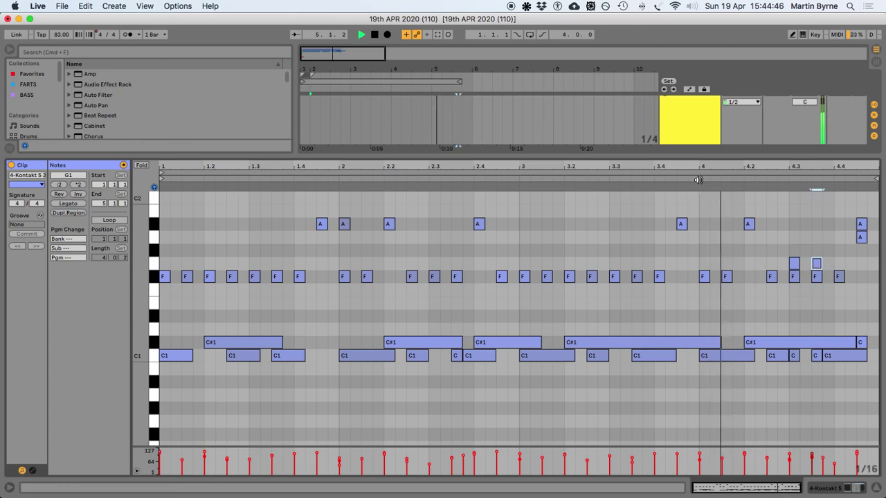
pyautogui.press('space')
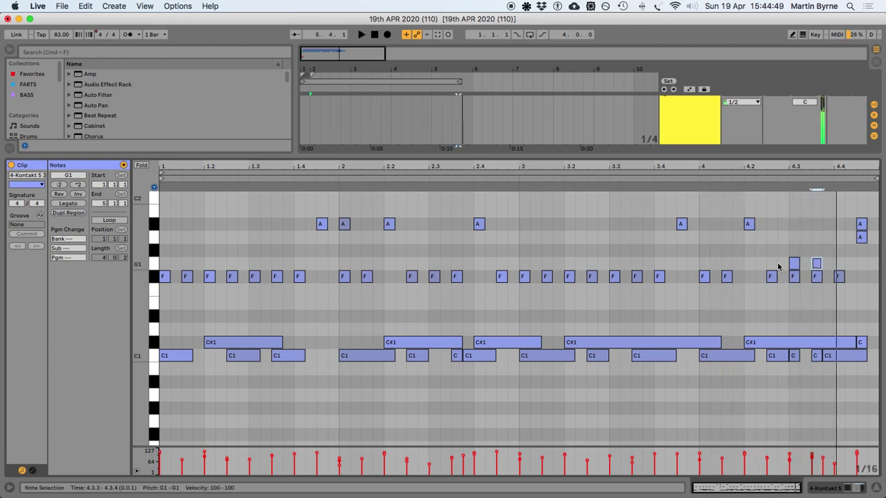
# Try the G1 note at 4.3.1 slightly later, delete it, and listen to the end of the drum clip
pyautogui.moveTo(794, 266); pyautogui.dragTo(799, 267)
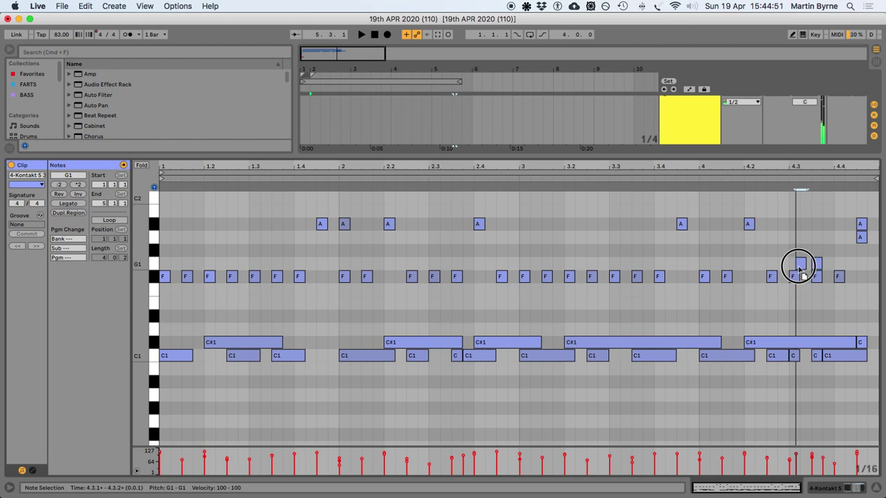
pyautogui.click(780, 178)
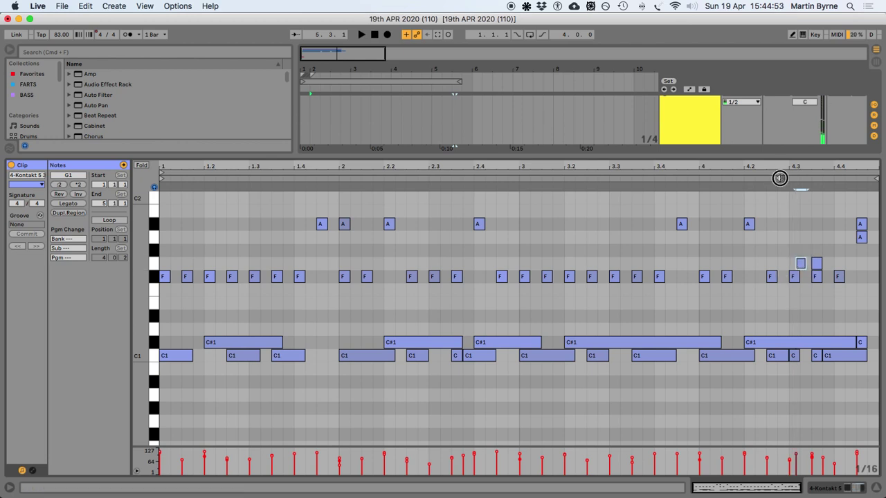
pyautogui.doubleClick(800, 264)
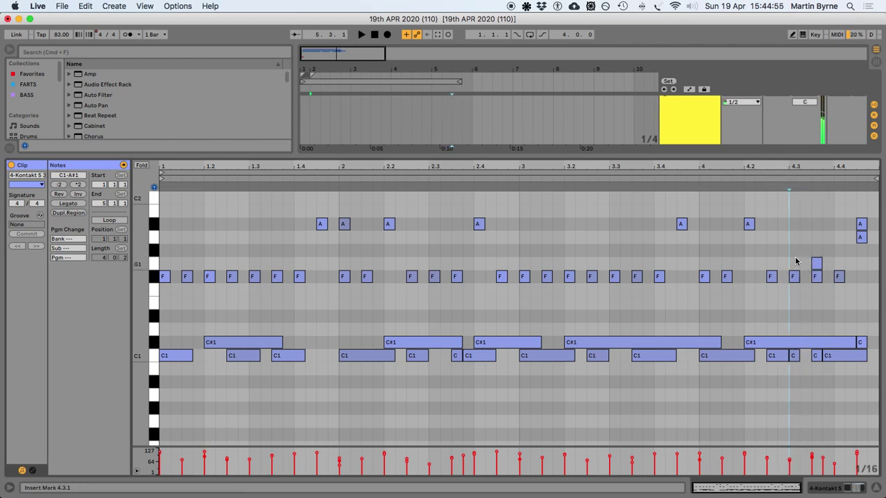
pyautogui.click(688, 181)
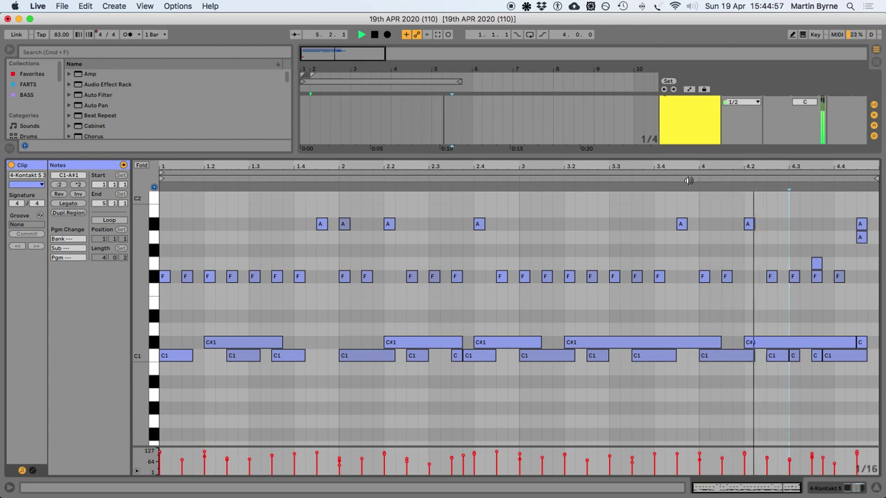
pyautogui.press('space')
# Add G1 notes at 4.4.1 and 4.4.3, and draw a rising velocity ramp from 34 to 91 across the three G1 notes
pyautogui.click(834, 265)
pyautogui.doubleClick(859, 264)
pyautogui.doubleClick(839, 264)
pyautogui.moveTo(804, 258); pyautogui.dragTo(877, 271)
pyautogui.moveTo(812, 472); pyautogui.dragTo(871, 452)
pyautogui.click(692, 182)
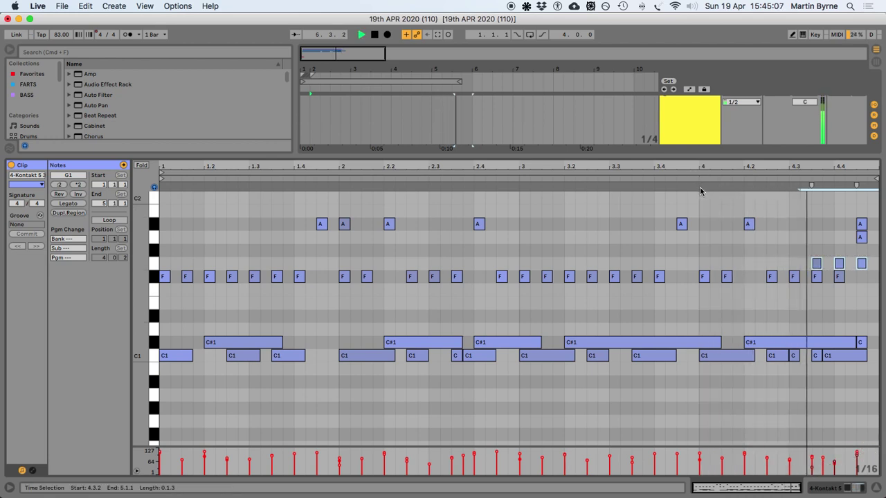
# Redraw the three G1 notes' velocity ramp from 54 to 91, and play the end of the drum clip
pyautogui.moveTo(813, 250); pyautogui.dragTo(854, 263)
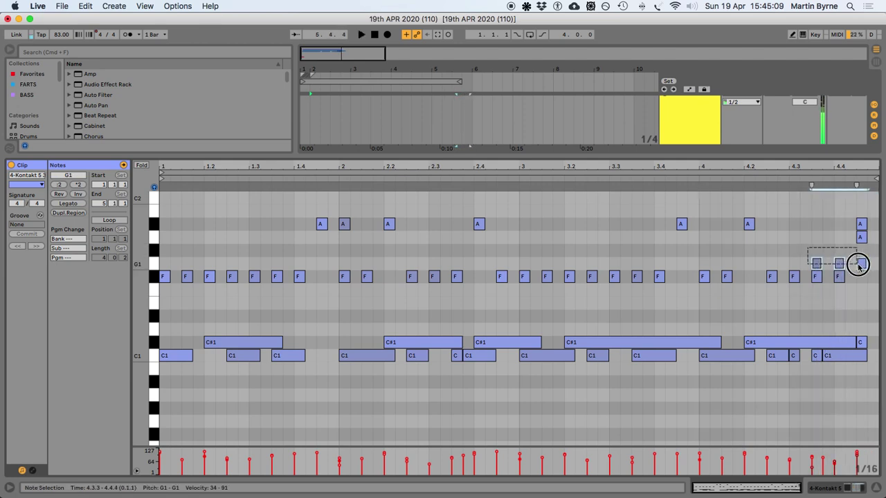
pyautogui.moveTo(812, 470); pyautogui.dragTo(856, 457)
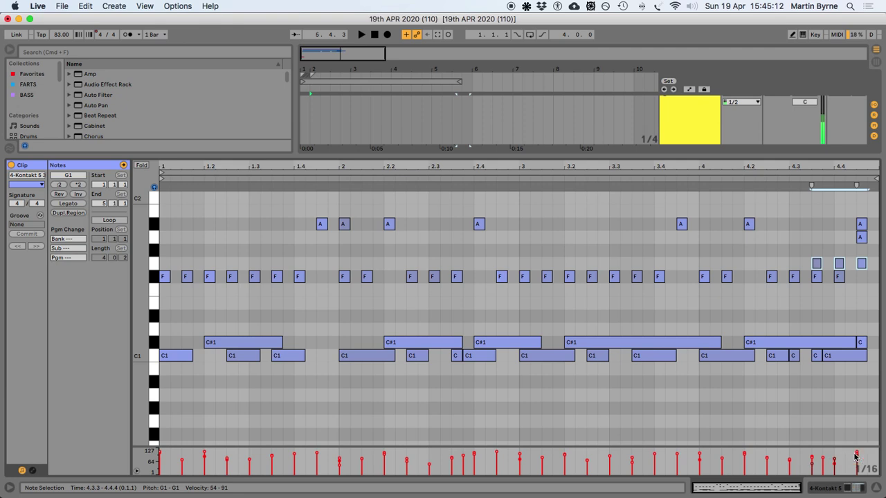
pyautogui.click(743, 177)
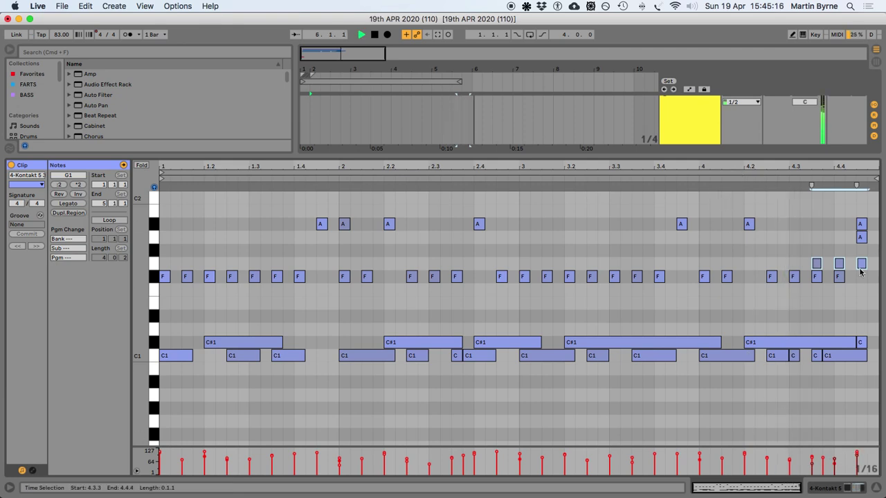
pyautogui.press('space')
# Close the drum clip's note editor to return to the full arrangement, and save the set
pyautogui.press('super+alt+l')
pyautogui.press('super+space')
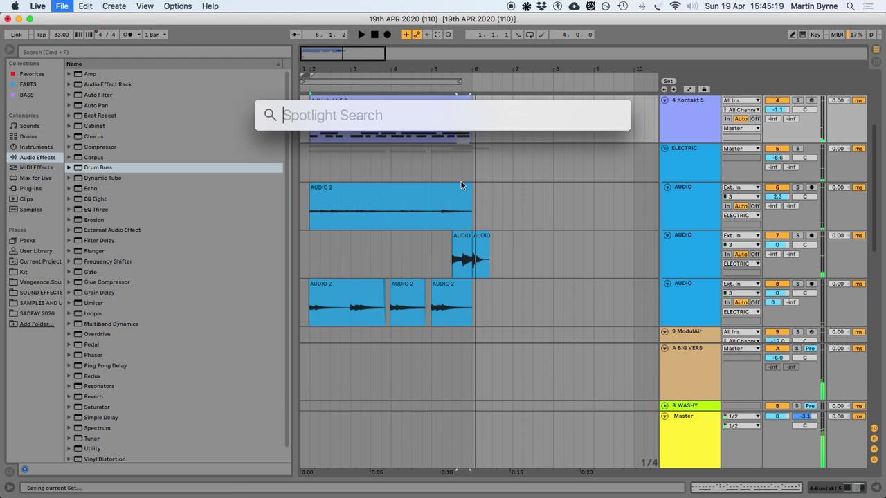
pyautogui.press('Escape')
pyautogui.press('super+s')
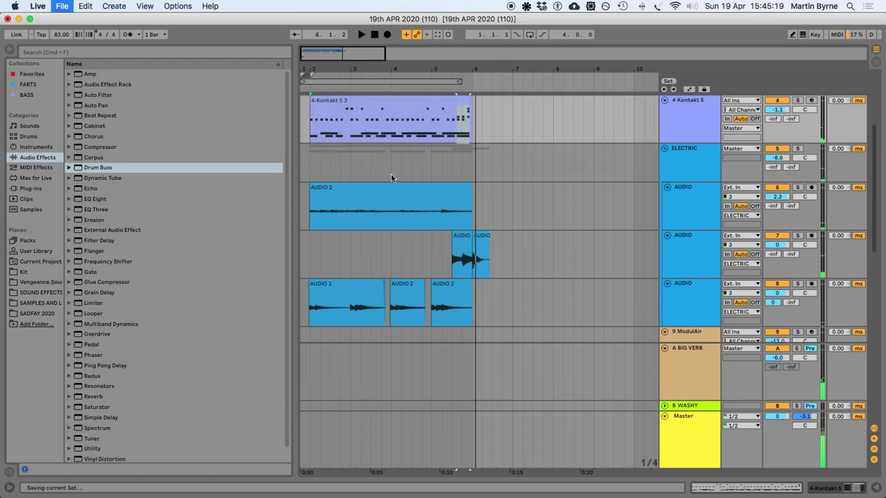
# Hide the browser, and play the arrangement from 5.2.1
pyautogui.click(465, 155)
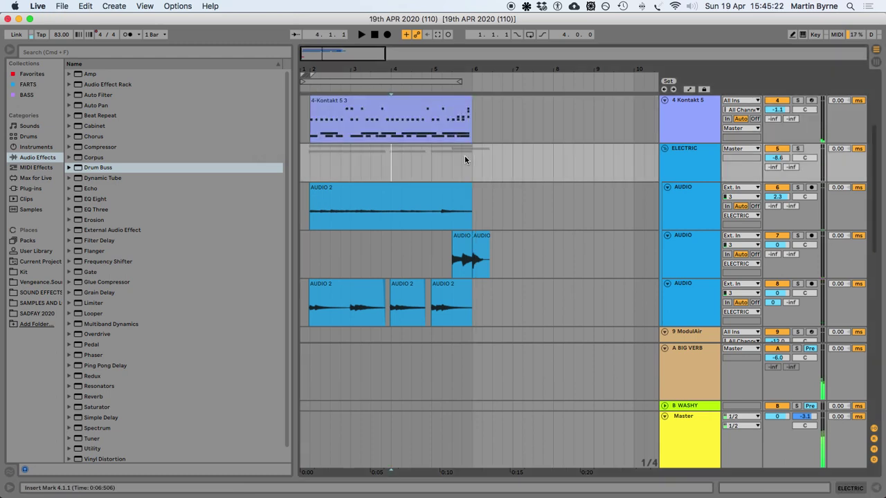
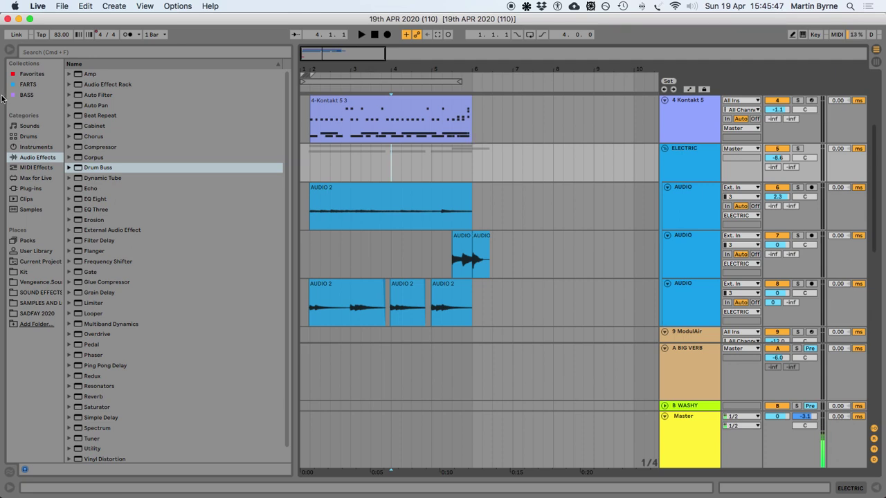
pyautogui.press('-')
pyautogui.press('-')
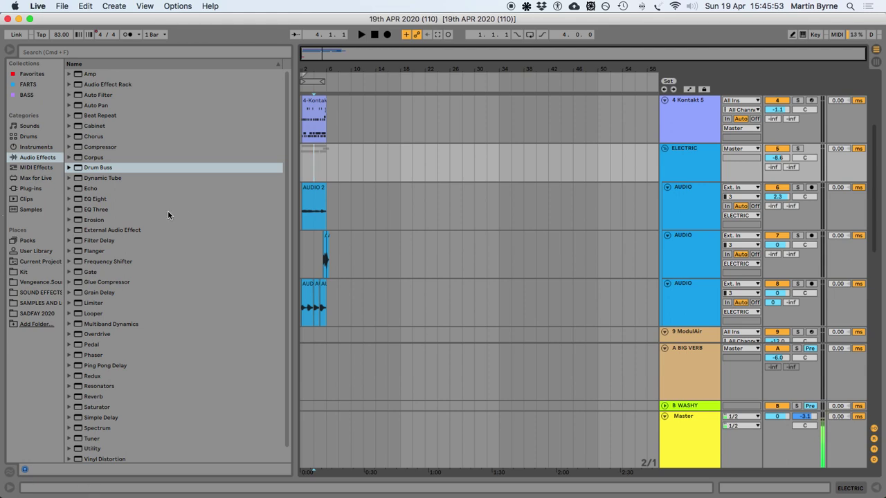
pyautogui.click(8, 53)
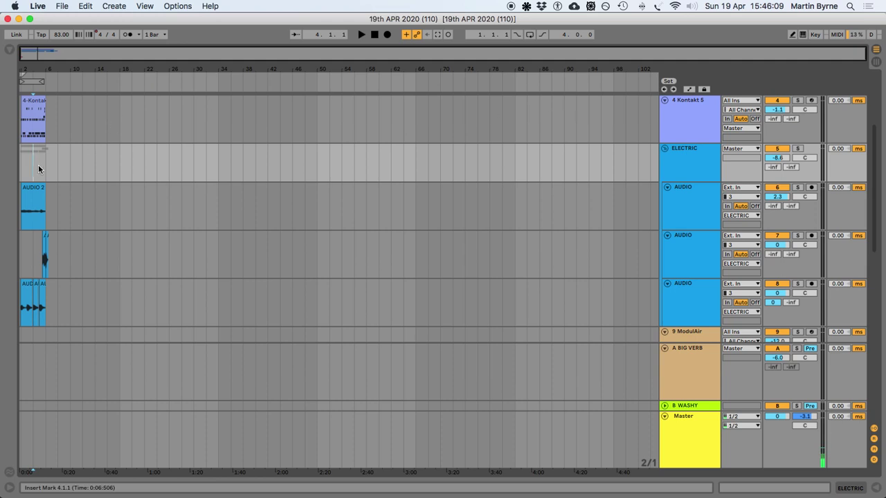
pyautogui.scroll(5, 38, 166)
pyautogui.click(165, 171)
pyautogui.press('space')
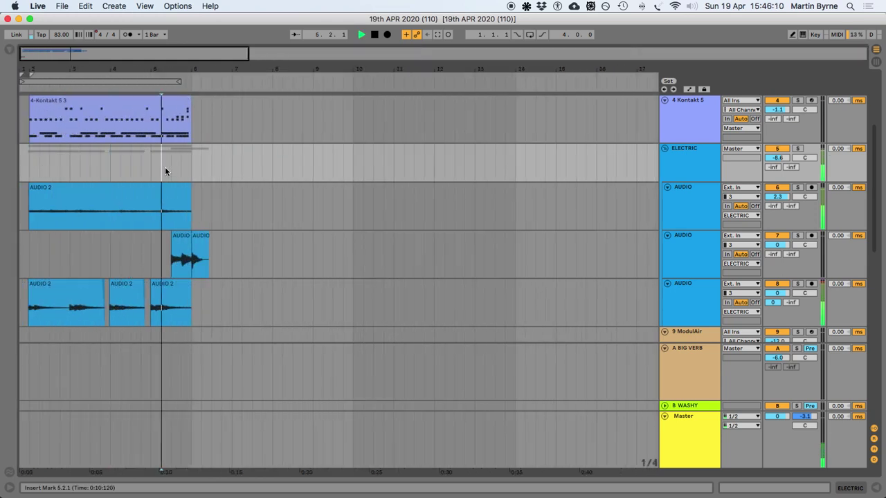
# Stop playback and automate the A BIG VERB return's track volume to drop to -inf from bar 6 onward
pyautogui.press('space')
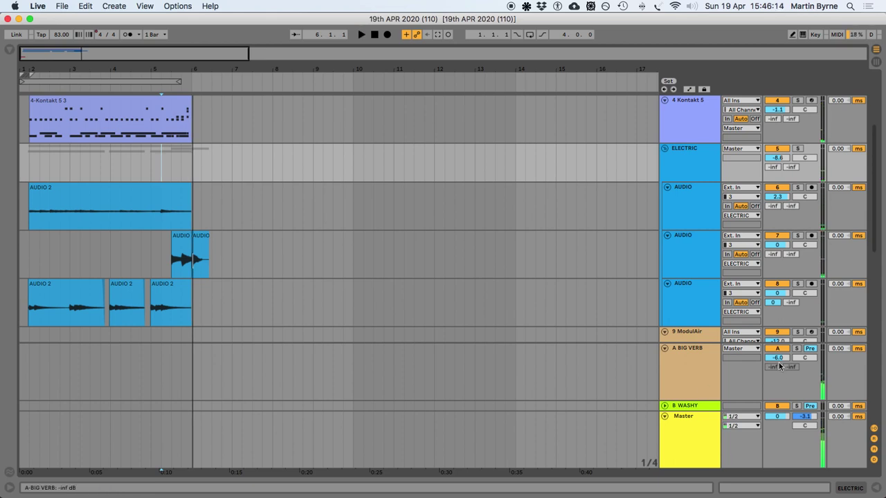
pyautogui.press('a')
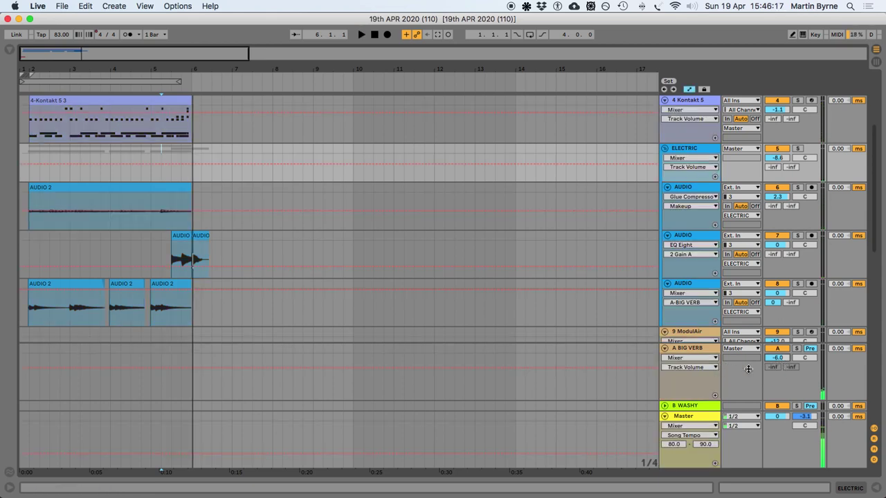
pyautogui.press('b')
pyautogui.moveTo(196, 382)
pyautogui.mouseDown()
pyautogui.moveTo(199, 443)
pyautogui.moveTo(373, 432)
pyautogui.mouseUp()
pyautogui.press('b')
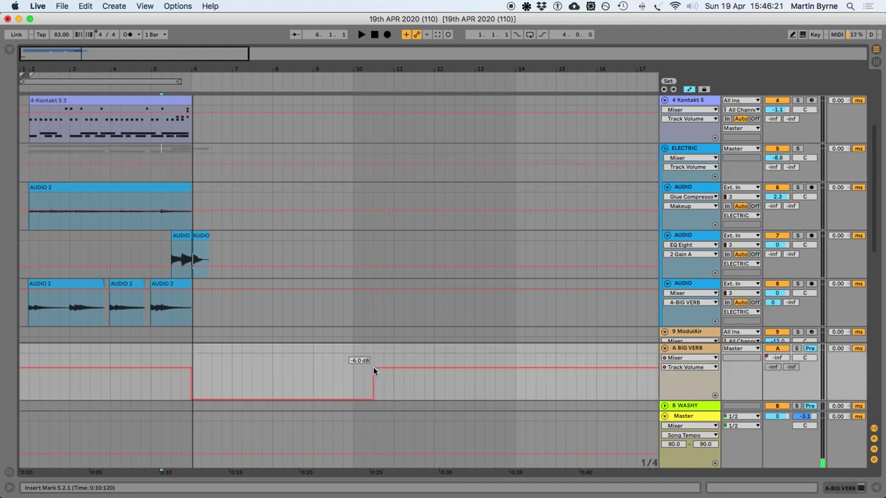
pyautogui.click(373, 367)
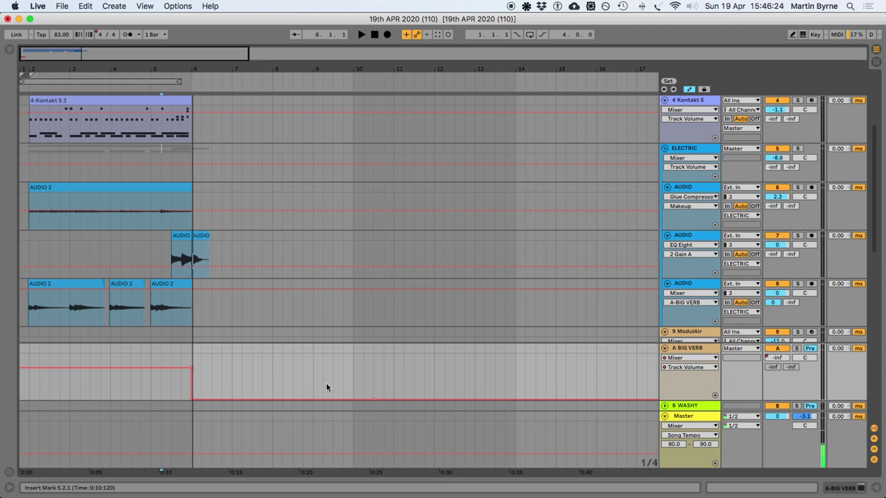
# Save the set, then hide the automation lanes and fold the A BIG VERB return track
pyautogui.press('super+s')
pyautogui.press('a')
pyautogui.click(665, 348)
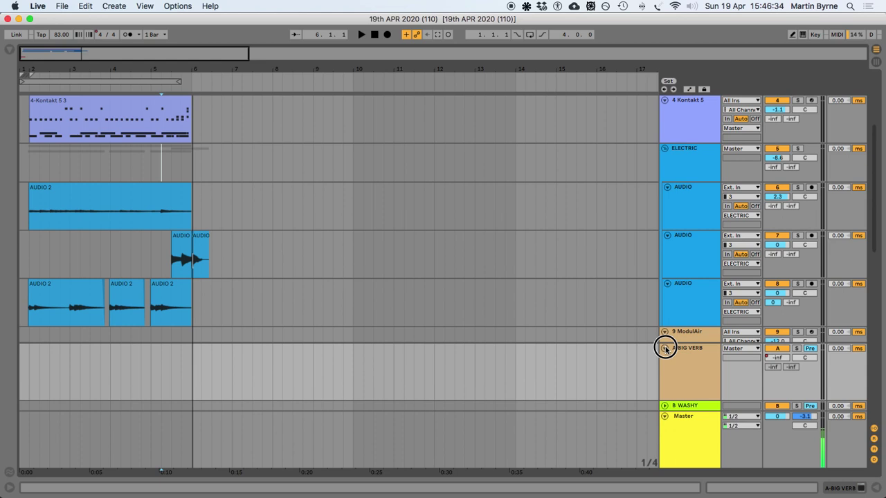
# Select the AUDIO track above 4 Kontakt 5, and search the browser's SOUND EFFECTS folder for "crunch"
pyautogui.scroll(5, 692, 298)
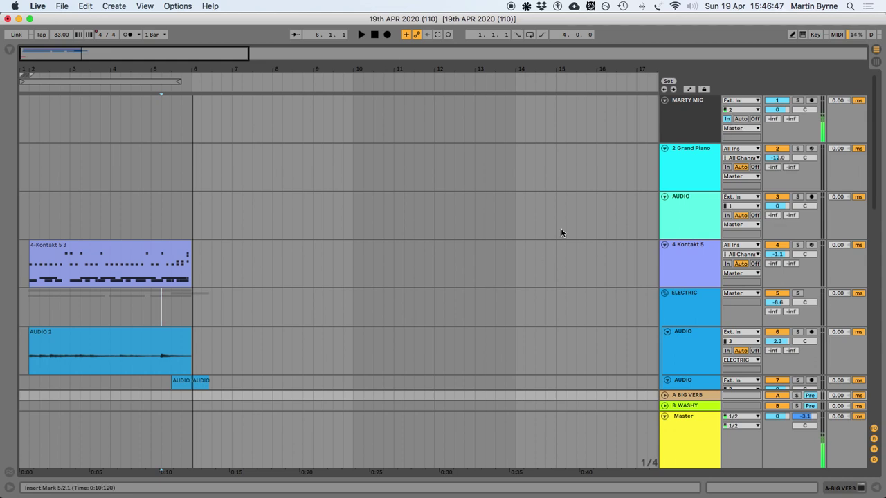
pyautogui.click(685, 204)
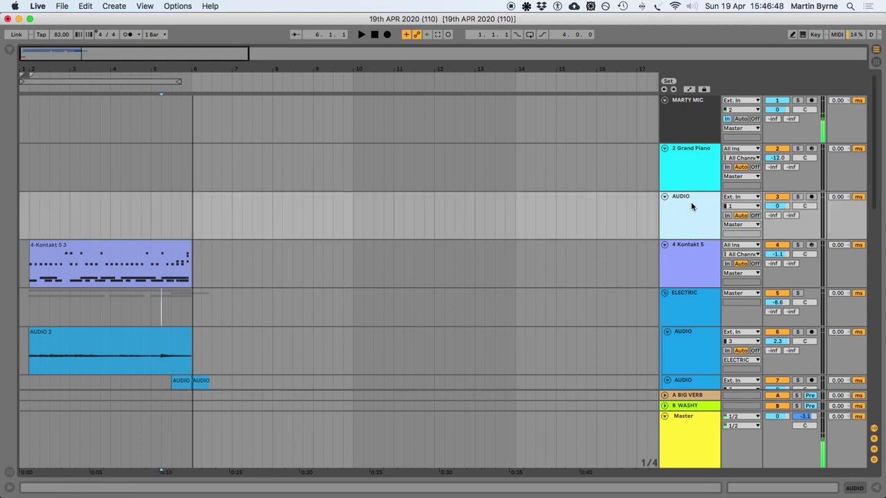
pyautogui.click(10, 51)
pyautogui.click(33, 294)
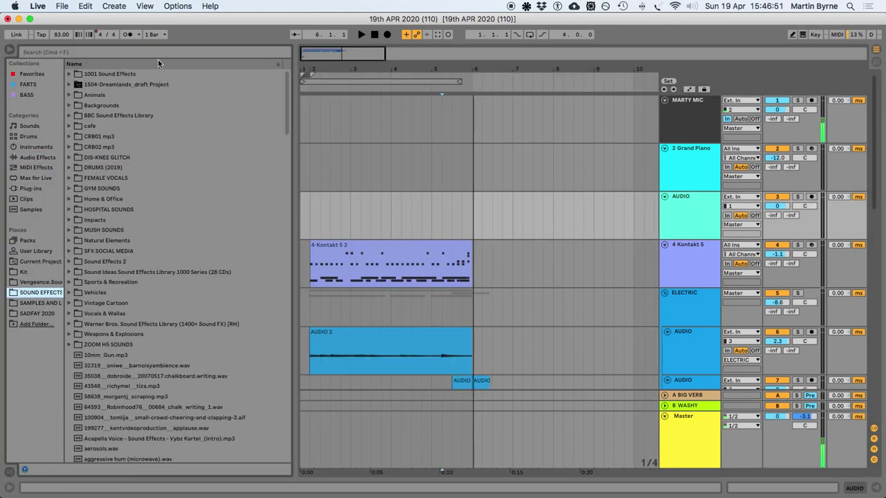
pyautogui.click(87, 49)
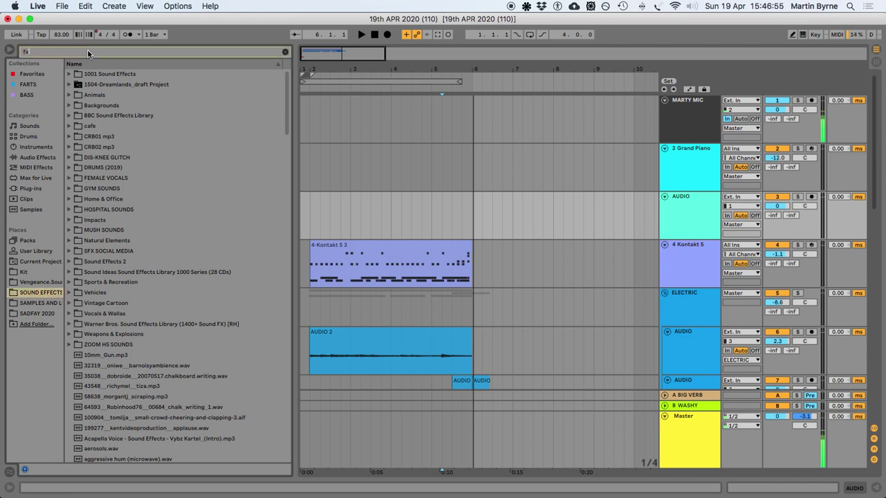
pyautogui.write('crunch')
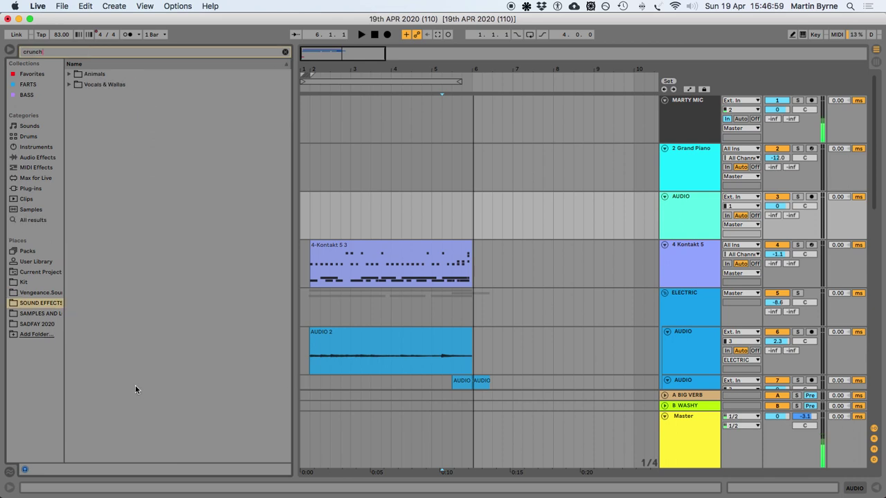
# Audition Bite Chew Crunch Gulp.wav in Vocals & Wallas and Dog Eating Crunching.wav in Animals
pyautogui.click(96, 86)
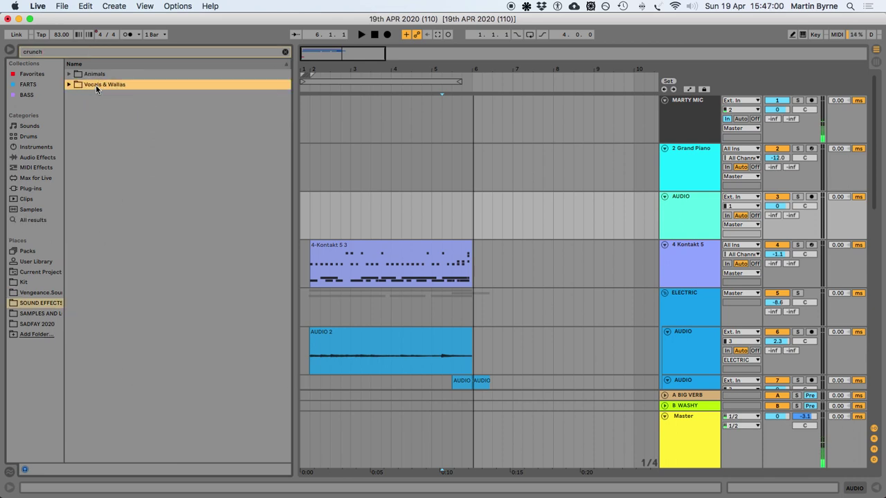
pyautogui.click(111, 96)
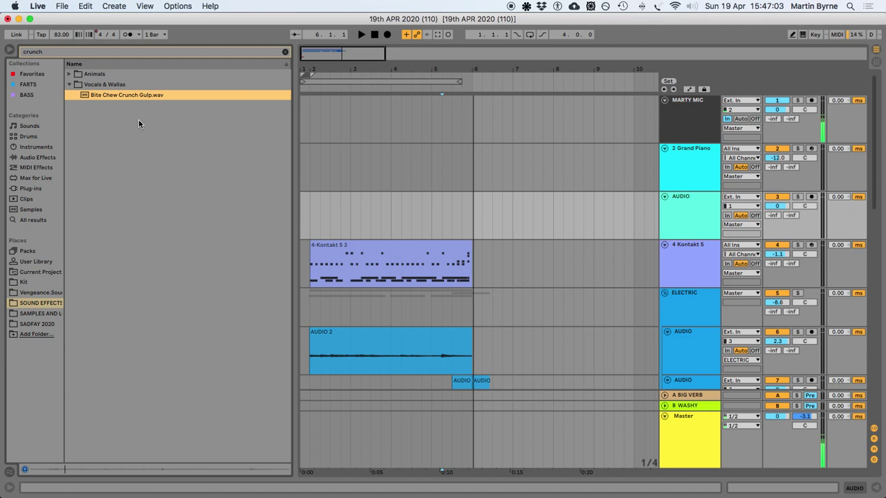
pyautogui.doubleClick(107, 88)
pyautogui.press('Up')
pyautogui.press('Right')
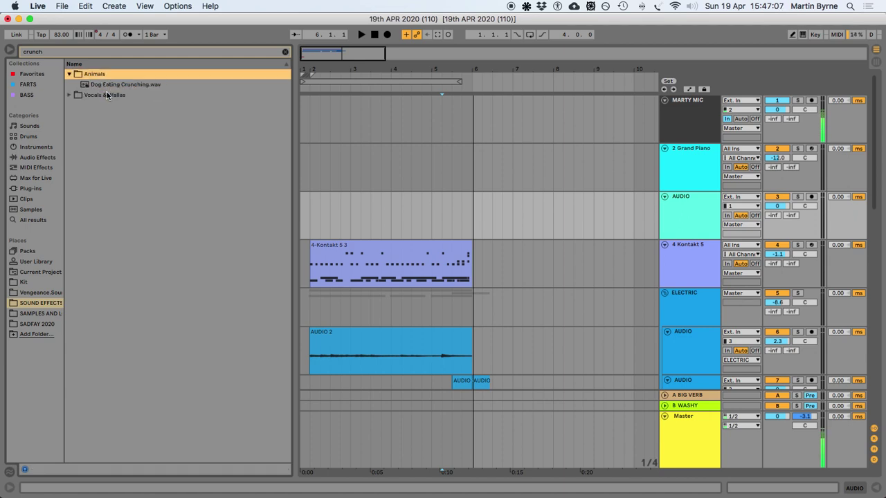
pyautogui.press('Down')
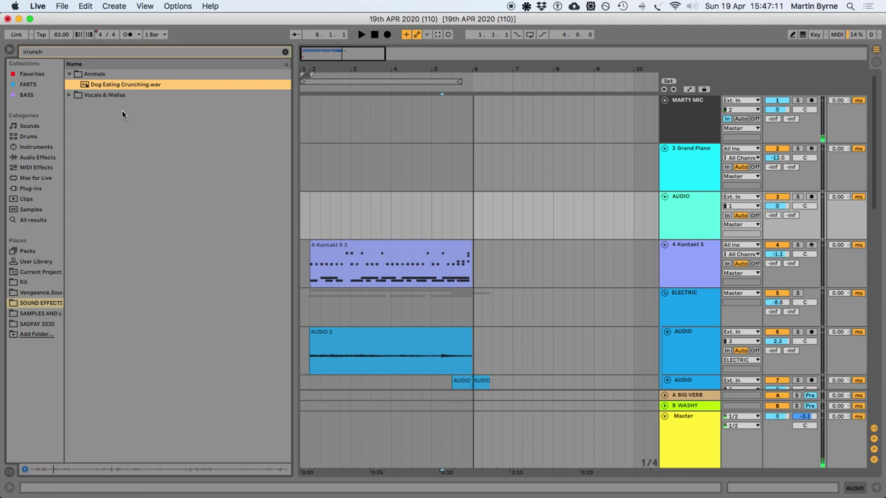
# Place Dog Eating Crunching.wav on track 3 at 5.3.1, and solo the MARTY MIC track alongside it
pyautogui.moveTo(94, 85); pyautogui.dragTo(454, 209)
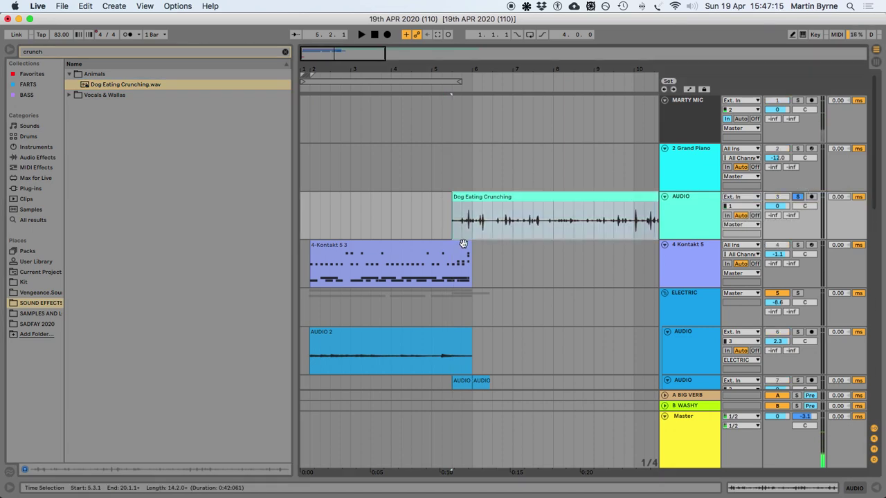
pyautogui.press('space')
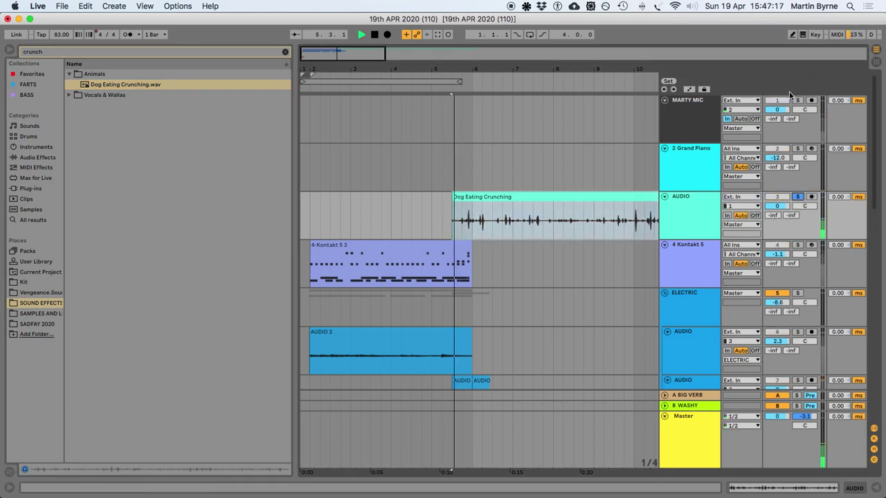
pyautogui.click(796, 101)
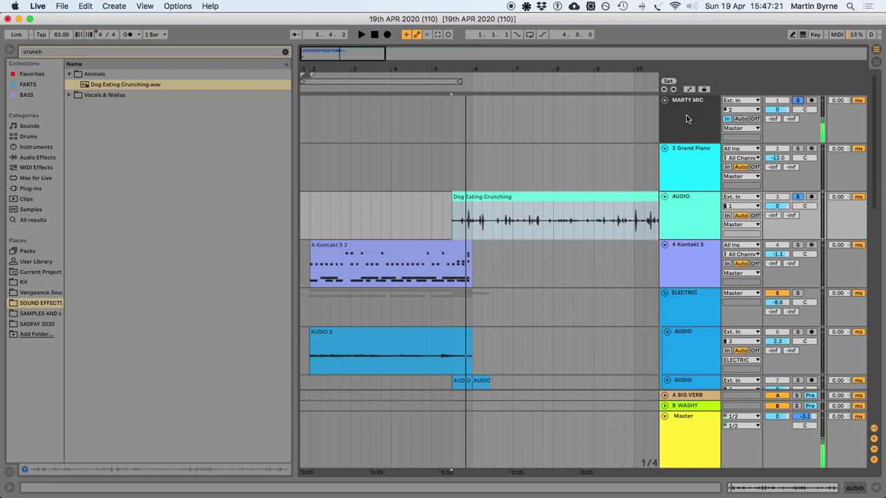
pyautogui.rightClick(798, 102)
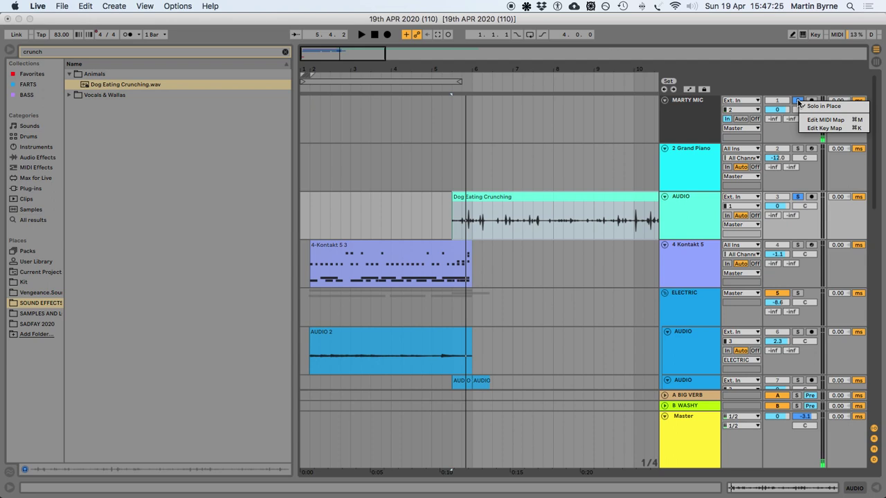
pyautogui.click(678, 123)
# Listen through the Dog Eating Crunching clip from 5.3.1 and again from 7.3.1 to find a usable crunch
pyautogui.click(452, 217)
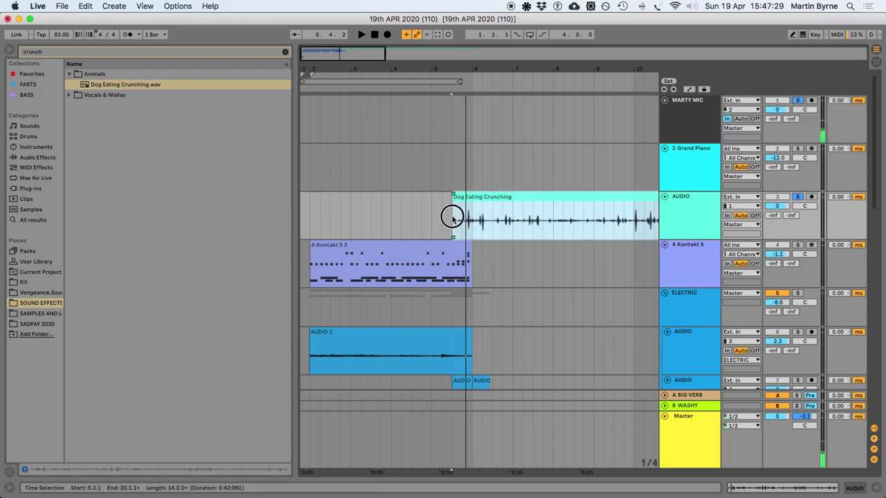
pyautogui.press('+')
pyautogui.press('space')
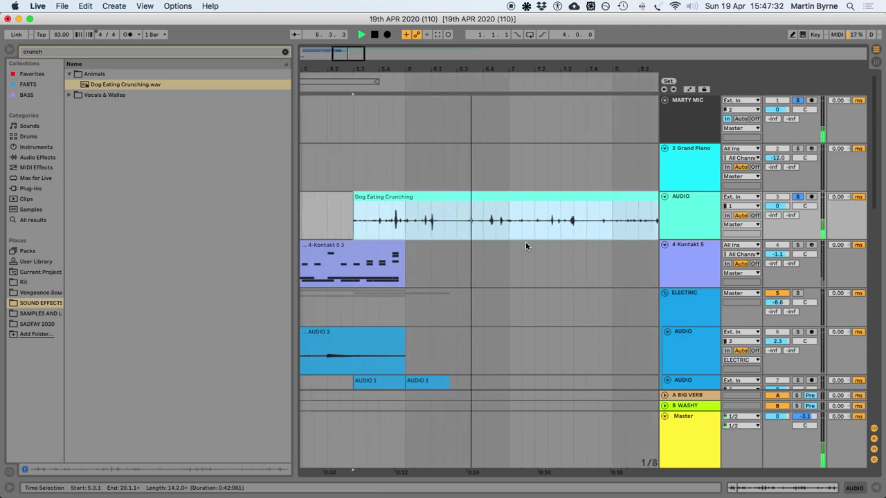
pyautogui.press('space')
pyautogui.click(486, 236)
pyautogui.press('space')
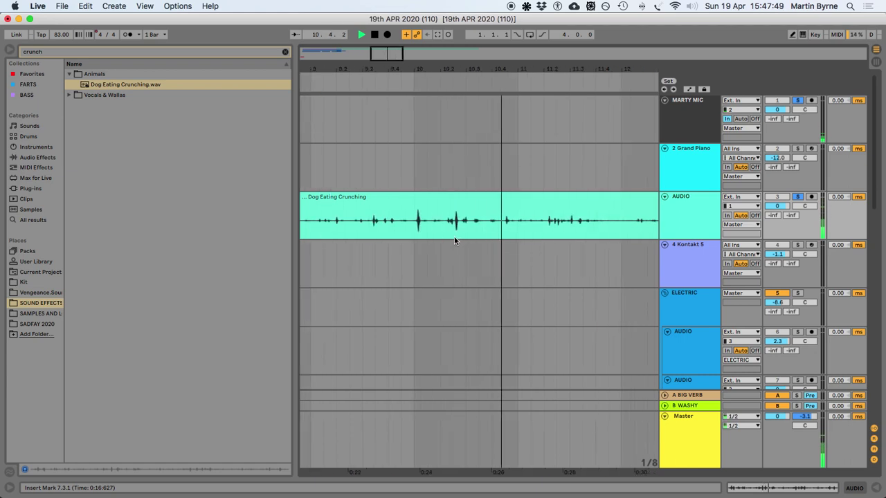
pyautogui.scroll(-2, 466, 239)
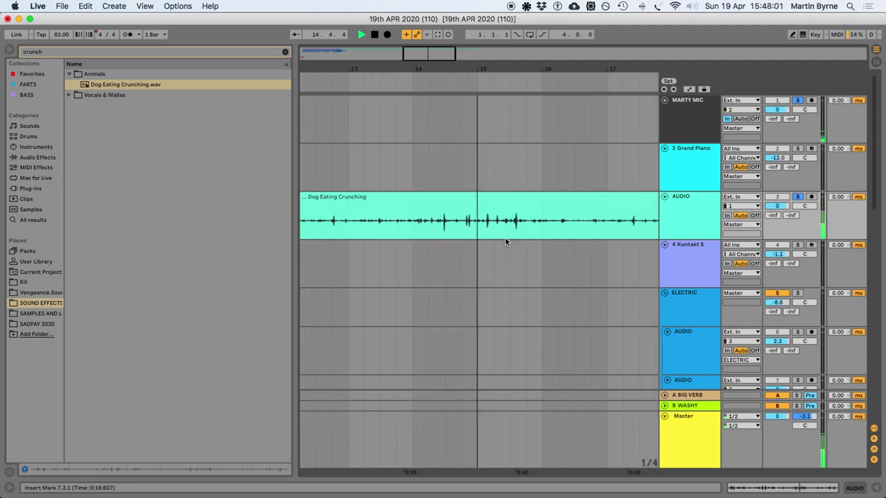
pyautogui.press('space')
# Copy the whole Dog Eating Crunching clip to 31.3.1 on the same track
pyautogui.press('-')
pyautogui.press('-')
pyautogui.press('-')
pyautogui.click(368, 198)
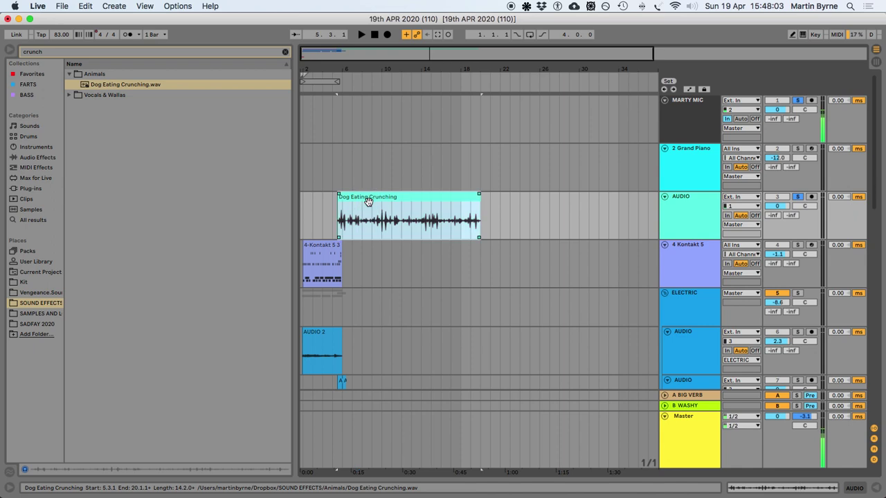
pyautogui.moveTo(367, 198); pyautogui.dragTo(620, 206)
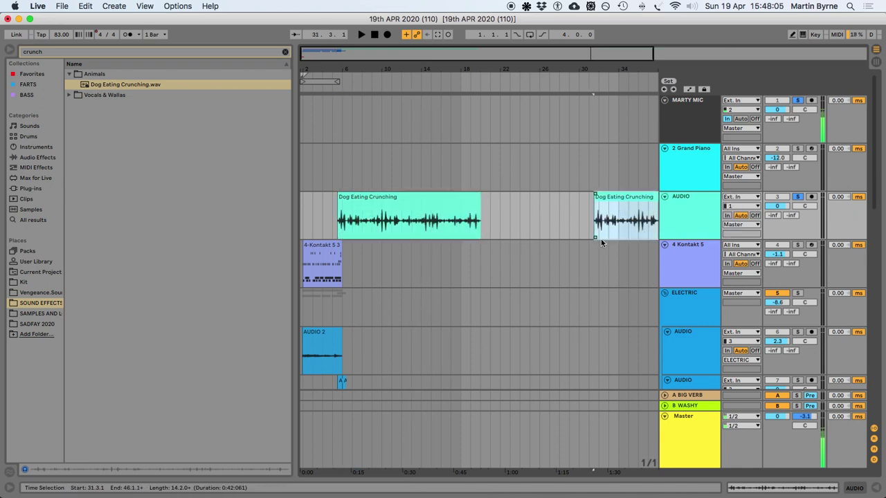
pyautogui.hscroll(5, 606, 220)
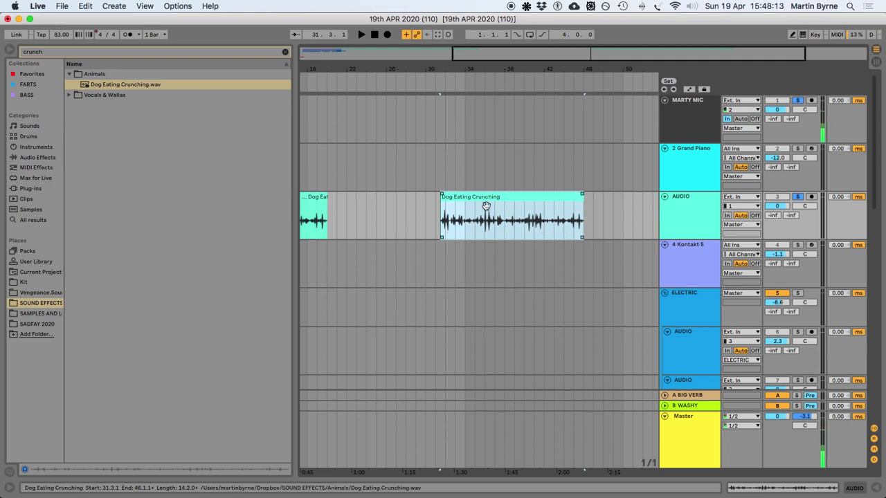
pyautogui.hscroll(-5, 501, 220)
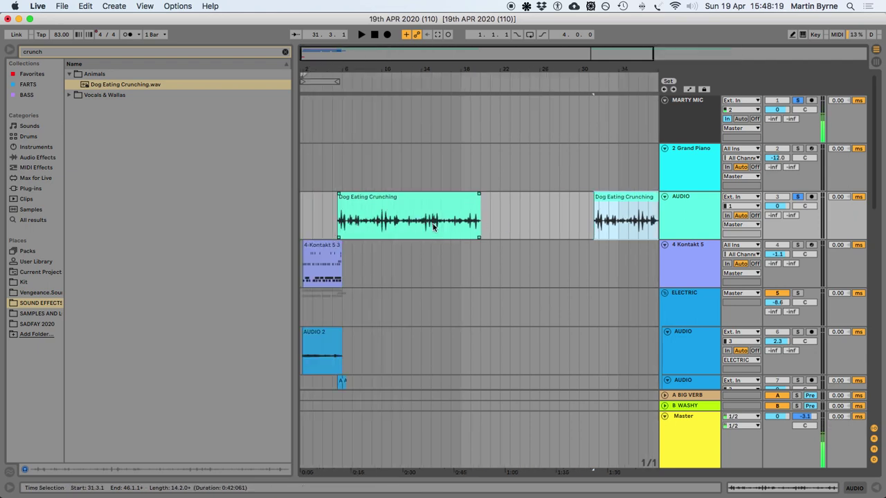
# Select the first Dog Eating Crunching clip, clear the browser search and hide the browser
pyautogui.click(380, 199)
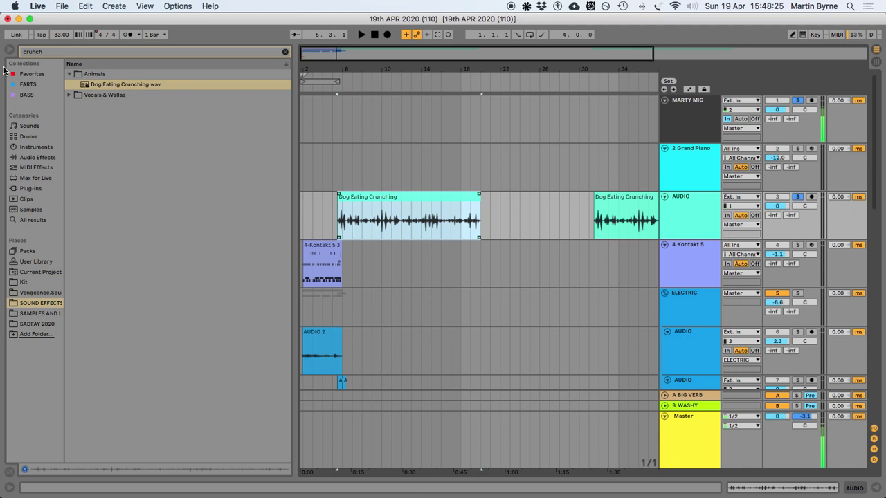
pyautogui.click(285, 51)
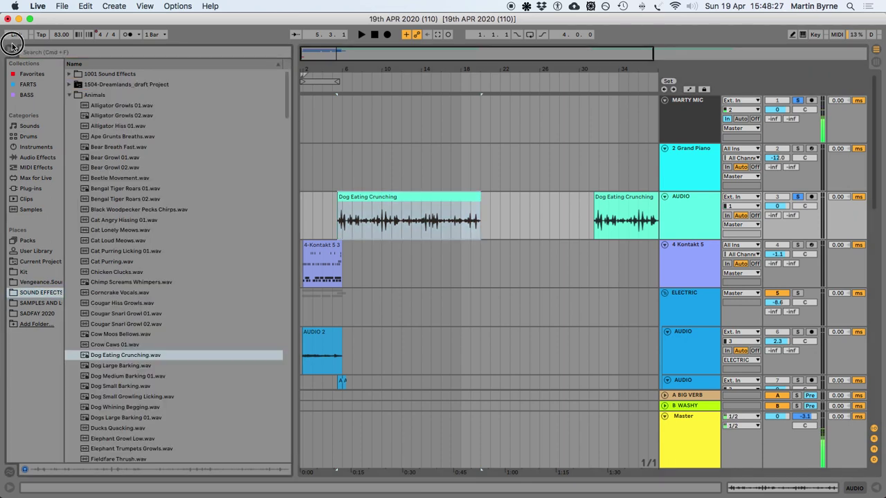
pyautogui.click(12, 47)
# Play the first Dog Eating Crunching clip from 5.3.1, and split it at 6.1.4 and 6.2.2 around a single crunch
pyautogui.scroll(5, 92, 206)
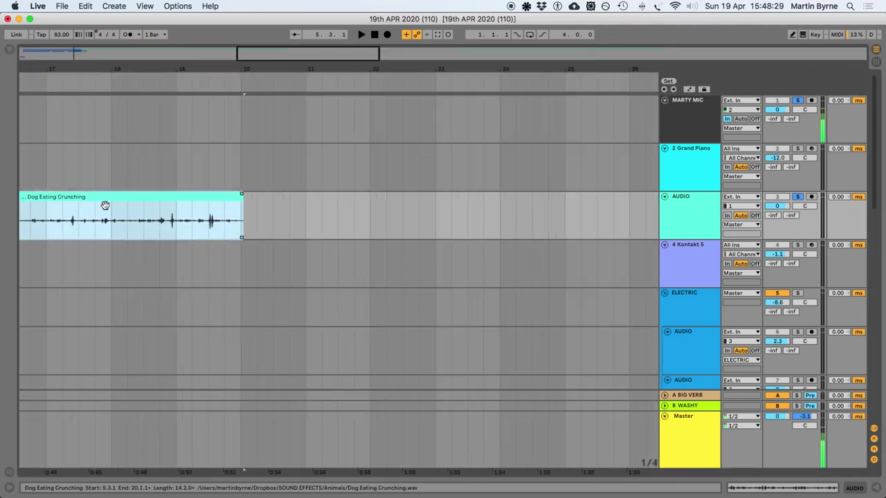
pyautogui.hscroll(-10, 92, 207)
pyautogui.press('space')
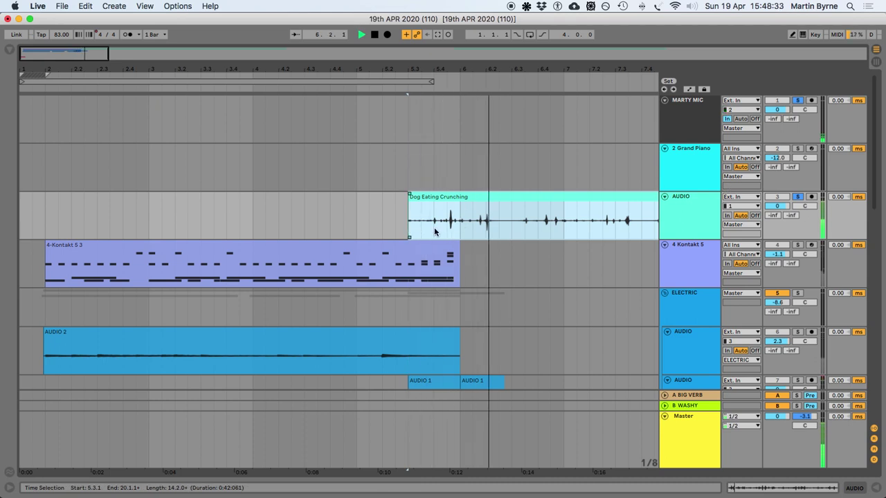
pyautogui.click(475, 221)
pyautogui.press('space')
pyautogui.scroll(5, 498, 234)
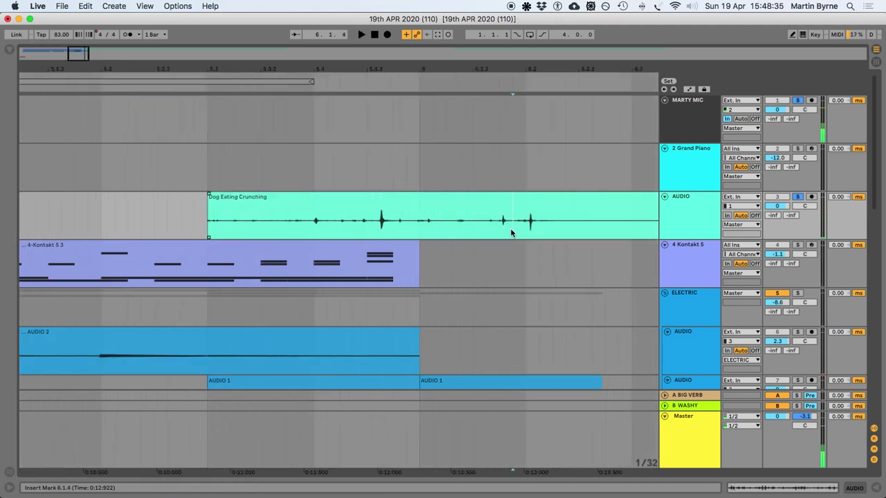
pyautogui.press('super+e')
pyautogui.press('space')
pyautogui.click(574, 224)
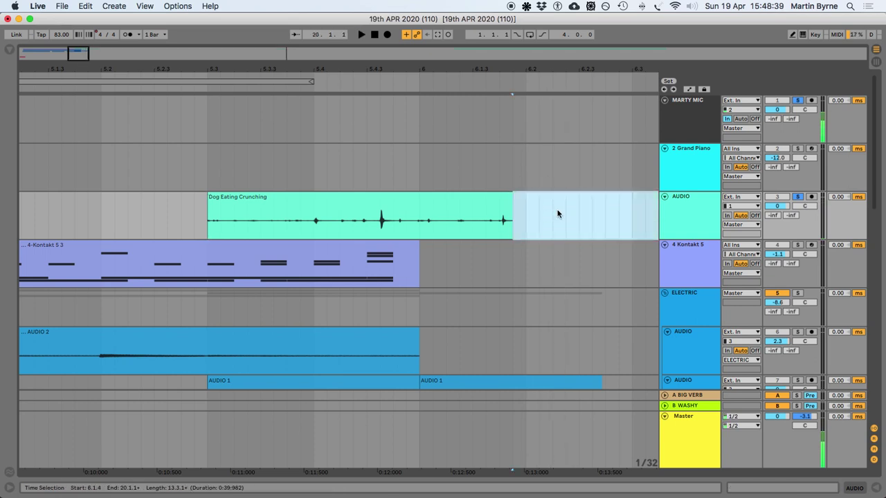
pyautogui.click(552, 222)
pyautogui.press('super+e')
# Delete the pieces before and after the isolated crunch, and move the crunch to start at 5.4.4
pyautogui.click(584, 194)
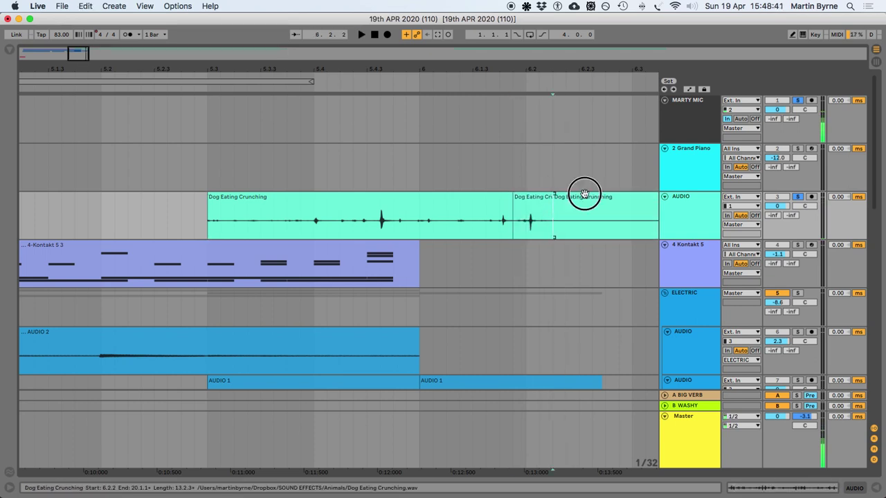
pyautogui.press('Delete')
pyautogui.click(464, 200)
pyautogui.press('Delete')
pyautogui.click(535, 199)
pyautogui.moveTo(536, 199); pyautogui.dragTo(427, 193)
# Transpose the isolated crunch clip to -12 st and play it
pyautogui.doubleClick(411, 201)
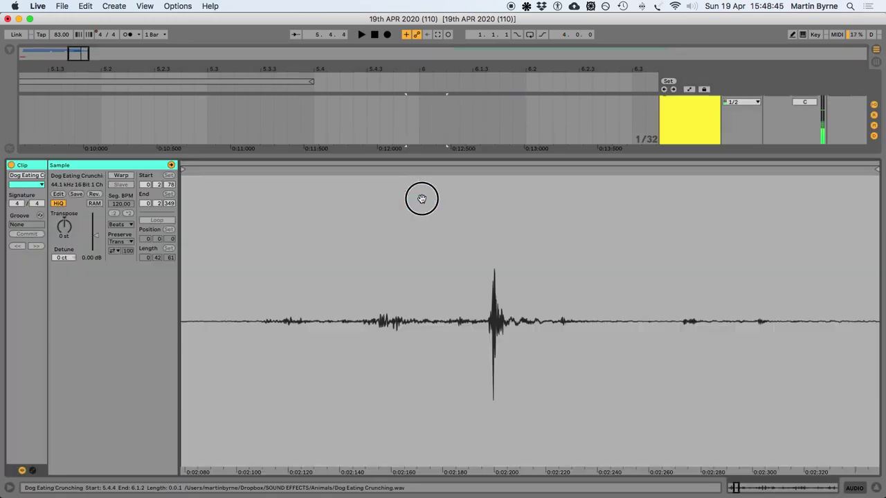
pyautogui.moveTo(61, 242); pyautogui.dragTo(61, 260)
pyautogui.press('space')
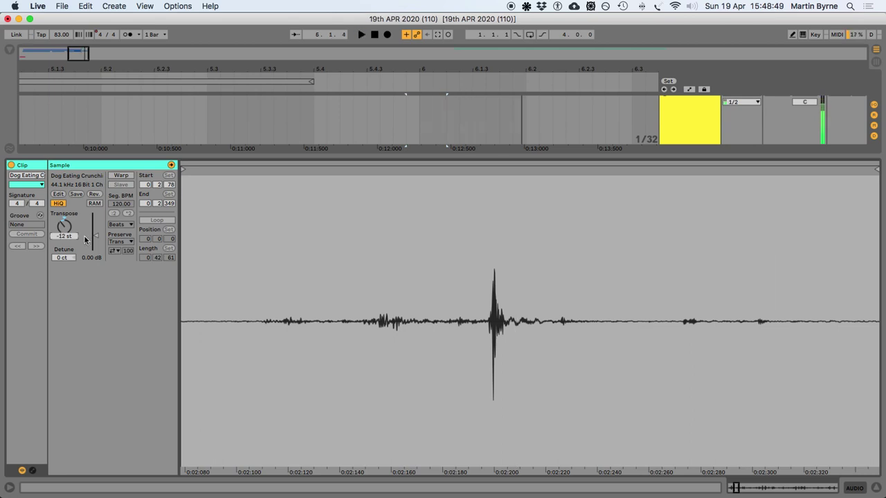
# Raise the isolated crunch clip's gain to 8.13 dB and close the clip view
pyautogui.moveTo(96, 238); pyautogui.dragTo(96, 227)
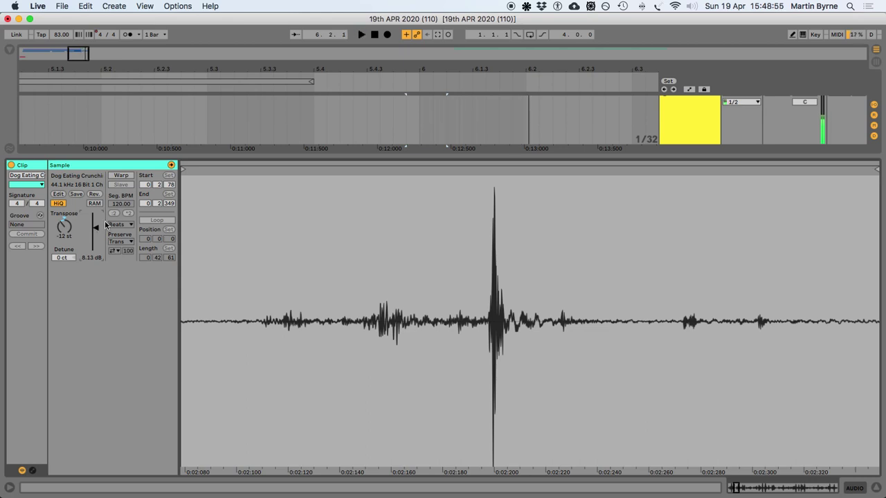
pyautogui.click(874, 488)
pyautogui.scroll(4, 443, 256)
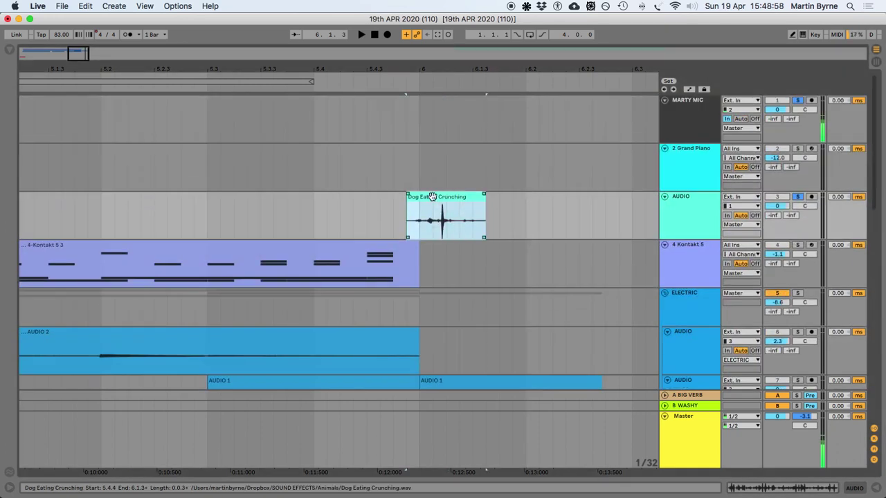
# Add the Pedal effect to the AUDIO track holding the crunch and set its gain to 37% during playback
pyautogui.click(9, 50)
pyautogui.click(32, 158)
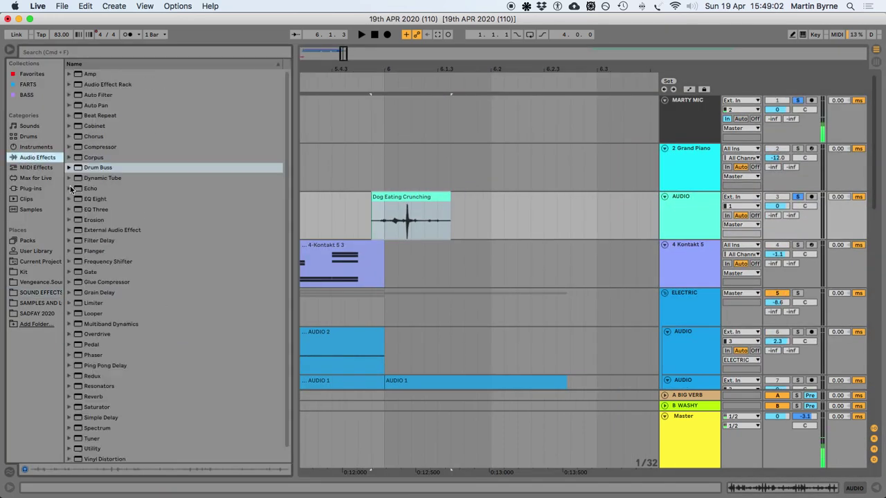
pyautogui.moveTo(78, 332); pyautogui.dragTo(415, 214)
pyautogui.press('space')
pyautogui.moveTo(38, 396); pyautogui.dragTo(36, 402)
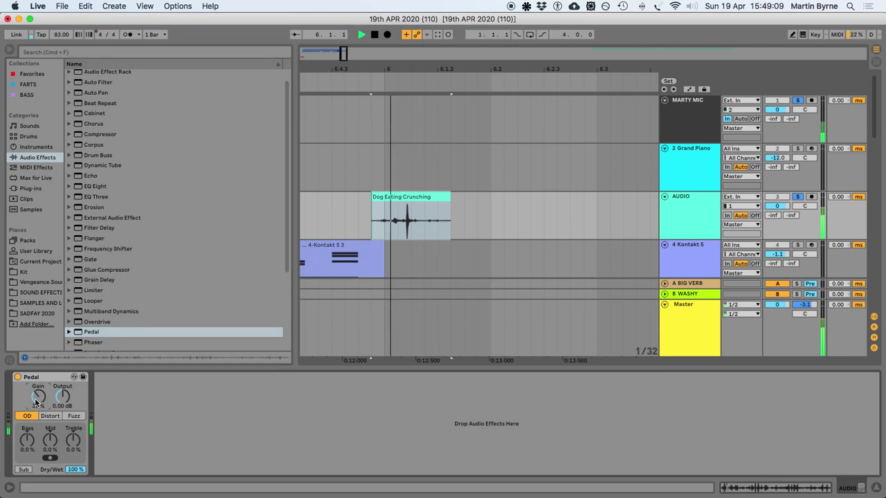
pyautogui.press('space')
# Raise the transposition of the crunch clip, play it, and close the clip view
pyautogui.click(419, 197)
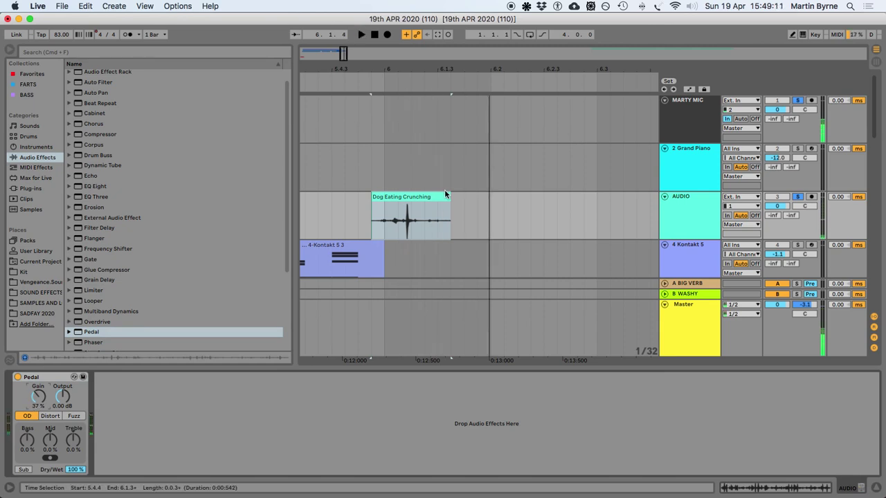
pyautogui.doubleClick(389, 203)
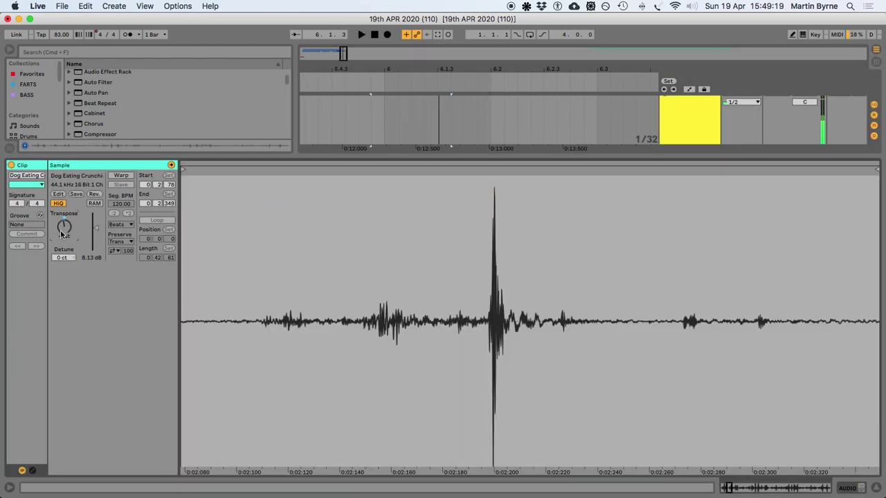
pyautogui.press('space')
pyautogui.click(876, 488)
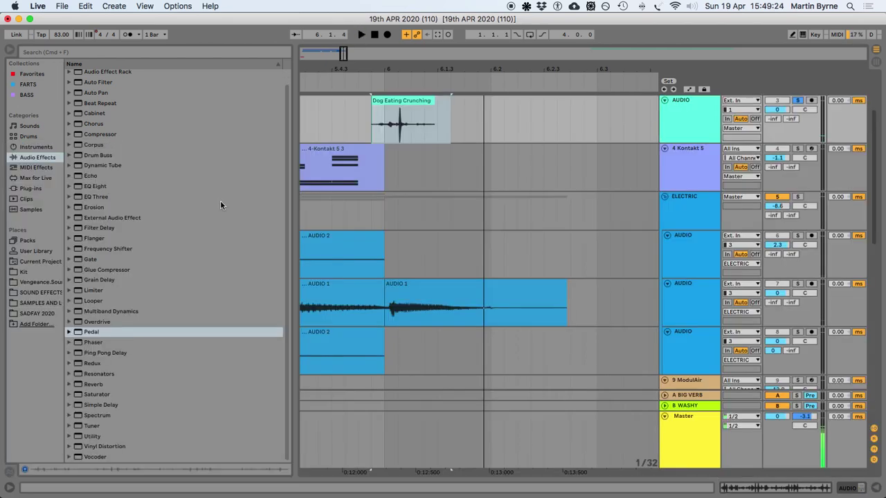
# Create a MIDI track with a Sampler below the AUDIO track and load the Dog Eating Crunching clip into it
pyautogui.scroll(1, 220, 205)
pyautogui.click(683, 101)
pyautogui.press('super+t')
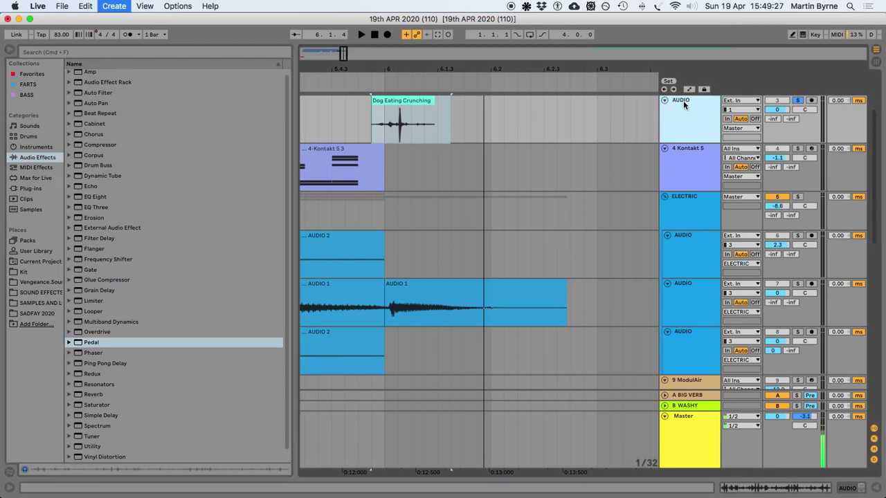
pyautogui.click(20, 149)
pyautogui.moveTo(103, 161); pyautogui.dragTo(505, 166)
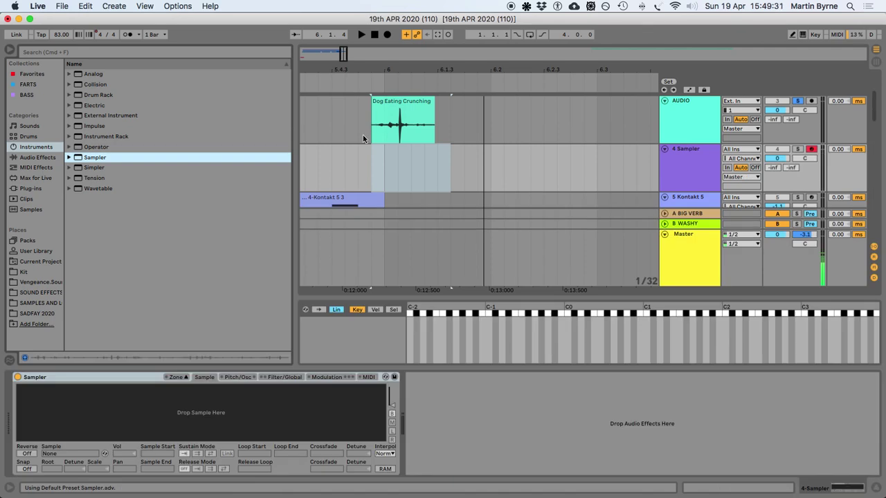
pyautogui.moveTo(391, 103); pyautogui.dragTo(346, 337)
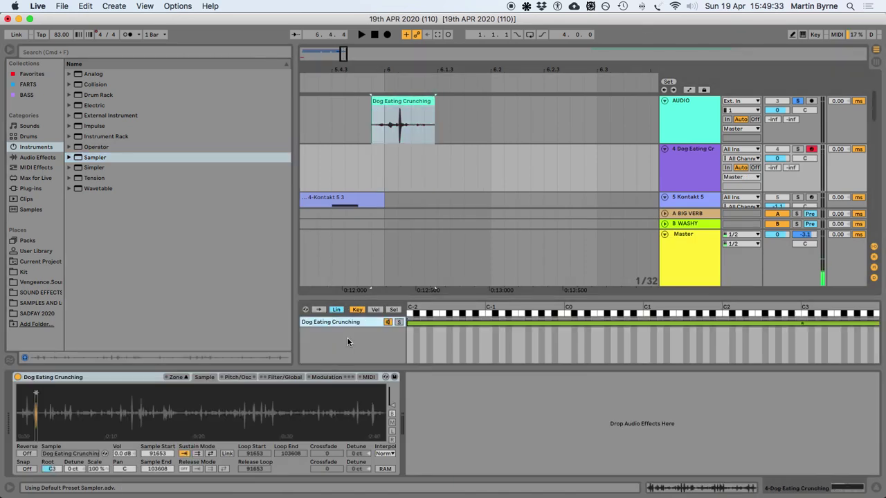
# Set the Sampler's volume to 0.00 dB and unsolo the AUDIO track
pyautogui.click(277, 378)
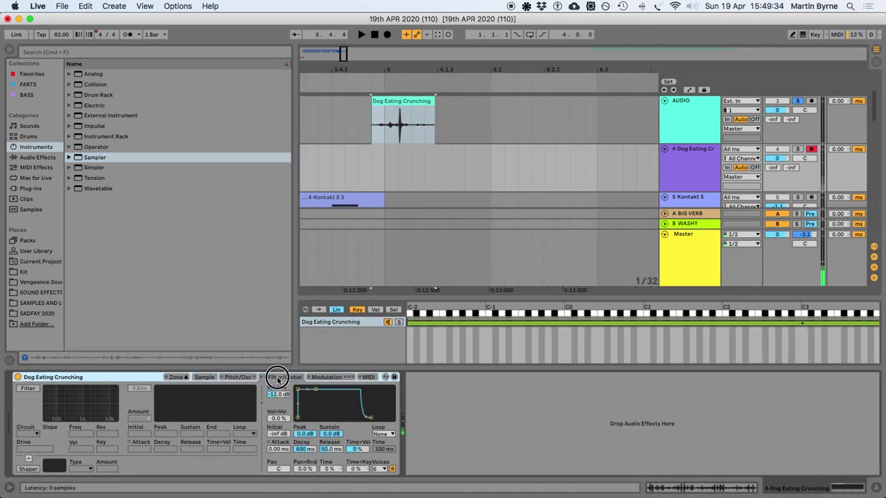
pyautogui.moveTo(277, 394); pyautogui.dragTo(278, 387)
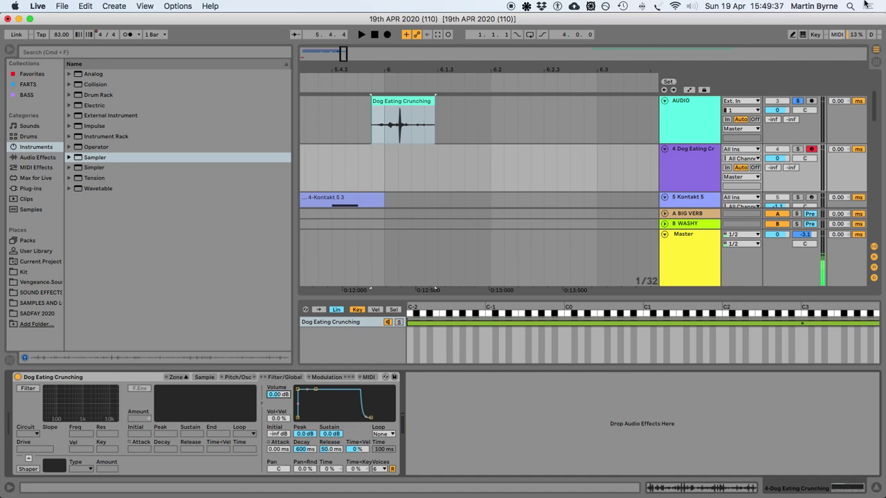
pyautogui.click(797, 101)
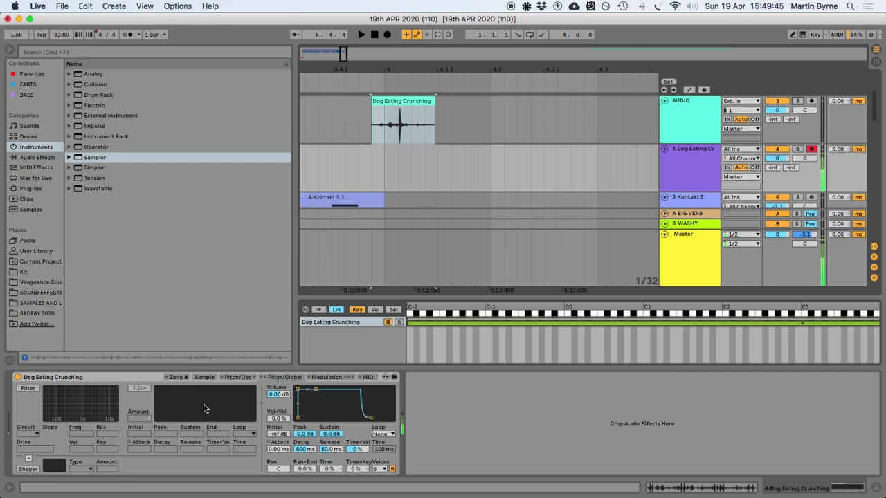
# Zoom in on the crunch in the Sampler's waveform and set its Sustain Mode to back-and-forth looping
pyautogui.click(229, 377)
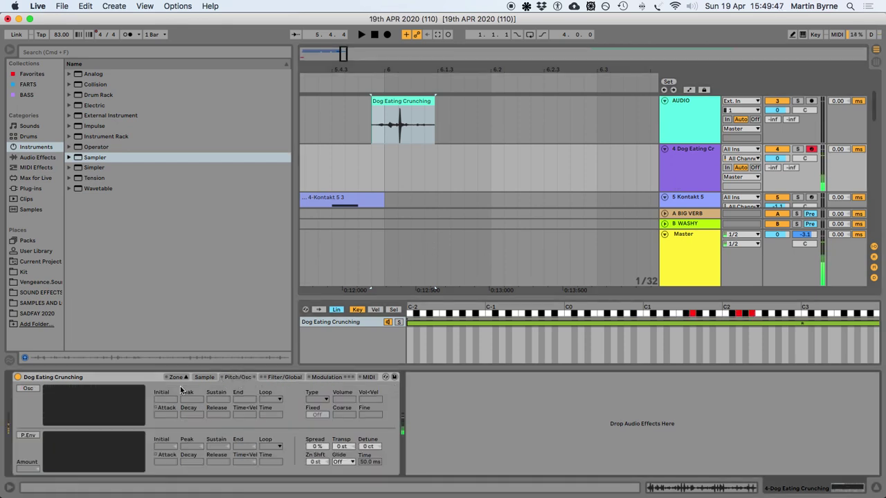
pyautogui.click(204, 378)
pyautogui.moveTo(55, 414); pyautogui.dragTo(362, 398)
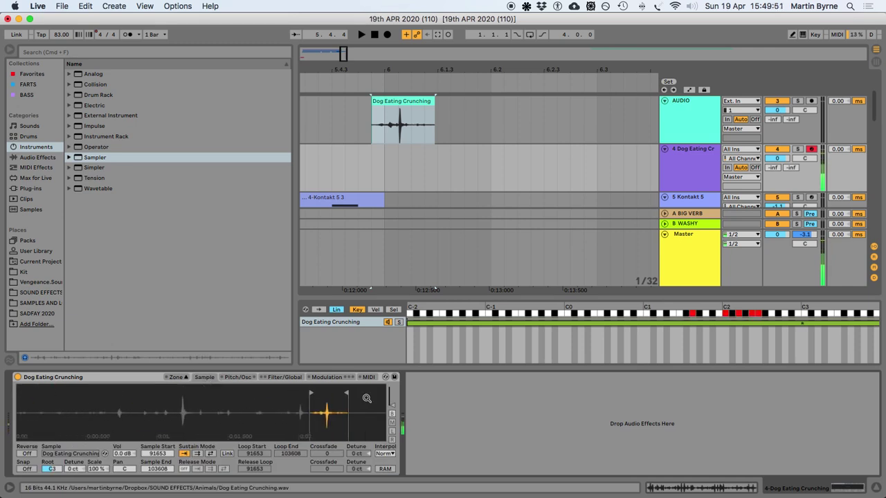
pyautogui.click(199, 454)
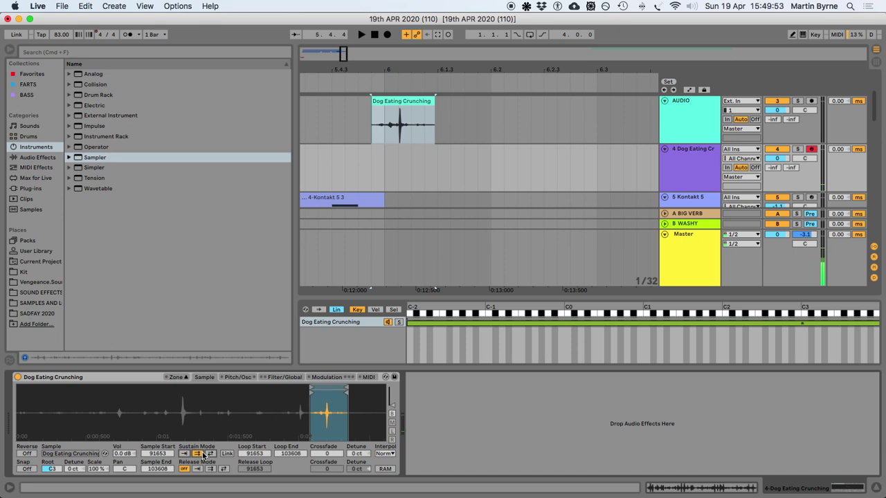
pyautogui.click(211, 454)
# Set the Sampler's random panning to 100% and its sustain loop from 92178 to 103608
pyautogui.click(279, 378)
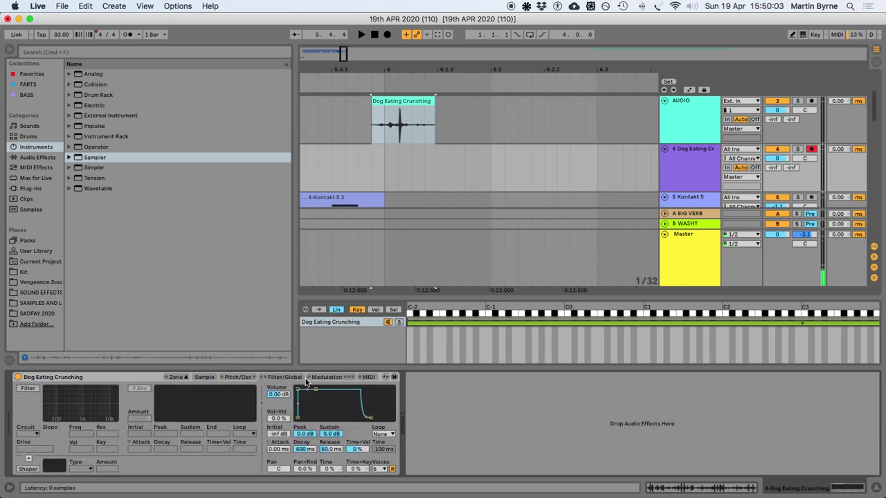
pyautogui.moveTo(303, 469); pyautogui.dragTo(299, 474)
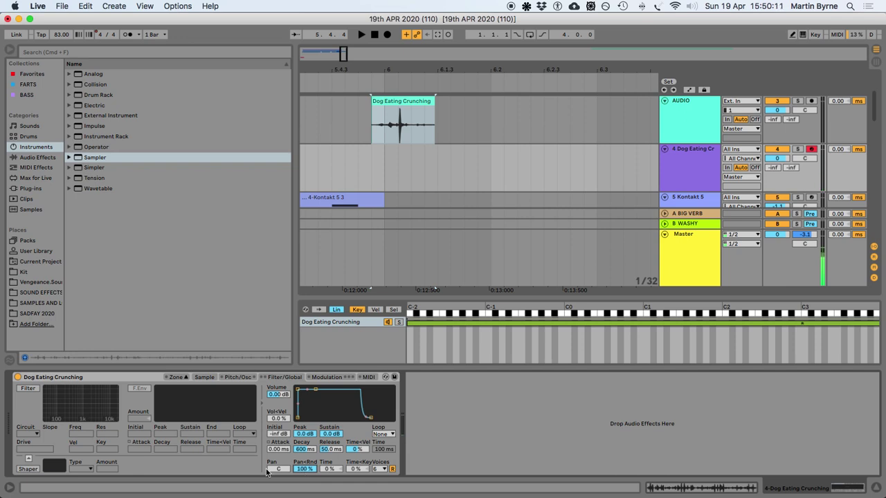
pyautogui.click(204, 378)
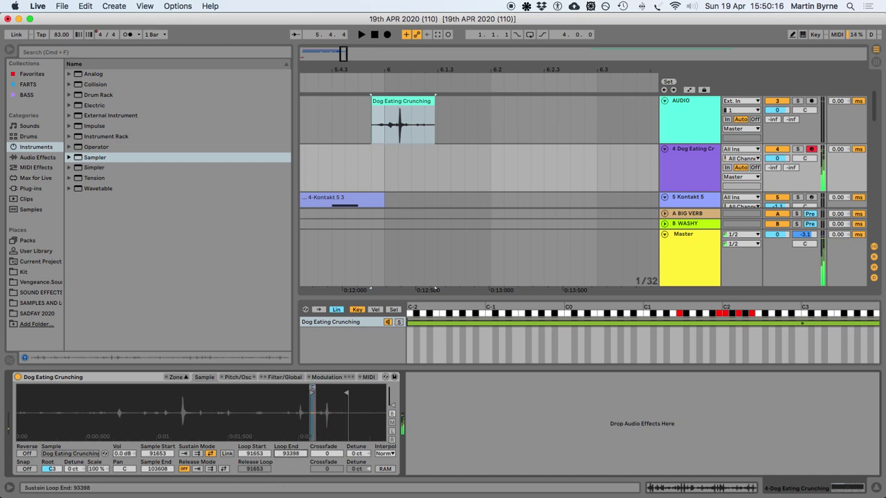
pyautogui.moveTo(311, 388)
pyautogui.mouseDown()
pyautogui.moveTo(348, 388)
pyautogui.moveTo(293, 389)
pyautogui.moveTo(312, 389)
pyautogui.mouseUp()
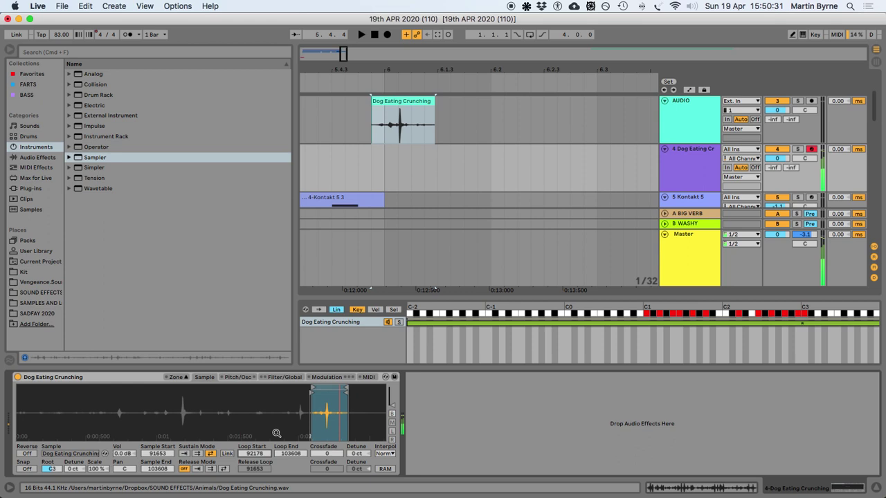
# Set the Sampler's number of voices to 32 and save the set
pyautogui.click(284, 377)
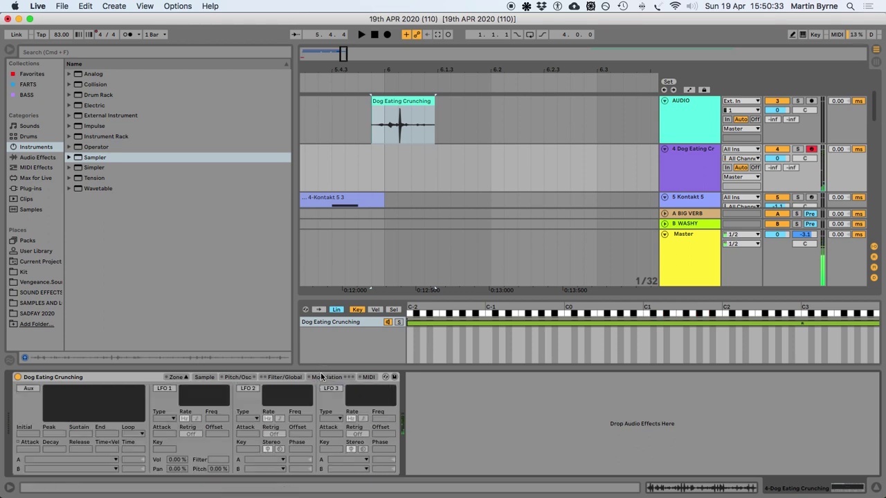
pyautogui.click(378, 469)
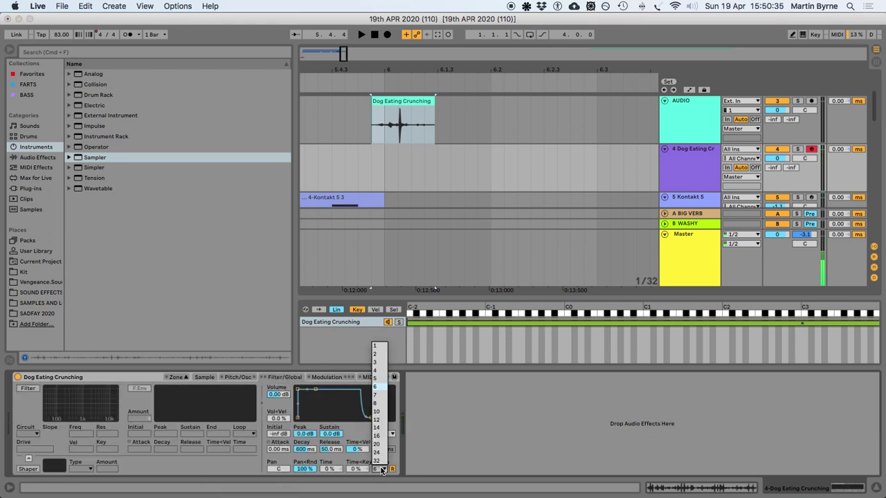
pyautogui.click(377, 460)
pyautogui.press('super+s')
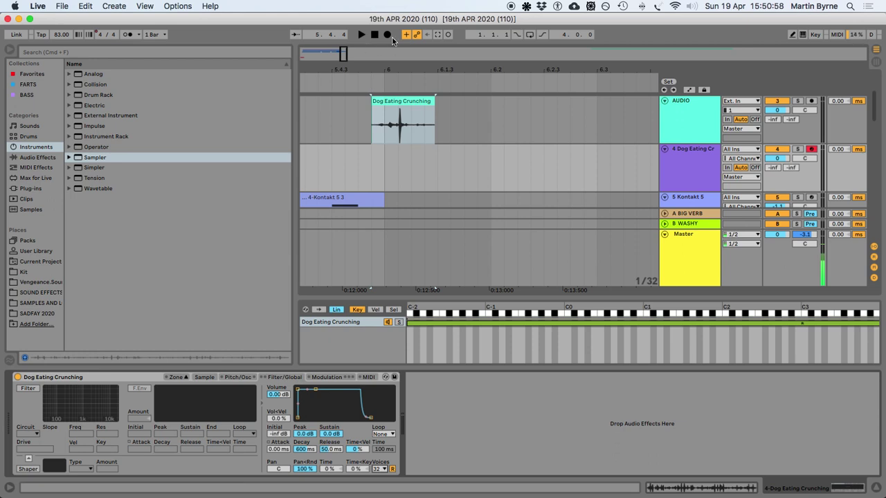
# Record a MIDI part on the Dog Eating Crunching Sampler track from 6.1.1 to about 10.2.2, and save the set
pyautogui.click(379, 185)
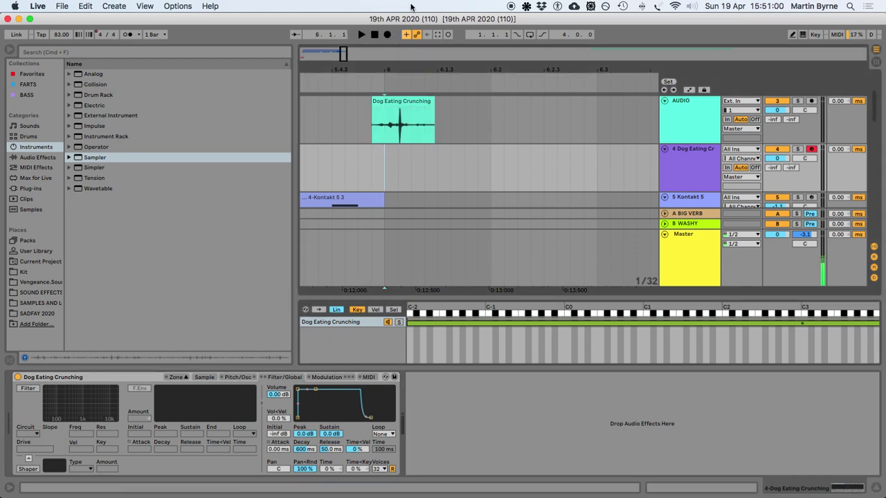
pyautogui.click(387, 35)
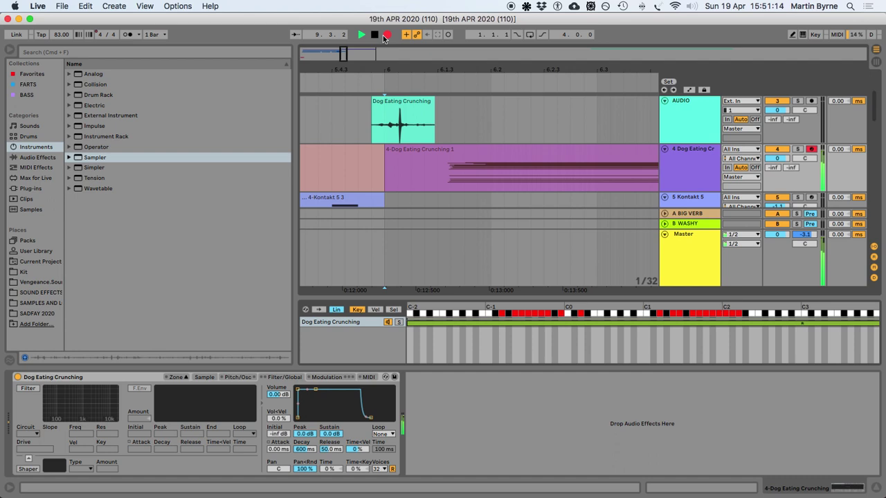
pyautogui.press('space')
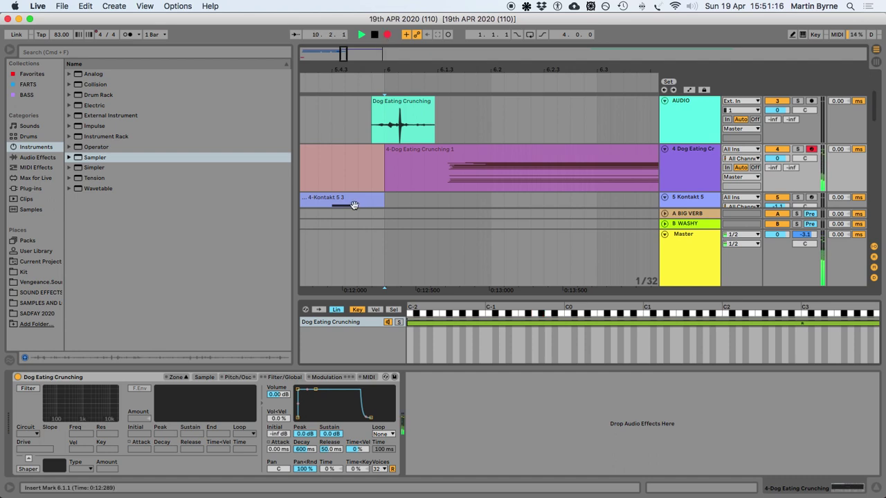
pyautogui.press('+')
pyautogui.press('-')
pyautogui.press('-')
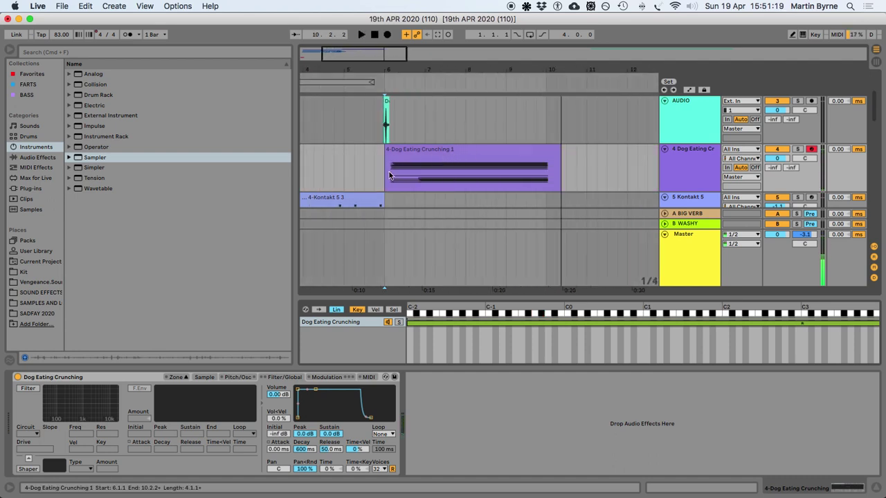
pyautogui.press('super+s')
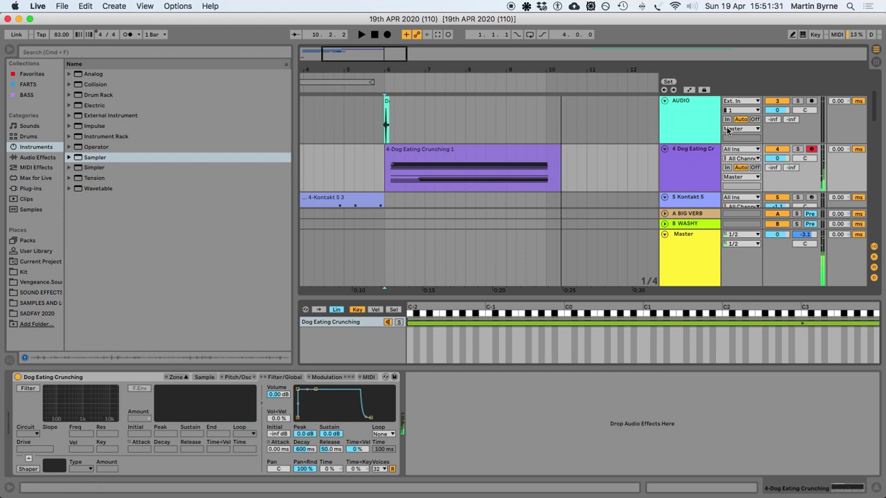
# Add an Auto Filter after the Sampler with a notch at 2.55 kHz, 0.0% resonance and an LFO amount of 11.4
pyautogui.click(699, 152)
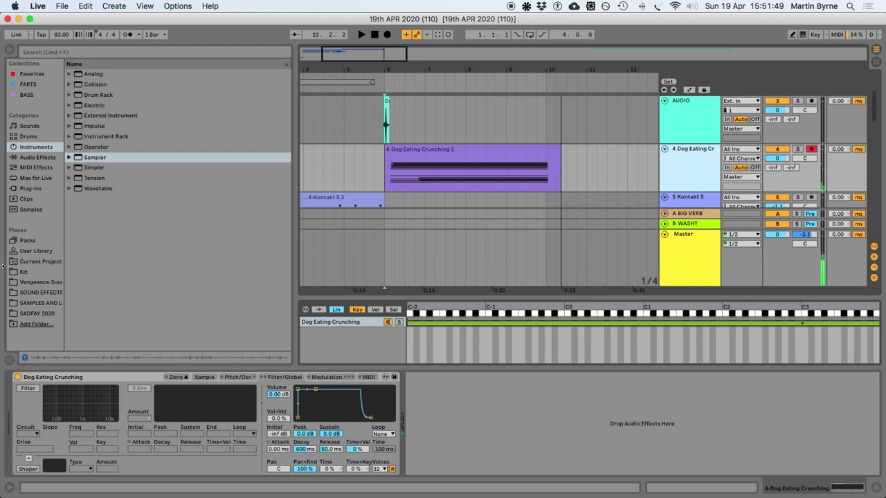
pyautogui.click(21, 158)
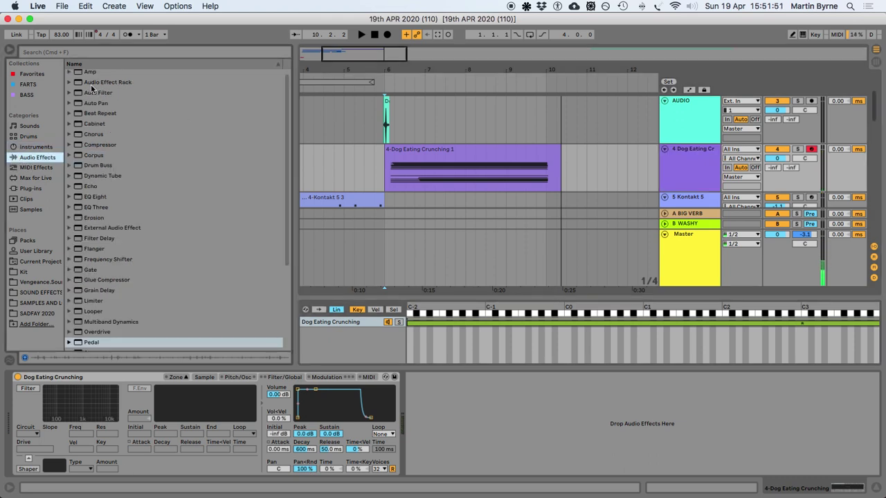
pyautogui.click(84, 93)
pyautogui.moveTo(84, 93); pyautogui.dragTo(475, 428)
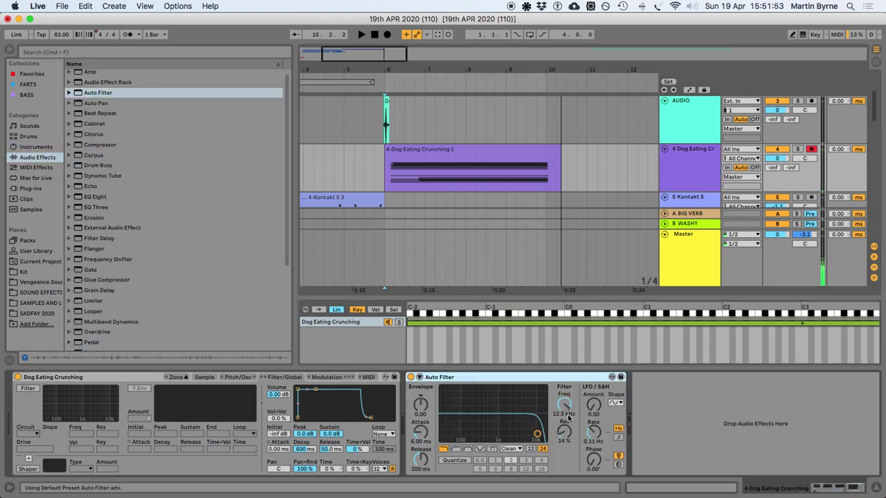
pyautogui.moveTo(593, 407); pyautogui.dragTo(592, 400)
pyautogui.click(479, 448)
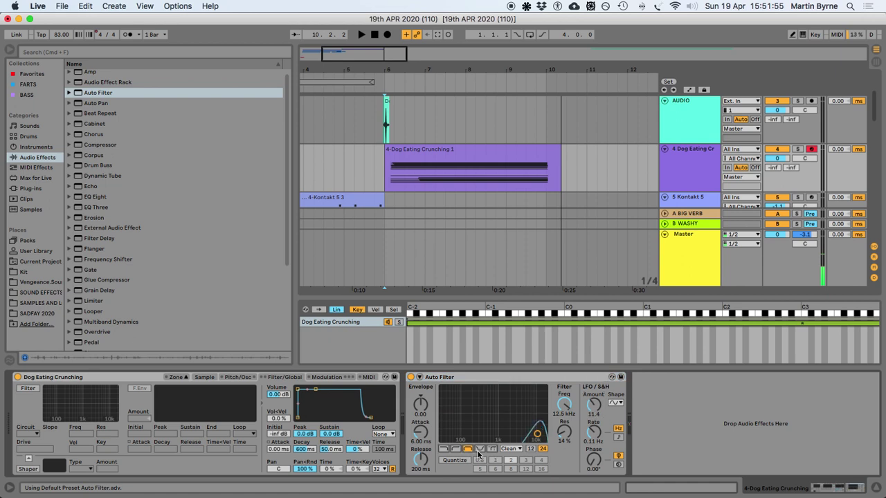
pyautogui.moveTo(565, 405); pyautogui.dragTo(564, 443)
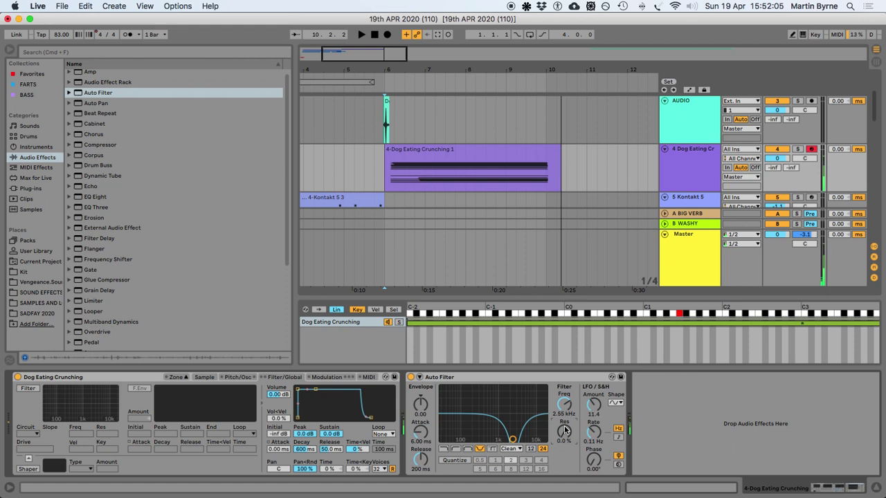
# Duplicate the Dog Eating Crunching Sampler track and select the MIDI clip on the copy
pyautogui.click(675, 152)
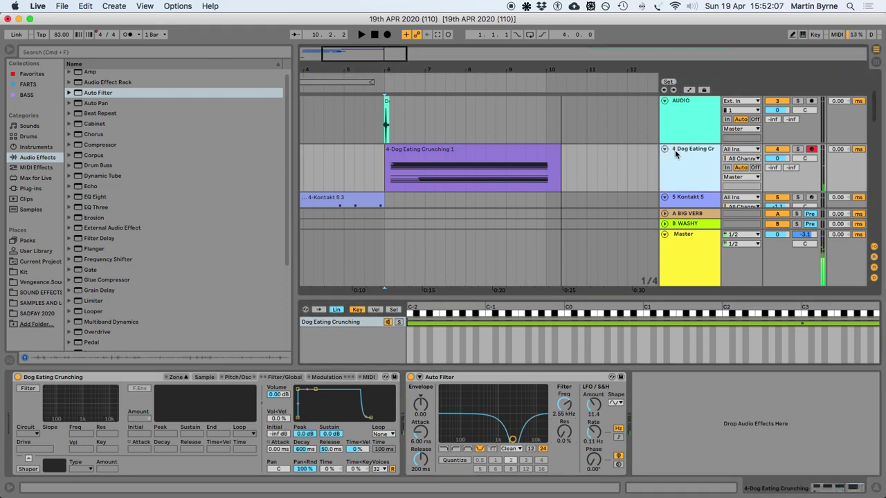
pyautogui.press('super+d')
pyautogui.click(454, 169)
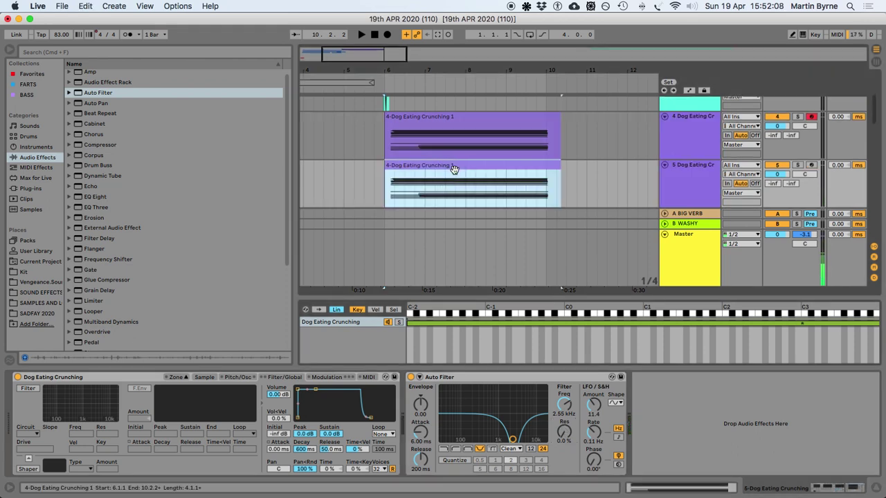
# Delete the MIDI clip on the duplicated Dog Eating Crunching track and arm that track for recording
pyautogui.press('Delete')
pyautogui.click(692, 165)
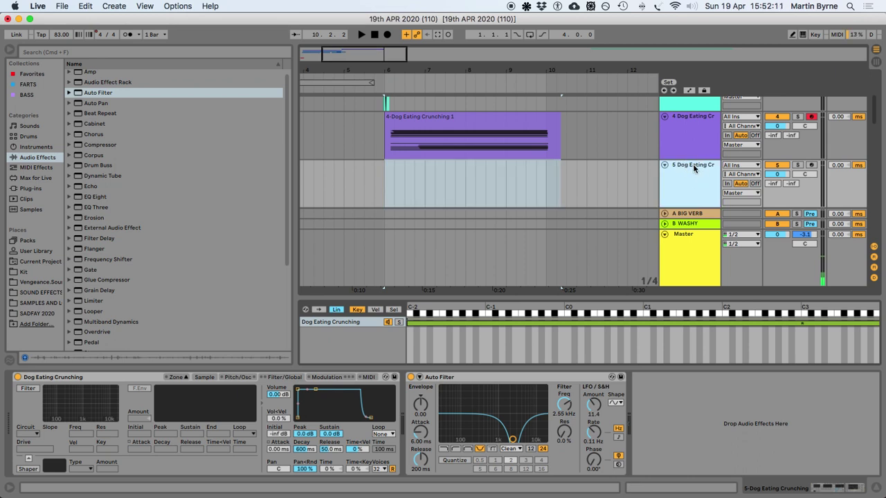
pyautogui.click(811, 165)
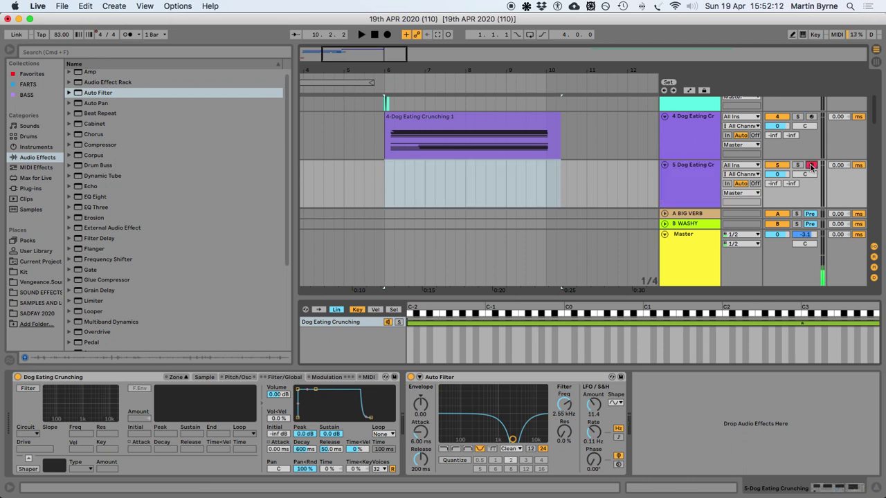
# Undo the accidental track deletion and remove the Auto Filter from the original Dog Eating Crunching track, keeping it on the duplicate
pyautogui.click(706, 123)
pyautogui.click(499, 383)
pyautogui.press('super+z')
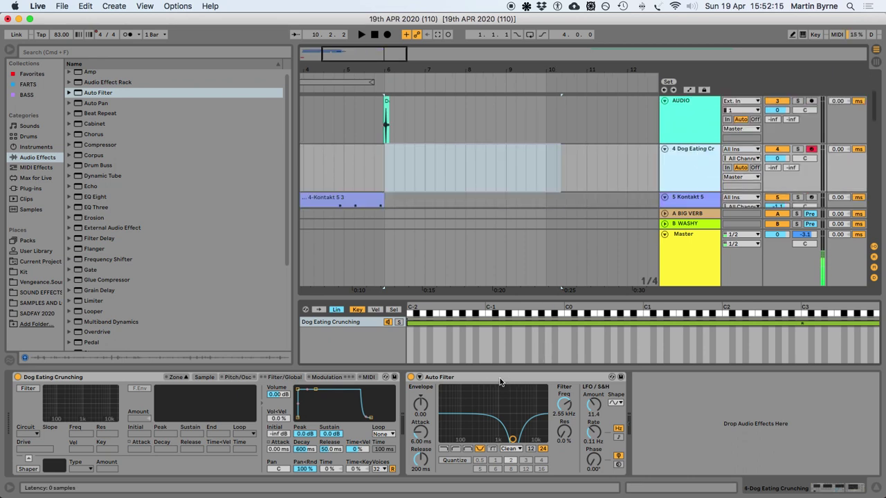
pyautogui.press('super+z')
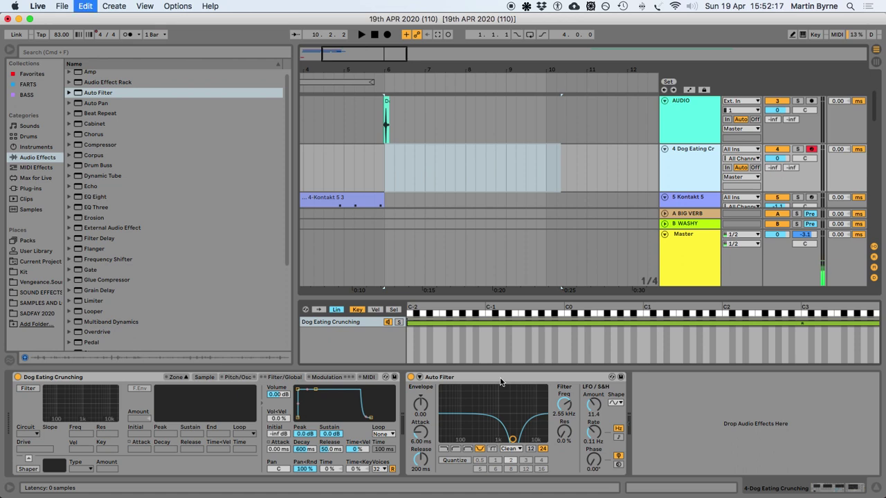
pyautogui.press('super+z')
pyautogui.press('super+z')
pyautogui.press('super+z')
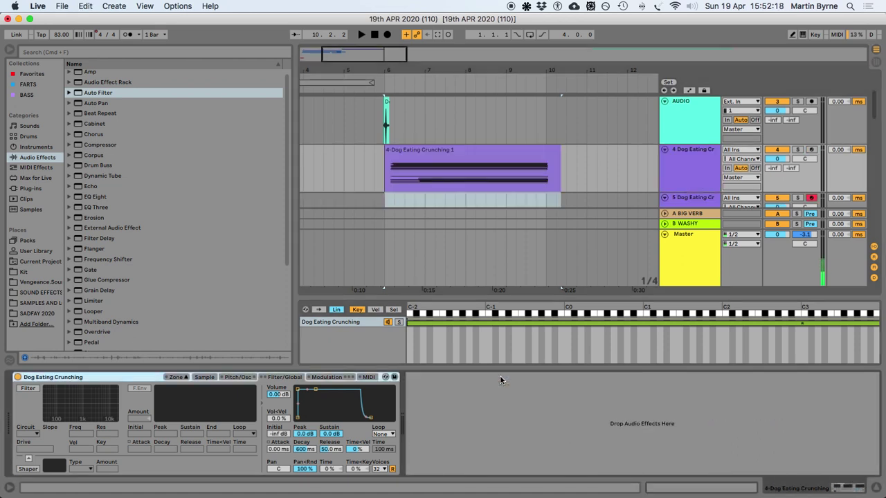
pyautogui.click(685, 164)
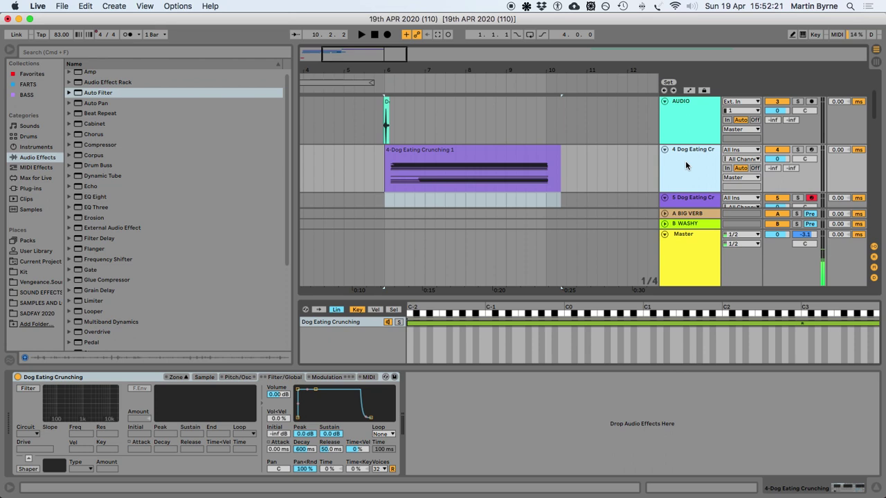
pyautogui.click(686, 199)
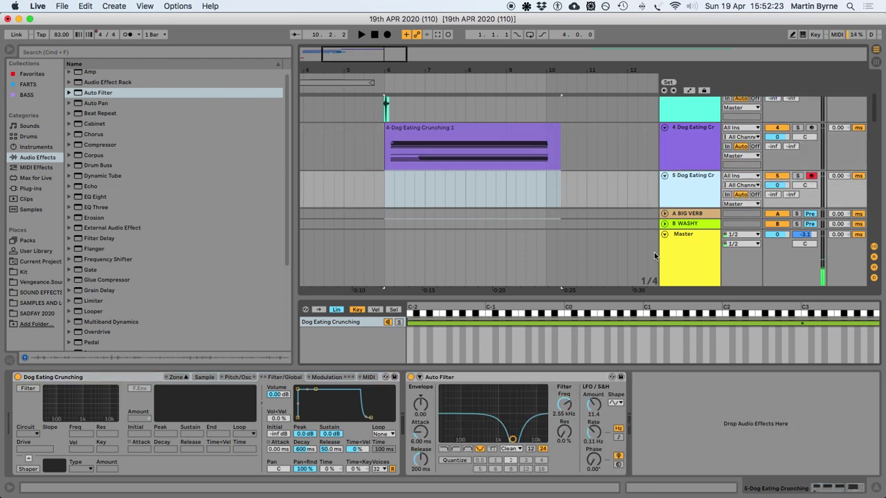
# Audition the duplicate track, set its Auto Filter LFO amount to 13.6 and its Sampler random pan to 0.0%
pyautogui.press('g')
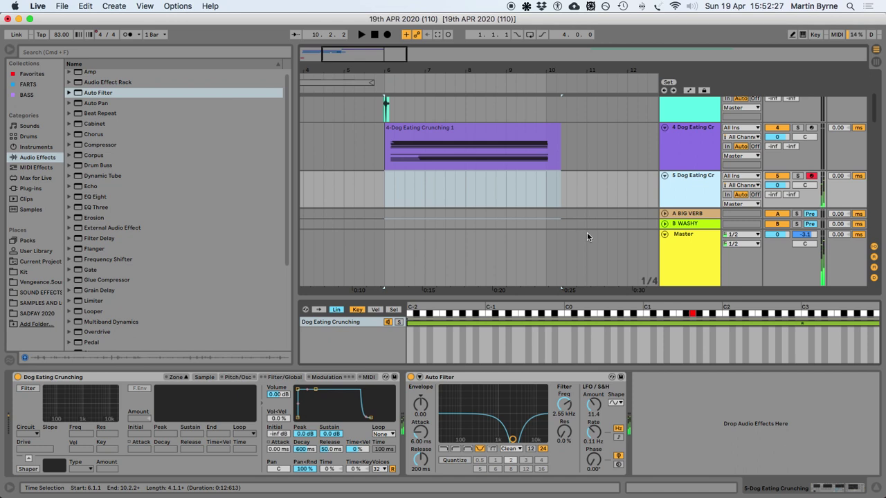
pyautogui.moveTo(544, 306); pyautogui.dragTo(533, 306)
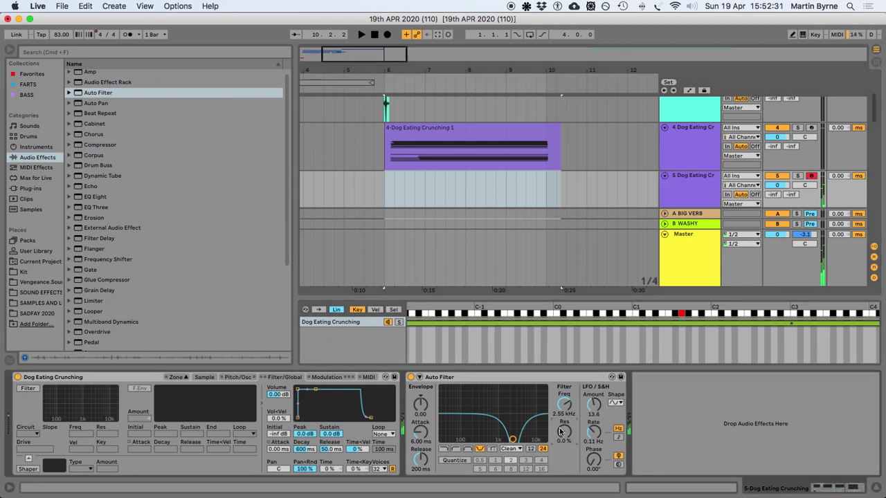
pyautogui.moveTo(304, 469); pyautogui.dragTo(305, 485)
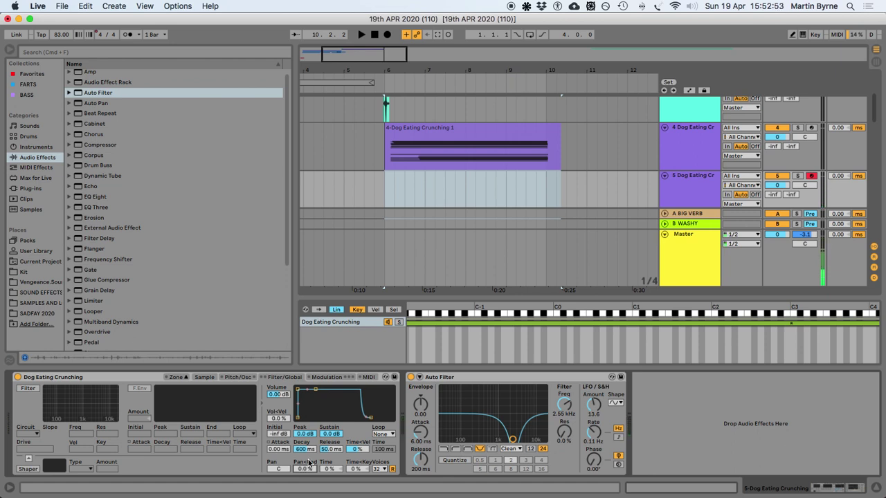
# Record a MIDI part on the duplicated Dog Eating Crunching track from 10.1.1 to about 16.2.3
pyautogui.scroll(-3, 510, 175)
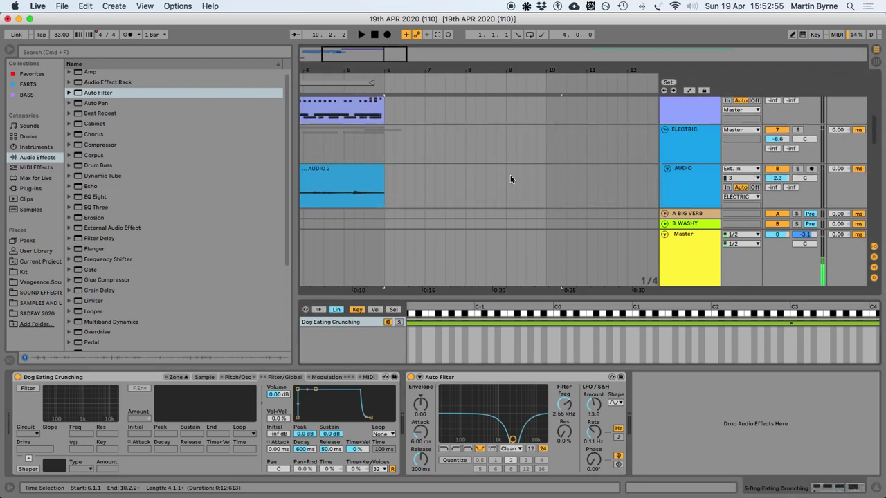
pyautogui.click(548, 147)
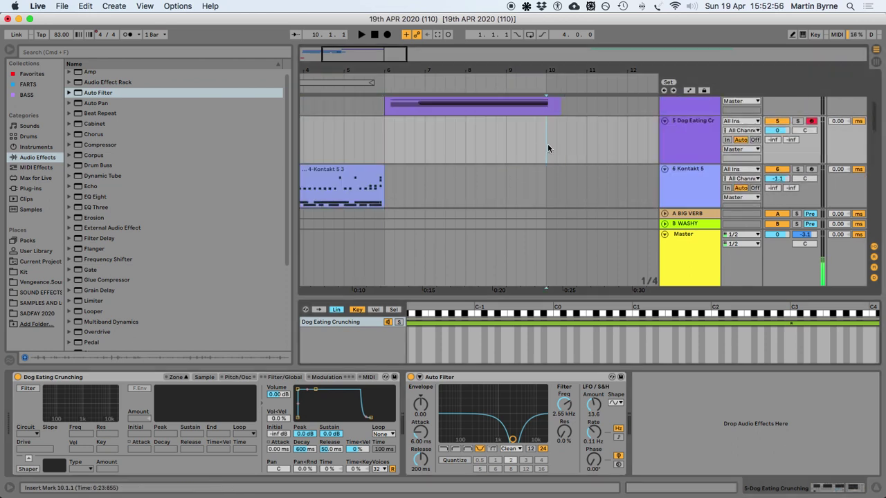
pyautogui.click(387, 35)
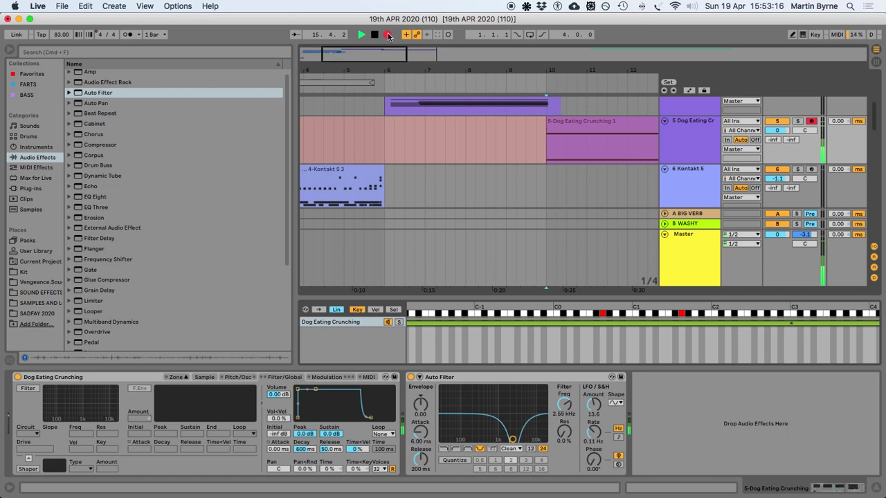
pyautogui.click(389, 35)
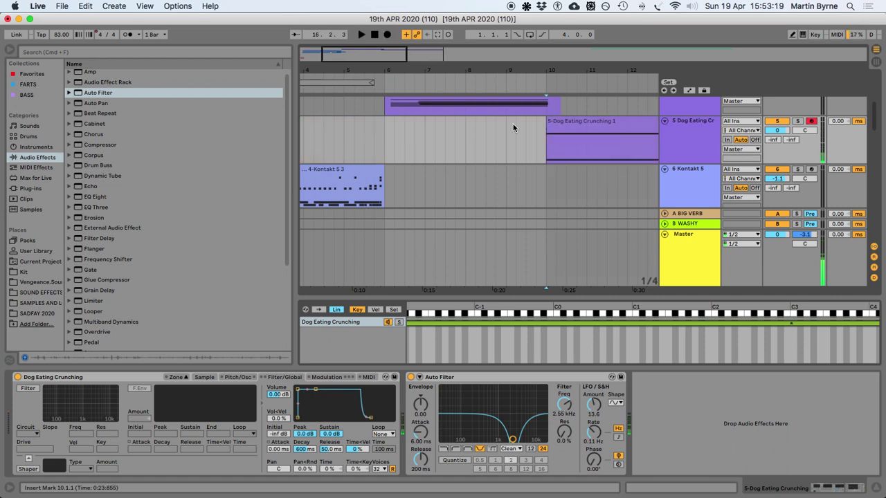
# Move the newly recorded clip on the duplicated Dog Eating Crunching track so that it starts at 49.1.1
pyautogui.scroll(-5, 478, 148)
pyautogui.moveTo(404, 123); pyautogui.dragTo(614, 147)
pyautogui.scroll(-3, 536, 168)
pyautogui.moveTo(499, 122); pyautogui.dragTo(607, 139)
pyautogui.scroll(2, 608, 142)
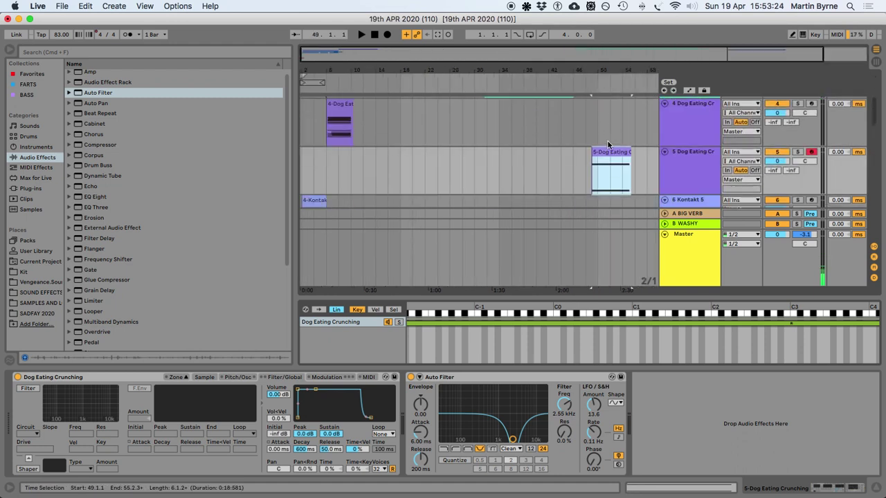
# Place the insert marker at 6.1.1 on the duplicated Dog Eating Crunching track and save the set
pyautogui.click(327, 173)
pyautogui.scroll(5, 327, 171)
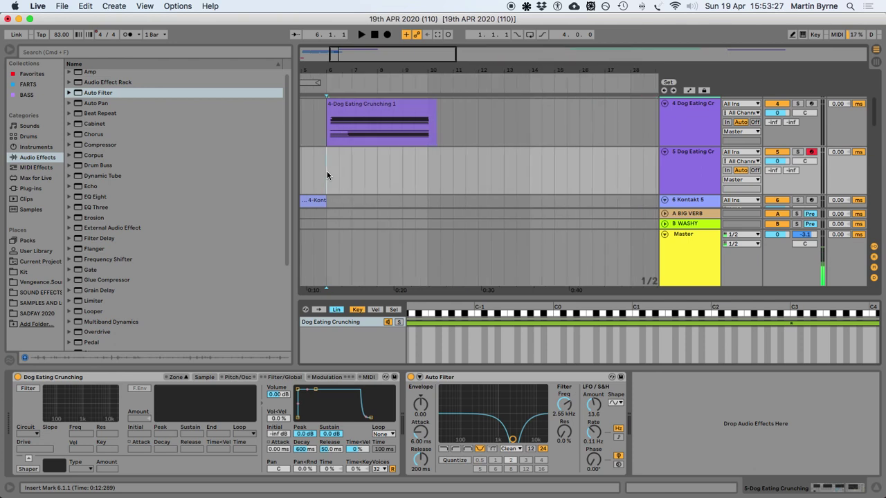
pyautogui.scroll(3, 372, 174)
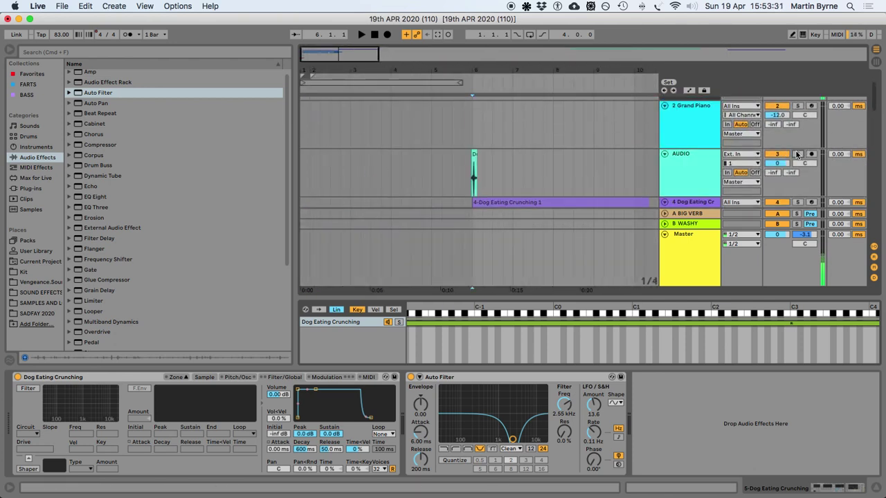
pyautogui.press('super+s')
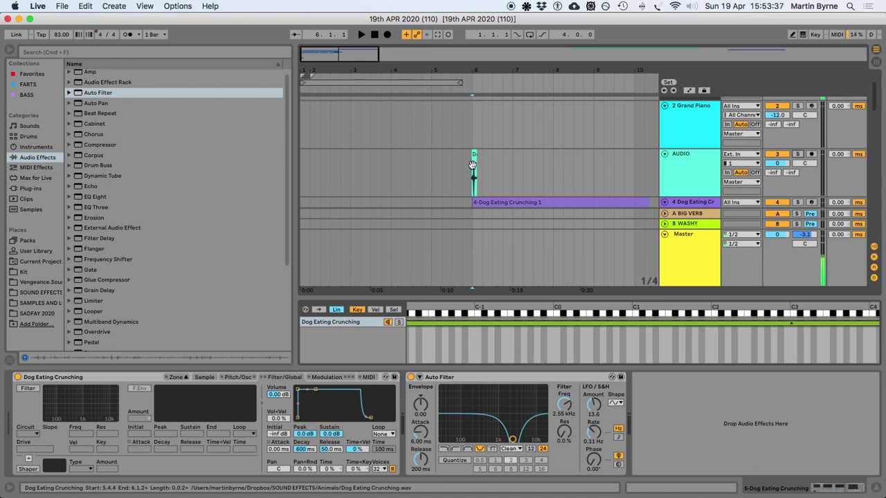
# Select the short Dog Eating Crunching audio clip on the AUDIO track and enlarge it in the arrangement
pyautogui.click(472, 164)
pyautogui.press('z')
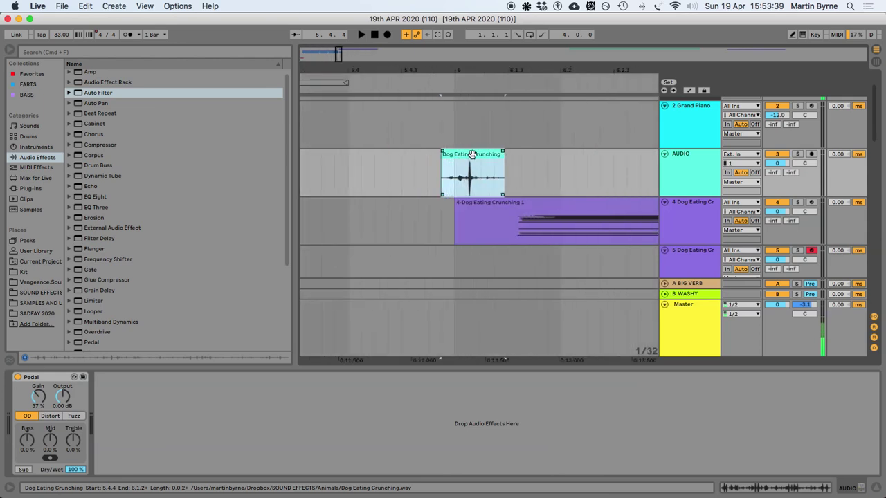
# Play back the Dog Eating Crunching clip and solo the turquoise AUDIO track
pyautogui.press('space')
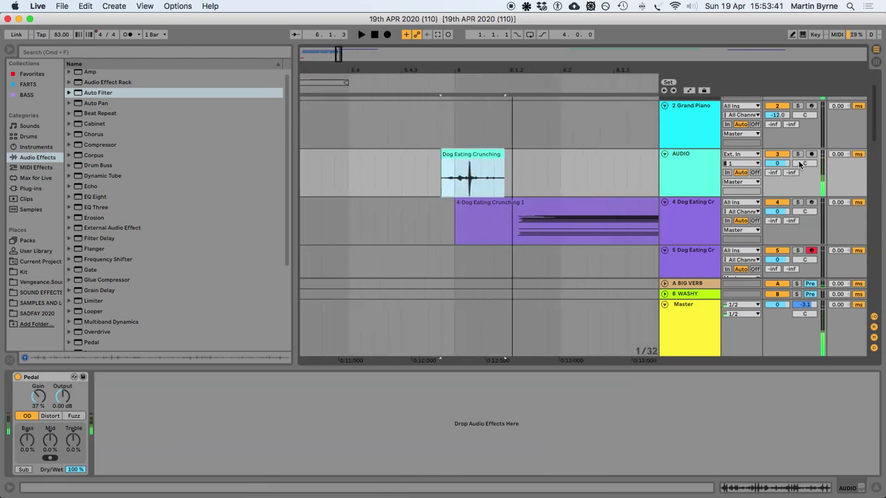
pyautogui.click(798, 154)
pyautogui.click(474, 155)
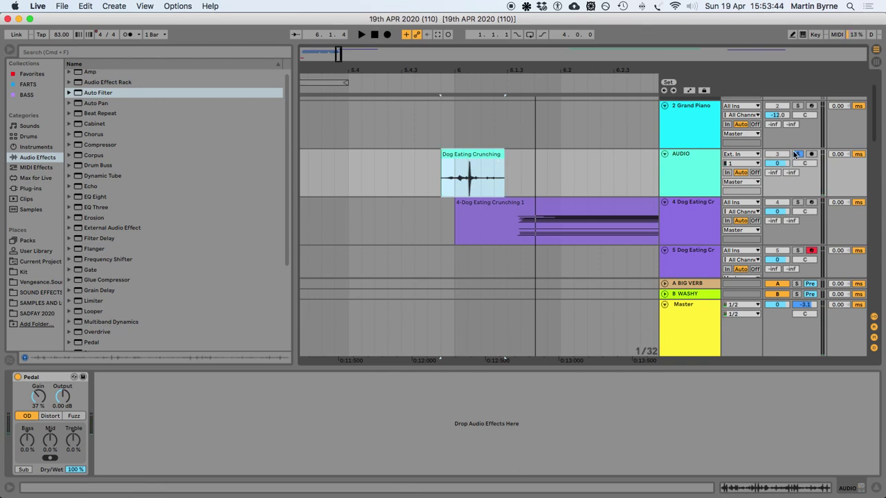
pyautogui.scroll(2, 526, 192)
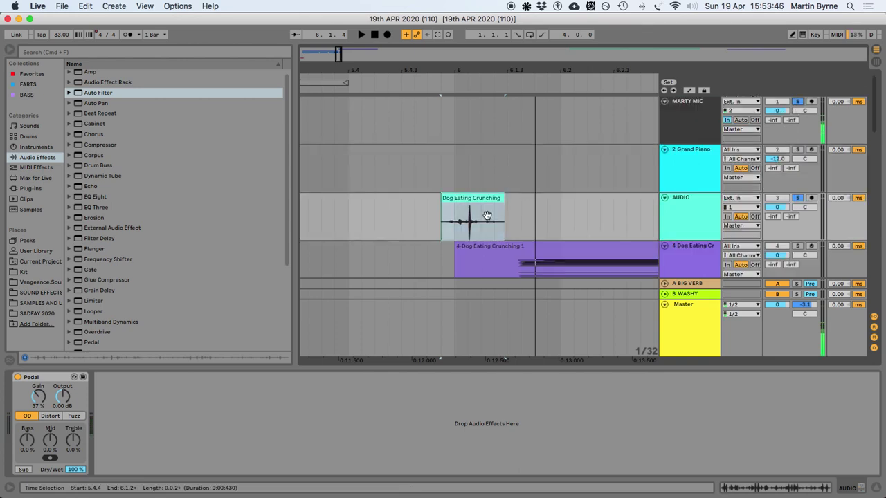
# Audition the Dog Eating Crunching clip with its end extended to about 6.2.3, and delete it from the AUDIO track
pyautogui.moveTo(504, 216); pyautogui.dragTo(634, 216)
pyautogui.press('space')
pyautogui.press('space')
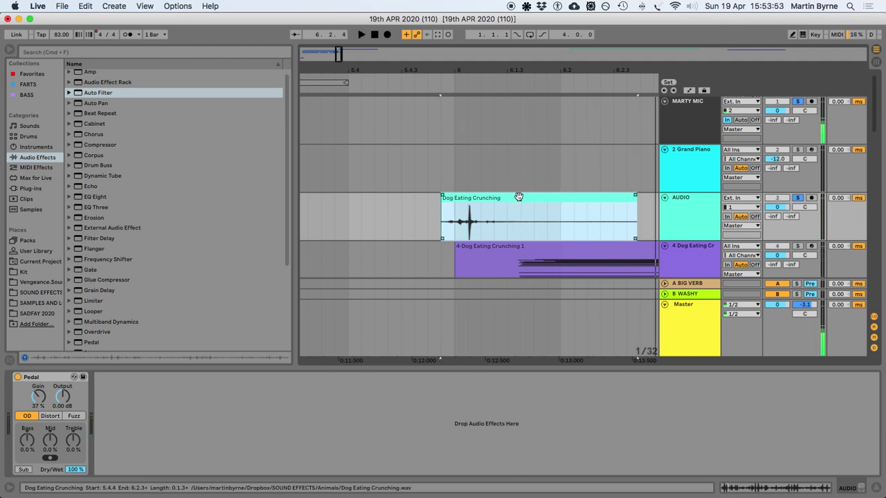
pyautogui.press('Delete')
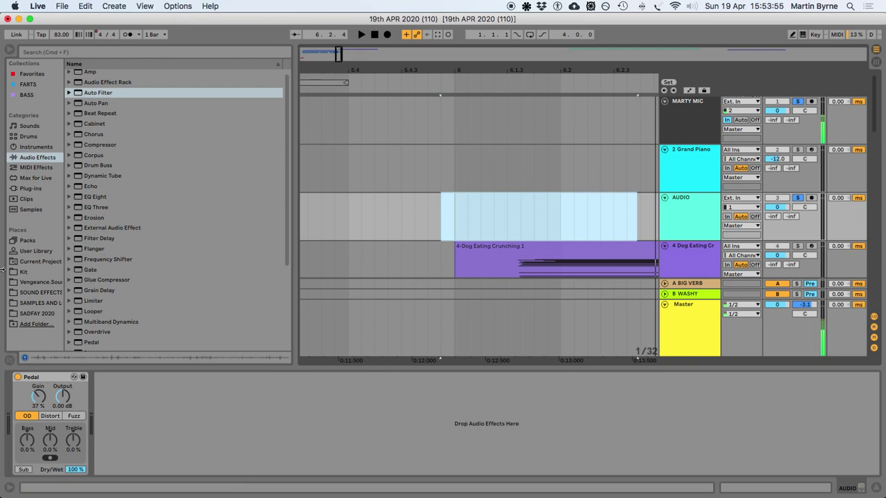
# Place Gorilla Breaths.wav from the SOUND EFFECTS folder on the AUDIO track, starting at bar 6
pyautogui.click(32, 304)
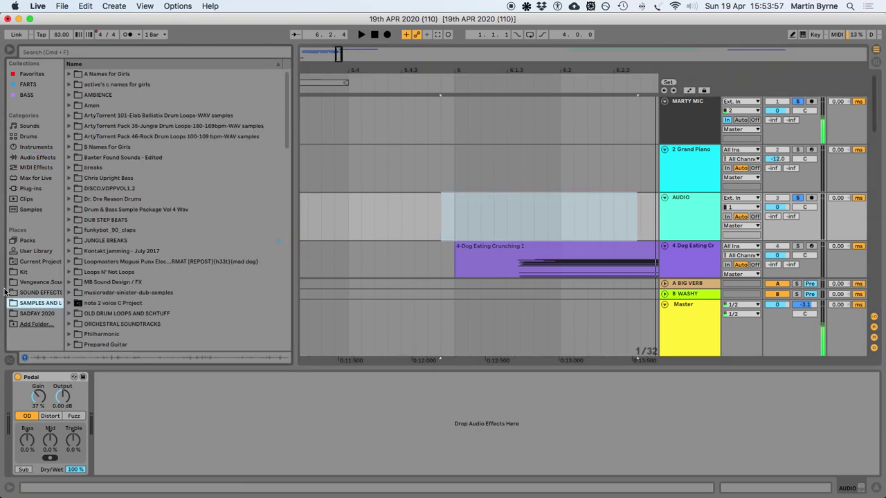
pyautogui.click(33, 294)
pyautogui.click(109, 169)
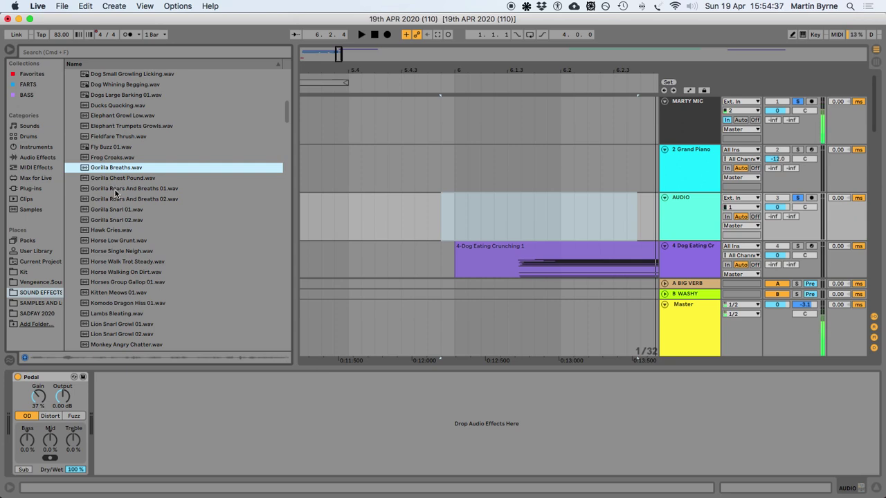
pyautogui.moveTo(108, 169)
pyautogui.mouseDown()
pyautogui.moveTo(451, 212)
pyautogui.moveTo(442, 209)
pyautogui.mouseUp()
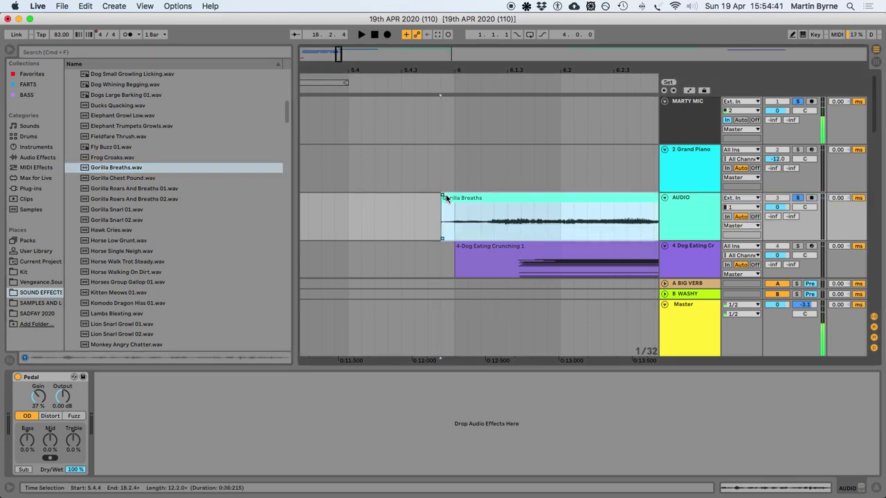
pyautogui.moveTo(445, 200)
pyautogui.mouseDown()
pyautogui.moveTo(465, 206)
pyautogui.moveTo(457, 208)
pyautogui.mouseUp()
# Audition the Gorilla Breaths clip, cut away everything before its loudest breath, and move the remainder to start at bar 6
pyautogui.press('space')
pyautogui.press('space')
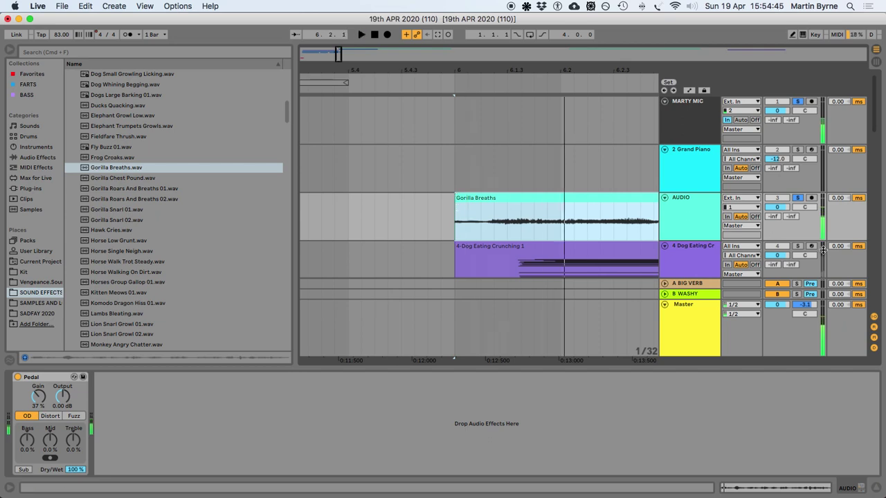
pyautogui.press('space')
pyautogui.press('-')
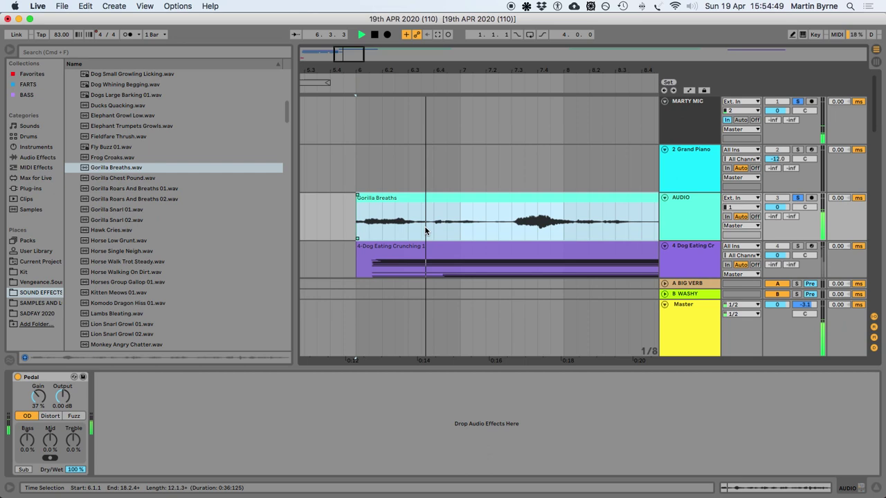
pyautogui.press('-')
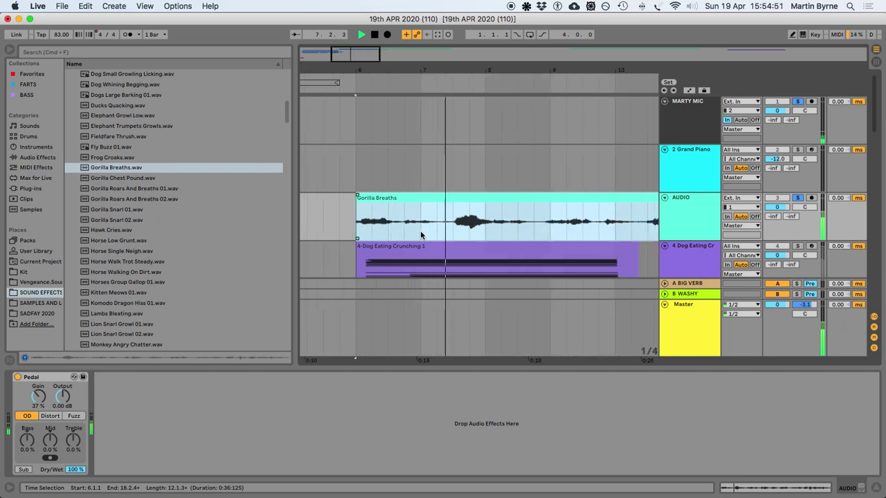
pyautogui.press('space')
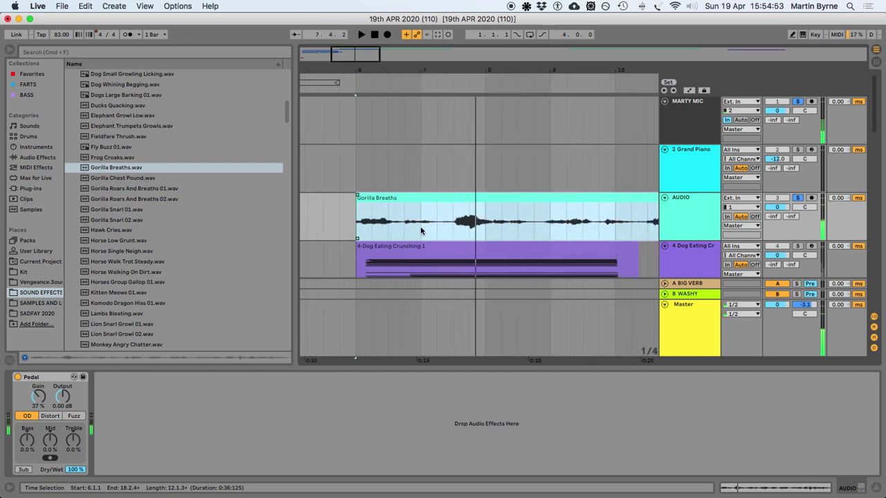
pyautogui.click(425, 227)
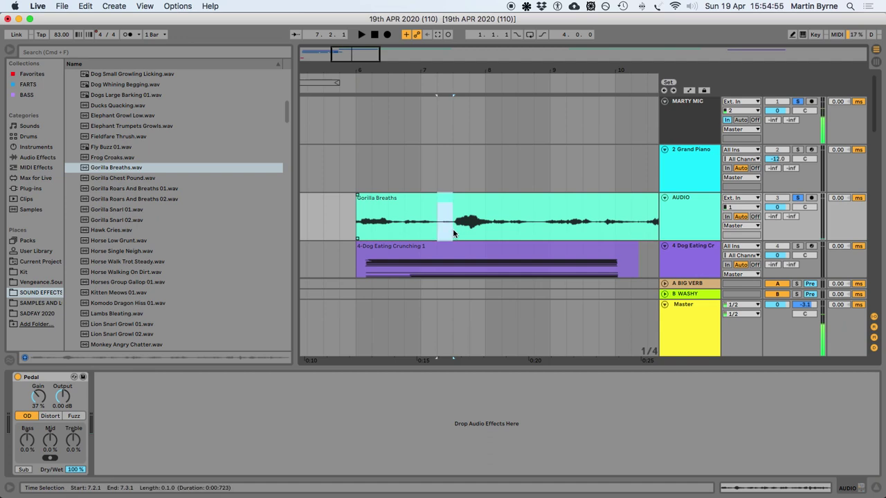
pyautogui.moveTo(450, 230); pyautogui.dragTo(368, 228)
pyautogui.press('Delete')
pyautogui.moveTo(481, 202); pyautogui.dragTo(384, 201)
# Turn off solo on the AUDIO track and play the arrangement from 5.4.1
pyautogui.click(333, 213)
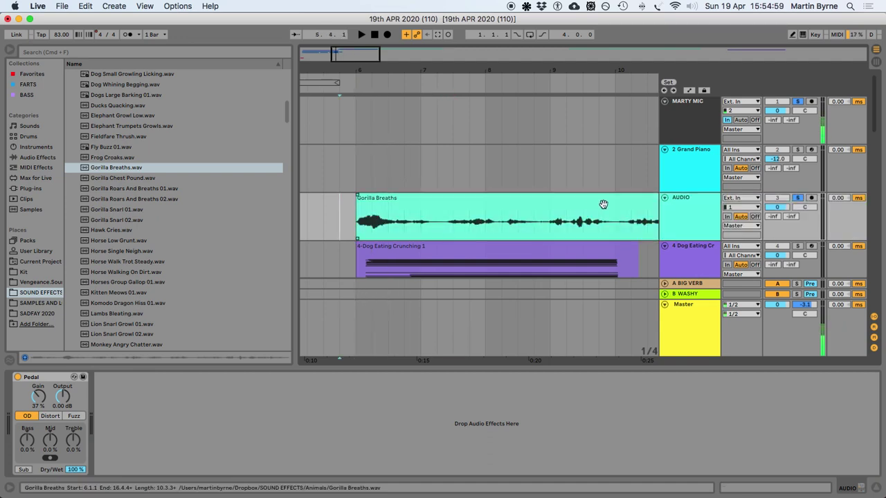
pyautogui.click(796, 199)
pyautogui.press('space')
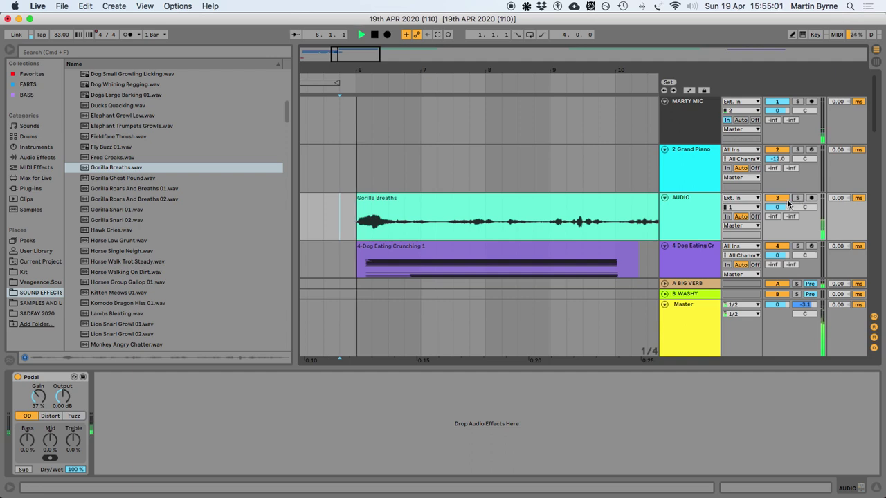
pyautogui.scroll(-5, 348, 222)
pyautogui.scroll(-3, 348, 220)
pyautogui.press('space')
# Play the arrangement from 4.3.1 into the Gorilla Breaths clip, saving the set during playback
pyautogui.click(365, 200)
pyautogui.hscroll(-5, 398, 210)
pyautogui.click(411, 209)
pyautogui.press('space')
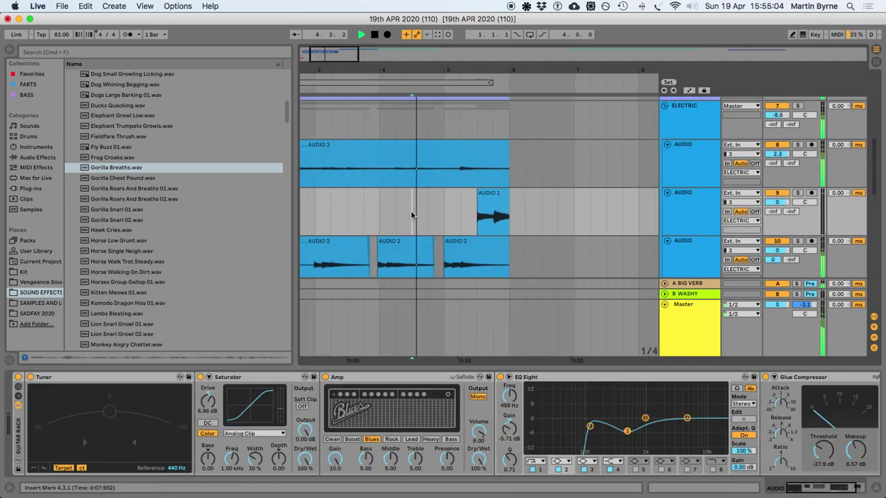
pyautogui.press('super+s')
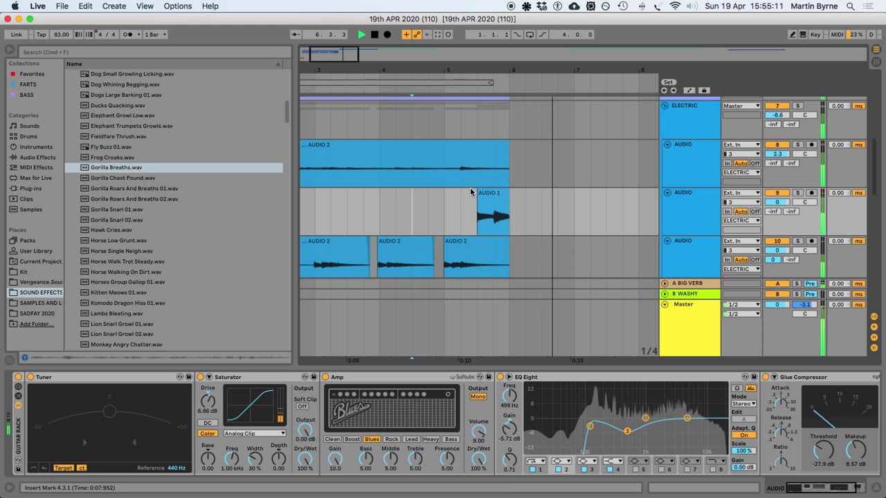
pyautogui.scroll(8, 473, 189)
pyautogui.scroll(-1, 472, 190)
pyautogui.press('space')
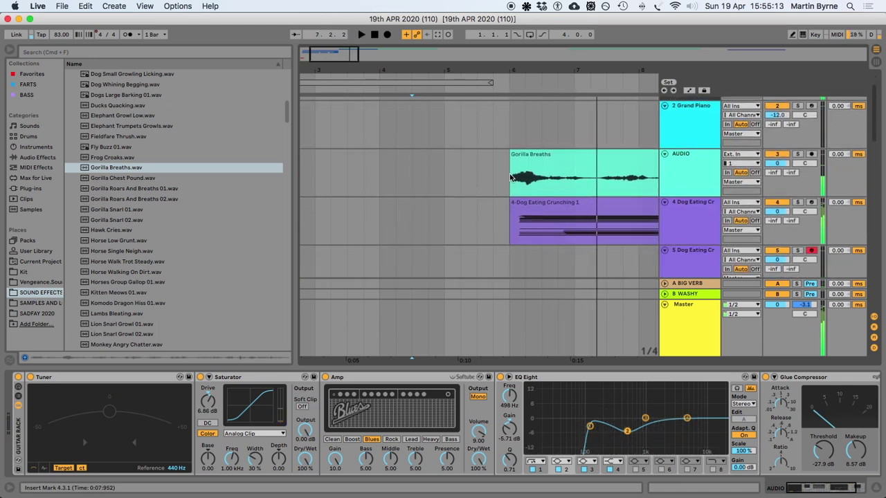
# Add an audio track below the turquoise AUDIO track and place Gorilla Chest Pound.wav on it at bar 6
pyautogui.click(691, 158)
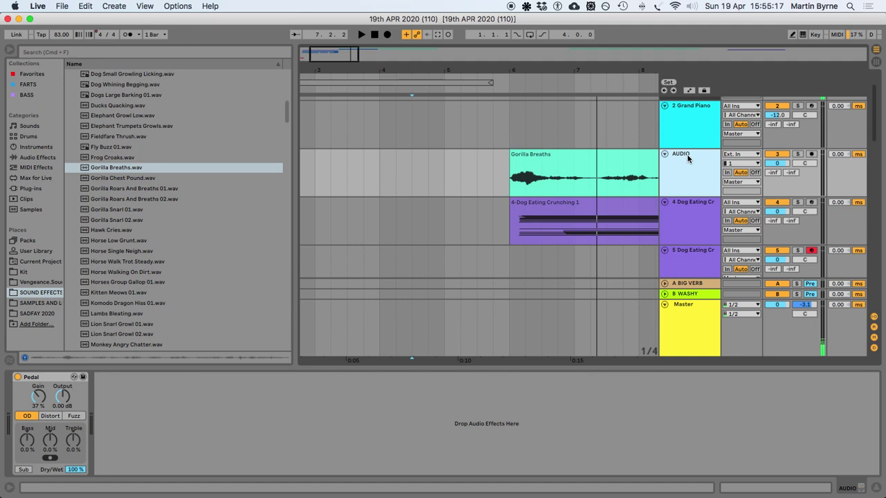
pyautogui.click(169, 178)
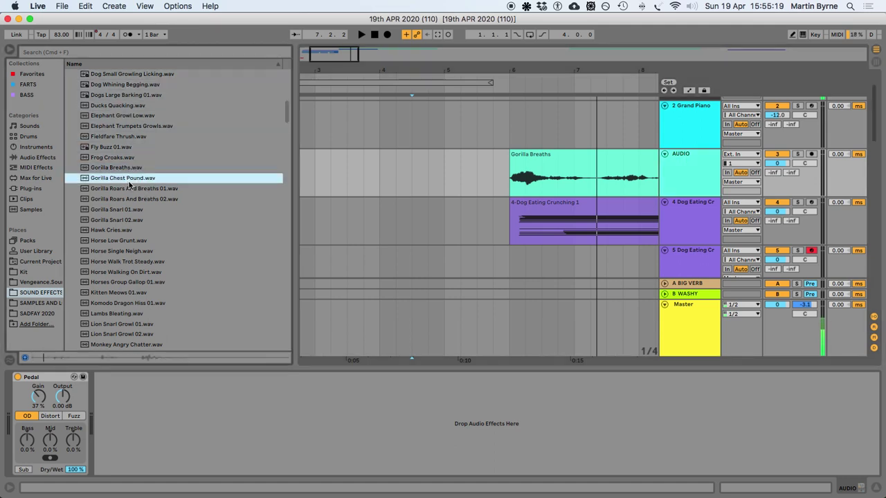
pyautogui.click(686, 156)
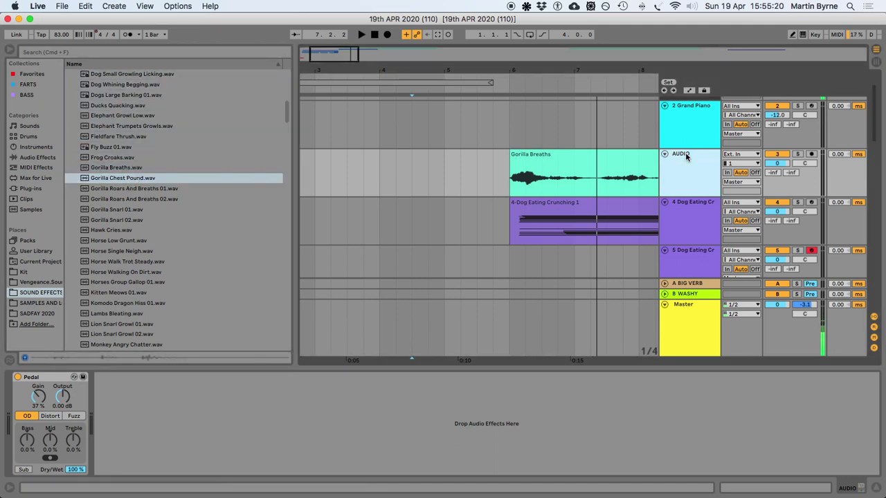
pyautogui.press('super+t')
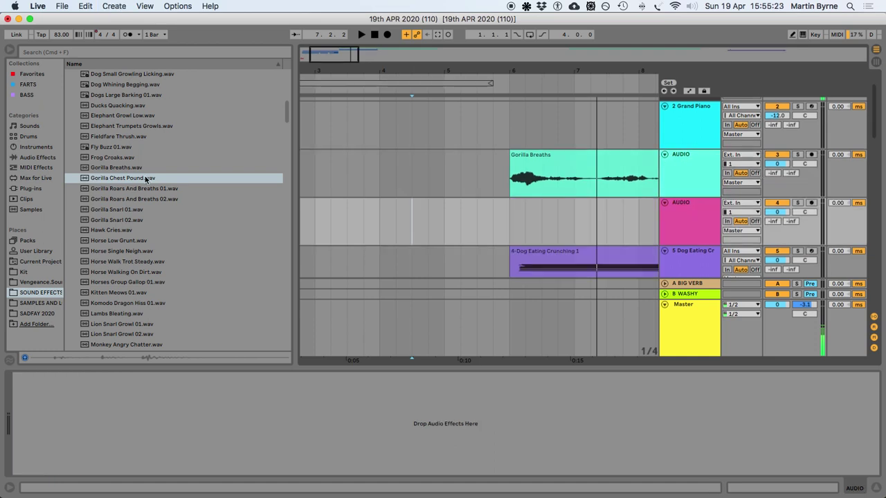
pyautogui.click(108, 180)
pyautogui.moveTo(108, 179); pyautogui.dragTo(510, 220)
# Audition the Gorilla Chest Pound clip on its own with its track soloed, and turn the solo off
pyautogui.click(797, 203)
pyautogui.click(524, 221)
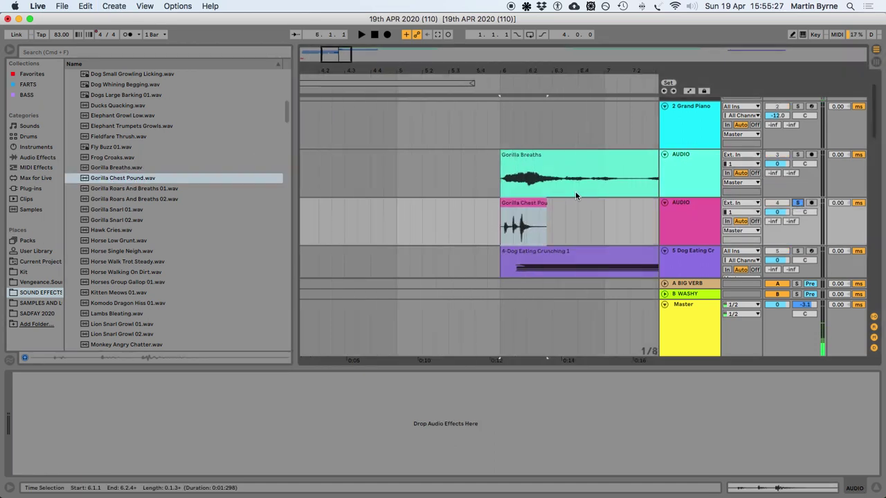
pyautogui.press('z')
pyautogui.press('space')
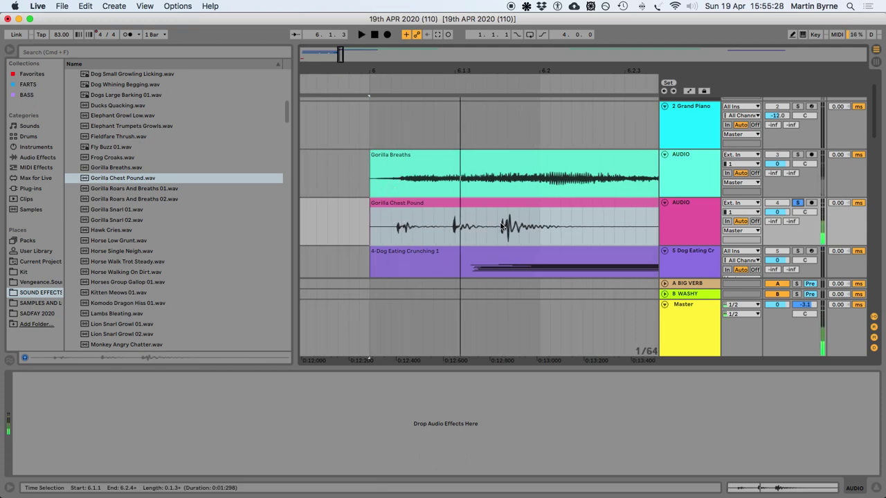
pyautogui.click(798, 203)
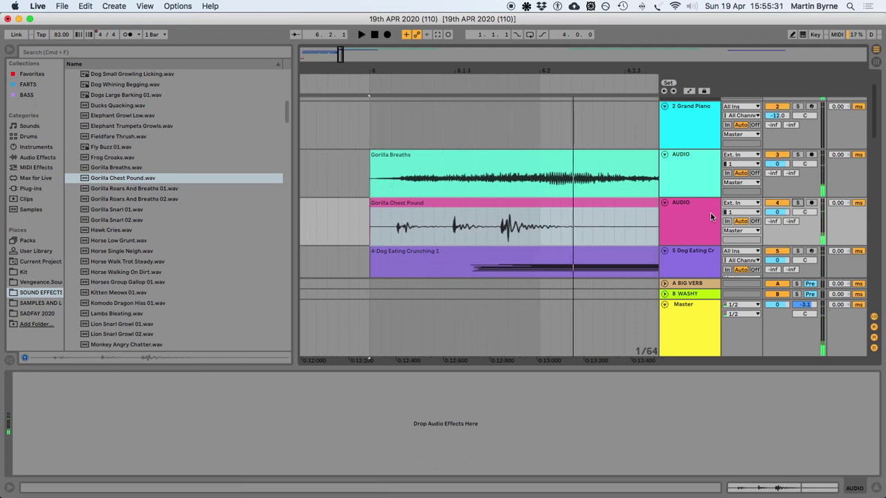
# Trim the Gorilla Chest Pound clip to its loudest hit with a short fade-in, starting just before bar 6, and audition it from 5.4.4
pyautogui.moveTo(371, 205)
pyautogui.mouseDown()
pyautogui.moveTo(476, 219)
pyautogui.moveTo(386, 206)
pyautogui.moveTo(369, 214)
pyautogui.moveTo(395, 203)
pyautogui.moveTo(362, 206)
pyautogui.mouseUp()
pyautogui.click(327, 211)
pyautogui.press('space')
pyautogui.press('space')
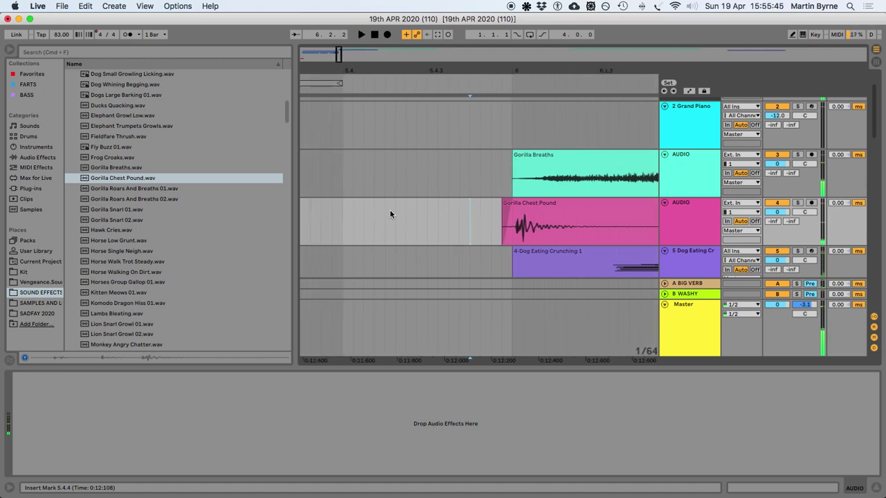
# Save the set and play the layered gorilla and dog sounds from 5.4.4
pyautogui.press('super+s')
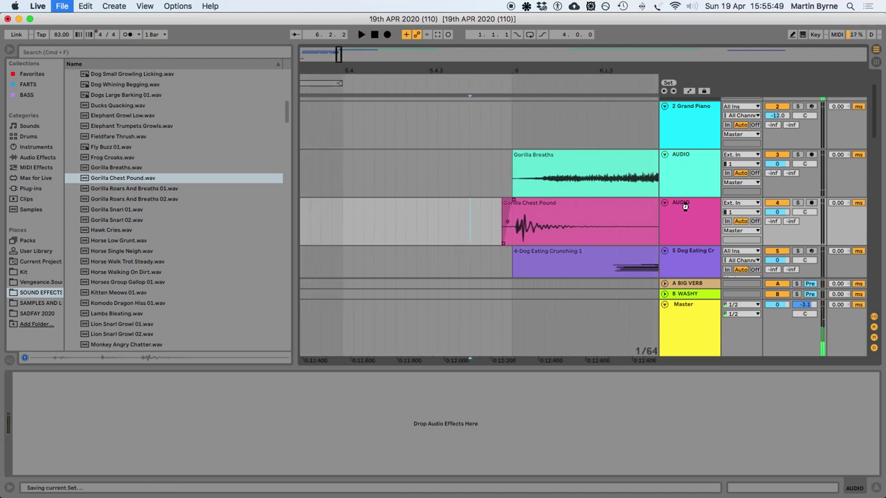
pyautogui.press('space')
pyautogui.press('-')
pyautogui.press('-')
pyautogui.press('-')
pyautogui.press('-')
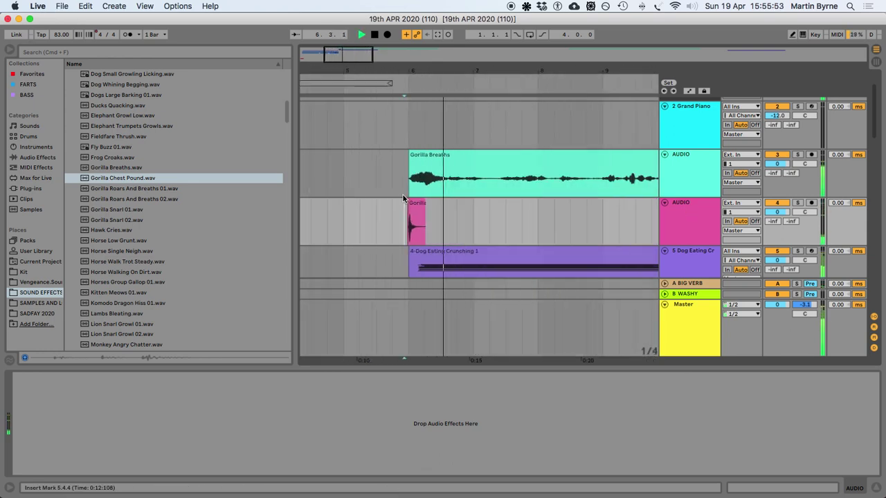
pyautogui.press('space')
# Split the Gorilla Breaths clip at 7.2.1 and move the second part far along the timeline, beyond the working section
pyautogui.press('super+d')
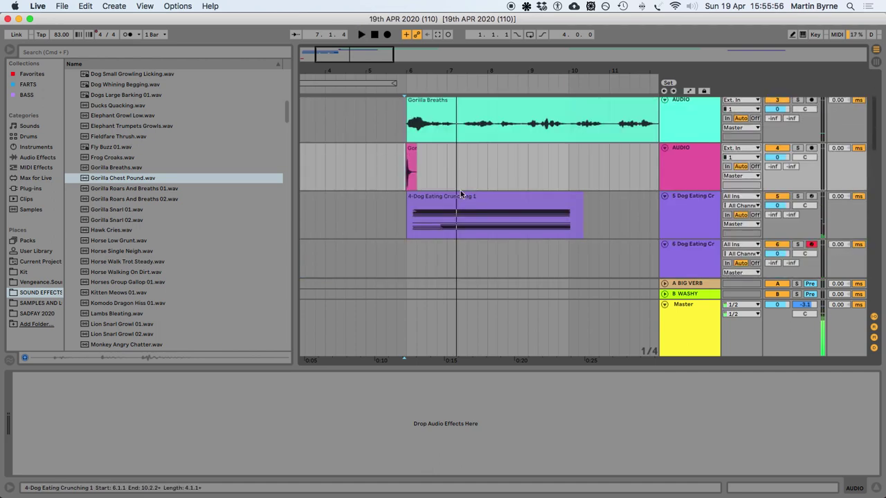
pyautogui.click(456, 137)
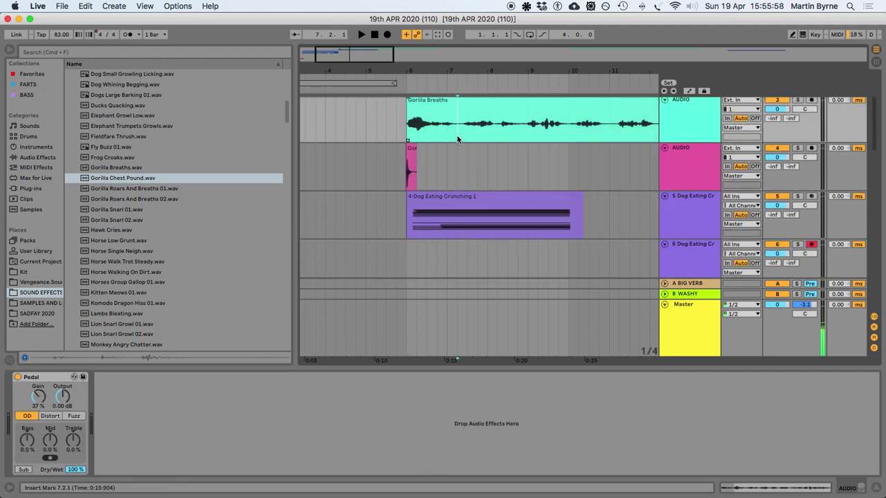
pyautogui.press('super+e')
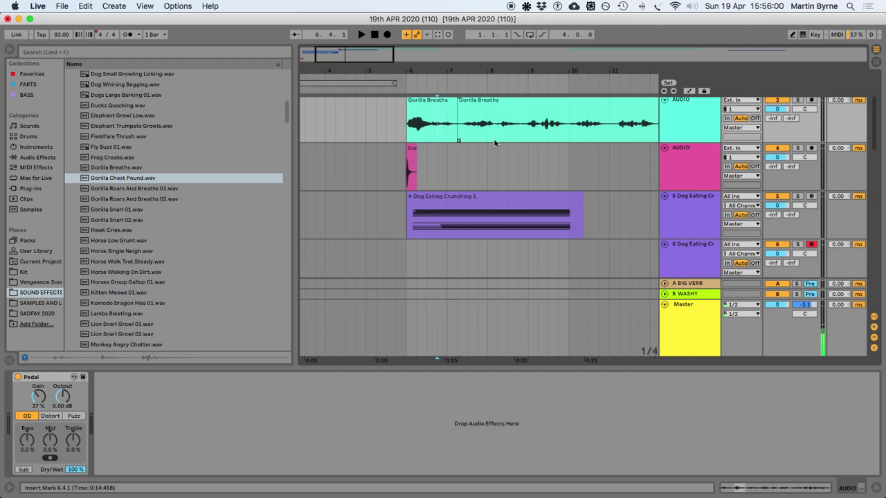
pyautogui.click(473, 101)
pyautogui.press('-')
pyautogui.moveTo(471, 101); pyautogui.dragTo(587, 125)
pyautogui.press('-')
pyautogui.press('-')
pyautogui.press('-')
# Move the Dog Eating Crunching 1 MIDI clip to start at 6.1.2, slightly after the chest pound
pyautogui.click(356, 176)
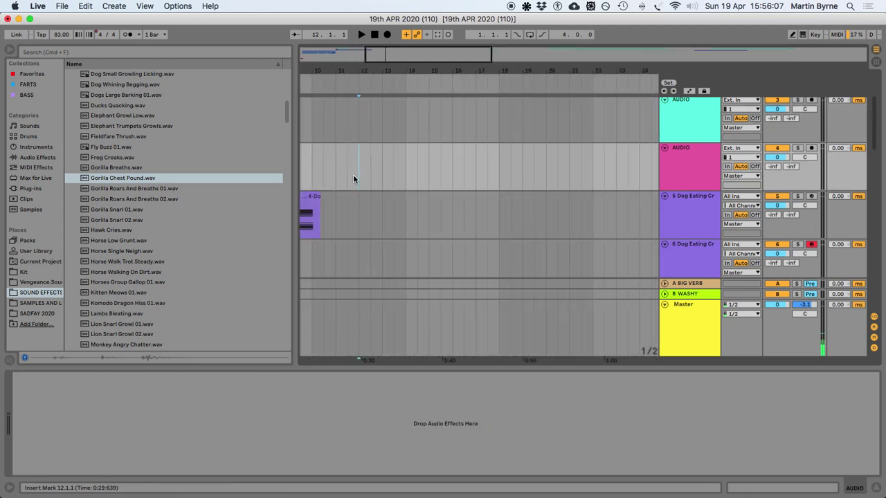
pyautogui.press('+')
pyautogui.press('+')
pyautogui.press('+')
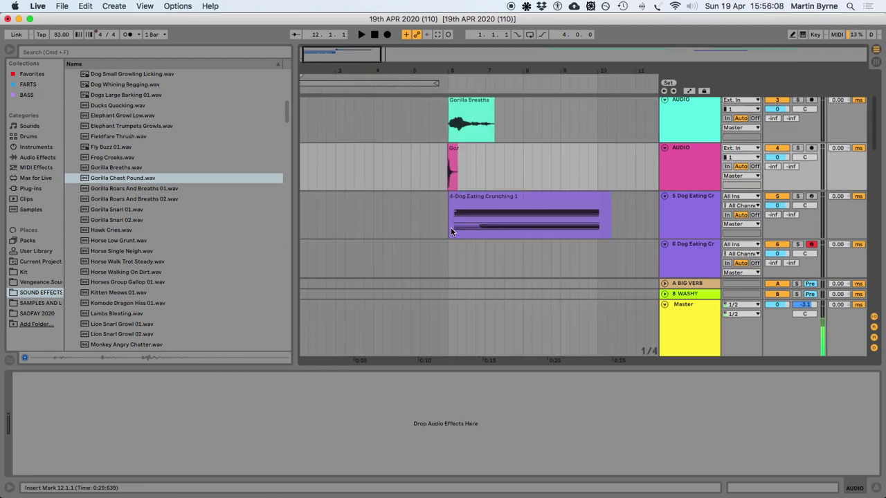
pyautogui.click(450, 228)
pyautogui.press('+')
pyautogui.press('+')
pyautogui.moveTo(451, 169); pyautogui.dragTo(510, 168)
pyautogui.click(517, 166)
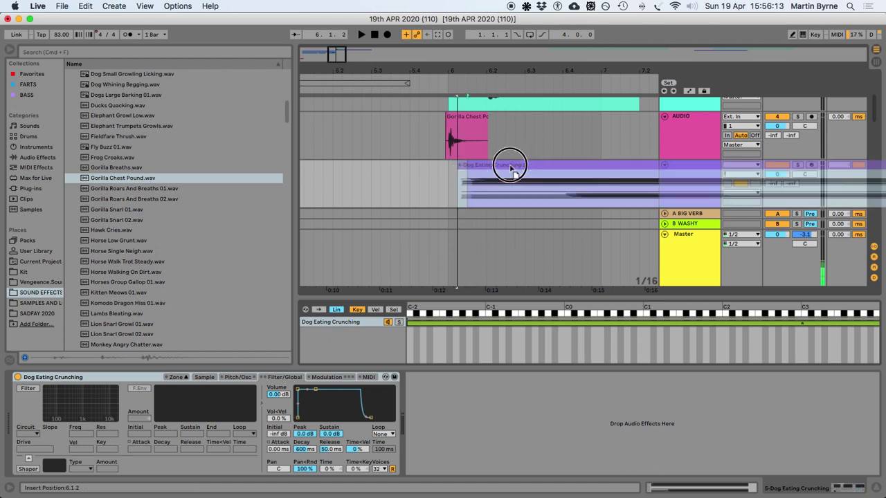
# Play the layered sounds from 6.1.1 to check the timing of the moved MIDI clip
pyautogui.click(449, 183)
pyautogui.press('space')
pyautogui.press('-')
pyautogui.press('-')
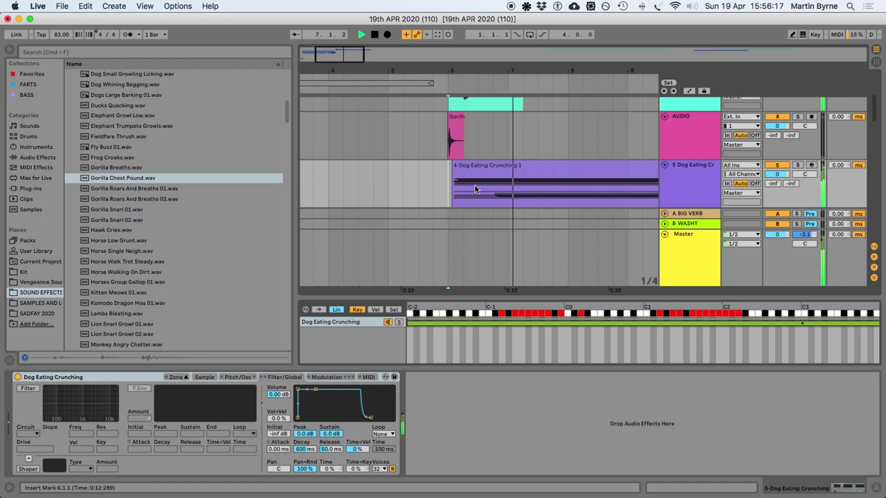
# Delete the part of the Dog Eating Crunching 1 MIDI clip after 7.2.1 and save the set
pyautogui.press('space')
pyautogui.moveTo(524, 192); pyautogui.dragTo(643, 192)
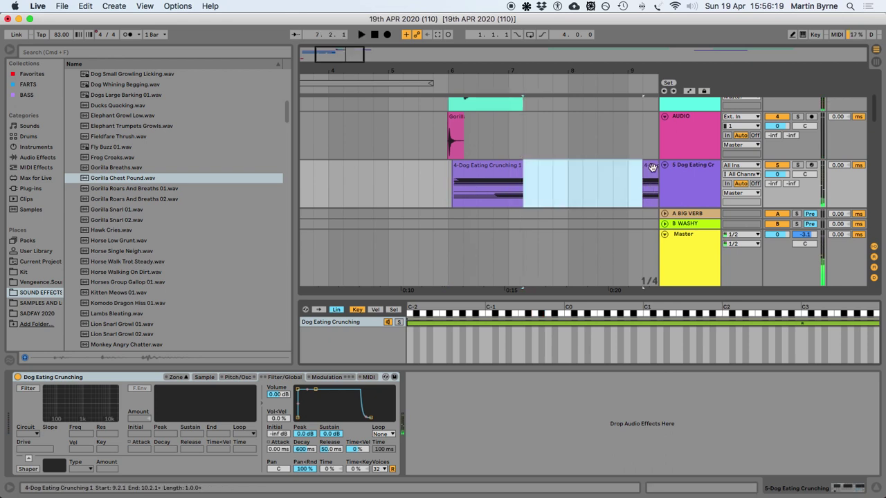
pyautogui.press('Delete')
pyautogui.click(428, 184)
pyautogui.press('super+s')
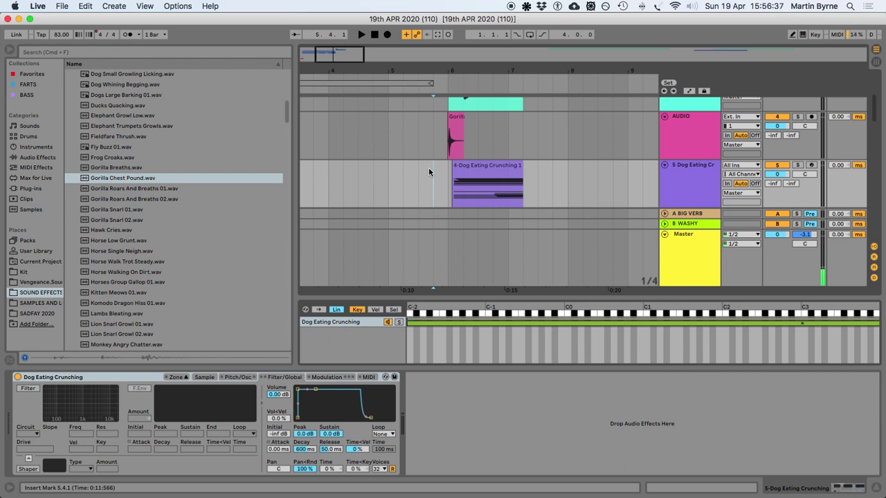
pyautogui.click(406, 173)
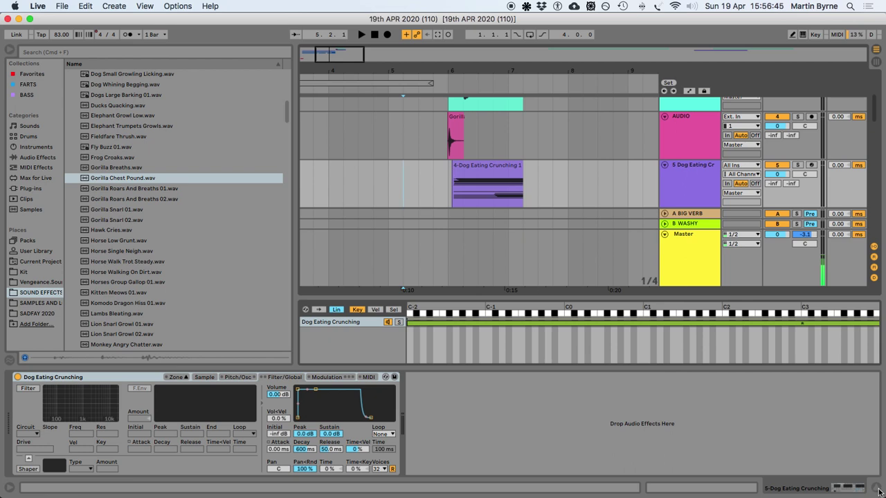
# Hide the device view, select the gorilla breaths, chest pound and dog crunching clips together, and play them from 6.1.1
pyautogui.press('super+alt+l')
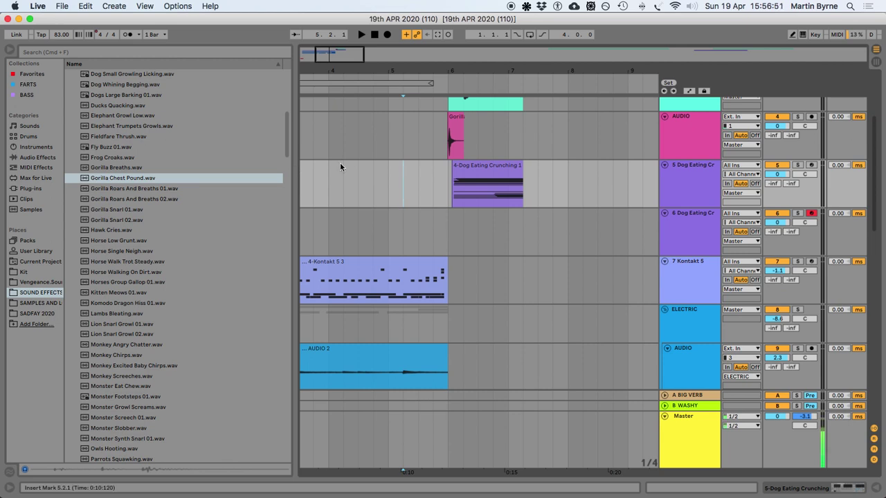
pyautogui.click(488, 168)
pyautogui.scroll(3, 466, 148)
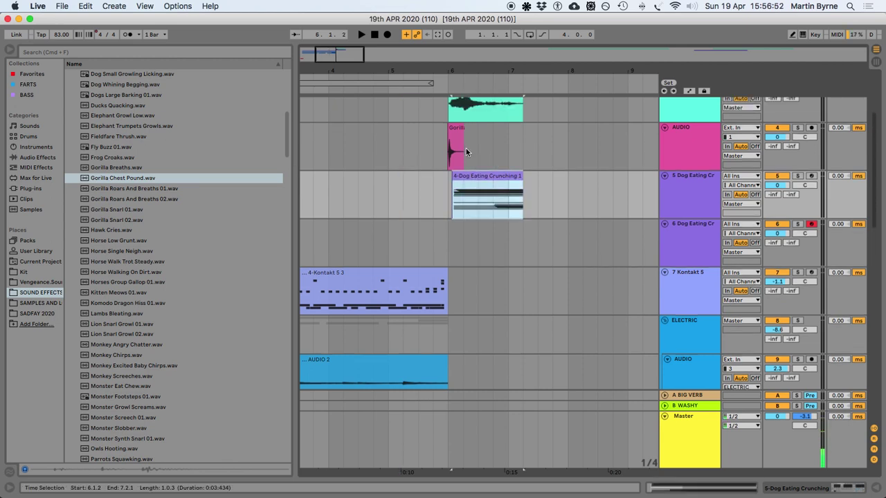
pyautogui.click(467, 128)
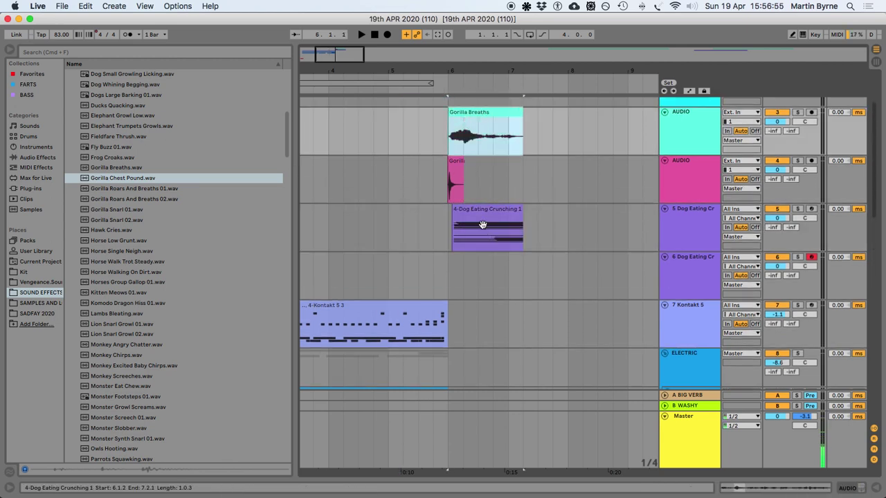
pyautogui.keyDown('shift'); pyautogui.click(501, 207); pyautogui.keyUp('shift')
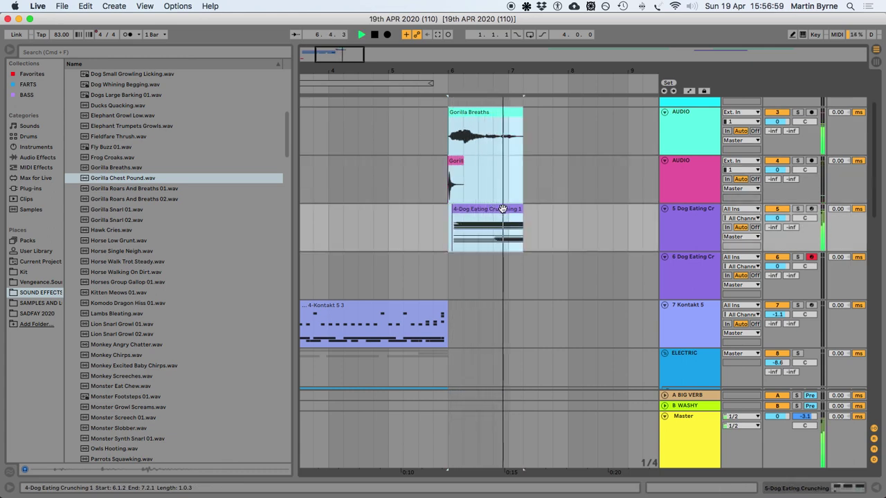
pyautogui.press('space')
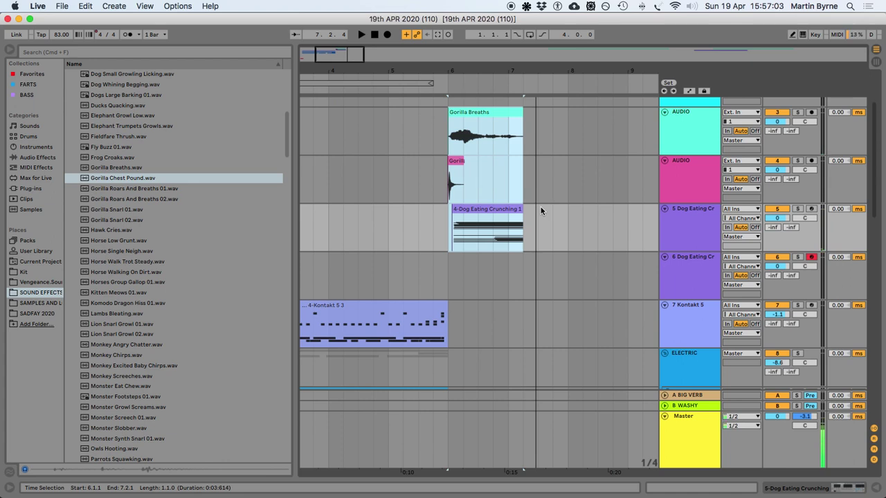
# Insert an audio track below the chest pound track, place Gorilla Roars And Breaths 02.wav at 6.1.1 and play the layers
pyautogui.click(708, 159)
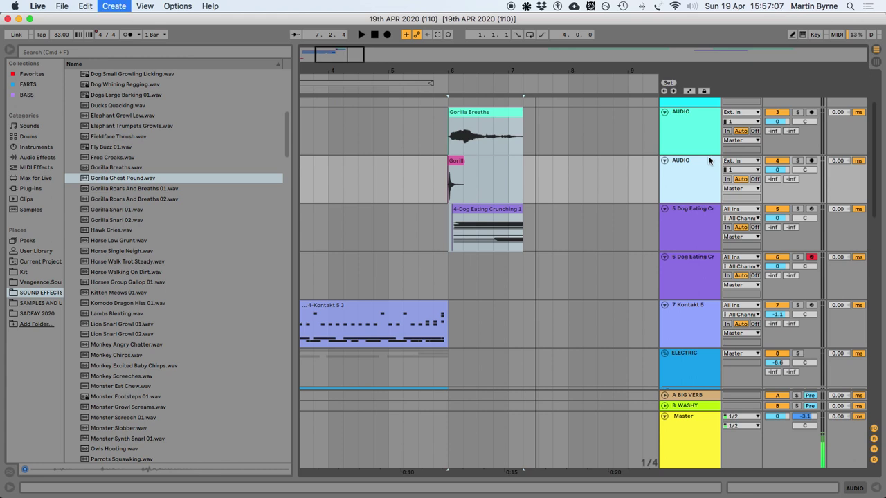
pyautogui.press('super+t')
pyautogui.click(434, 234)
pyautogui.click(447, 231)
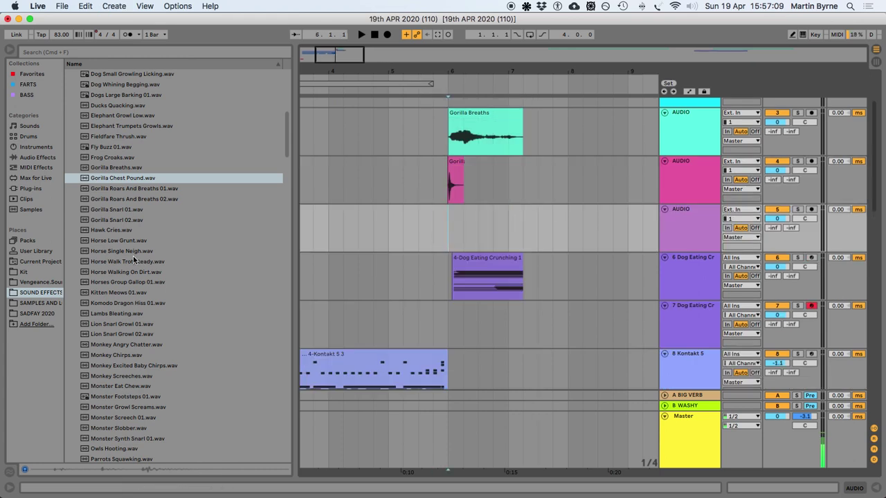
pyautogui.click(110, 199)
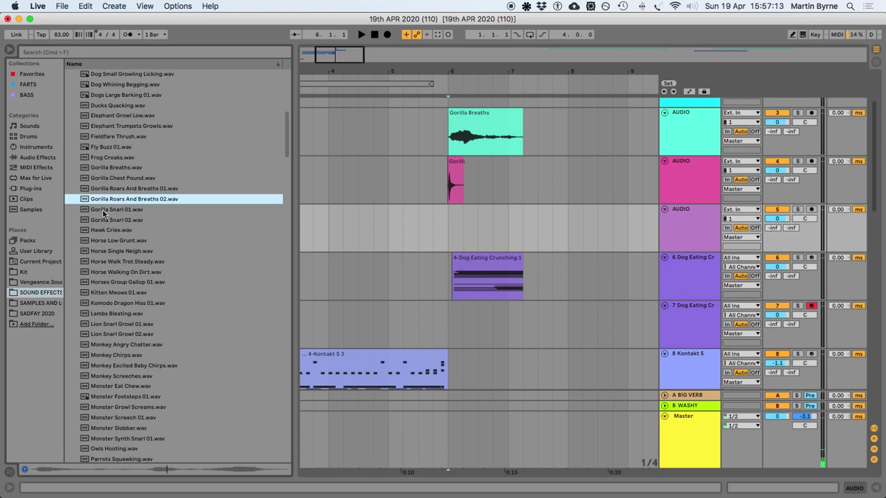
pyautogui.moveTo(101, 204); pyautogui.dragTo(447, 238)
pyautogui.press('space')
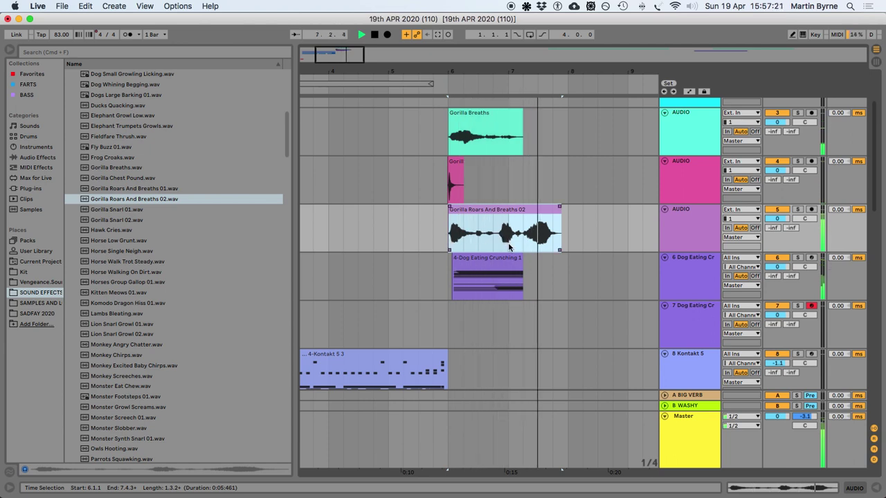
pyautogui.press('space')
# Trim the Gorilla Roars And Breaths 02 clip to its first roar, ending around 6.3.3, and play the result
pyautogui.moveTo(410, 240); pyautogui.dragTo(464, 221)
pyautogui.press('Delete')
pyautogui.press('space')
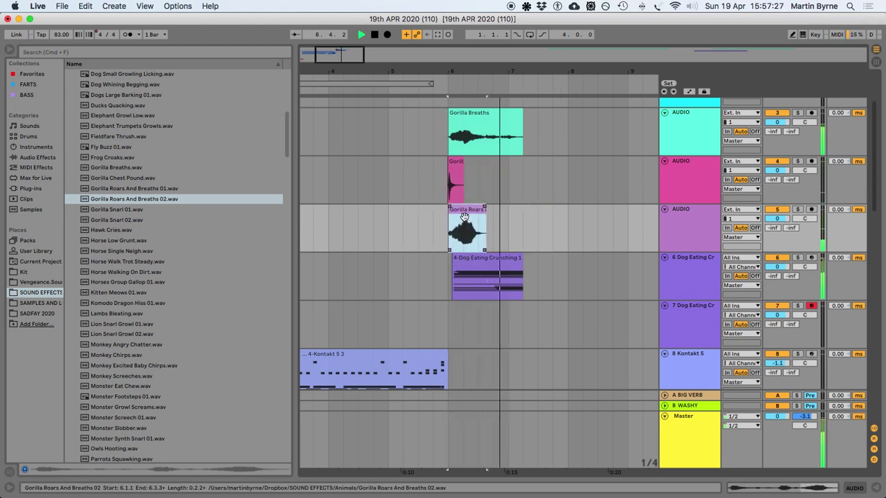
pyautogui.press('space')
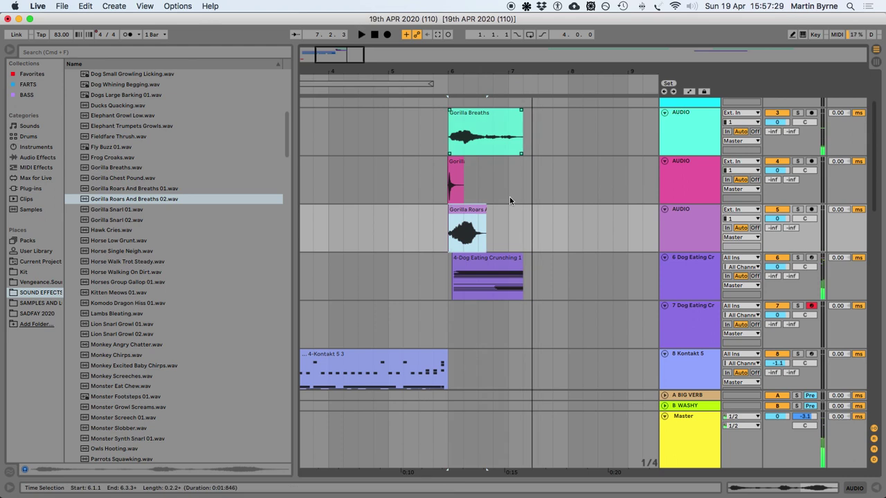
# Solo the Gorilla Breaths track together with the microphone track
pyautogui.click(459, 208)
pyautogui.click(490, 133)
pyautogui.click(474, 113)
pyautogui.click(796, 113)
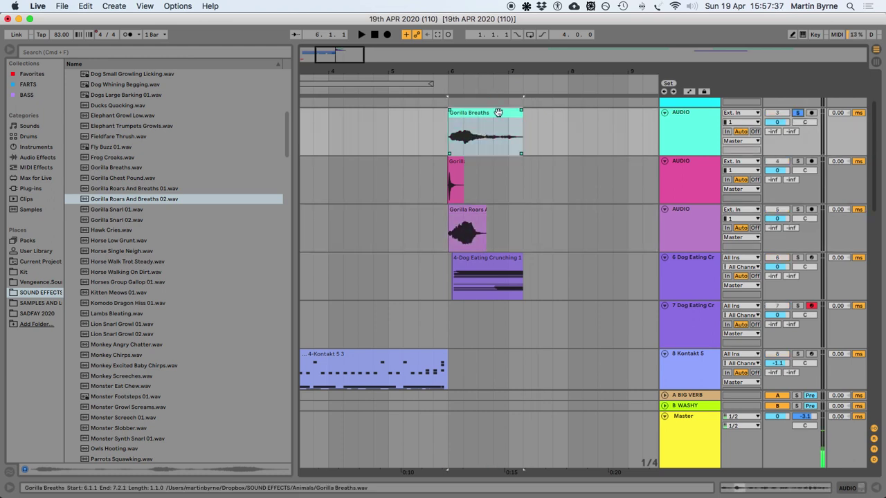
pyautogui.scroll(3, 770, 143)
pyautogui.click(798, 103)
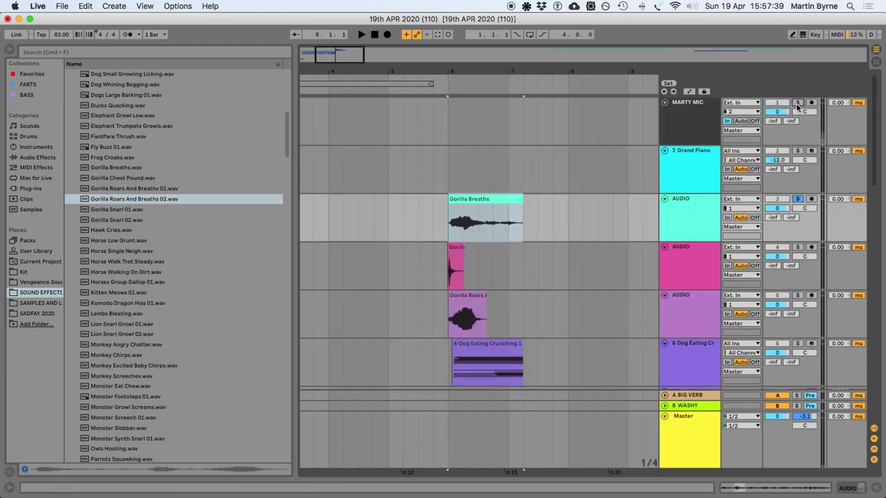
# Play the soloed Gorilla Breaths clip and add a fade-out from about 6.4.1 to its end
pyautogui.click(475, 198)
pyautogui.press('space')
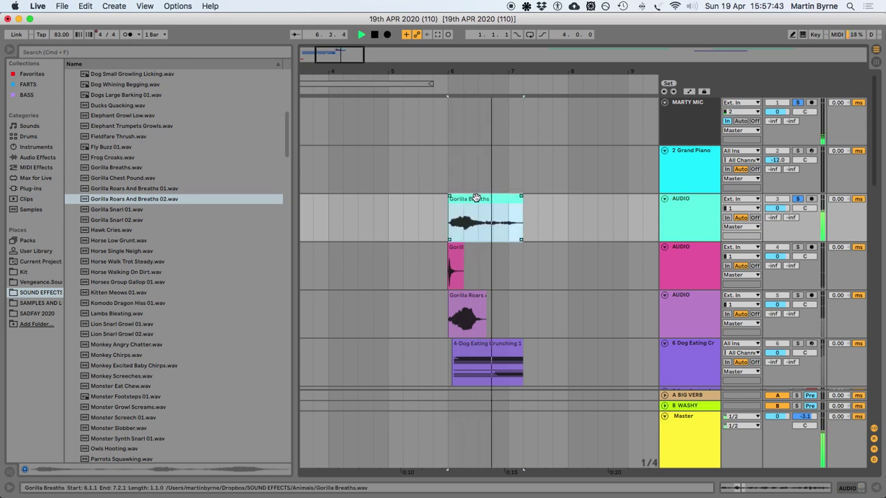
pyautogui.press('space')
pyautogui.moveTo(519, 196); pyautogui.dragTo(497, 198)
pyautogui.click(702, 114)
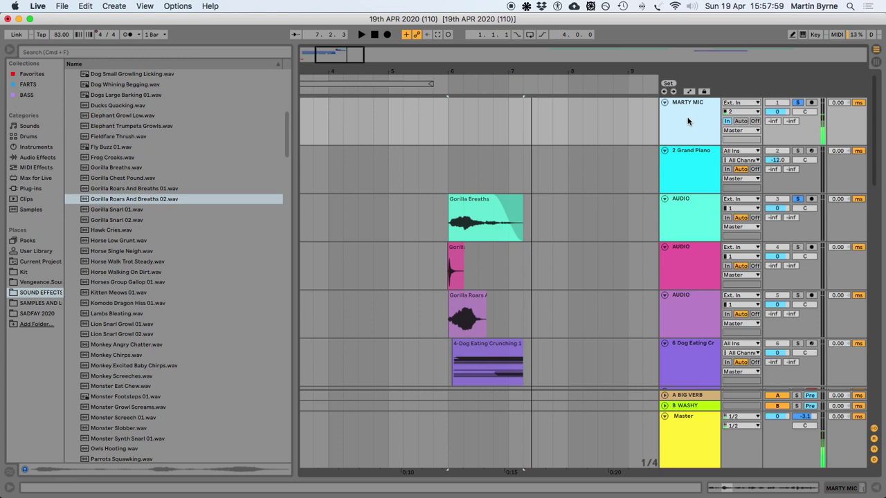
pyautogui.click(733, 131)
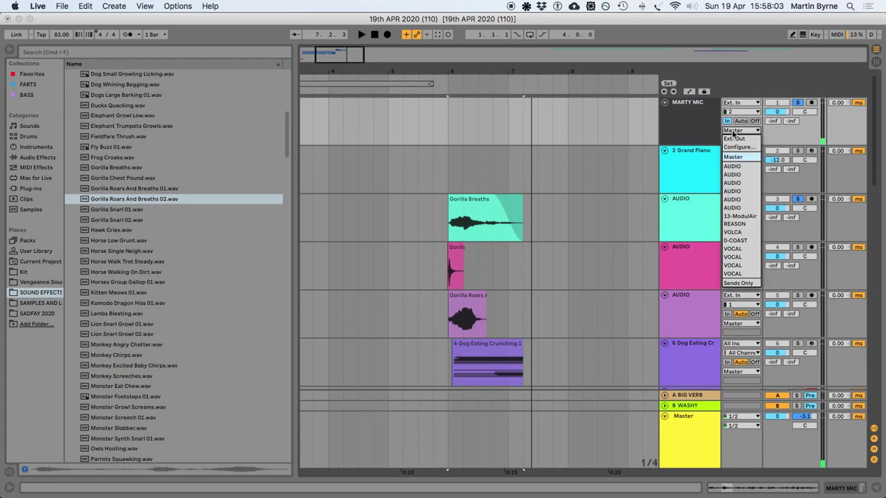
pyautogui.click(686, 124)
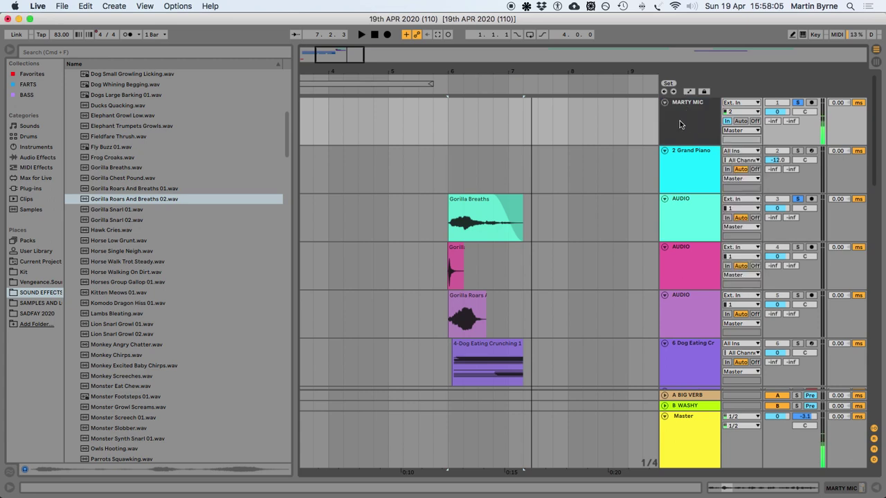
# Play the faded Gorilla Breaths clip from 6.1.1 and turn off the solos on both tracks
pyautogui.click(450, 174)
pyautogui.press('space')
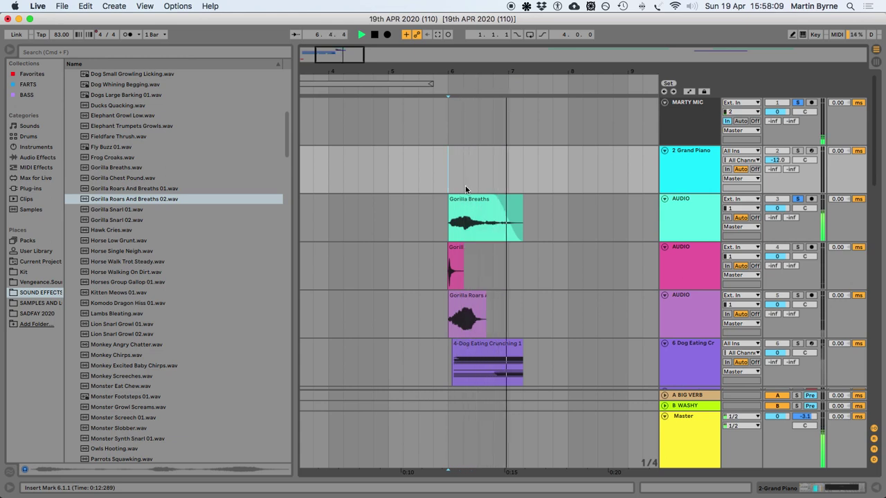
pyautogui.press('space')
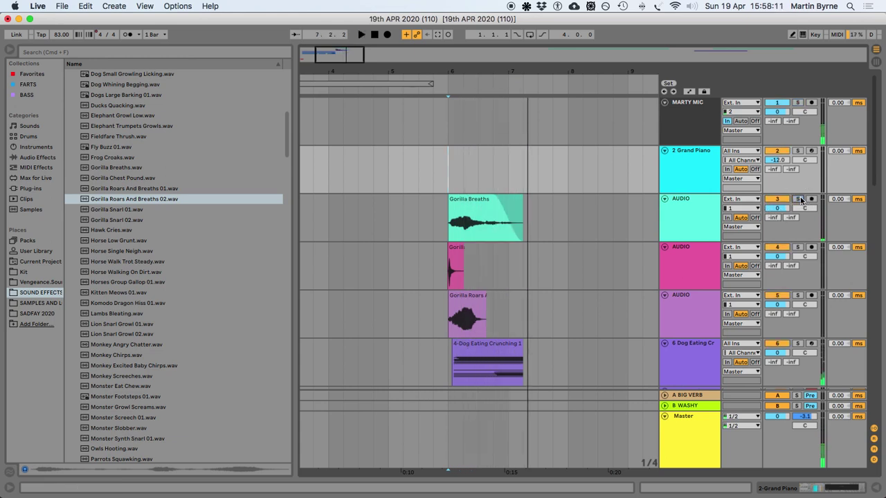
# Add Auto Pan to the Gorilla Breaths track and set its Amount to 100% and Rate to 0.77 Hz during playback
pyautogui.click(478, 211)
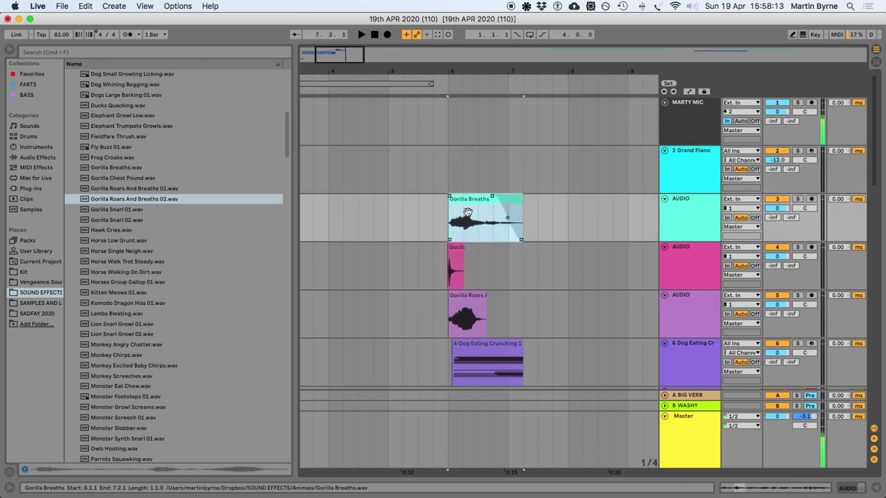
pyautogui.click(27, 157)
pyautogui.moveTo(94, 106); pyautogui.dragTo(458, 219)
pyautogui.press('space')
pyautogui.moveTo(108, 433); pyautogui.dragTo(108, 387)
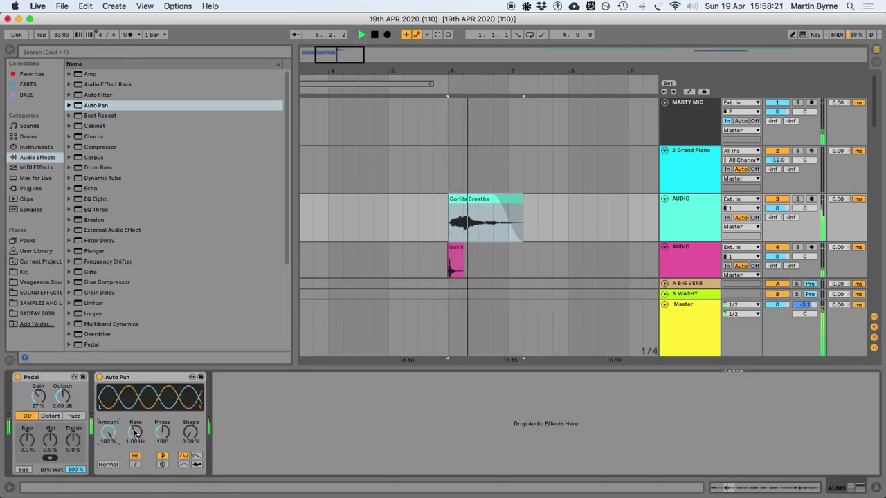
pyautogui.moveTo(135, 433)
pyautogui.mouseDown()
pyautogui.moveTo(135, 415)
pyautogui.moveTo(135, 438)
pyautogui.mouseUp()
pyautogui.press('space')
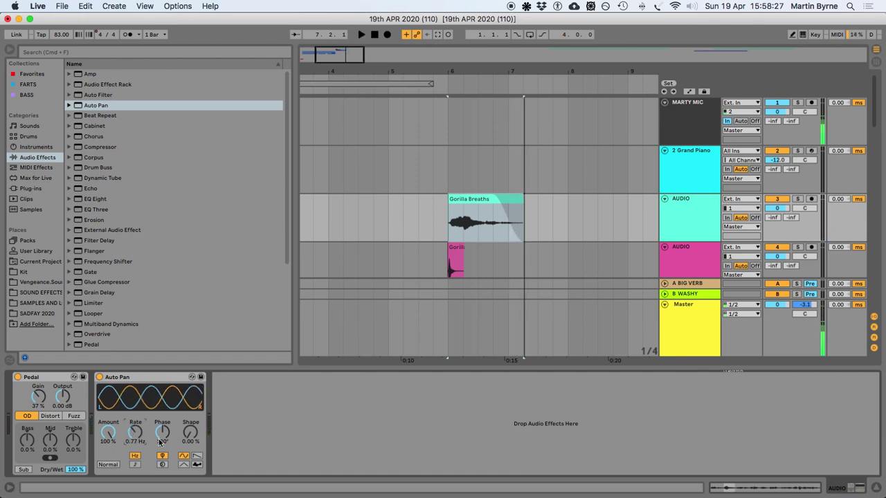
# Set Auto Pan's Phase to 0°, Shape to 73.8% and Rate to 7.40 Hz while playing the clip
pyautogui.moveTo(160, 436); pyautogui.dragTo(161, 478)
pyautogui.press('space')
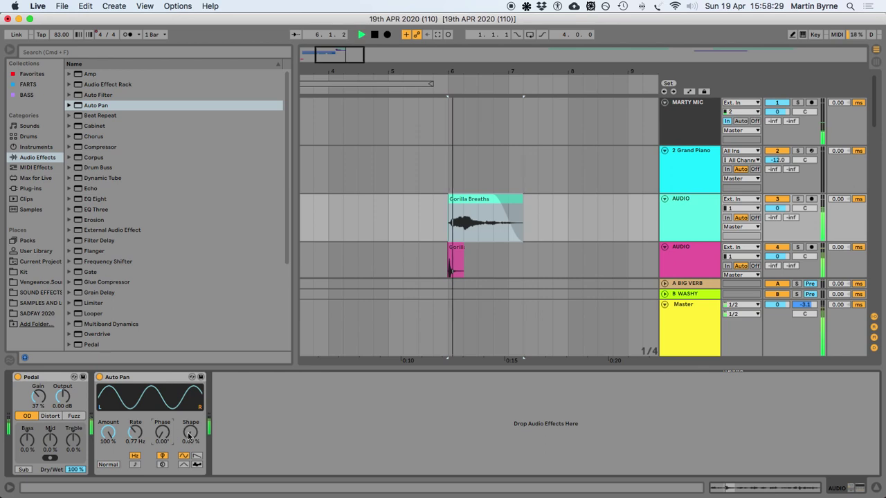
pyautogui.moveTo(190, 434); pyautogui.dragTo(190, 410)
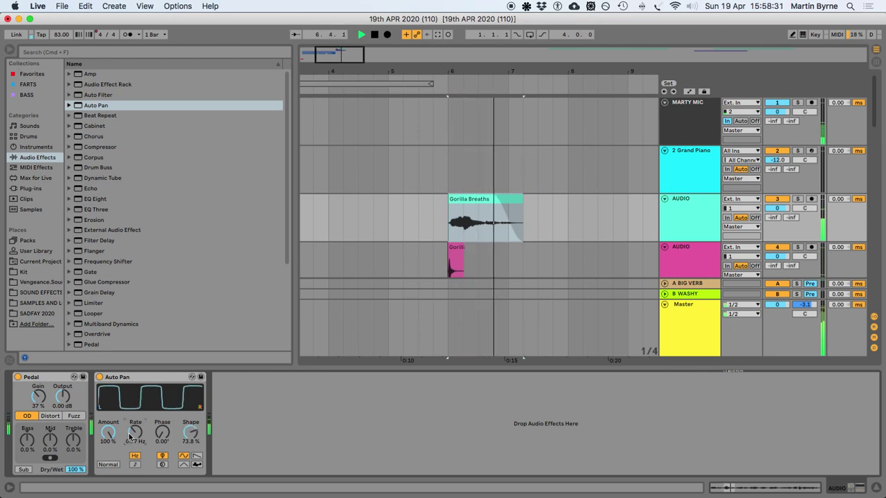
pyautogui.moveTo(134, 435); pyautogui.dragTo(134, 408)
pyautogui.press('space')
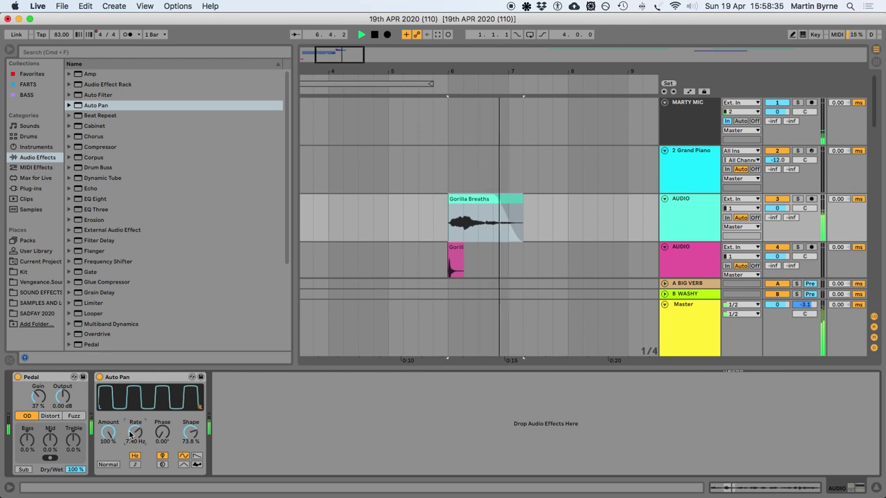
# Audition different Auto Pan Amount levels on Gorilla Breaths, ending with Amount at 0% and Rate at 20.3 Hz
pyautogui.moveTo(108, 433); pyautogui.dragTo(108, 471)
pyautogui.press('space')
pyautogui.moveTo(108, 433); pyautogui.dragTo(108, 391)
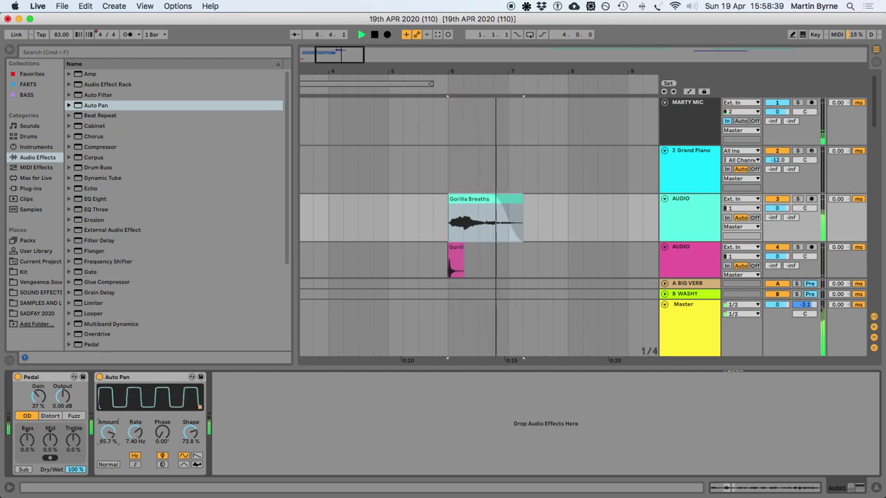
pyautogui.moveTo(126, 434); pyautogui.dragTo(106, 471)
pyautogui.press('space')
pyautogui.press('space')
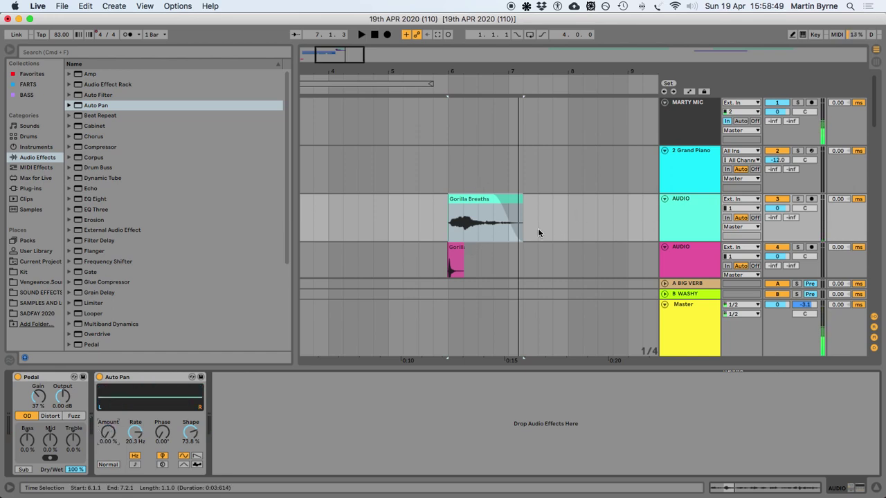
# Automate Auto Pan's Amount to ramp from 0% at about 6.3.1 to 100% at the end of Gorilla Breaths and play it
pyautogui.press('a')
pyautogui.moveTo(479, 242); pyautogui.dragTo(483, 222)
pyautogui.click(465, 199)
pyautogui.press('space')
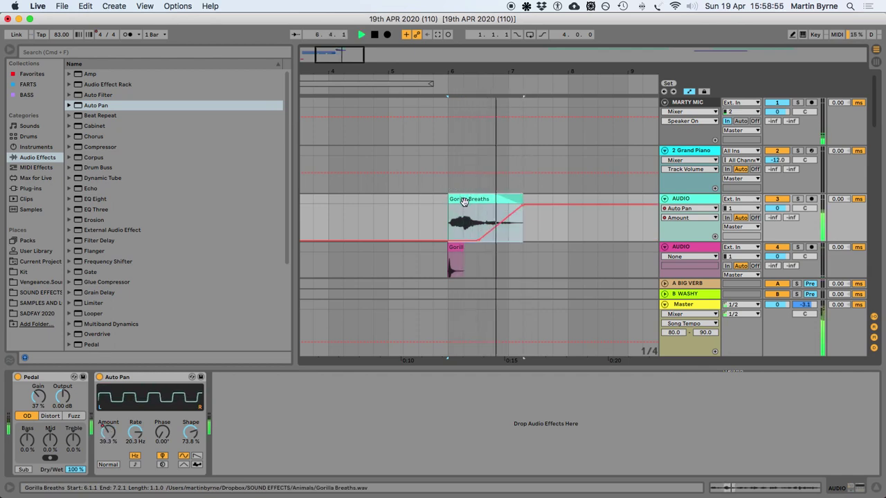
pyautogui.press('space')
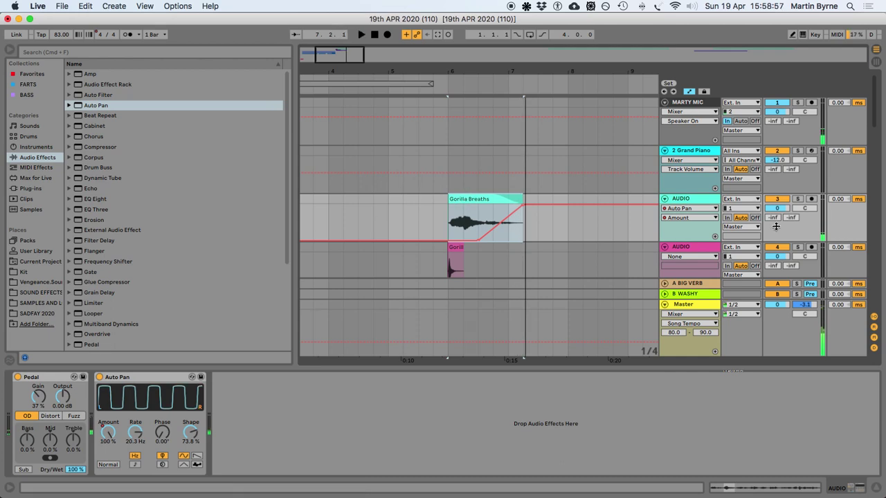
# Automate the Gorilla Breaths track panning from centre to hard right near 6.4.1 and hard left by 7.2.1, and play it
pyautogui.click(805, 211)
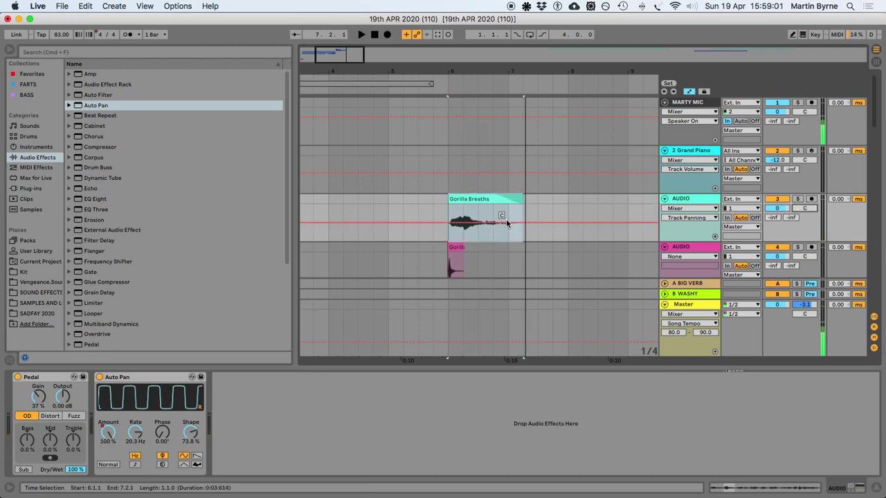
pyautogui.click(479, 225)
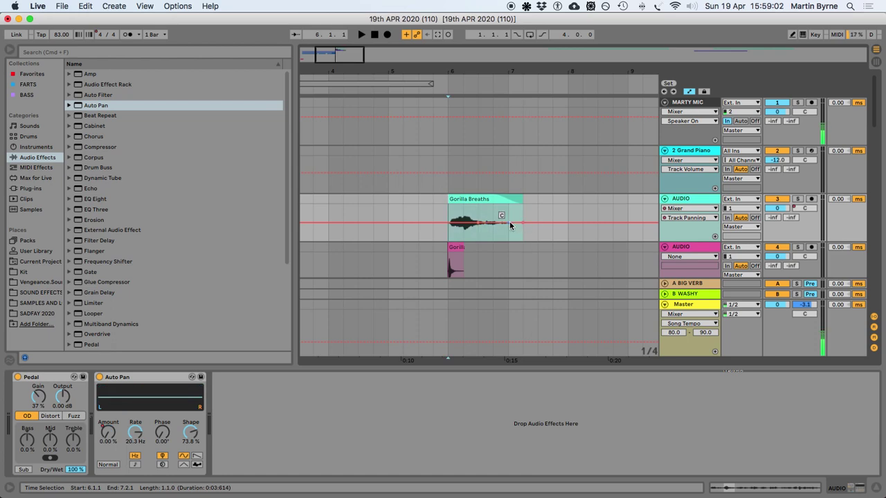
pyautogui.moveTo(509, 205); pyautogui.dragTo(522, 240)
pyautogui.click(450, 233)
pyautogui.press('space')
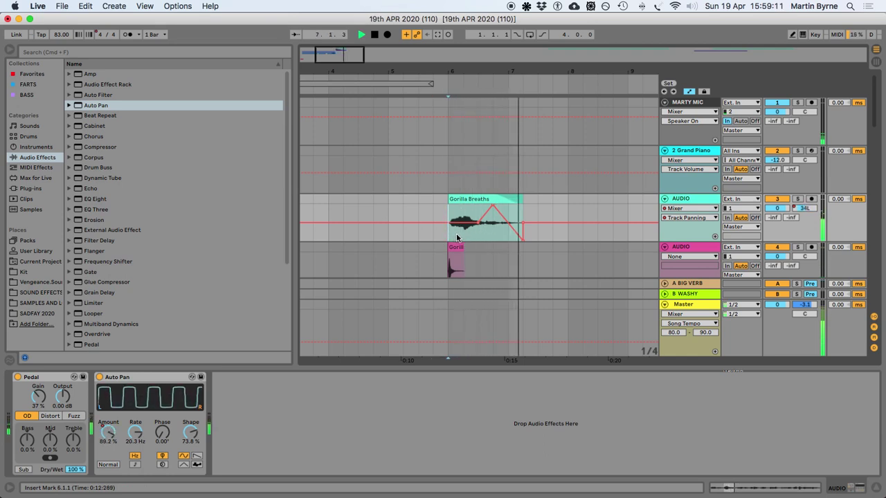
# Remove the centre panning breakpoint at the end of Gorilla Breaths so the panning stays hard left, and save the set
pyautogui.click(523, 224)
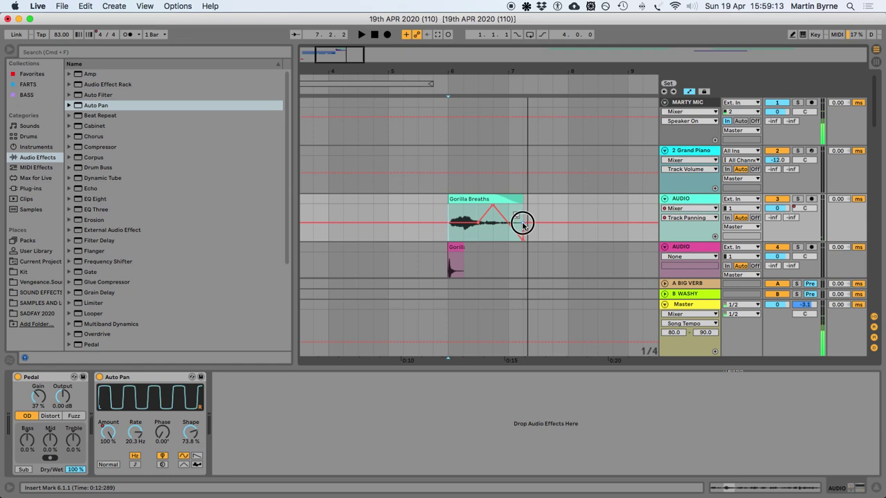
pyautogui.press('super+s')
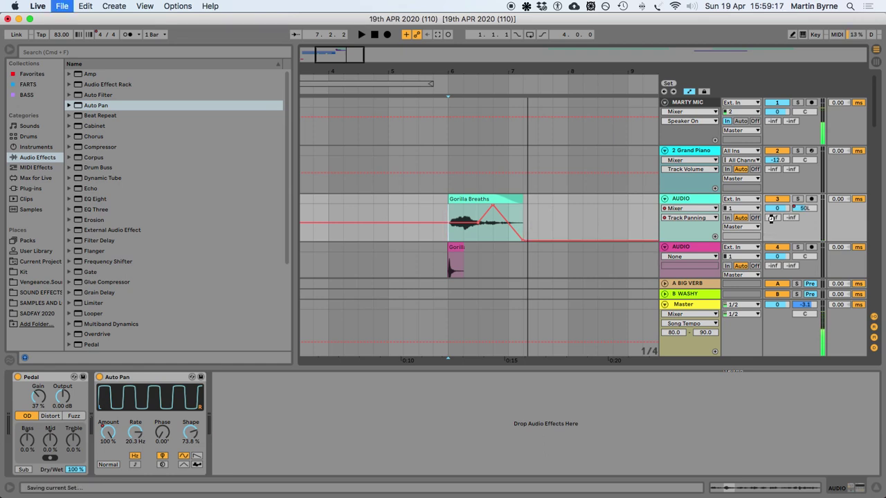
# Automate the Gorilla Breaths track's A-BIG VERB send from -inf near 6.4.1 to about -4.7 dB at the clip's end and back to -inf, and play it
pyautogui.click(772, 217)
pyautogui.click(504, 240)
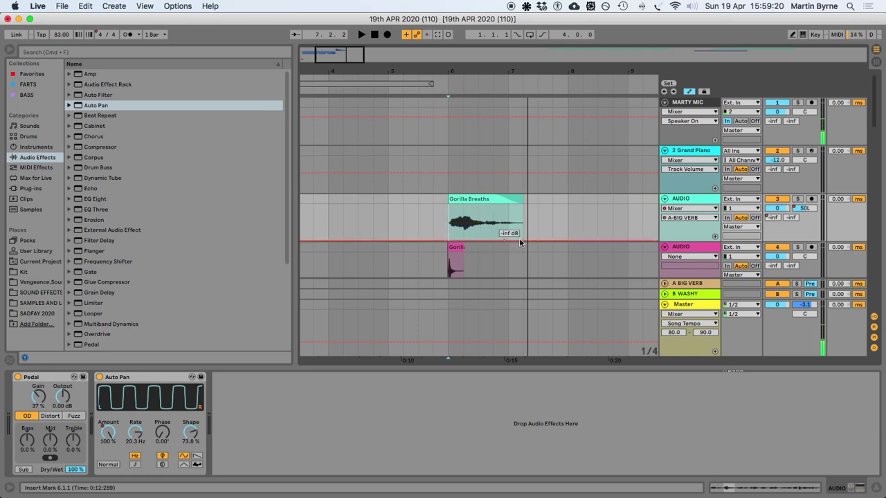
pyautogui.moveTo(528, 240); pyautogui.dragTo(523, 205)
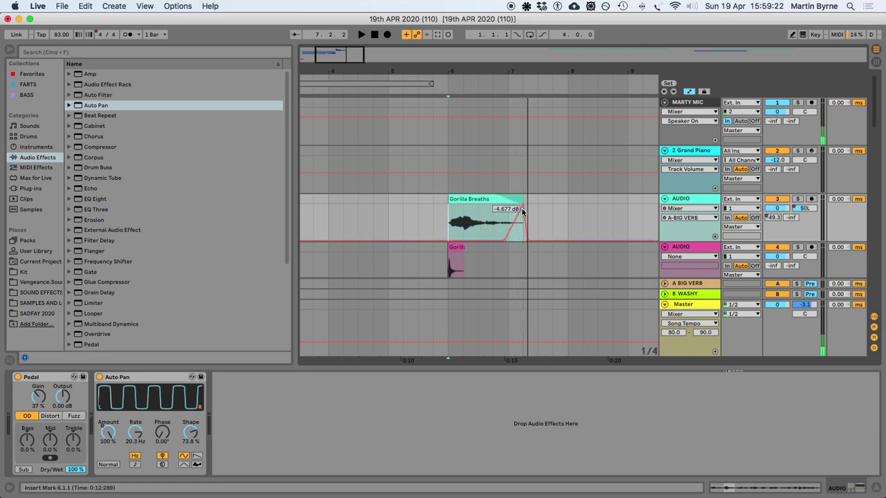
pyautogui.moveTo(497, 242); pyautogui.dragTo(492, 240)
pyautogui.press('space')
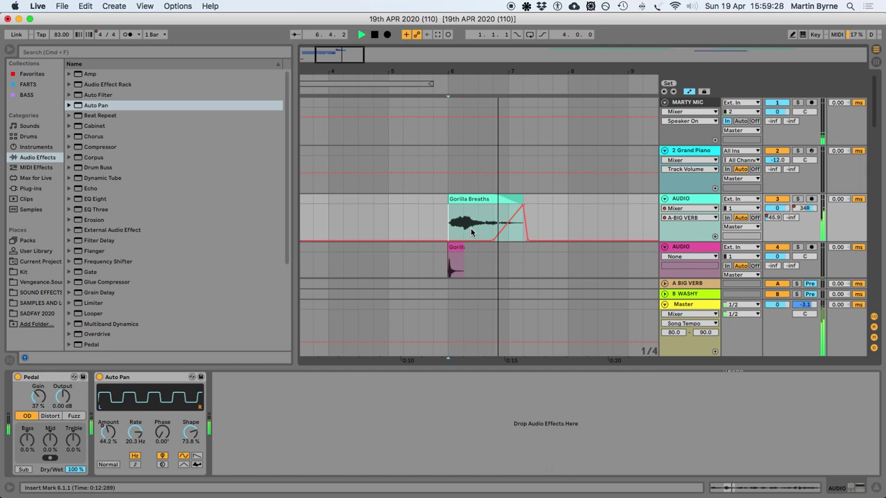
pyautogui.press('space')
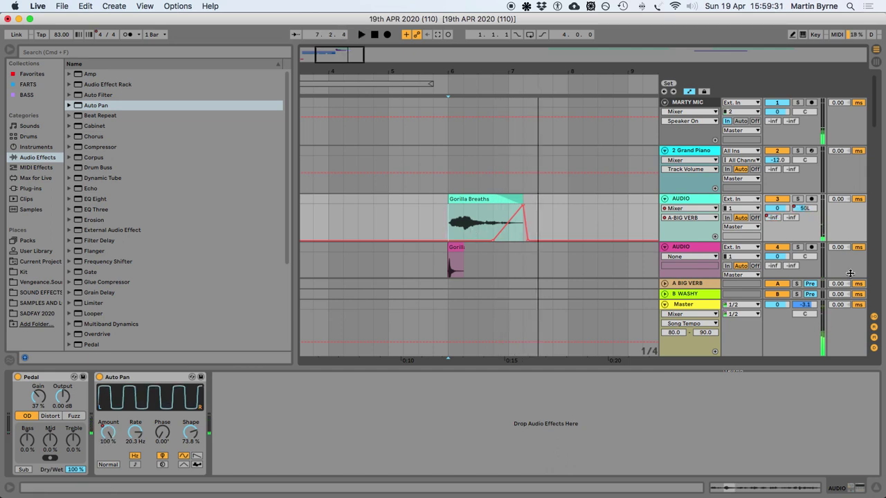
# Automate the A BIG VERB return's volume to rise from -inf near 6.4.1 to about -6 dB by bar 7 and hold there
pyautogui.click(665, 284)
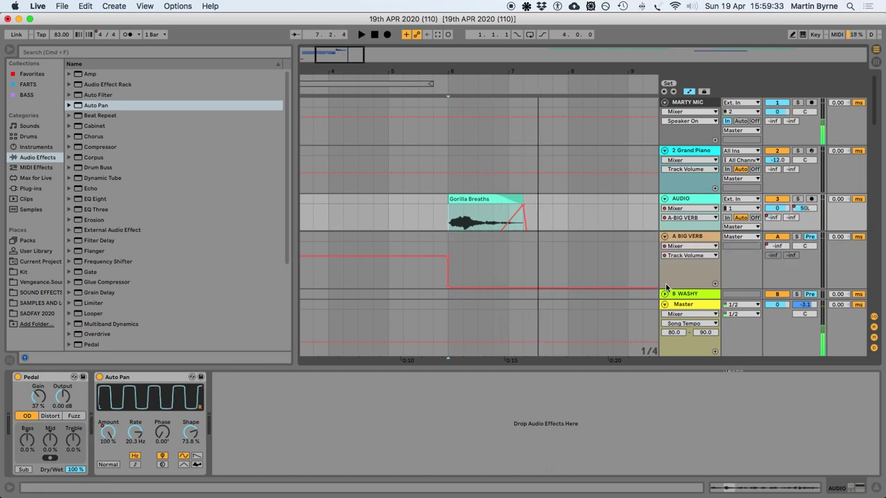
pyautogui.click(497, 289)
pyautogui.moveTo(494, 287); pyautogui.dragTo(557, 256)
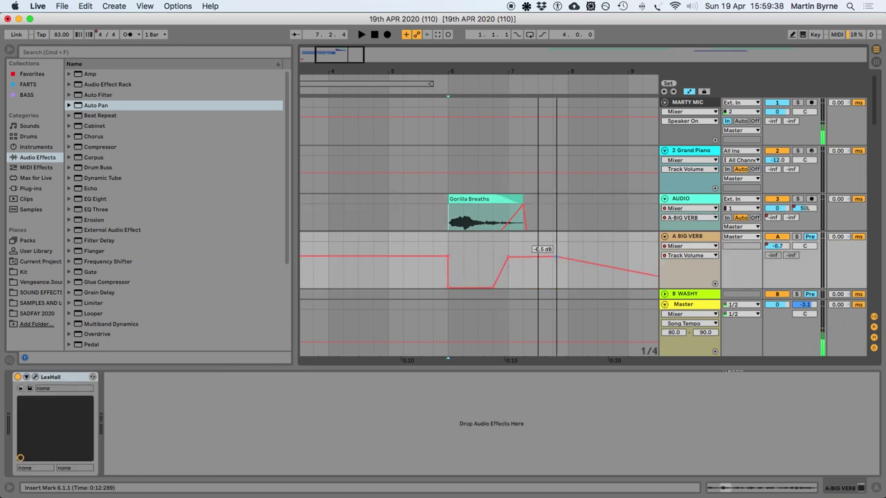
pyautogui.hscroll(4, 574, 277)
pyautogui.click(584, 286)
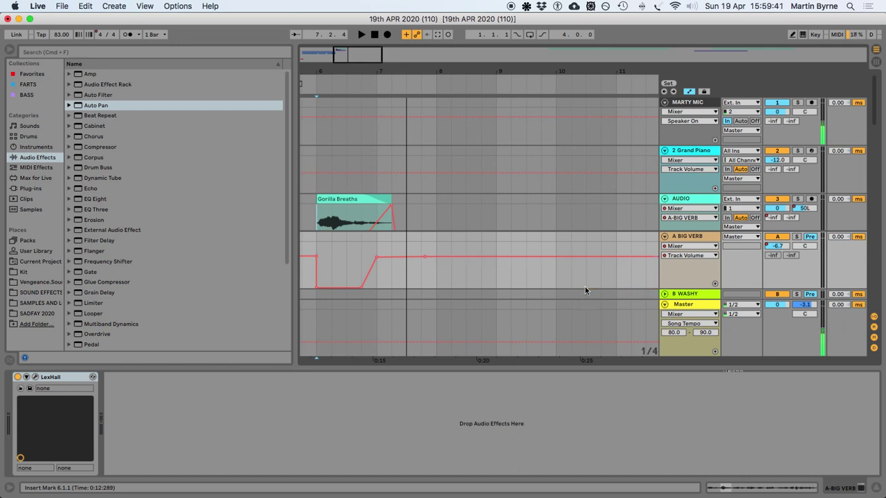
pyautogui.moveTo(421, 261); pyautogui.dragTo(378, 256)
# Play Gorilla Breaths from 6.1.1 with the reverb return automation and save the set
pyautogui.click(315, 214)
pyautogui.press('space')
pyautogui.press('super+s')
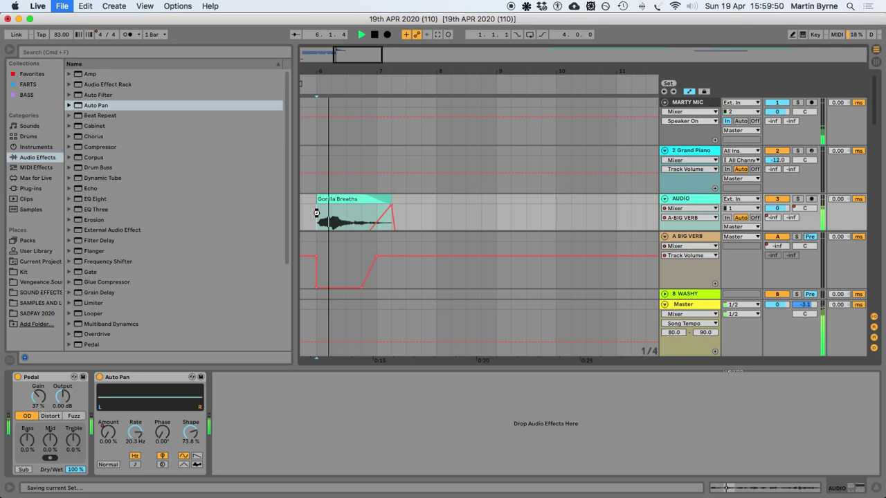
pyautogui.press('space')
# Bring the A-BIG VERB send peak forward to bar 7, holding it until the clip's end, and play and save the set
pyautogui.moveTo(382, 218); pyautogui.dragTo(377, 206)
pyautogui.press('space')
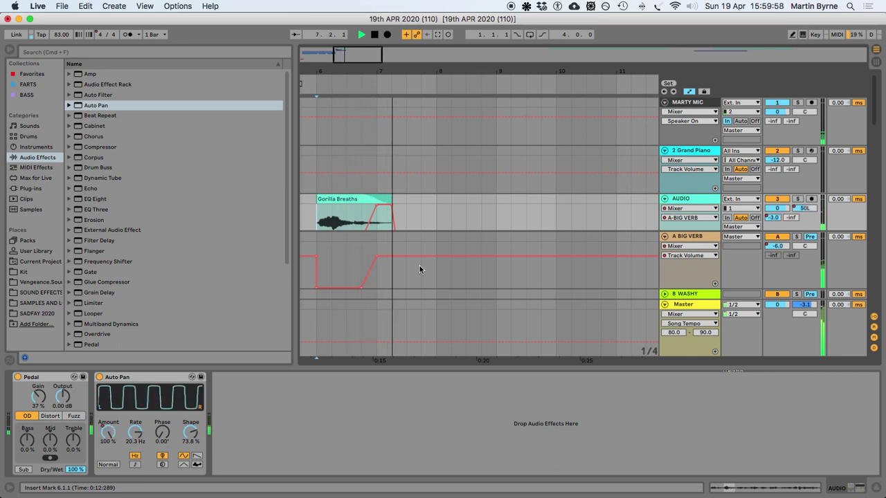
pyautogui.press('super+s')
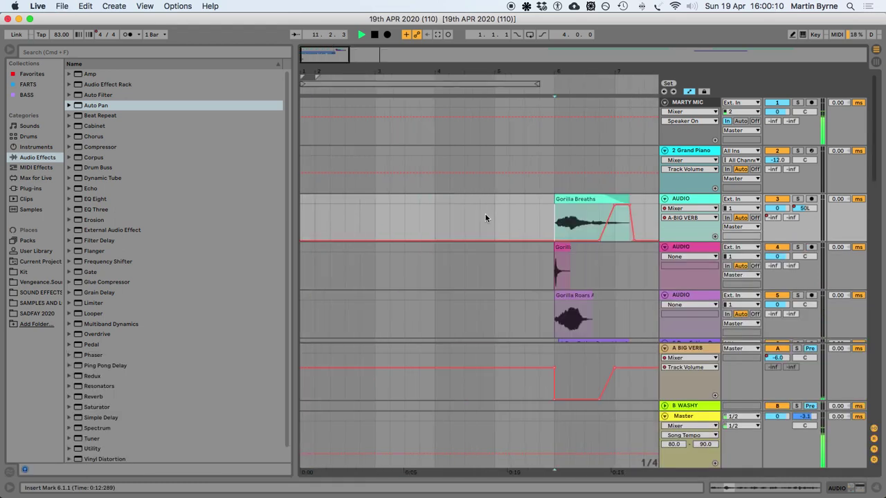
pyautogui.press('space')
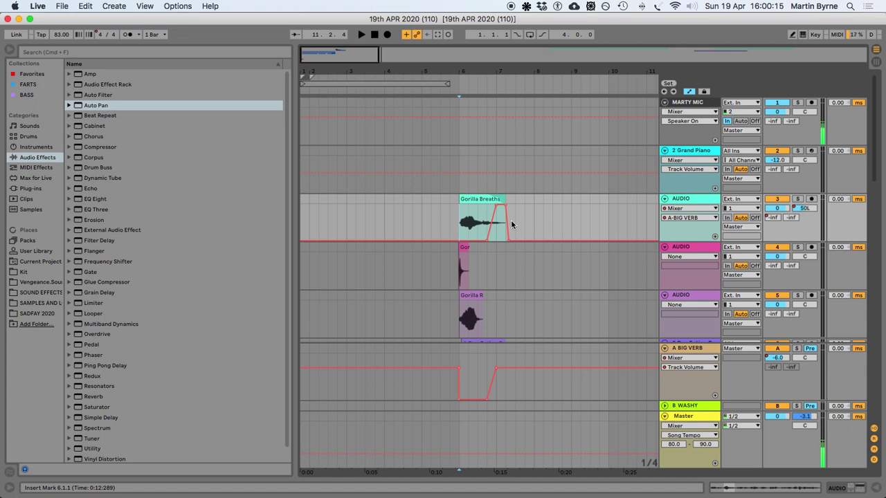
# Play the arrangement from 5.3.1 to hear the transition from the music into the animal sounds
pyautogui.scroll(-3, 511, 220)
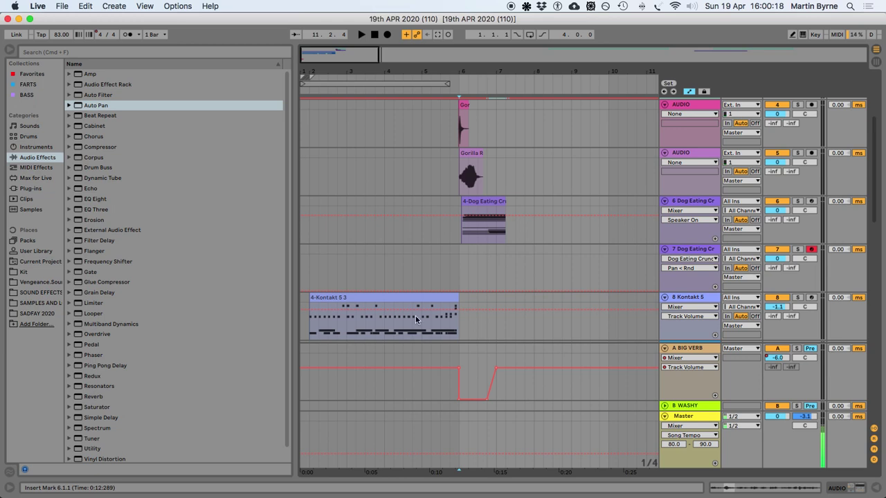
pyautogui.click(443, 286)
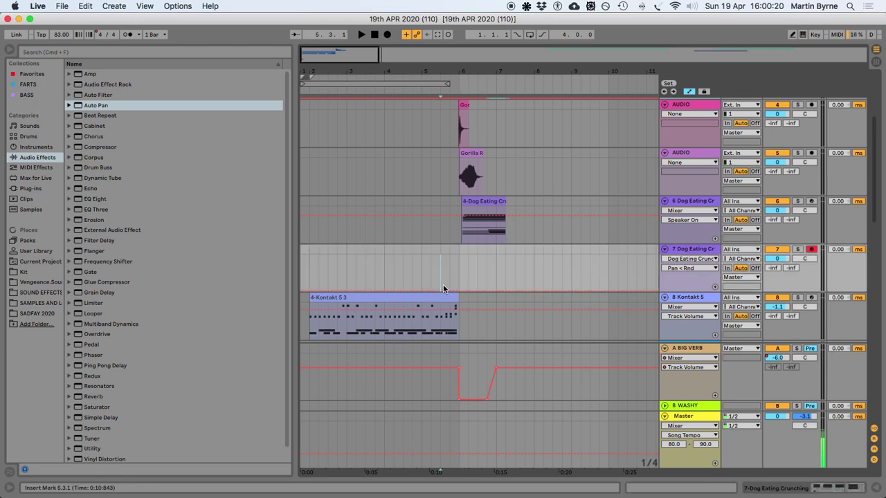
pyautogui.press('space')
pyautogui.click(395, 297)
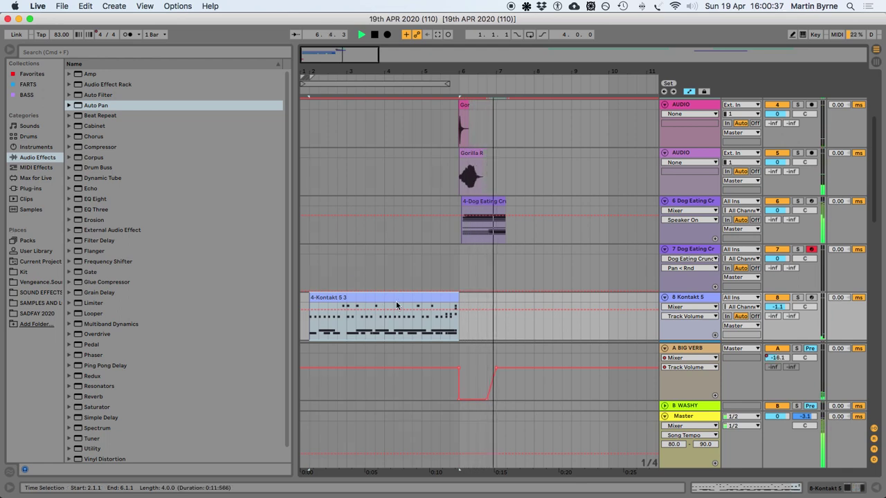
pyautogui.press('space')
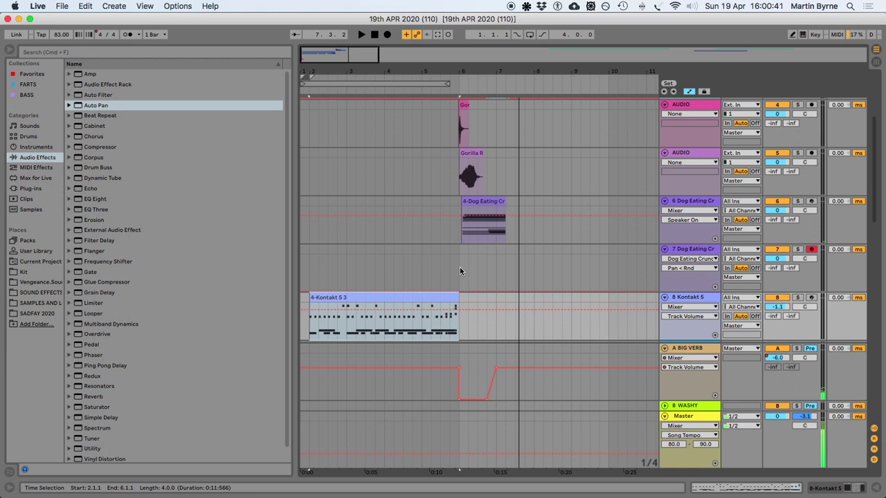
# Select bars 2.1.1 to 6.1.1 of all music clips from the 8 Kontakt 5 track through audio track 12
pyautogui.scroll(-5, 459, 268)
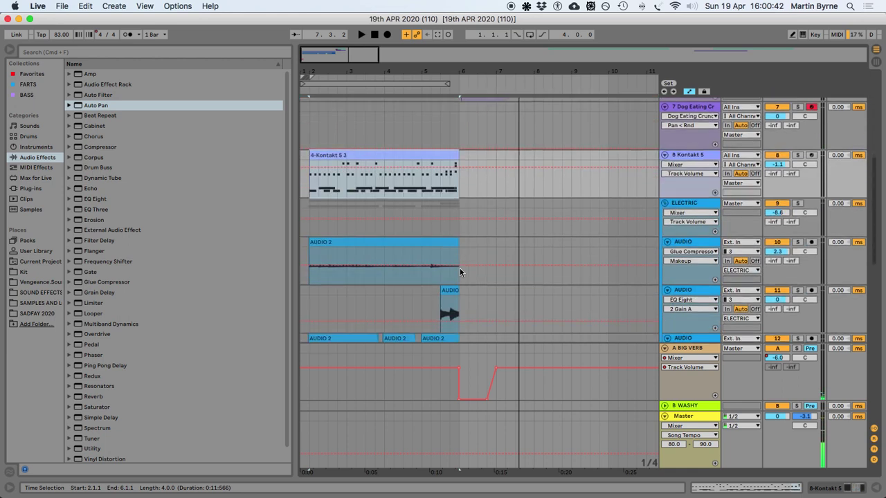
pyautogui.scroll(-1, 453, 282)
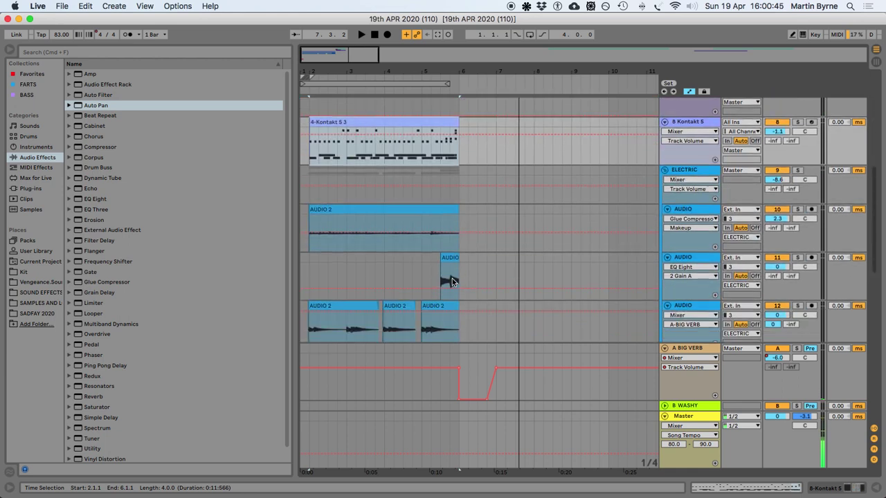
pyautogui.click(451, 307)
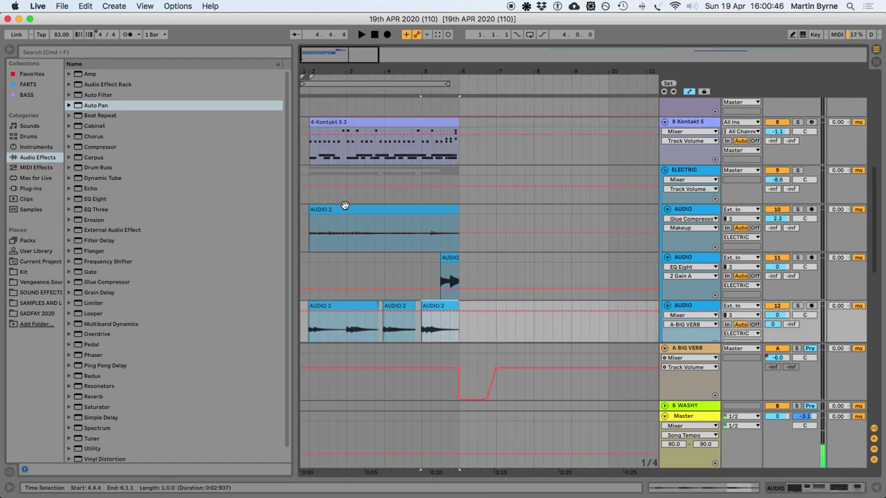
pyautogui.keyDown('shift'); pyautogui.click(334, 121); pyautogui.keyUp('shift')
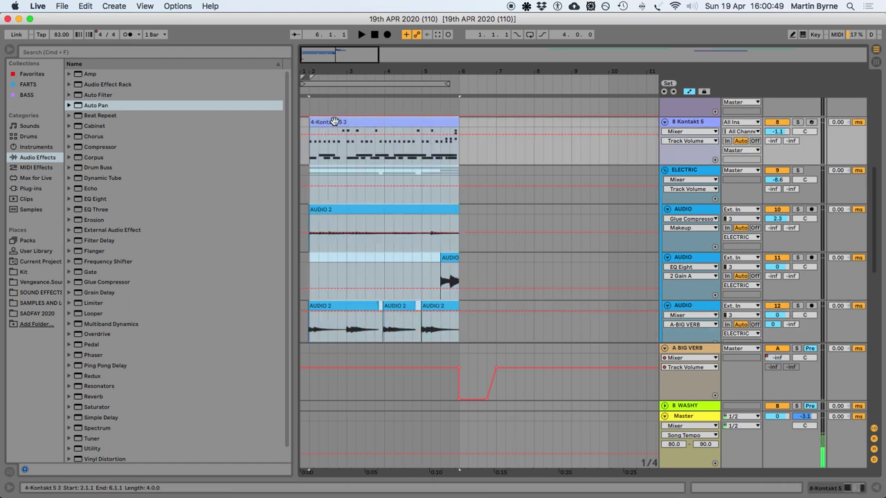
pyautogui.scroll(5, 460, 163)
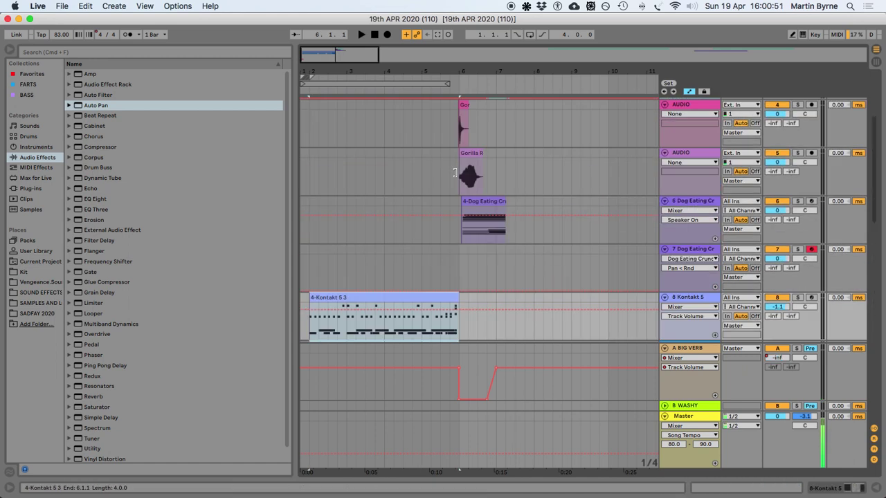
pyautogui.scroll(-3, 471, 201)
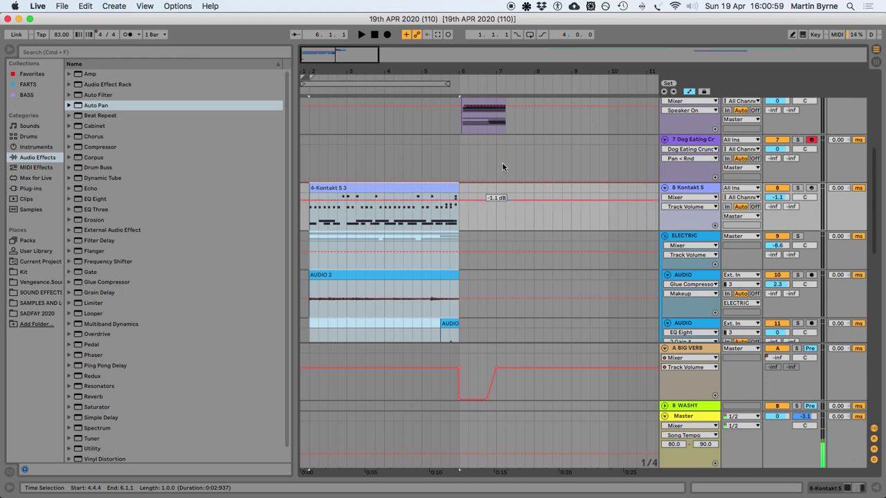
pyautogui.scroll(-3, 503, 252)
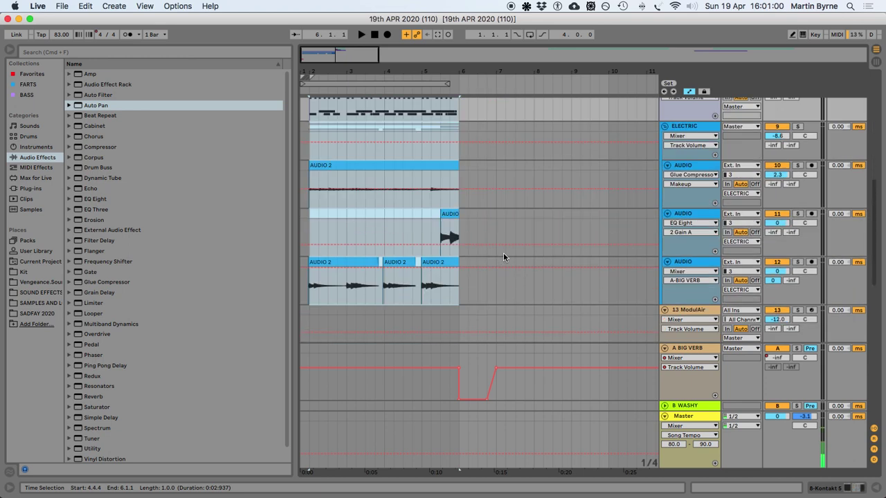
pyautogui.scroll(4, 503, 257)
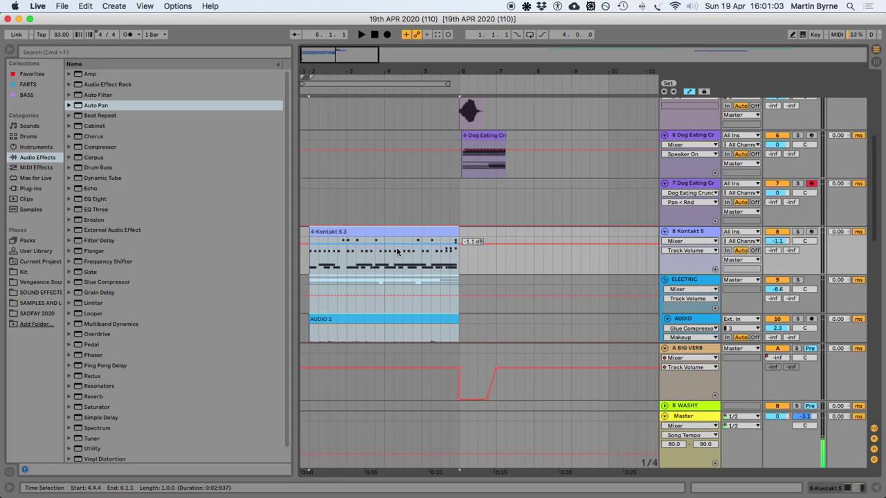
# Export the selected section from the Master as a 16-bit, 48000 Hz WAV named "19th APR 2020 (110)_music bit"
pyautogui.press('super+shift+r')
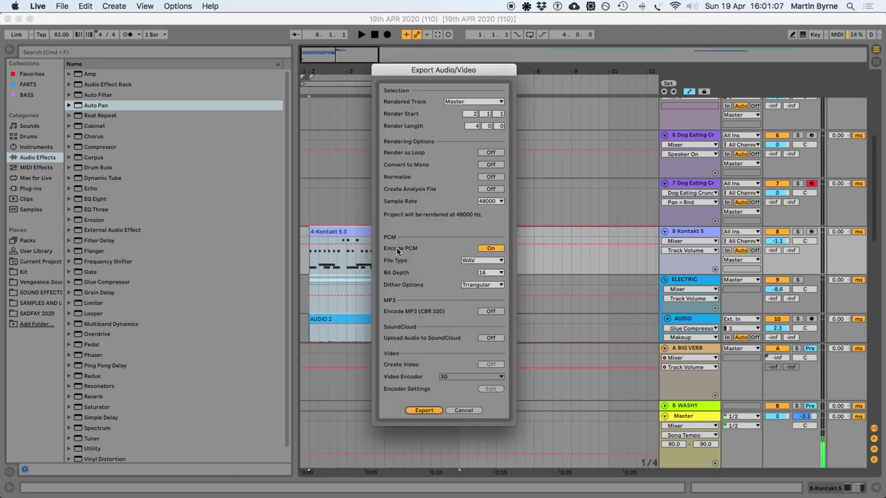
pyautogui.press('Return')
pyautogui.click(476, 75)
pyautogui.write('_music bit')
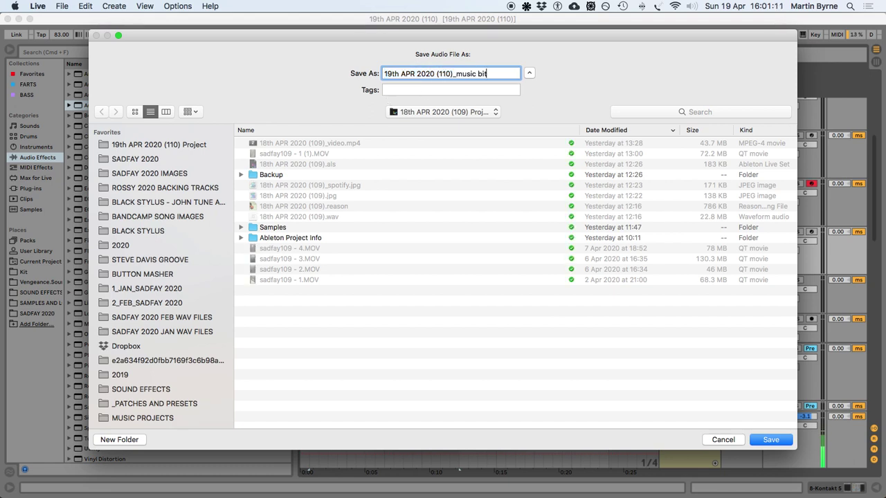
pyautogui.press('Return')
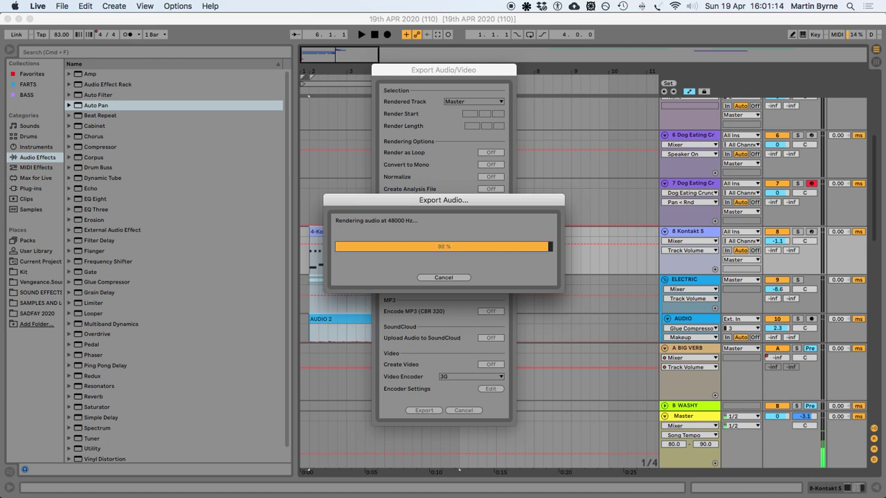
# In Finder, move the exported music bit WAV from the 18th APR 2020 (109) Project folder to the 19th APR 2020 (110) Project folder
pyautogui.press('super+Tab')
pyautogui.press('super+Tab')
pyautogui.press('super+Tab')
pyautogui.press('super+Tab')
pyautogui.press('super+Tab')
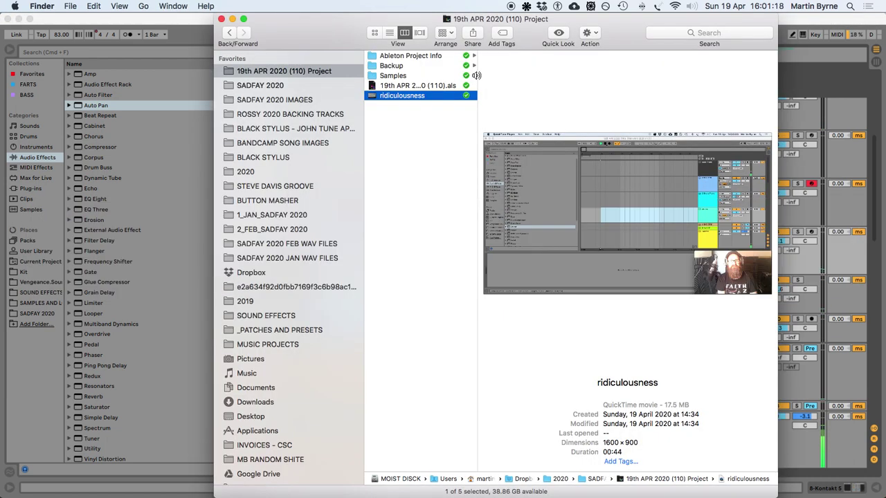
pyautogui.click(281, 85)
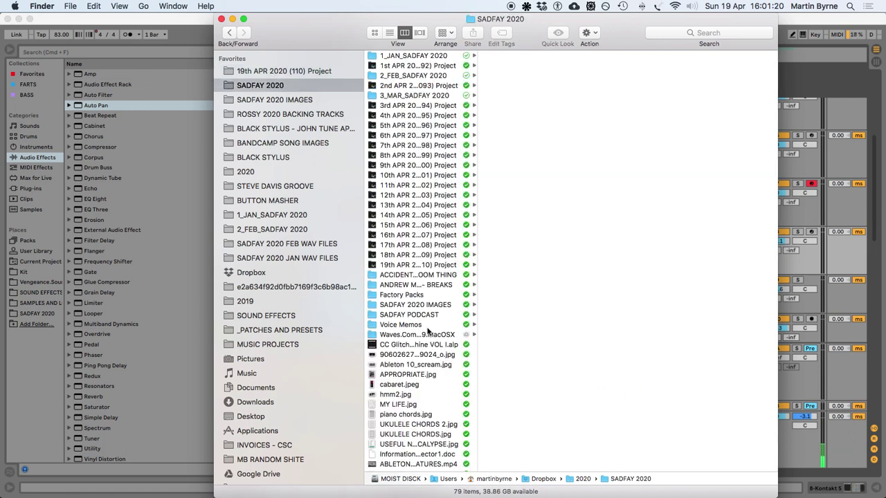
pyautogui.click(396, 255)
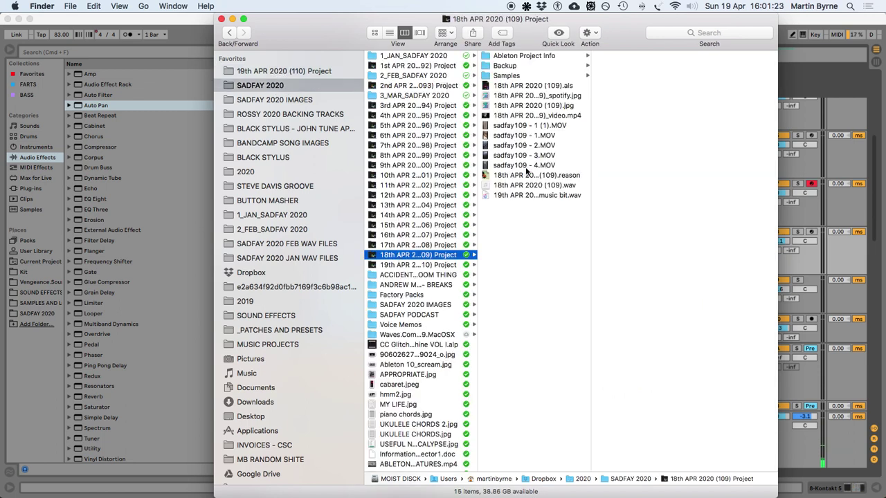
pyautogui.moveTo(520, 198); pyautogui.dragTo(272, 74)
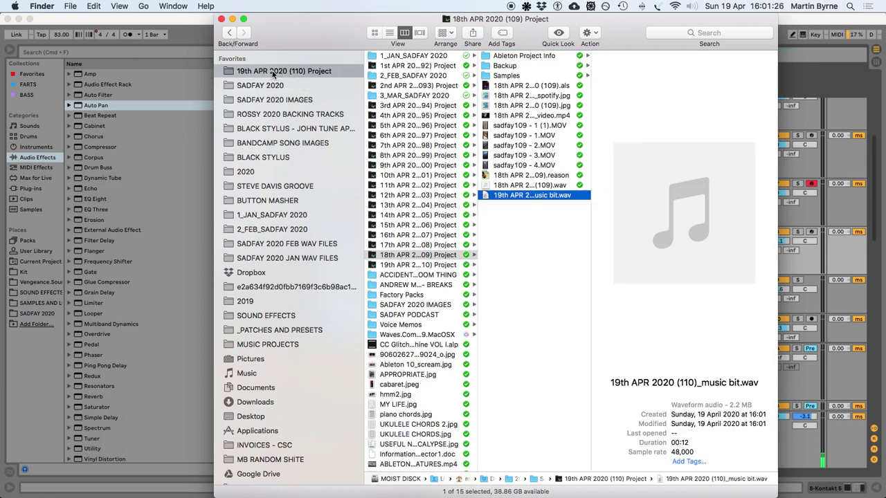
pyautogui.click(325, 71)
pyautogui.click(390, 108)
# Return to Ableton Live and insert a new audio track directly above the 8 Kontakt 5 track
pyautogui.click(181, 43)
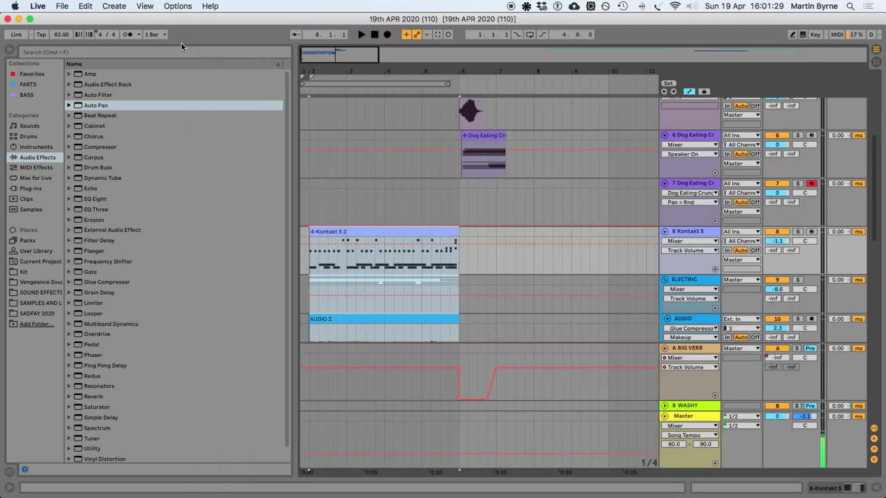
pyautogui.scroll(5, 699, 205)
pyautogui.scroll(-4, 695, 205)
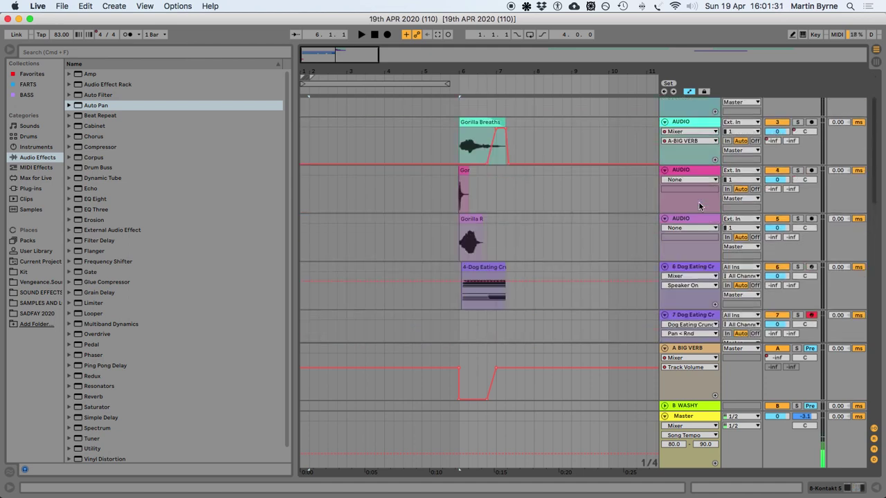
pyautogui.scroll(1, 690, 206)
pyautogui.scroll(-3, 690, 206)
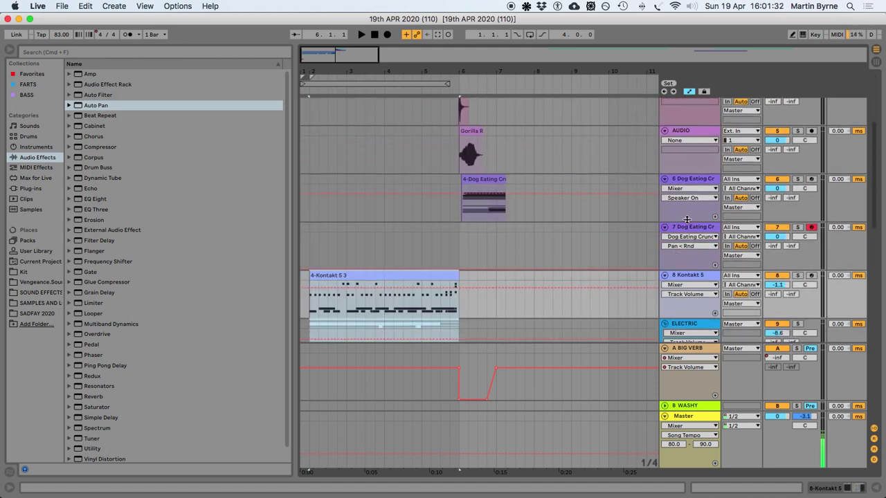
pyautogui.press('super+t')
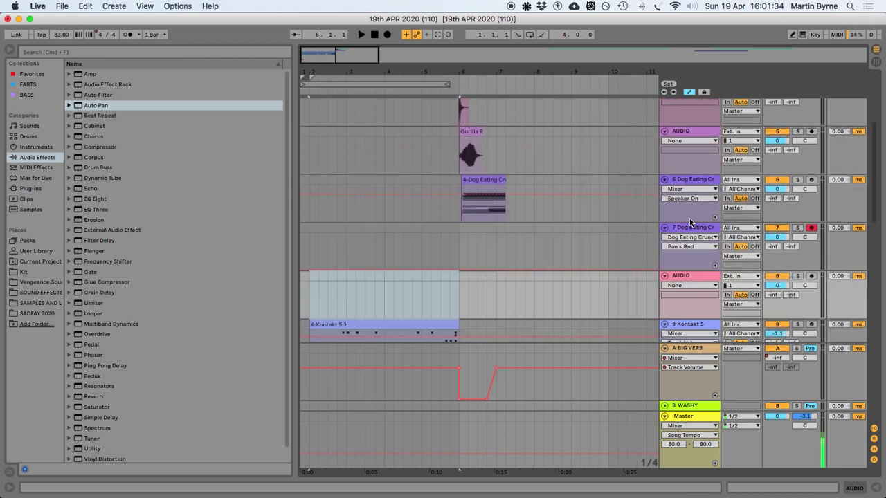
# Bring the exported "19th APR 2020 (110)_music bit.wav" from Finder onto the new audio track at 6.1.1
pyautogui.press('super+Tab')
pyautogui.moveTo(270, 22); pyautogui.dragTo(646, 84)
pyautogui.moveTo(732, 160); pyautogui.dragTo(458, 296)
pyautogui.click(501, 277)
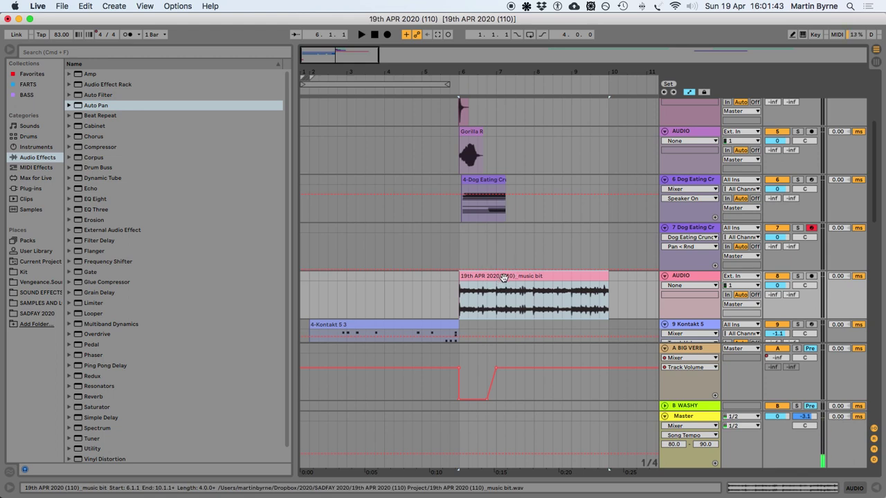
# Enable Warp for the music bit clip and close its clip view
pyautogui.rightClick(503, 277)
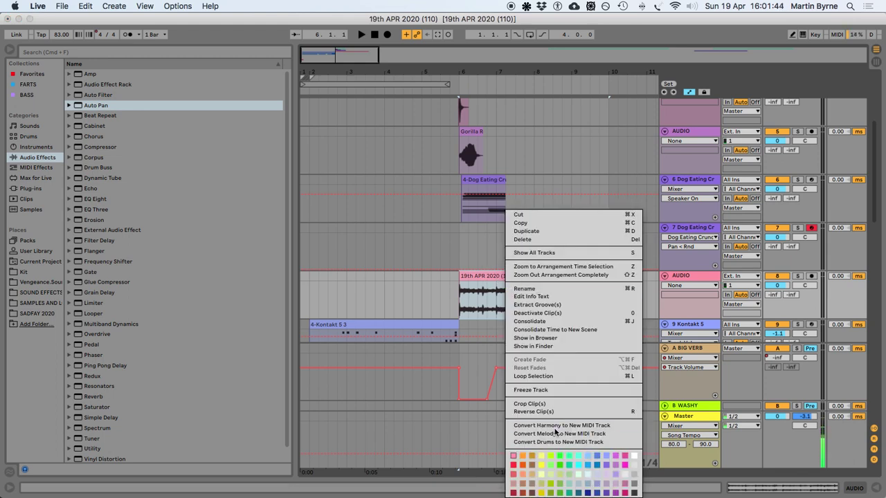
pyautogui.click(480, 288)
pyautogui.doubleClick(480, 289)
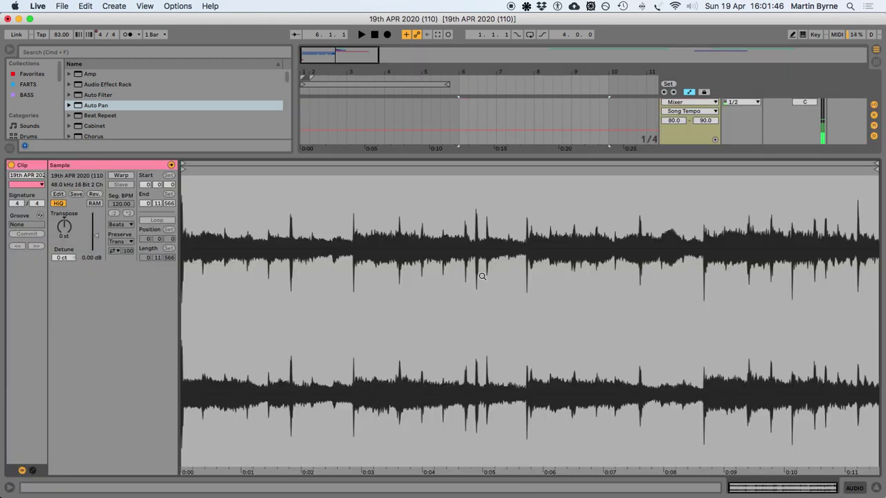
pyautogui.click(120, 175)
pyautogui.click(876, 488)
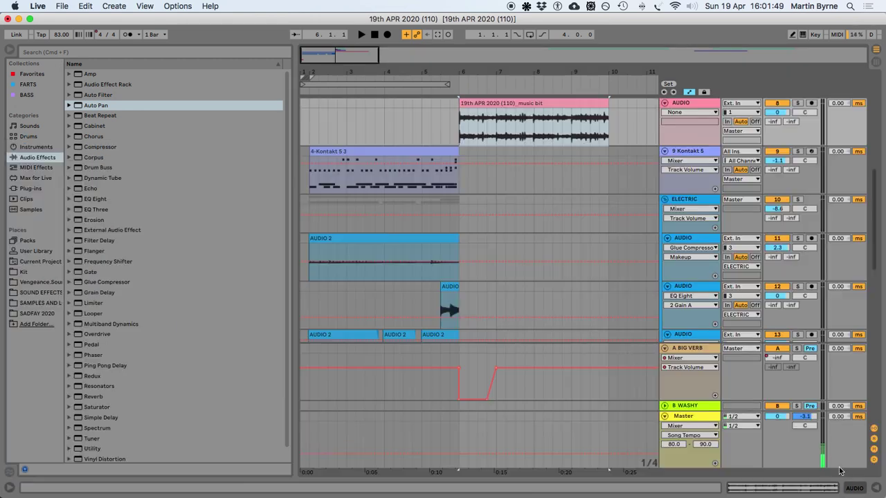
# Slice the music bit clip to a new MIDI track with one slice per bar and the Built-in slicing preset
pyautogui.rightClick(537, 116)
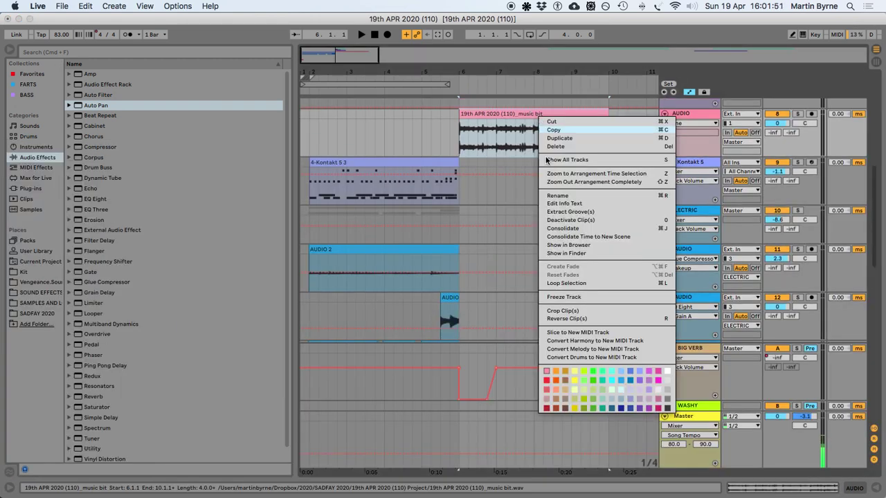
pyautogui.click(606, 332)
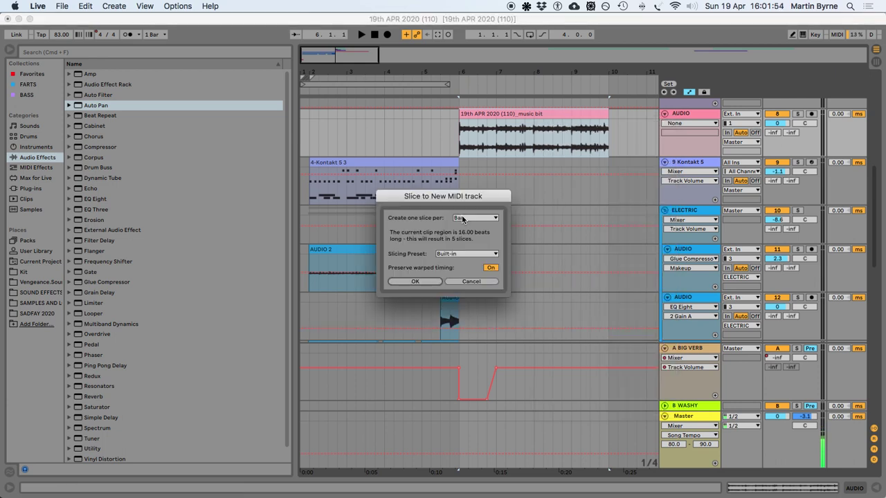
pyautogui.click(403, 283)
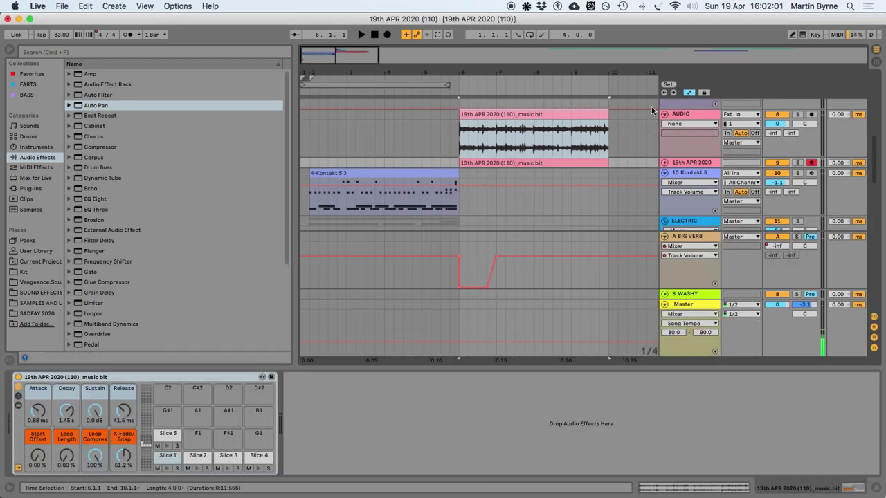
# Fold the source AUDIO track, unfold the sliced 19th APR 2020 track and select its MIDI clip
pyautogui.click(685, 114)
pyautogui.click(665, 125)
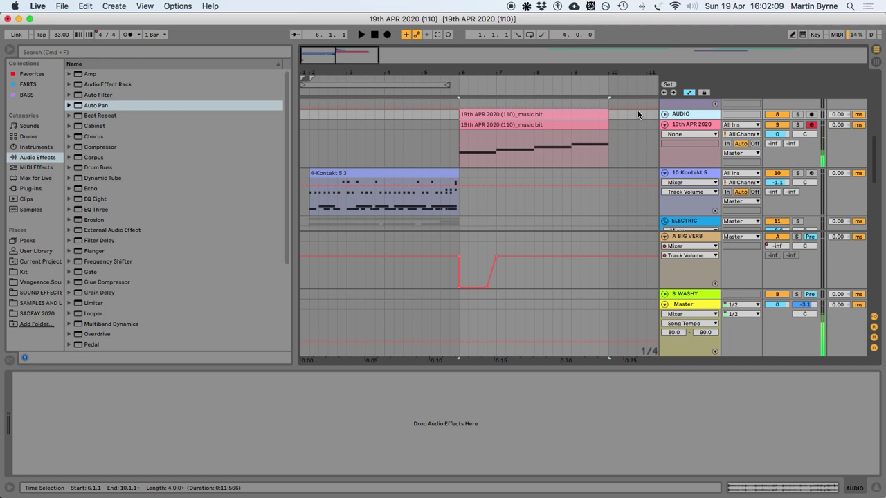
pyautogui.click(511, 126)
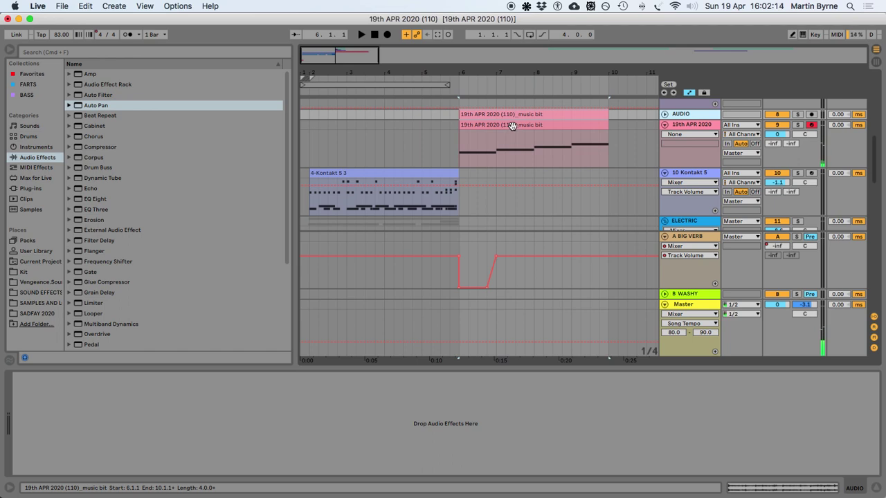
pyautogui.click(511, 126)
# Add an Auto Filter to the sliced track as a high-pass filter with the frequency at about 326 Hz
pyautogui.click(85, 104)
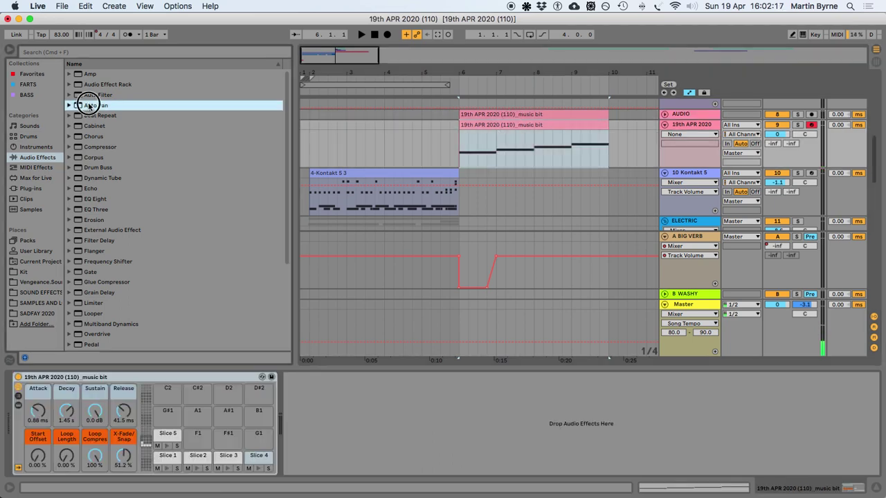
pyautogui.click(92, 95)
pyautogui.moveTo(337, 429); pyautogui.dragTo(338, 441)
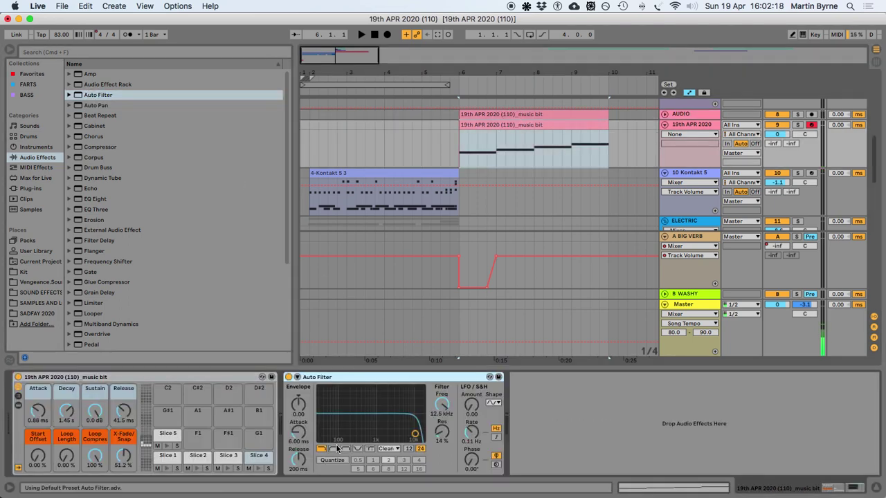
pyautogui.moveTo(442, 405); pyautogui.dragTo(442, 465)
# Set the Auto Filter LFO to a sample-and-hold shape with Amount 30.0, Rate 6.45 Hz and Spin 0.0%
pyautogui.click(493, 403)
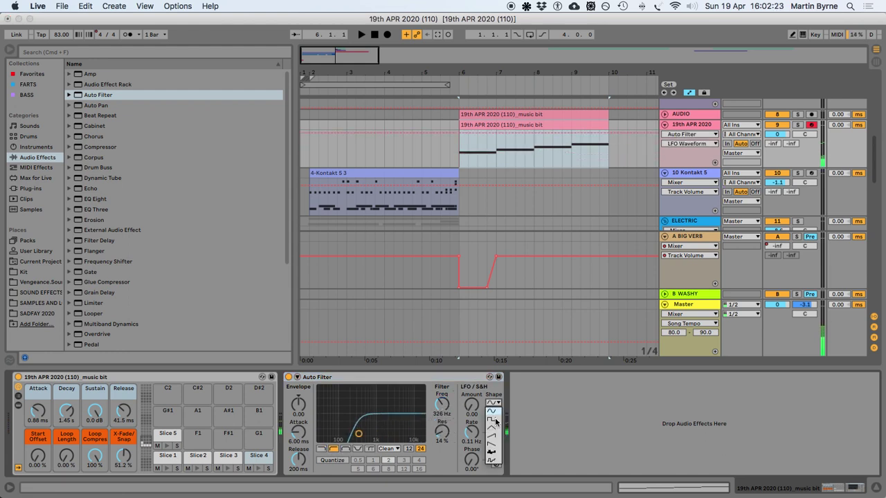
pyautogui.click(493, 448)
pyautogui.moveTo(471, 405); pyautogui.dragTo(471, 397)
pyautogui.moveTo(471, 430); pyautogui.dragTo(472, 484)
pyautogui.click(496, 455)
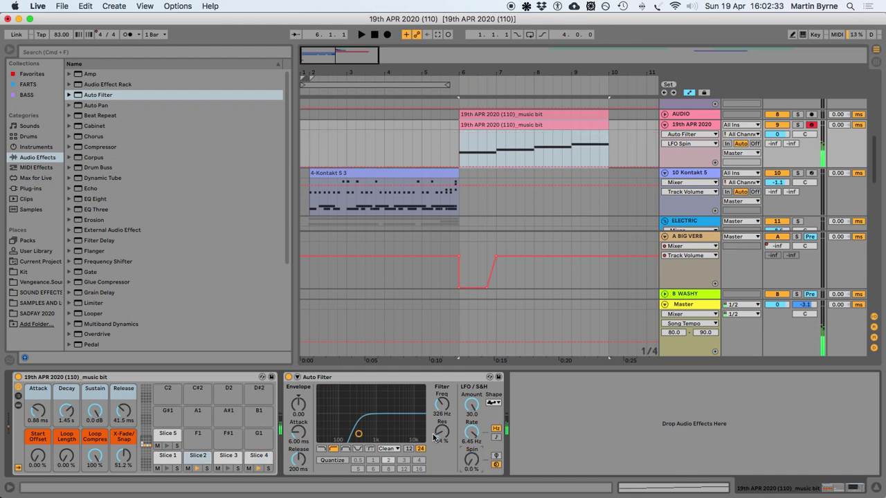
# Add a Utility device after the Auto Filter and switch it to Mono
pyautogui.scroll(-5, 173, 208)
pyautogui.moveTo(90, 325); pyautogui.dragTo(565, 451)
pyautogui.click(541, 449)
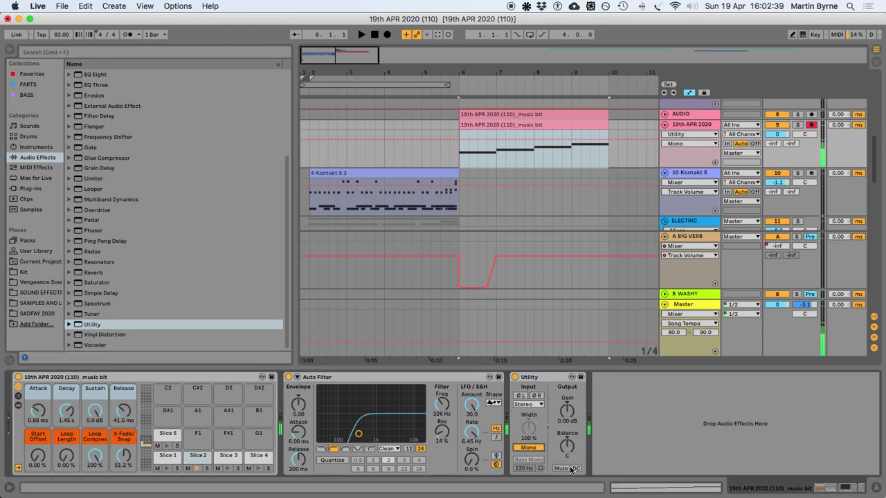
# Set the Auto Filter's resonance to 48% and its frequency to about 1.76 kHz
pyautogui.moveTo(443, 404)
pyautogui.mouseDown()
pyautogui.moveTo(442, 416)
pyautogui.moveTo(441, 408)
pyautogui.mouseUp()
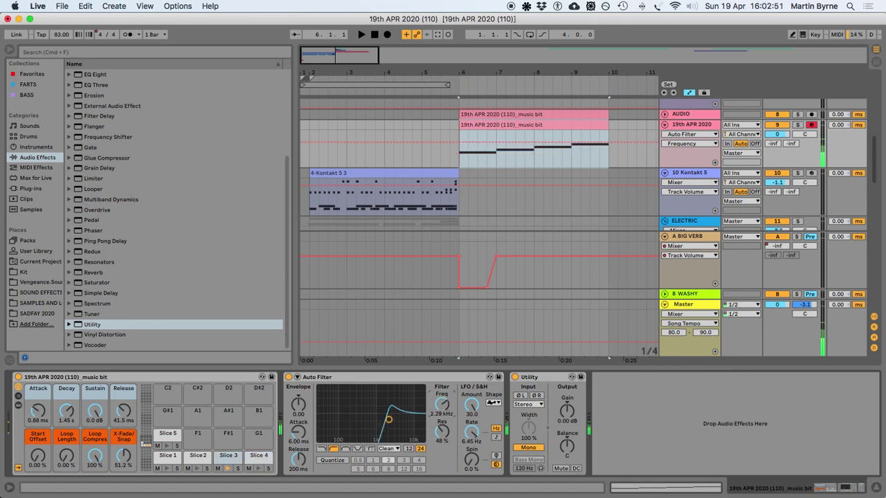
pyautogui.moveTo(441, 405); pyautogui.dragTo(441, 409)
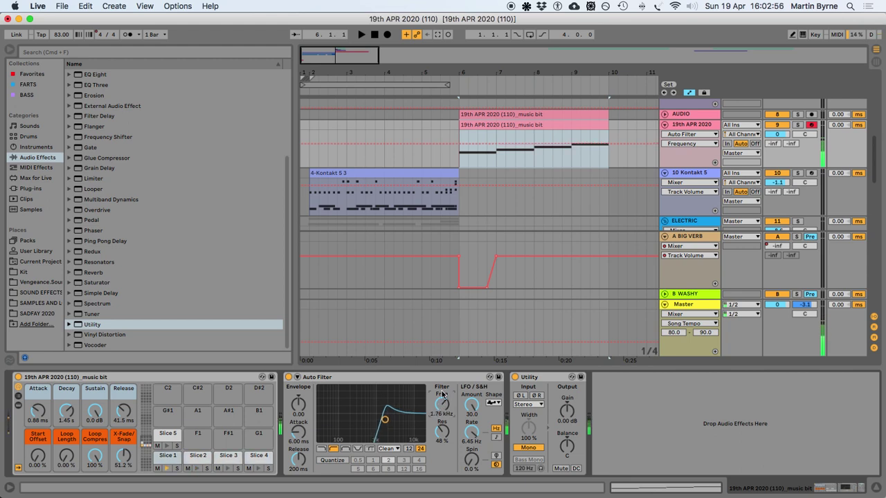
# Set the sliced instrument's Release to 1.00 ms, Loop Length 22.0%, Loop Compress 36.2% and X-Fade 26.8%, and the filter frequency to 472 Hz
pyautogui.moveTo(124, 408); pyautogui.dragTo(126, 411)
pyautogui.moveTo(66, 455); pyautogui.dragTo(95, 453)
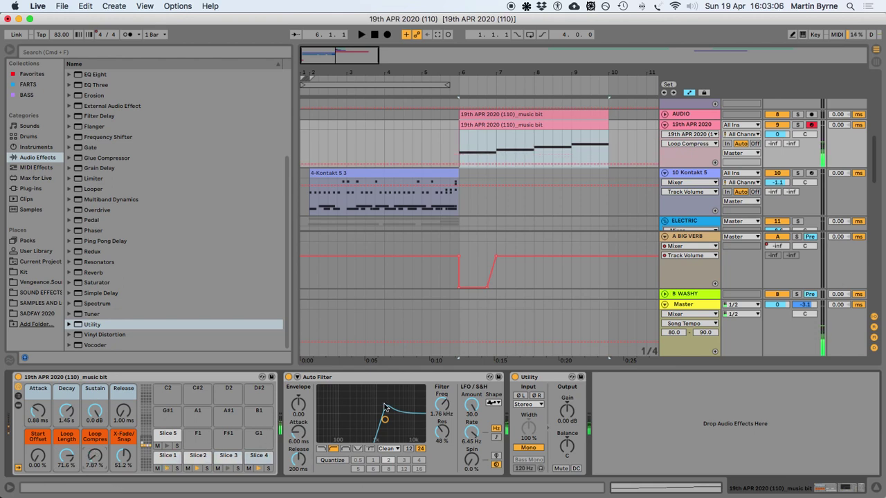
pyautogui.moveTo(441, 404)
pyautogui.mouseDown()
pyautogui.moveTo(442, 430)
pyautogui.moveTo(442, 419)
pyautogui.mouseUp()
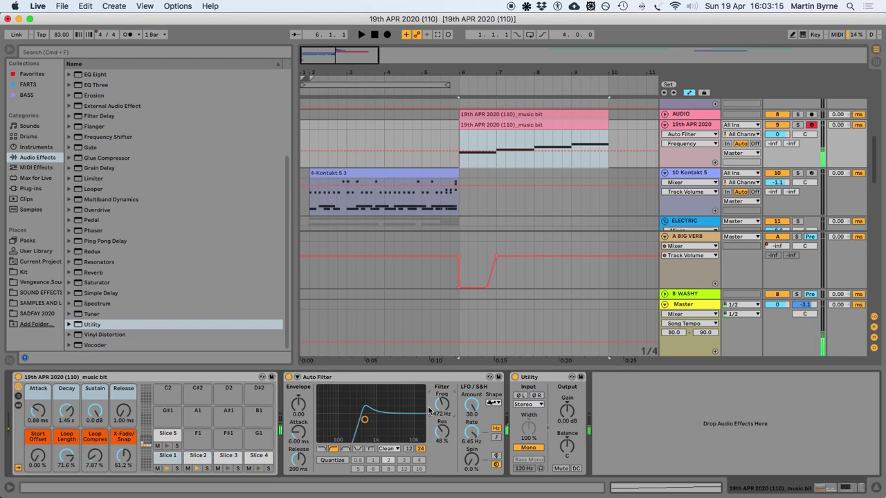
pyautogui.moveTo(124, 455); pyautogui.dragTo(66, 476)
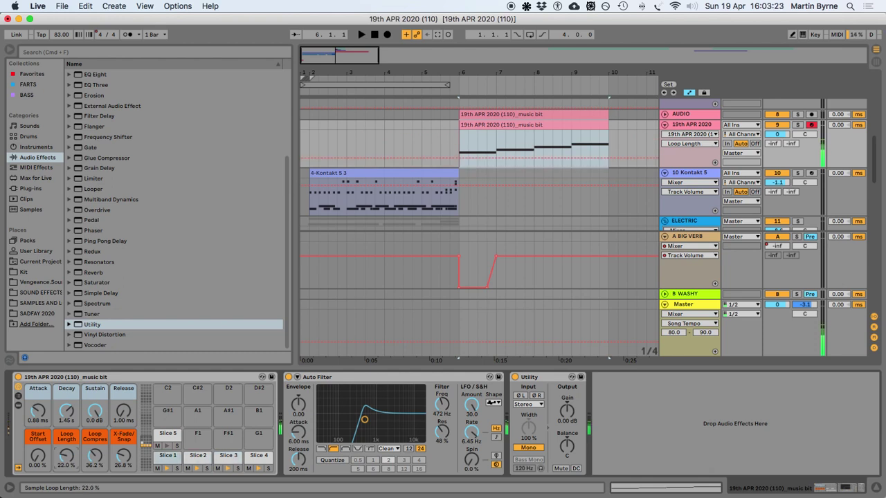
# Delete the generated slice MIDI clip, place the insert marker at 6.1.1 on that track and hide the automation lanes
pyautogui.click(537, 125)
pyautogui.click(458, 139)
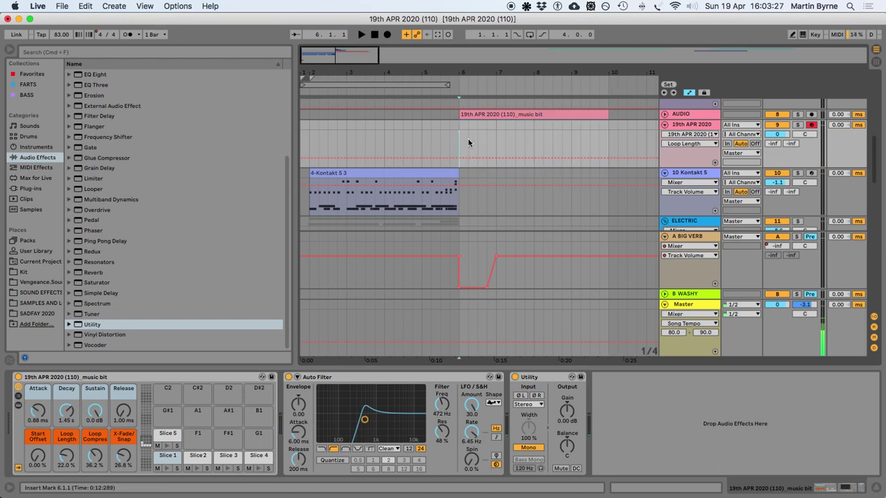
pyautogui.press('a')
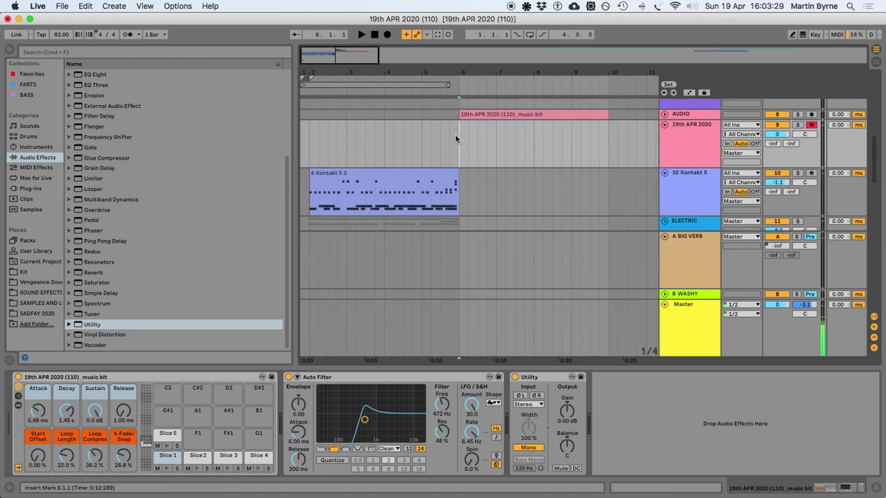
# Record a MIDI performance of the slices on the 19th APR 2020 track from 6.1.1 to about bar 8
pyautogui.click(388, 36)
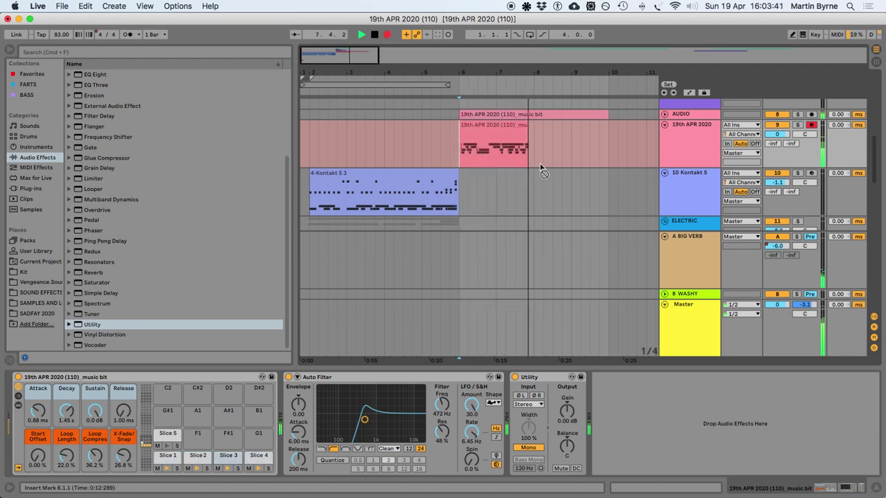
pyautogui.press('space')
# Unfold audio track 8 and deactivate its music bit clip
pyautogui.click(675, 115)
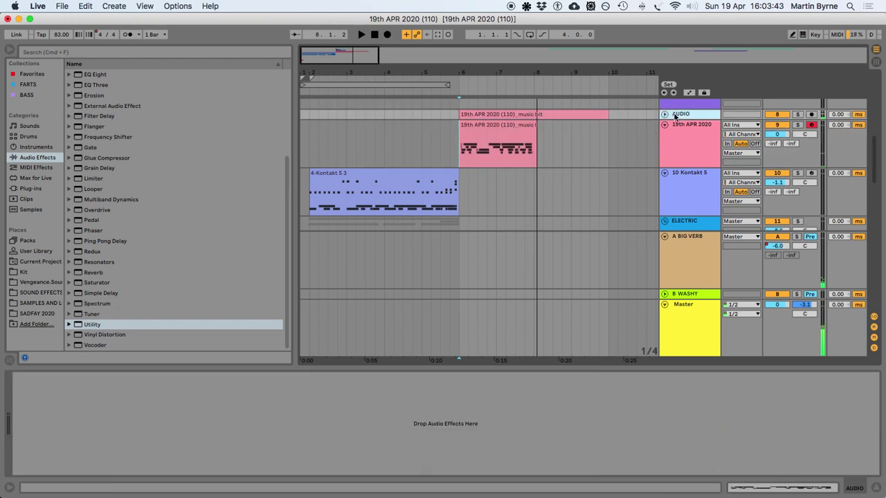
pyautogui.click(664, 115)
pyautogui.click(505, 121)
pyautogui.press('0')
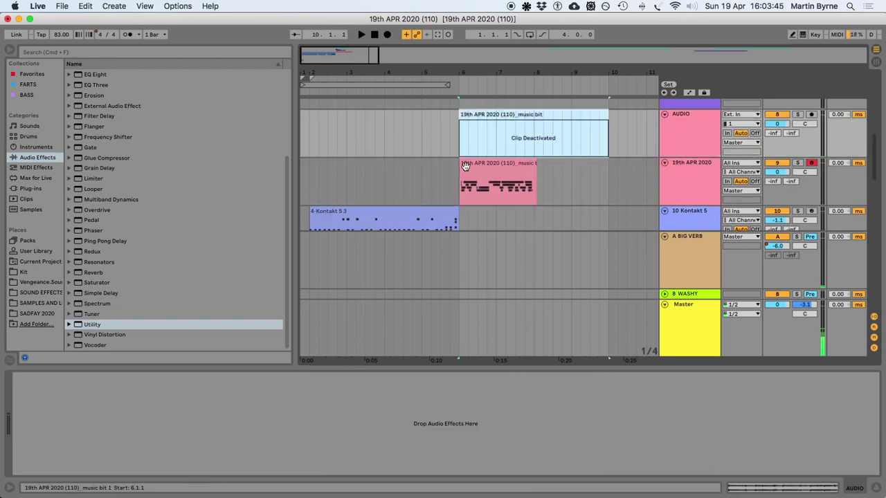
# Play back the recorded slice clip and raise the Utility gain to 8.89 dB
pyautogui.click(497, 163)
pyautogui.press('space')
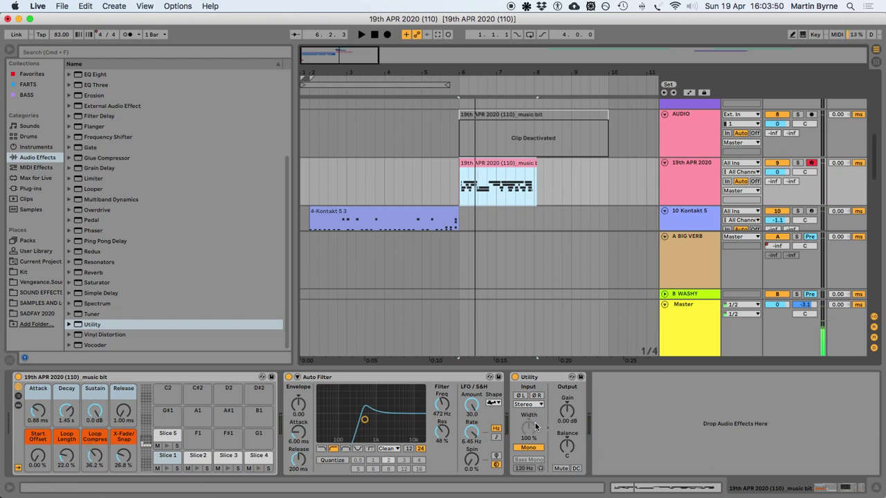
pyautogui.moveTo(565, 416); pyautogui.dragTo(565, 395)
pyautogui.press('space')
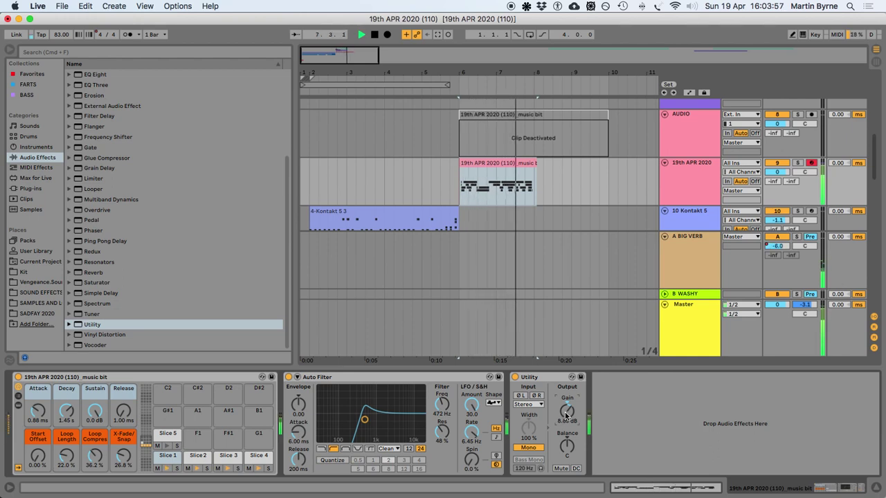
pyautogui.press('space')
# Delete the recorded slice clip and solo the 19th APR 2020 track
pyautogui.click(485, 164)
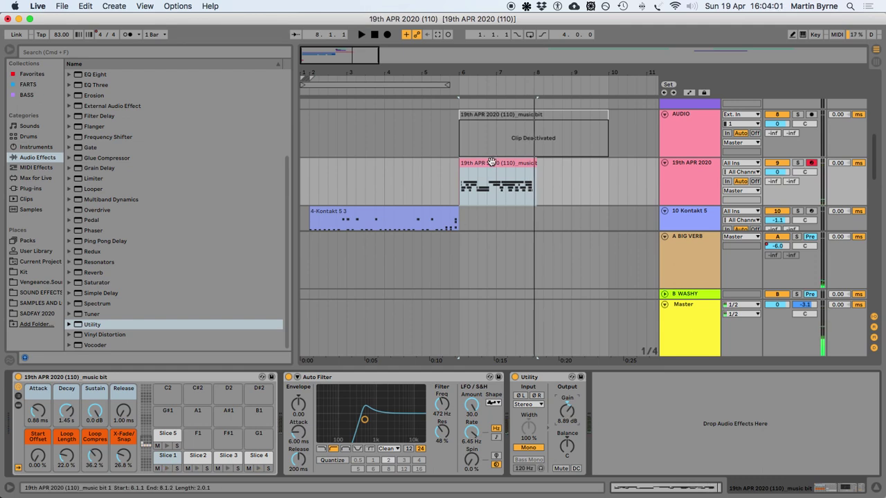
pyautogui.press('Delete')
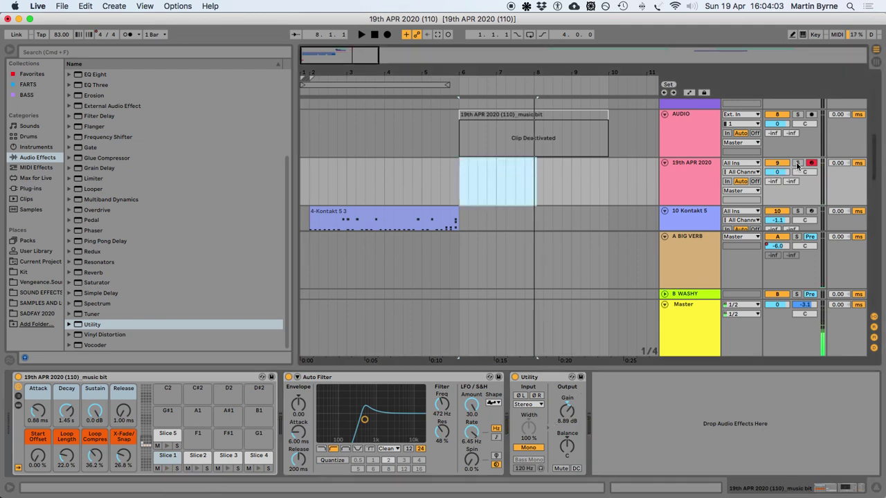
pyautogui.scroll(5, 770, 143)
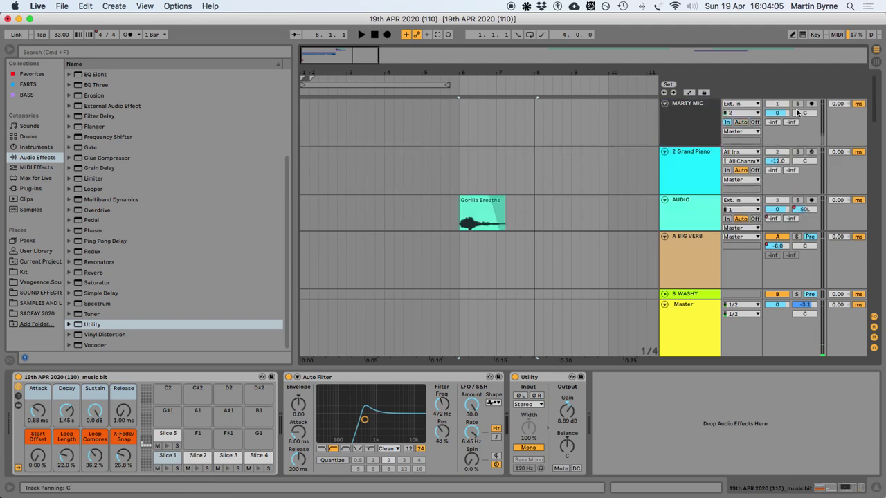
# Fold the A BIG VERB return track to make room for the other tracks
pyautogui.scroll(-5, 715, 224)
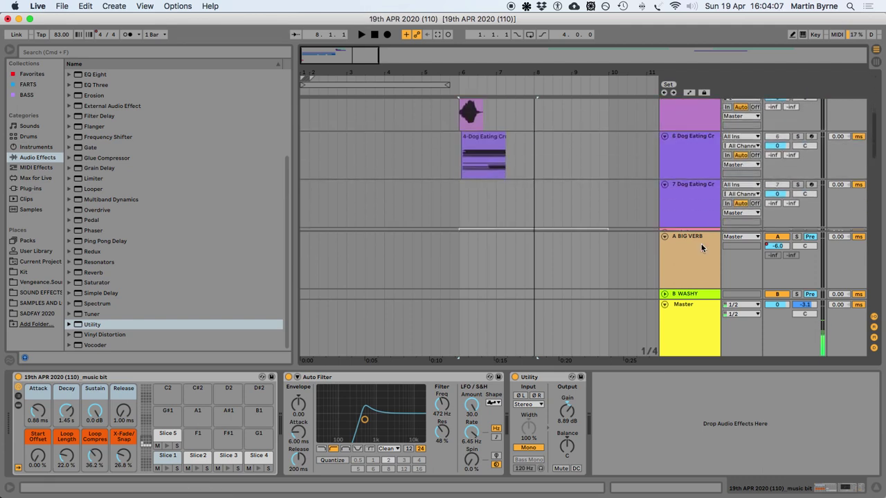
pyautogui.click(667, 237)
pyautogui.scroll(-5, 694, 240)
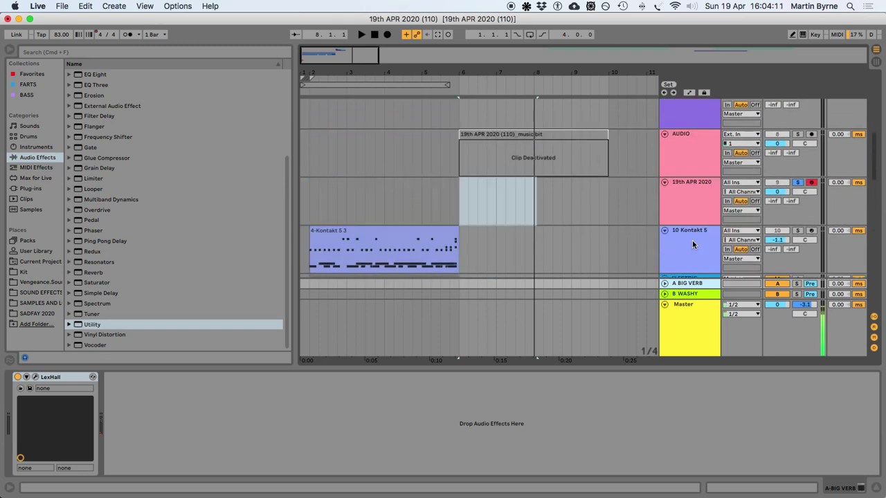
# Record a new slice performance on the 19th APR 2020 track, starting from bar 6
pyautogui.click(461, 206)
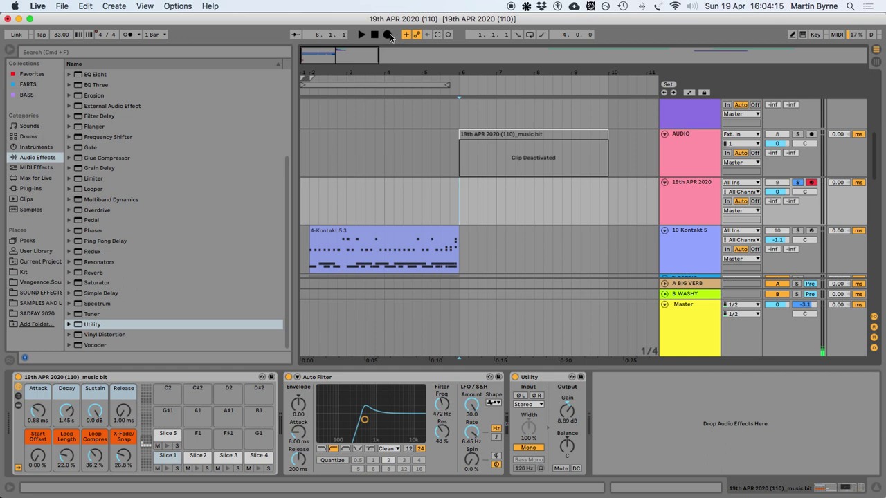
pyautogui.click(140, 34)
pyautogui.click(151, 59)
pyautogui.scroll(1, 458, 206)
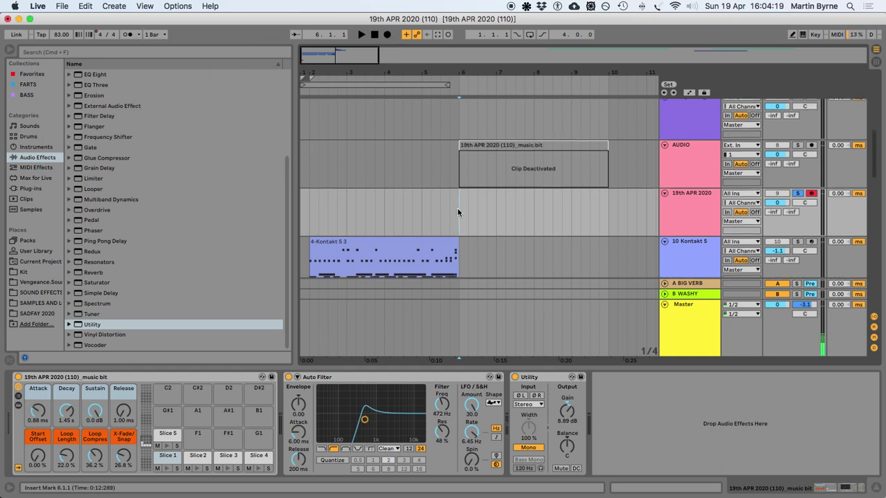
pyautogui.scroll(-1, 457, 213)
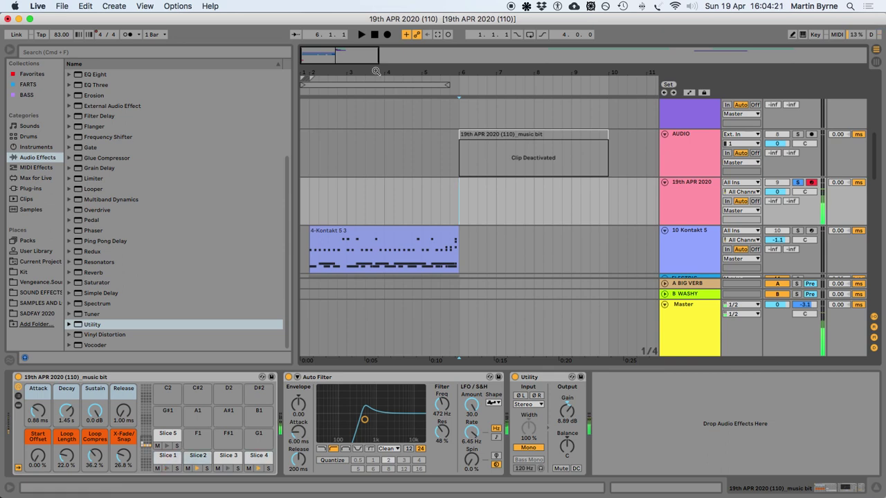
pyautogui.click(389, 36)
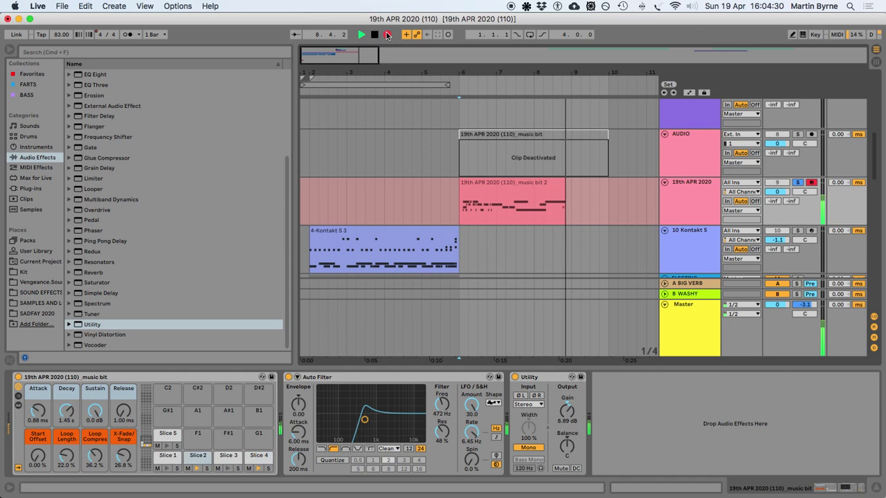
pyautogui.press('space')
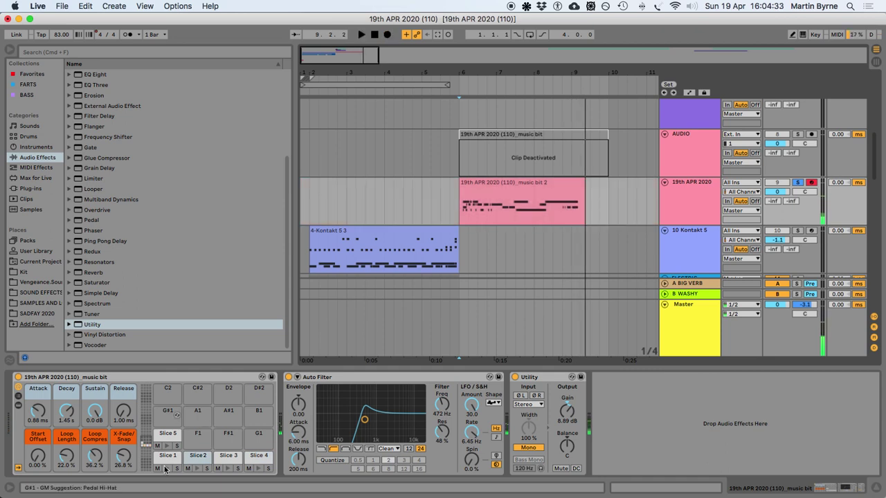
# Play the recording and set the sliced instrument's Loop Length to 13.5%, Loop Compress to 13.4% and Release to 860 ms
pyautogui.press('space')
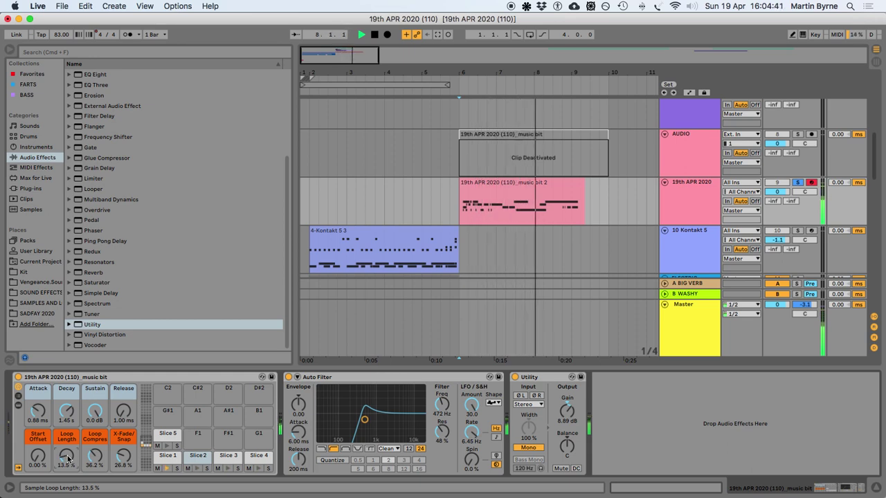
pyautogui.moveTo(95, 455)
pyautogui.mouseDown()
pyautogui.moveTo(94, 484)
pyautogui.moveTo(92, 436)
pyautogui.moveTo(92, 488)
pyautogui.moveTo(92, 453)
pyautogui.mouseUp()
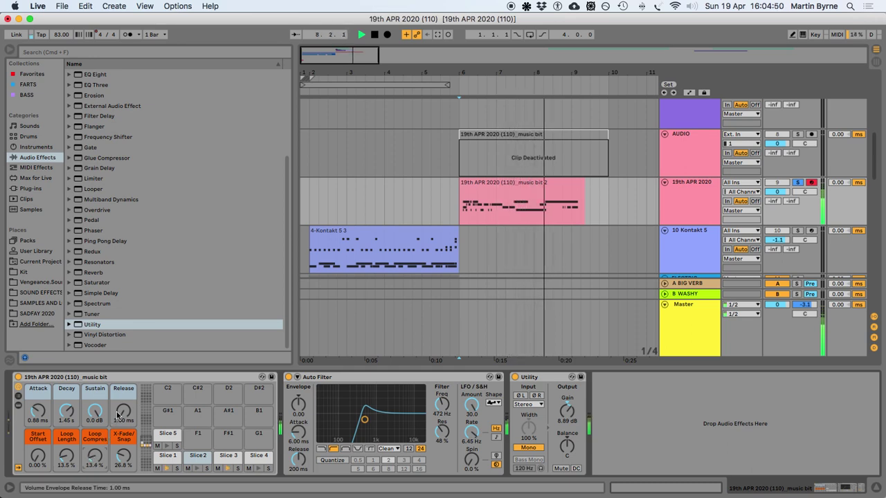
pyautogui.moveTo(118, 415)
pyautogui.mouseDown()
pyautogui.moveTo(118, 387)
pyautogui.moveTo(118, 399)
pyautogui.mouseUp()
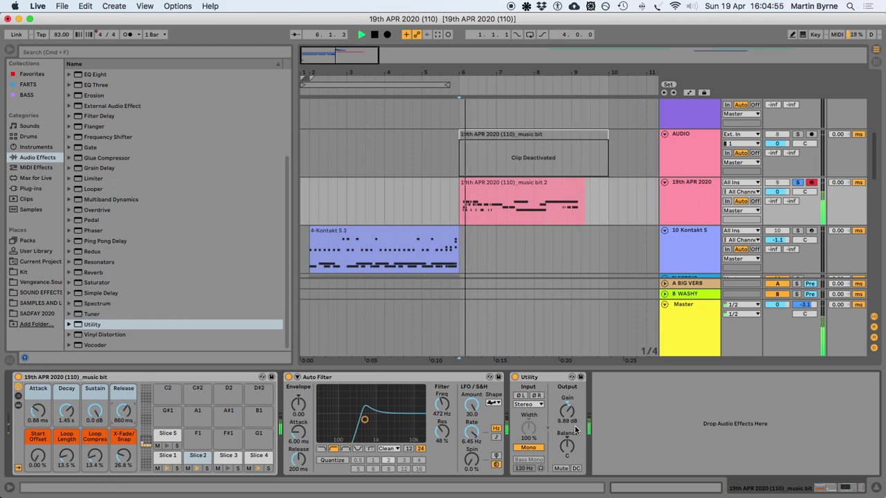
# Set the Auto Filter frequency to 203 Hz and its resonance to 51% while auditioning the recorded clip
pyautogui.moveTo(443, 404); pyautogui.dragTo(435, 433)
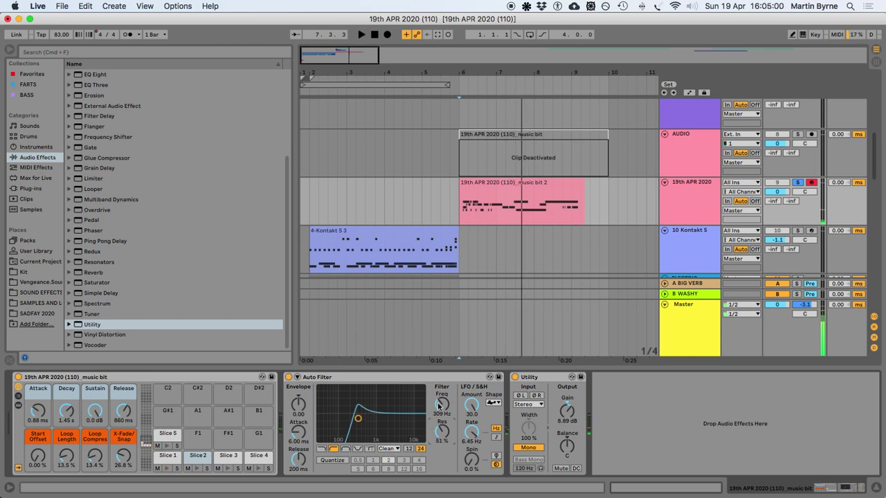
pyautogui.moveTo(441, 404); pyautogui.dragTo(437, 406)
pyautogui.press('space')
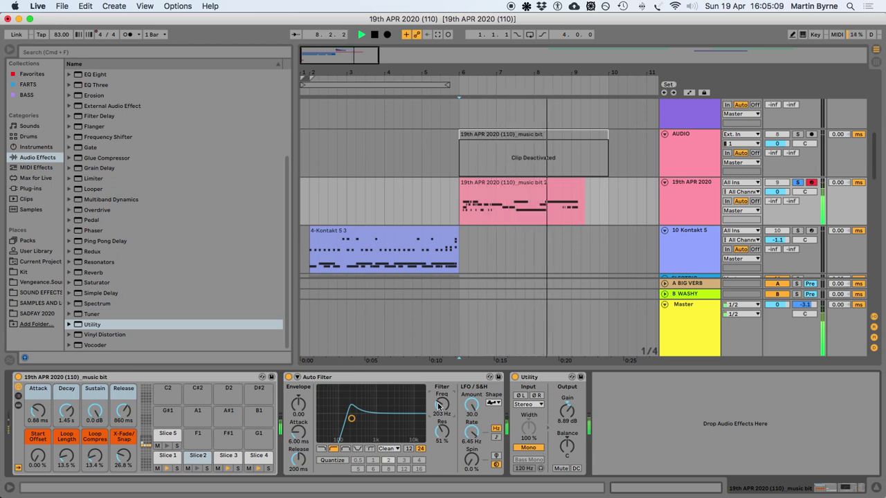
pyautogui.press('space')
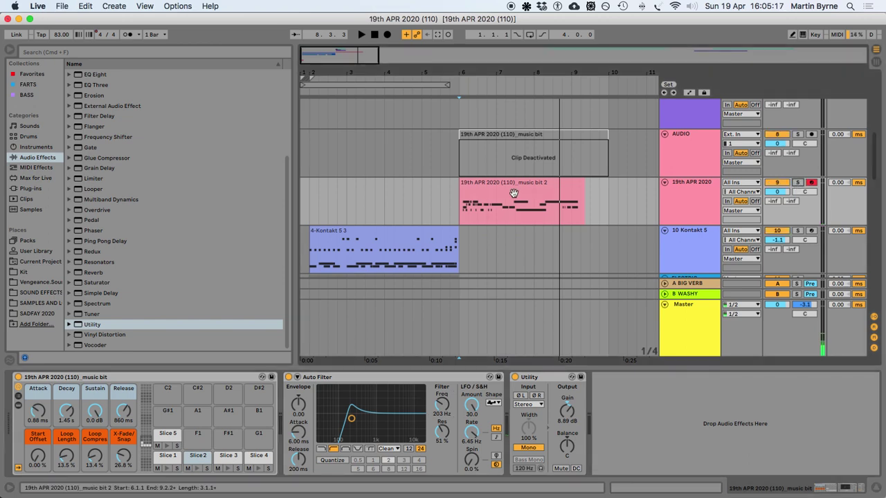
# Play the transition from bar 5 and delete the part of the recorded slice clip from 7.4.1 onwards
pyautogui.click(422, 217)
pyautogui.press('space')
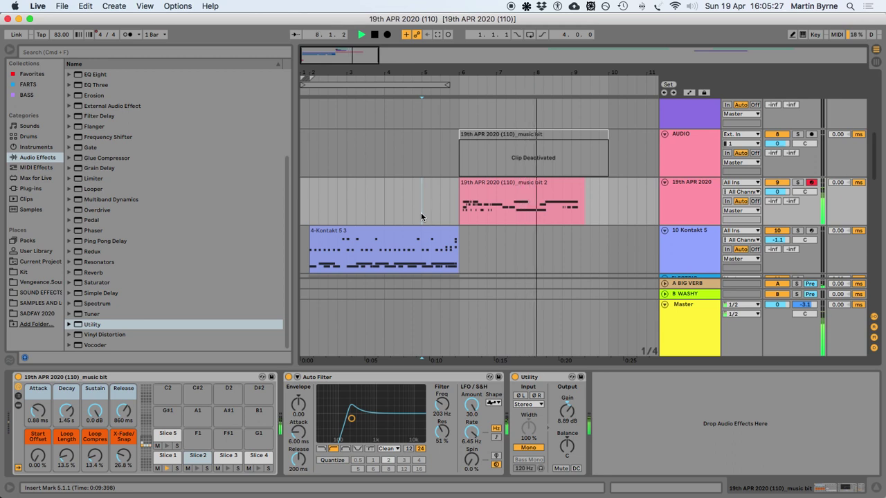
pyautogui.click(506, 209)
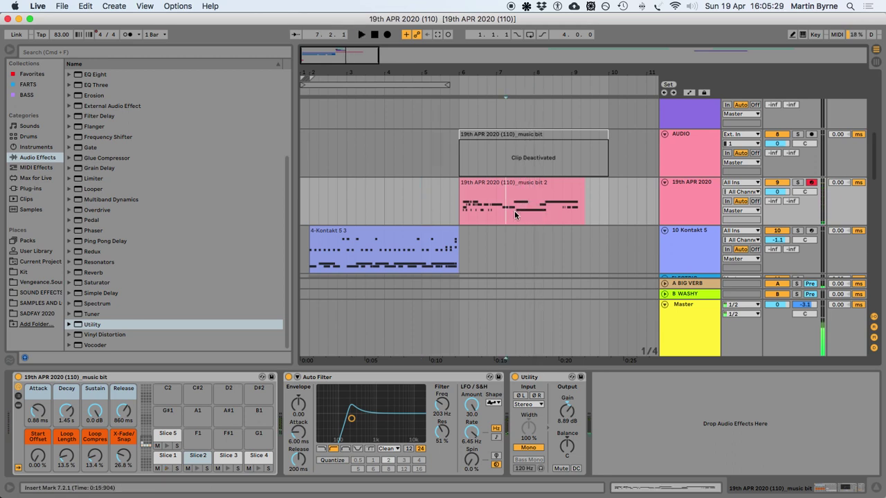
pyautogui.moveTo(517, 213); pyautogui.dragTo(622, 221)
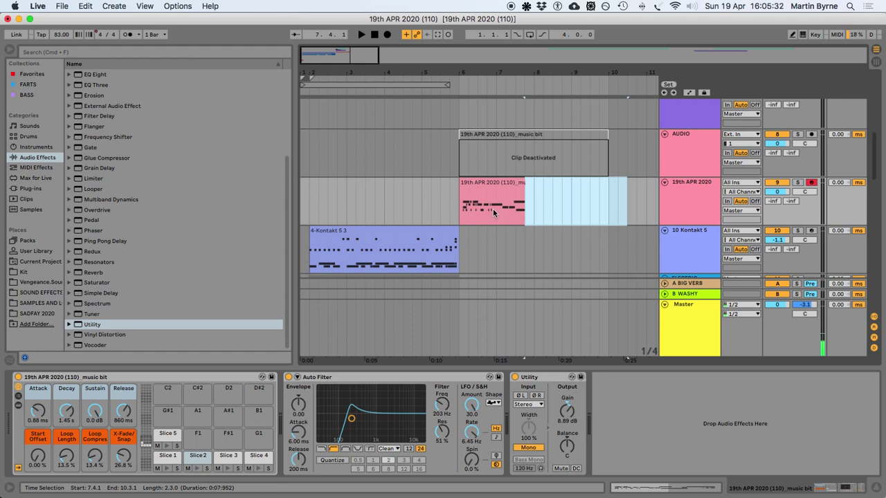
pyautogui.scroll(3, 493, 208)
pyautogui.scroll(-4, 491, 213)
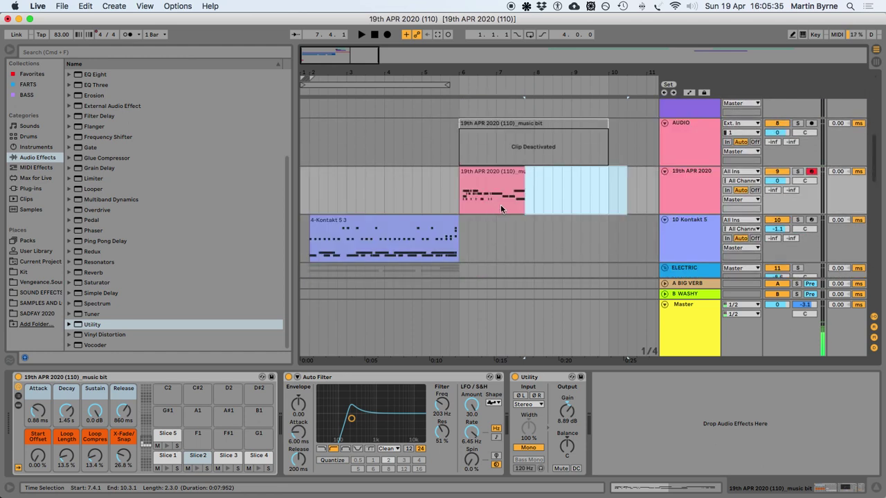
# Raise the slice track's A-BIG VERB send to 0 dB during playback and cut off the clip from 7.2.4 onwards
pyautogui.click(520, 170)
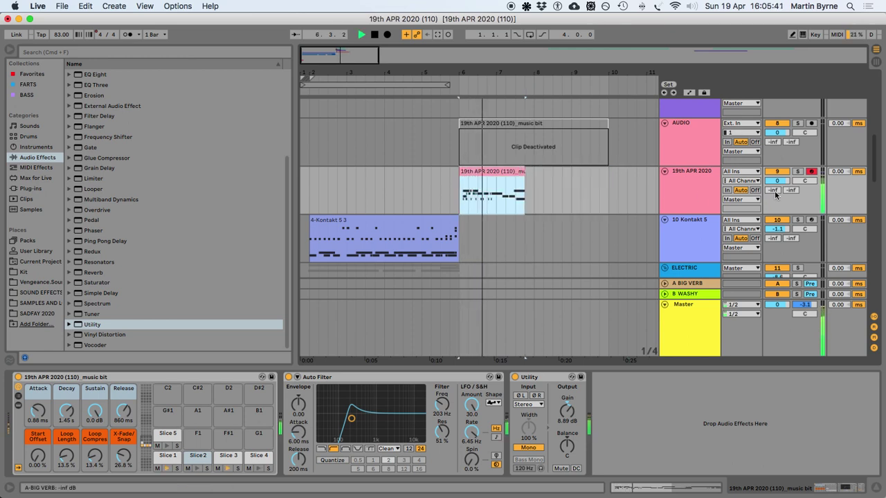
pyautogui.moveTo(772, 191); pyautogui.dragTo(772, 139)
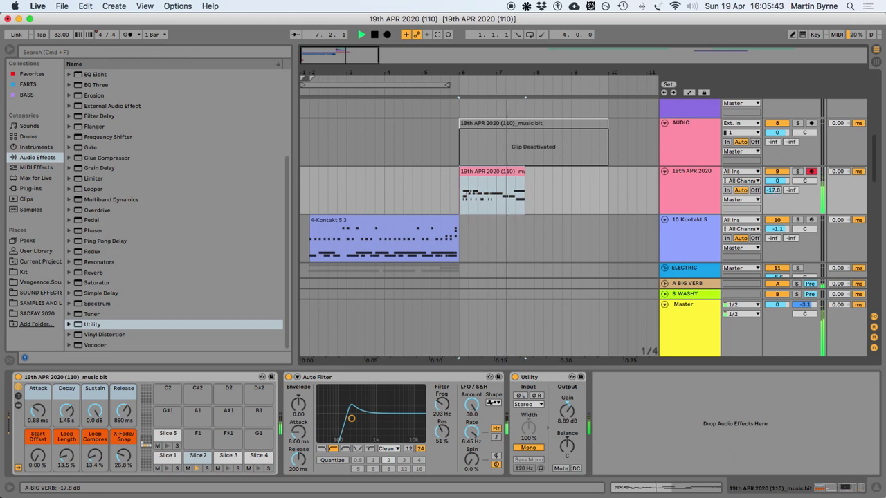
pyautogui.press('space')
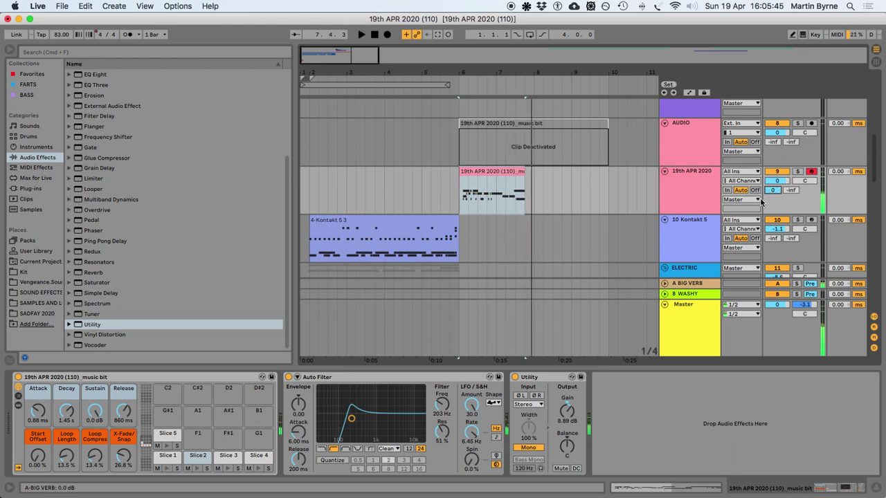
pyautogui.press('z')
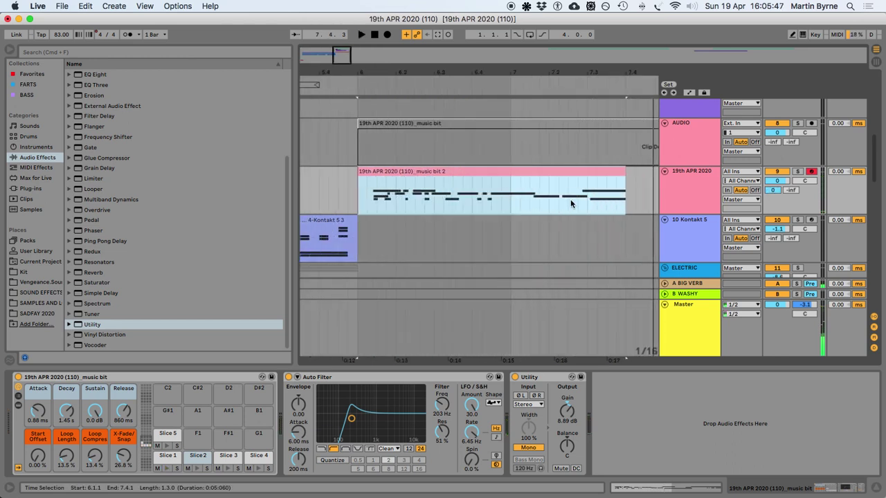
pyautogui.moveTo(562, 201); pyautogui.dragTo(656, 198)
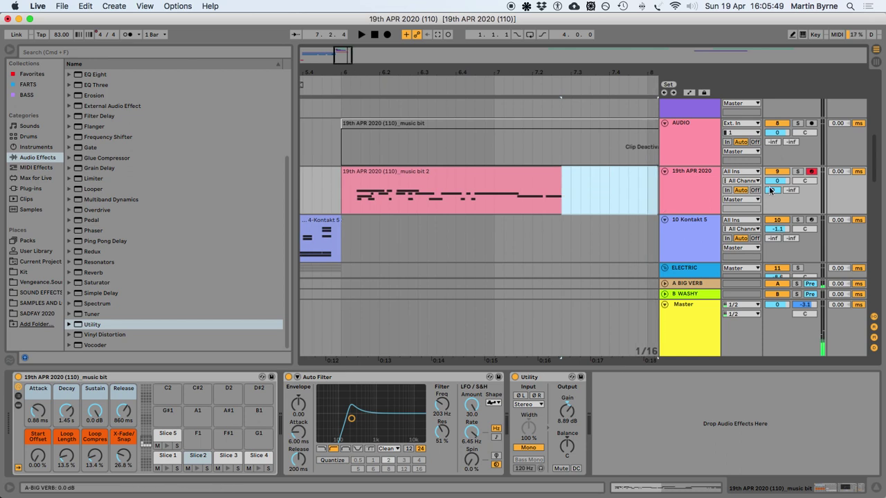
# Automate the A-BIG VERB send to rise from -inf dB around 6.3 to 0 dB at the clip's end, save the set and audition it
pyautogui.press('a')
pyautogui.moveTo(562, 178); pyautogui.dragTo(428, 212)
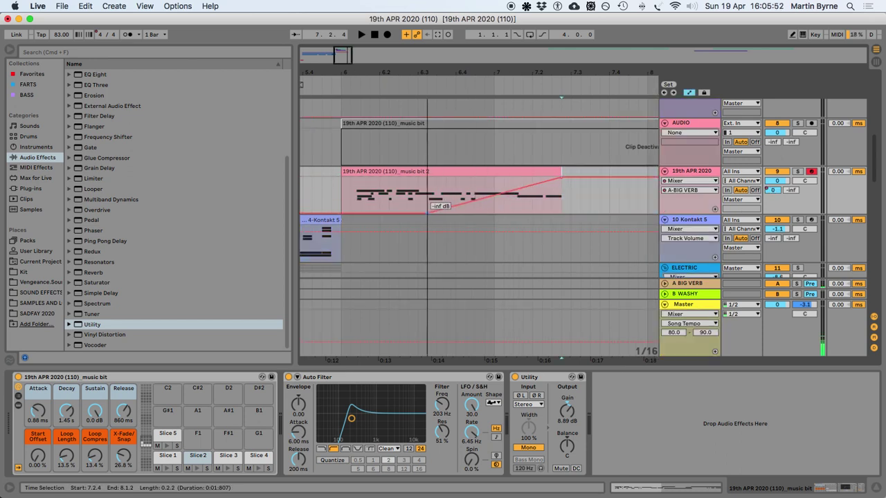
pyautogui.press('a')
pyautogui.click(326, 189)
pyautogui.press('space')
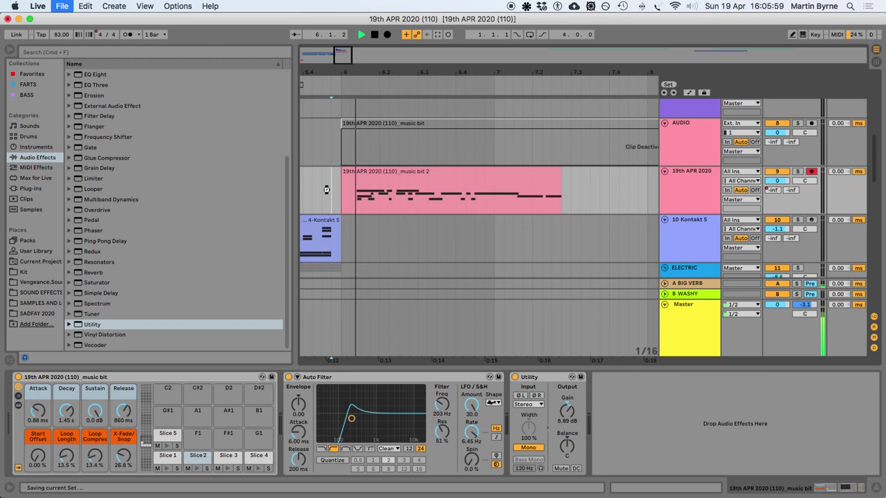
pyautogui.press('space')
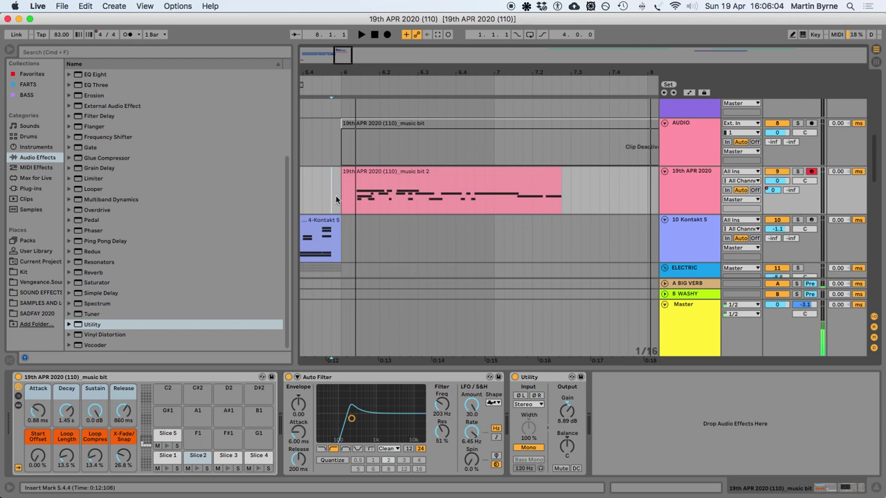
# In the clip's notes, delete the last Slice 2 note and stretch the remaining one from 2.1.1 to the clip's end
pyautogui.doubleClick(412, 176)
pyautogui.press('space')
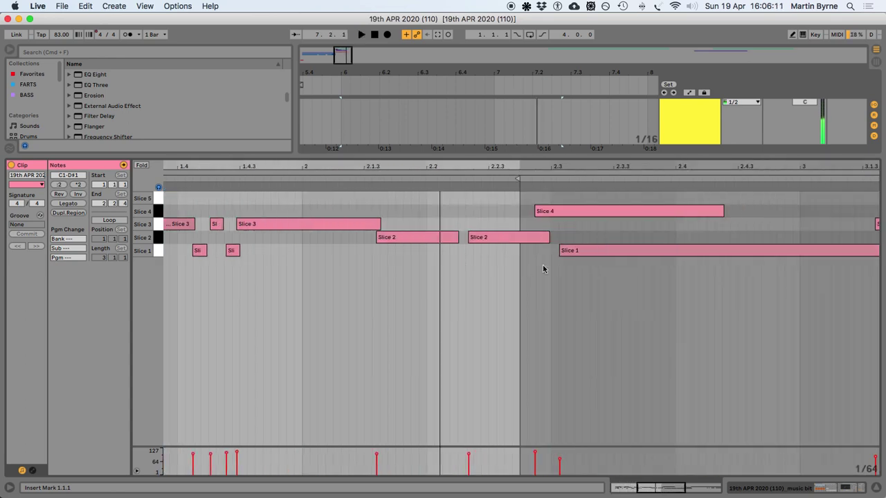
pyautogui.press('space')
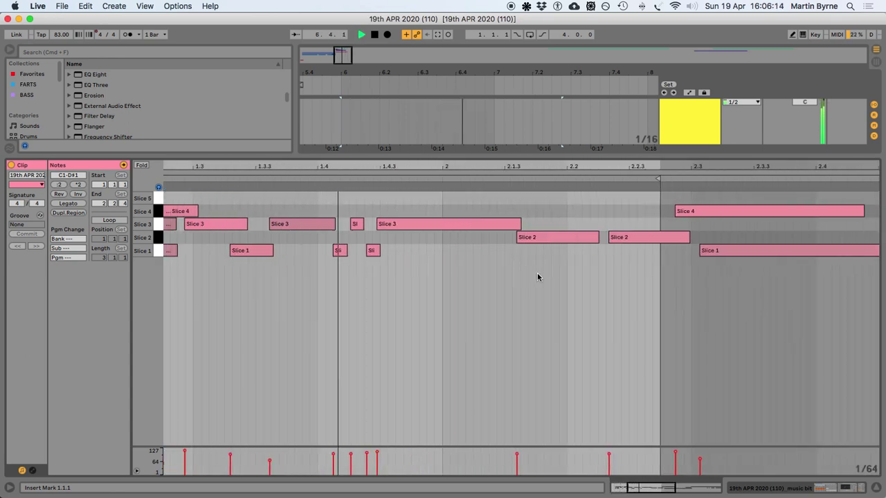
pyautogui.doubleClick(619, 237)
pyautogui.press('space')
pyautogui.click(551, 238)
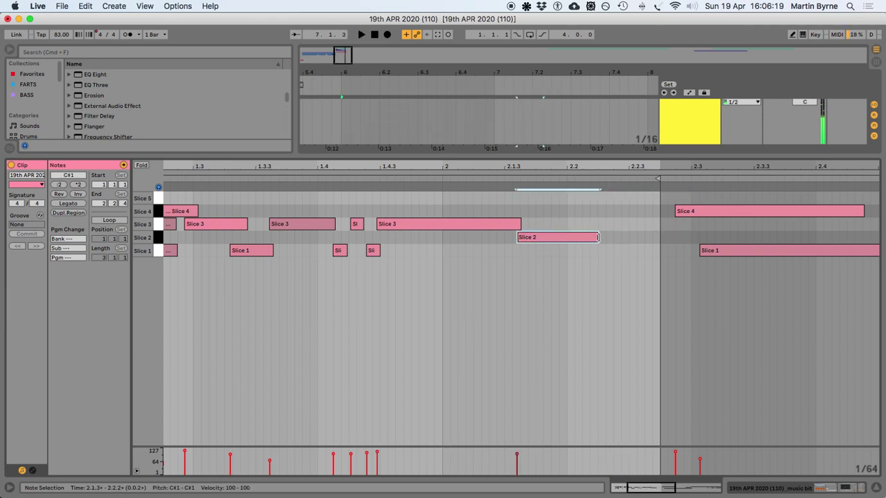
pyautogui.moveTo(590, 240)
pyautogui.mouseDown()
pyautogui.moveTo(544, 243)
pyautogui.moveTo(658, 238)
pyautogui.mouseUp()
pyautogui.press('space')
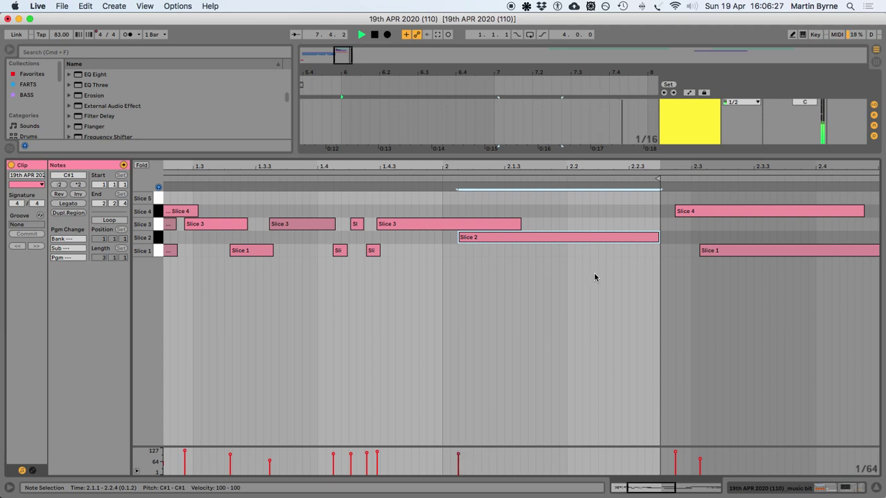
# Automate the sliced instrument's Loop Length to fall from bar 7 to 7.09% near the clip's end and audition it
pyautogui.click(850, 490)
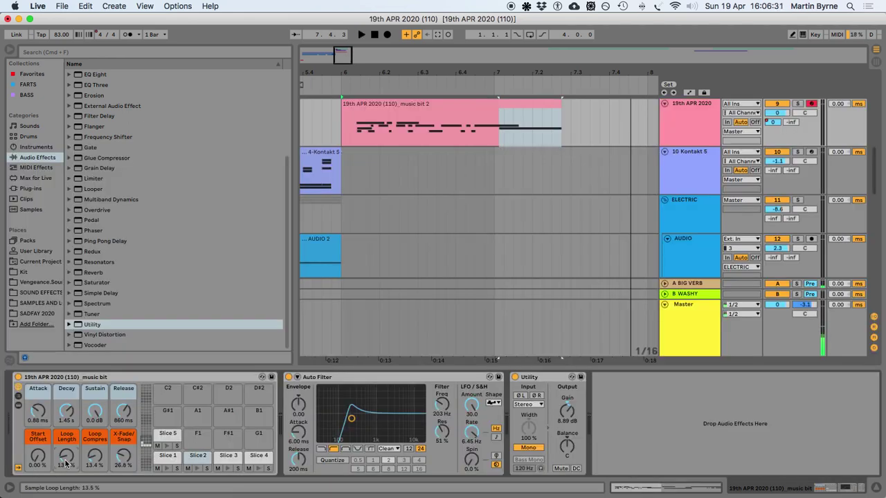
pyautogui.press('a')
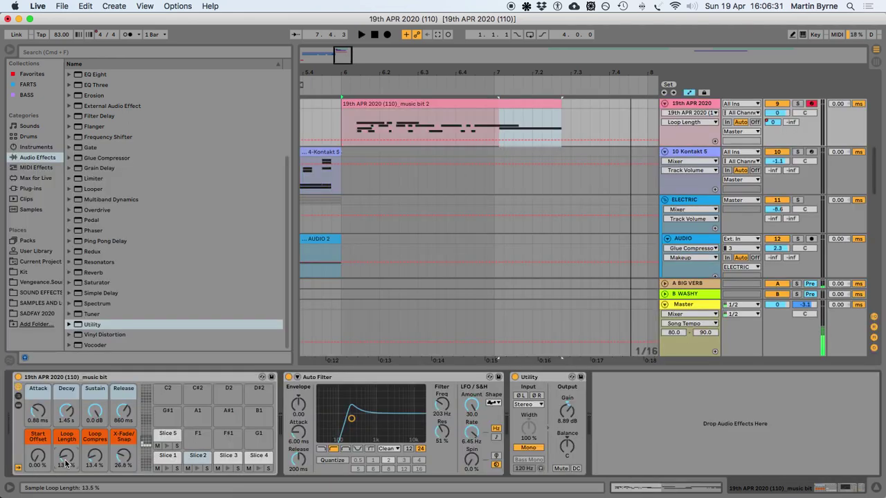
pyautogui.click(498, 143)
pyautogui.moveTo(532, 138); pyautogui.dragTo(552, 141)
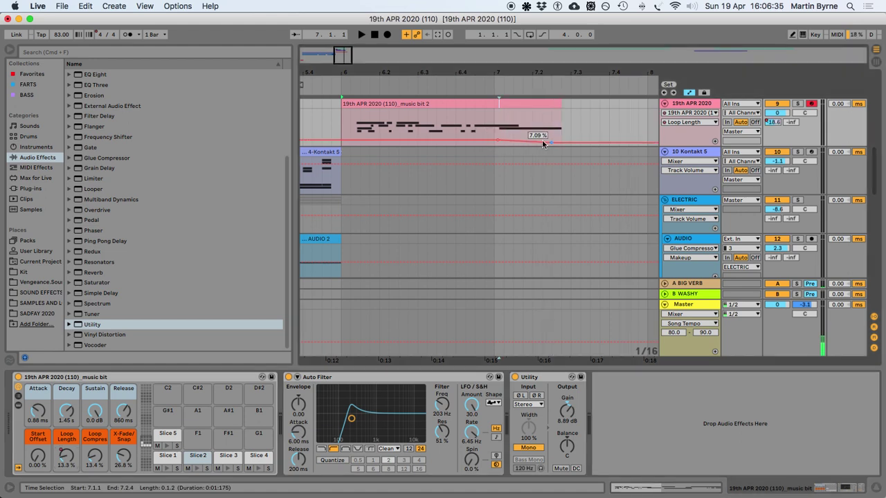
pyautogui.click(491, 127)
pyautogui.press('space')
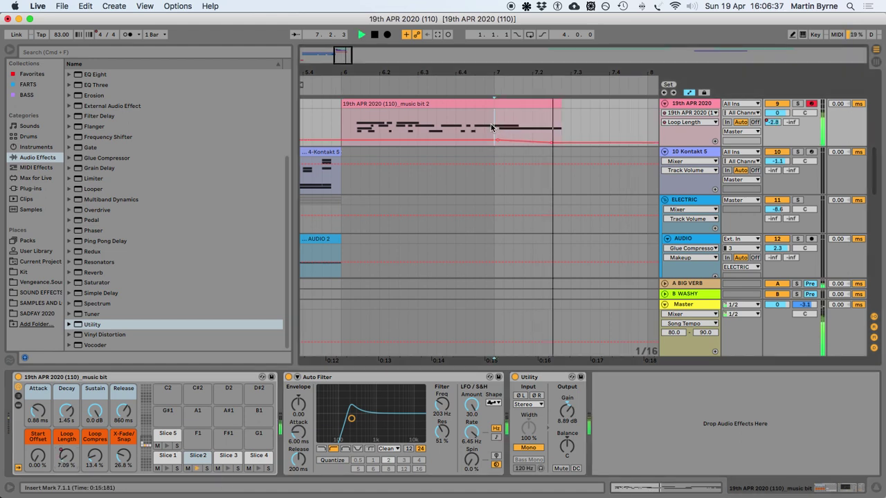
pyautogui.moveTo(553, 141)
pyautogui.mouseDown()
pyautogui.moveTo(562, 142)
pyautogui.moveTo(551, 142)
pyautogui.mouseUp()
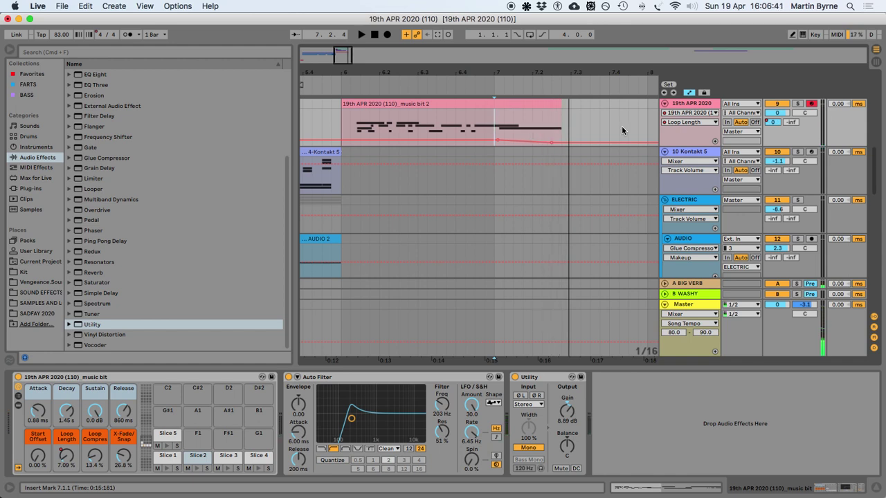
# Enlarge the slice track, lower the final Loop Length automation point to 1.42% at the clip's end, and save the set
pyautogui.moveTo(684, 145); pyautogui.dragTo(672, 258)
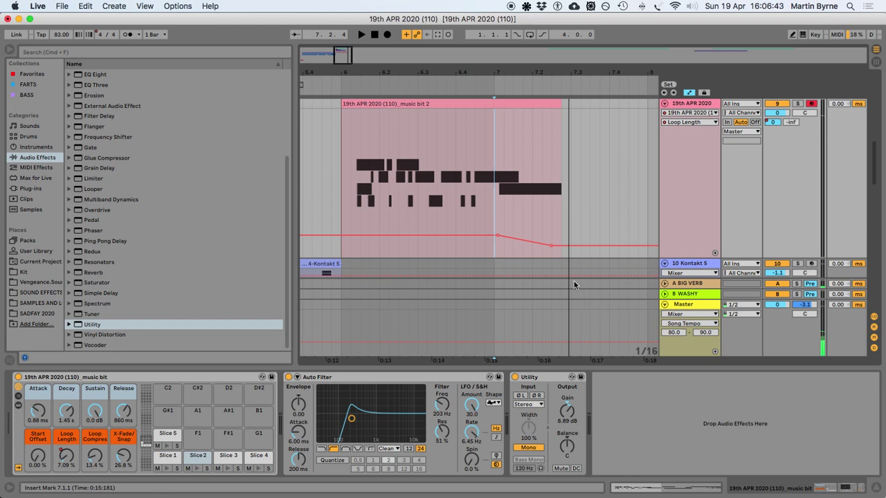
pyautogui.moveTo(553, 247); pyautogui.dragTo(561, 255)
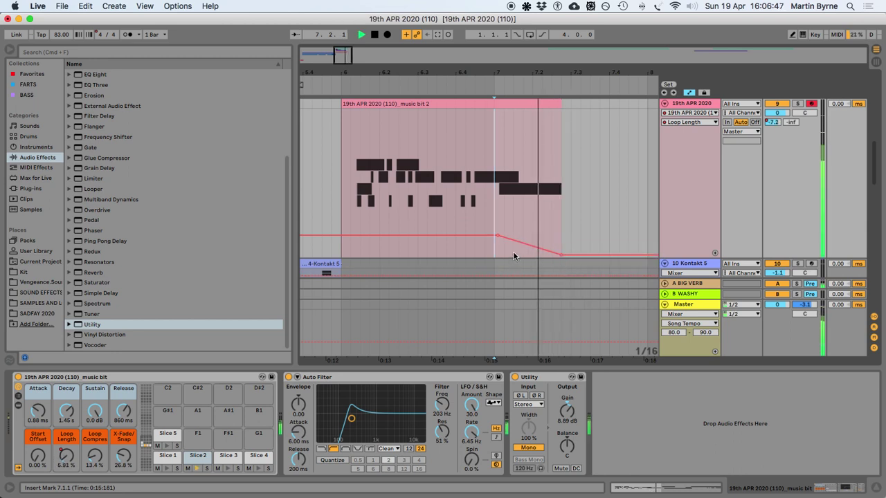
pyautogui.press('super+s')
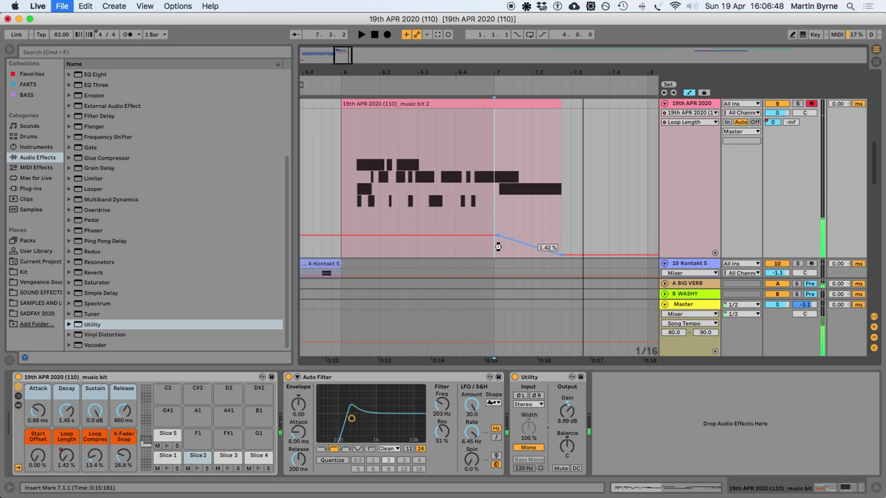
# Audition the glitch clip and its Loop Length automation from bar 6
pyautogui.click(340, 175)
pyautogui.press('space')
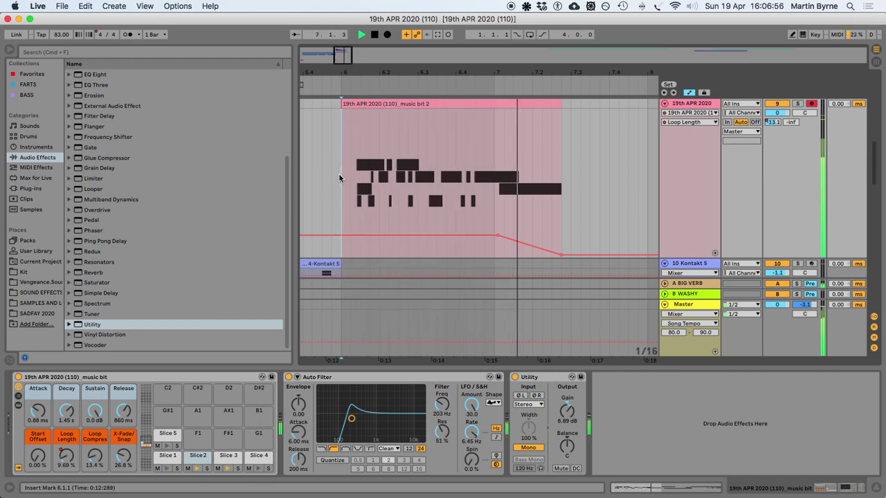
pyautogui.scroll(-10, 339, 178)
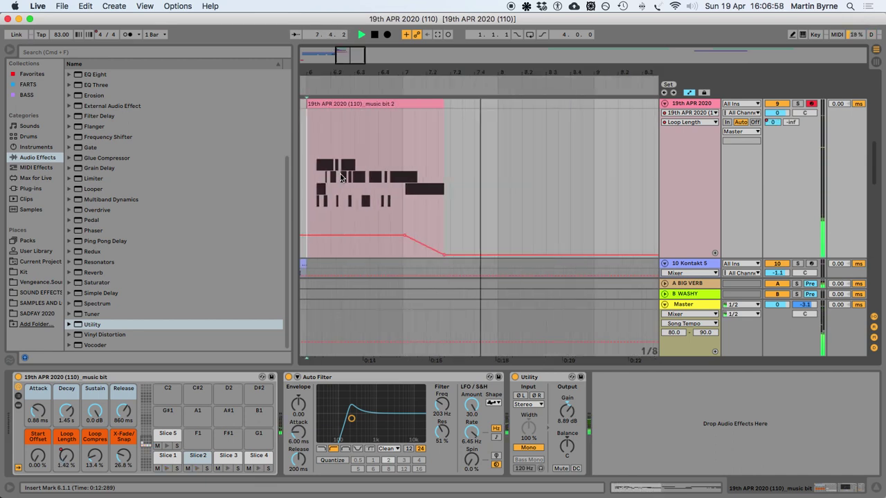
pyautogui.press('space')
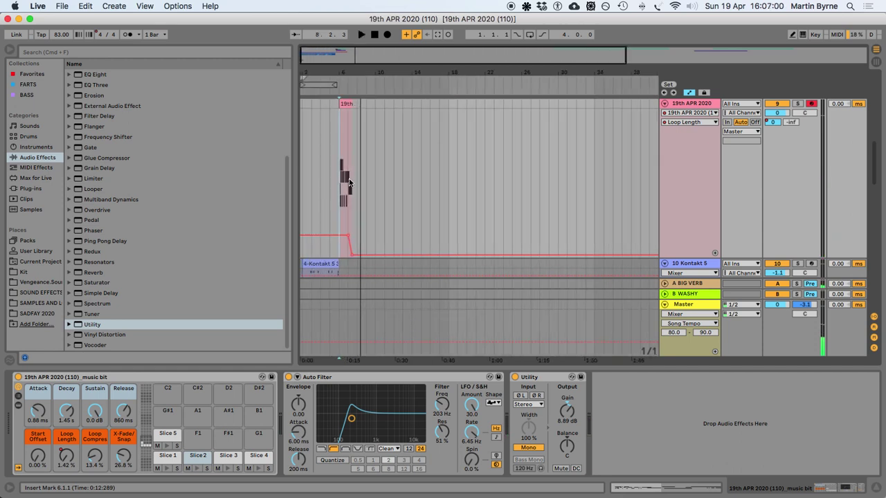
# Hide the device view and audition the transition into the glitch section from 5.3.1
pyautogui.click(872, 489)
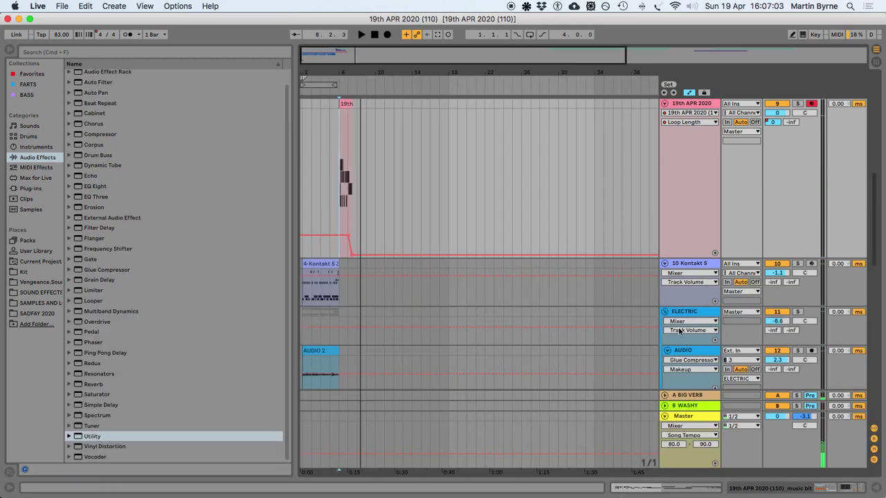
pyautogui.click(331, 170)
pyautogui.scroll(8, 331, 169)
pyautogui.click(354, 175)
pyautogui.press('space')
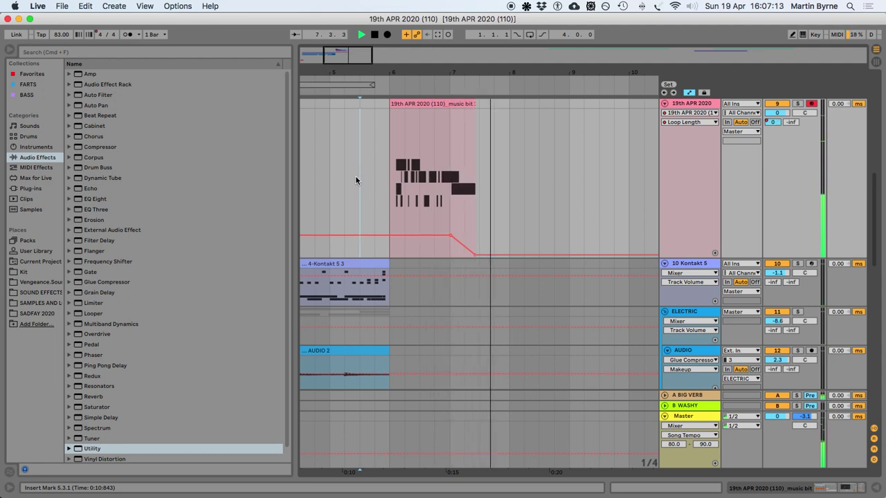
pyautogui.press('space')
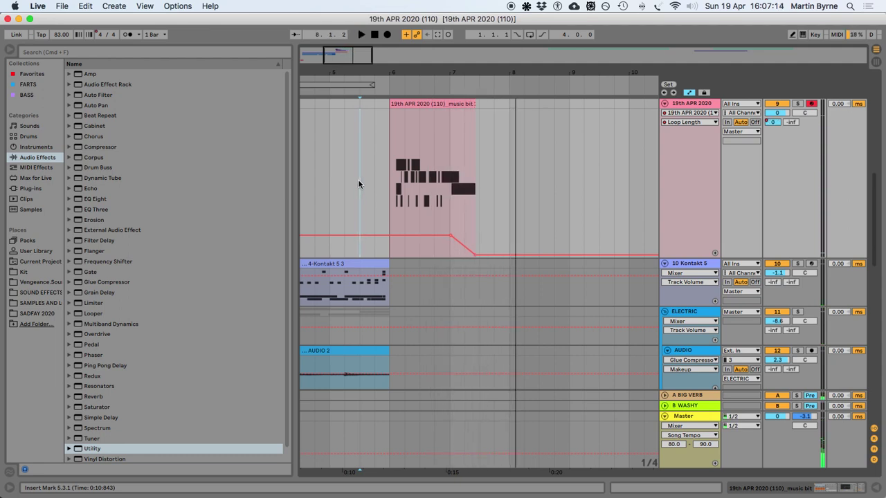
# Set the pink AUDIO track's input to Resampling, arm it, delete its deactivated clip, and place the insert marker at 7.1.1
pyautogui.scroll(2, 683, 228)
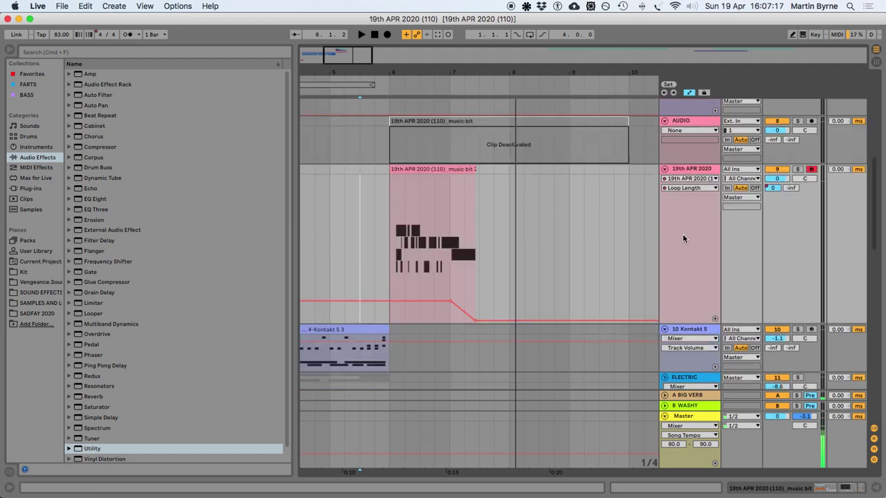
pyautogui.scroll(2, 682, 239)
pyautogui.click(744, 199)
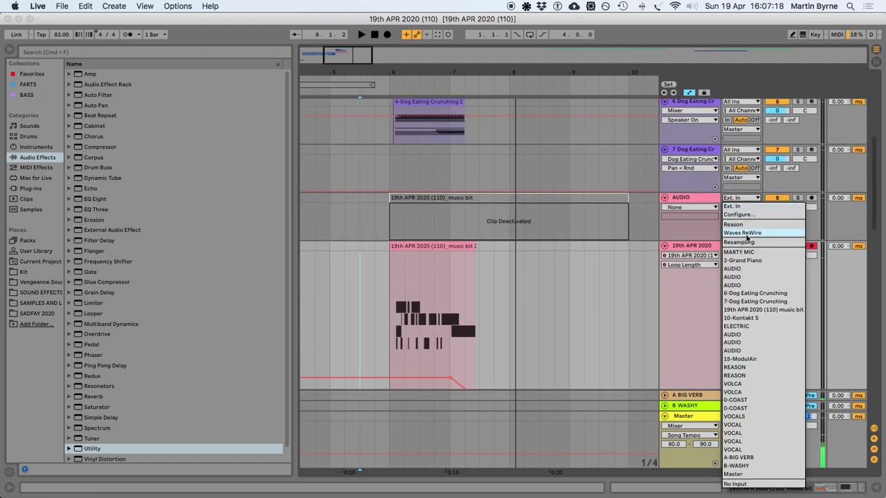
pyautogui.click(748, 241)
pyautogui.click(810, 198)
pyautogui.click(469, 201)
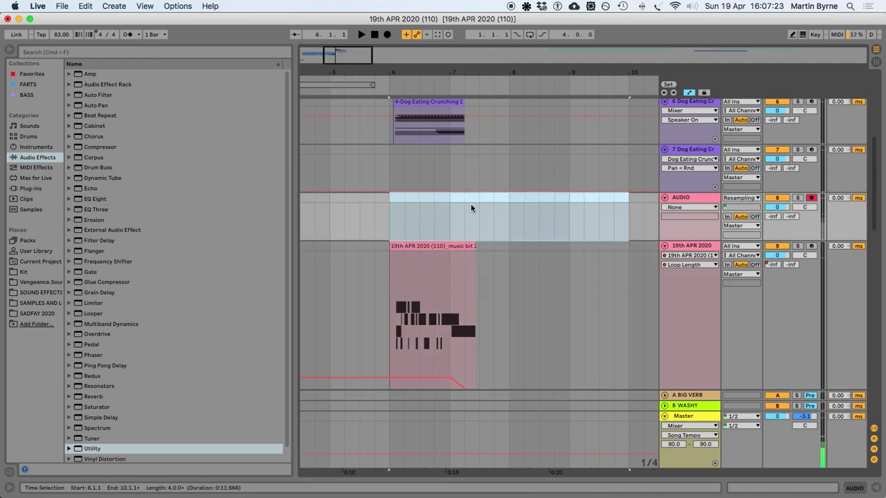
pyautogui.click(449, 214)
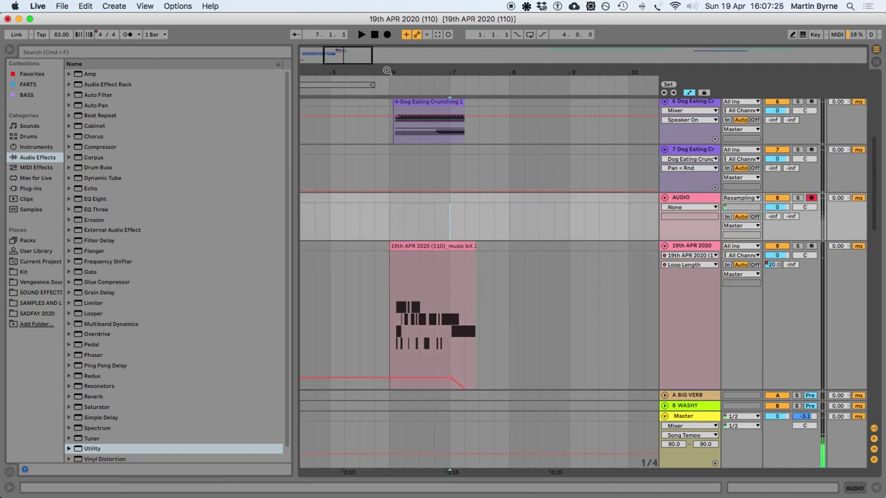
pyautogui.click(387, 35)
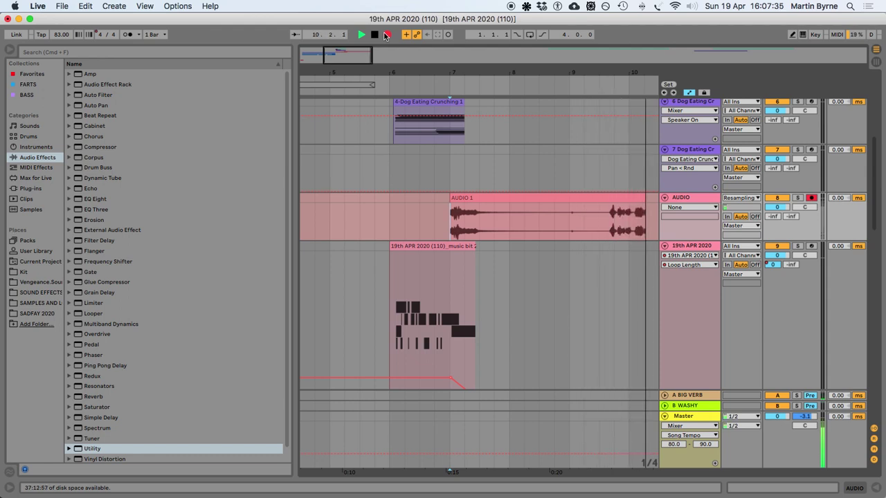
pyautogui.click(386, 34)
pyautogui.press('super+z')
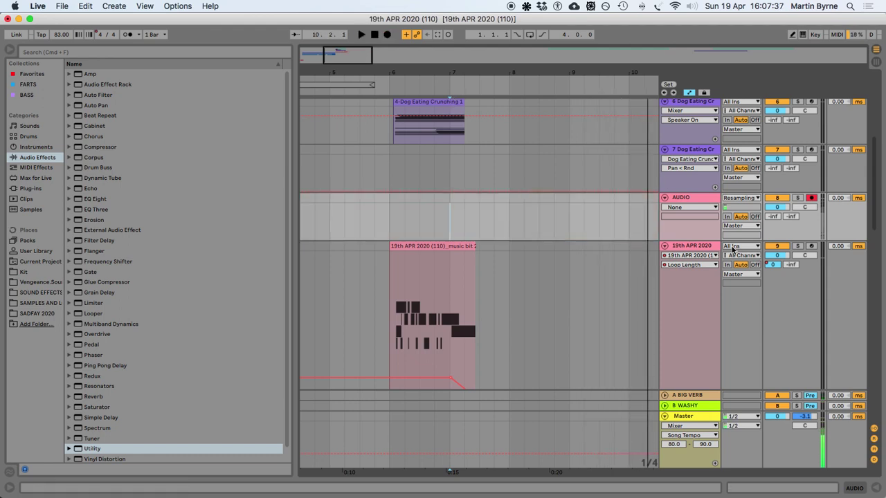
# Switch the microphone track's monitoring to Auto and record the resampled glitch tail on the AUDIO track from bar 7 to about 11.4.4
pyautogui.scroll(5, 754, 143)
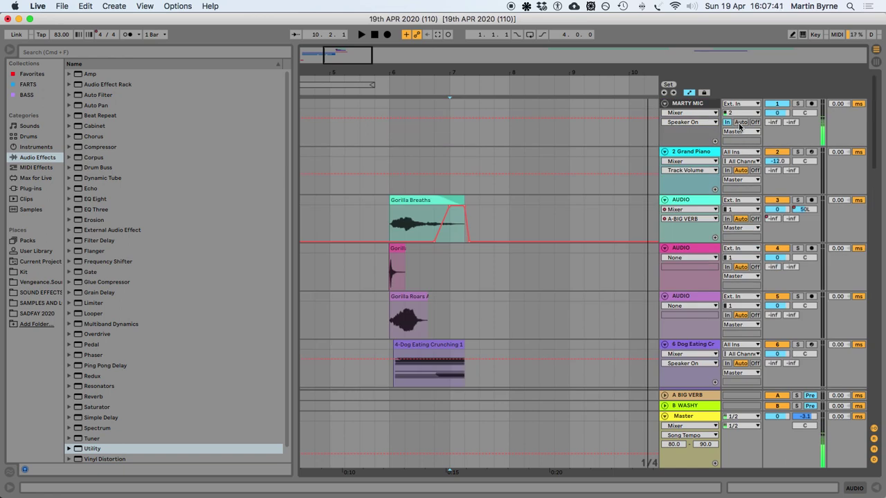
pyautogui.scroll(-5, 589, 193)
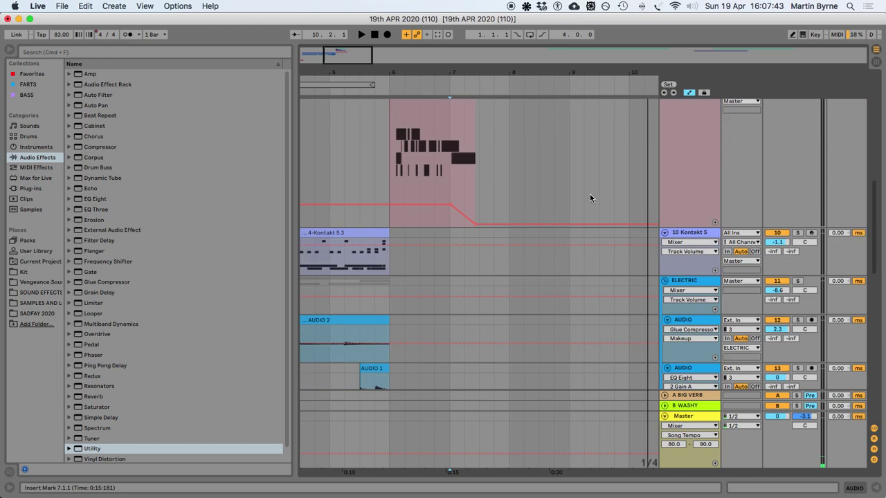
pyautogui.click(389, 35)
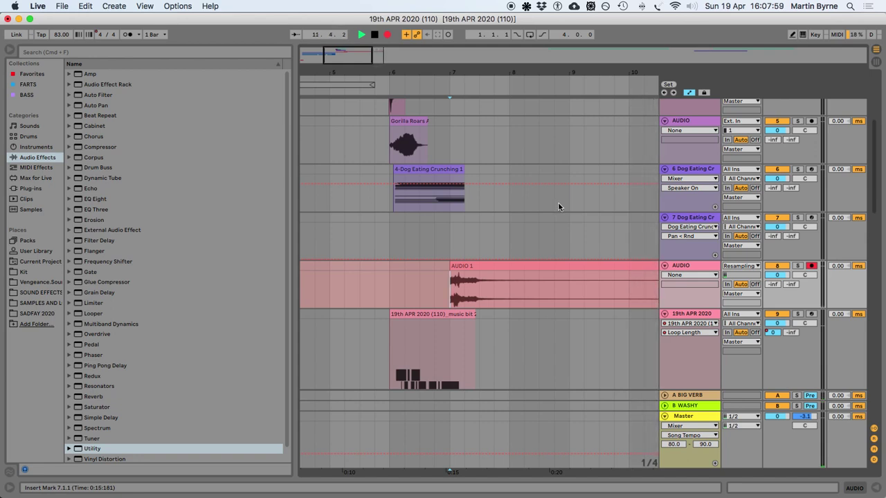
pyautogui.press('space')
pyautogui.scroll(5, 558, 202)
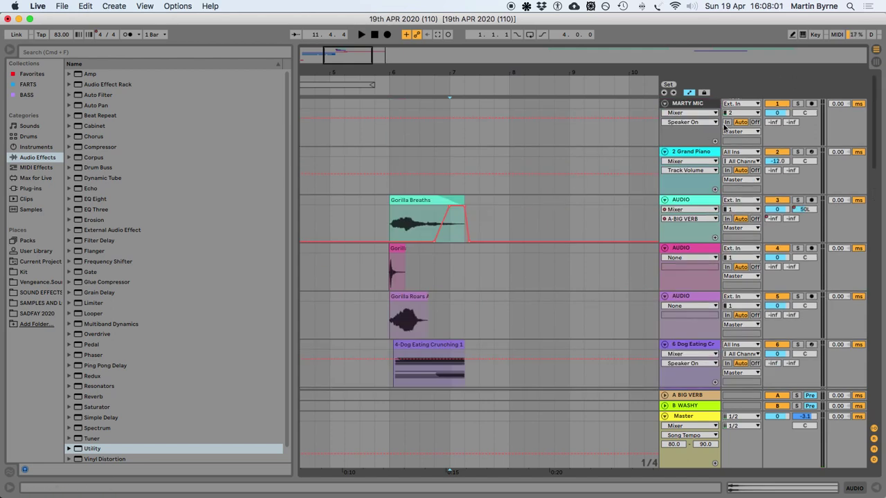
pyautogui.scroll(-5, 575, 189)
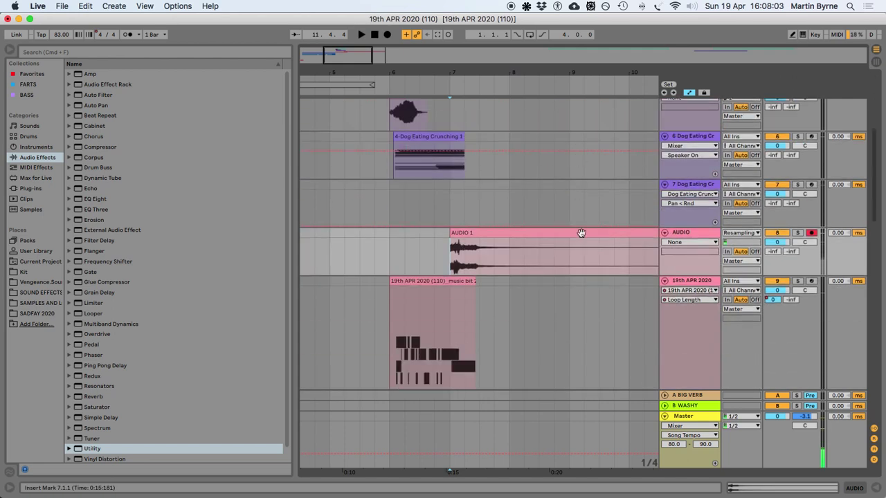
# Insert a MIDI track below the AUDIO track and load it with a Sampler containing the AUDIO 1 recording
pyautogui.click(471, 244)
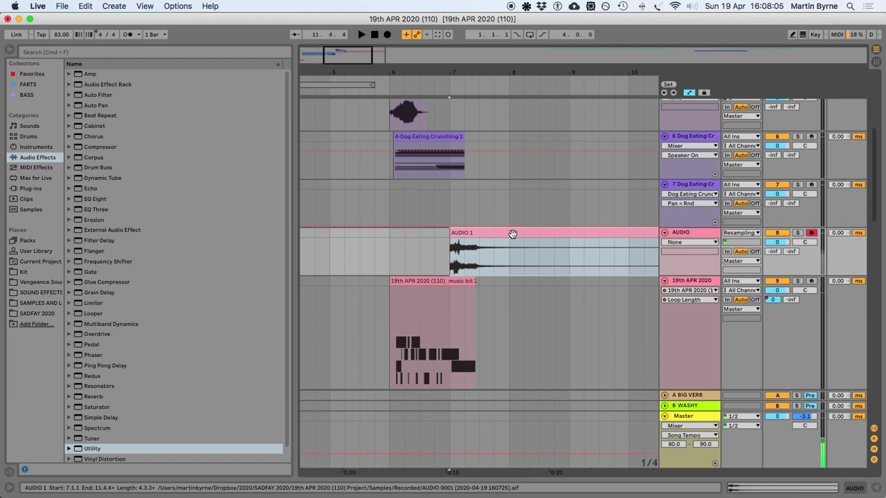
pyautogui.press('super+shift+t')
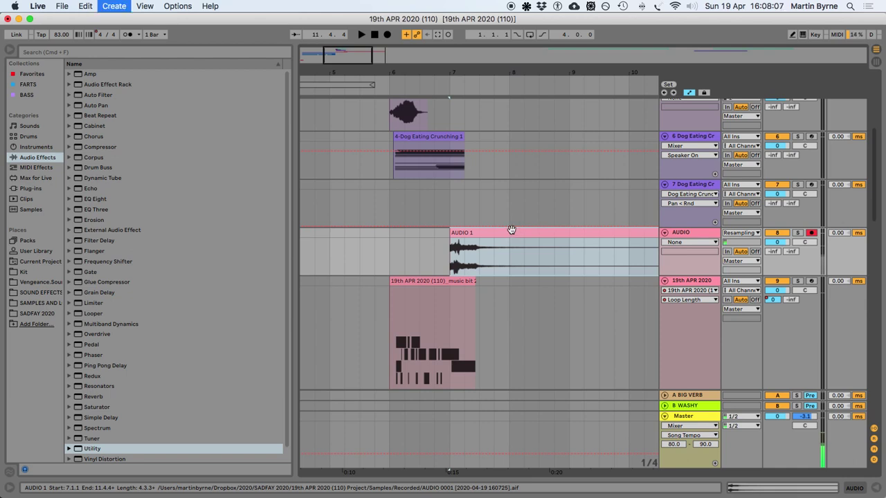
pyautogui.click(29, 147)
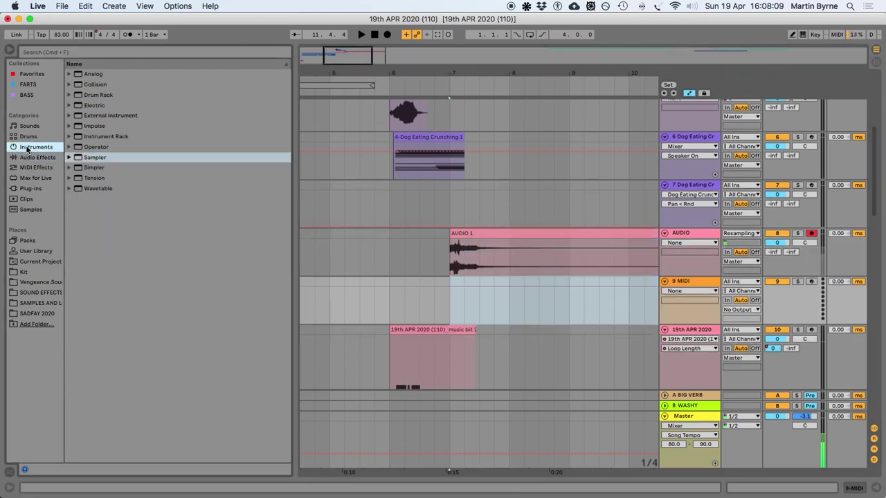
pyautogui.moveTo(97, 159); pyautogui.dragTo(506, 295)
pyautogui.scroll(-5, 481, 138)
pyautogui.moveTo(475, 134); pyautogui.dragTo(340, 328)
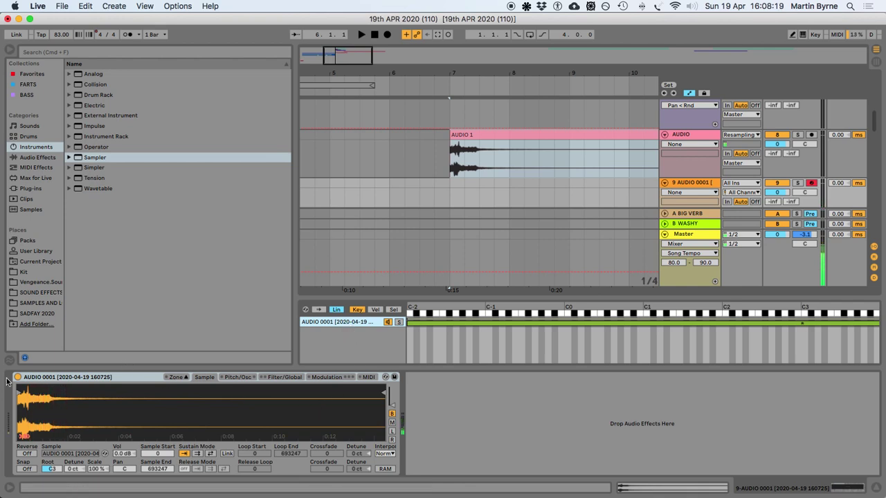
# Turn on Reverse in the Sampler and set Sample Start to 0 and Sample End to 152453
pyautogui.moveTo(19, 395)
pyautogui.mouseDown()
pyautogui.moveTo(50, 395)
pyautogui.moveTo(43, 394)
pyautogui.mouseUp()
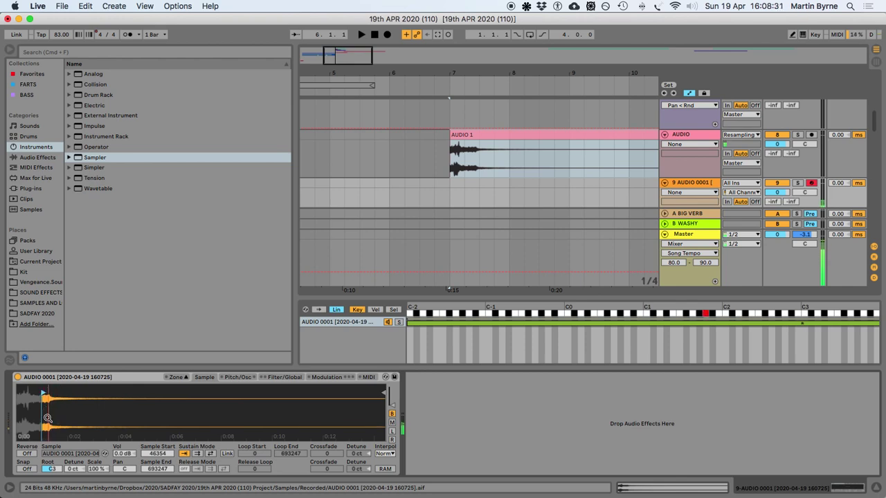
pyautogui.click(26, 454)
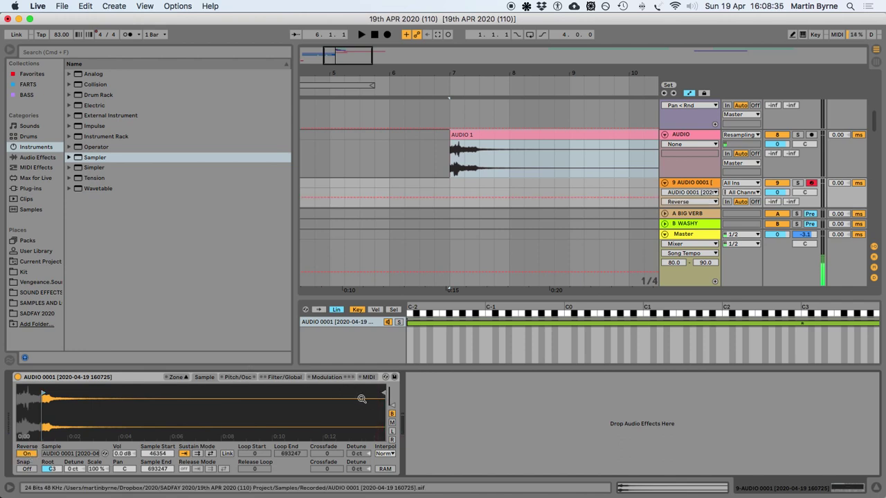
pyautogui.moveTo(379, 394); pyautogui.dragTo(94, 406)
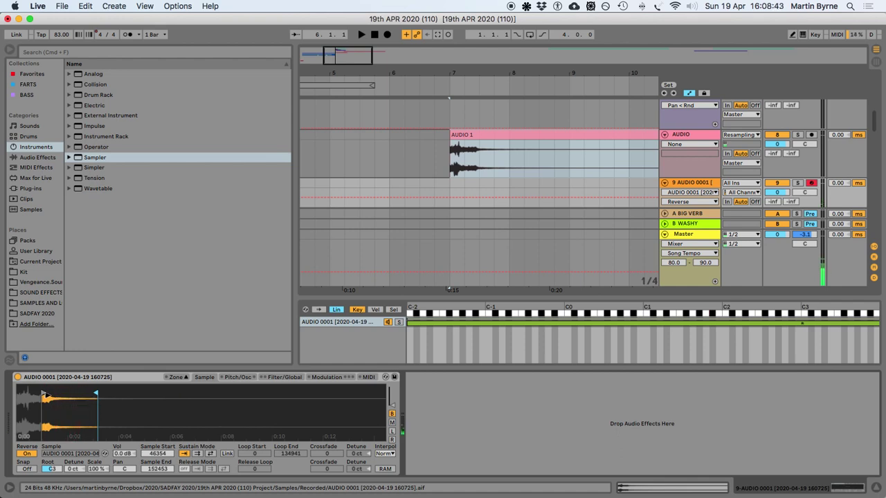
pyautogui.moveTo(43, 395); pyautogui.dragTo(9, 392)
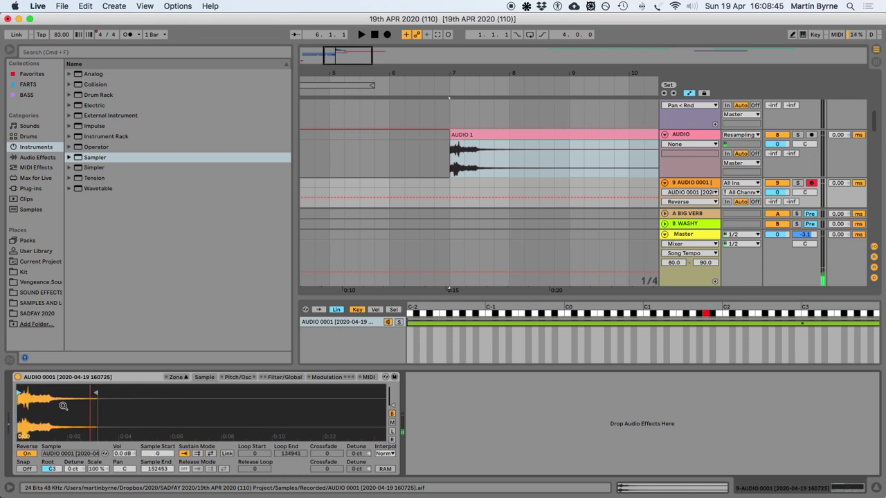
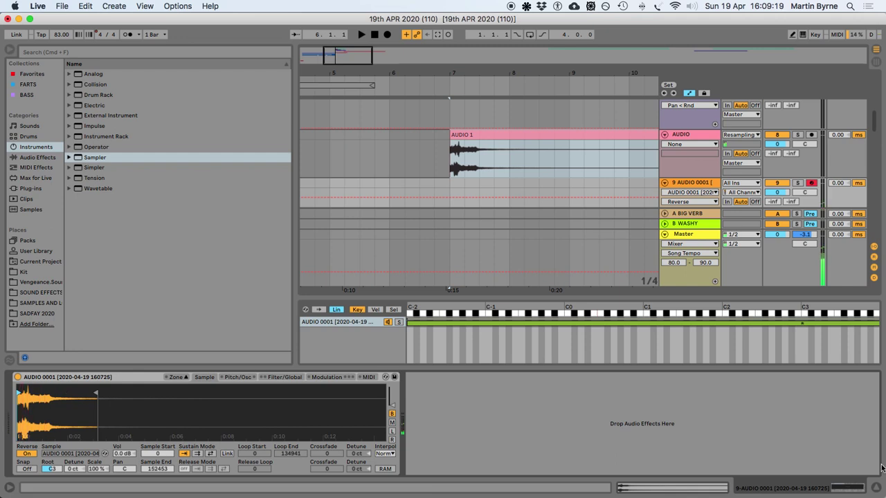
# Hide the device view and deactivate the AUDIO 1 clip
pyautogui.click(876, 488)
pyautogui.scroll(3, 516, 246)
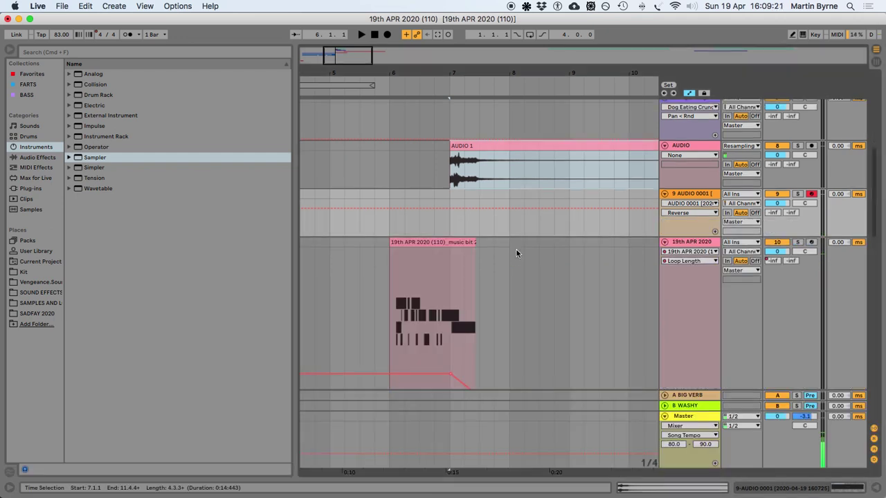
pyautogui.scroll(2, 515, 257)
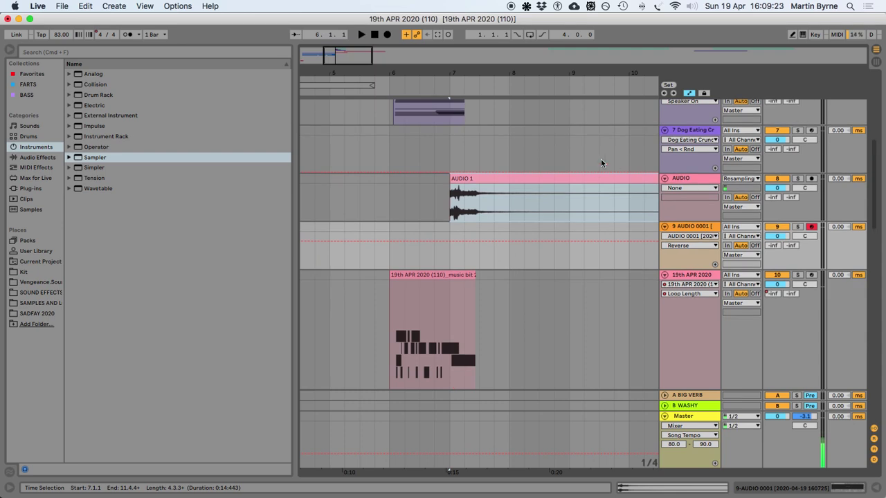
pyautogui.press('0')
# Record a reversed Sampler performance on the new MIDI track from 7.1.1 to about 16.4, and save the set
pyautogui.click(450, 262)
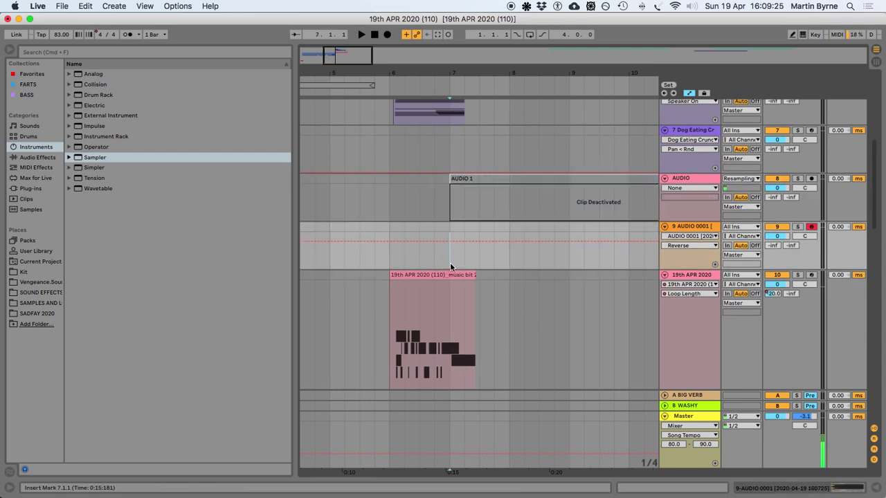
pyautogui.click(386, 36)
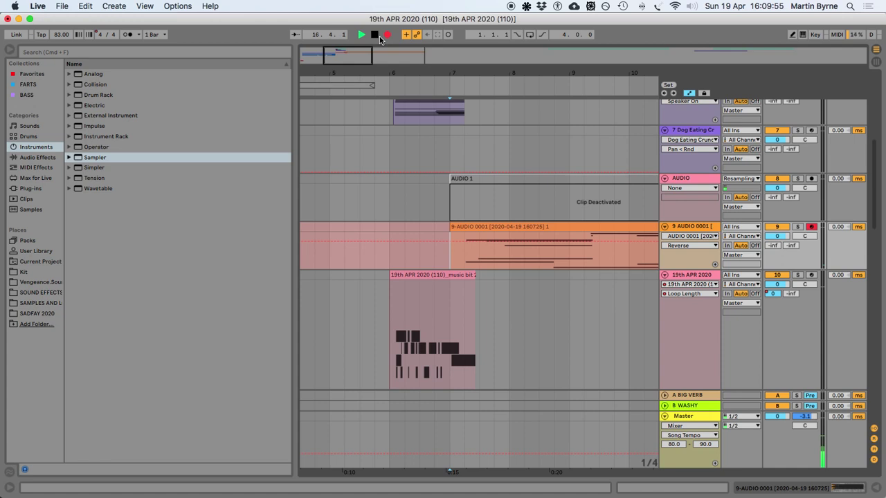
pyautogui.click(376, 35)
pyautogui.press('-')
pyautogui.press('-')
pyautogui.press('-')
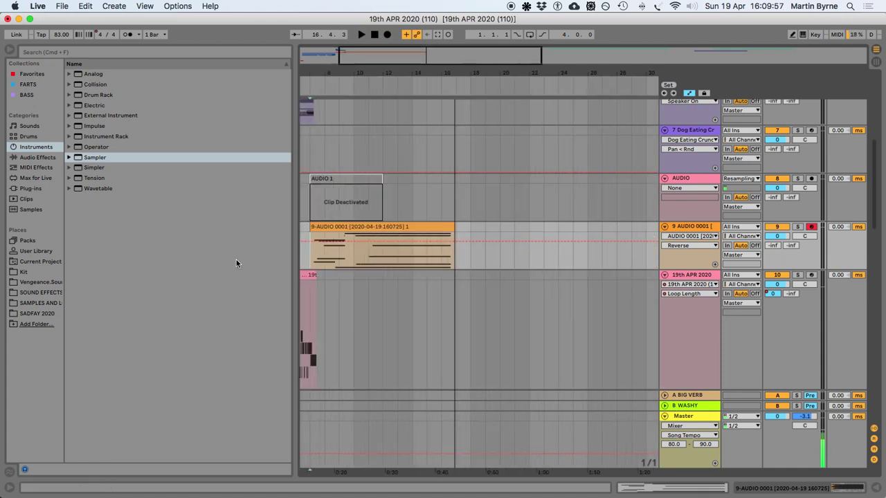
pyautogui.hscroll(-2, 386, 243)
pyautogui.press('super+s')
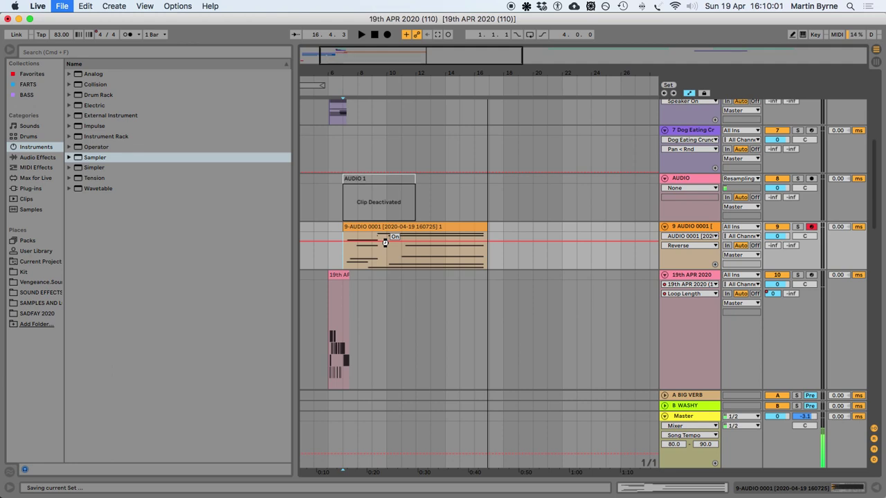
# Audition the glitch section together with the recorded Sampler part from 6.1.1
pyautogui.click(331, 254)
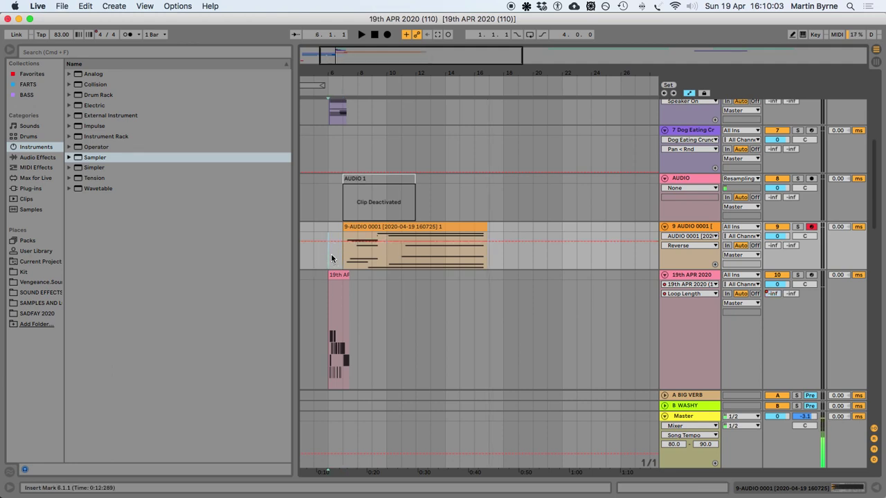
pyautogui.press('+')
pyautogui.press('+')
pyautogui.press('+')
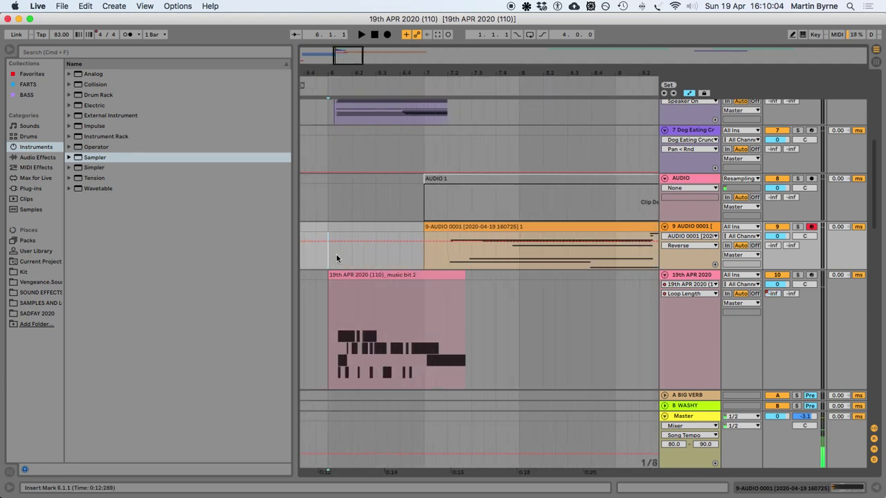
pyautogui.press('space')
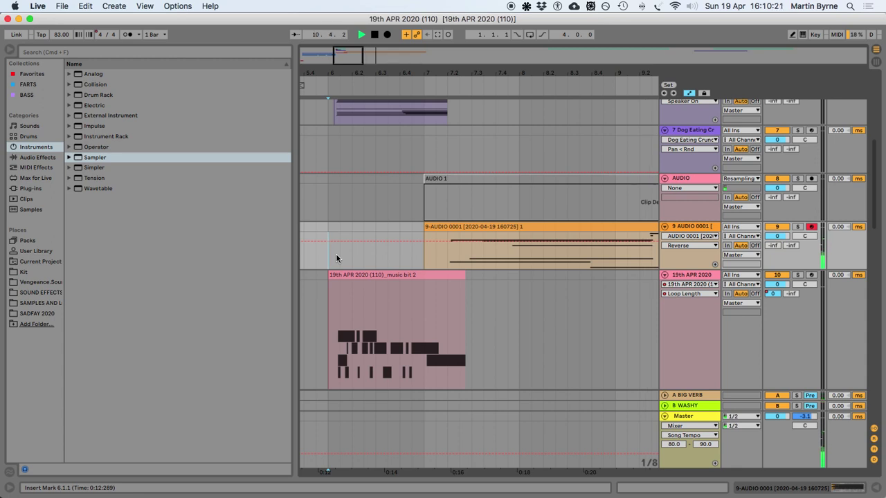
# Stop playback and look over the full length of the recorded Sampler clip alongside the neighbouring tracks
pyautogui.press('space')
pyautogui.press('-')
pyautogui.press('-')
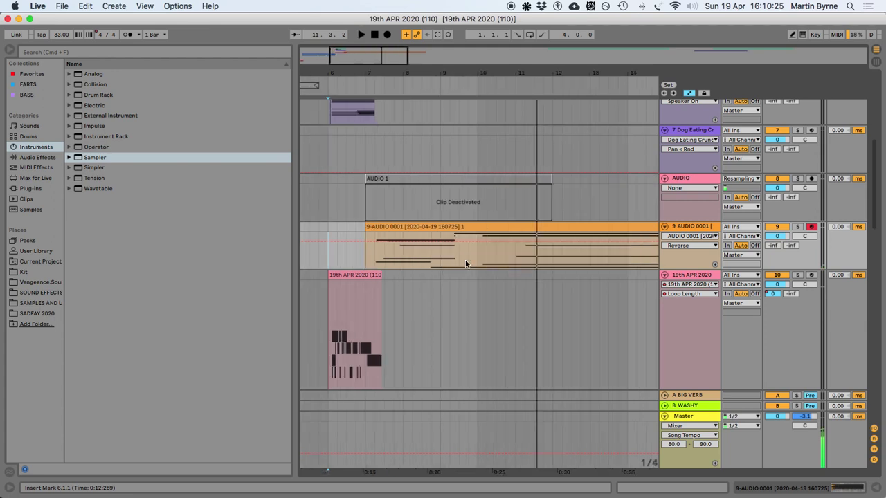
pyautogui.press('-')
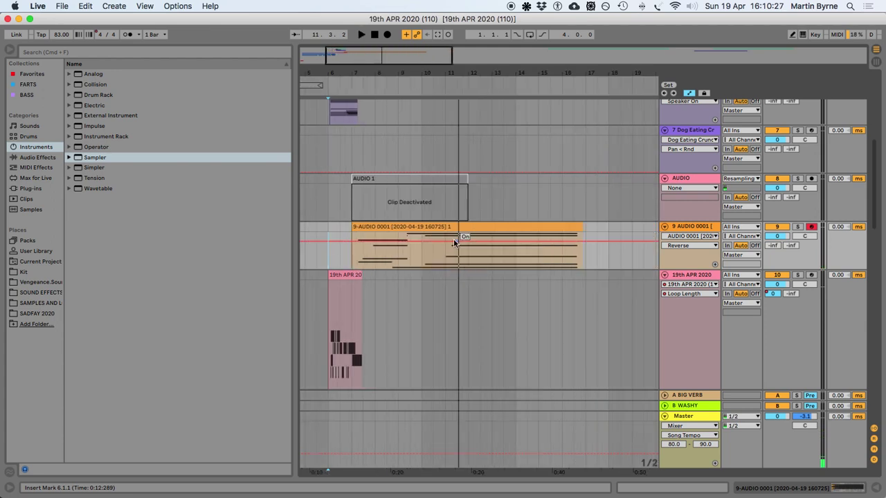
pyautogui.press('=')
pyautogui.press('=')
pyautogui.press('=')
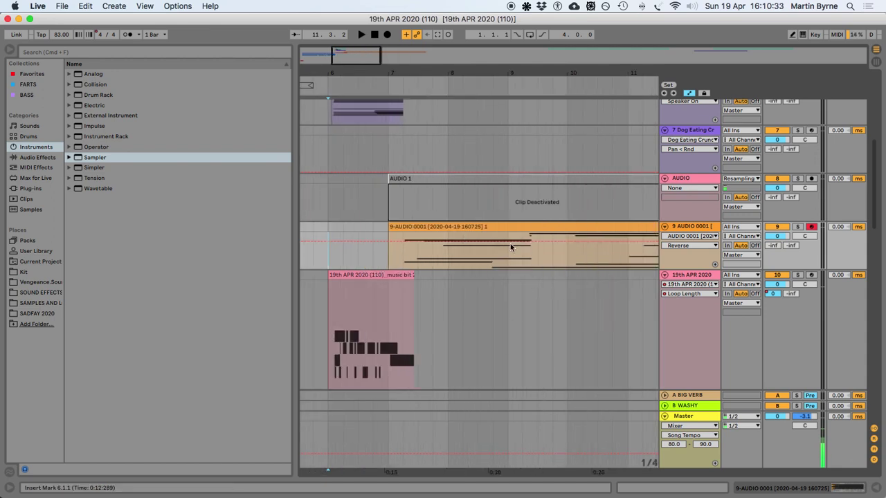
pyautogui.scroll(2, 538, 288)
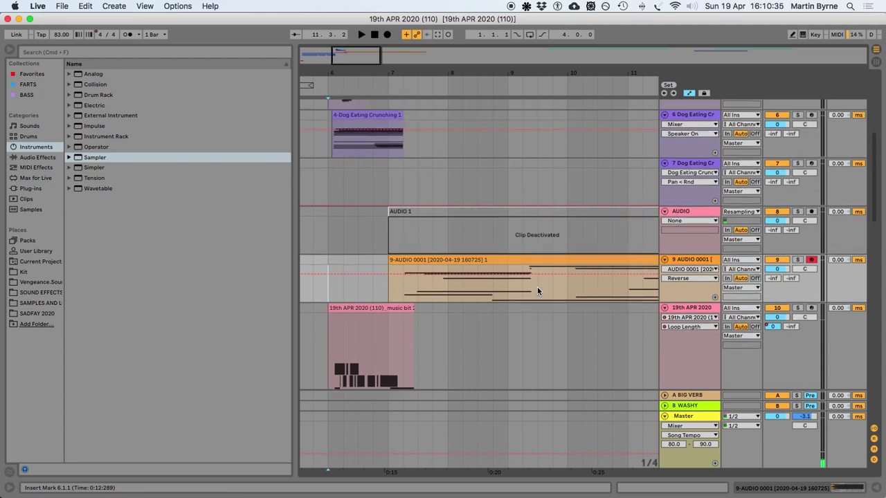
# Reactivate the AUDIO 1 clip on the resampling track and open its sample settings
pyautogui.click(798, 211)
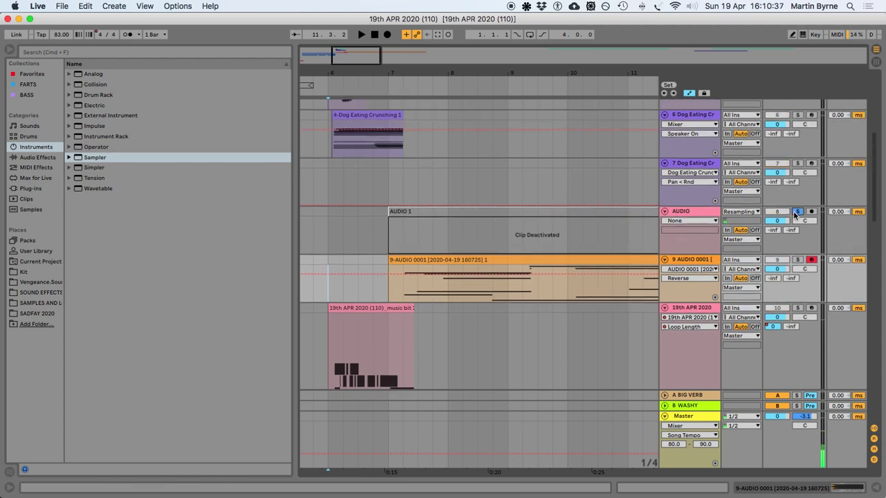
pyautogui.click(797, 211)
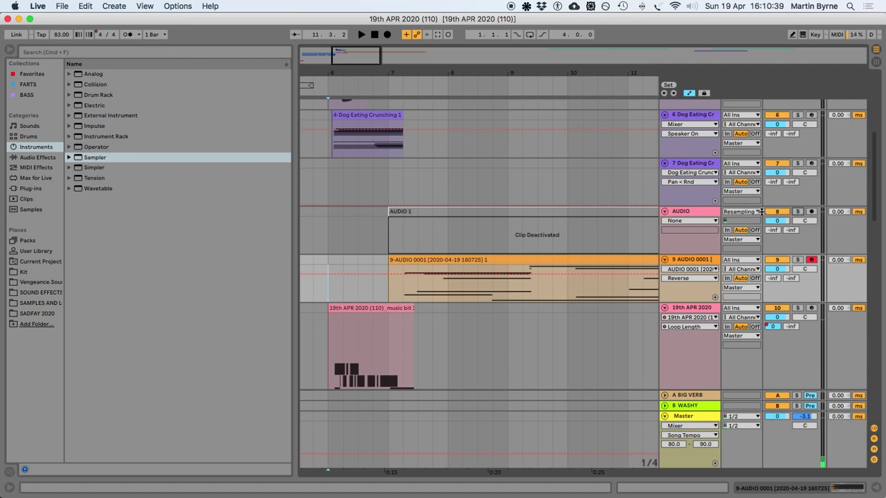
pyautogui.click(575, 213)
pyautogui.press('0')
pyautogui.scroll(1, 574, 214)
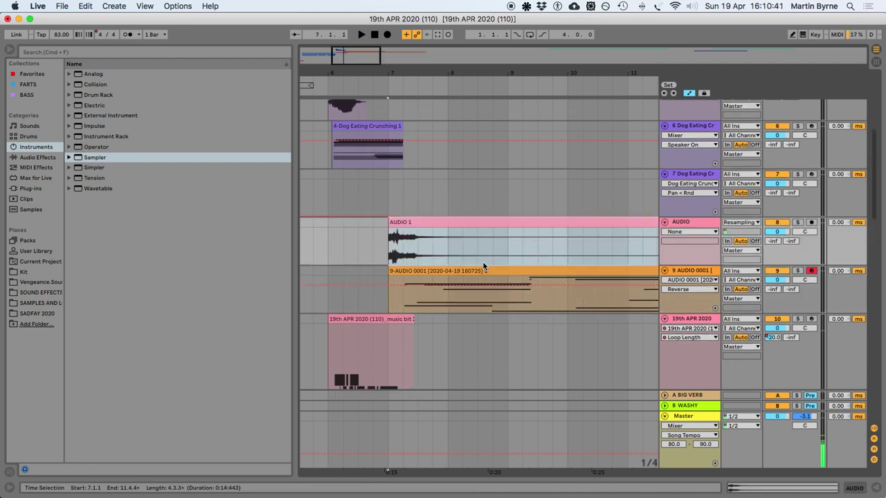
pyautogui.click(437, 221)
pyautogui.doubleClick(449, 222)
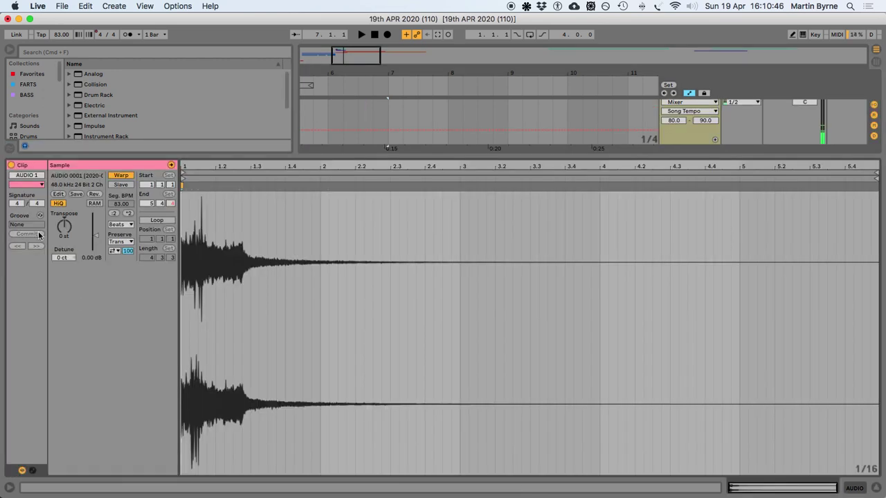
# Set the AUDIO 1 clip's warp mode to Texture and stretch it by doubling its segment BPM up to 664
pyautogui.click(119, 224)
pyautogui.click(119, 249)
pyautogui.click(128, 213)
pyautogui.click(128, 214)
pyautogui.click(128, 213)
pyautogui.click(128, 213)
# Audition the stretched AUDIO 1 clip from 7.1.1 and hide the clip view
pyautogui.press('space')
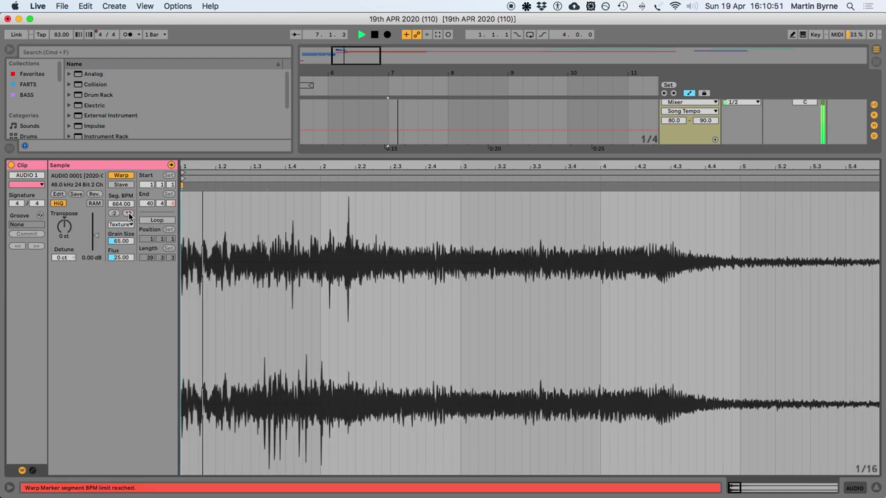
pyautogui.press('super+alt+l')
pyautogui.scroll(5, 551, 453)
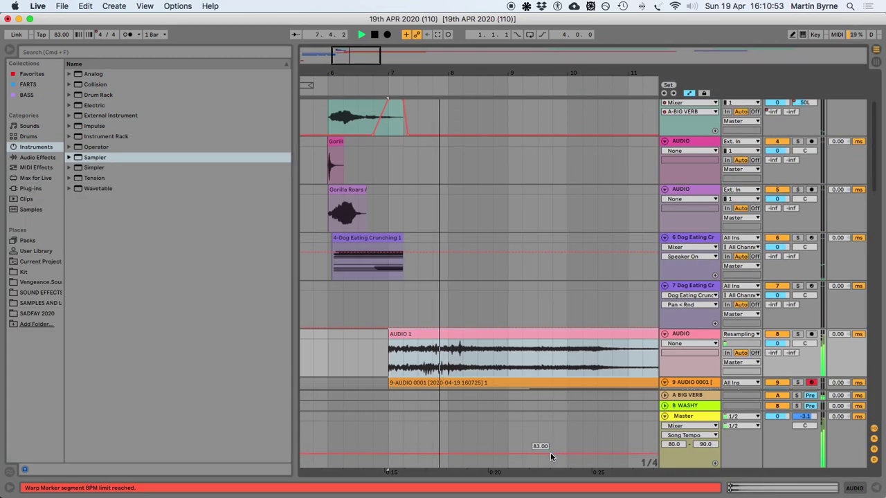
pyautogui.scroll(-3, 494, 427)
pyautogui.press('space')
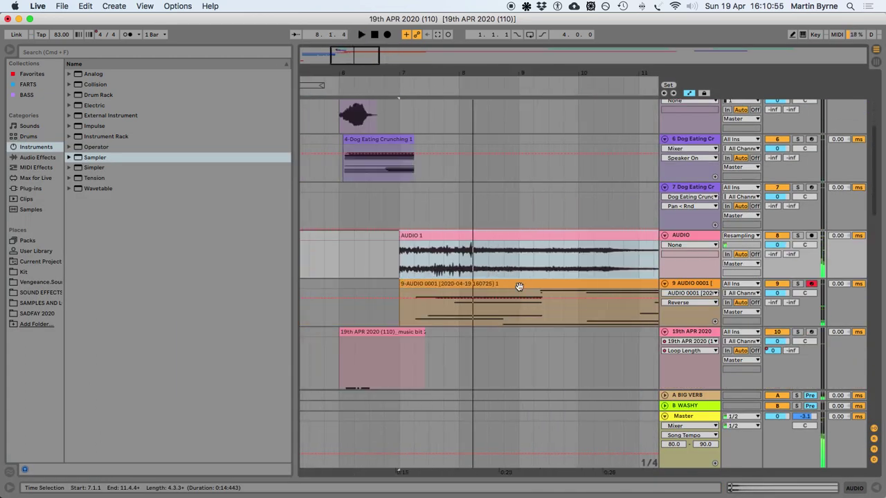
# Move the AUDIO 1 clip to start at 8.4.1, hide automation, and give it a fade-in just under one bar long
pyautogui.moveTo(496, 233); pyautogui.dragTo(569, 251)
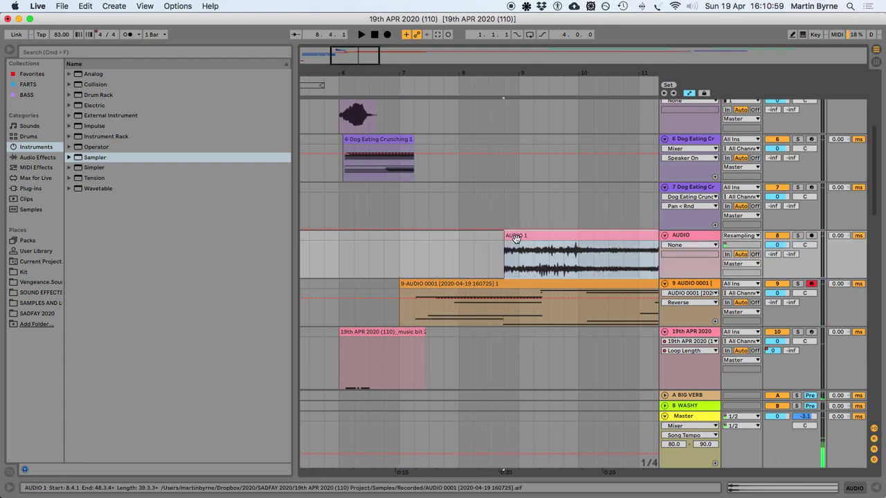
pyautogui.press('a')
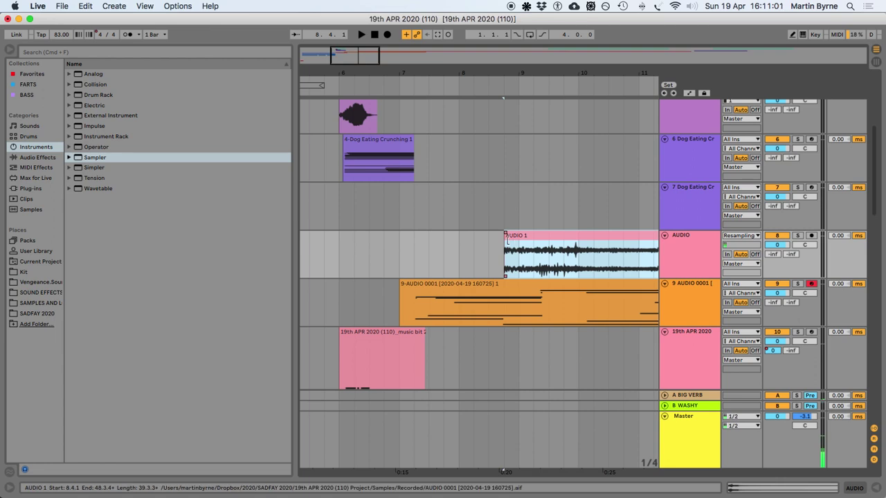
pyautogui.moveTo(506, 236)
pyautogui.mouseDown()
pyautogui.moveTo(580, 236)
pyautogui.moveTo(556, 232)
pyautogui.mouseUp()
# Play from 8.4.1 while raising and lowering the AUDIO track's volume, ending at -inf dB
pyautogui.moveTo(777, 245); pyautogui.dragTo(777, 311)
pyautogui.press('space')
pyautogui.moveTo(777, 244); pyautogui.dragTo(777, 230)
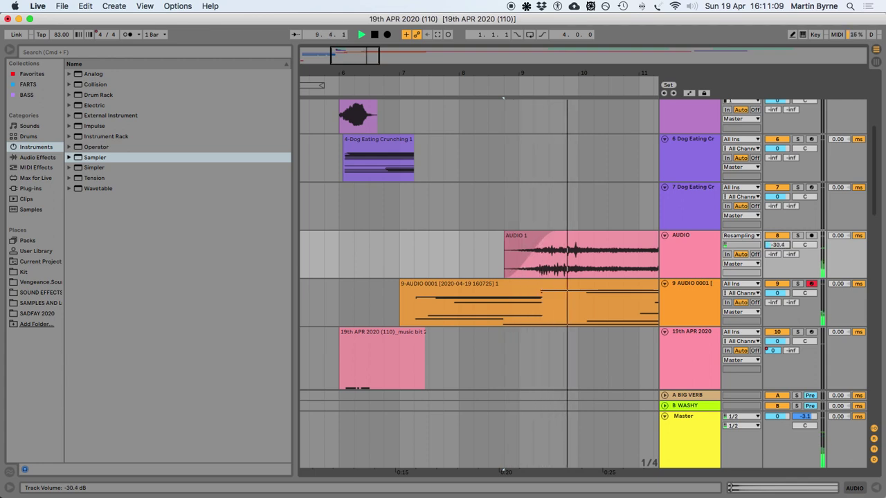
pyautogui.moveTo(777, 244); pyautogui.dragTo(777, 267)
pyautogui.press('space')
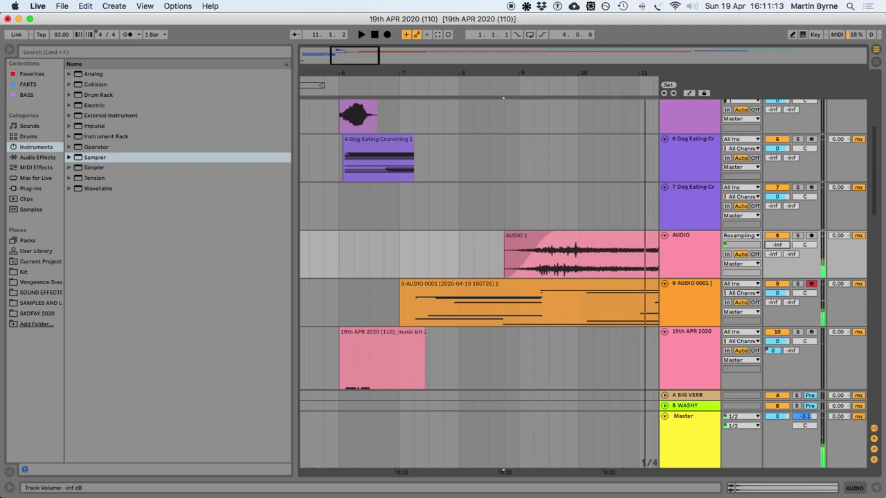
# Rehearse the volume ride on the AUDIO track once more from 8.4.1, finishing at -inf dB
pyautogui.click(576, 270)
pyautogui.press('-')
pyautogui.press('-')
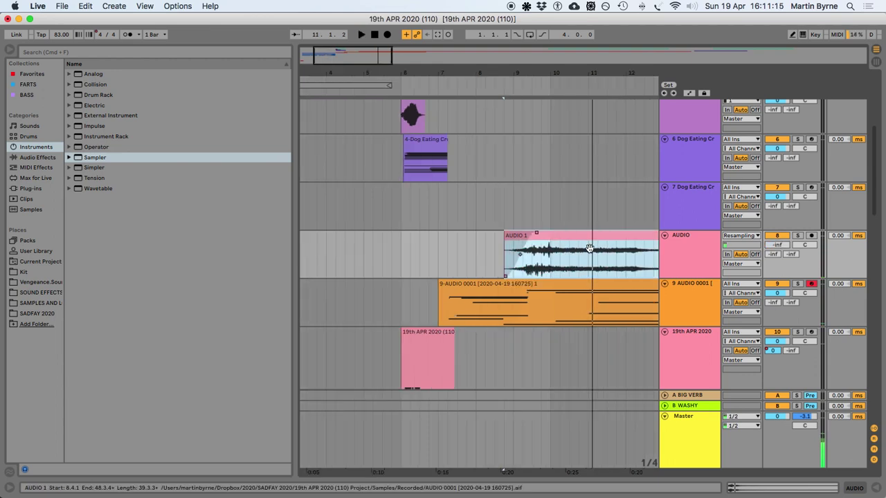
pyautogui.click(777, 244)
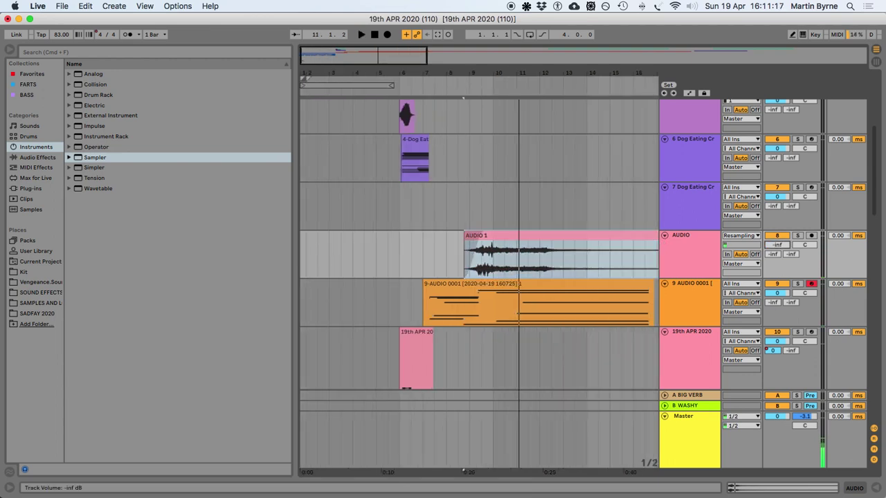
pyautogui.press('space')
pyautogui.moveTo(776, 245)
pyautogui.mouseDown()
pyautogui.moveTo(776, 225)
pyautogui.moveTo(777, 256)
pyautogui.mouseUp()
pyautogui.press('space')
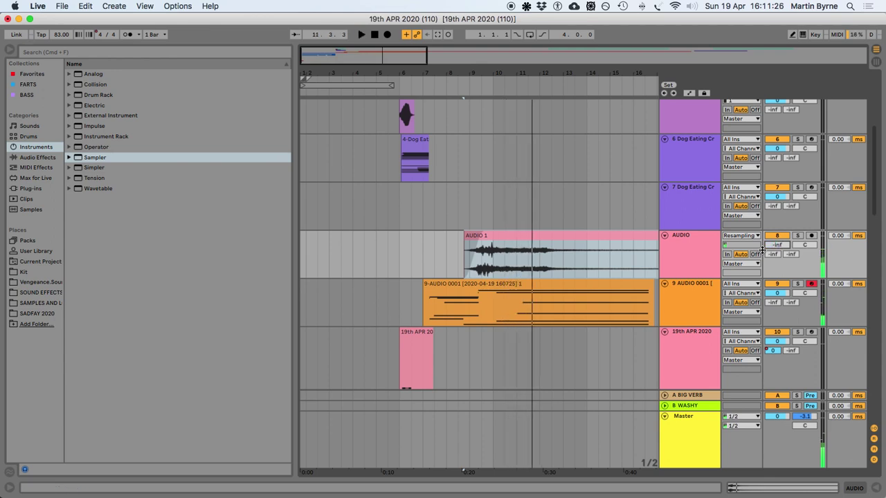
# Try to record volume moves on the armed AUDIO track from 8.4.1, and return it to disarmed at -inf dB
pyautogui.click(693, 242)
pyautogui.click(811, 235)
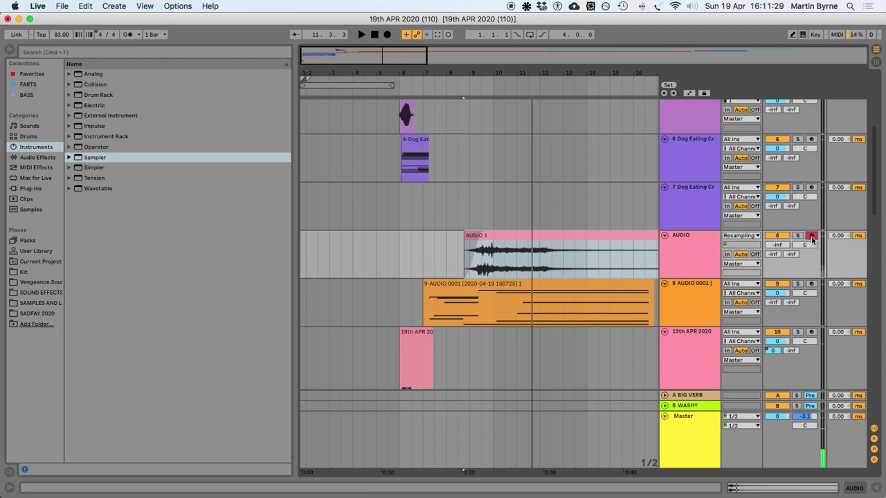
pyautogui.click(387, 35)
pyautogui.moveTo(777, 244); pyautogui.dragTo(776, 277)
pyautogui.press('space')
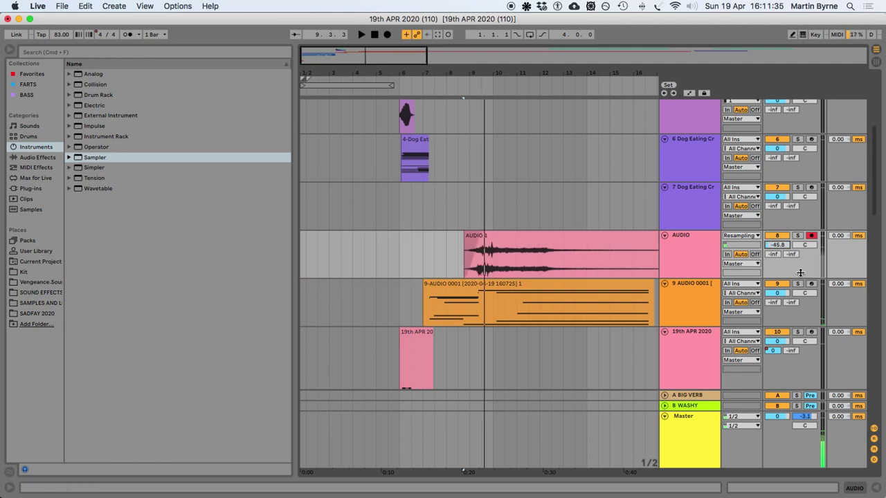
pyautogui.click(811, 236)
pyautogui.moveTo(777, 245); pyautogui.dragTo(777, 277)
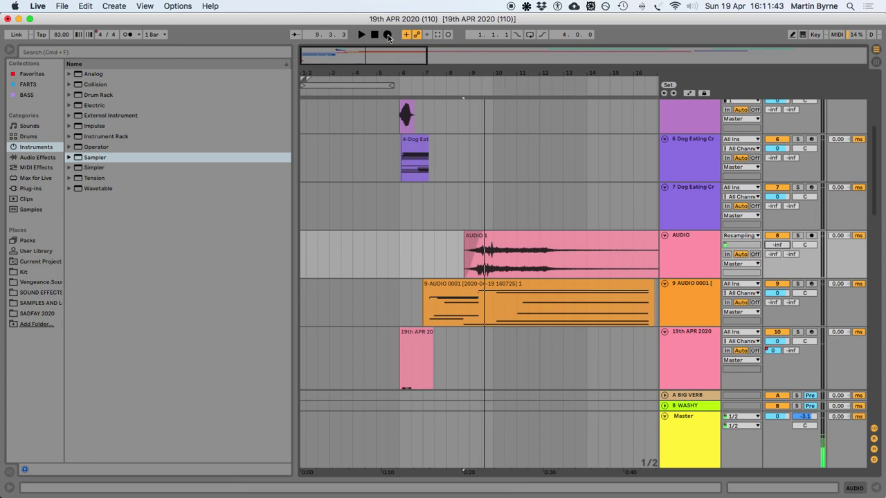
# Map the AUDIO track's volume to a hardware MIDI control, narrowing the mapping list to reveal the arrangement
pyautogui.press('super+m')
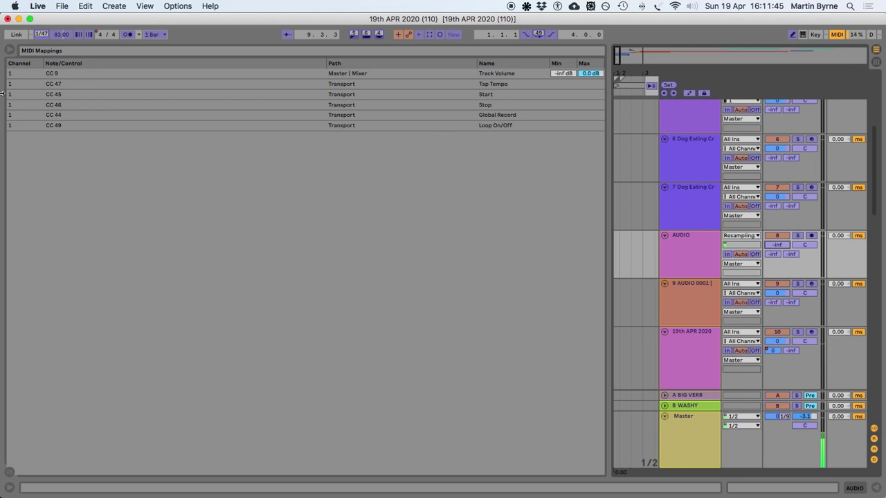
pyautogui.moveTo(608, 241); pyautogui.dragTo(35, 297)
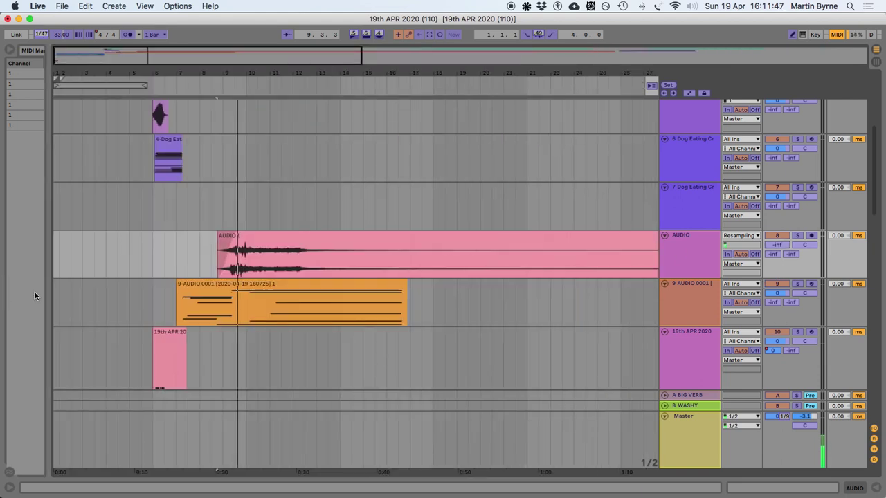
pyautogui.click(771, 246)
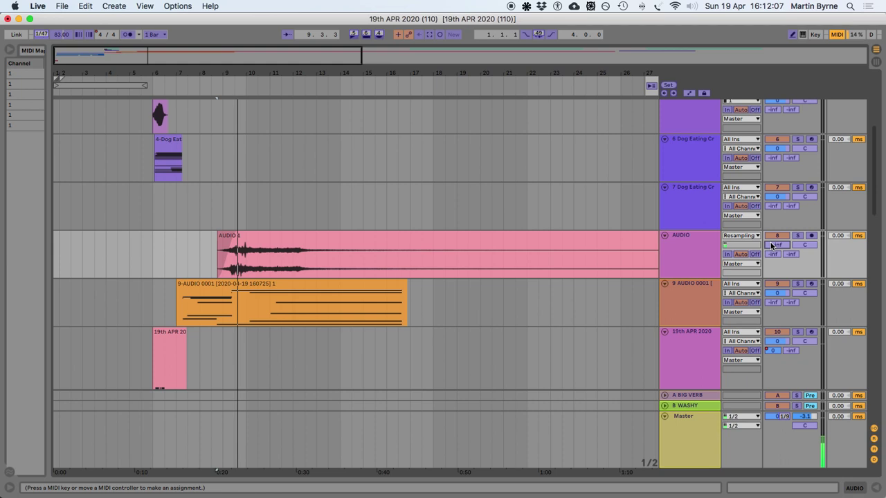
pyautogui.press('super+m')
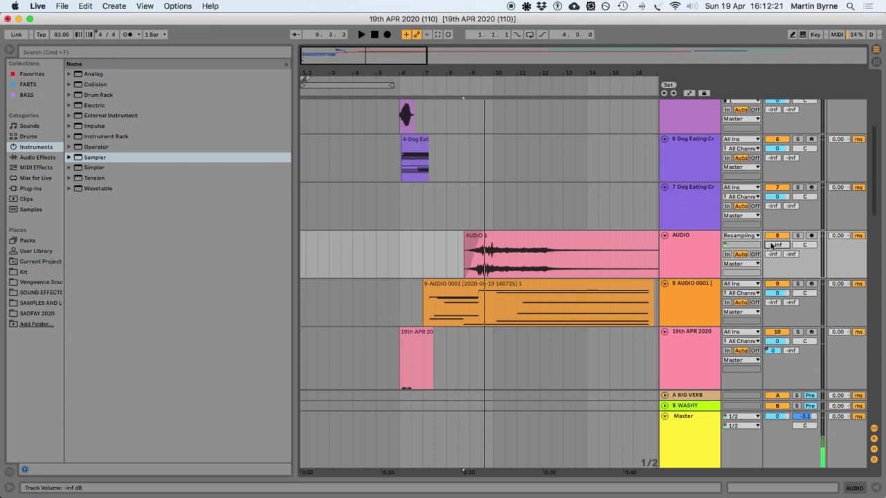
pyautogui.press('super+m')
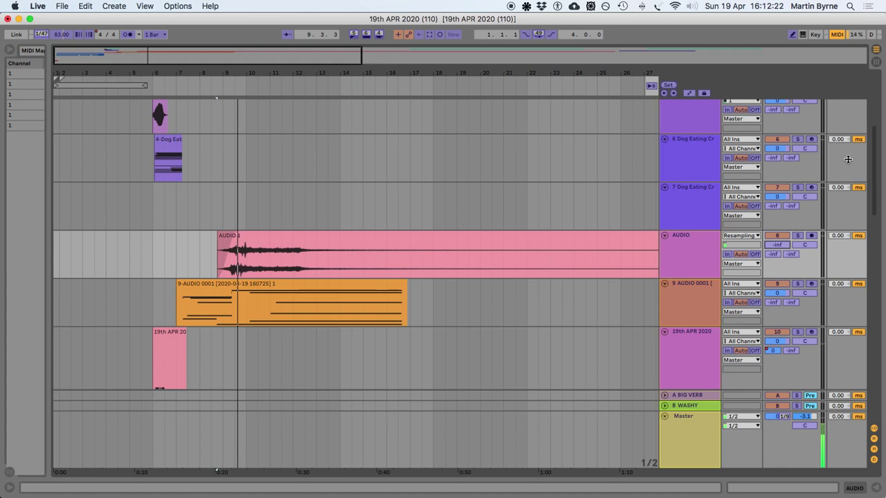
pyautogui.click(770, 245)
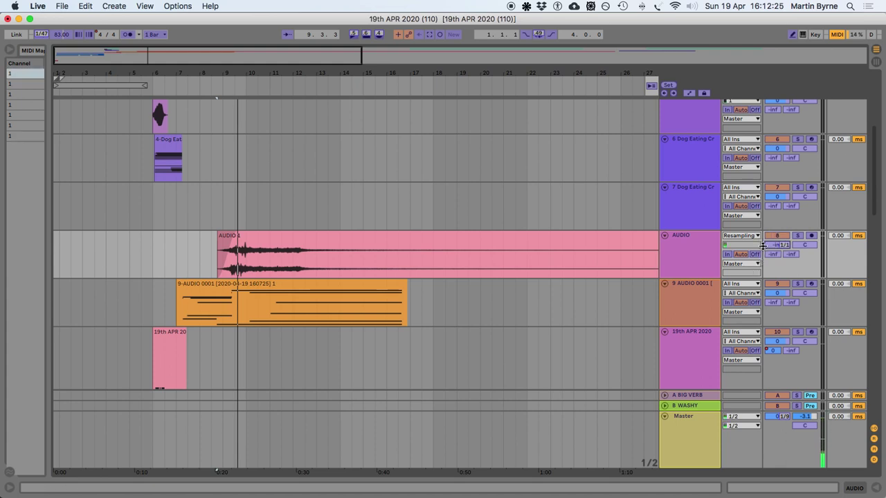
pyautogui.press('super+m')
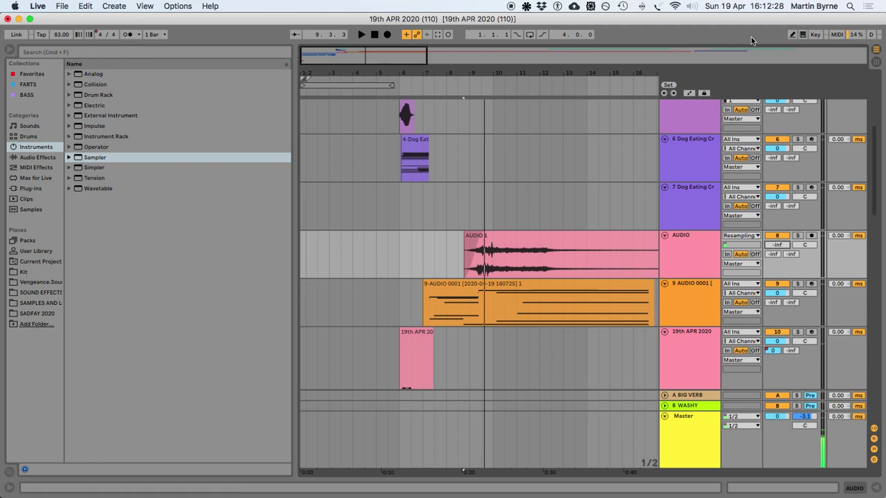
# Record volume automation for the AUDIO track from 8.4.1 to about 15.1, display it, and save the set
pyautogui.click(532, 240)
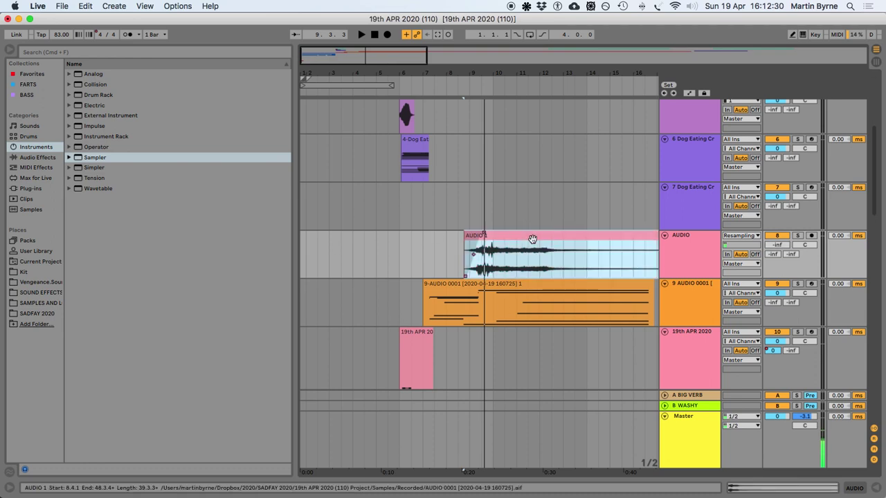
pyautogui.click(379, 35)
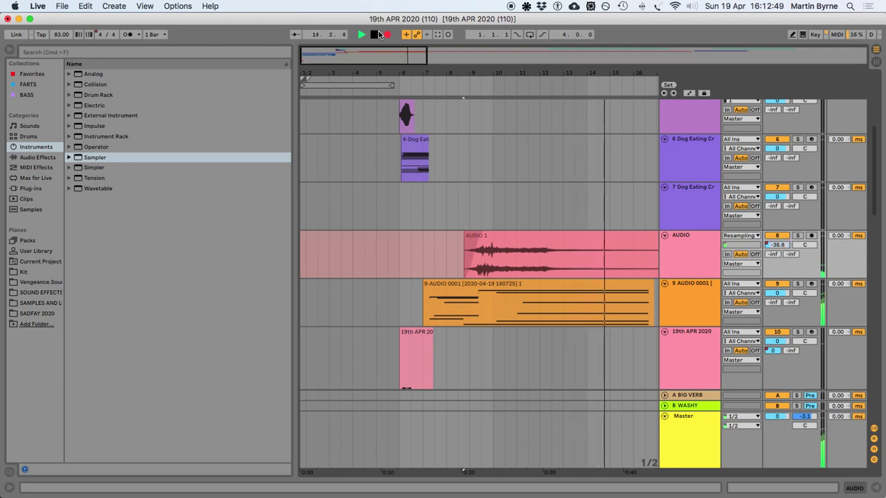
pyautogui.click(377, 34)
pyautogui.press('a')
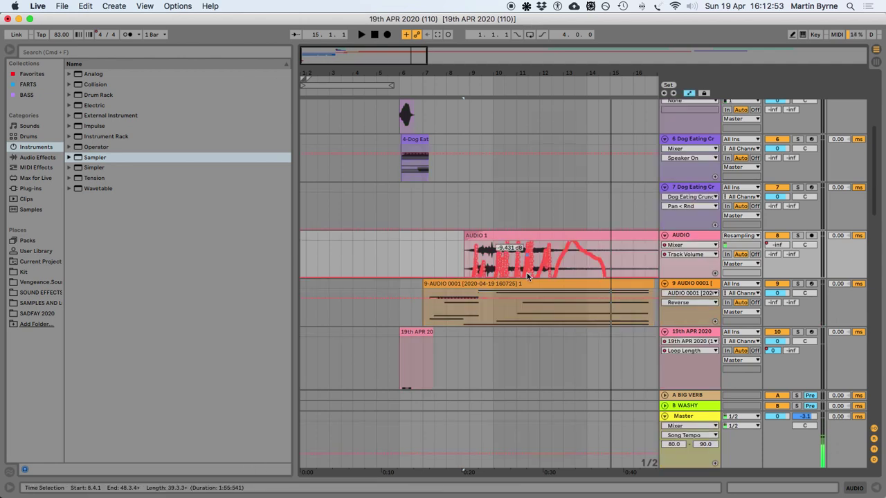
pyautogui.press('super+s')
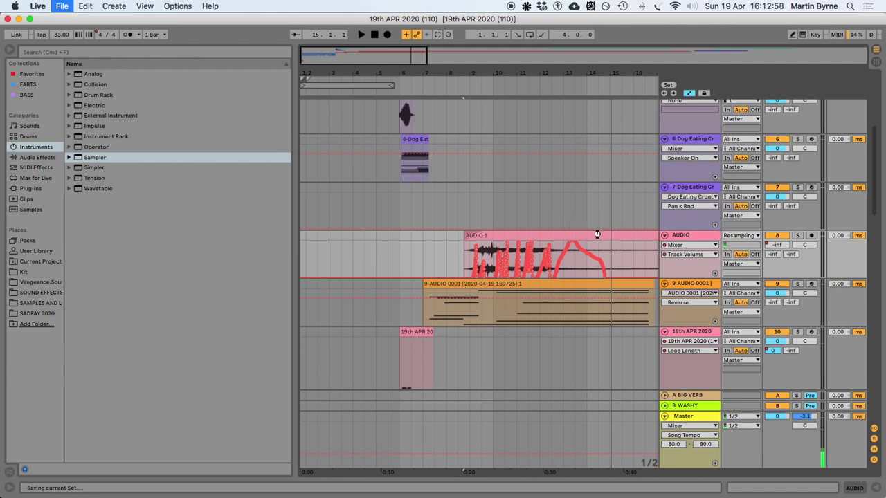
# Browse the audio effects and the Audio Units plug-in vendors for an effect to use on the AUDIO track
pyautogui.click(693, 239)
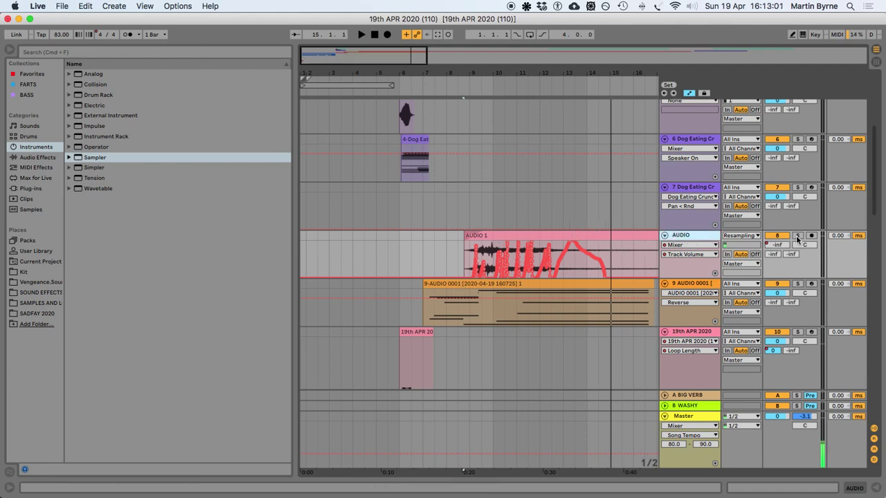
pyautogui.click(39, 158)
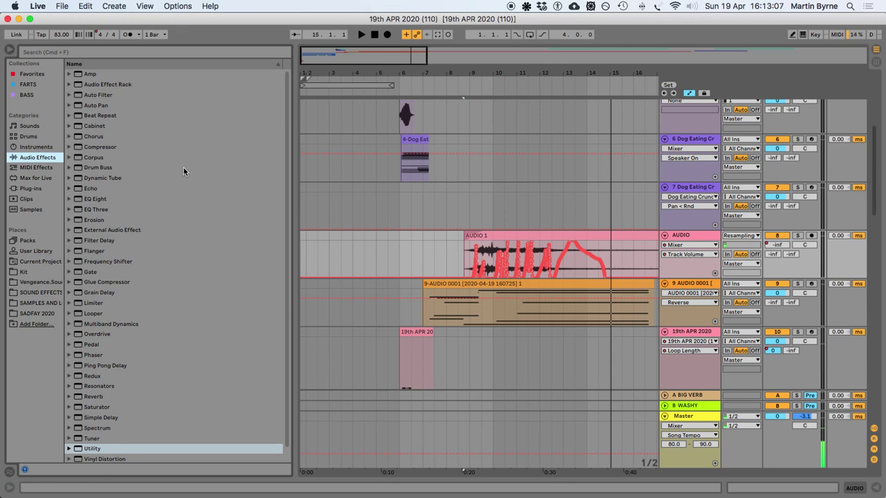
pyautogui.scroll(-1, 177, 177)
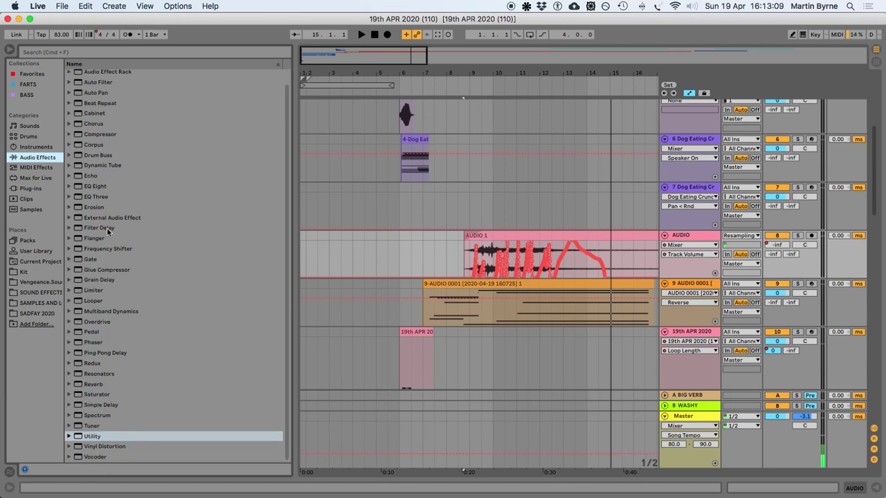
pyautogui.click(25, 199)
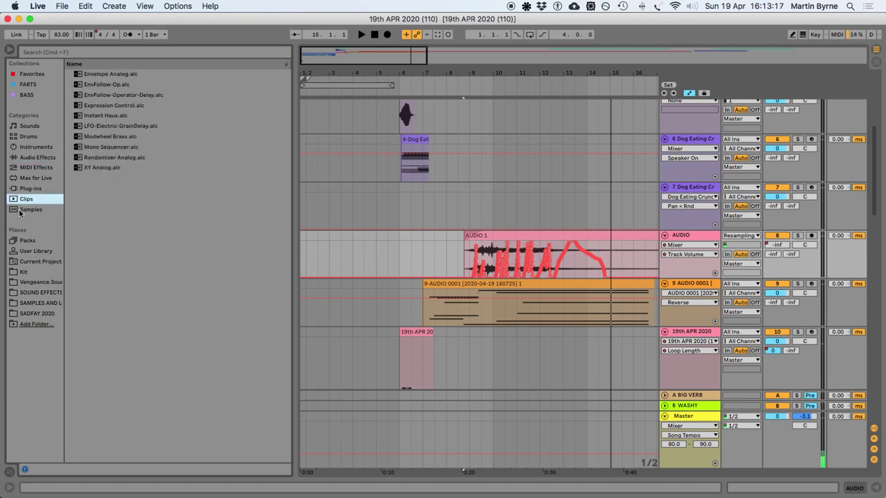
pyautogui.click(34, 188)
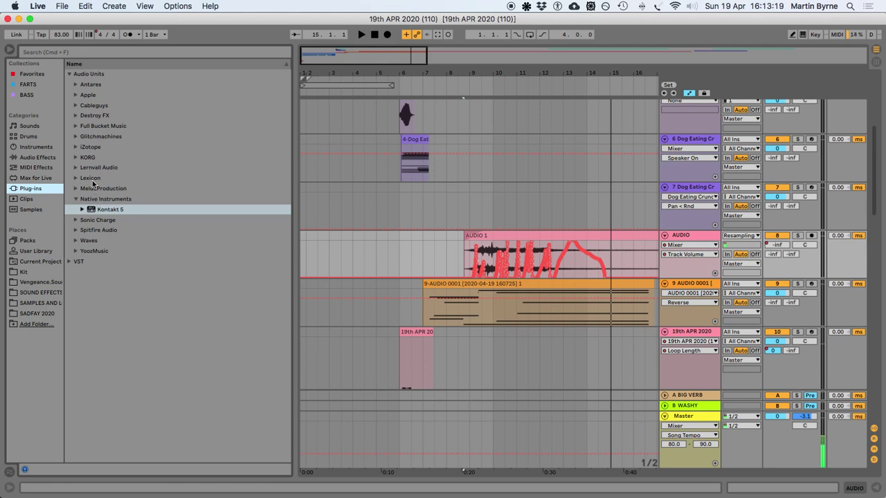
pyautogui.click(95, 168)
pyautogui.click(95, 167)
pyautogui.click(88, 189)
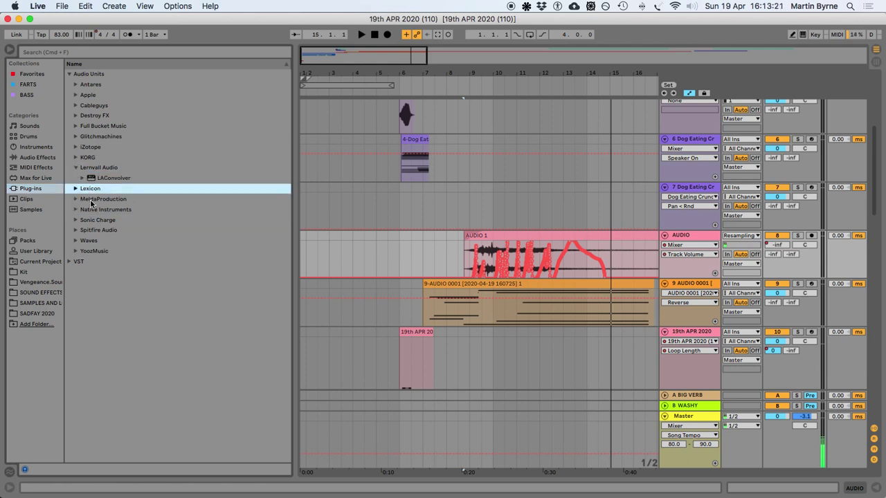
pyautogui.click(97, 199)
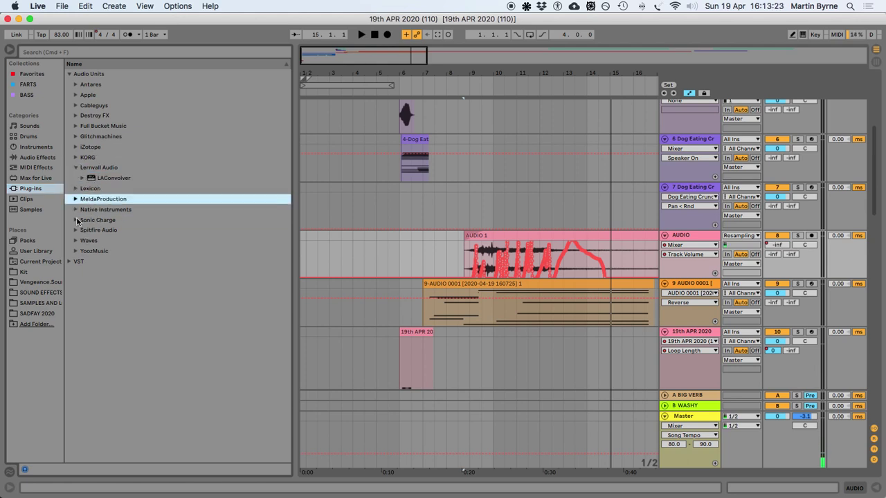
pyautogui.click(95, 220)
pyautogui.click(92, 221)
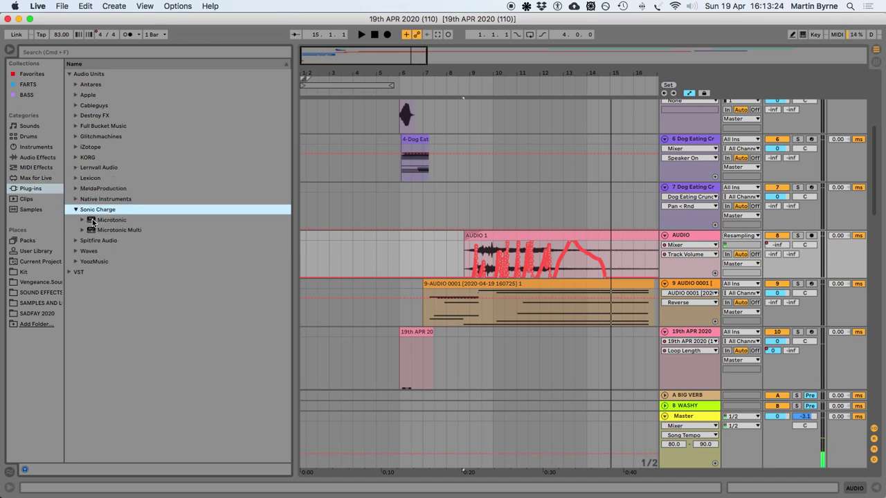
pyautogui.click(92, 262)
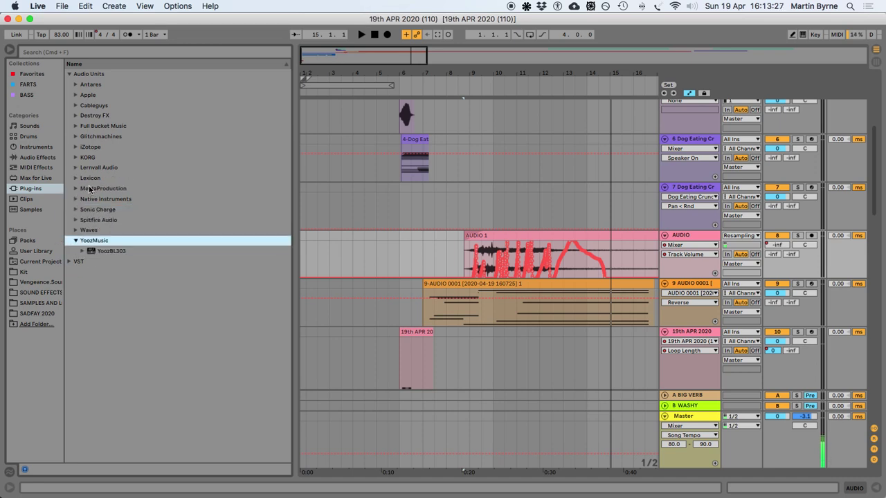
pyautogui.click(85, 116)
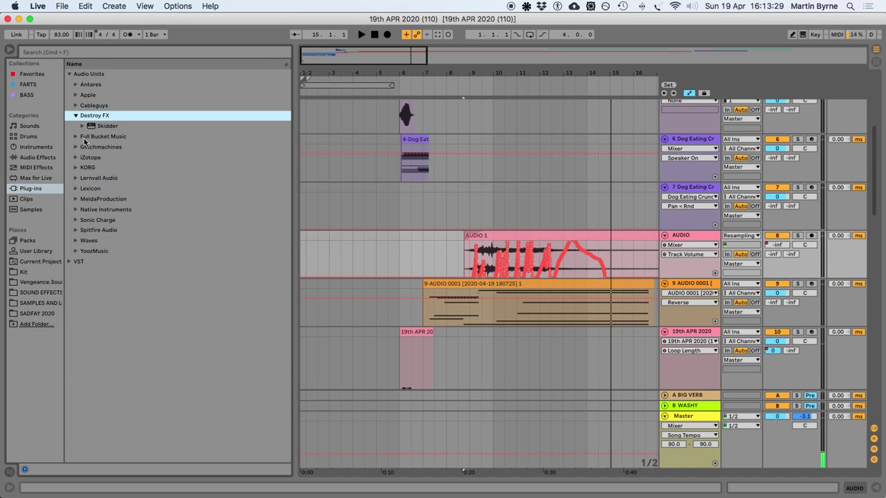
pyautogui.click(90, 137)
pyautogui.click(95, 107)
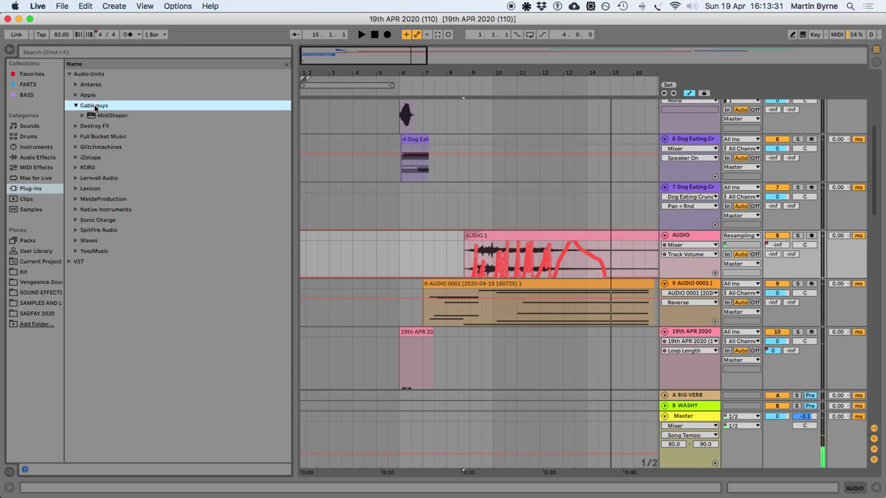
# Search the plug-ins for "lagr" and load the Lagrange VST on the AUDIO track
pyautogui.click(156, 51)
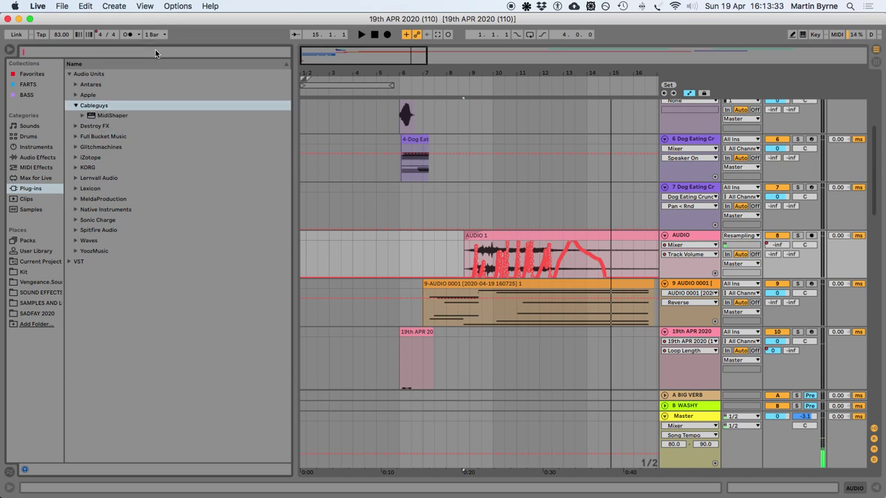
pyautogui.write('lagr')
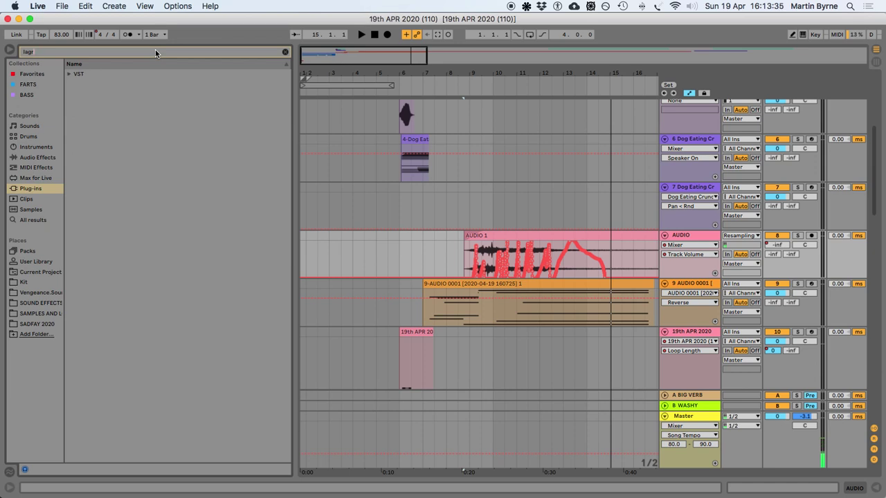
pyautogui.click(131, 75)
pyautogui.press('Down')
pyautogui.press('Right')
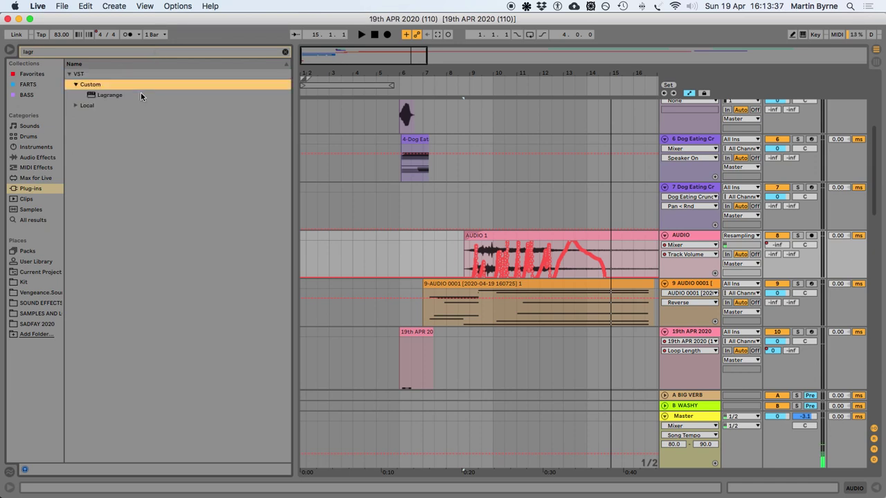
pyautogui.press('Down')
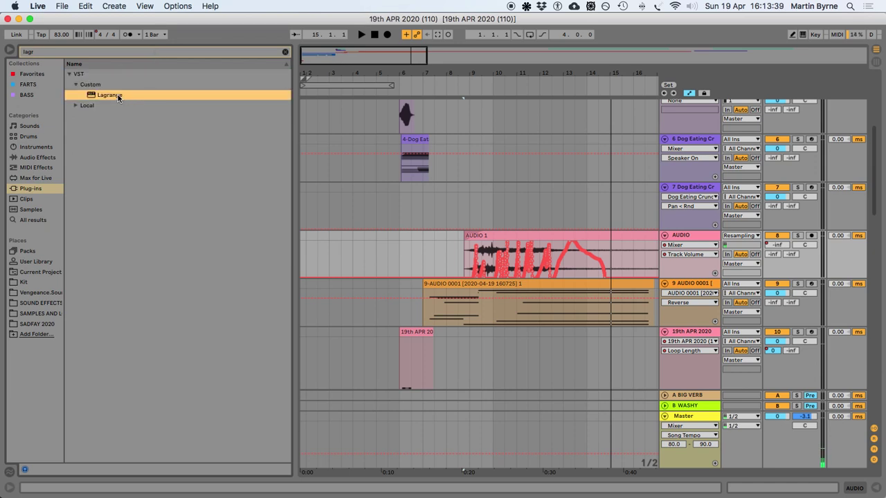
pyautogui.moveTo(107, 96); pyautogui.dragTo(582, 249)
pyautogui.click(691, 237)
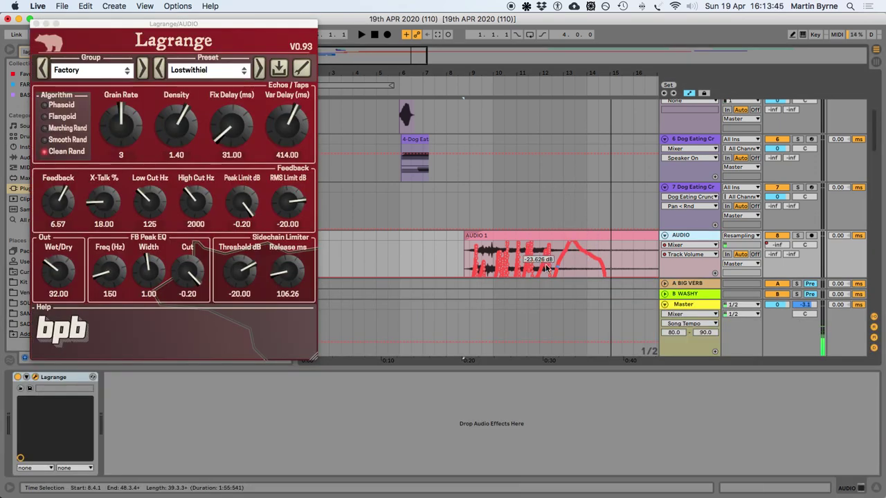
# Audition the AUDIO track through Lagrange with Wet/Dry raised to 77.22
pyautogui.press('space')
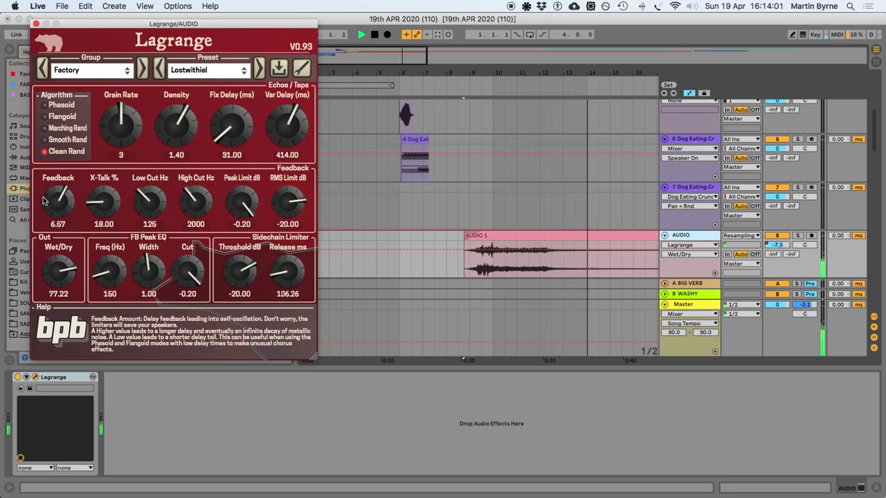
pyautogui.press('space')
pyautogui.press('space')
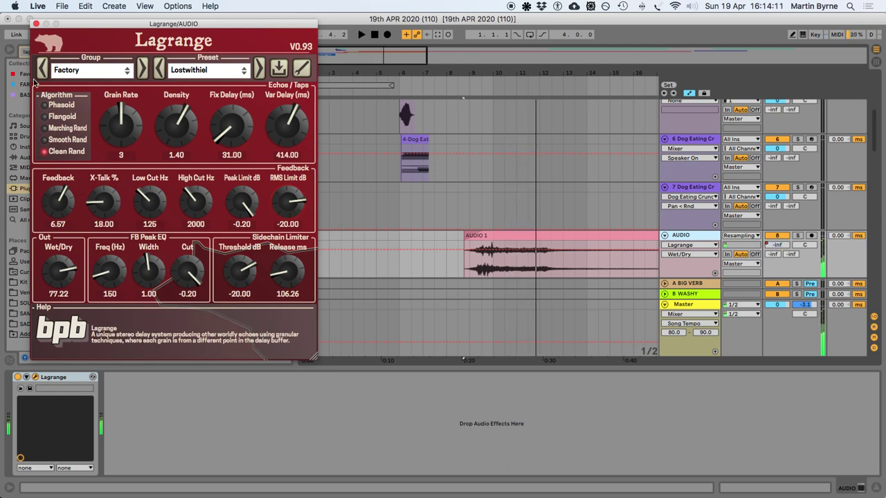
# Remove Lagrange from the AUDIO track and clear the browser search
pyautogui.click(36, 23)
pyautogui.click(48, 380)
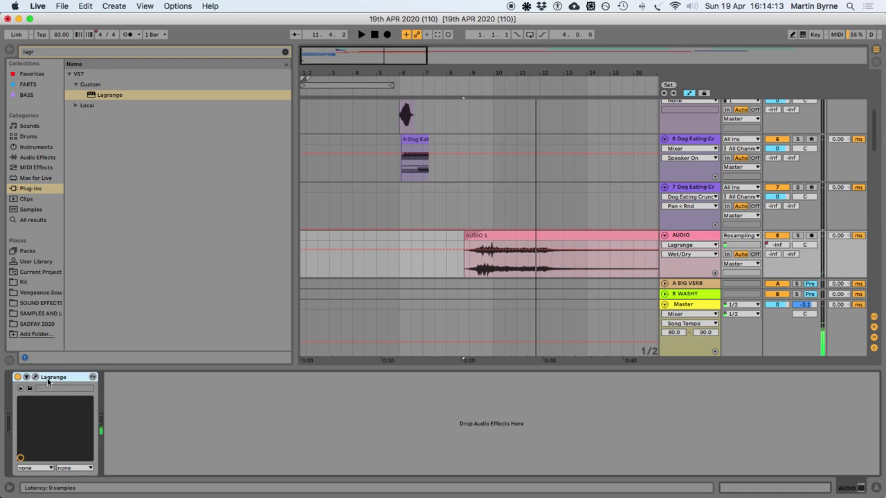
pyautogui.press('Delete')
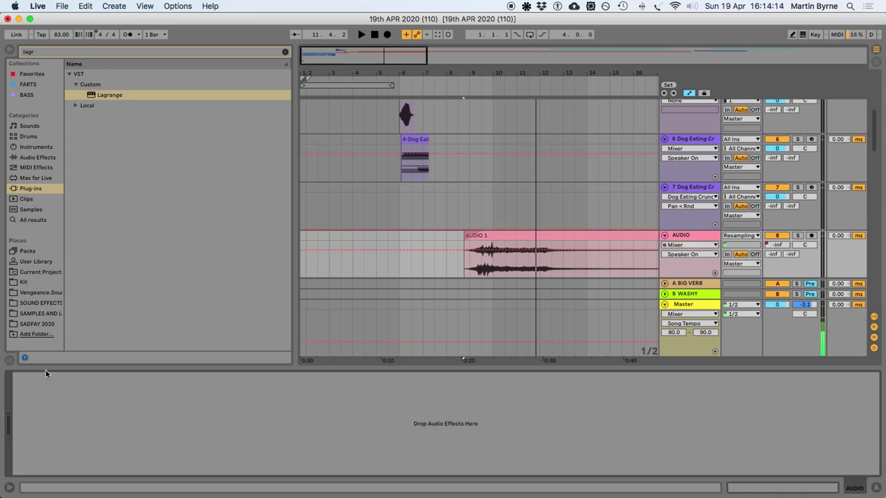
pyautogui.click(284, 53)
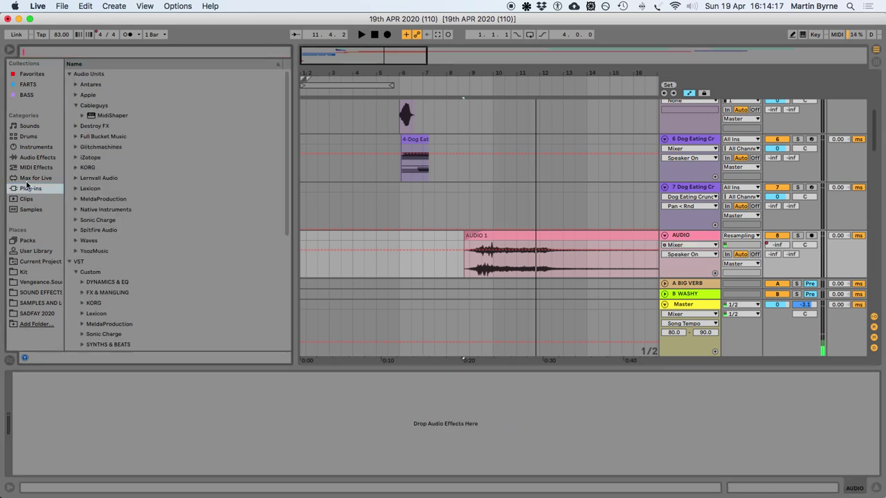
# Add the Grain Delay audio effect to the AUDIO track
pyautogui.click(31, 168)
pyautogui.click(34, 158)
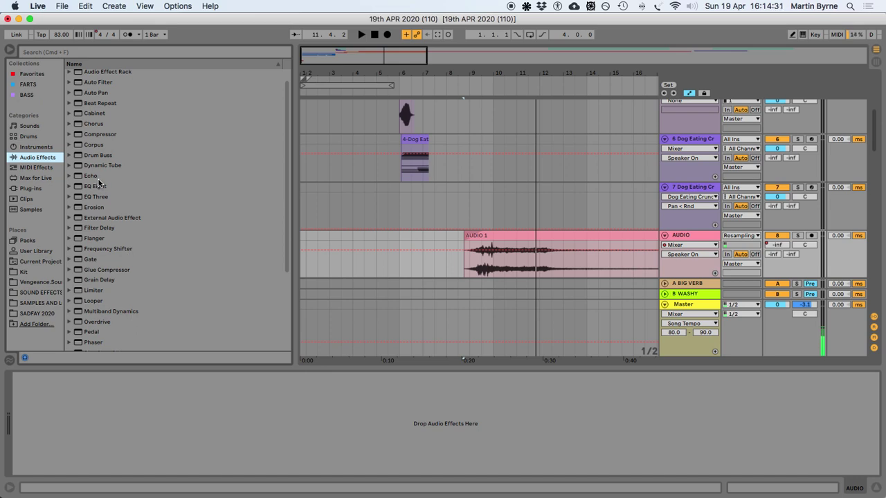
pyautogui.moveTo(95, 281); pyautogui.dragTo(488, 257)
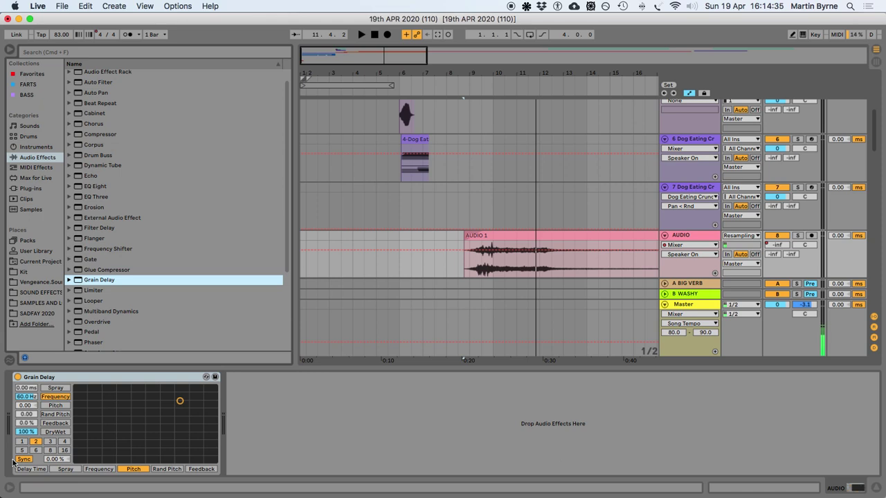
# During playback, set Grain Delay to Spray 89.0 ms, Frequency 4.09 Hz, Pitch 0.75, Rand Pitch 161, Feedback 90% and DryWet 77%
pyautogui.press('space')
pyautogui.moveTo(27, 422); pyautogui.dragTo(26, 364)
pyautogui.moveTo(25, 405); pyautogui.dragTo(27, 367)
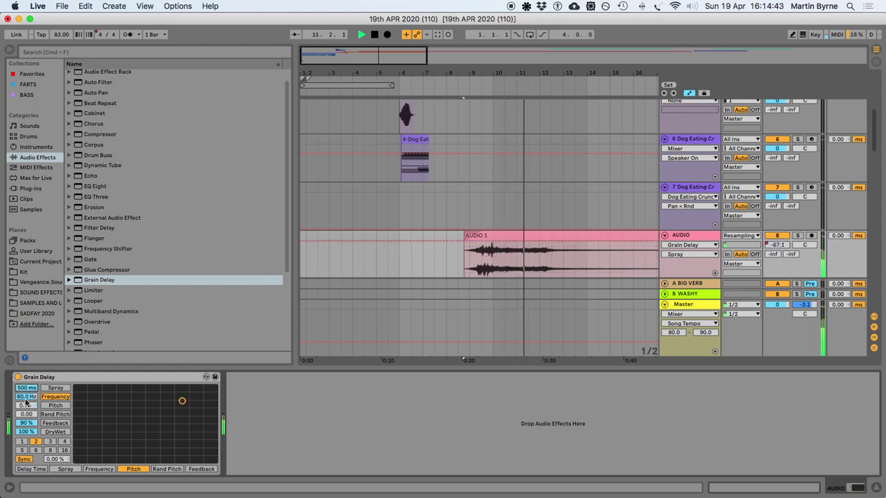
pyautogui.moveTo(26, 400); pyautogui.dragTo(26, 429)
pyautogui.moveTo(26, 387)
pyautogui.mouseDown()
pyautogui.moveTo(26, 415)
pyautogui.moveTo(26, 392)
pyautogui.mouseUp()
pyautogui.moveTo(26, 431); pyautogui.dragTo(26, 393)
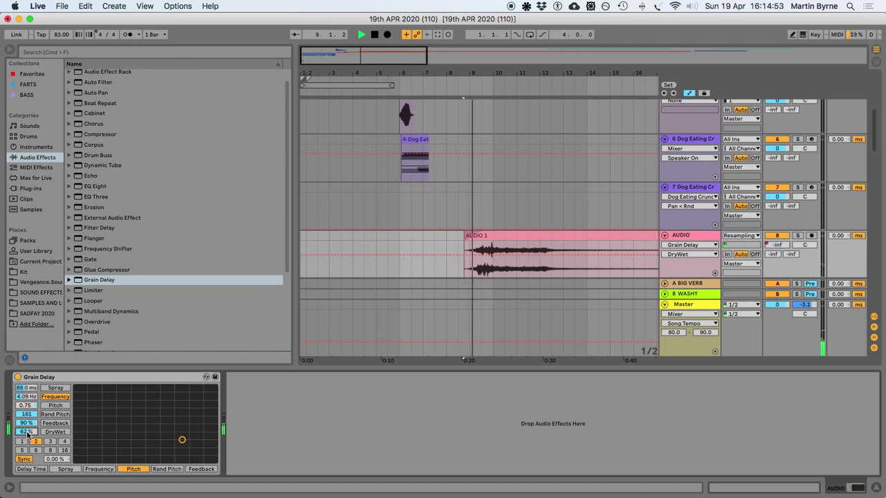
pyautogui.moveTo(27, 432); pyautogui.dragTo(26, 421)
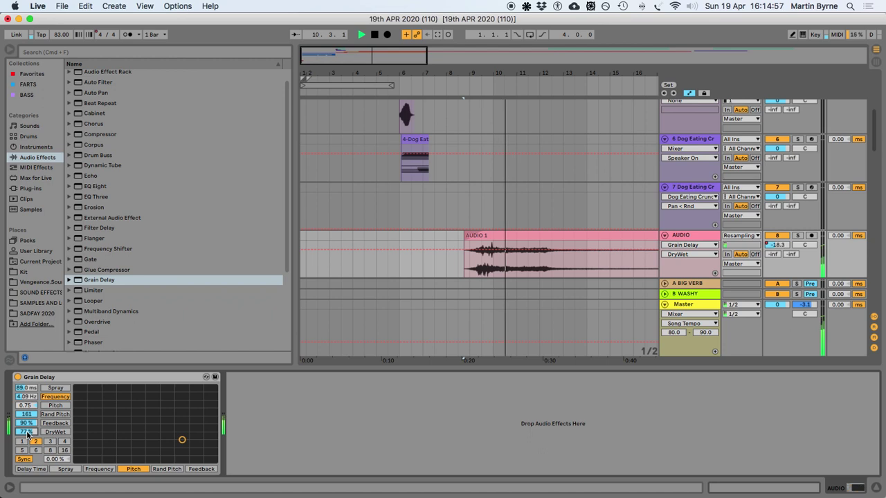
pyautogui.press('space')
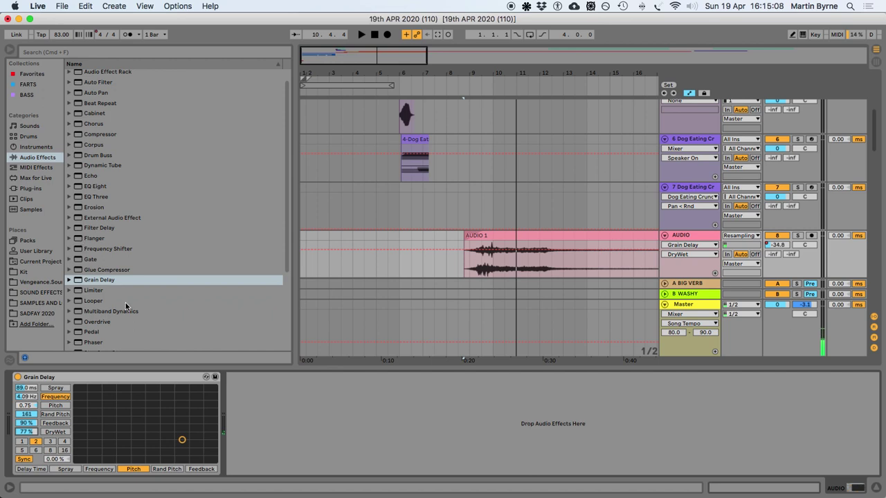
# Add a Phaser after Grain Delay with LFO Amount 100% and Rate 0.04 Hz, and save the set
pyautogui.moveTo(81, 342); pyautogui.dragTo(300, 443)
pyautogui.press('space')
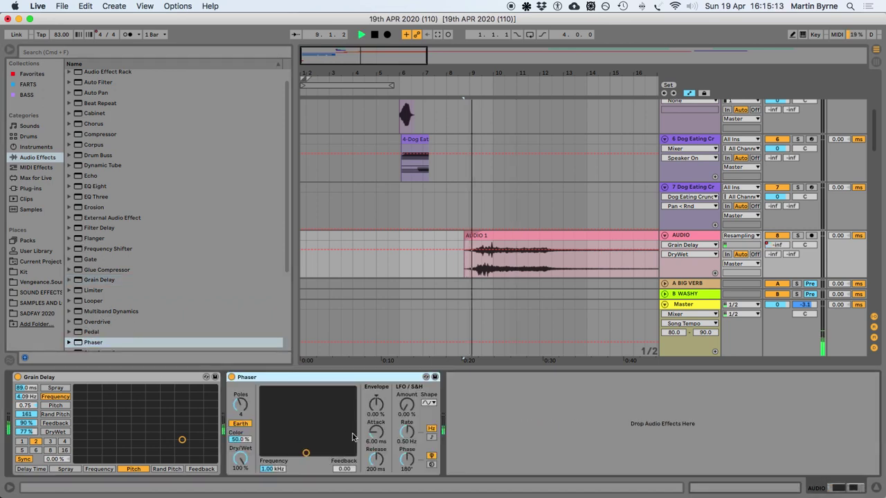
pyautogui.moveTo(405, 407); pyautogui.dragTo(405, 373)
pyautogui.moveTo(407, 432); pyautogui.dragTo(407, 464)
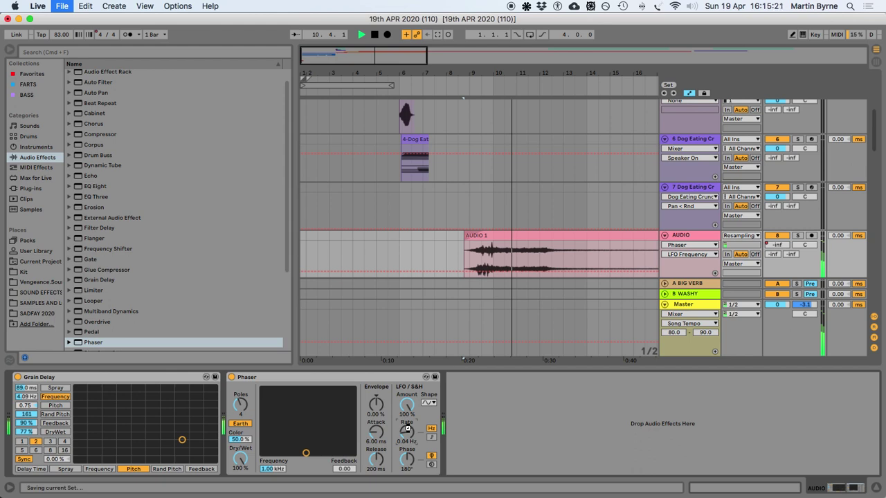
# Lower Grain Delay's Feedback to 16% while auditioning the AUDIO track
pyautogui.moveTo(26, 423); pyautogui.dragTo(25, 432)
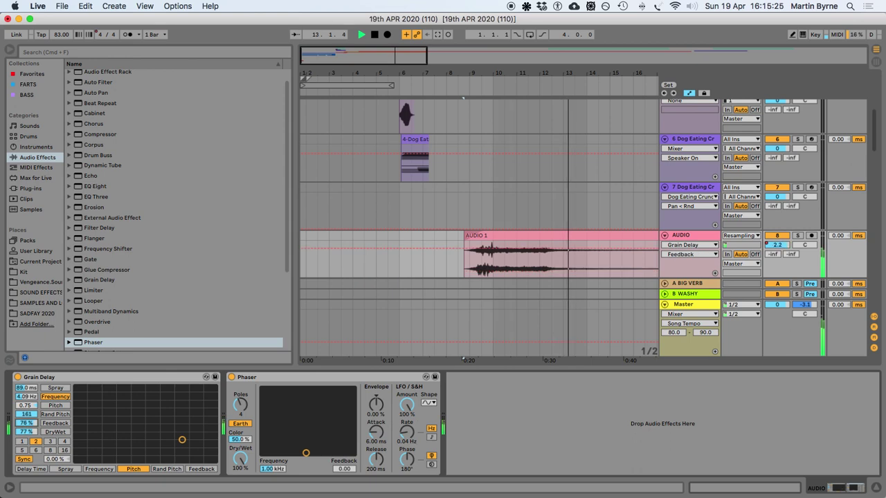
pyautogui.press('space')
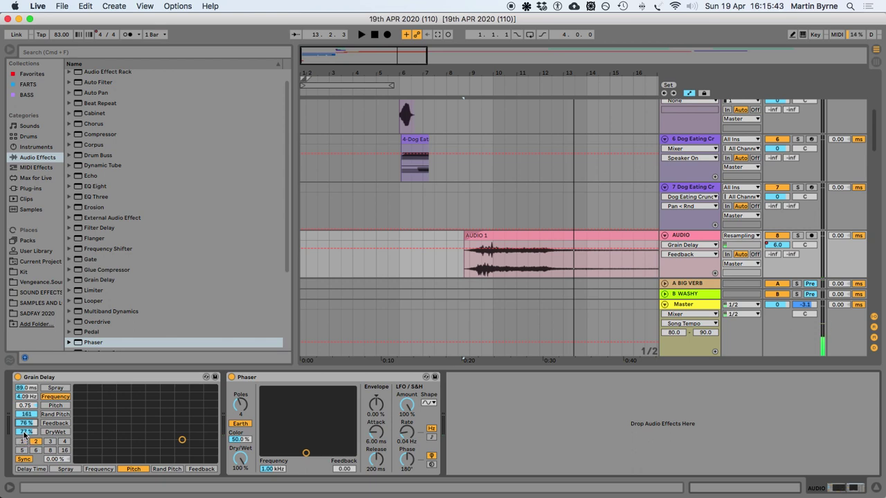
pyautogui.press('space')
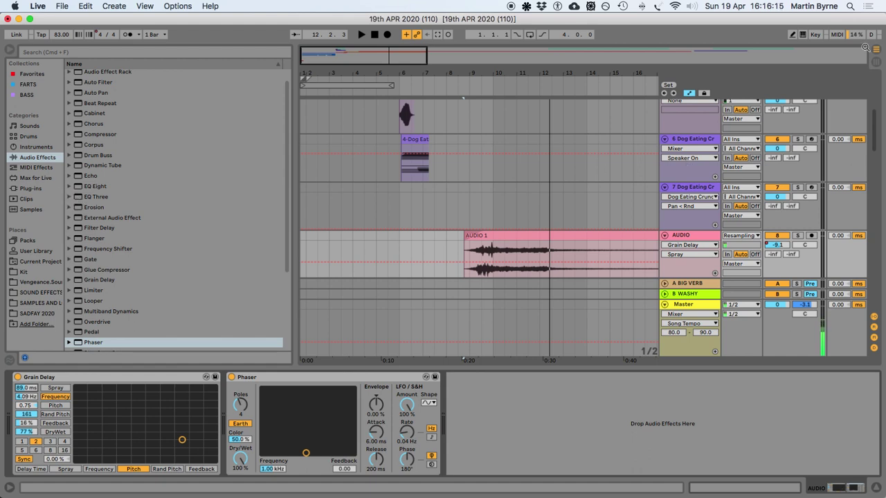
# Arm the AUDIO track and record Grain Delay Spray automation from 8.4.1 to about 15.1
pyautogui.click(808, 239)
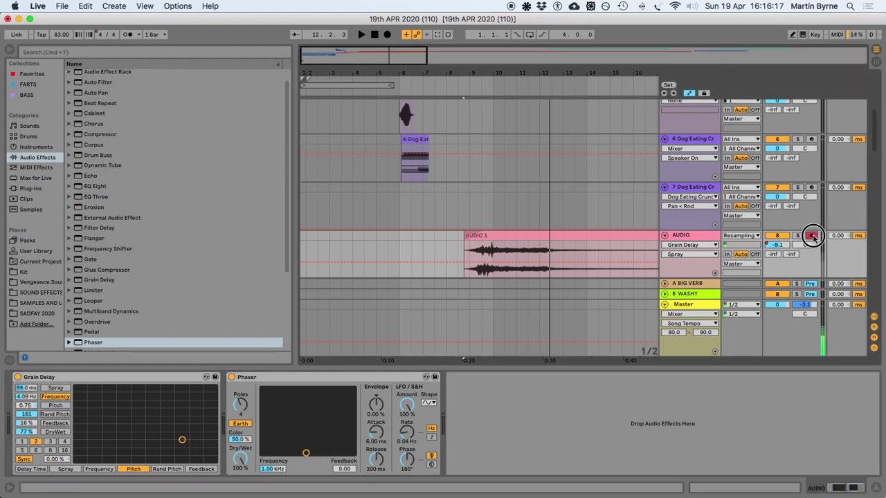
pyautogui.click(386, 35)
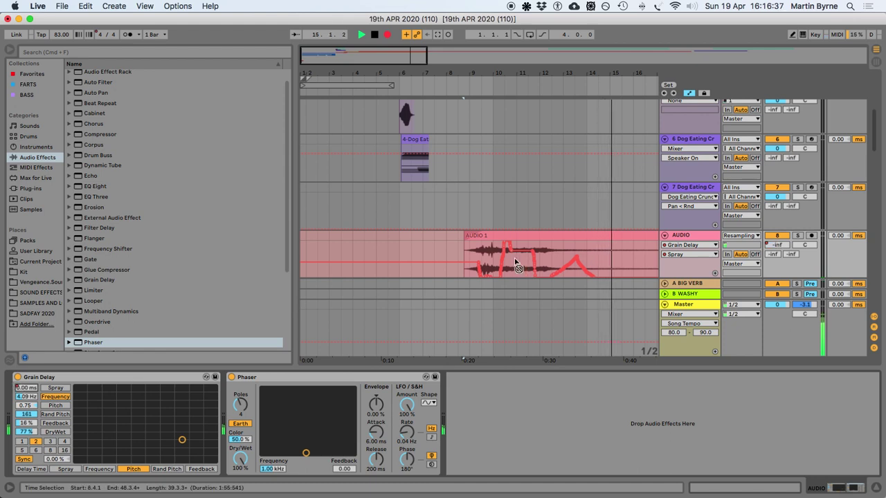
pyautogui.press('space')
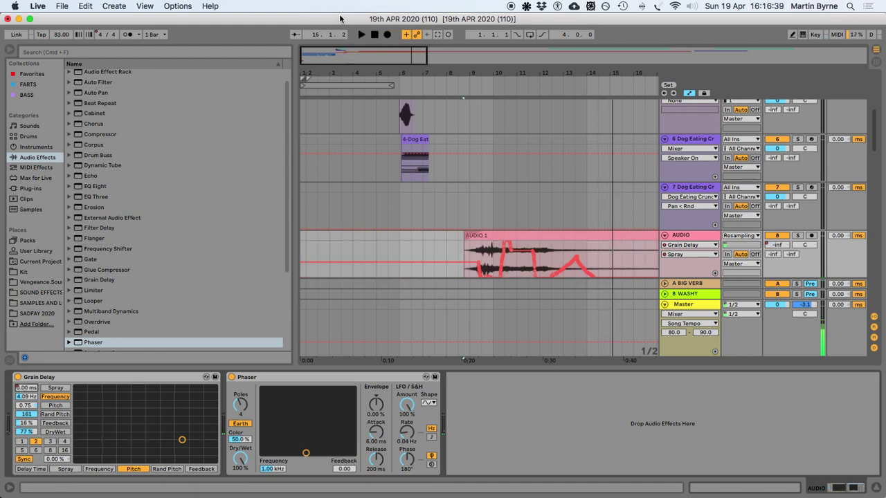
# Record Grain Delay Frequency automation on the AUDIO track from 8.4.1 to about 13.4, and save the set
pyautogui.click(387, 34)
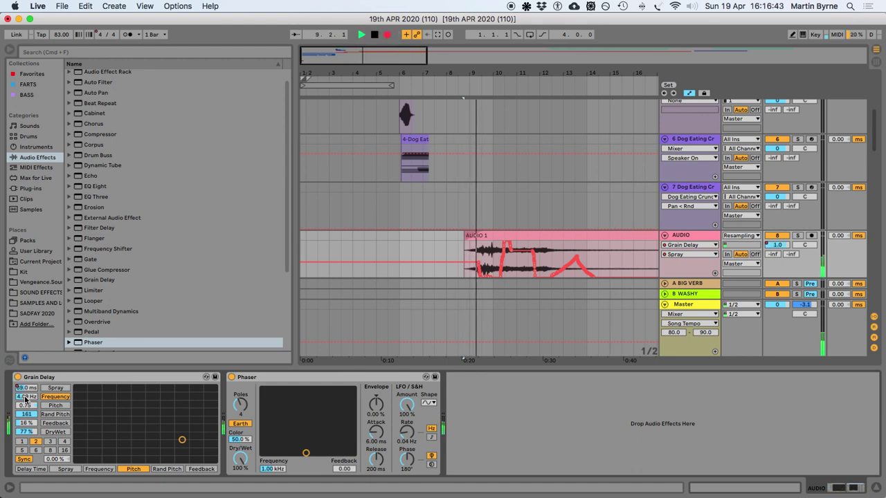
pyautogui.moveTo(25, 398)
pyautogui.mouseDown()
pyautogui.moveTo(25, 380)
pyautogui.moveTo(25, 407)
pyautogui.moveTo(25, 377)
pyautogui.moveTo(25, 423)
pyautogui.mouseUp()
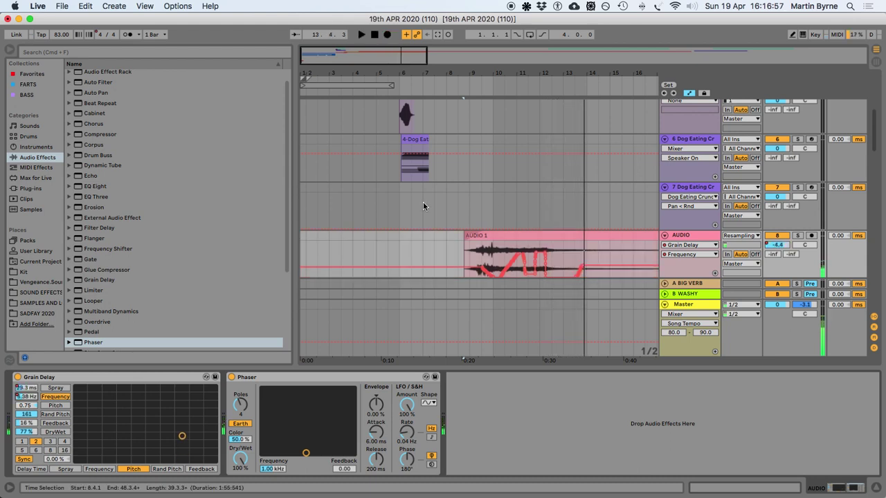
pyautogui.click(552, 234)
pyautogui.press('super+s')
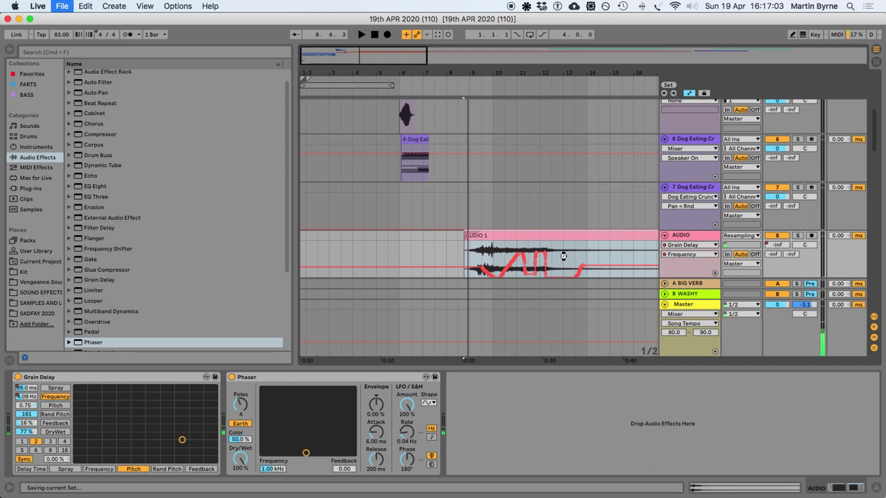
# Insert a new audio track below the AUDIO track with its input set to Resampling, and solo the original AUDIO track
pyautogui.click(871, 487)
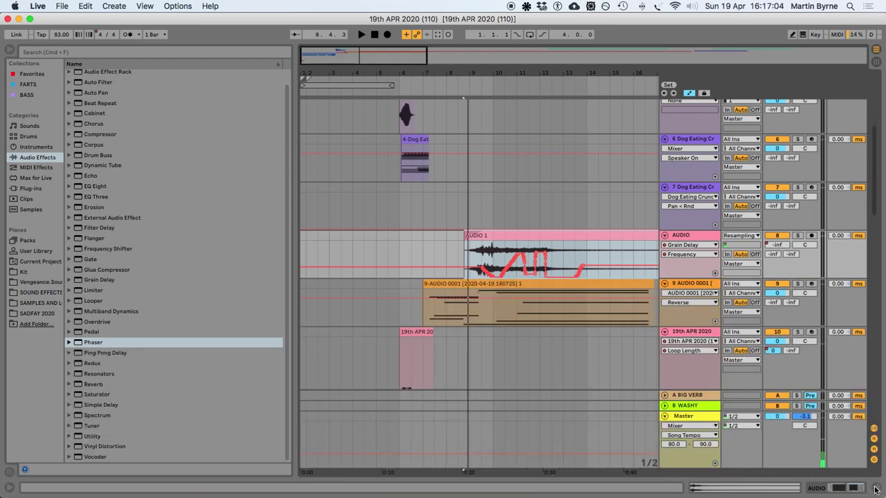
pyautogui.click(692, 234)
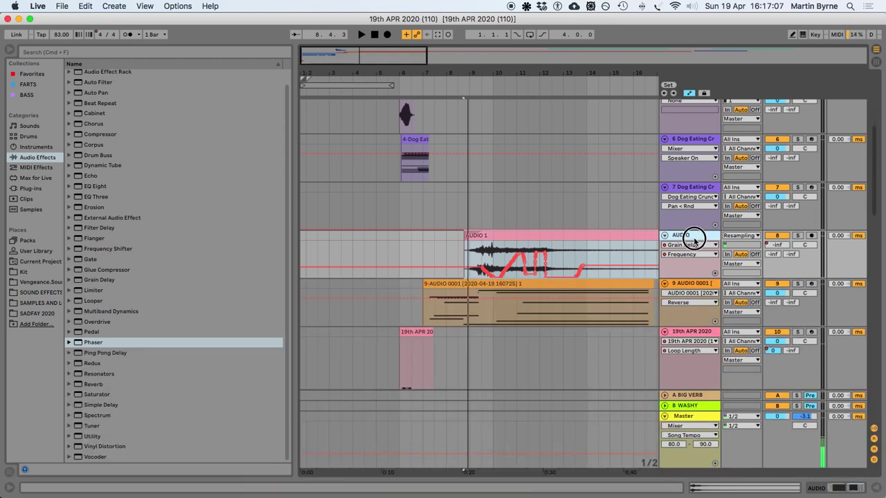
pyautogui.click(823, 489)
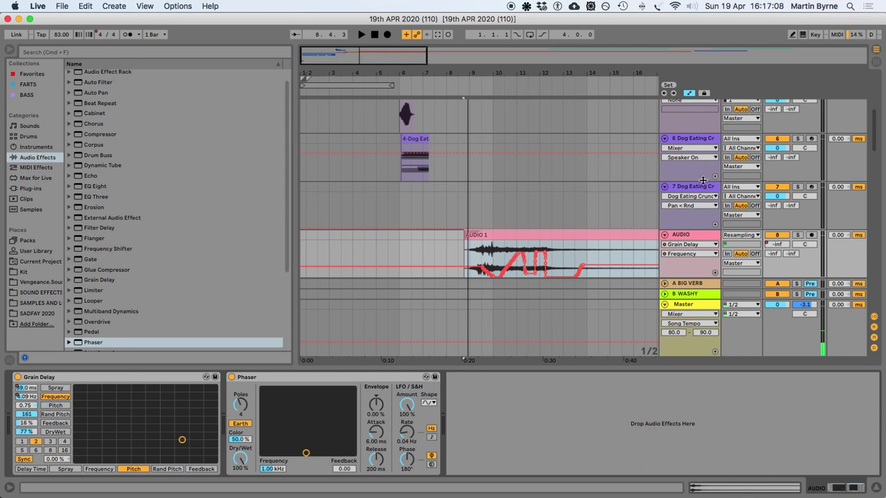
pyautogui.click(684, 235)
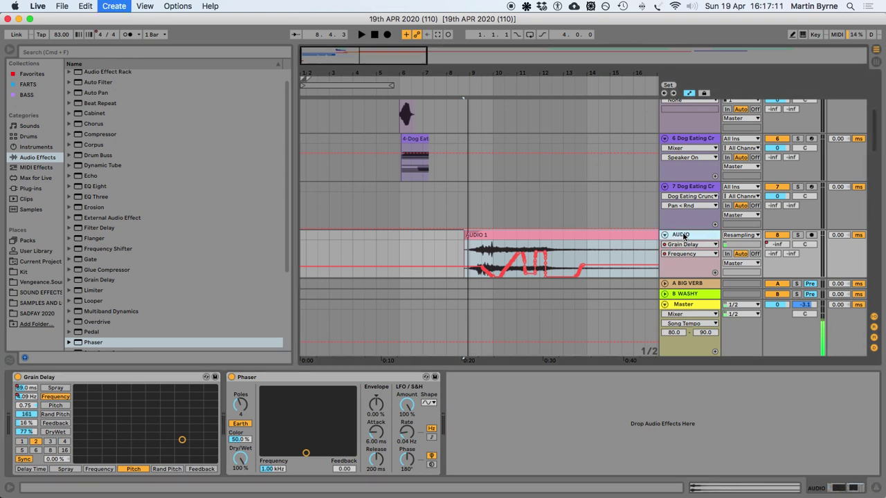
pyautogui.press('super+t')
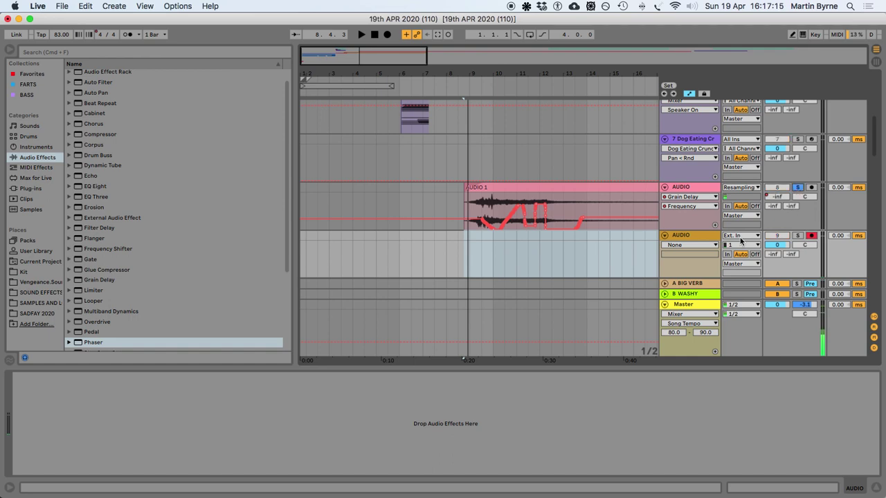
pyautogui.click(795, 187)
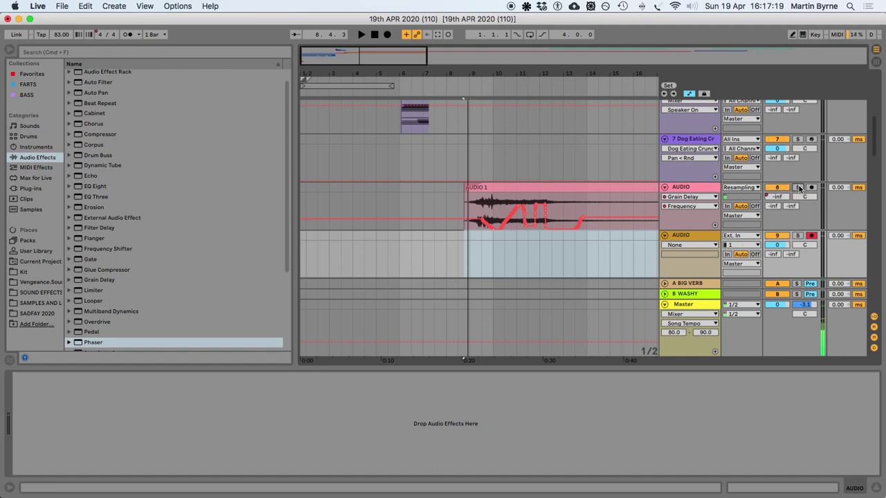
pyautogui.click(798, 187)
pyautogui.click(739, 235)
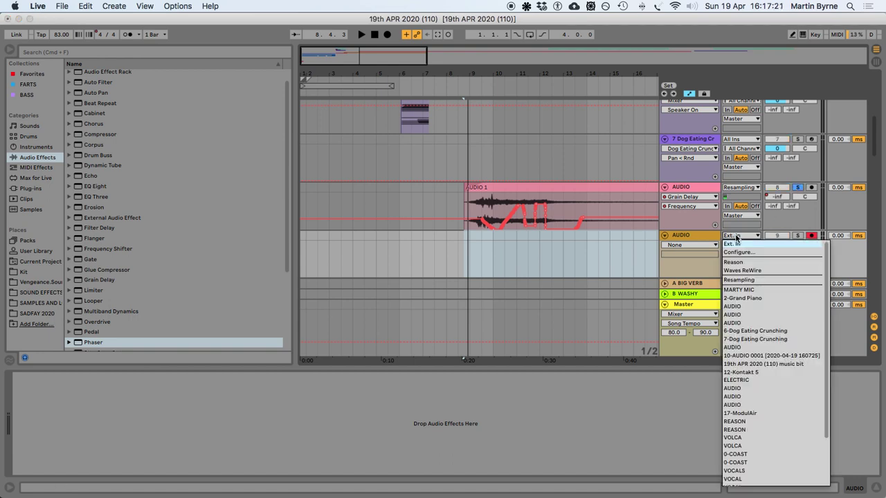
pyautogui.click(744, 280)
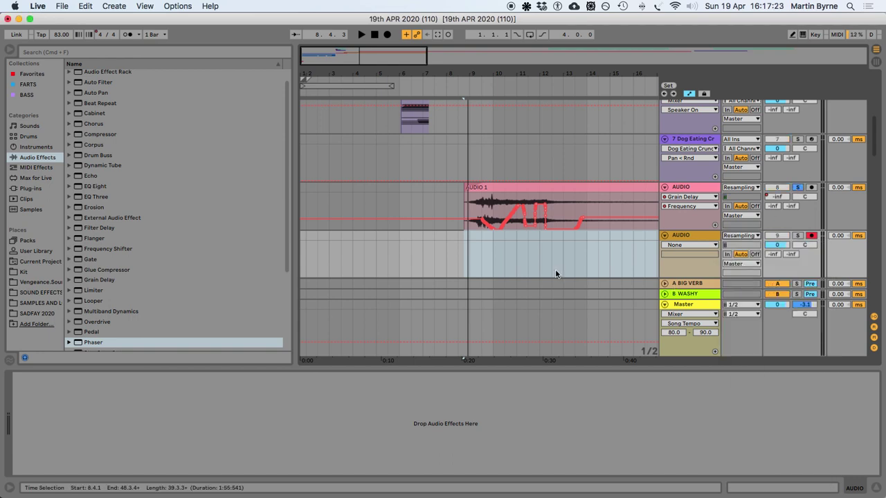
# Resample the soloed AUDIO track's clip onto the new audio track from 8.4.1 to about 16.1
pyautogui.hscroll(5, 438, 216)
pyautogui.click(417, 188)
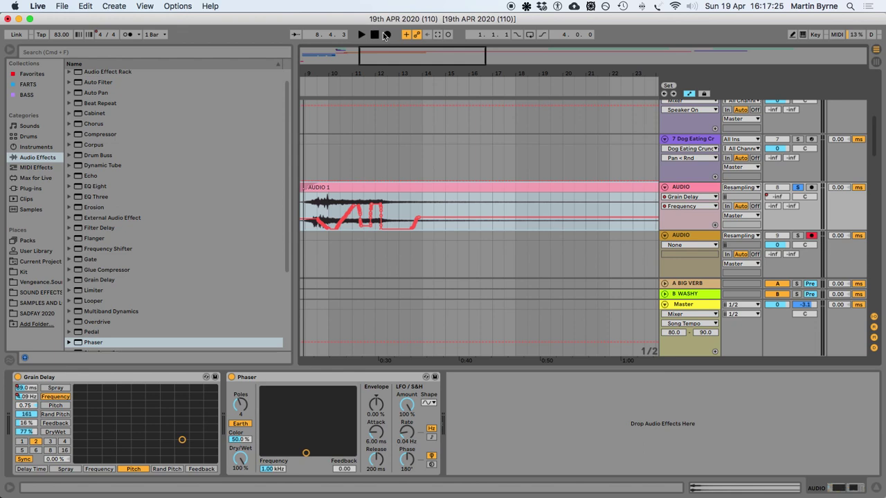
pyautogui.click(388, 35)
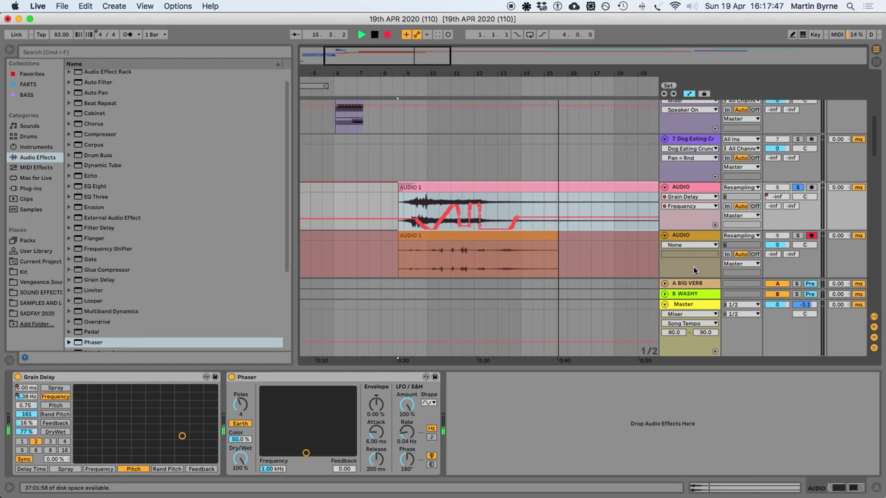
pyautogui.press('space')
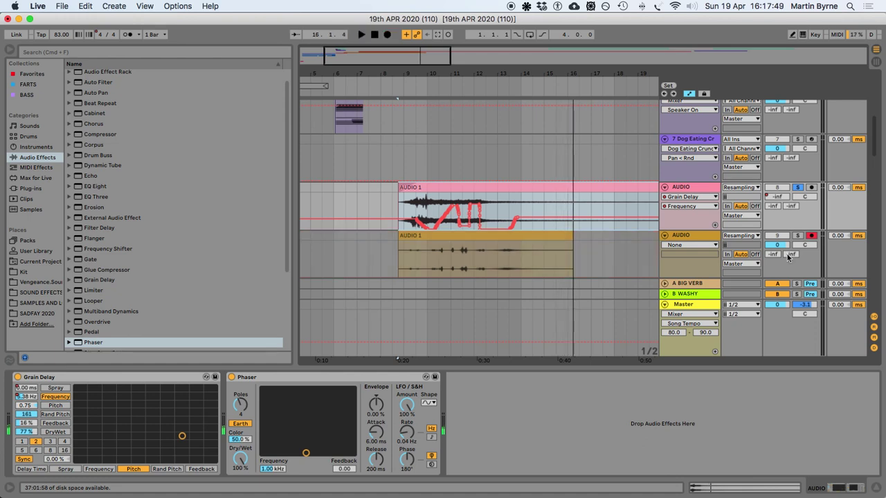
# Unsolo and deactivate the source AUDIO track, and reverse the newly resampled clip
pyautogui.click(798, 187)
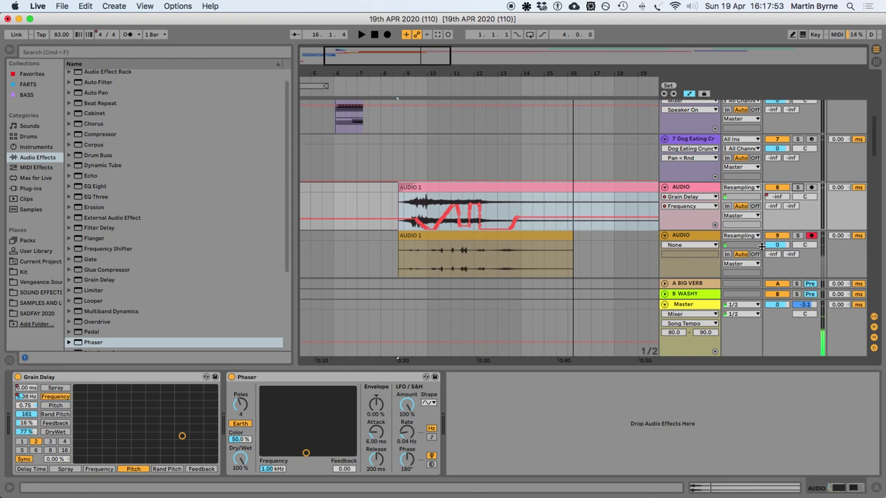
pyautogui.click(778, 188)
pyautogui.doubleClick(490, 234)
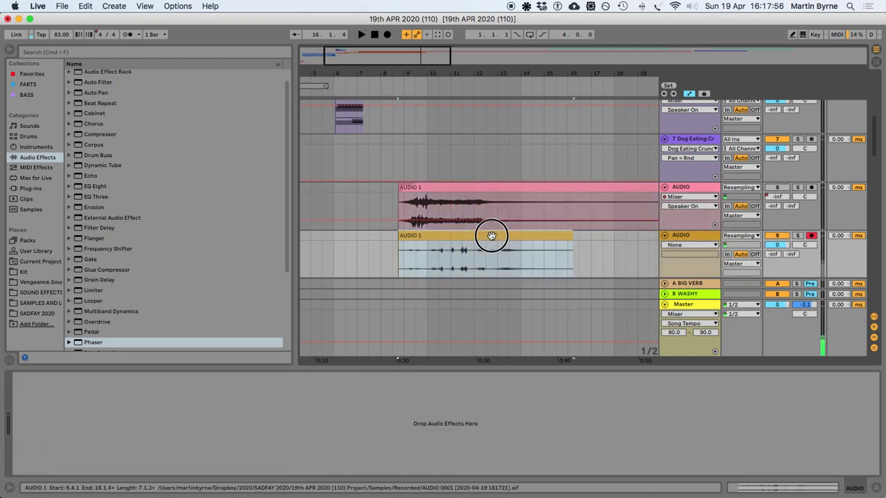
pyautogui.click(92, 195)
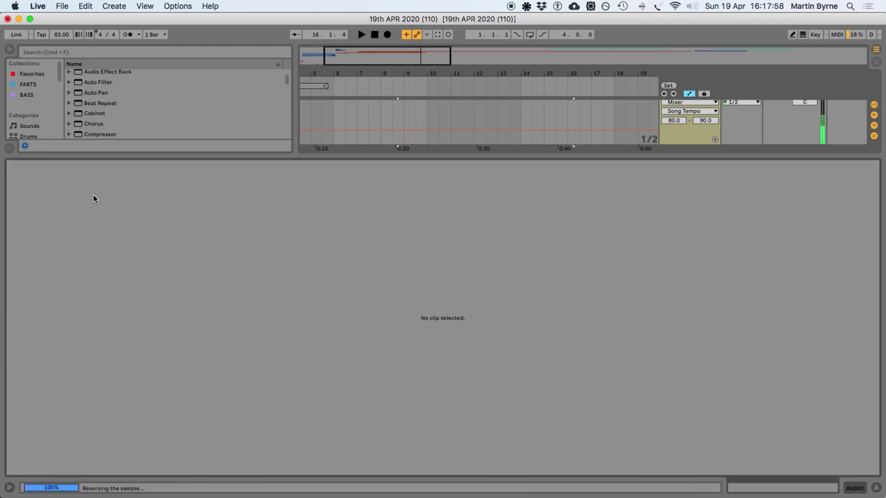
pyautogui.click(878, 488)
# Move the reversed clip earlier so it starts at 7.2.1, and audition it with the other layers
pyautogui.scroll(3, 457, 194)
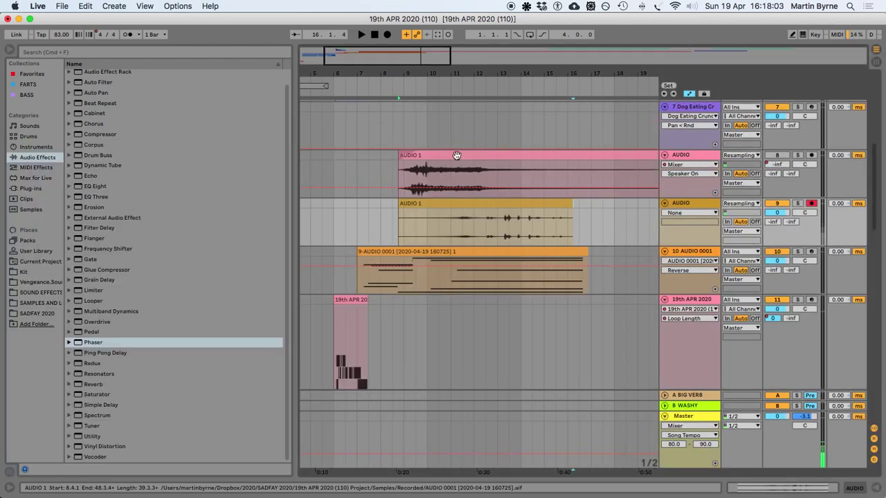
pyautogui.click(498, 204)
pyautogui.press('space')
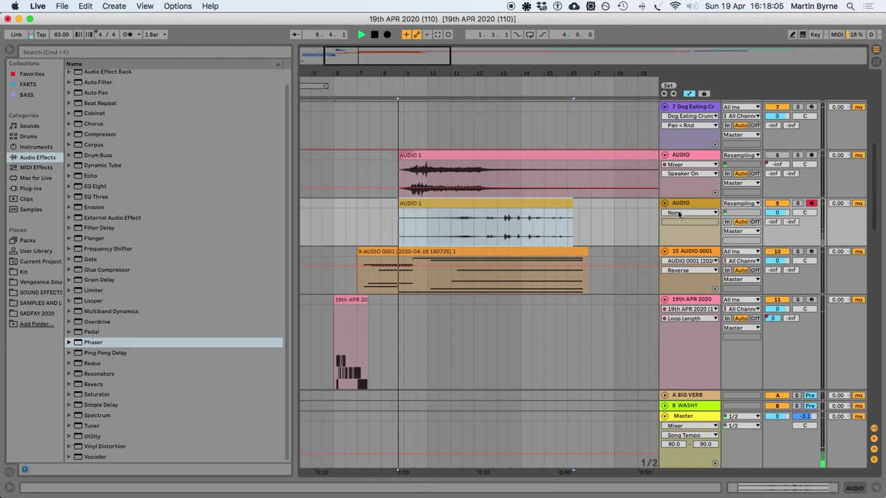
pyautogui.press('space')
pyautogui.moveTo(475, 201); pyautogui.dragTo(435, 205)
pyautogui.moveTo(359, 207); pyautogui.dragTo(363, 210)
pyautogui.press('space')
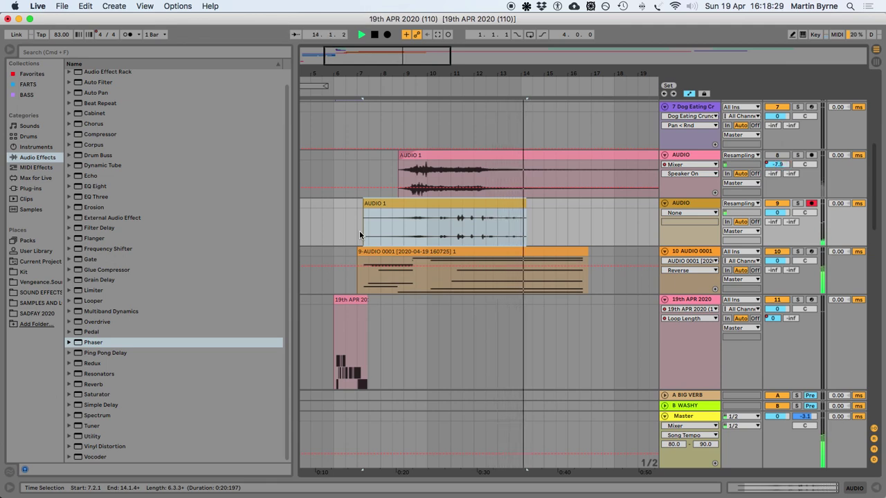
pyautogui.press('space')
# Trim the reversed clip to end at 14.1.1, give it a short fade-out, and save the set
pyautogui.click(519, 222)
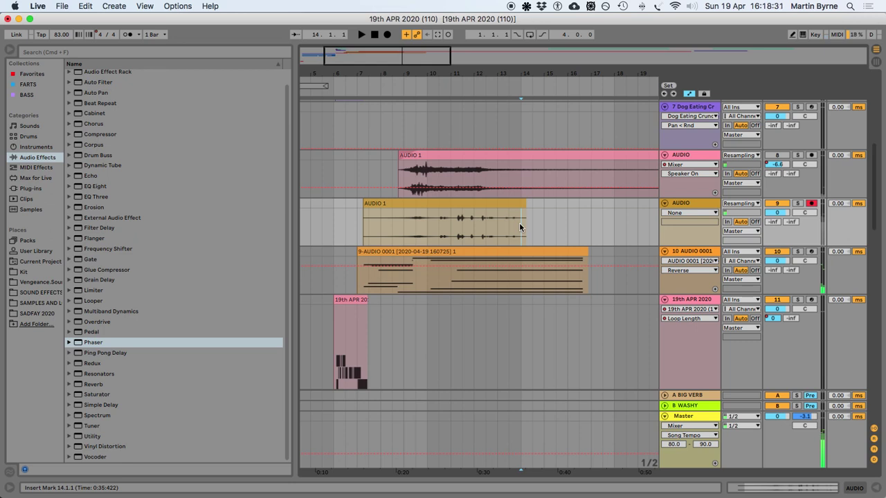
pyautogui.moveTo(519, 222); pyautogui.dragTo(555, 224)
pyautogui.press('a')
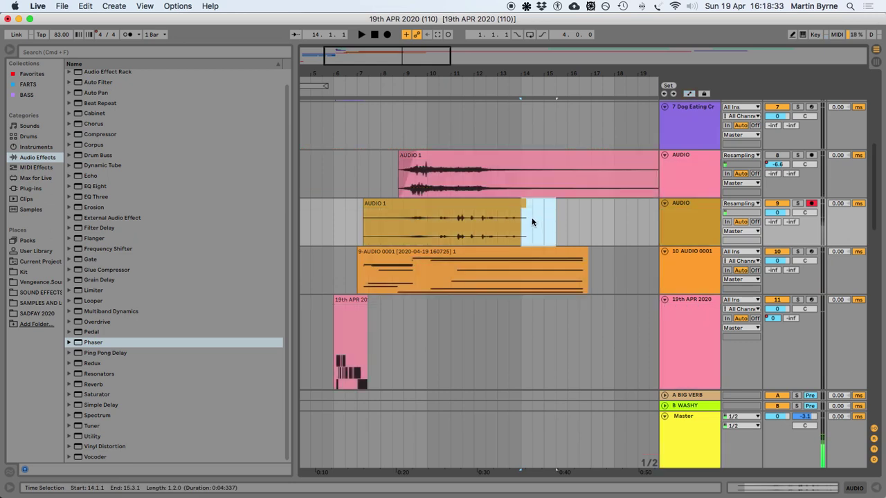
pyautogui.click(519, 200)
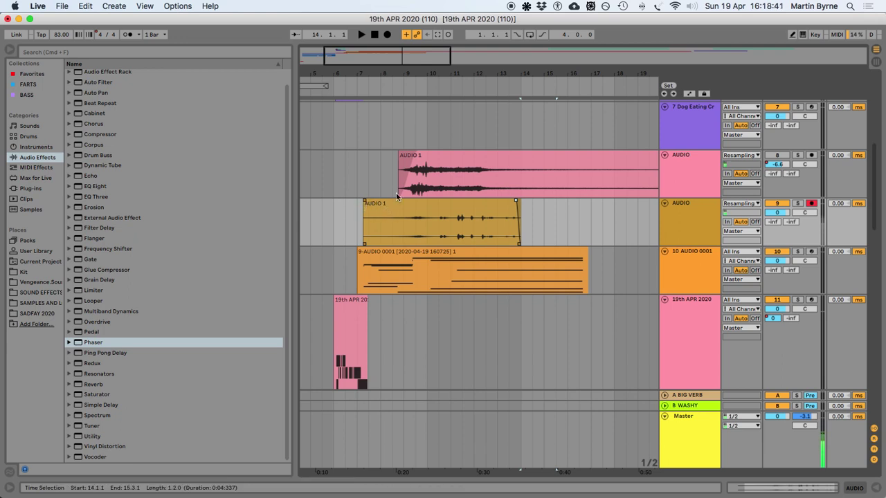
pyautogui.press('super+s')
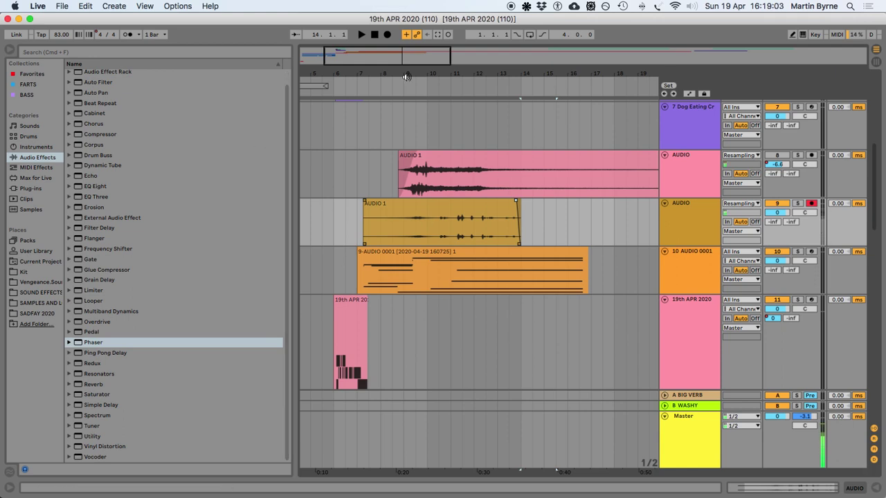
# Play the arrangement from 5.3.1 to about bar 14 to check how the layered section sounds
pyautogui.moveTo(380, 54); pyautogui.dragTo(441, 176)
pyautogui.scroll(5, 353, 220)
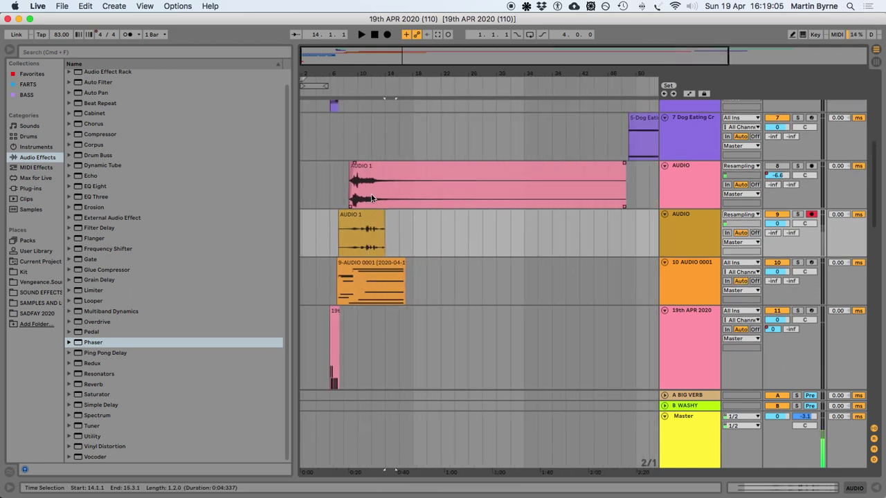
pyautogui.scroll(-5, 353, 220)
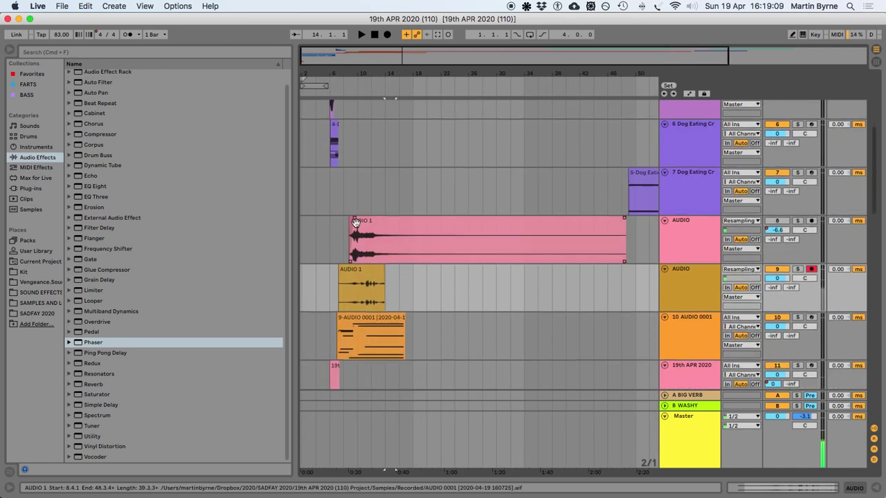
pyautogui.click(354, 194)
pyautogui.press('+')
pyautogui.press('+')
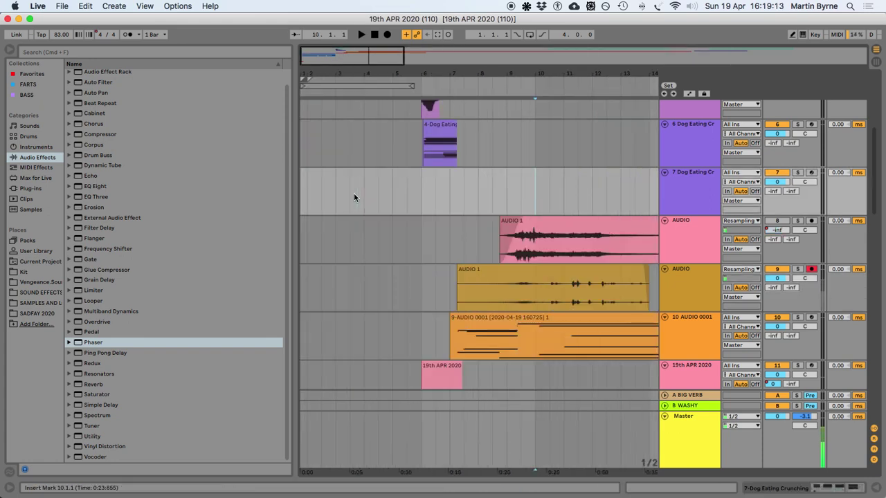
pyautogui.click(404, 197)
pyautogui.press('space')
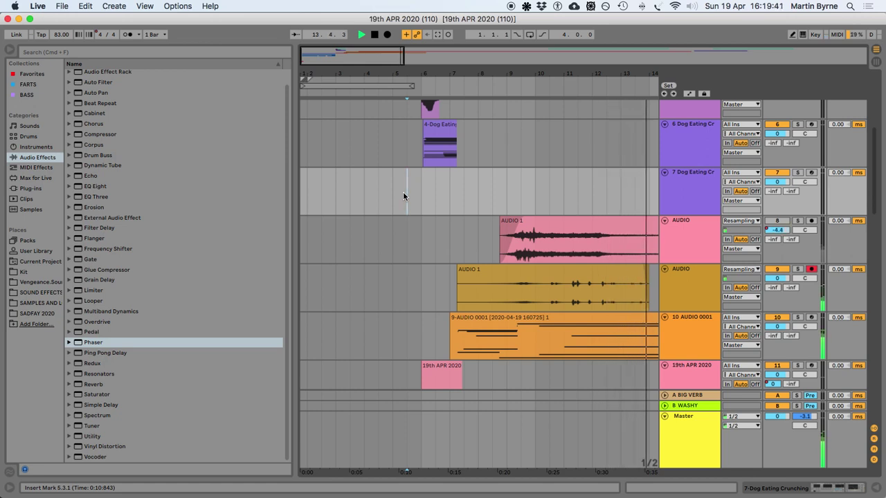
pyautogui.press('space')
# Raise the Sampler volume on track 10 to -6.19 dB during playback, and save the set
pyautogui.press('-')
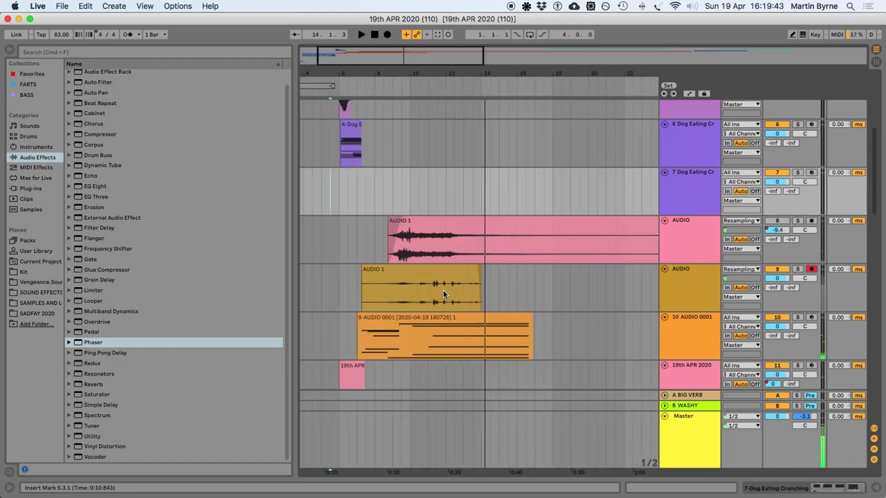
pyautogui.click(388, 317)
pyautogui.hscroll(-3, 389, 317)
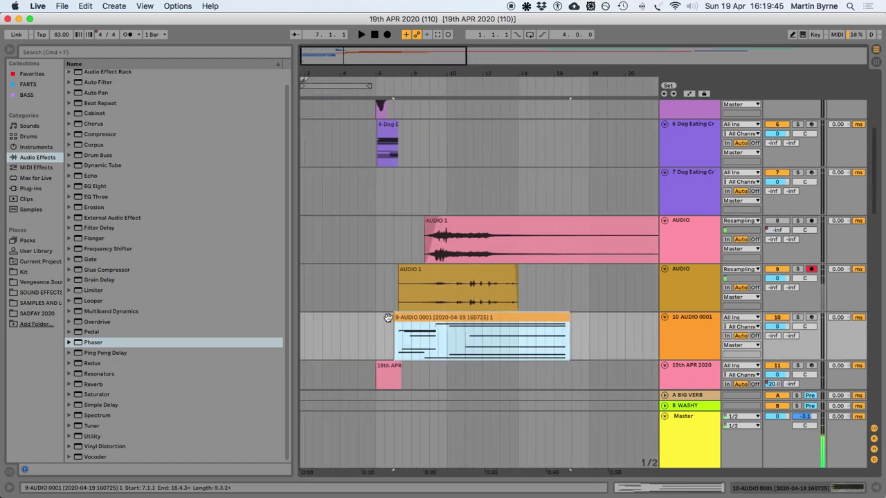
pyautogui.click(679, 326)
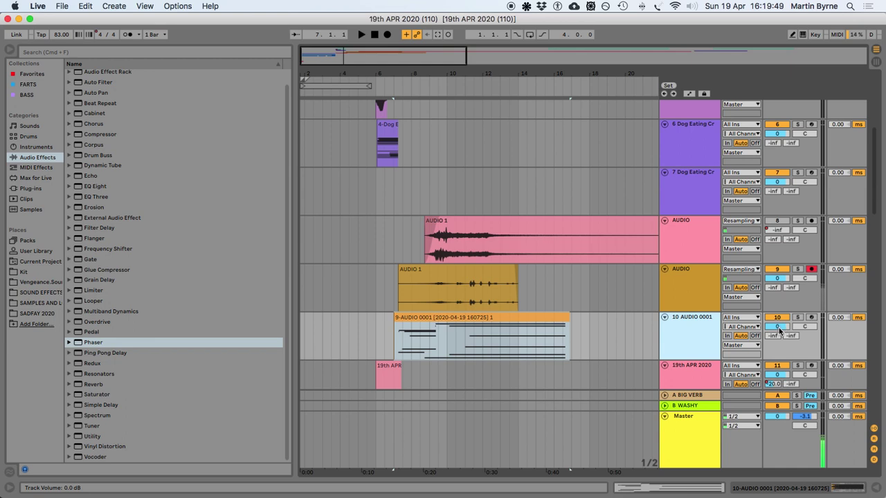
pyautogui.click(843, 490)
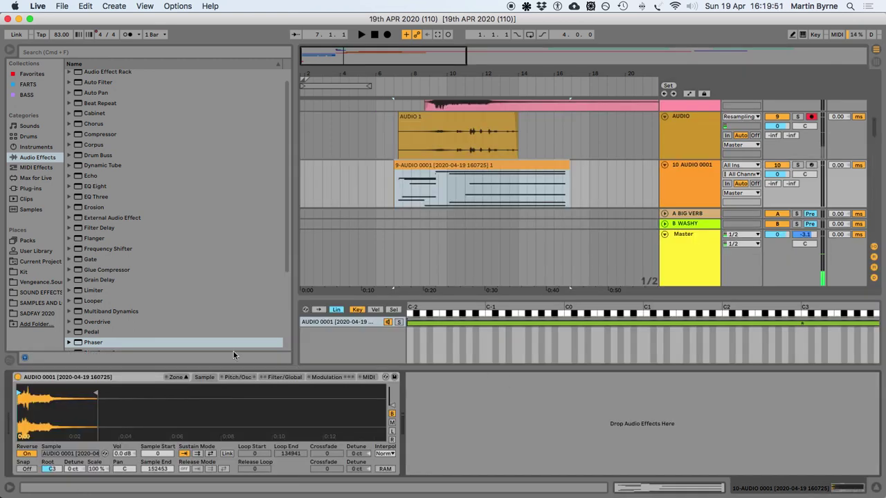
pyautogui.click(279, 377)
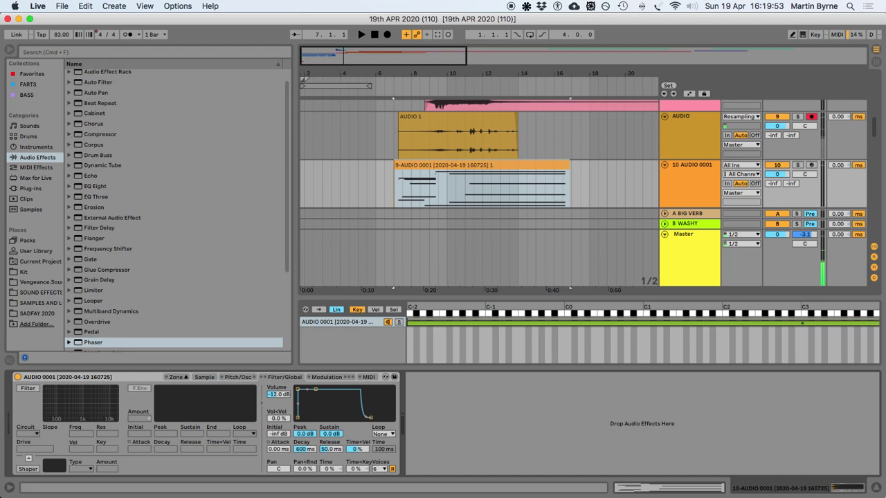
pyautogui.press('space')
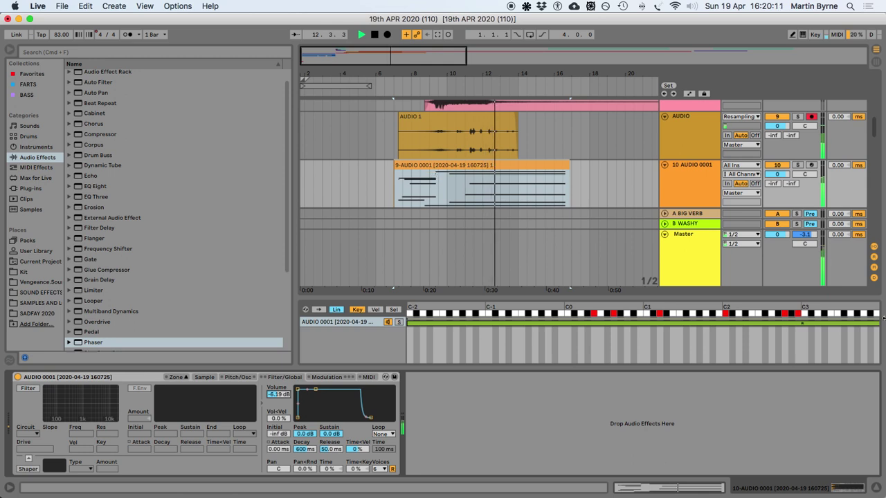
pyautogui.press('super+alt+l')
pyautogui.press('super+s')
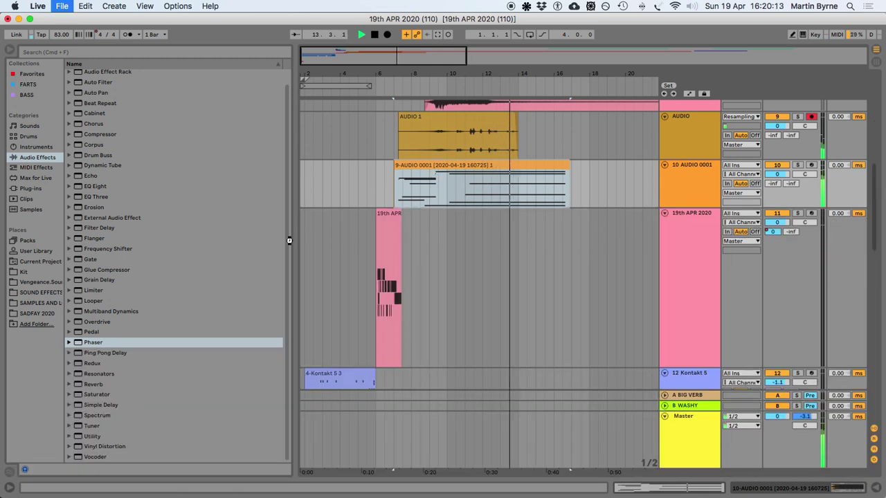
# Stop playback and trim the orange MIDI clip on track 10 to end at 15.3.1
pyautogui.click(399, 220)
pyautogui.press('space')
pyautogui.scroll(-5, 411, 221)
pyautogui.scroll(6, 412, 221)
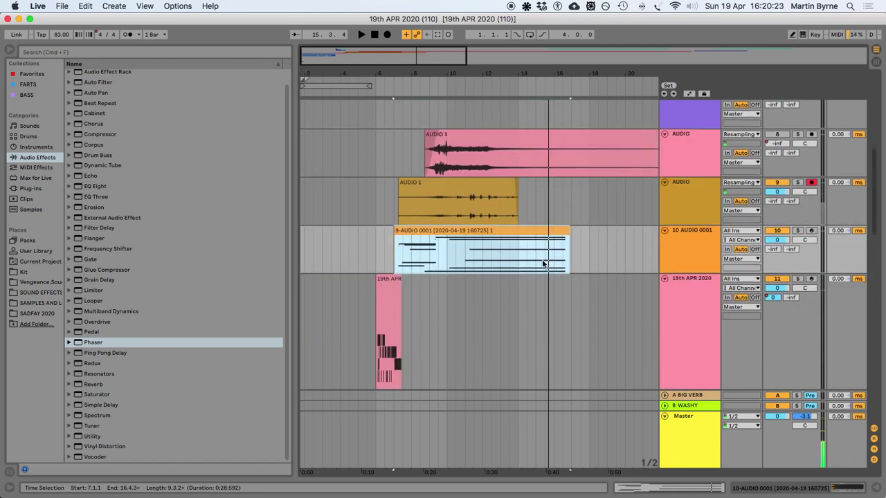
pyautogui.click(546, 259)
pyautogui.moveTo(545, 257); pyautogui.dragTo(597, 252)
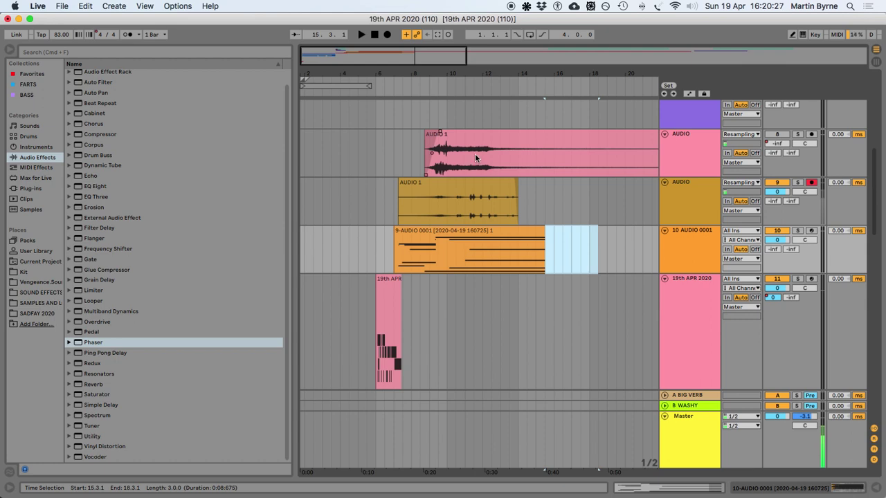
# Play the arrangement from 7.1.1 twice in short passes to check how the track 10 clip starts against its neighbours
pyautogui.click(392, 326)
pyautogui.press('z')
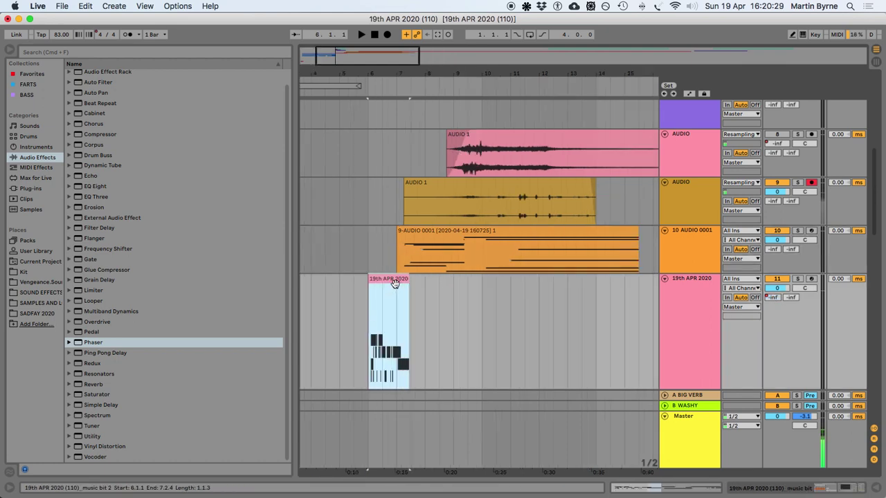
pyautogui.click(447, 307)
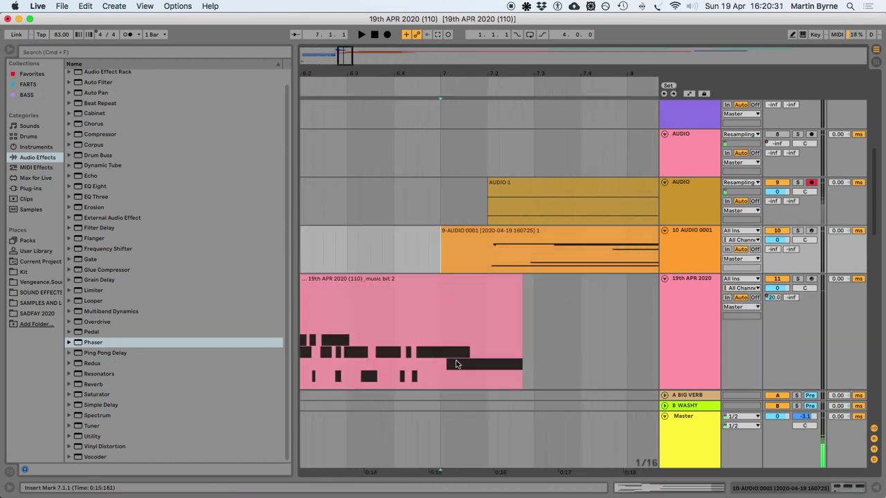
pyautogui.press('space')
pyautogui.press('space')
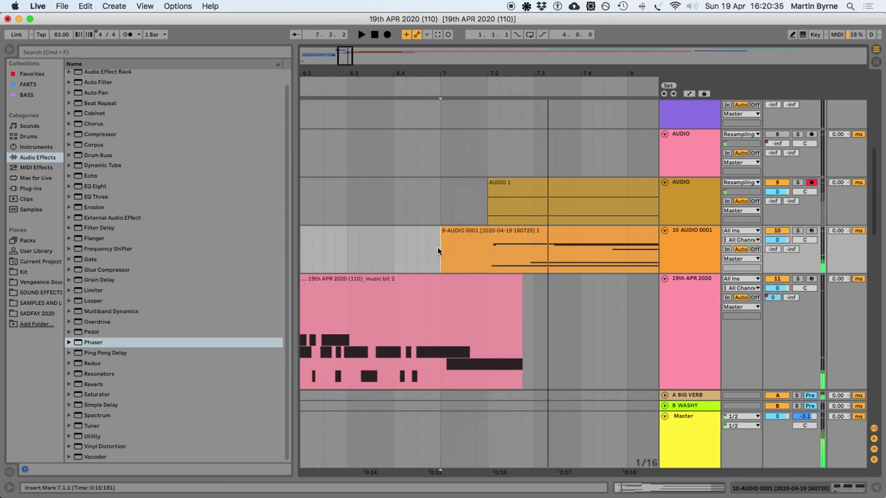
pyautogui.press('-')
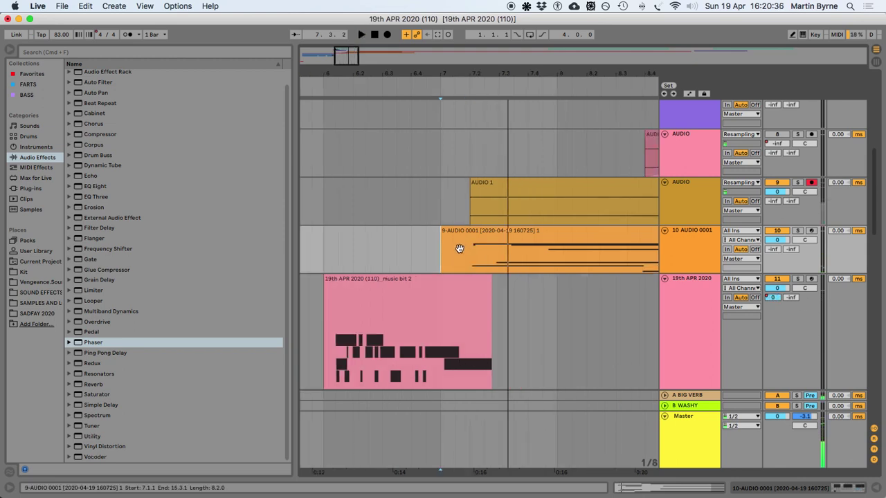
pyautogui.click(439, 214)
pyautogui.press('space')
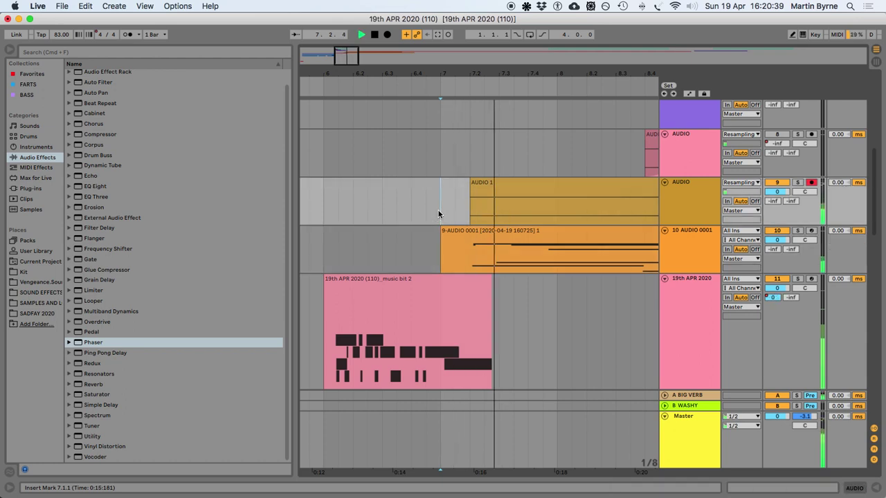
pyautogui.press('space')
# Reactivate track 8, audition its clip with the other layers from 8.4.1, and save the set
pyautogui.press('-')
pyautogui.press('-')
pyautogui.press('-')
pyautogui.press('-')
pyautogui.press('-')
pyautogui.press('-')
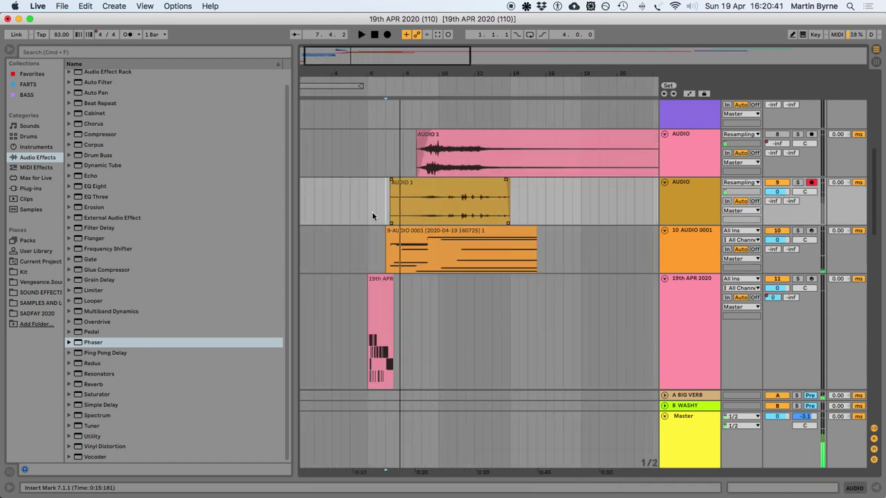
pyautogui.click(464, 147)
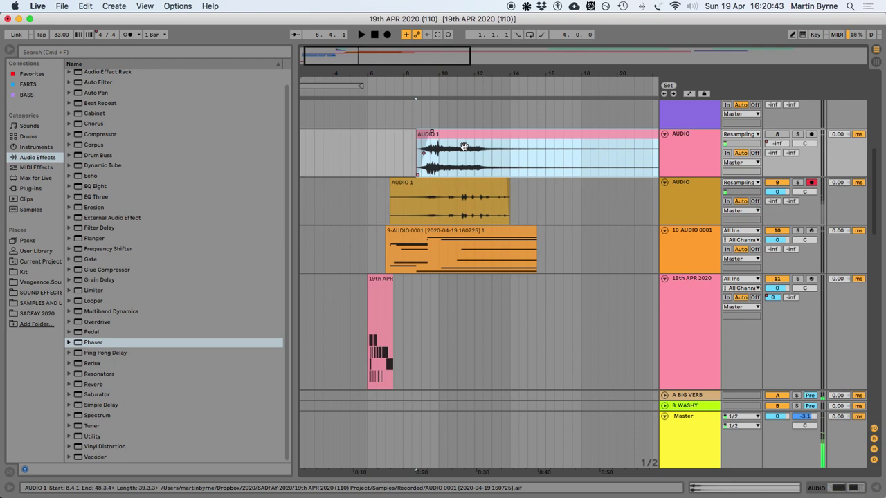
pyautogui.click(597, 134)
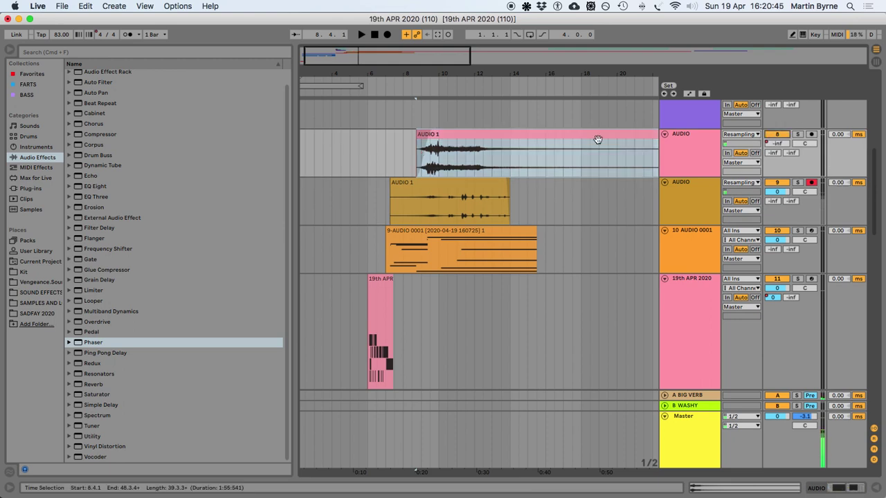
pyautogui.click(461, 132)
pyautogui.press('space')
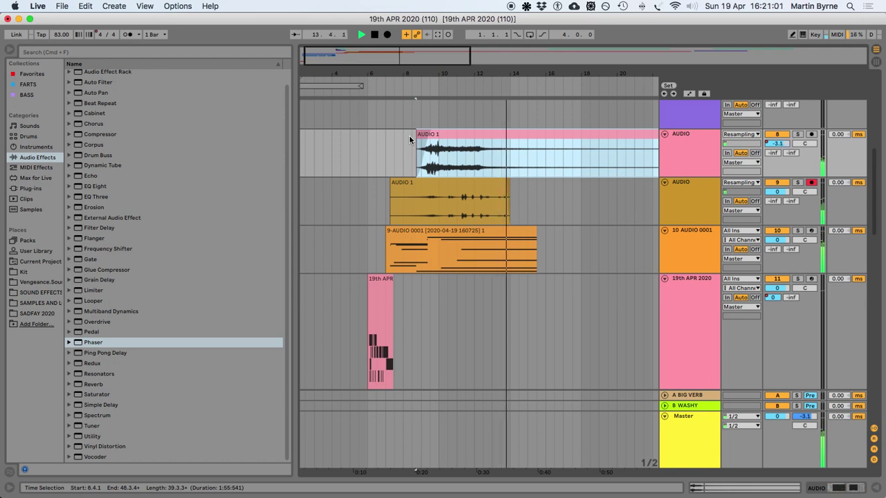
pyautogui.press('super+s')
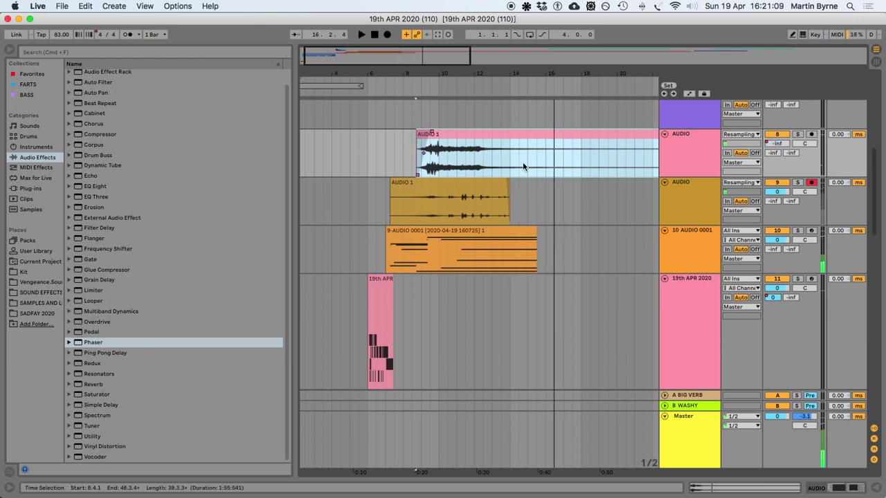
# Stop playback, trim the resampled clip on track 8 to end at 15.3.1, and save the set
pyautogui.press('space')
pyautogui.moveTo(537, 165); pyautogui.dragTo(589, 164)
pyautogui.press('-')
pyautogui.press('-')
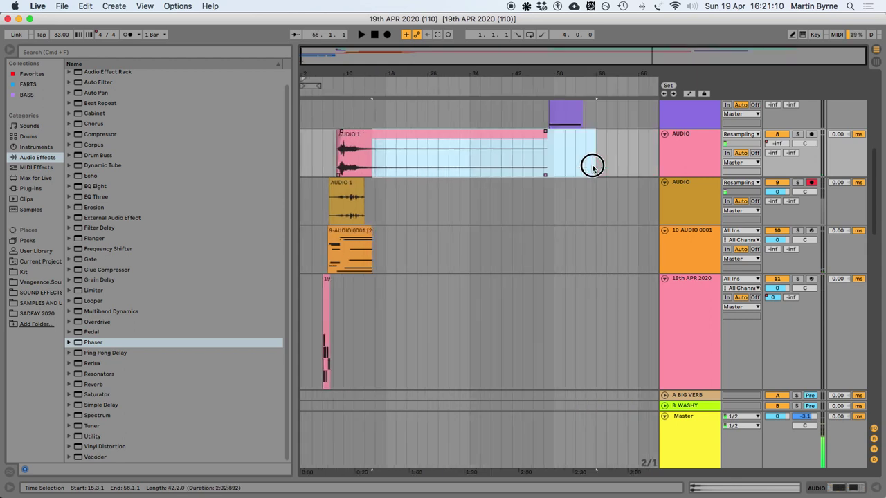
pyautogui.press('-')
pyautogui.press('super+s')
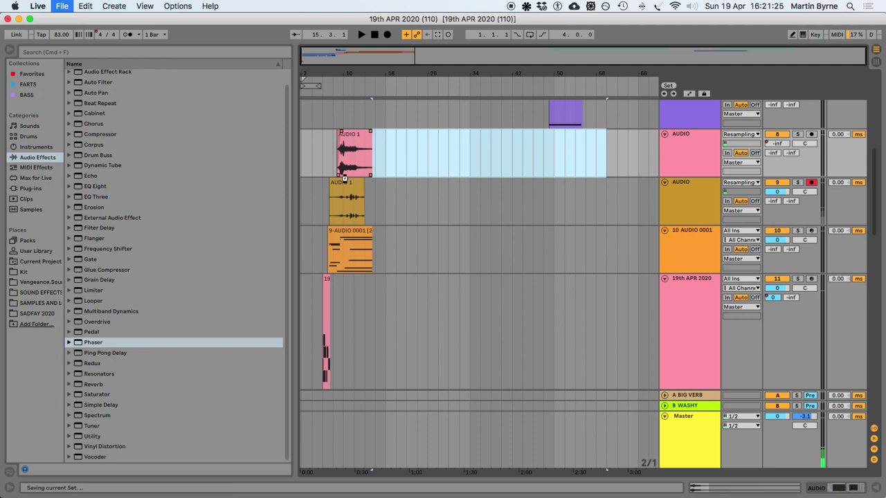
# Examine the layered clips on tracks 8, 9 and 11, and briefly audition the section from 6.1.1
pyautogui.press('+')
pyautogui.hscroll(-10, 361, 189)
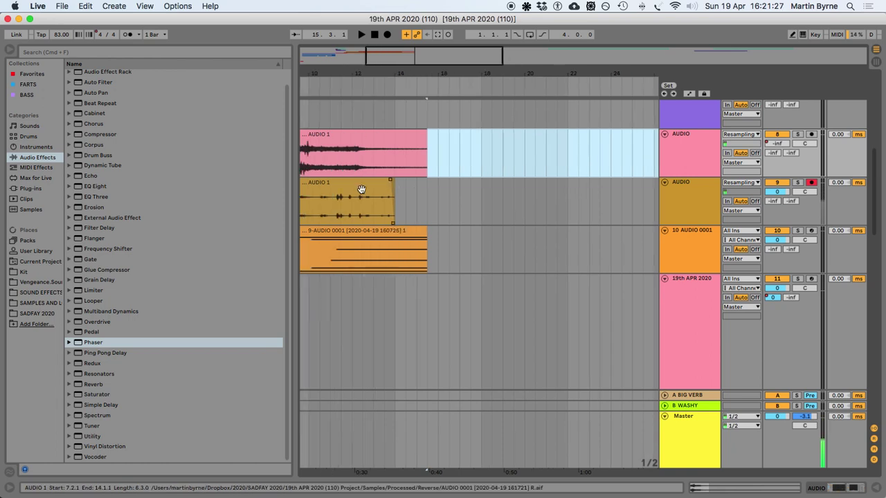
pyautogui.click(367, 307)
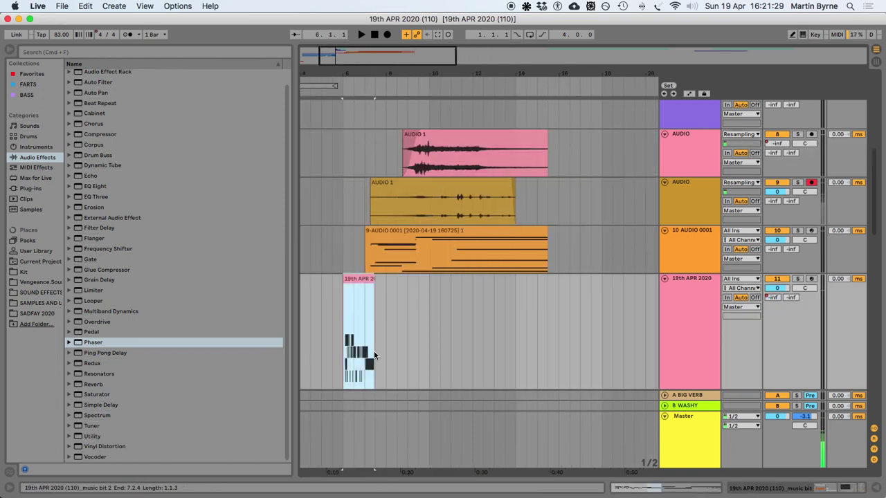
pyautogui.moveTo(429, 186)
pyautogui.mouseDown()
pyautogui.moveTo(422, 239)
pyautogui.moveTo(433, 191)
pyautogui.mouseUp()
pyautogui.moveTo(448, 146); pyautogui.dragTo(437, 184)
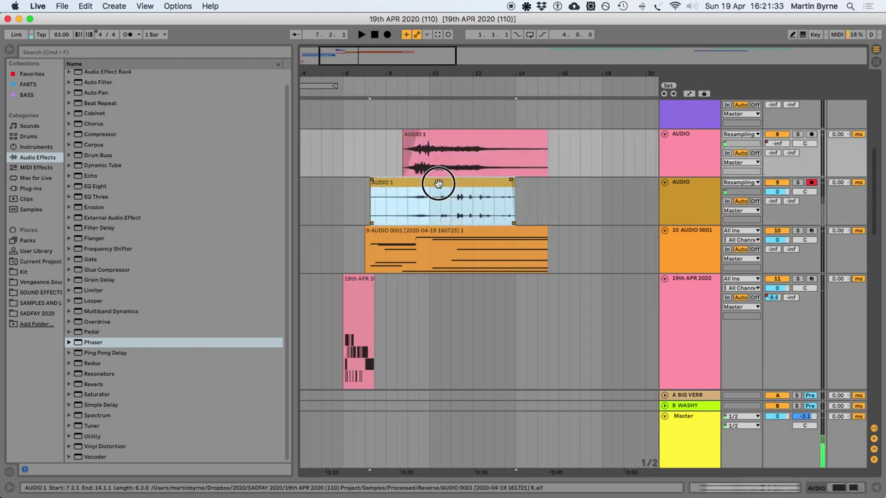
pyautogui.click(455, 135)
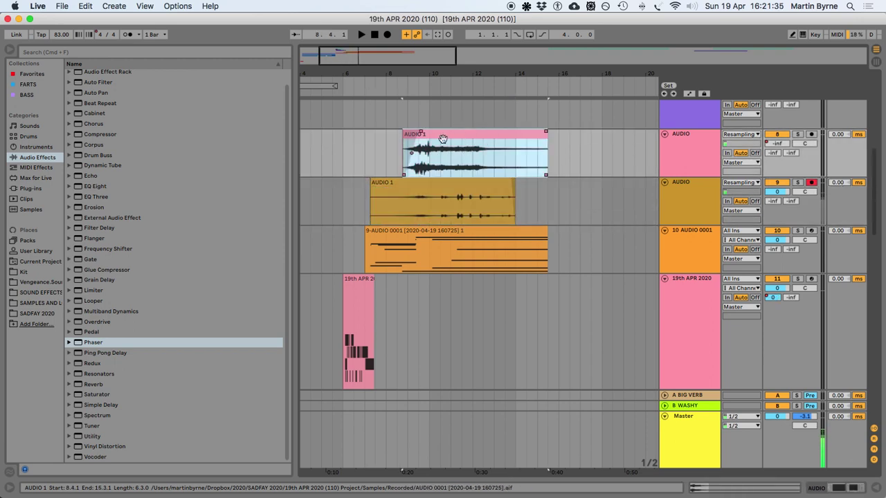
pyautogui.click(450, 195)
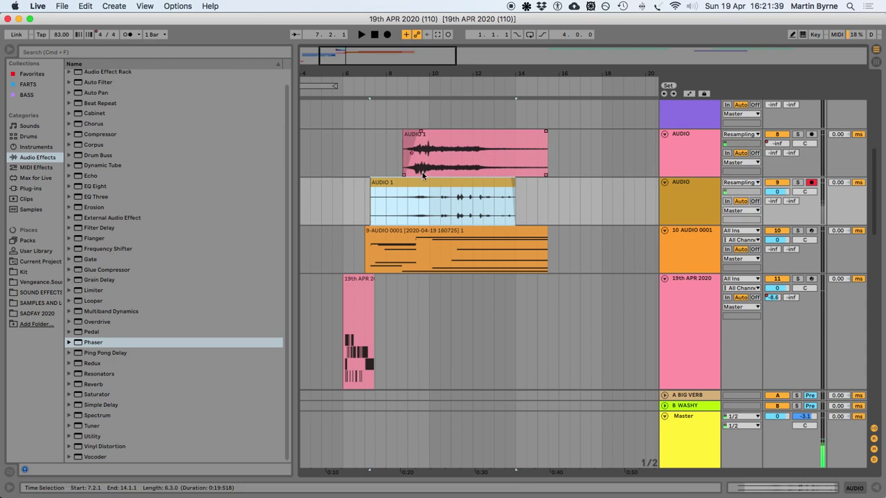
pyautogui.scroll(3, 433, 180)
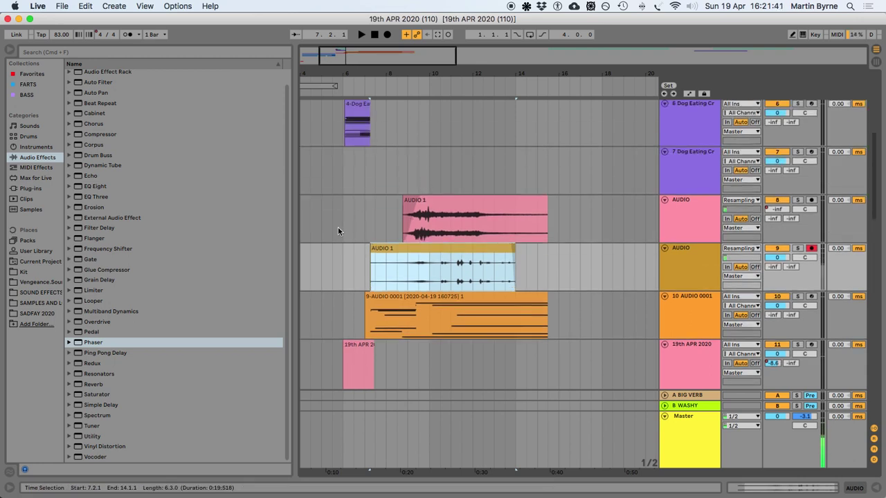
pyautogui.click(338, 229)
pyautogui.scroll(5, 340, 226)
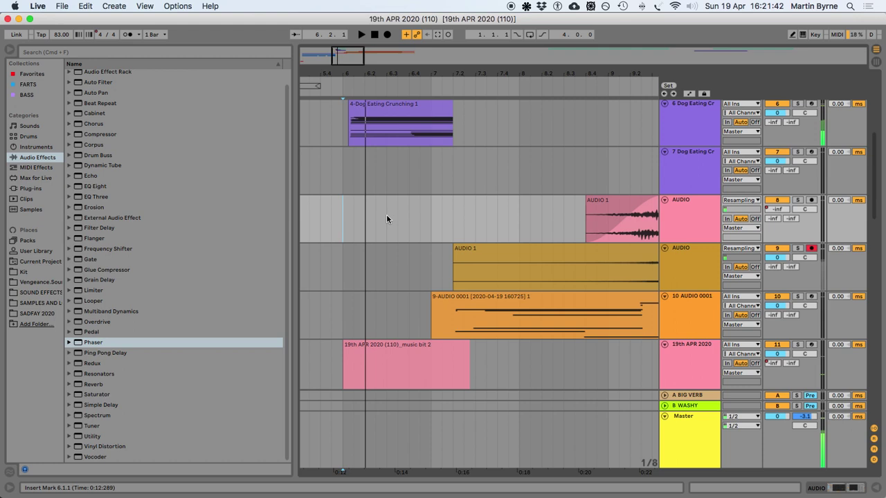
# Look through the whole track list, from the gorilla samples down to the ELECTRIC, REASON and VOLCA groups
pyautogui.scroll(10, 386, 219)
pyautogui.click(398, 249)
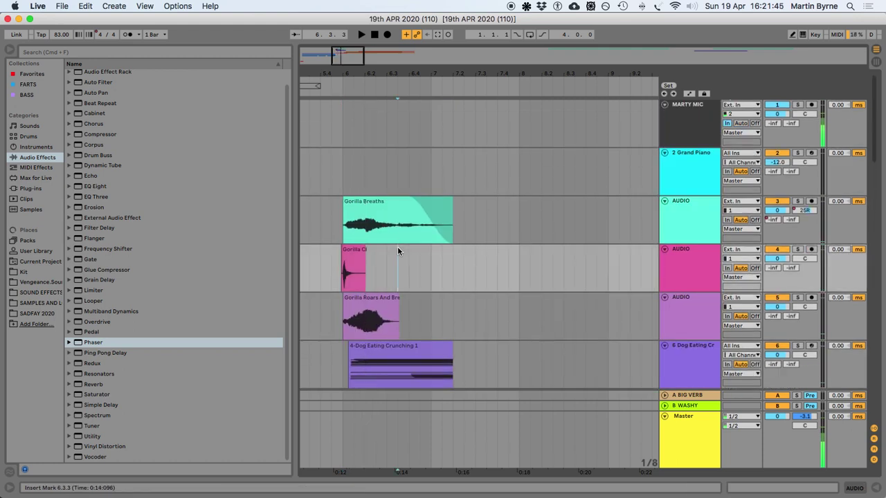
pyautogui.scroll(-3, 411, 241)
pyautogui.scroll(3, 411, 239)
pyautogui.scroll(-5, 425, 242)
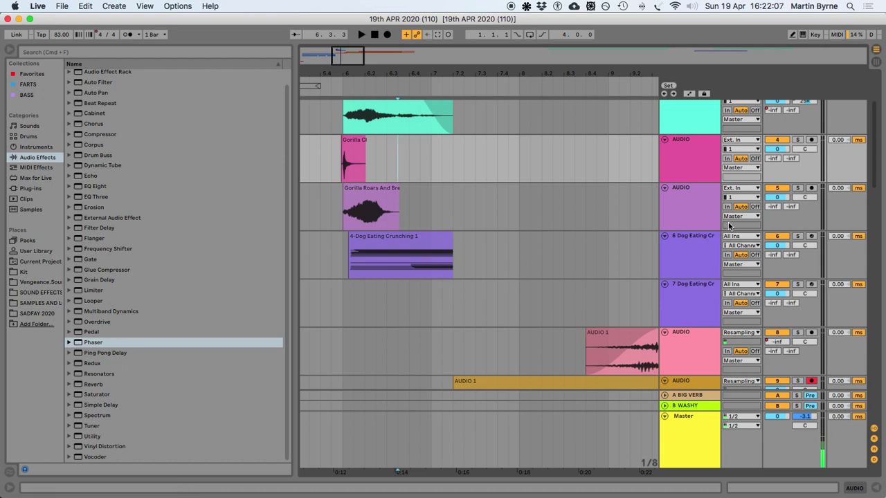
pyautogui.scroll(-1, 728, 225)
pyautogui.scroll(-2, 670, 229)
pyautogui.scroll(-5, 670, 228)
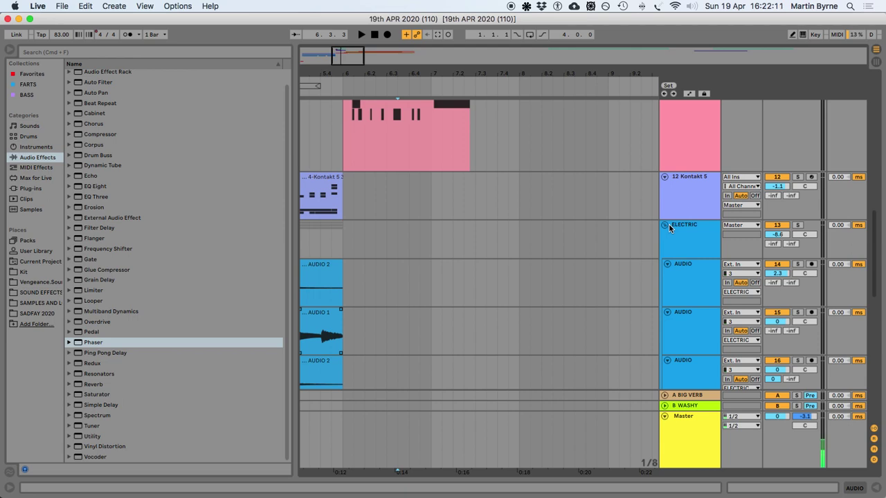
pyautogui.scroll(-5, 669, 228)
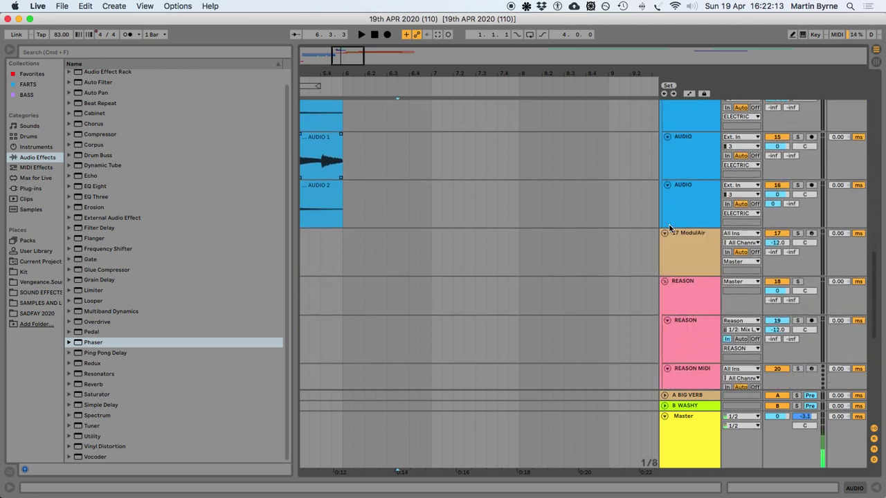
pyautogui.scroll(-5, 670, 224)
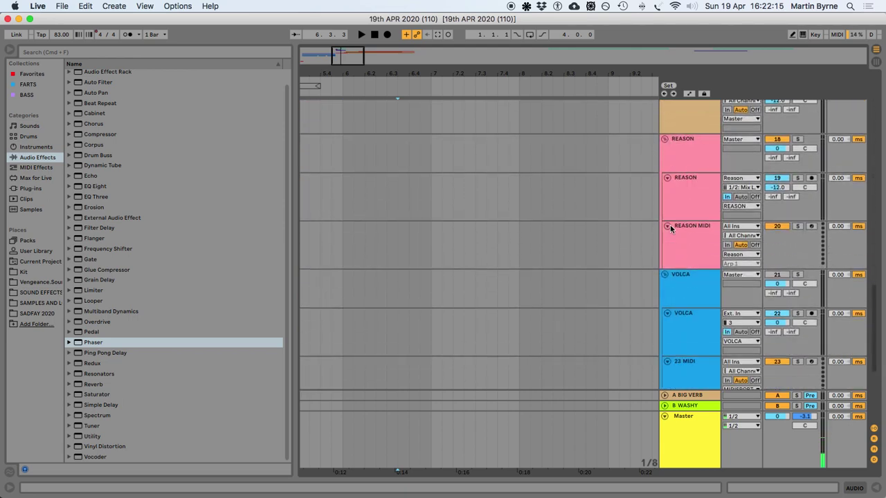
pyautogui.scroll(12, 670, 225)
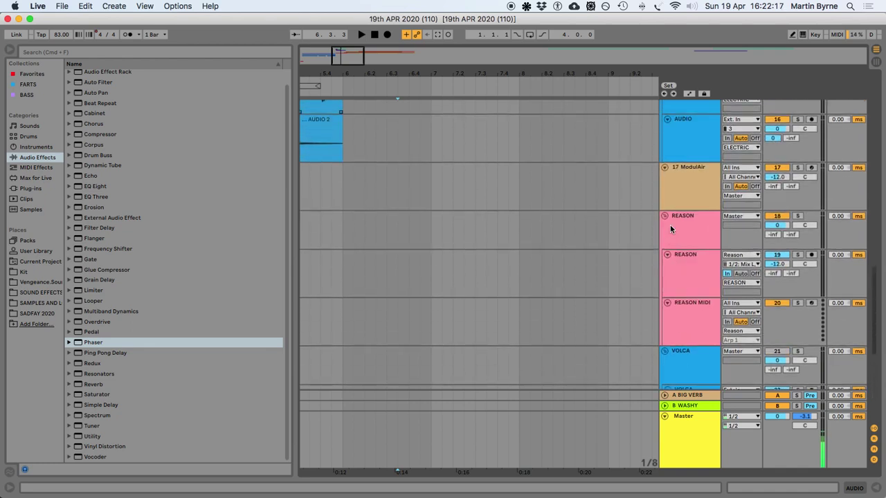
pyautogui.scroll(4, 670, 229)
pyautogui.scroll(-5, 670, 229)
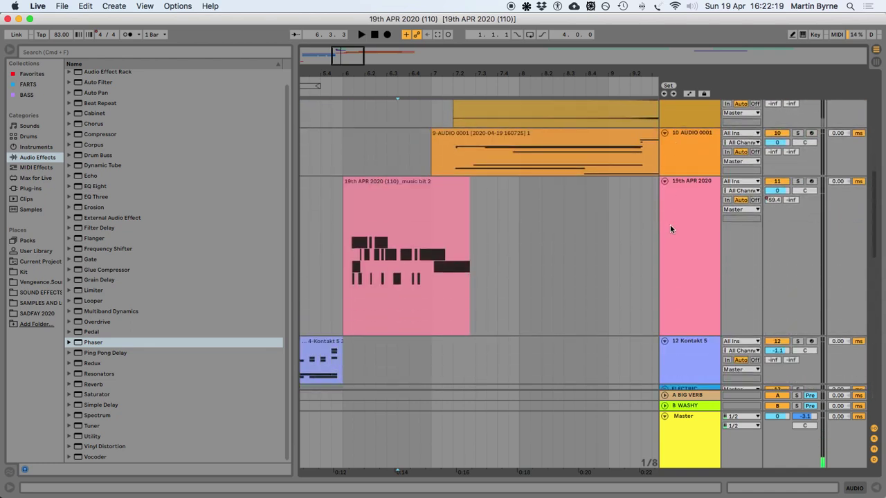
pyautogui.scroll(-5, 670, 228)
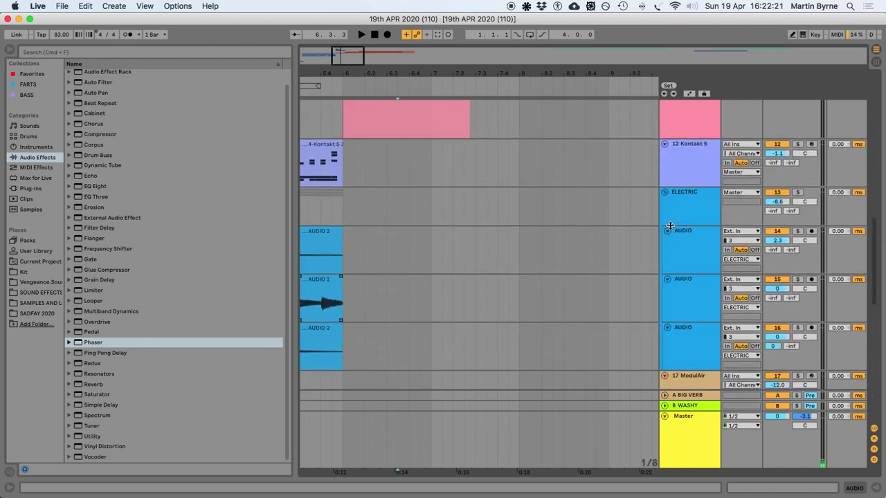
pyautogui.scroll(-2, 669, 225)
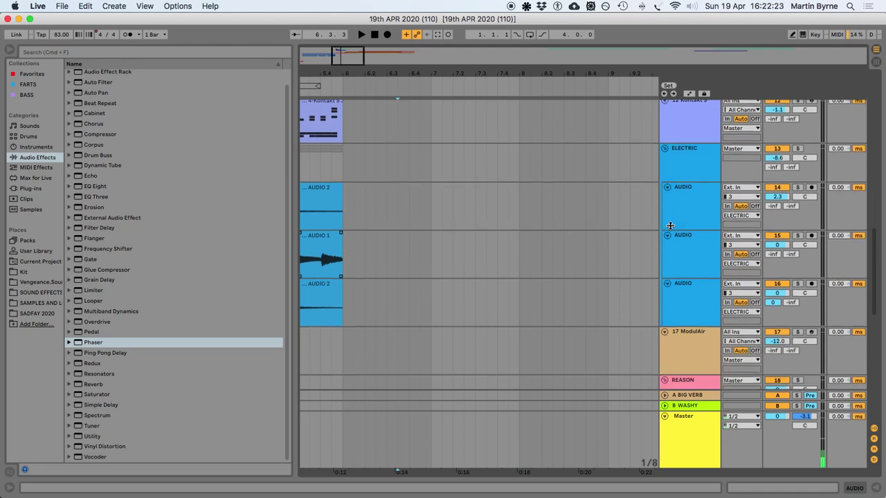
pyautogui.scroll(15, 670, 225)
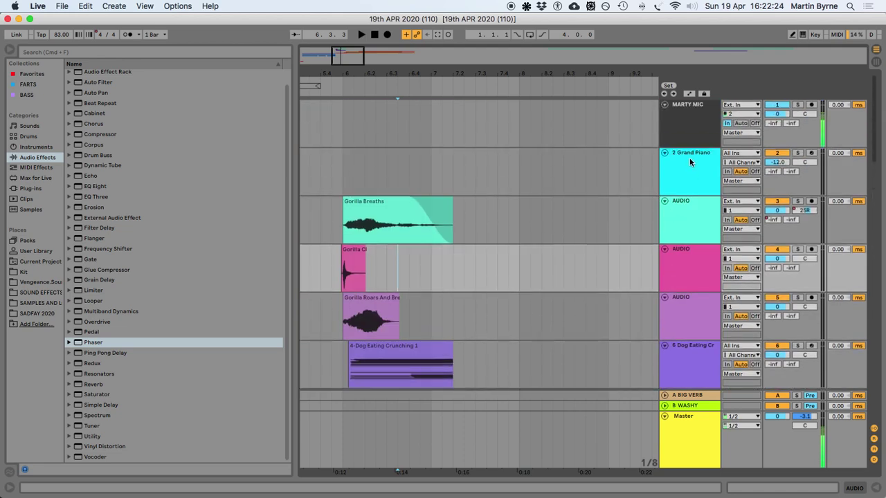
# Insert a new MIDI track above the Grand Piano track and load the Operator instrument on it
pyautogui.click(691, 139)
pyautogui.press('super+shift+t')
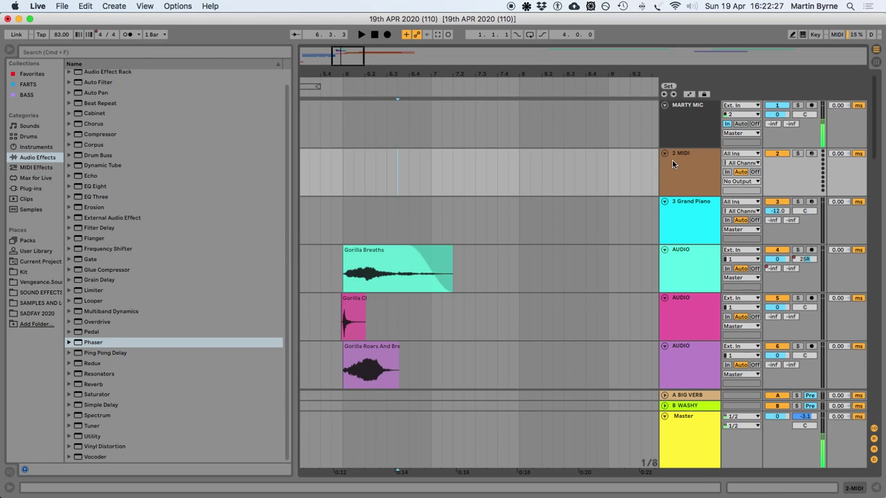
pyautogui.click(34, 148)
pyautogui.moveTo(90, 148); pyautogui.dragTo(449, 174)
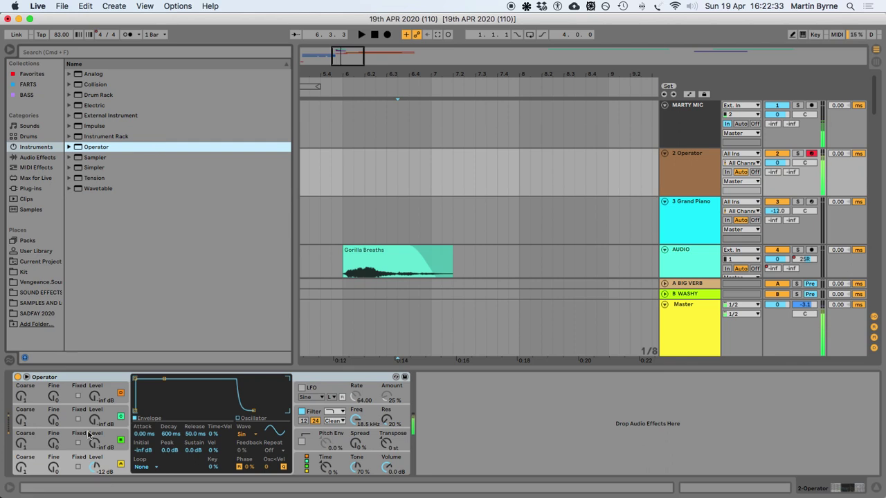
# Set Operator's oscillator A waveform to SqD and raise oscillator C's level to -27 dB
pyautogui.click(245, 434)
pyautogui.click(252, 398)
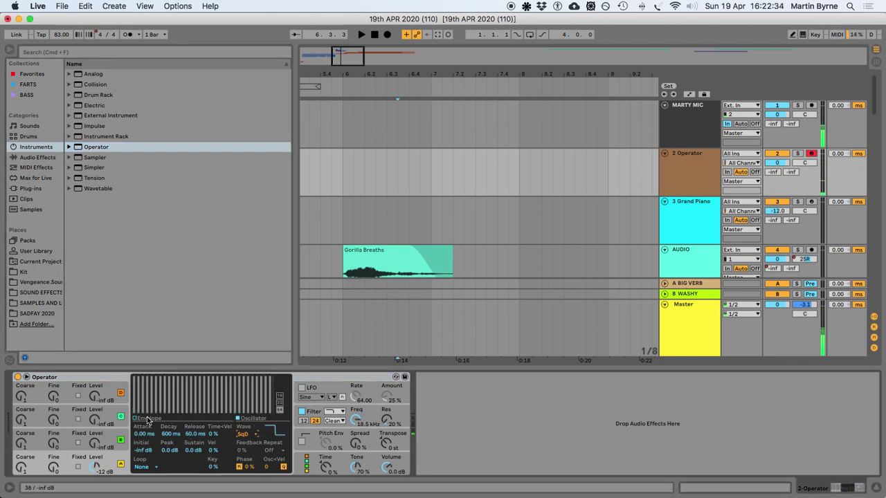
pyautogui.moveTo(95, 420); pyautogui.dragTo(95, 408)
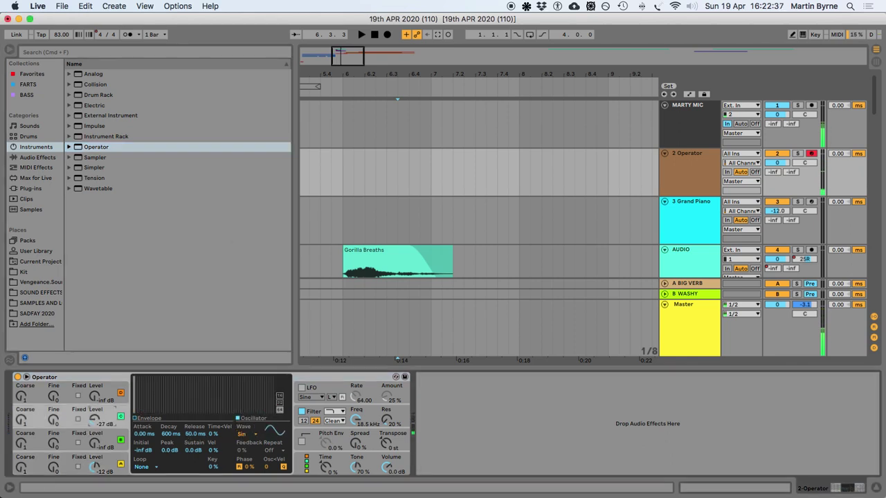
# Set Operator's oscillator C level to -19 dB and B level to -24 dB, and change oscillator A's waveform to Triangle
pyautogui.moveTo(91, 446); pyautogui.dragTo(91, 437)
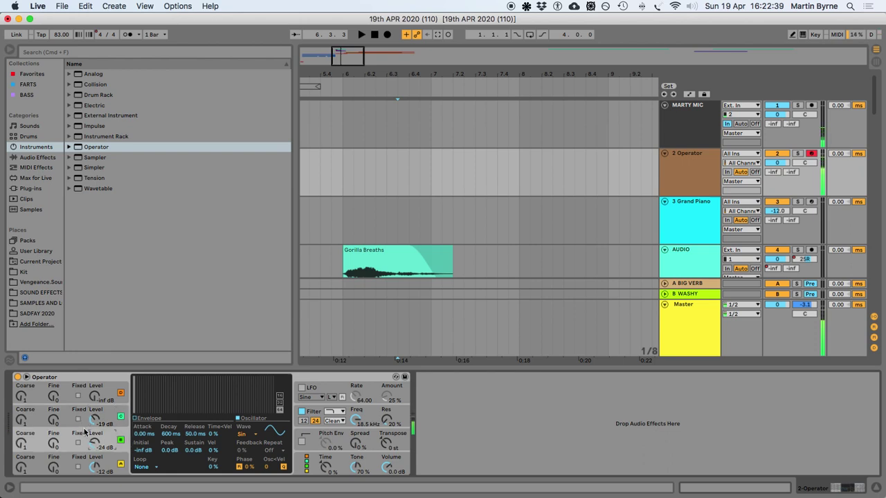
pyautogui.click(105, 464)
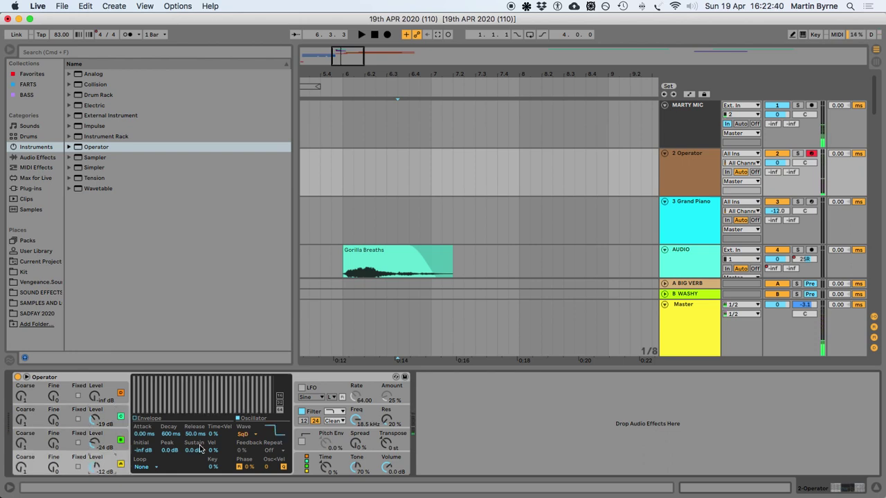
pyautogui.click(244, 435)
pyautogui.click(249, 400)
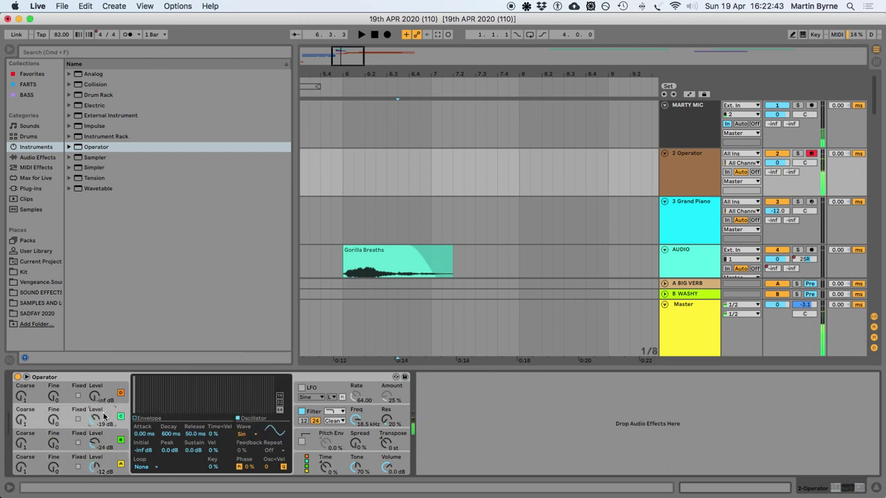
# Try Square 64 on oscillator C, settle on the Square D waveform, and raise its level to -12 dB
pyautogui.click(244, 434)
pyautogui.click(248, 386)
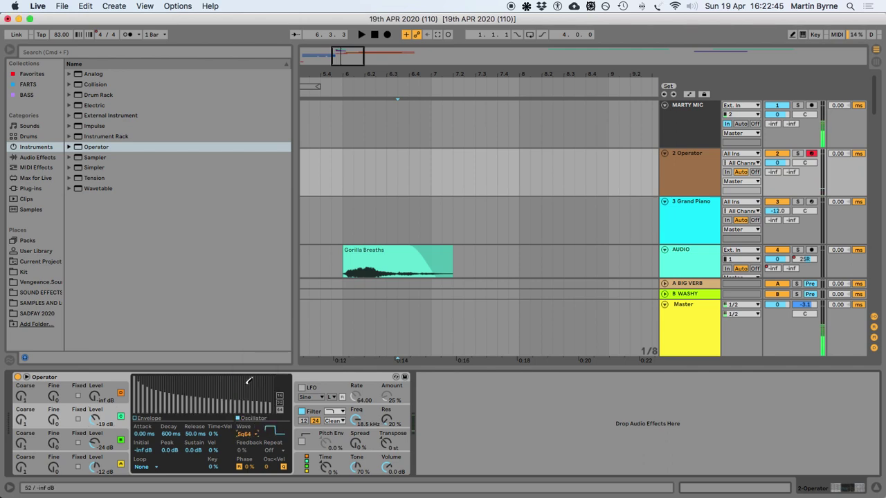
pyautogui.click(240, 435)
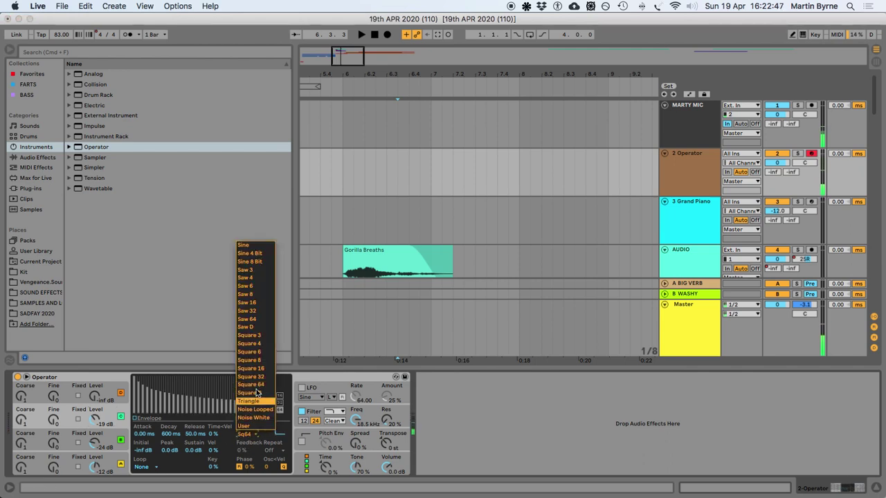
pyautogui.click(243, 396)
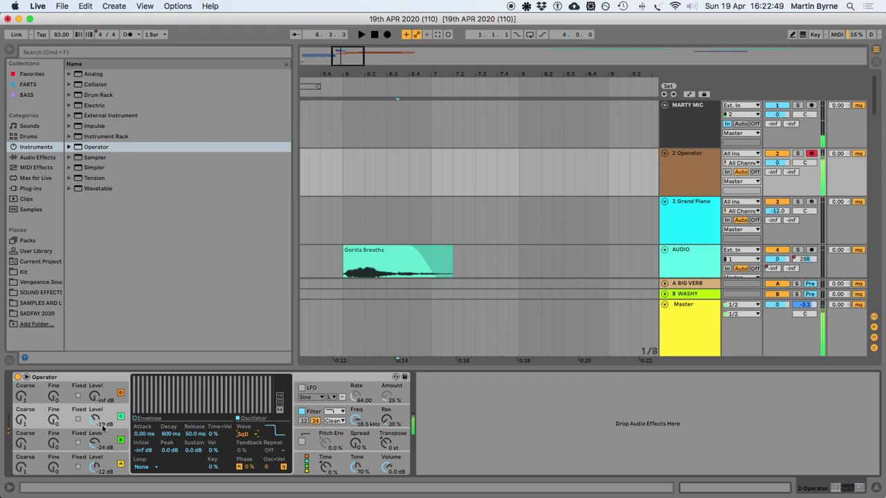
pyautogui.moveTo(95, 420); pyautogui.dragTo(92, 418)
# Enable the LFO with destination B on OSC Volume C, disable all destination A targets, and set rate 69.55 and amount 100%
pyautogui.click(301, 390)
pyautogui.click(262, 451)
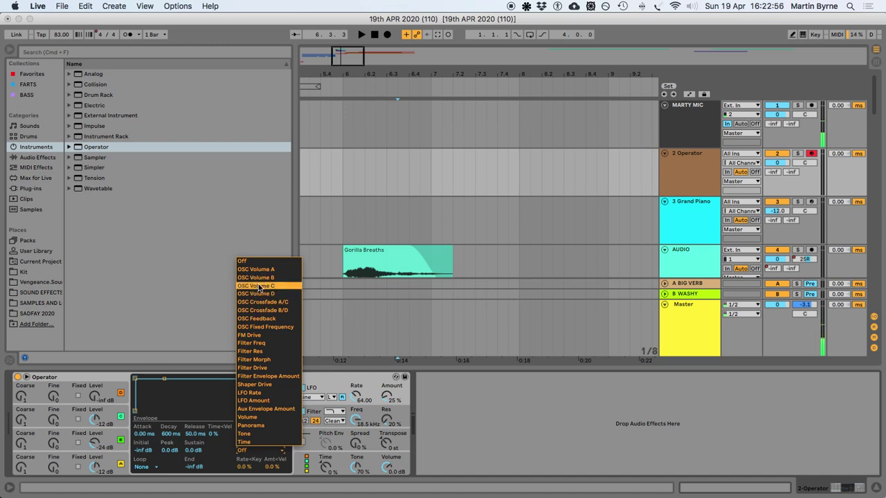
pyautogui.click(259, 286)
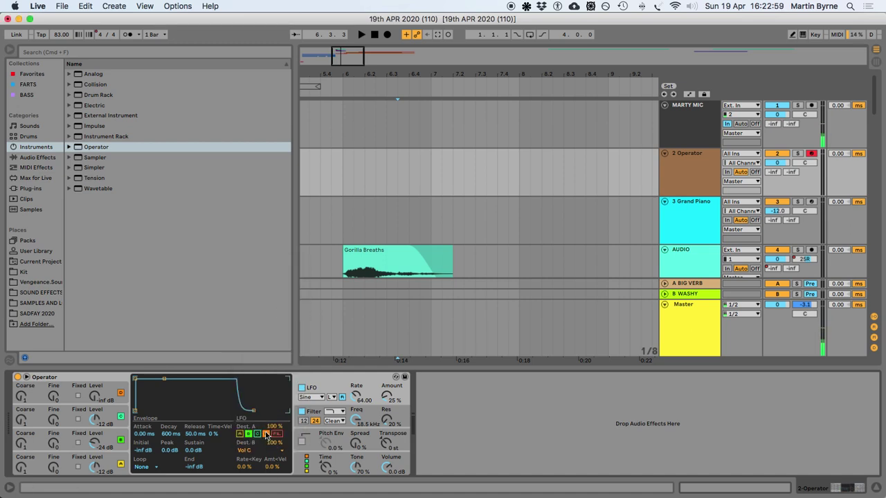
pyautogui.click(258, 436)
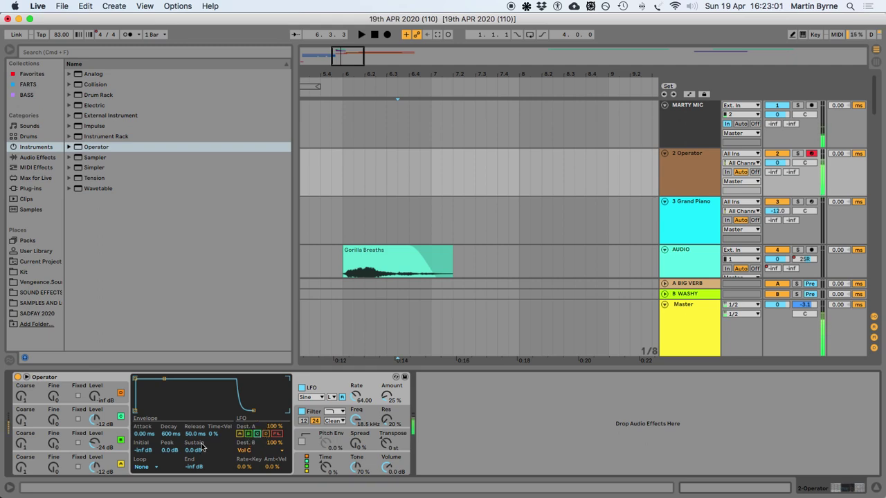
pyautogui.moveTo(382, 402); pyautogui.dragTo(357, 402)
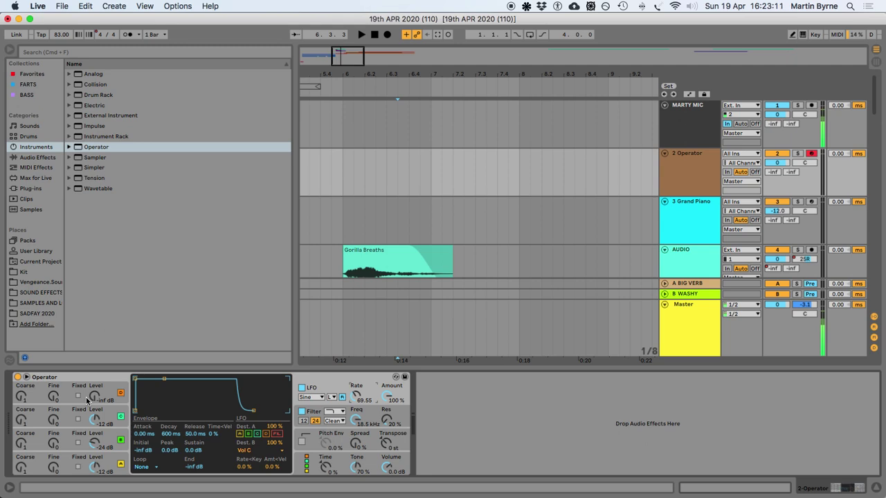
# Shape oscillator A's envelope with a 2.10 s decay and a sustain of -inf dB
pyautogui.click(112, 463)
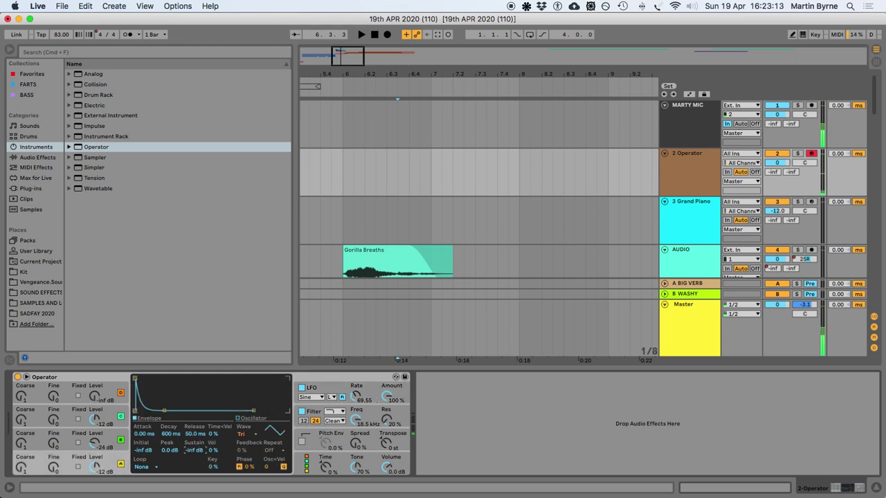
pyautogui.moveTo(170, 434); pyautogui.dragTo(170, 419)
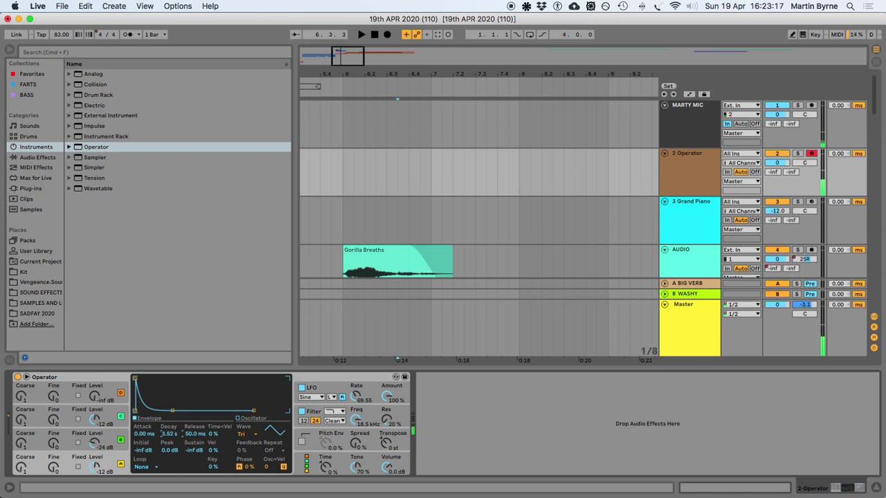
pyautogui.moveTo(169, 434); pyautogui.dragTo(169, 449)
pyautogui.moveTo(185, 451); pyautogui.dragTo(168, 457)
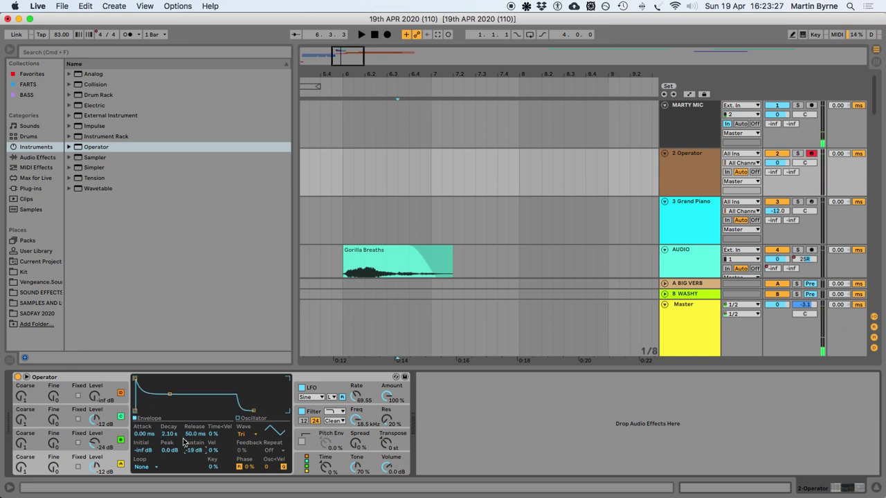
pyautogui.press('Delete')
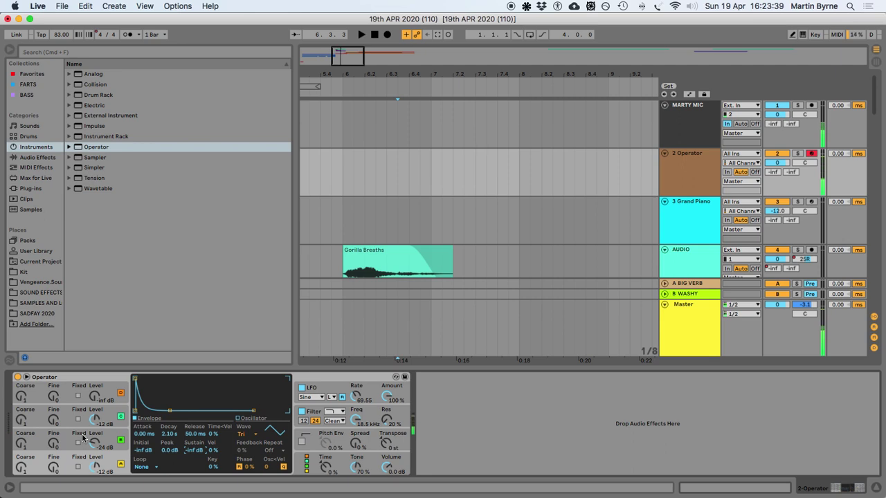
# Raise oscillator C's level to -8.3 dB and oscillator D's level to -3.5 dB
pyautogui.moveTo(92, 423); pyautogui.dragTo(92, 415)
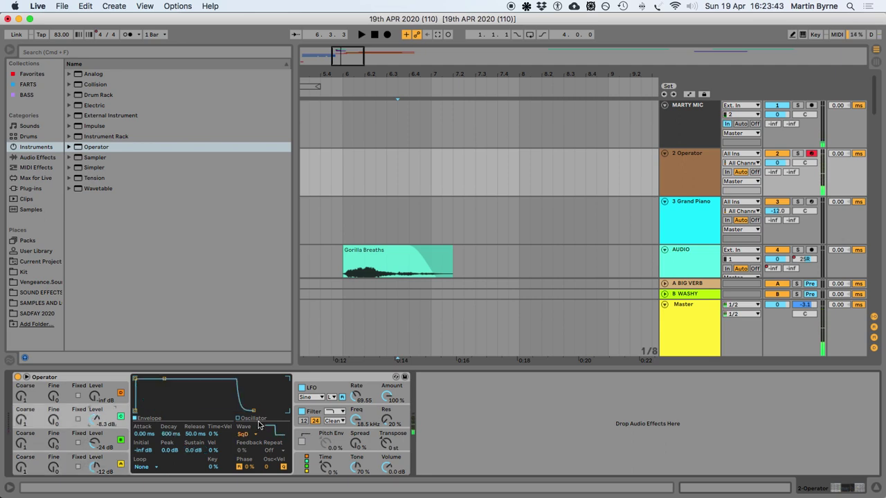
pyautogui.moveTo(96, 397); pyautogui.dragTo(95, 392)
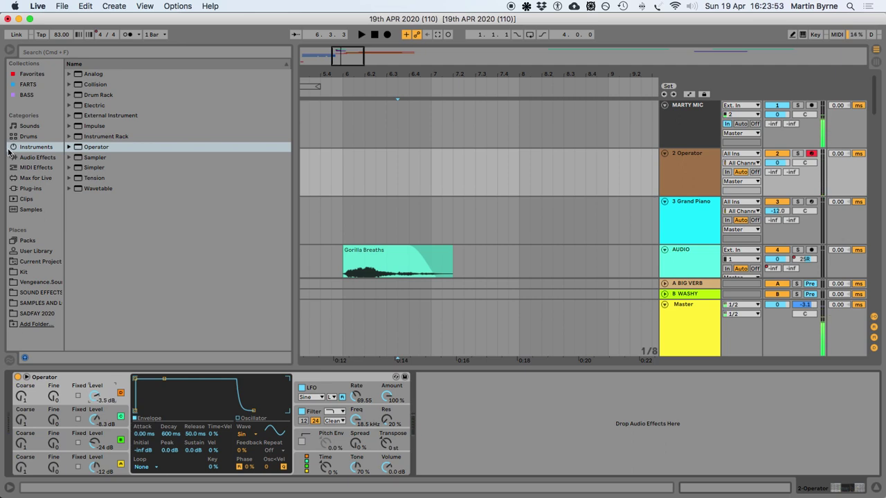
# Add Random and Chord MIDI effects before Operator and set Chord's six shifts to +6, +17, +8, -3, +15 and -10 st
pyautogui.click(32, 168)
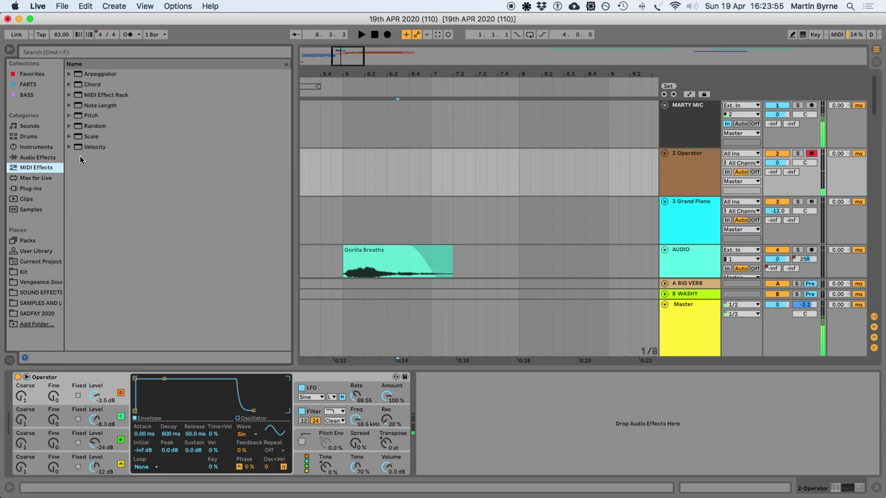
pyautogui.moveTo(87, 125); pyautogui.dragTo(21, 431)
pyautogui.moveTo(87, 84); pyautogui.dragTo(78, 462)
pyautogui.moveTo(86, 402); pyautogui.dragTo(139, 398)
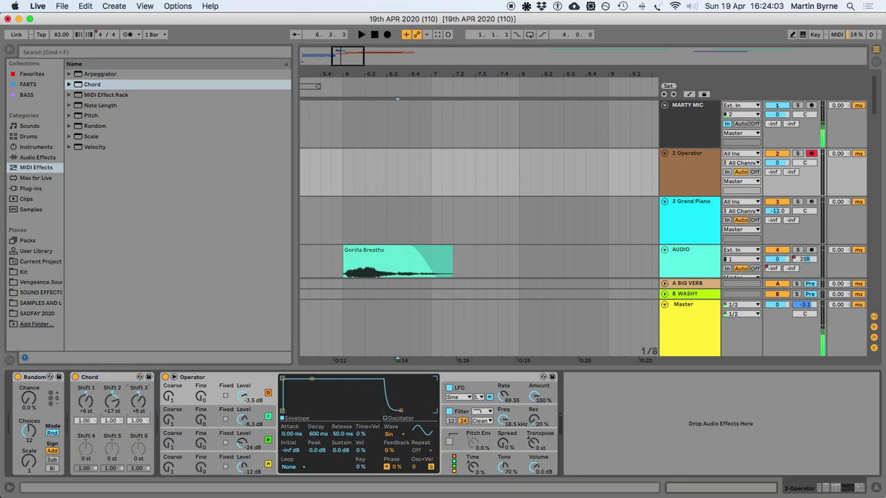
pyautogui.moveTo(138, 448); pyautogui.dragTo(112, 443)
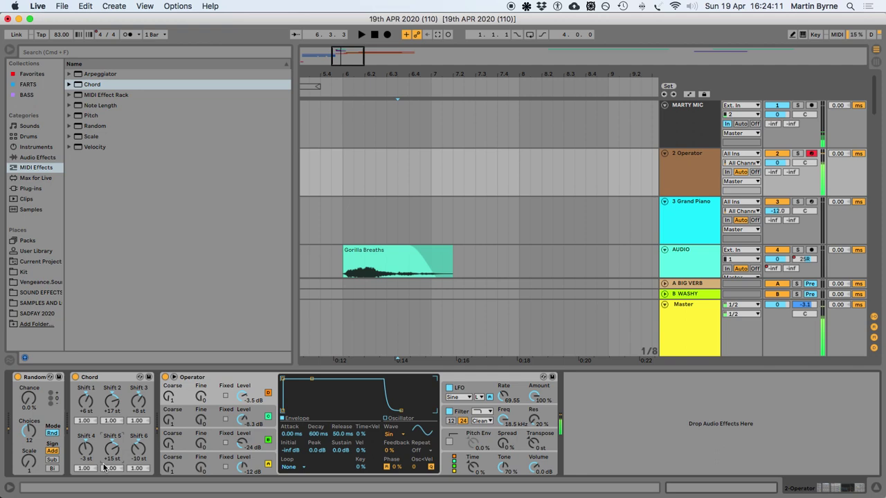
# Set Random to 100% chance, scale 4 and Bi sign, and move it between Chord and Operator
pyautogui.click(52, 468)
pyautogui.moveTo(29, 400); pyautogui.dragTo(28, 384)
pyautogui.moveTo(28, 461); pyautogui.dragTo(29, 444)
pyautogui.moveTo(36, 377); pyautogui.dragTo(164, 398)
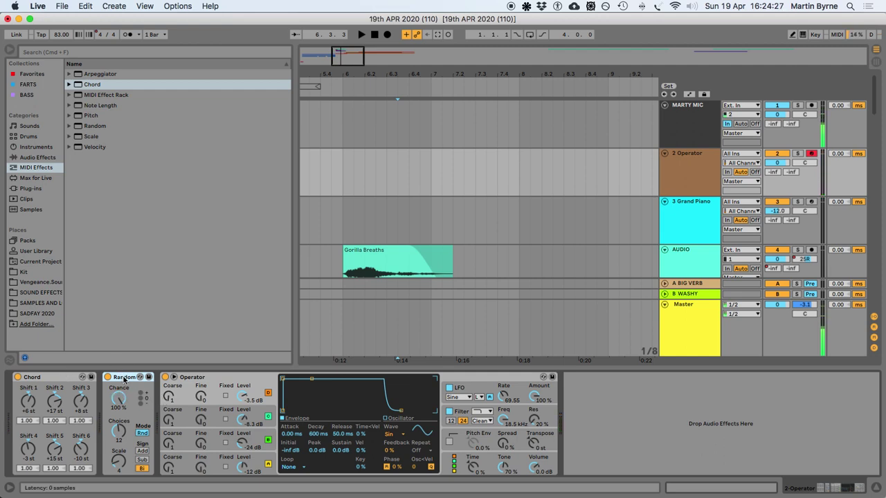
# Compare the two device orders by moving Random ahead of Chord and back behind it
pyautogui.click(48, 379)
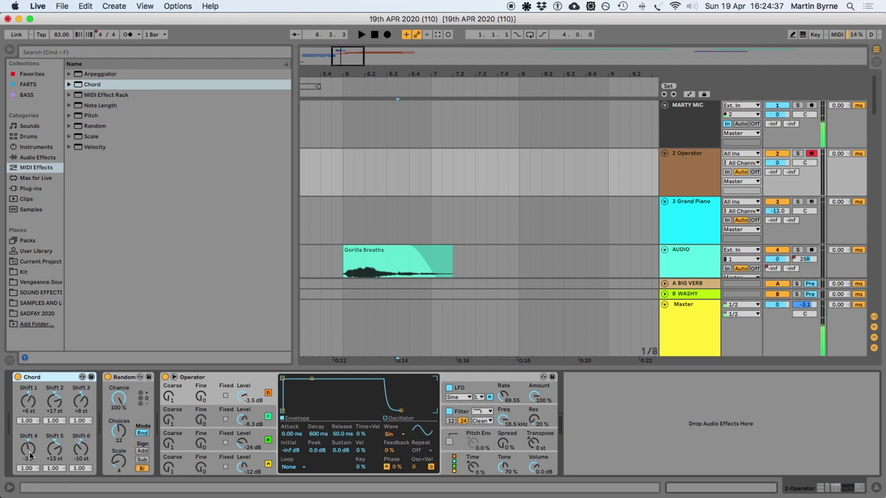
pyautogui.click(124, 378)
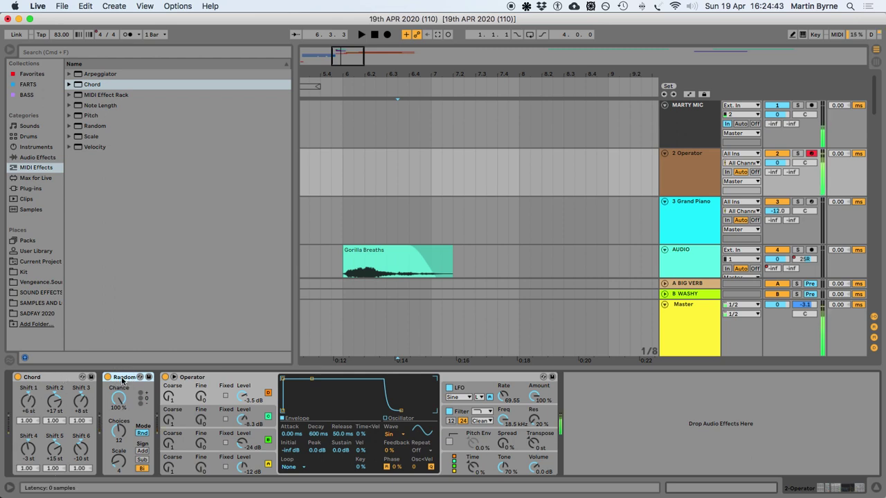
pyautogui.moveTo(121, 380); pyautogui.dragTo(18, 399)
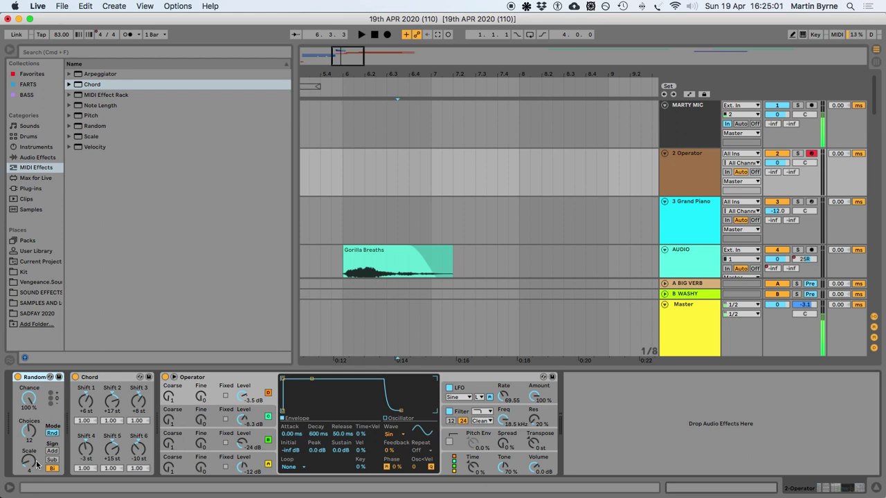
pyautogui.click(95, 377)
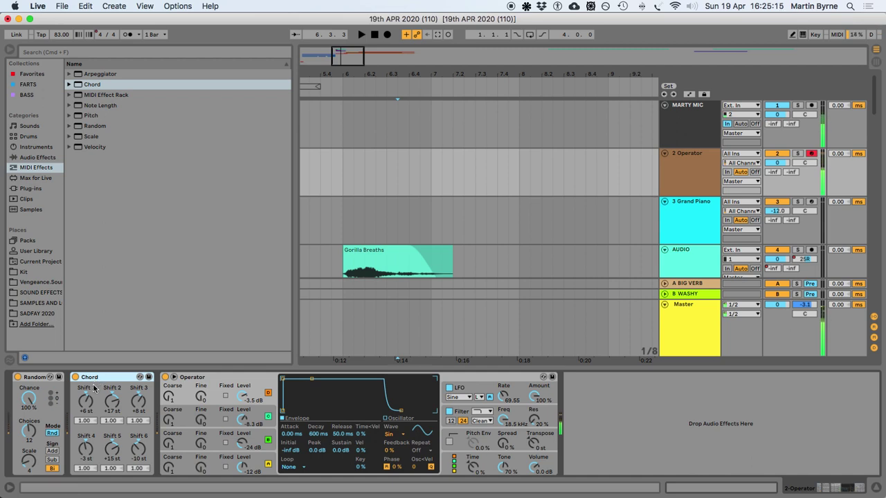
pyautogui.click(26, 381)
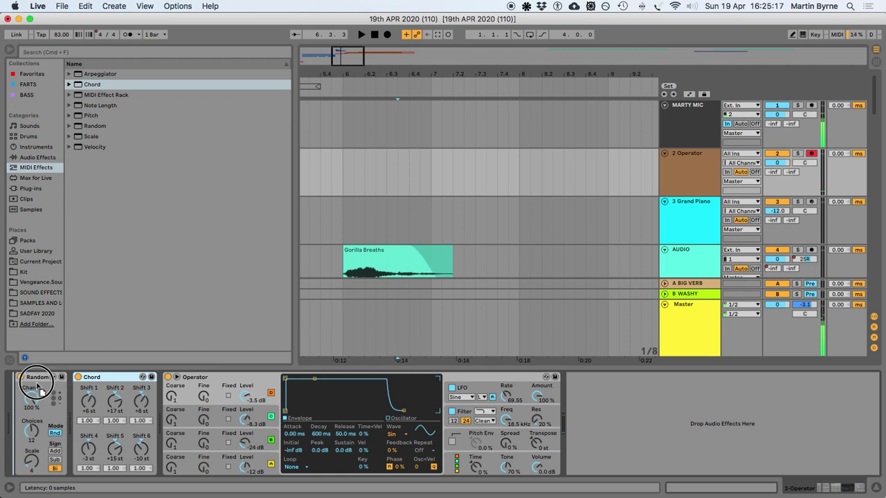
pyautogui.moveTo(28, 386); pyautogui.dragTo(118, 389)
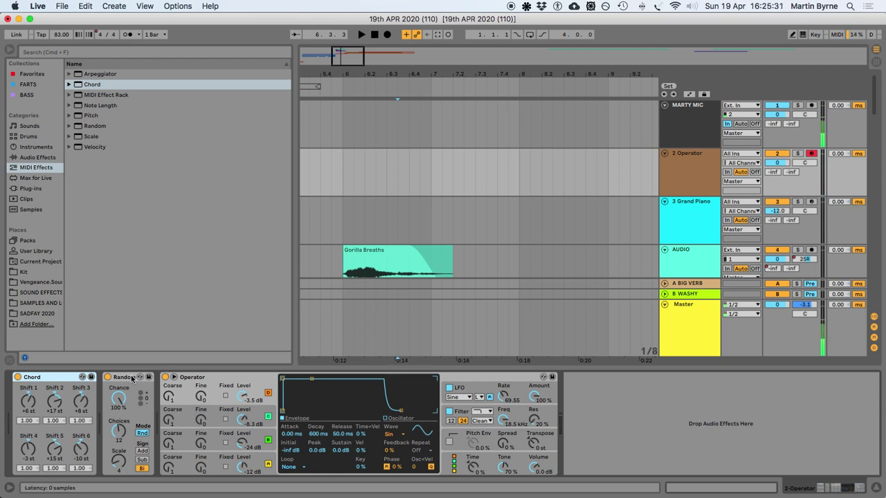
# Save the Live set and duplicate the Operator track
pyautogui.press('super+s')
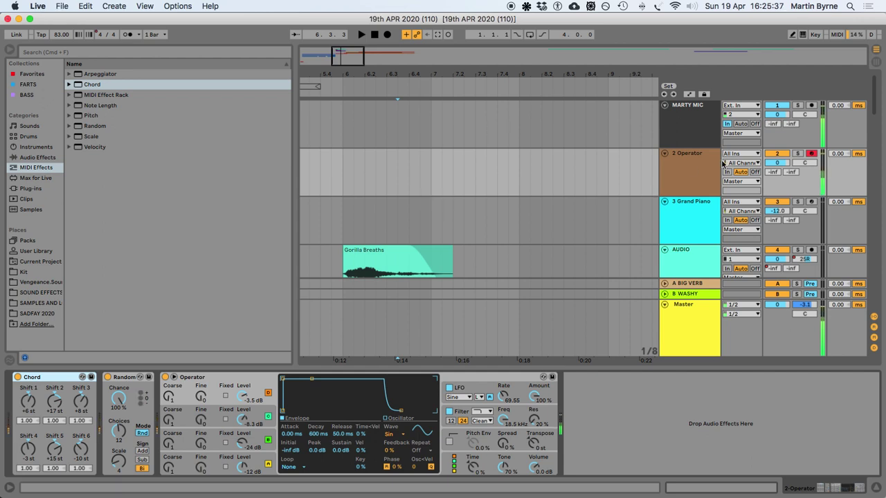
pyautogui.click(698, 153)
pyautogui.press('super+d')
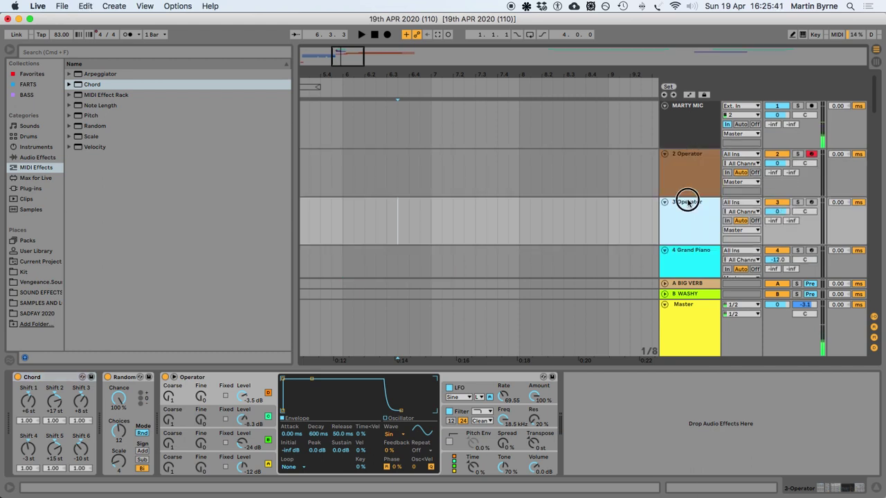
# Group the two Operator tracks and name the group MAD CHORDS
pyautogui.click(689, 155)
pyautogui.press('super+d')
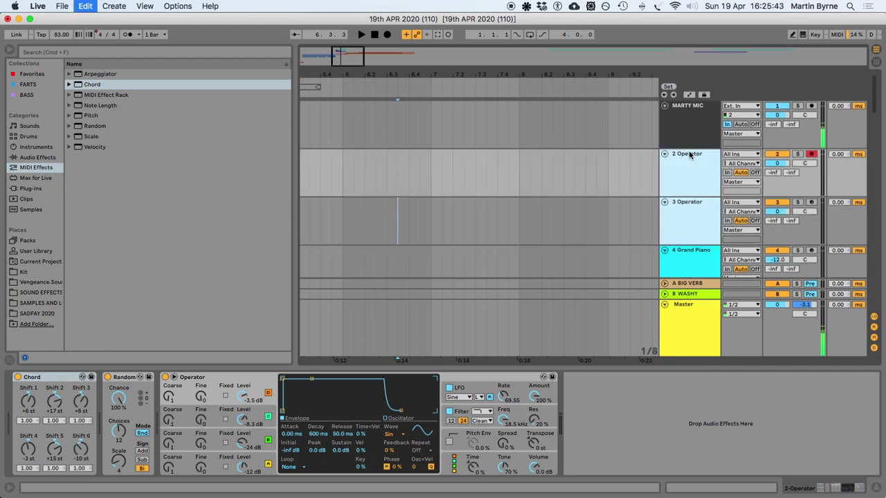
pyautogui.rightClick(685, 153)
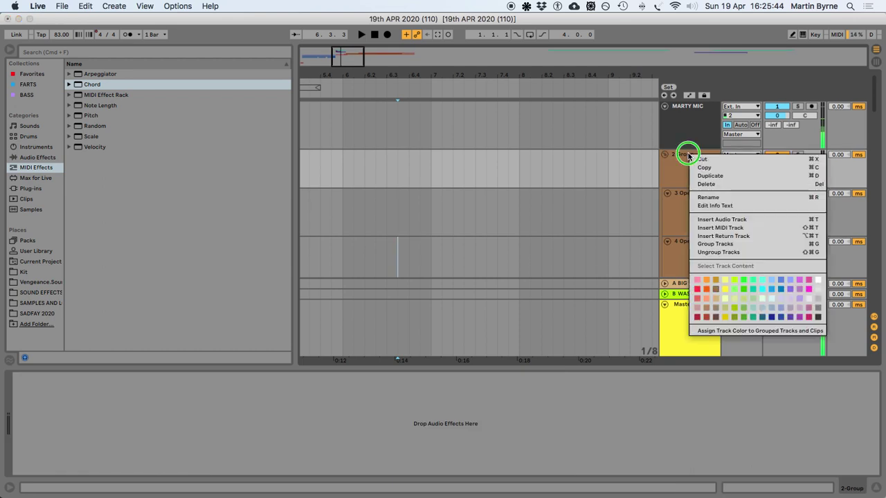
pyautogui.click(700, 196)
pyautogui.write('MAD CHORDS')
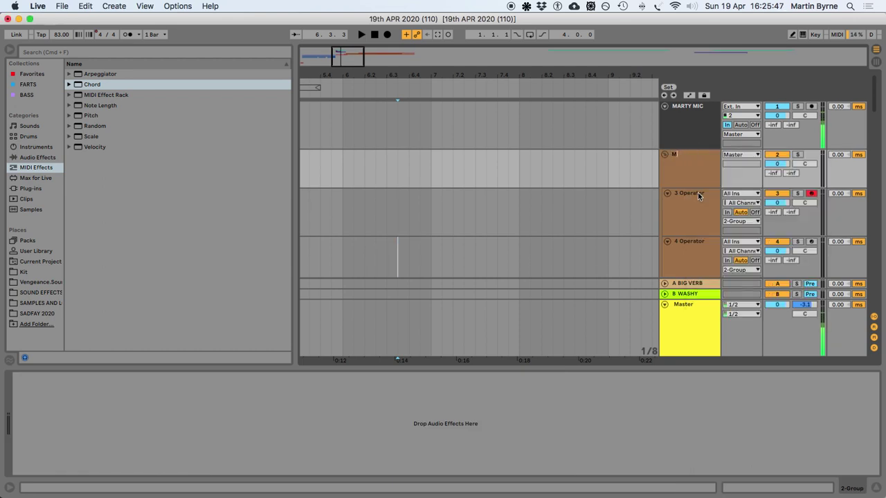
pyautogui.press('Return')
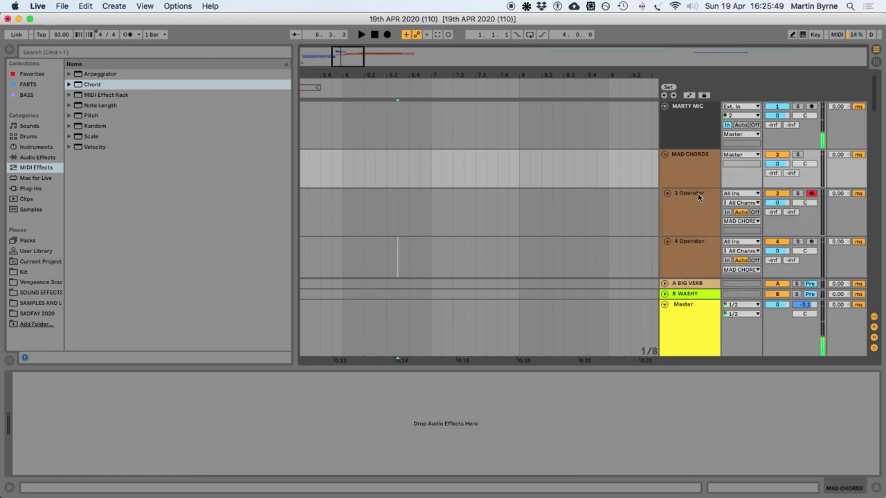
# Move Random ahead of Chord in the device chain of the group's first Operator track
pyautogui.click(699, 198)
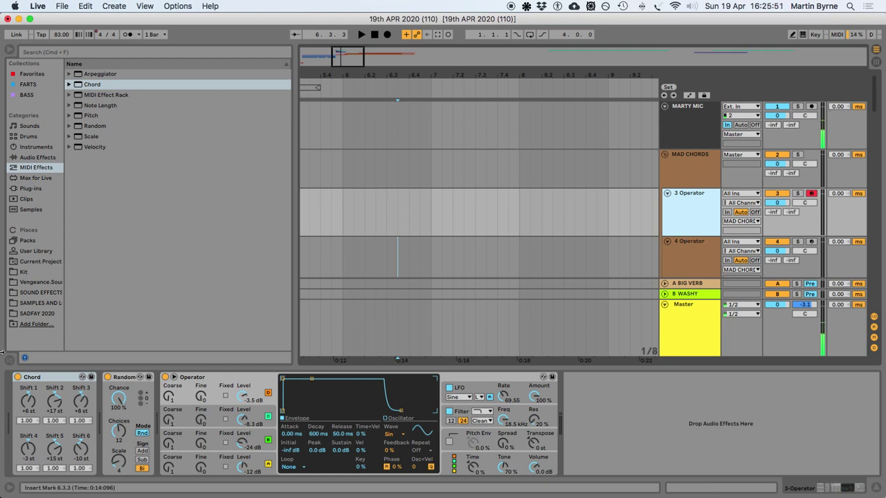
pyautogui.click(129, 389)
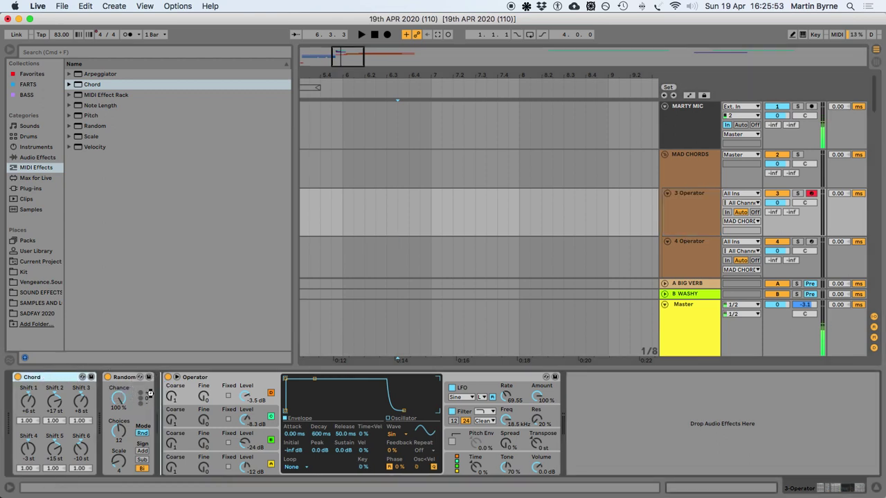
pyautogui.moveTo(148, 391); pyautogui.dragTo(151, 394)
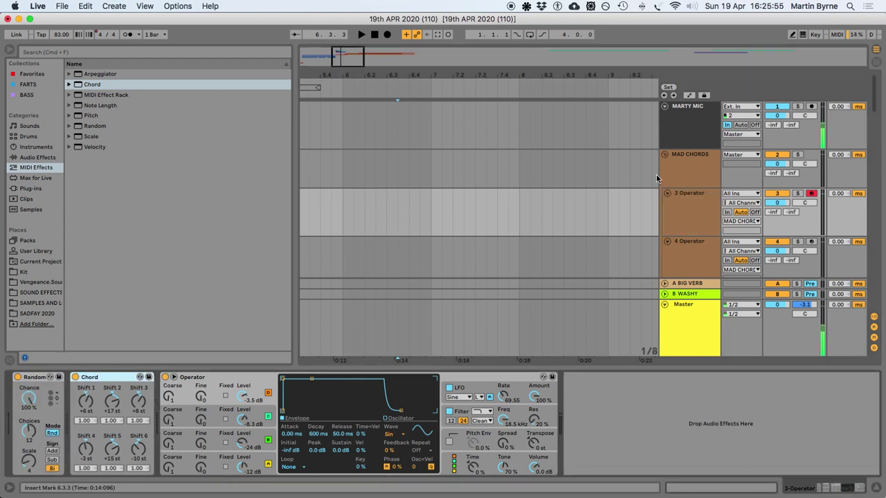
# Arm the second Operator track in the MAD CHORDS group for recording together with the first
pyautogui.click(811, 243)
pyautogui.click(811, 244)
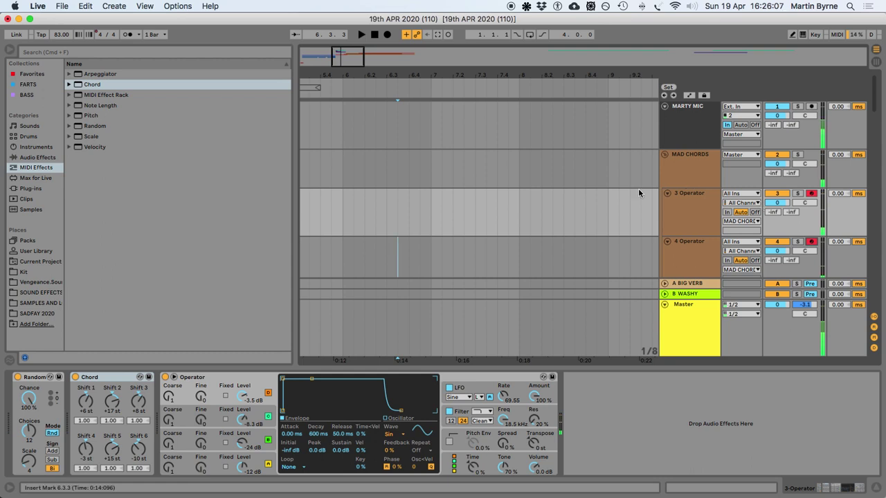
pyautogui.click(522, 166)
pyautogui.scroll(2, 514, 171)
pyautogui.hscroll(-5, 514, 173)
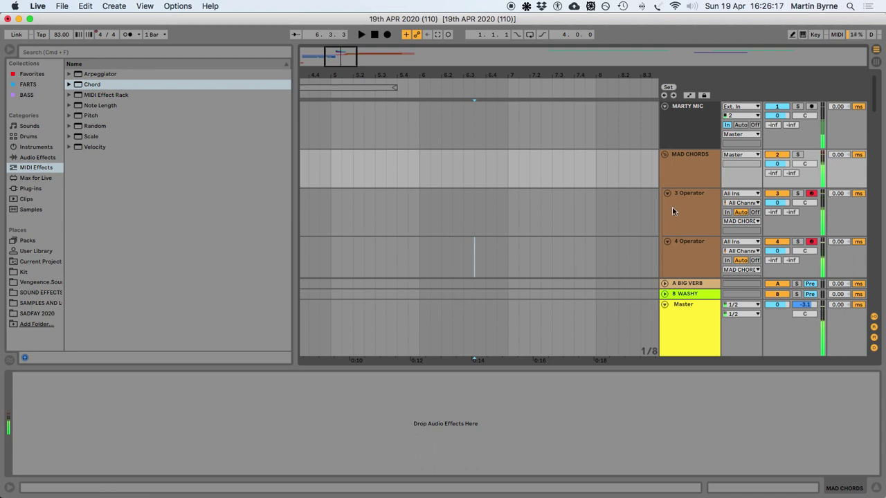
# Set the number of voices to 20 in the Operator instrument on the group's first track
pyautogui.press('Down')
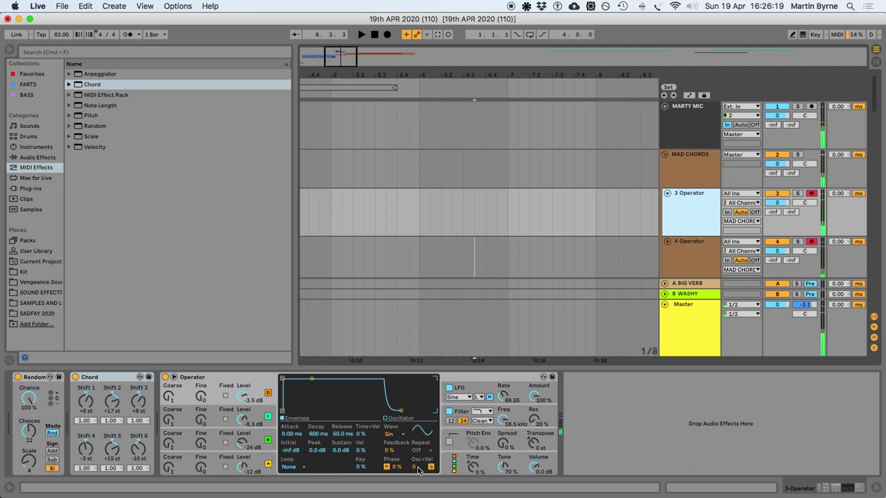
pyautogui.click(460, 460)
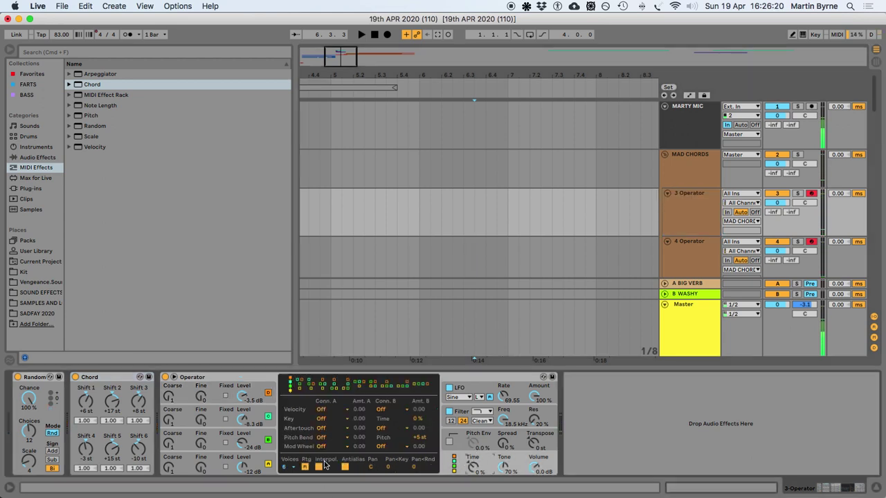
pyautogui.click(287, 467)
pyautogui.click(286, 461)
# Set Operator to 20 voices on the group's second track and save the Live set
pyautogui.click(683, 245)
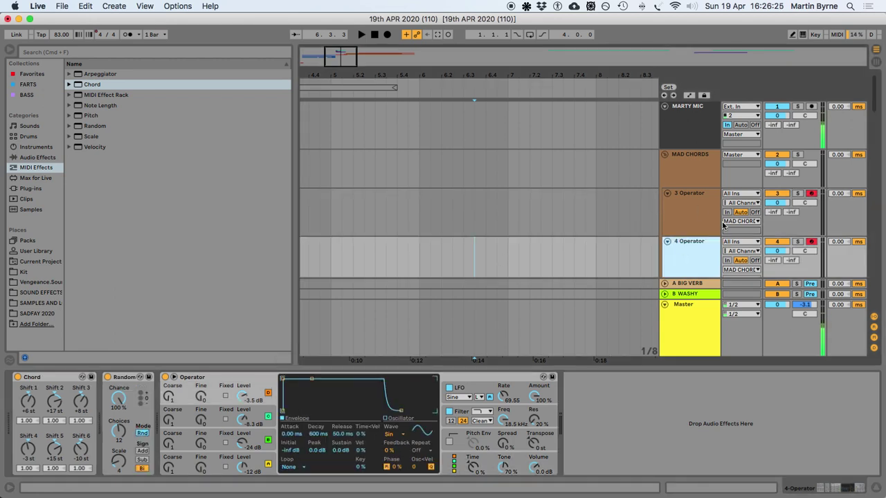
pyautogui.click(472, 458)
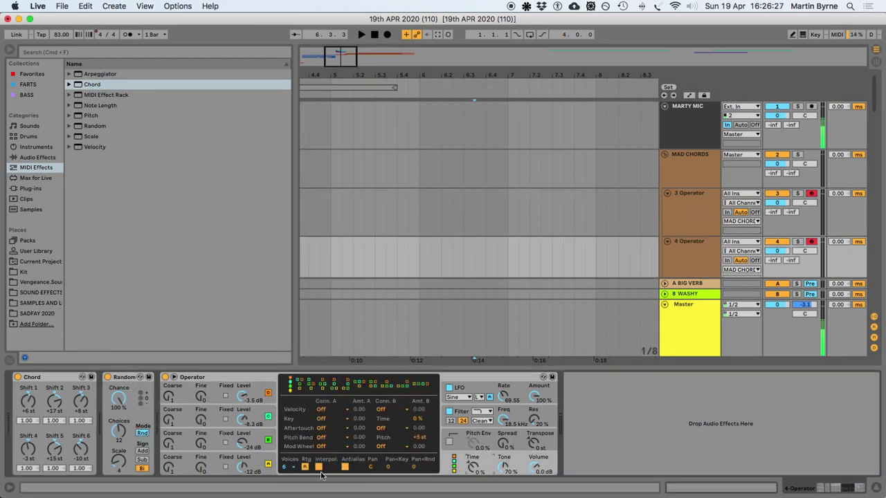
pyautogui.click(285, 468)
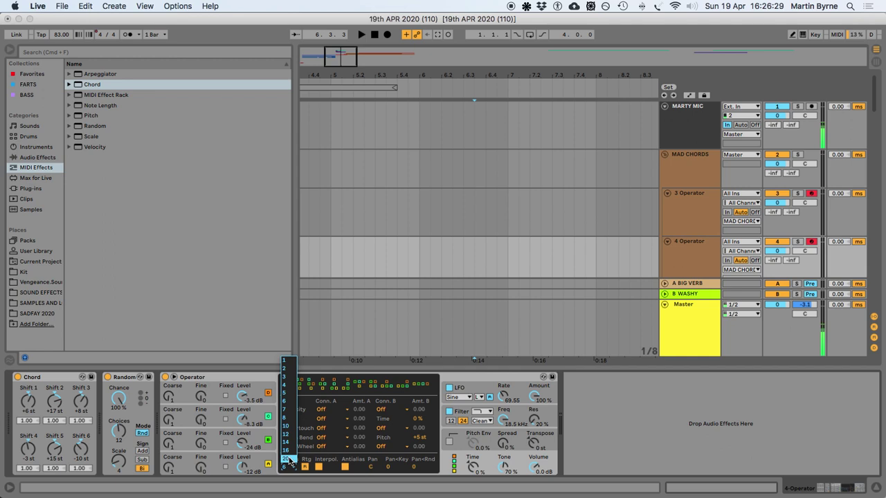
pyautogui.click(288, 459)
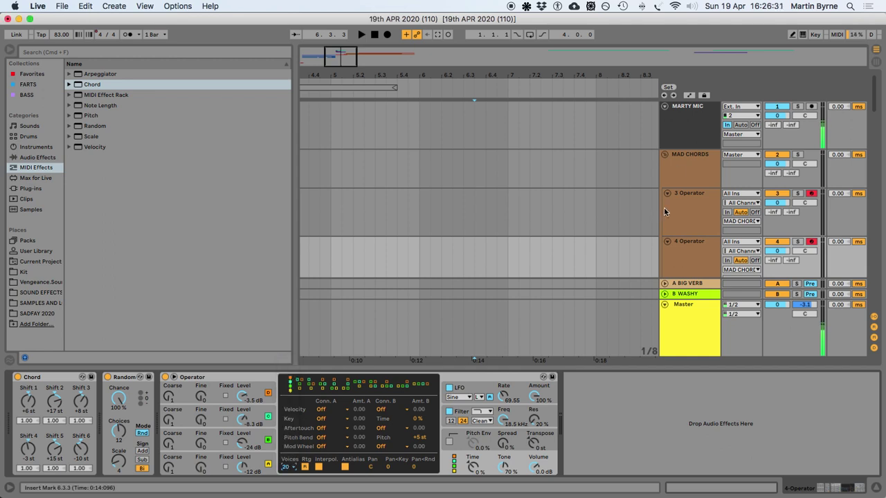
pyautogui.press('super+s')
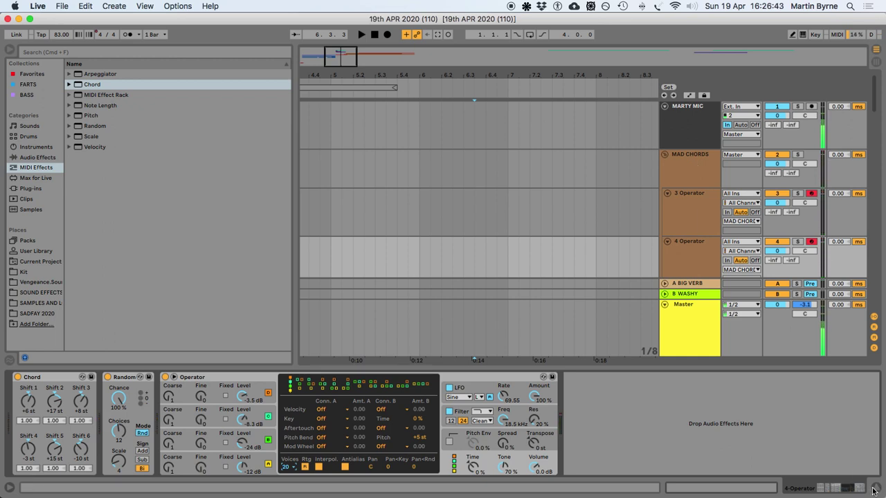
# Raise the MAD CHORDS group's send A to -11.6 dB and audition the arrangement from bar 6
pyautogui.click(876, 488)
pyautogui.click(688, 169)
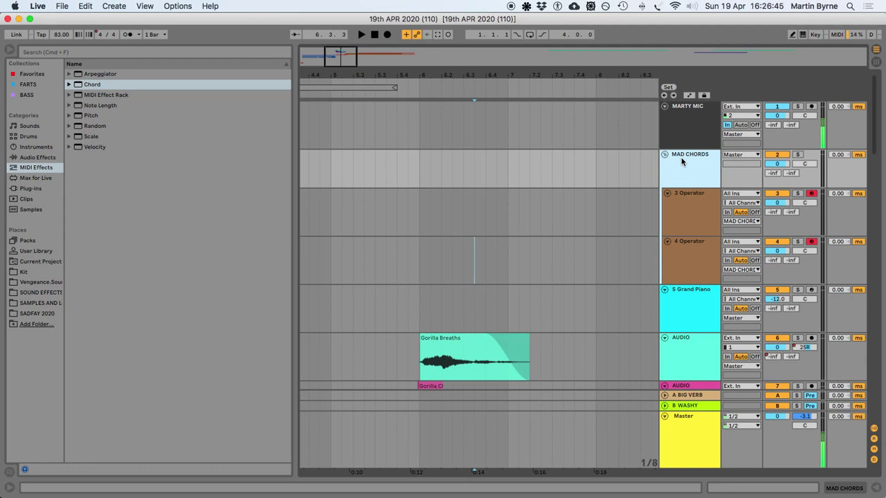
pyautogui.moveTo(773, 173)
pyautogui.mouseDown()
pyautogui.moveTo(773, 148)
pyautogui.moveTo(773, 180)
pyautogui.mouseUp()
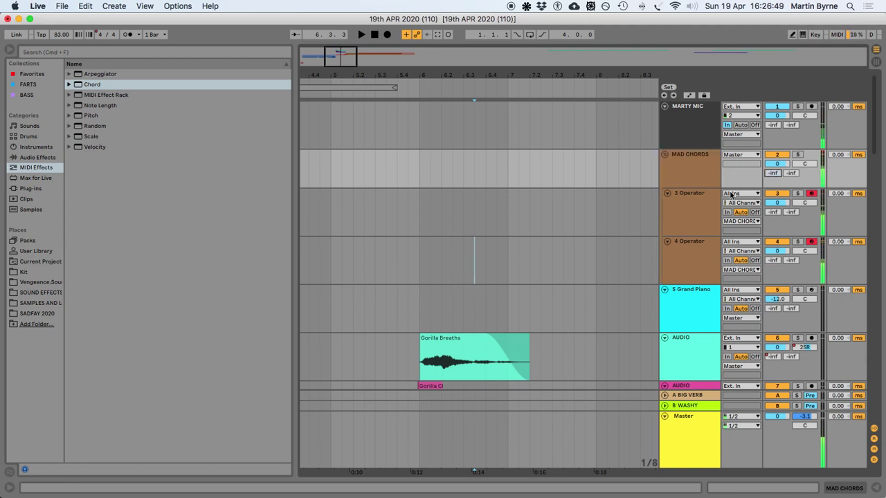
pyautogui.click(417, 166)
pyautogui.press('space')
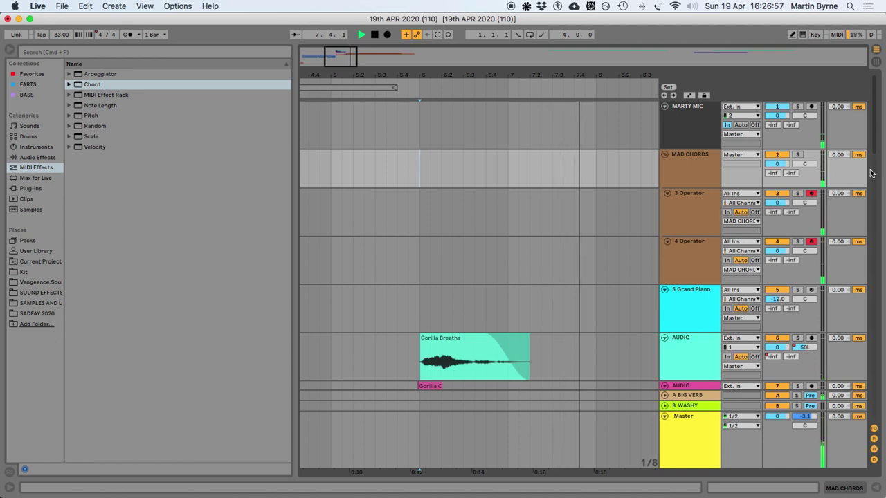
pyautogui.press('space')
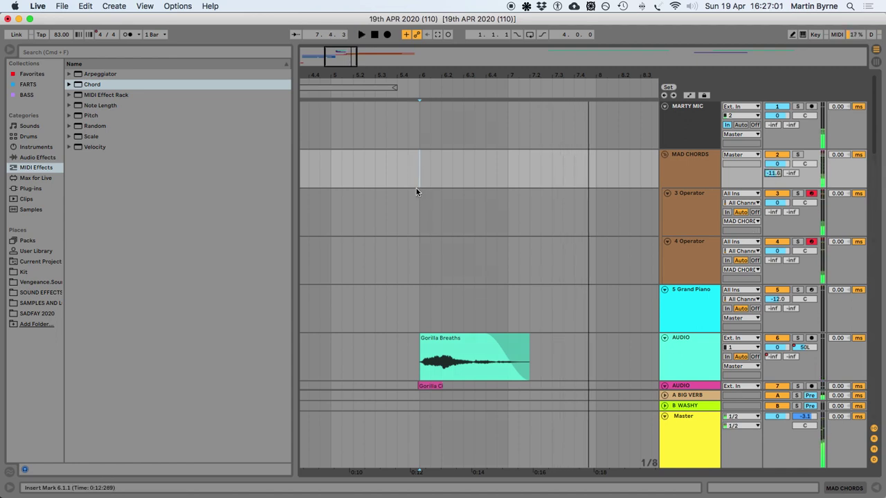
# Record a MIDI take from bar 6 on both armed Operator tracks and overdub a second pass over it
pyautogui.click(386, 35)
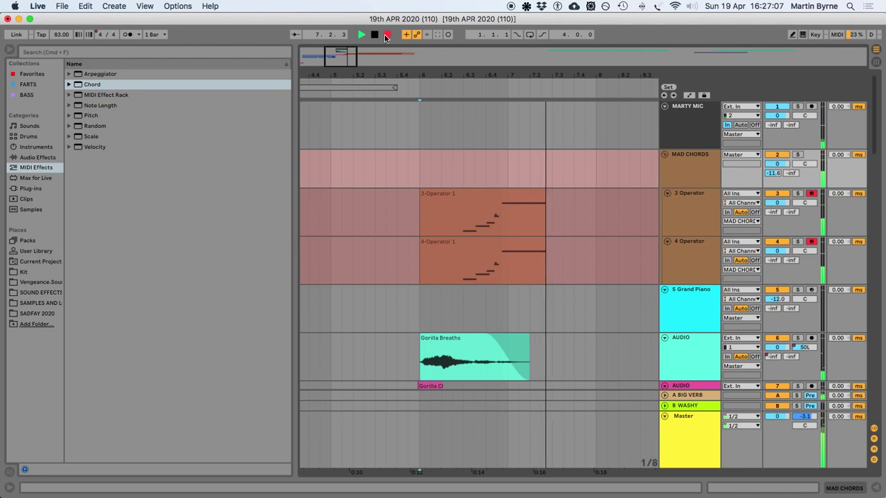
pyautogui.press('space')
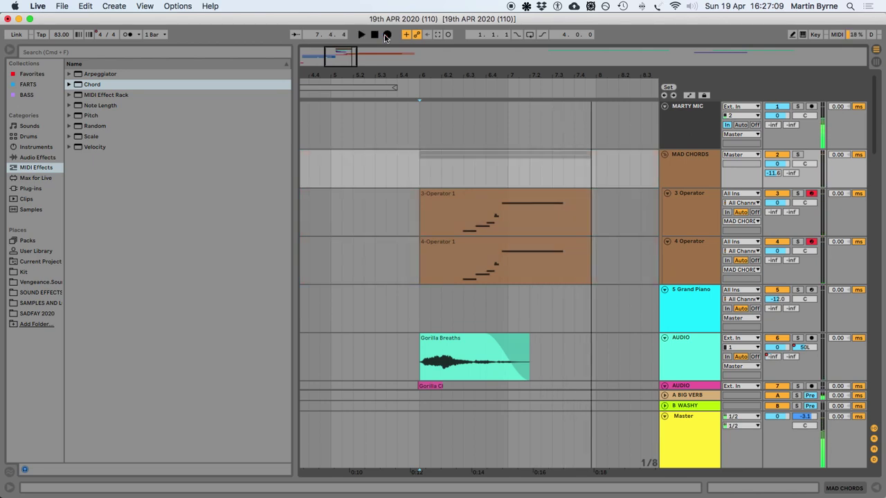
pyautogui.hscroll(-1, 427, 158)
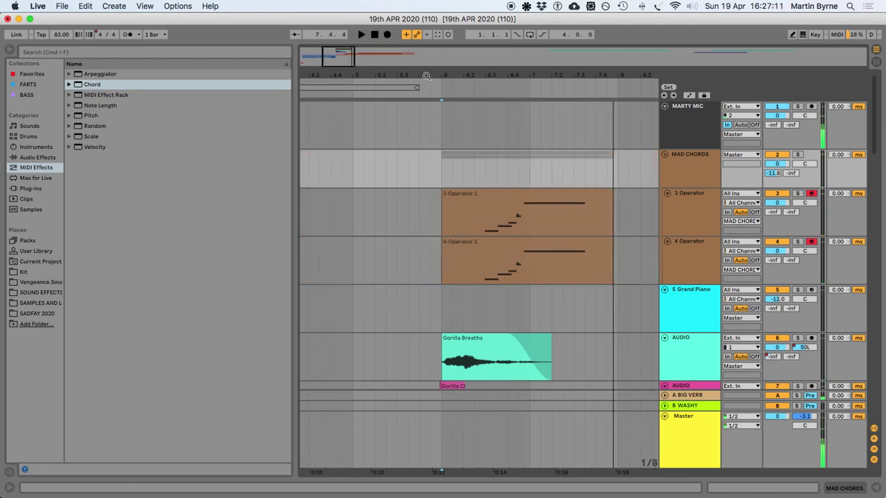
pyautogui.click(388, 34)
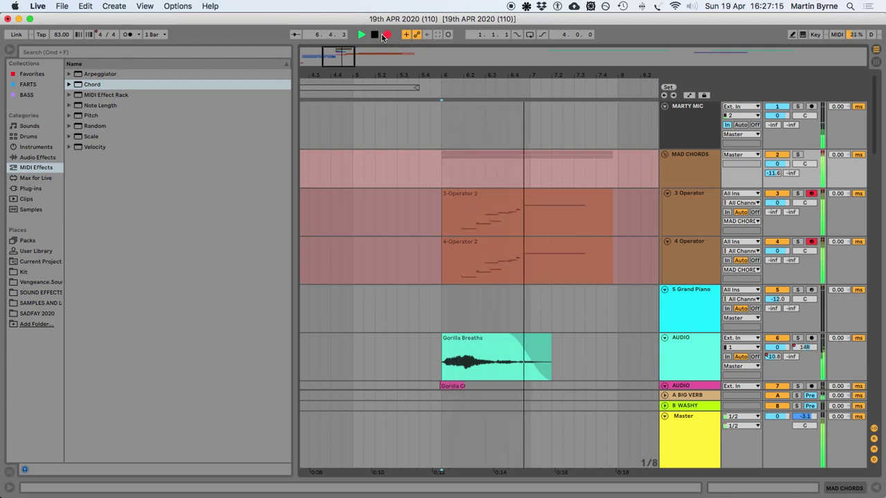
# Stop recording and play back the new Operator clips from 6.1.1
pyautogui.press('space')
pyautogui.click(446, 178)
pyautogui.press('space')
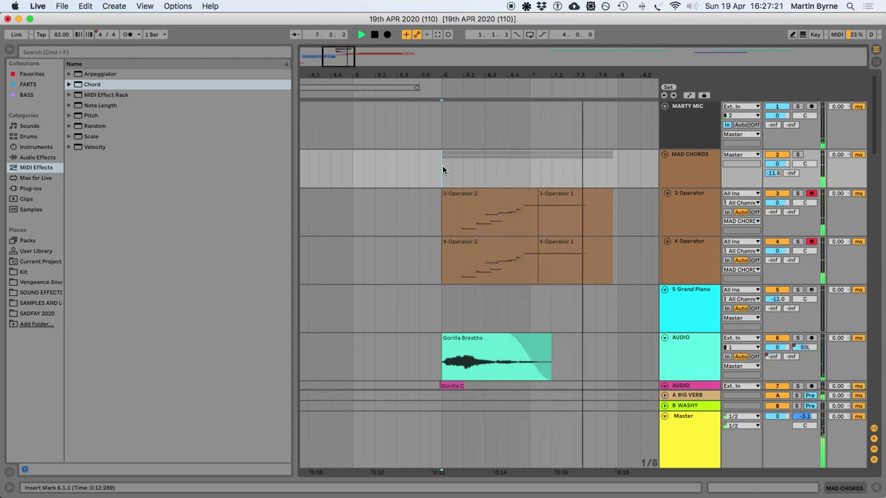
pyautogui.press('space')
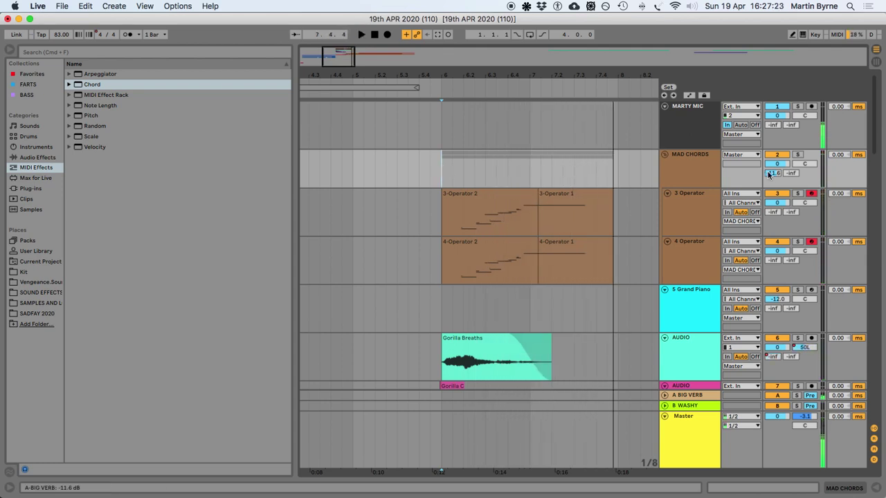
# Set the MAD CHORDS group volume to -5.8 dB and its A-BIG VERB send to -3.7 dB, and audition the result
pyautogui.moveTo(776, 164); pyautogui.dragTo(776, 173)
pyautogui.press('space')
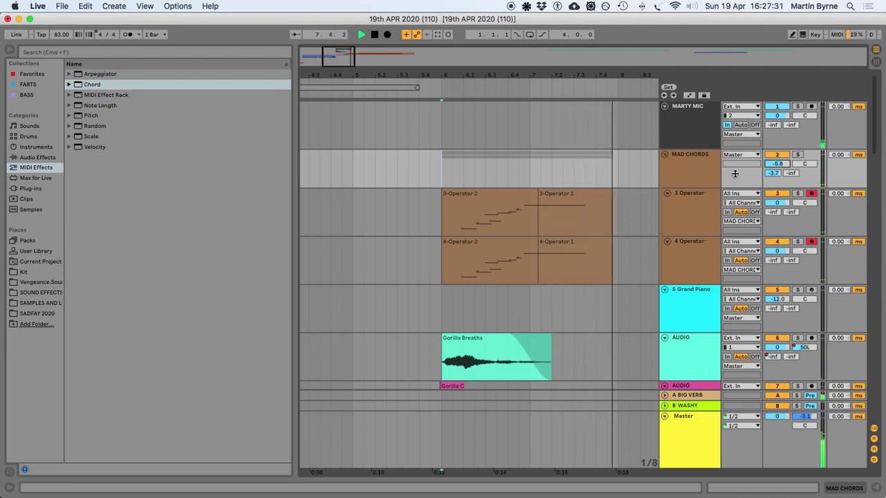
pyautogui.press('space')
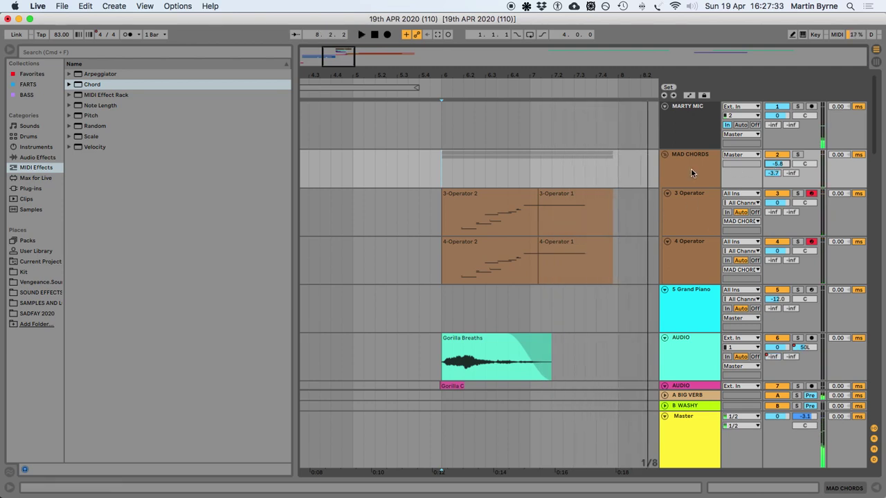
# Unfold the A BIG VERB return track and display automation to inspect its Track Volume envelope and the AUDIO track's send envelope
pyautogui.click(696, 396)
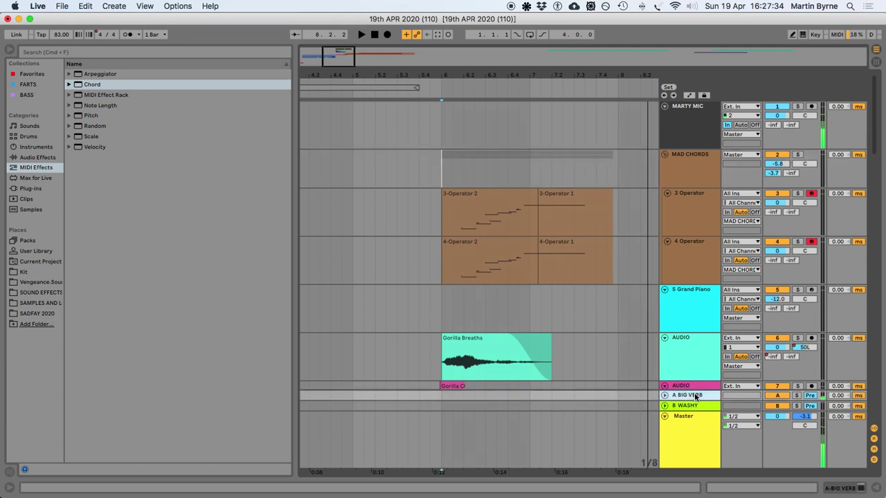
pyautogui.click(664, 396)
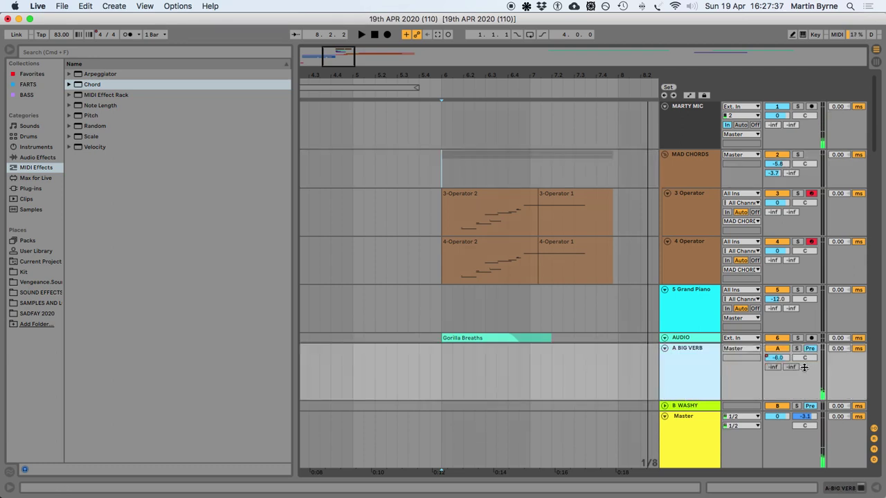
pyautogui.press('a')
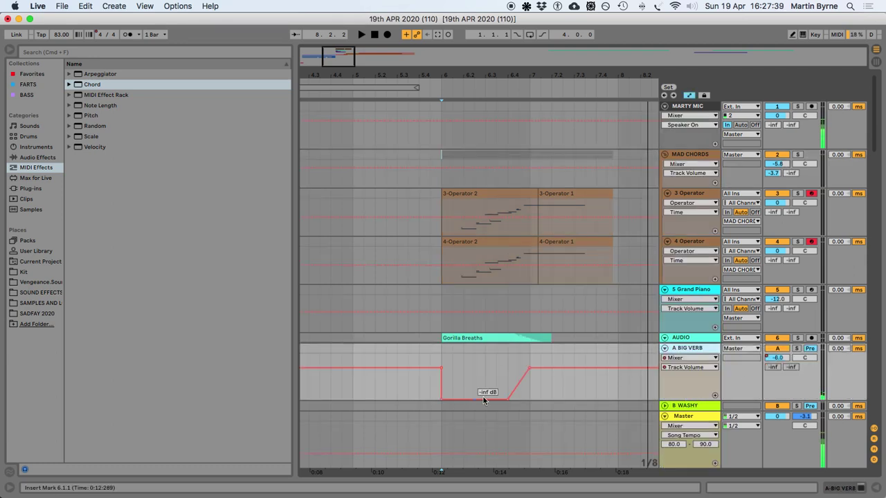
pyautogui.scroll(-5, 427, 294)
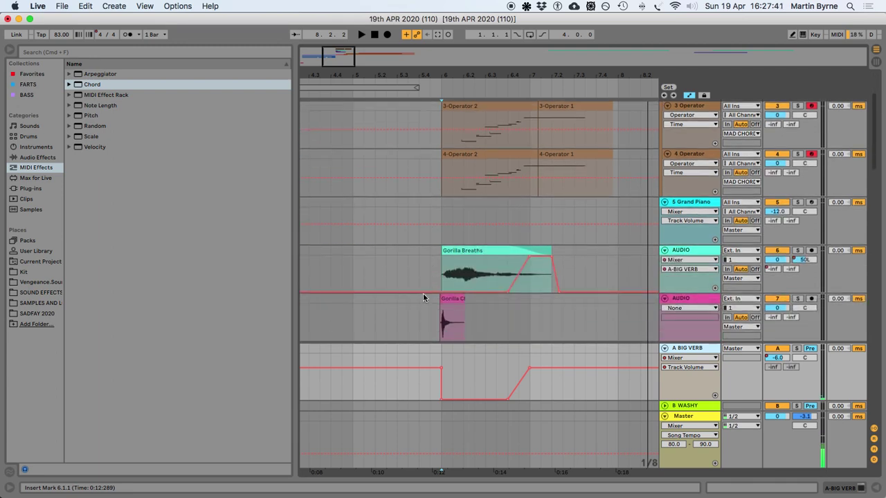
pyautogui.scroll(4, 445, 406)
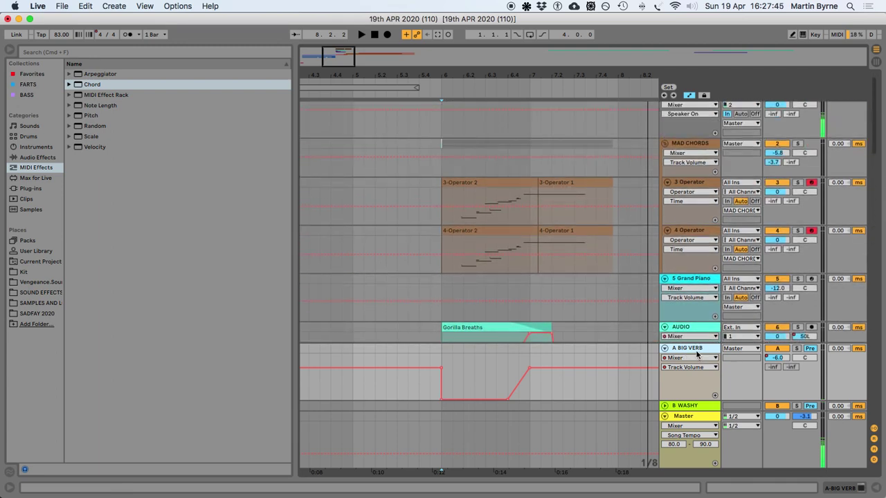
# Insert a return track below A BIG VERB and copy the LexHall reverb from A BIG VERB onto it
pyautogui.press('super+alt+t')
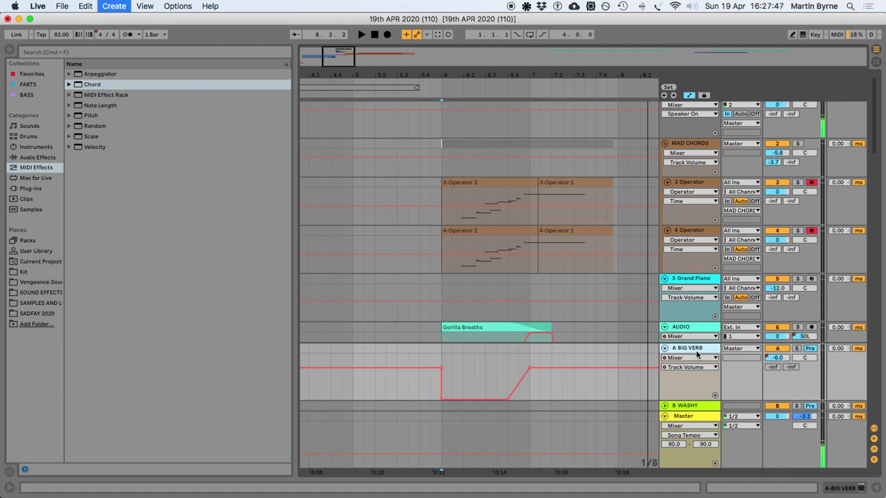
pyautogui.click(681, 395)
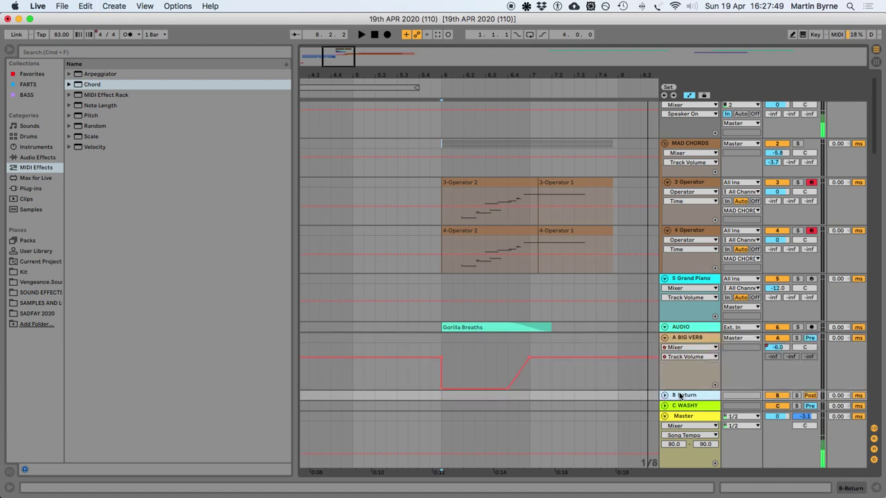
pyautogui.click(681, 338)
pyautogui.click(802, 492)
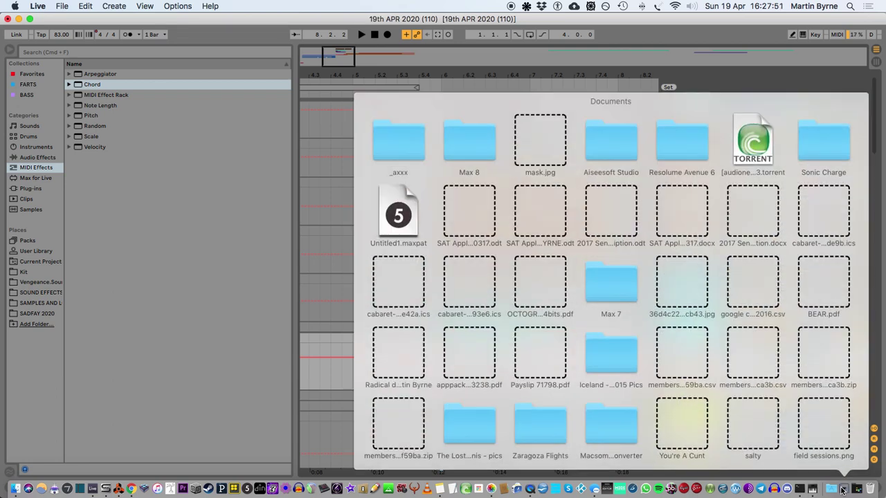
pyautogui.click(802, 492)
pyautogui.click(843, 488)
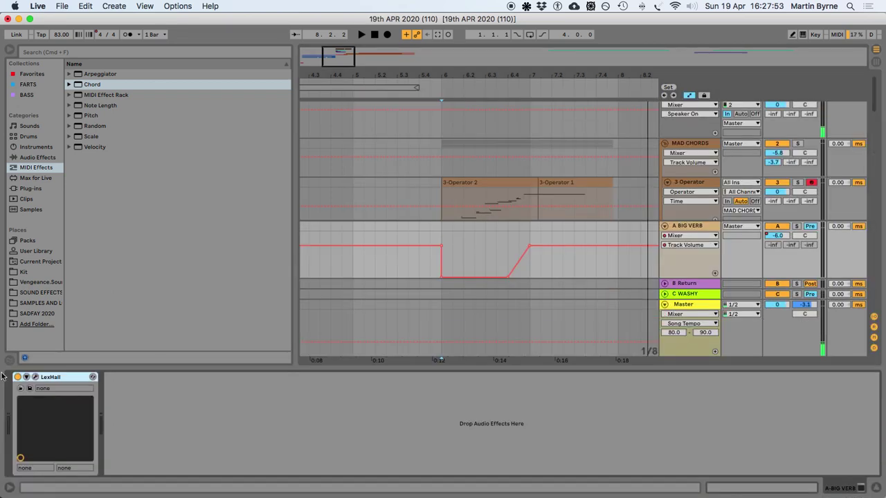
pyautogui.press('super+z')
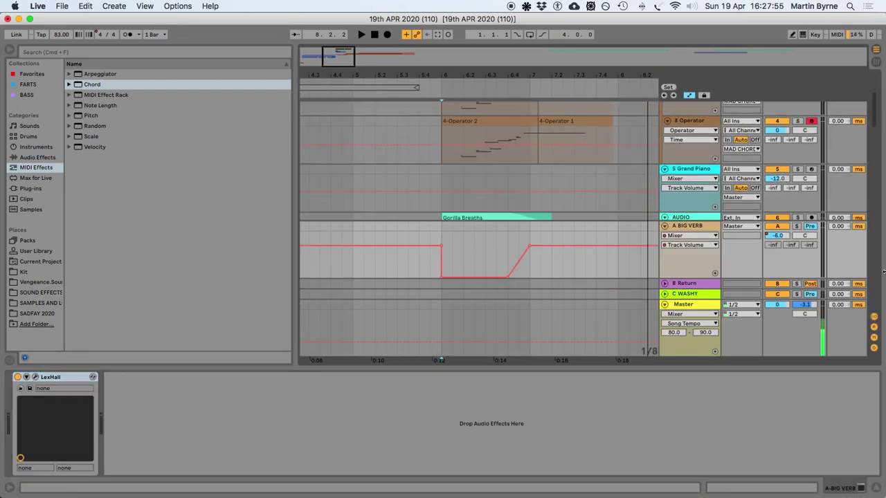
pyautogui.click(693, 287)
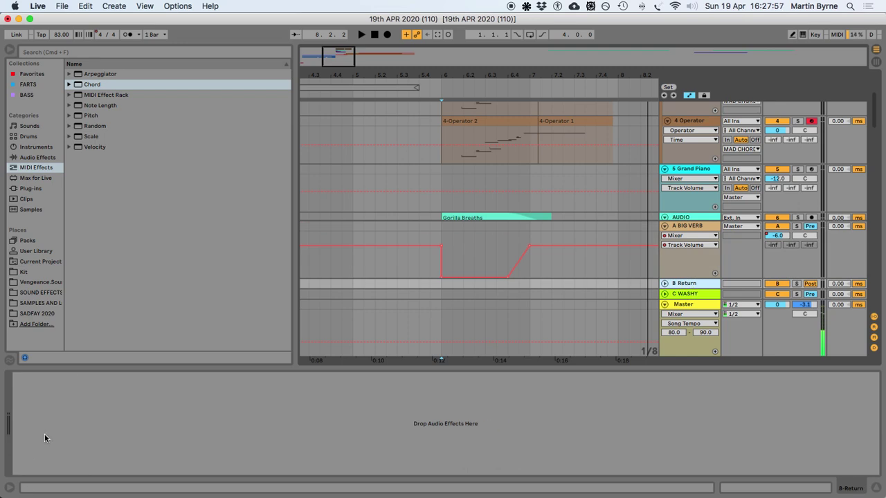
pyautogui.press('super+v')
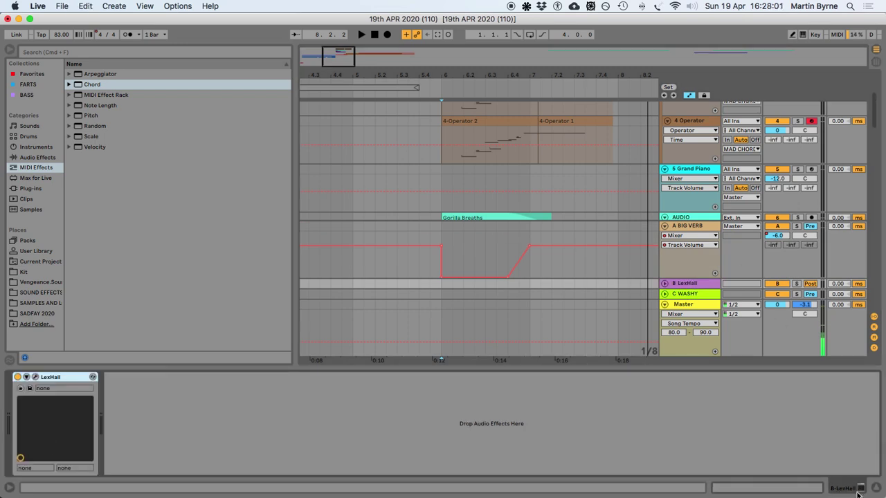
# Unfold the B LexHall return track, switch it to Pre, and hide the device view
pyautogui.click(688, 284)
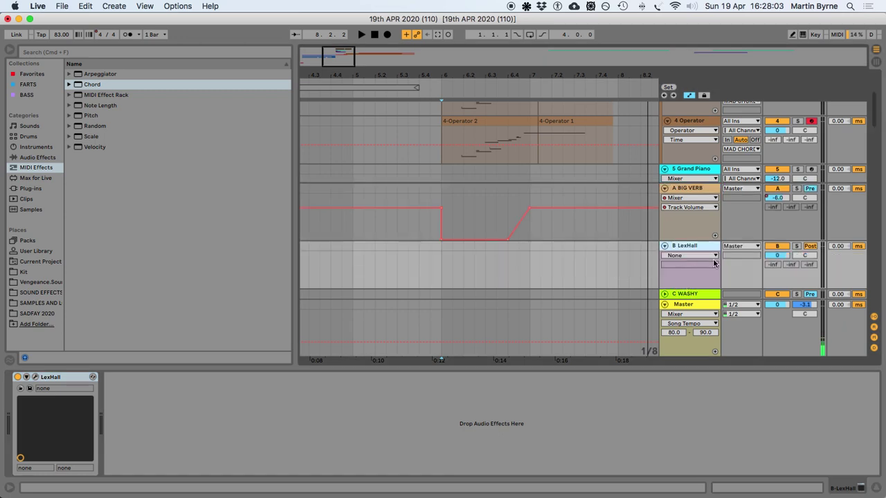
pyautogui.click(810, 246)
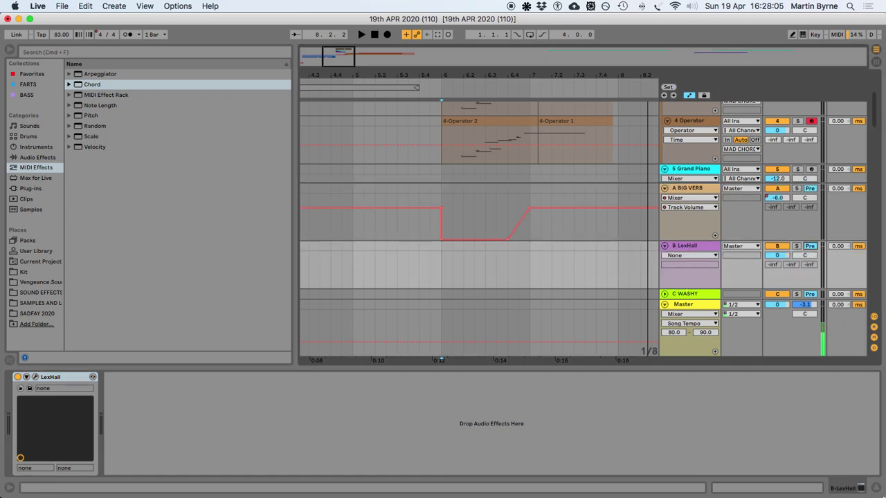
pyautogui.click(874, 489)
# Turn the MAD CHORDS A-BIG VERB send down to -inf, set its B-LexHall send to -6.0 dB, and audition it
pyautogui.scroll(5, 623, 173)
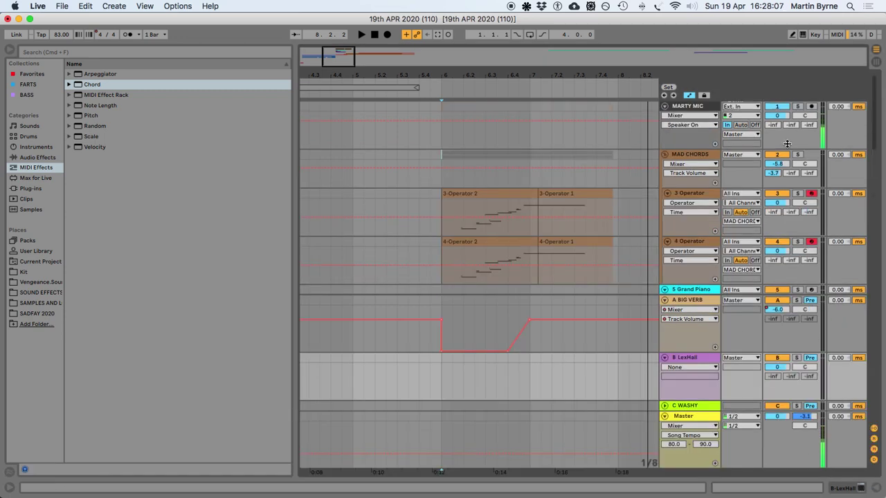
pyautogui.moveTo(771, 175); pyautogui.dragTo(791, 168)
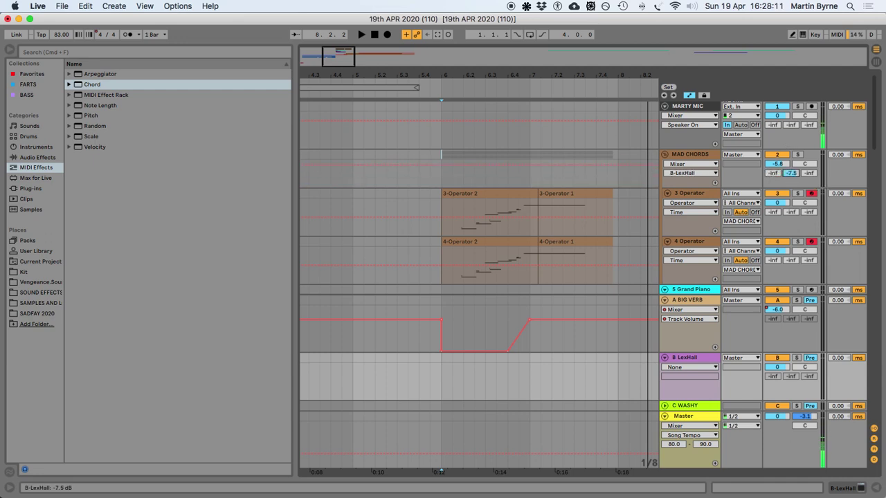
pyautogui.press('space')
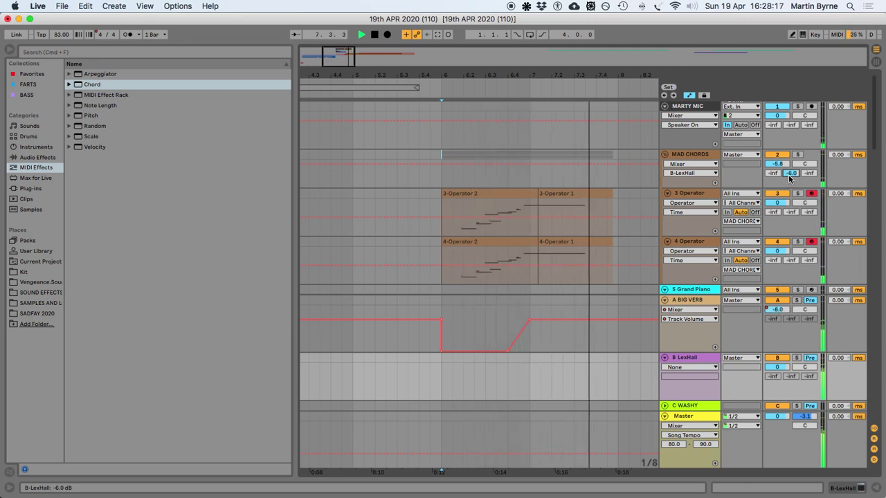
pyautogui.press('space')
# Set the B LexHall return volume to -3.2 dB, return playback to the song start, and save the set
pyautogui.moveTo(778, 367); pyautogui.dragTo(777, 373)
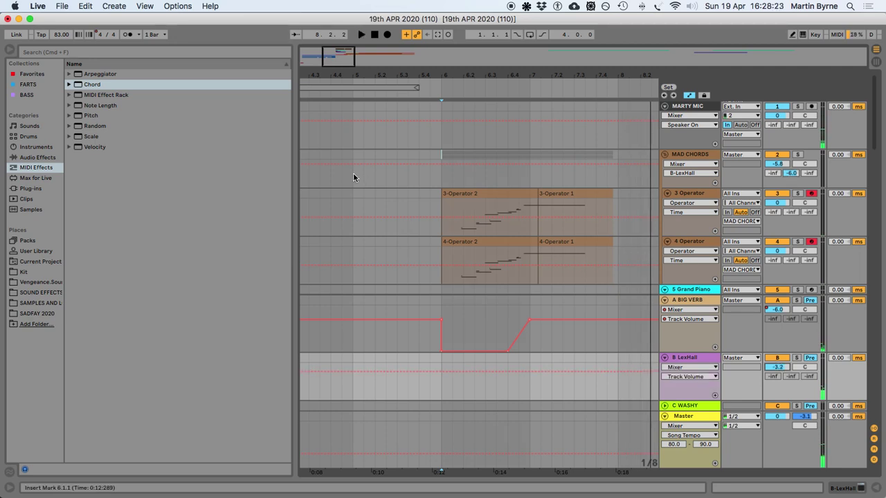
pyautogui.click(374, 34)
pyautogui.press('super+s')
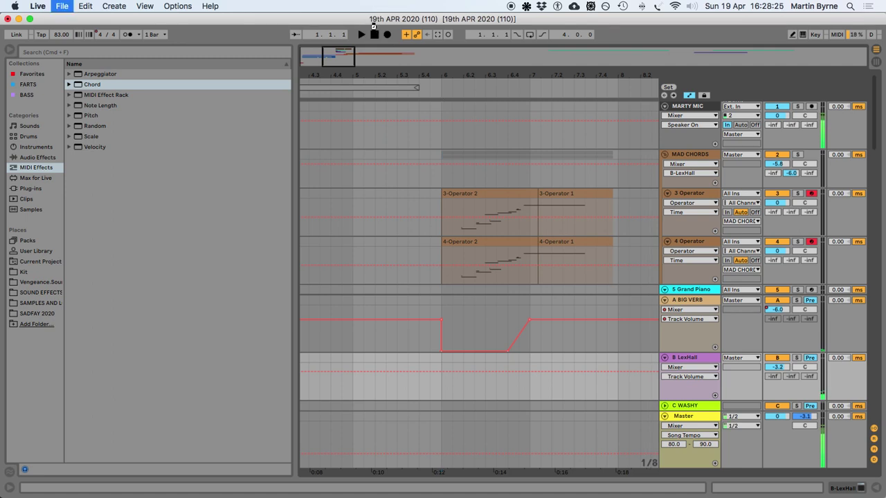
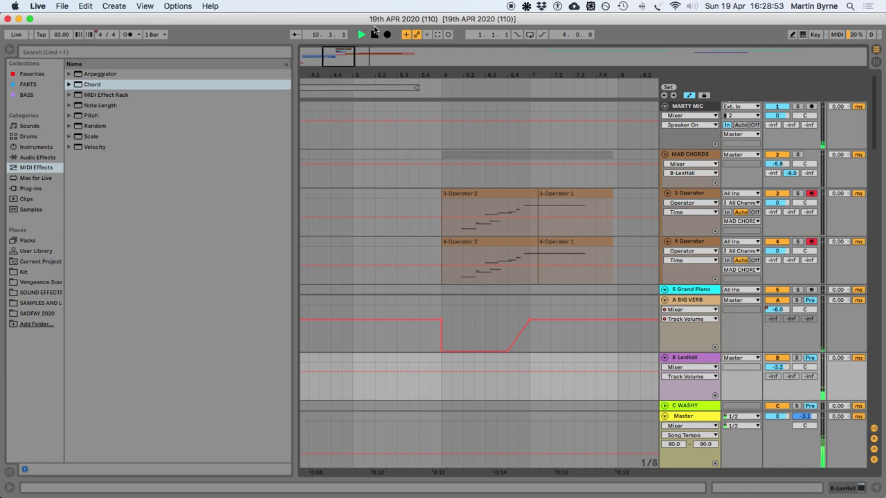
# Stop playback and audition the arrangement from 8.4.1, where the pink AUDIO 1 clip begins
pyautogui.click(373, 30)
pyautogui.hscroll(3, 402, 194)
pyautogui.press('-')
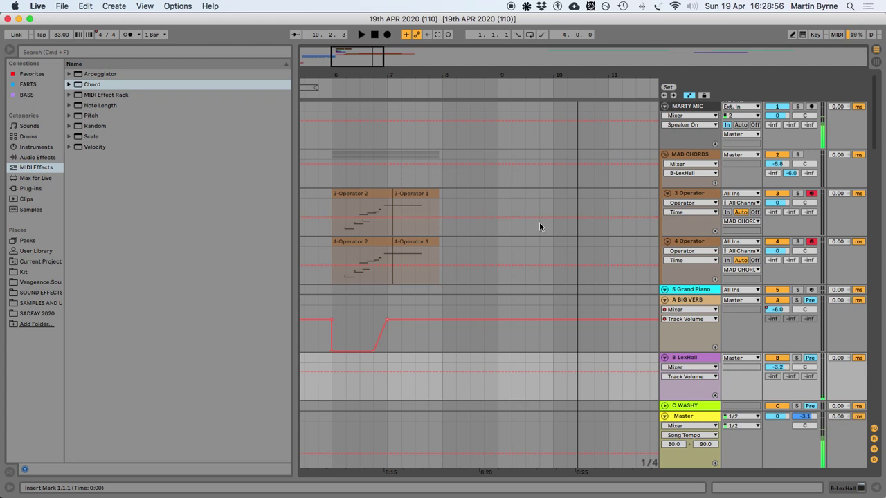
pyautogui.scroll(-10, 541, 223)
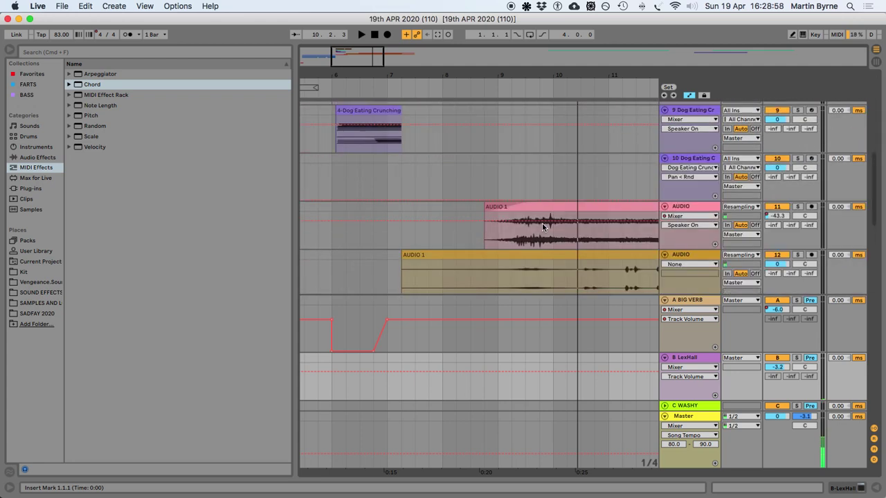
pyautogui.scroll(2, 542, 223)
pyautogui.click(525, 230)
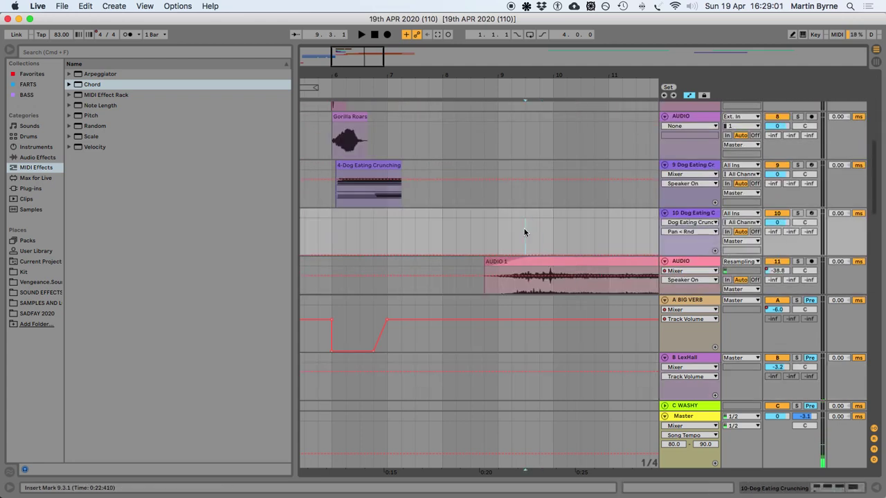
pyautogui.click(488, 228)
pyautogui.press('space')
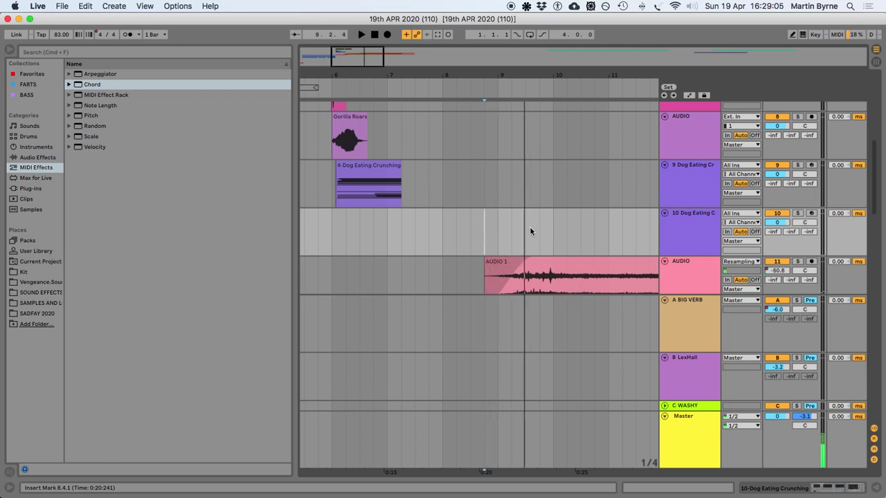
# Record another MIDI part on both armed Operator tracks from 9.1.1 to about bar 14
pyautogui.scroll(5, 529, 226)
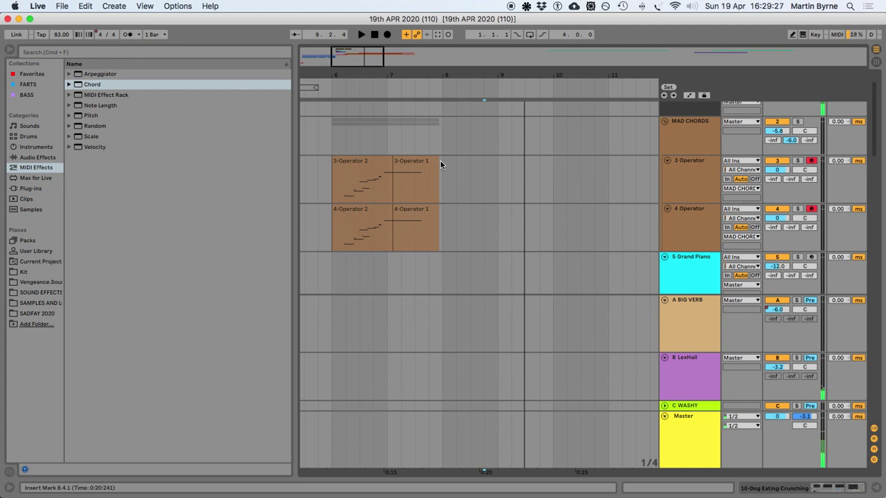
pyautogui.click(386, 34)
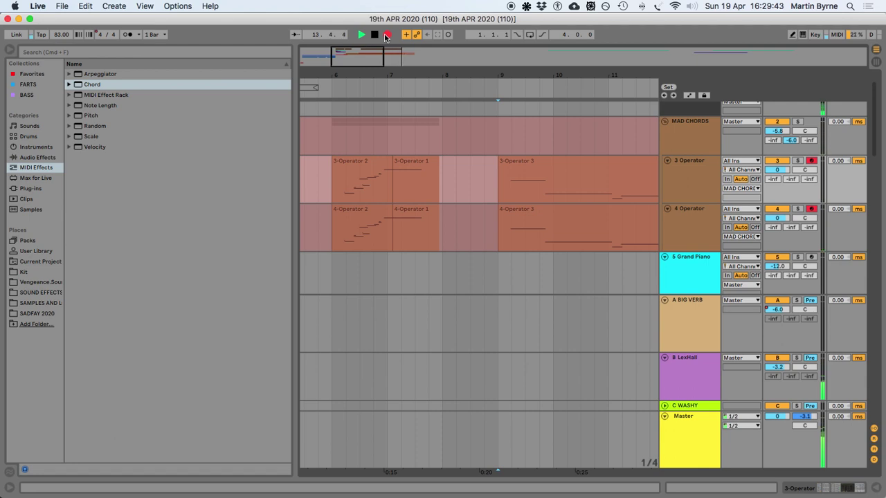
pyautogui.press('space')
pyautogui.press('-')
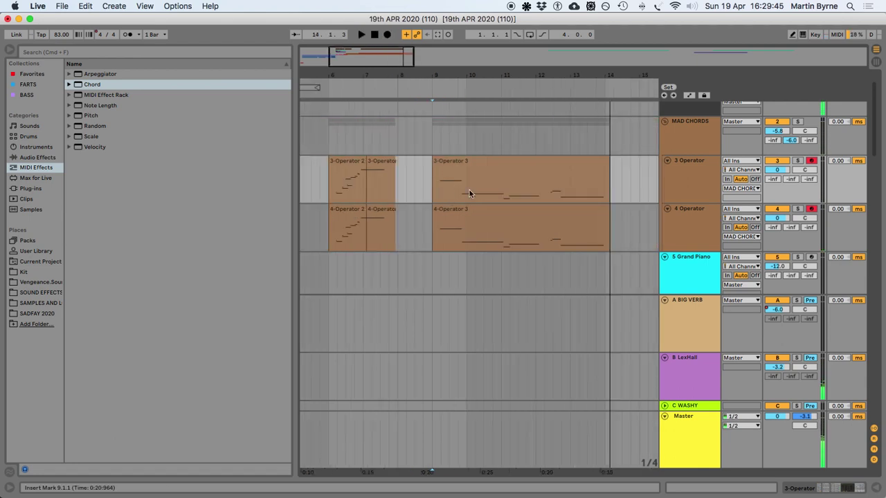
# Insert an audio track directly below the MAD CHORDS group and set its input to Resampling
pyautogui.click(692, 135)
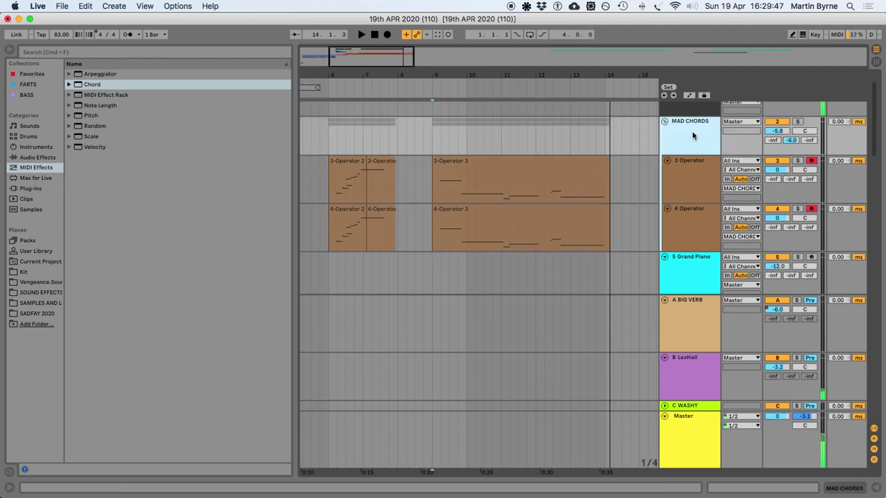
pyautogui.press('super+shift+t')
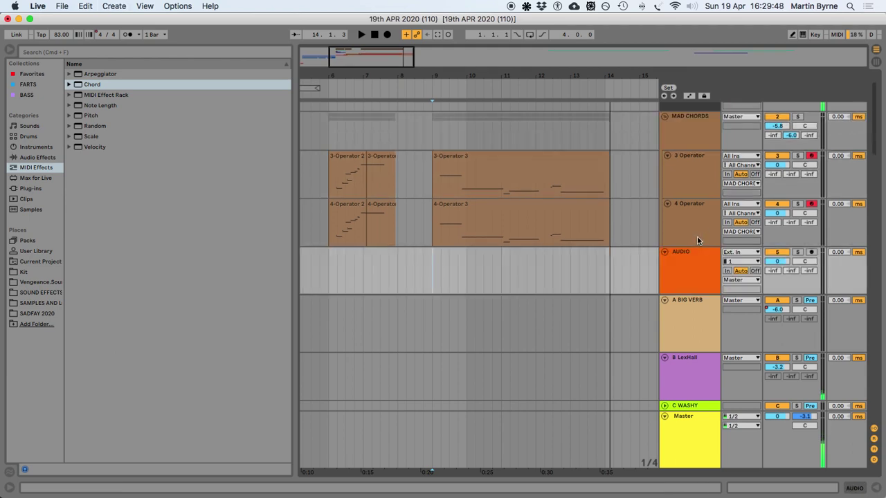
pyautogui.click(743, 254)
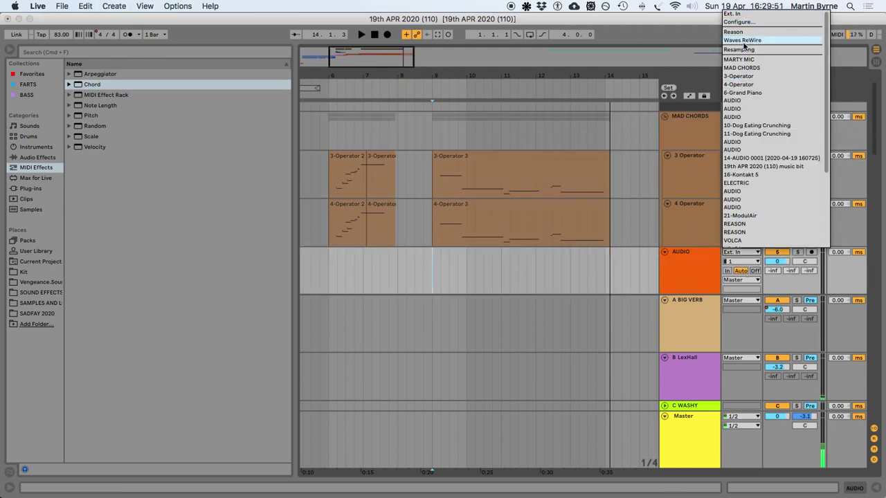
pyautogui.press('Return')
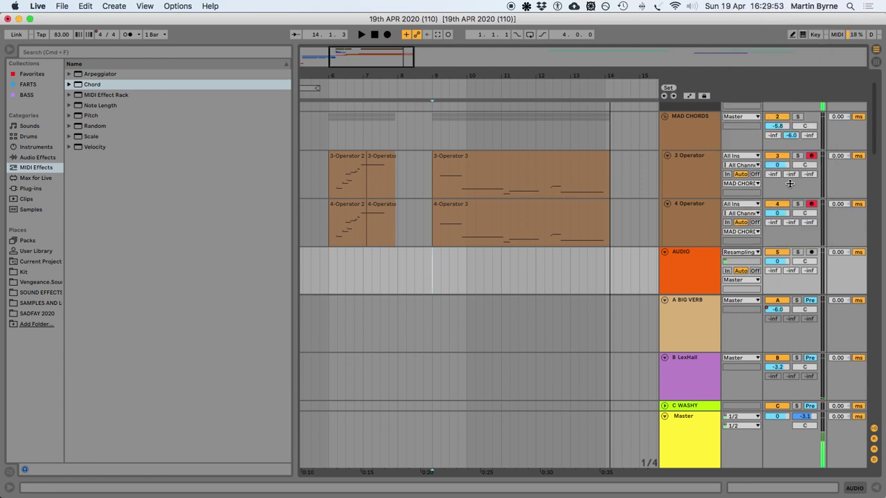
# Arm the resampling AUDIO track, solo the MAD CHORDS group, and record its output from 9.1.1 to about bar 17
pyautogui.click(812, 253)
pyautogui.click(797, 117)
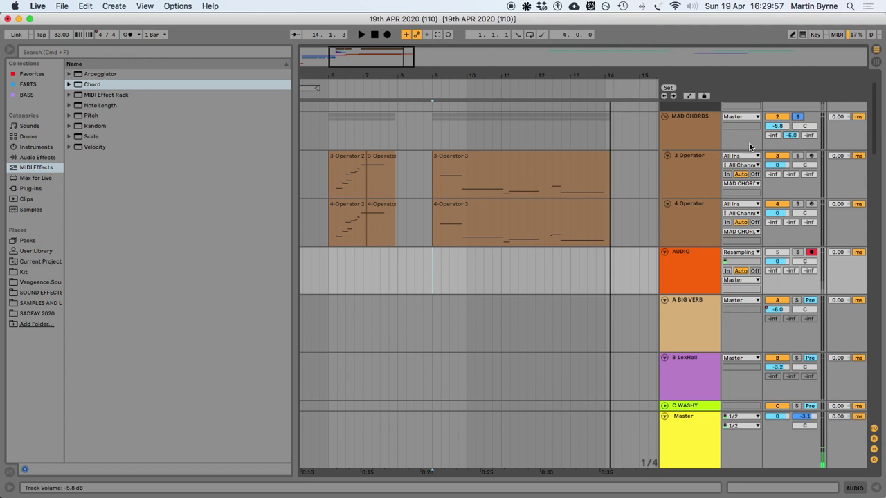
pyautogui.click(432, 135)
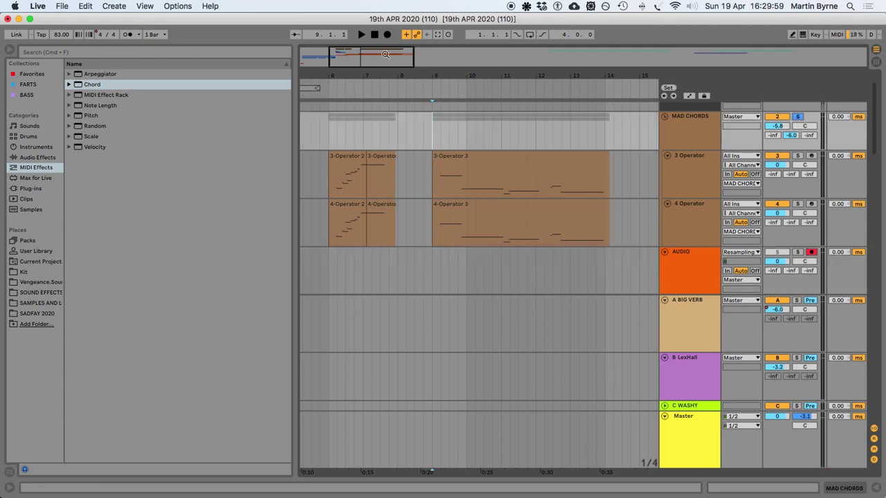
pyautogui.click(387, 34)
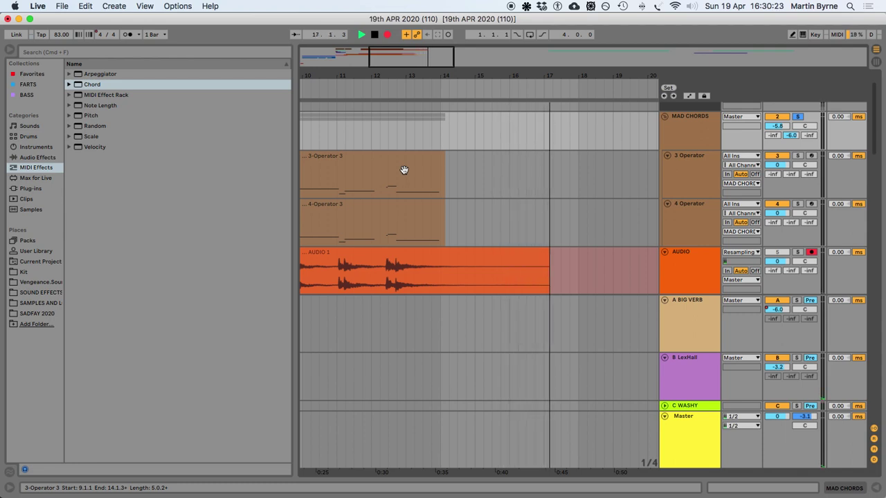
pyautogui.press('space')
# Unsolo the MAD CHORDS group and unfold the AUDIO track to show the resampled clip from its start
pyautogui.press('u')
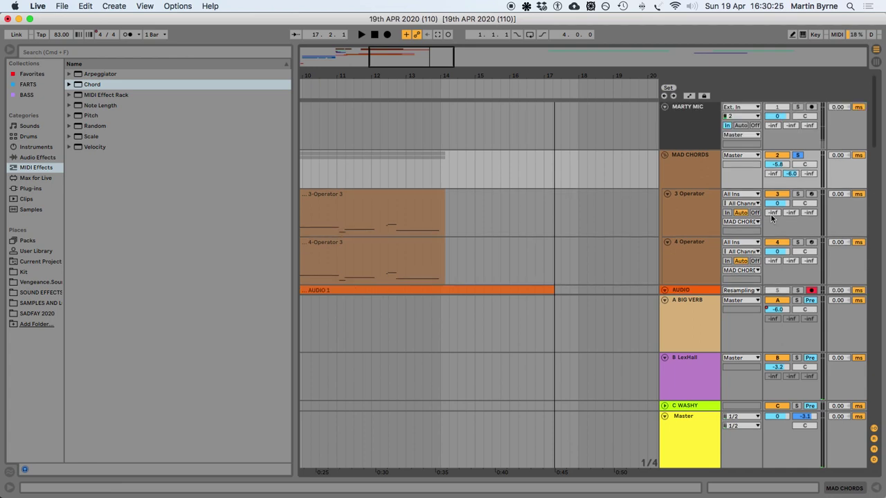
pyautogui.click(459, 288)
pyautogui.press('u')
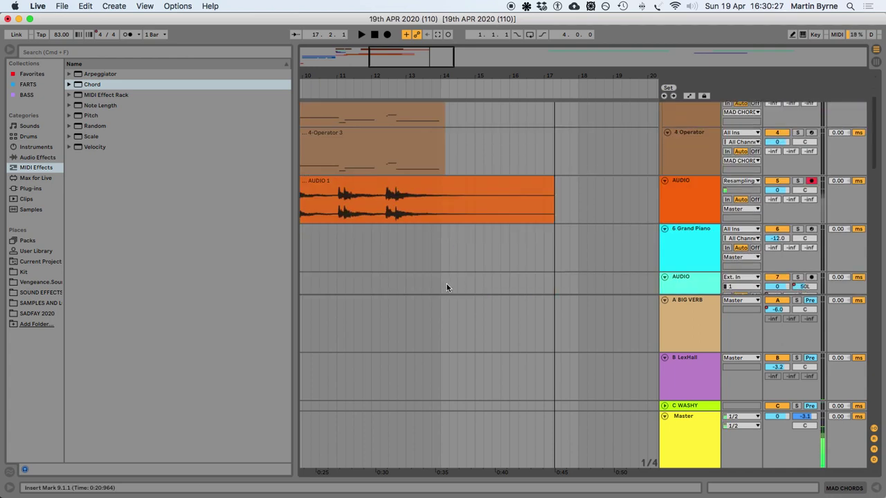
pyautogui.hscroll(-2, 445, 276)
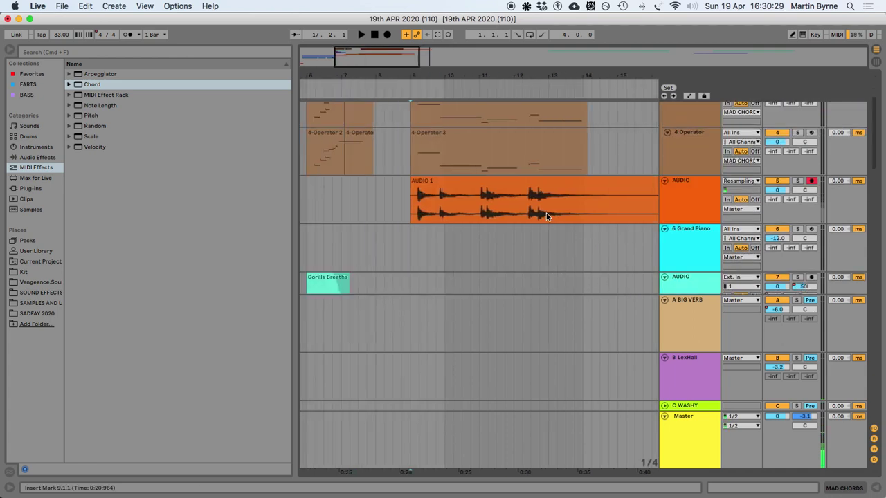
# Reverse the resampled AUDIO 1 clip and close its clip view
pyautogui.click(509, 183)
pyautogui.doubleClick(509, 183)
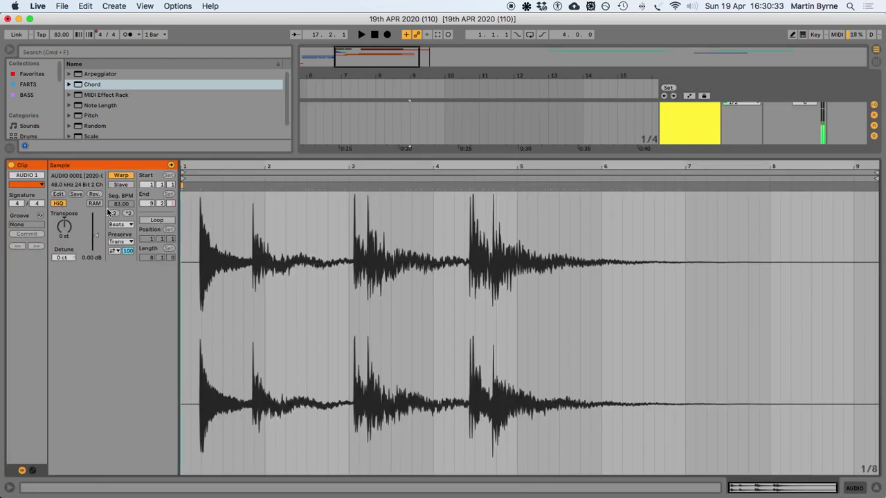
pyautogui.hscroll(-5, 801, 268)
pyautogui.press('super+alt+l')
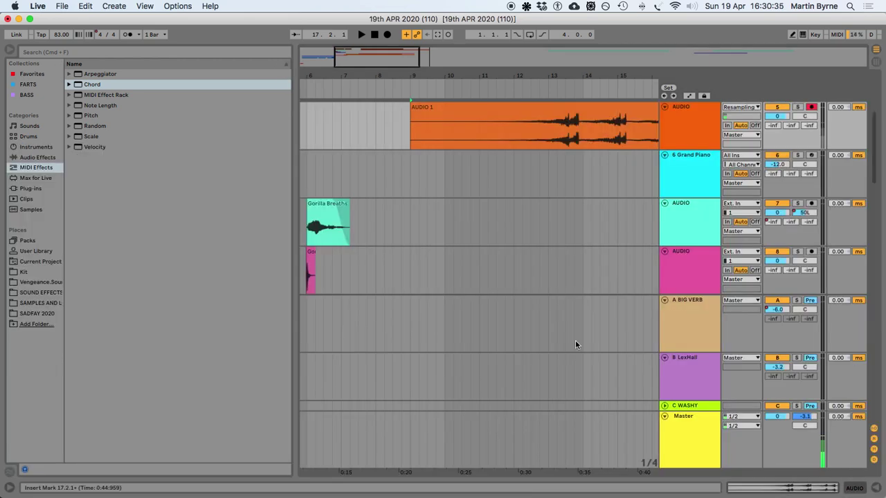
# Show a wider stretch of the arrangement with the AUDIO track unfolded and the A BIG VERB and B LexHall returns collapsed
pyautogui.press('x')
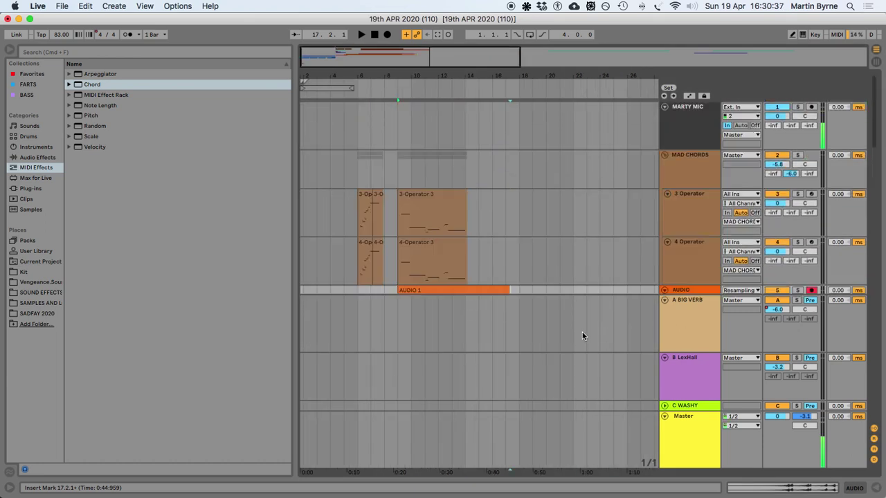
pyautogui.click(664, 290)
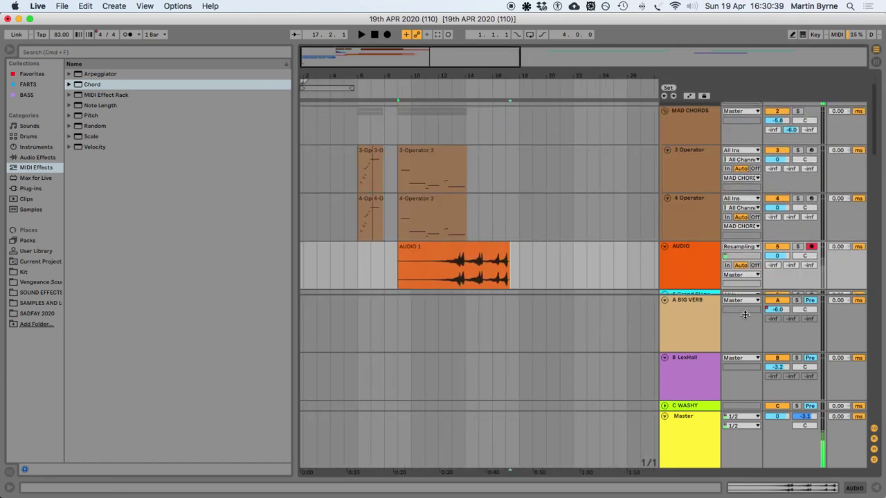
pyautogui.click(663, 302)
pyautogui.click(663, 359)
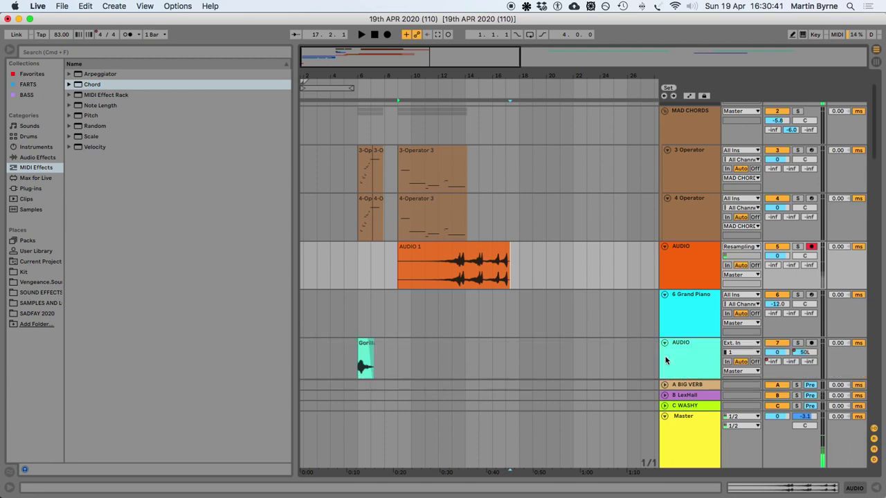
# Deactivate the 3-Operator 3 and 4-Operator 3 clips that start at 9.1.1
pyautogui.click(409, 153)
pyautogui.press('0')
pyautogui.click(437, 229)
pyautogui.press('0')
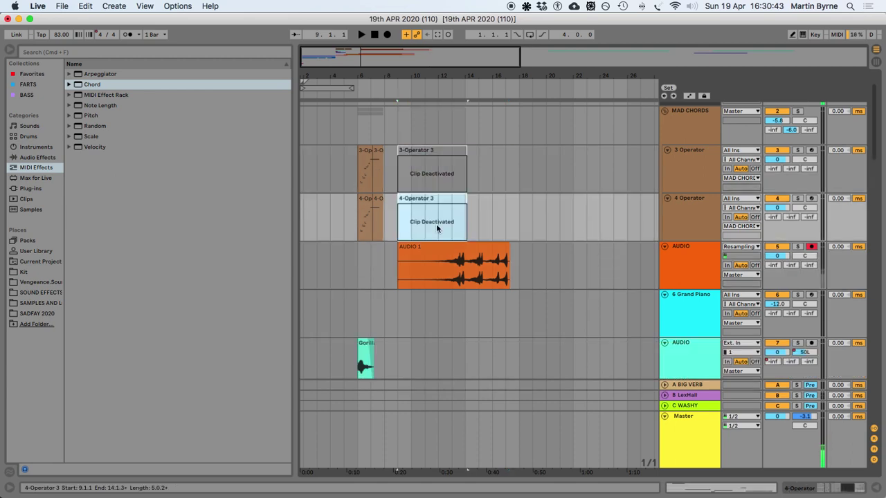
# Move the reversed AUDIO 1 clip to 5.1.1 and trim its start to 8.1.1 with a fade-in
pyautogui.moveTo(433, 254); pyautogui.dragTo(378, 275)
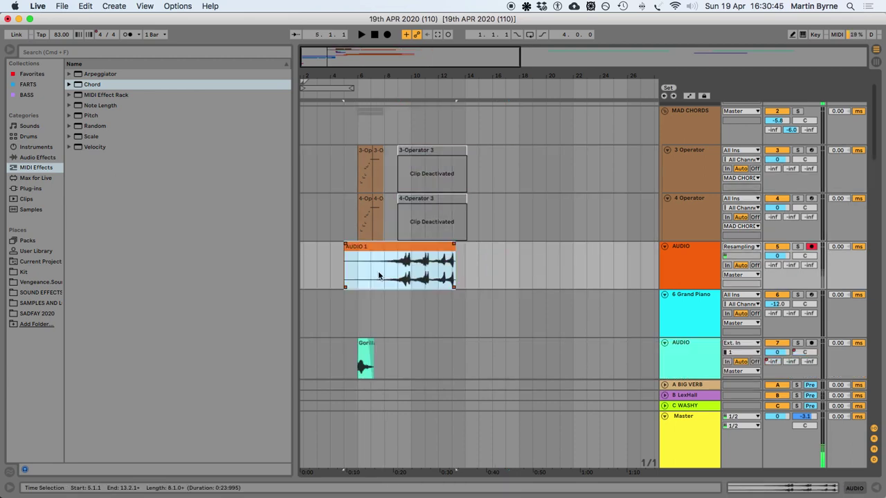
pyautogui.moveTo(344, 251); pyautogui.dragTo(379, 263)
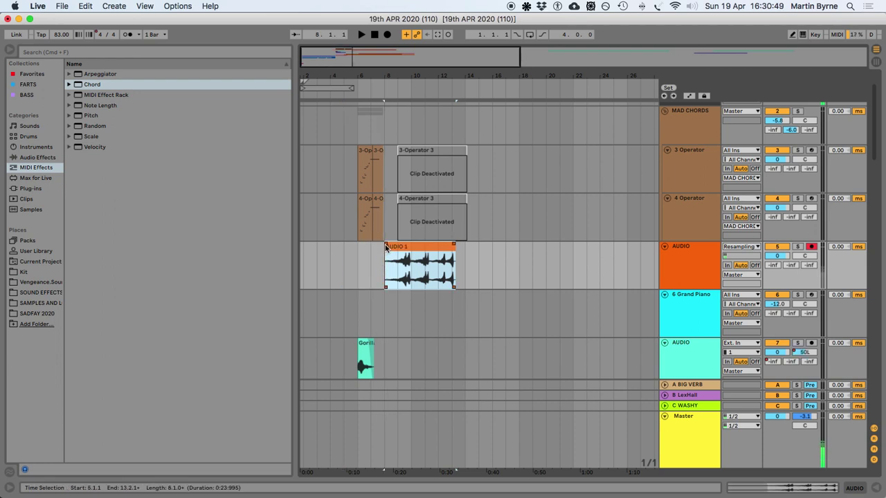
pyautogui.click(382, 261)
# Audition the reversed clip from 8.1.1 to about bar 13 and save the set
pyautogui.click(382, 264)
pyautogui.press('space')
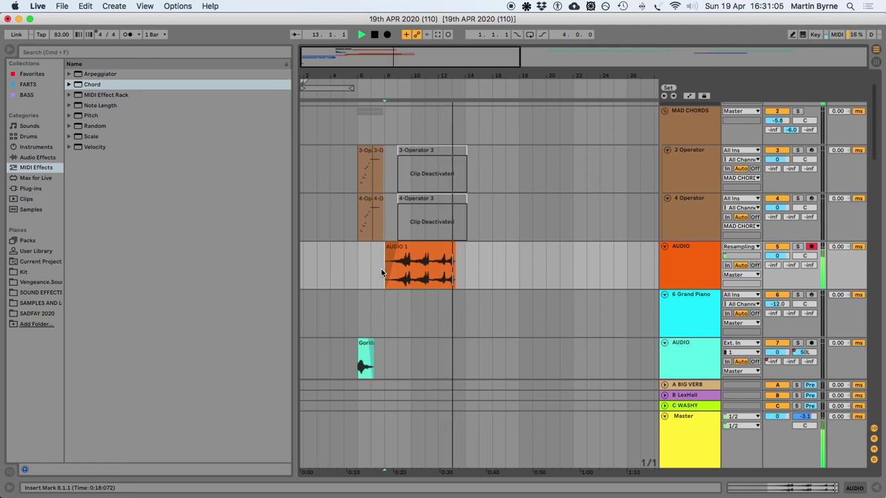
pyautogui.press('space')
pyautogui.press('super+s')
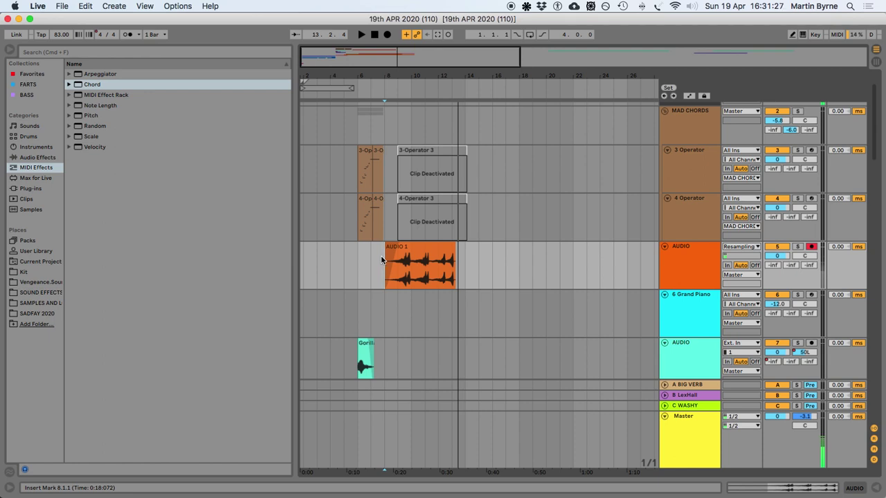
# Reactivate the 3-Operator 3 clip and trim its start to 12.1.1
pyautogui.click(416, 199)
pyautogui.press('0')
pyautogui.press('0')
pyautogui.click(421, 151)
pyautogui.press('0')
pyautogui.click(407, 186)
pyautogui.press('0')
pyautogui.press('0')
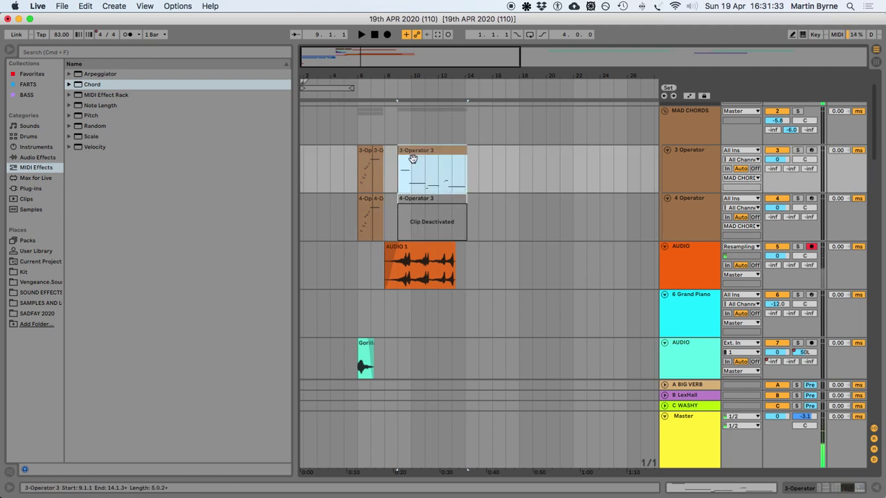
pyautogui.click(415, 151)
pyautogui.moveTo(417, 157); pyautogui.dragTo(446, 168)
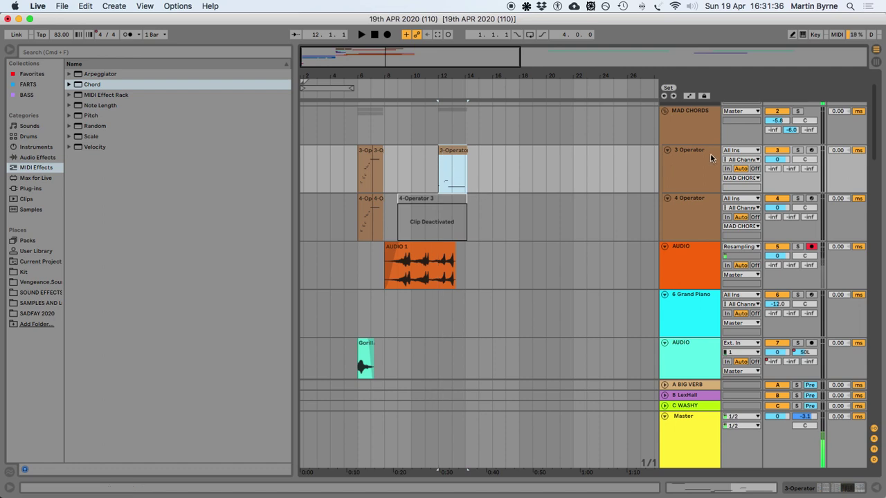
# Reactivate the 4-Operator 3 clip, trim the starts of both Operator 3 clips to 12.2.1, and save the set
pyautogui.click(406, 229)
pyautogui.press('-')
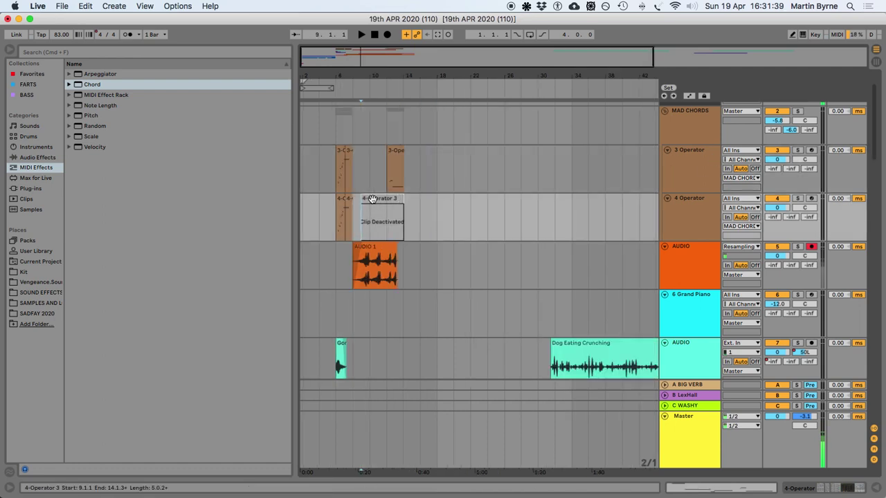
pyautogui.press('0')
pyautogui.press('+')
pyautogui.press('+')
pyautogui.moveTo(372, 200); pyautogui.dragTo(481, 213)
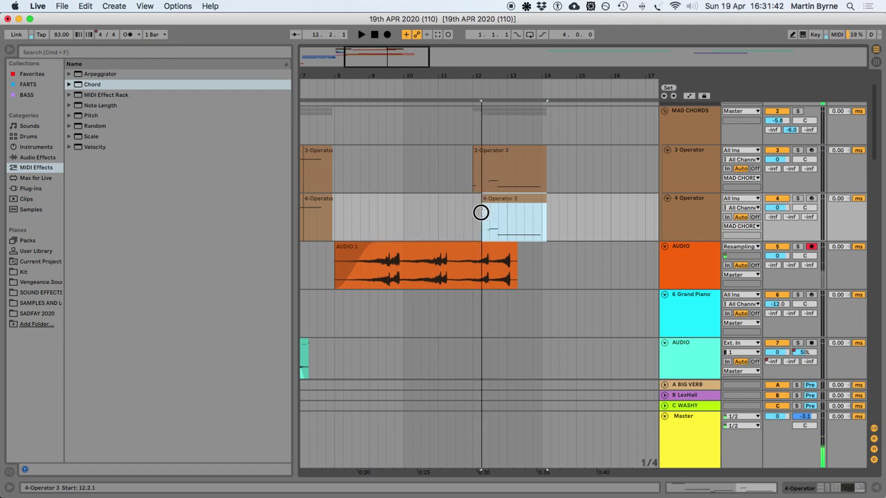
pyautogui.moveTo(475, 149)
pyautogui.mouseDown()
pyautogui.moveTo(489, 158)
pyautogui.moveTo(480, 157)
pyautogui.mouseUp()
pyautogui.press('super+s')
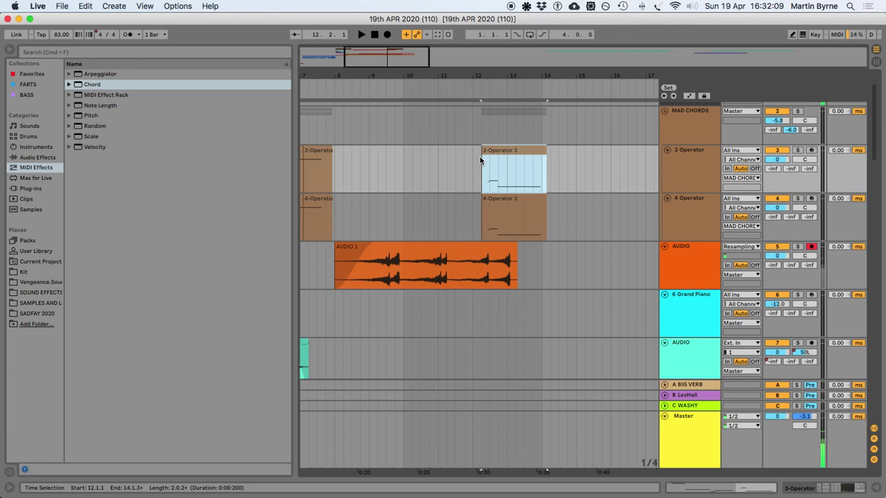
# Audition the arrangement from 7.3.1 through the first swell of the reversed AUDIO 1 clip
pyautogui.click(479, 156)
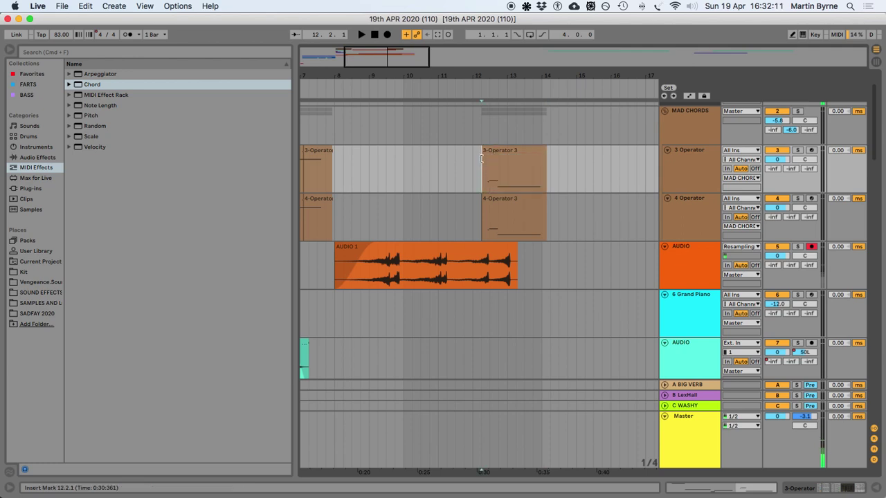
pyautogui.hscroll(-2, 478, 168)
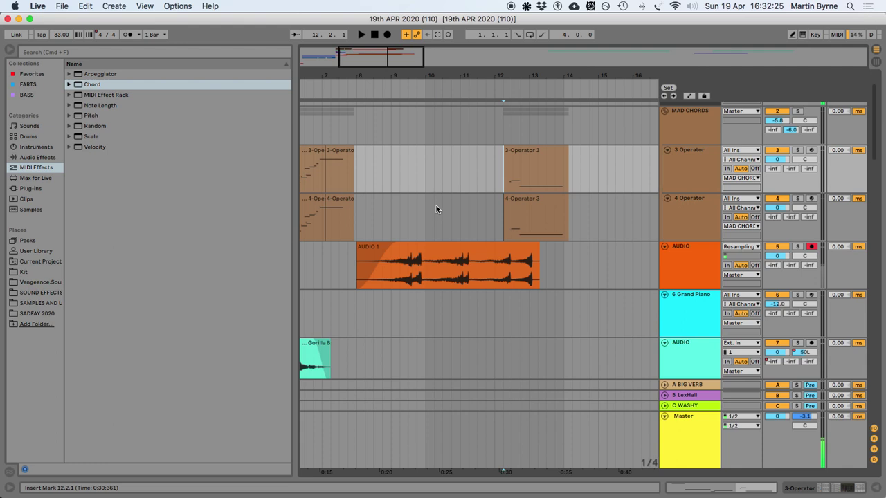
pyautogui.click(341, 261)
pyautogui.press('space')
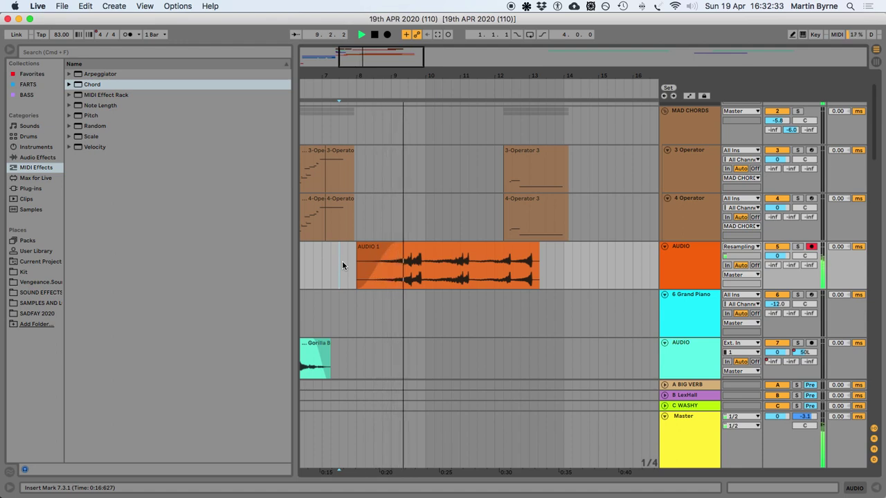
pyautogui.press('space')
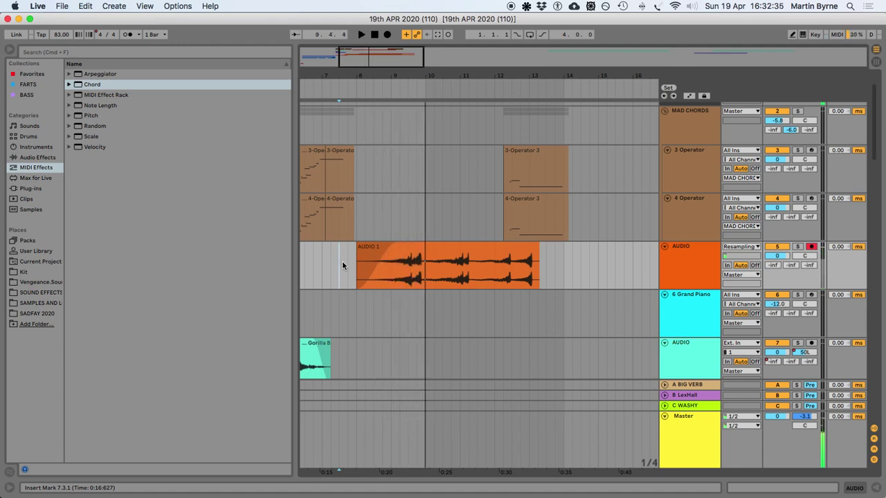
# Delete the part of the reversed AUDIO 1 clip from 9.3.3 onward, keeping only its first swell
pyautogui.click(408, 280)
pyautogui.scroll(2, 484, 291)
pyautogui.scroll(-2, 392, 406)
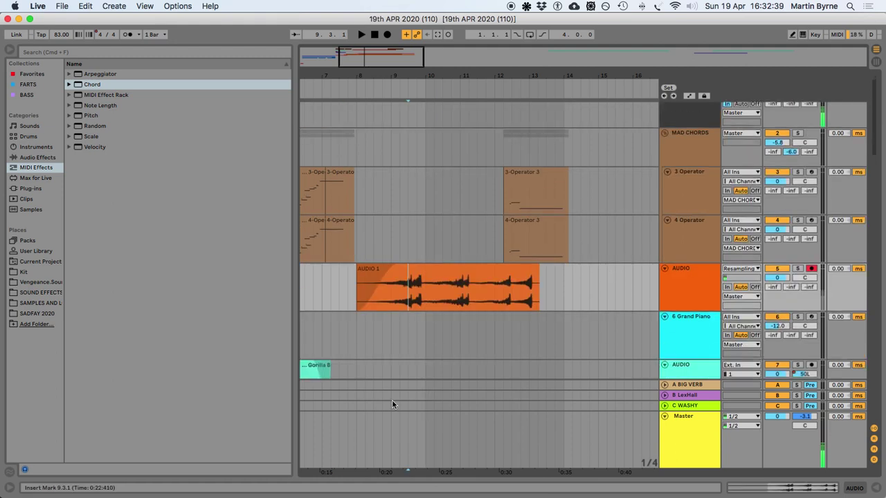
pyautogui.click(405, 295)
pyautogui.click(411, 296)
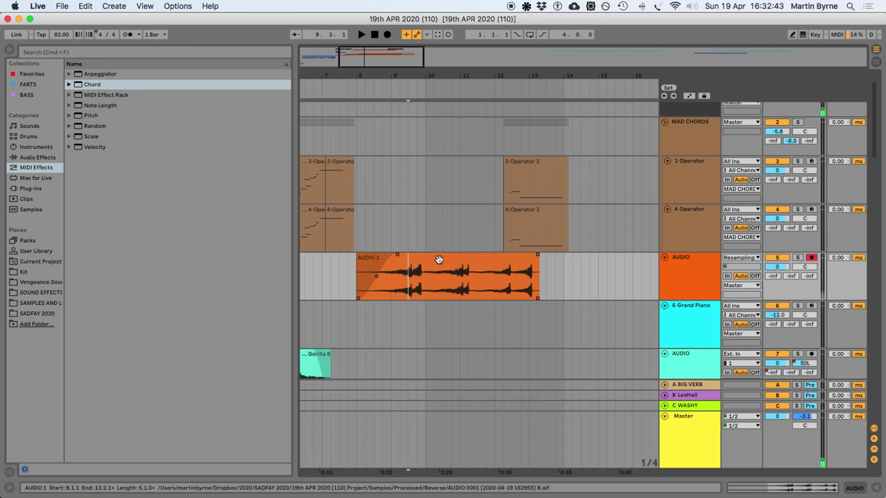
pyautogui.press('+')
pyautogui.press('+')
pyautogui.click(422, 291)
pyautogui.press('-')
pyautogui.moveTo(423, 291); pyautogui.dragTo(599, 289)
pyautogui.press('-')
pyautogui.press('Delete')
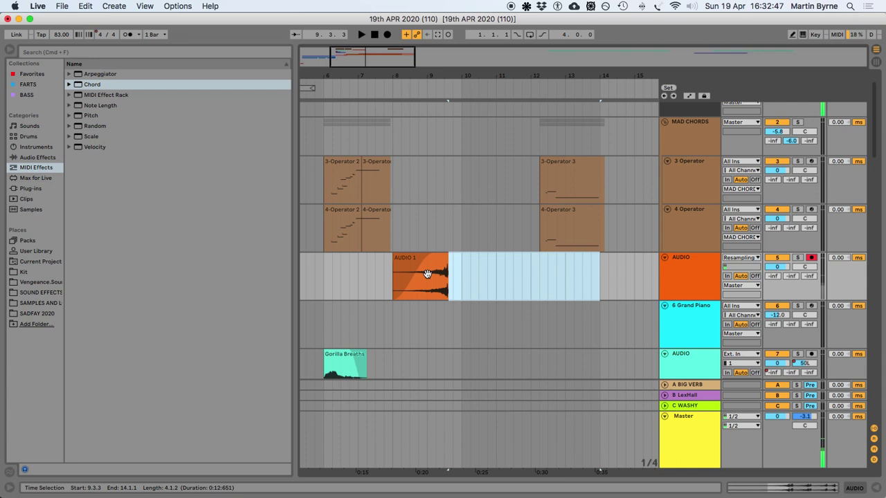
# Automate the AUDIO track's B-LexHall send to ramp up to 0 dB by 9.3.1, and audition it from 8.4.1
pyautogui.click(793, 278)
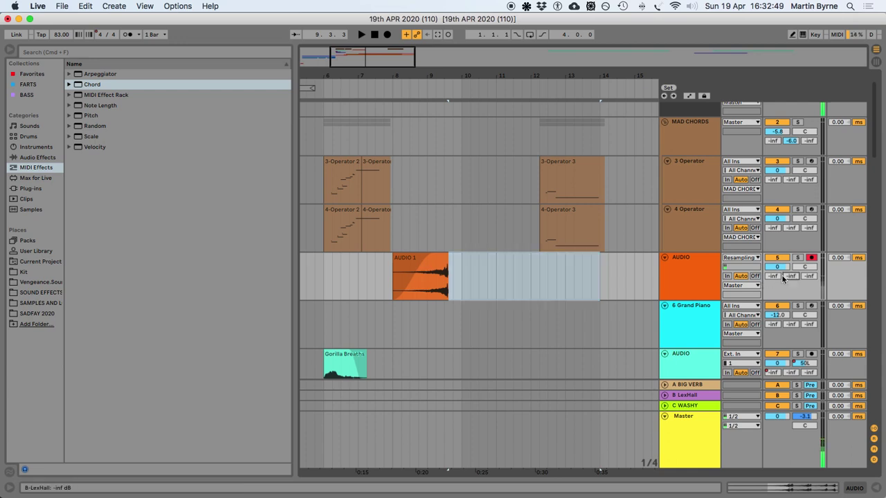
pyautogui.press('a')
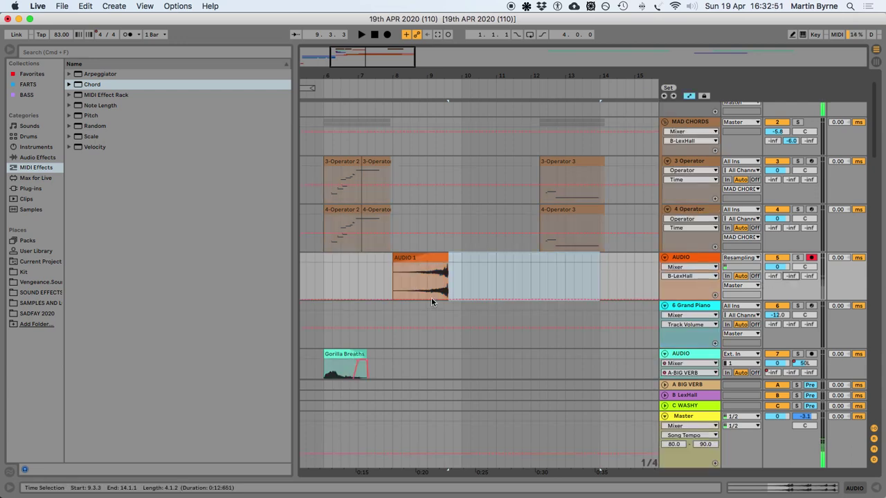
pyautogui.click(444, 296)
pyautogui.moveTo(447, 287); pyautogui.dragTo(447, 264)
pyautogui.click(418, 280)
pyautogui.press('space')
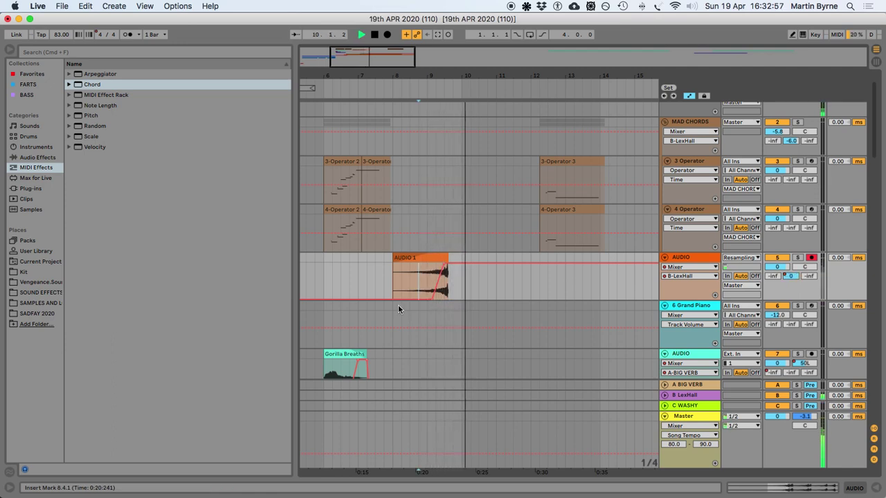
# Add a short fade-out at the very end of the AUDIO 1 clip, just before 9.3.3
pyautogui.click(448, 295)
pyautogui.press('+')
pyautogui.press('+')
pyautogui.press('+')
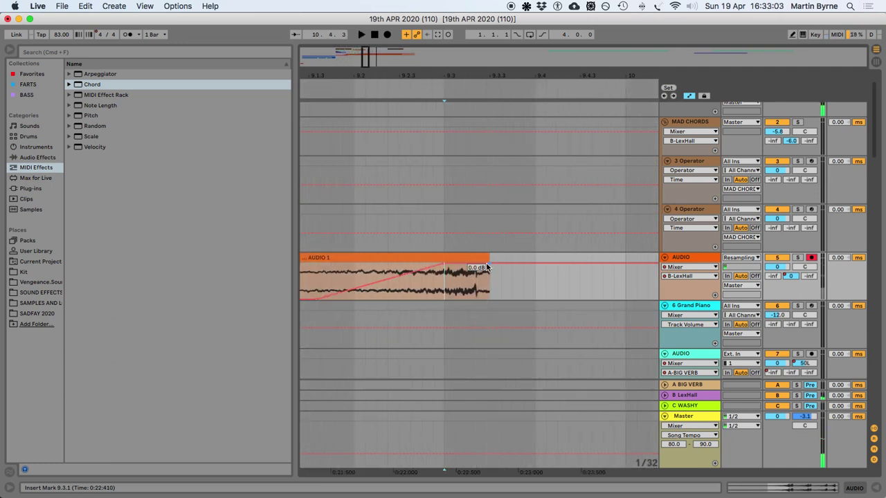
pyautogui.press('a')
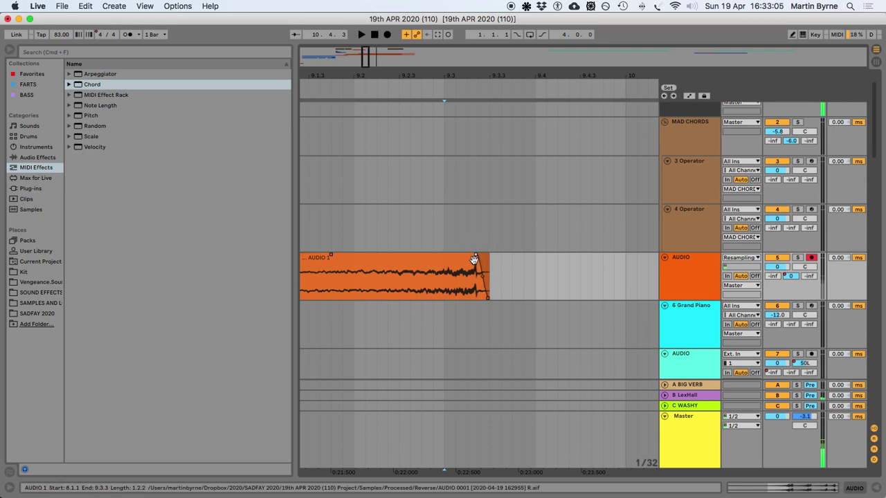
pyautogui.press('a')
# Audition the end of the reversed clip with its LexHall send automation and save the set
pyautogui.press('-')
pyautogui.press('space')
pyautogui.press('-')
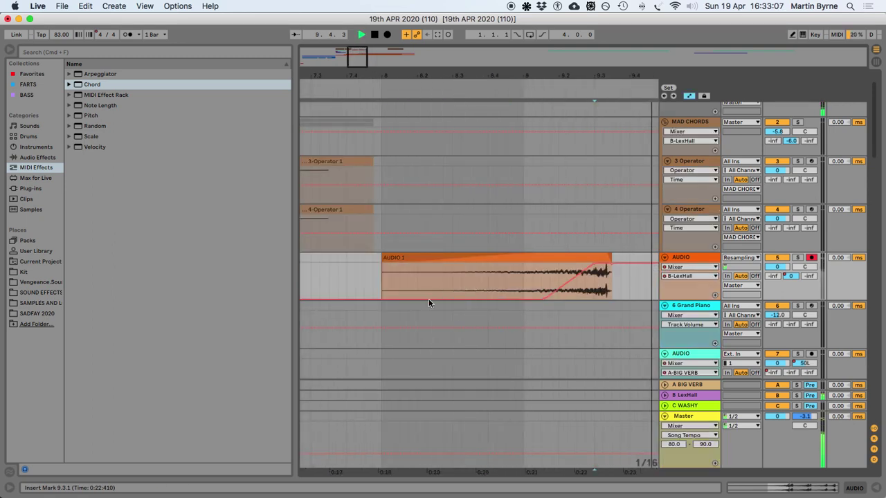
pyautogui.press('space')
pyautogui.press('space')
pyautogui.press('super+s')
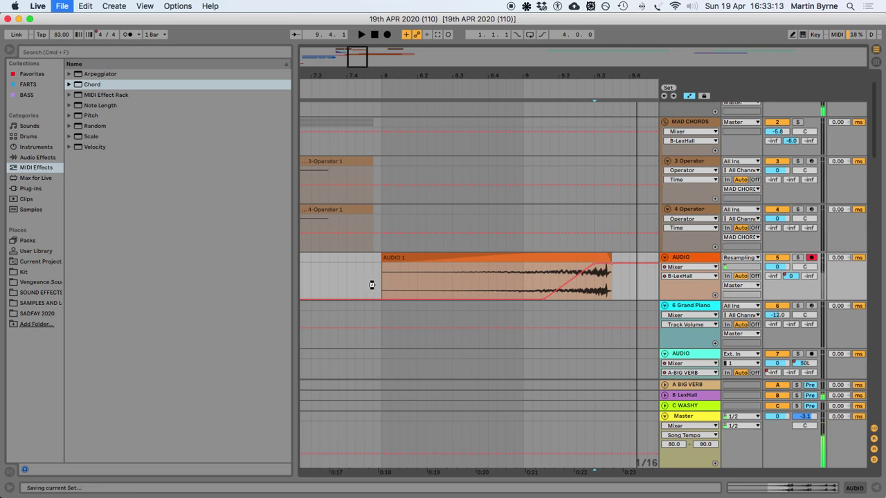
# Audition the arrangement from 6.1.1 through the Operator chords and the reversed AUDIO 1 swell
pyautogui.press('-')
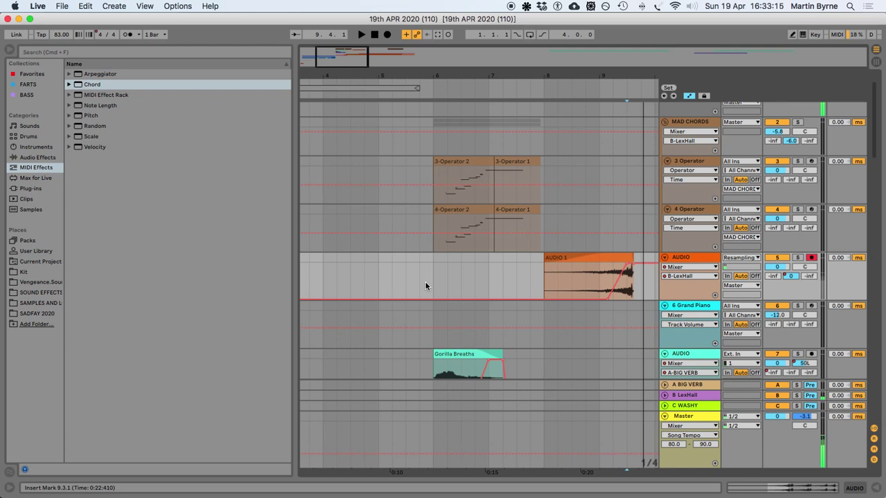
pyautogui.click(426, 283)
pyautogui.press('space')
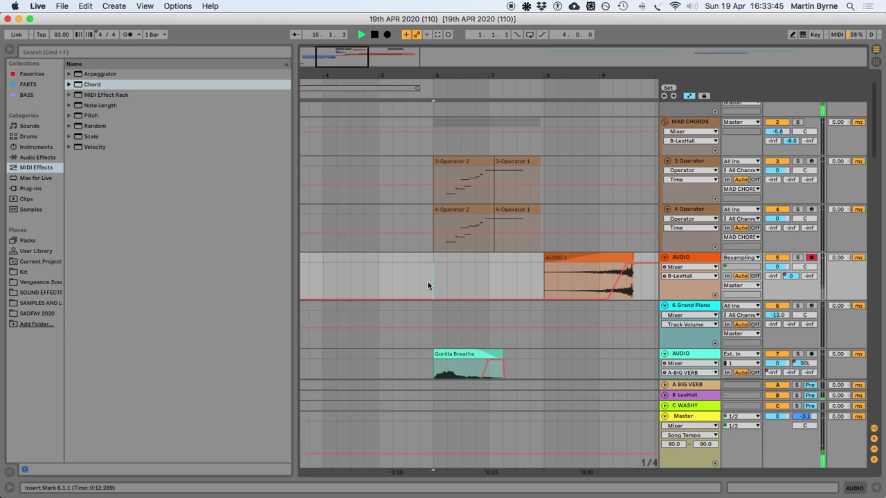
pyautogui.press('space')
pyautogui.hscroll(2, 439, 279)
pyautogui.scroll(-5, 439, 280)
pyautogui.scroll(1, 524, 310)
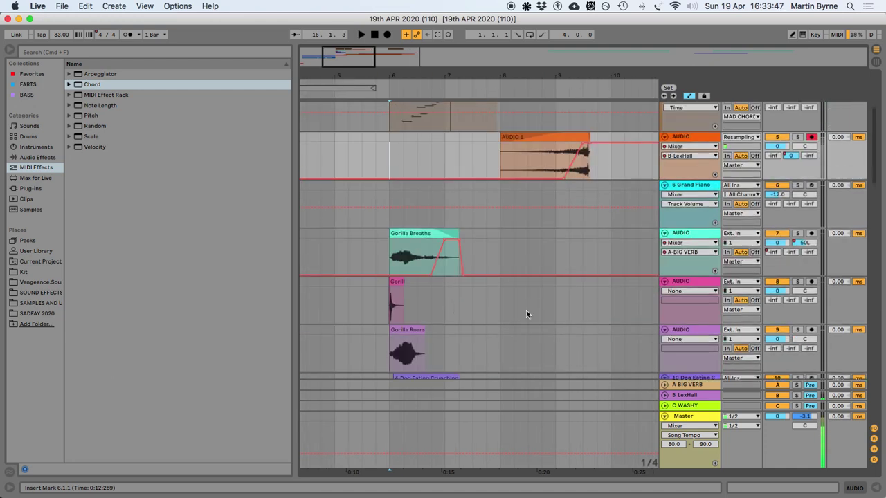
pyautogui.scroll(5, 515, 299)
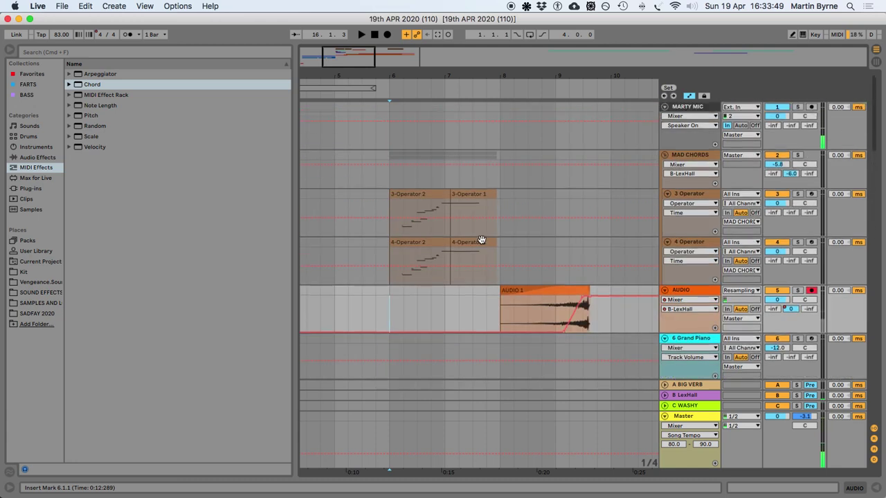
pyautogui.press('space')
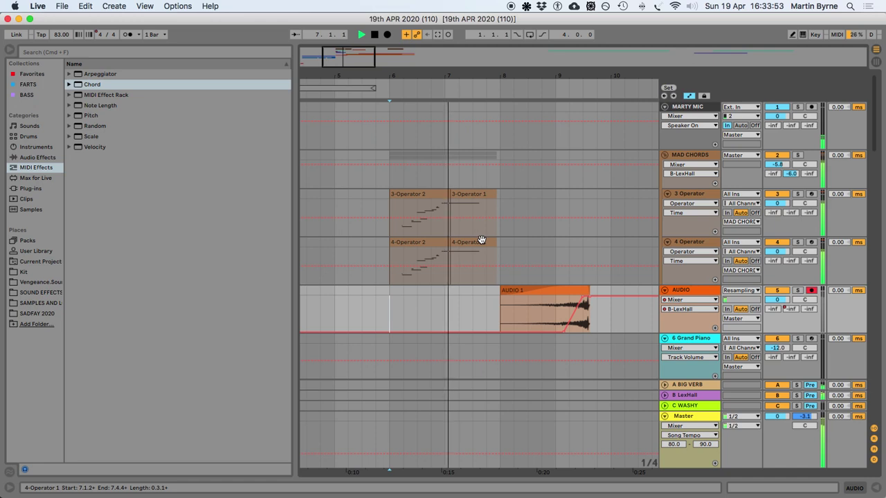
pyautogui.press('space')
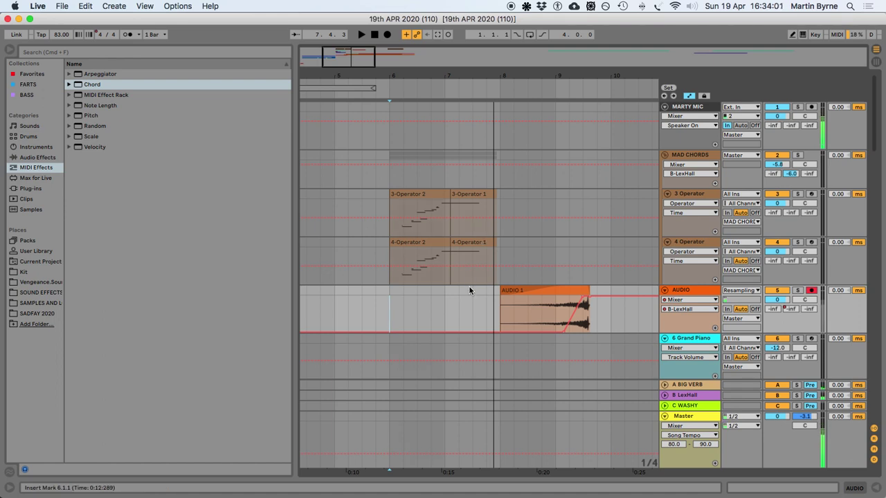
pyautogui.scroll(-4, 392, 315)
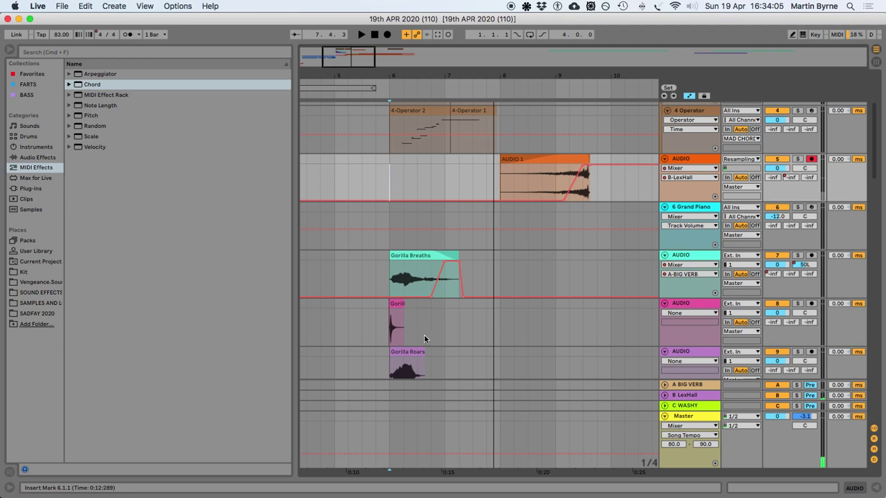
pyautogui.scroll(-4, 419, 310)
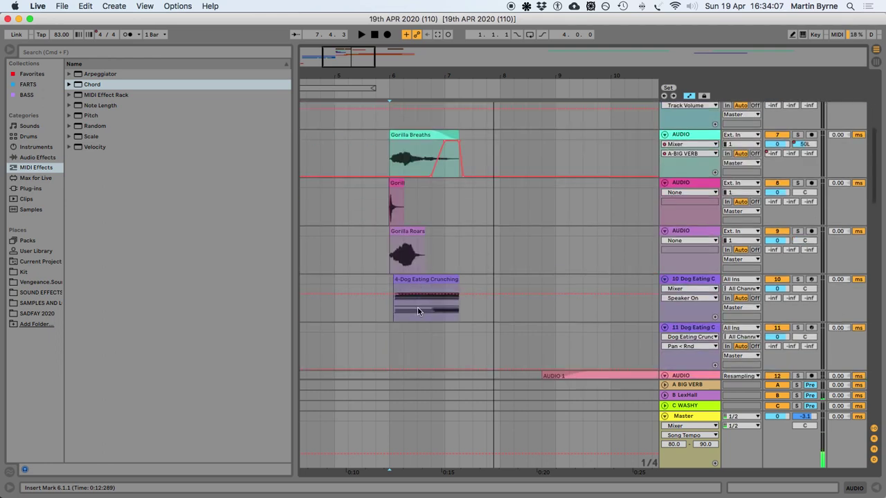
pyautogui.scroll(6, 418, 311)
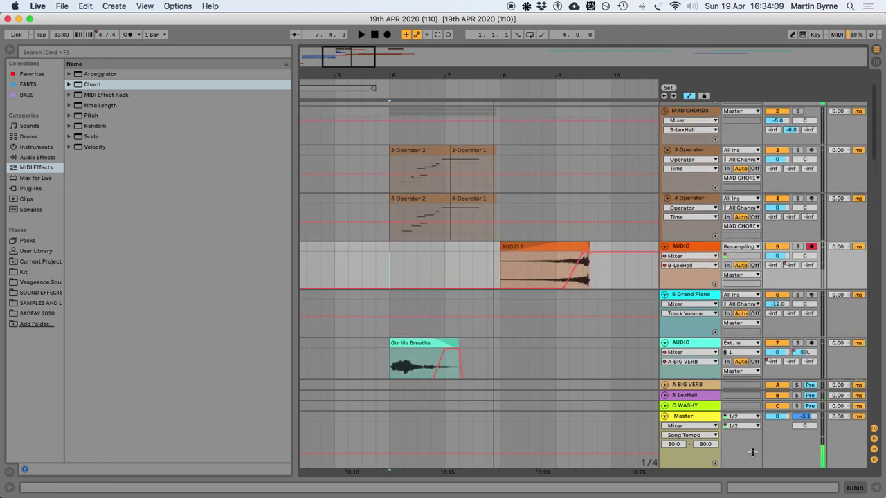
pyautogui.click(787, 450)
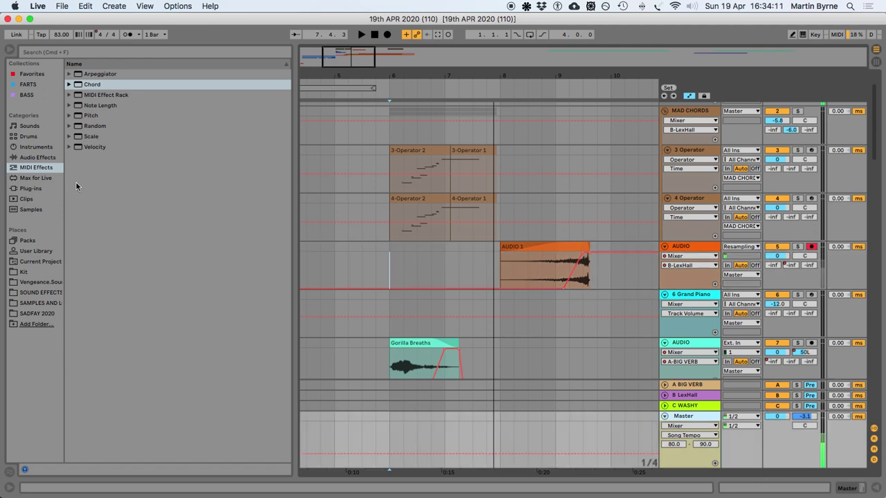
pyautogui.click(30, 158)
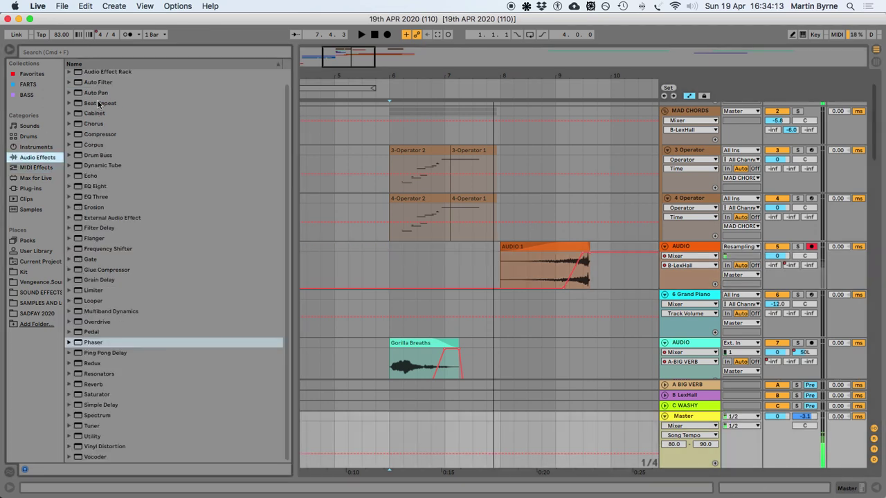
pyautogui.scroll(-8, 820, 260)
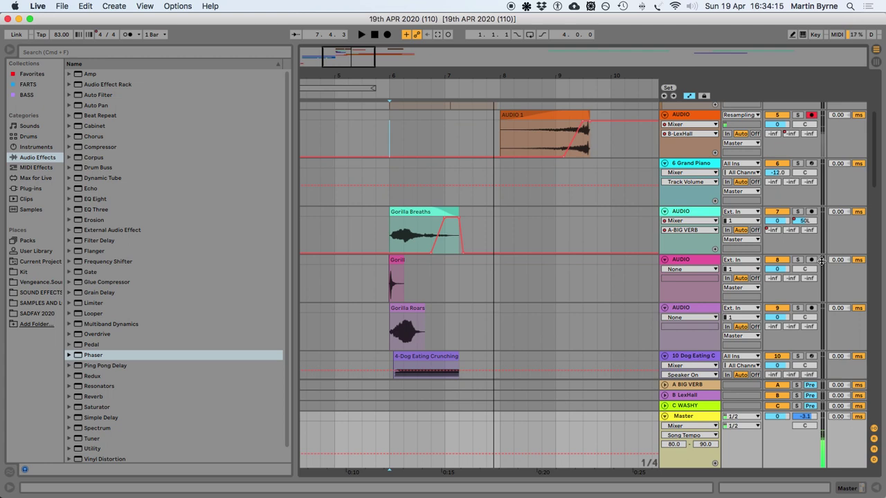
pyautogui.scroll(5, 349, 147)
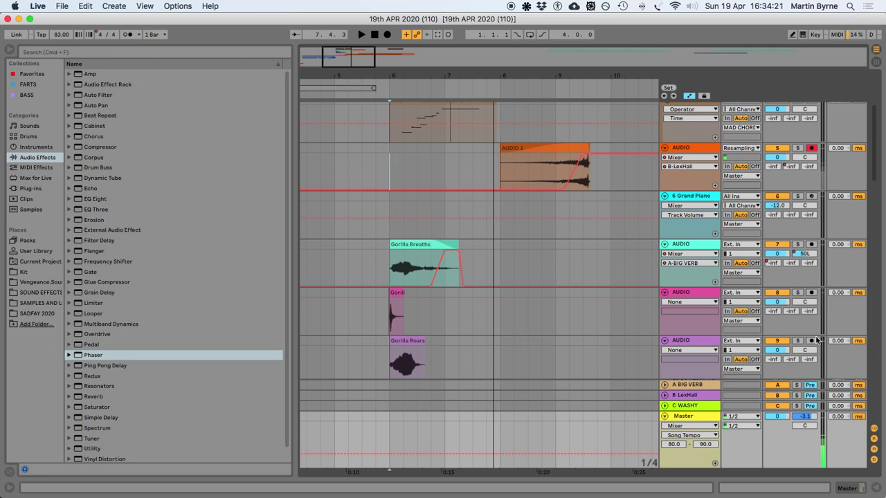
pyautogui.scroll(-4, 824, 340)
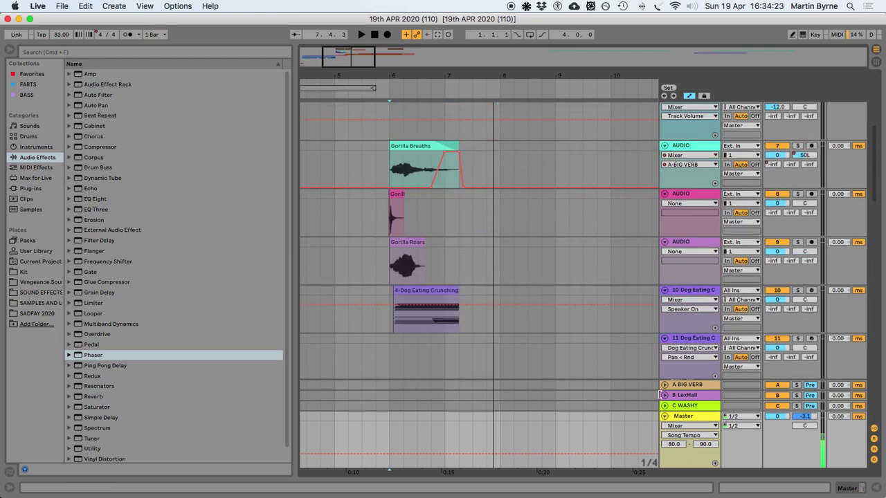
# Unfold the A BIG VERB return, insert an audio track below 10 Dog Eating Crunching and rename it REVERB
pyautogui.click(688, 385)
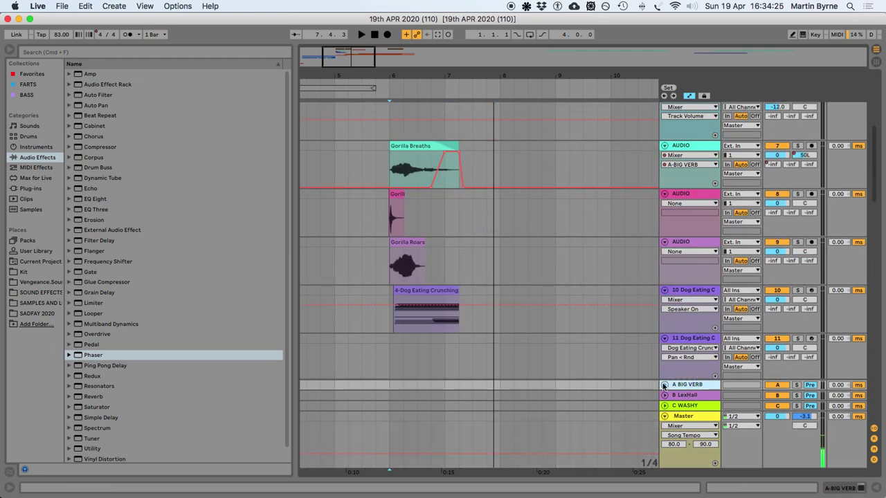
pyautogui.click(664, 386)
pyautogui.click(633, 286)
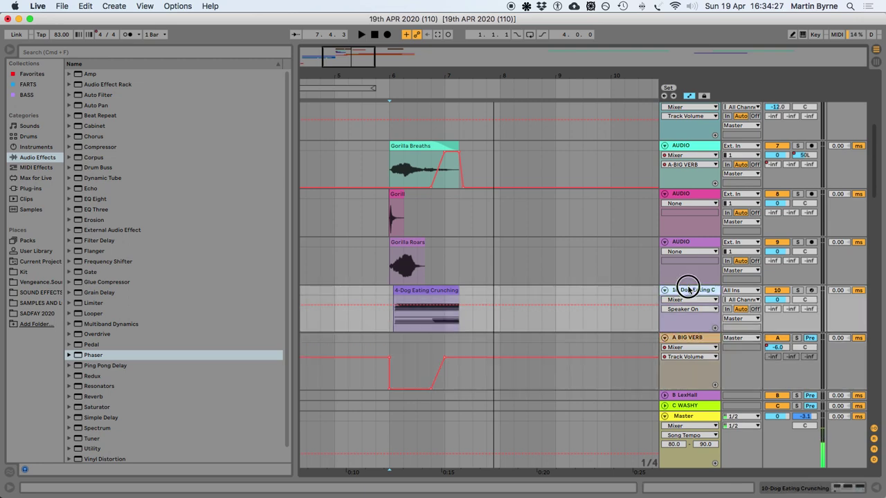
pyautogui.press('super+t')
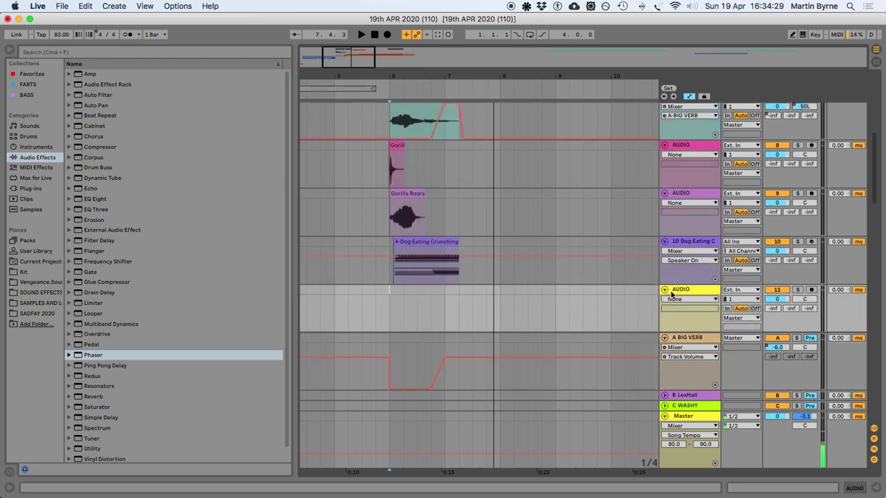
pyautogui.rightClick(706, 294)
pyautogui.click(721, 329)
pyautogui.write('REVERB')
# Set the REVERB track's monitoring to In and route the A BIG VERB return's output to REVERB
pyautogui.click(722, 309)
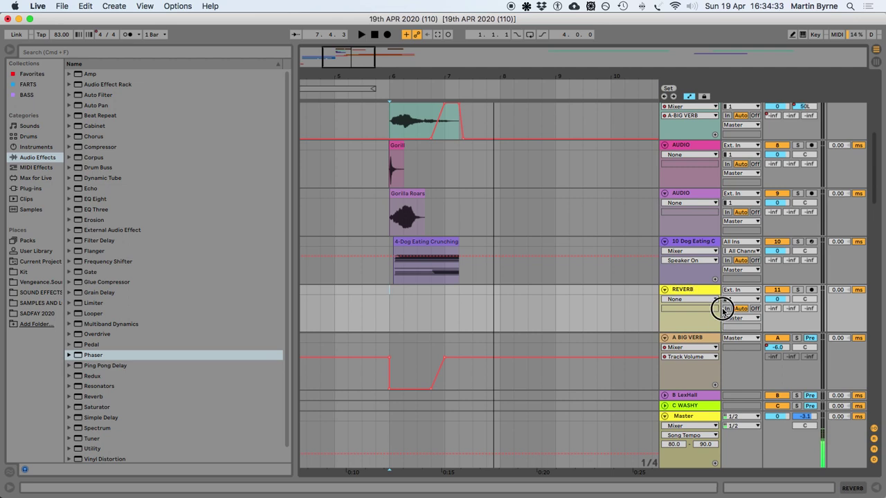
pyautogui.click(749, 338)
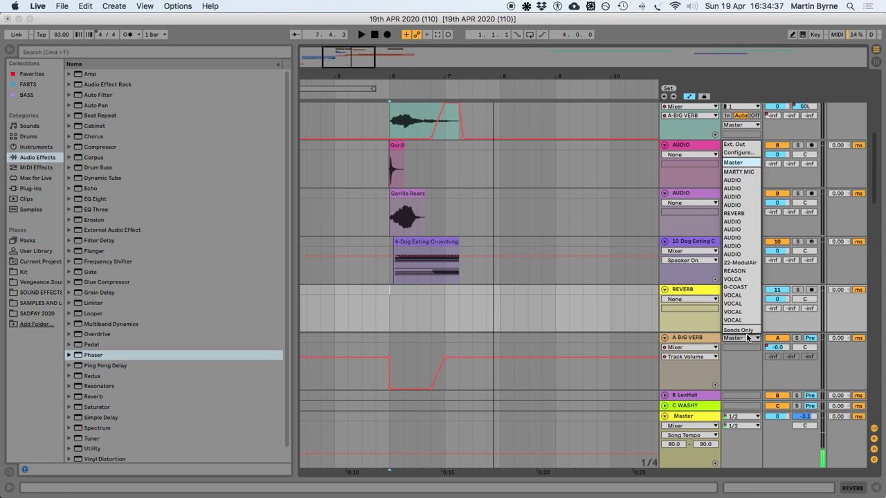
pyautogui.click(751, 216)
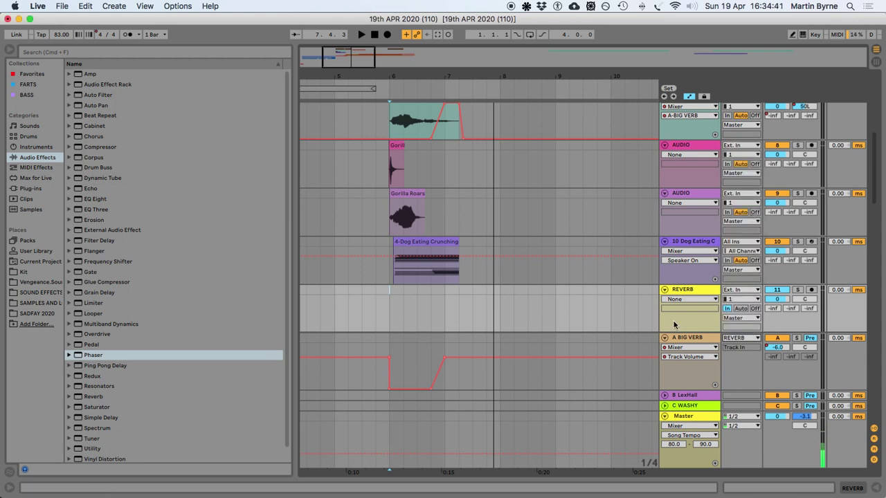
# Group all tracks from MAD CHORDS down to the music bit track
pyautogui.scroll(-3, 685, 293)
pyautogui.scroll(-10, 688, 295)
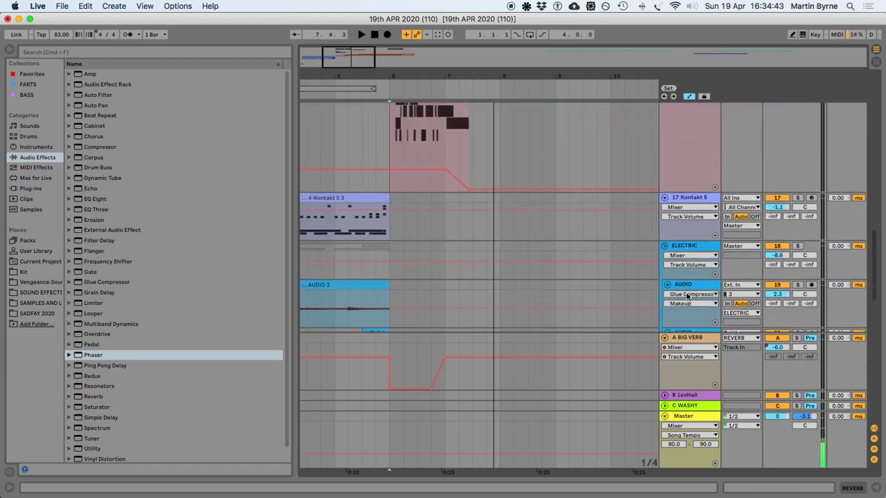
pyautogui.scroll(8, 687, 296)
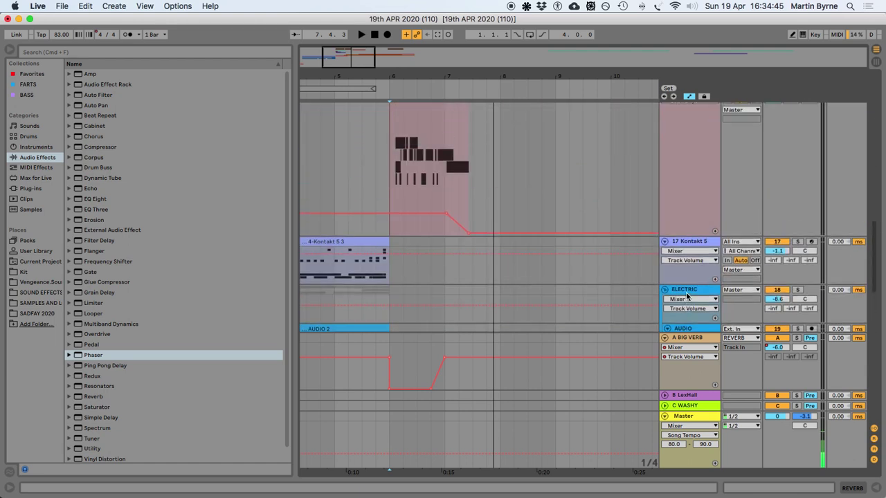
pyautogui.scroll(-8, 692, 293)
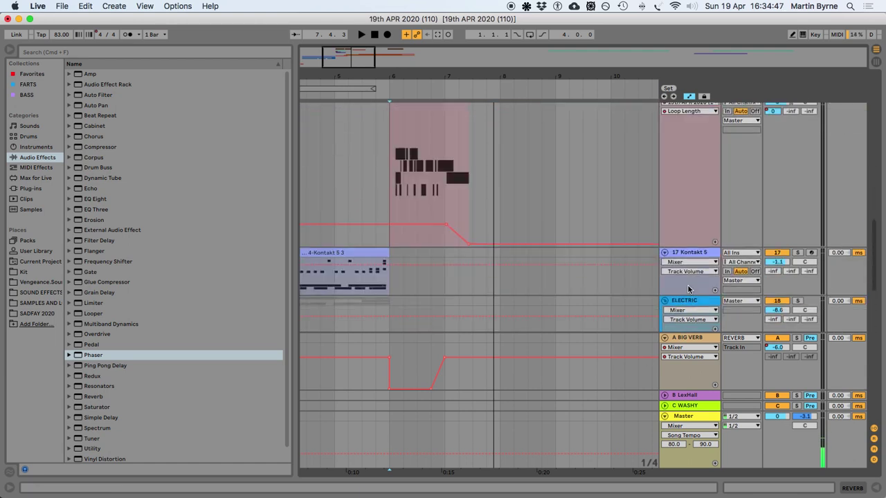
pyautogui.scroll(5, 696, 234)
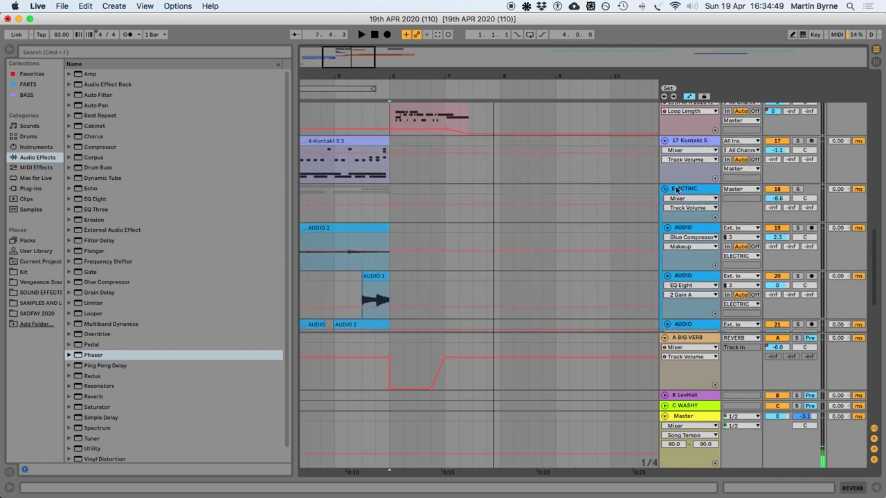
pyautogui.scroll(15, 687, 168)
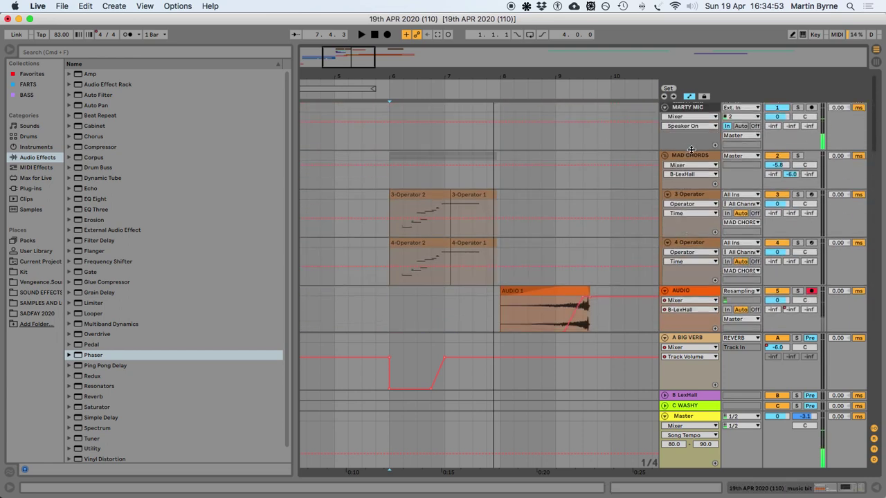
pyautogui.click(694, 157)
pyautogui.press('super+c')
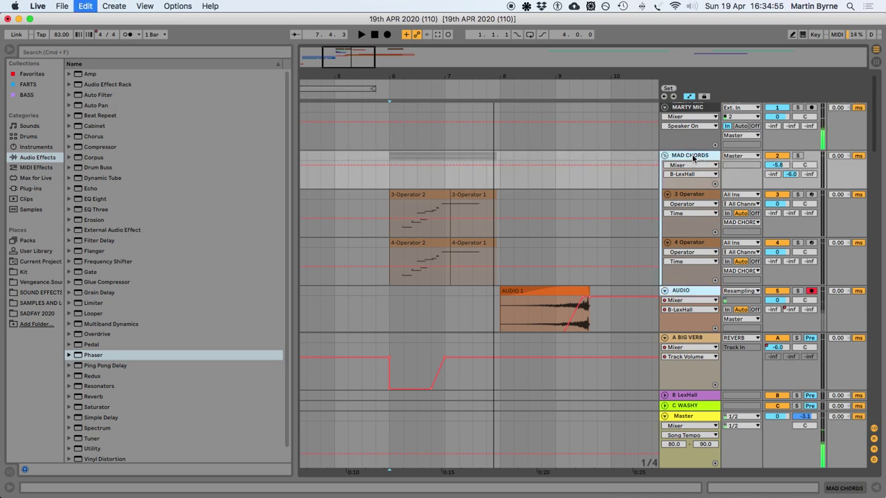
pyautogui.press('super+g')
# Rename the new track group as FIRST EVENT
pyautogui.click(691, 161)
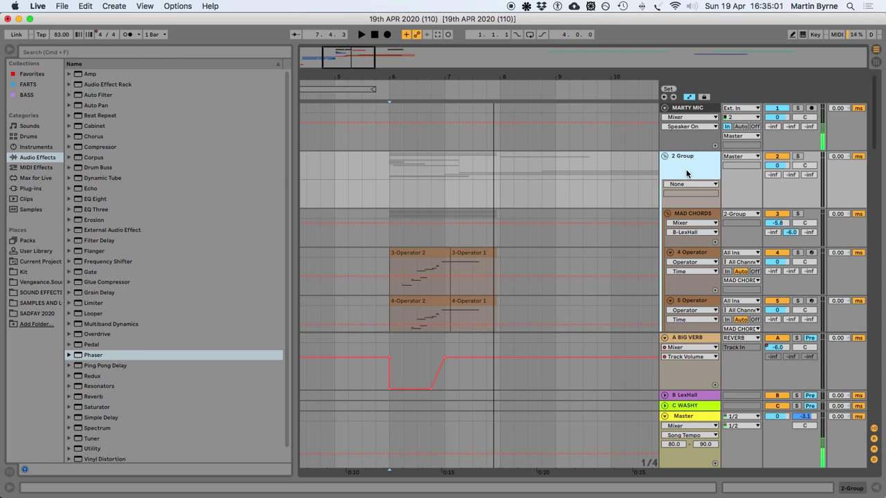
pyautogui.rightClick(680, 155)
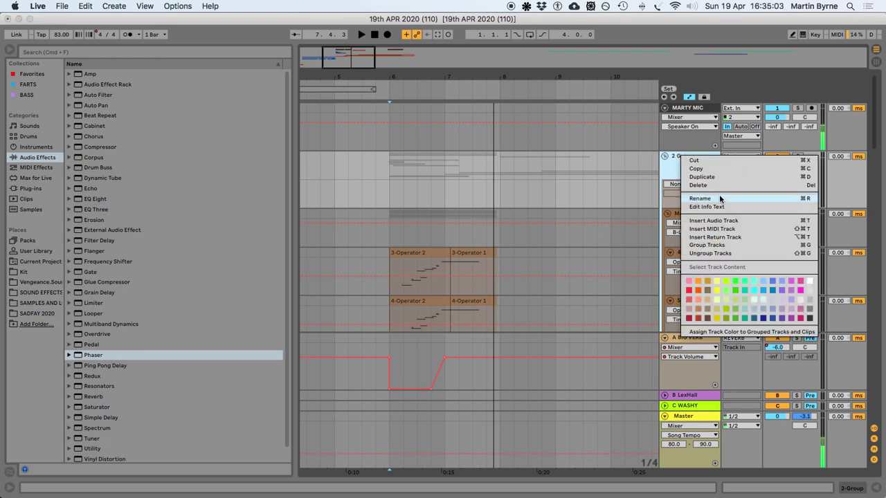
pyautogui.click(720, 199)
pyautogui.write('FIRST E')
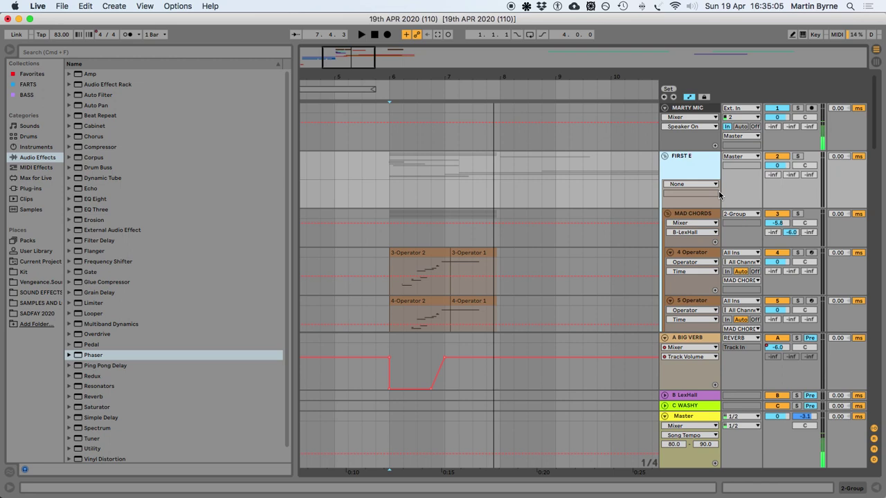
pyautogui.write('VENT')
pyautogui.press('Return')
# Audition the FIRST EVENT group briefly from 6.1.1, then mute the whole group
pyautogui.click(390, 195)
pyautogui.press('space')
pyautogui.press('space')
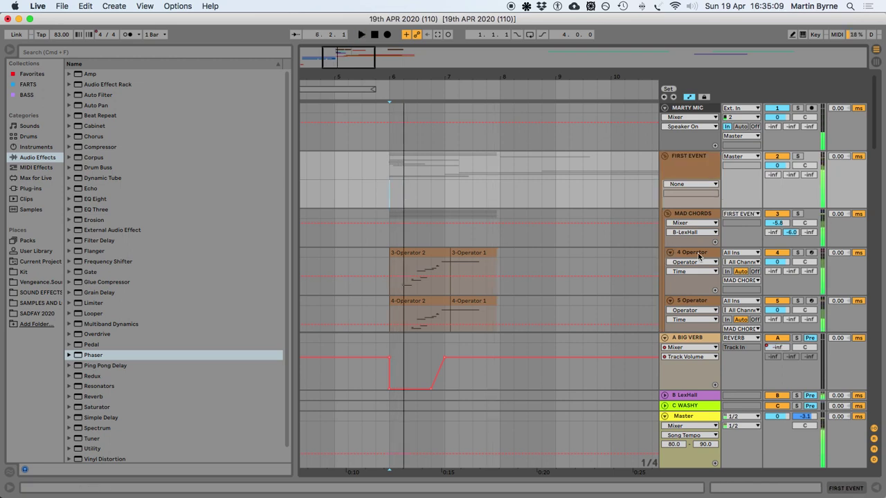
pyautogui.click(777, 158)
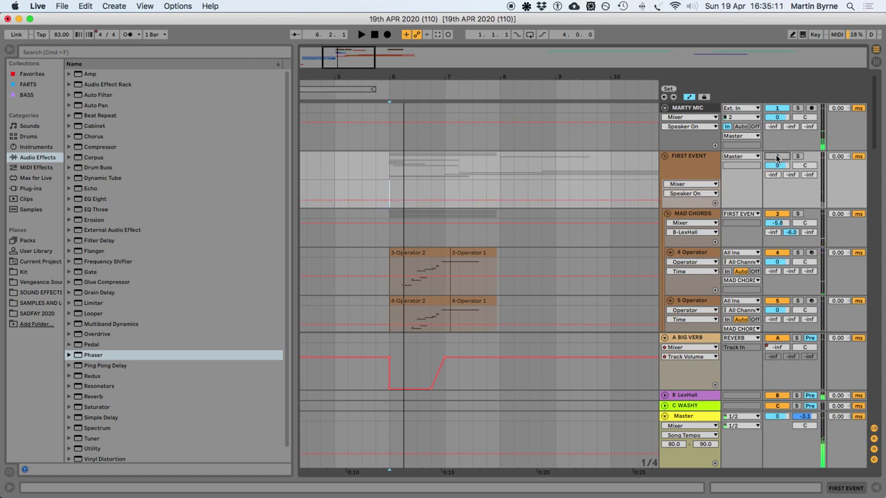
# Unfold the B LexHall return, insert an audio track directly below REVERB and rename it REVERB 2
pyautogui.click(664, 396)
pyautogui.scroll(-5, 685, 374)
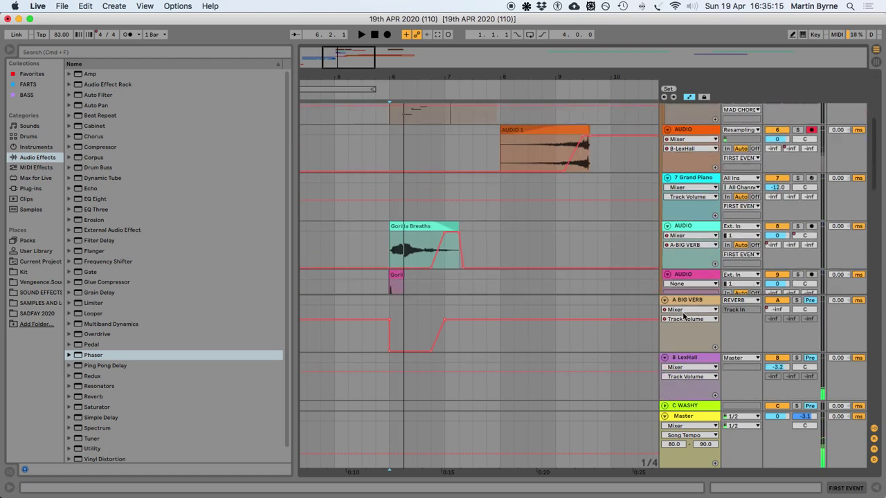
pyautogui.scroll(-3, 681, 269)
pyautogui.scroll(-5, 682, 269)
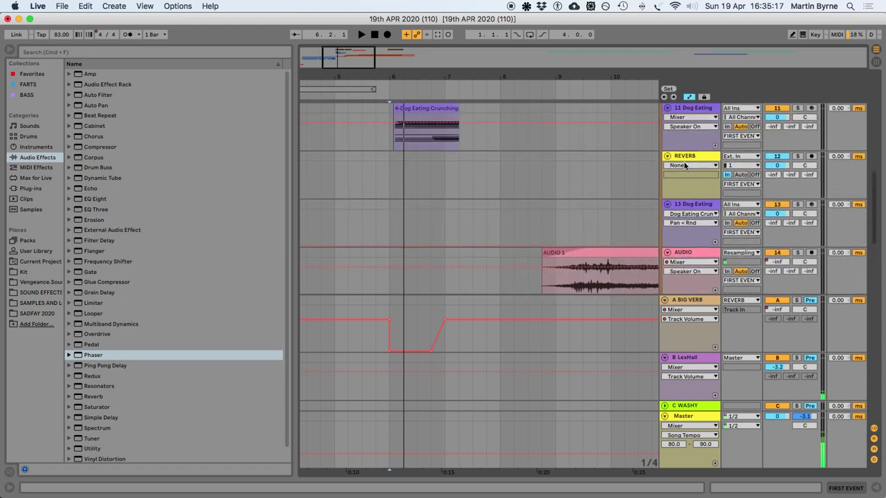
pyautogui.click(685, 158)
pyautogui.press('super+t')
pyautogui.rightClick(678, 206)
pyautogui.click(706, 247)
pyautogui.write('REVERB 2')
pyautogui.press('Return')
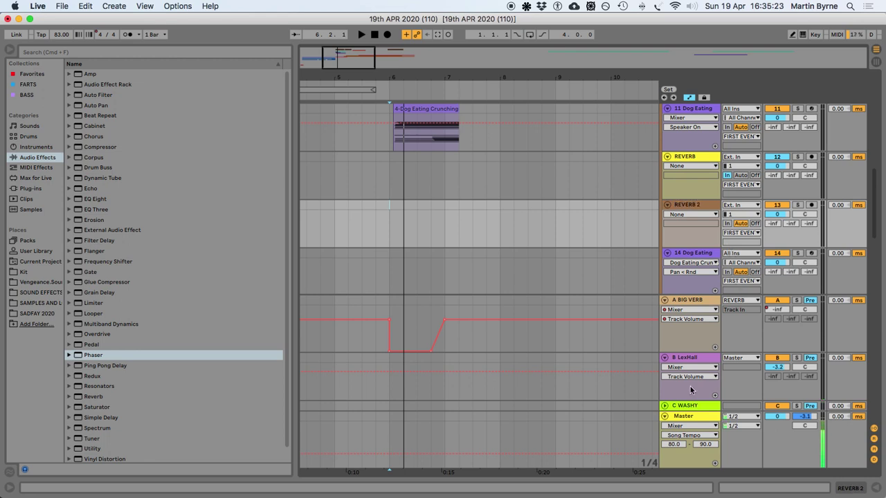
# Route the B LexHall return's output to REVERB 2, set REVERB 2's monitoring to In and save the set
pyautogui.click(745, 357)
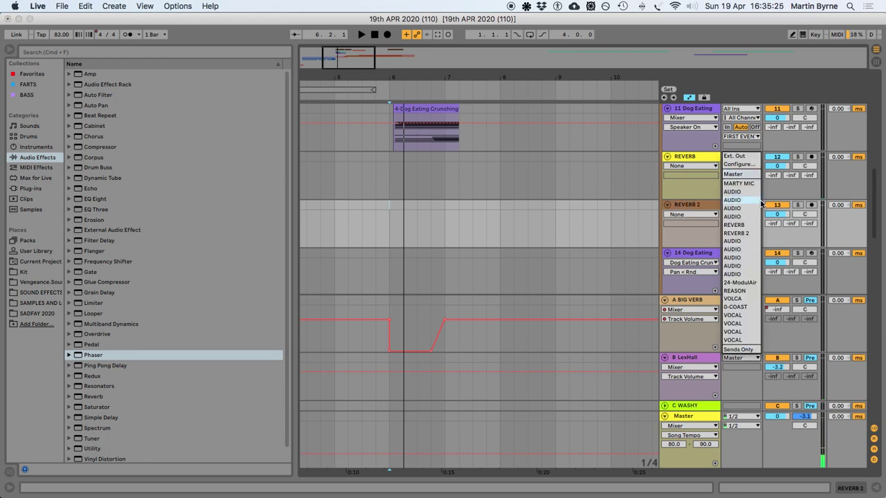
pyautogui.click(736, 233)
pyautogui.click(726, 224)
pyautogui.click(689, 204)
pyautogui.press('super+s')
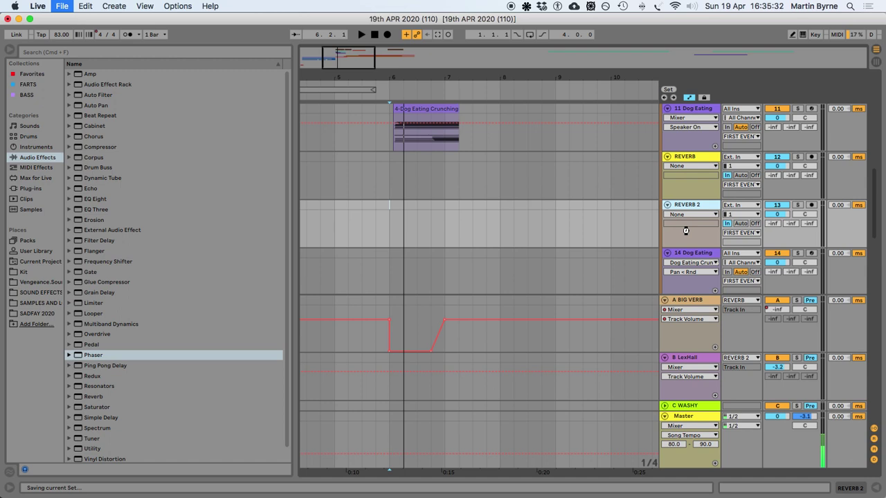
# Colour the FIRST EVENT group bright green and save the set
pyautogui.scroll(-5, 688, 229)
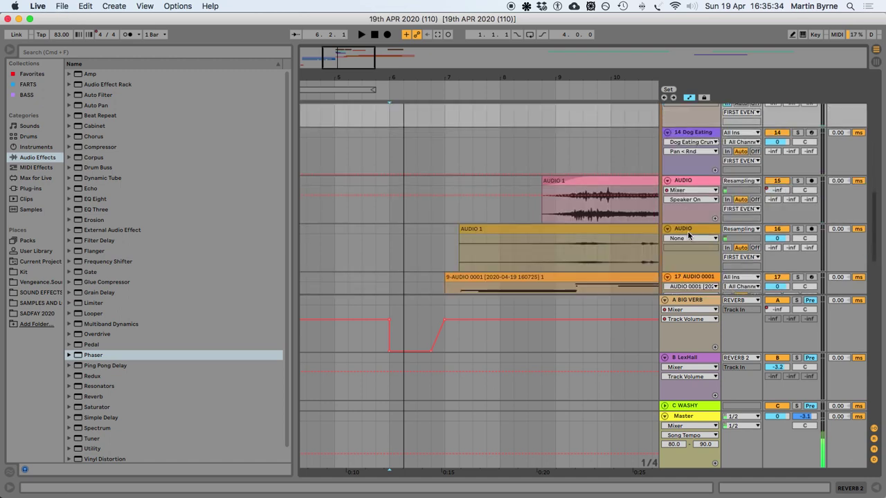
pyautogui.click(690, 211)
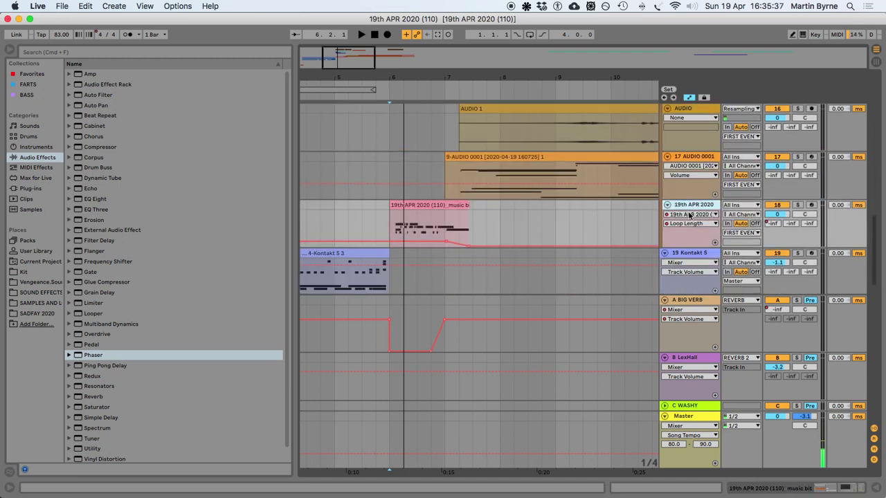
pyautogui.scroll(10, 687, 216)
pyautogui.scroll(5, 688, 216)
pyautogui.click(690, 157)
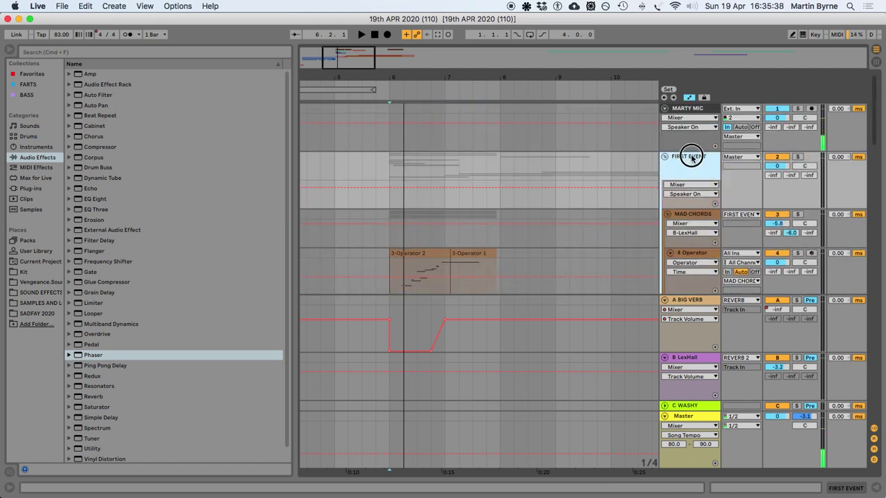
pyautogui.rightClick(692, 158)
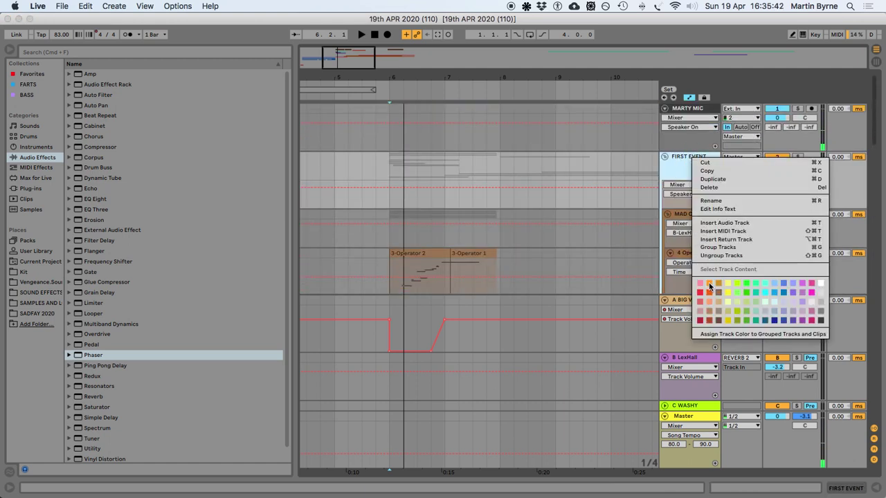
pyautogui.click(746, 292)
pyautogui.press('super+s')
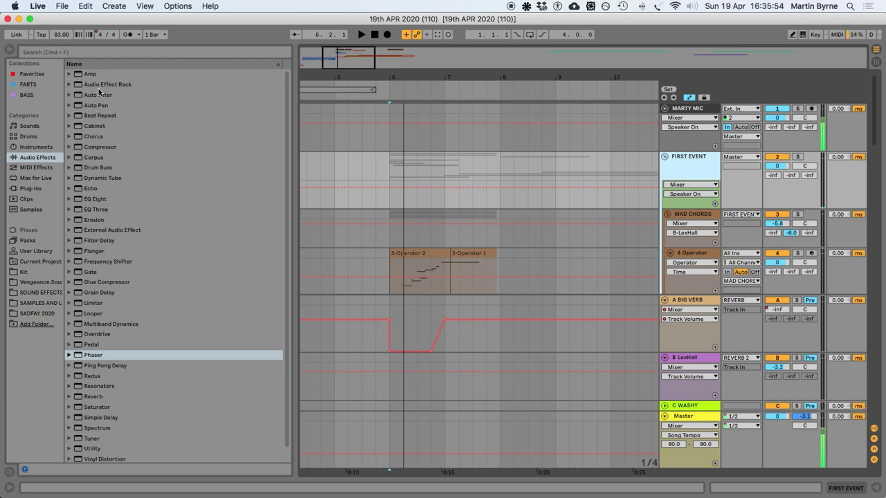
# Add an Auto Filter to the FIRST EVENT group
pyautogui.click(100, 85)
pyautogui.click(99, 96)
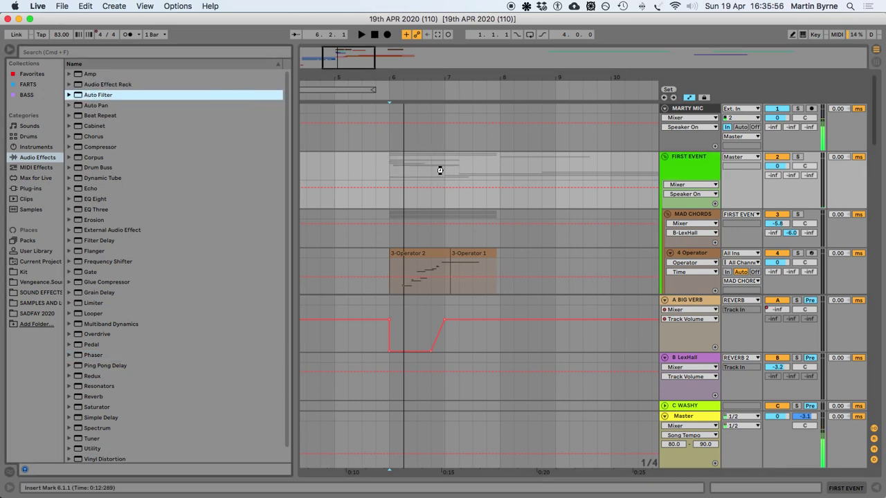
pyautogui.moveTo(440, 169); pyautogui.dragTo(453, 179)
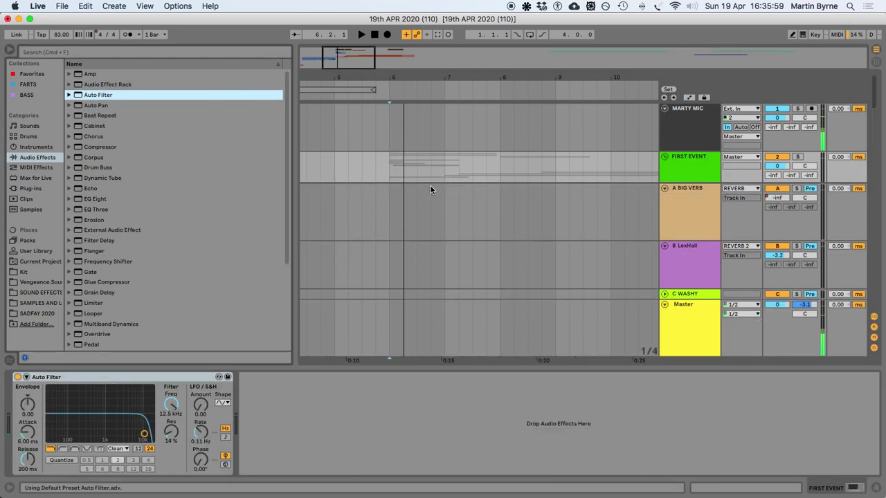
# Fold the A BIG VERB, B LexHall and Master tracks
pyautogui.click(663, 188)
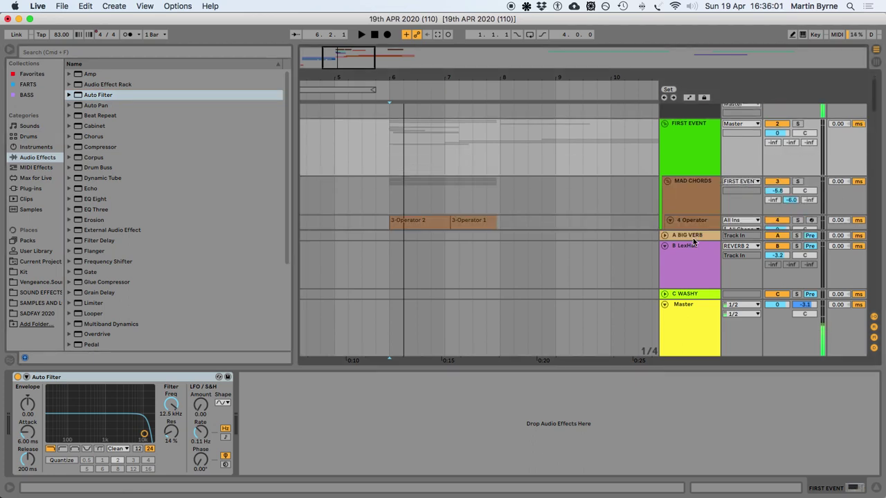
pyautogui.click(666, 246)
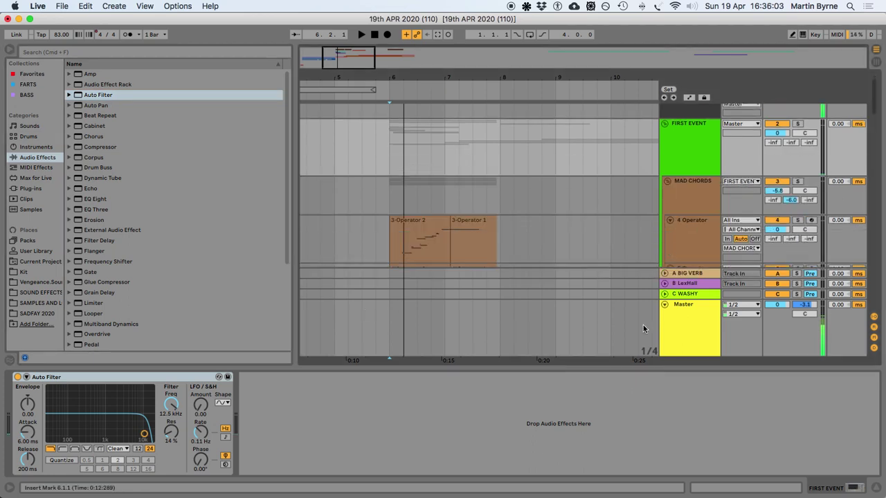
pyautogui.click(664, 304)
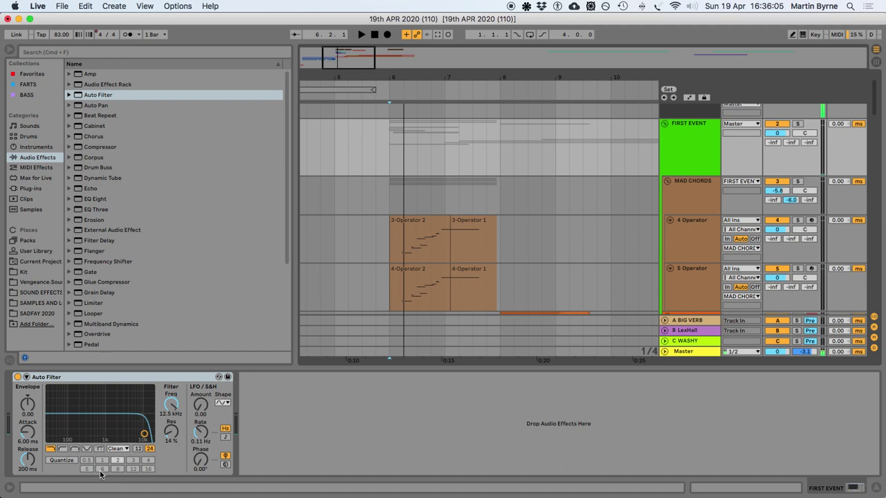
# Raise FIRST EVENT's Auto Filter frequency to 19.9 kHz, automate it falling from 7.1.1 to 26.0 Hz at about 7.4, and audition the sweep
pyautogui.moveTo(154, 418); pyautogui.dragTo(160, 418)
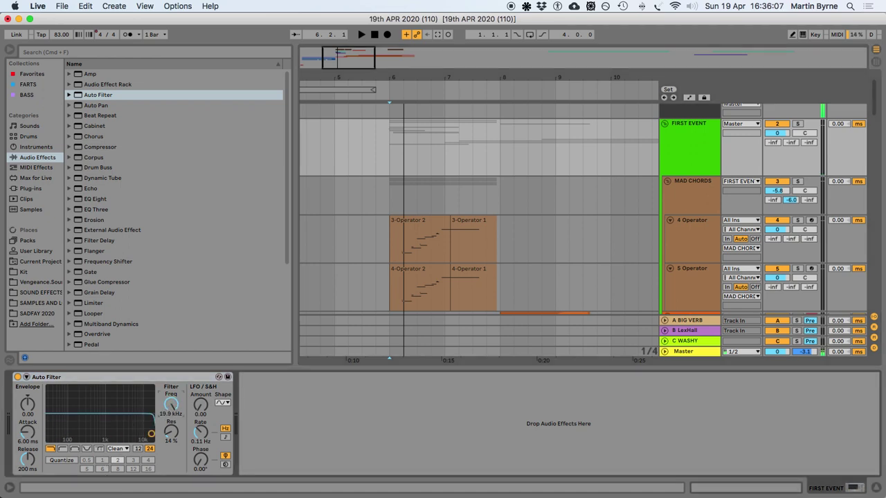
pyautogui.press('a')
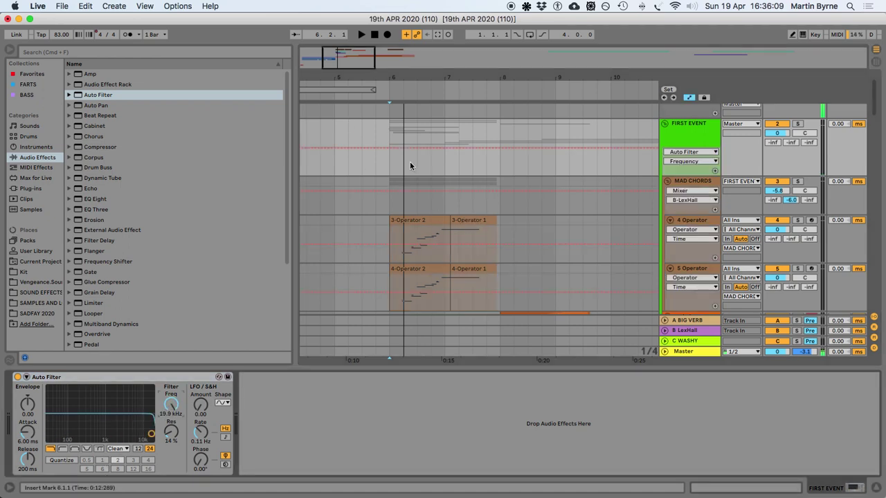
pyautogui.click(389, 157)
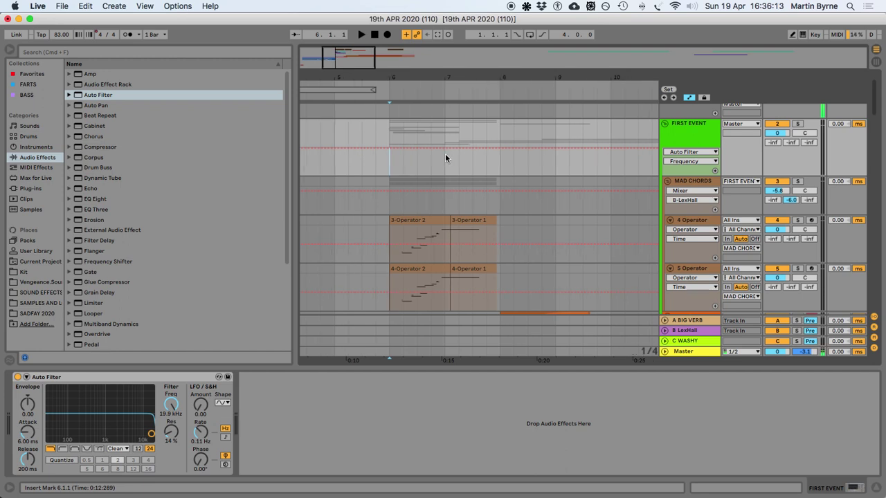
pyautogui.press('space')
pyautogui.moveTo(452, 156); pyautogui.dragTo(486, 175)
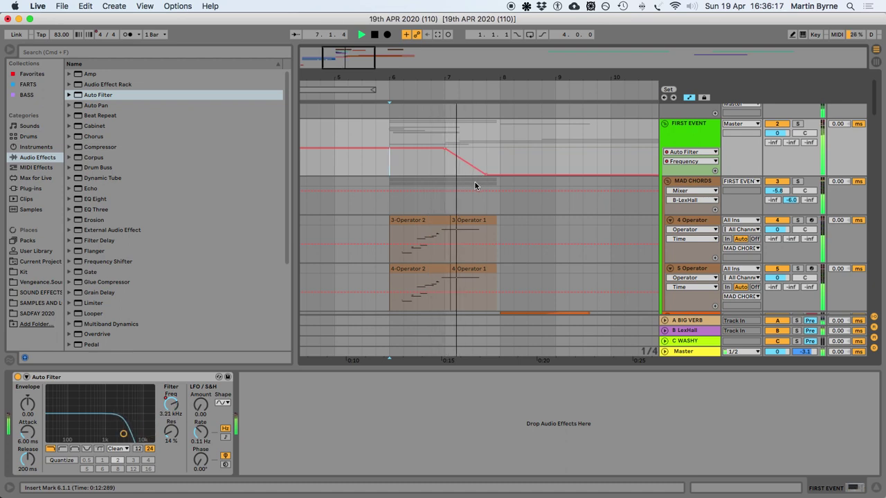
pyautogui.press('space')
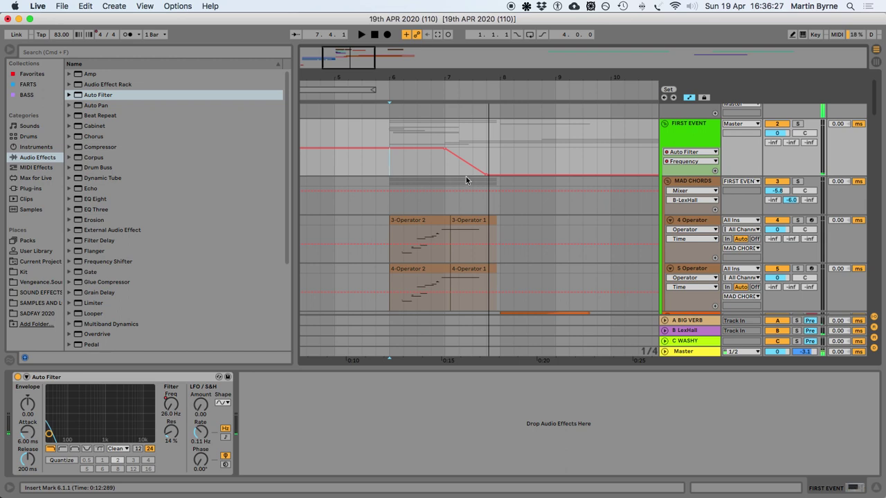
pyautogui.press('space')
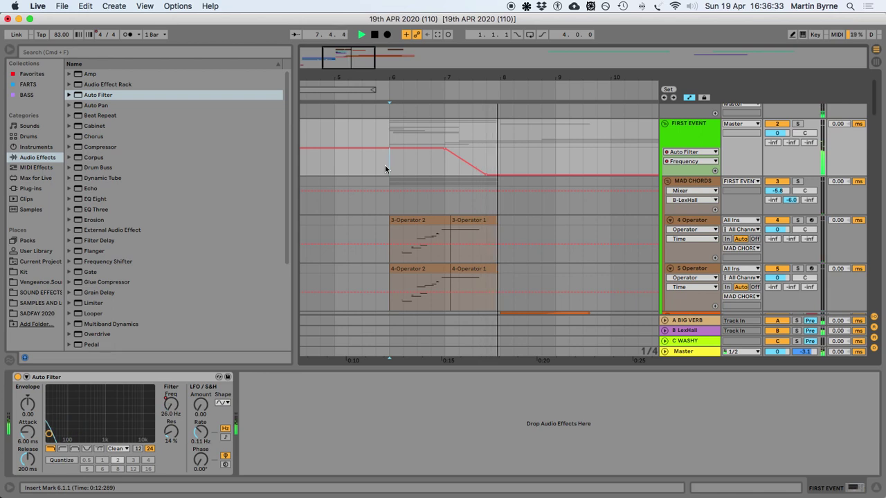
pyautogui.press('space')
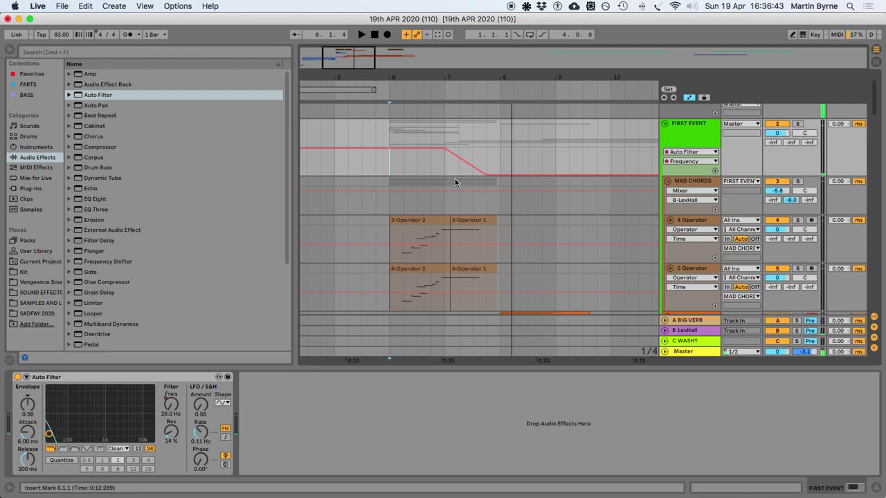
# Extend the end of the filter frequency ramp to about the middle of bar 8 and audition it
pyautogui.moveTo(488, 175)
pyautogui.moveTo(486, 175); pyautogui.dragTo(528, 175)
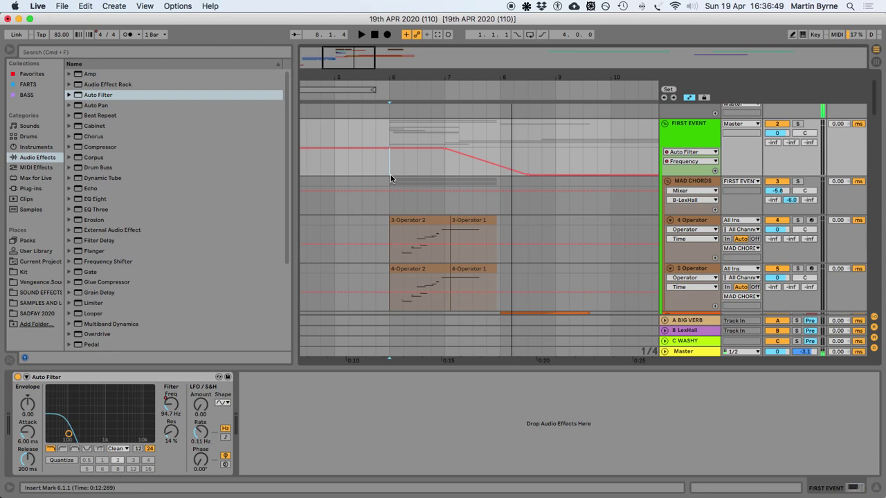
pyautogui.press('space')
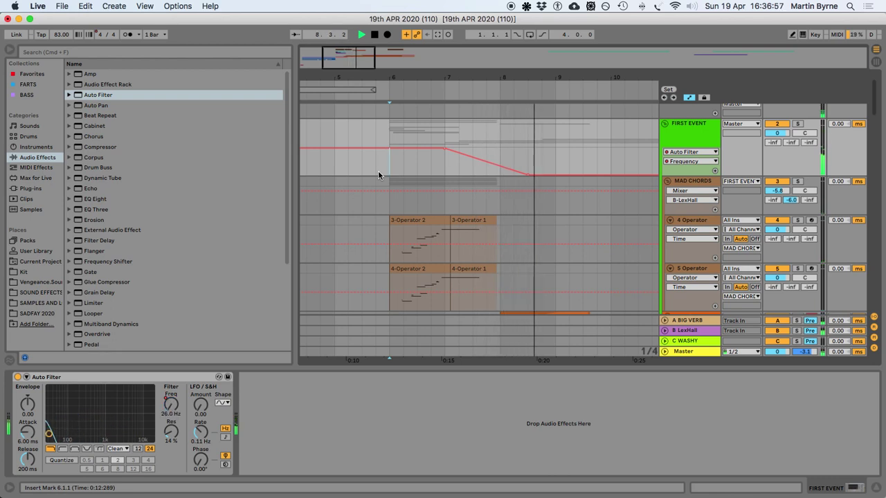
pyautogui.press('space')
# Move the orange AUDIO track with the reversed swell down inside FIRST EVENT to directly above the pink AUDIO track
pyautogui.scroll(-5, 378, 170)
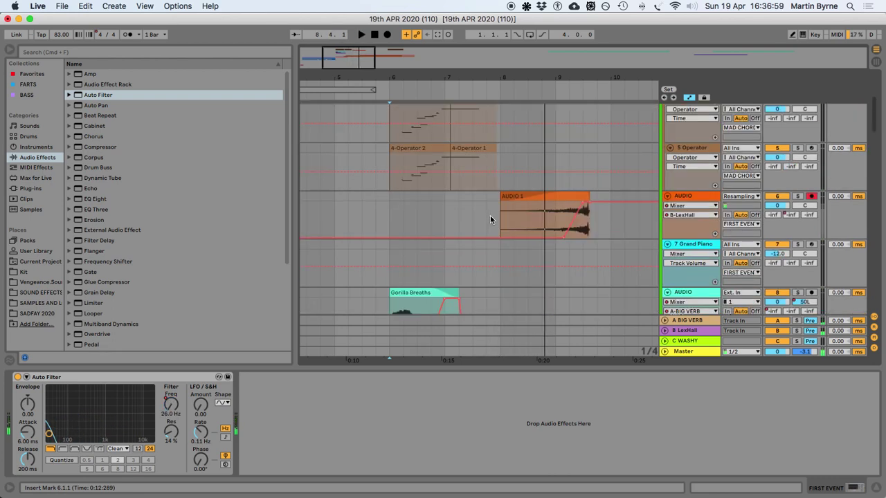
pyautogui.scroll(-15, 488, 219)
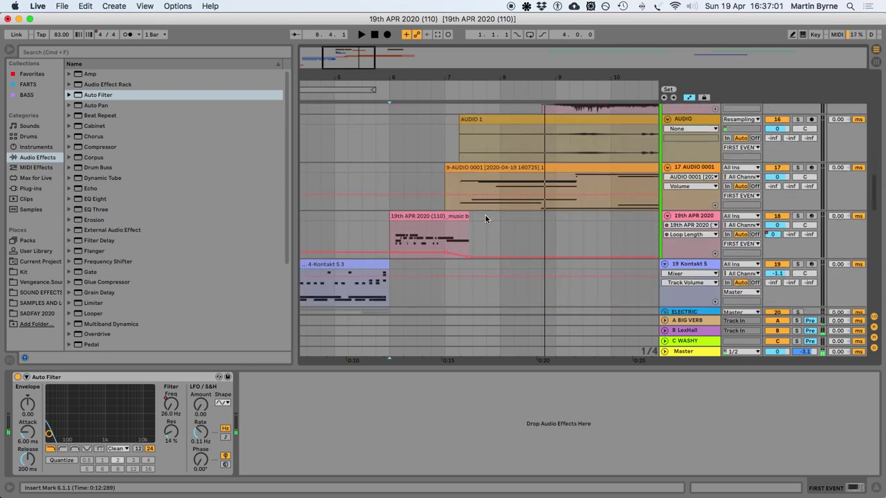
pyautogui.scroll(2, 485, 218)
pyautogui.hscroll(4, 547, 196)
pyautogui.click(603, 201)
pyautogui.scroll(3, 606, 203)
pyautogui.scroll(8, 605, 203)
pyautogui.scroll(4, 606, 202)
pyautogui.moveTo(696, 191); pyautogui.dragTo(682, 246)
# Move the four tracks from the orange AUDIO track to AUDIO 0001 out of FIRST EVENT, placing them below the music bit track
pyautogui.scroll(-5, 481, 237)
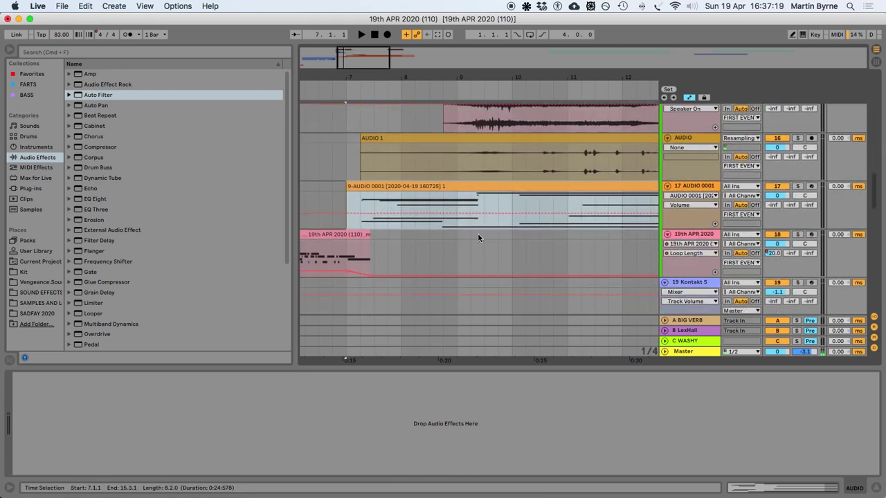
pyautogui.doubleClick(502, 194)
pyautogui.scroll(4, 687, 212)
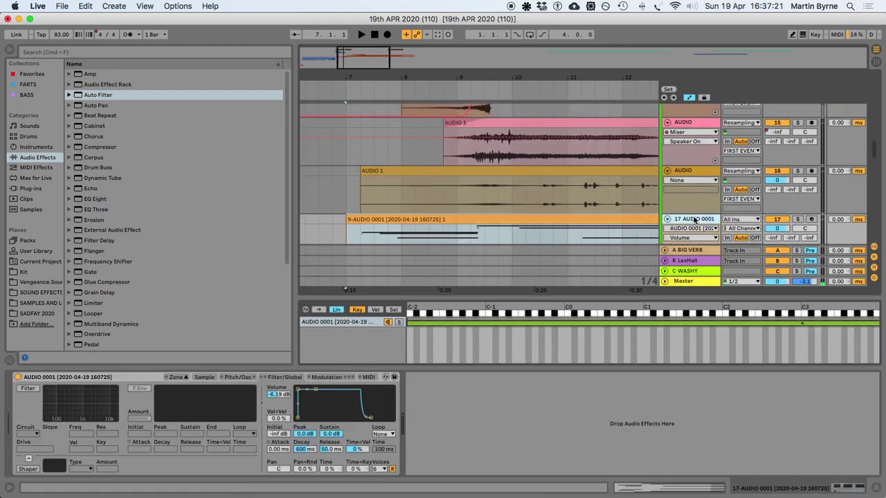
pyautogui.click(690, 130)
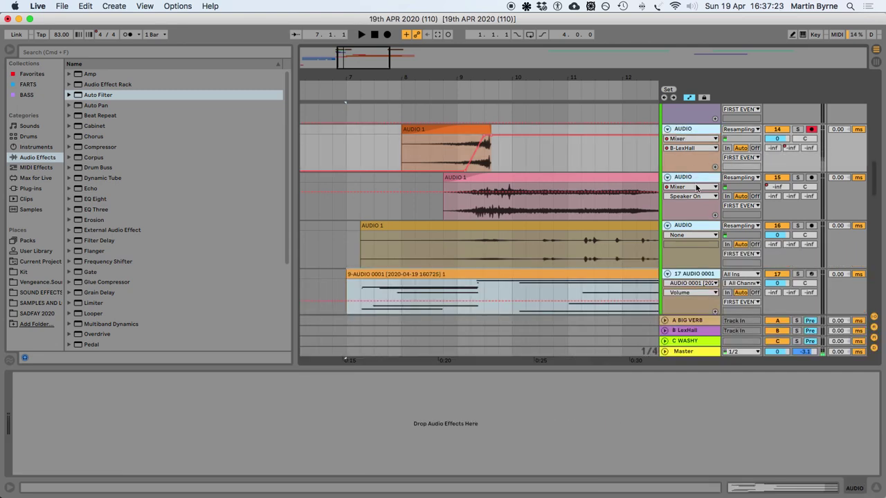
pyautogui.scroll(1, 696, 187)
pyautogui.scroll(-5, 695, 192)
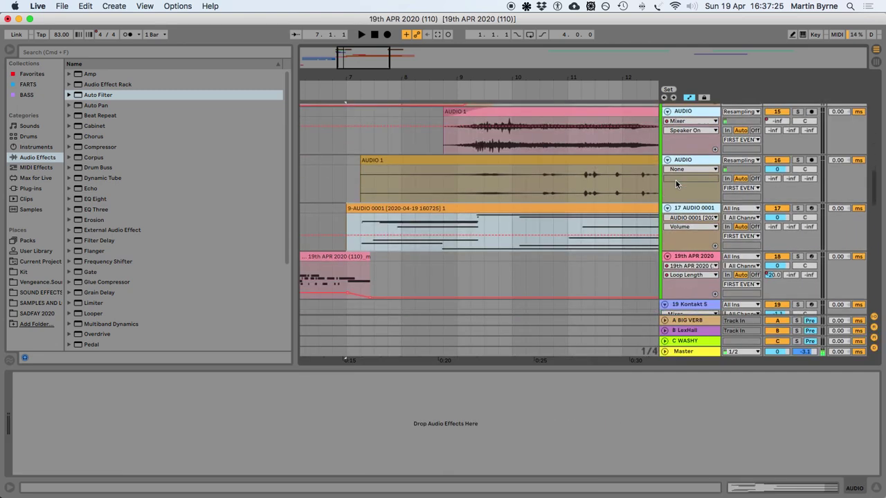
pyautogui.scroll(2, 676, 184)
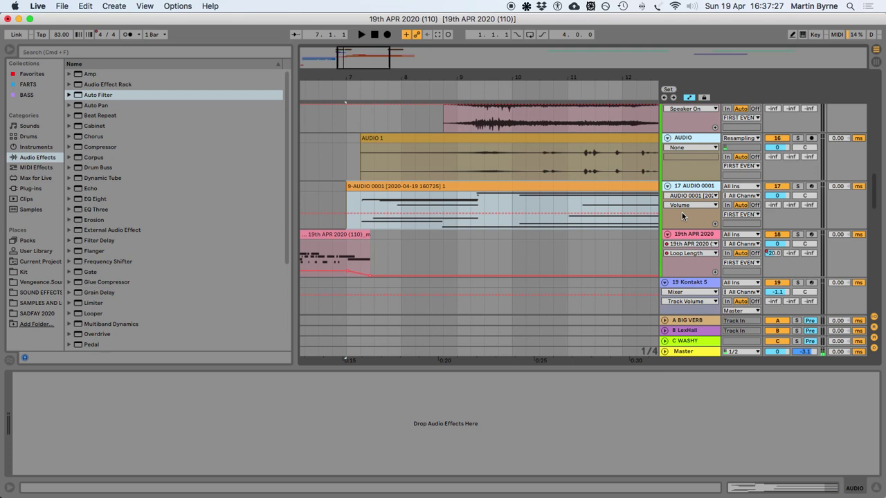
pyautogui.scroll(-1, 681, 216)
pyautogui.click(683, 165)
pyautogui.scroll(-4, 680, 249)
pyautogui.scroll(-1, 682, 255)
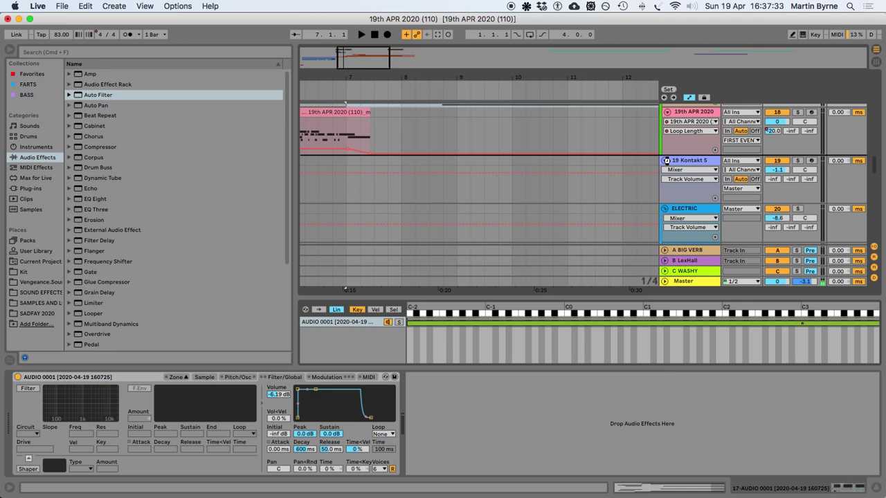
# Group the three AUDIO tracks together with the AUDIO 0001 track above 19 Kontakt 5
pyautogui.scroll(4, 666, 161)
pyautogui.scroll(3, 671, 169)
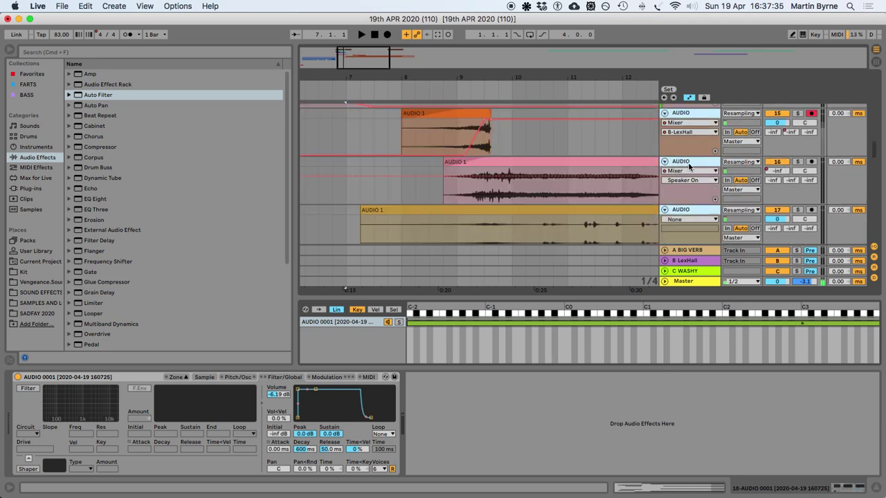
pyautogui.scroll(1, 688, 162)
pyautogui.click(686, 151)
pyautogui.scroll(-2, 690, 207)
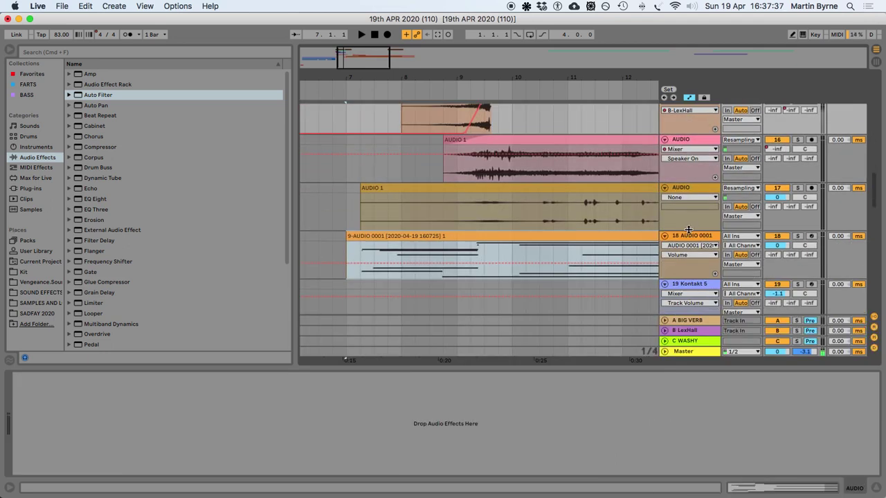
pyautogui.click(690, 237)
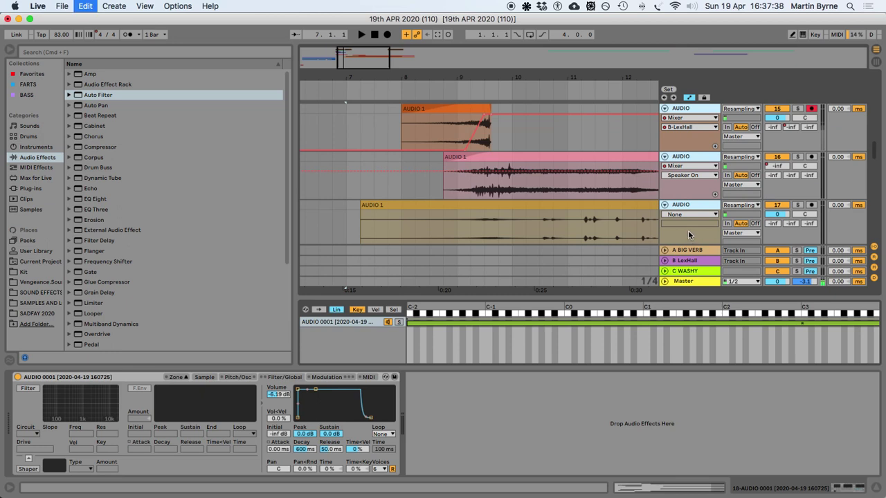
# Rename the new track group as SECOND EVENT
pyautogui.scroll(3, 681, 205)
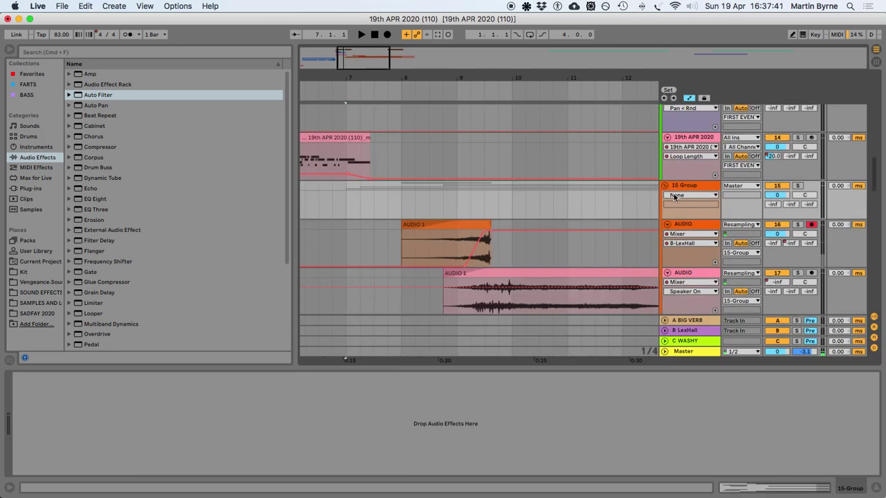
pyautogui.rightClick(683, 188)
pyautogui.click(705, 230)
pyautogui.press('Return')
# Hide the automation lanes, select the SECOND EVENT group and save the set
pyautogui.press('a')
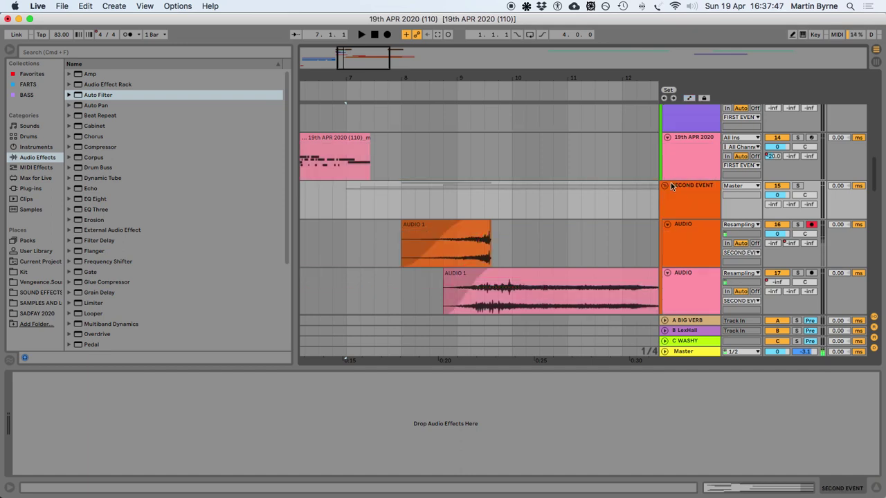
pyautogui.click(682, 187)
pyautogui.press('super+s')
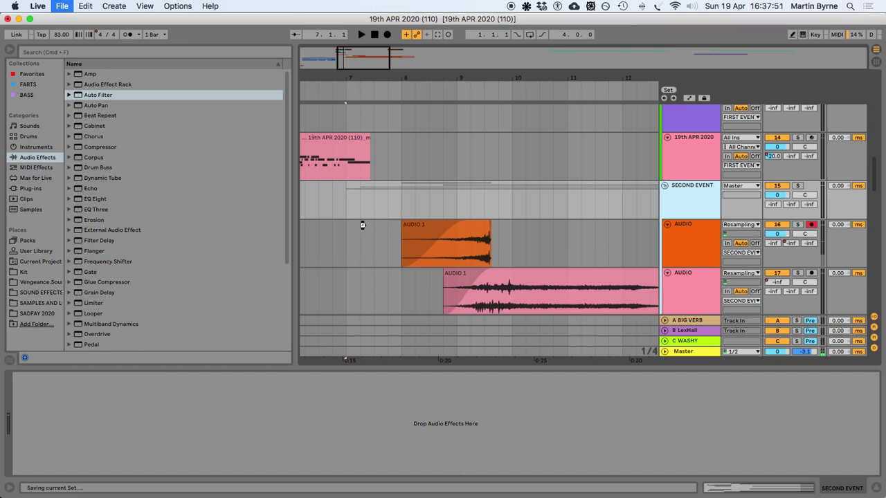
# Play the arrangement from bar 6 to hear the FIRST EVENT group run into the SECOND EVENT group
pyautogui.hscroll(-1, 353, 221)
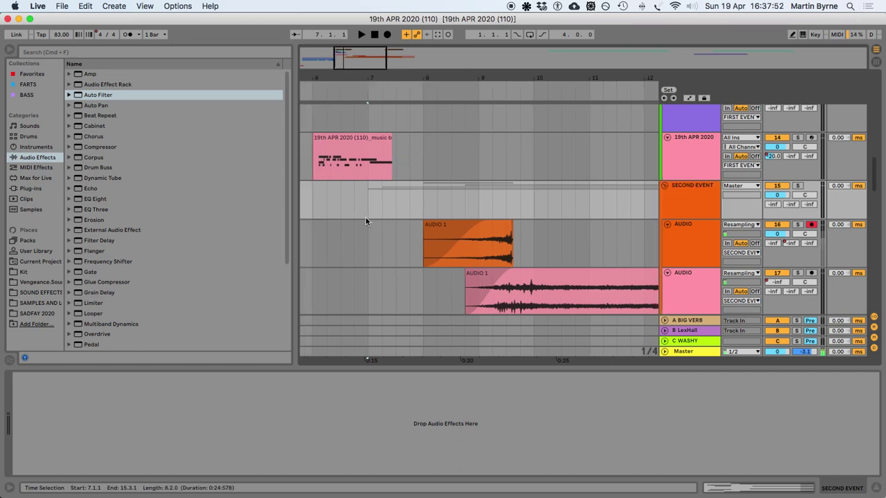
pyautogui.hscroll(-4, 365, 217)
pyautogui.click(405, 211)
pyautogui.press('space')
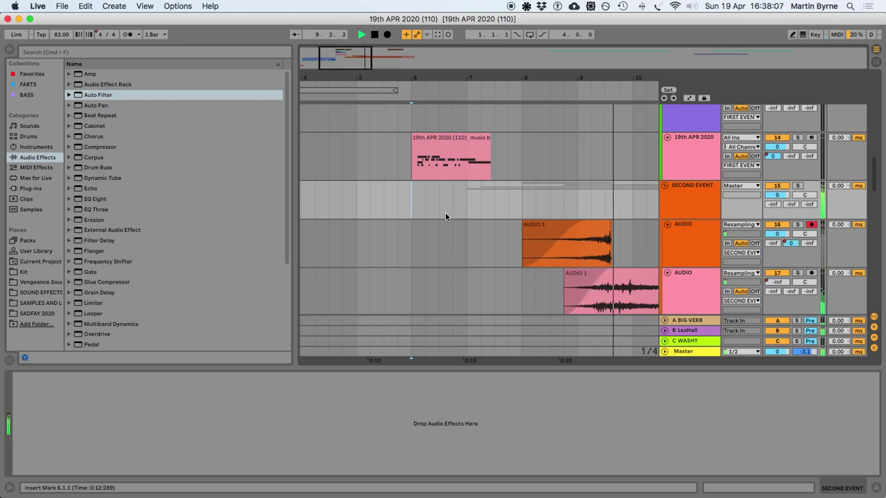
pyautogui.press('space')
pyautogui.hscroll(-2, 493, 251)
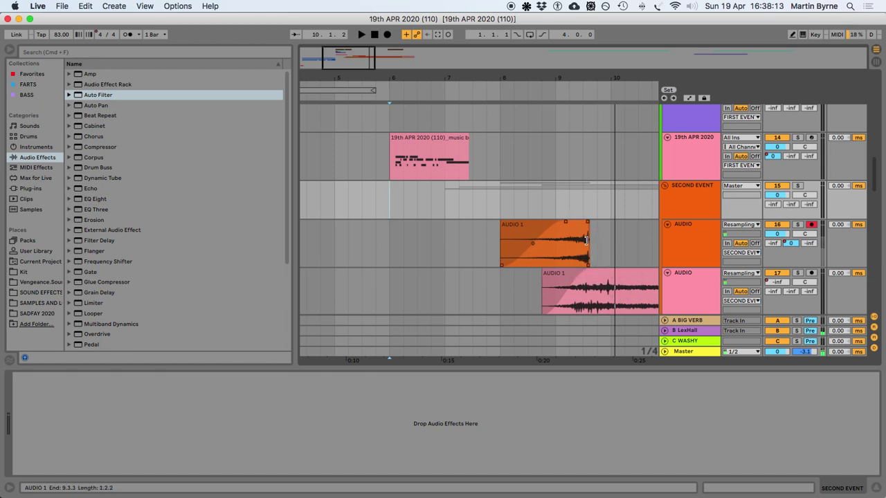
# Delete the empty 6 Grand Piano track from the FIRST EVENT group
pyautogui.scroll(5, 591, 239)
pyautogui.scroll(1, 588, 244)
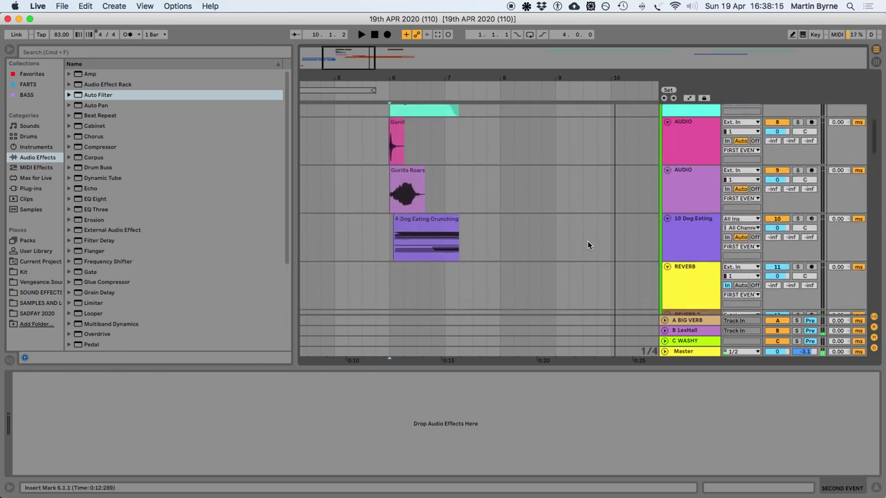
pyautogui.scroll(-4, 587, 244)
pyautogui.scroll(-4, 587, 245)
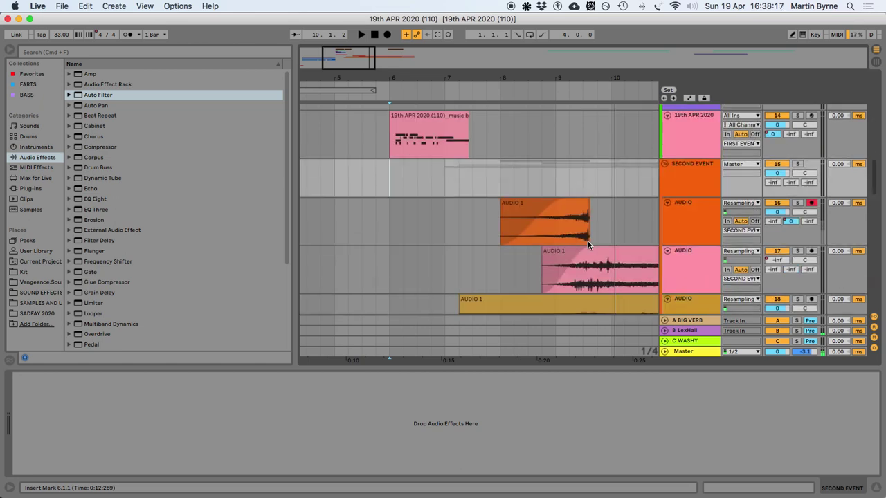
pyautogui.click(676, 167)
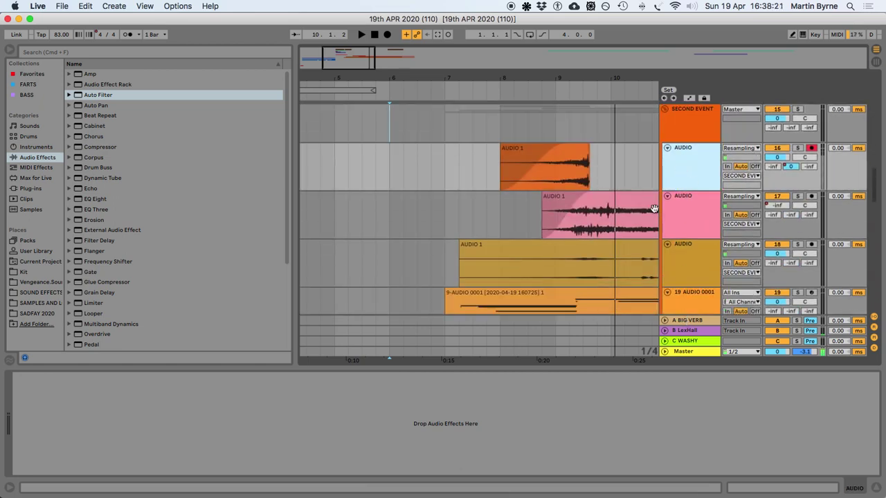
pyautogui.scroll(7, 675, 158)
pyautogui.scroll(3, 680, 160)
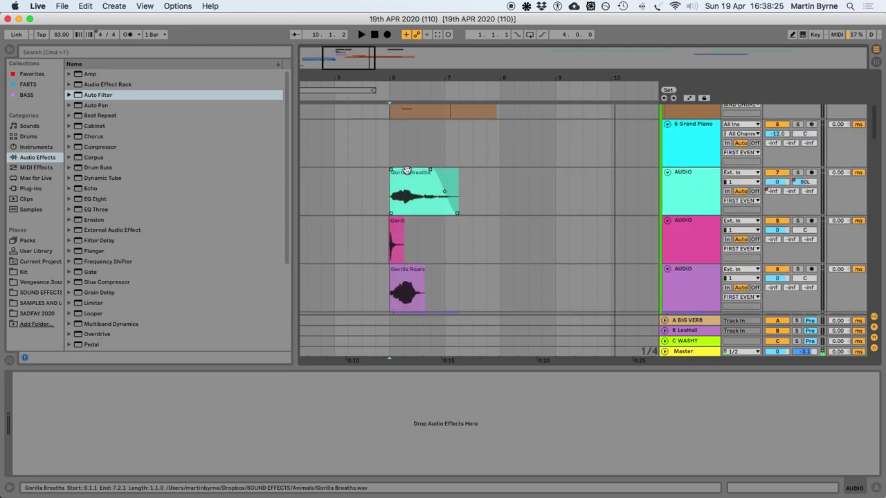
pyautogui.scroll(3, 496, 158)
pyautogui.scroll(2, 462, 254)
pyautogui.scroll(-2, 463, 255)
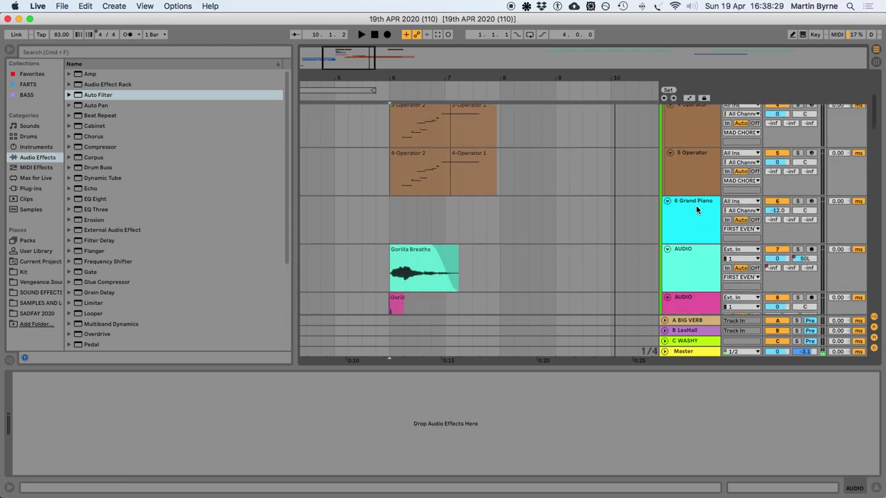
pyautogui.click(695, 209)
pyautogui.press('BackSpace')
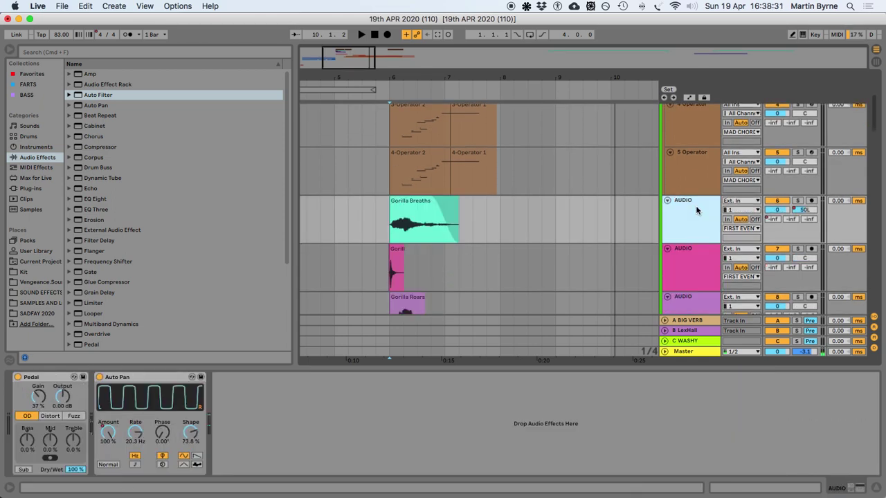
# Play the FIRST EVENT group from bar 6 to hear its Auto Filter sweep
pyautogui.scroll(3, 538, 214)
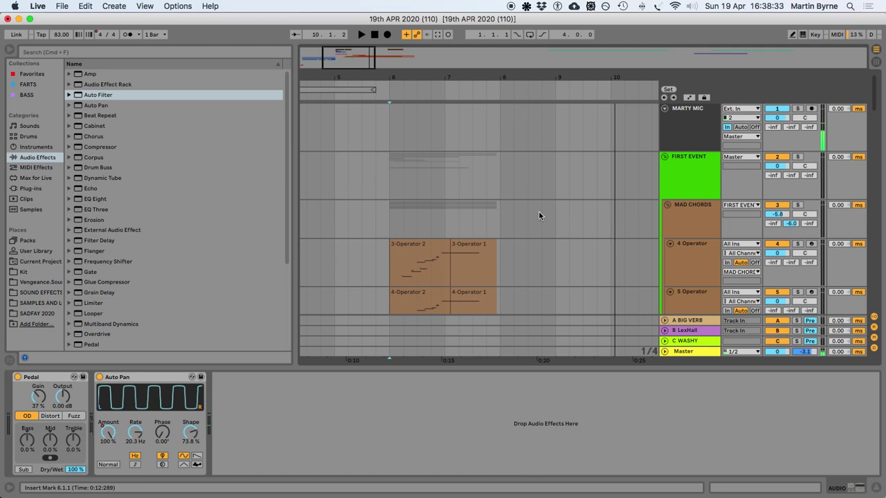
pyautogui.click(395, 178)
pyautogui.press('space')
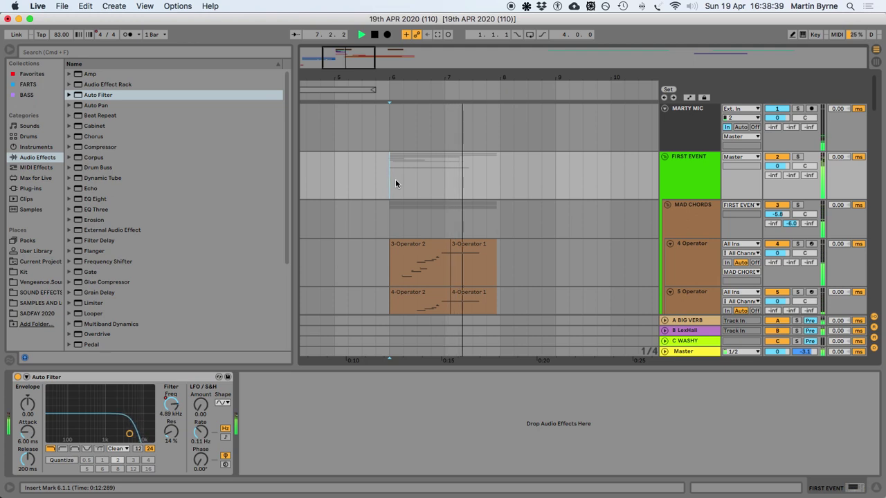
pyautogui.press('space')
# Set the FIRST EVENT Auto Filter's LFO amount to 29.3 and its shape to the stepped random waveform
pyautogui.moveTo(204, 405); pyautogui.dragTo(204, 384)
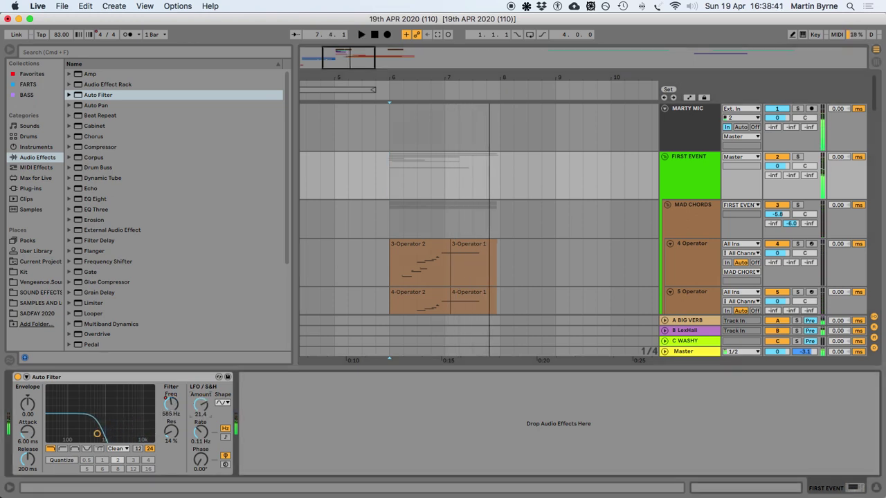
pyautogui.click(221, 404)
pyautogui.click(223, 453)
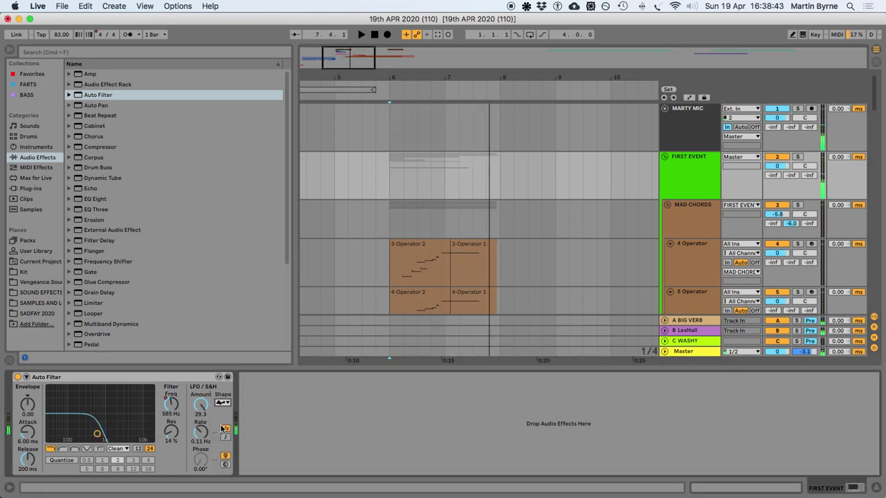
# Audition the filtered FIRST EVENT group from bar 6.4 and set the Auto Filter's LFO rate to 1.32 Hz
pyautogui.press('space')
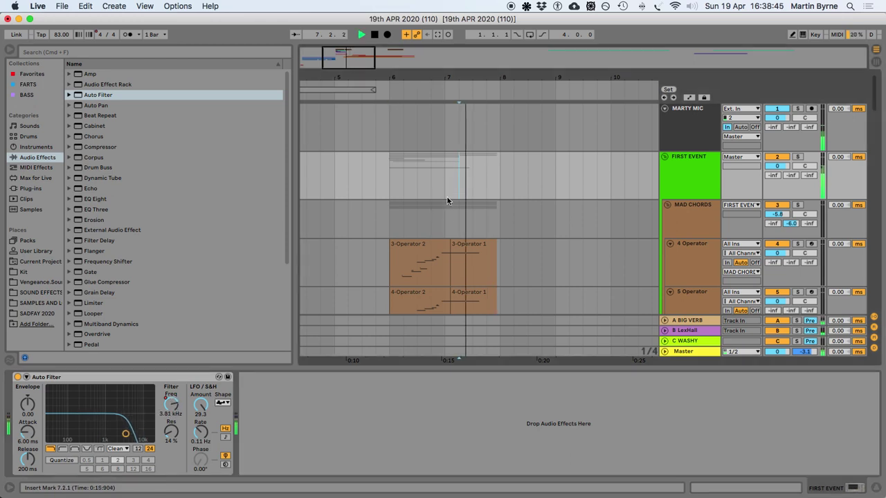
pyautogui.click(431, 187)
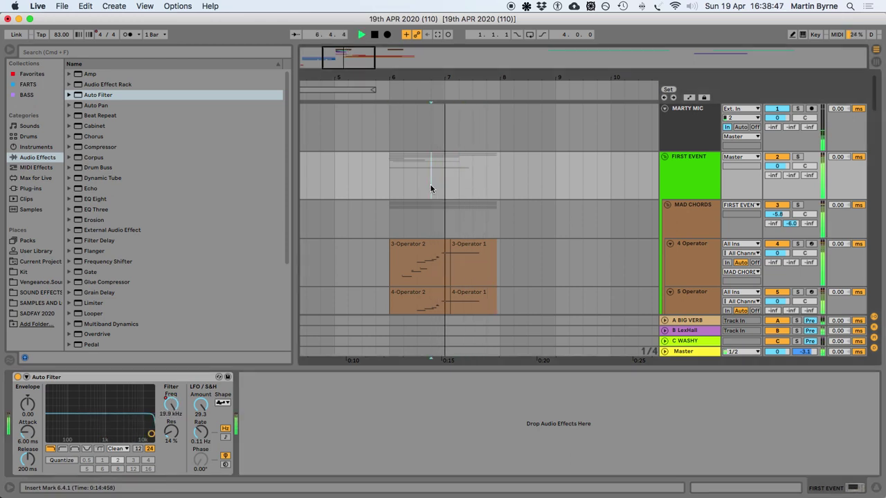
pyautogui.press('space')
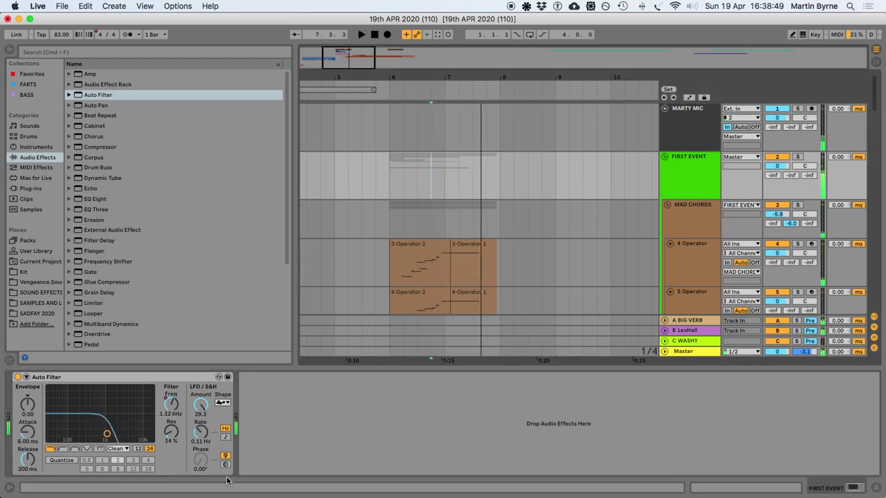
pyautogui.press('space')
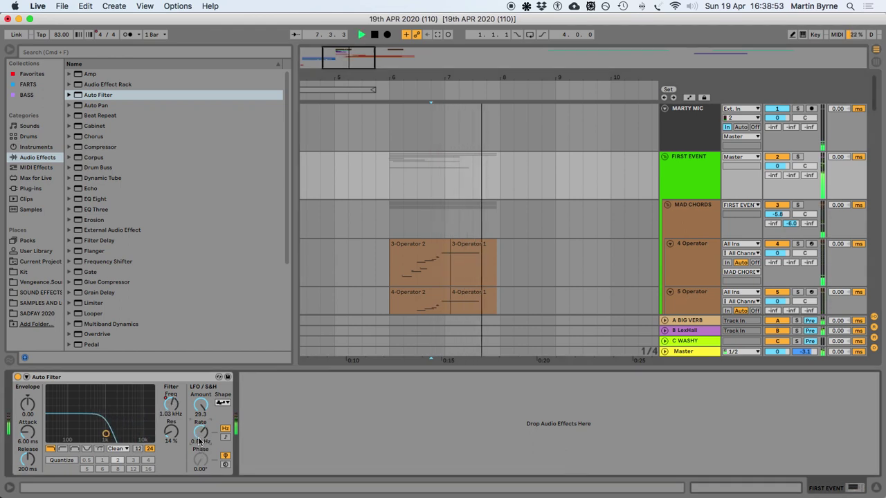
pyautogui.press('space')
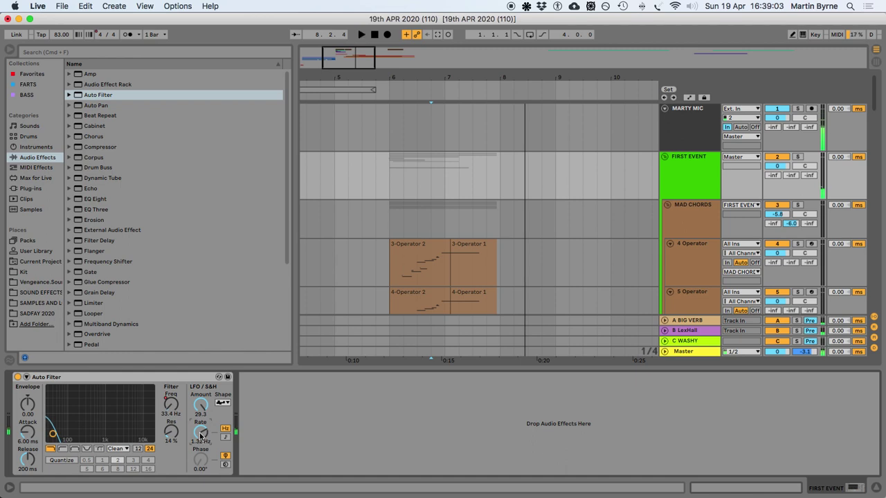
# Find LFO MIDI among the Max for Live MIDI effects and try to add it after FIRST EVENT's Auto Filter
pyautogui.click(29, 178)
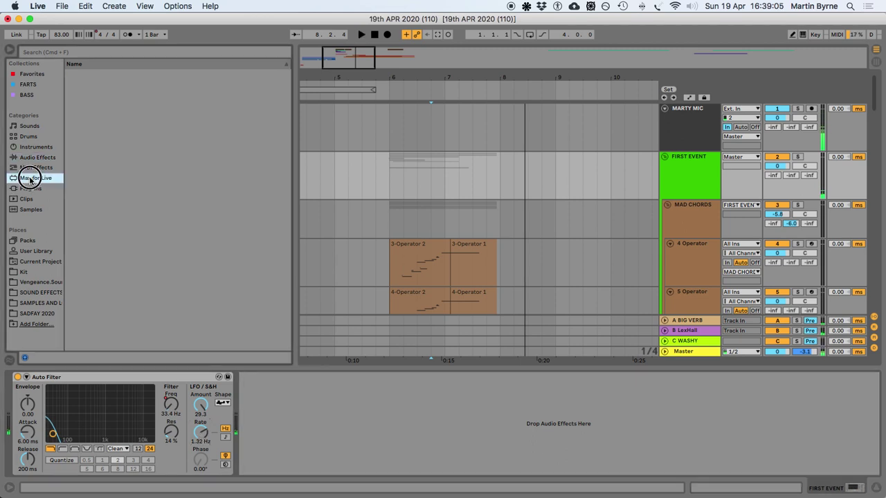
pyautogui.click(107, 95)
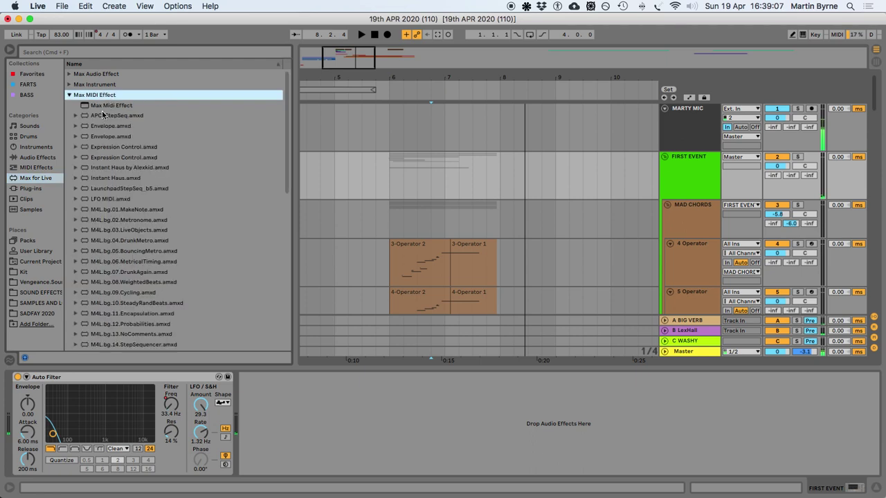
pyautogui.moveTo(82, 199); pyautogui.dragTo(256, 428)
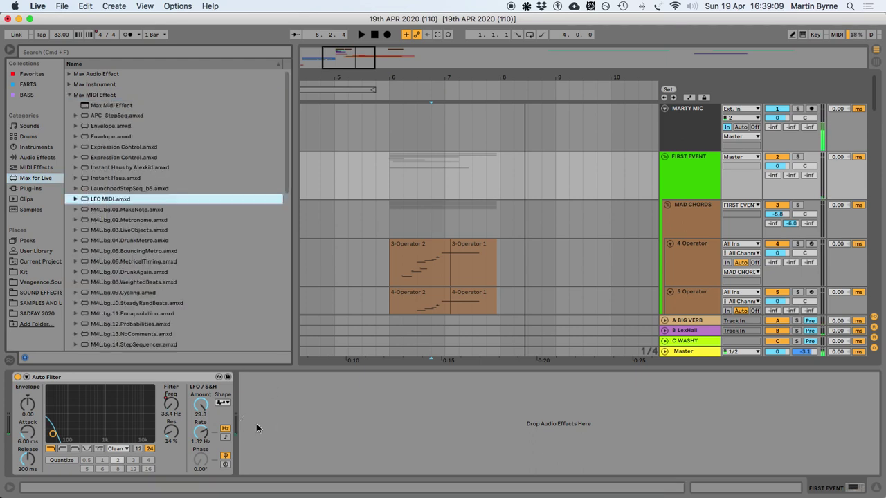
pyautogui.moveTo(118, 199); pyautogui.dragTo(282, 425)
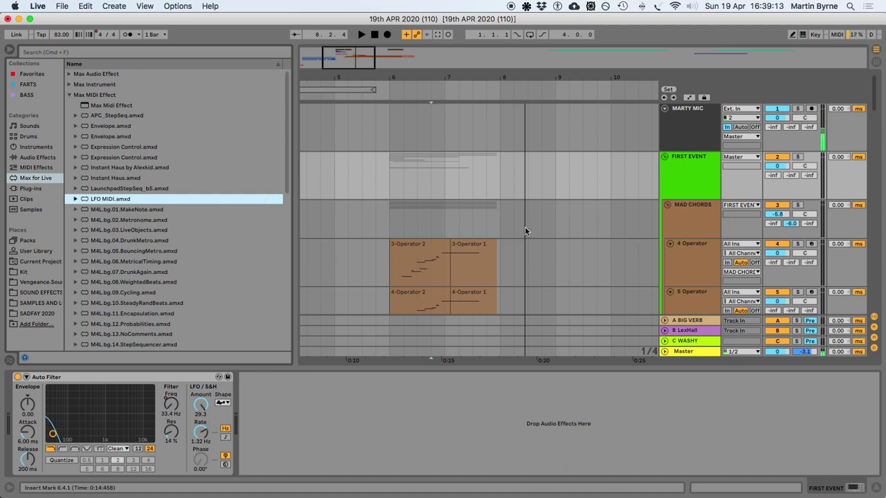
# Insert the LFO MIDI device before Chord in the 5 Operator track's device chain
pyautogui.click(684, 221)
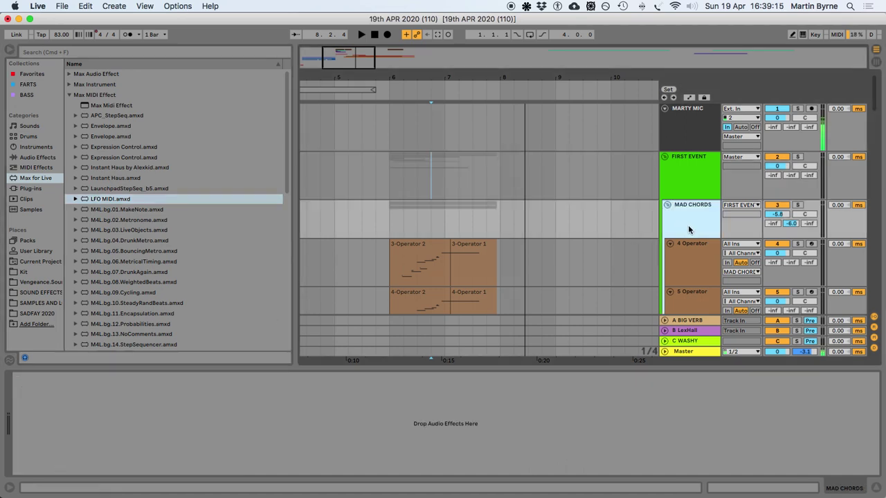
pyautogui.click(692, 255)
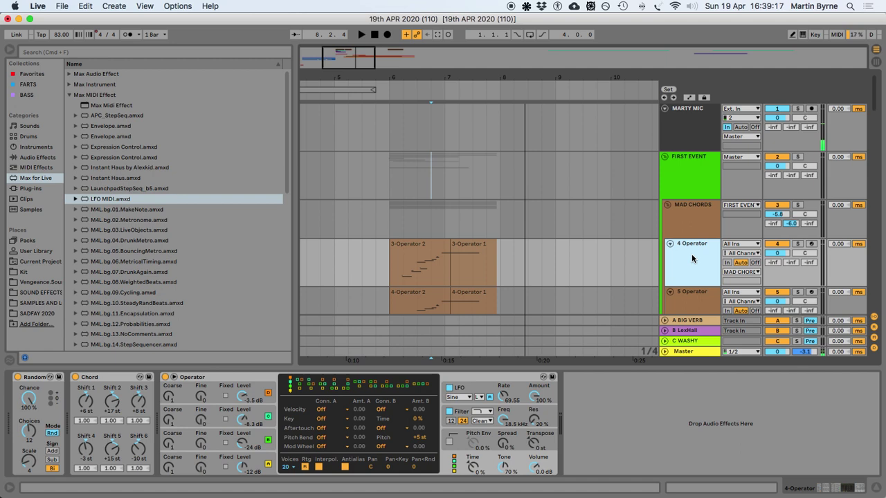
pyautogui.moveTo(93, 200); pyautogui.dragTo(686, 198)
pyautogui.scroll(-4, 681, 199)
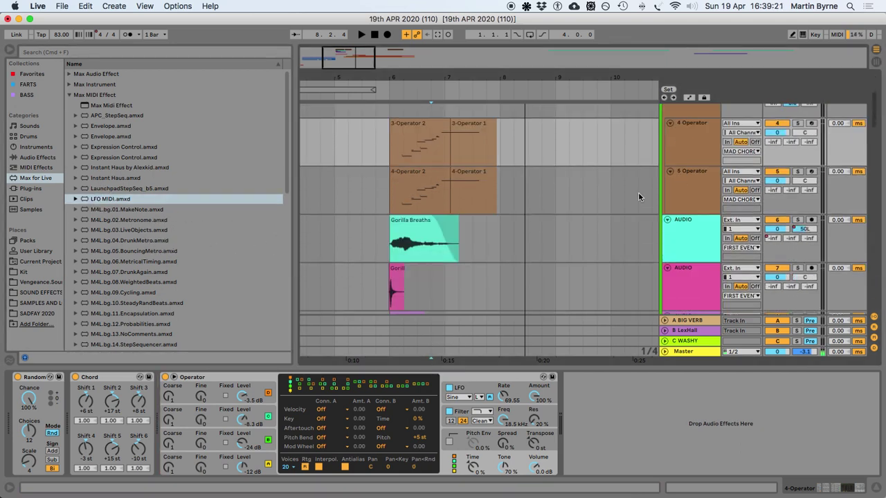
pyautogui.moveTo(108, 200); pyautogui.dragTo(12, 408)
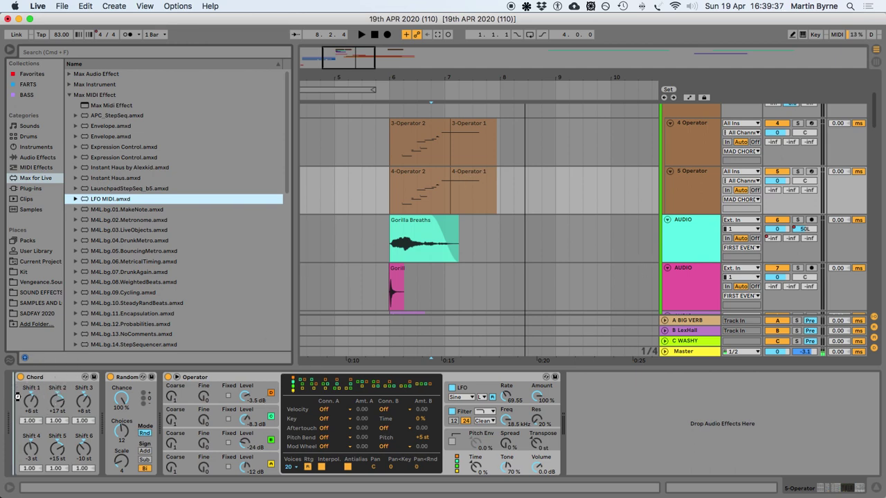
pyautogui.moveTo(17, 398); pyautogui.dragTo(18, 399)
# Map the LFO MIDI device on the 5 Operator track to the LFO rate of FIRST EVENT's Auto Filter
pyautogui.scroll(4, 643, 251)
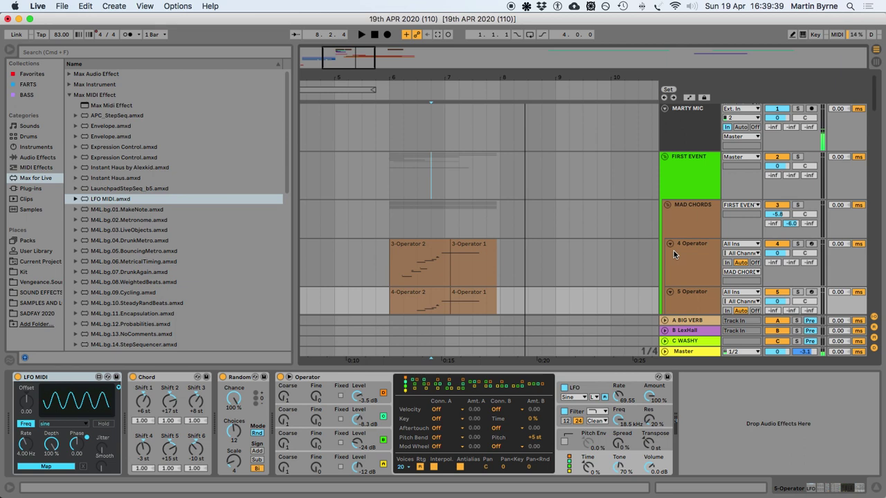
pyautogui.click(681, 179)
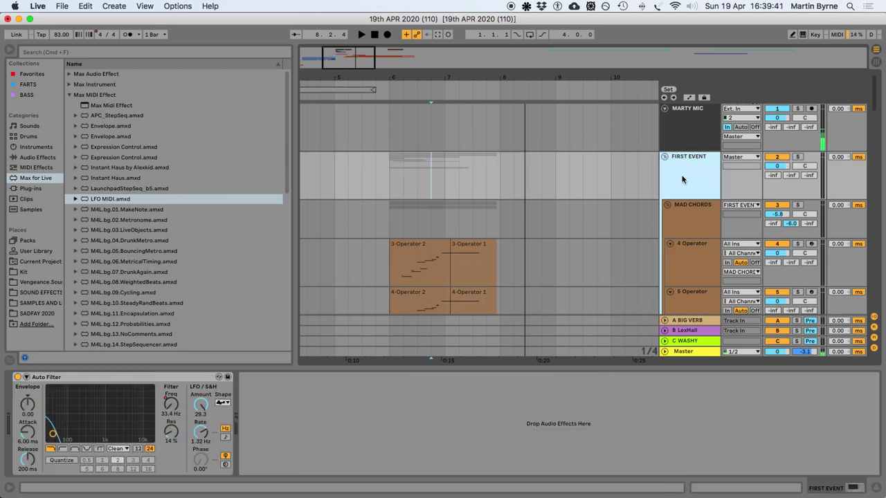
pyautogui.scroll(-3, 681, 180)
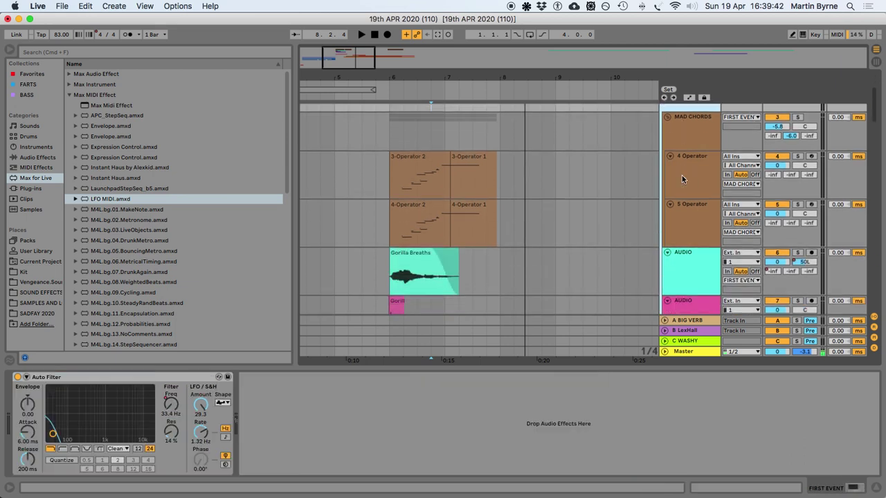
pyautogui.click(692, 270)
pyautogui.scroll(-2, 697, 262)
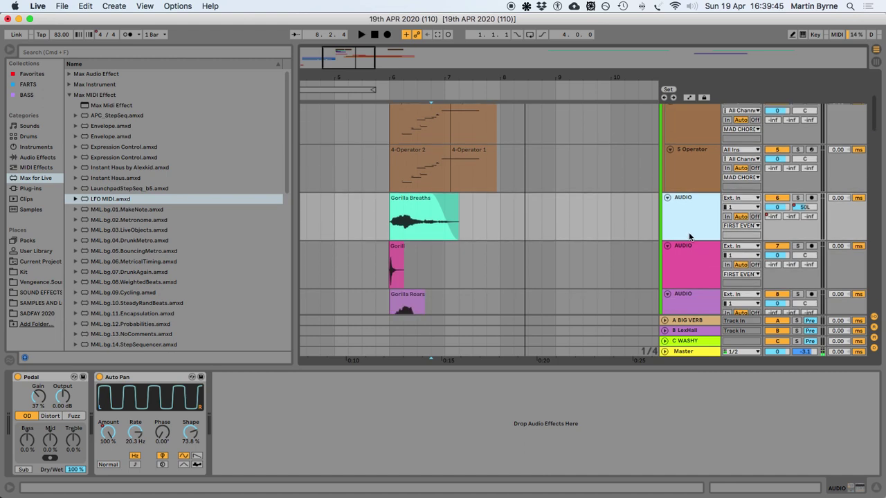
pyautogui.scroll(1, 696, 222)
pyautogui.click(695, 184)
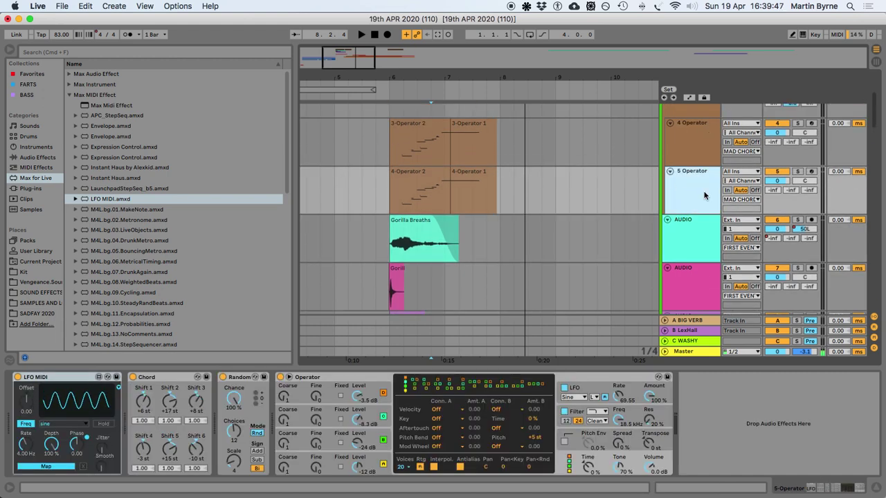
pyautogui.scroll(3, 704, 195)
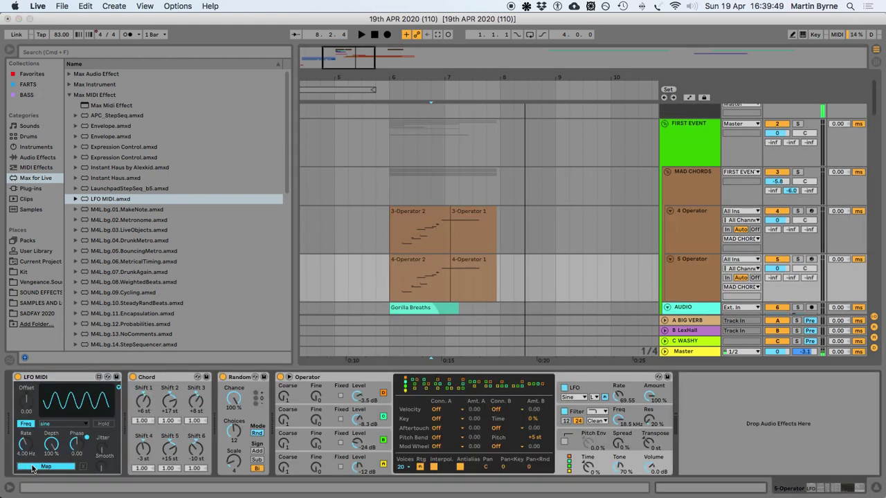
pyautogui.click(682, 157)
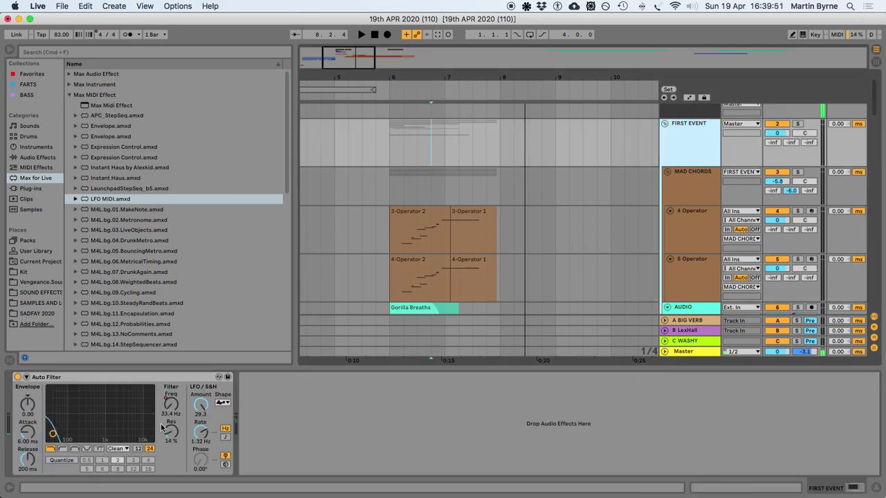
pyautogui.click(199, 433)
# Play FIRST EVENT from bar 6.4 to hear the modulated filter rate, and reselect the FIRST EVENT group
pyautogui.click(436, 190)
pyautogui.press('space')
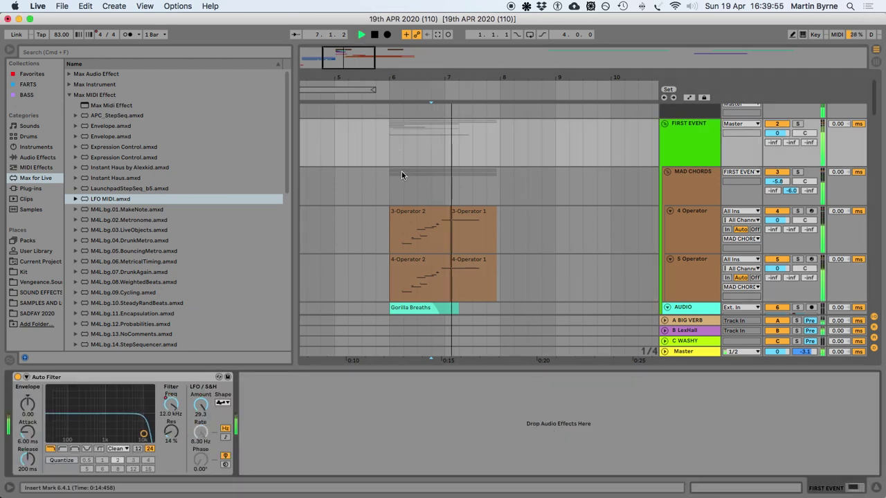
pyautogui.press('space')
pyautogui.click(681, 146)
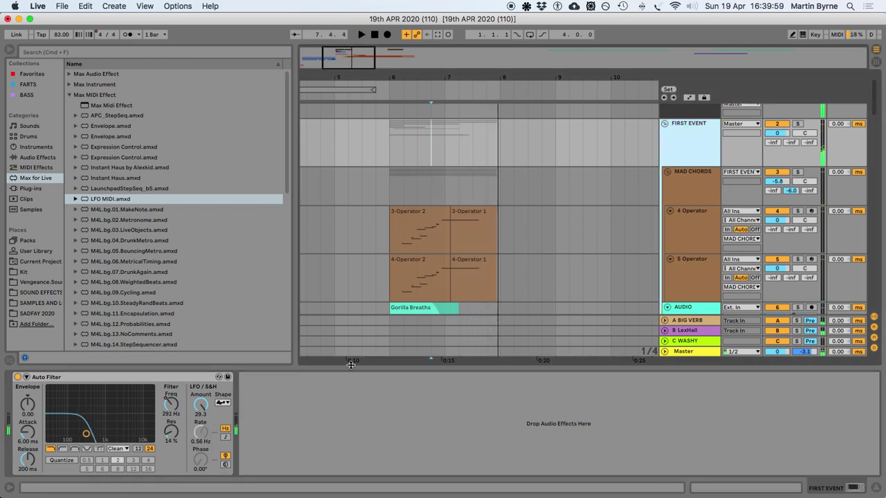
# Open the LFO MIDI device on the 5 Operator track and lower its rate to 0.15 Hz
pyautogui.click(708, 231)
pyautogui.click(683, 262)
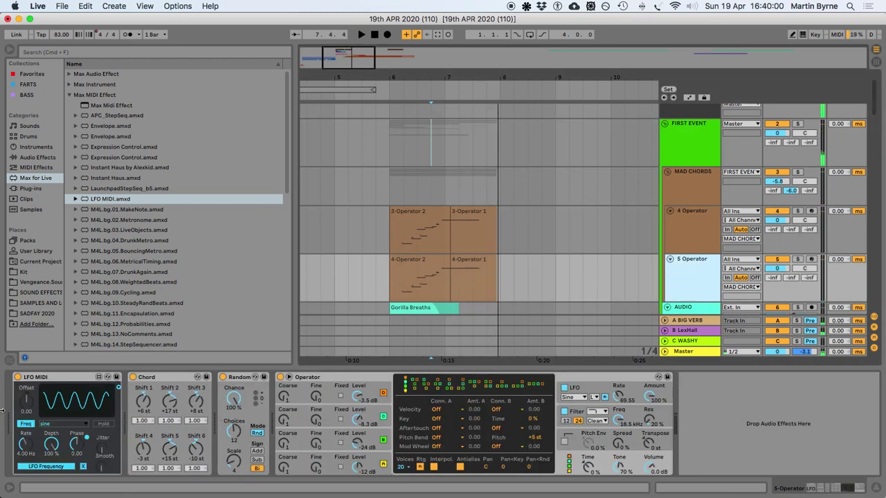
pyautogui.click(24, 457)
pyautogui.press('space')
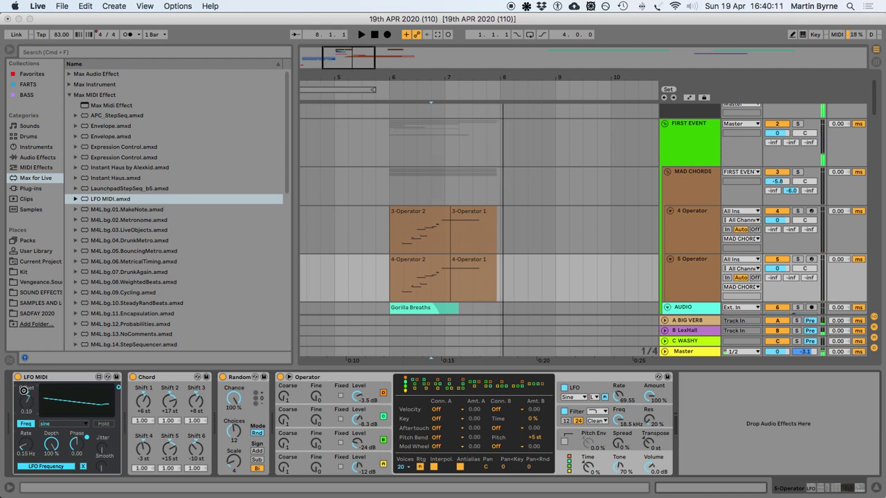
# Raise the LFO MIDI offset to 0.46 while playing the arrangement
pyautogui.press('space')
pyautogui.moveTo(26, 408); pyautogui.dragTo(27, 403)
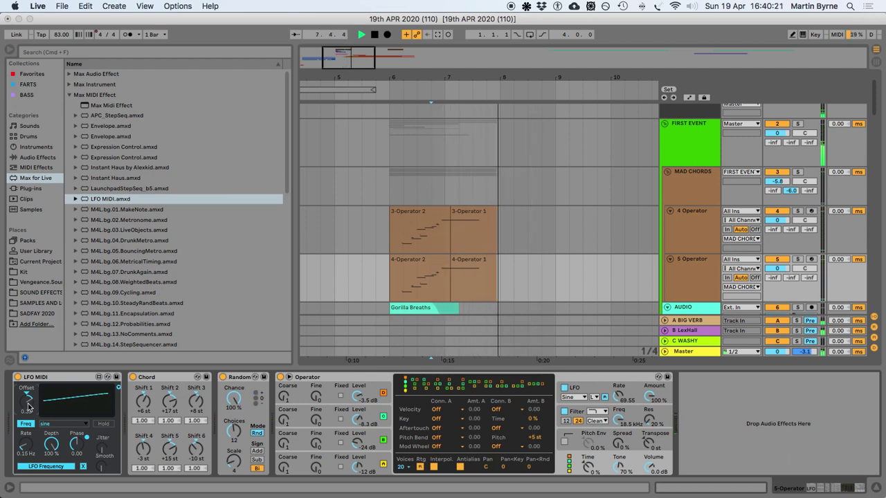
pyautogui.moveTo(31, 405); pyautogui.dragTo(31, 399)
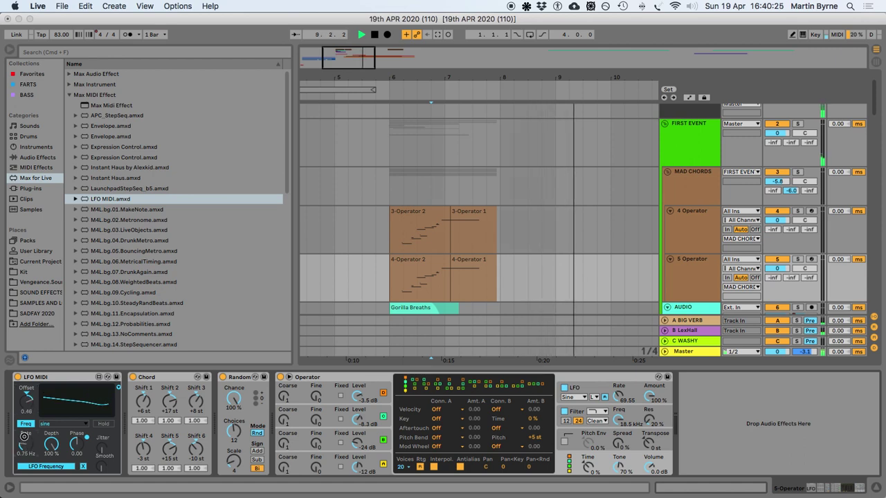
# Set the LFO MIDI rate to 0.75 Hz, stop playback and save the set
pyautogui.moveTo(26, 449); pyautogui.dragTo(25, 443)
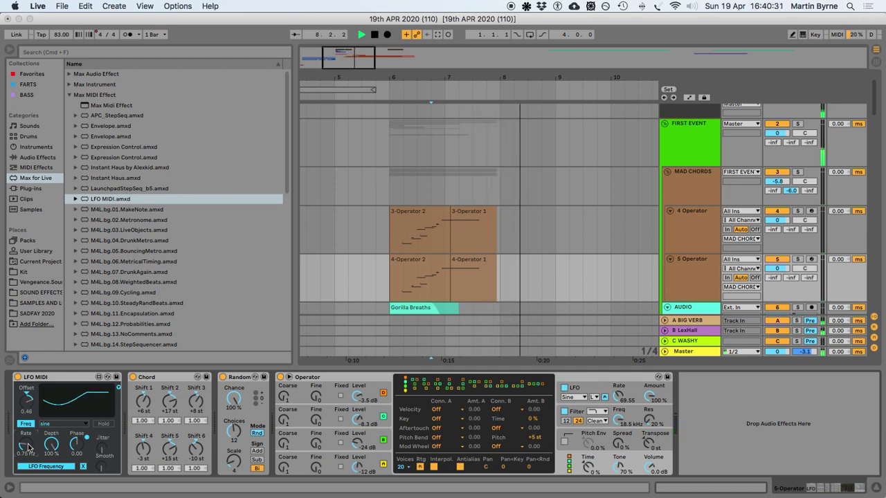
pyautogui.press('space')
pyautogui.press('super+s')
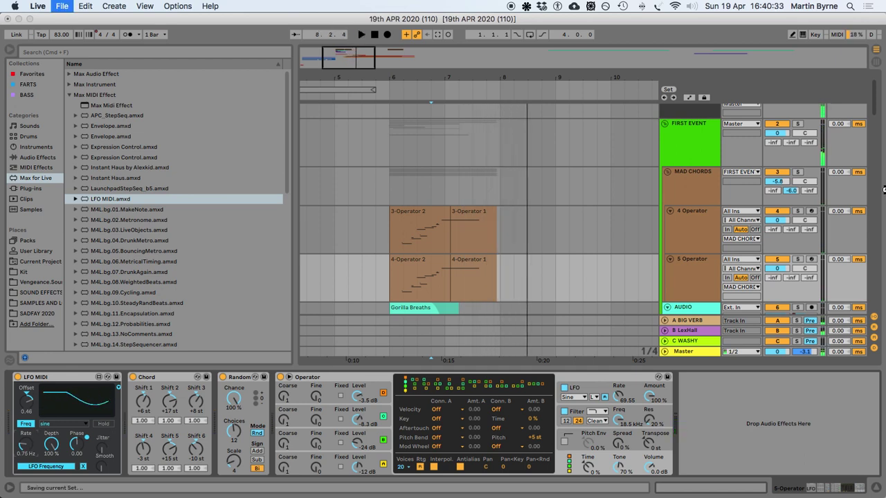
# Select the FIRST EVENT group and play its ending to hear the modulated Auto Filter
pyautogui.click(678, 135)
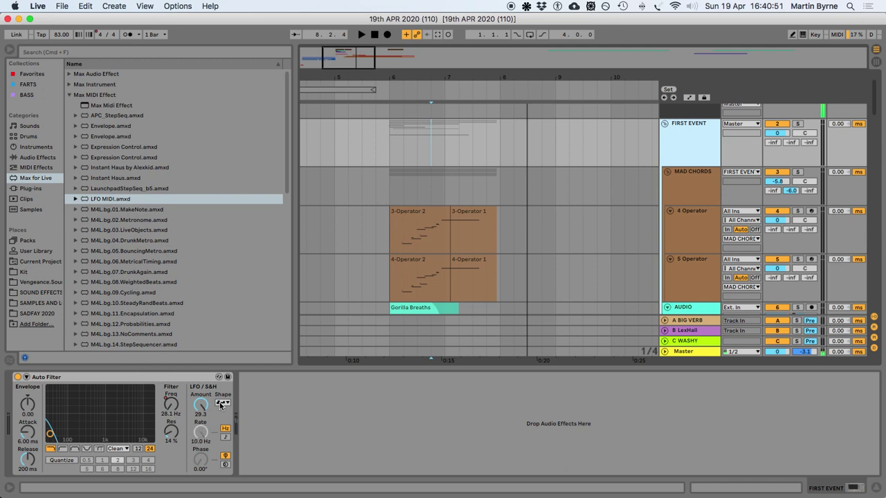
pyautogui.press('space')
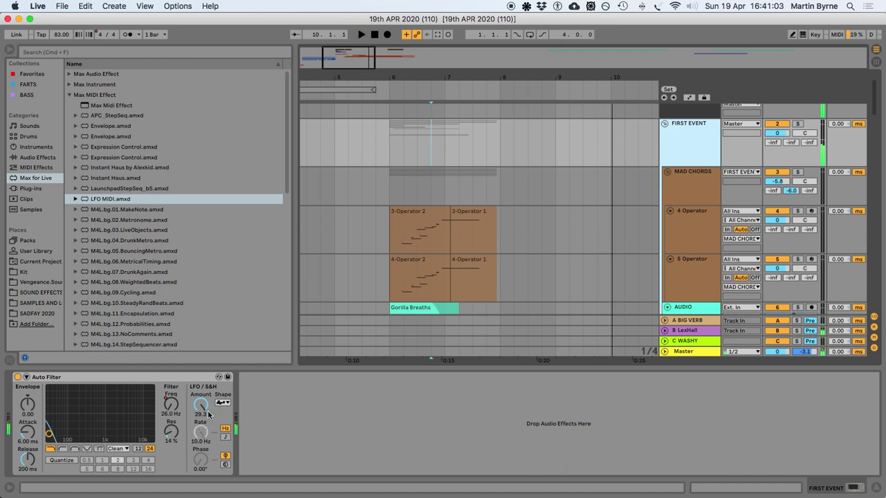
pyautogui.press('super+Tab')
pyautogui.press('super+shift+Tab')
pyautogui.click(876, 489)
pyautogui.scroll(-10, 555, 337)
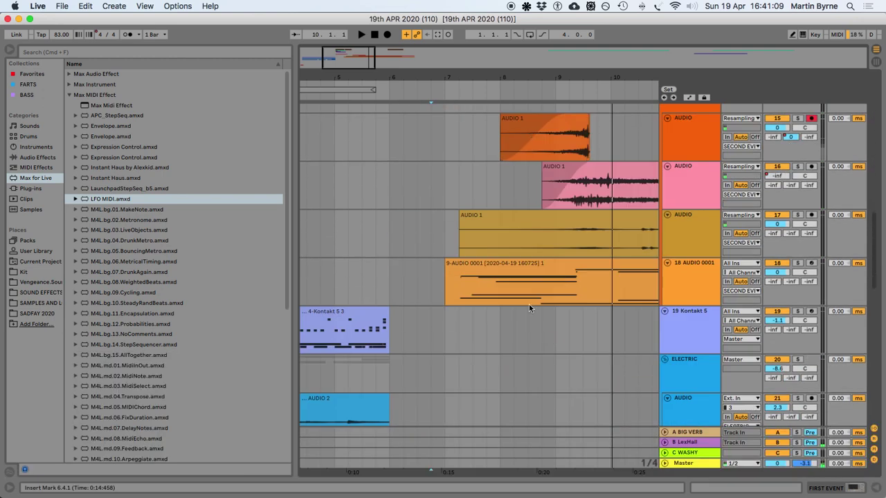
pyautogui.scroll(2, 554, 277)
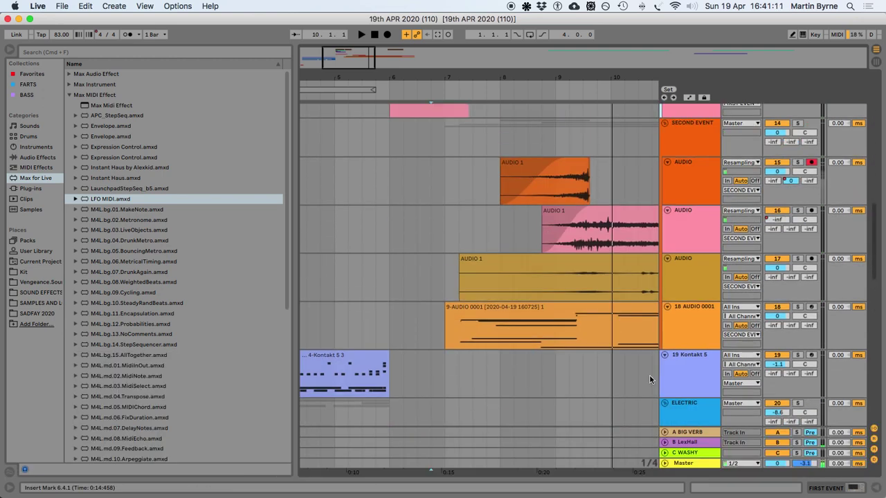
pyautogui.click(681, 456)
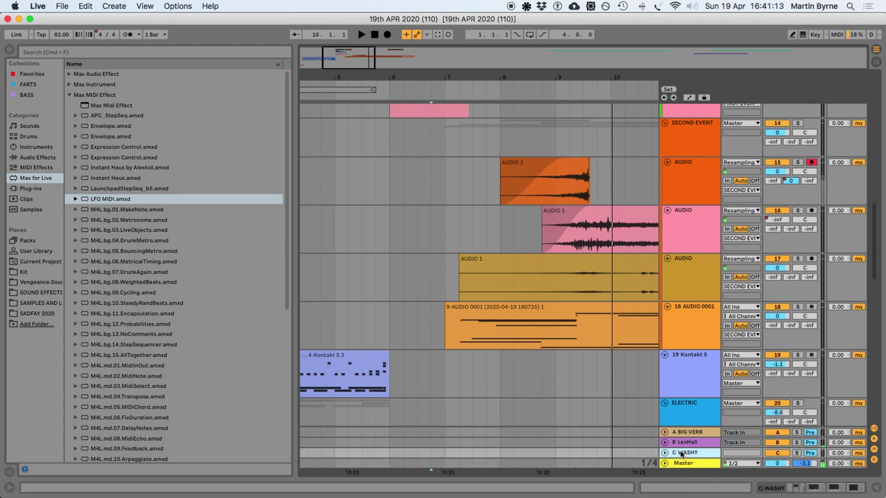
pyautogui.hotkey('ctrl', 'z')
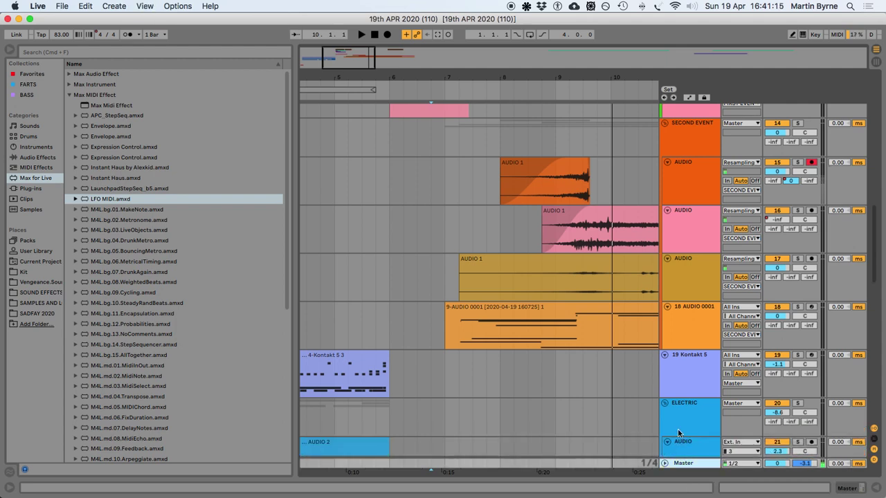
pyautogui.scroll(-10, 678, 435)
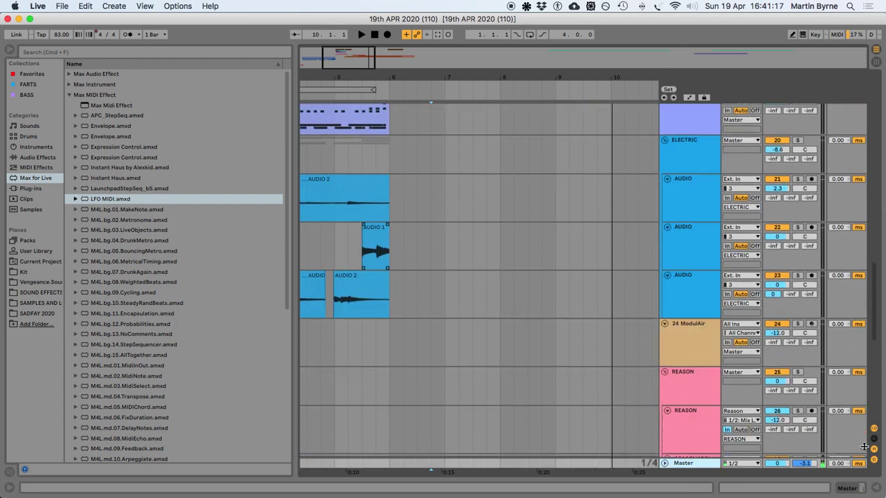
pyautogui.click(874, 436)
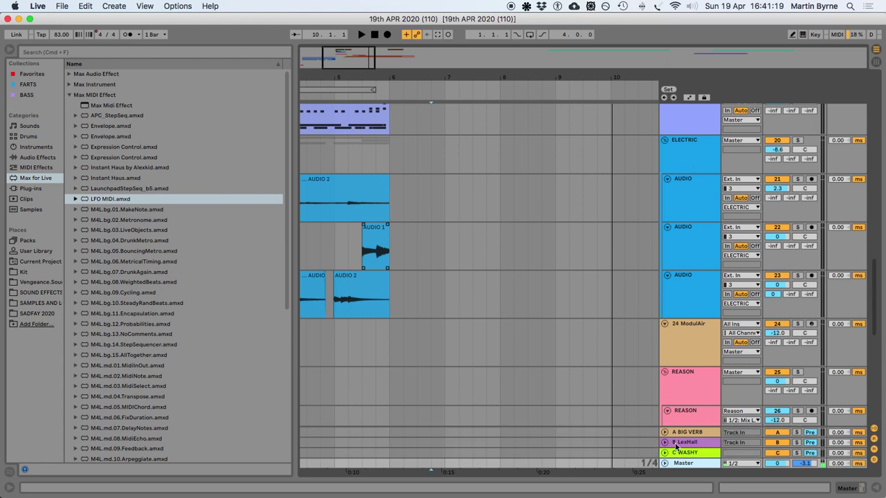
# Add a return track D and copy the LexHall device from the A BIG VERB return onto it
pyautogui.hotkey('ctrl', 'alt', 't')
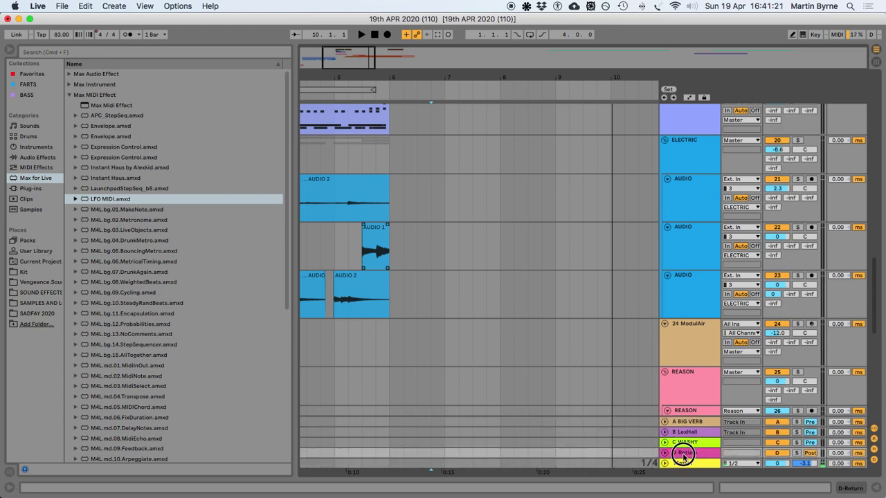
pyautogui.click(689, 424)
pyautogui.click(876, 488)
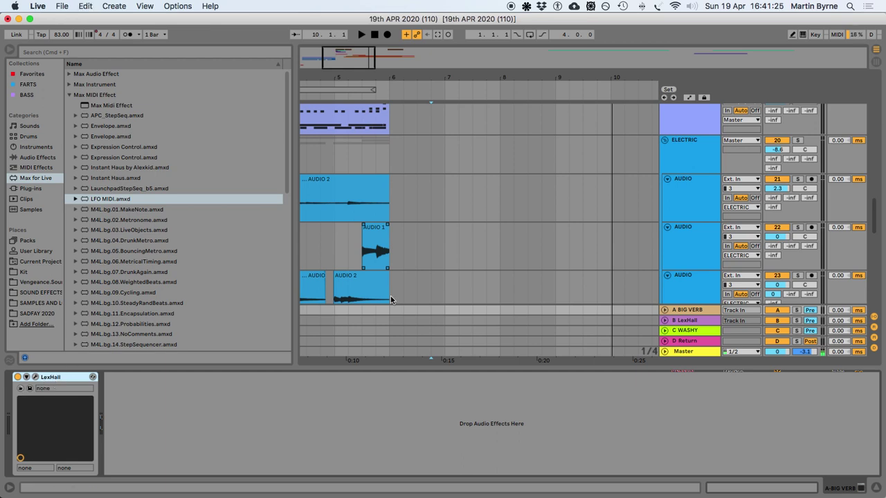
pyautogui.click(682, 342)
pyautogui.press('super+v')
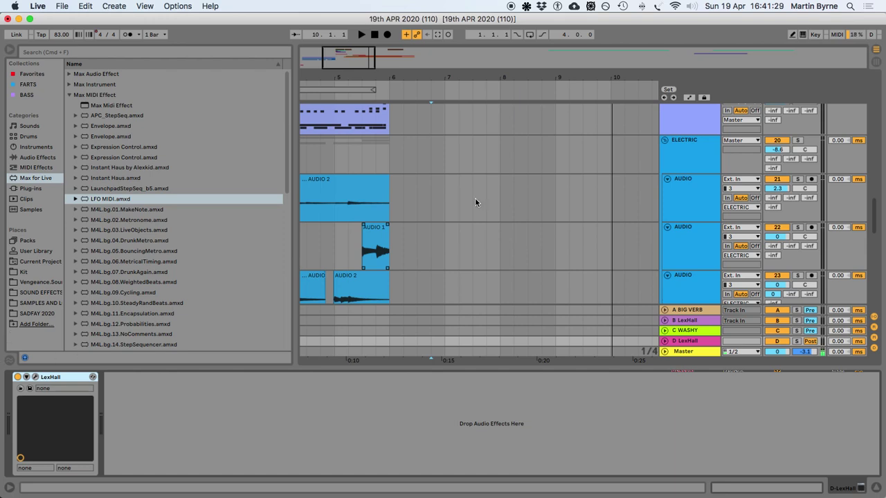
# Move the B-LexHall send automation of SECOND EVENT's first AUDIO track, from 7.4.1 to 10.1.1, to its C-WASHY send
pyautogui.scroll(6, 619, 188)
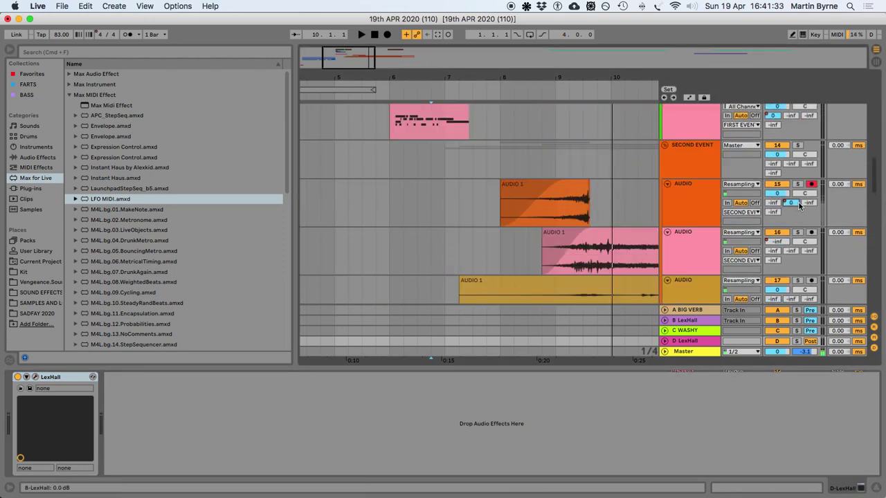
pyautogui.press('a')
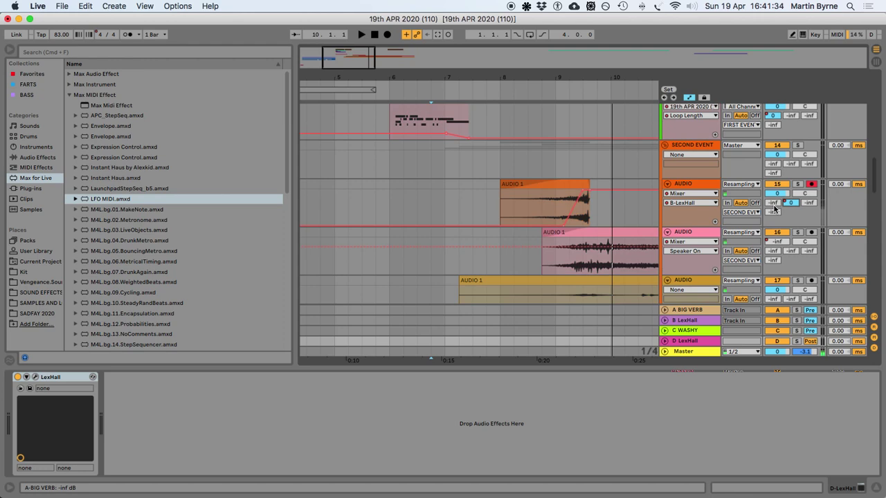
pyautogui.click(714, 223)
pyautogui.moveTo(492, 264); pyautogui.dragTo(610, 260)
pyautogui.click(680, 242)
pyautogui.click(714, 222)
pyautogui.moveTo(482, 247); pyautogui.dragTo(609, 253)
pyautogui.press('super+v')
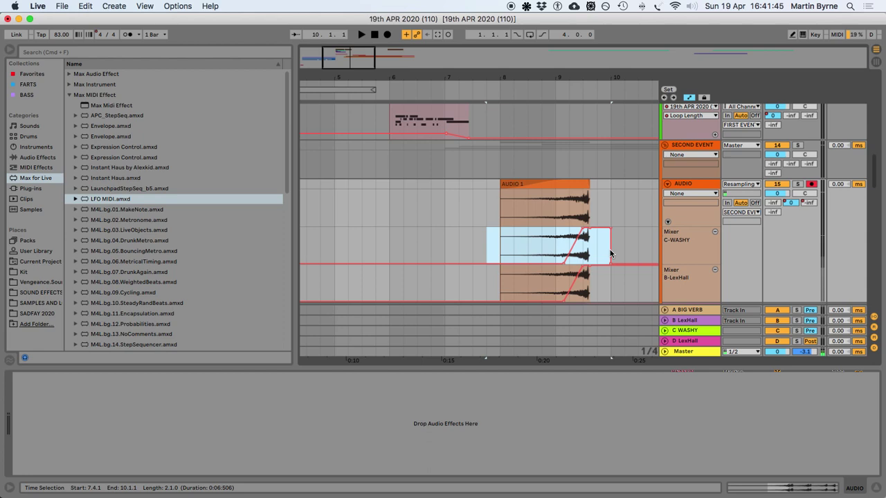
pyautogui.moveTo(487, 291); pyautogui.dragTo(611, 287)
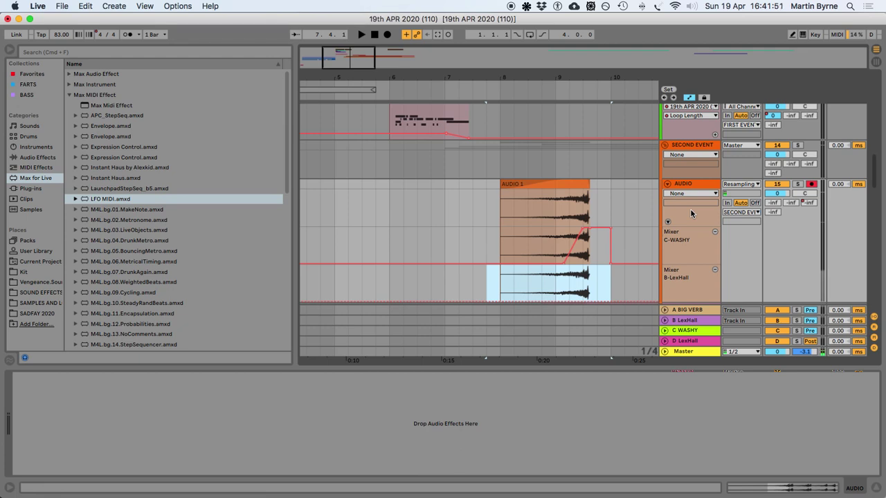
# Move the send automation of SECOND EVENT's first AUDIO track from the C-WASHY send to the D-LexHall send
pyautogui.moveTo(490, 245); pyautogui.dragTo(636, 257)
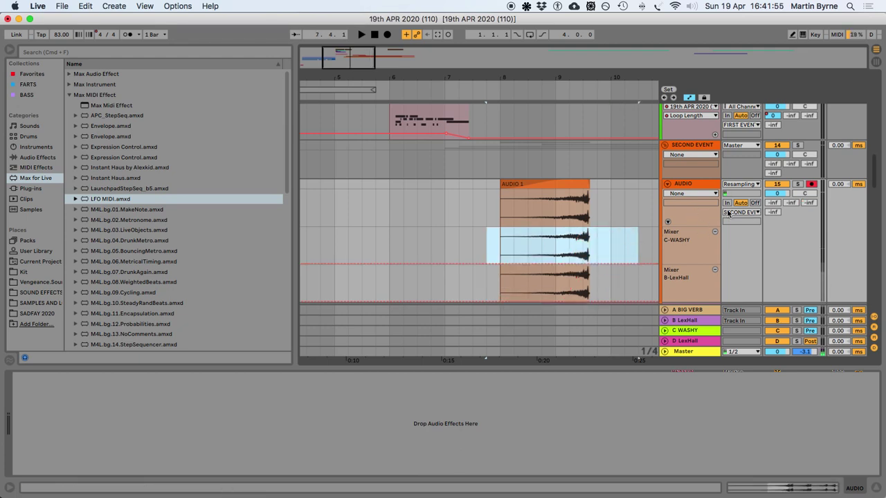
pyautogui.click(772, 212)
pyautogui.click(715, 222)
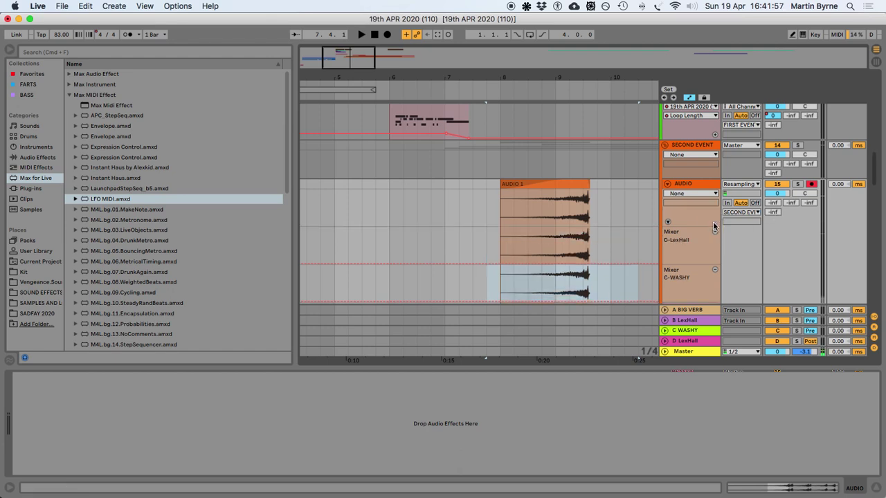
pyautogui.moveTo(479, 255); pyautogui.dragTo(604, 256)
# Switch the D LexHall return to pre-fader, play the passage from 7.4.1 and save the set
pyautogui.press('space')
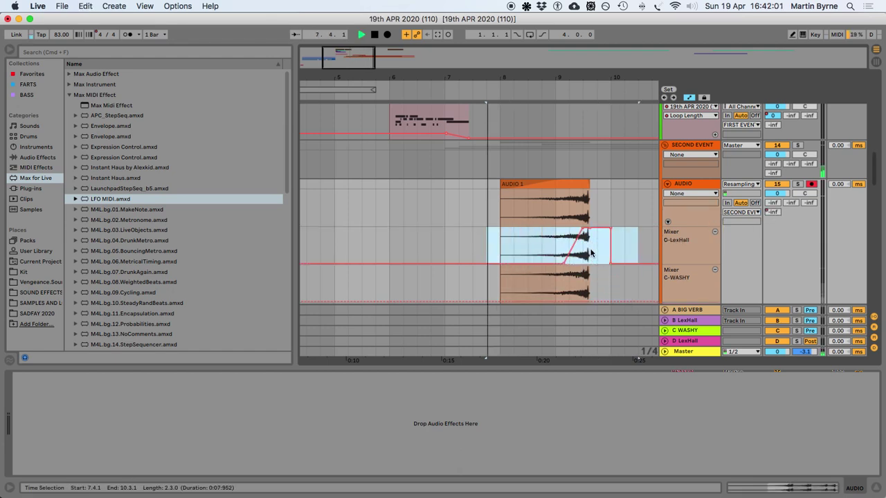
pyautogui.press('space')
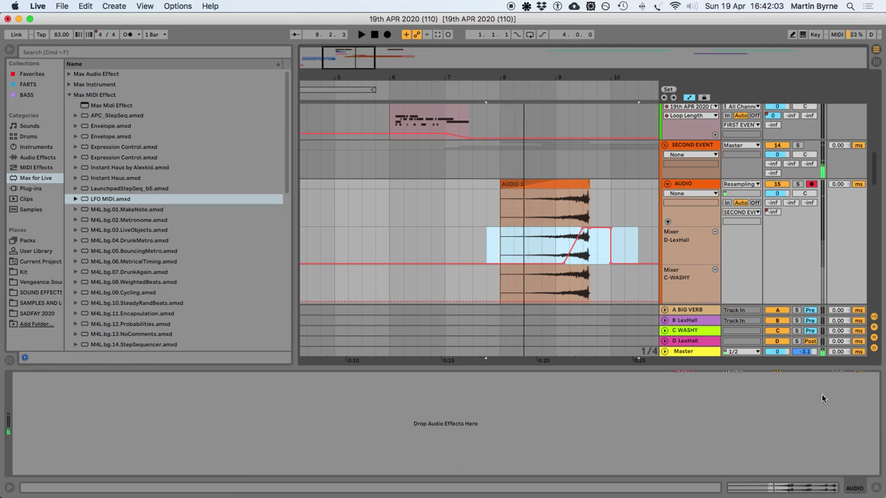
pyautogui.click(807, 342)
pyautogui.press('space')
pyautogui.press('super+s')
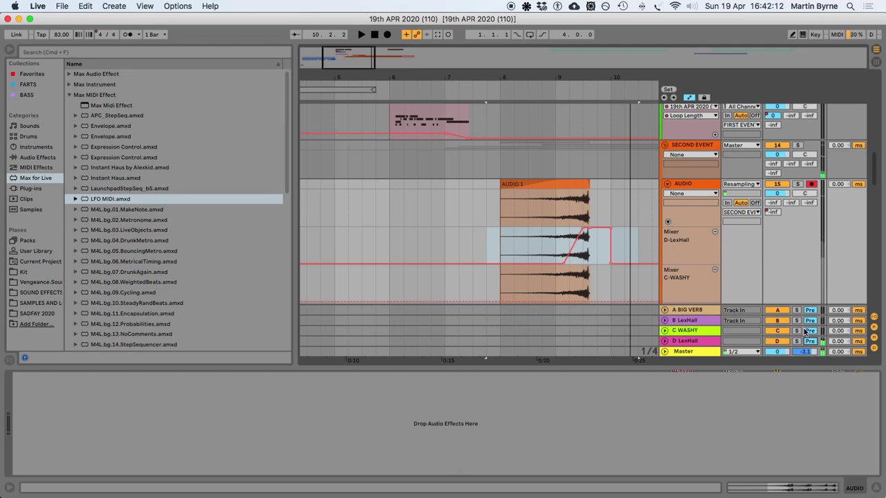
# Remove the B-LexHall and C-WASHY automation lanes from SECOND EVENT's first AUDIO track
pyautogui.click(875, 489)
pyautogui.press('-')
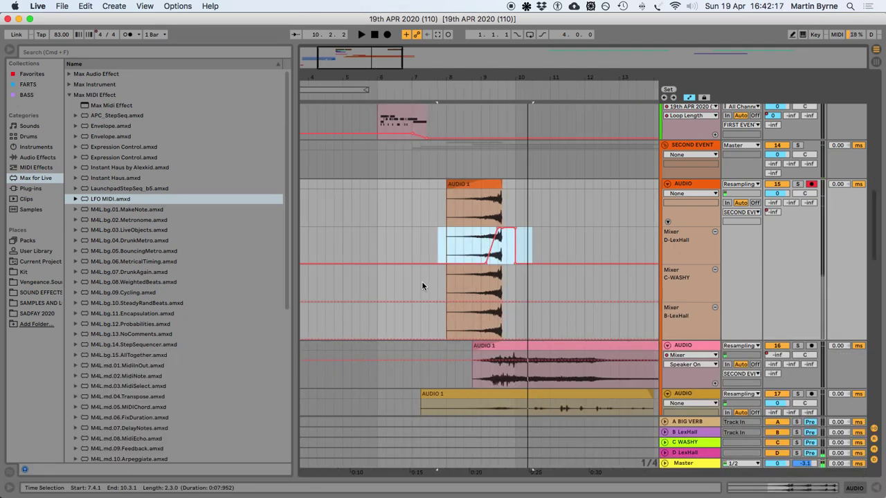
pyautogui.click(421, 284)
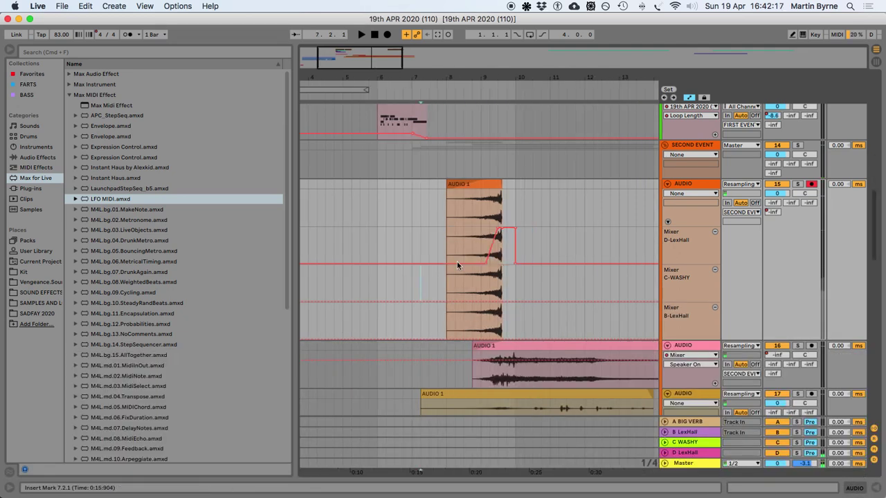
pyautogui.click(714, 307)
pyautogui.click(715, 269)
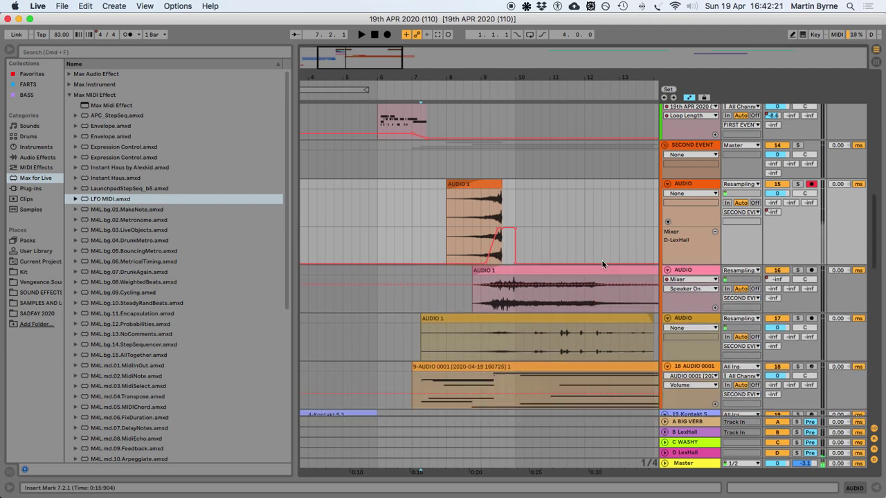
# Listen to SECOND EVENT from 7.1.1 and examine the end of the first AUDIO clip against its D-LexHall send curve
pyautogui.press('space')
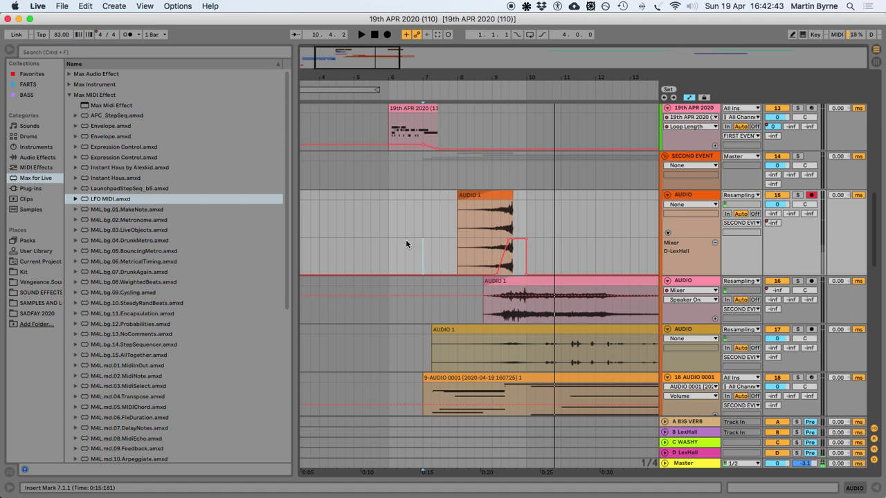
pyautogui.press('space')
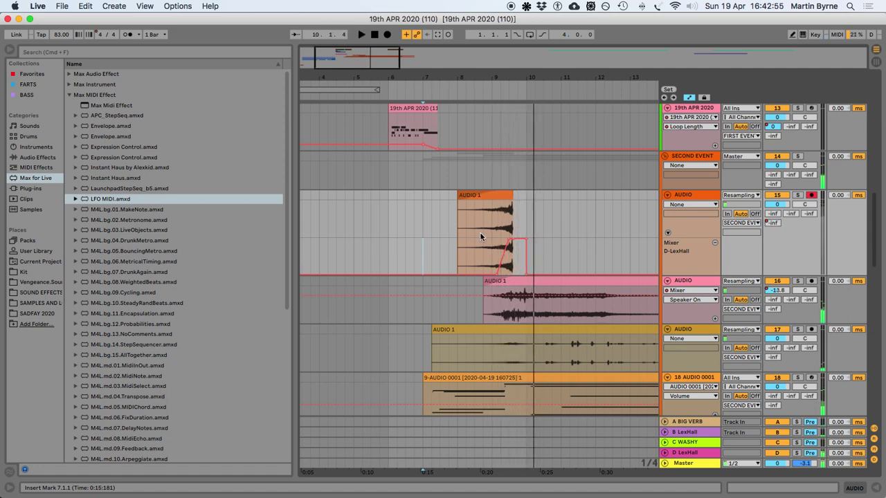
pyautogui.hscroll(5, 464, 242)
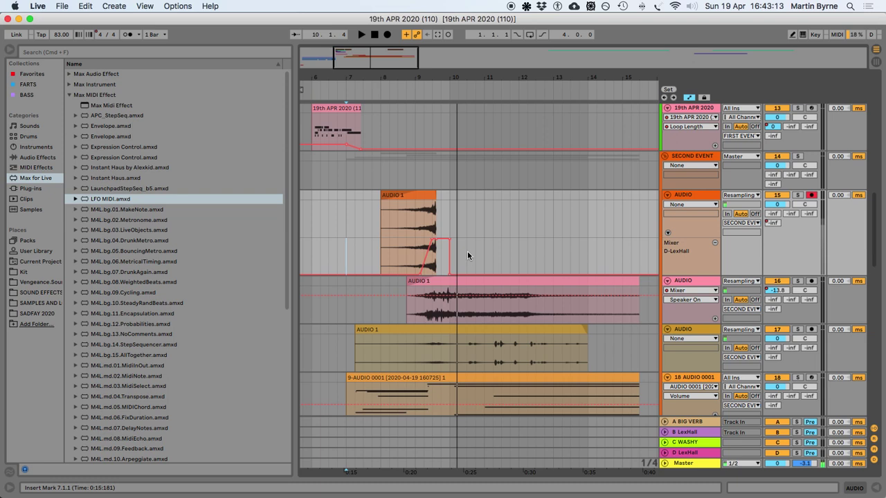
pyautogui.press('space')
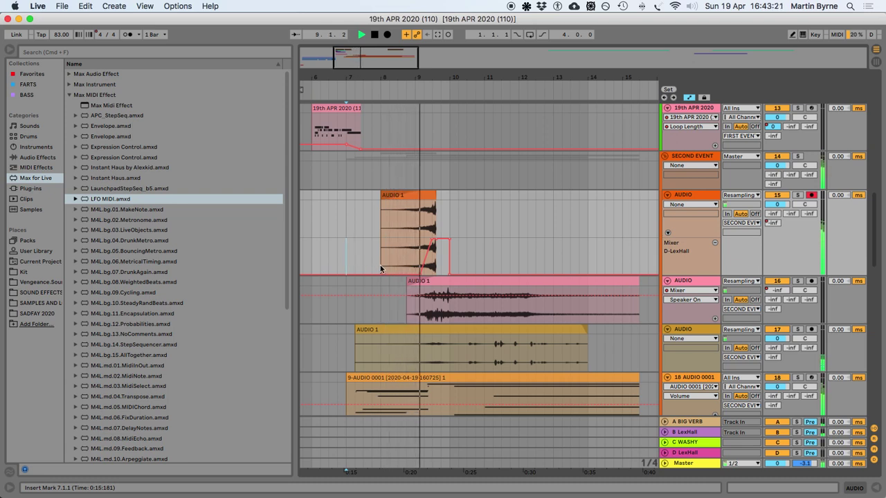
pyautogui.press('space')
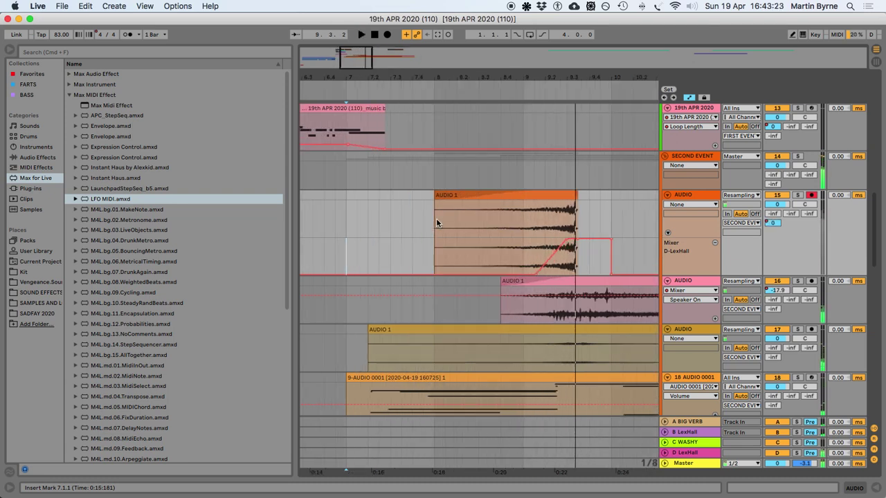
pyautogui.scroll(5, 436, 218)
pyautogui.hscroll(10, 516, 233)
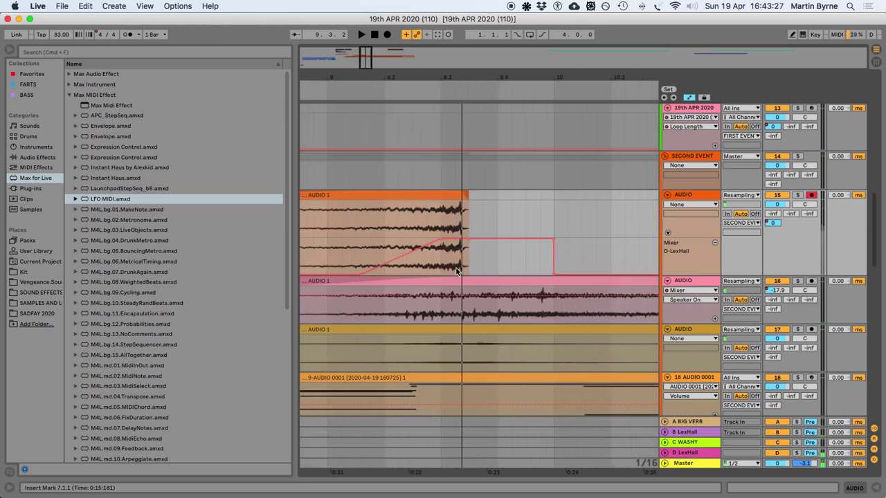
# Look over the arrangement with the FIRST EVENT and SECOND EVENT groups folded, including the Kontakt 5 and ELECTRIC tracks, and unfold FIRST EVENT
pyautogui.scroll(-8, 457, 270)
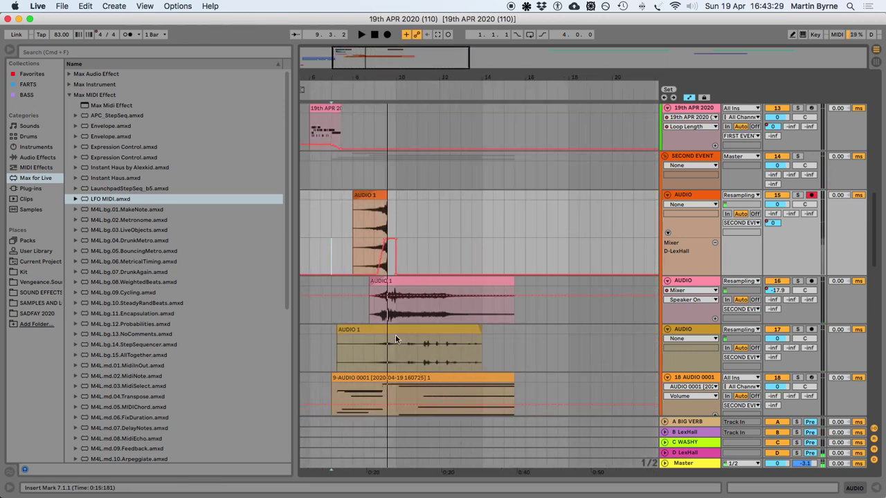
pyautogui.scroll(3, 394, 297)
pyautogui.scroll(7, 403, 304)
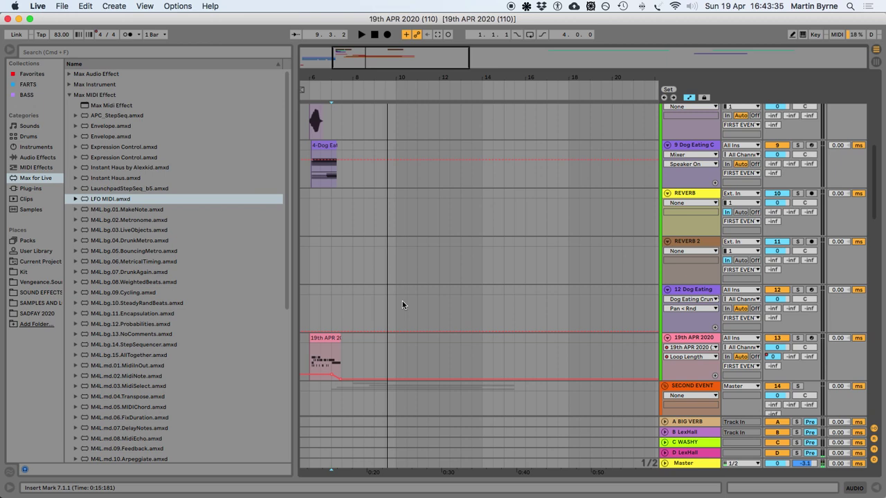
pyautogui.scroll(5, 403, 304)
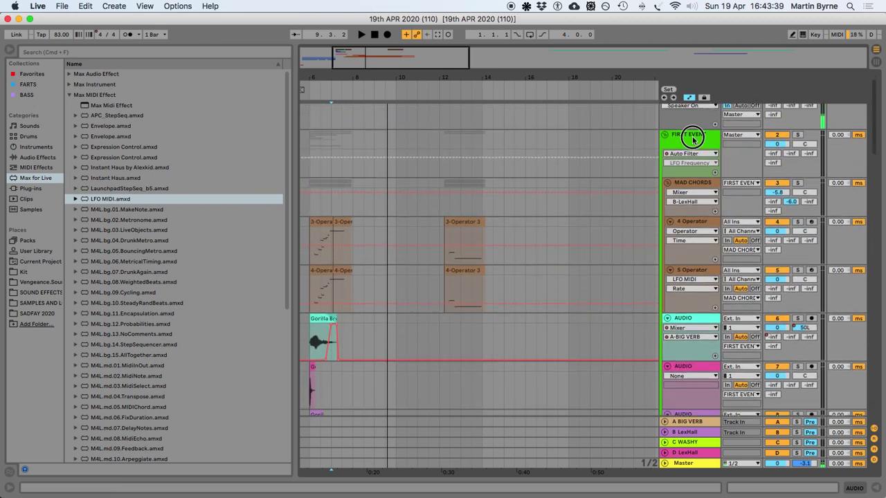
pyautogui.click(693, 141)
pyautogui.click(683, 158)
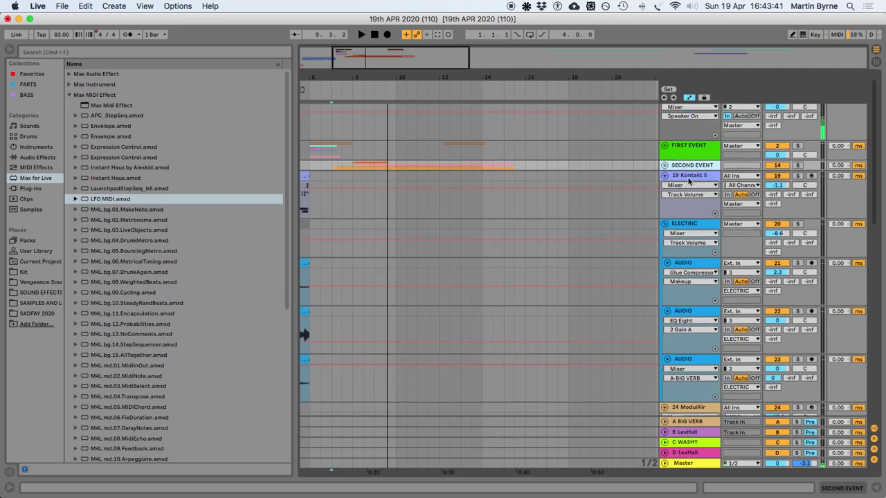
pyautogui.click(688, 174)
pyautogui.scroll(-3, 685, 228)
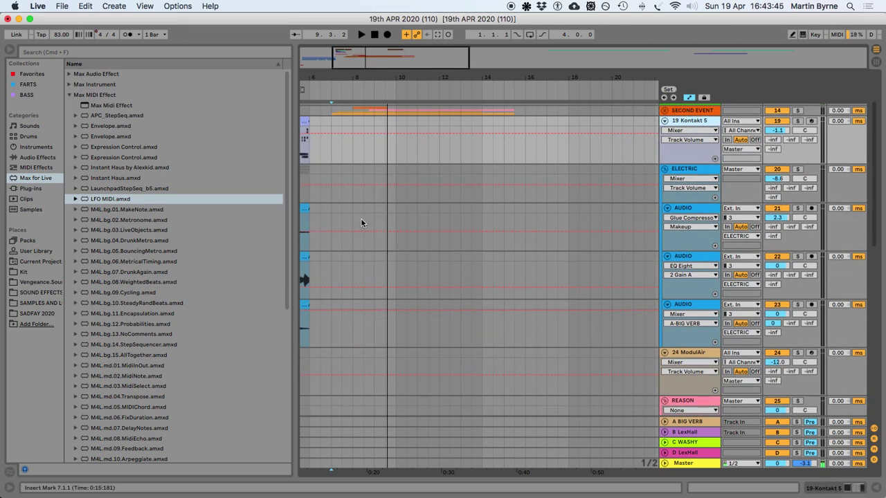
pyautogui.scroll(4, 363, 221)
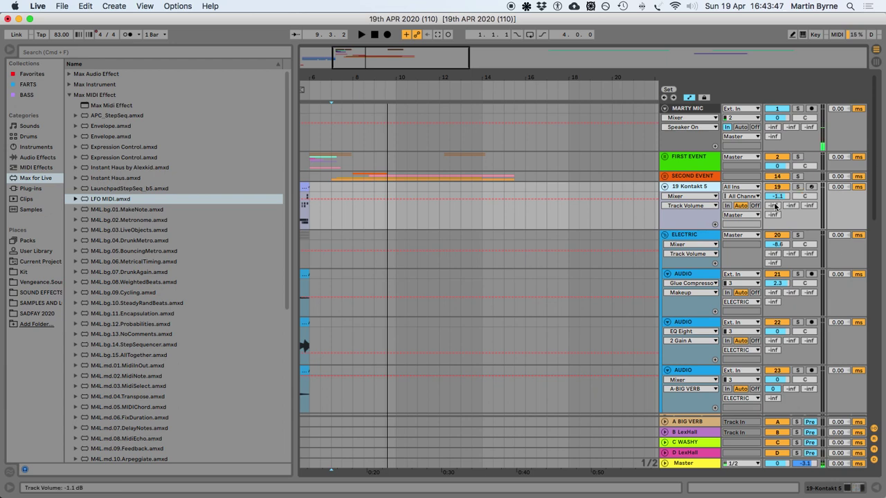
pyautogui.scroll(-2, 751, 243)
pyautogui.scroll(1, 751, 243)
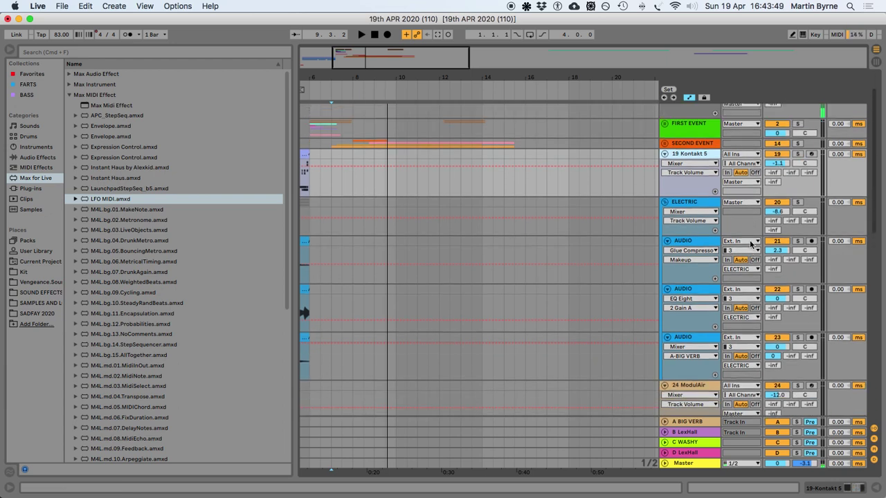
pyautogui.scroll(2, 751, 244)
pyautogui.doubleClick(692, 156)
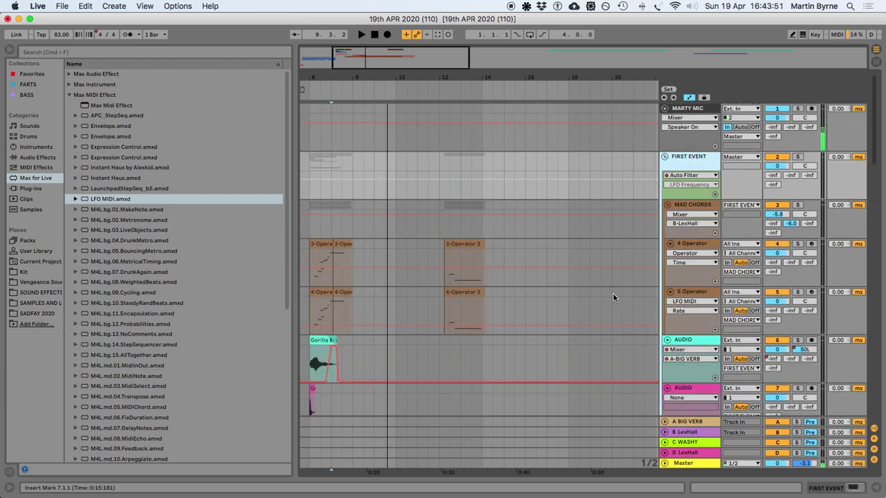
# Record-arm the 19th APR 2020 sampler track in FIRST EVENT and place the insert marker at 6.1.1
pyautogui.scroll(-5, 618, 293)
pyautogui.scroll(-6, 613, 297)
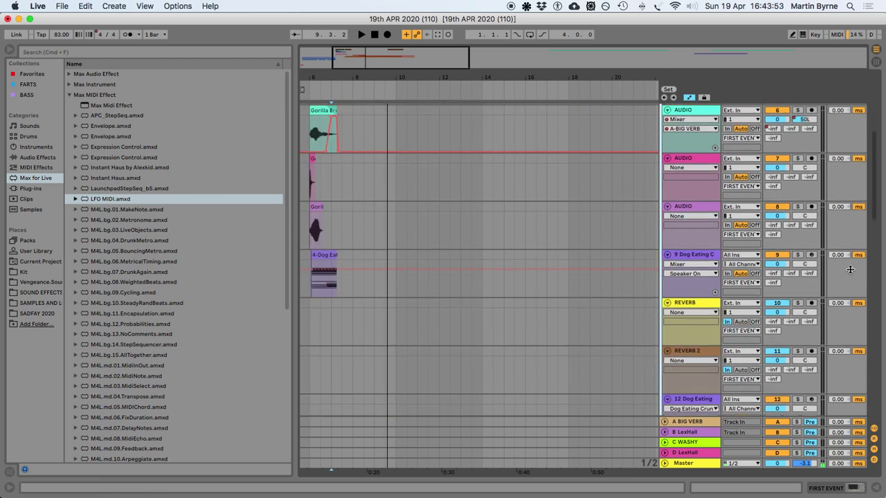
pyautogui.scroll(-3, 804, 268)
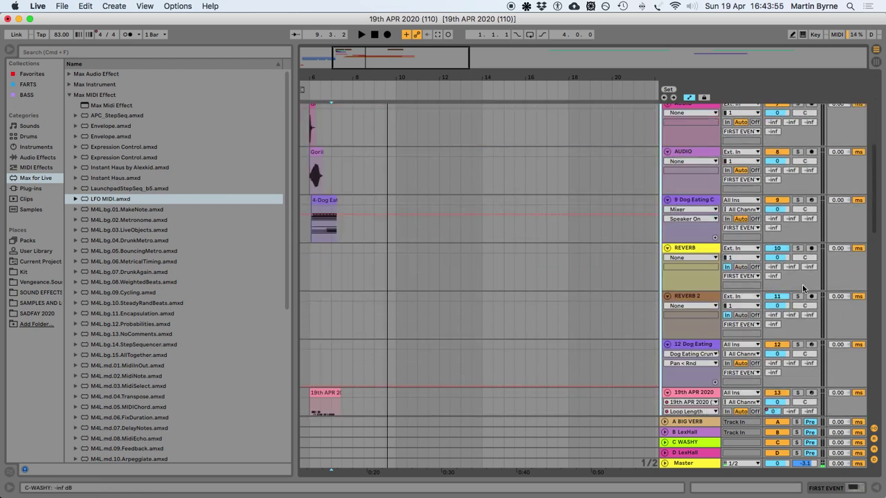
pyautogui.scroll(-5, 803, 288)
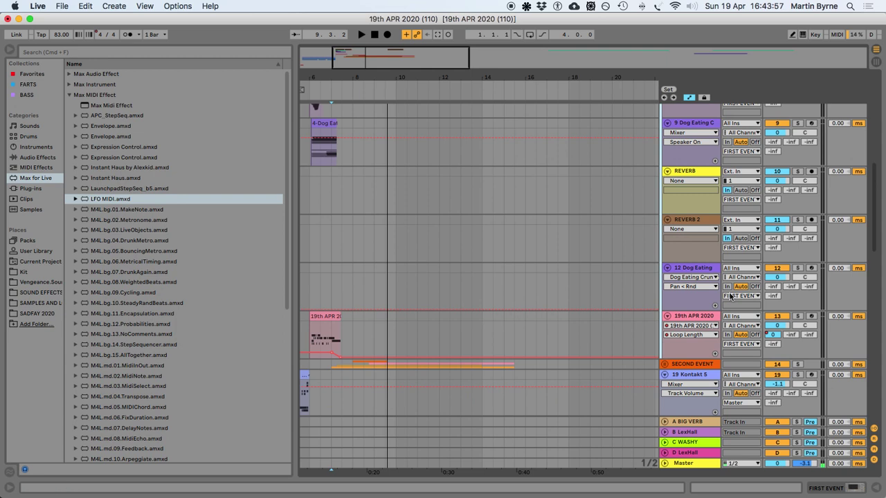
pyautogui.scroll(-1, 731, 297)
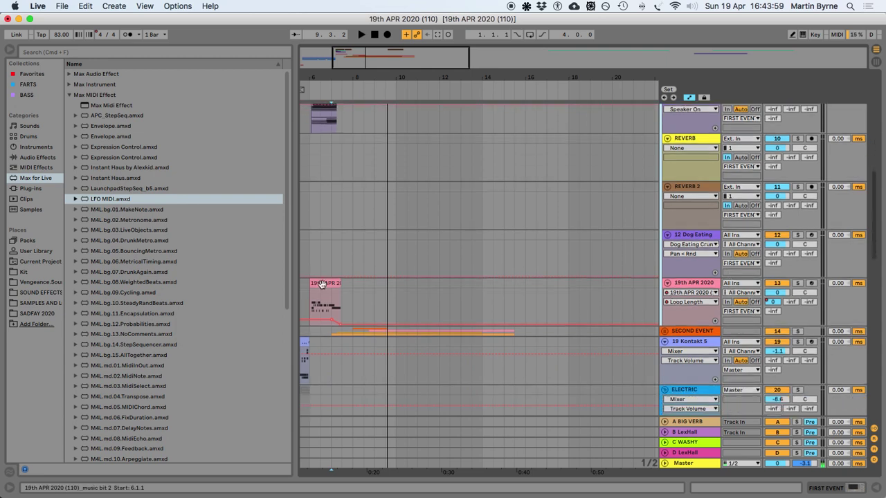
pyautogui.click(811, 283)
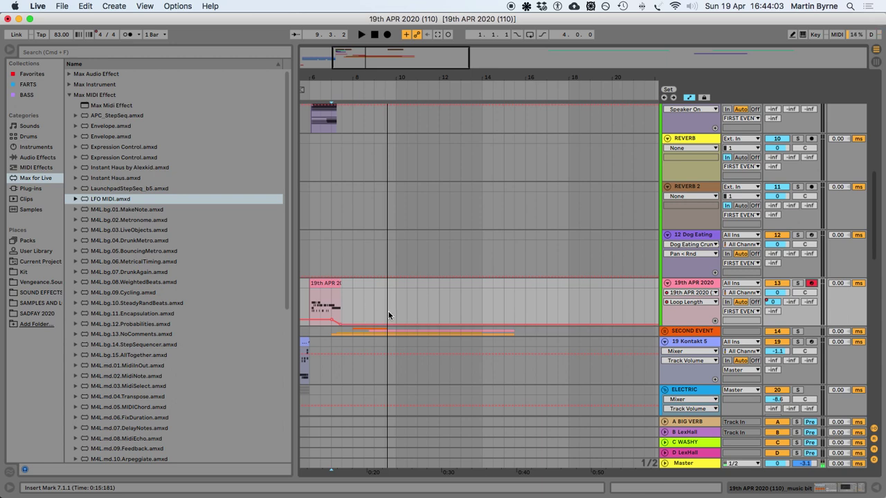
pyautogui.click(309, 269)
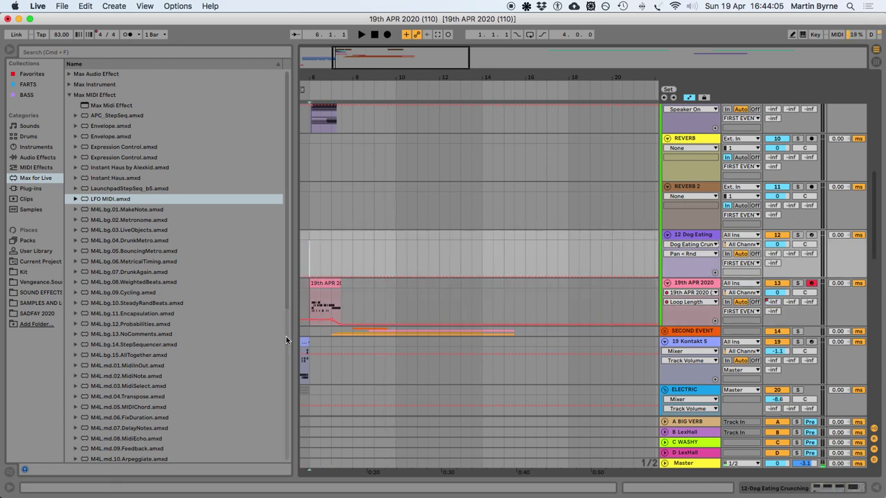
pyautogui.click(311, 305)
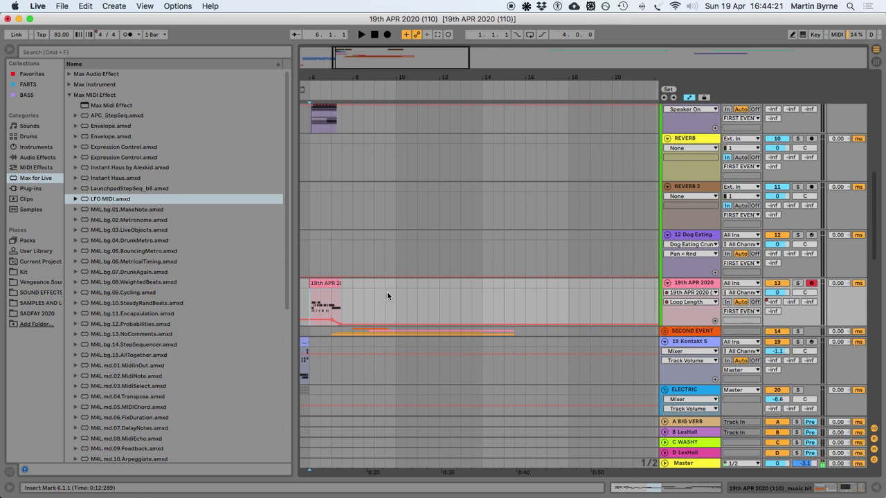
# Unfold SECOND EVENT and insert a new MIDI track below its 18 AUDIO 0001 track
pyautogui.scroll(-5, 387, 291)
pyautogui.scroll(1, 591, 206)
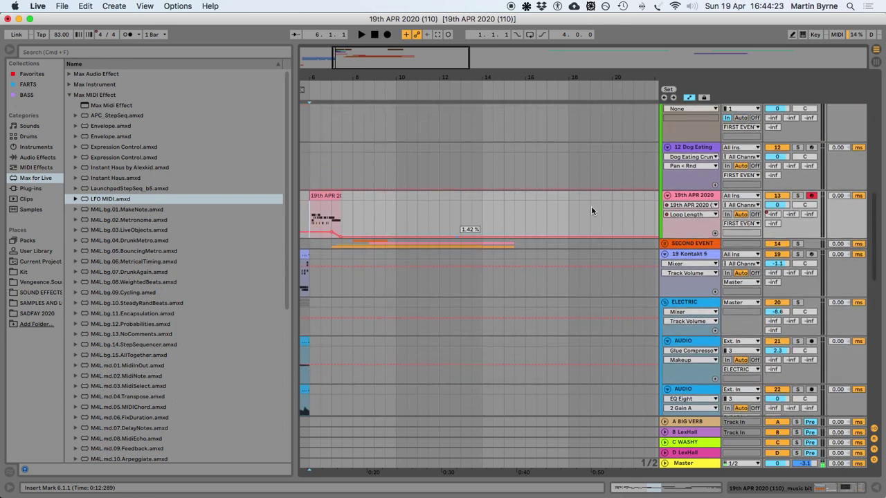
pyautogui.doubleClick(681, 244)
pyautogui.scroll(-8, 682, 248)
pyautogui.scroll(4, 680, 244)
pyautogui.scroll(-4, 692, 290)
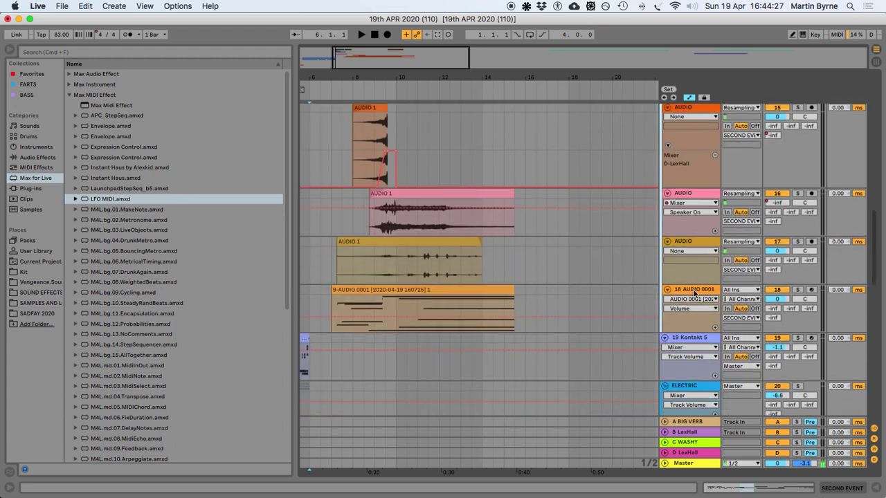
pyautogui.click(694, 294)
pyautogui.press('super+t')
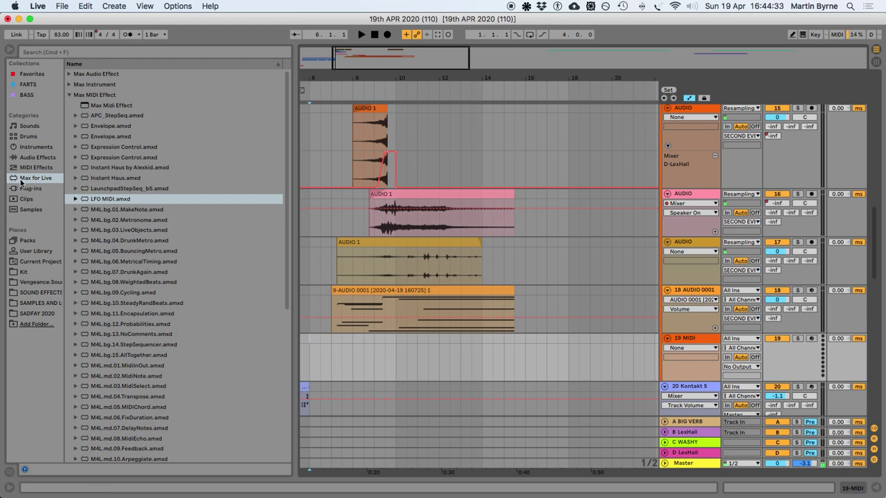
# Load the Sampler instrument onto SECOND EVENT's new MIDI track
pyautogui.press('super+Tab')
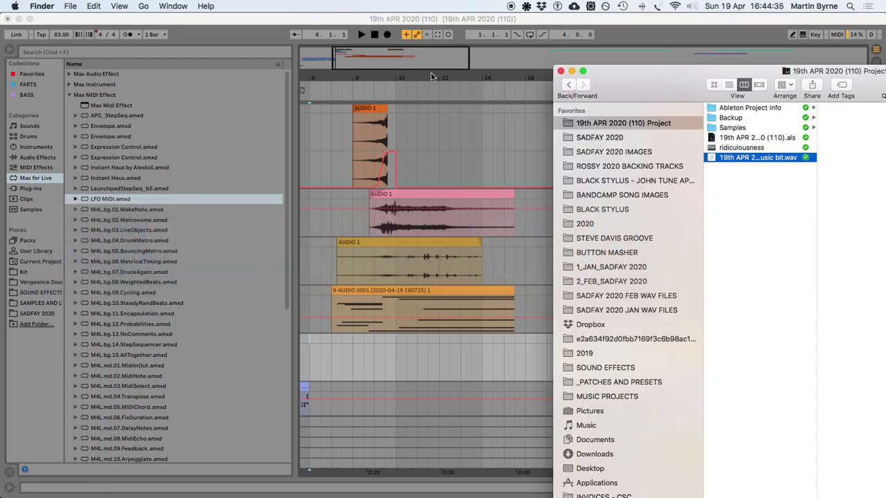
pyautogui.click(386, 380)
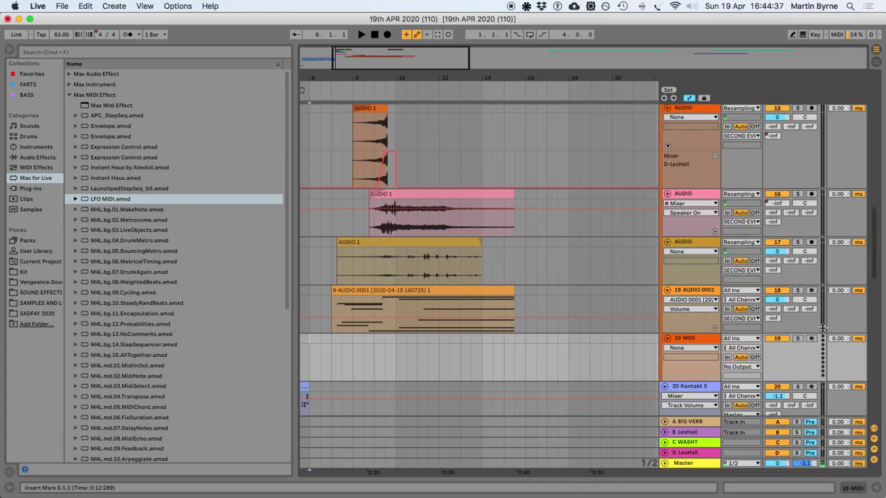
pyautogui.click(31, 147)
pyautogui.moveTo(83, 159); pyautogui.dragTo(407, 354)
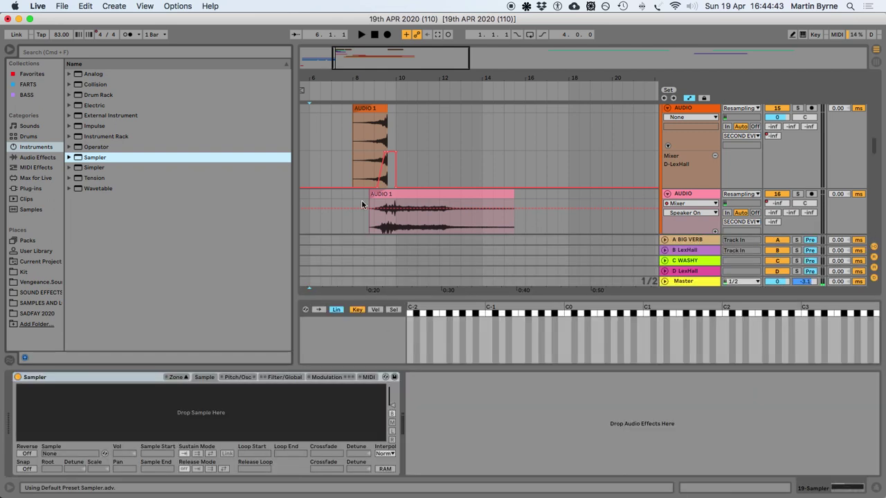
# Load the 19th APR 2020 (110) music bit WAV from Finder into the new Sampler and set the insert marker at 9.3.1 on its track
pyautogui.press('super+Tab')
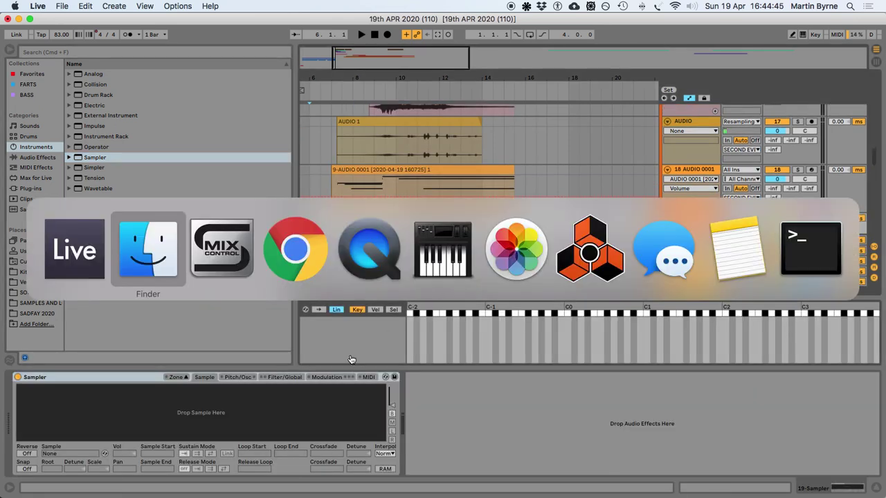
pyautogui.moveTo(726, 163); pyautogui.dragTo(338, 345)
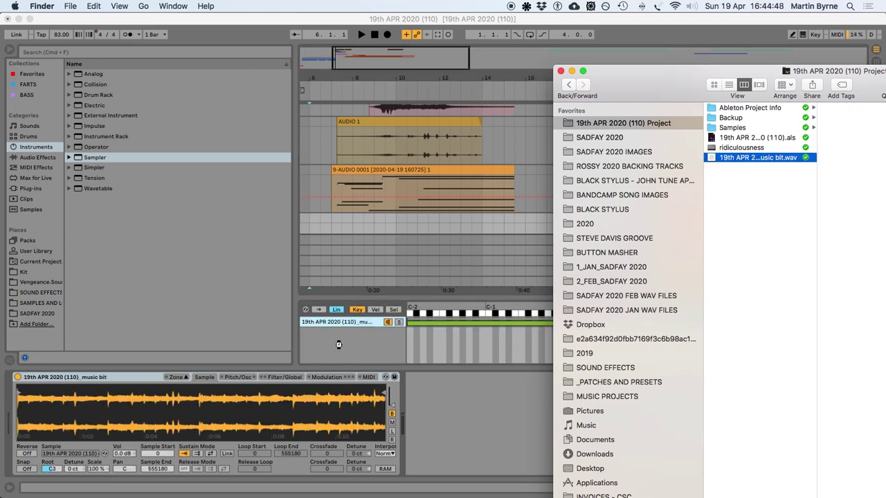
pyautogui.click(348, 229)
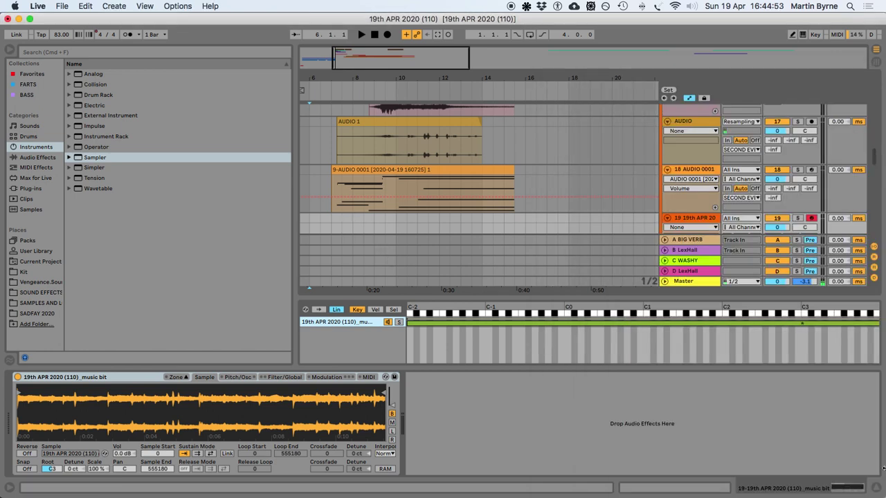
pyautogui.click(876, 488)
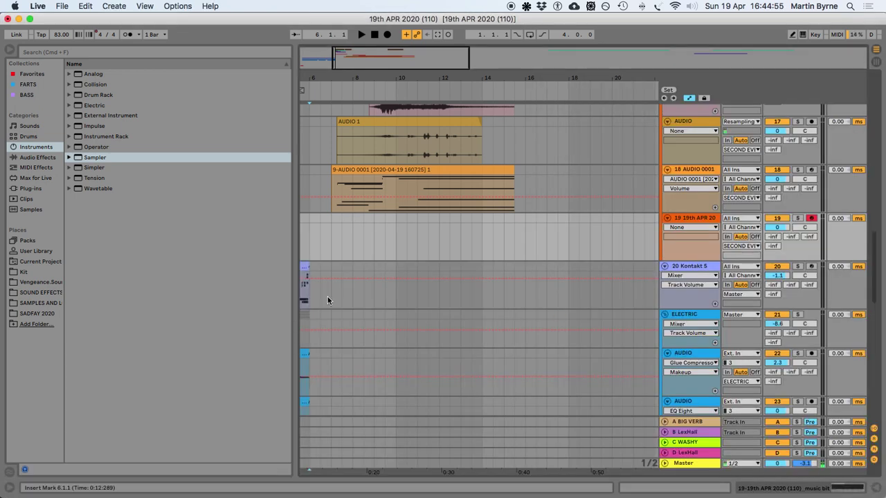
pyautogui.click(385, 241)
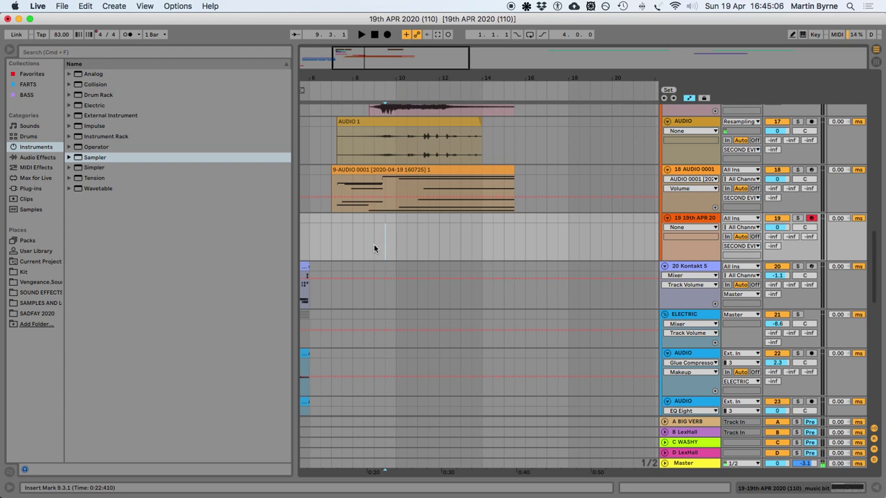
# Insert a new audio track below SECOND EVENT's first AUDIO track for the Dog Eating Crunching clip in FIRST EVENT
pyautogui.scroll(6, 423, 260)
pyautogui.scroll(15, 416, 269)
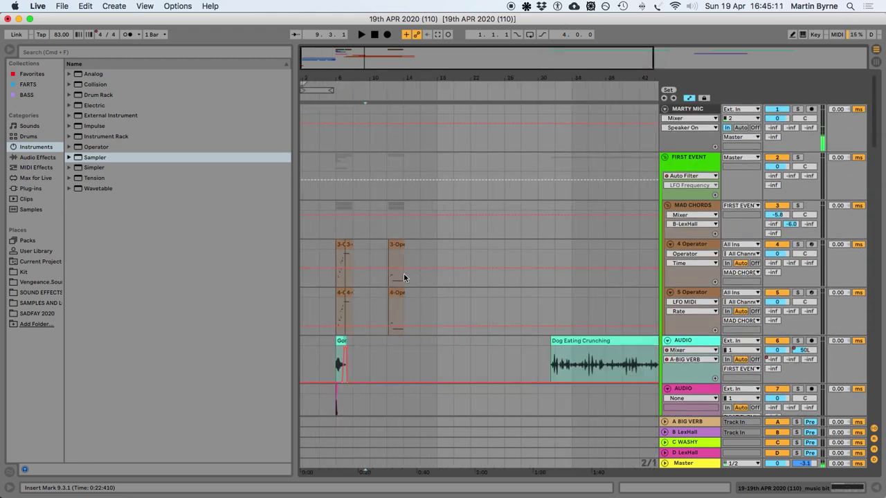
pyautogui.scroll(-2, 397, 324)
pyautogui.click(486, 322)
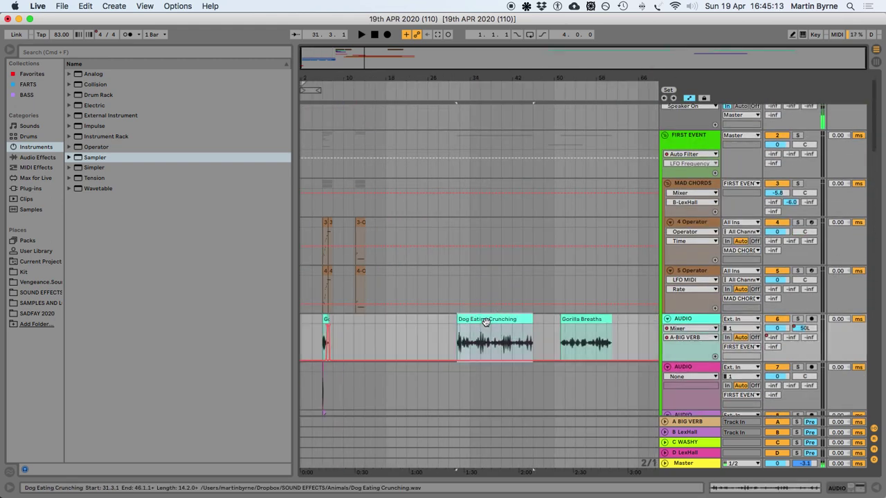
pyautogui.scroll(-8, 486, 321)
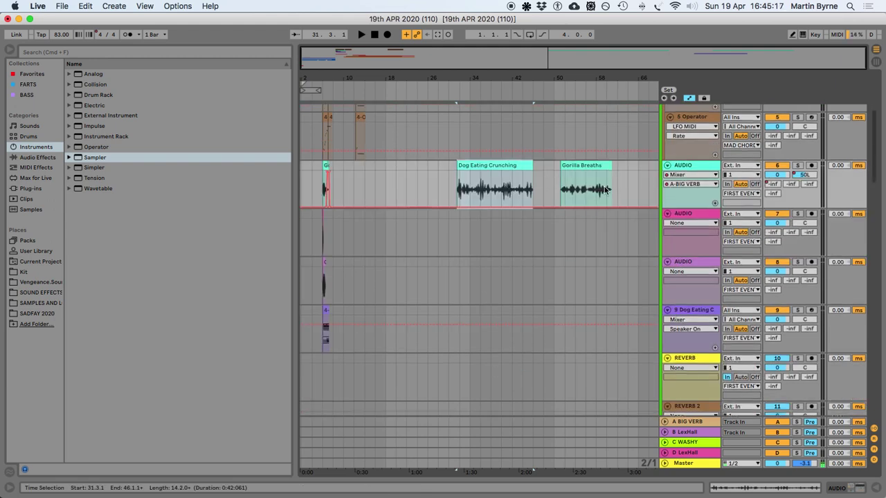
pyautogui.scroll(-10, 625, 197)
pyautogui.scroll(-5, 695, 298)
pyautogui.click(687, 295)
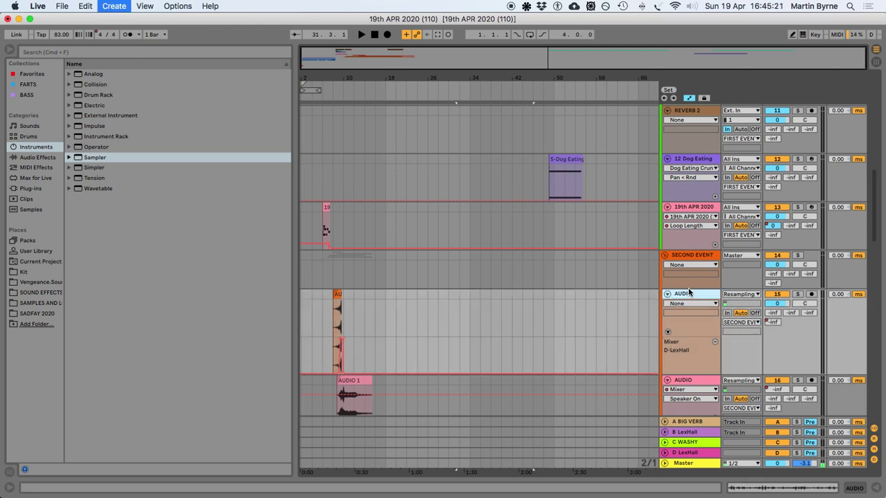
pyautogui.press('super+t')
pyautogui.click(714, 302)
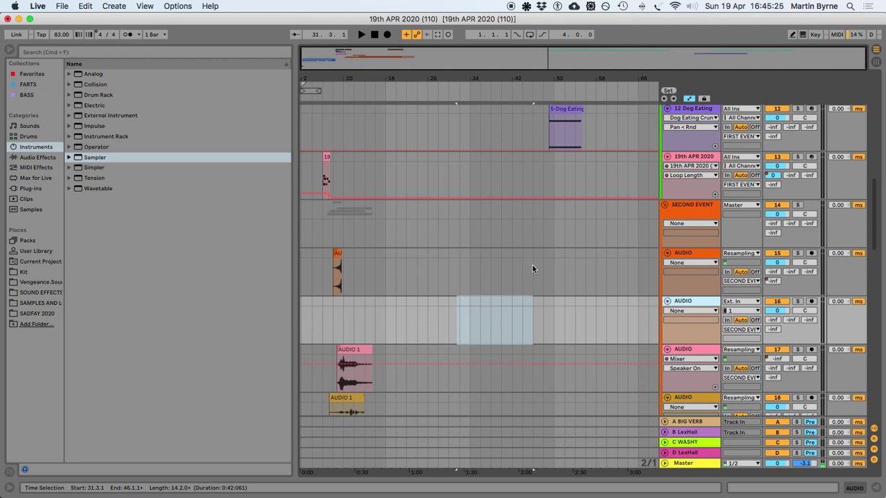
# Move the Dog Eating Crunching clip from FIRST EVENT to SECOND EVENT's new audio track, starting at 10.1.1
pyautogui.scroll(10, 532, 269)
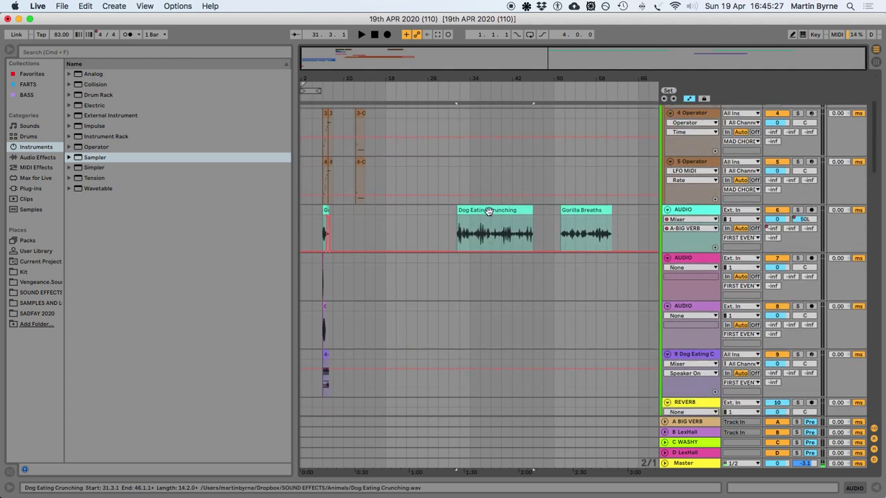
pyautogui.click(489, 211)
pyautogui.keyDown('shift'); pyautogui.click(601, 211); pyautogui.keyUp('shift')
pyautogui.scroll(-3, 526, 208)
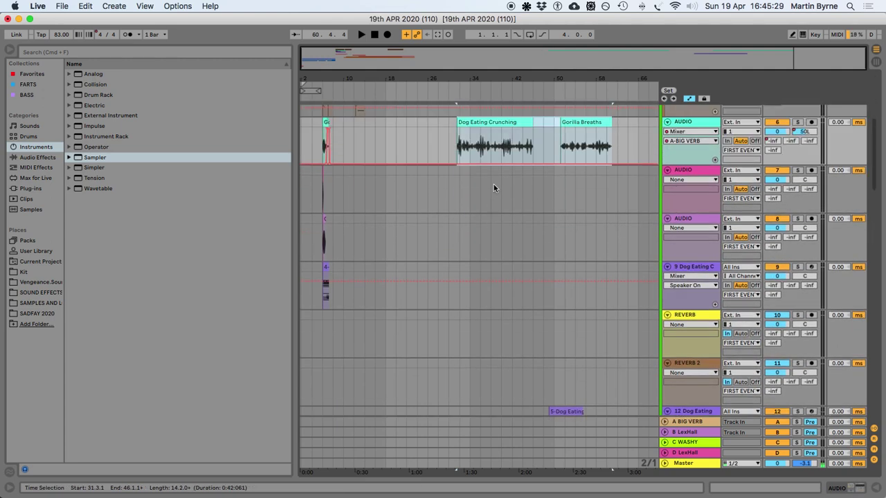
pyautogui.moveTo(475, 139); pyautogui.dragTo(361, 352)
pyautogui.scroll(3, 363, 352)
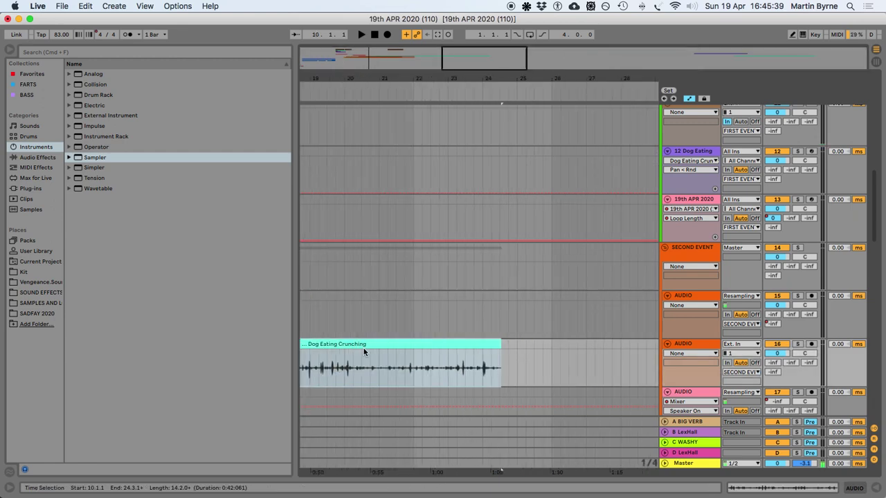
pyautogui.hscroll(-5, 415, 351)
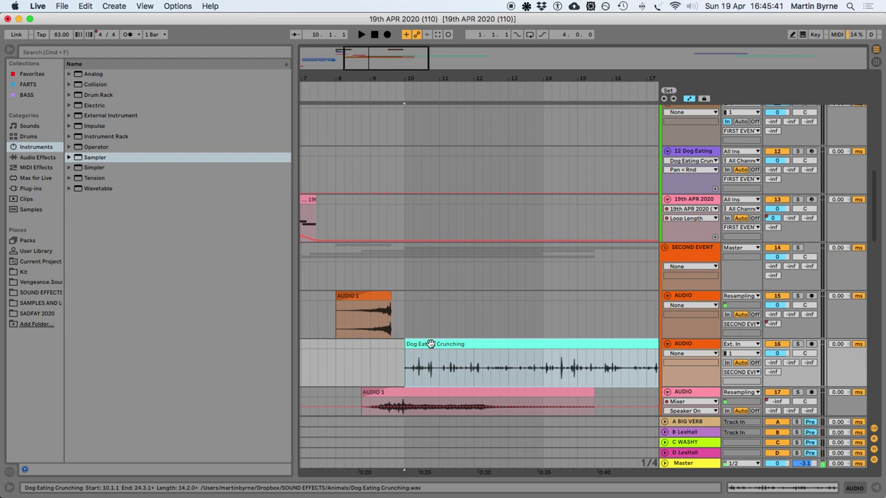
# Move the Dog Eating Sampler track from FIRST EVENT into SECOND EVENT, between its two orange AUDIO tracks
pyautogui.hscroll(1, 415, 346)
pyautogui.scroll(-5, 412, 348)
pyautogui.scroll(5, 469, 356)
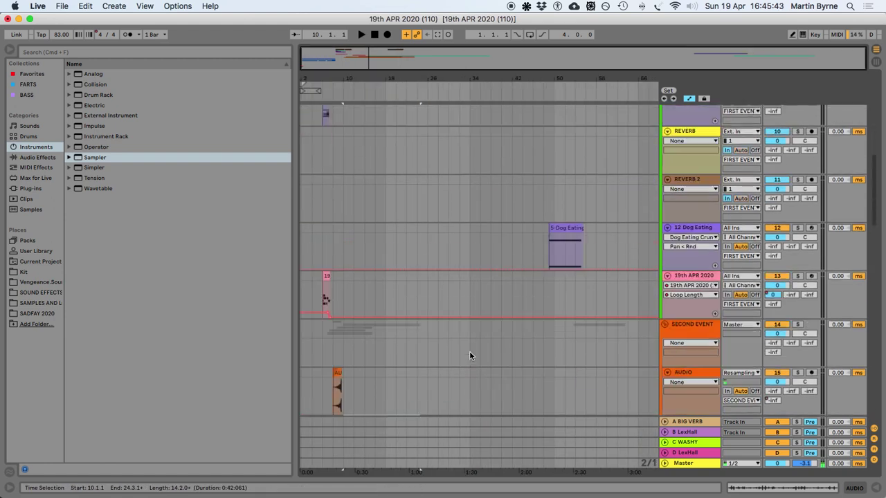
pyautogui.scroll(-4, 469, 356)
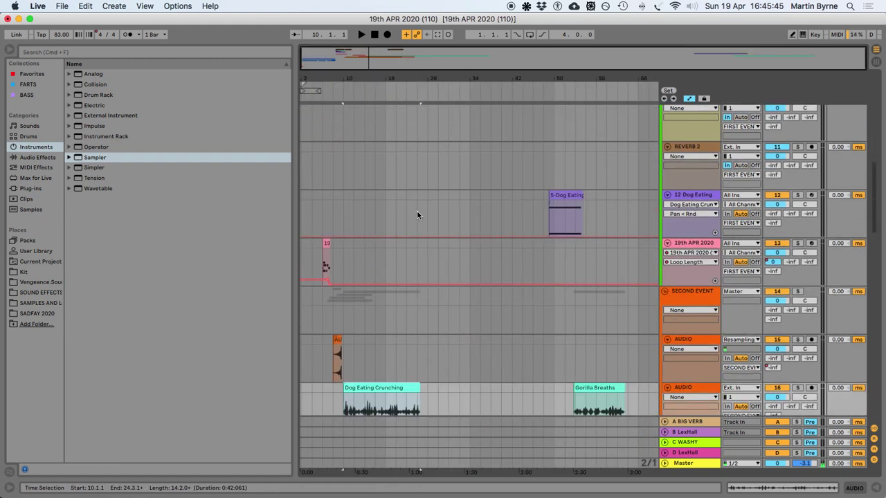
pyautogui.click(363, 195)
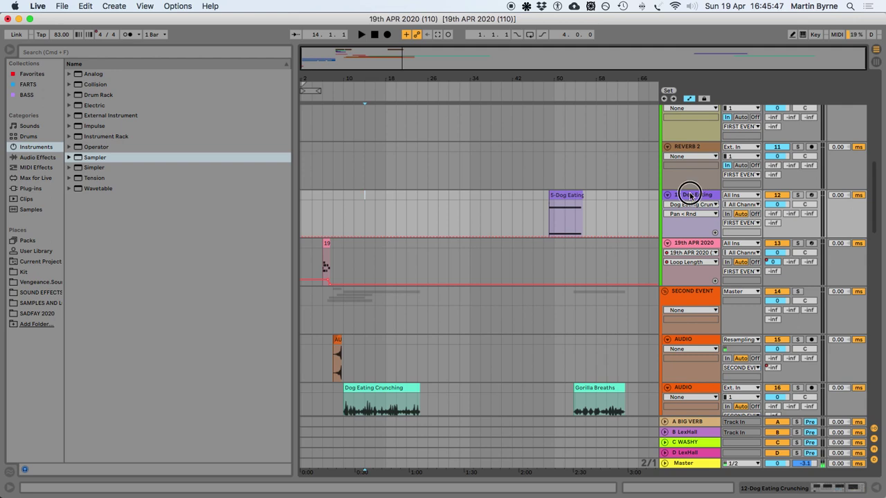
pyautogui.click(690, 196)
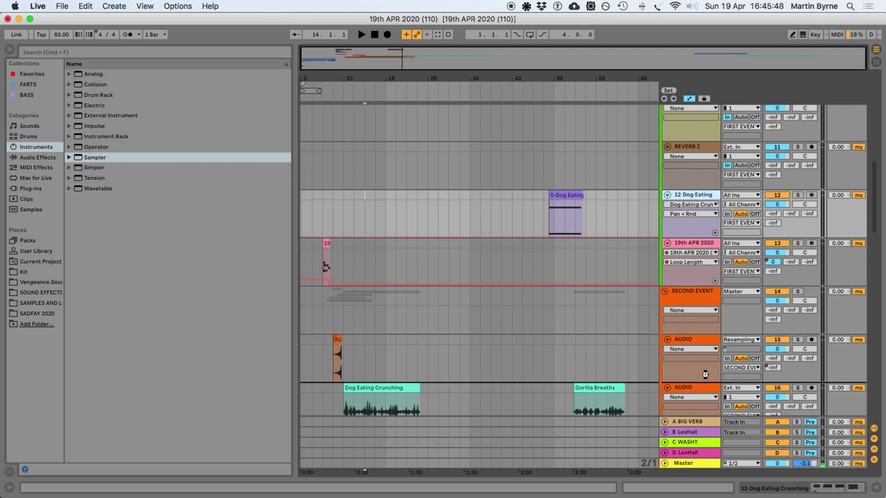
pyautogui.moveTo(705, 375); pyautogui.dragTo(706, 379)
# Move the 5-Dog Eating Crunching 1 MIDI clip to 8.1.1, aligned with the start of the reverse swell
pyautogui.moveTo(566, 360); pyautogui.dragTo(341, 353)
pyautogui.press('+')
pyautogui.press('+')
pyautogui.press('+')
pyautogui.press('+')
pyautogui.press('+')
pyautogui.press('+')
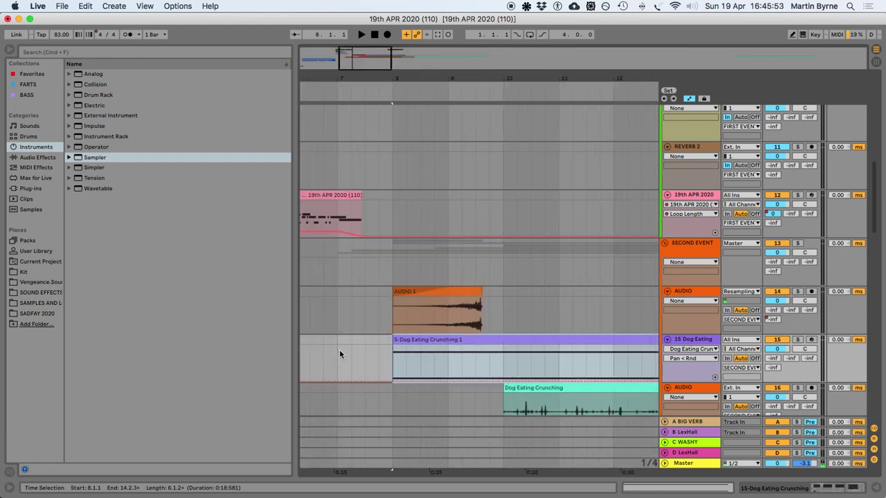
# Shift the 5-Dog Eating Crunching 1 MIDI clip to start at 9.3.2, where the reverse swell peaks
pyautogui.click(466, 346)
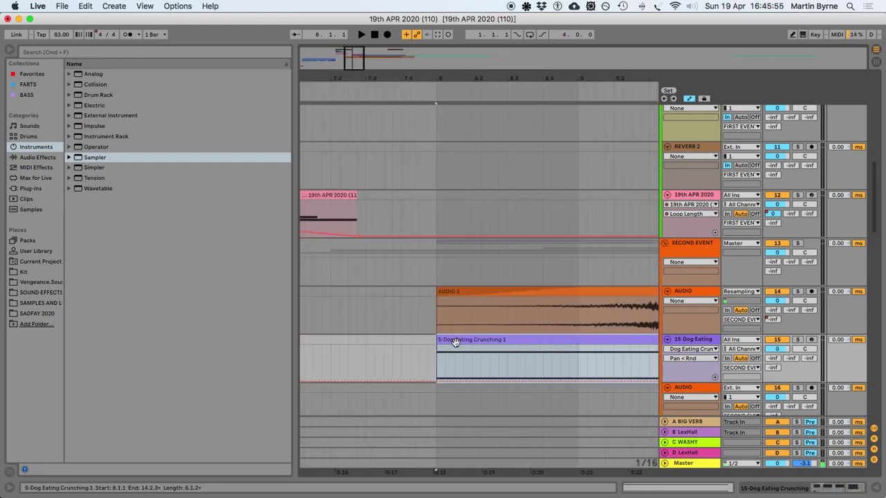
pyautogui.hscroll(3, 429, 343)
pyautogui.click(368, 340)
pyautogui.click(533, 365)
pyautogui.click(572, 367)
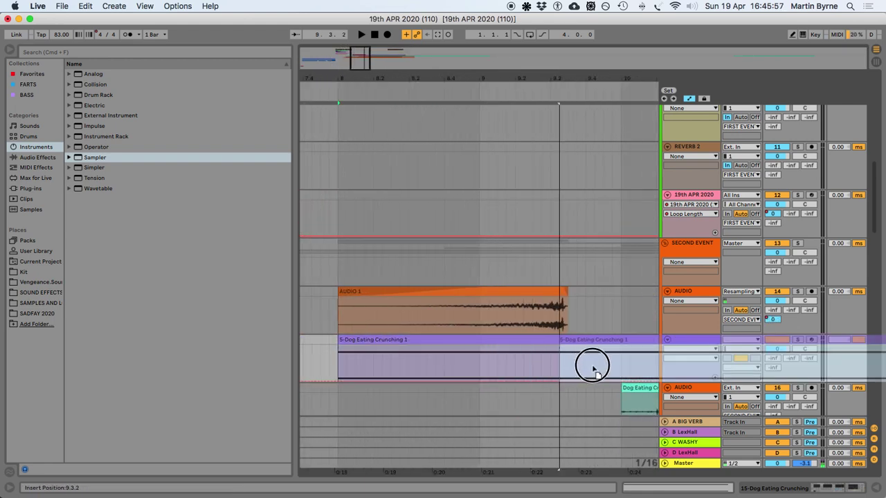
pyautogui.press('Delete')
pyautogui.press('+')
pyautogui.press('+')
pyautogui.click(566, 340)
pyautogui.click(566, 341)
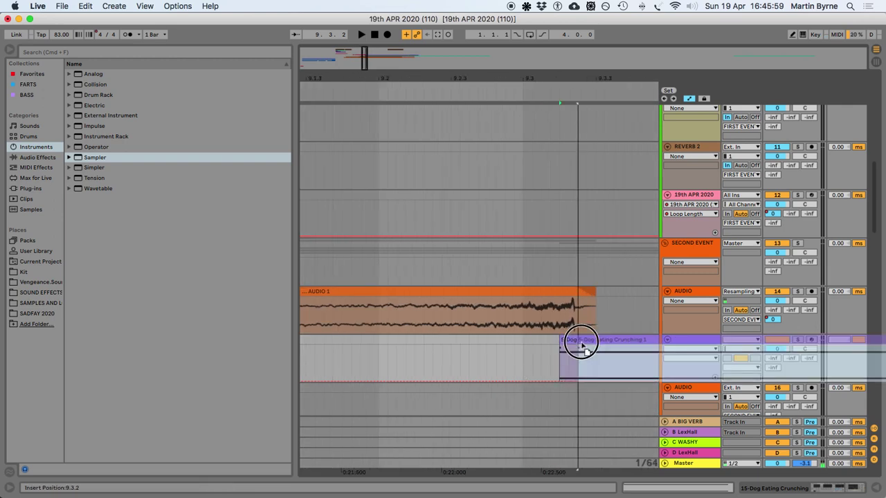
# Deactivate the Dog Eating Crunching audio clip starting at 10.1.1 on SECOND EVENT's audio track
pyautogui.press('-')
pyautogui.press('-')
pyautogui.press('-')
pyautogui.press('-')
pyautogui.press('-')
pyautogui.press('-')
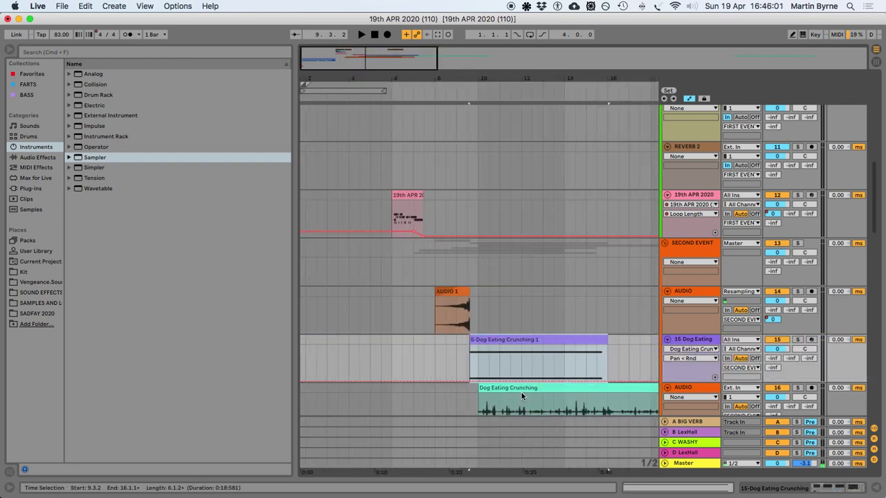
pyautogui.click(520, 389)
pyautogui.press('0')
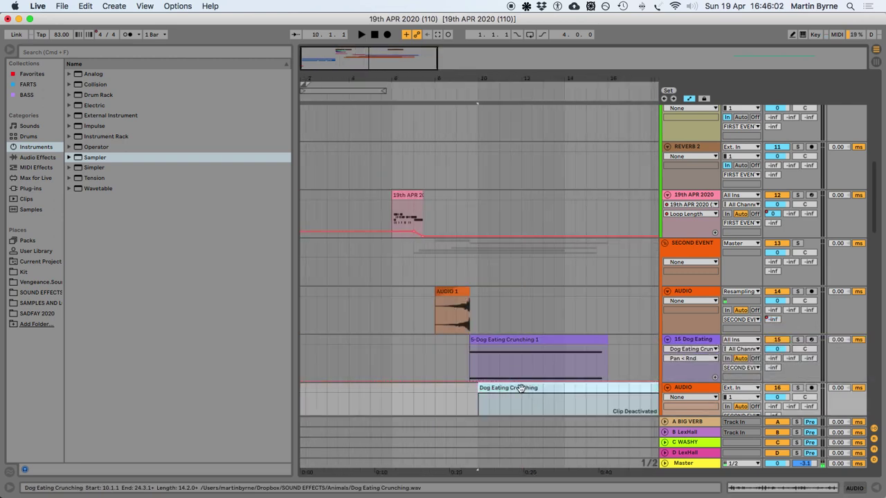
# Play SECOND EVENT from 8.1.1 to hear the reverse swell lead into the Dog Eating MIDI clip
pyautogui.click(432, 358)
pyautogui.press('space')
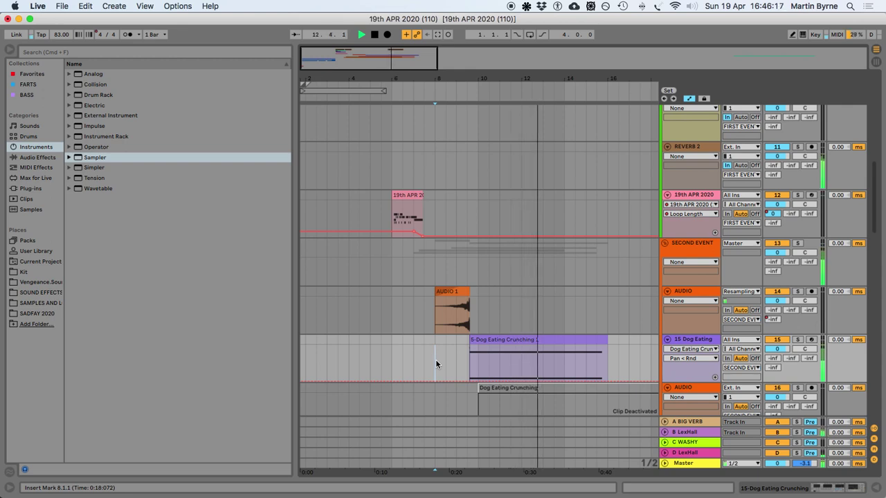
pyautogui.press('space')
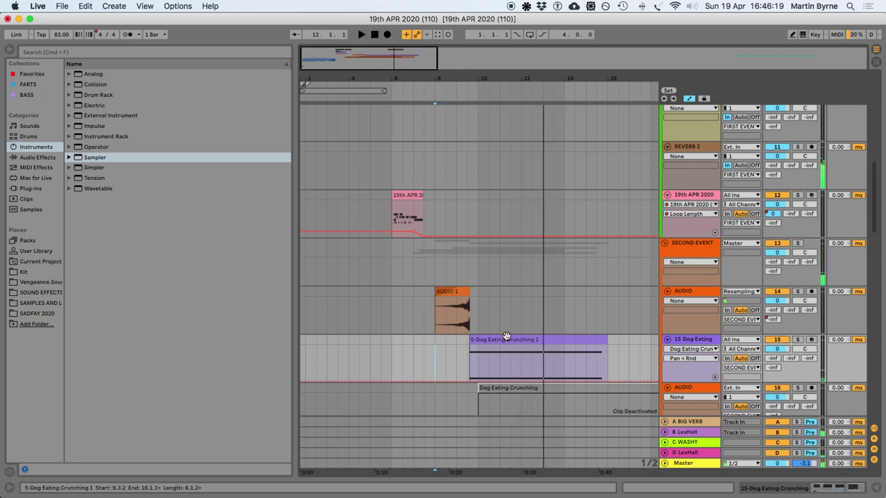
# Set the Dog Eating Crunching Sampler's volume to 4.50 dB, then save the set
pyautogui.click(499, 355)
pyautogui.press('super+alt+l')
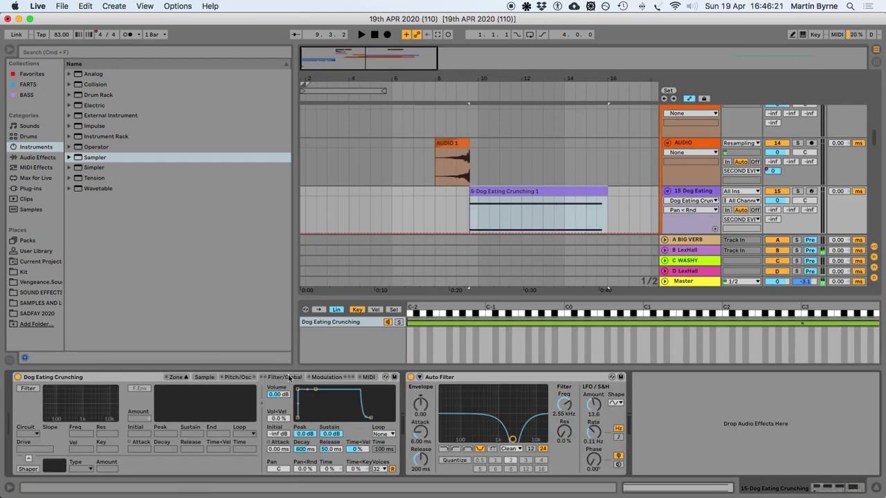
pyautogui.moveTo(274, 395); pyautogui.dragTo(274, 384)
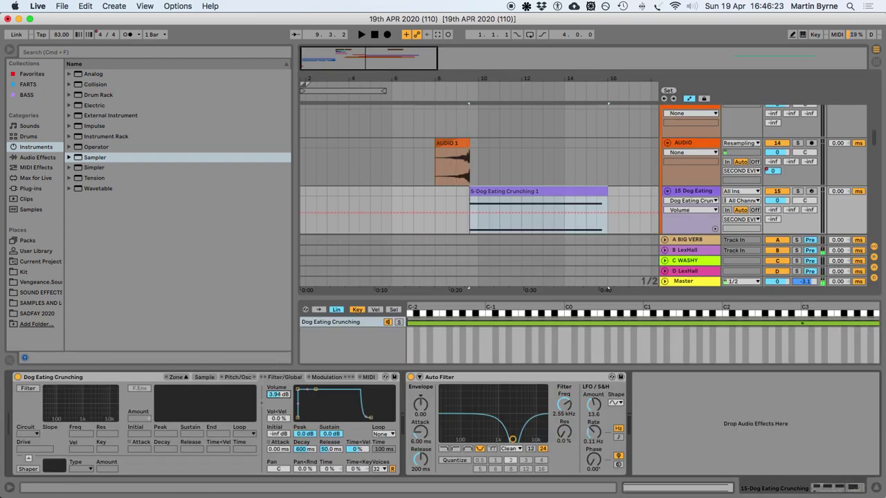
pyautogui.click(485, 191)
pyautogui.press('space')
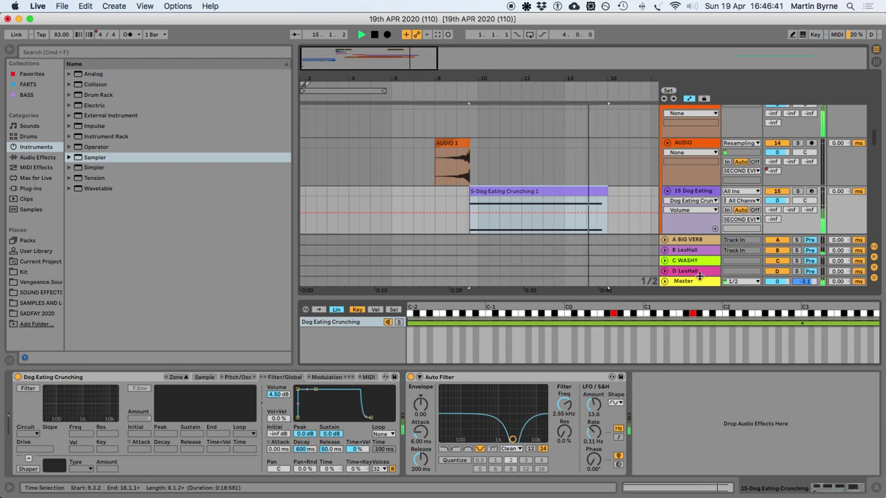
pyautogui.press('super+s')
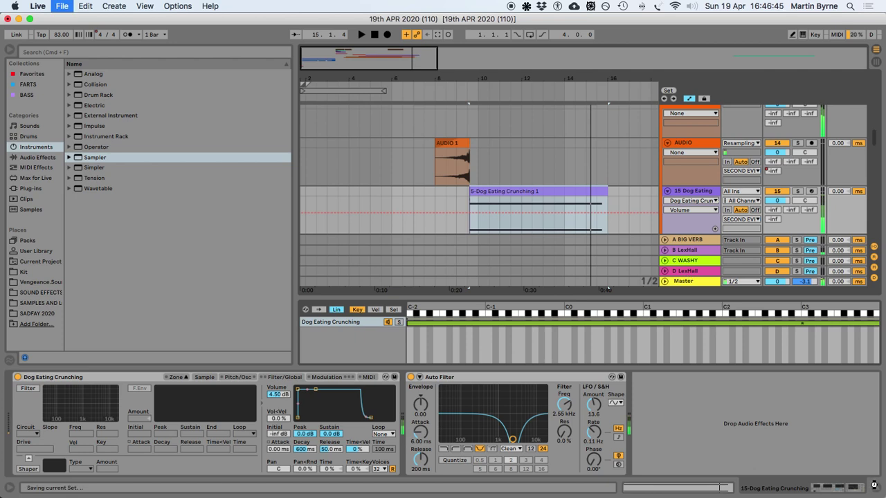
pyautogui.click(873, 485)
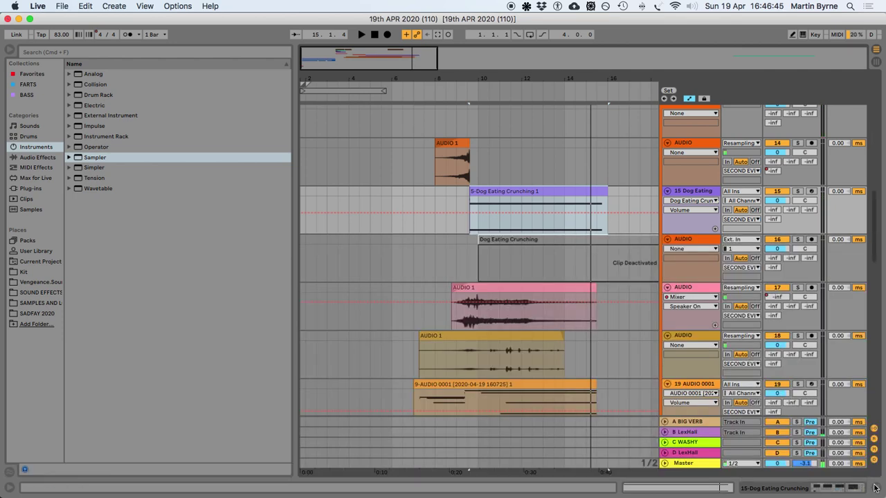
# Move the deactivated Dog Eating Crunching audio clip out of the way to 34.1.1 on the same track
pyautogui.click(559, 191)
pyautogui.press('-')
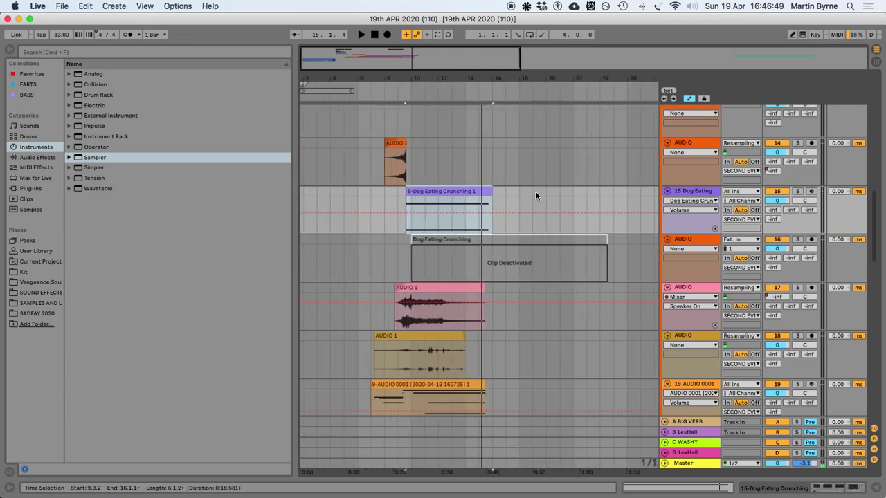
pyautogui.click(443, 239)
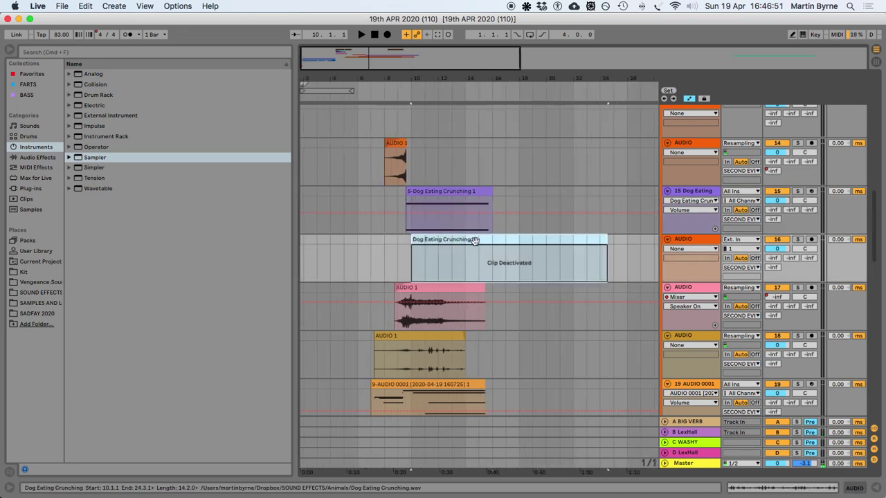
pyautogui.press('-')
pyautogui.press('-')
pyautogui.moveTo(395, 238); pyautogui.dragTo(522, 238)
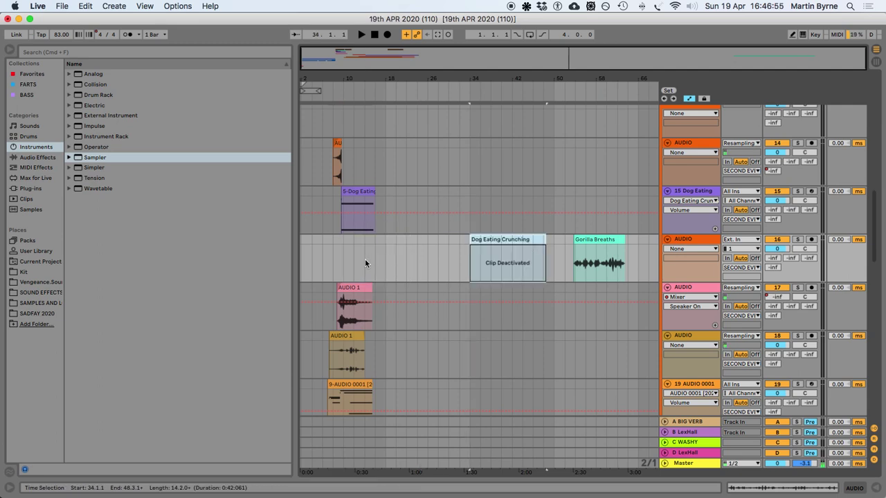
# Solo the Dog Eating track to audition its MIDI clip from 9.3.2, then take it out of solo
pyautogui.click(335, 261)
pyautogui.press('+')
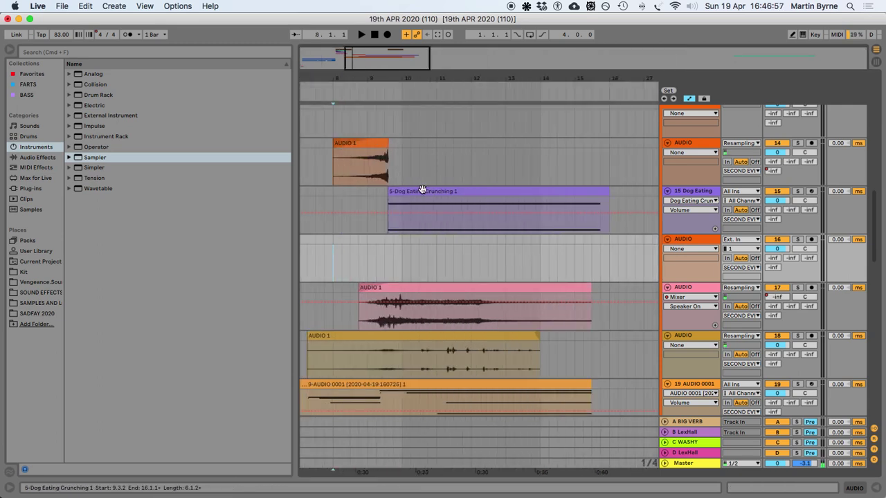
pyautogui.click(797, 191)
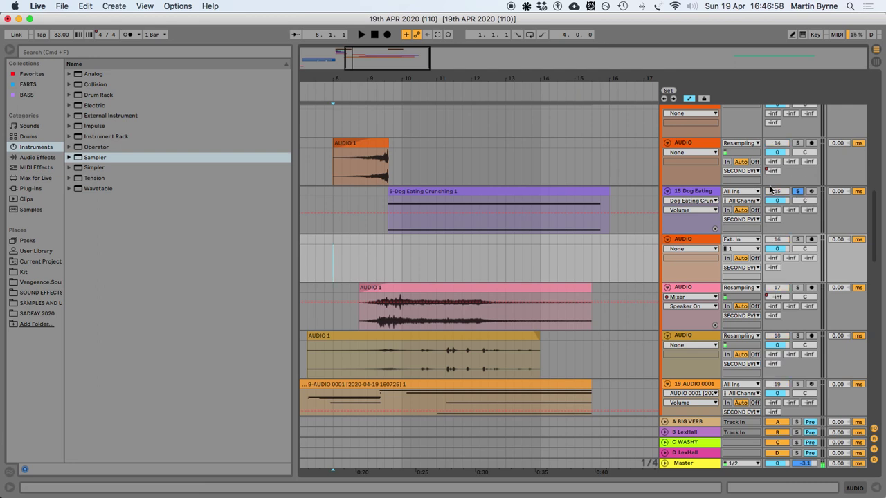
pyautogui.click(469, 191)
pyautogui.press('space')
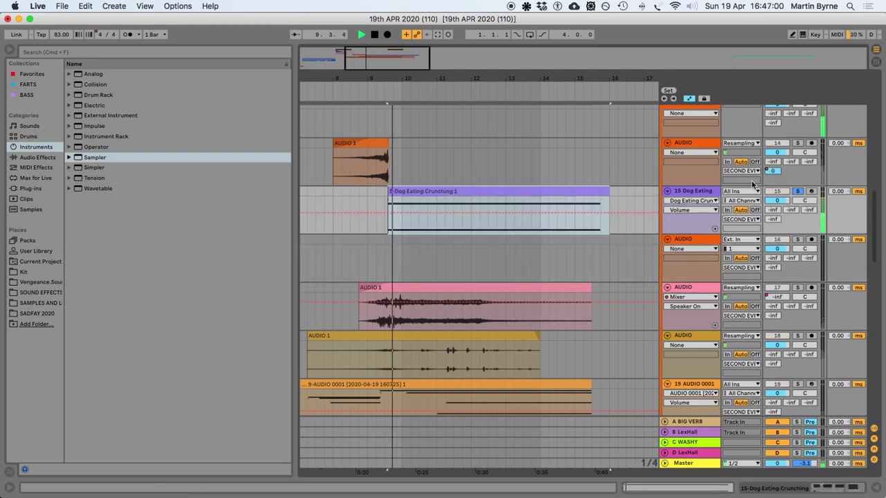
pyautogui.press('space')
pyautogui.click(798, 191)
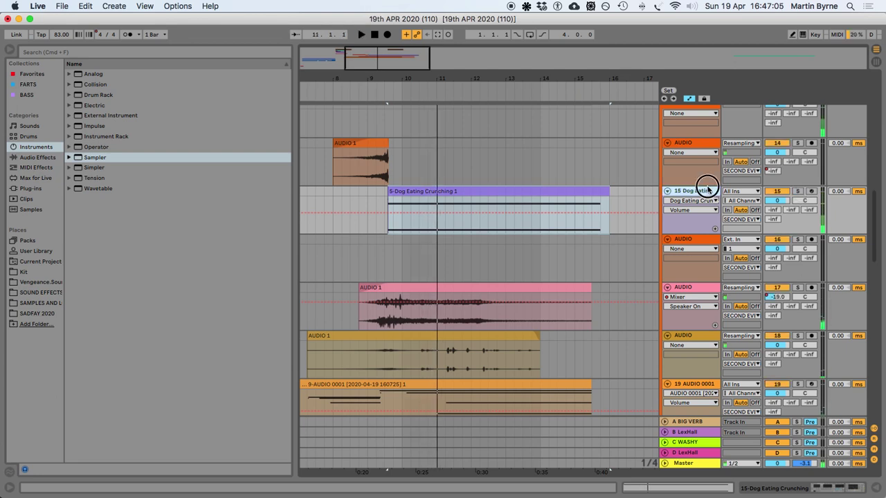
# Add a Drum Buss after the Auto Filter on the Dog Eating track and raise its Transients to 0.25
pyautogui.click(846, 490)
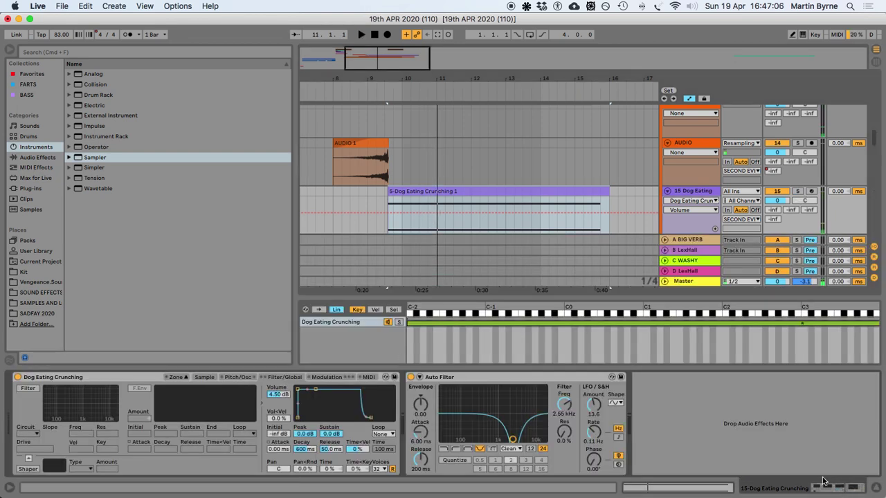
pyautogui.click(36, 157)
pyautogui.moveTo(84, 171); pyautogui.dragTo(471, 200)
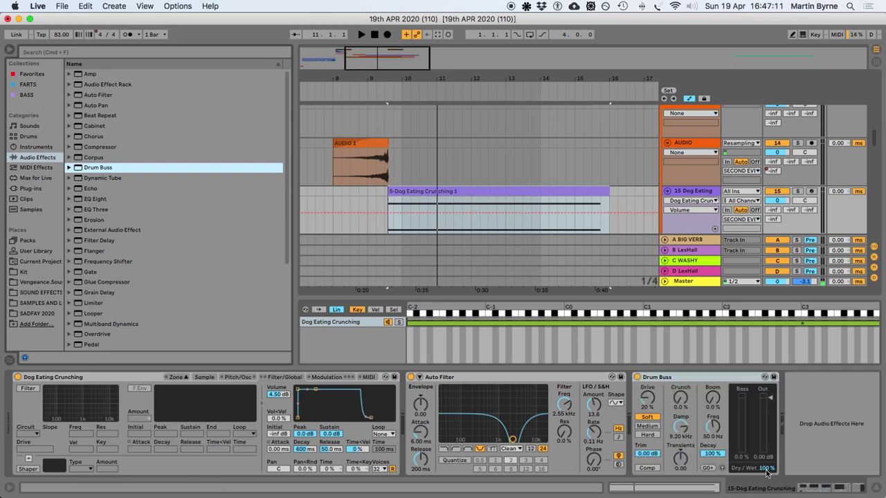
pyautogui.moveTo(681, 459); pyautogui.dragTo(681, 454)
pyautogui.press('space')
pyautogui.moveTo(684, 461); pyautogui.dragTo(684, 459)
pyautogui.scroll(2, 684, 459)
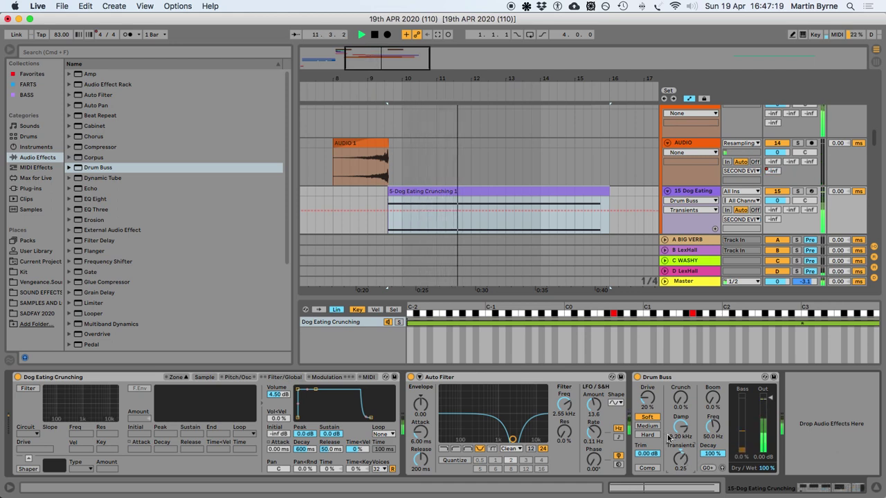
# Save the set, stop playback and hide the Dog Eating track's device chain
pyautogui.press('super+s')
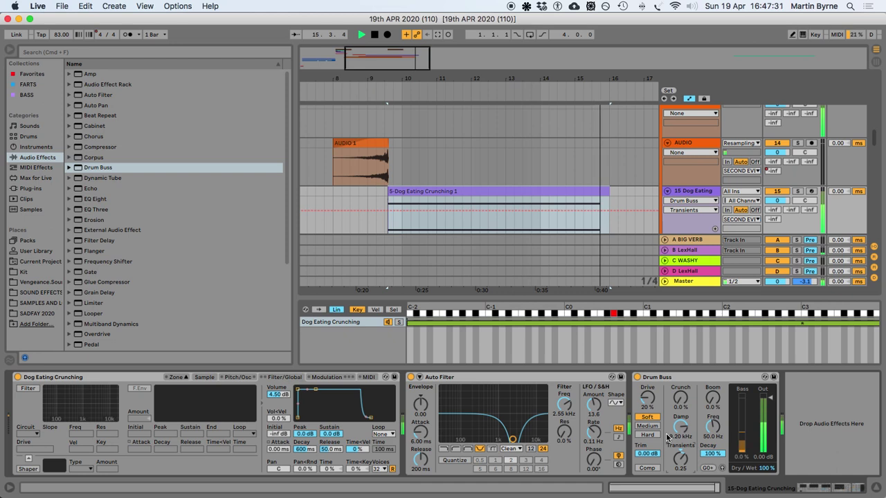
pyautogui.press('space')
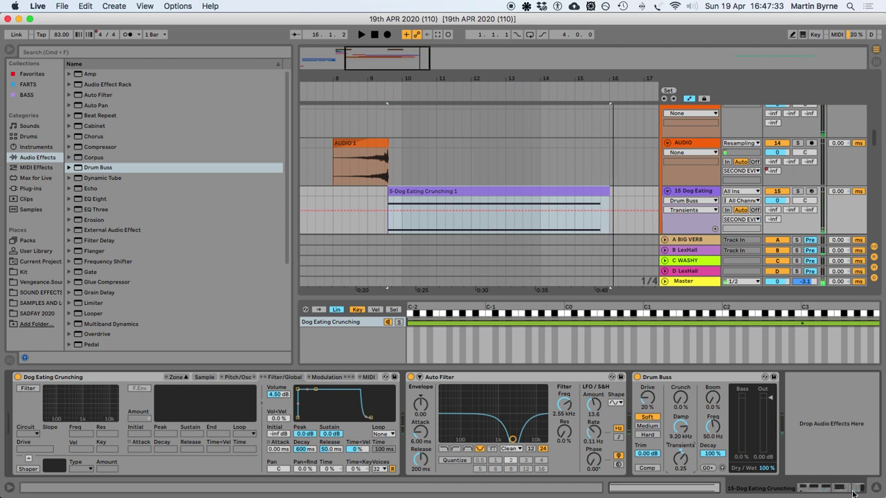
pyautogui.click(877, 490)
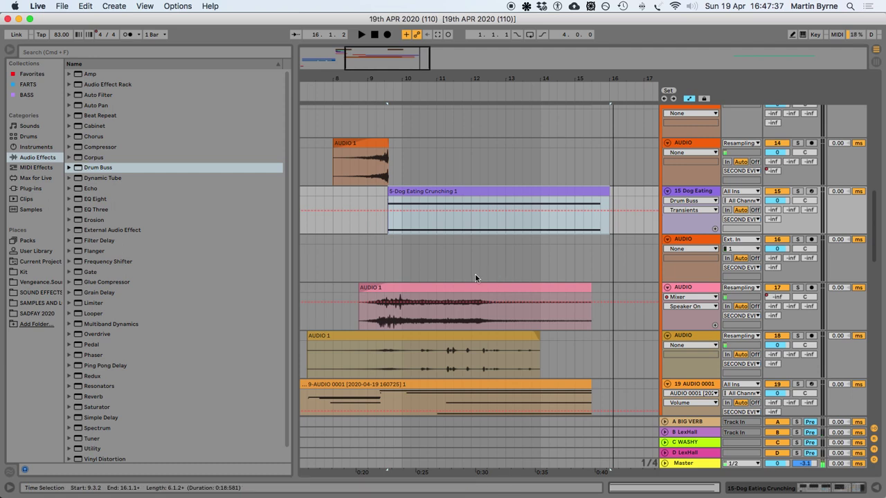
# Look over the arrangement from SECOND EVENT down to the REASON group and locate the new 19th APR 20 Sampler track
pyautogui.hscroll(-5, 391, 266)
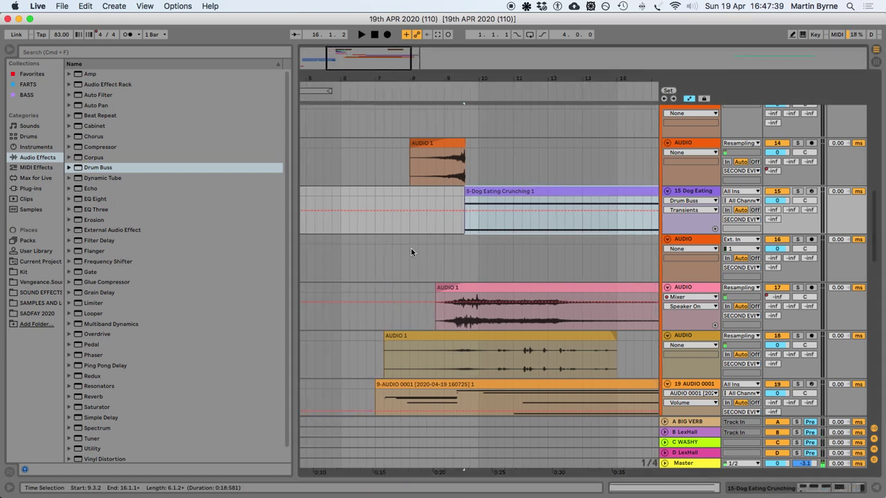
pyautogui.hscroll(4, 411, 252)
pyautogui.scroll(-1, 412, 253)
pyautogui.scroll(-2, 412, 251)
pyautogui.scroll(-6, 412, 250)
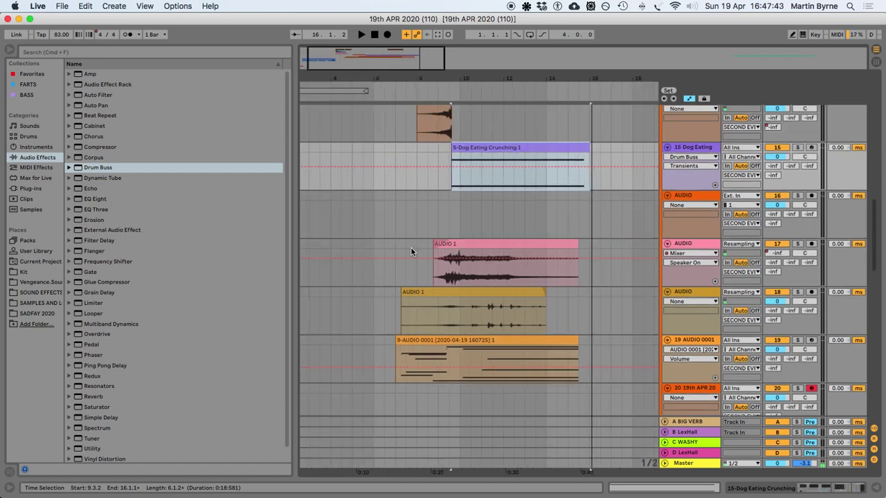
pyautogui.scroll(-5, 438, 261)
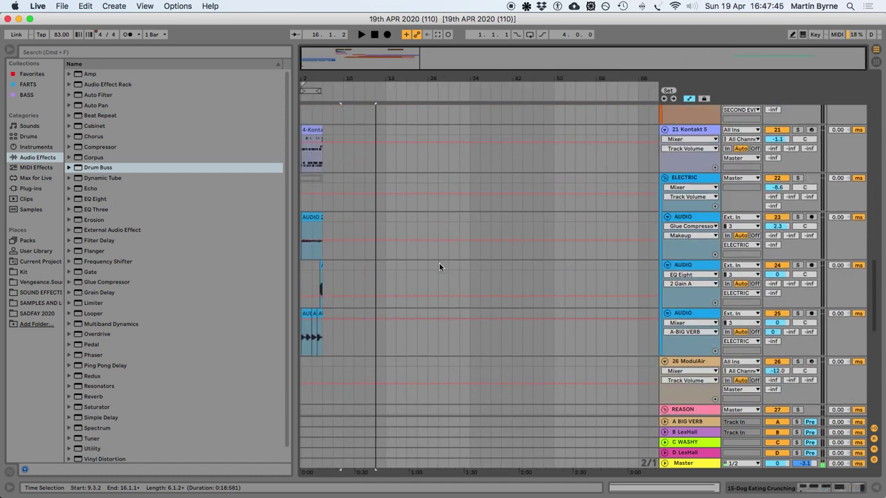
pyautogui.scroll(7, 438, 264)
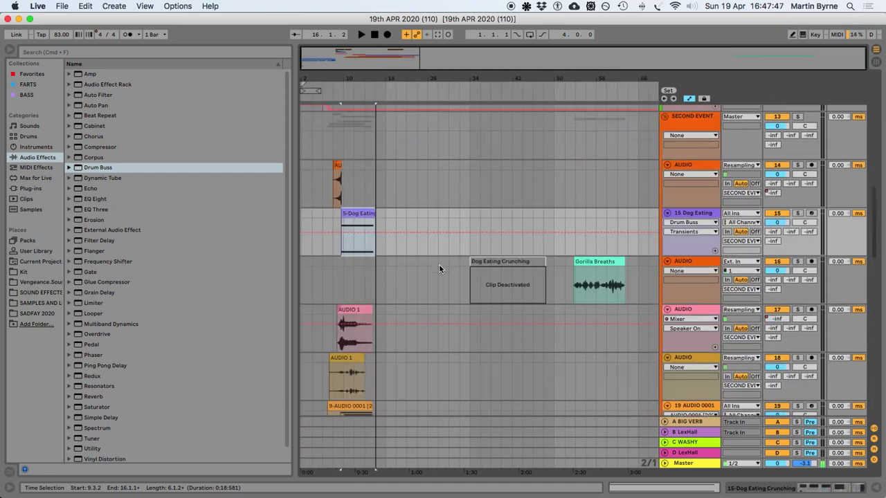
pyautogui.scroll(-6, 439, 269)
pyautogui.scroll(-2, 656, 253)
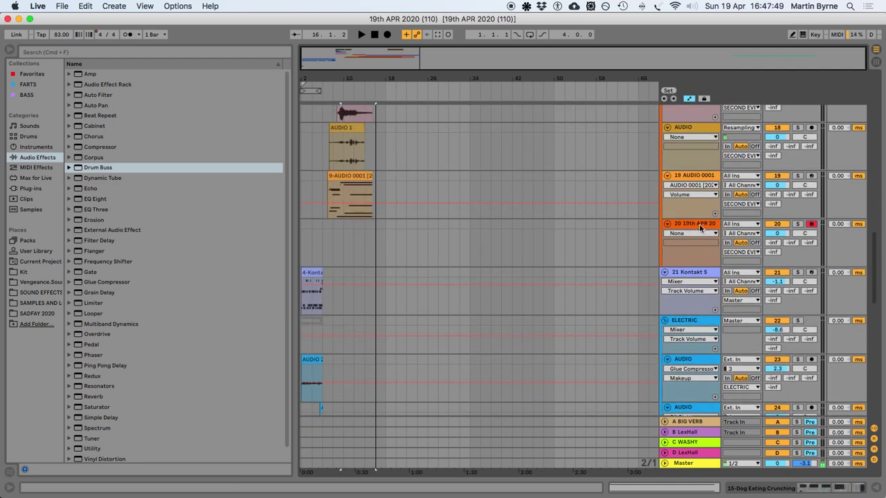
# Show the music bit Sampler on track 20 and audition it with a sustained low note
pyautogui.click(696, 225)
pyautogui.click(824, 489)
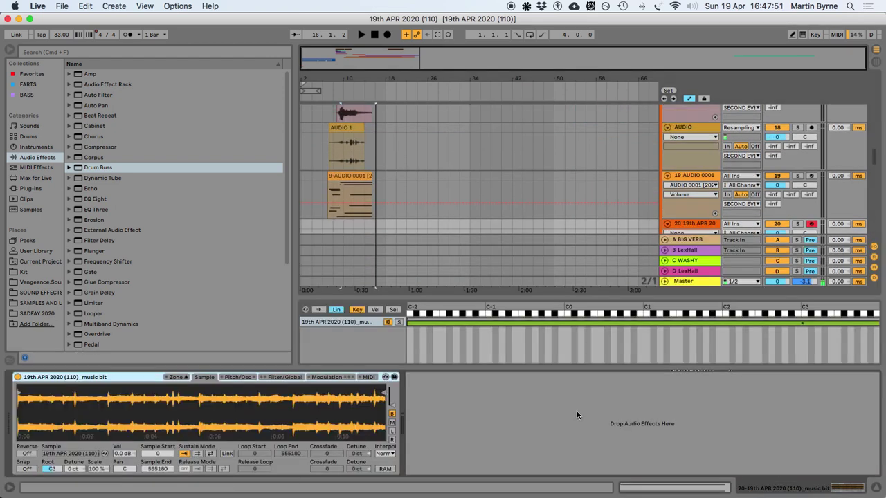
pyautogui.press('d')
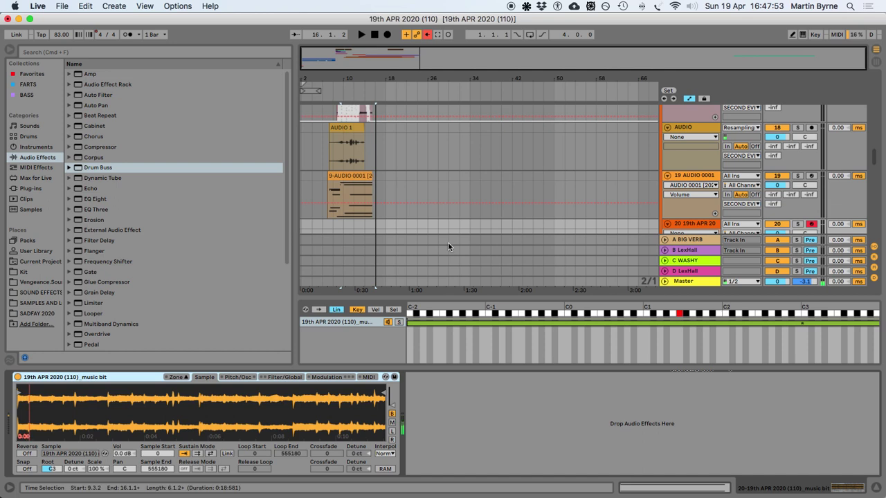
pyautogui.scroll(-3, 389, 176)
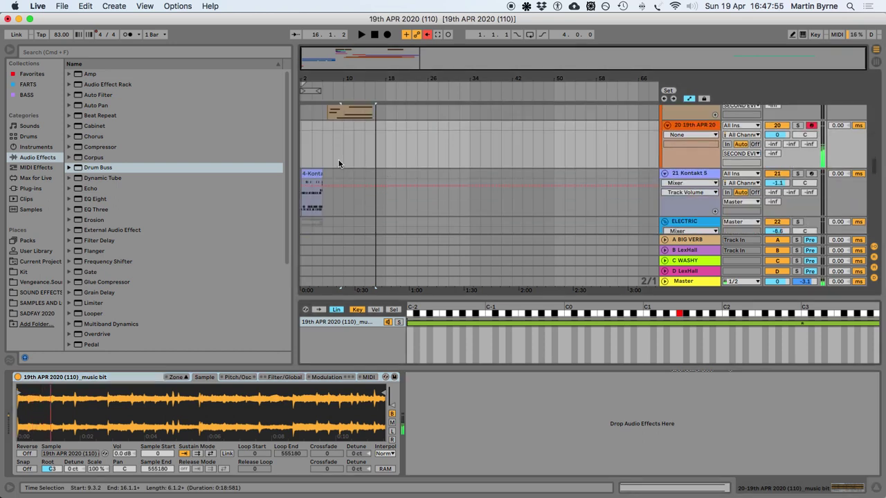
# Record a MIDI clip holding a long F1 note on the music bit Sampler track, starting from 9.1.1
pyautogui.press('super+z')
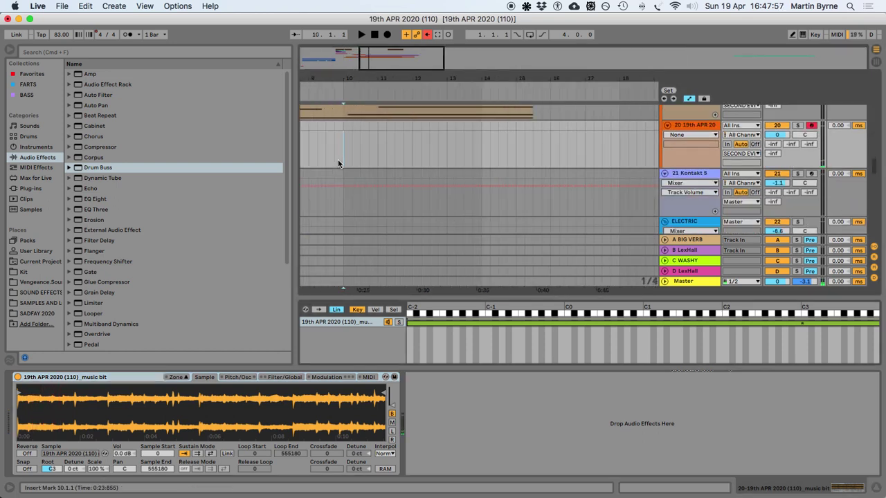
pyautogui.scroll(-4, 369, 171)
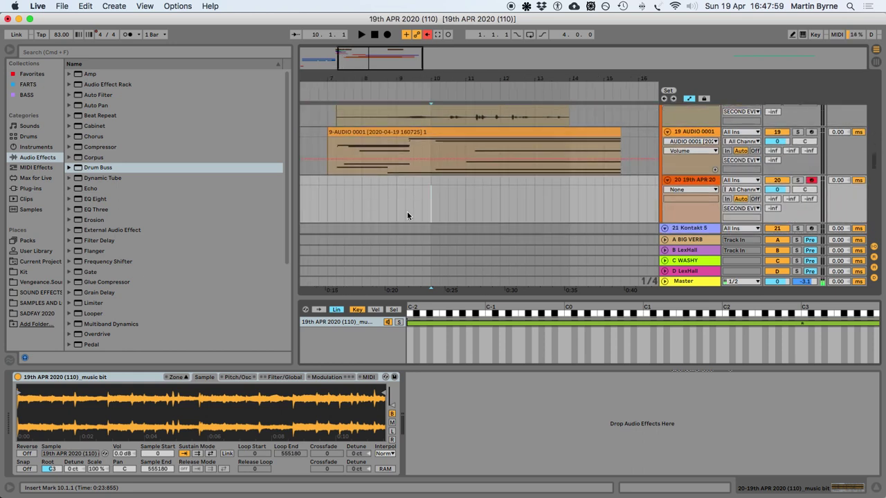
pyautogui.scroll(5, 377, 206)
pyautogui.scroll(-3, 378, 204)
pyautogui.scroll(-2, 492, 215)
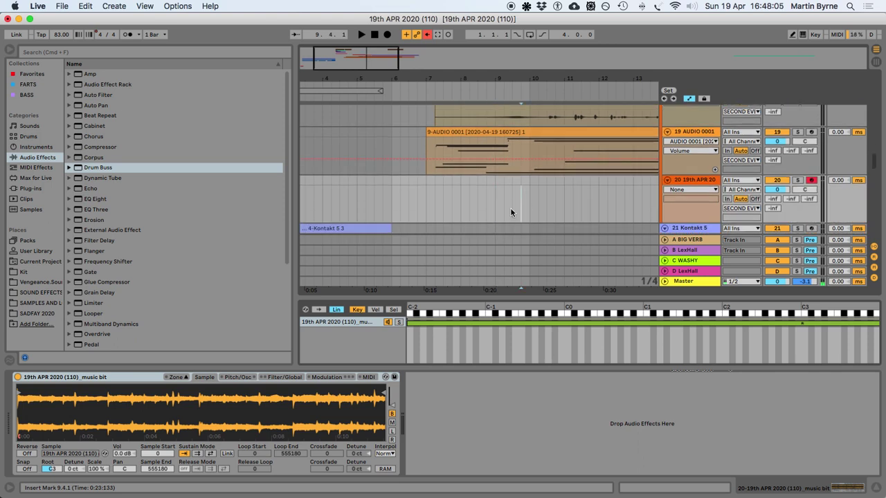
pyautogui.click(387, 36)
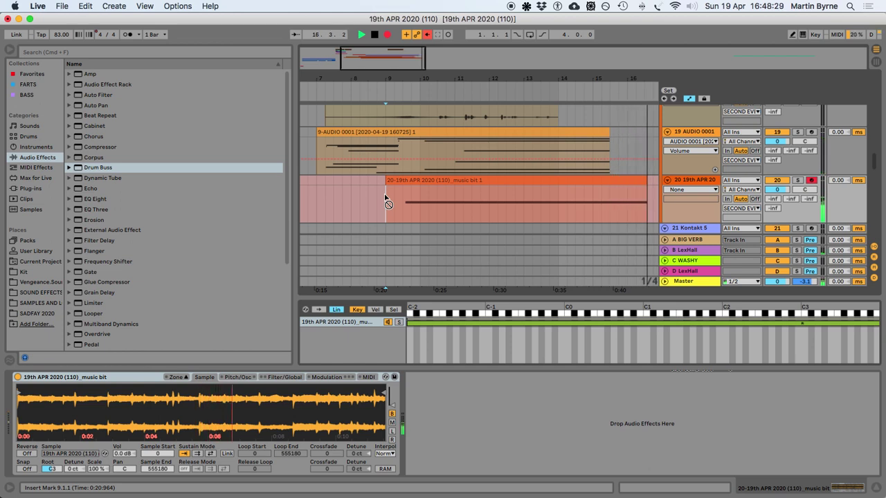
pyautogui.press('space')
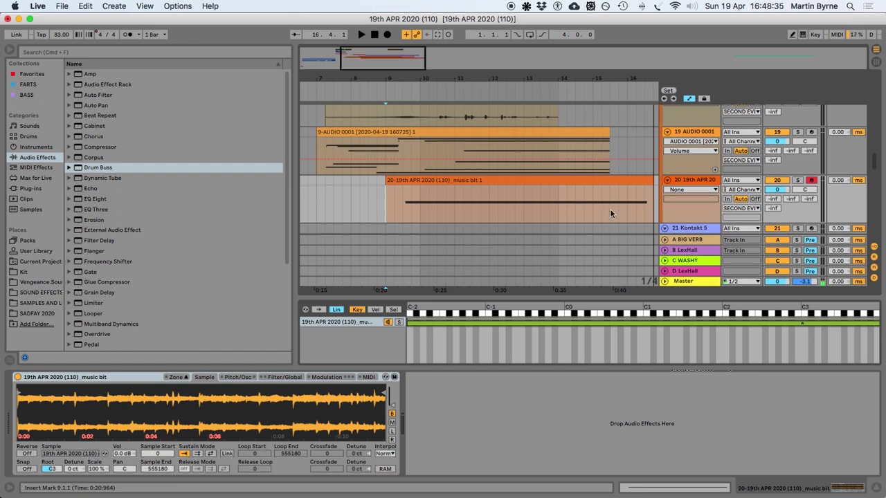
# Raise the music bit Sampler's Volume to -6.75 dB, save the set and play back from 8.4.1
pyautogui.click(278, 378)
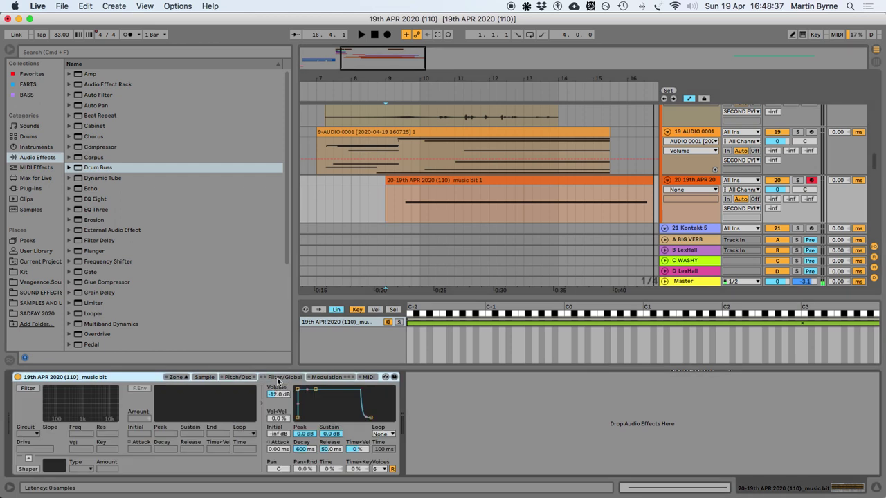
pyautogui.moveTo(274, 398); pyautogui.dragTo(273, 392)
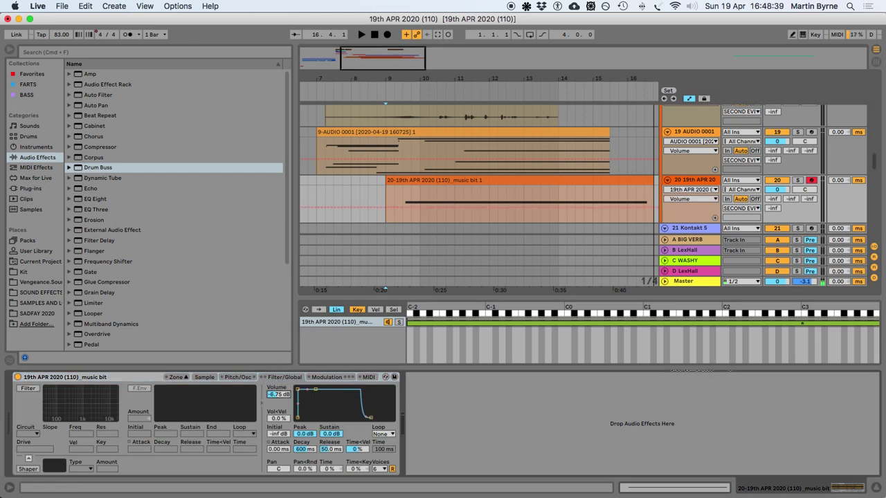
pyautogui.click(379, 214)
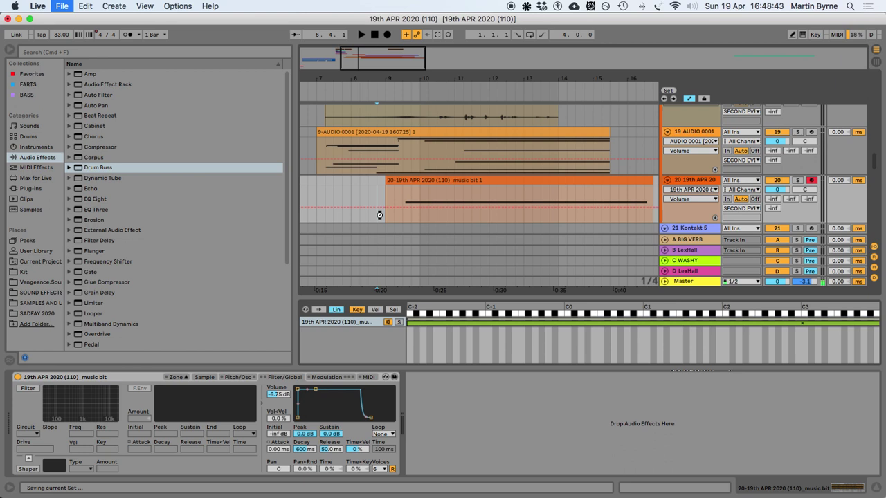
pyautogui.press('space')
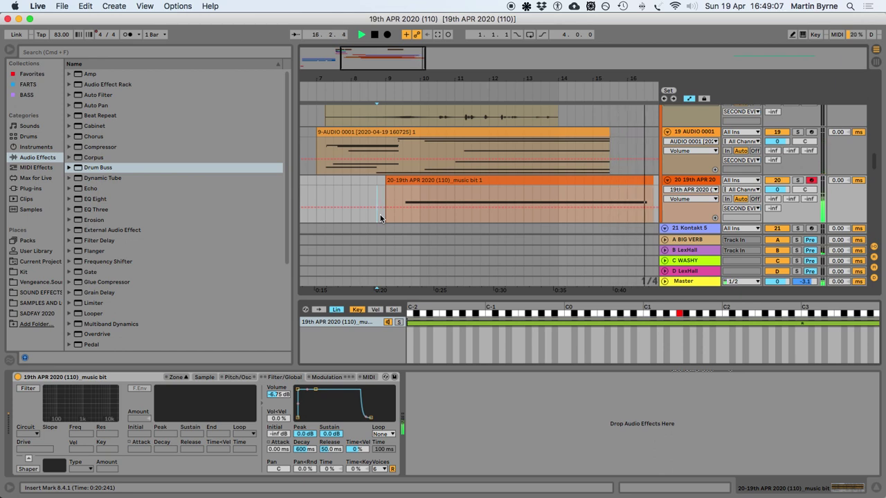
pyautogui.press('space')
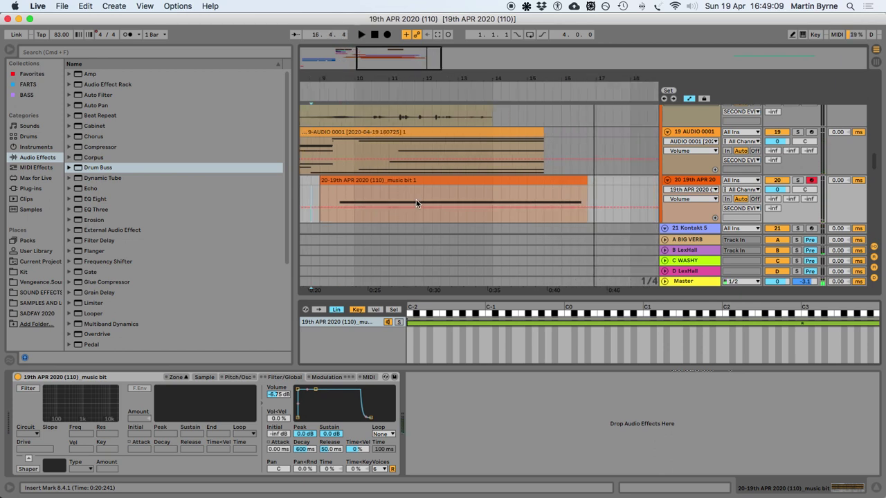
# Extend the music bit clip to bar 26, stretch its F1 note to the clip's end and save the set
pyautogui.scroll(-3, 398, 194)
pyautogui.moveTo(455, 180); pyautogui.dragTo(651, 179)
pyautogui.doubleClick(530, 180)
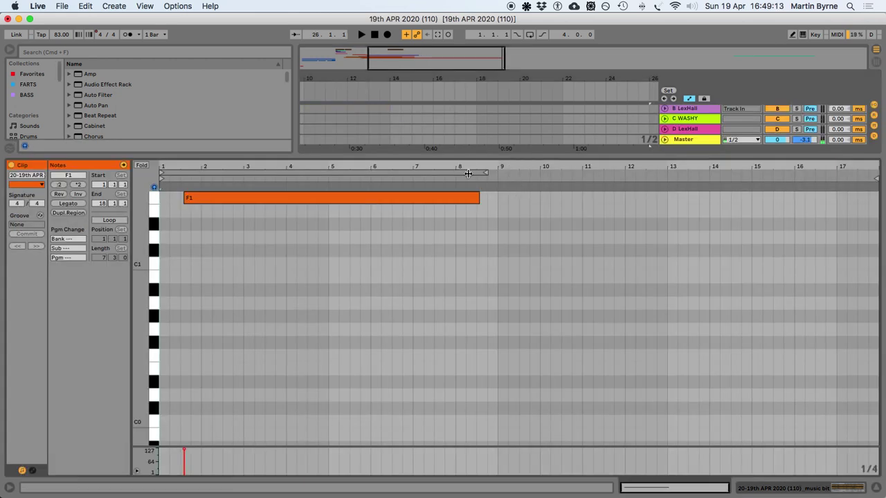
pyautogui.moveTo(476, 198); pyautogui.dragTo(880, 198)
pyautogui.click(875, 488)
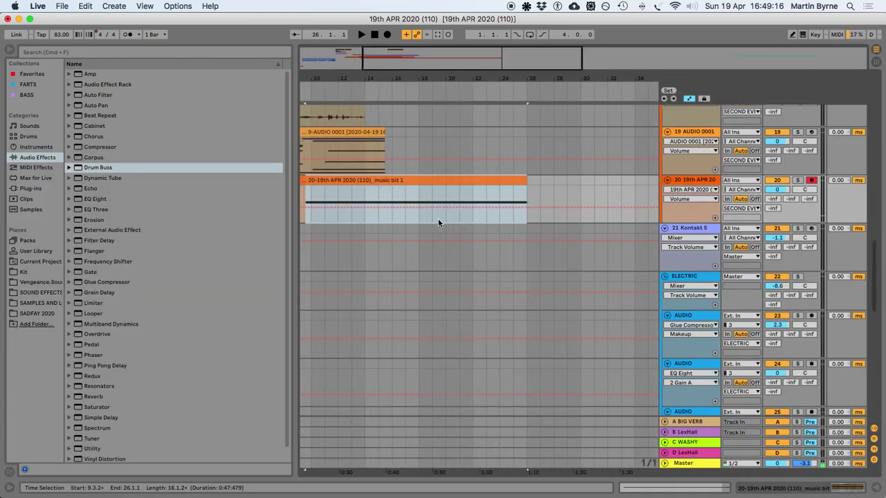
pyautogui.press('super+s')
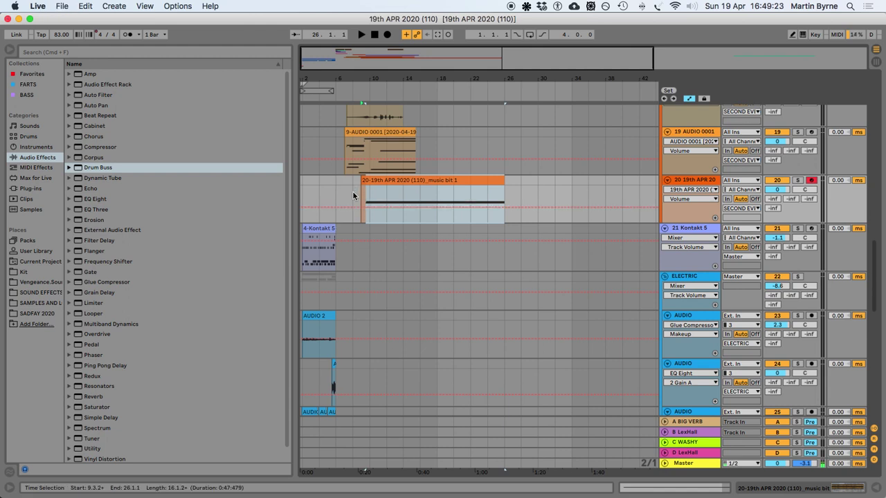
# Play the arrangement from 1.1.1 to about bar 20 to review the extended music bit in context
pyautogui.hscroll(2, 338, 192)
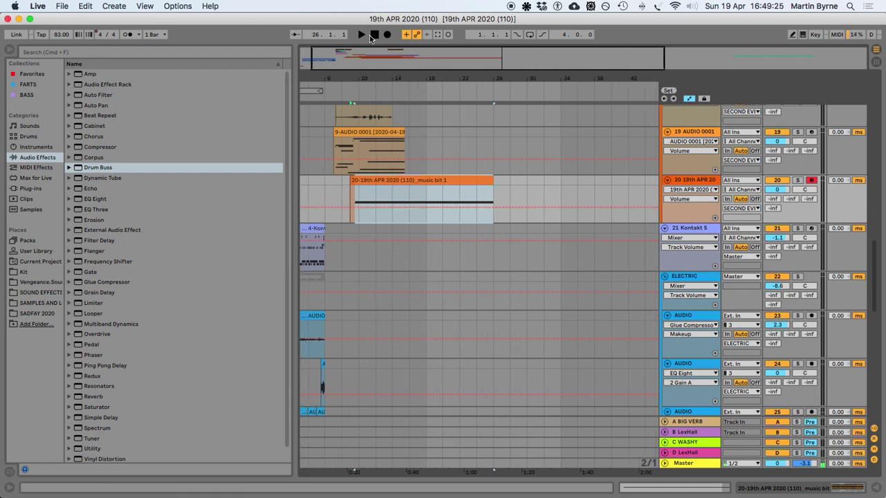
pyautogui.click(370, 36)
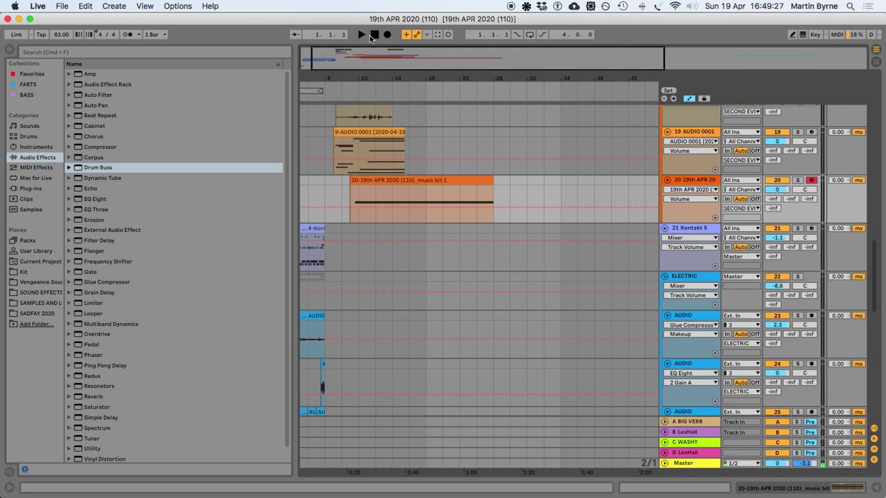
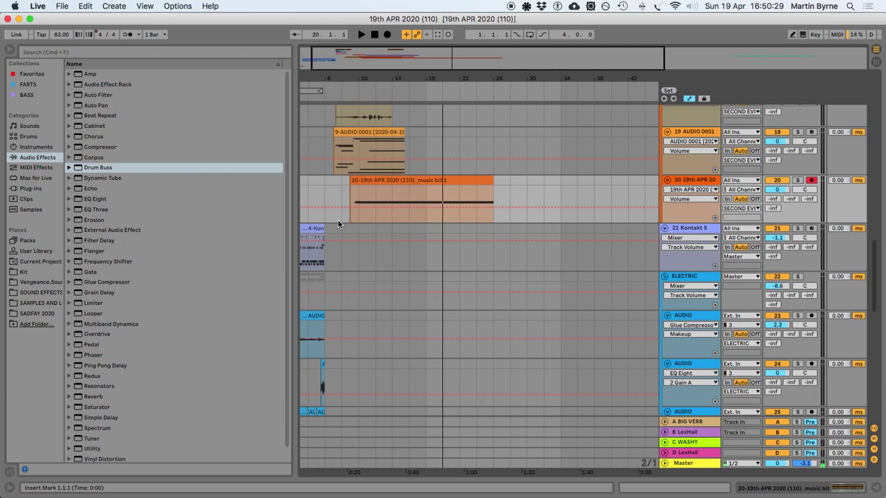
pyautogui.hscroll(-2, 337, 220)
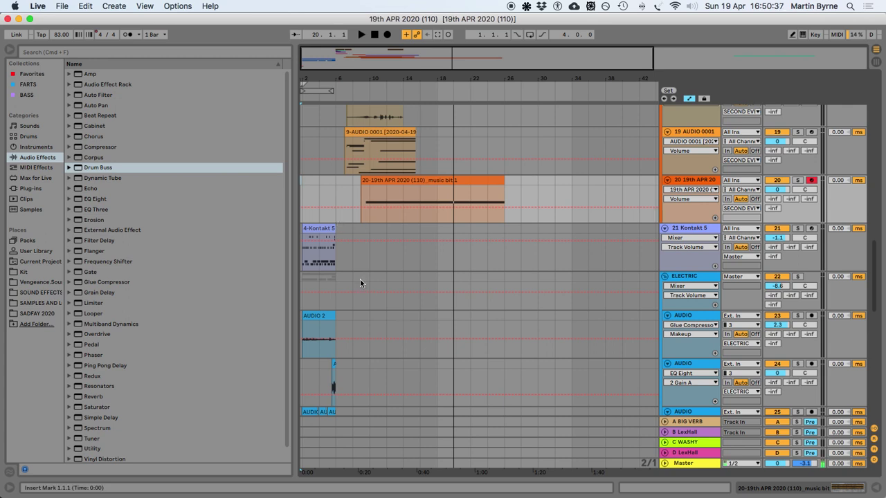
# Automate the FIRST EVENT group's Auto Filter LFO Amount to hold 0.00 until shortly after bar 7, then ramp up to 29.3
pyautogui.scroll(10, 353, 261)
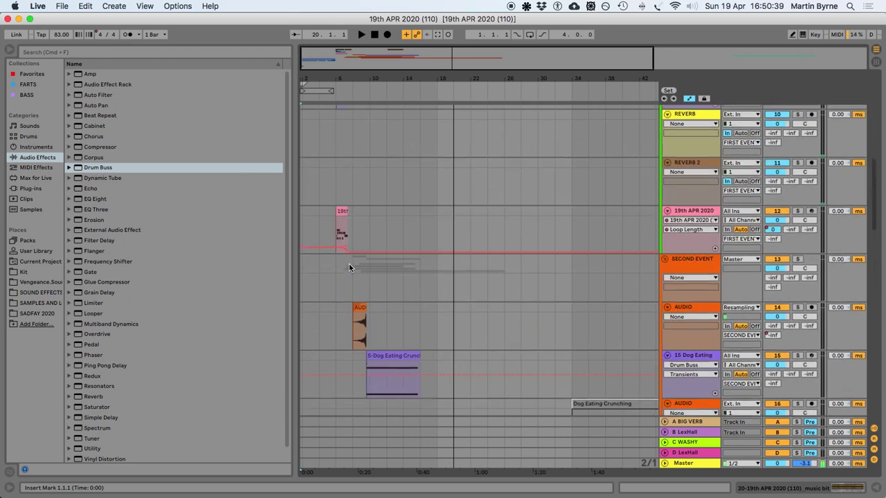
pyautogui.scroll(10, 630, 225)
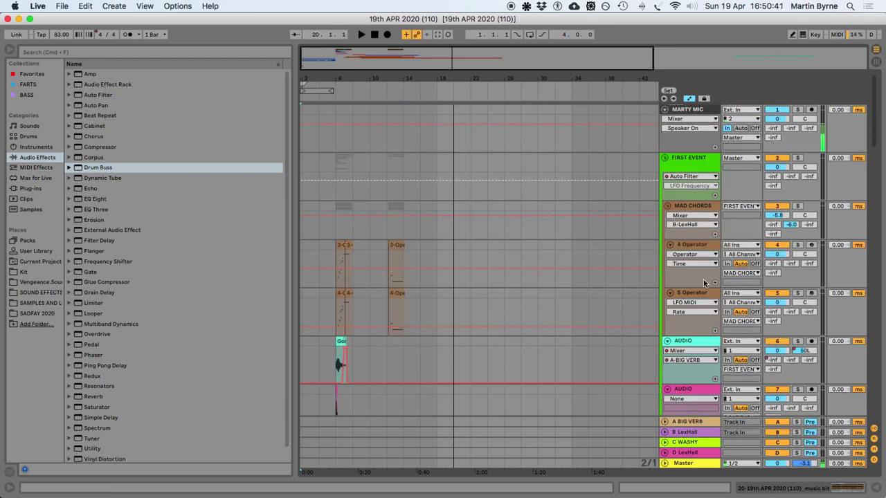
pyautogui.click(677, 167)
pyautogui.click(874, 490)
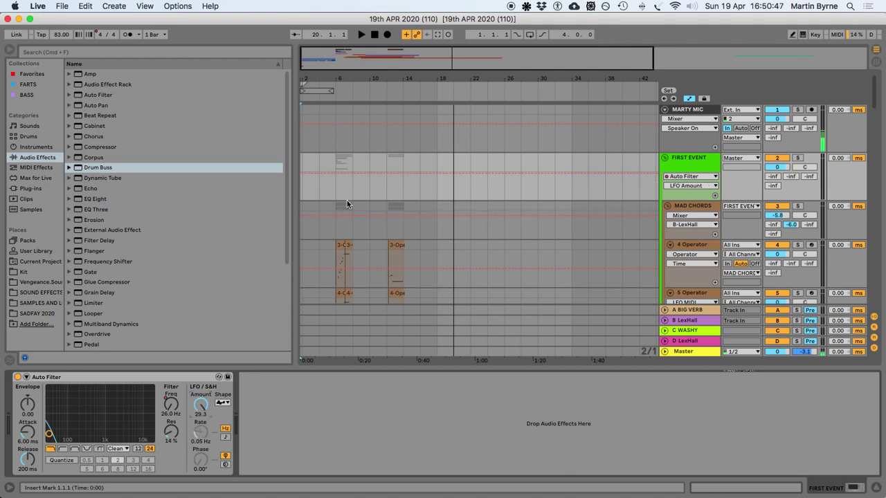
pyautogui.click(330, 184)
pyautogui.press('+')
pyautogui.press('+')
pyautogui.press('+')
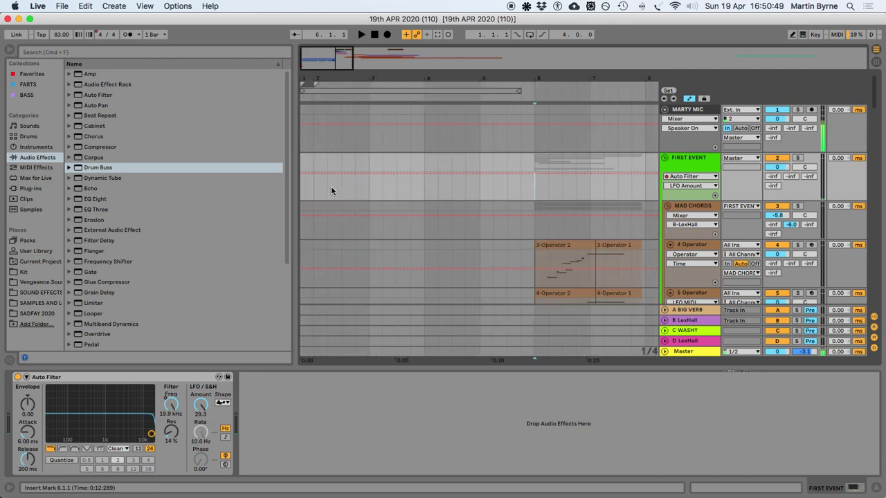
pyautogui.click(480, 174)
pyautogui.moveTo(469, 174); pyautogui.dragTo(469, 201)
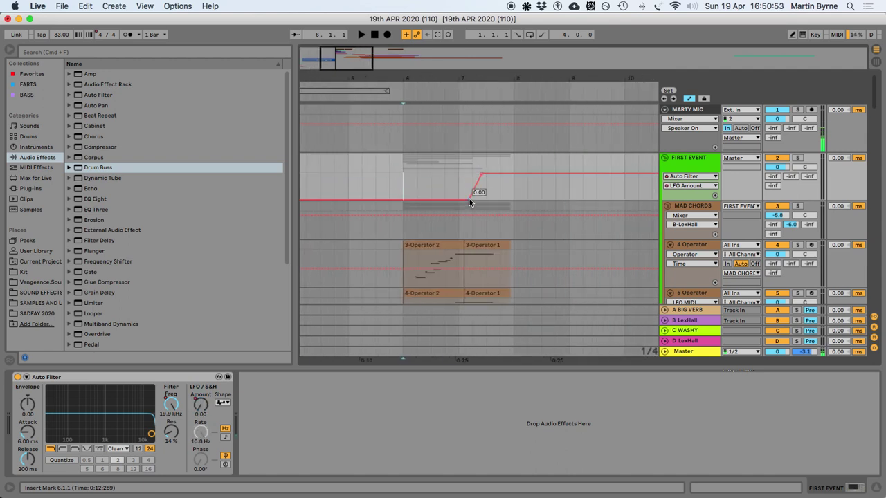
# Play the LFO Amount automation from 6.1.1 to about bar 10 and save the set
pyautogui.press('space')
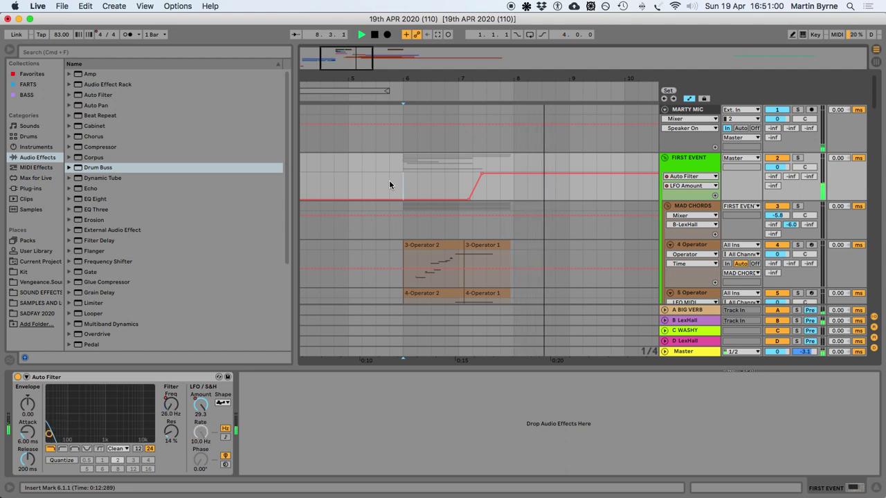
pyautogui.press('super+s')
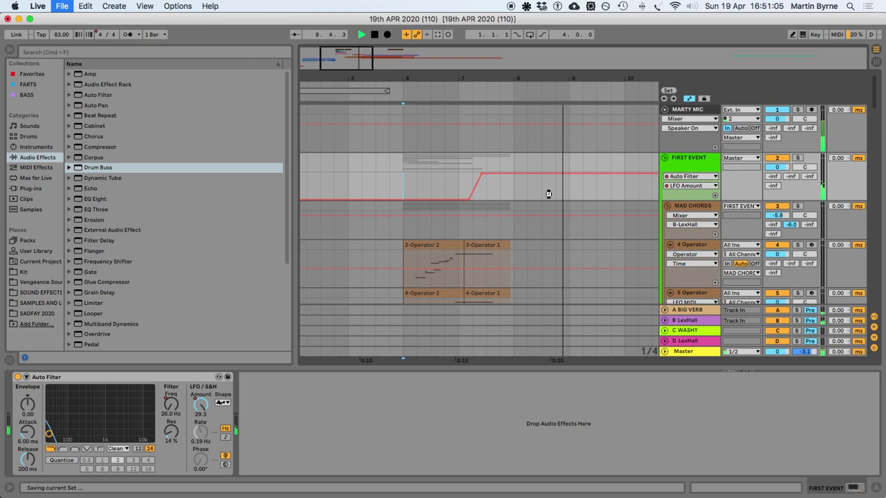
pyautogui.press('space')
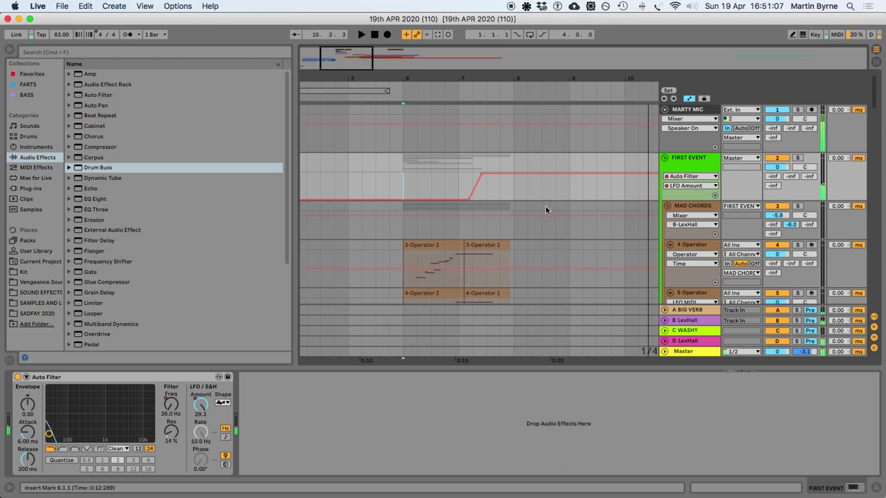
# Audition the AUDIO 1 clip on track 18 in the SECOND EVENT group from 7.2.1
pyautogui.scroll(-15, 538, 213)
pyautogui.scroll(-2, 518, 225)
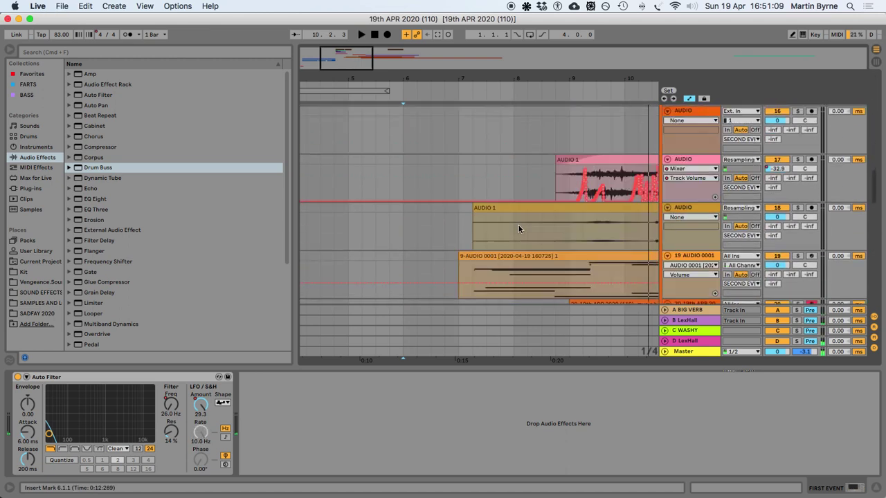
pyautogui.click(505, 208)
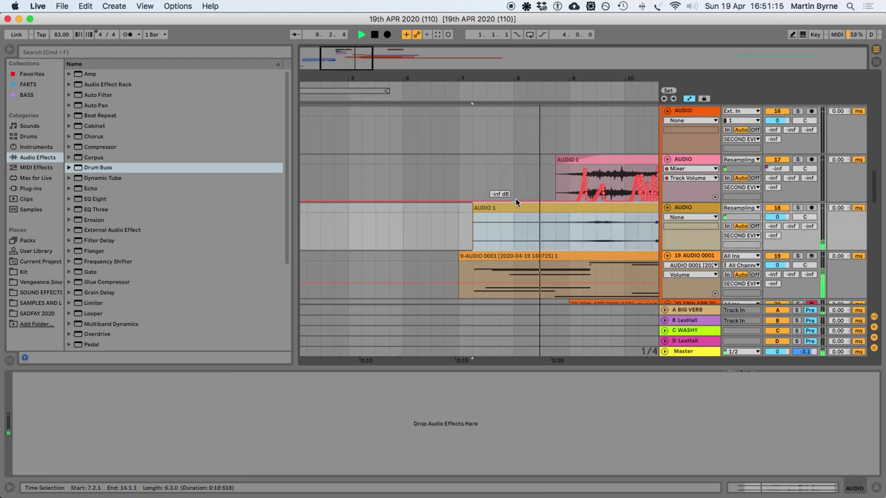
pyautogui.scroll(-2, 519, 207)
pyautogui.scroll(-2, 521, 211)
pyautogui.scroll(4, 521, 211)
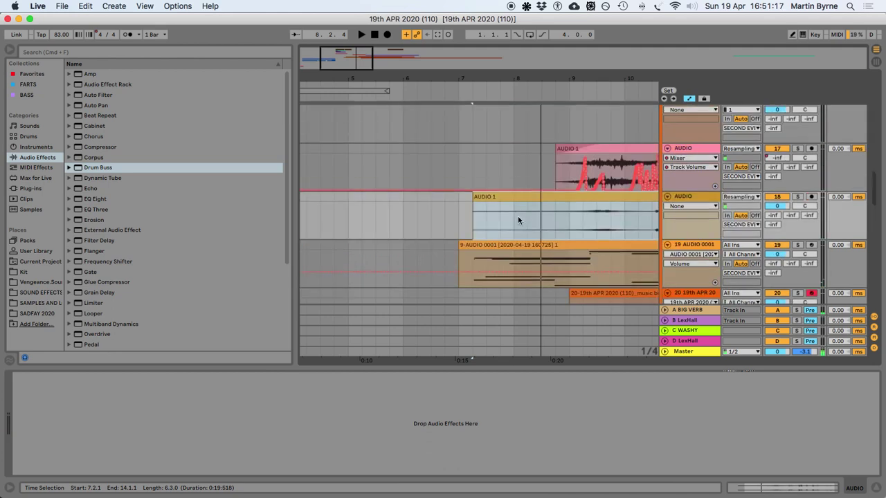
# Take the music bit Sampler track out of record arm and hide the device chain
pyautogui.click(810, 246)
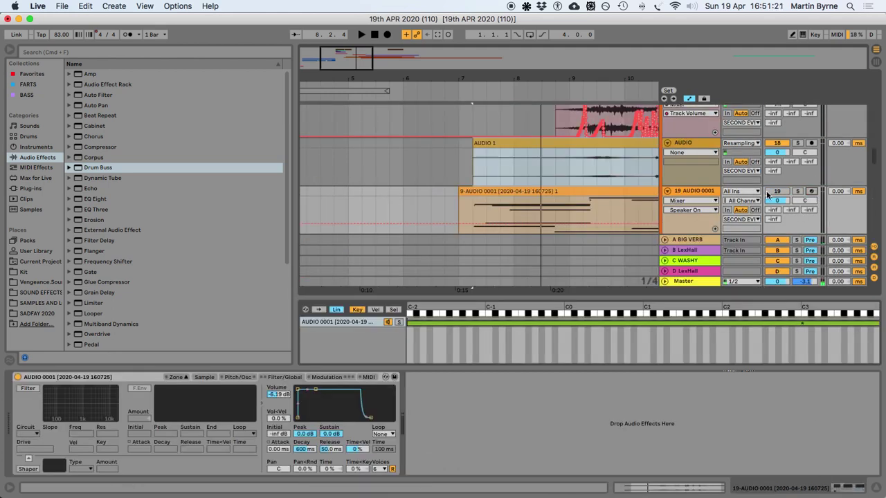
pyautogui.click(877, 488)
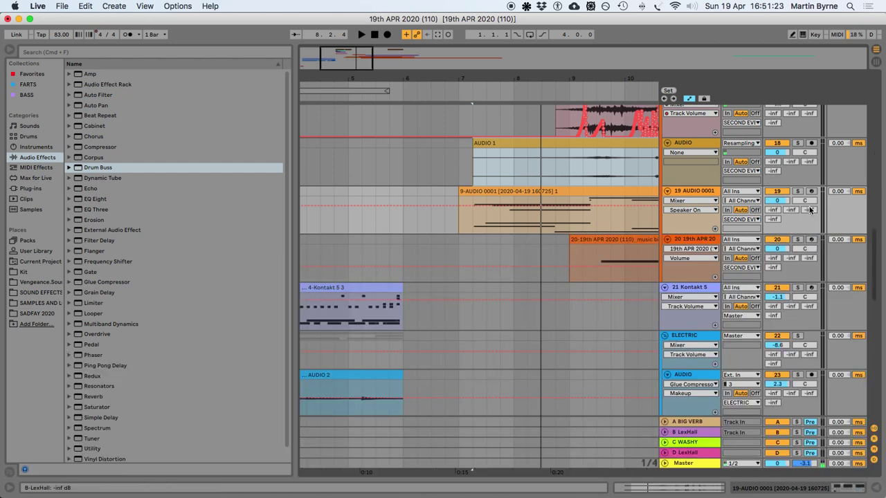
# Audition the MIDI clip on track 19 AUDIO 0001 from 7.1.1 to about bar 8
pyautogui.click(546, 193)
pyautogui.press('space')
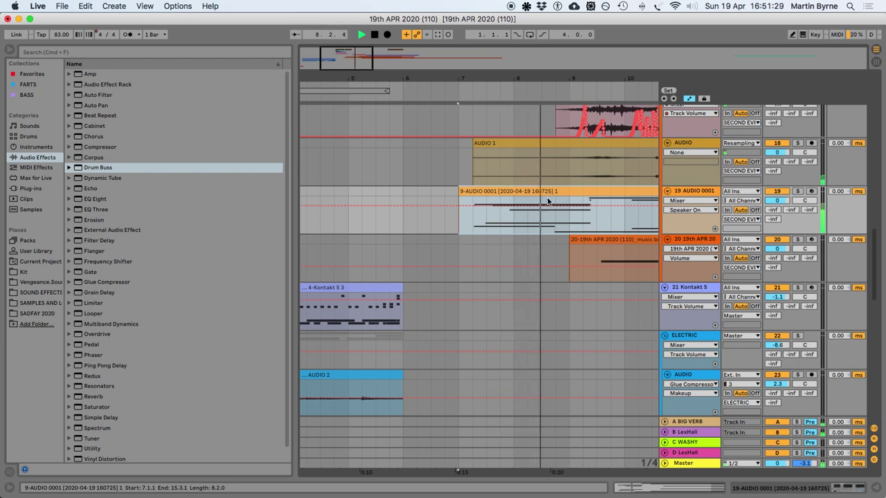
pyautogui.scroll(-5, 546, 197)
pyautogui.press('space')
pyautogui.scroll(12, 546, 200)
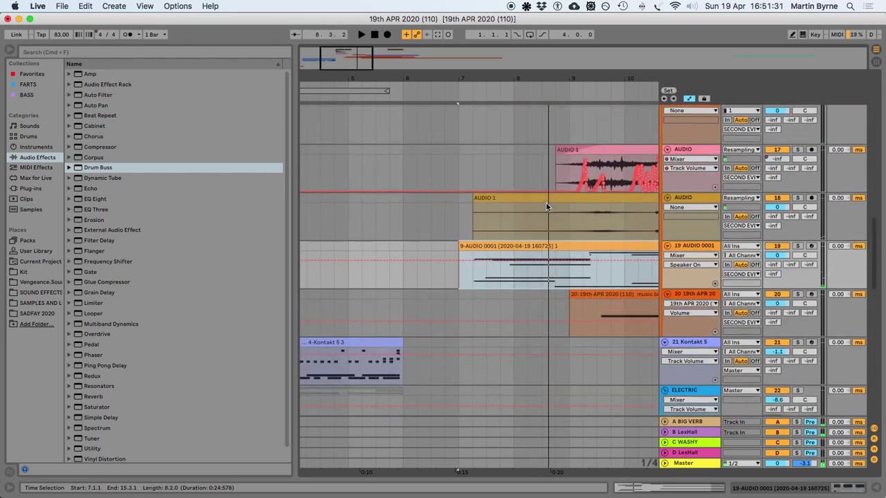
# Audition the SECOND EVENT up to about bar 9 with track 19 AUDIO 0001 muted, and switch the track back on
pyautogui.scroll(-4, 558, 243)
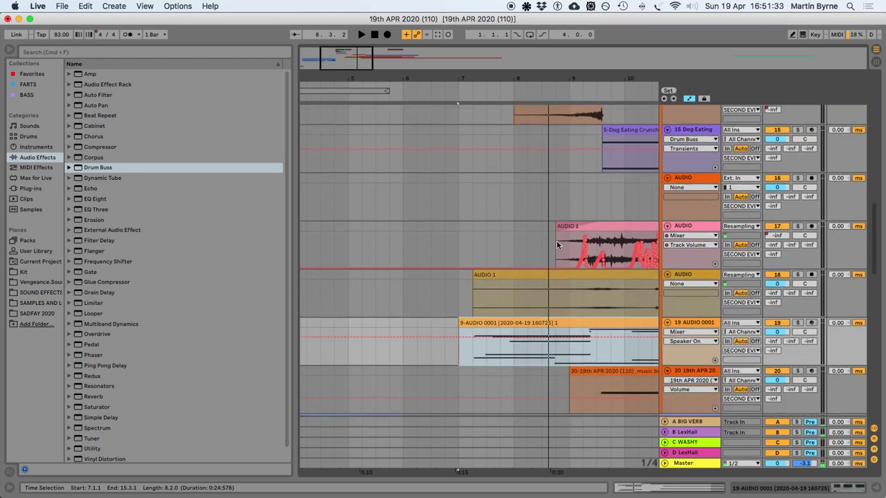
pyautogui.click(767, 323)
pyautogui.press('space')
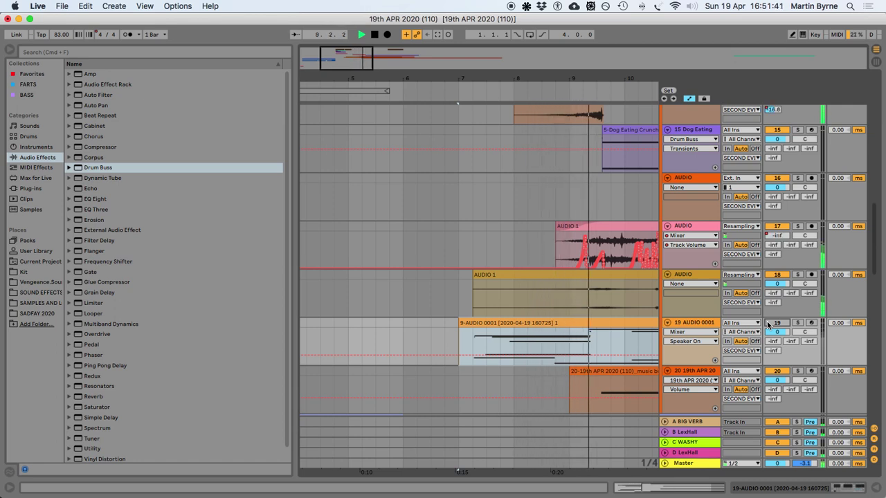
pyautogui.press('space')
pyautogui.click(775, 322)
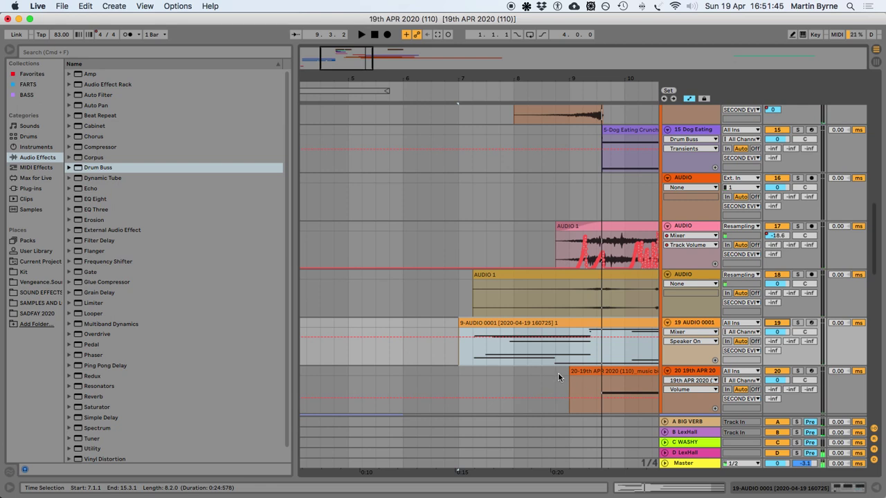
# Delete the upper and lower notes that begin in bar 1 of the track 19 MIDI clip, and audition the change
pyautogui.click(557, 322)
pyautogui.doubleClick(557, 323)
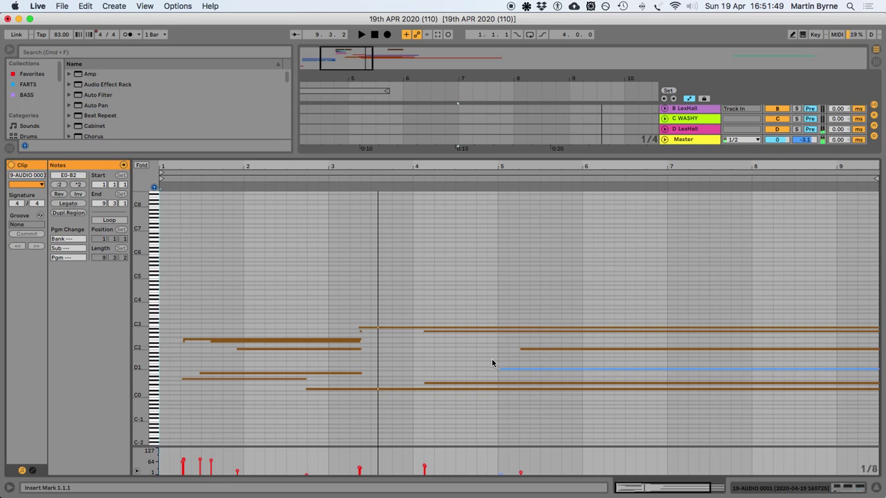
pyautogui.moveTo(180, 316); pyautogui.dragTo(218, 354)
pyautogui.press('Delete')
pyautogui.moveTo(202, 359); pyautogui.dragTo(223, 387)
pyautogui.press('Delete')
pyautogui.press('space')
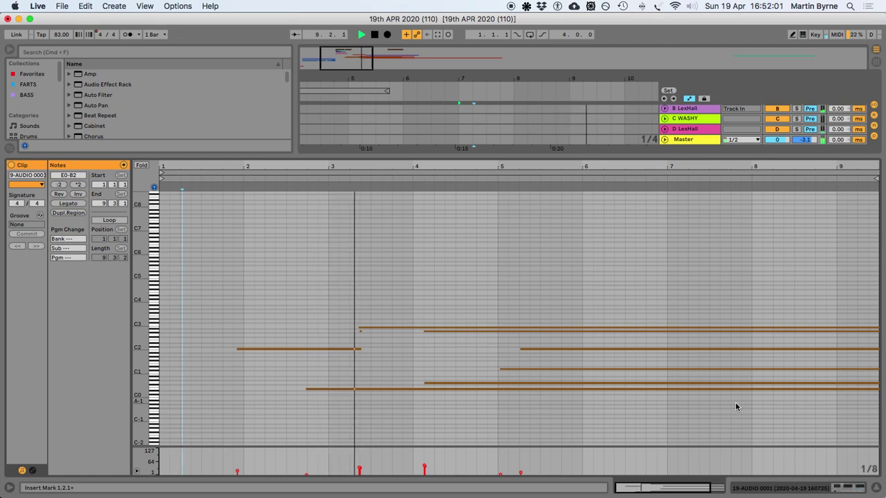
pyautogui.press('space')
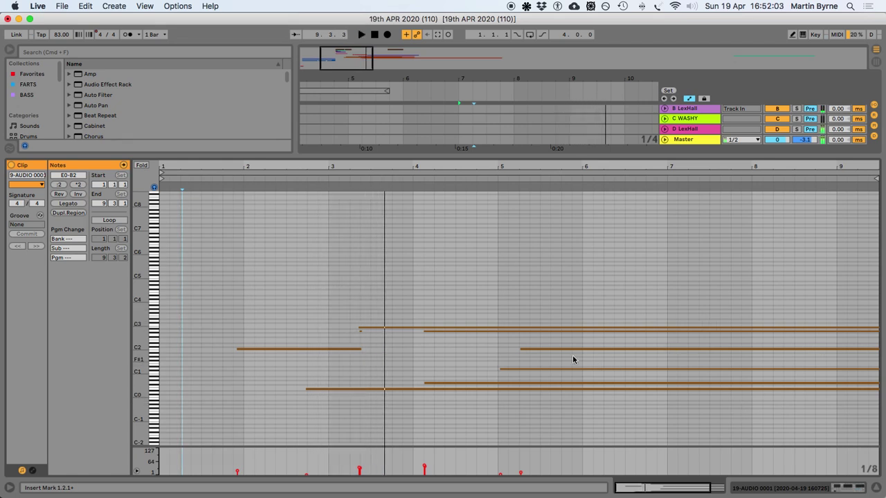
# Extend the C2 note in the track 19 clip to the start of clip bar 5, play the result and save the set
pyautogui.moveTo(358, 349); pyautogui.dragTo(497, 353)
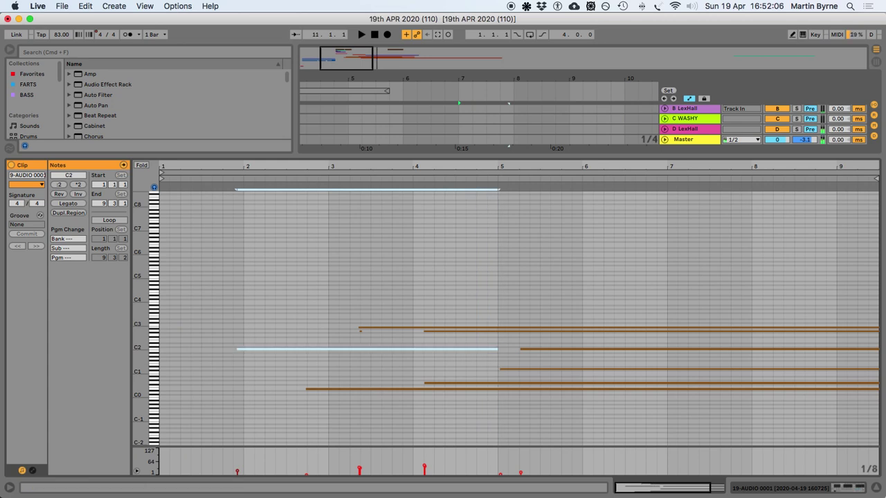
pyautogui.click(873, 488)
pyautogui.press('space')
pyautogui.press('super+s')
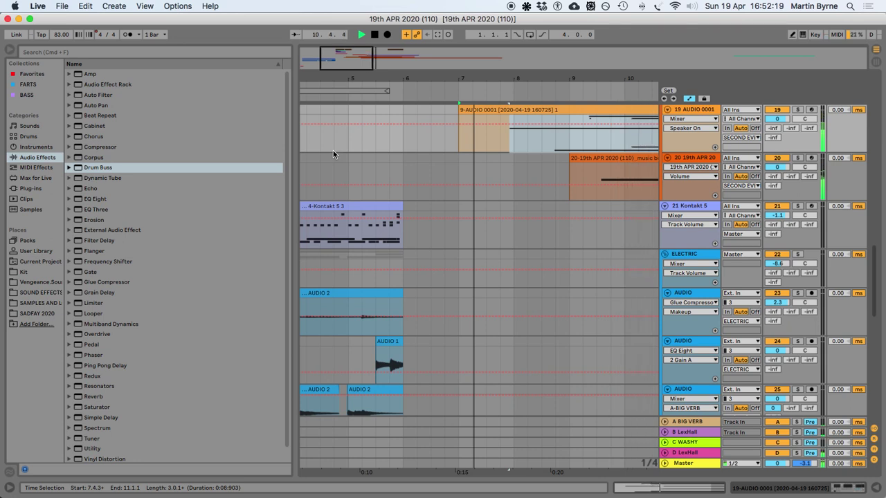
pyautogui.press('space')
# Deactivate the Dog Eating Crunching clip on track 15 and audition the SECOND EVENT from 8.1.1 to about bar 12
pyautogui.scroll(5, 562, 274)
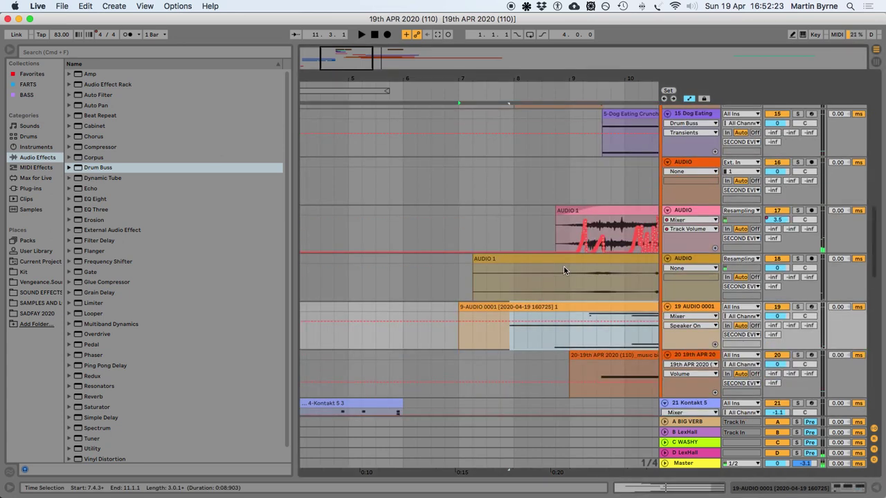
pyautogui.hscroll(3, 484, 304)
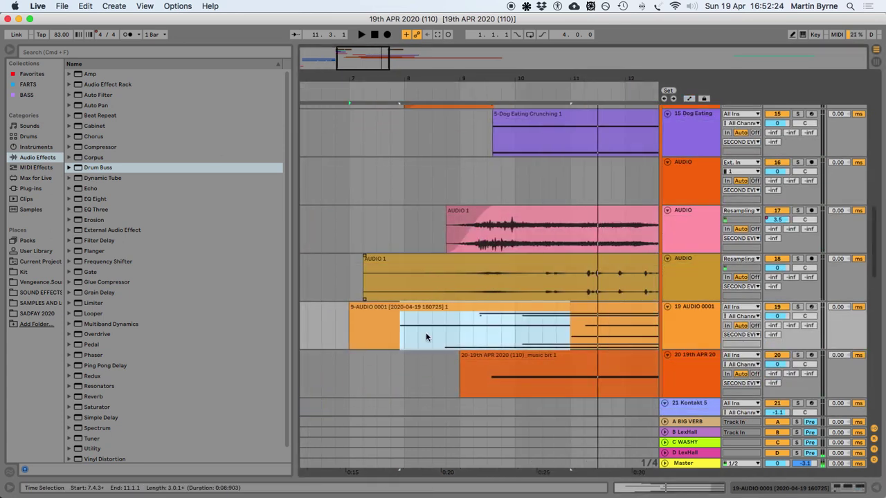
pyautogui.click(344, 331)
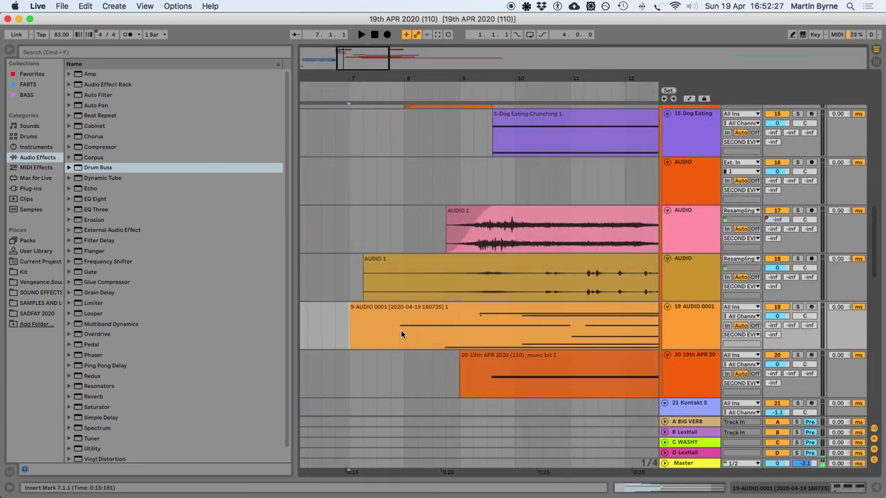
pyautogui.scroll(1, 620, 299)
pyautogui.scroll(4, 620, 299)
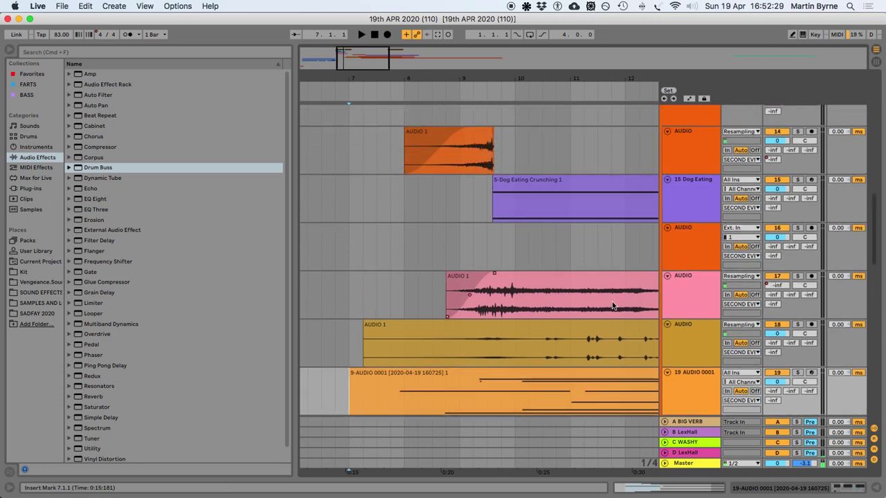
pyautogui.click(503, 177)
pyautogui.press('z')
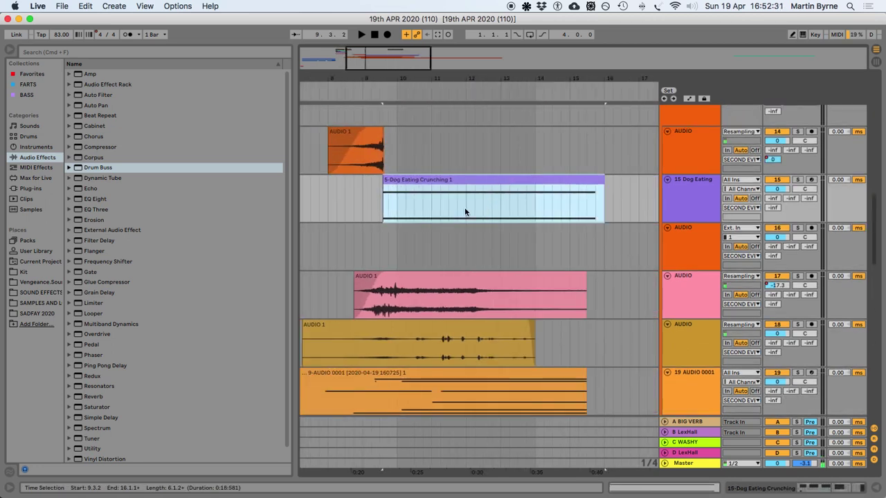
pyautogui.press('0')
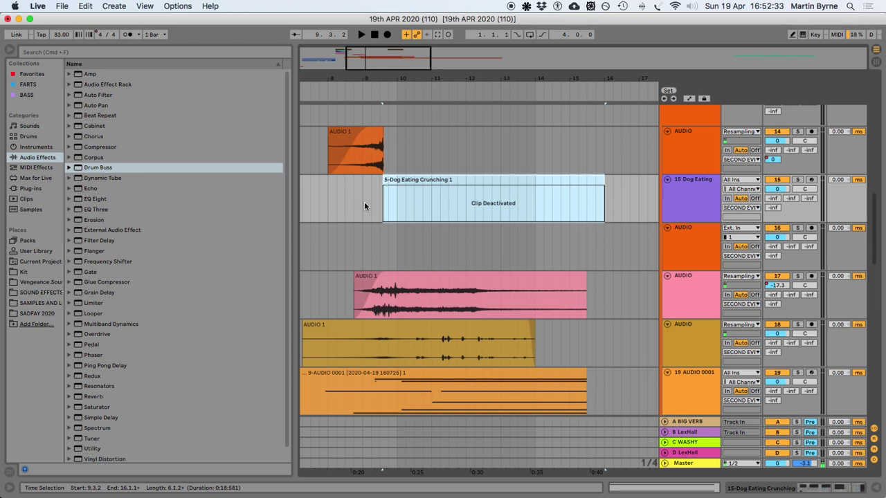
pyautogui.click(323, 199)
pyautogui.press('space')
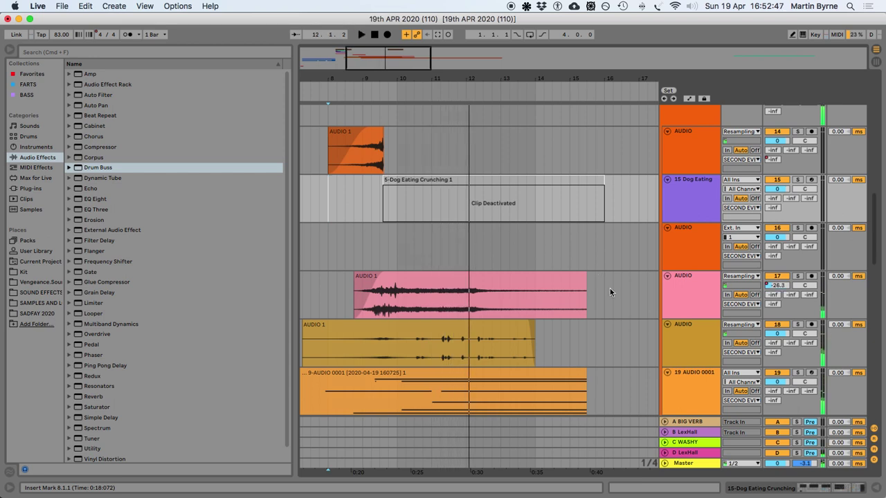
# Automate track 20's Track Volume to drop to -inf dB at bar 12 and rise again around bar 15, and save the set
pyautogui.scroll(-3, 547, 274)
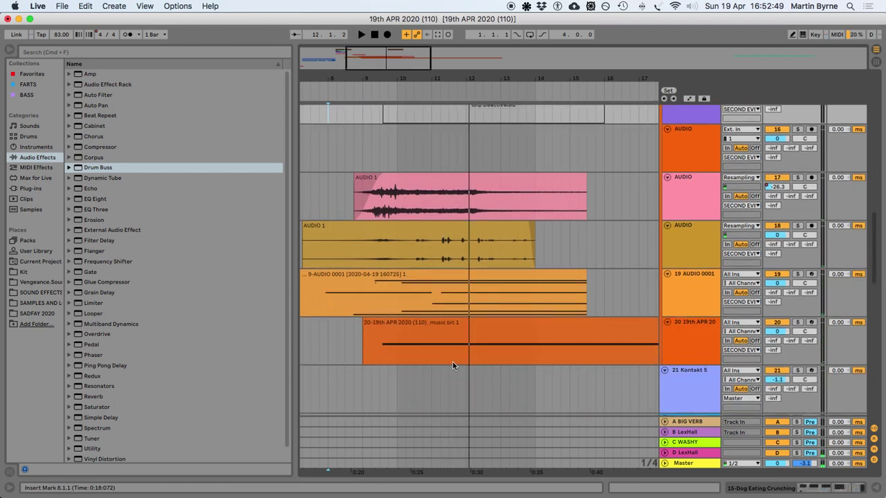
pyautogui.hscroll(2, 452, 362)
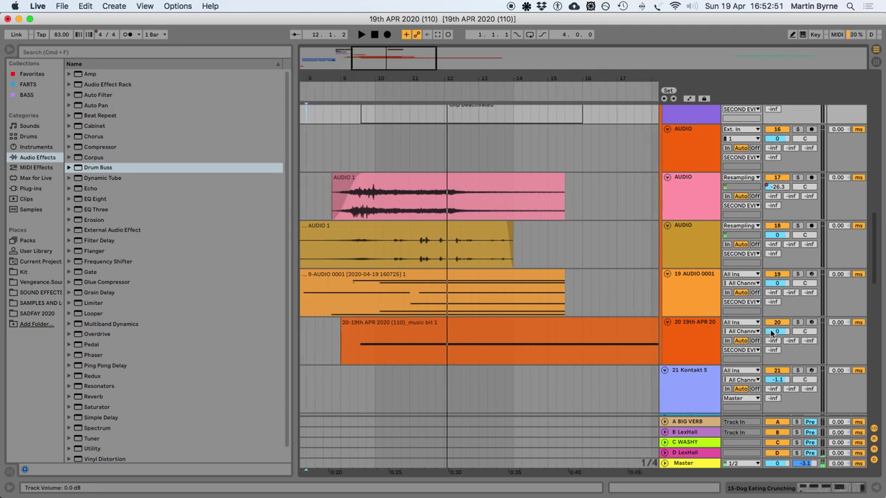
pyautogui.press('a')
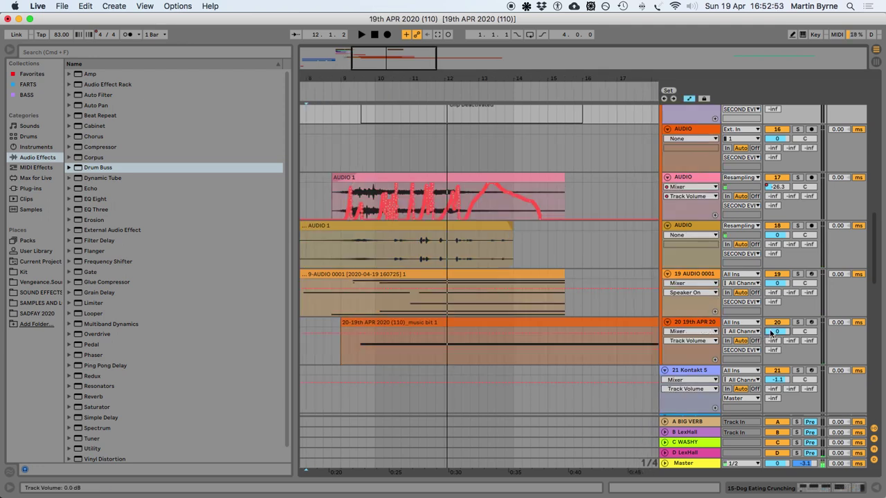
pyautogui.click(441, 337)
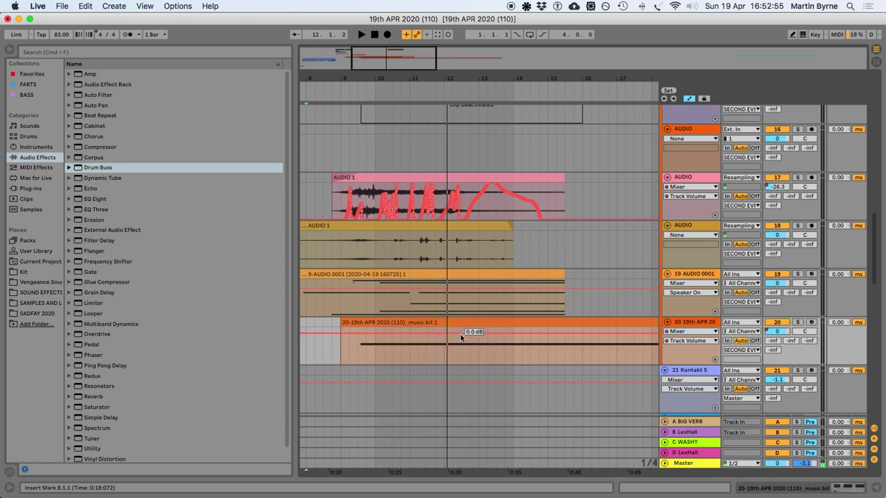
pyautogui.moveTo(449, 337); pyautogui.dragTo(449, 363)
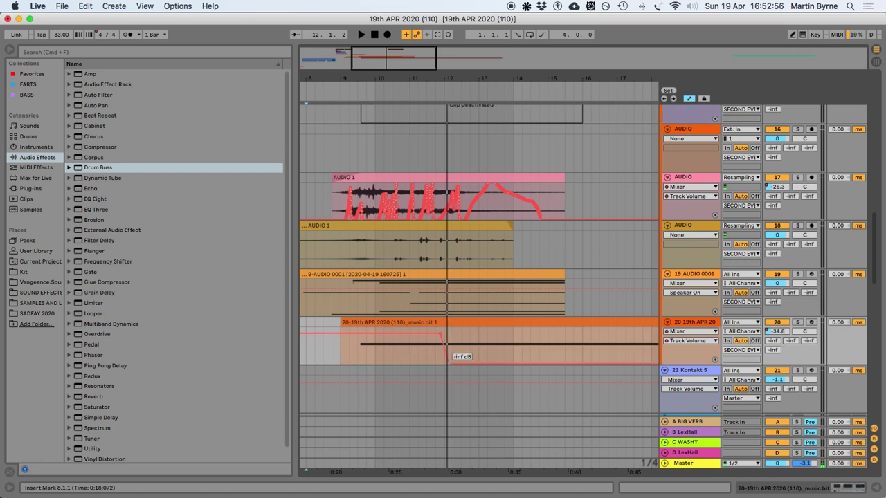
pyautogui.click(558, 361)
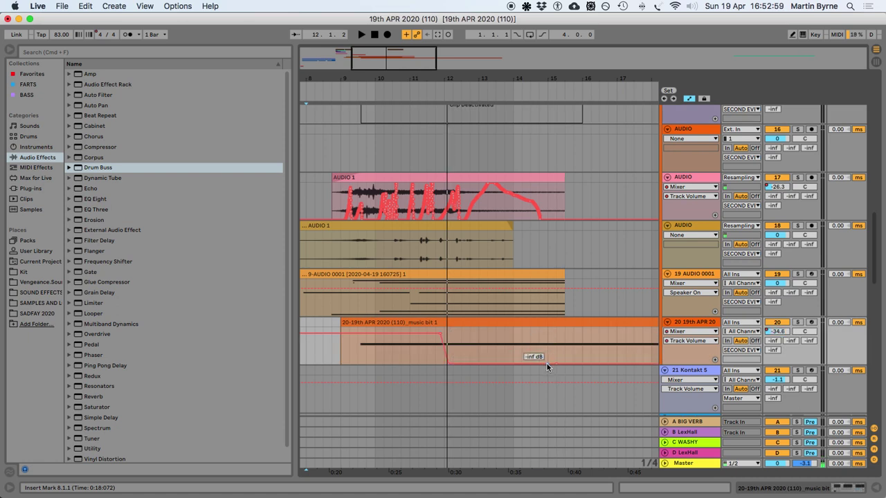
pyautogui.moveTo(555, 364); pyautogui.dragTo(554, 344)
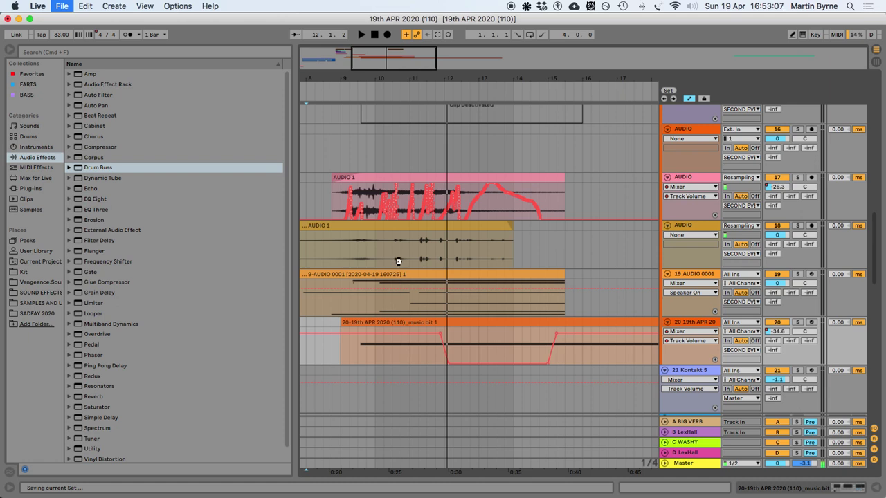
# Audition the music bit volume dip within the SECOND EVENT from 7.4.1 to about bar 16
pyautogui.scroll(-3, 433, 200)
pyautogui.scroll(3, 388, 201)
pyautogui.click(375, 202)
pyautogui.press('space')
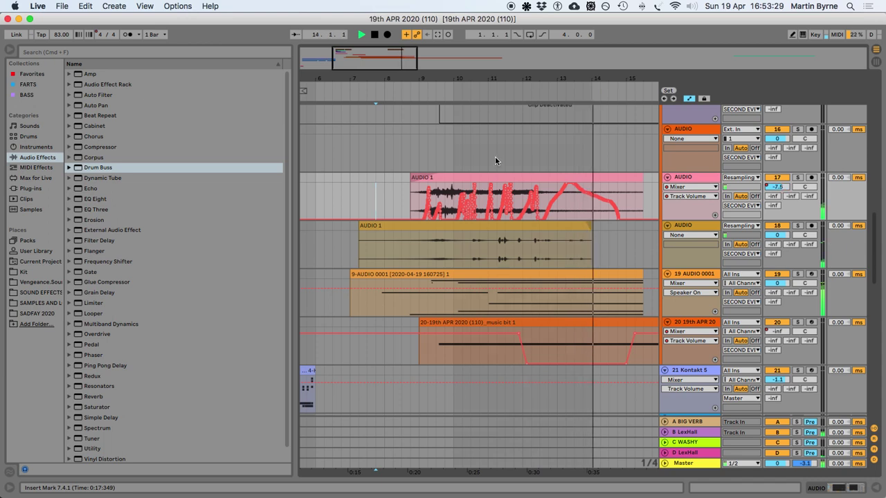
pyautogui.hscroll(3, 544, 168)
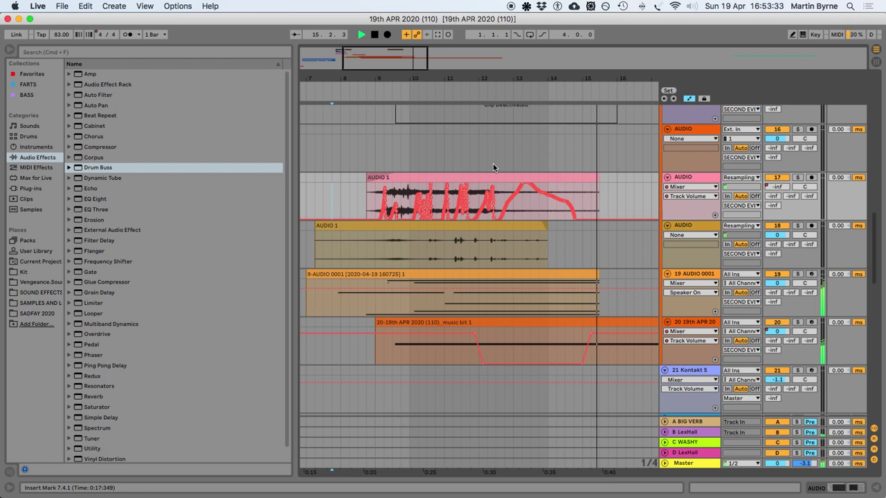
pyautogui.scroll(5, 493, 163)
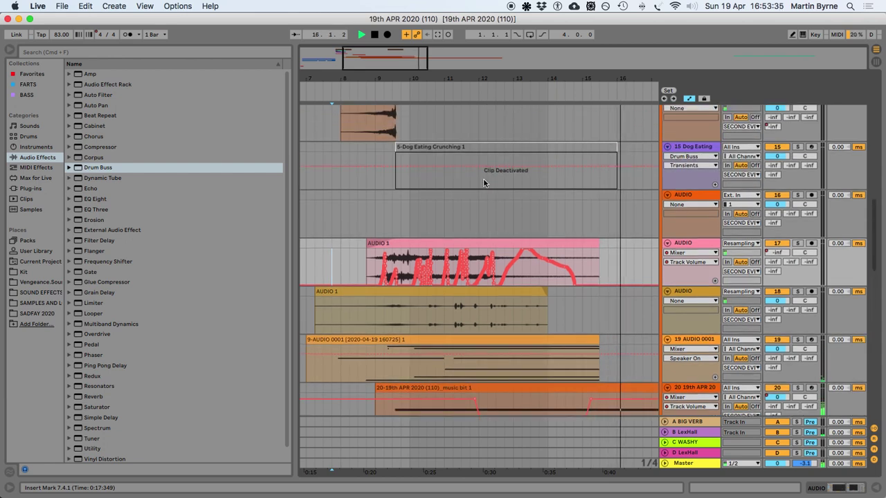
pyautogui.press('space')
# Reactivate the Dog Eating Crunching clip with its start moved to 11.4.2, play from 9.1.1 and save the set
pyautogui.moveTo(445, 147); pyautogui.dragTo(524, 148)
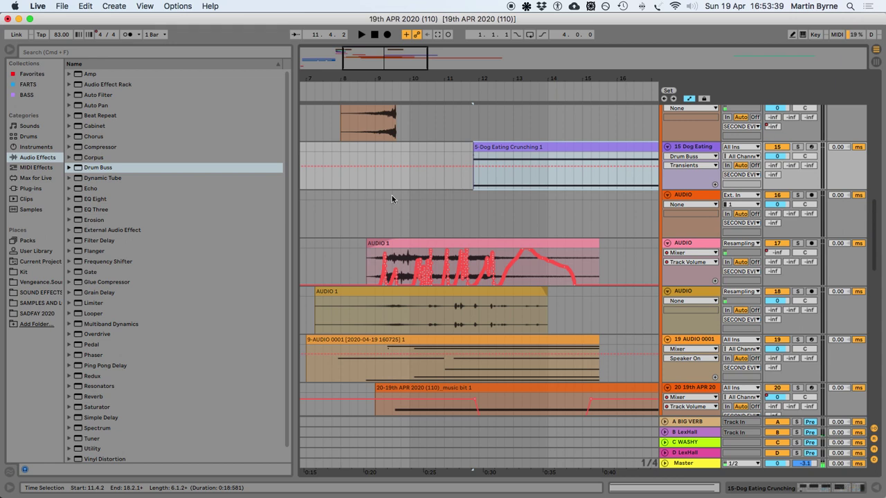
pyautogui.click(371, 184)
pyautogui.press('space')
pyautogui.press('super+s')
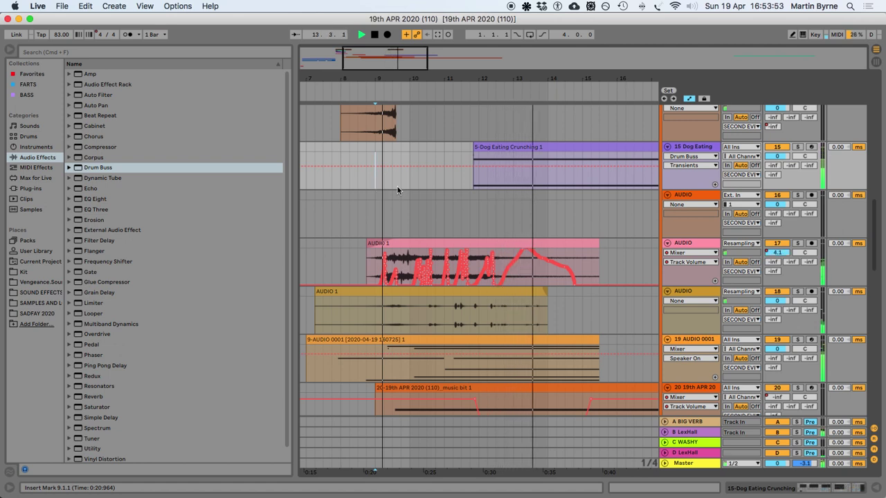
# Remove everything after 14.4.1 from the Dog Eating Crunching clip on track 15 and save the set
pyautogui.moveTo(578, 182); pyautogui.dragTo(654, 174)
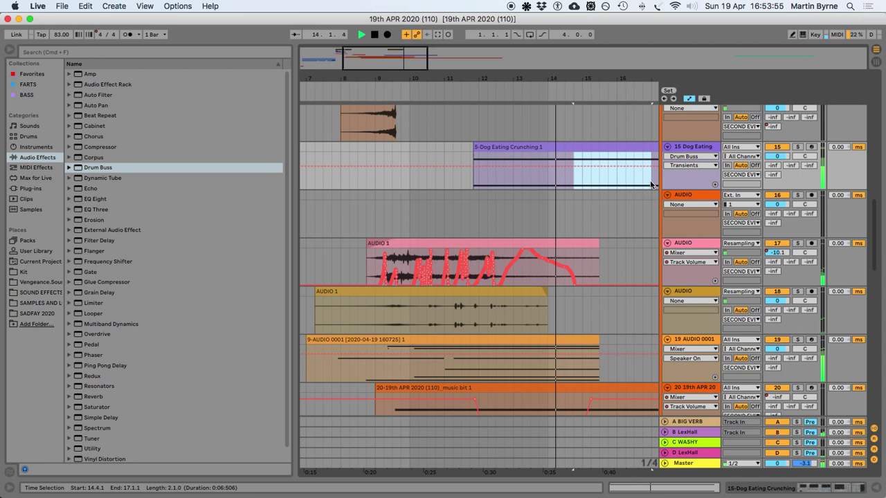
pyautogui.press('a')
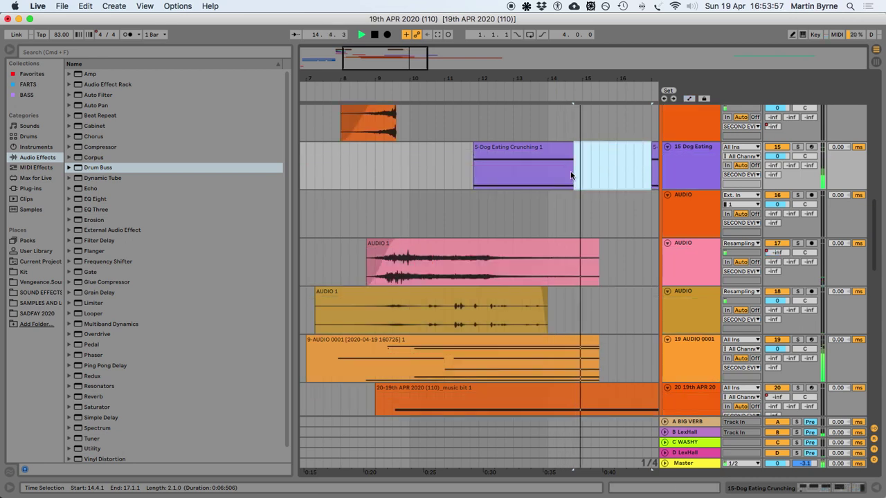
pyautogui.press('Delete')
pyautogui.click(494, 147)
pyautogui.press('Delete')
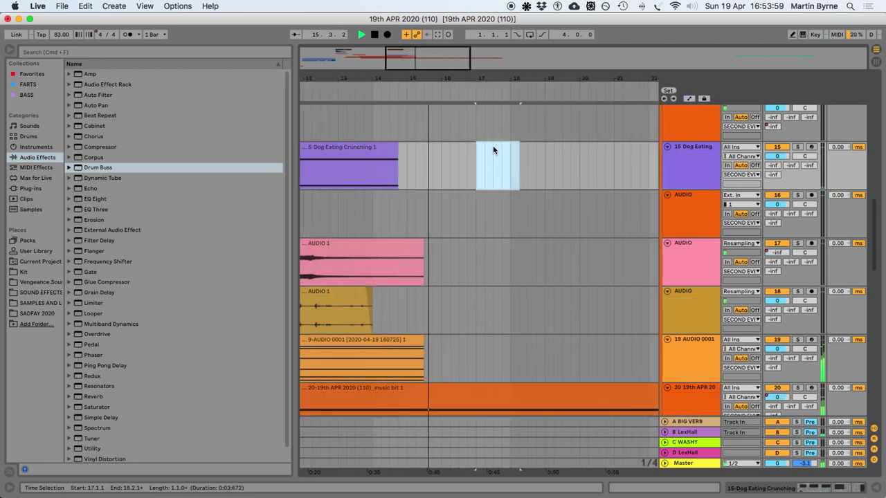
pyautogui.hscroll(-5, 472, 159)
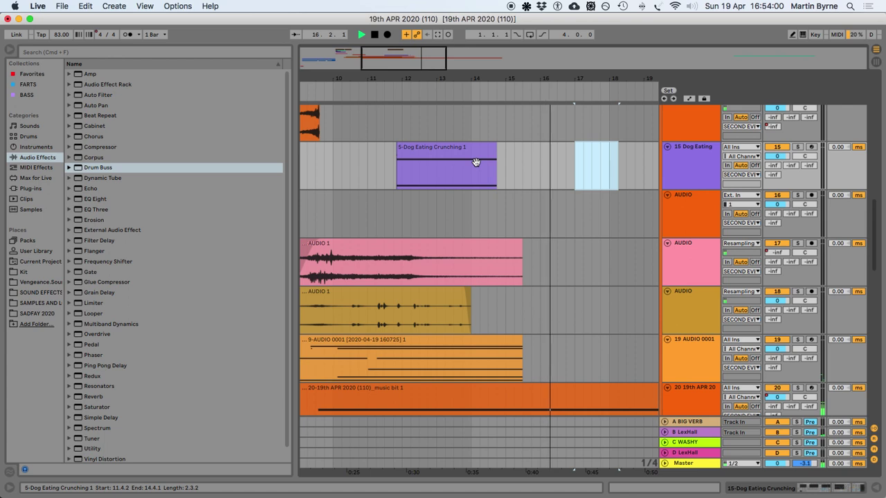
pyautogui.press('super+s')
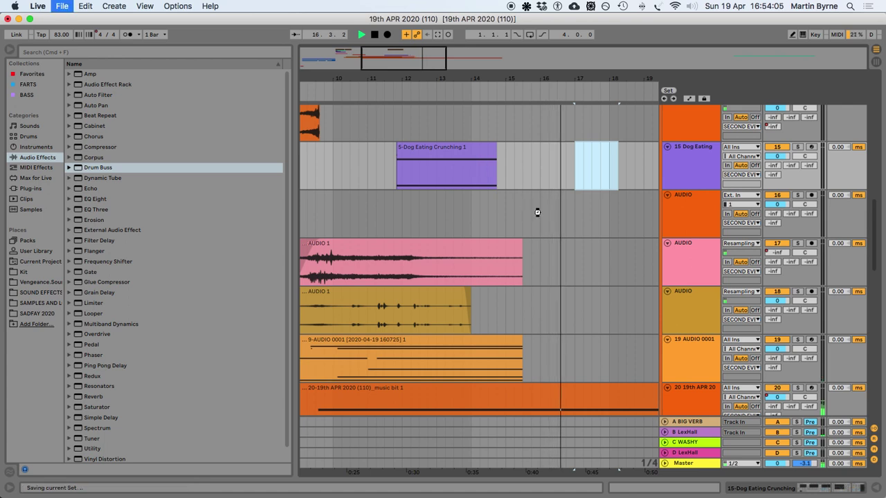
pyautogui.press('space')
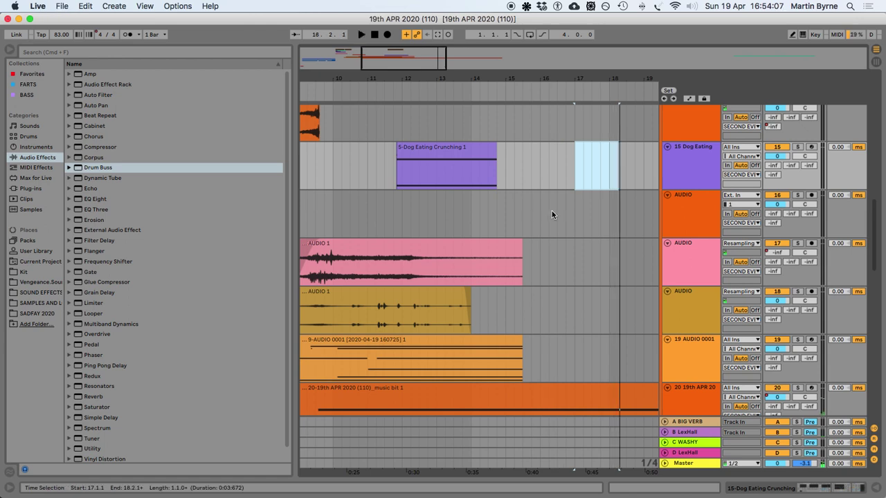
# Show the automation lanes and search the SOUND EFFECTS folder for "horse"
pyautogui.click(552, 212)
pyautogui.press('a')
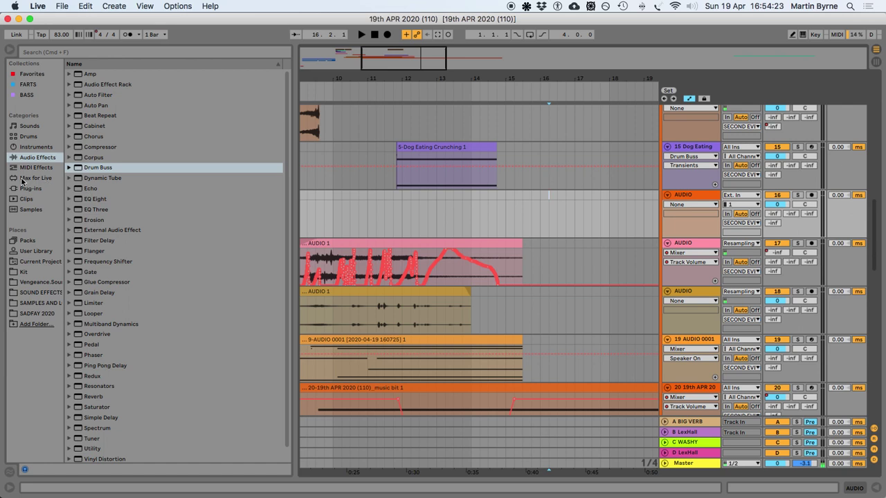
pyautogui.click(29, 292)
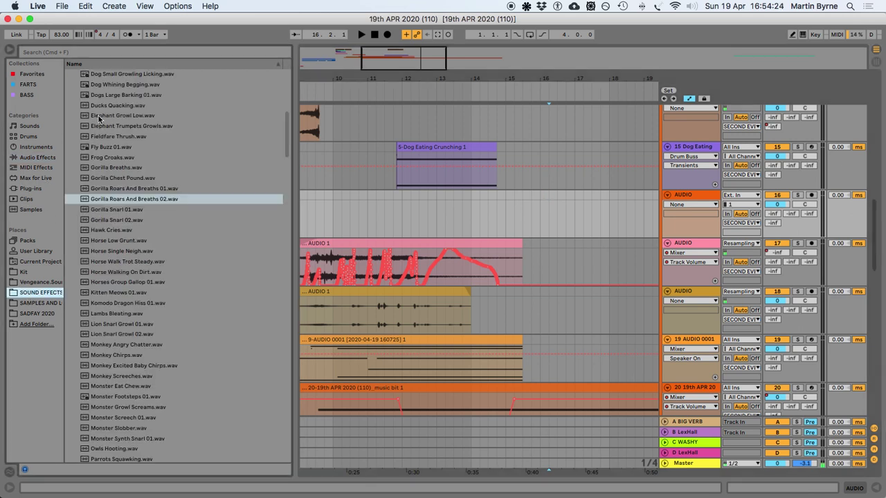
pyautogui.click(99, 52)
pyautogui.write('ho')
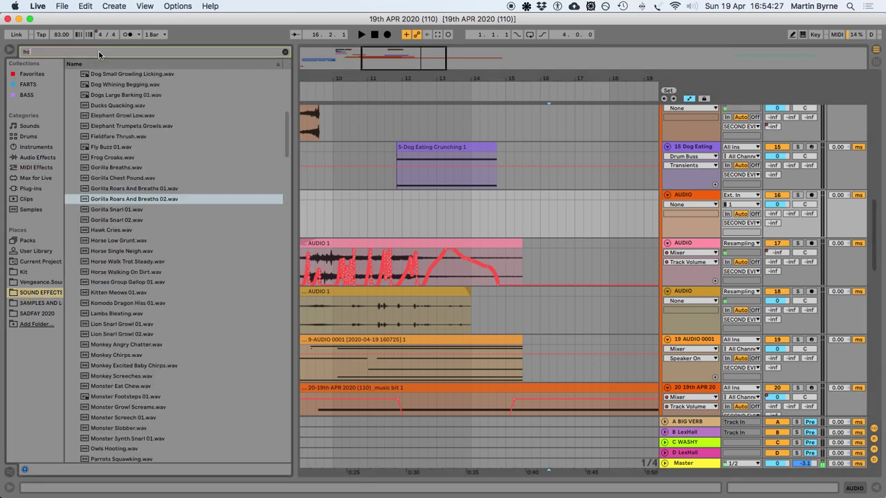
pyautogui.write('rse')
# Preview the animal horse samples and place Horse Single Neigh.wav on track 16 at 15.3.1
pyautogui.click(106, 108)
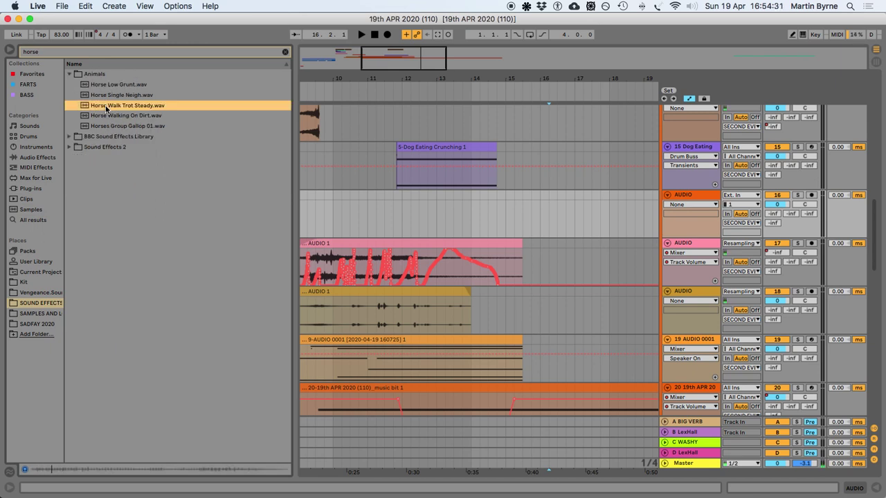
pyautogui.click(109, 84)
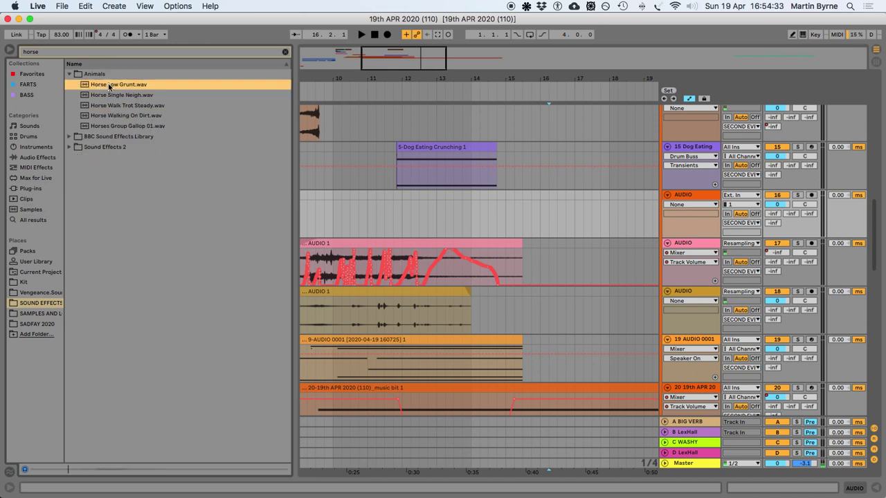
pyautogui.click(108, 95)
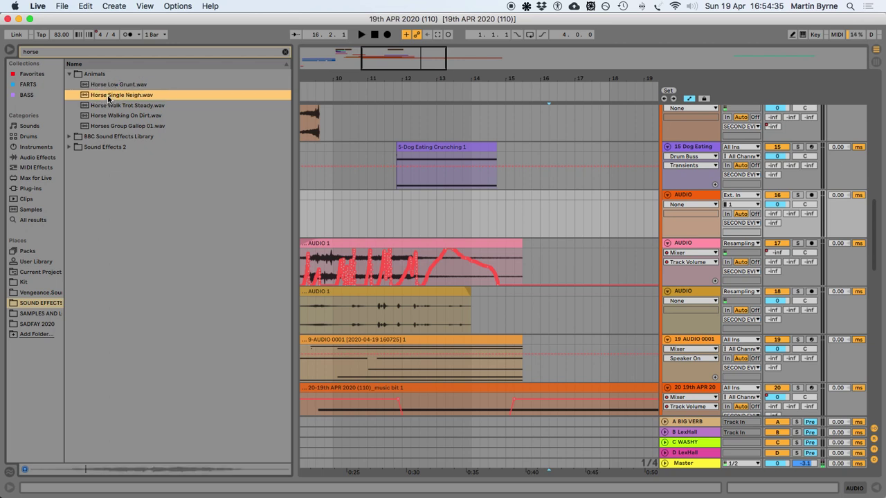
pyautogui.moveTo(108, 98); pyautogui.dragTo(524, 218)
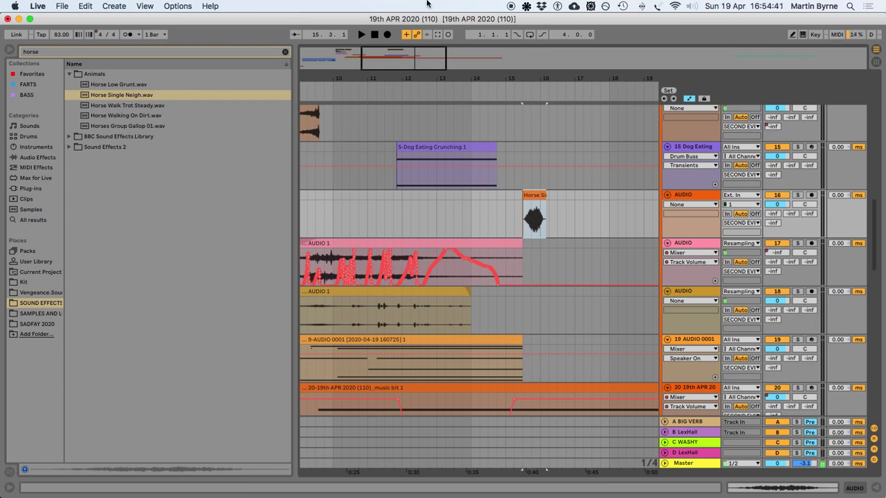
# Automate track 16's D-LexHall send to rise from -16.0 dB at 15.3.1 to 0 dB after bar 16, and audition from 14.4.1
pyautogui.click(677, 197)
pyautogui.click(764, 231)
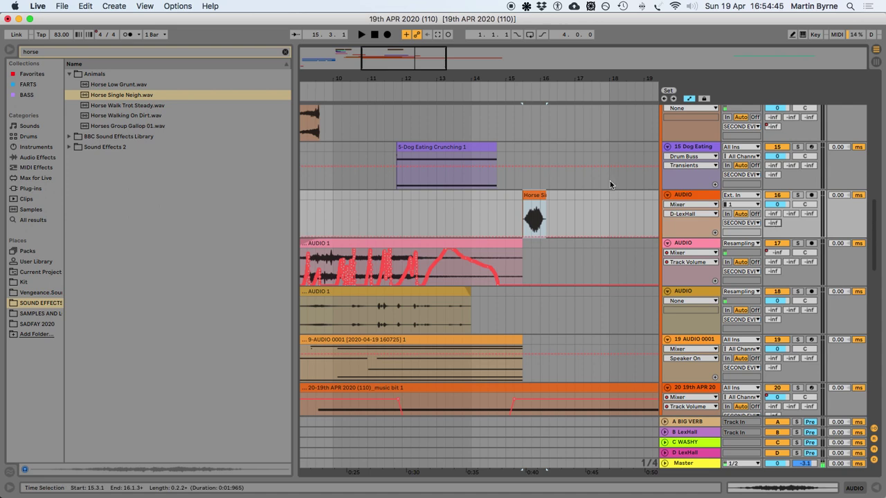
pyautogui.moveTo(536, 238); pyautogui.dragTo(500, 236)
pyautogui.click(500, 236)
pyautogui.press('space')
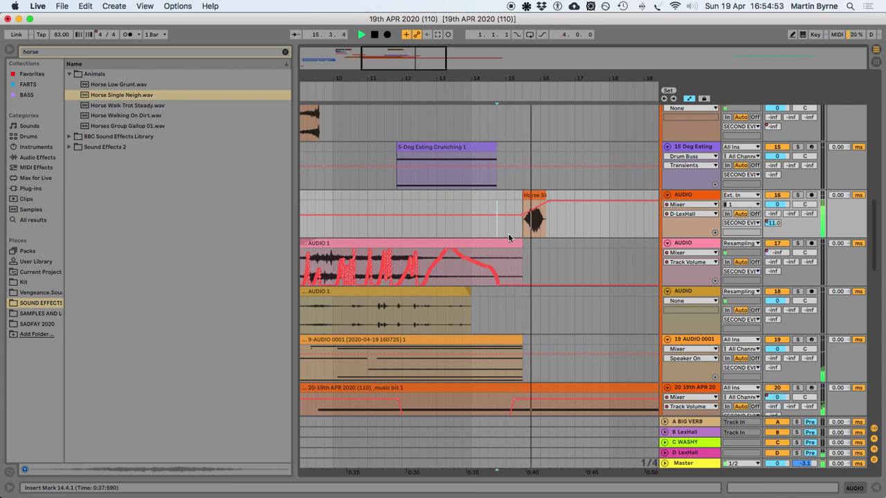
pyautogui.press('space')
pyautogui.click(529, 195)
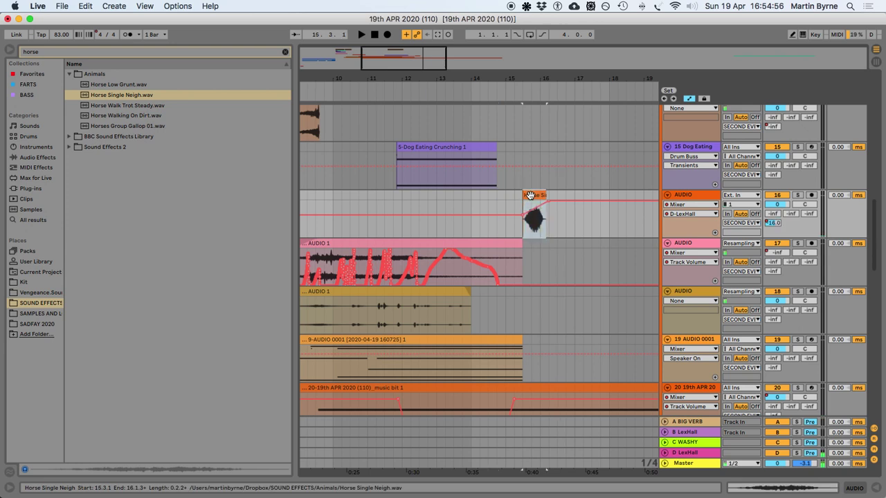
# Place Horses Group Gallop 01.wav at 15.3.1 on a new audio track below the neigh and set its volume to -10.9 dB
pyautogui.click(125, 126)
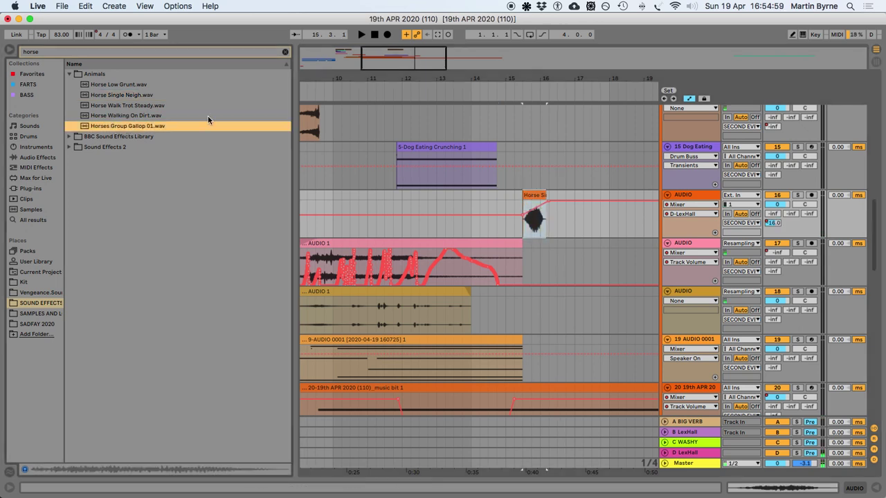
pyautogui.click(683, 196)
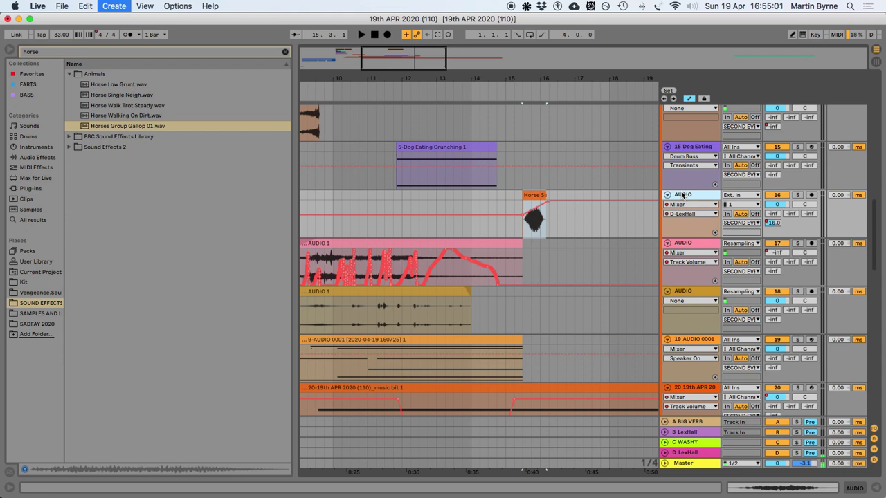
pyautogui.press('super+t')
pyautogui.moveTo(90, 126); pyautogui.dragTo(524, 274)
pyautogui.moveTo(767, 253); pyautogui.dragTo(767, 263)
# Balance the neigh against the gallop by setting track 16's volume to -5.9 dB while auditioning from 15.3.1
pyautogui.moveTo(771, 200); pyautogui.dragTo(771, 206)
pyautogui.press('space')
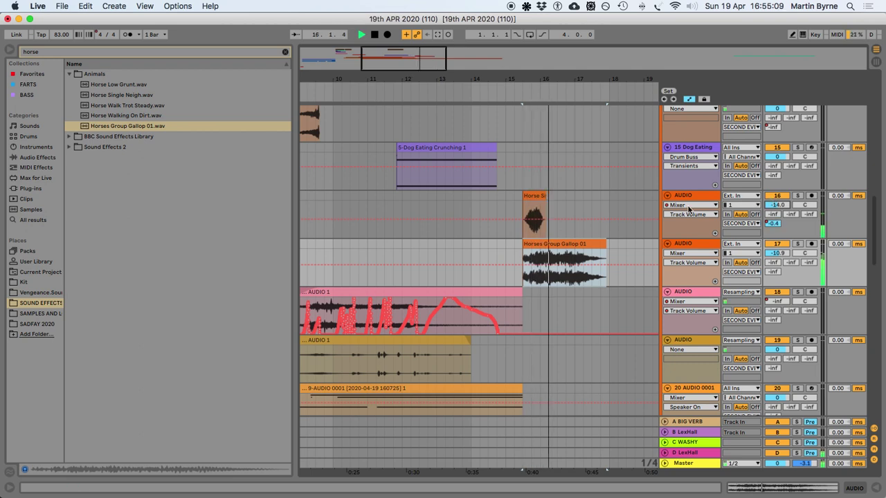
pyautogui.press('space')
pyautogui.moveTo(778, 205); pyautogui.dragTo(778, 202)
pyautogui.press('space')
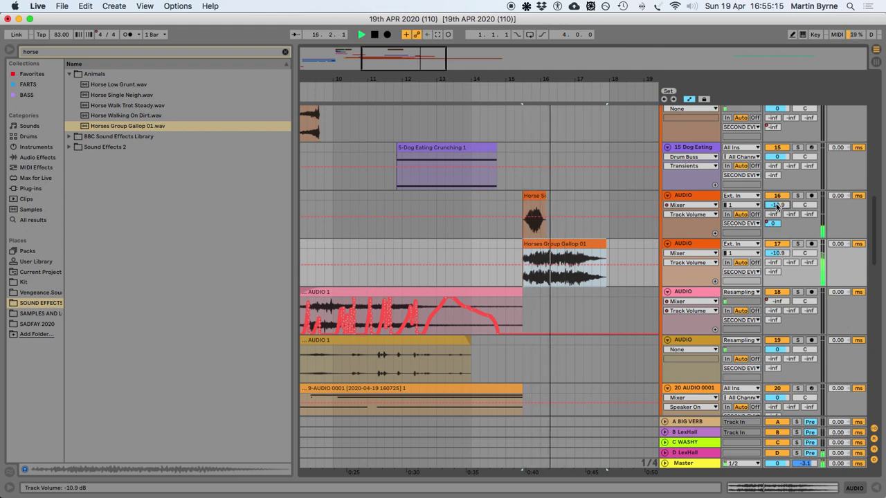
pyautogui.press('space')
pyautogui.moveTo(777, 205); pyautogui.dragTo(777, 184)
pyautogui.press('space')
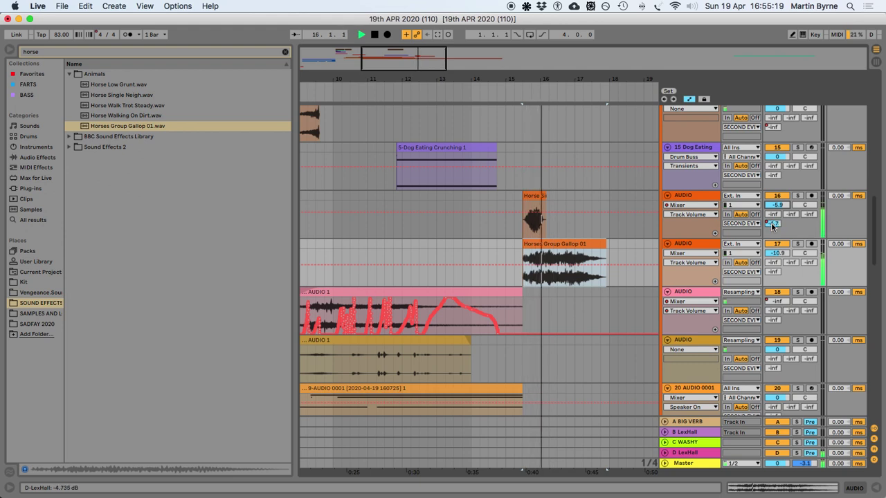
pyautogui.moveTo(773, 226); pyautogui.dragTo(773, 207)
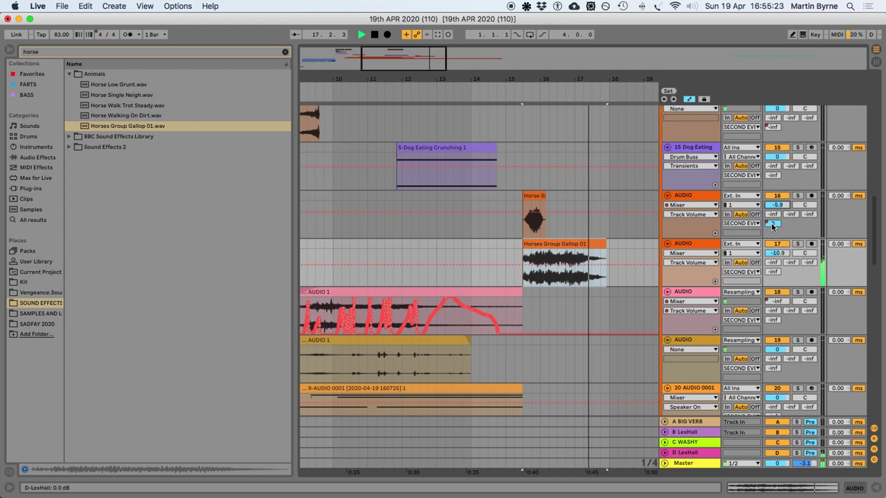
pyautogui.press('space')
# Audition the second half of the Horses Group Gallop 01 clip from 16.3.1
pyautogui.click(562, 277)
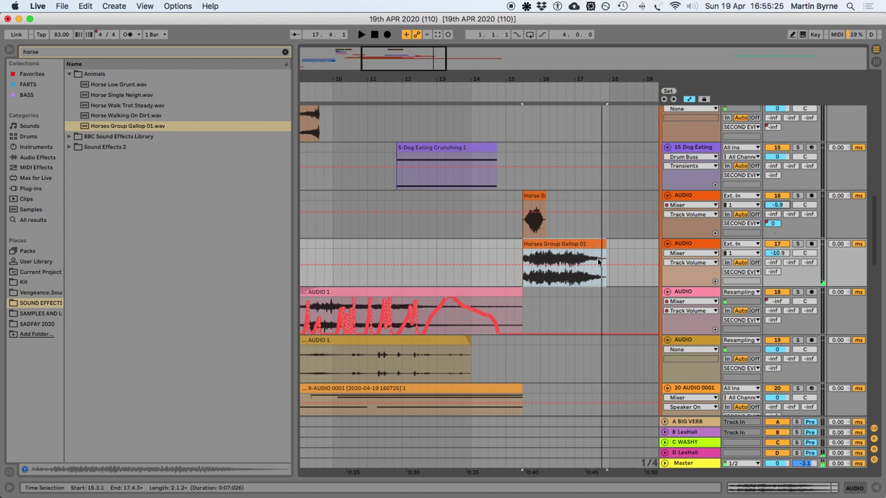
pyautogui.click(562, 280)
pyautogui.press('space')
pyautogui.press('space')
pyautogui.click(557, 280)
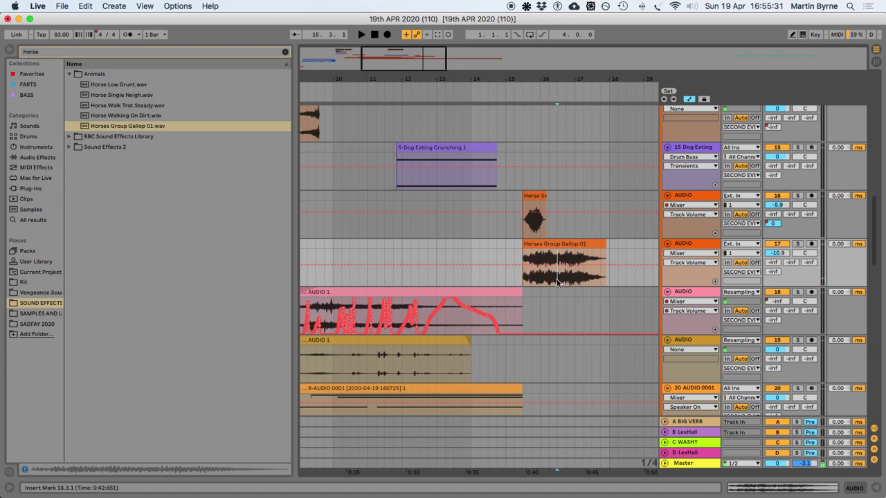
pyautogui.press('space')
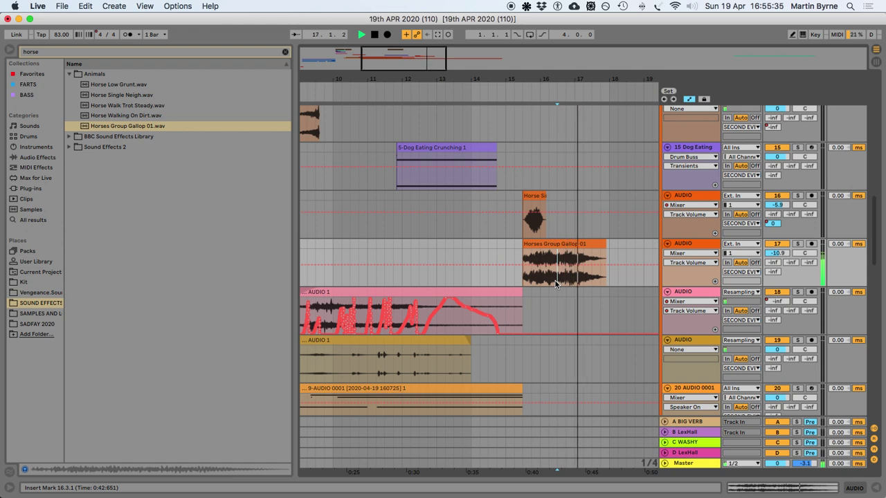
pyautogui.press('space')
# Clear the horse search and add a Simple Delay audio effect to the gallop track
pyautogui.click(683, 245)
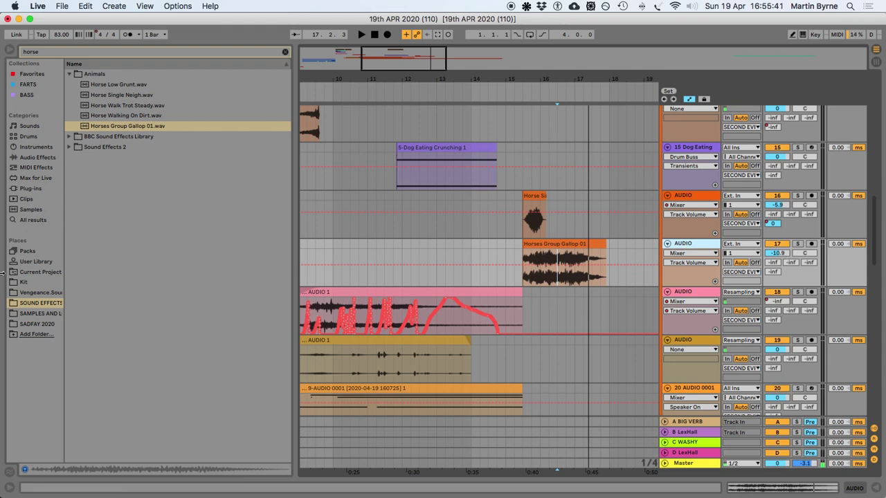
pyautogui.click(285, 52)
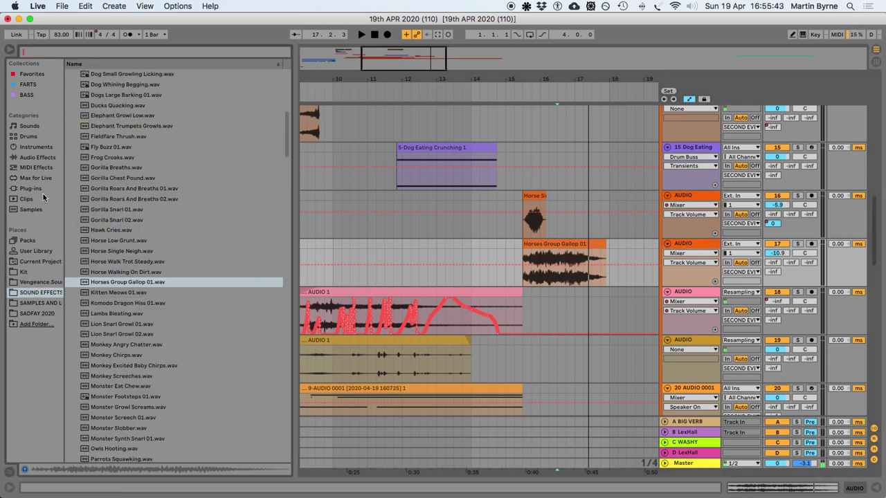
pyautogui.click(27, 177)
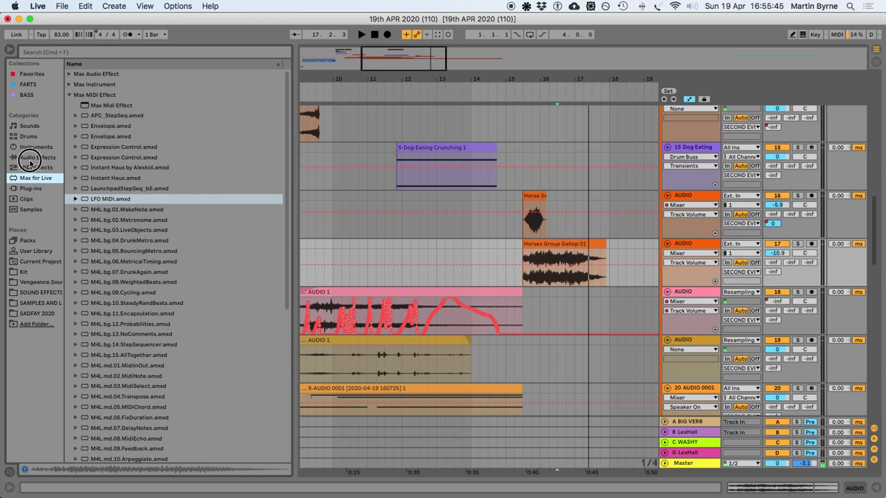
pyautogui.click(30, 158)
pyautogui.scroll(-1, 97, 403)
pyautogui.moveTo(97, 405); pyautogui.dragTo(568, 273)
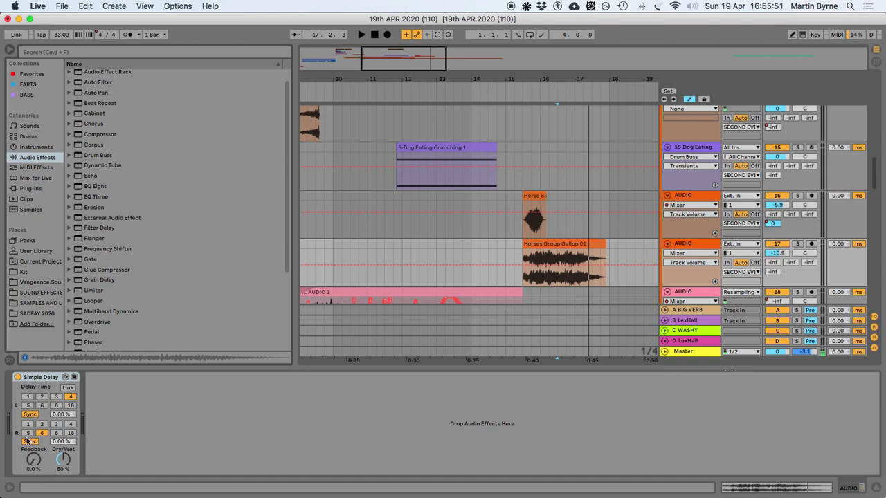
# Switch both Simple Delay channels to Time with 10.3 ms left and 82.8 ms right, and set Dry/Wet to 100%
pyautogui.click(27, 440)
pyautogui.click(30, 414)
pyautogui.moveTo(63, 414); pyautogui.dragTo(63, 436)
# Audition the horse gallop with the delay and save the set
pyautogui.click(561, 273)
pyautogui.press('space')
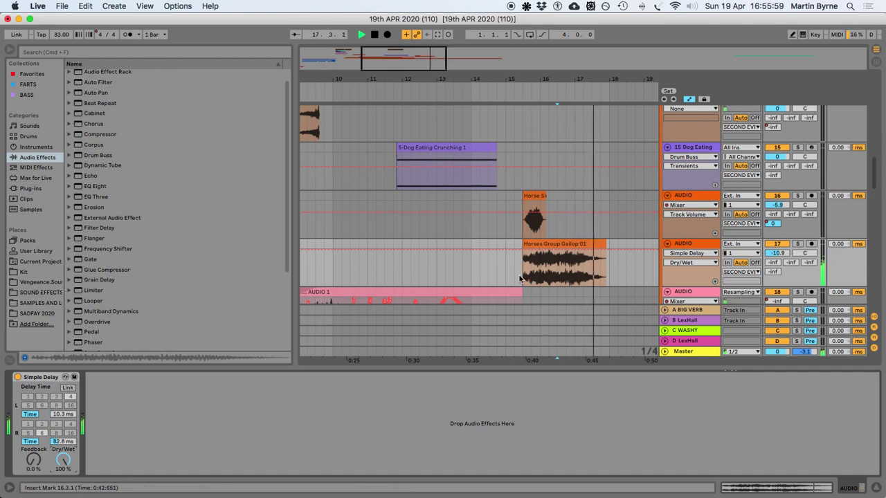
pyautogui.click(538, 246)
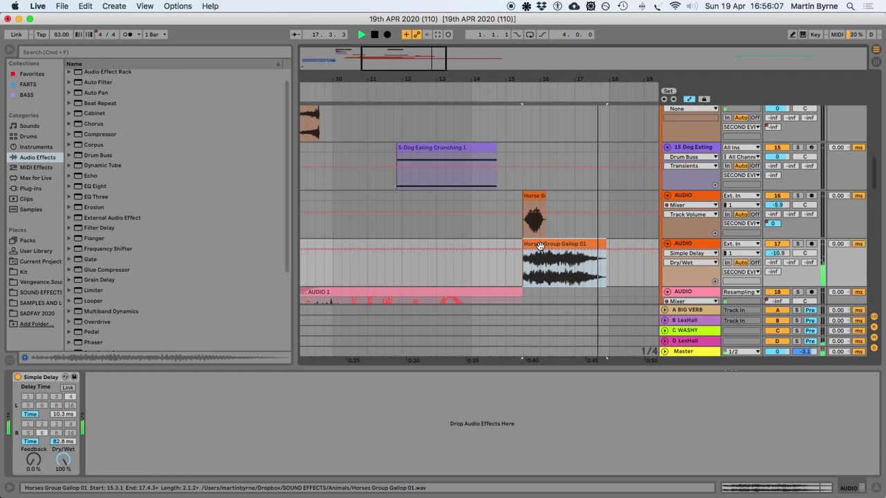
pyautogui.press('super+s')
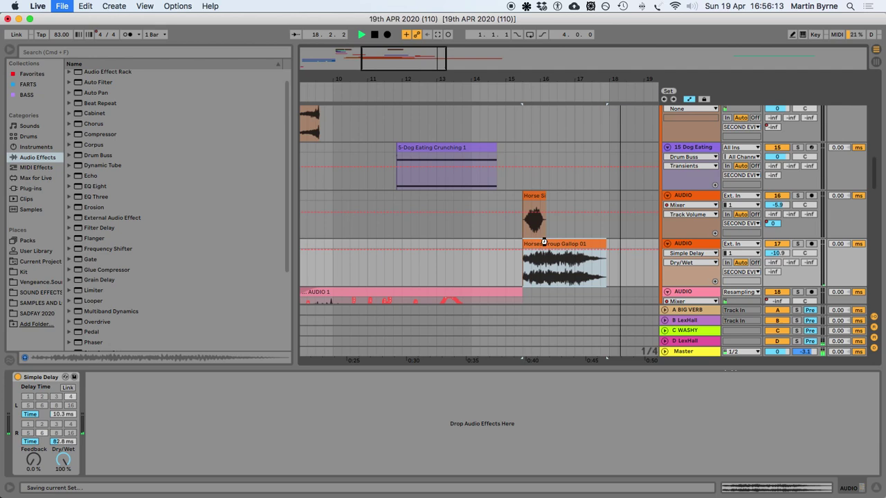
pyautogui.click(545, 242)
# Find the music bit WAV in Finder's project folder and insert a new audio track below track 21 in Live
pyautogui.press('-')
pyautogui.scroll(-4, 530, 239)
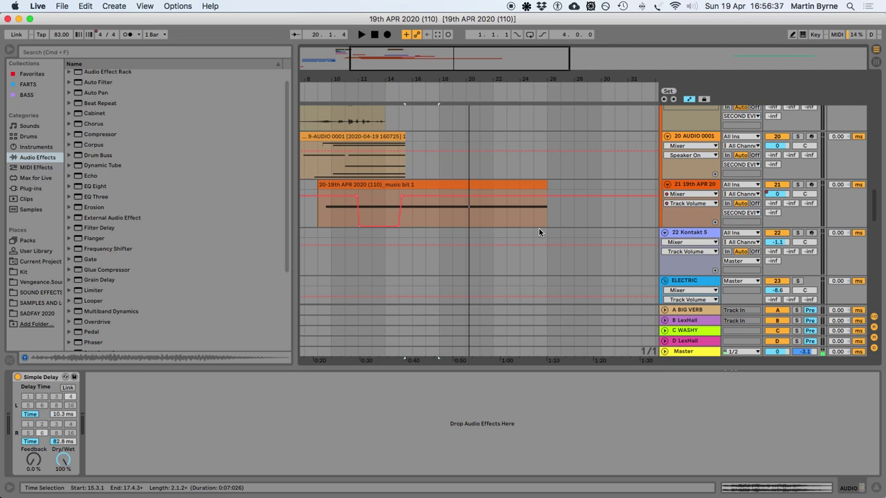
pyautogui.press('super+Tab')
pyautogui.press('super+Tab')
pyautogui.press('super+shift+Tab')
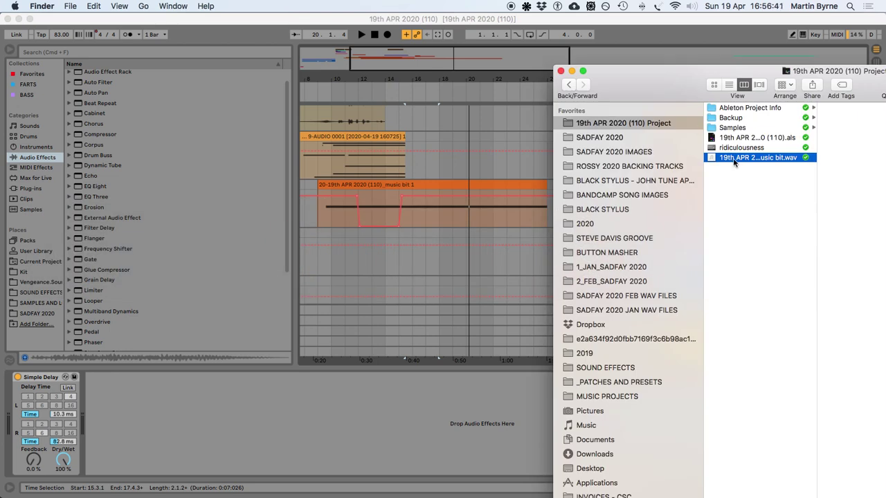
pyautogui.press('super+Tab')
pyautogui.click(695, 185)
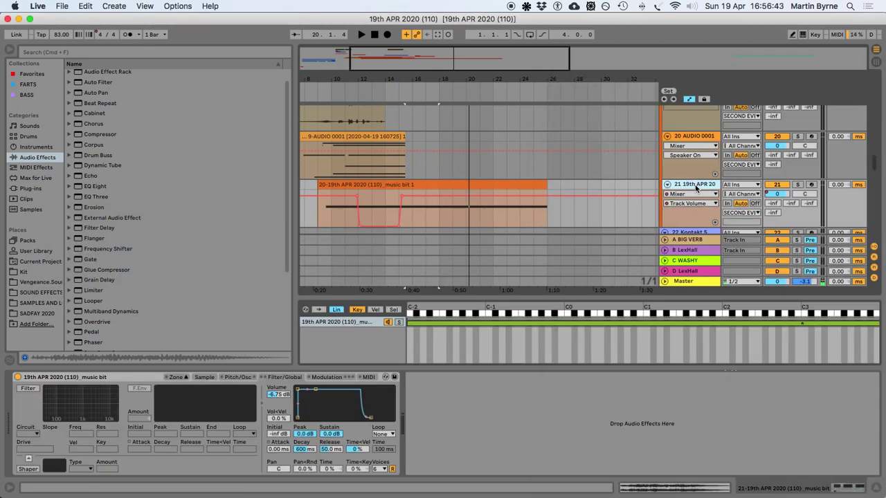
pyautogui.press('super+t')
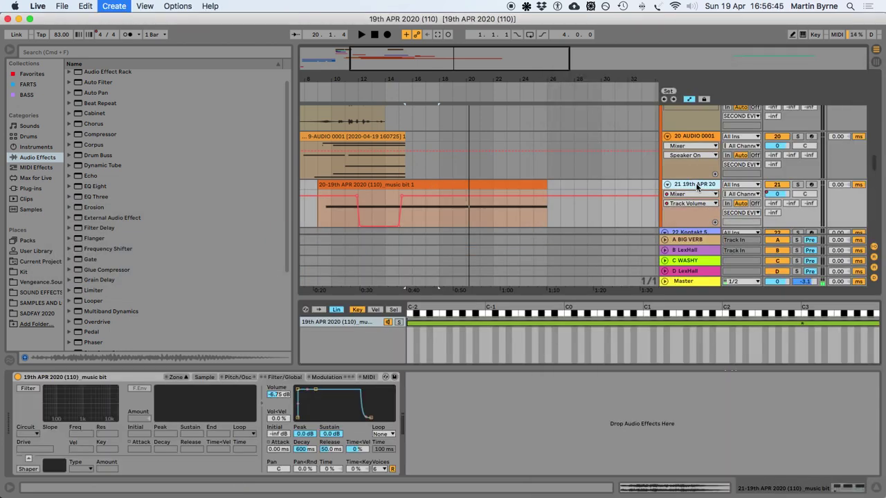
# Switch to Finder and import 19th APR 2020 (110)_music bit.wav onto the new audio track 22 at bar 18
pyautogui.press('super+Tab')
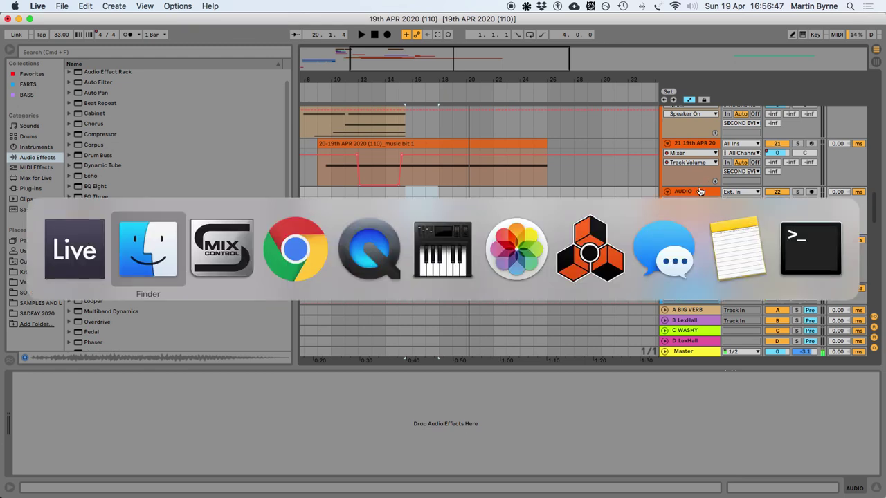
pyautogui.click(742, 158)
pyautogui.moveTo(742, 158); pyautogui.dragTo(462, 201)
# Audition the arrangement from 15.1.1, where the music bit volume rises
pyautogui.click(414, 217)
pyautogui.click(399, 207)
pyautogui.press('space')
pyautogui.scroll(3, 413, 209)
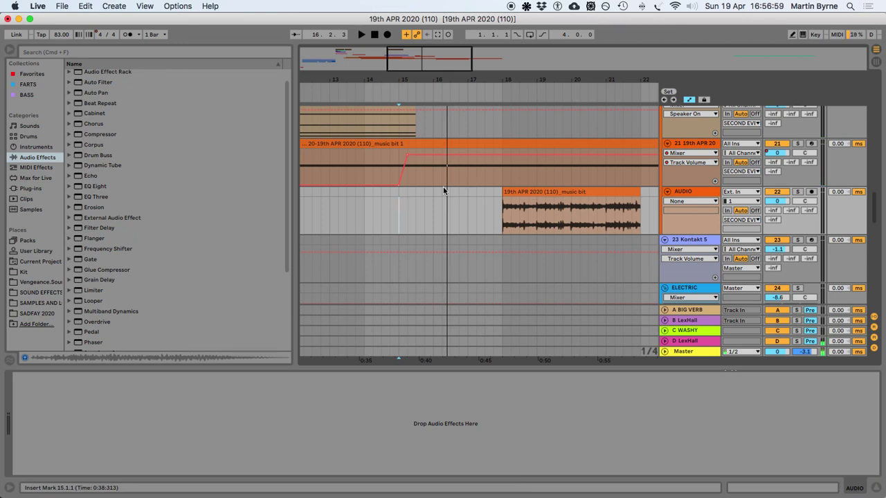
pyautogui.click(395, 199)
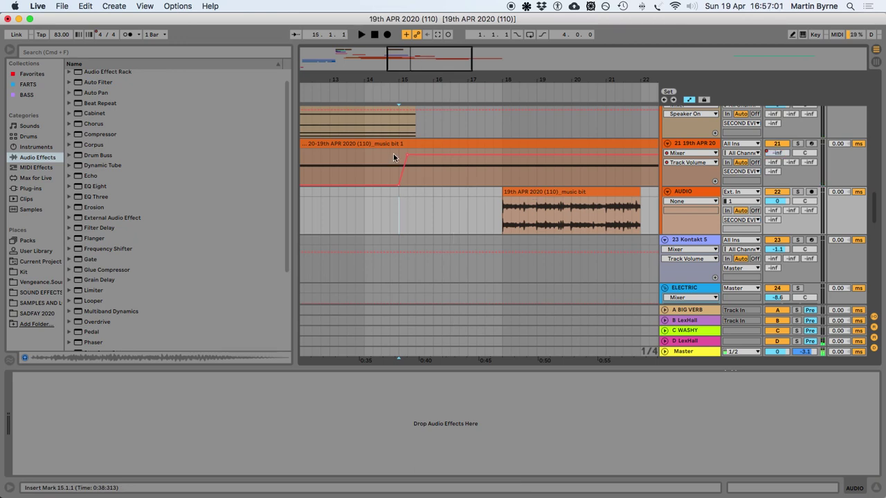
# Check the track 21 volume automation around the music bit's dip and replay the arrangement from 15.1.1
pyautogui.click(398, 178)
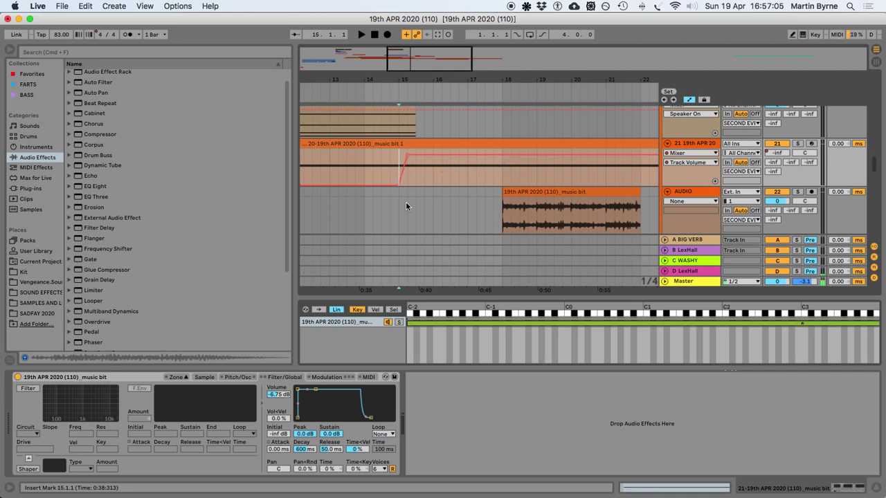
pyautogui.scroll(-5, 406, 201)
pyautogui.click(413, 168)
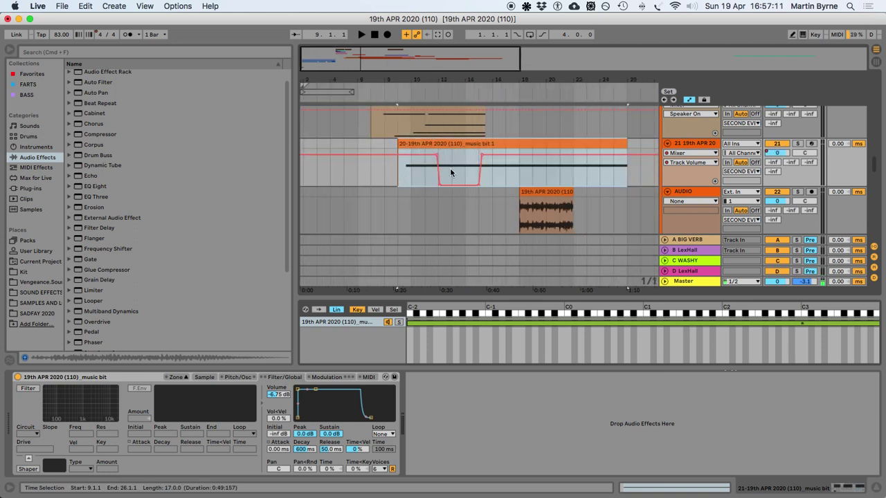
pyautogui.click(505, 205)
pyautogui.press('+')
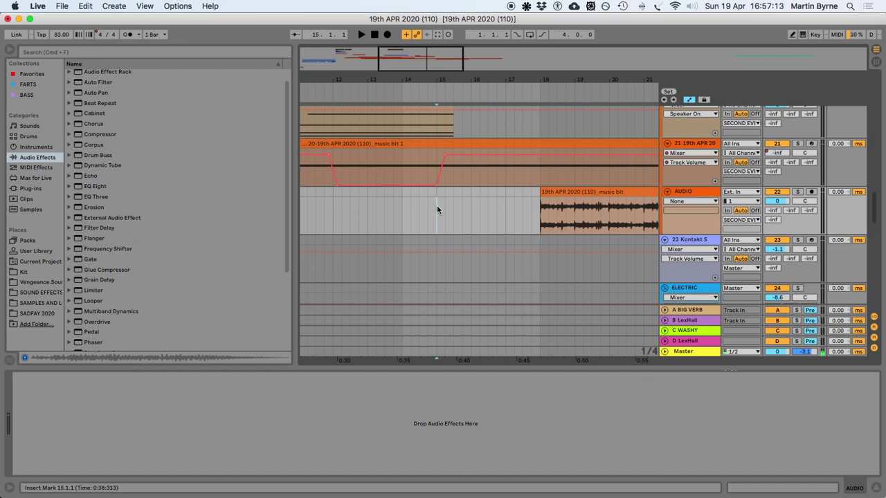
pyautogui.press('space')
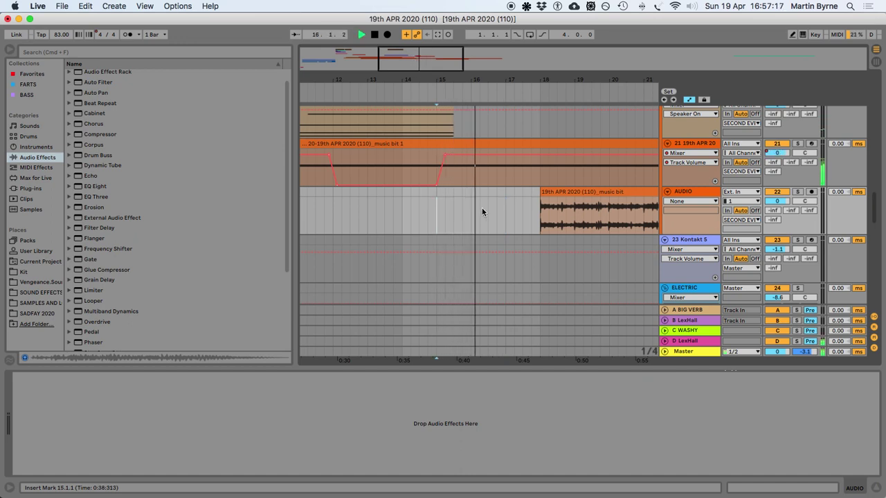
pyautogui.press('space')
# Transpose the music bit audio clip on track 22 to -19 st while auditioning it, and return to the full arrangement
pyautogui.click(564, 193)
pyautogui.doubleClick(562, 192)
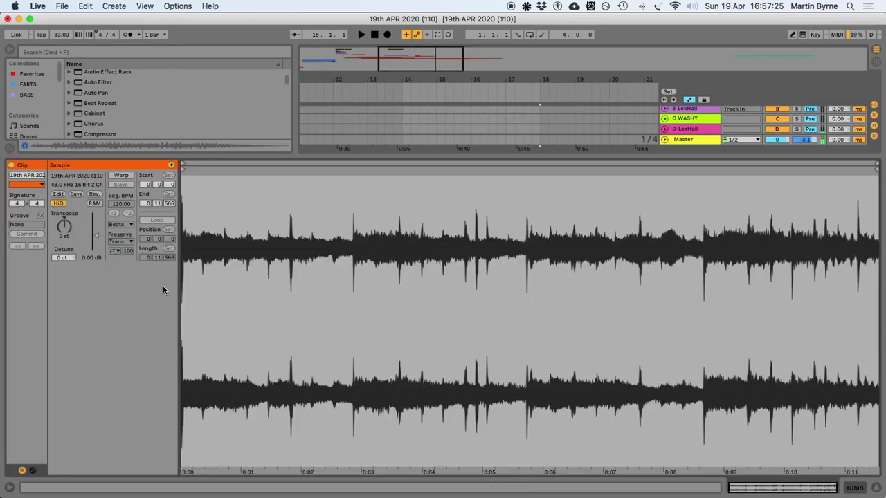
pyautogui.press('space')
pyautogui.press('Down')
pyautogui.press('Down')
pyautogui.press('Down')
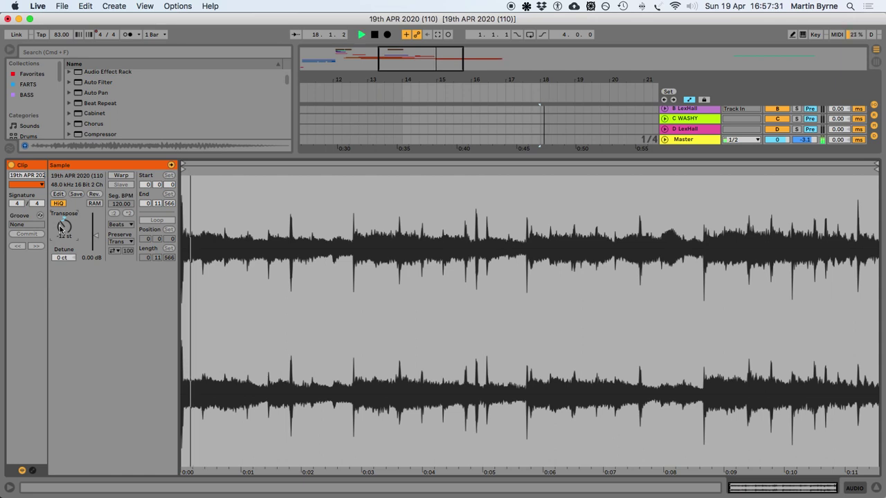
pyautogui.moveTo(60, 227); pyautogui.dragTo(61, 228)
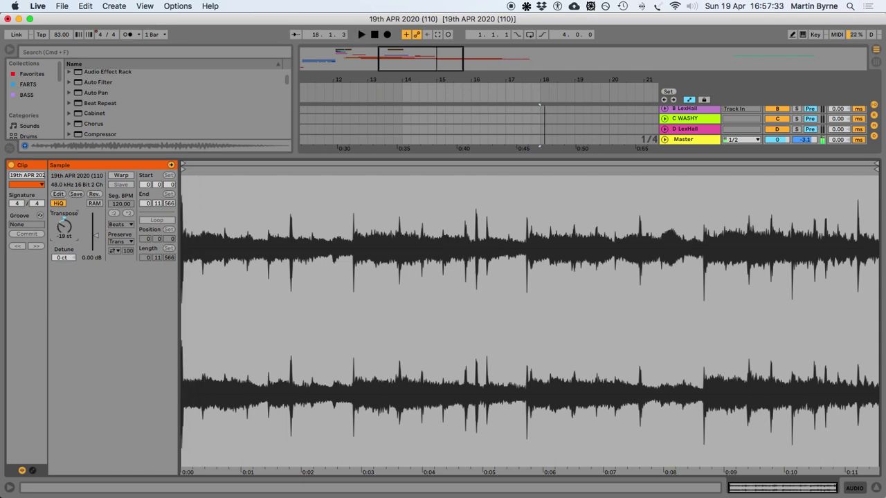
pyautogui.press('Down')
pyautogui.press('Down')
pyautogui.press('Down')
pyautogui.press('Down')
pyautogui.press('Down')
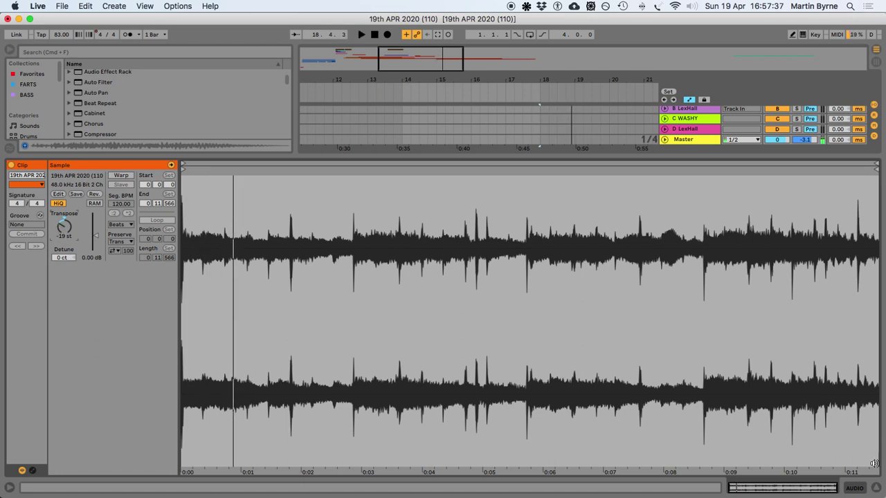
pyautogui.click(877, 480)
pyautogui.scroll(3, 537, 248)
pyautogui.press('space')
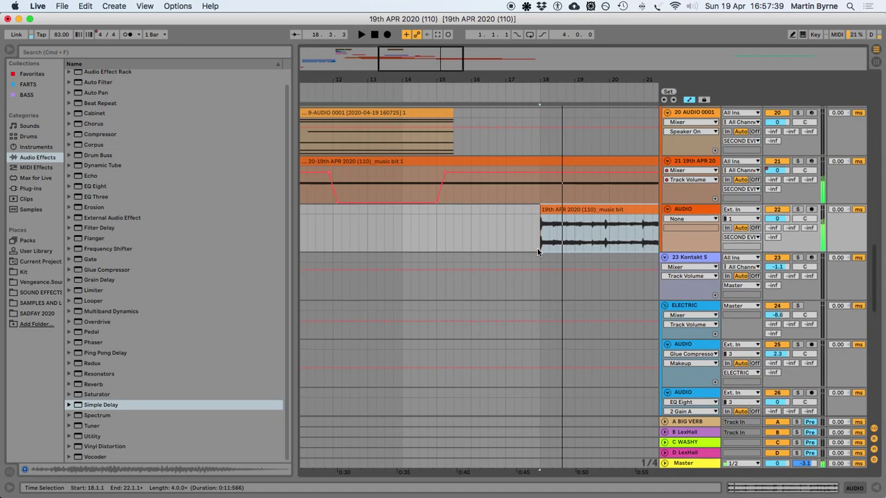
# Hide the automation, split the track 21 music bit clip at bars 18 and 24, and delete the section between them
pyautogui.hscroll(3, 418, 247)
pyautogui.moveTo(443, 185); pyautogui.dragTo(641, 176)
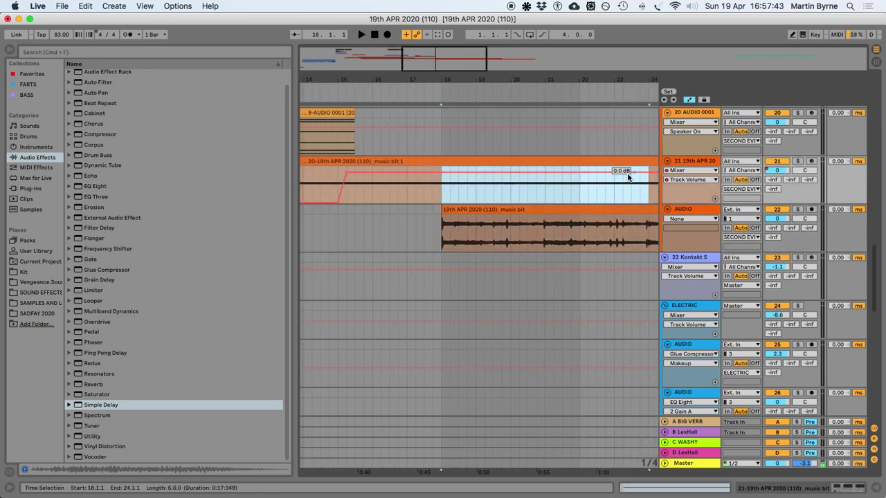
pyautogui.press('a')
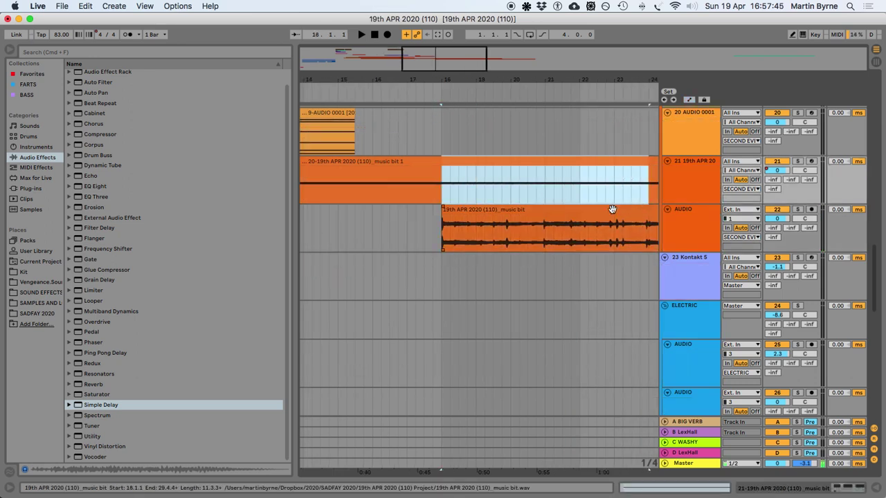
pyautogui.press('super+e')
pyautogui.press('Delete')
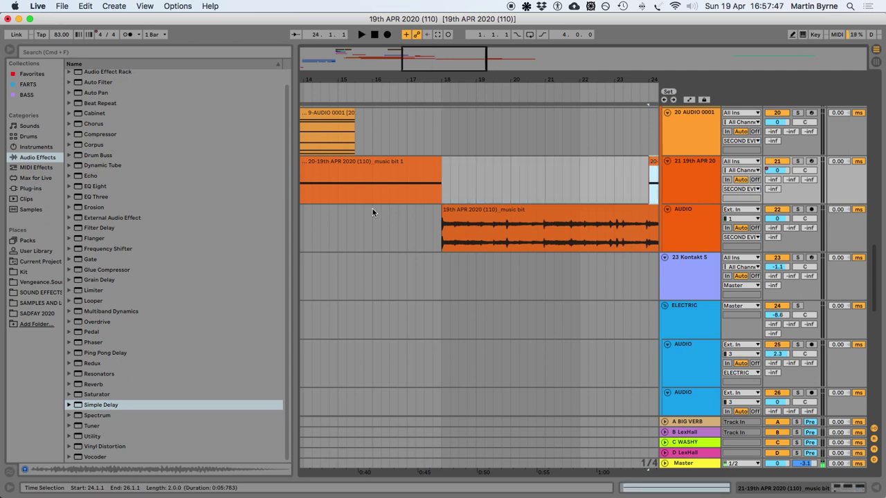
# Audition the transition from the track 21 clip into the transposed music bit, starting playback at 14.1.1
pyautogui.click(432, 223)
pyautogui.press('space')
pyautogui.press('space')
pyautogui.press('+')
pyautogui.press('+')
pyautogui.press('-')
pyautogui.press('-')
pyautogui.click(475, 225)
pyautogui.press('space')
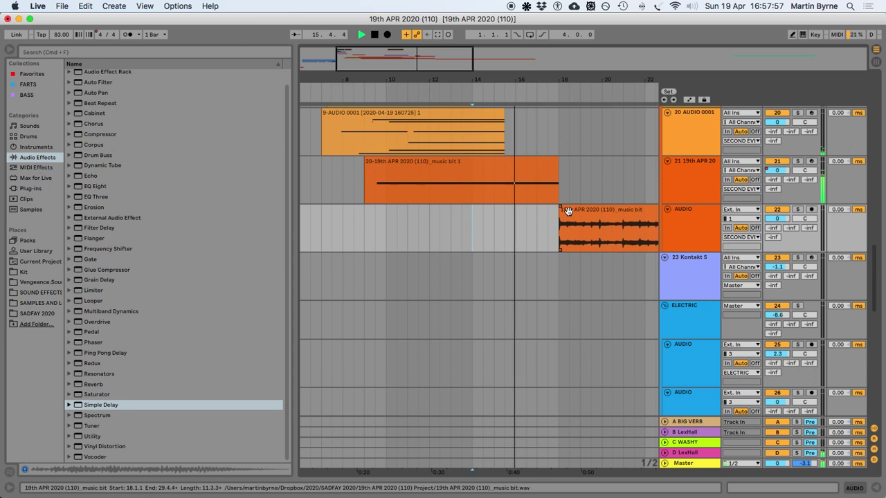
# Move the transposed music bit clip on track 22 earlier to start around 17.2.1 and audition the overlap from 16.4.1
pyautogui.press('+')
pyautogui.press('+')
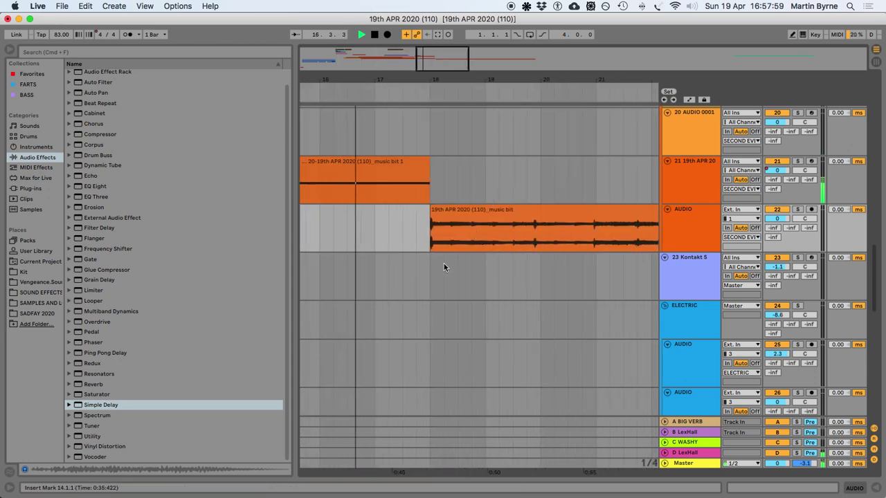
pyautogui.moveTo(428, 211); pyautogui.dragTo(409, 220)
pyautogui.press('space')
pyautogui.click(359, 223)
pyautogui.press('space')
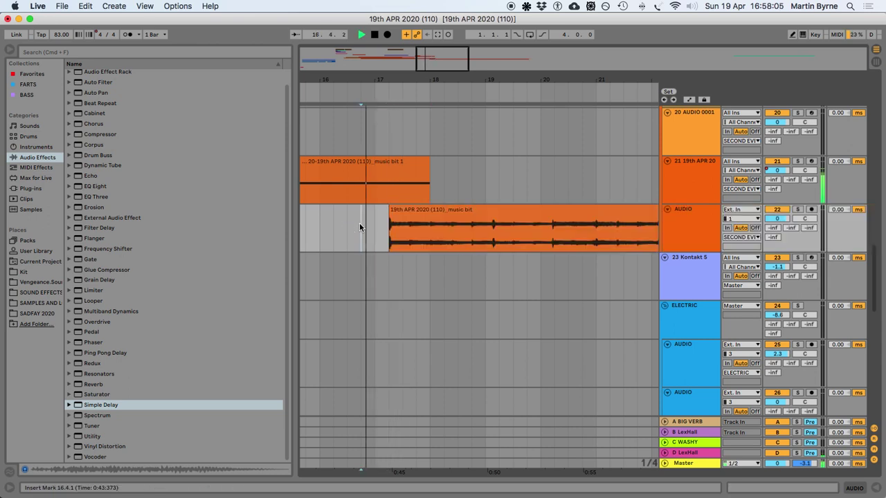
# Play the section from 9.3.1 to hear how it leads into the repositioned music bit clip
pyautogui.hscroll(-3, 360, 223)
pyautogui.scroll(-3, 360, 224)
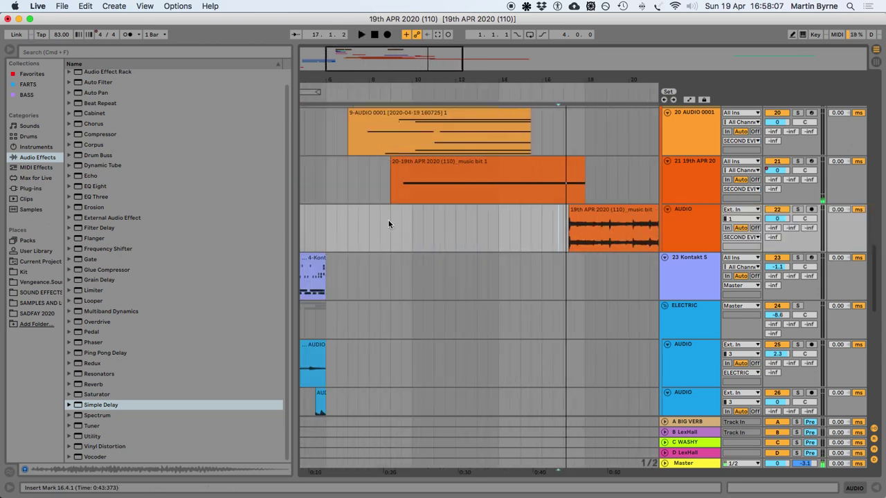
pyautogui.click(400, 223)
pyautogui.press('space')
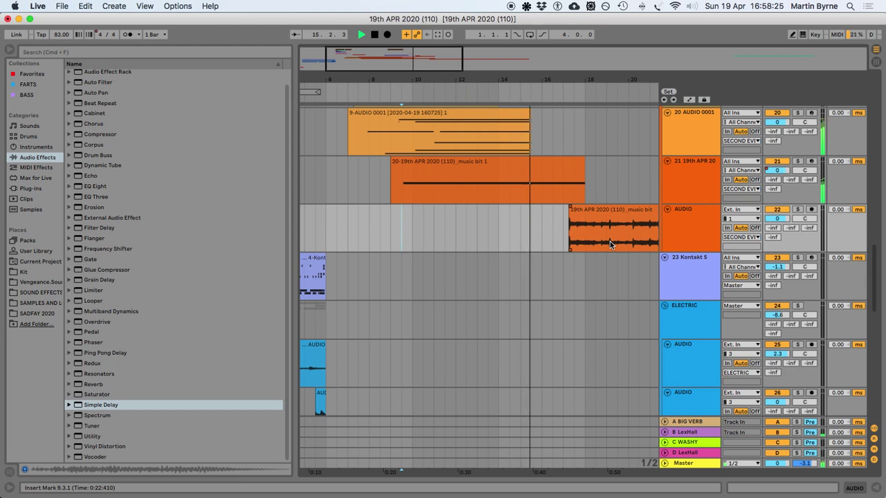
# Move the music bit audio clip on track 22 to start at 18.1.3
pyautogui.scroll(5, 594, 222)
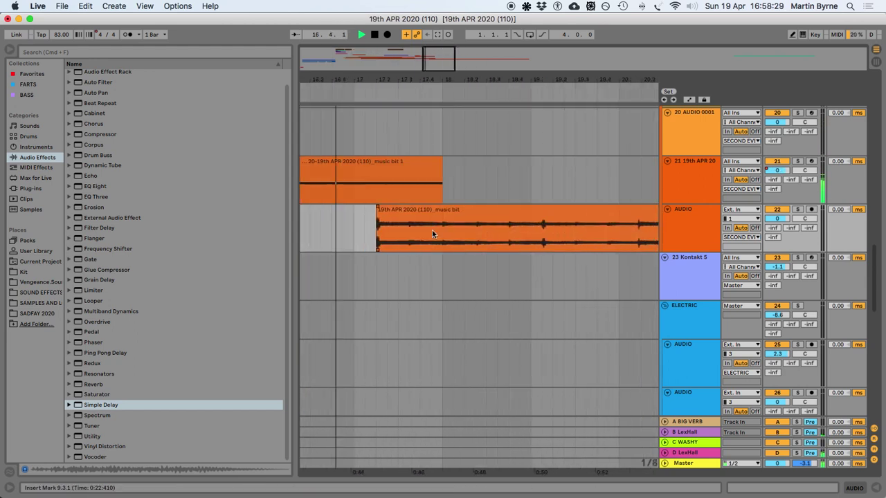
pyautogui.hscroll(-3, 432, 230)
pyautogui.click(510, 209)
pyautogui.moveTo(510, 209); pyautogui.dragTo(562, 213)
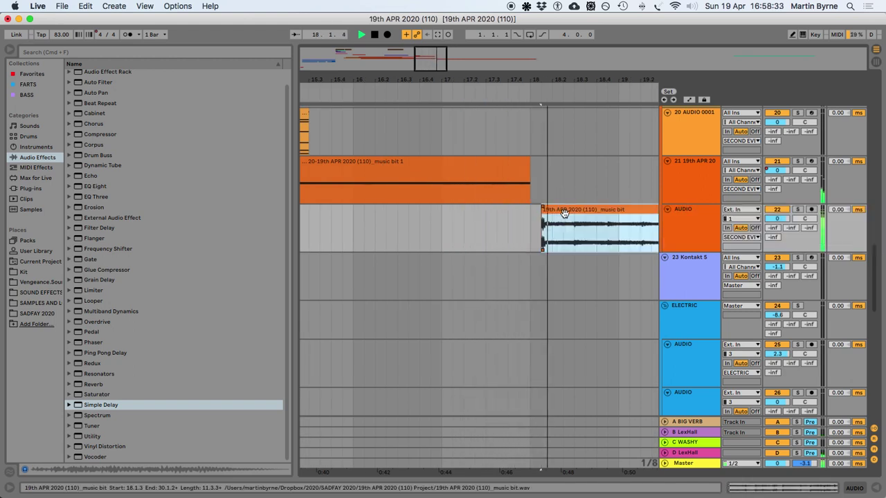
# Extend the music bit MIDI clip on track 21 to end at 18.3.1 and move the track 22 audio clip to start there
pyautogui.click(530, 182)
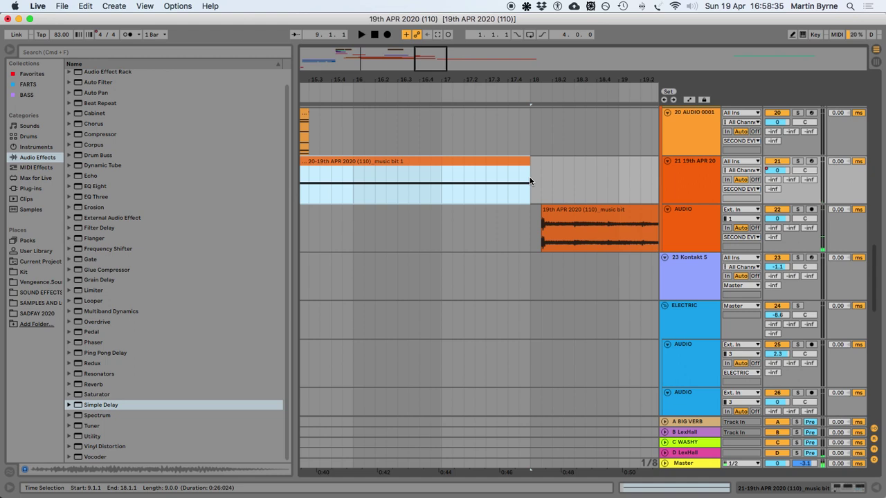
pyautogui.moveTo(525, 175); pyautogui.dragTo(593, 214)
pyautogui.scroll(-5, 557, 229)
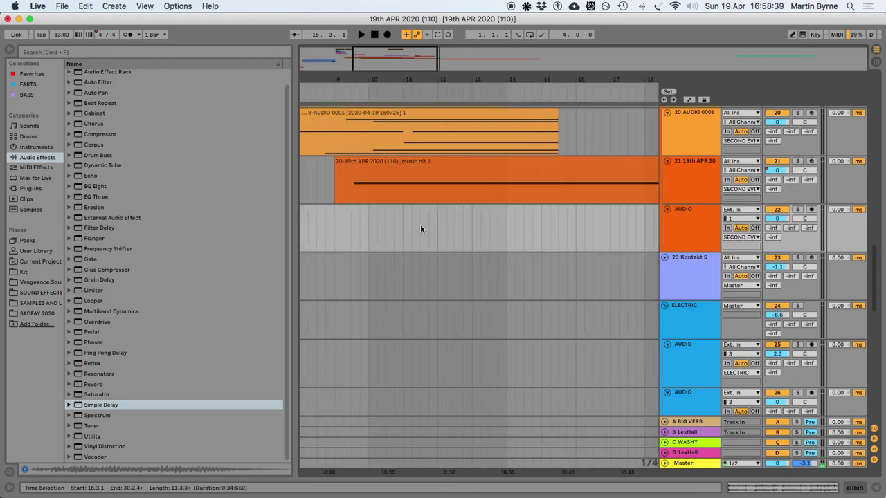
# Play the arrangement from 9.3.1 and follow playback to the junction between the MIDI clip and the audio clip
pyautogui.click(352, 226)
pyautogui.press('space')
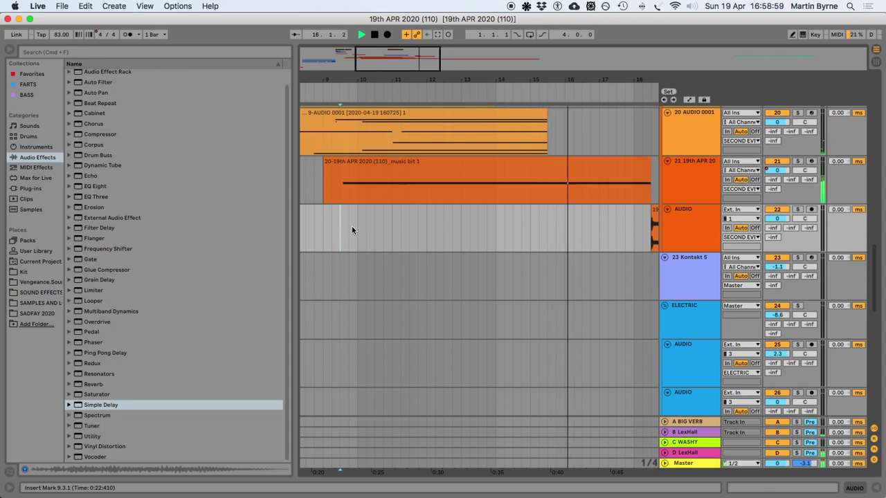
pyautogui.hscroll(5, 476, 236)
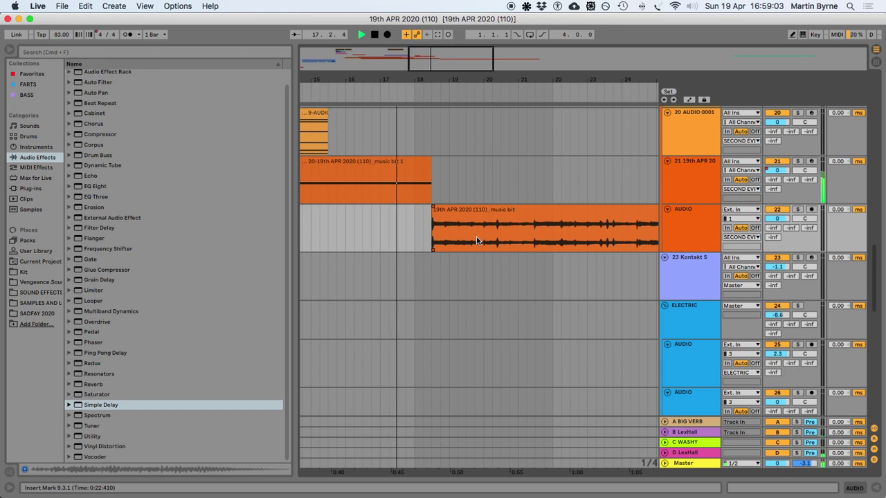
pyautogui.hscroll(2, 476, 240)
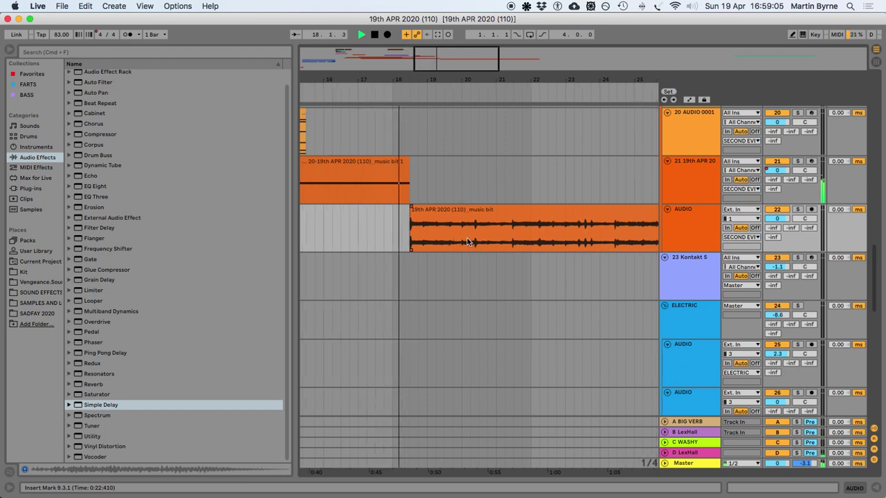
# Move the track 22 audio clip to start at 18.3.4 and extend the track 21 MIDI clip to end there
pyautogui.click(424, 208)
pyautogui.press('+')
pyautogui.press('+')
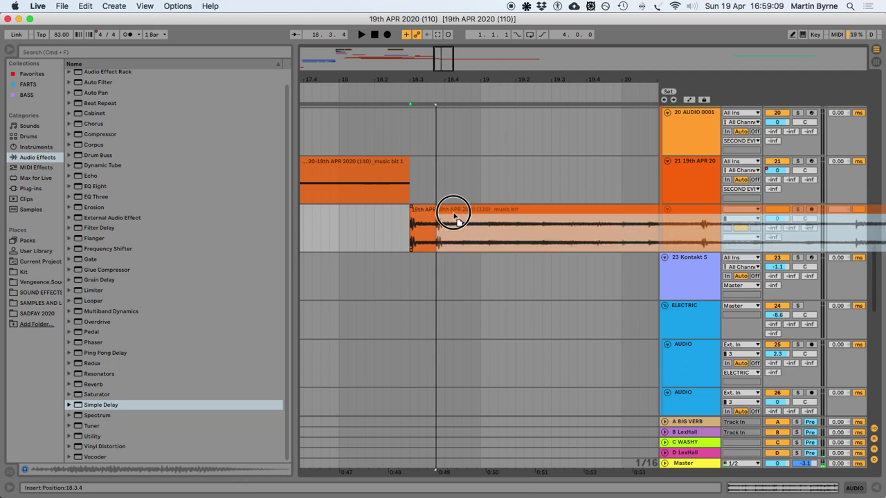
pyautogui.moveTo(455, 215); pyautogui.dragTo(457, 217)
pyautogui.moveTo(408, 168); pyautogui.dragTo(437, 170)
pyautogui.press('-')
pyautogui.press('-')
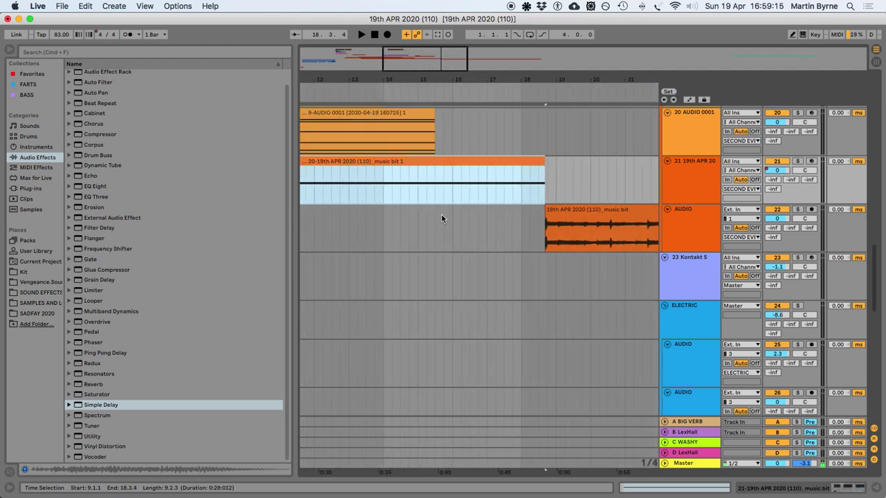
# Play the arrangement from 9.3.1 through the junction of the two music bit clips and save the set
pyautogui.hscroll(-5, 444, 233)
pyautogui.click(401, 218)
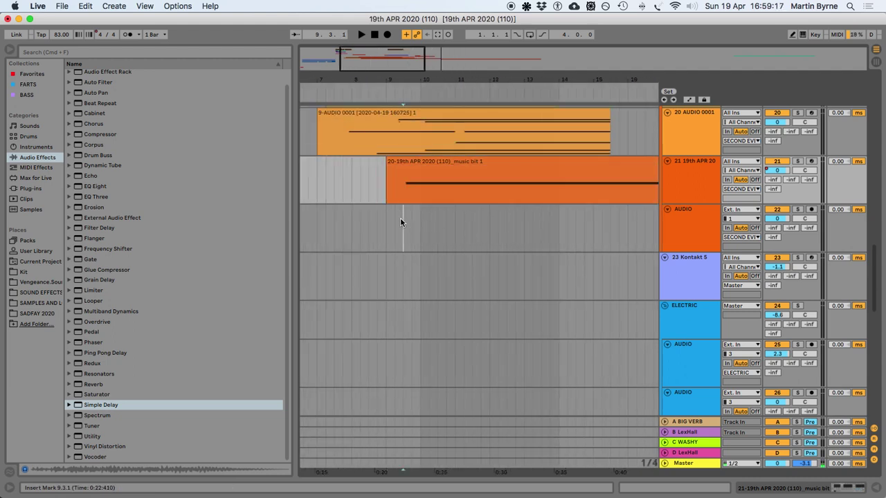
pyautogui.press('space')
pyautogui.press('cmd+s')
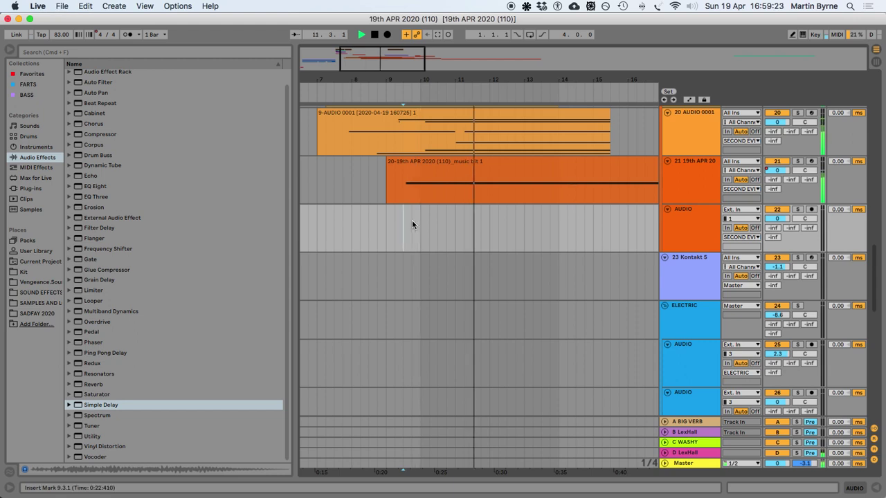
pyautogui.press('cmd+v')
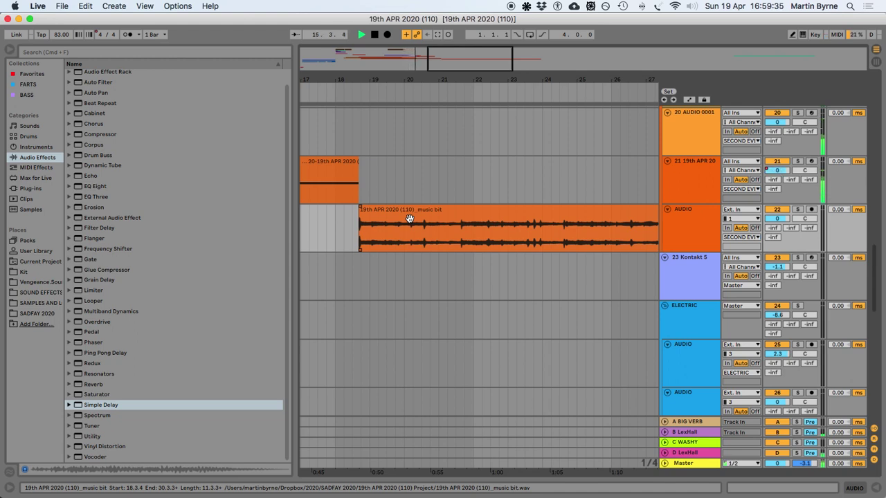
pyautogui.scroll(1, 403, 225)
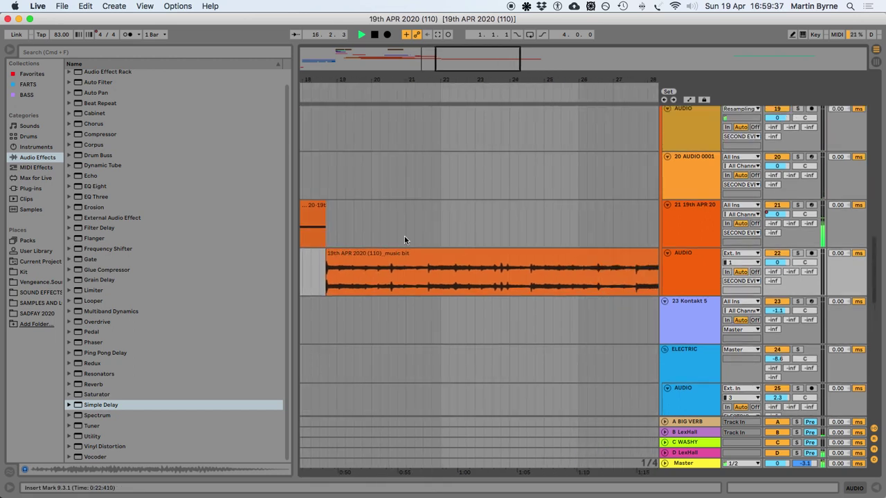
pyautogui.hscroll(-3, 400, 250)
pyautogui.hscroll(3, 402, 258)
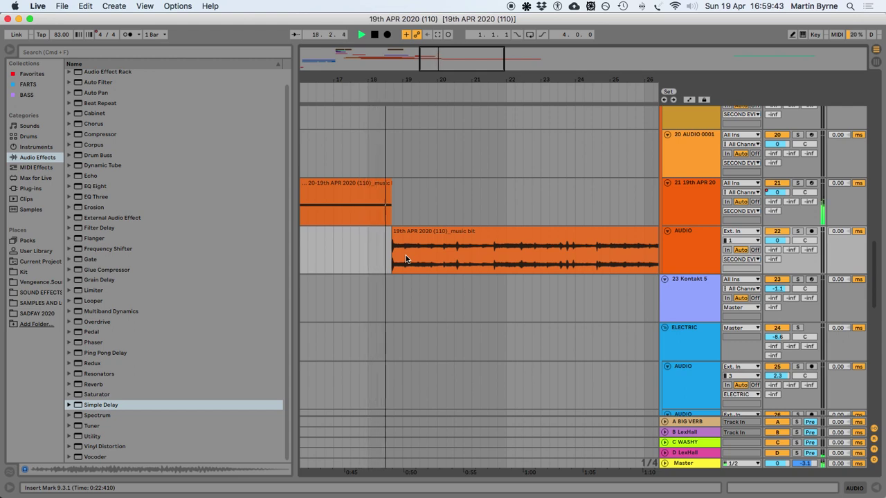
# Stop playback, then move the audio clip's start to 18.3.1 and trim the track 21 MIDI clip to end there
pyautogui.click(386, 257)
pyautogui.press('space')
pyautogui.press('+')
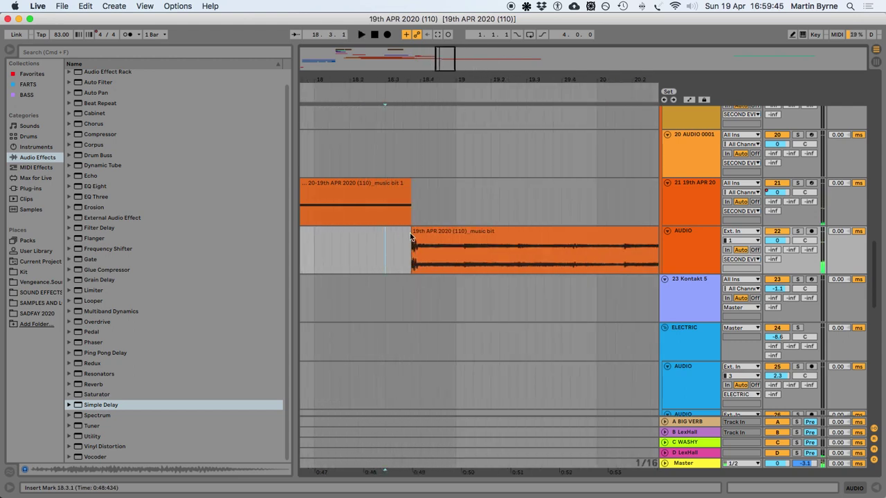
pyautogui.moveTo(429, 232); pyautogui.dragTo(405, 232)
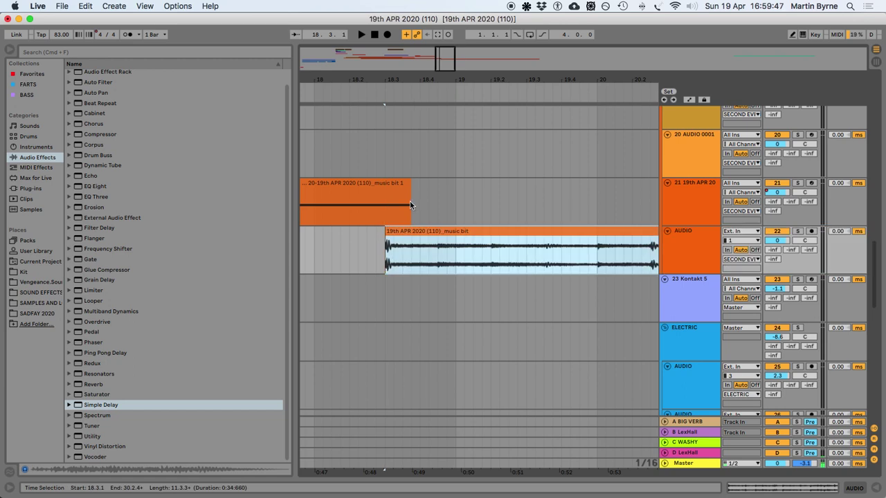
pyautogui.moveTo(407, 199); pyautogui.dragTo(385, 198)
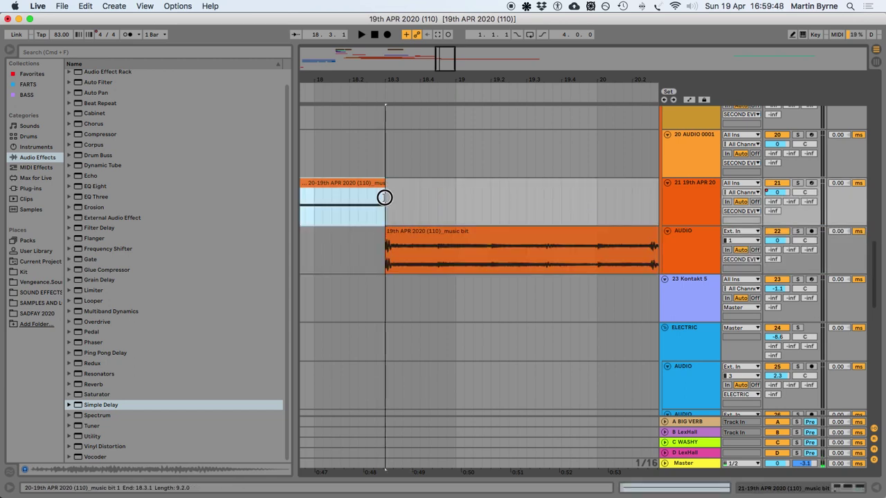
# Nudge the track 22 audio clip to start at 18.3.2 and extend the track 21 MIDI clip to end there
pyautogui.click(404, 232)
pyautogui.press('Right')
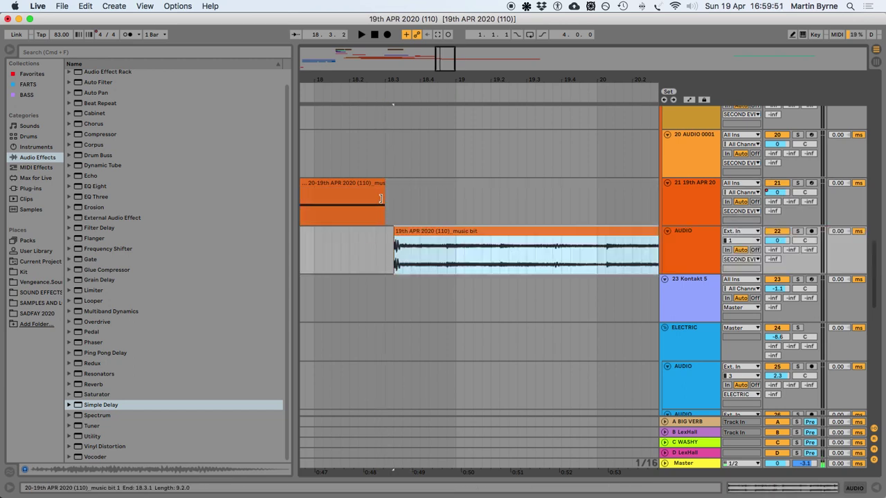
pyautogui.moveTo(380, 199); pyautogui.dragTo(394, 203)
pyautogui.press('-')
pyautogui.press('-')
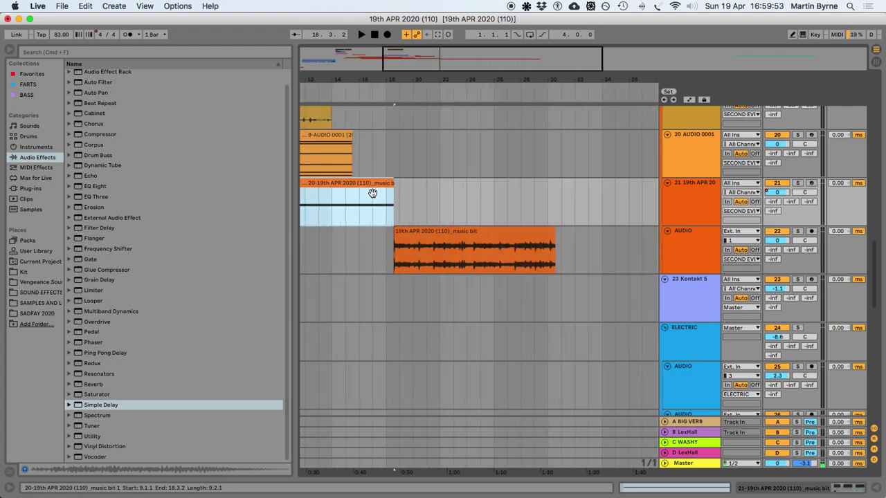
pyautogui.press('-')
# Show the sampler device on track 21 with its Sample page displaying the music bit waveform
pyautogui.click(707, 202)
pyautogui.click(800, 490)
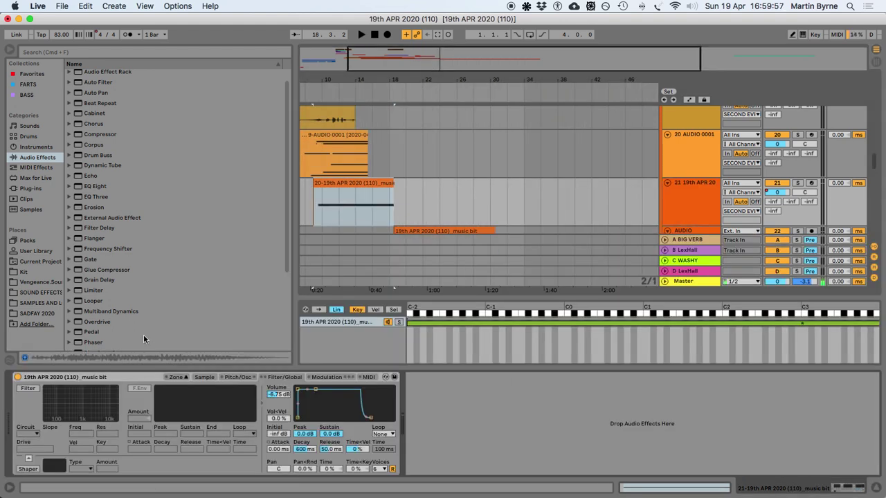
pyautogui.click(199, 378)
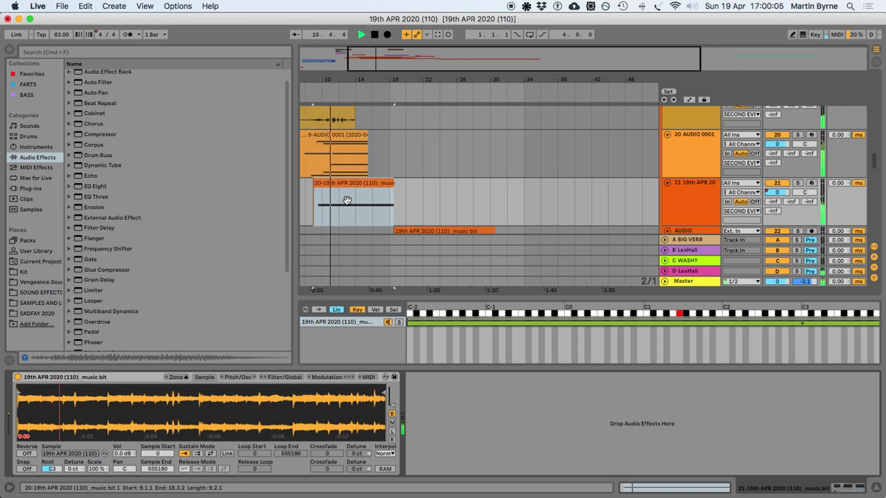
# Follow playback of the track 21 MIDI clip into the track 22 audio clip and examine the transition at 18.3.2
pyautogui.click(358, 206)
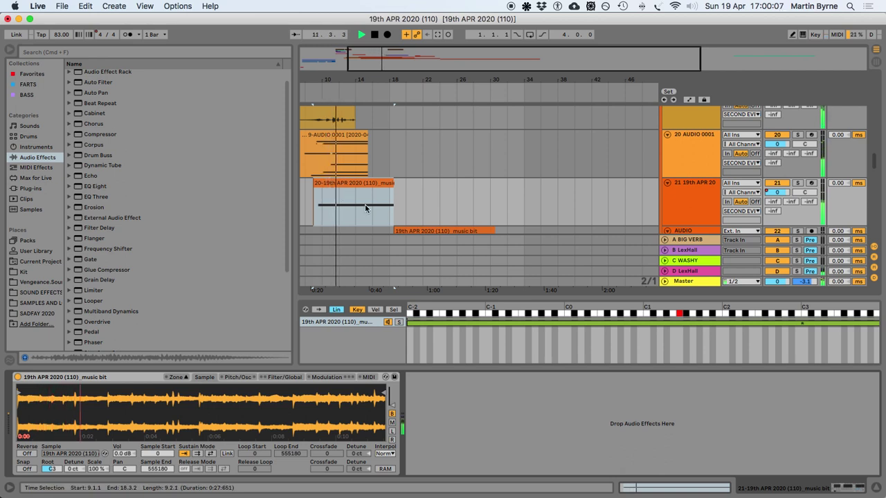
pyautogui.scroll(-3, 424, 185)
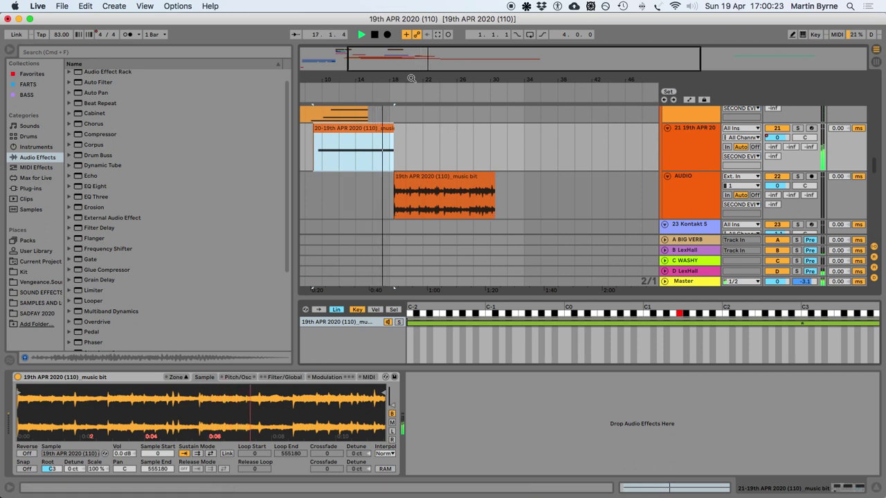
pyautogui.scroll(5, 408, 149)
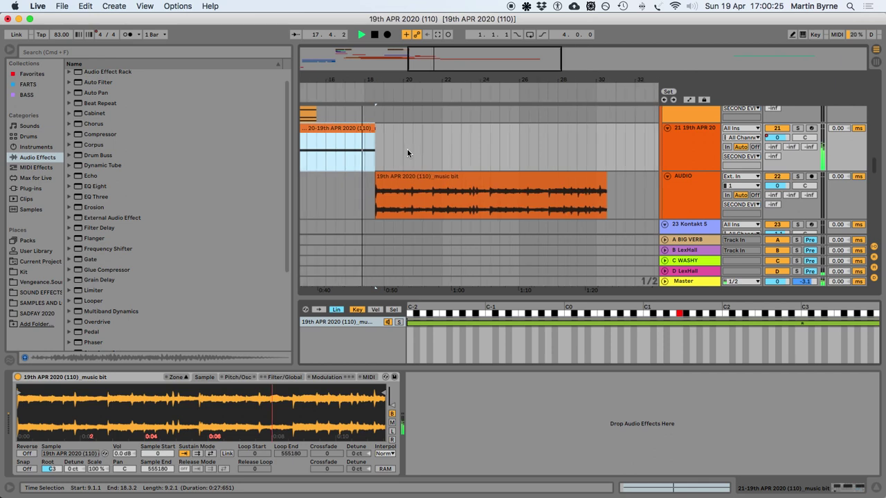
pyautogui.scroll(3, 408, 154)
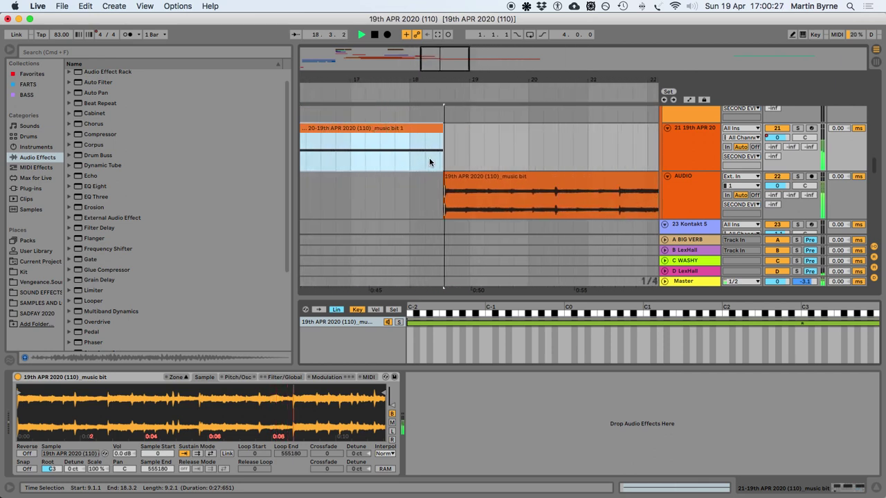
pyautogui.scroll(-5, 497, 160)
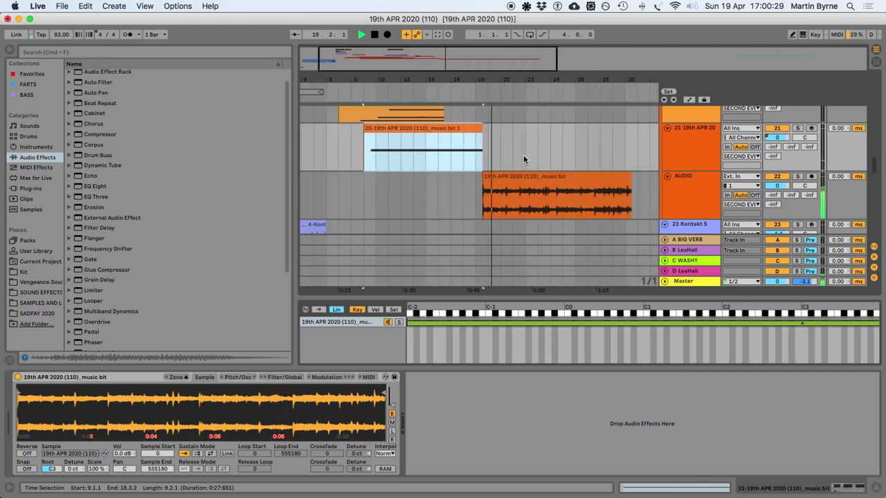
pyautogui.scroll(2, 501, 165)
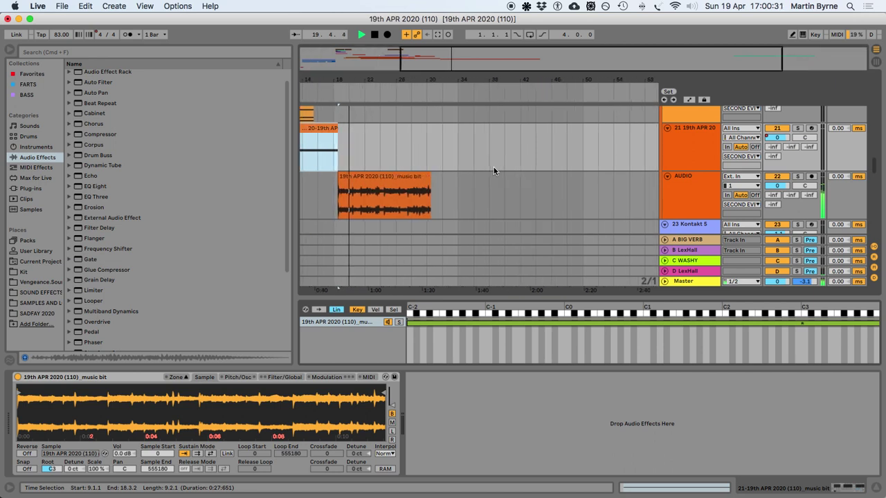
pyautogui.scroll(6, 489, 169)
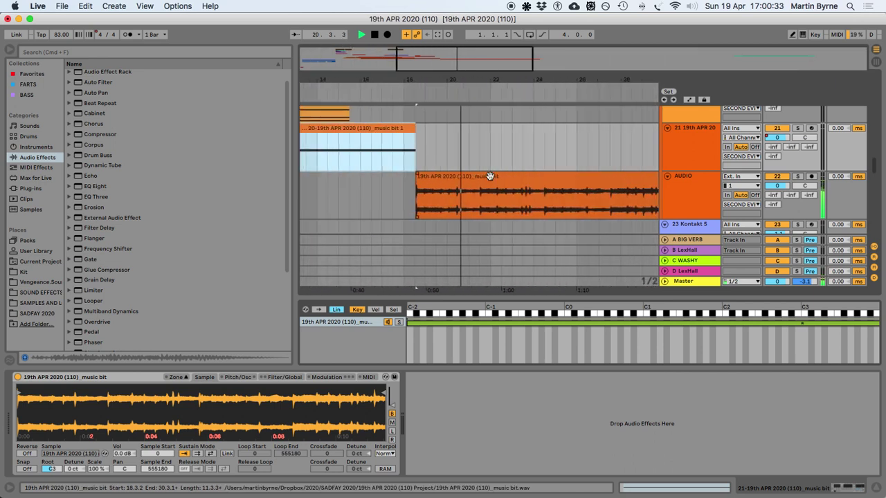
# Stop playback, cut the track 22 audio clip so it ends at 21.3.1, and duplicate the shortened clip directly after itself
pyautogui.scroll(2, 490, 177)
pyautogui.click(476, 200)
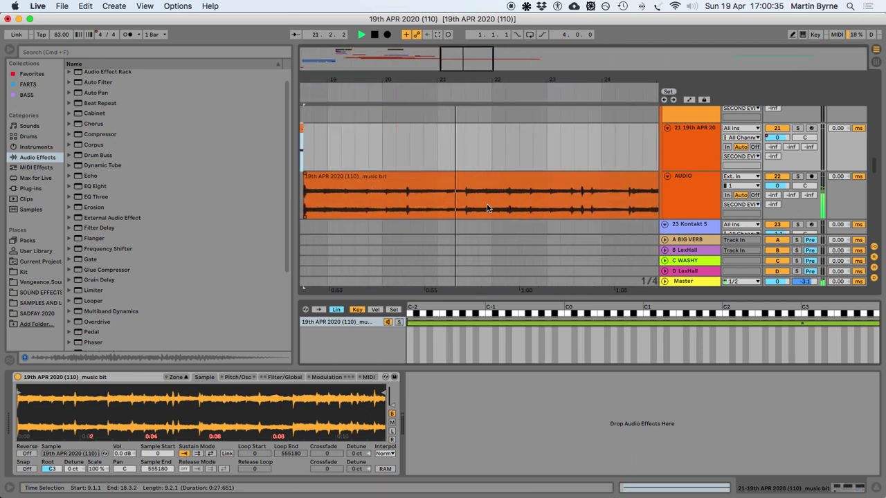
pyautogui.press('space')
pyautogui.scroll(5, 463, 207)
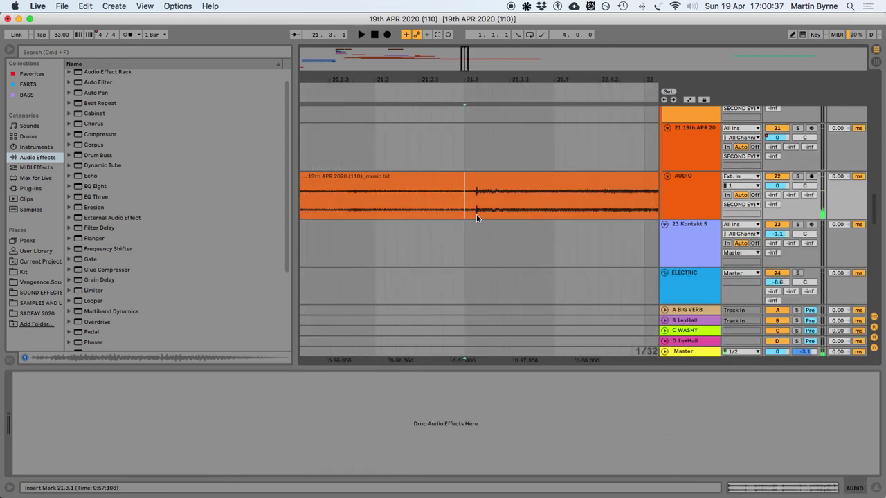
pyautogui.scroll(-2, 474, 216)
pyautogui.moveTo(477, 209); pyautogui.dragTo(535, 216)
pyautogui.press('Delete')
pyautogui.click(563, 180)
pyautogui.press('Delete')
pyautogui.scroll(-4, 498, 176)
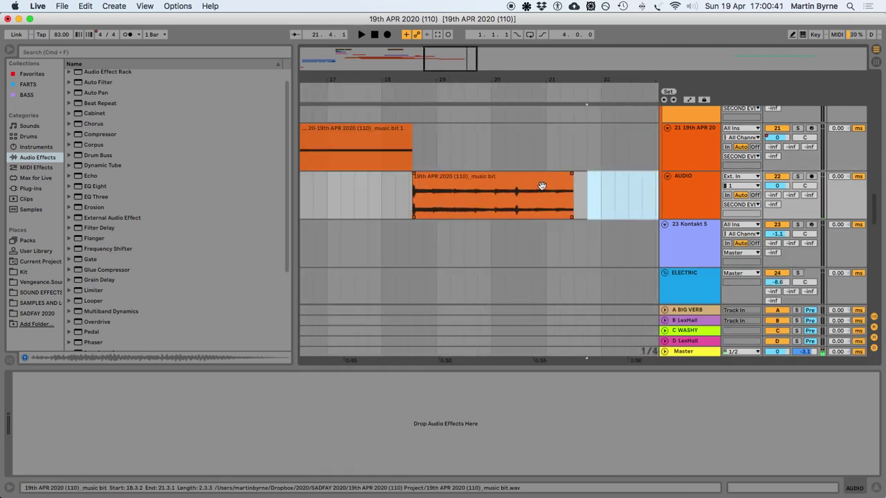
pyautogui.click(498, 176)
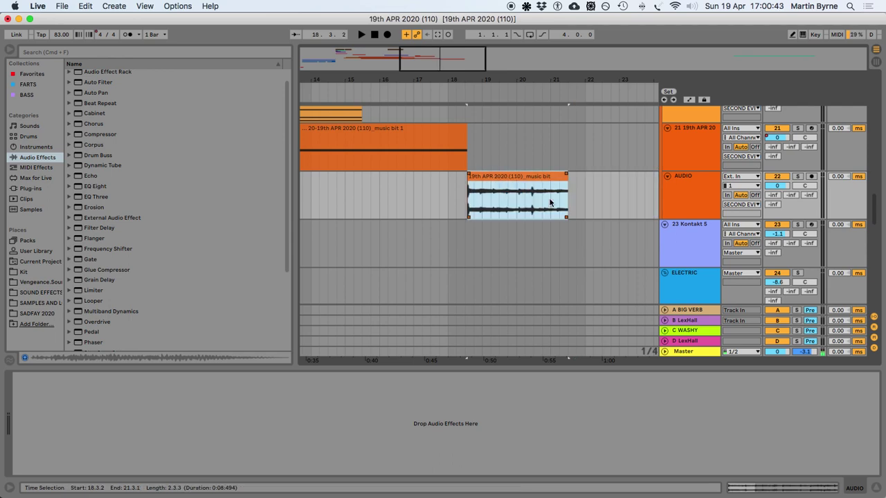
pyautogui.press('super+d')
# Play from the start of the first audio clip copy at 18.3.2 and save the set
pyautogui.click(489, 196)
pyautogui.press('space')
pyautogui.press('z')
pyautogui.press('super+s')
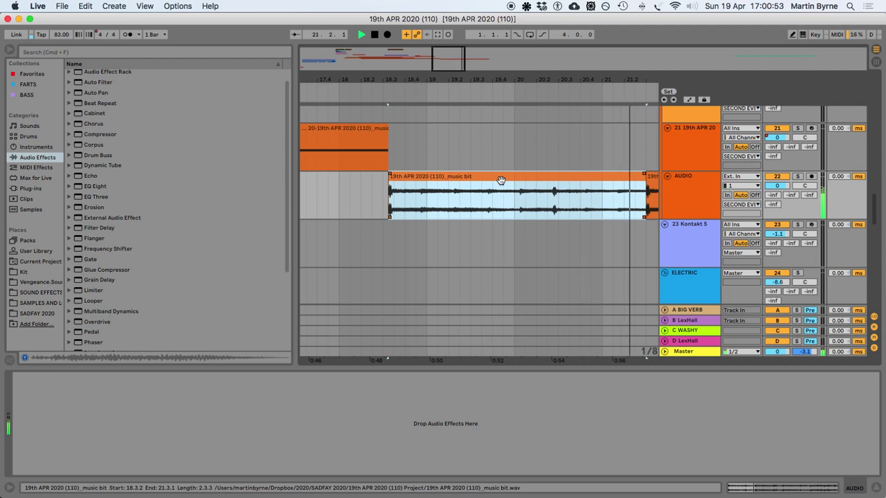
# Move the second copy of the audio clip to start at 21.3.2
pyautogui.scroll(5, 498, 200)
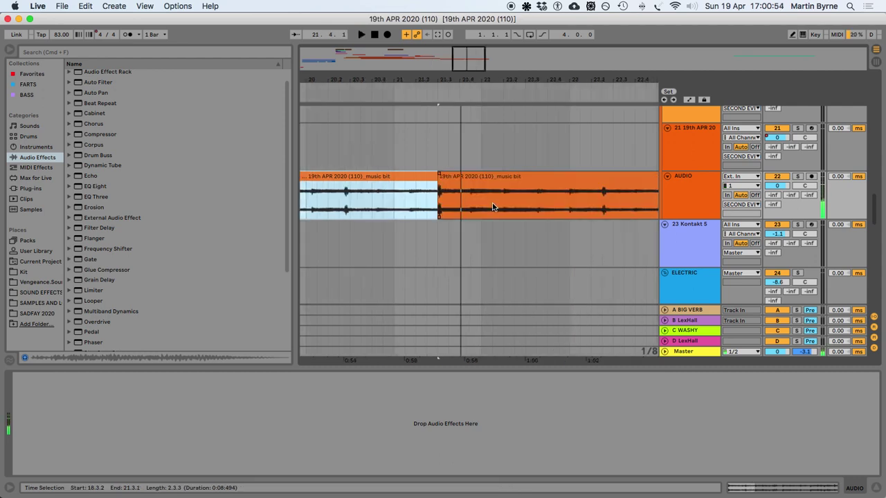
pyautogui.click(487, 181)
pyautogui.moveTo(487, 181); pyautogui.dragTo(487, 181)
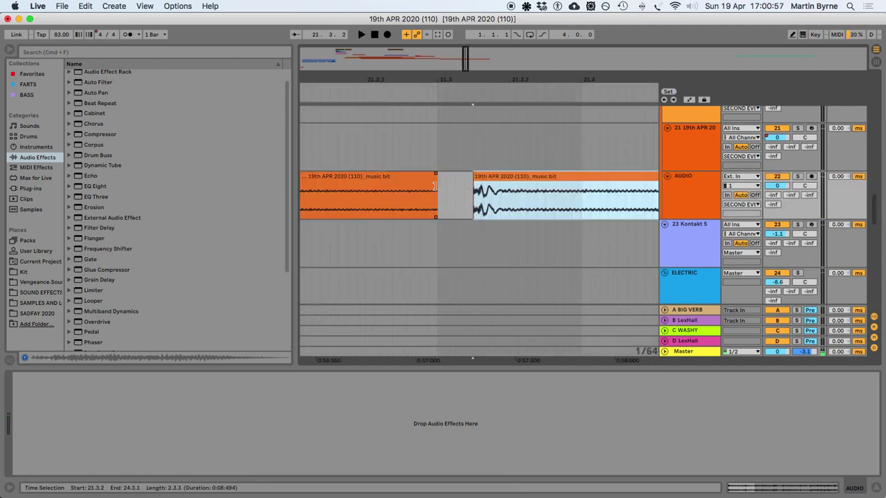
# Move the second music bit clip back to start at 21.3.1, closing the gap, and play across the join from 21.1.1
pyautogui.moveTo(438, 197); pyautogui.dragTo(471, 214)
pyautogui.scroll(-5, 436, 211)
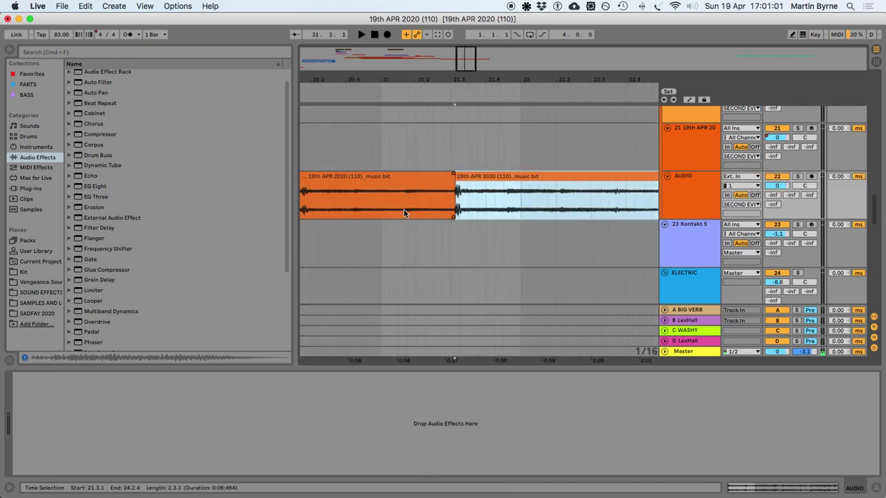
pyautogui.click(380, 200)
pyautogui.press('space')
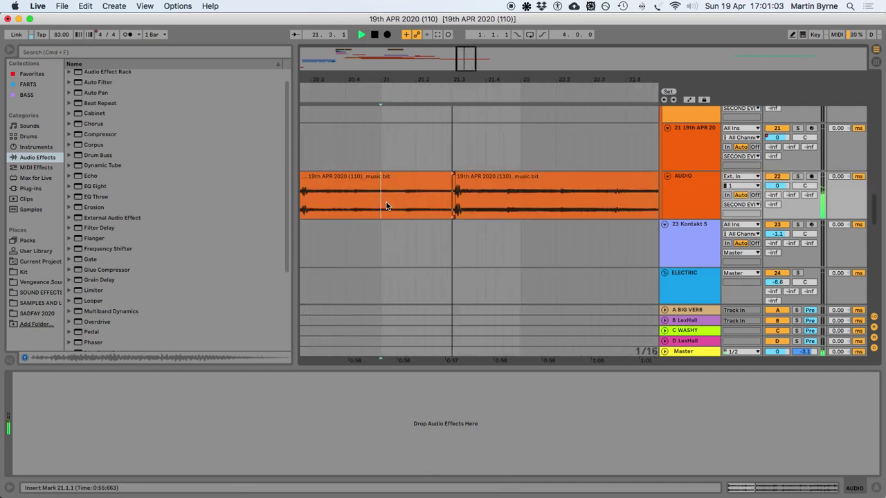
pyautogui.scroll(-5, 416, 223)
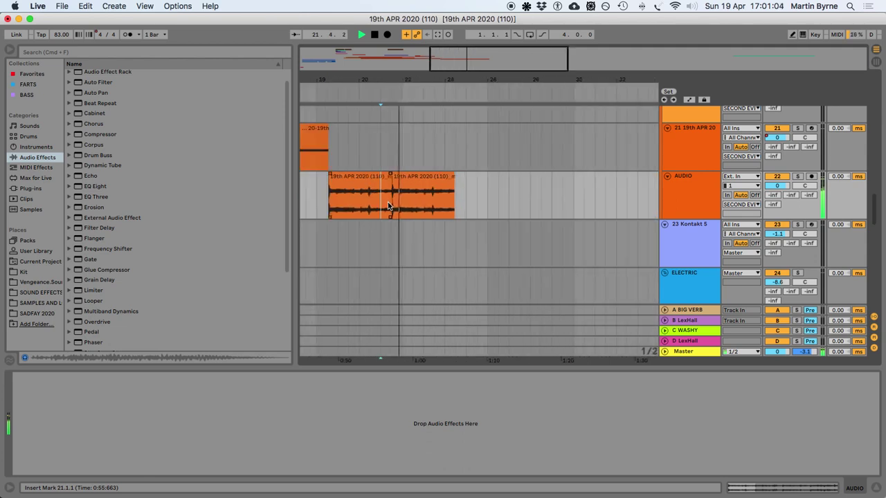
# Extend the end of the second music bit clip on track 22 to 24.3.1
pyautogui.click(437, 207)
pyautogui.scroll(8, 457, 208)
pyautogui.moveTo(358, 189)
pyautogui.mouseDown()
pyautogui.moveTo(397, 189)
pyautogui.moveTo(362, 189)
pyautogui.moveTo(375, 187)
pyautogui.mouseUp()
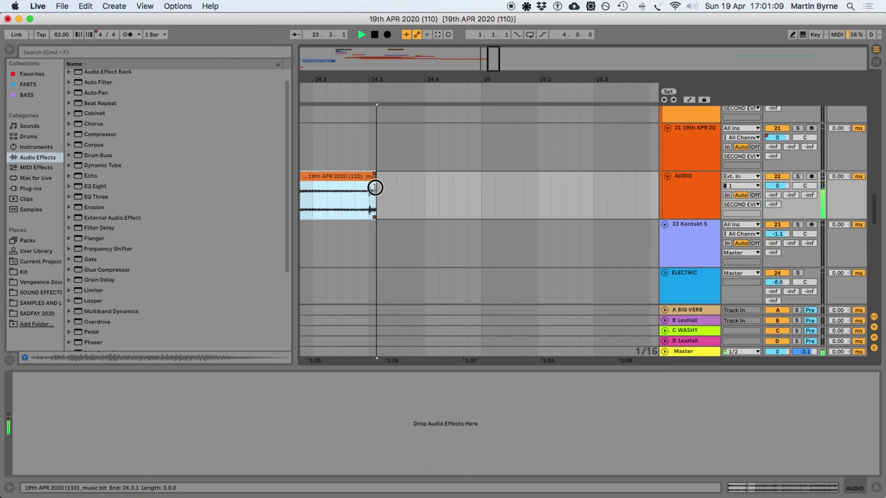
pyautogui.scroll(4, 374, 187)
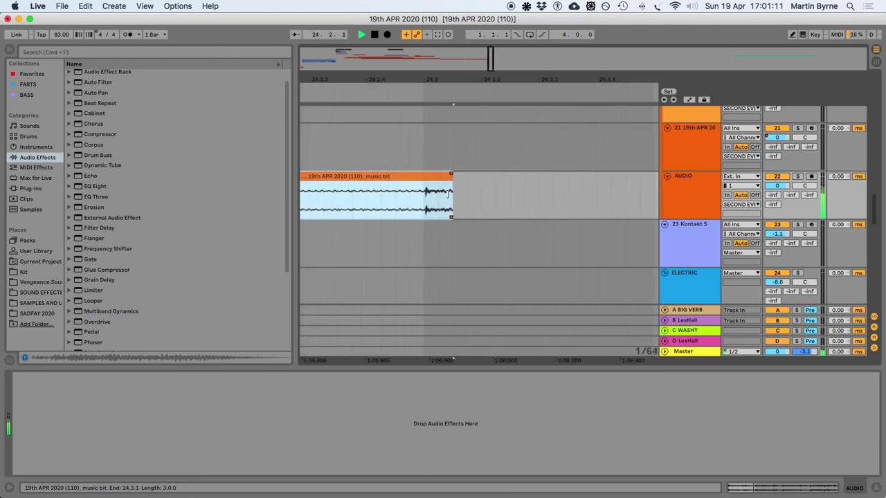
pyautogui.scroll(-5, 427, 191)
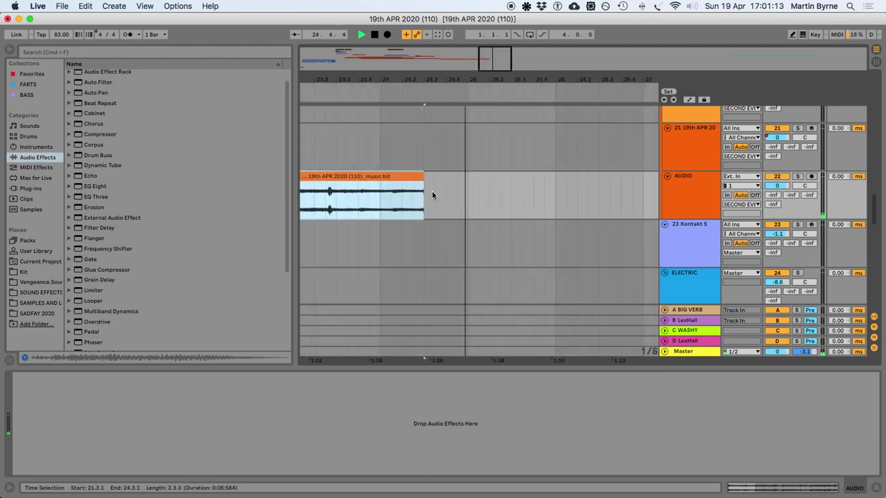
# Duplicate both music bit clips directly after the second one, starting at 24.3.1, and save the set
pyautogui.scroll(-4, 432, 195)
pyautogui.hscroll(-5, 443, 194)
pyautogui.keyDown('shift'); pyautogui.click(461, 180); pyautogui.keyUp('shift')
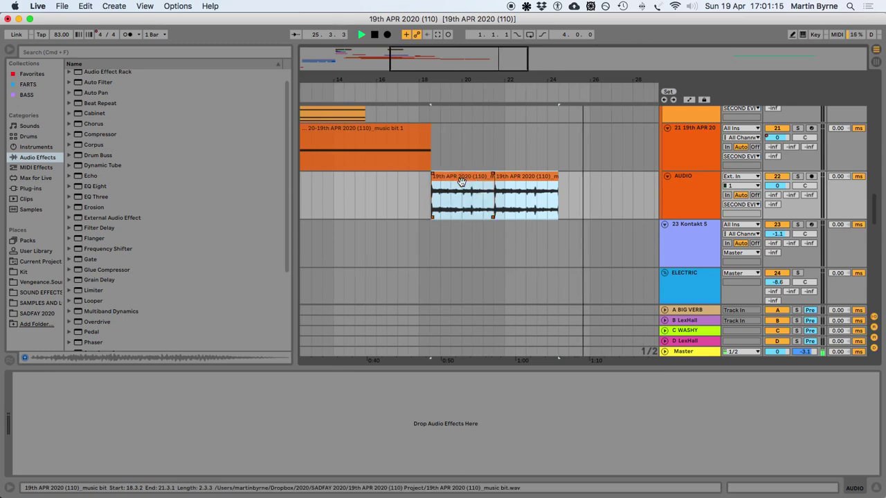
pyautogui.click(557, 202)
pyautogui.scroll(3, 558, 201)
pyautogui.scroll(3, 557, 202)
pyautogui.press('super+v')
pyautogui.scroll(-6, 558, 207)
pyautogui.press('super+s')
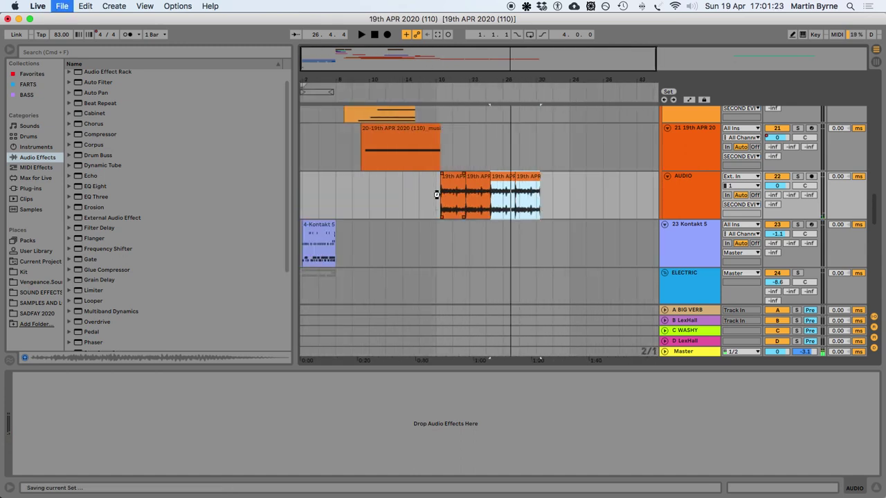
# Play from 18.1.1 through all four music bit clips and stop playback after the last one
pyautogui.click(437, 196)
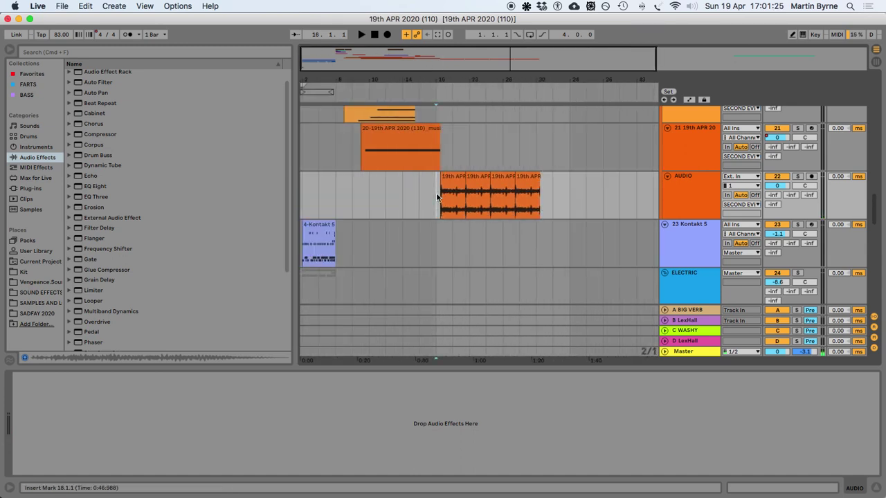
pyautogui.press('space')
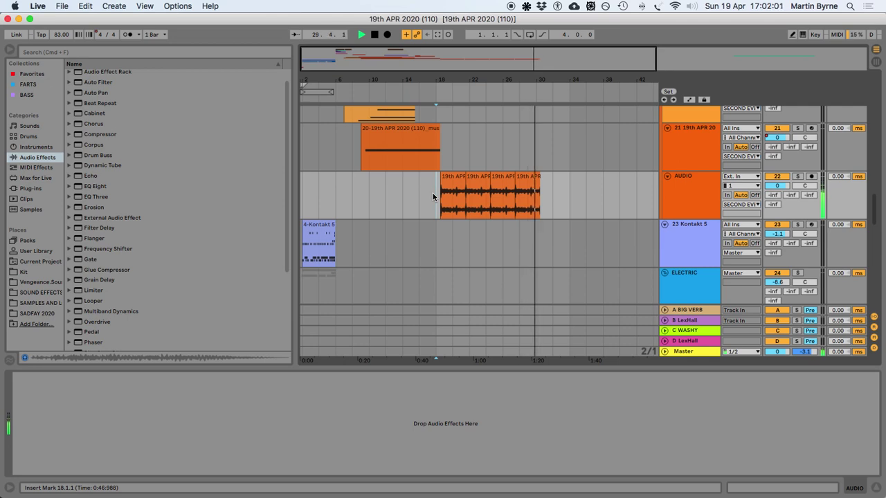
pyautogui.press('space')
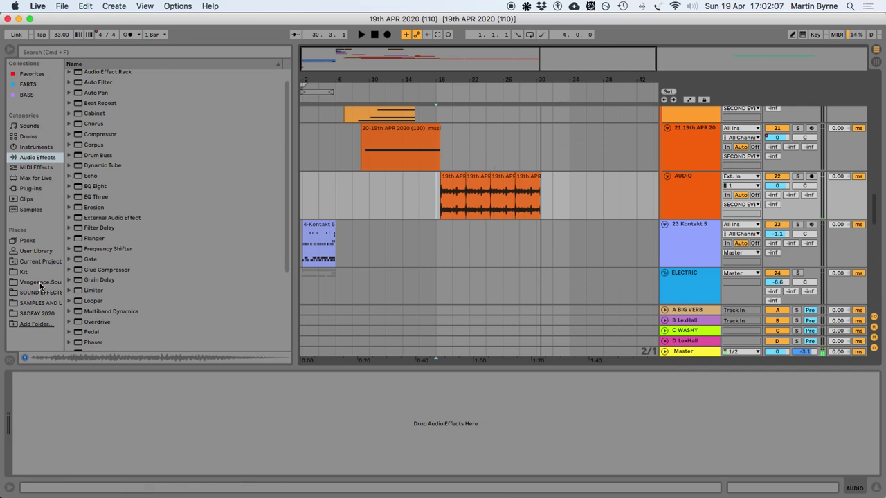
# Search the SOUND EFFECTS folder for "elephant" and preview the elephant recordings in the Animals folder
pyautogui.click(33, 303)
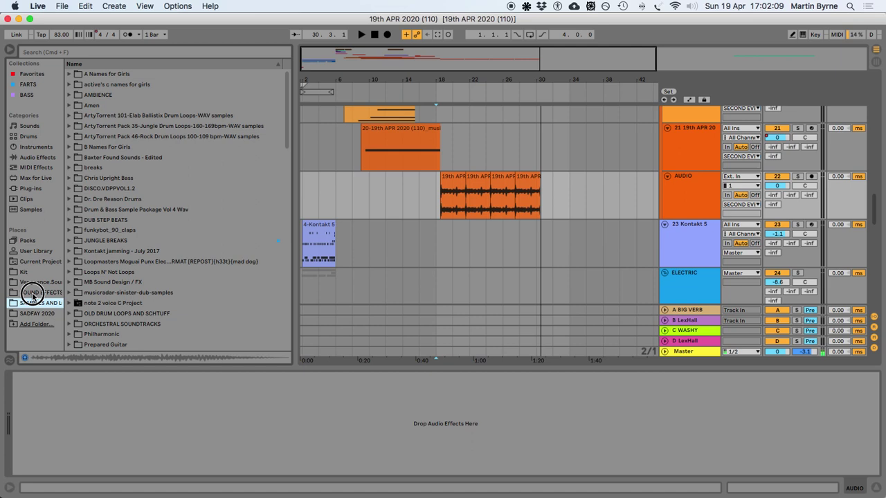
pyautogui.click(32, 293)
pyautogui.click(92, 54)
pyautogui.write('elephant')
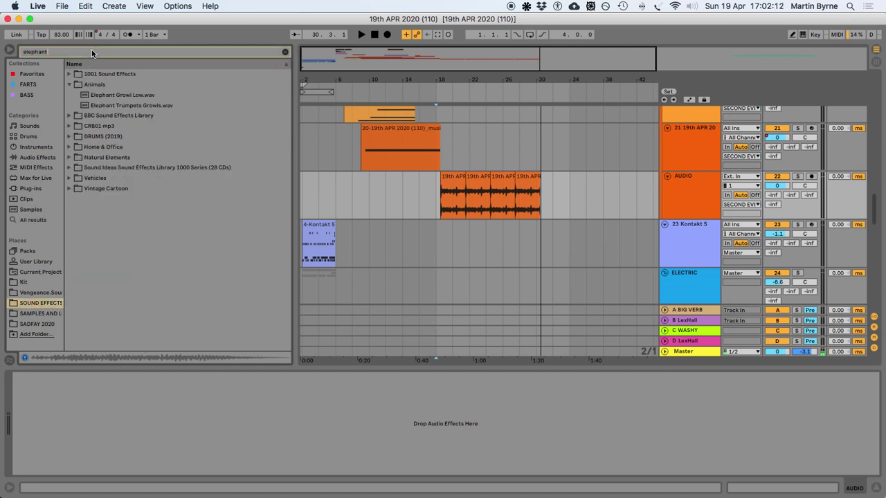
pyautogui.click(116, 96)
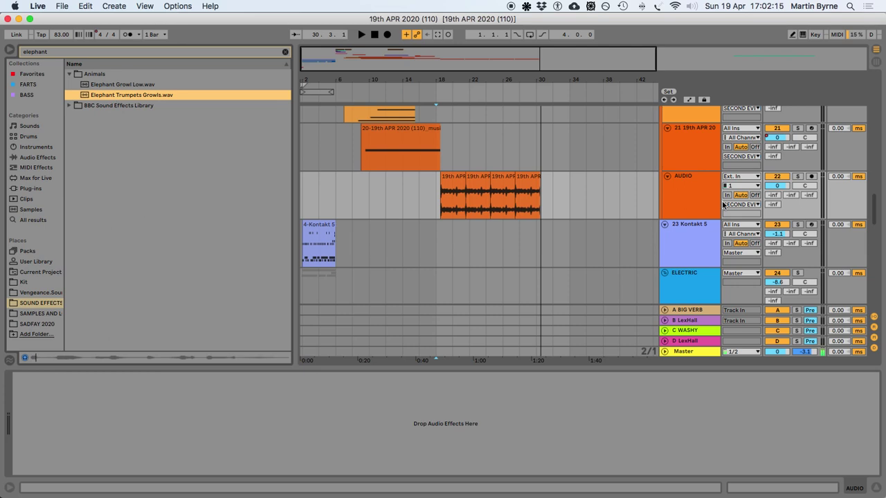
# Insert an audio track below track 22, place Elephant Trumpets Growls.wav on it at 30.2.3, and play it
pyautogui.click(702, 194)
pyautogui.press('super+t')
pyautogui.moveTo(124, 97); pyautogui.dragTo(546, 261)
pyautogui.press('space')
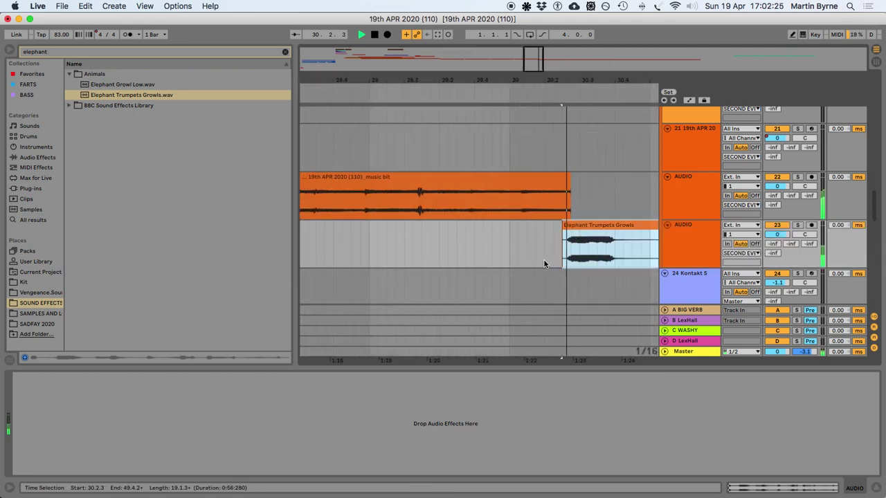
pyautogui.press('-')
pyautogui.press('-')
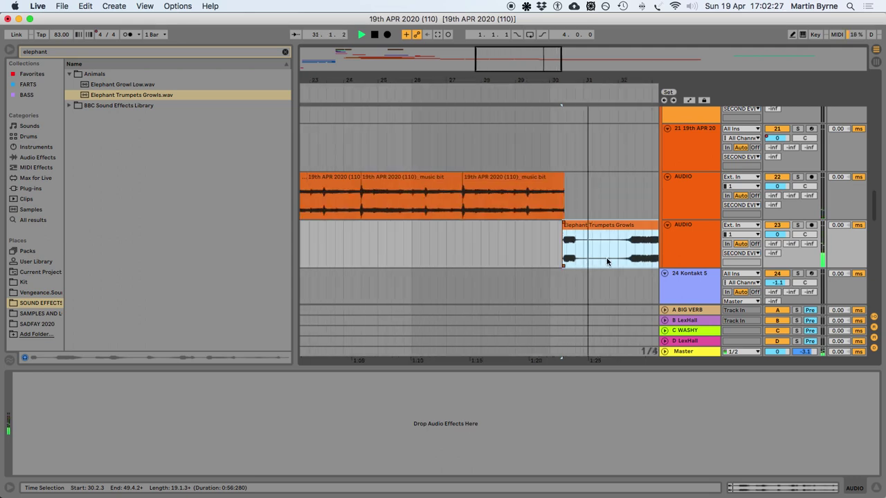
# Audition the elephant clip from 32.1.1, 35.1.1, 36.1.1 and 39.1.1 to compare its different calls
pyautogui.moveTo(593, 253); pyautogui.dragTo(659, 259)
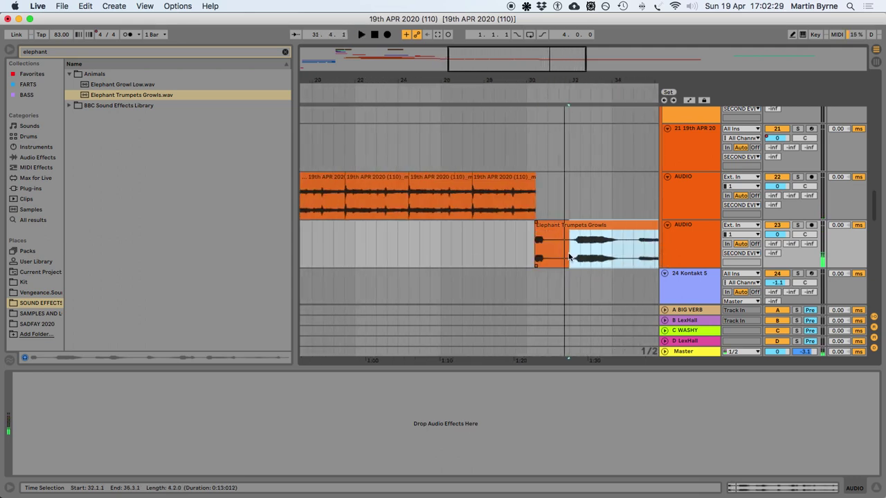
pyautogui.click(568, 258)
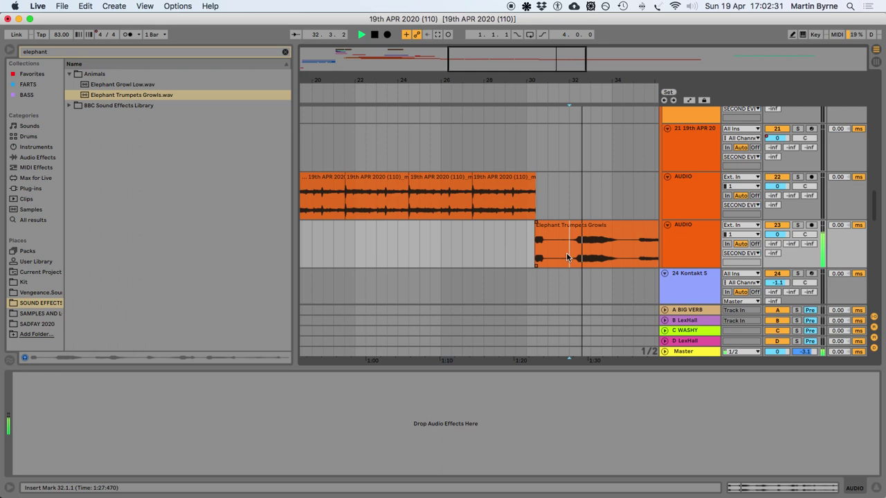
pyautogui.hscroll(3, 585, 257)
pyautogui.click(571, 256)
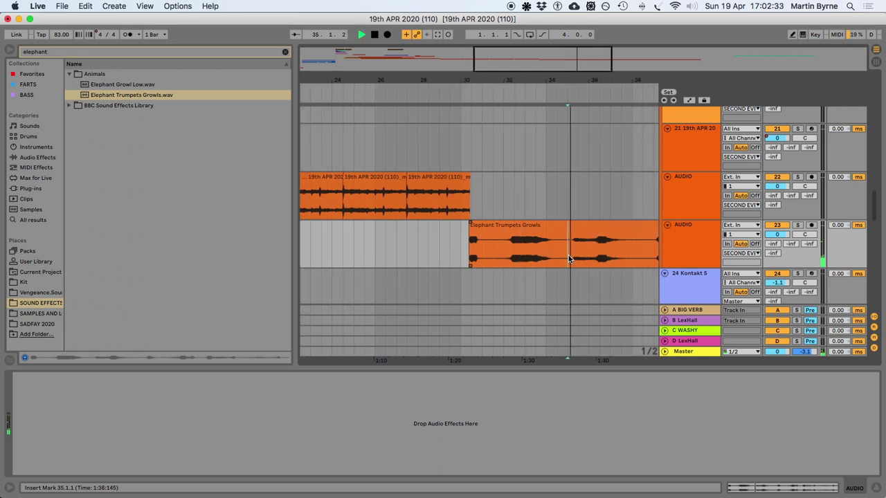
pyautogui.click(592, 260)
pyautogui.press('space')
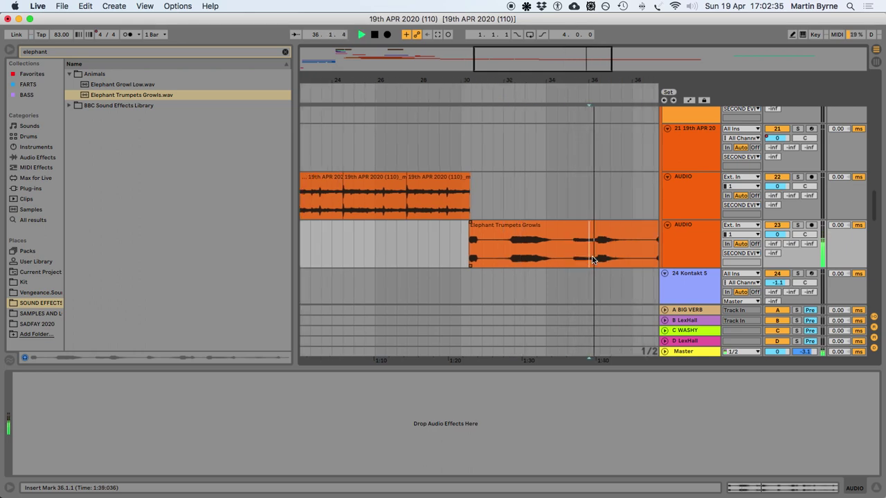
pyautogui.hscroll(3, 574, 261)
pyautogui.click(588, 256)
pyautogui.press('space')
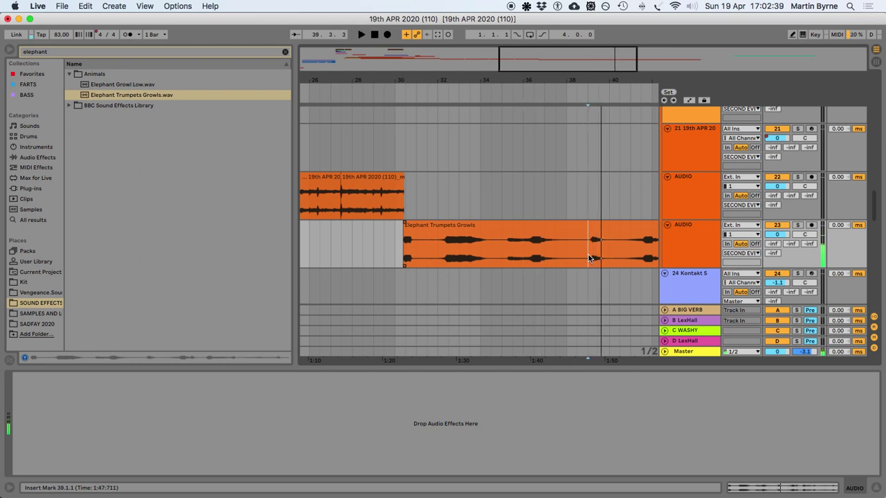
# Delete the elephant clip's audio before 39.1.1, move the remainder to start at 30.2.1, and play from there
pyautogui.moveTo(588, 256); pyautogui.dragTo(374, 251)
pyautogui.press('Delete')
pyautogui.moveTo(611, 227); pyautogui.dragTo(481, 237)
pyautogui.press('+')
pyautogui.press('+')
pyautogui.press('+')
pyautogui.click(445, 261)
pyautogui.press('space')
pyautogui.press('-')
pyautogui.press('-')
pyautogui.press('-')
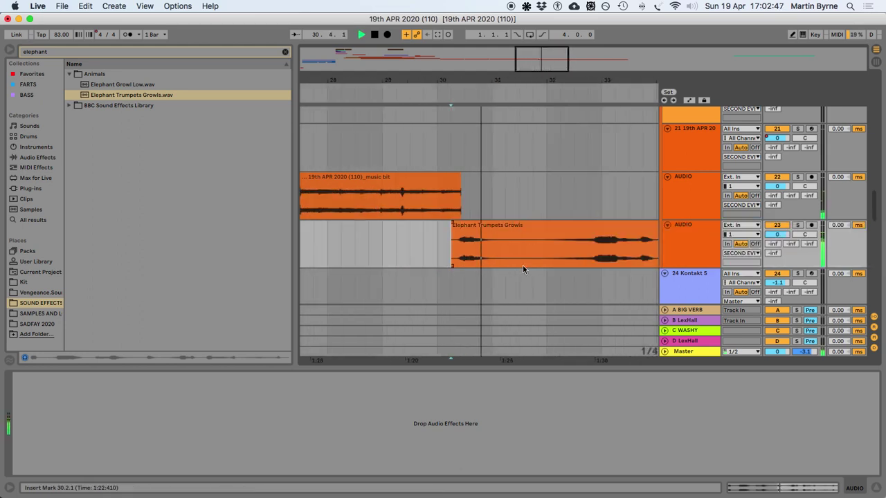
# Delete the elephant audio after the first call so that only one clip from 30.2.1 to 32.3.1 remains
pyautogui.moveTo(495, 259); pyautogui.dragTo(637, 253)
pyautogui.press('Delete')
pyautogui.hscroll(4, 585, 247)
pyautogui.click(578, 225)
pyautogui.moveTo(579, 226); pyautogui.dragTo(409, 243)
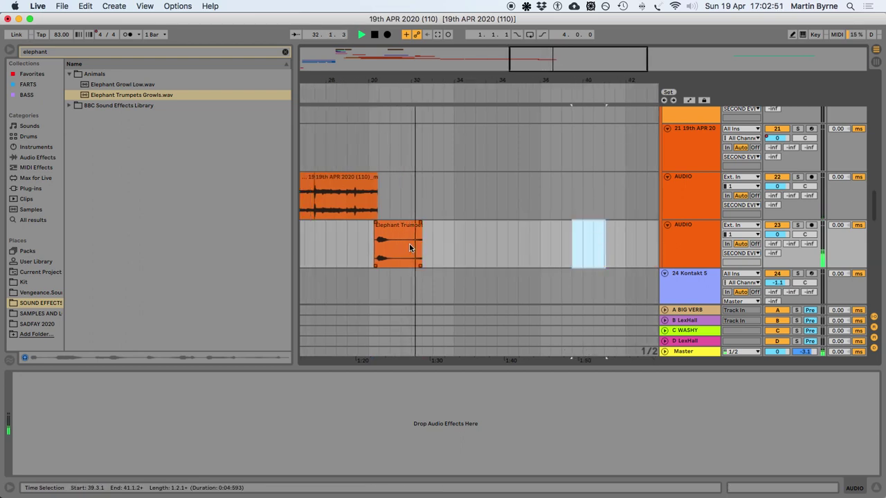
pyautogui.press('+')
pyautogui.press('+')
pyautogui.press('+')
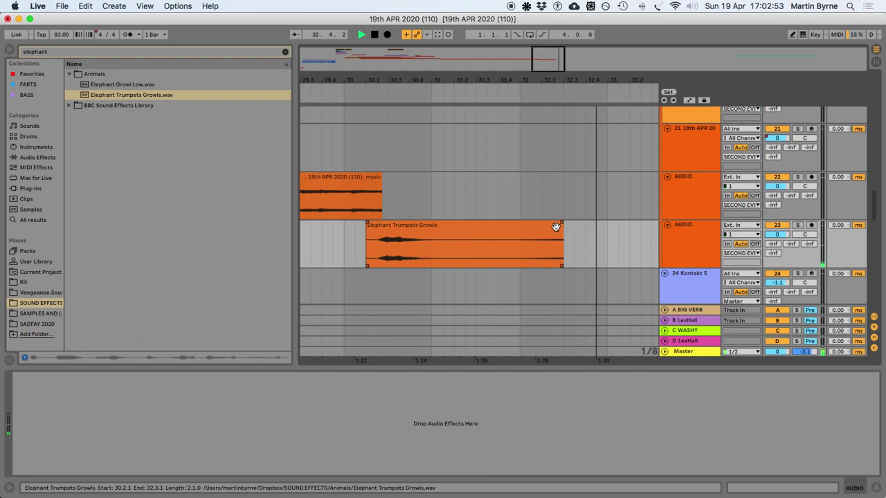
# Shorten the elephant clip to end at bar 32 with a fade-out, play it from 29.3.3, and save the set
pyautogui.moveTo(562, 229); pyautogui.dragTo(470, 225)
pyautogui.click(312, 242)
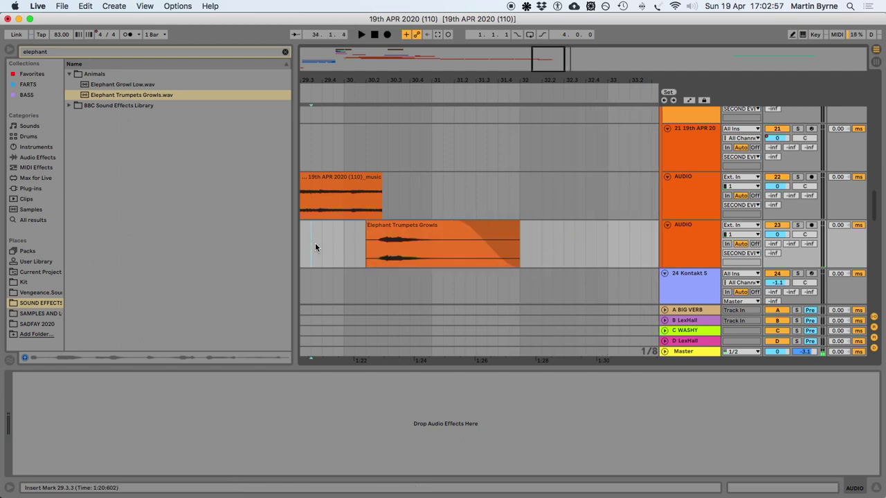
pyautogui.press('space')
pyautogui.press('super+s')
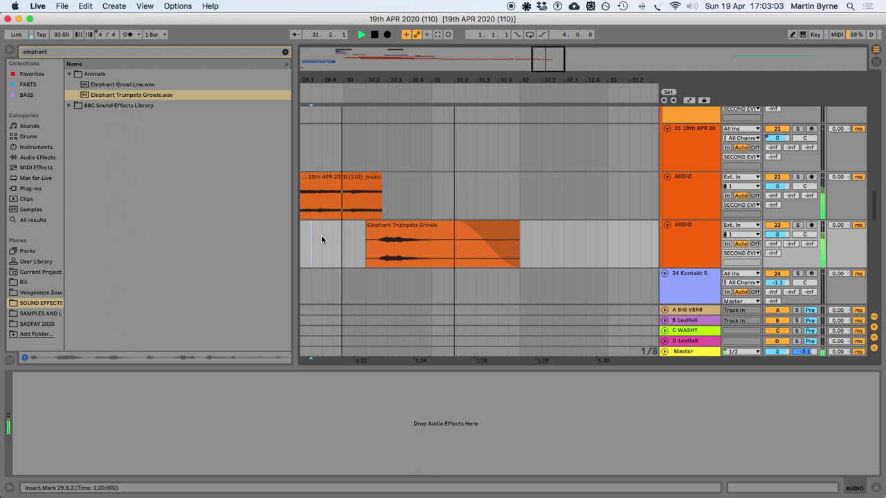
# Inspect the fourth and the first music bit clips on track 22
pyautogui.press('-')
pyautogui.press('-')
pyautogui.press('-')
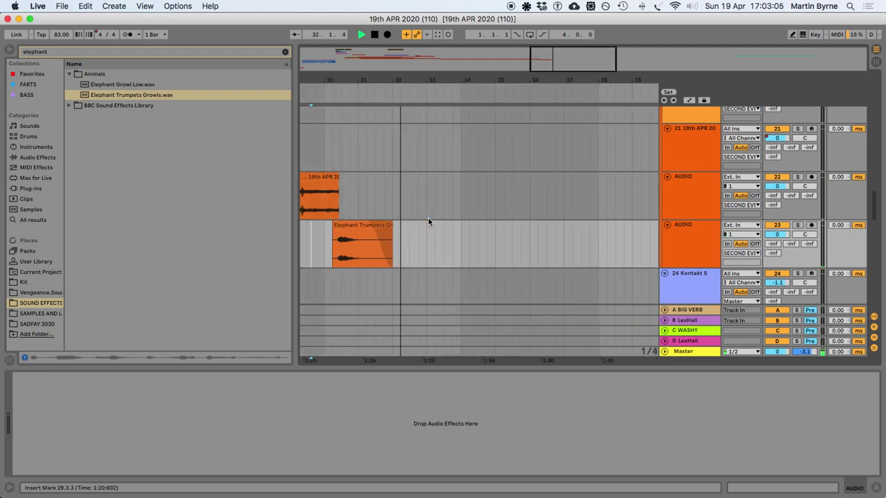
pyautogui.moveTo(511, 197); pyautogui.dragTo(592, 179)
pyautogui.click(609, 179)
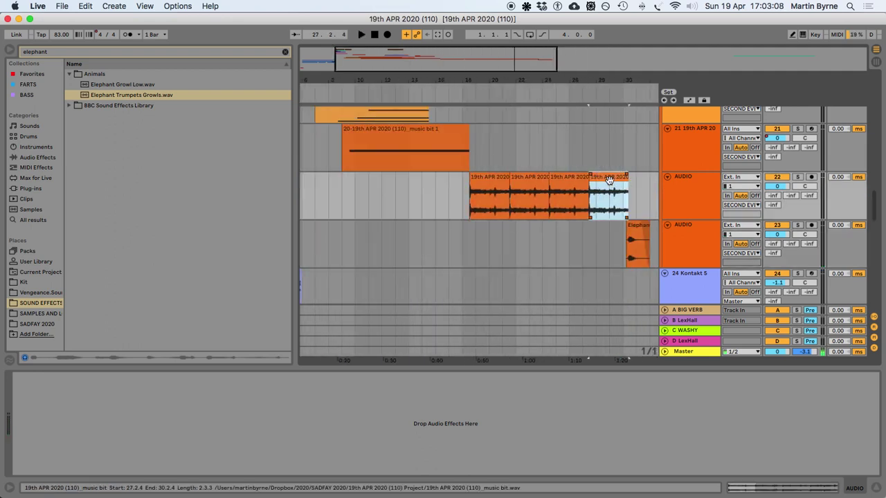
pyautogui.click(479, 181)
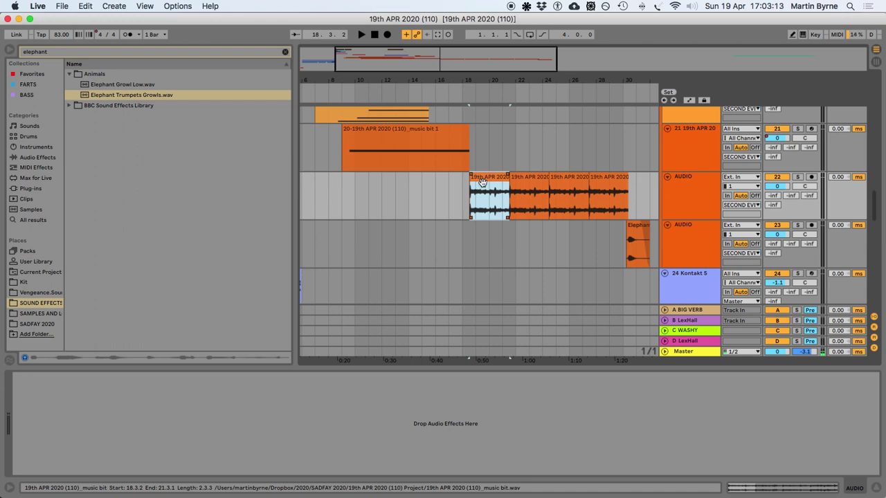
# Clear the browser search and copy the Horses Group Gallop 01 clip on track 17 to start at 23.3.1
pyautogui.click(282, 52)
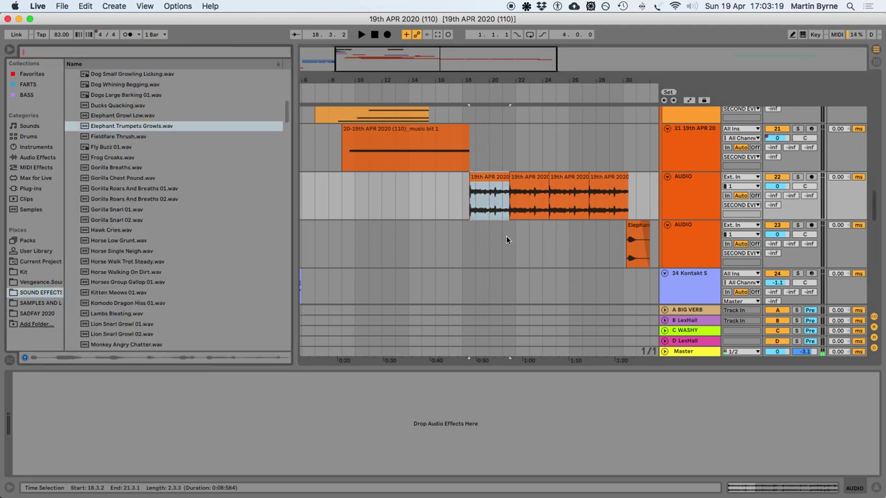
pyautogui.scroll(10, 506, 240)
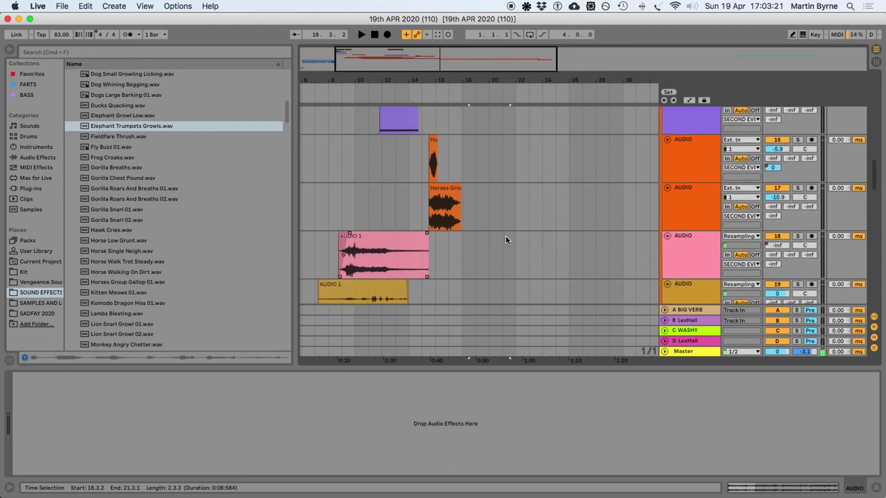
pyautogui.scroll(4, 505, 240)
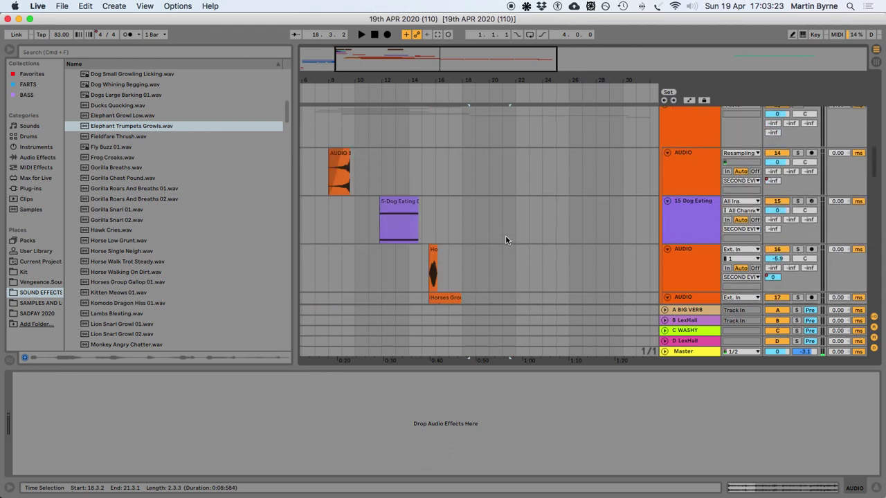
pyautogui.scroll(-4, 505, 240)
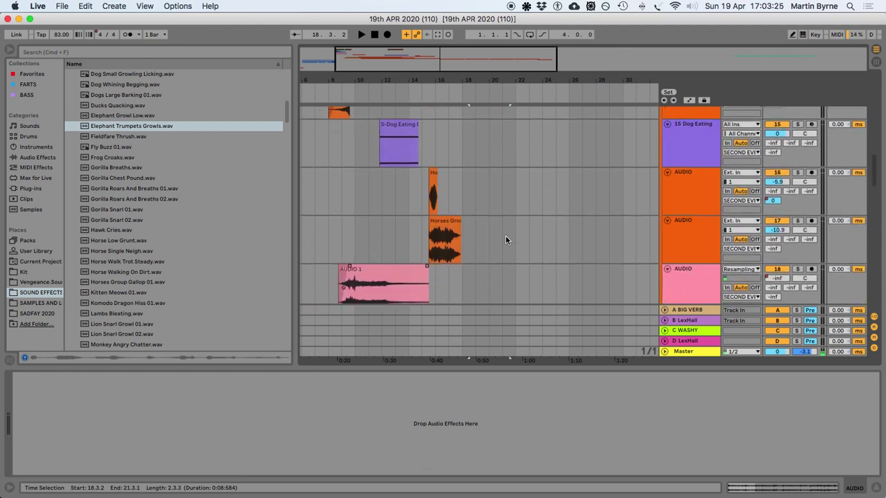
pyautogui.scroll(4, 506, 240)
pyautogui.scroll(-2, 484, 237)
pyautogui.click(451, 229)
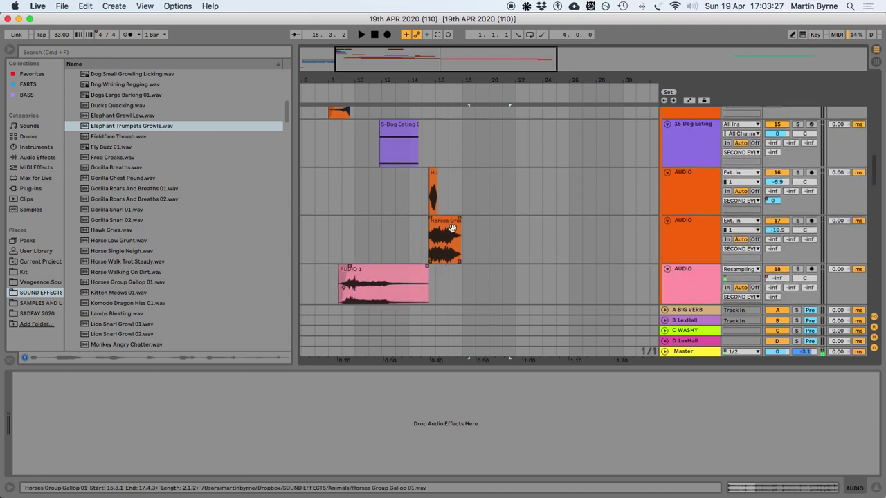
pyautogui.moveTo(441, 219); pyautogui.dragTo(552, 221)
pyautogui.click(796, 224)
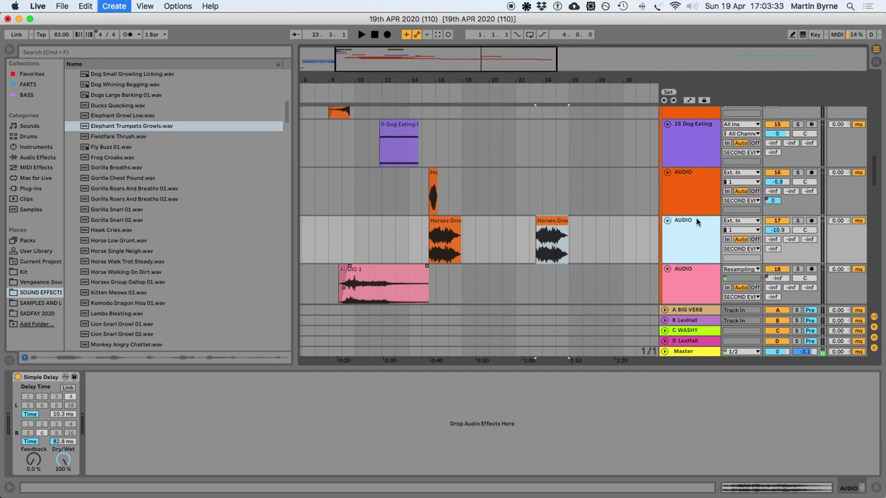
# Add a MIDI track below track 17 and load the copied Horses Group Gallop 01 clip into a Sampler on it
pyautogui.press('super+shift+t')
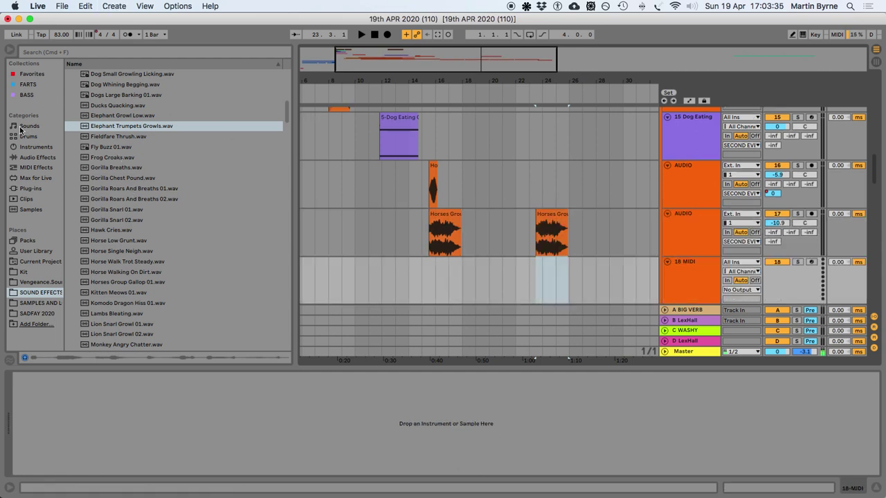
pyautogui.click(36, 147)
pyautogui.moveTo(96, 157); pyautogui.dragTo(586, 267)
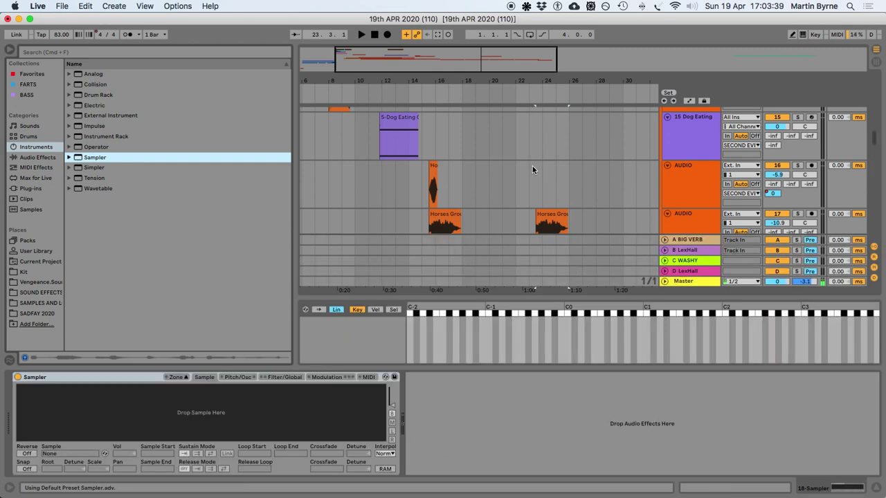
pyautogui.scroll(-3, 532, 169)
pyautogui.moveTo(549, 117); pyautogui.dragTo(370, 333)
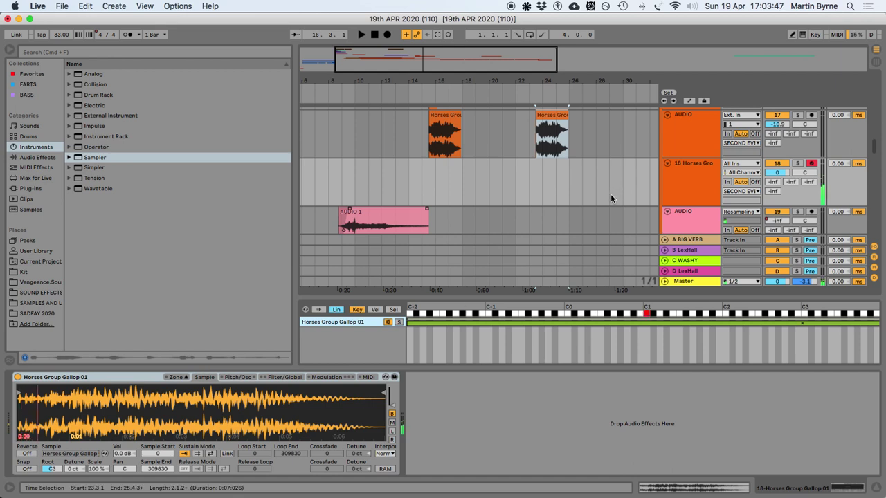
pyautogui.hscroll(2, 610, 199)
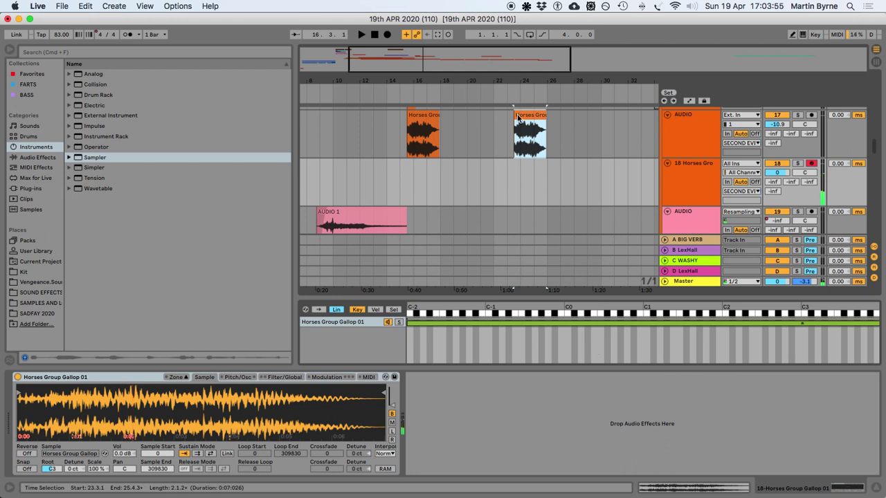
# Remove the copied Horses Group Gallop 01 clip at 23.3.1 from track 17, keeping the Sampler track
pyautogui.press('super+z')
pyautogui.press('super+z')
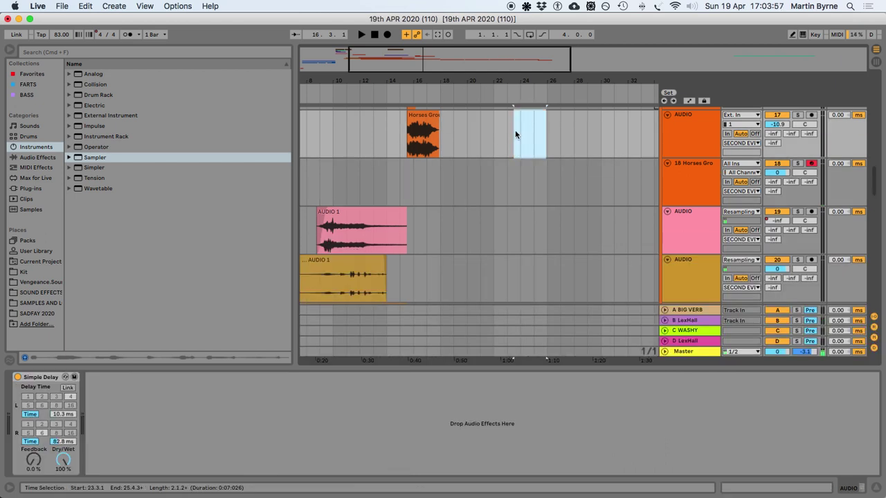
pyautogui.press('super+z')
pyautogui.press('super+z')
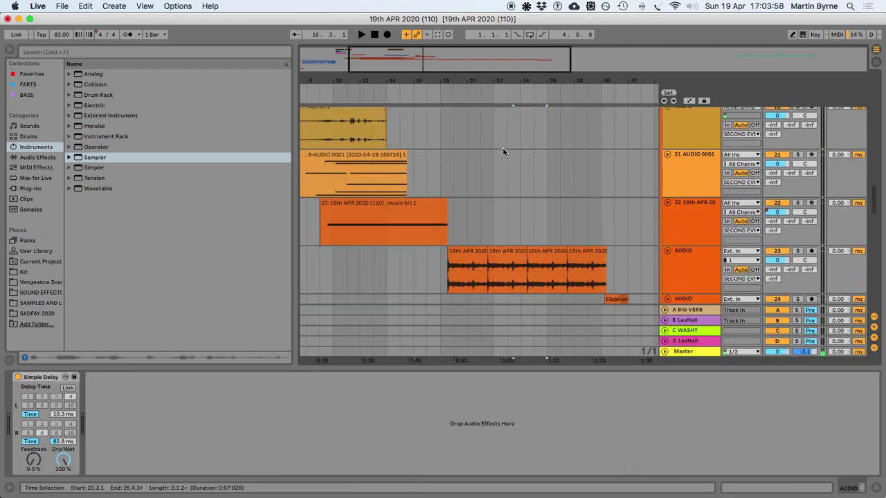
pyautogui.press('super+z')
pyautogui.press('super+z')
# Record a MIDI take on the Horses Group Gallop 01 Sampler track from 22.1.1 to bar 31
pyautogui.click(494, 183)
pyautogui.press('super+z')
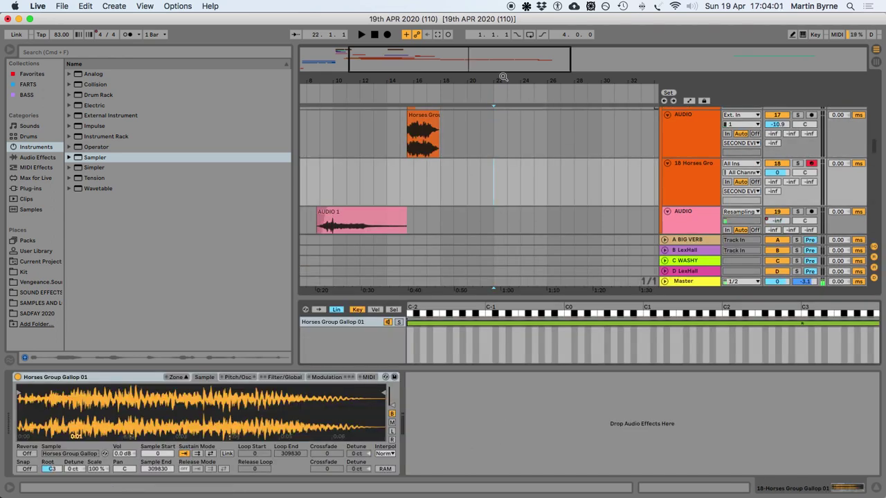
pyautogui.click(386, 35)
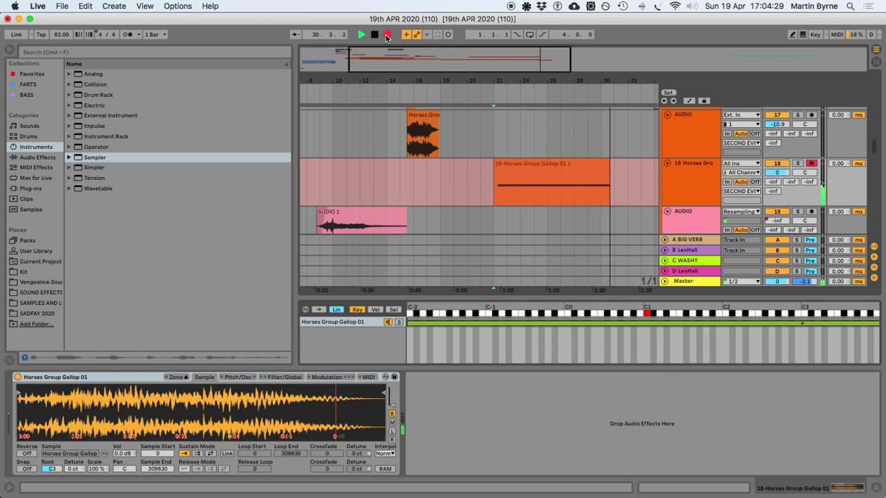
pyautogui.press('space')
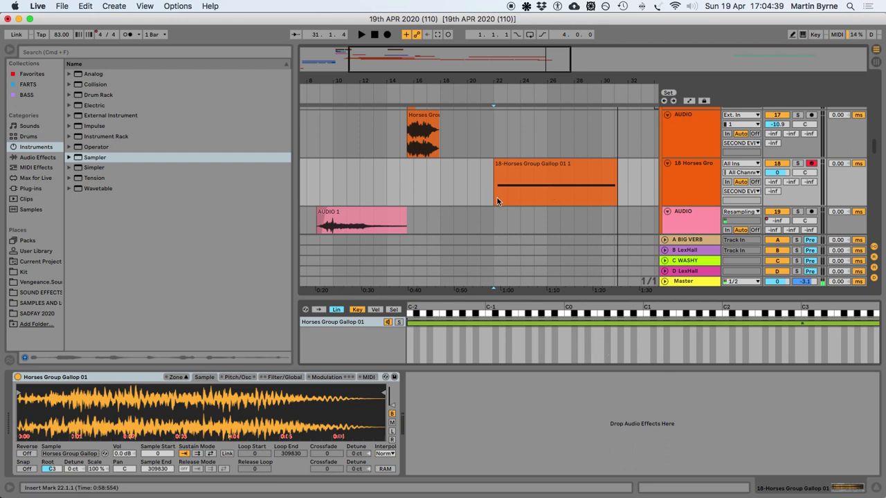
# Set the horses Sampler's volume envelope attack to 1.04 s and play the recorded take from 22.1.1
pyautogui.click(289, 378)
pyautogui.moveTo(268, 450); pyautogui.dragTo(267, 443)
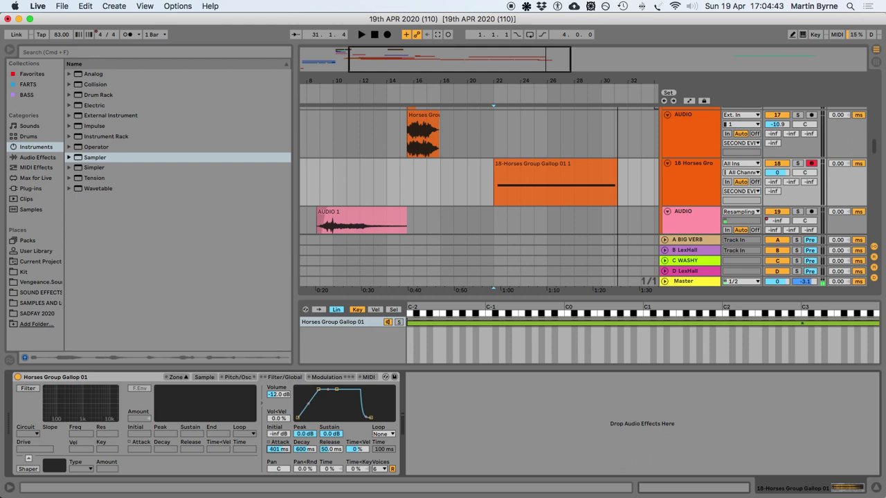
pyautogui.moveTo(302, 415); pyautogui.dragTo(302, 408)
pyautogui.press('space')
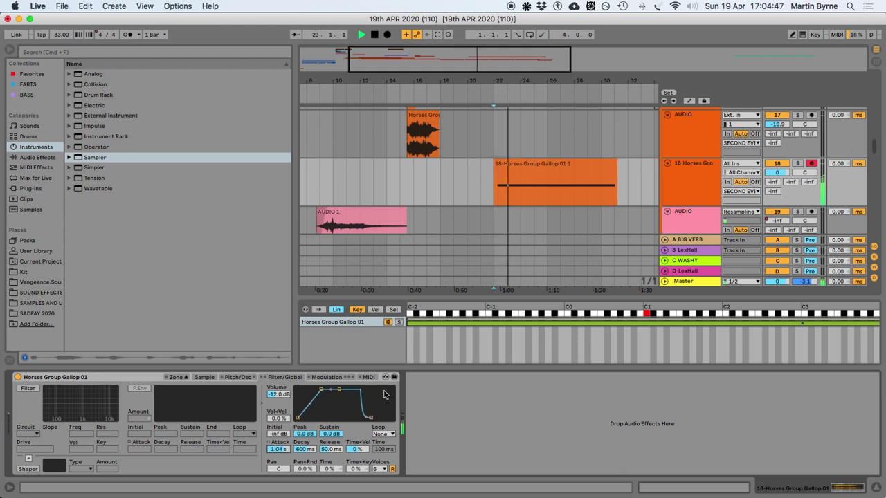
# Hide the device view and cut off the recorded horses MIDI clip after 30.2.1, where the elephant clip starts
pyautogui.click(876, 489)
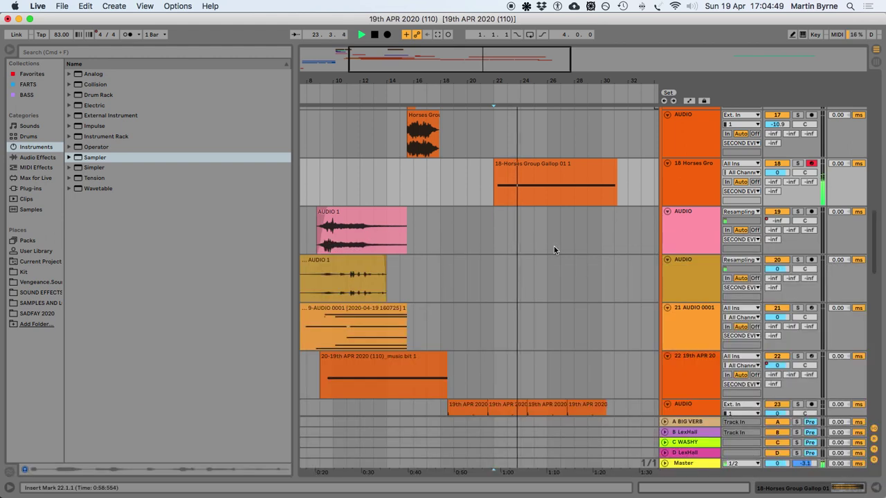
pyautogui.scroll(-4, 564, 270)
pyautogui.scroll(3, 608, 283)
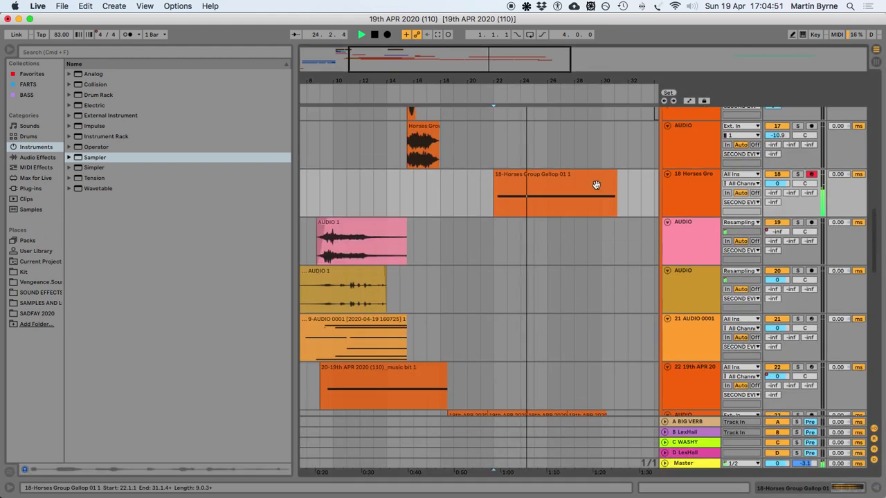
pyautogui.scroll(-5, 607, 214)
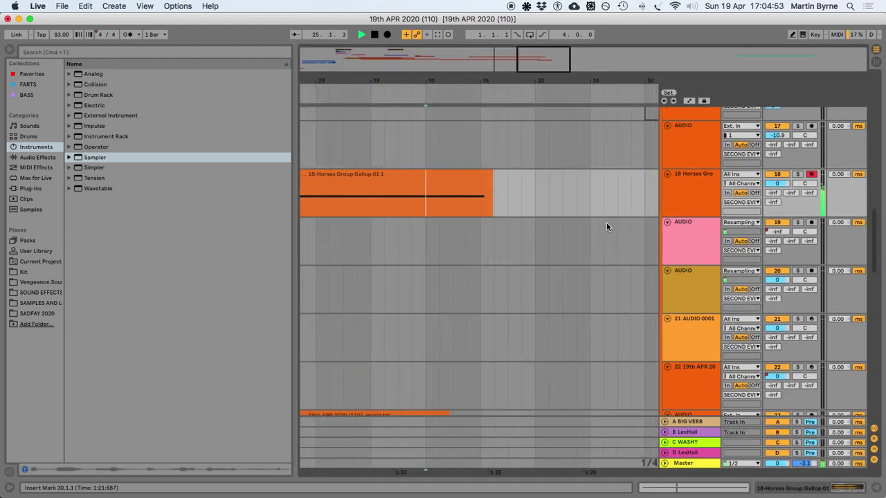
pyautogui.click(466, 158)
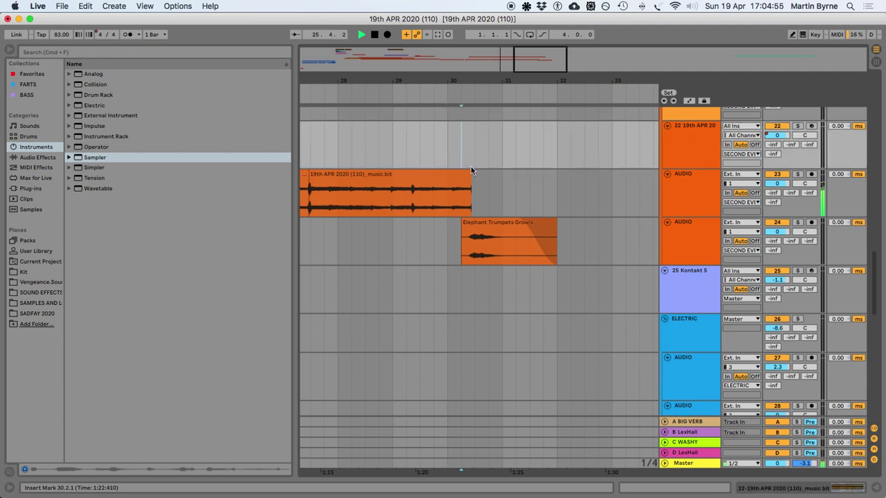
pyautogui.scroll(6, 471, 168)
pyautogui.moveTo(463, 282); pyautogui.dragTo(551, 286)
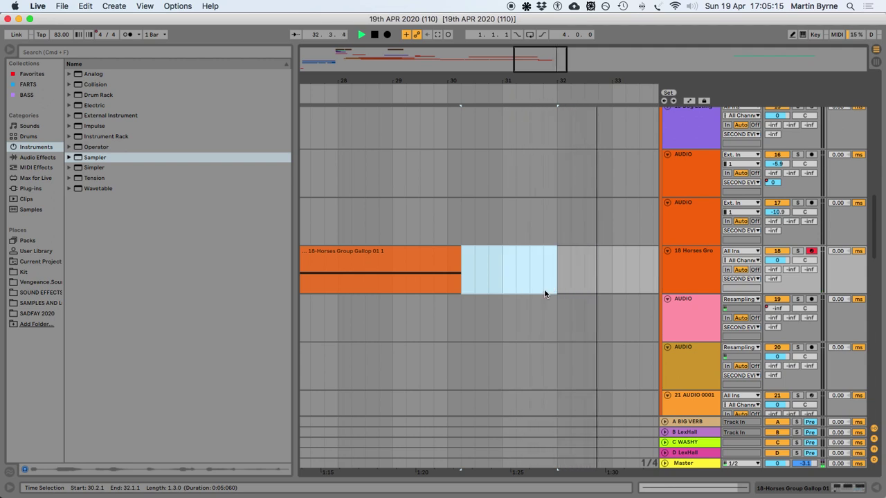
# Look over the whole arrangement and play it from 10.1.1
pyautogui.scroll(-3, 544, 290)
pyautogui.scroll(-5, 412, 244)
pyautogui.scroll(-5, 499, 272)
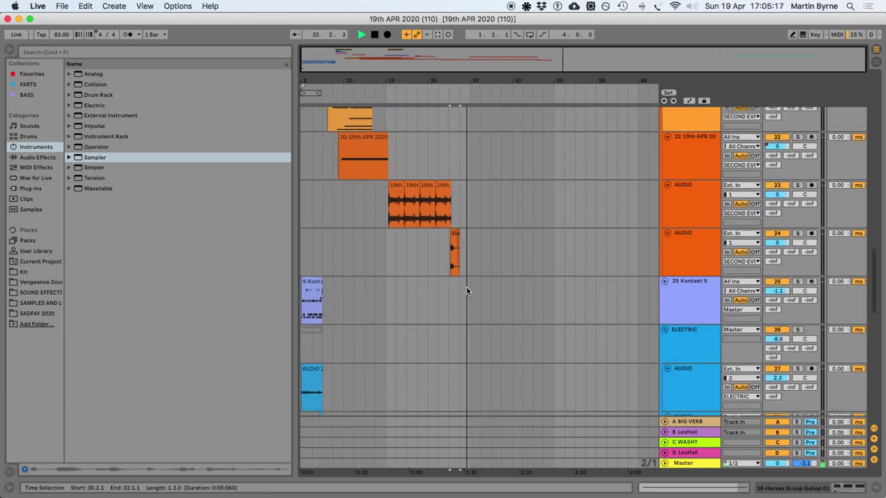
pyautogui.scroll(-2, 432, 291)
pyautogui.scroll(3, 426, 291)
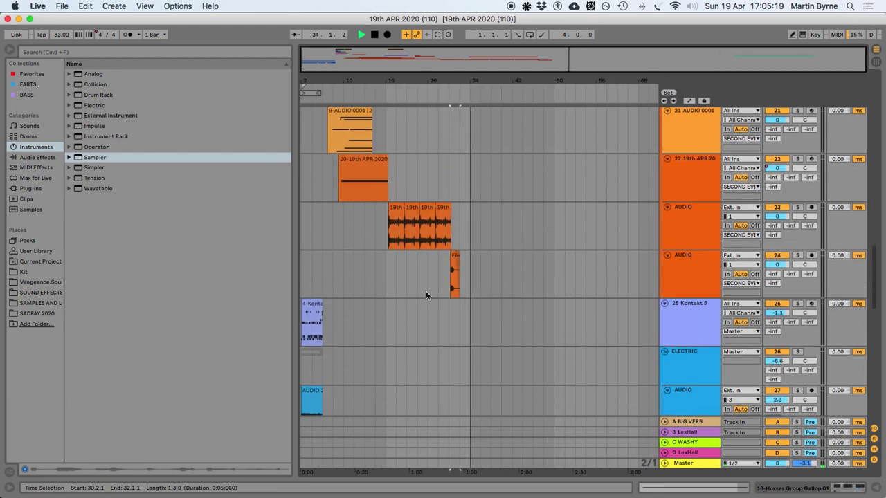
pyautogui.click(324, 221)
pyautogui.press('space')
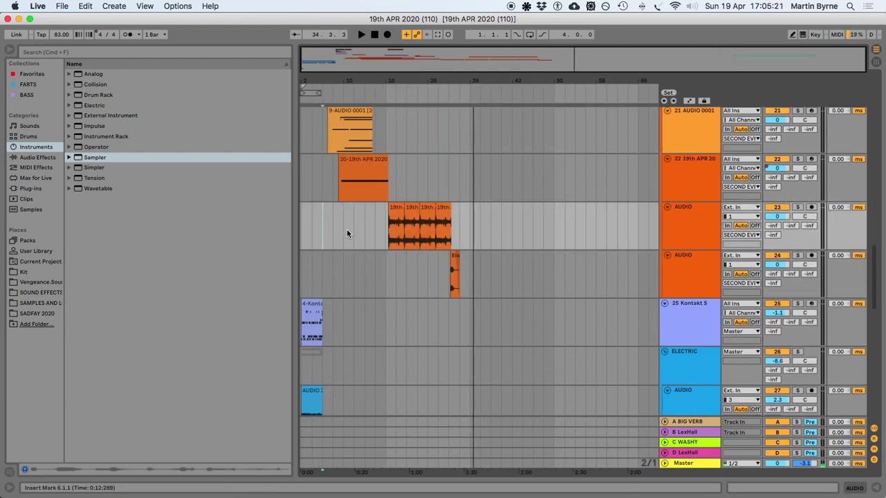
pyautogui.press('+')
pyautogui.click(379, 232)
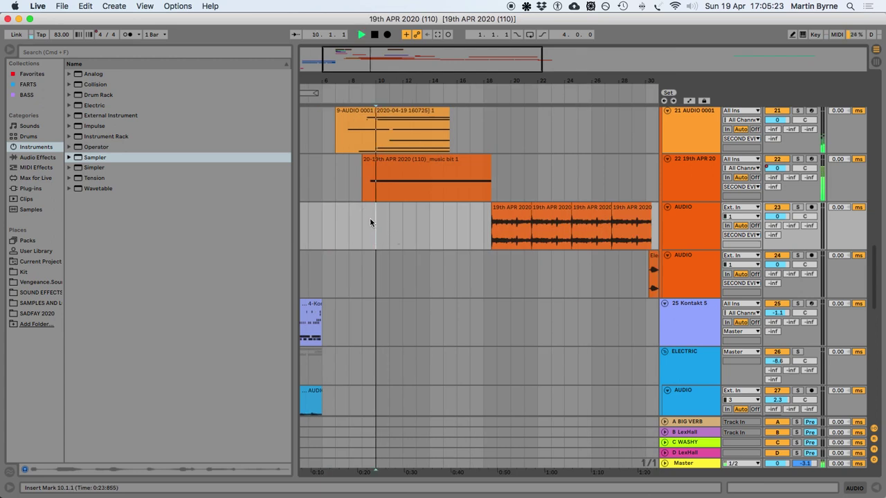
# Play the arrangement from 9.1.1 into the music bit clips, hide the browser, and stop playback
pyautogui.scroll(2, 389, 242)
pyautogui.scroll(-2, 374, 229)
pyautogui.click(362, 218)
pyautogui.press('space')
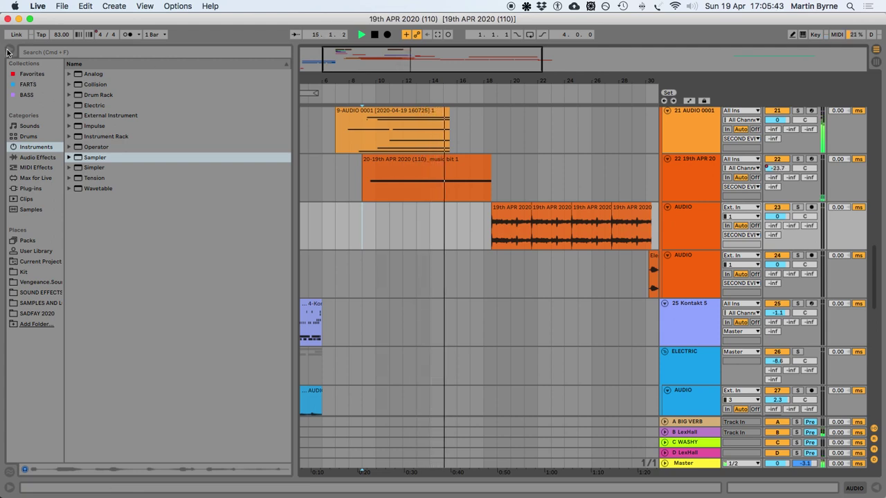
pyautogui.press('super+alt+b')
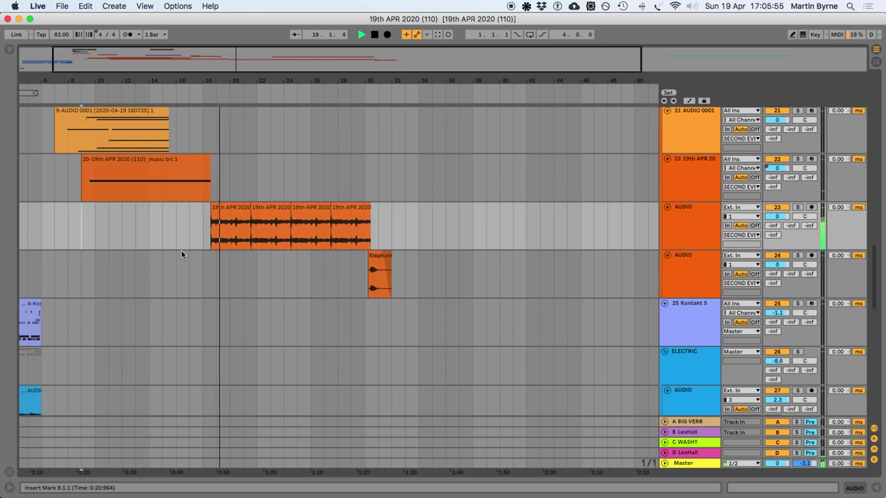
pyautogui.press('space')
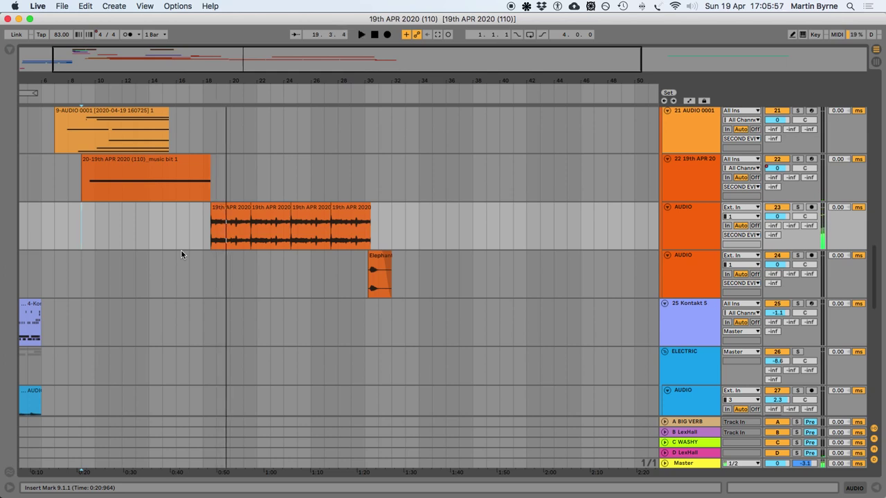
# Select the first music bit clip on track 23 and arm the 39 MIDI track in the 0-COAST group for recording
pyautogui.click(220, 210)
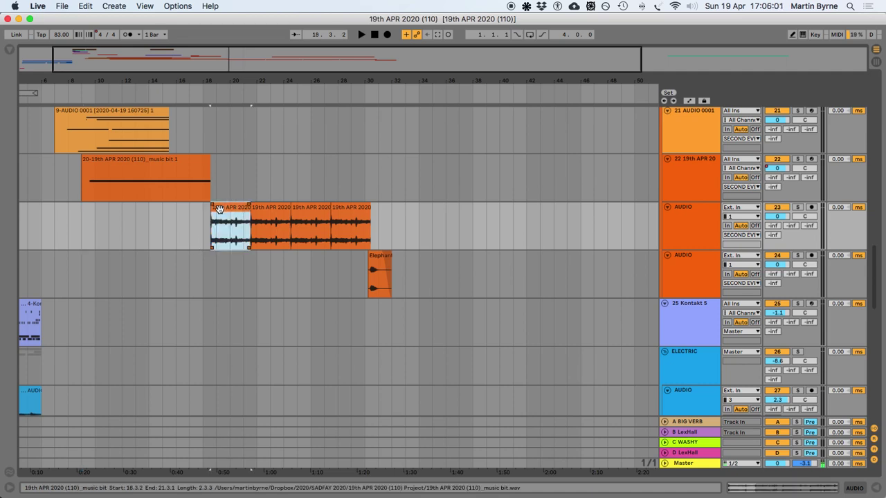
pyautogui.scroll(-10, 665, 328)
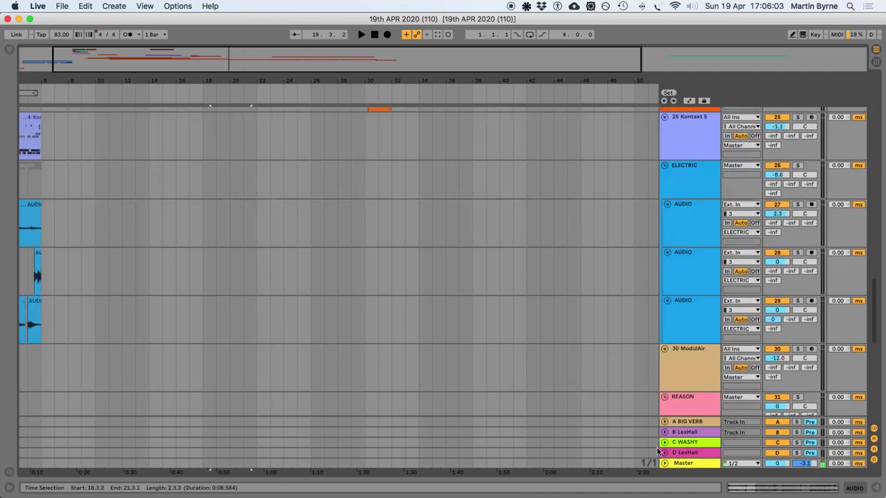
pyautogui.scroll(5, 675, 298)
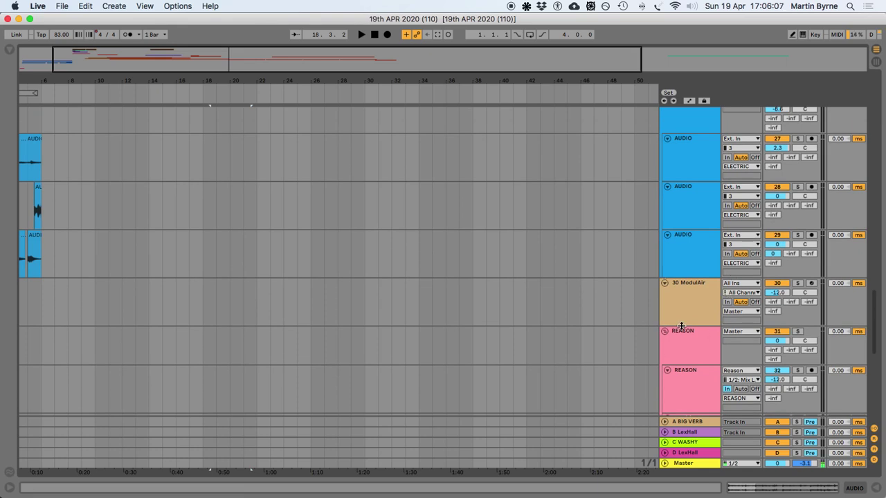
pyautogui.scroll(6, 682, 322)
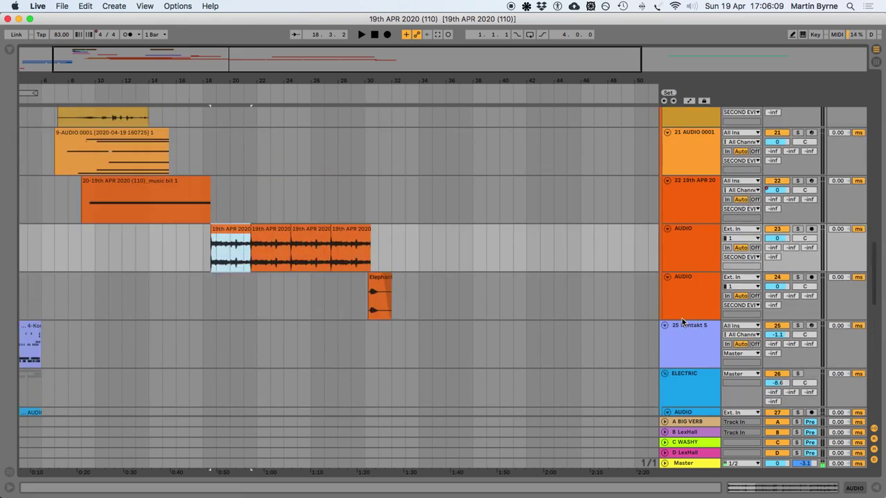
pyautogui.scroll(-10, 693, 300)
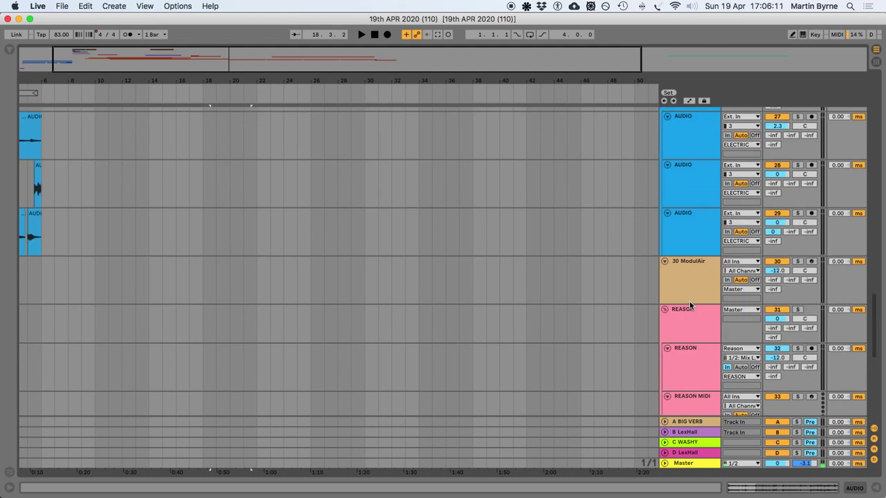
pyautogui.scroll(-4, 701, 282)
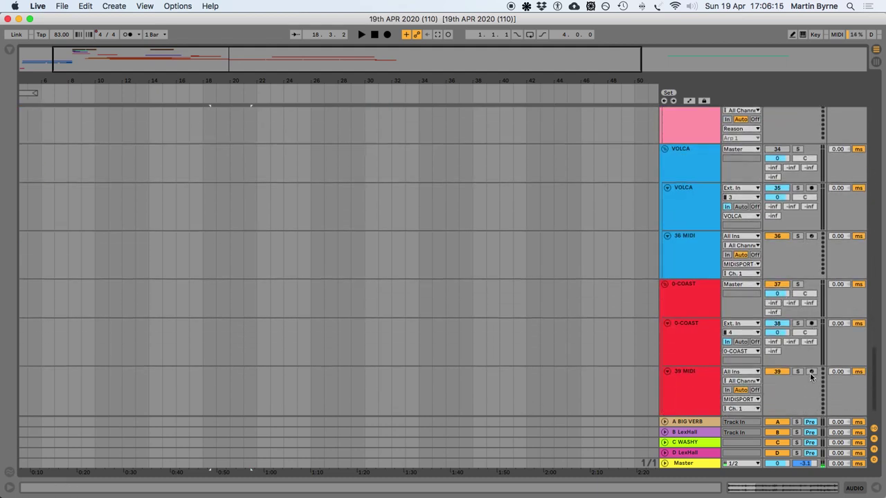
pyautogui.click(812, 373)
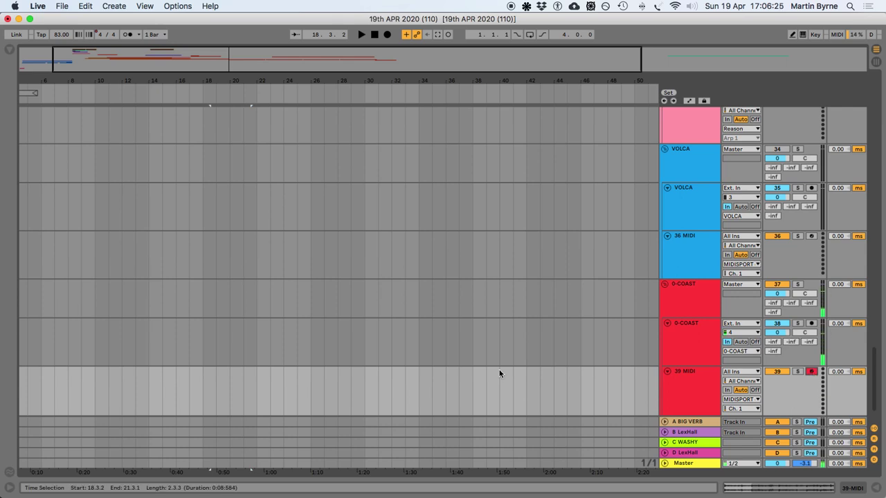
# Move the 0-COAST group directly below the elephant audio track 24 and play from the first music bit clip at 18.3.2
pyautogui.scroll(10, 307, 306)
pyautogui.click(227, 339)
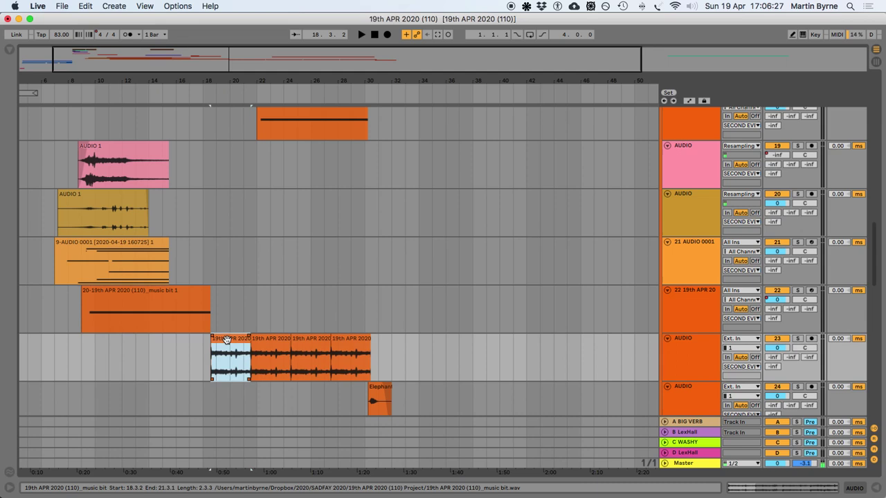
pyautogui.scroll(-10, 227, 339)
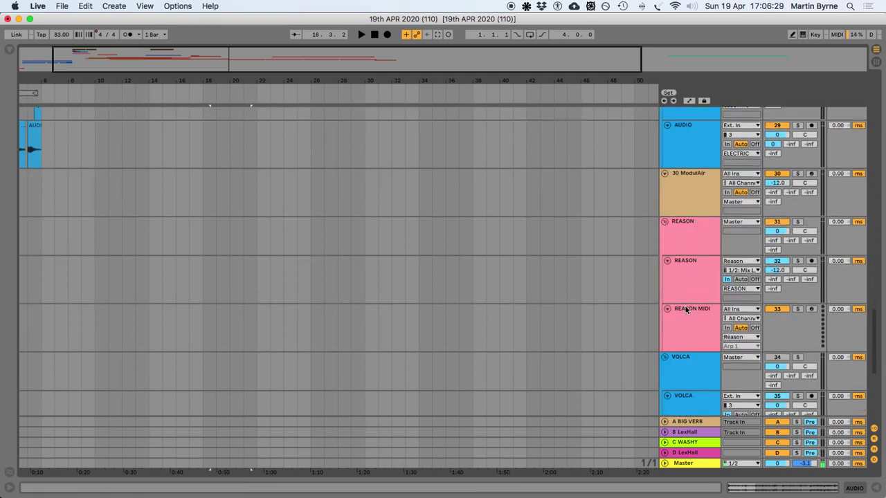
pyautogui.scroll(5, 685, 309)
pyautogui.scroll(-10, 685, 310)
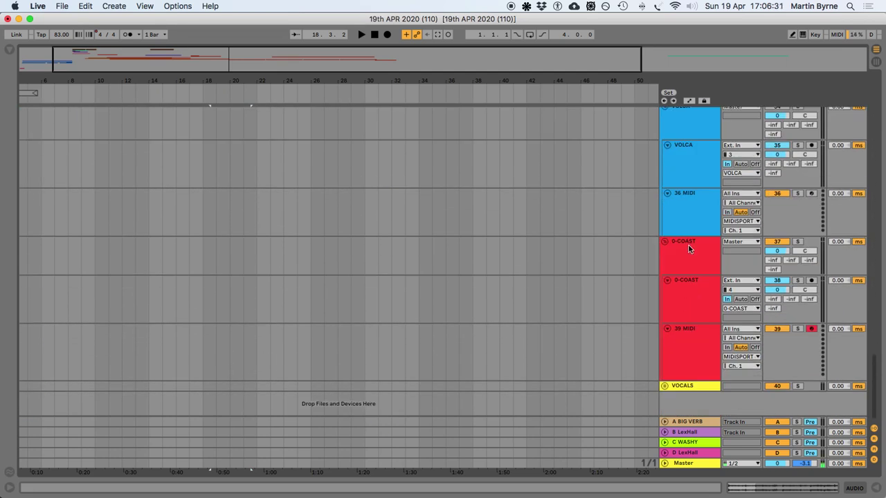
pyautogui.scroll(2, 689, 249)
pyautogui.moveTo(681, 296); pyautogui.dragTo(682, 204)
pyautogui.moveTo(695, 299); pyautogui.dragTo(692, 144)
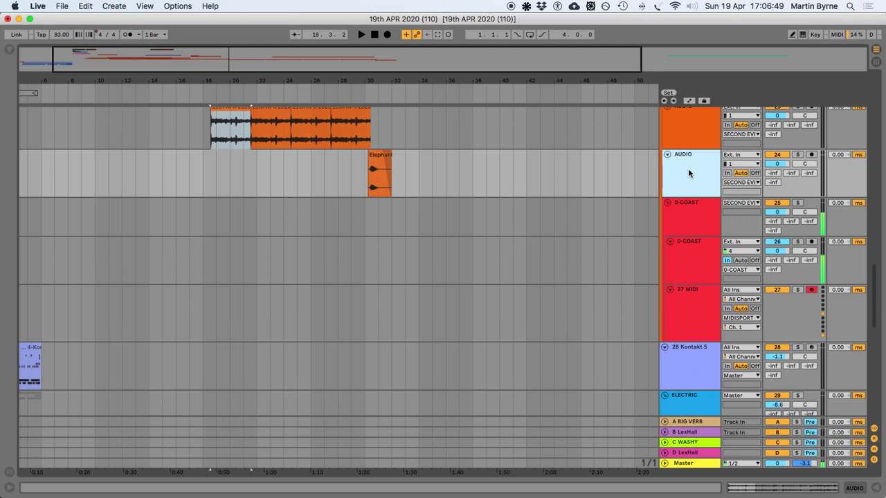
pyautogui.press('space')
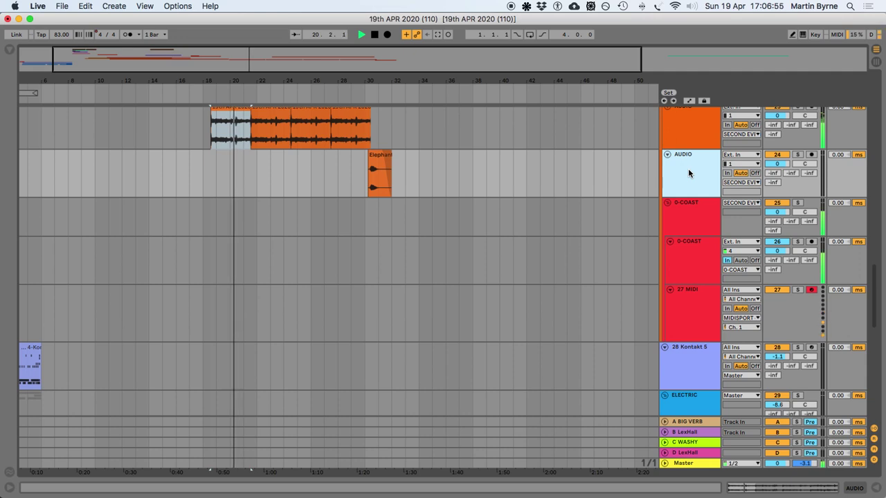
# Replay the first music bit clip from 18.3.2 to rehearse the 0-COAST part, and stop playback
pyautogui.press('space')
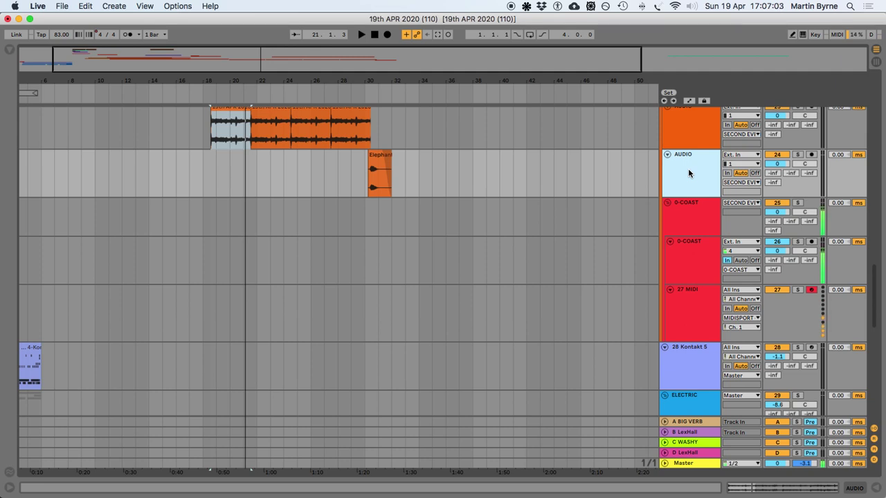
pyautogui.press('space')
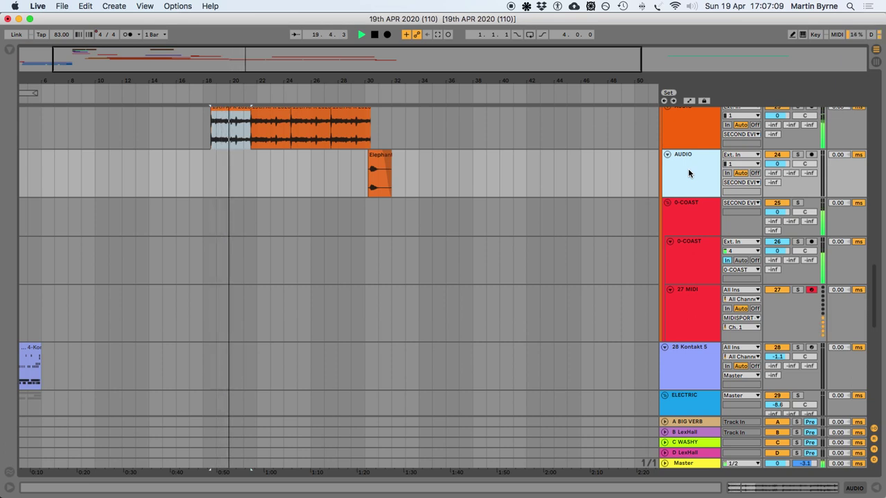
pyautogui.press('space')
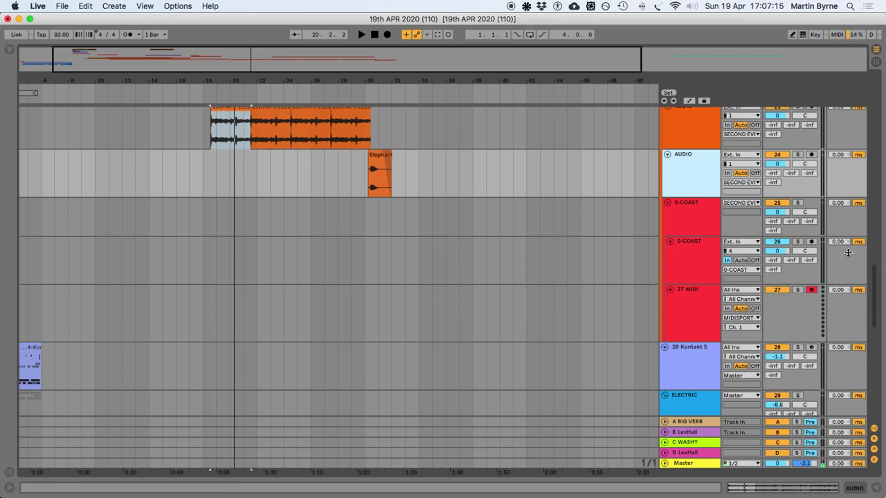
# Arm the 0-COAST audio track 26 for recording and rehearse the part from 18.1.1 over the music bit clips
pyautogui.click(811, 244)
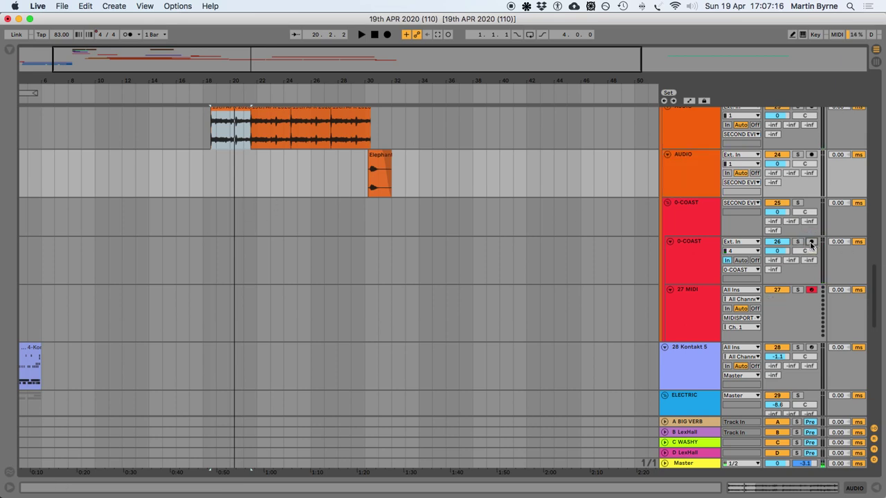
pyautogui.click(207, 259)
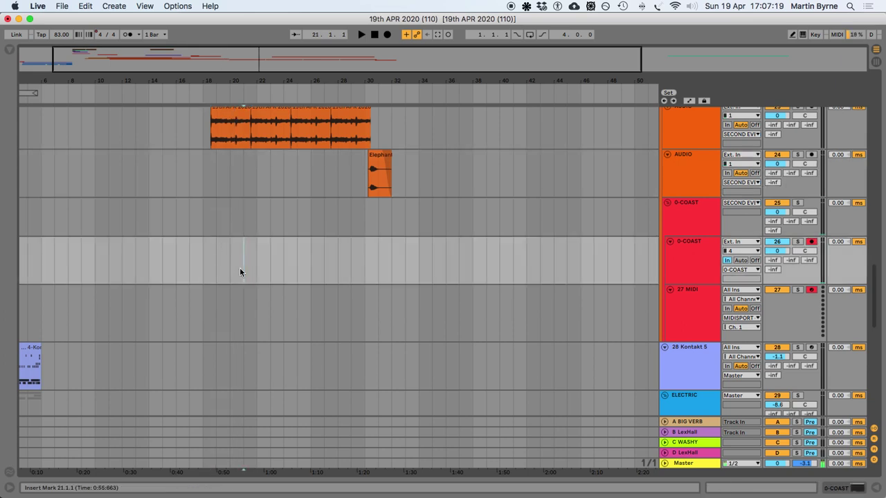
pyautogui.press('+')
pyautogui.press('space')
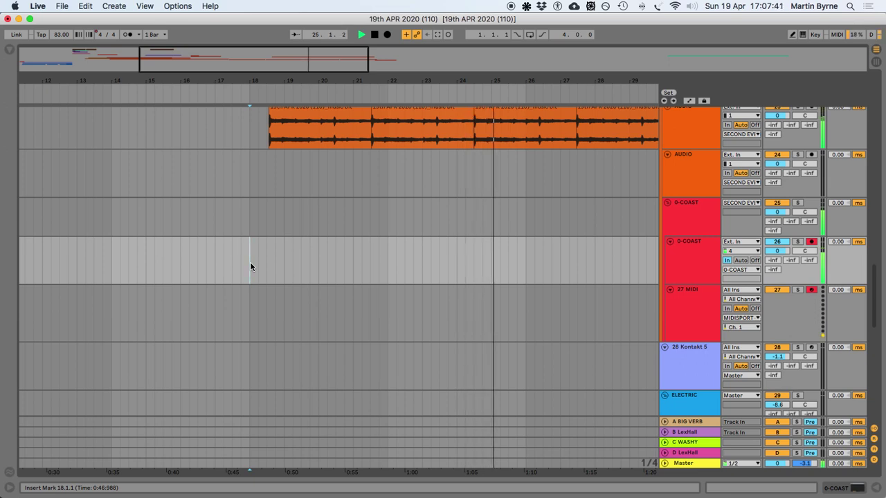
pyautogui.press('space')
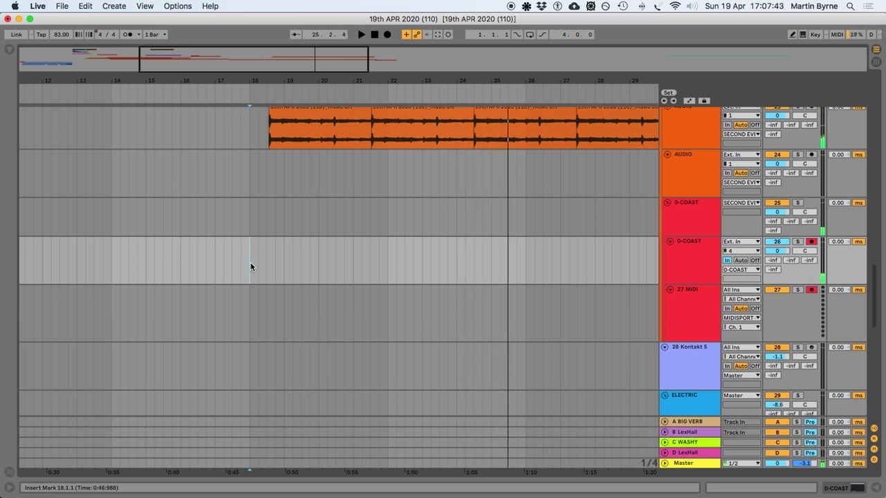
# Record the 0-COAST audio and MIDI from 18.1.1 to bar 30, and set the audio track's monitoring to Auto
pyautogui.click(387, 36)
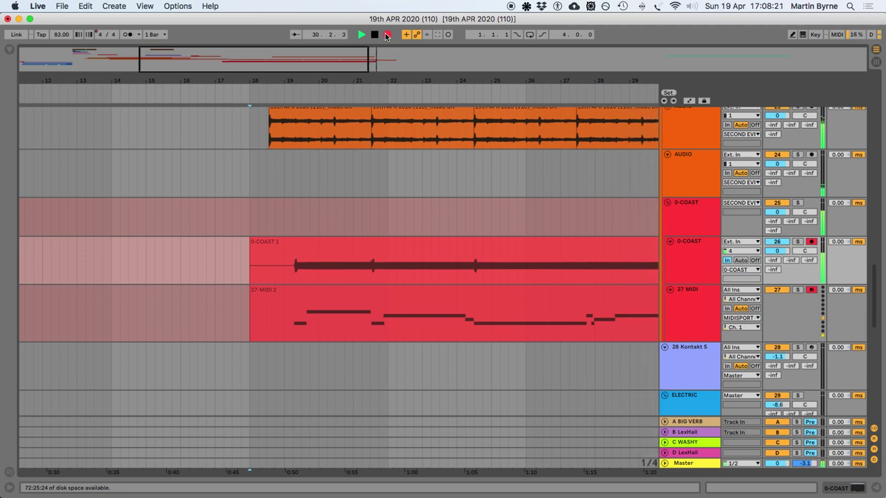
pyautogui.click(386, 35)
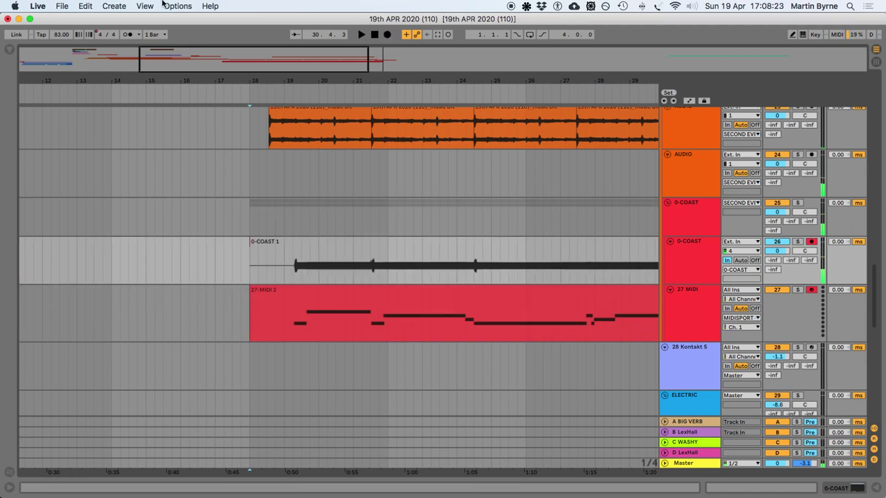
pyautogui.click(740, 261)
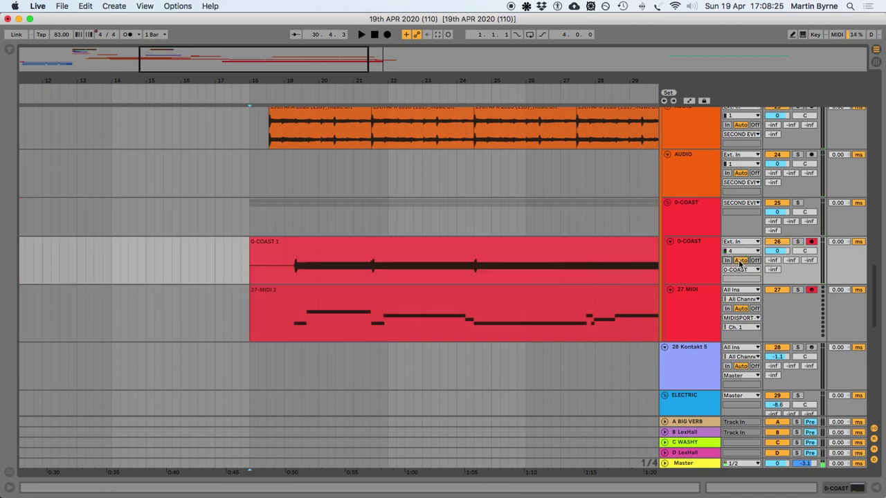
# Try deleting the recorded 27-MIDI clip and trimming the 0-COAST audio clip to start at 19.1.1
pyautogui.click(329, 308)
pyautogui.press('Delete')
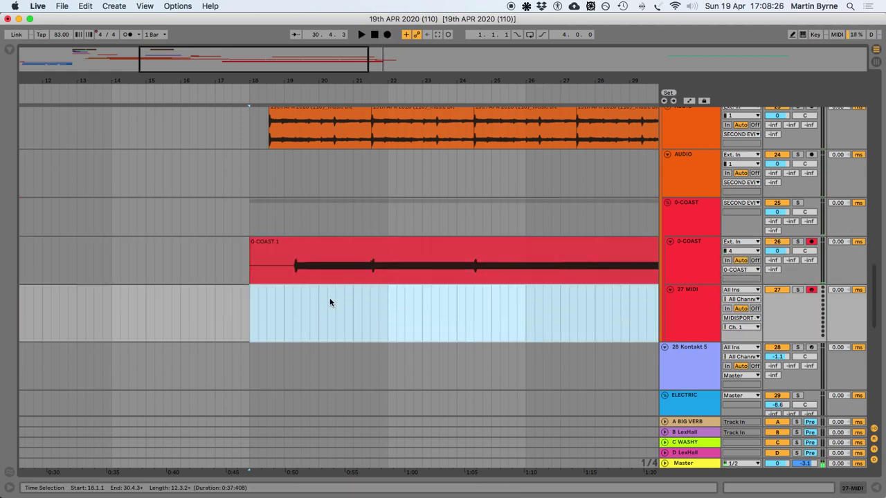
pyautogui.click(287, 274)
pyautogui.moveTo(277, 270); pyautogui.dragTo(245, 278)
pyautogui.press('Delete')
pyautogui.click(286, 271)
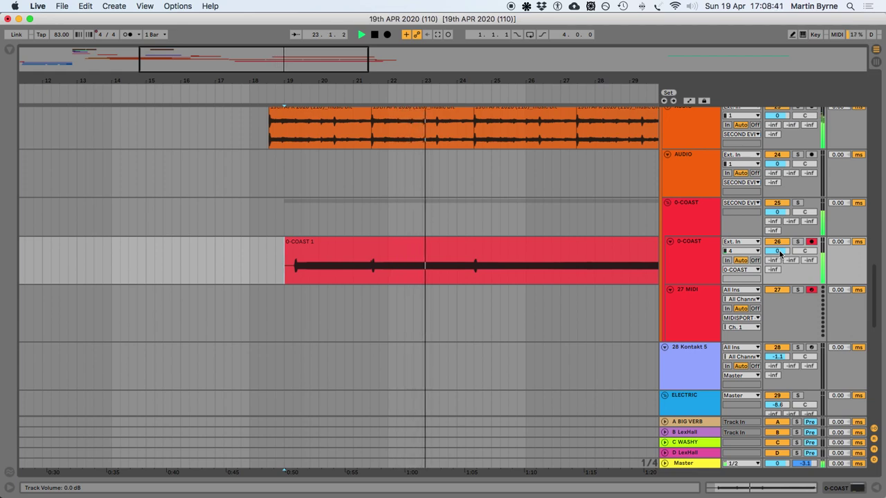
pyautogui.press('space')
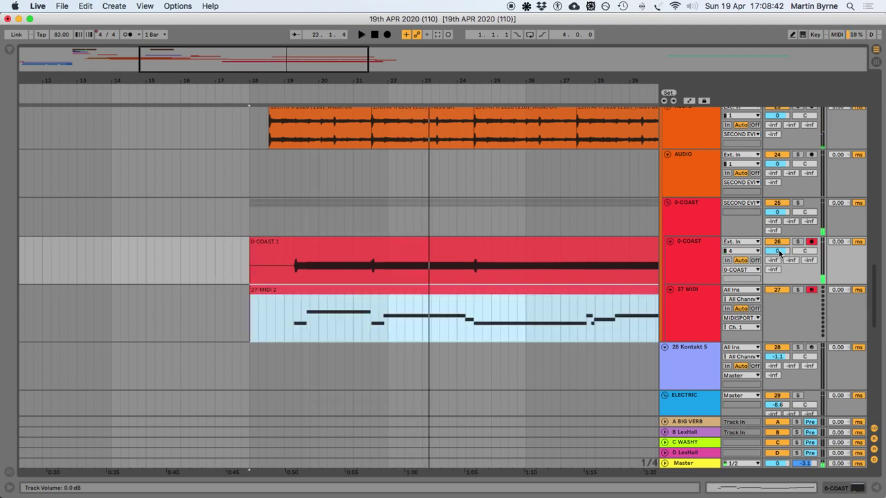
# Delete the recorded 0-COAST audio clip, keeping the MIDI clip, and set the insert mark on that track at 19.1.1
pyautogui.click(415, 246)
pyautogui.press('Delete')
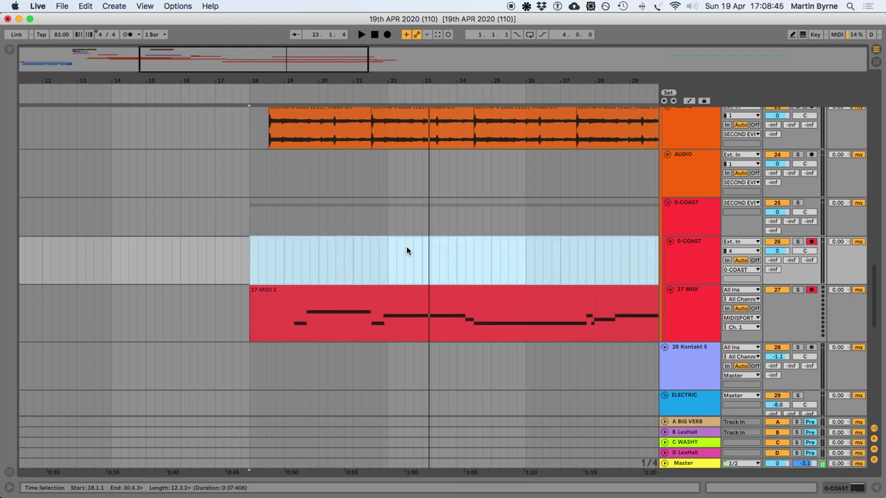
pyautogui.click(278, 263)
# Audition the recorded MIDI part through the 0-COAST repeatedly from 19.1.1 with the metronome on
pyautogui.press('space')
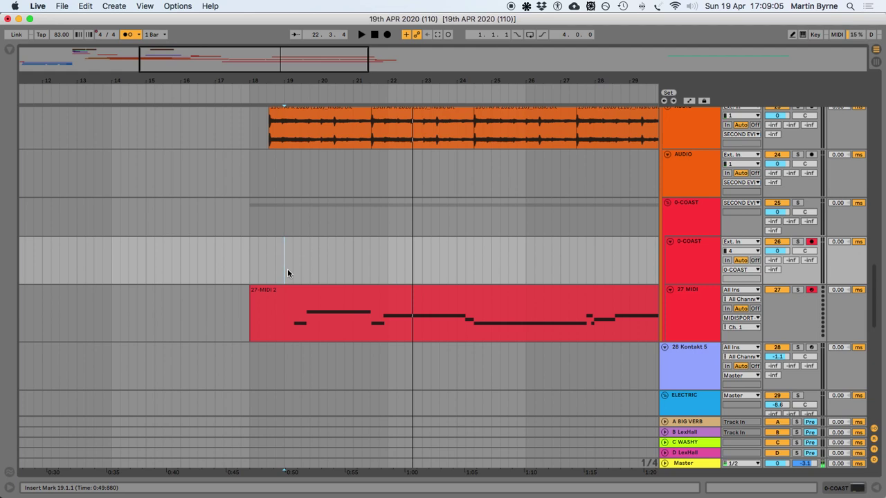
pyautogui.press('space')
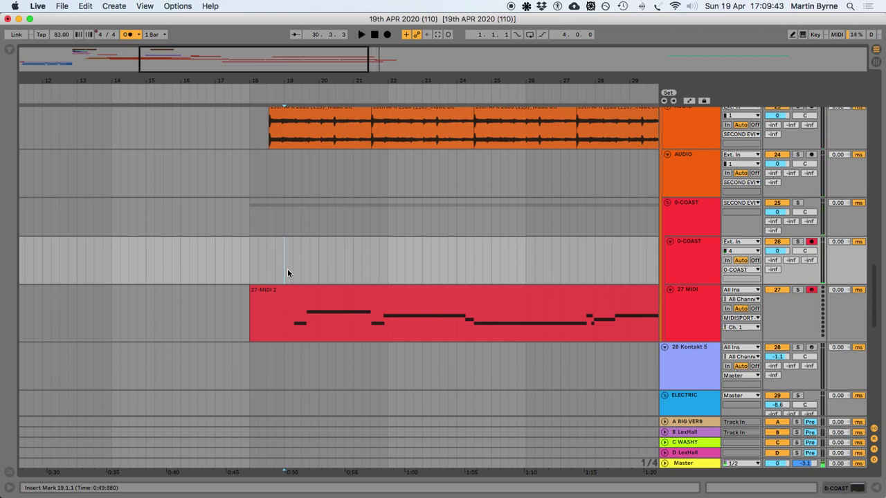
pyautogui.press('space')
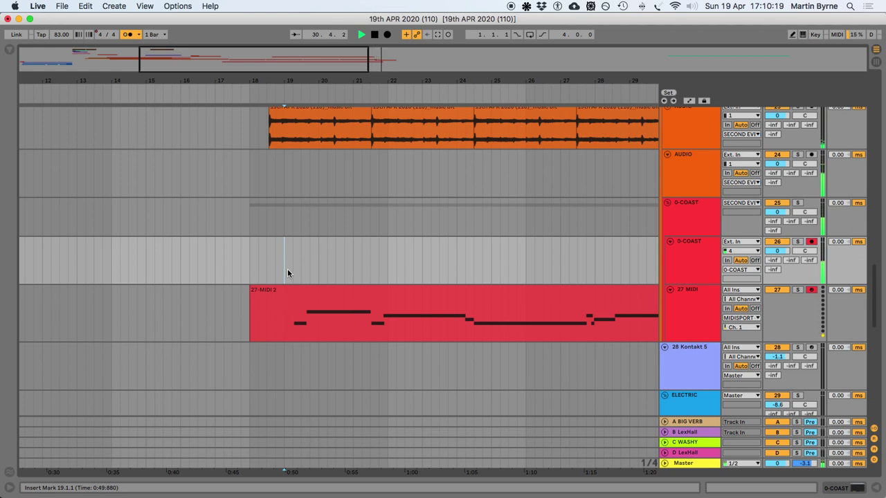
pyautogui.press('space')
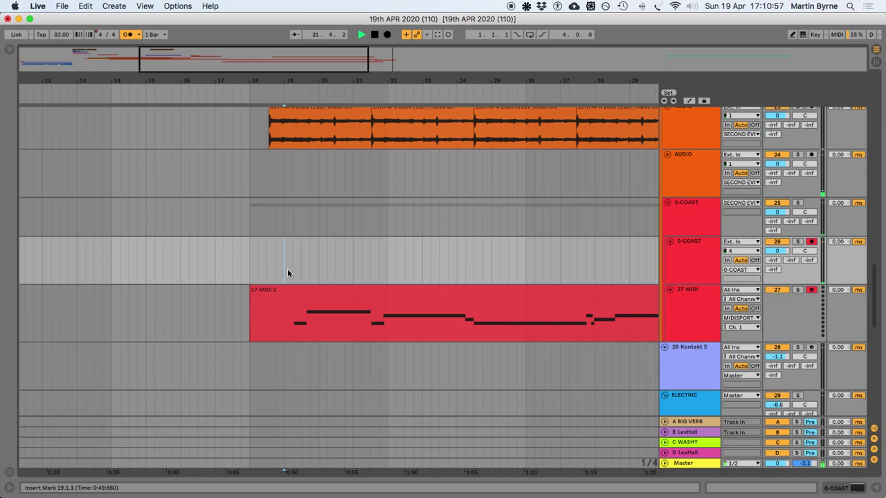
pyautogui.press('space')
pyautogui.press('space')
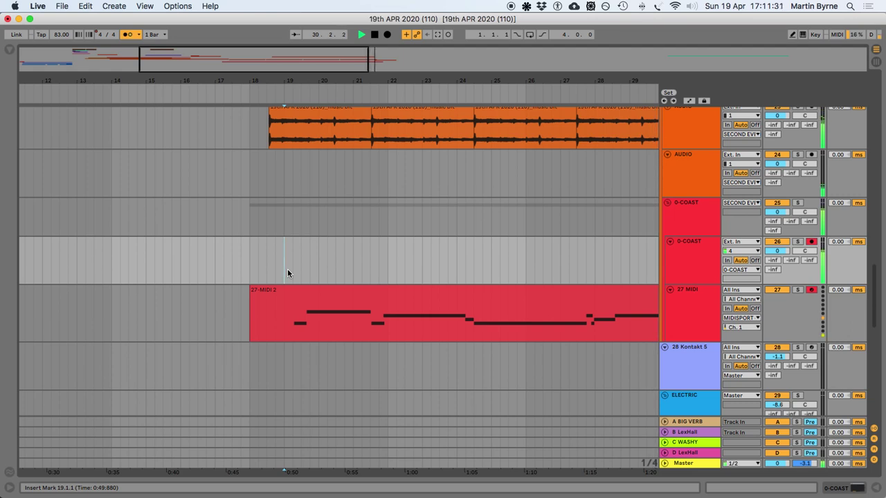
pyautogui.press('space')
pyautogui.press('space')
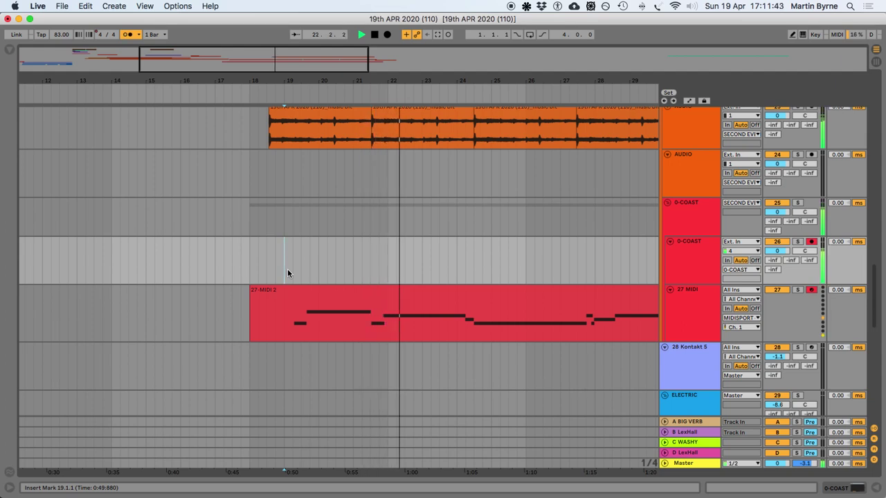
pyautogui.press('space')
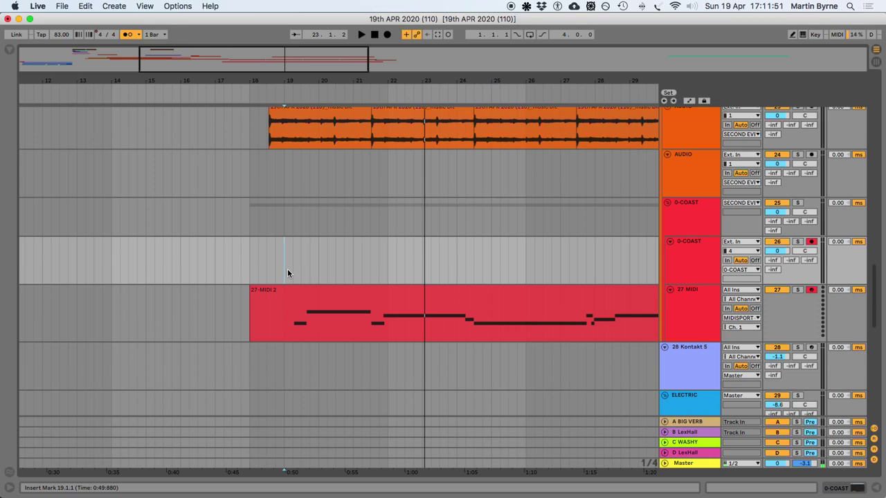
pyautogui.press('space')
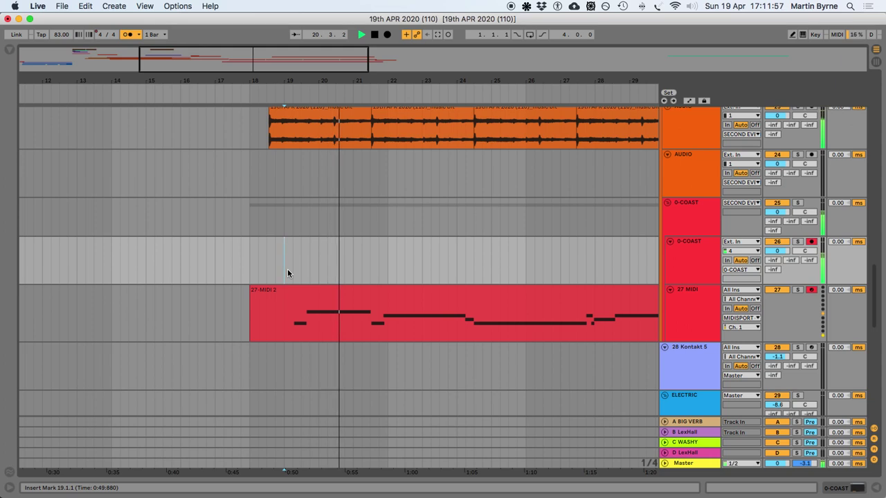
pyautogui.press('space')
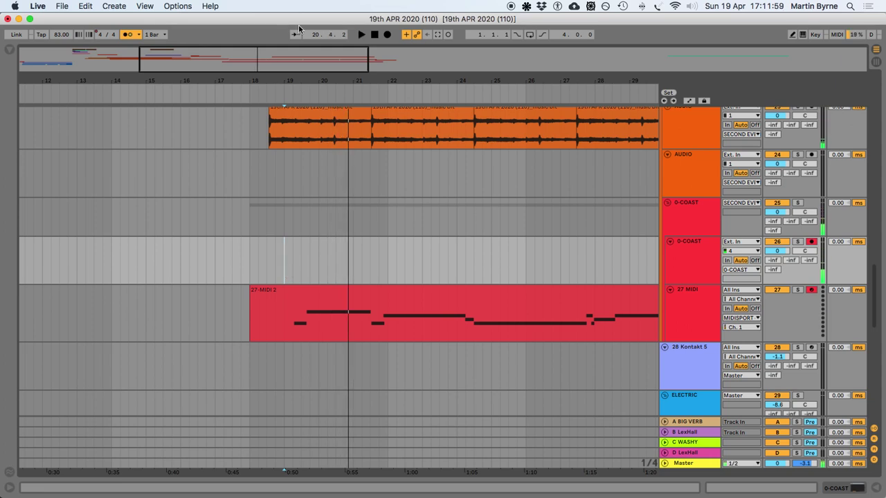
# Record a new 0-COAST take from 19.1.1 to bar 31 and delete the leftover 27-MIDI 2 fragment before it
pyautogui.click(389, 35)
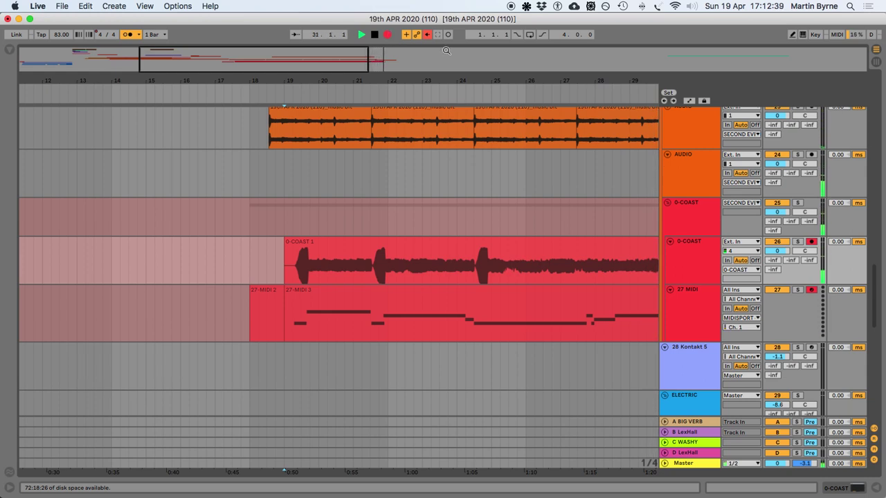
pyautogui.press('space')
pyautogui.click(253, 293)
pyautogui.press('Delete')
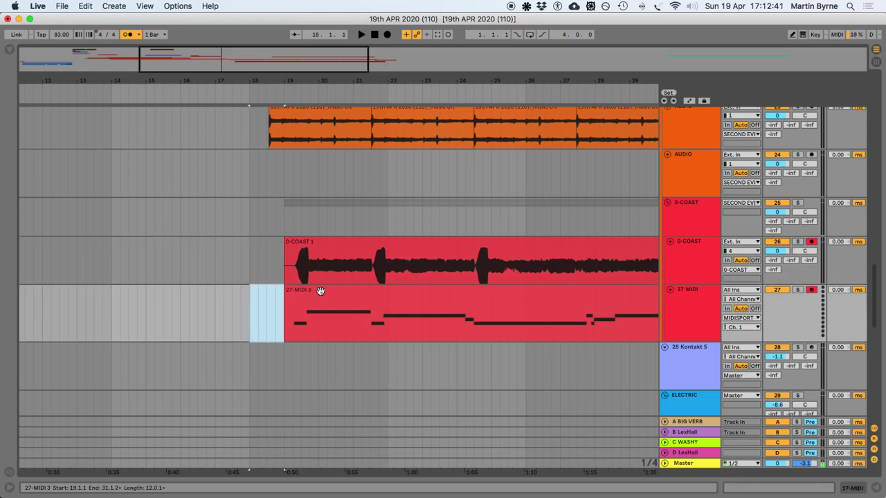
# Deactivate the 27-MIDI 3 clip and add a fade-in of about three bars to the 0-COAST audio clip
pyautogui.click(318, 292)
pyautogui.press('0')
pyautogui.hscroll(4, 320, 289)
pyautogui.scroll(-3, 267, 275)
pyautogui.hscroll(-5, 265, 275)
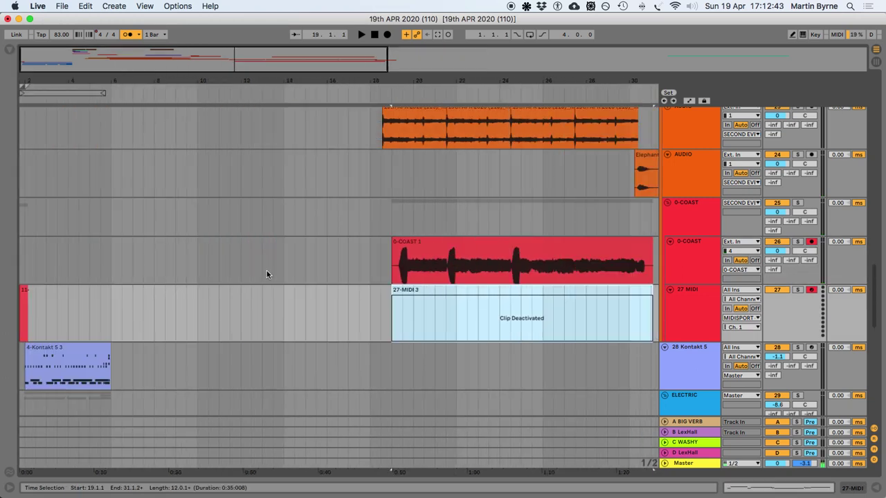
pyautogui.hscroll(5, 270, 275)
pyautogui.moveTo(206, 242); pyautogui.dragTo(270, 240)
# Disarm both 0-COAST tracks and lower the audio track's volume to -18.6 dB while playing from 19.1.1
pyautogui.press('space')
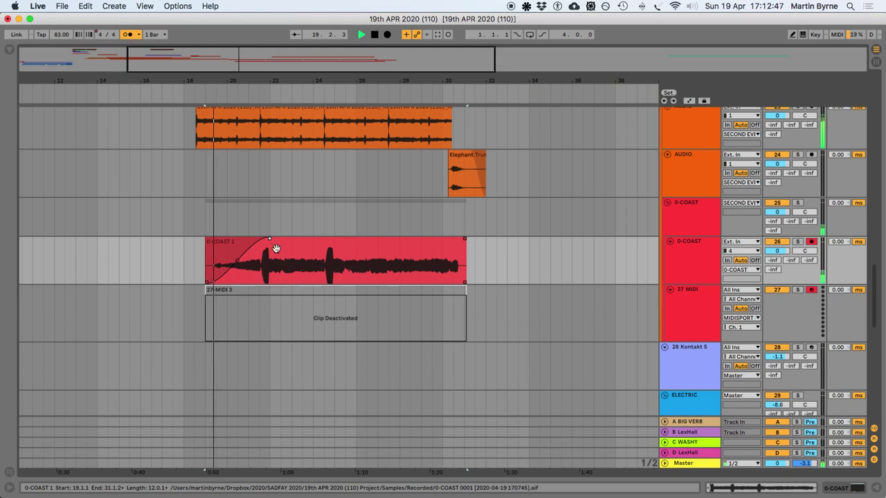
pyautogui.press('space')
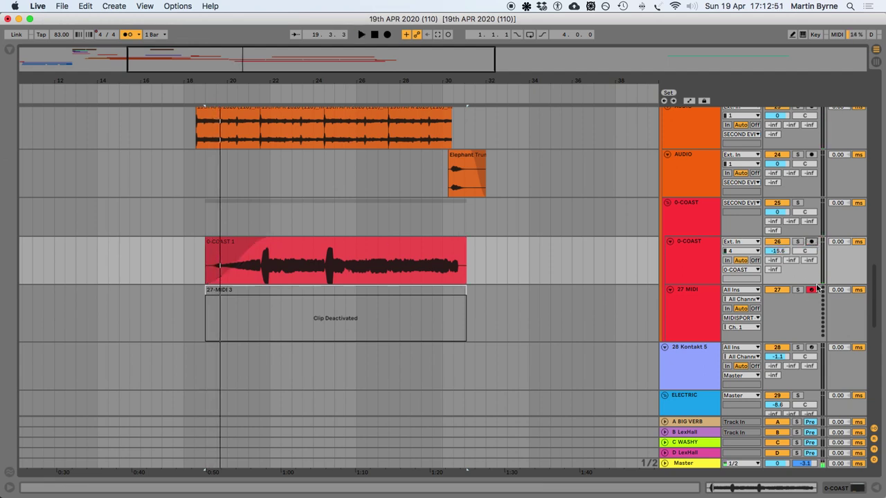
pyautogui.press('space')
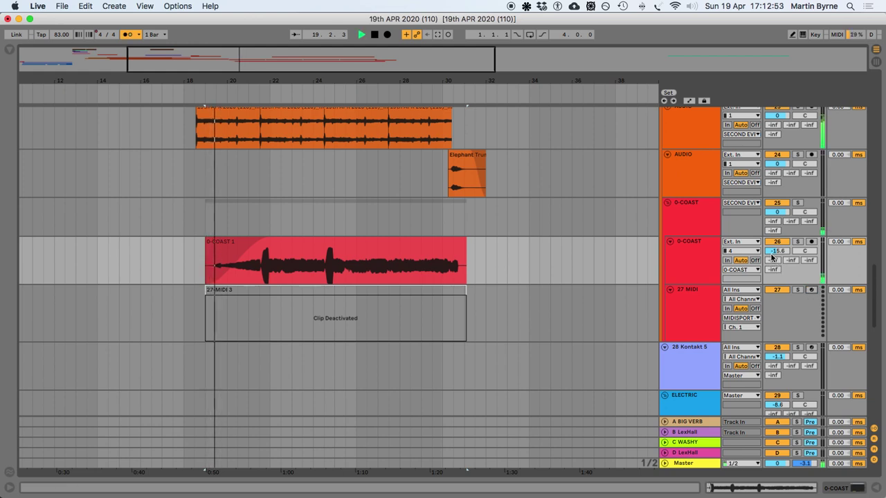
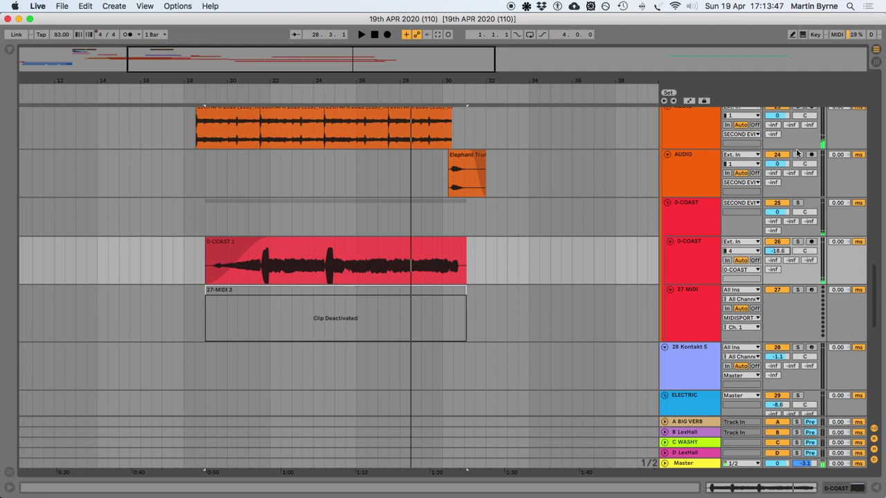
# Play the Horses Group Gallop MIDI clip on track 18 from 22.1.1 and set its sampler volume to -6.19 dB
pyautogui.scroll(10, 243, 149)
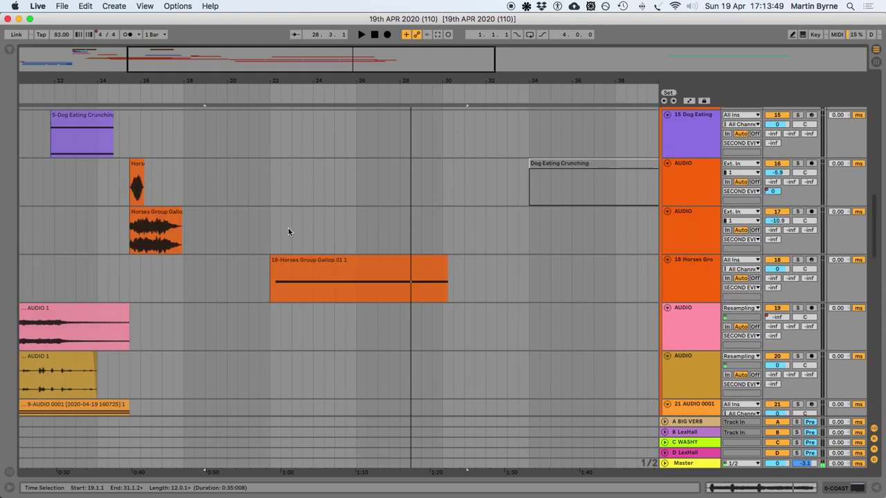
pyautogui.click(334, 265)
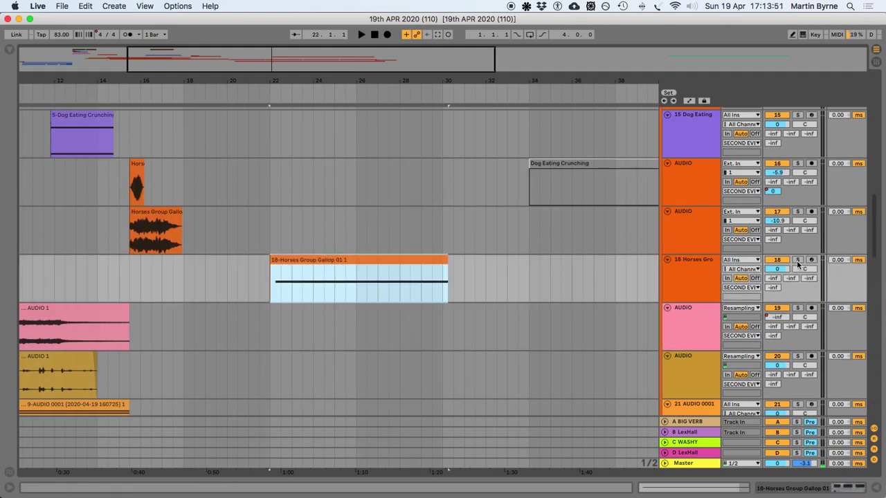
pyautogui.press('space')
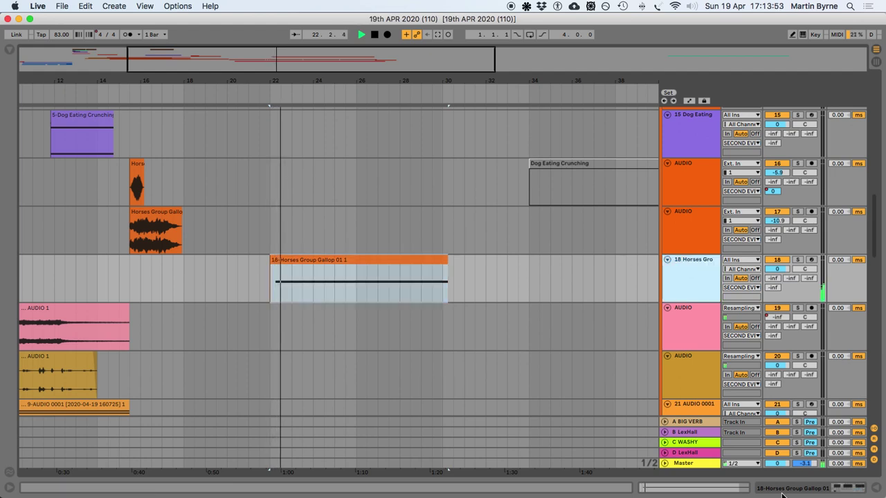
pyautogui.click(854, 488)
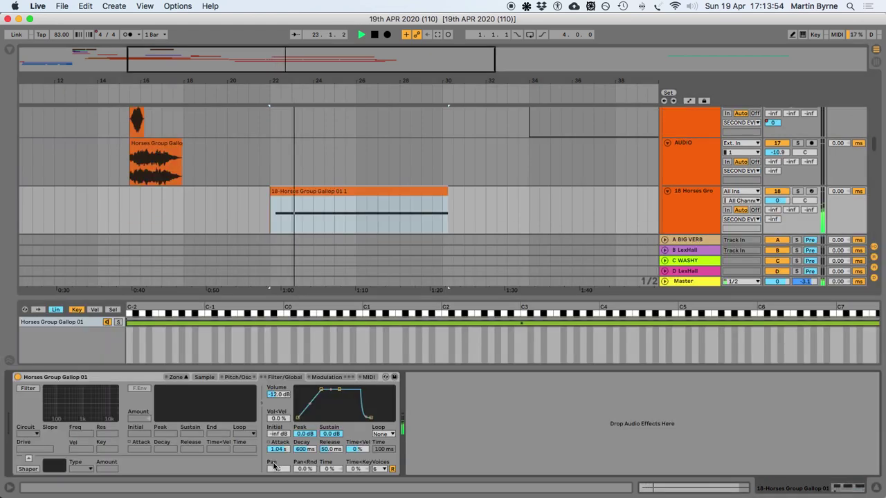
pyautogui.moveTo(279, 394); pyautogui.dragTo(278, 384)
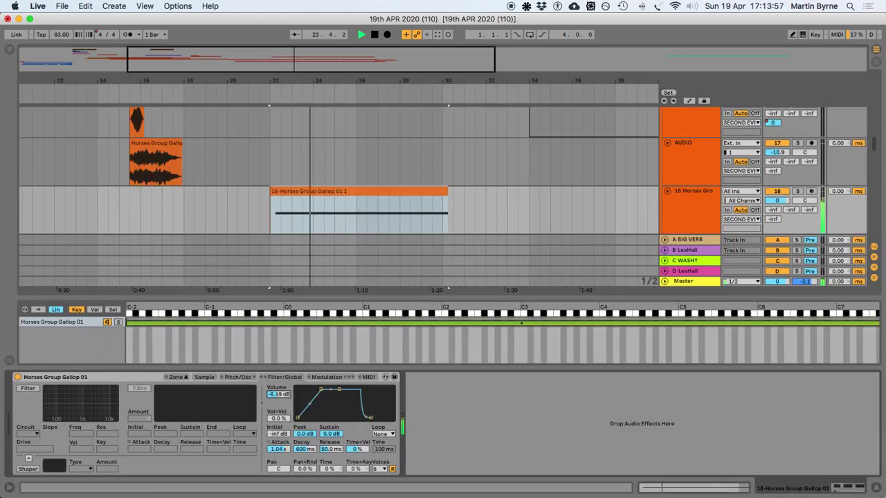
# Add EQ Eight to the Horses Group Gallop track and set its low-cut band to 115 Hz while playing, then hide the device view
pyautogui.click(9, 53)
pyautogui.click(20, 157)
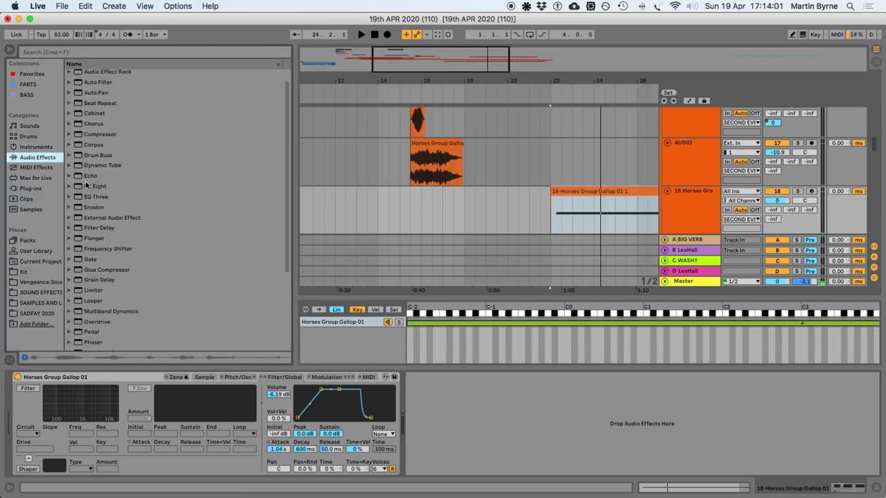
pyautogui.moveTo(86, 186); pyautogui.dragTo(564, 452)
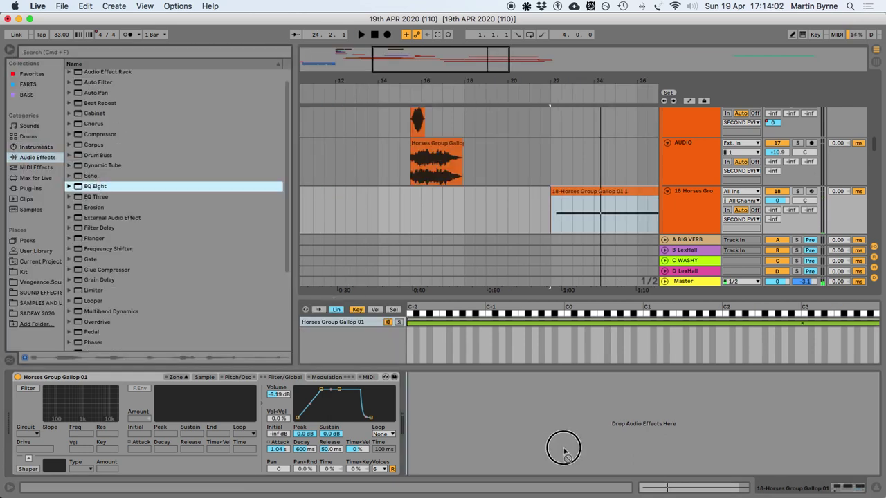
pyautogui.moveTo(430, 454); pyautogui.dragTo(430, 457)
pyautogui.click(443, 460)
pyautogui.click(439, 394)
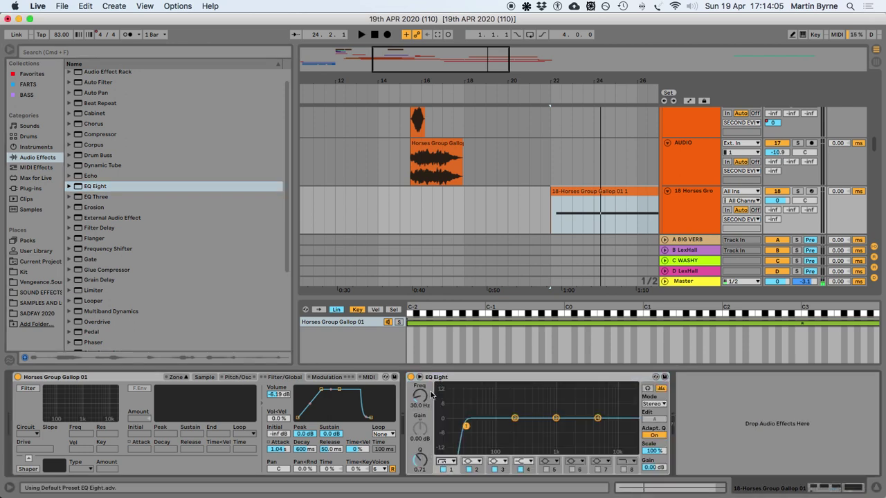
pyautogui.press('space')
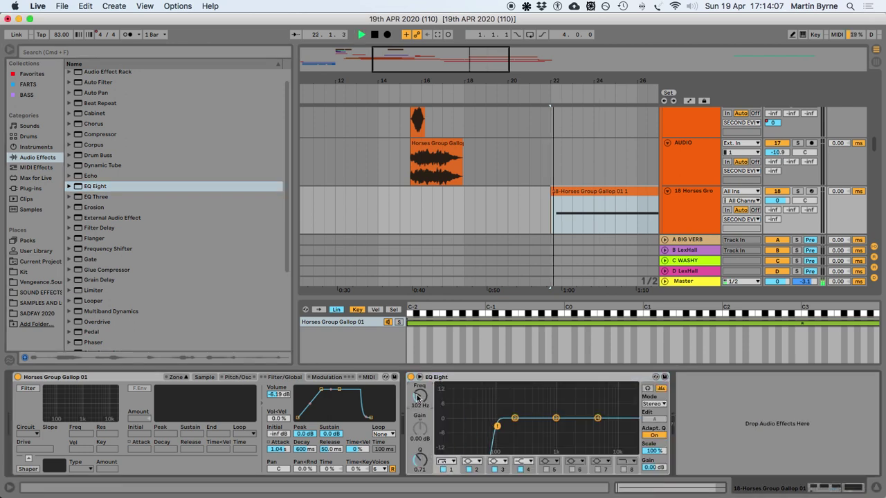
pyautogui.moveTo(497, 425); pyautogui.dragTo(500, 425)
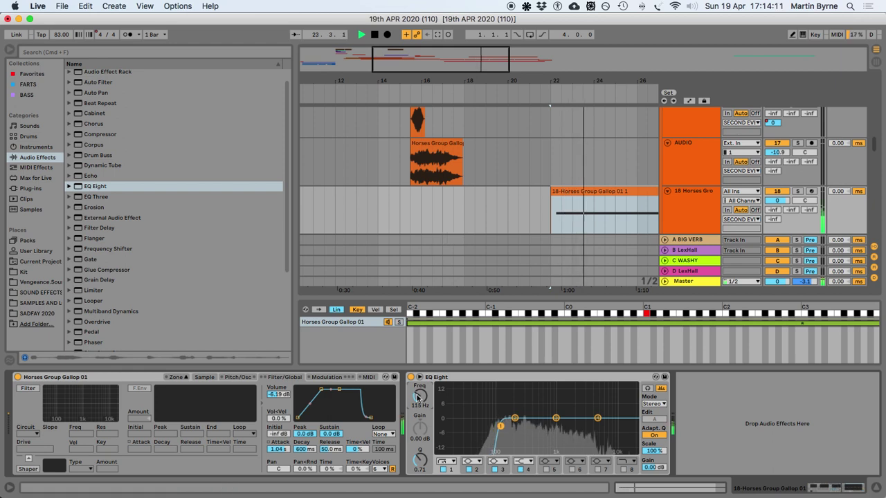
pyautogui.click(875, 488)
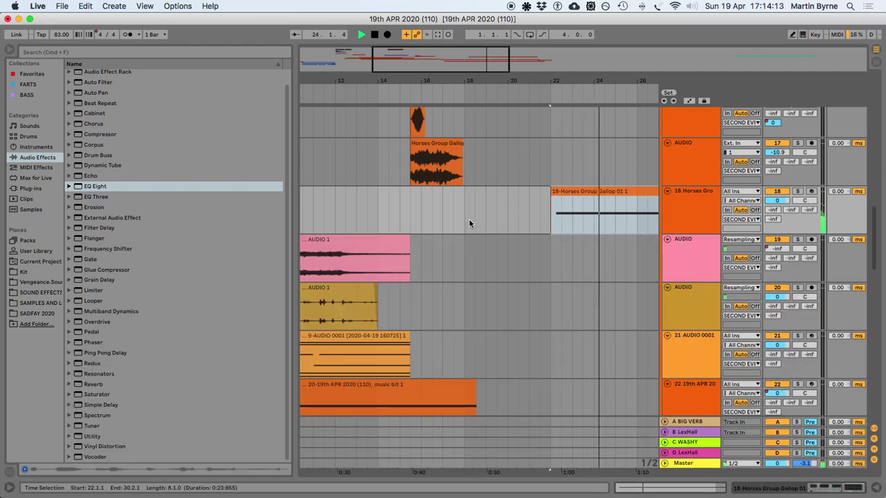
# Stop playback and trim the end of the 0-COAST audio clip back to just past 30.2
pyautogui.scroll(-6, 469, 219)
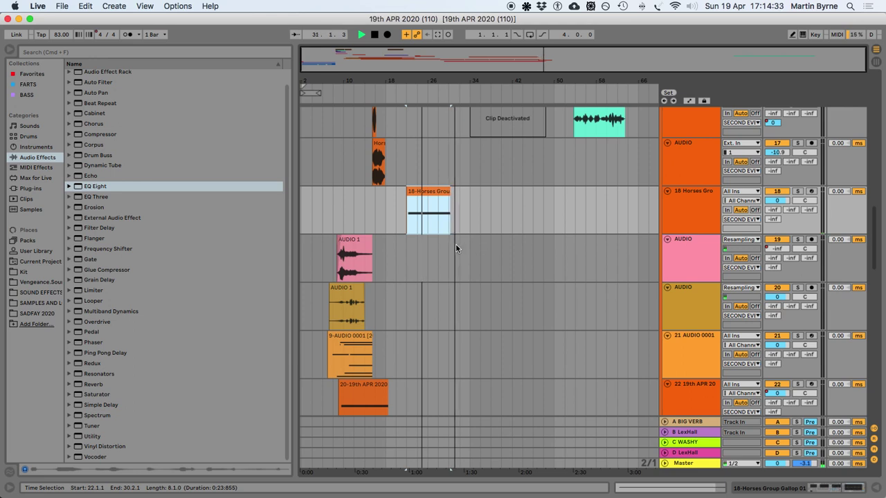
pyautogui.scroll(-10, 455, 247)
pyautogui.scroll(10, 450, 252)
pyautogui.press('space')
pyautogui.click(429, 315)
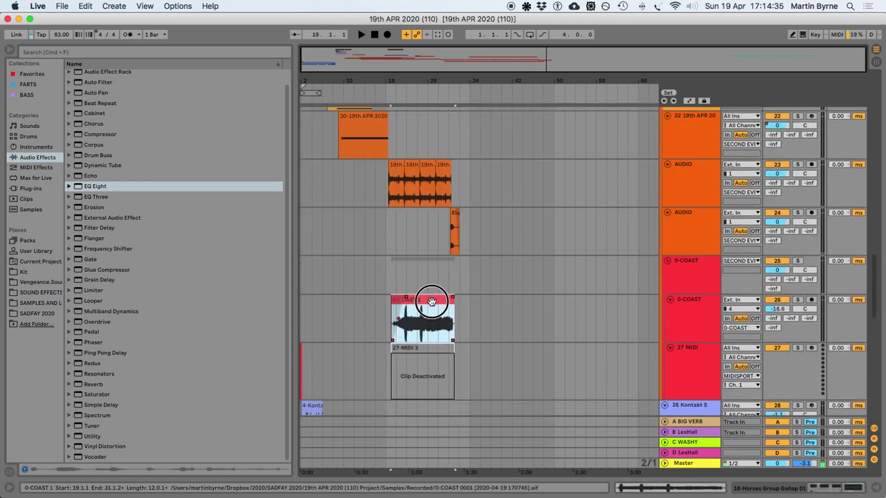
pyautogui.press('z')
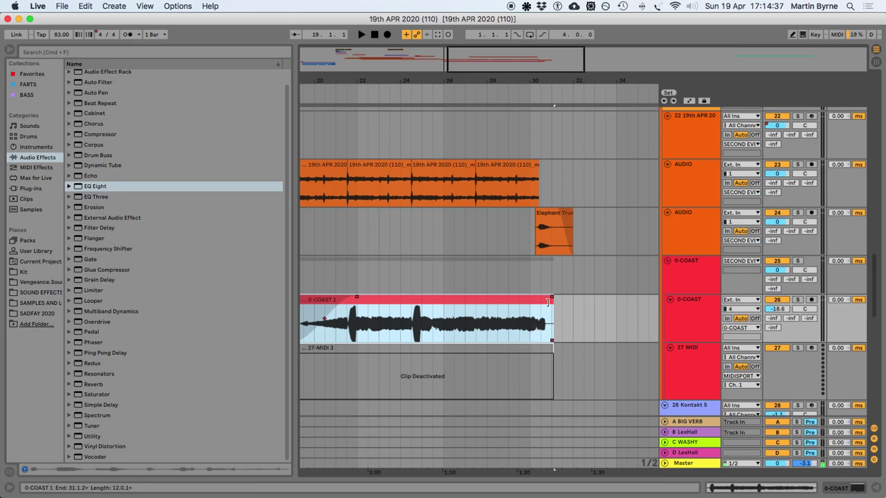
pyautogui.scroll(3, 547, 302)
pyautogui.moveTo(528, 301); pyautogui.dragTo(513, 296)
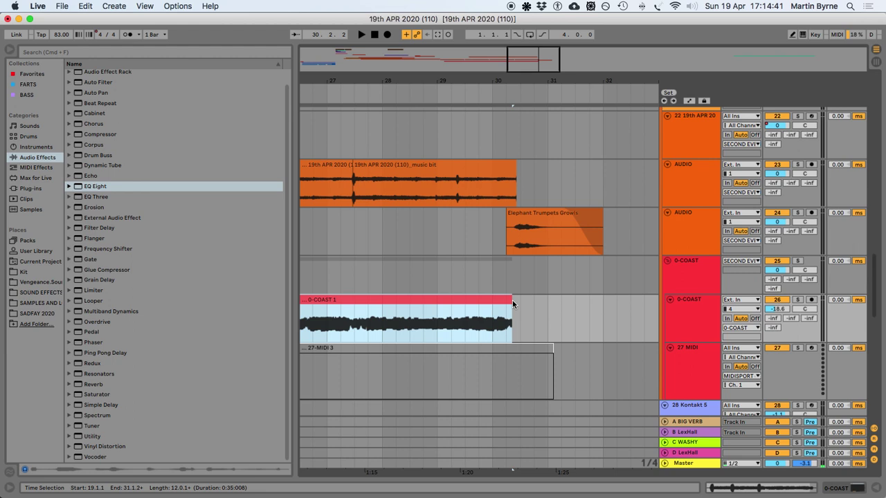
# Extend the 0-COAST clip's end to match the last music bit clip, check the ending in playback and save the set
pyautogui.scroll(10, 513, 300)
pyautogui.click(466, 281)
pyautogui.press('space')
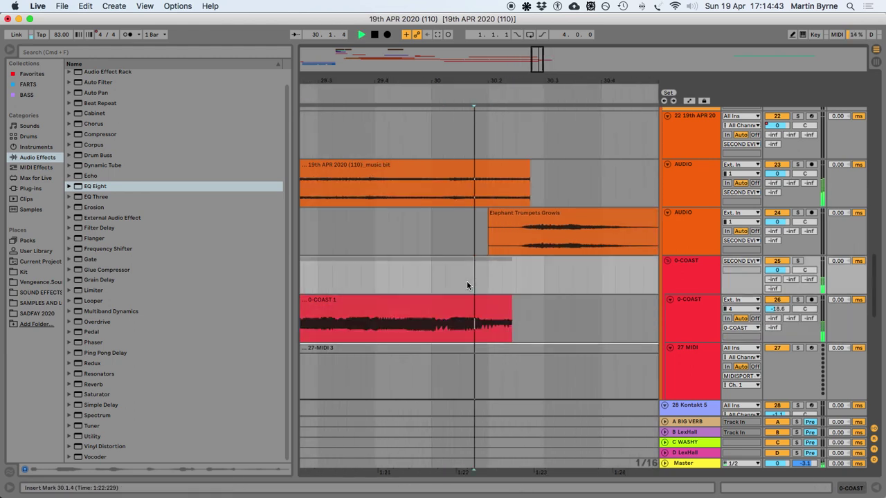
pyautogui.moveTo(508, 310); pyautogui.dragTo(533, 315)
pyautogui.click(478, 287)
pyautogui.press('space')
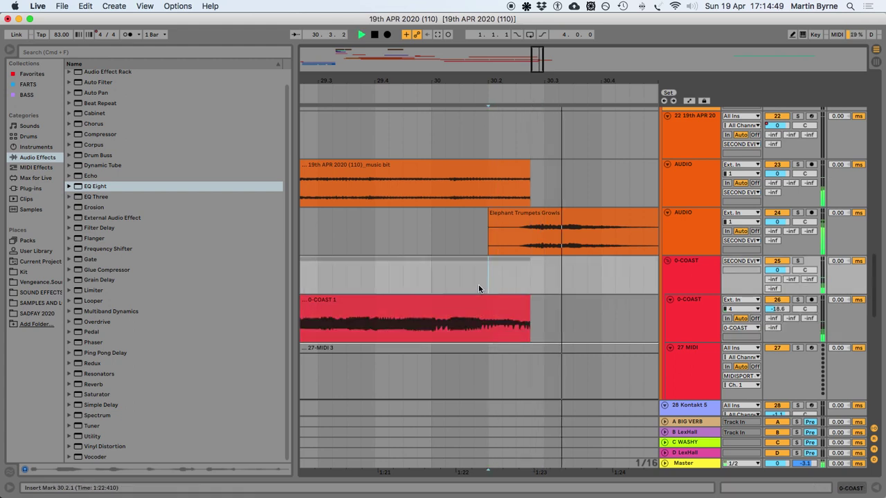
pyautogui.press('super+s')
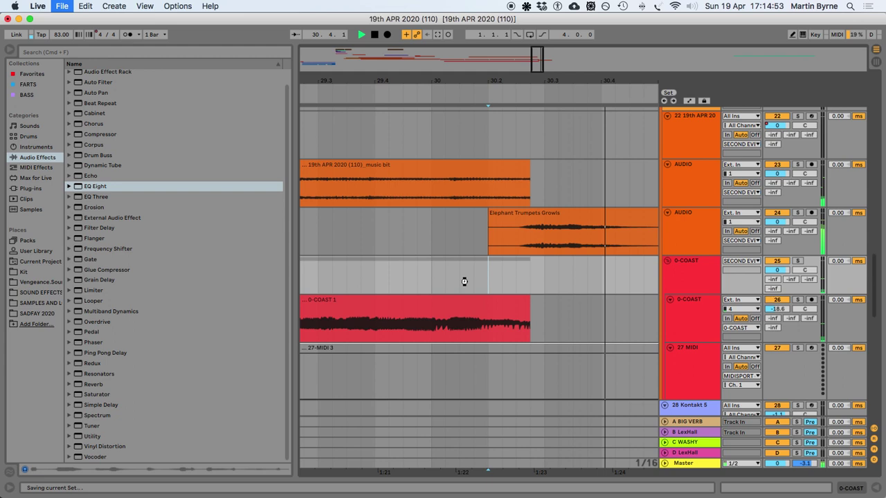
# Duplicate the 0-COAST audio track
pyautogui.press('-')
pyautogui.press('-')
pyautogui.press('-')
pyautogui.press('-')
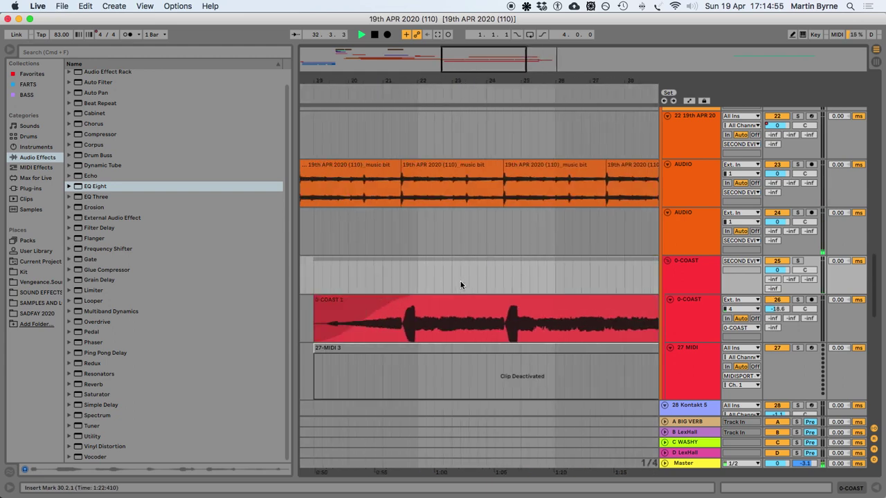
pyautogui.click(699, 301)
pyautogui.press('super+d')
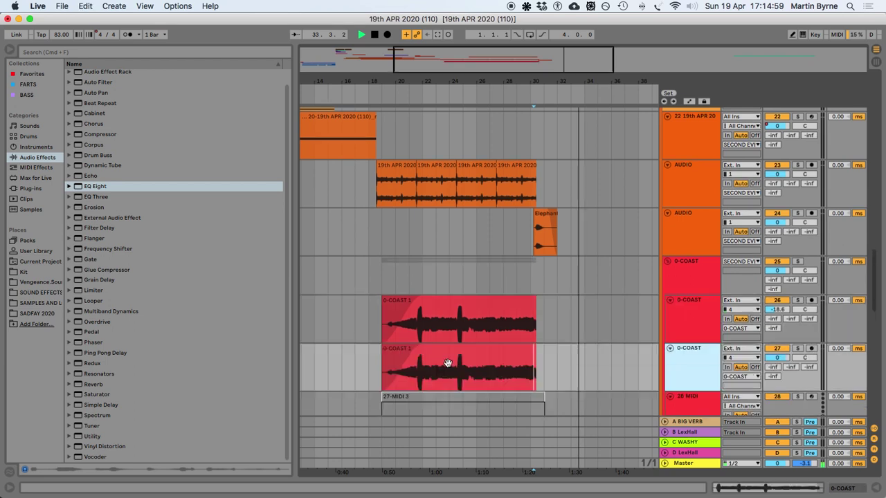
# Move the duplicated 0-COAST clip on track 27 to start at 20.1.1 and pan that track to 50R
pyautogui.click(454, 347)
pyautogui.scroll(-3, 454, 347)
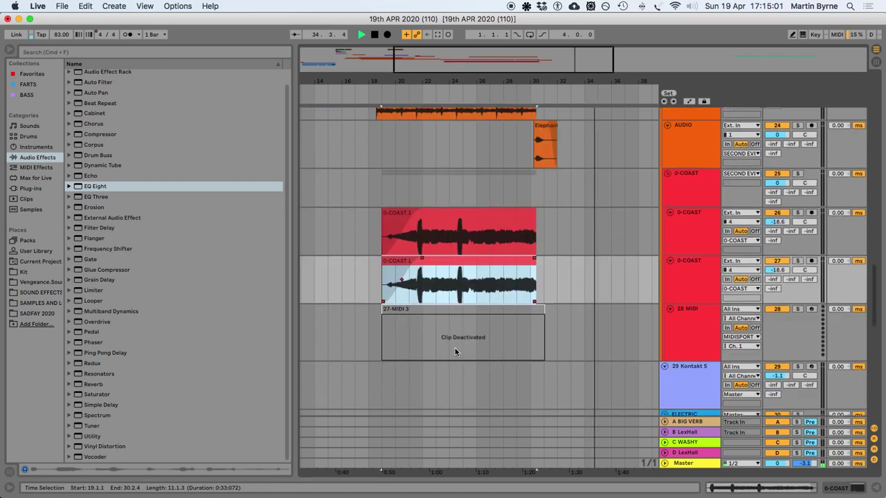
pyautogui.moveTo(436, 262)
pyautogui.mouseDown()
pyautogui.moveTo(458, 265)
pyautogui.moveTo(445, 264)
pyautogui.mouseUp()
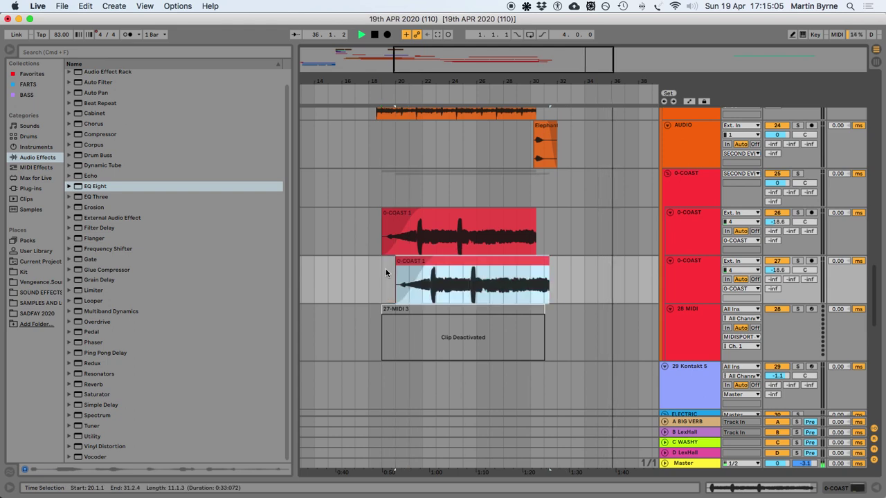
pyautogui.moveTo(805, 277); pyautogui.dragTo(805, 274)
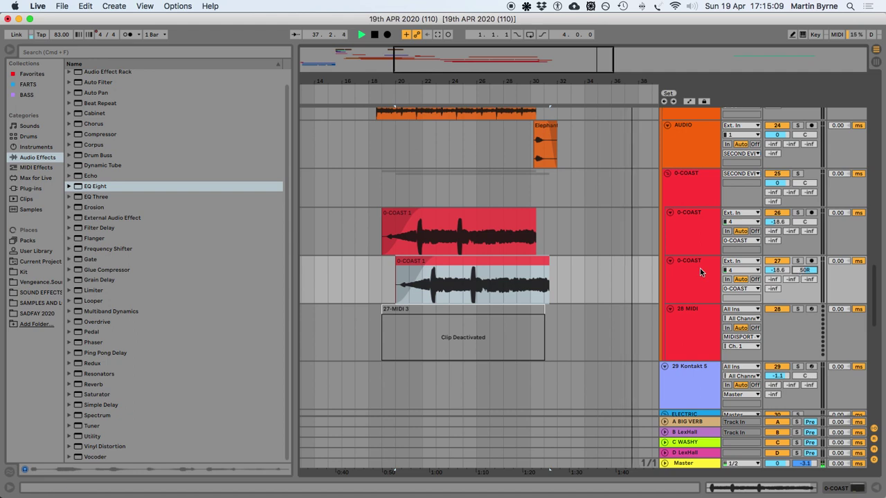
pyautogui.click(464, 265)
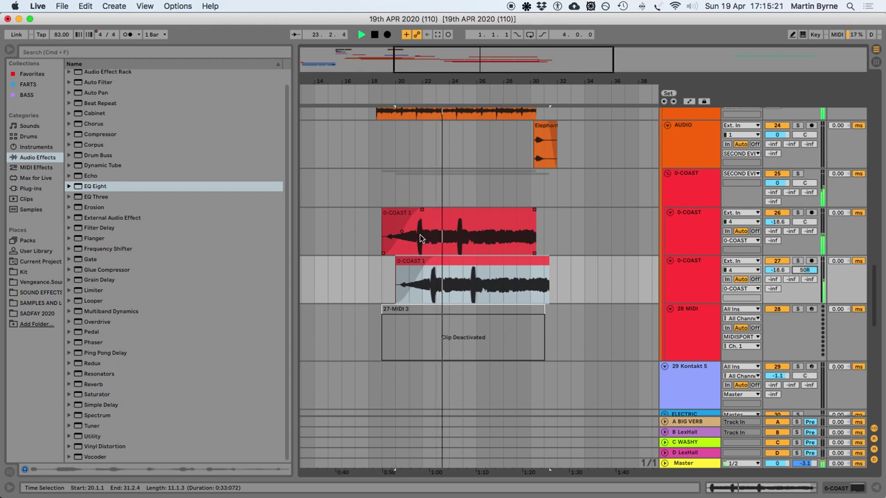
# Duplicate 0-COAST track 27 and pan the new copy to 50L
pyautogui.click(669, 261)
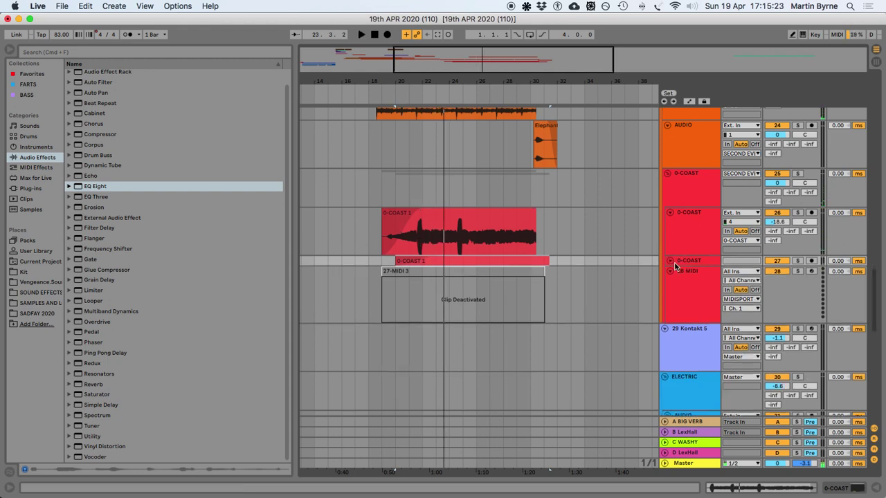
pyautogui.click(670, 261)
pyautogui.click(693, 261)
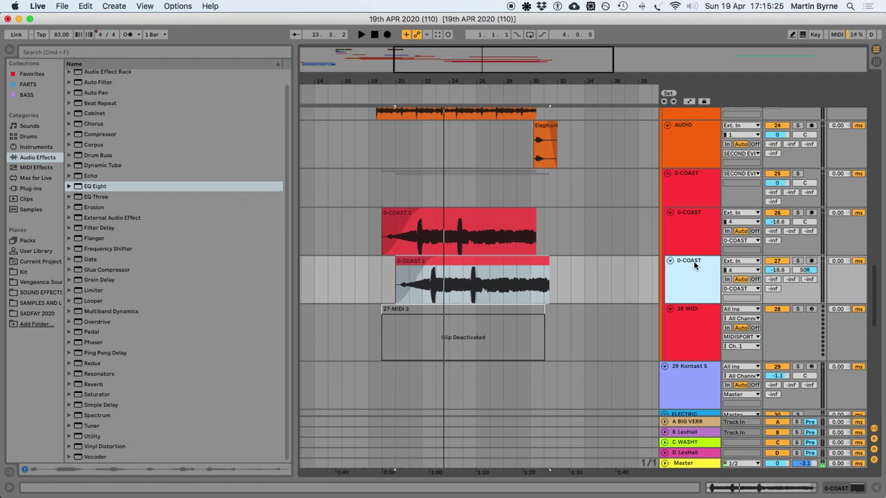
pyautogui.press('super+d')
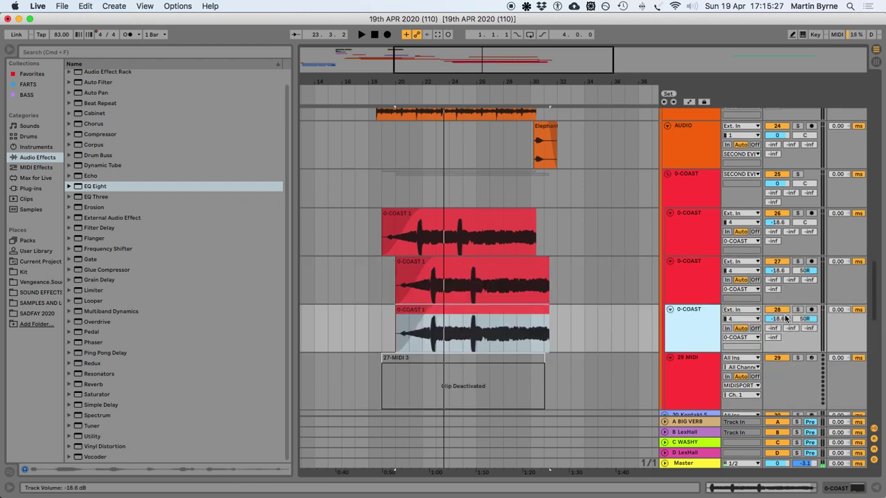
pyautogui.moveTo(802, 318); pyautogui.dragTo(802, 319)
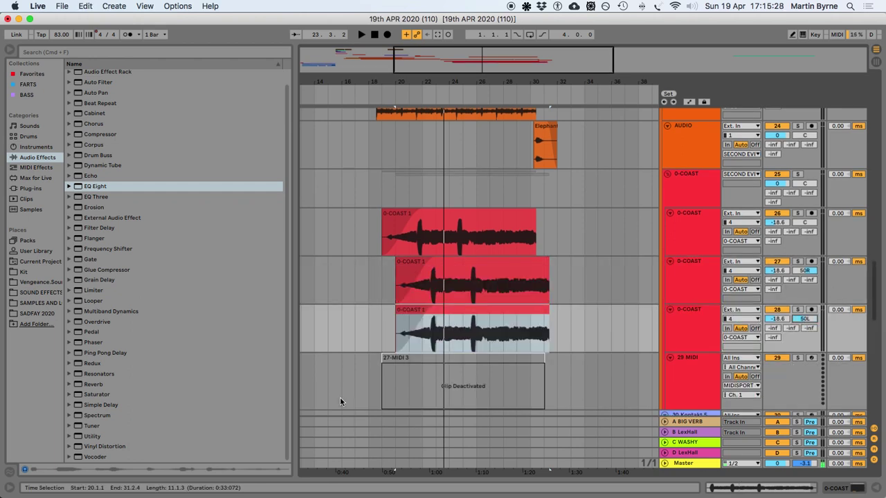
# Shift the 0-COAST clip on track 28 to start at about 20.3 and play the layered parts from 22.2.3
pyautogui.click(454, 309)
pyautogui.press('z')
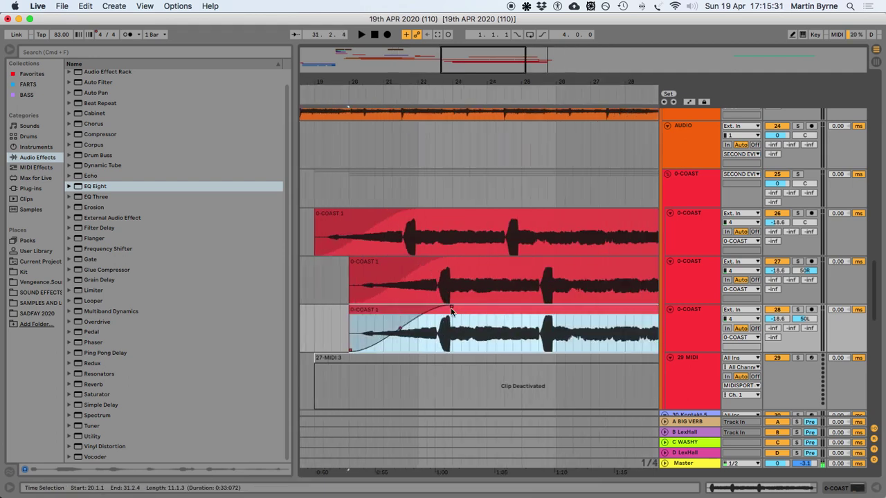
pyautogui.moveTo(500, 312); pyautogui.dragTo(544, 317)
pyautogui.click(476, 377)
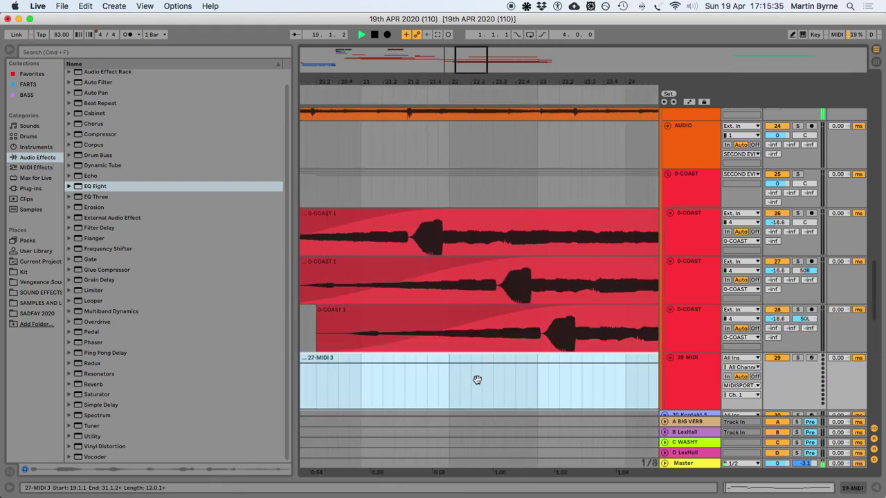
pyautogui.click(476, 202)
pyautogui.press('space')
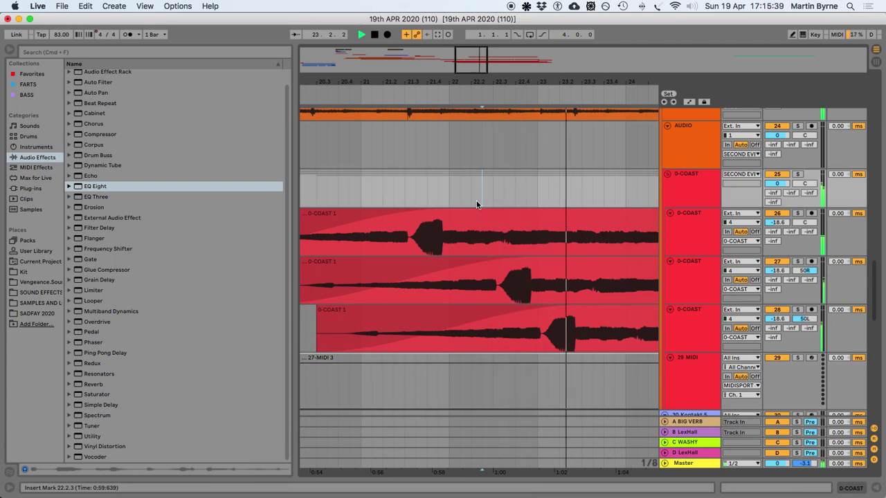
# Stop playback and show the automation lanes, with track volume displayed for 0-COAST track 27
pyautogui.press('-')
pyautogui.press('-')
pyautogui.press('-')
pyautogui.press('-')
pyautogui.press('space')
pyautogui.click(692, 313)
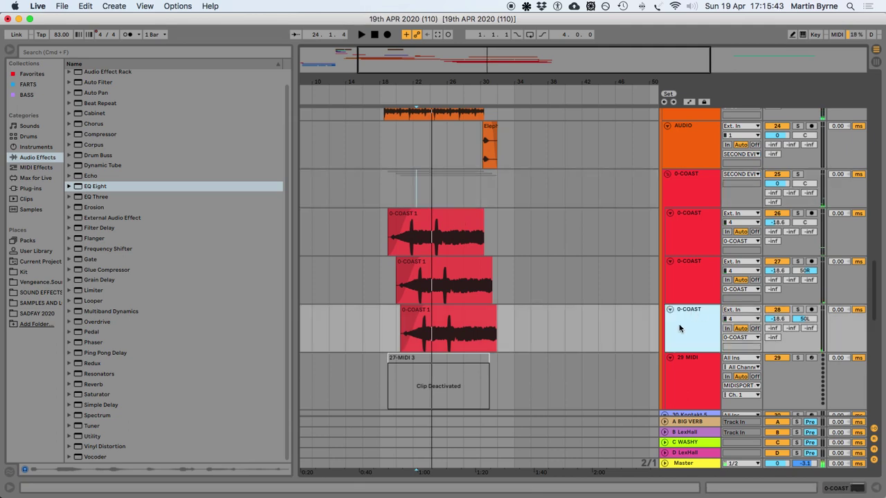
pyautogui.click(706, 273)
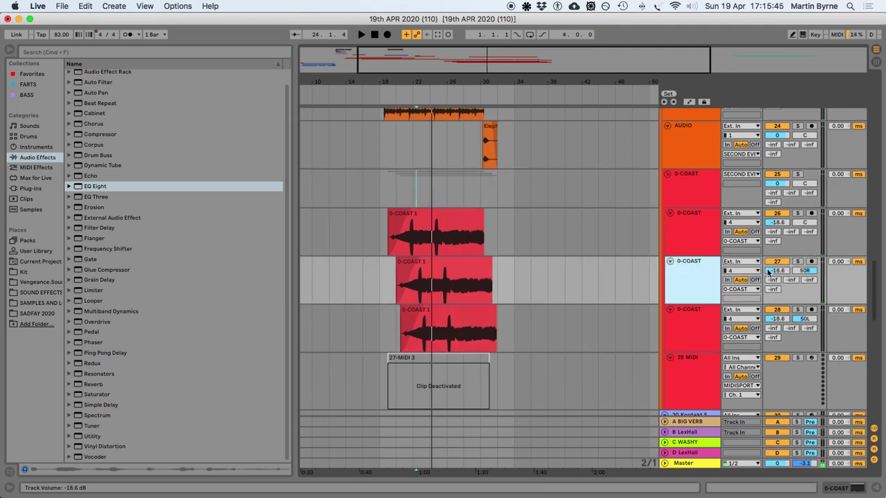
pyautogui.click(488, 275)
pyautogui.press('a')
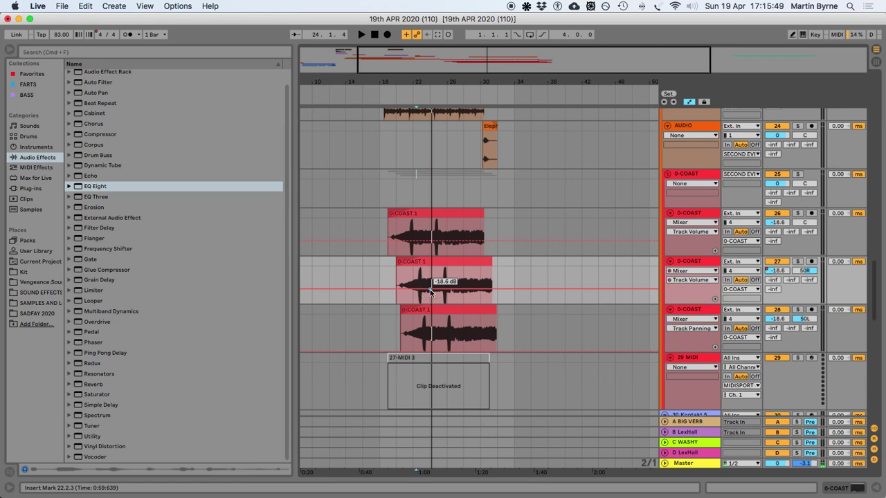
# Lower the volume of 0-COAST track 27 to -30.0 dB and of track 28 to -29.8 dB
pyautogui.click(400, 305)
pyautogui.press('+')
pyautogui.press('+')
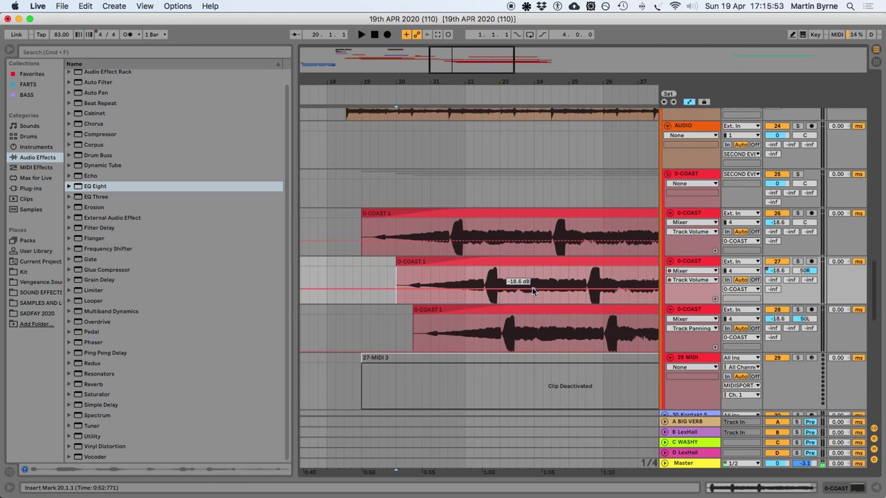
pyautogui.moveTo(500, 289); pyautogui.dragTo(499, 294)
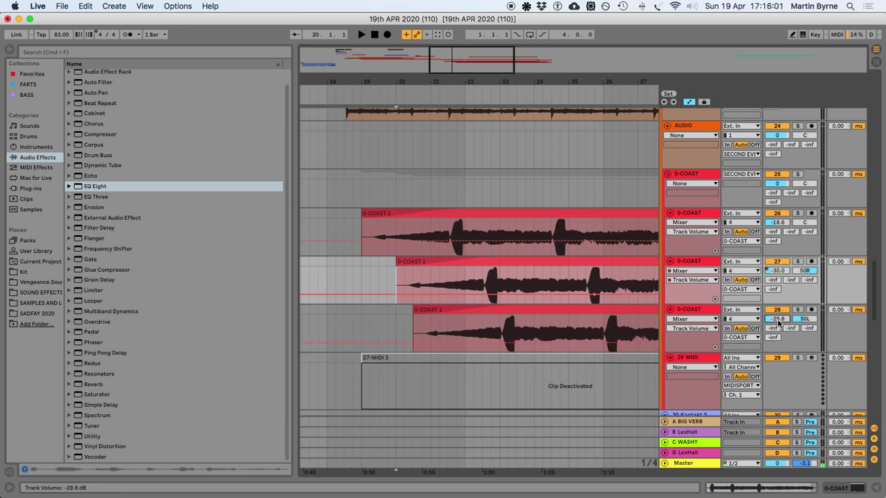
# Play from 21.2.1, set 0-COAST track 27's volume to -30.4 dB and save the set
pyautogui.click(437, 328)
pyautogui.press('space')
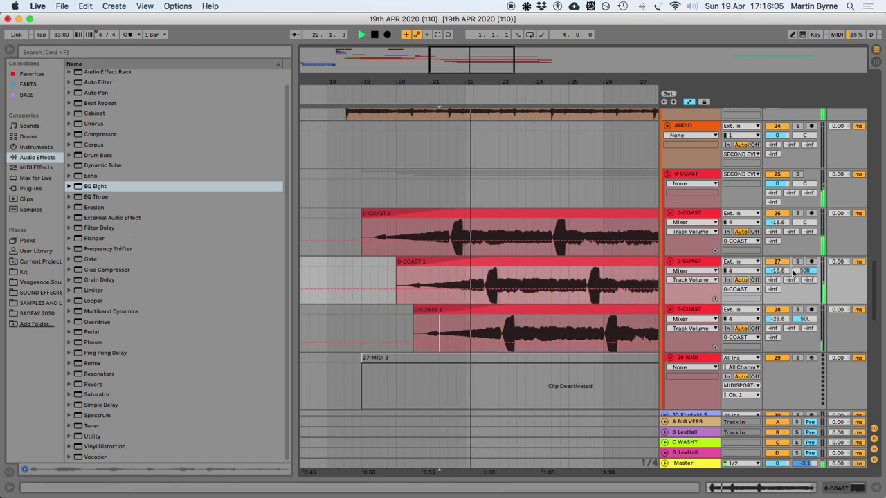
pyautogui.moveTo(582, 288); pyautogui.dragTo(582, 295)
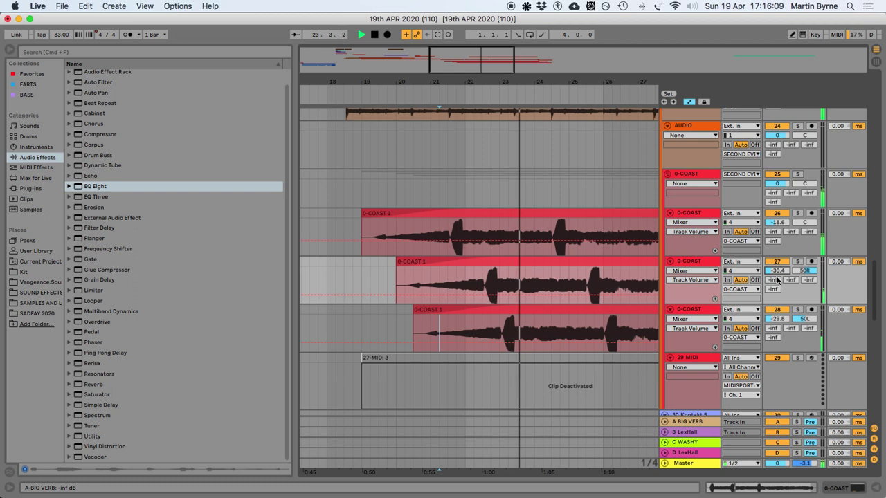
pyautogui.press('super+s')
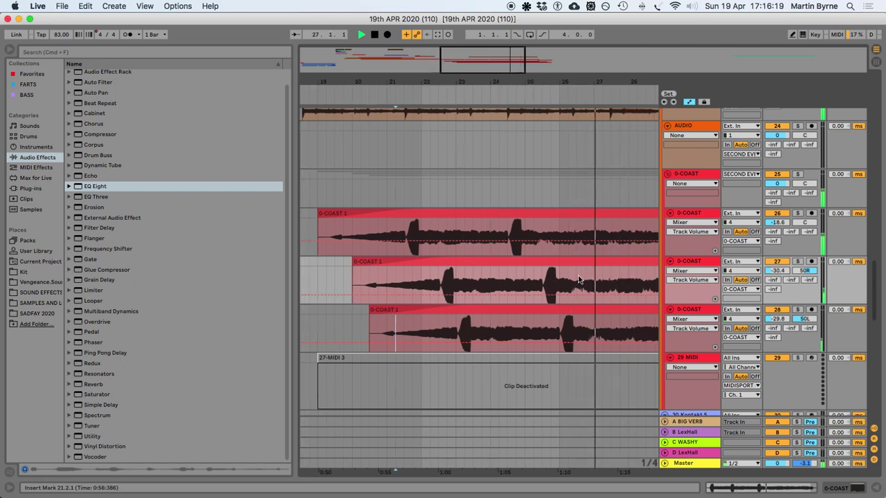
pyautogui.scroll(-3, 560, 281)
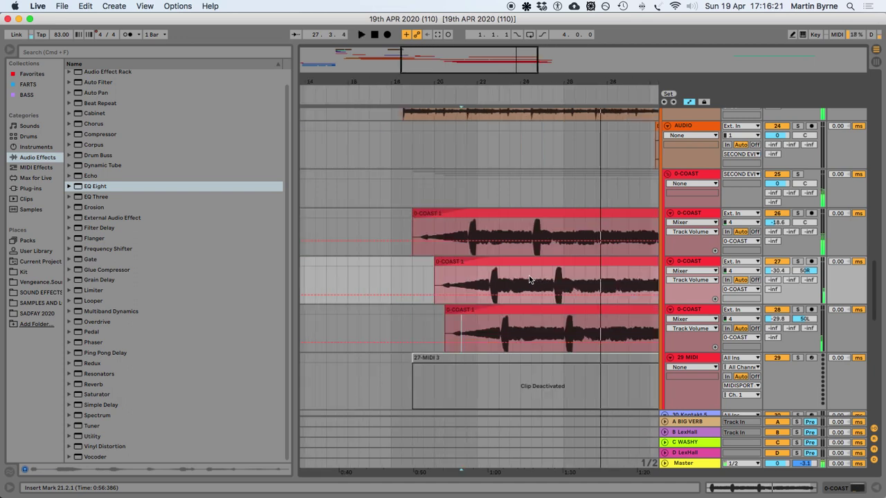
# Trim the ends of the 0-COAST clips on tracks 27 and 28 to 30.2.4, matching the clip on track 26
pyautogui.scroll(6, 529, 279)
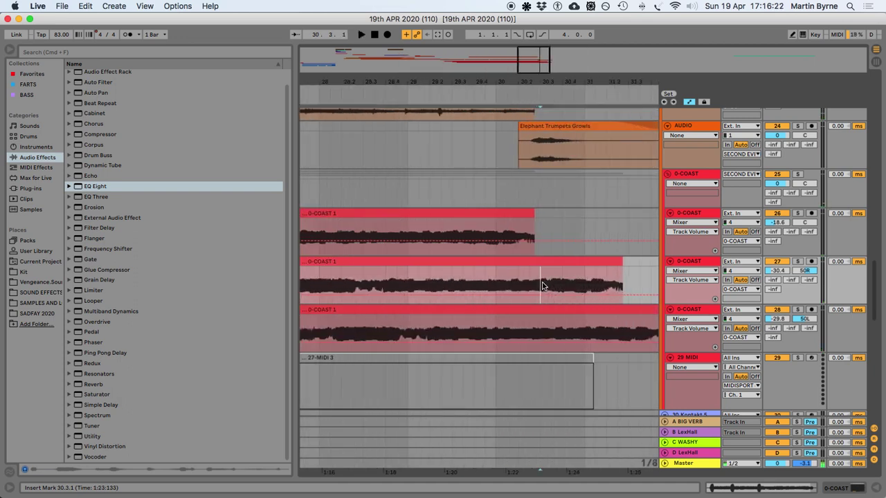
pyautogui.moveTo(531, 287); pyautogui.dragTo(650, 323)
pyautogui.press('super+a')
pyautogui.hscroll(-3, 557, 282)
pyautogui.scroll(4, 565, 280)
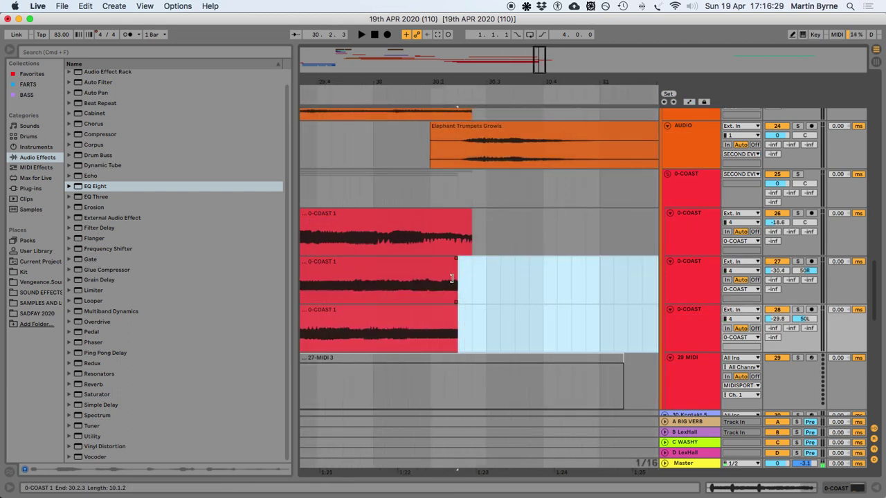
pyautogui.click(457, 281)
pyautogui.moveTo(461, 282); pyautogui.dragTo(470, 284)
pyautogui.moveTo(458, 316); pyautogui.dragTo(471, 316)
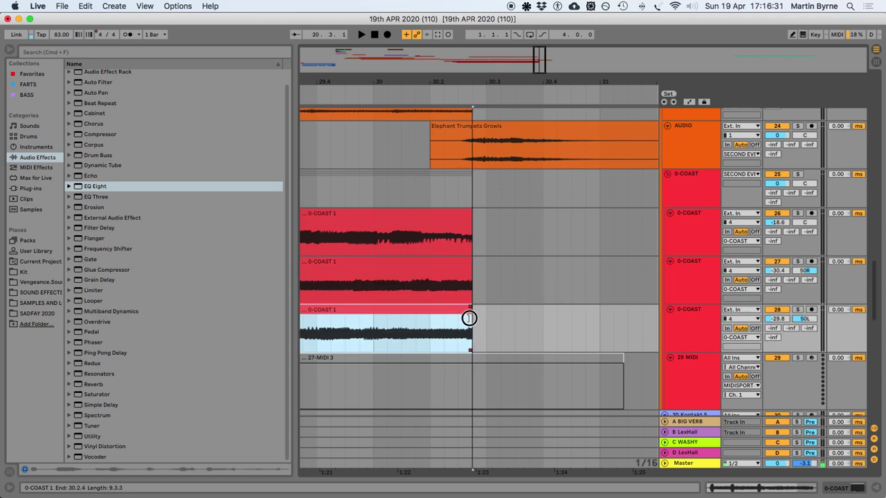
pyautogui.scroll(-5, 459, 301)
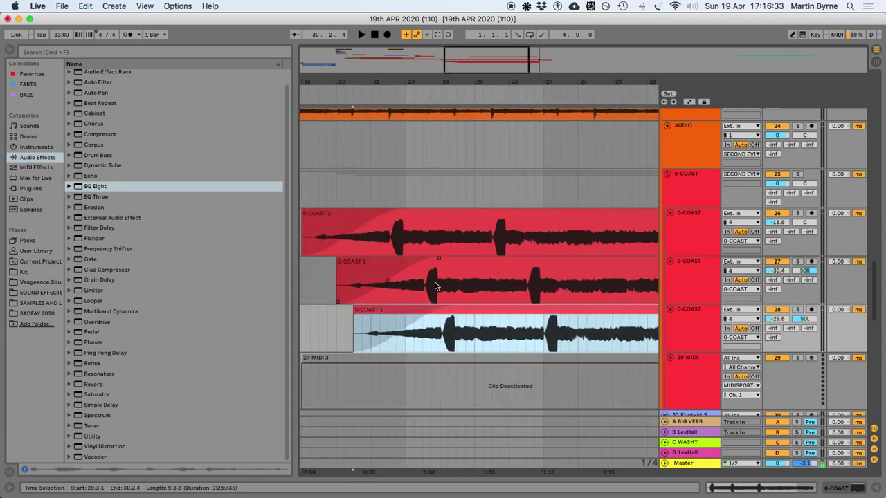
# Show automation again, add a Limiter to 0-COAST track 27 and delete the Tuner from its device chain
pyautogui.press('a')
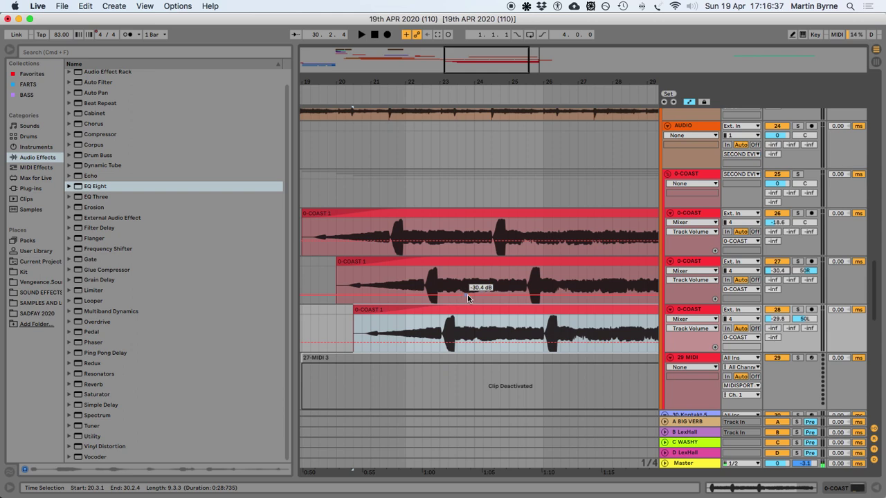
pyautogui.moveTo(478, 294); pyautogui.dragTo(477, 292)
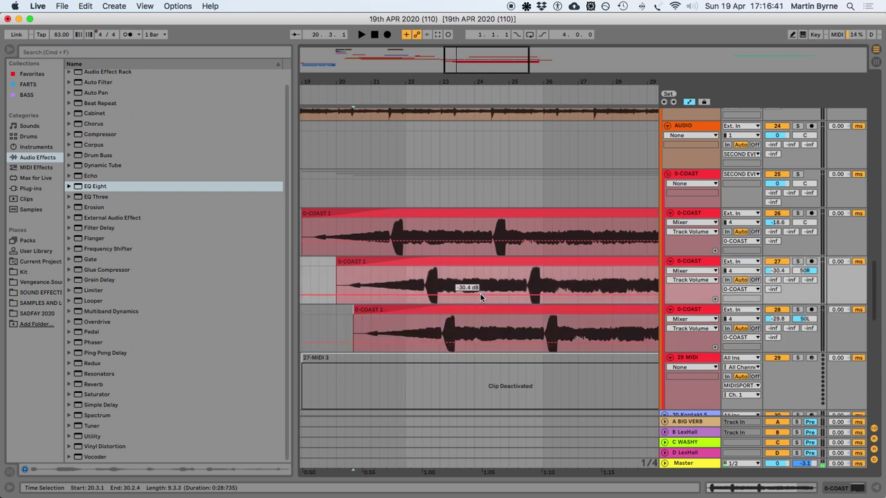
pyautogui.click(697, 264)
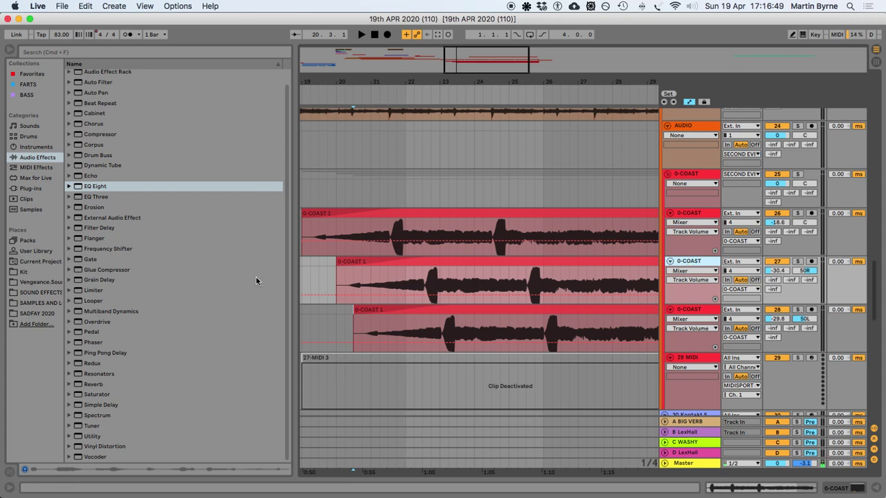
pyautogui.click(219, 290)
pyautogui.click(519, 288)
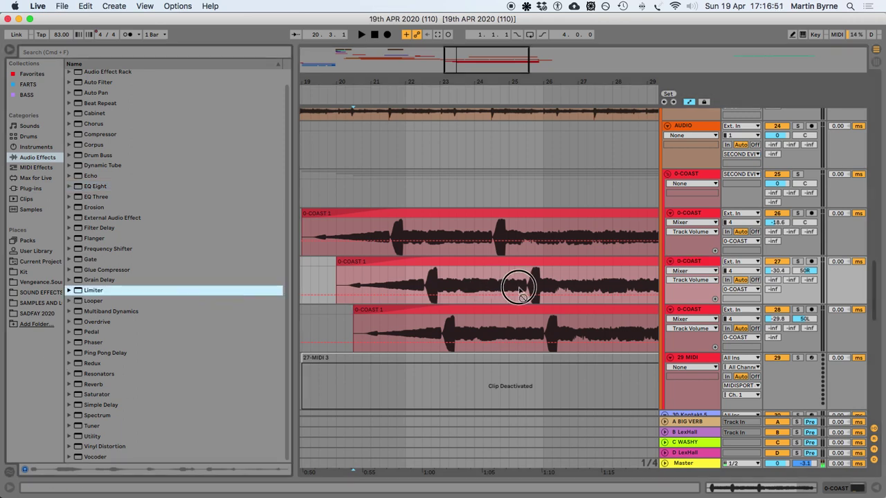
pyautogui.press('Return')
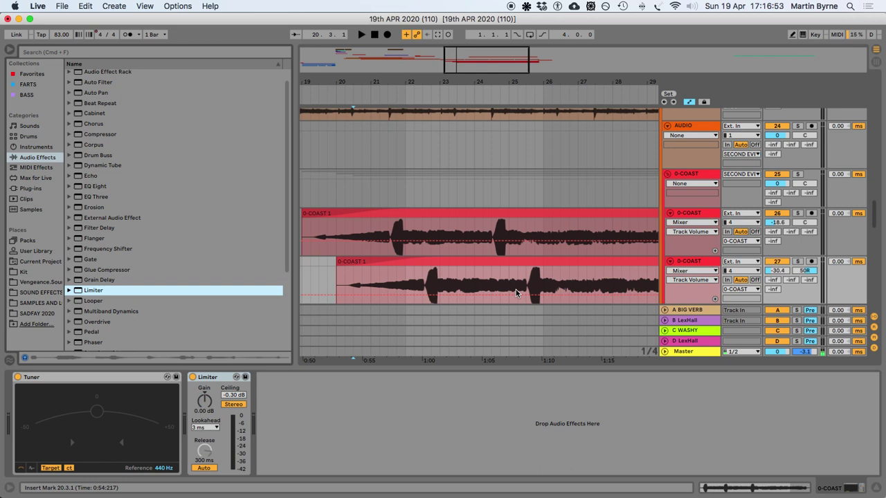
pyautogui.click(92, 378)
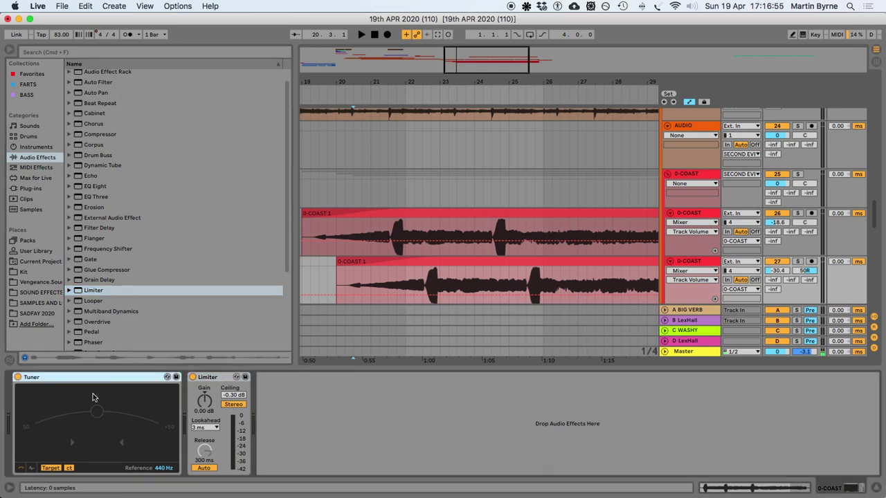
pyautogui.press('Delete')
# Set the gain of track 27's Limiter to 21.1 dB while auditioning the passage
pyautogui.moveTo(29, 401); pyautogui.dragTo(29, 374)
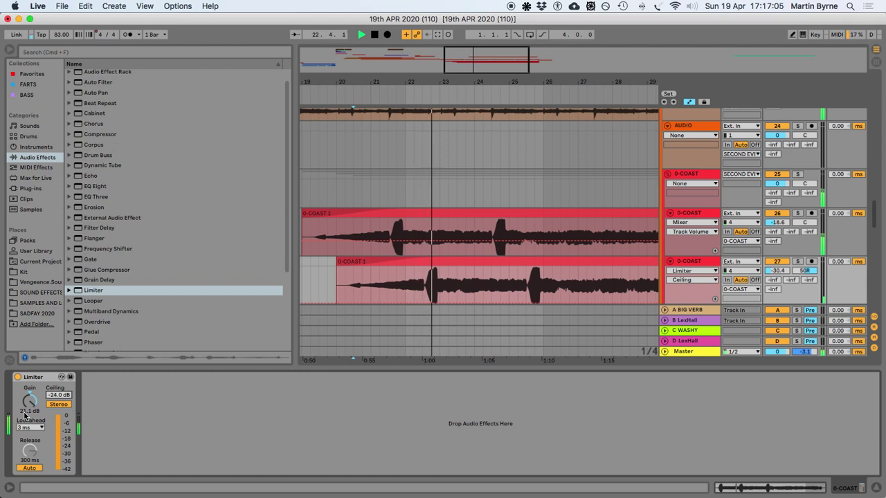
pyautogui.press('space')
pyautogui.press('space')
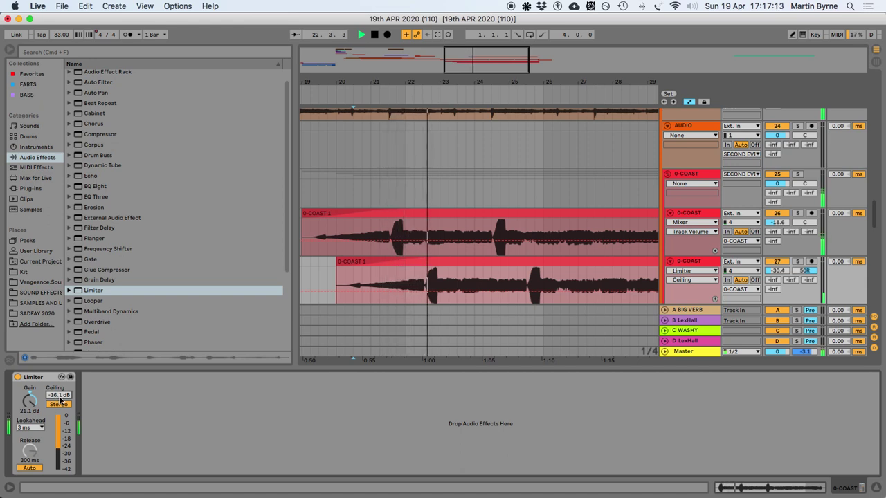
# Play from 22.2.1 and raise the ceiling of track 27's Limiter to -2.25 dB
pyautogui.press('space')
pyautogui.moveTo(60, 400); pyautogui.dragTo(60, 384)
pyautogui.click(356, 284)
pyautogui.click(413, 299)
pyautogui.press('space')
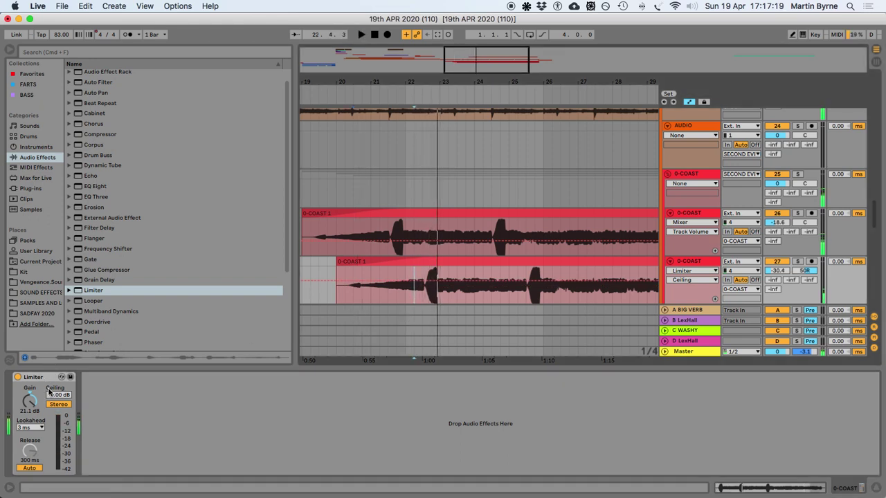
pyautogui.moveTo(55, 397); pyautogui.dragTo(54, 384)
pyautogui.press('space')
pyautogui.press('space')
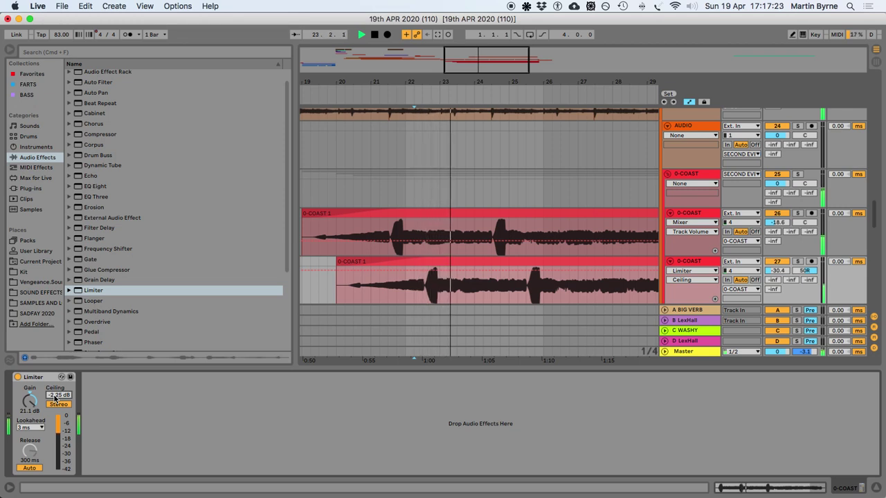
pyautogui.press('space')
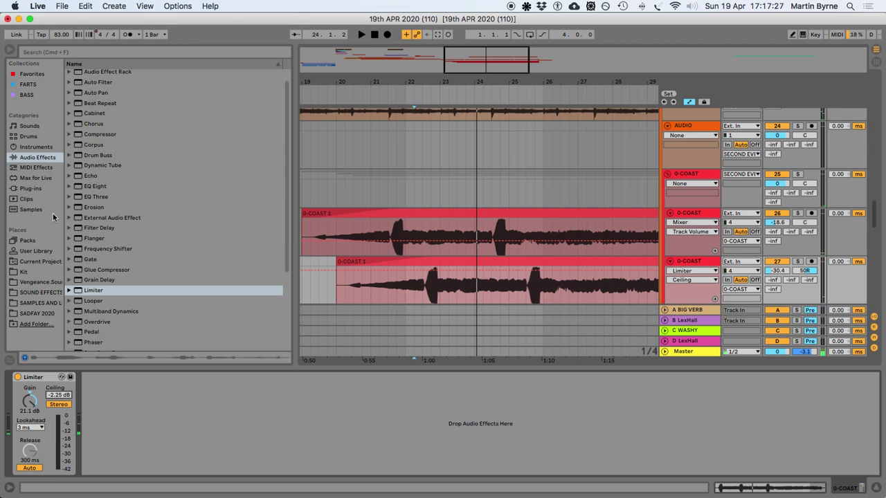
# Add an Auto Filter after the Limiter on track 27 and lower its low-pass frequency to 1.27 kHz during playback
pyautogui.moveTo(90, 82)
pyautogui.mouseDown()
pyautogui.moveTo(122, 307)
pyautogui.moveTo(106, 415)
pyautogui.moveTo(114, 419)
pyautogui.mouseUp()
pyautogui.moveTo(240, 404); pyautogui.dragTo(240, 412)
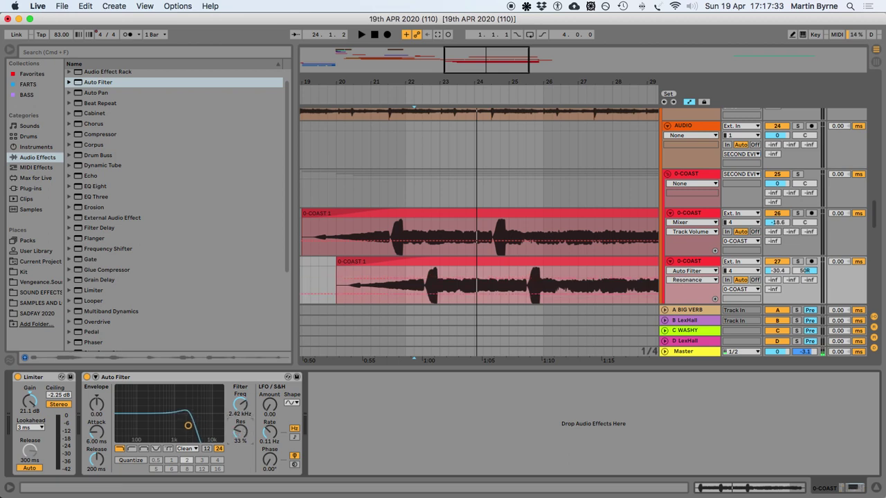
pyautogui.moveTo(240, 413); pyautogui.dragTo(239, 413)
pyautogui.press('space')
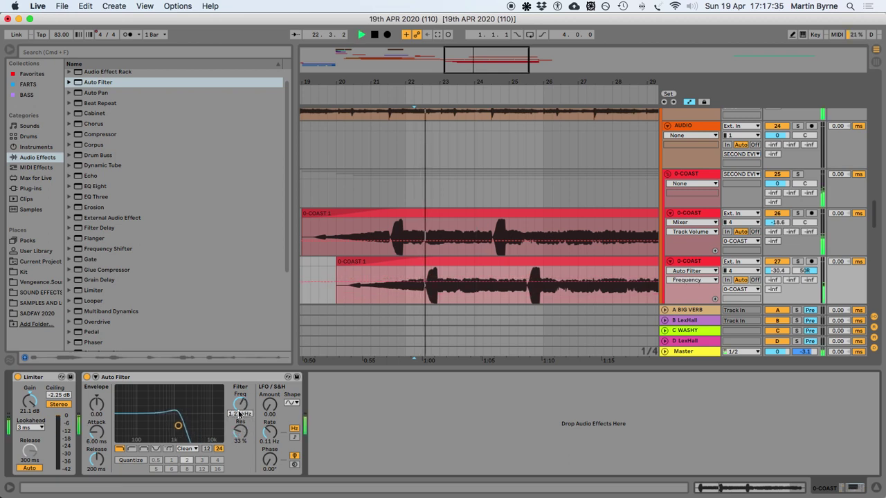
pyautogui.press('space')
# Adjust track 27's Limiter to 24.0 dB gain and a -1.31 dB ceiling while listening
pyautogui.moveTo(29, 401); pyautogui.dragTo(29, 403)
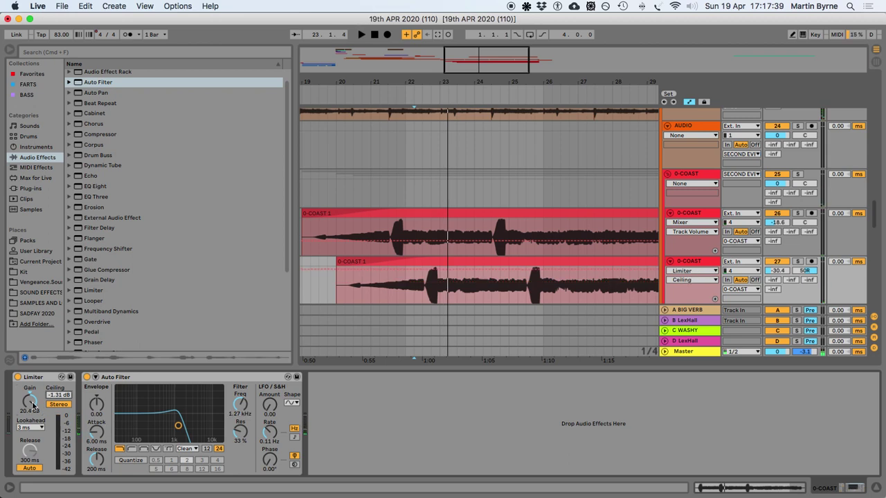
pyautogui.press('space')
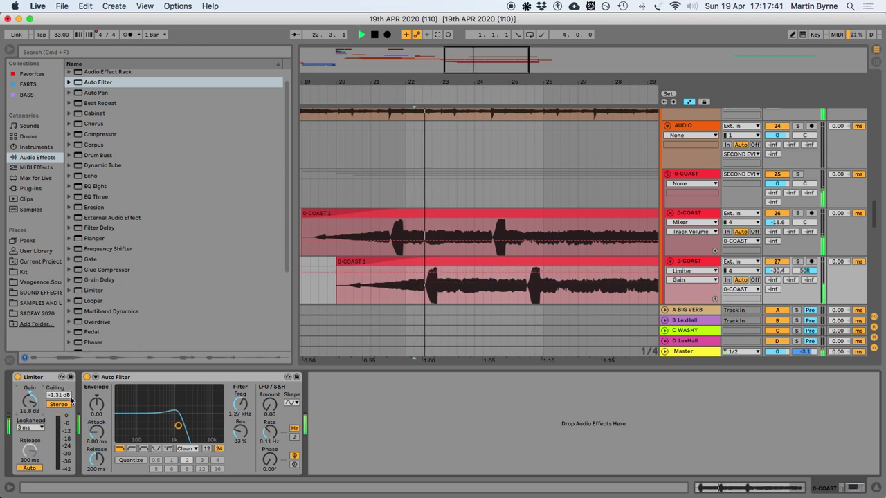
pyautogui.press('space')
# Raise the volume of 0-COAST track 27 to -26.8 dB and audition the layers from 22.2.1
pyautogui.moveTo(776, 273); pyautogui.dragTo(776, 270)
pyautogui.press('space')
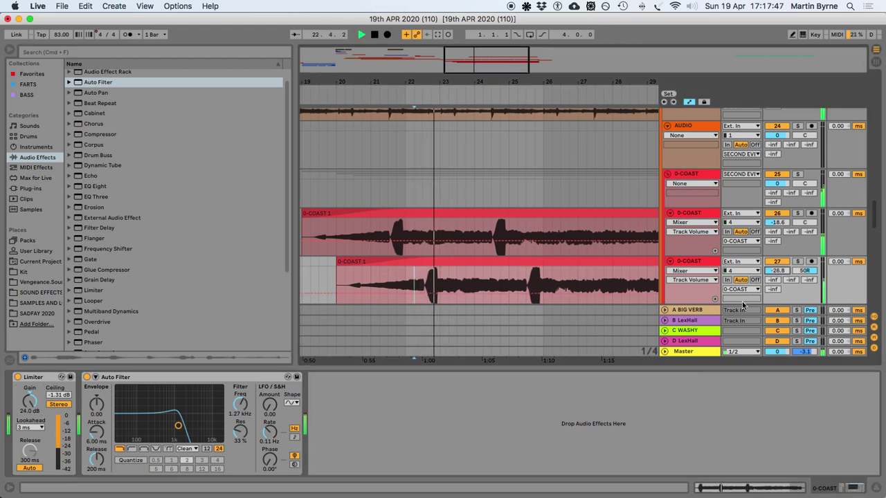
pyautogui.press('space')
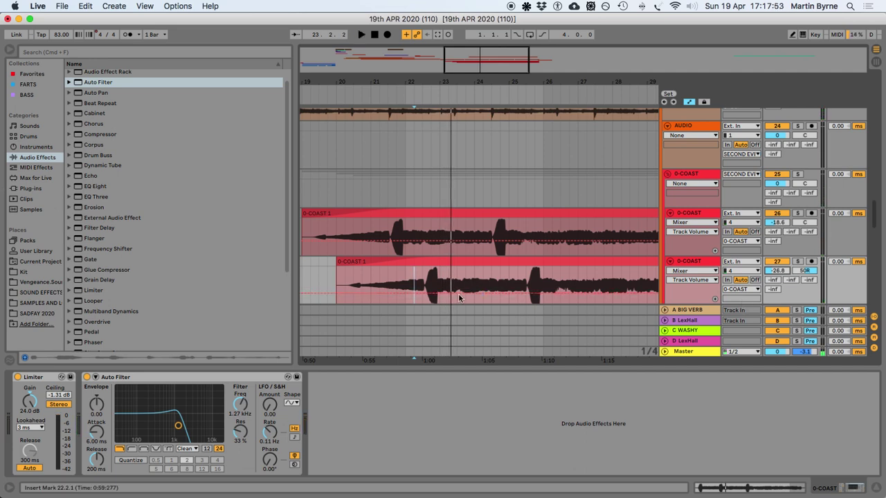
pyautogui.press('space')
pyautogui.scroll(-3, 532, 281)
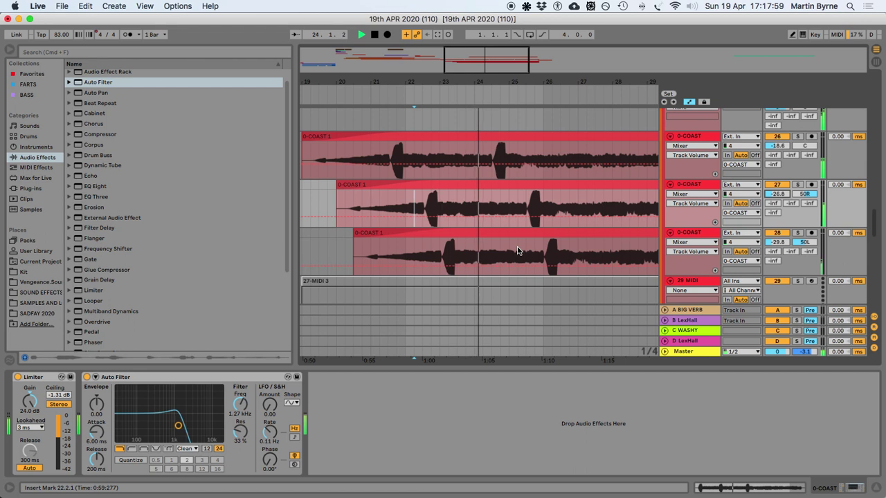
pyautogui.press('space')
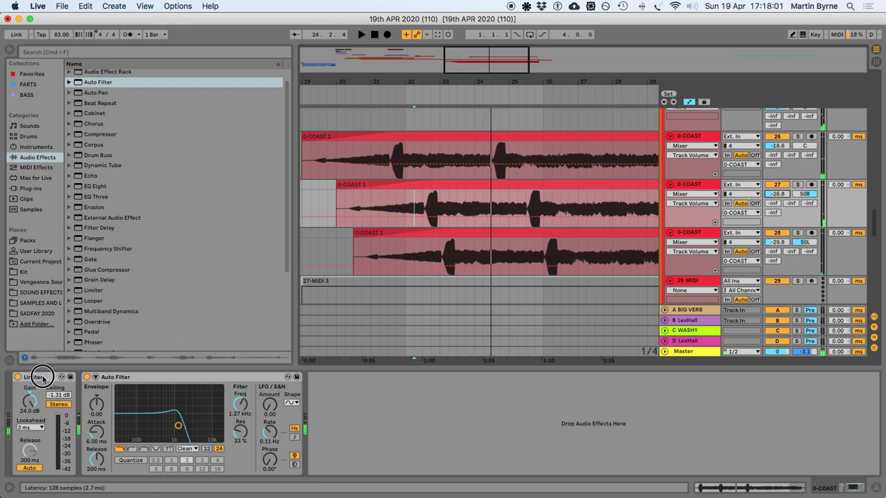
# Copy the Limiter and Auto Filter from track 27 to 0-COAST track 28 and delete track 28's Tuner
pyautogui.click(217, 380)
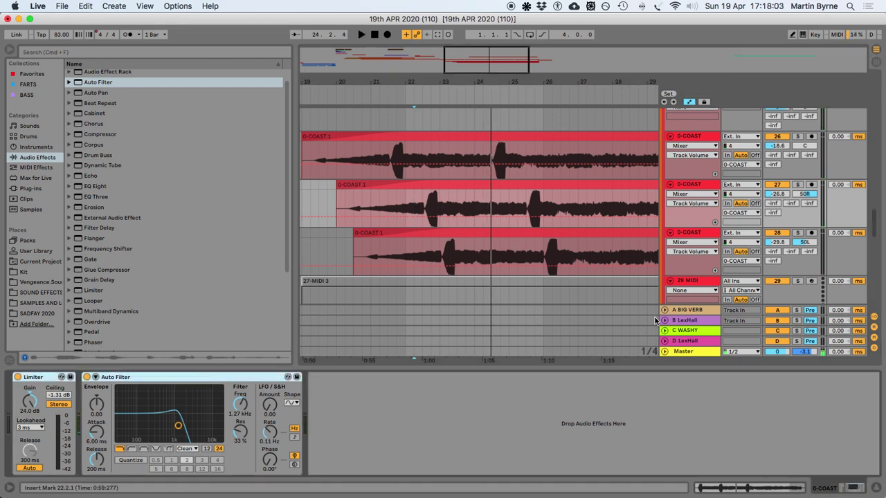
pyautogui.click(701, 235)
pyautogui.click(313, 415)
pyautogui.press('super+v')
pyautogui.click(87, 377)
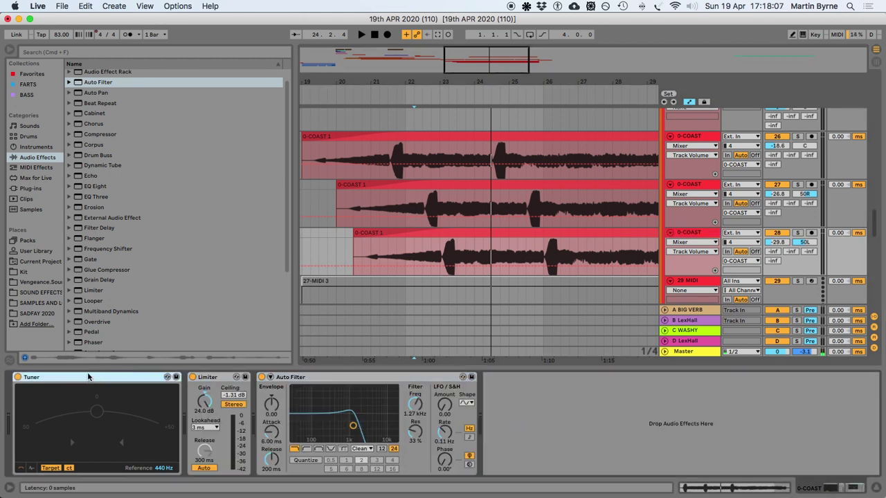
pyautogui.press('Delete')
# Place the insert marker at 19.1.1, save the set and play the section from there
pyautogui.hscroll(-3, 373, 237)
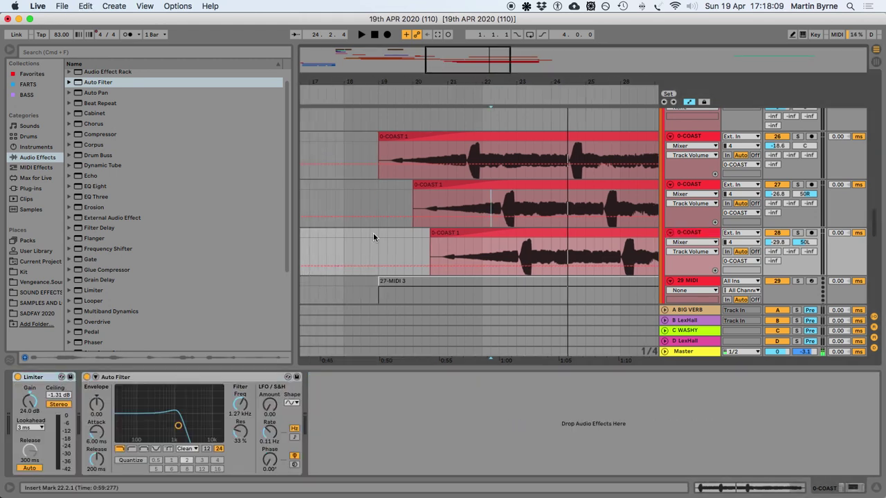
pyautogui.click(366, 242)
pyautogui.press('super+s')
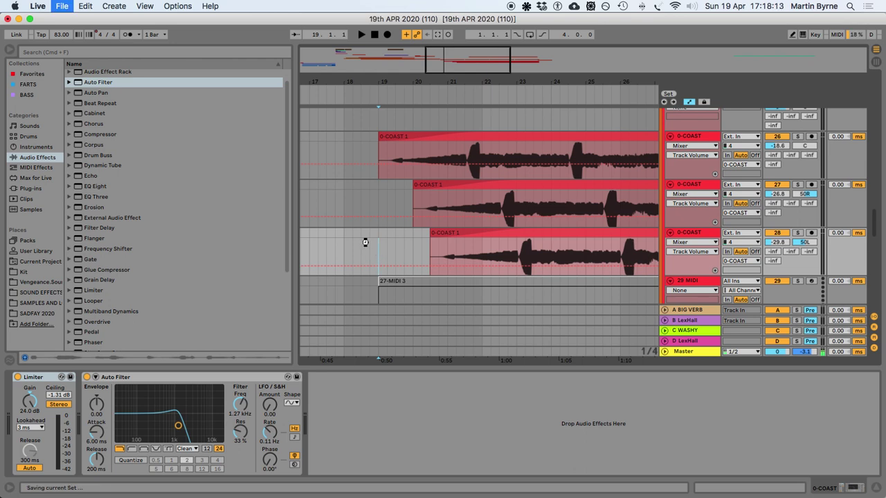
pyautogui.press('space')
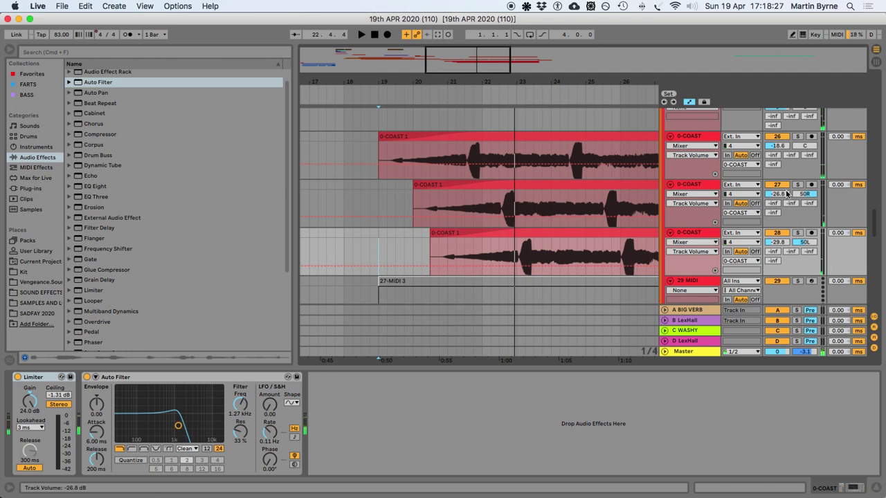
# Draw a volume fade-in on 0-COAST track 27, from silence at the clip's start to -26.8 dB at its second burst
pyautogui.click(513, 218)
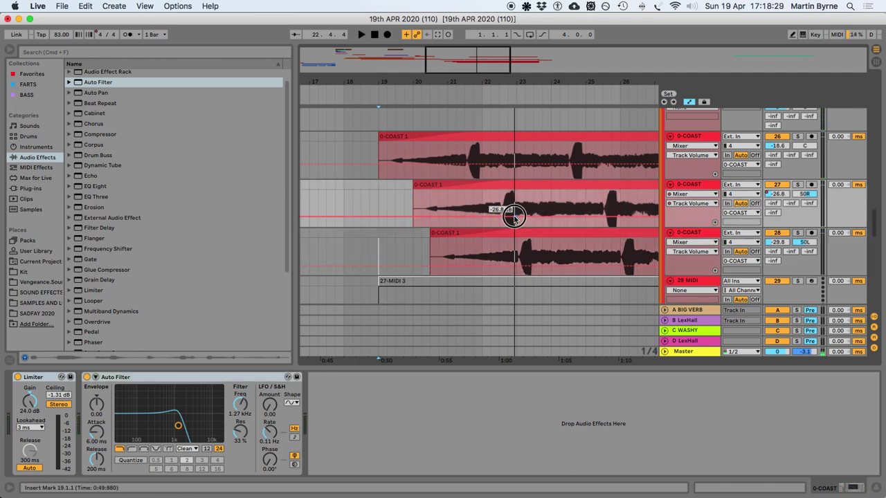
pyautogui.moveTo(485, 218); pyautogui.dragTo(413, 226)
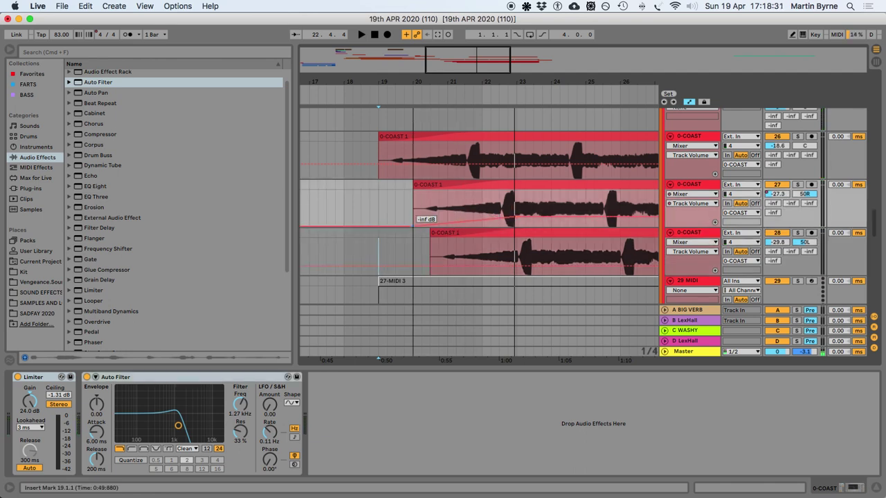
pyautogui.moveTo(515, 218); pyautogui.dragTo(611, 218)
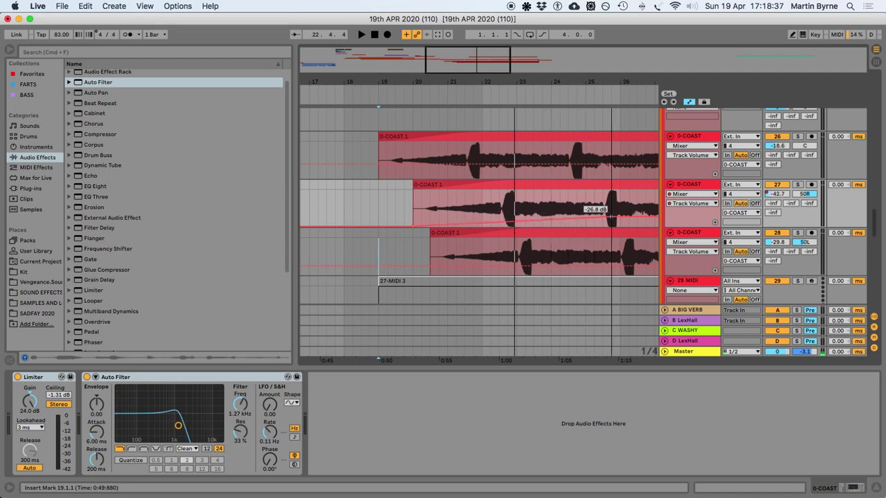
# Draw a volume fade-in on 0-COAST track 28 that rises from silence to its full level past the clip's second burst
pyautogui.click(614, 267)
pyautogui.moveTo(605, 270); pyautogui.dragTo(530, 263)
pyautogui.hscroll(2, 612, 277)
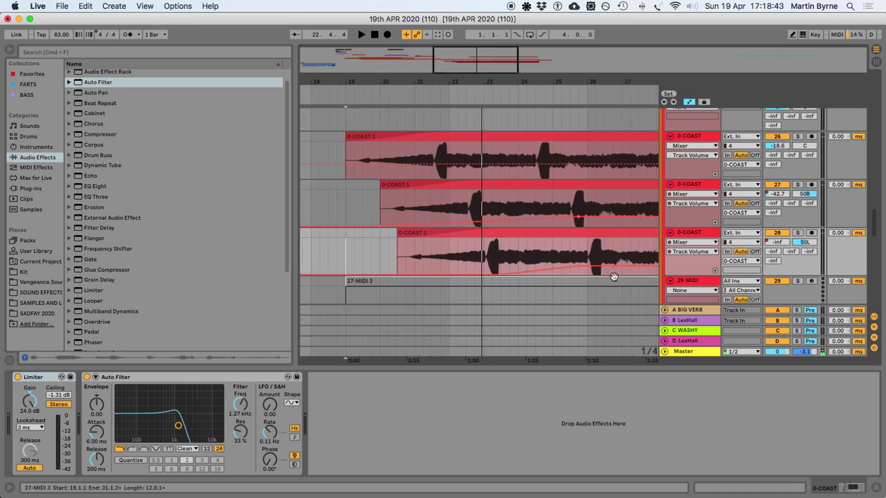
pyautogui.hscroll(5, 613, 276)
pyautogui.moveTo(403, 268); pyautogui.dragTo(456, 264)
pyautogui.hscroll(-4, 457, 261)
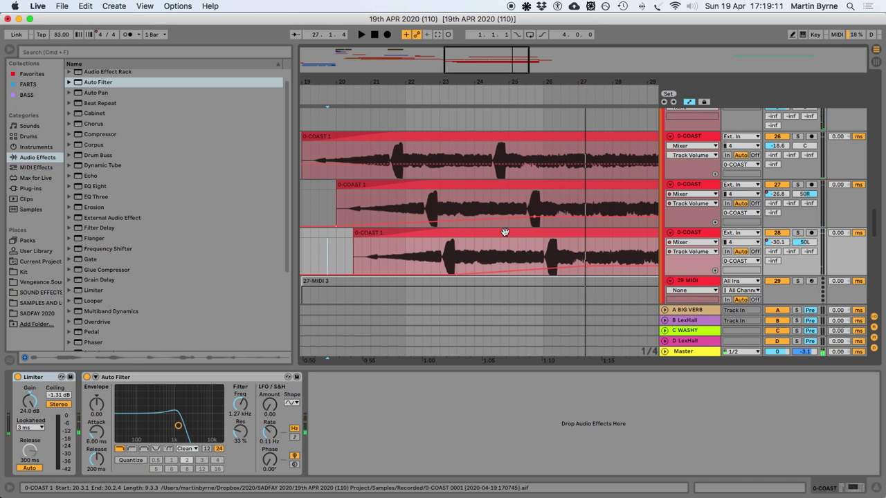
# Clear all automation envelopes on 0-COAST track 27
pyautogui.rightClick(688, 223)
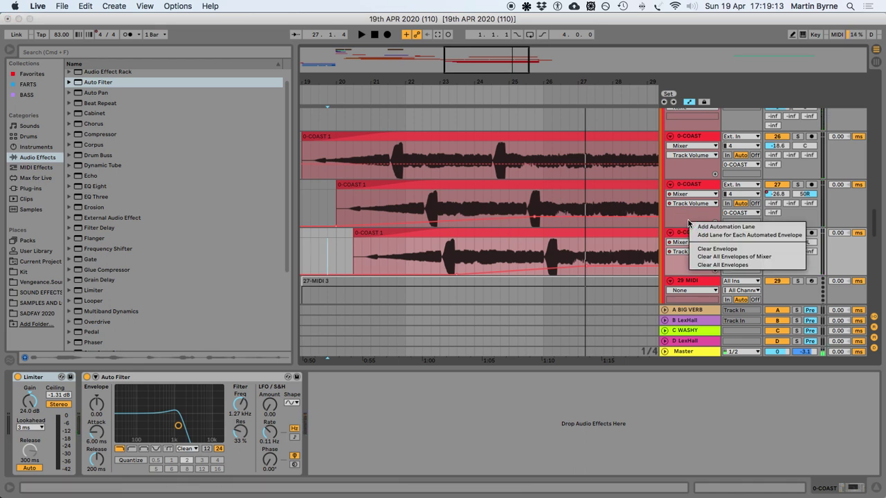
pyautogui.click(706, 265)
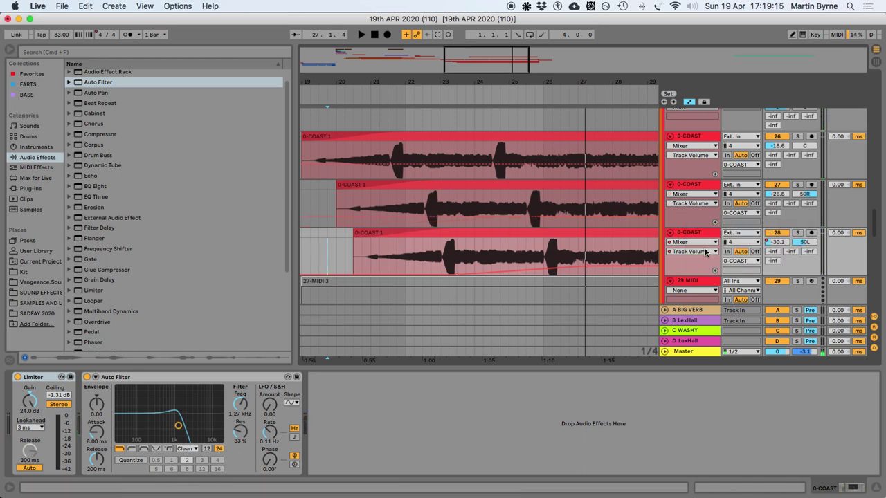
# Clear all automation envelopes on 0-COAST track 28 and play the section back
pyautogui.rightClick(699, 259)
pyautogui.click(699, 293)
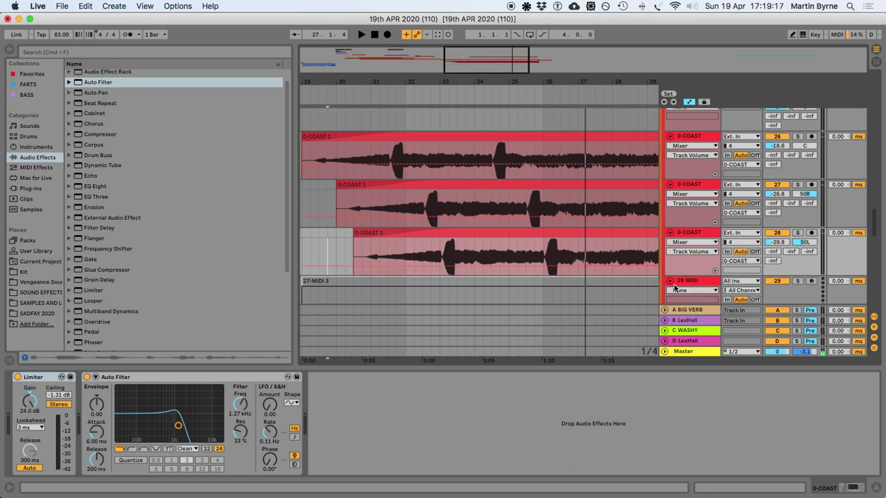
pyautogui.press('space')
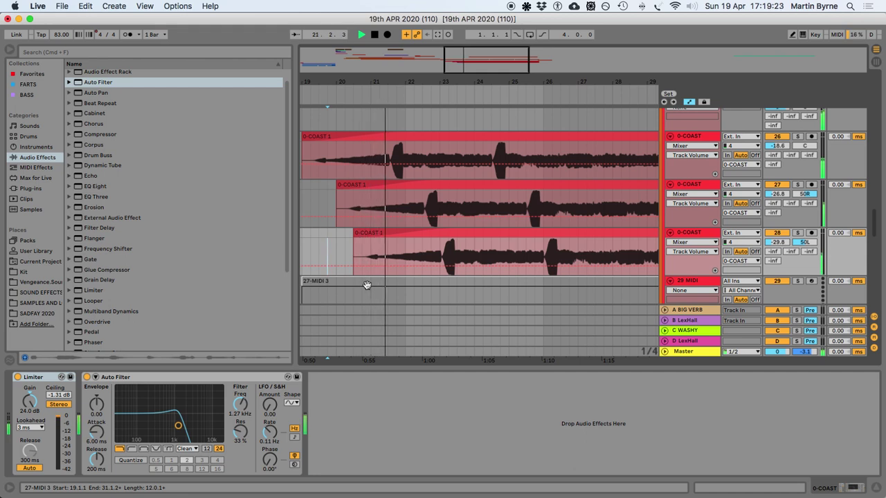
pyautogui.press('space')
# Trim the start of the clip on 0-COAST track 28 to 22.1.1 and play from there
pyautogui.moveTo(355, 235); pyautogui.dragTo(400, 246)
pyautogui.press('space')
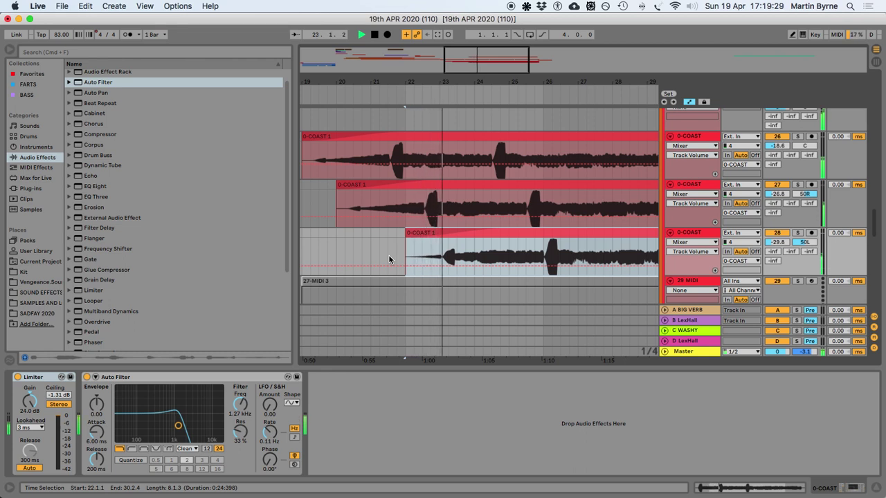
pyautogui.press('space')
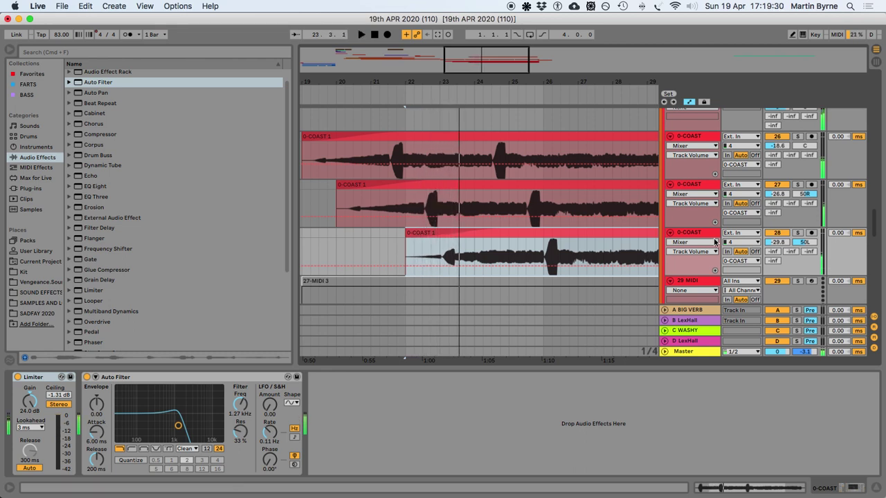
# Solo 0-COAST track 27 and listen to it from 22.1.1
pyautogui.click(674, 221)
pyautogui.click(798, 185)
pyautogui.press('space')
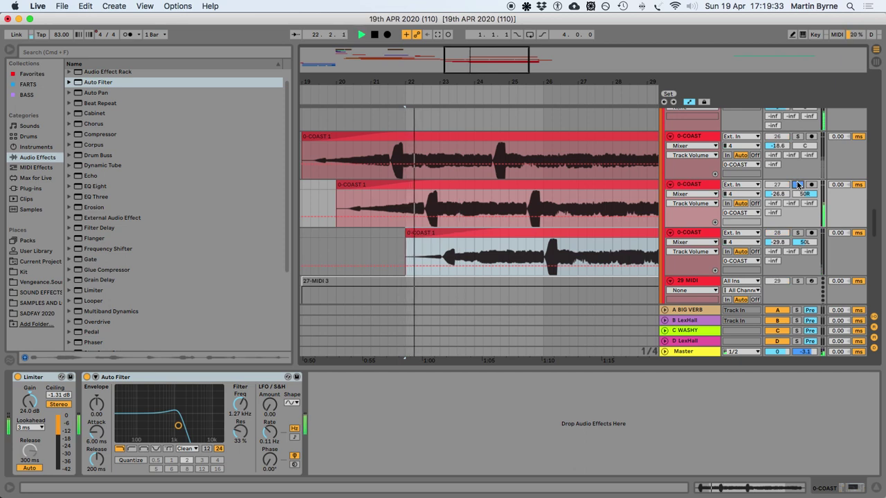
pyautogui.press('space')
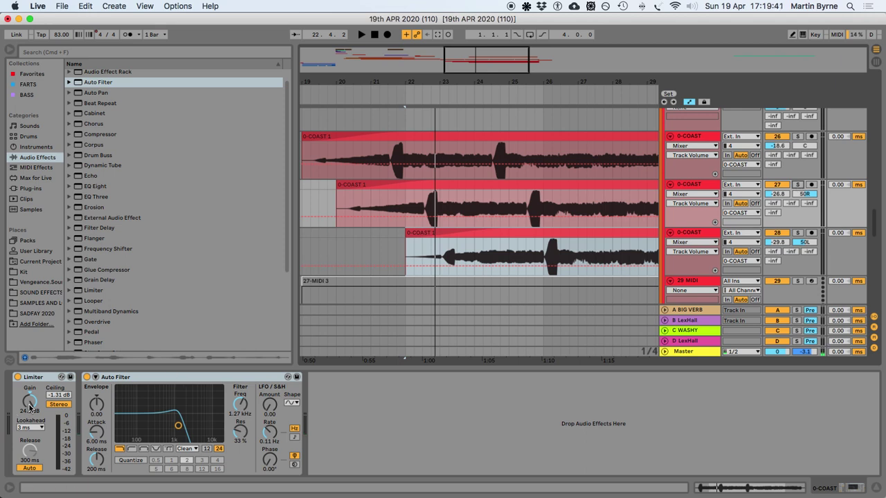
# Lower the Limiter gain on 0-COAST track 27 to 13.3 dB while playing the section
pyautogui.moveTo(29, 408); pyautogui.dragTo(30, 414)
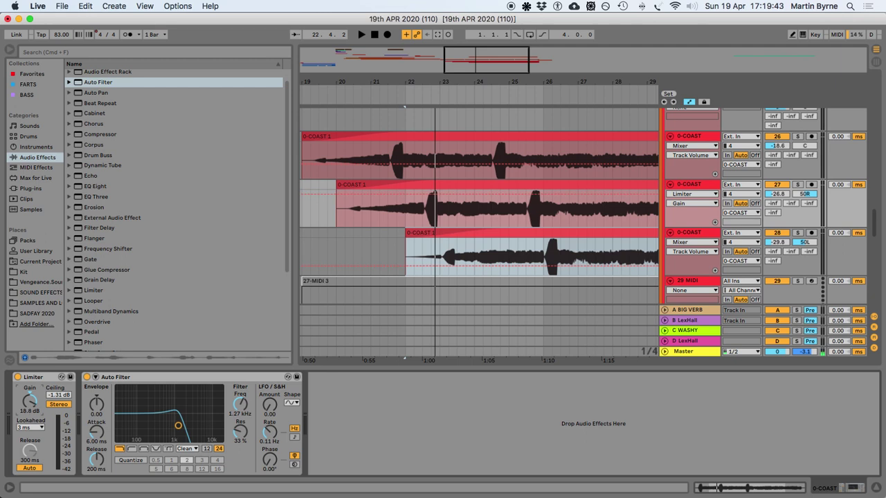
pyautogui.press('space')
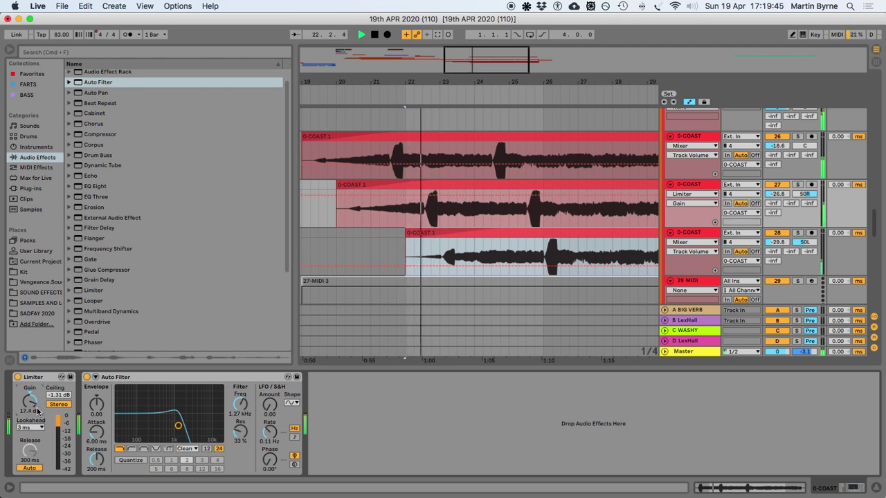
pyautogui.moveTo(31, 406); pyautogui.dragTo(31, 415)
pyautogui.press('space')
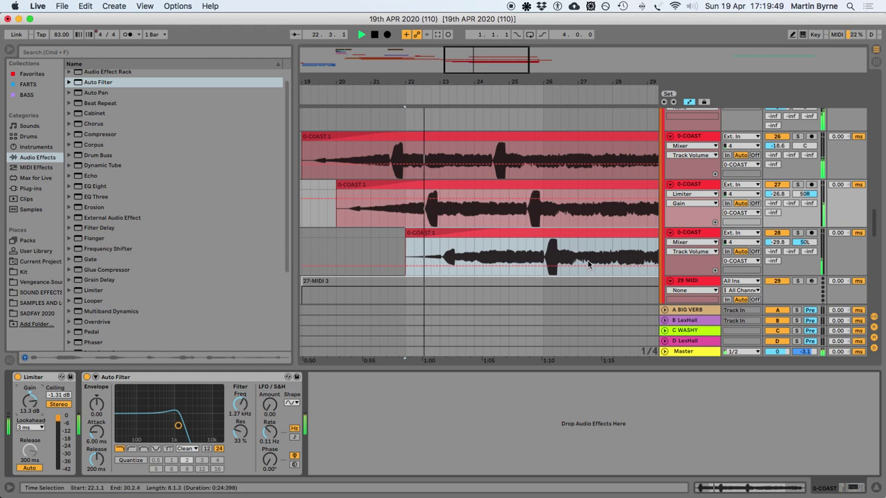
# Set the volume of 0-COAST track 27 to -24.2 dB while checking it in playback
pyautogui.moveTo(777, 195); pyautogui.dragTo(774, 196)
pyautogui.press('space')
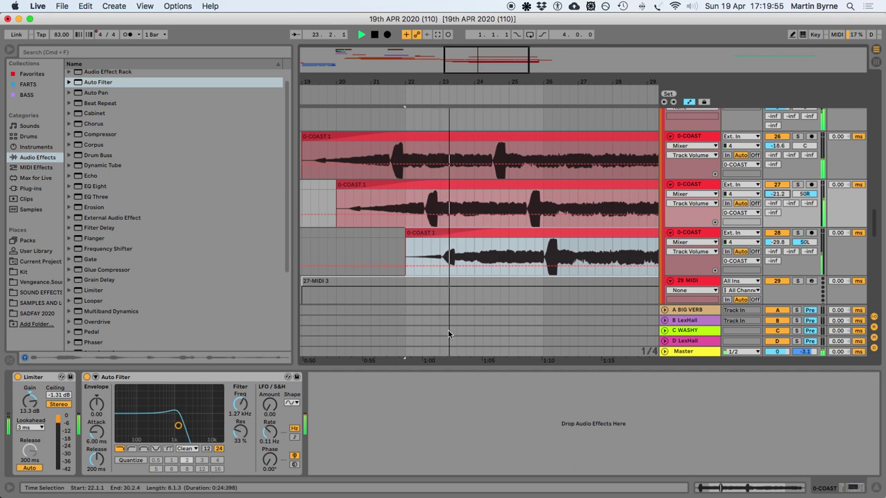
pyautogui.press('space')
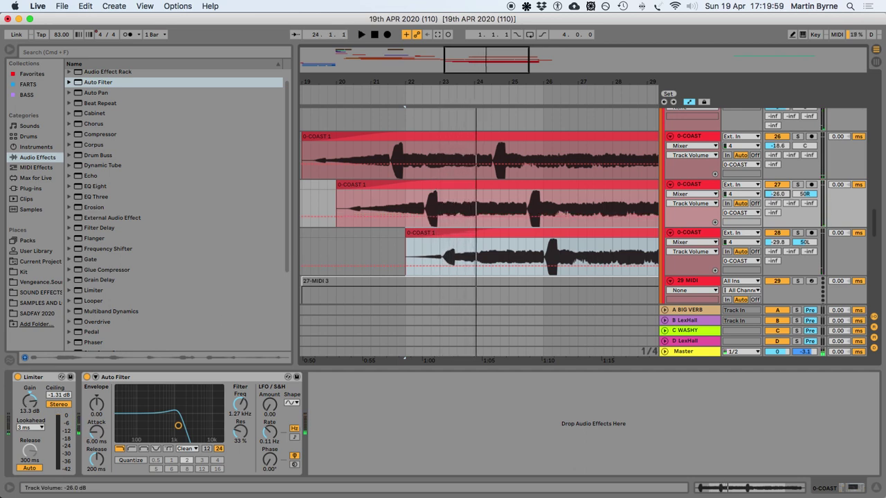
pyautogui.press('space')
# Set the volume of 0-COAST track 28 to -28.0 dB and save the set
pyautogui.moveTo(776, 245); pyautogui.dragTo(777, 242)
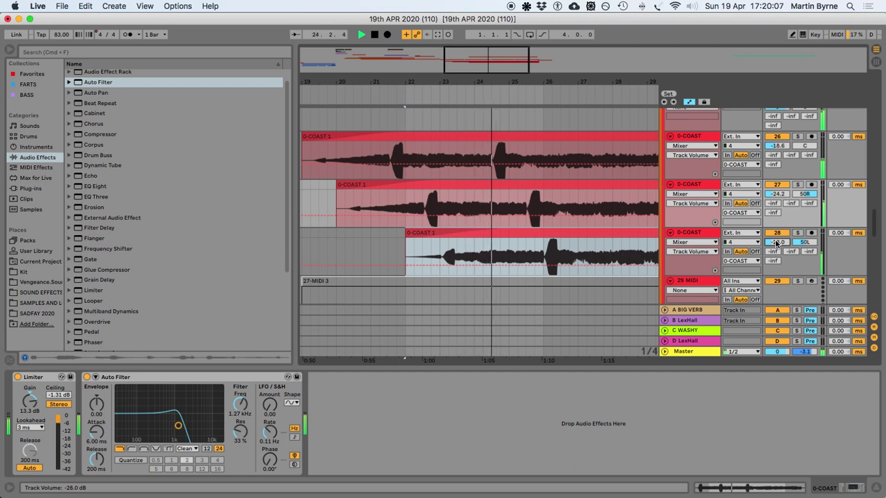
pyautogui.click(682, 222)
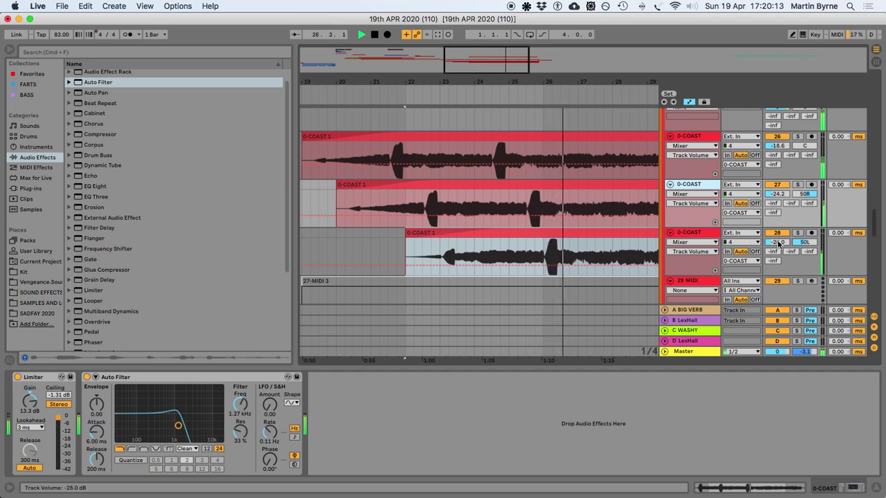
pyautogui.press('super+s')
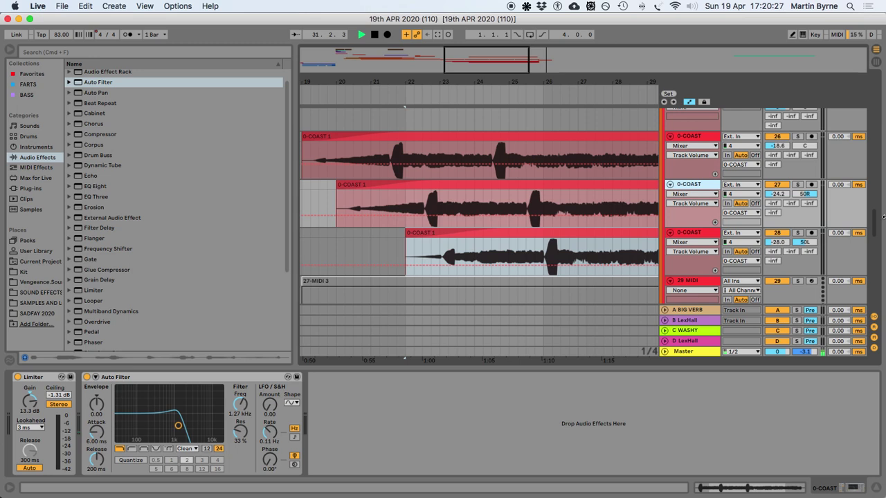
# Find the Horses Group Gallop clip at bar 22 on track 18 and listen to it soloed
pyautogui.click(867, 489)
pyautogui.scroll(10, 463, 301)
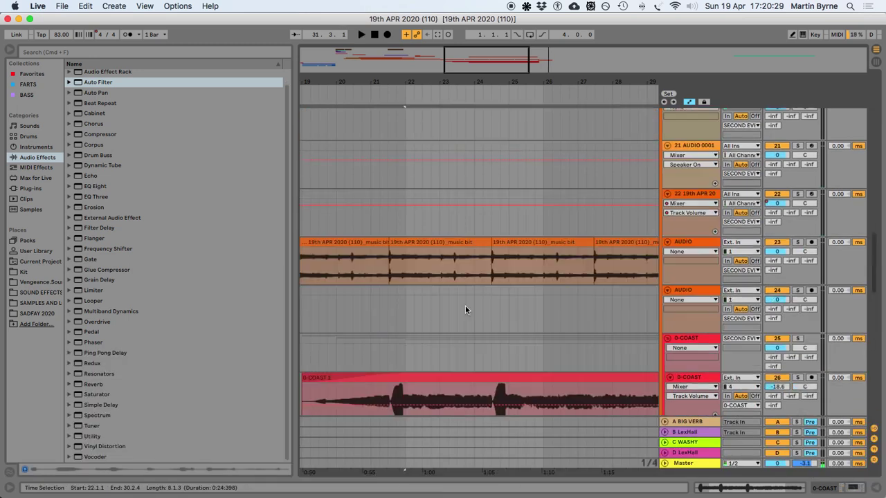
pyautogui.scroll(3, 462, 303)
pyautogui.press('-')
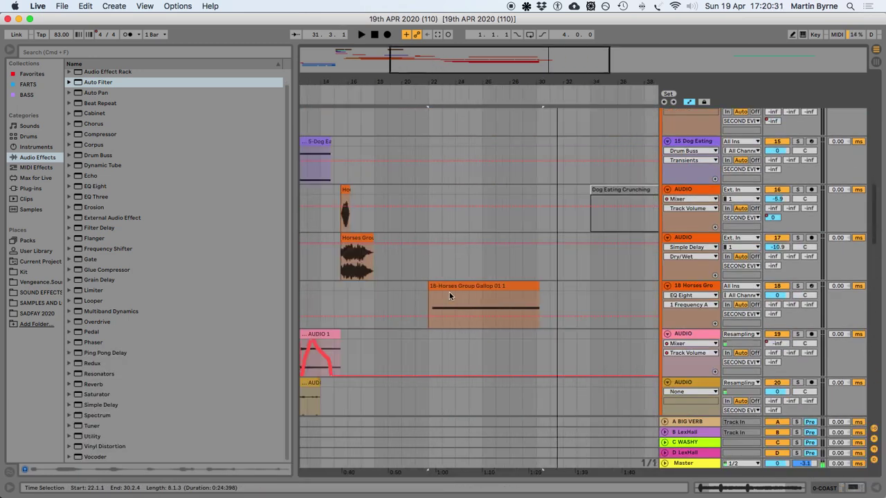
pyautogui.click(460, 285)
pyautogui.press('space')
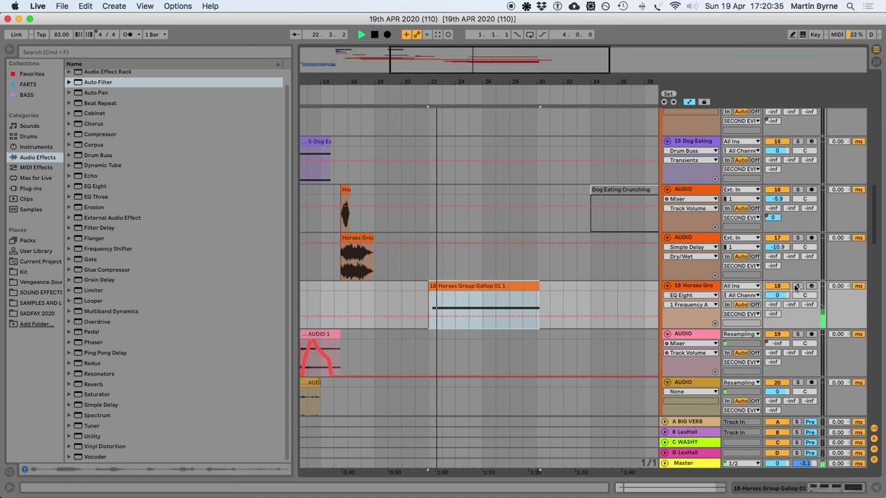
pyautogui.scroll(15, 795, 291)
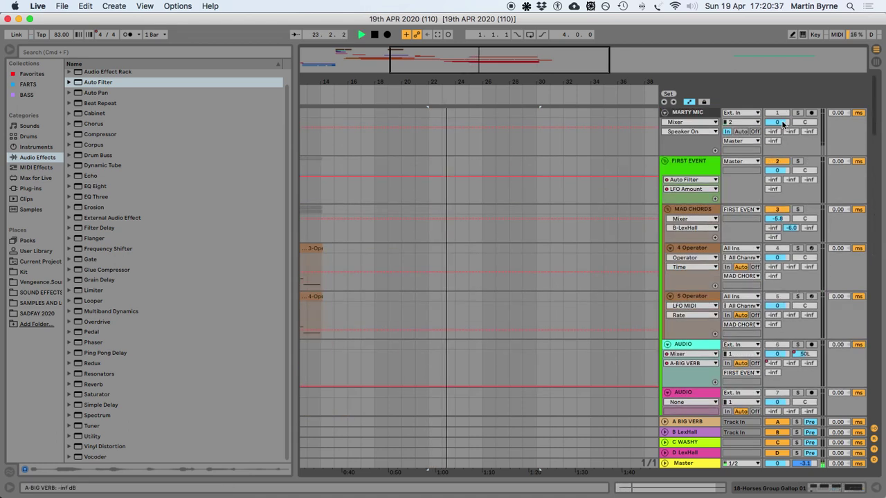
pyautogui.scroll(-13, 793, 173)
pyautogui.scroll(-1, 791, 174)
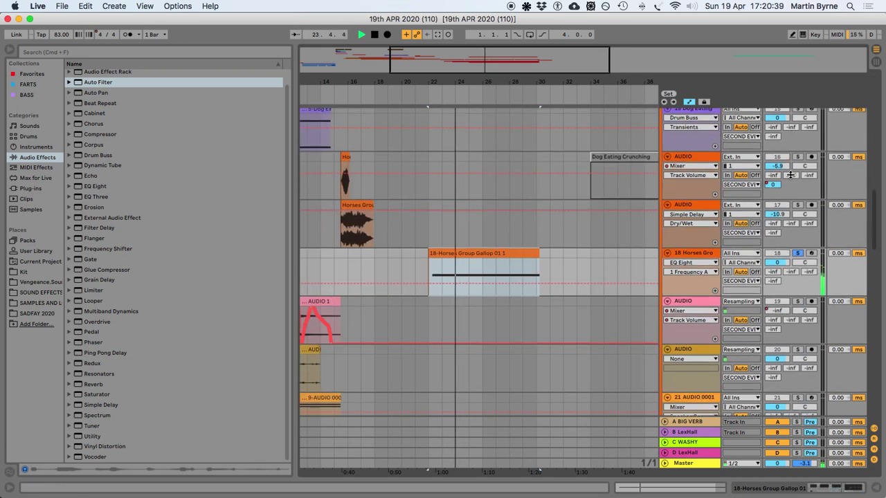
pyautogui.press('space')
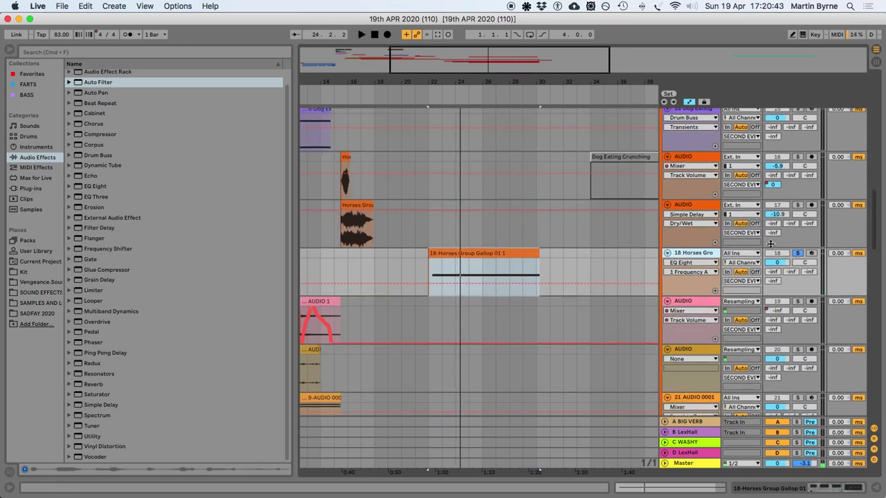
# Arm the Horses Group Gallop track 18, duplicate it and arm the duplicate
pyautogui.click(811, 254)
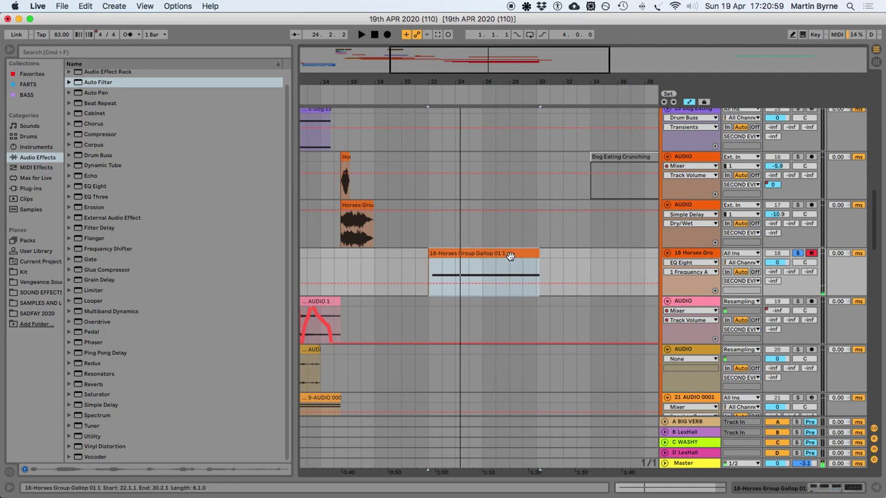
pyautogui.click(695, 254)
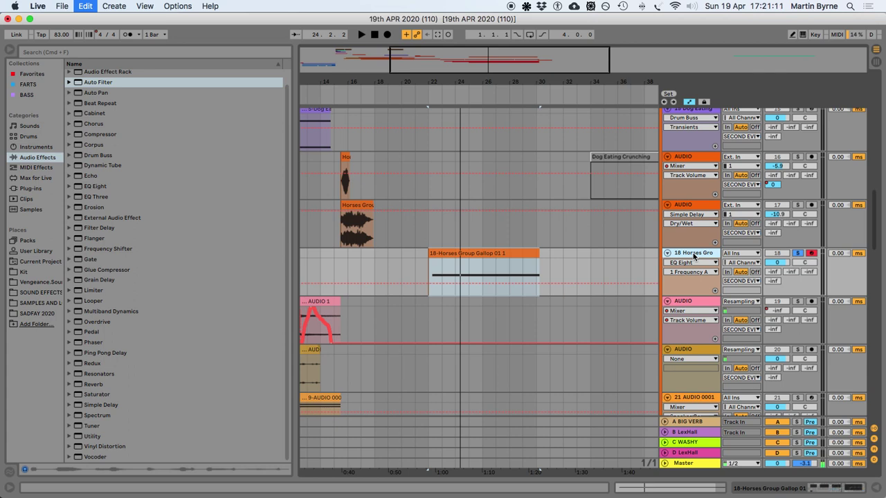
pyautogui.press('super+d')
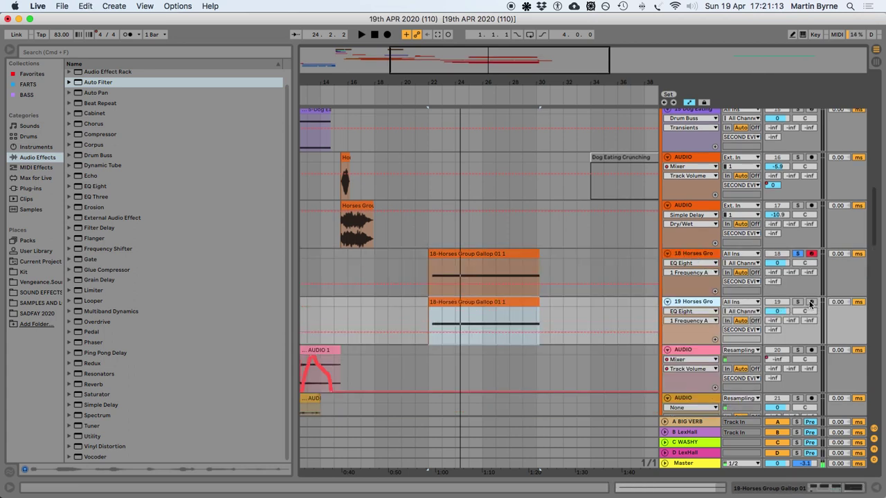
pyautogui.click(811, 302)
# Transpose the long C1 note in the duplicated Horses Group Gallop clip up to C#2
pyautogui.doubleClick(486, 303)
pyautogui.scroll(4, 222, 281)
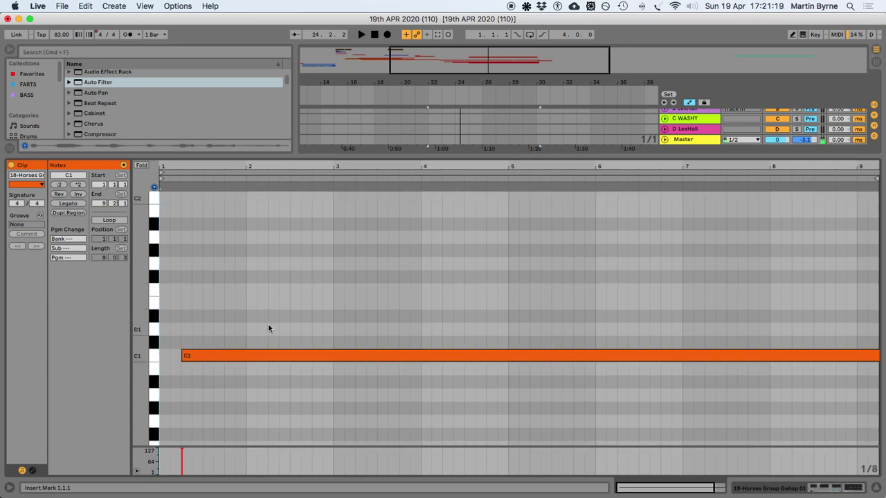
pyautogui.scroll(3, 242, 361)
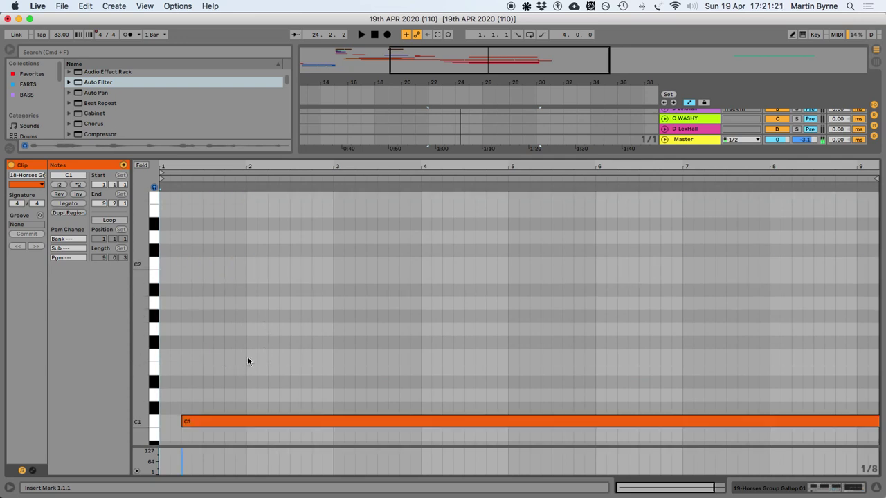
pyautogui.scroll(-3, 247, 357)
pyautogui.click(272, 434)
pyautogui.hotkey('shift', 'Up')
pyautogui.press('Up')
pyautogui.press('Up')
pyautogui.press('Up')
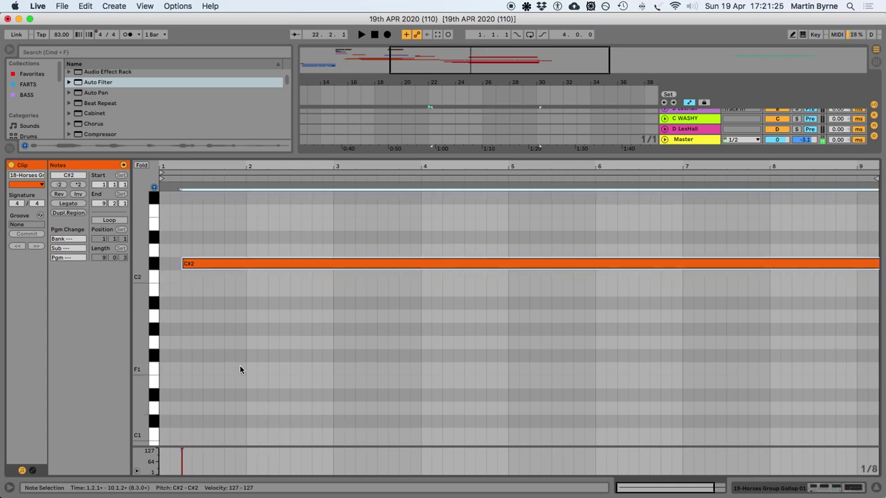
pyautogui.click(874, 485)
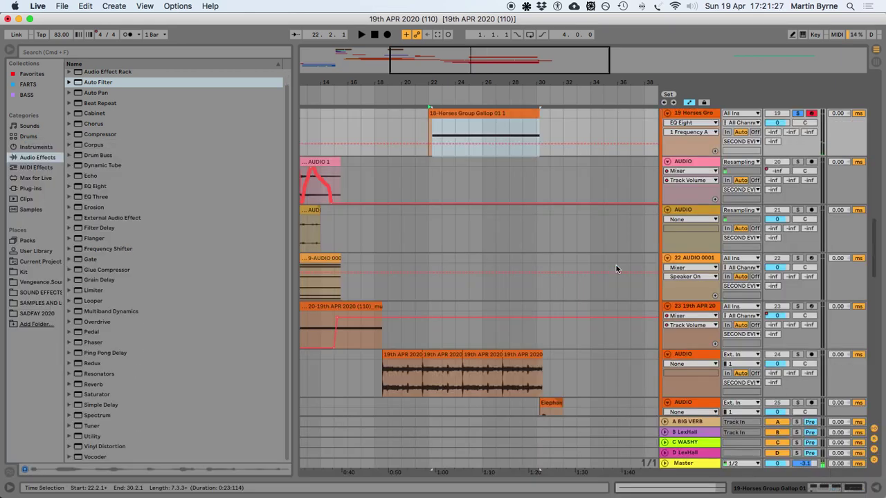
# Solo only the duplicated Horses track 19, play its clip from 22.1.1 and open the track's devices
pyautogui.scroll(4, 485, 163)
pyautogui.click(482, 224)
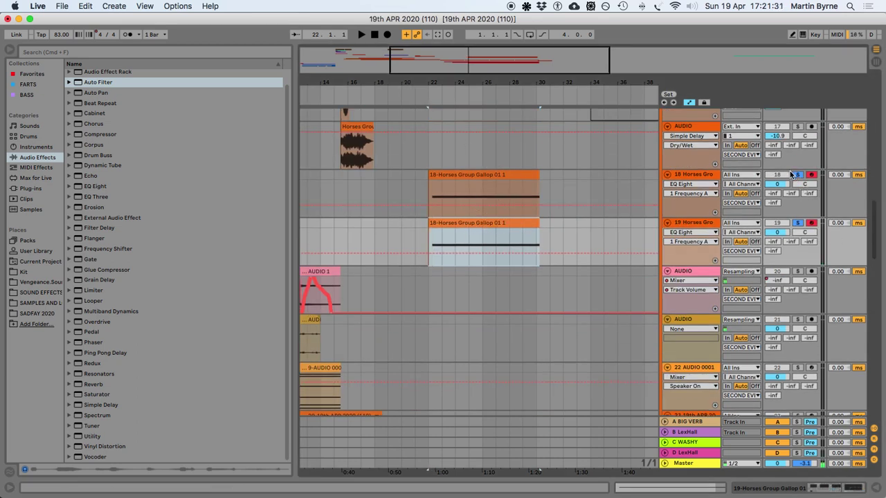
pyautogui.press('space')
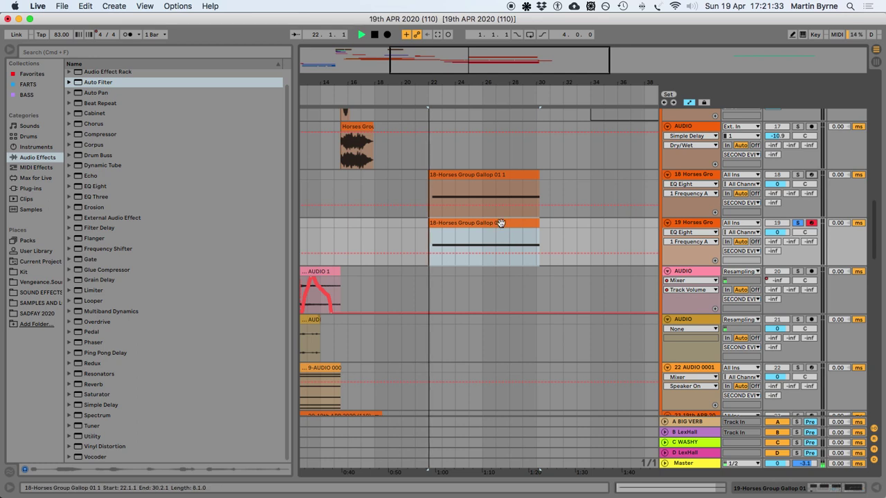
pyautogui.click(676, 223)
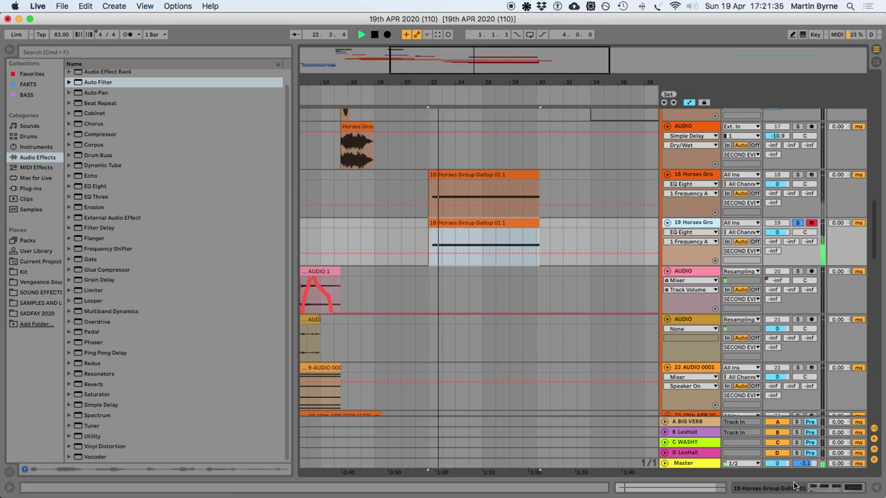
pyautogui.click(676, 223)
pyautogui.press('space')
# Loop the gallop sample back and forth with sample start 29924, loop start 29003 and crossfade 29003
pyautogui.click(210, 454)
pyautogui.press('space')
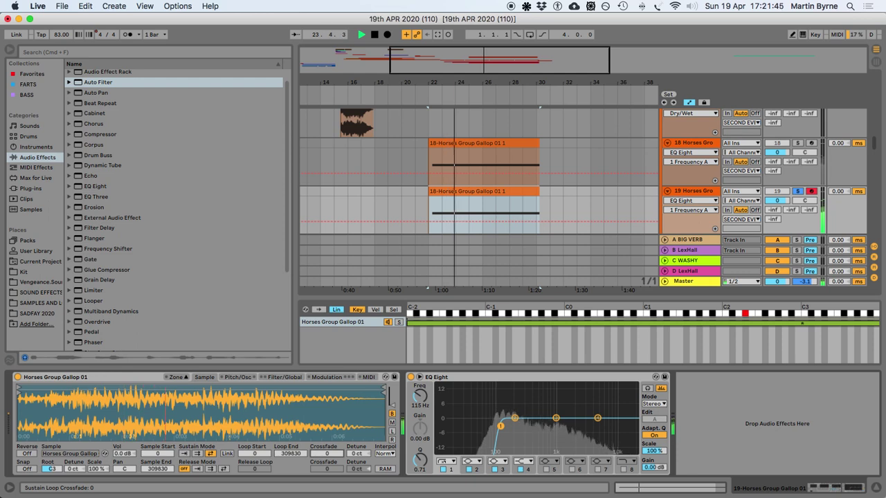
pyautogui.moveTo(30, 402); pyautogui.dragTo(53, 396)
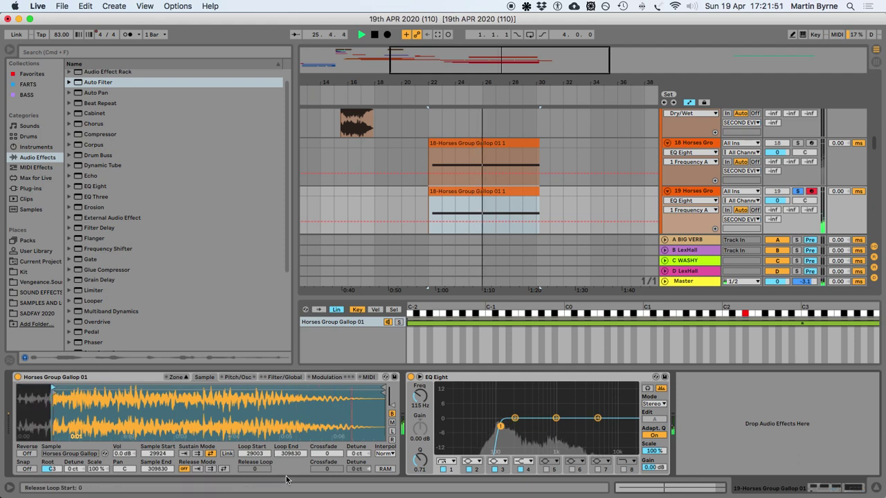
pyautogui.moveTo(326, 454); pyautogui.dragTo(327, 416)
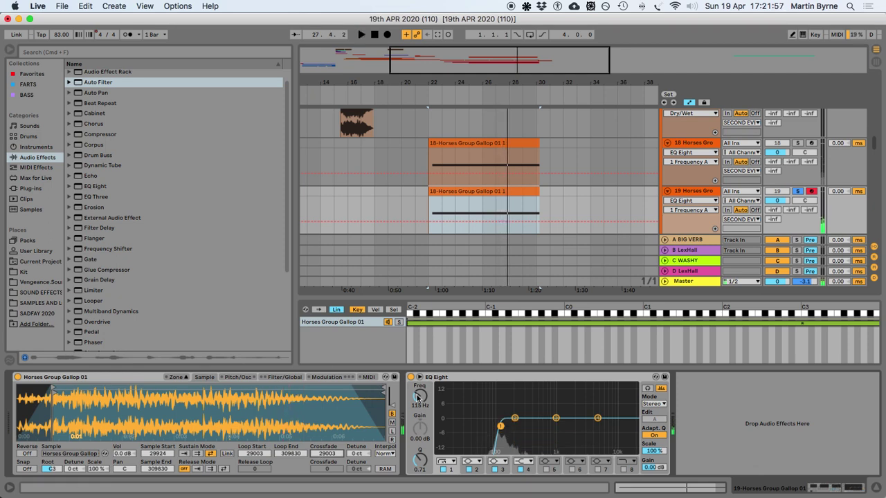
# Raise the EQ Eight low-cut frequency on Horses track 19 to 225 Hz and check it in playback
pyautogui.moveTo(417, 398); pyautogui.dragTo(417, 387)
pyautogui.press('space')
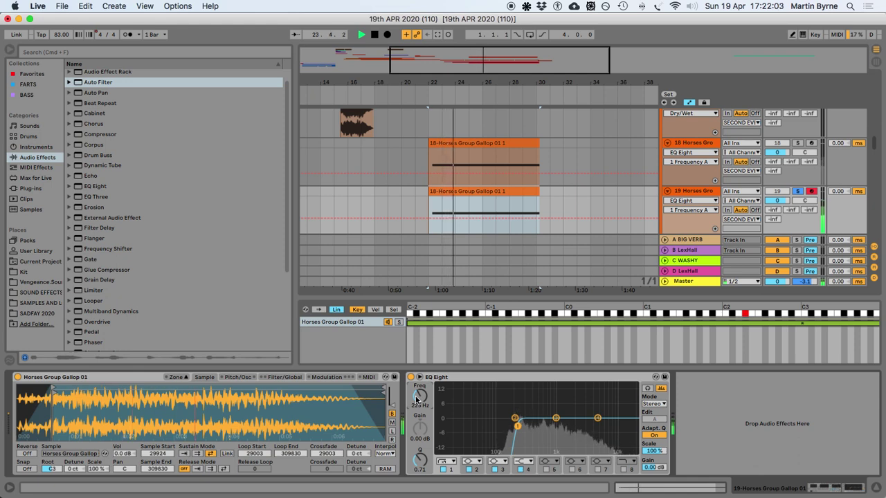
pyautogui.press('space')
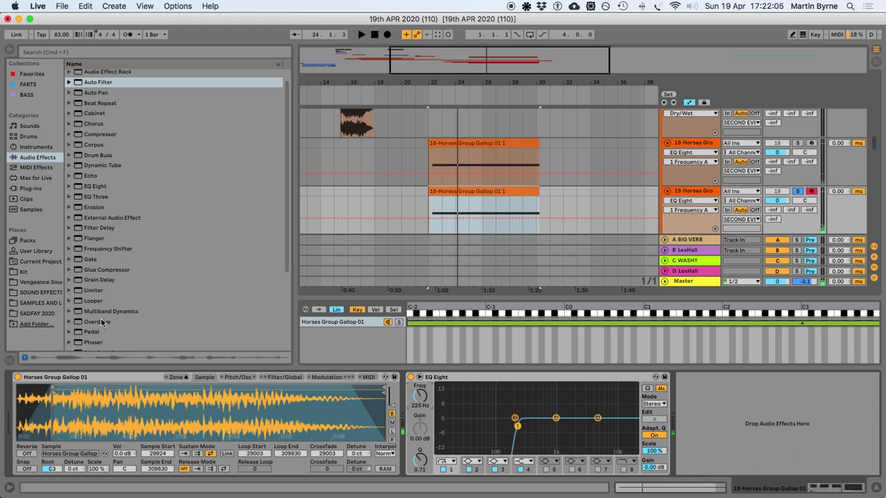
# Copy the long D#2 note in the track 19 gallop clip to E2 and again to F2 starting at 3.3.1, and play the clip
pyautogui.doubleClick(460, 192)
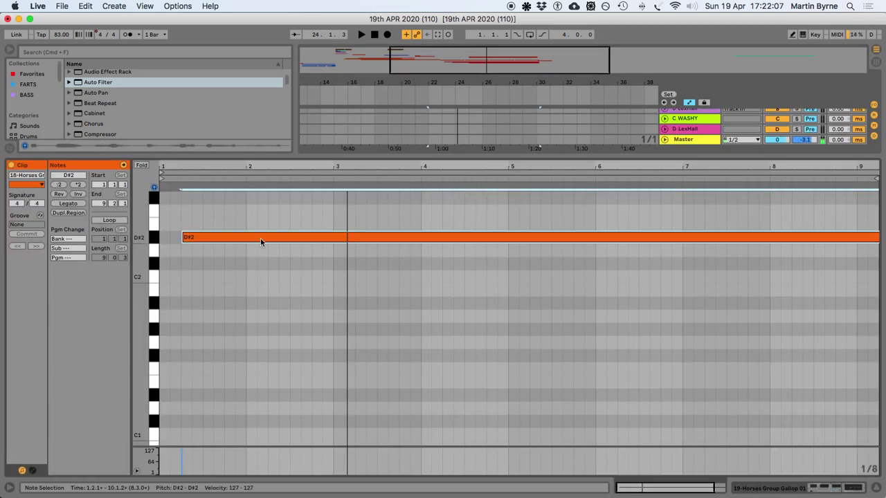
pyautogui.moveTo(271, 234); pyautogui.dragTo(272, 226)
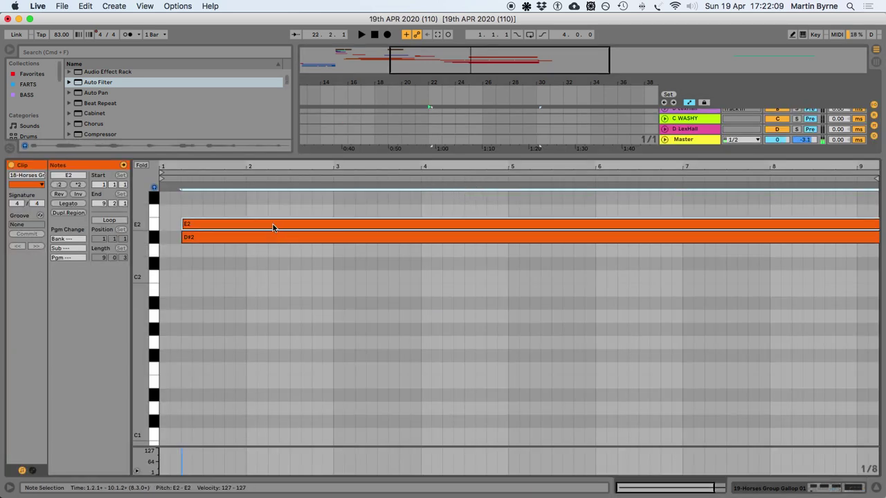
pyautogui.press('space')
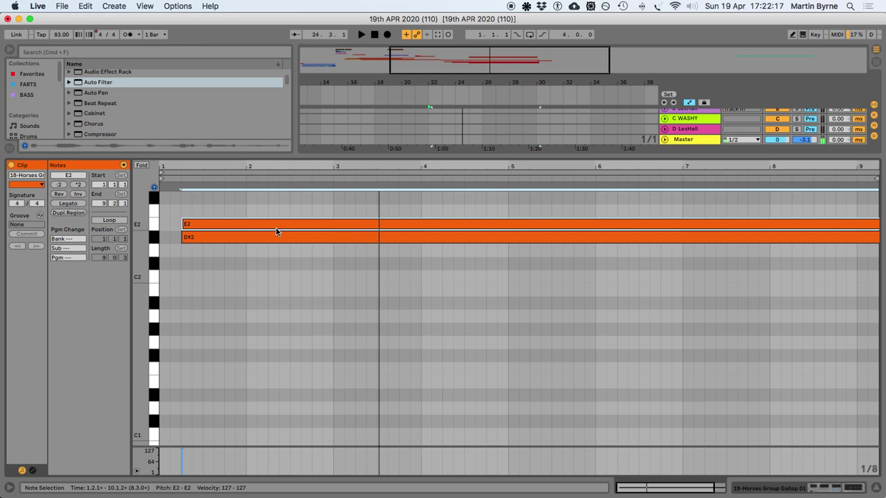
pyautogui.moveTo(272, 226); pyautogui.dragTo(463, 214)
pyautogui.press('space')
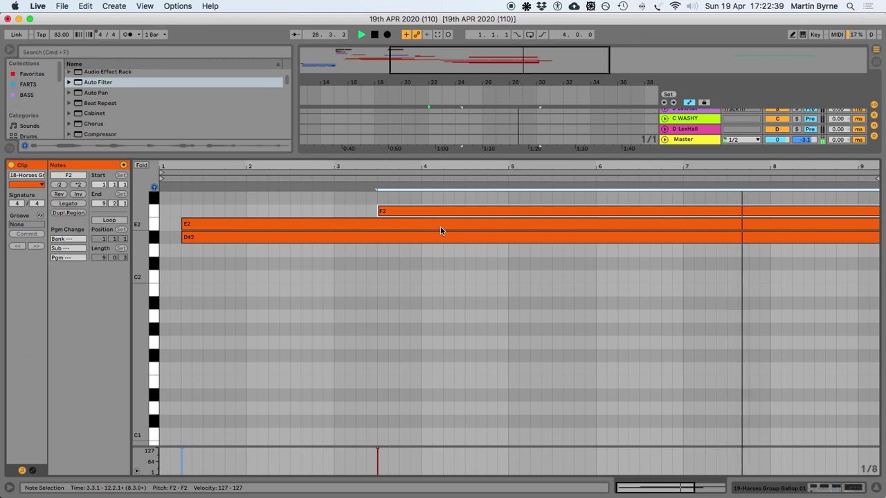
# Extend the end of the Horses Group Gallop clip on track 19 to bar 32
pyautogui.click(874, 488)
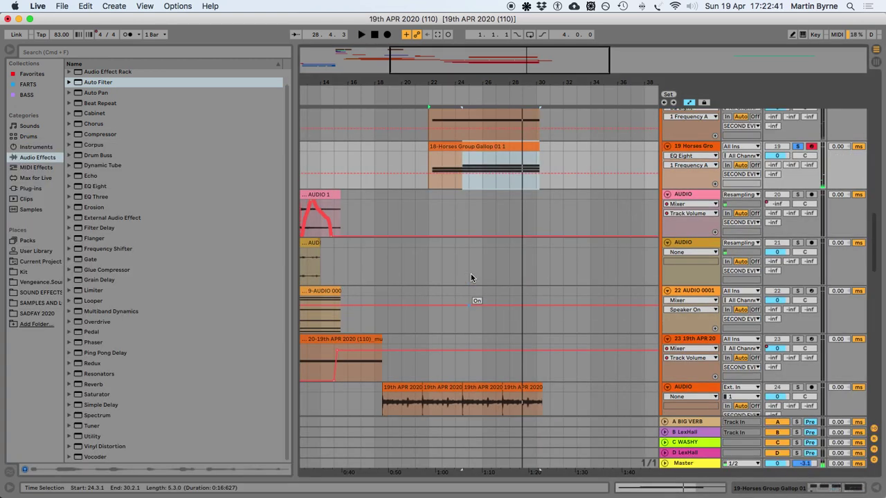
pyautogui.scroll(1, 484, 259)
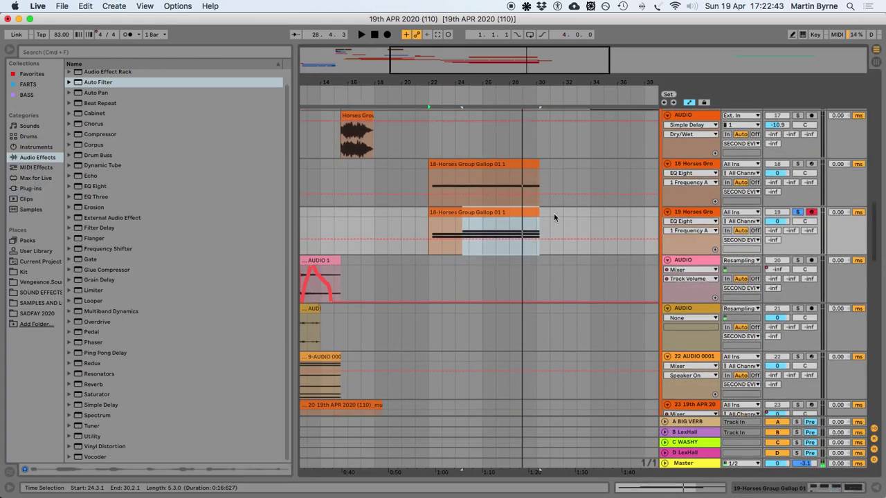
pyautogui.moveTo(534, 211); pyautogui.dragTo(567, 210)
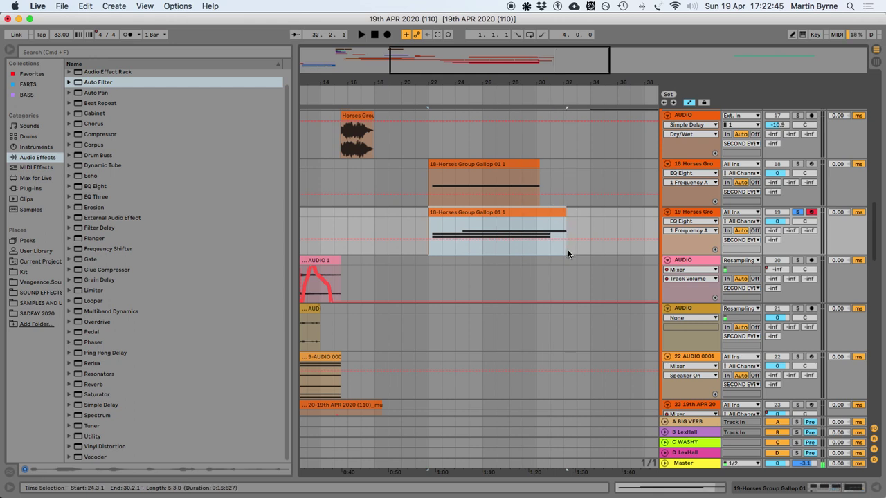
# Add a locator at 30.2.4, exactly where the last music bit clip on track 24 ends
pyautogui.scroll(4, 567, 250)
pyautogui.scroll(-4, 568, 254)
pyautogui.click(537, 247)
pyautogui.press('+')
pyautogui.press('+')
pyautogui.scroll(5, 544, 252)
pyautogui.scroll(-6, 544, 251)
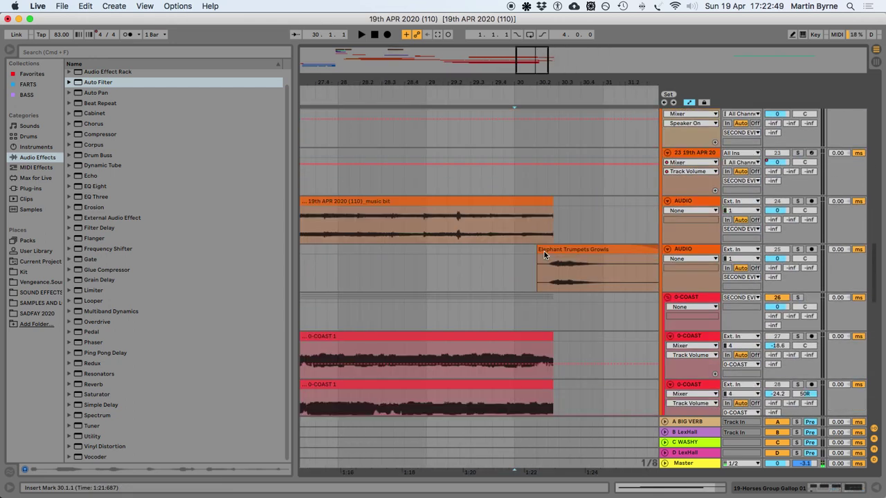
pyautogui.scroll(-12, 544, 252)
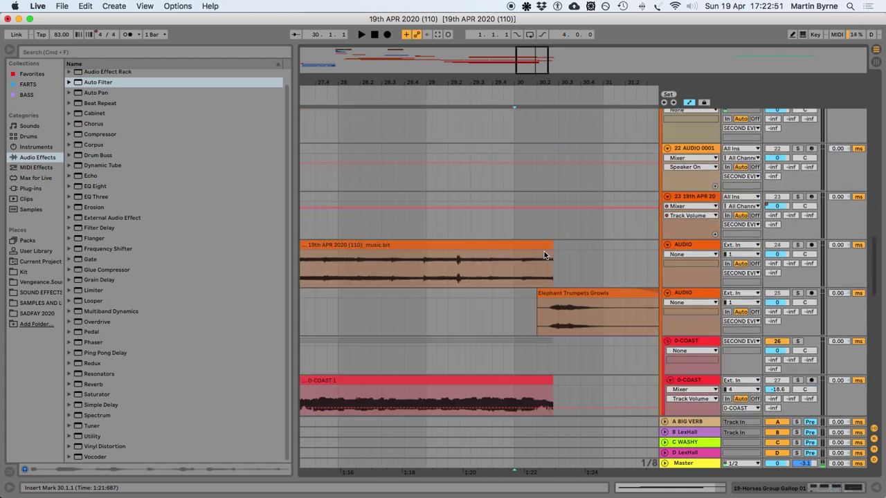
pyautogui.click(555, 266)
pyautogui.press('+')
pyautogui.press('+')
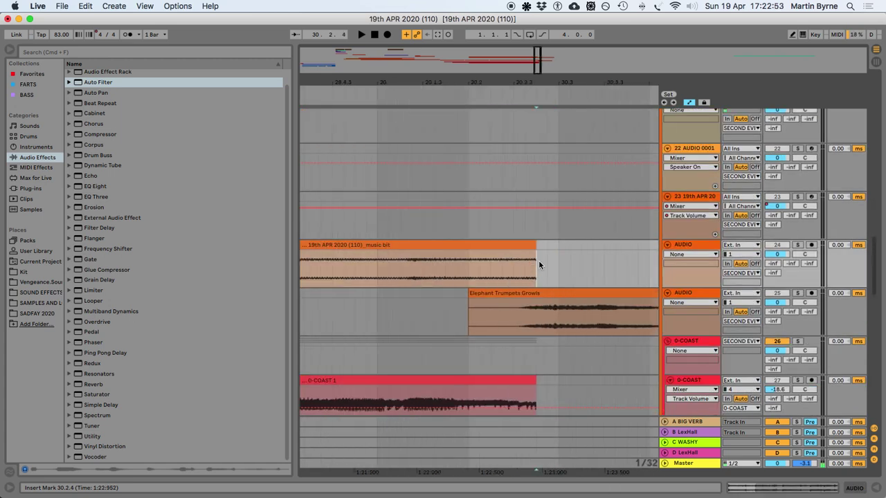
pyautogui.rightClick(537, 96)
pyautogui.click(551, 123)
# Delete the part of the track 19 Horses clip that runs past the locator at 30.2.4
pyautogui.scroll(12, 544, 186)
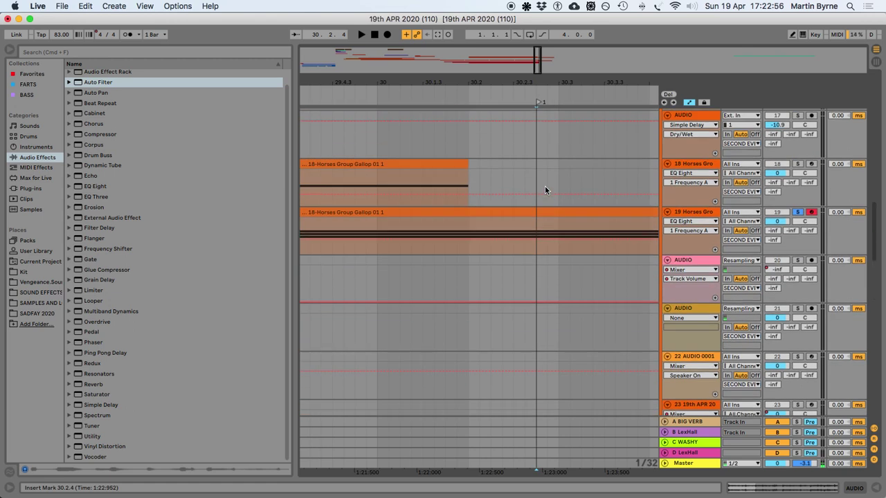
pyautogui.click(535, 238)
pyautogui.press('-')
pyautogui.moveTo(534, 251); pyautogui.dragTo(670, 242)
pyautogui.press('-')
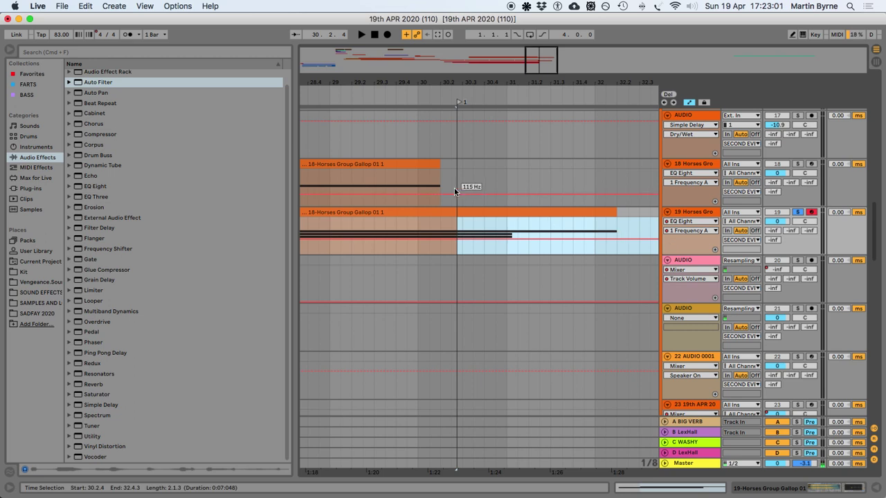
pyautogui.press('Delete')
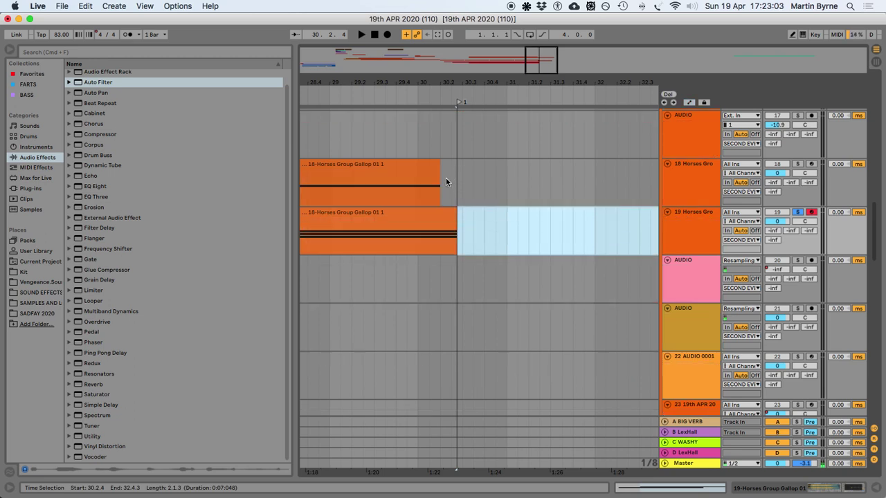
# Extend the Horses Group Gallop clip on track 18 to end at the locator at 30.2.4
pyautogui.click(438, 168)
pyautogui.moveTo(455, 169); pyautogui.dragTo(456, 170)
pyautogui.press('-')
pyautogui.press('-')
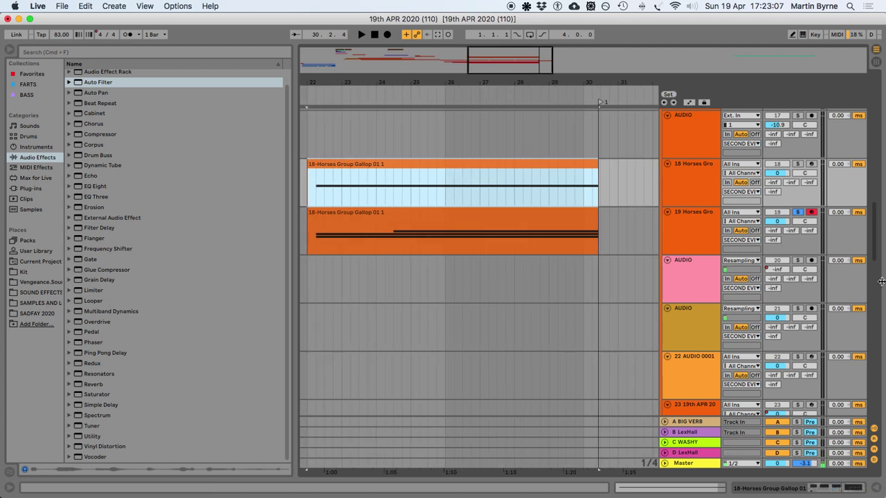
# Unsolo Horses track 19, lower its volume to -4.8 dB and play both gallop tracks from 22.1.1 with its devices open
pyautogui.click(797, 213)
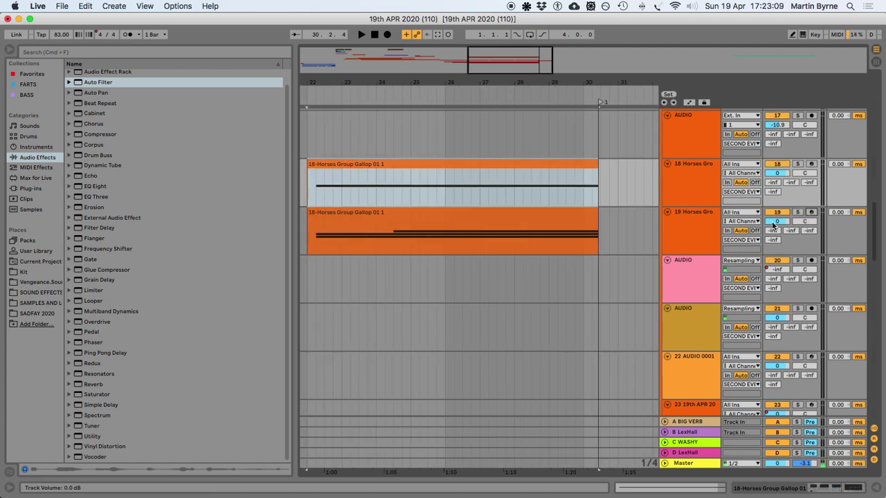
pyautogui.hscroll(-5, 475, 196)
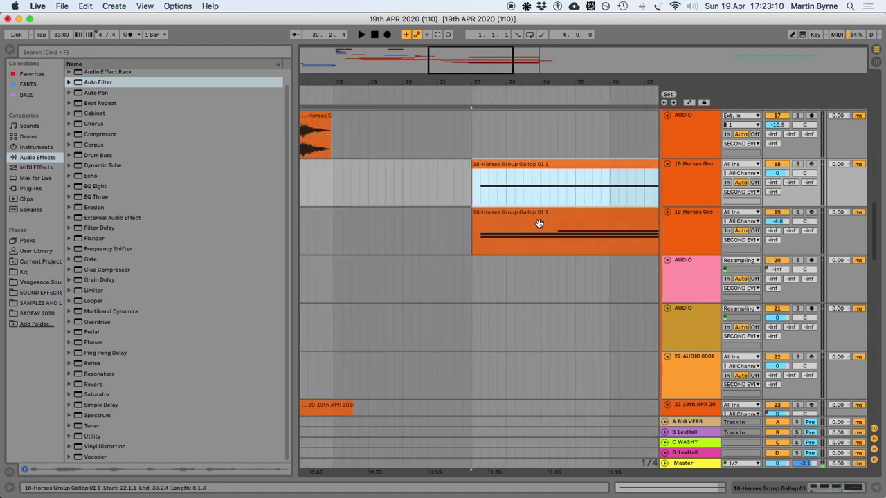
pyautogui.click(472, 196)
pyautogui.press('space')
pyautogui.click(787, 245)
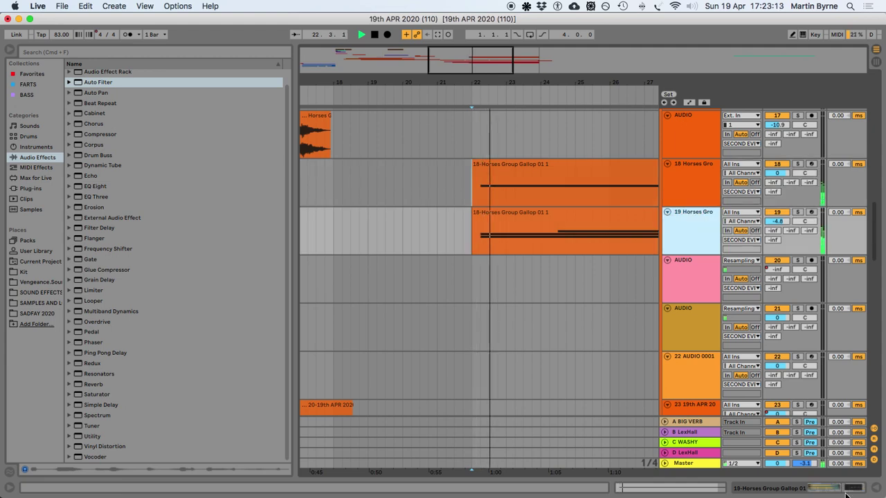
pyautogui.press('super+alt+l')
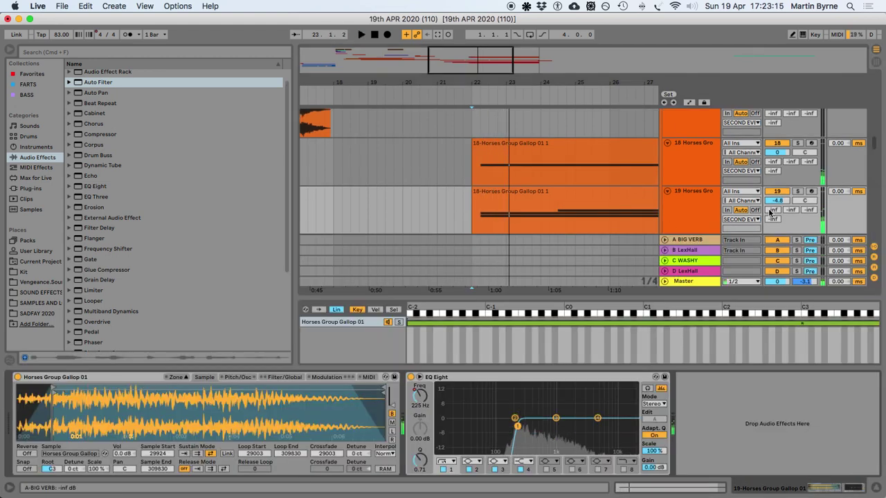
pyautogui.press('space')
# Automate a volume fade-in on track 19 from -inf at the clip's start to -4.8 dB at about bar 24, and play it from 21.4.1
pyautogui.press('a')
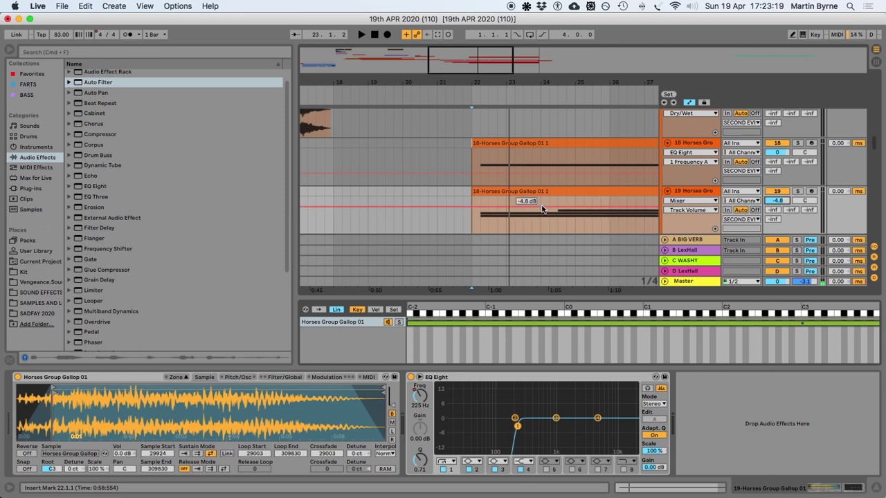
pyautogui.moveTo(515, 211); pyautogui.dragTo(469, 232)
pyautogui.click(465, 223)
pyautogui.press('space')
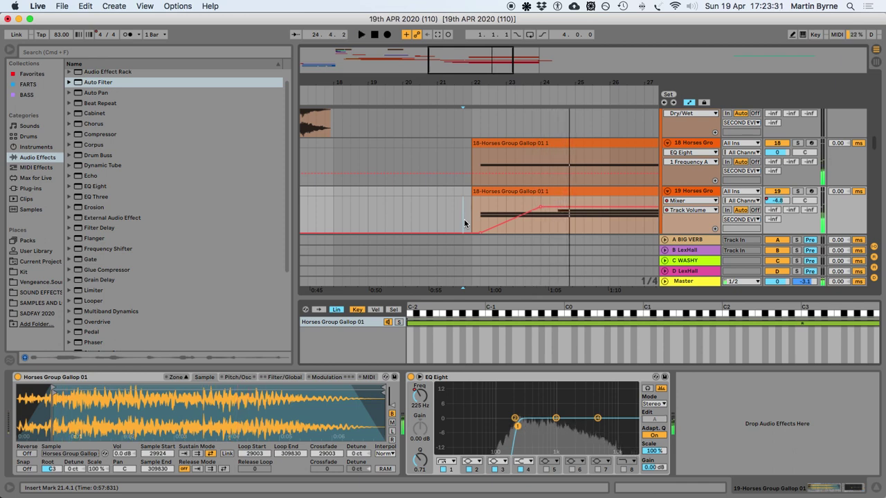
pyautogui.press('space')
# Lengthen the track 19 fade-in so it reaches -4.8 dB at bar 26, and play it through
pyautogui.hscroll(5, 438, 220)
pyautogui.moveTo(423, 209)
pyautogui.moveTo(420, 209); pyautogui.dragTo(488, 207)
pyautogui.press('space')
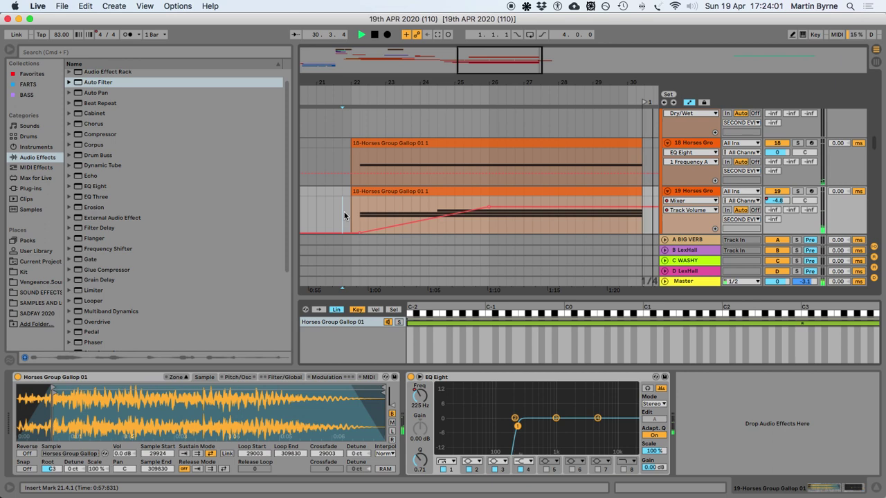
pyautogui.press('space')
# Move the track 19 gallop clip earlier to start at about 18.2.1 and extend its end to the locator at 30.2.4
pyautogui.scroll(-5, 377, 213)
pyautogui.click(876, 490)
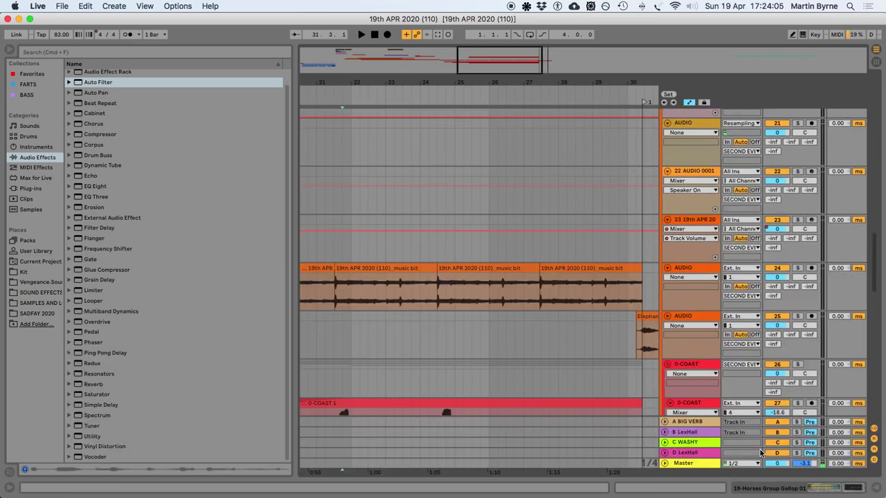
pyautogui.hscroll(-5, 472, 174)
pyautogui.scroll(5, 457, 222)
pyautogui.moveTo(570, 247); pyautogui.dragTo(469, 251)
pyautogui.hscroll(5, 484, 253)
pyautogui.moveTo(631, 248); pyautogui.dragTo(689, 226)
# Lengthen the D#2, E2 and F2 notes in the track 19 clip past the clip end at 13.1.4
pyautogui.doubleClick(593, 245)
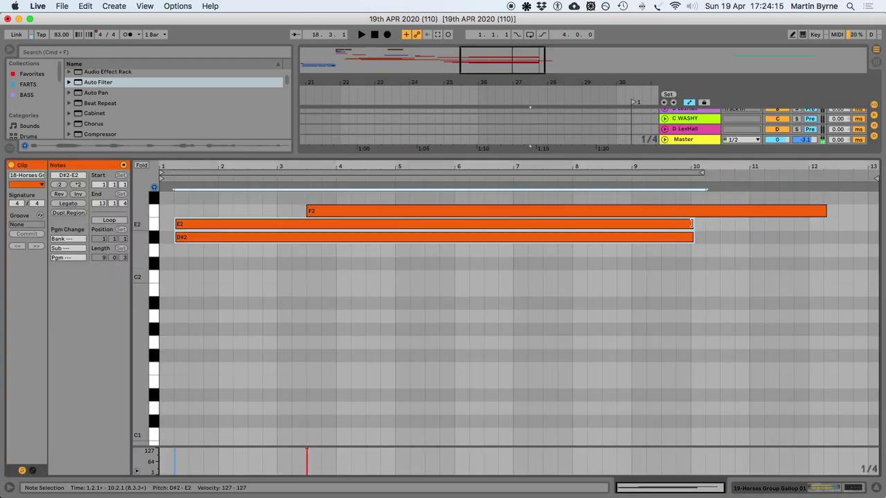
pyautogui.keyDown('shift'); pyautogui.click(682, 210); pyautogui.keyUp('shift')
pyautogui.click(690, 226)
pyautogui.moveTo(677, 195); pyautogui.dragTo(818, 229)
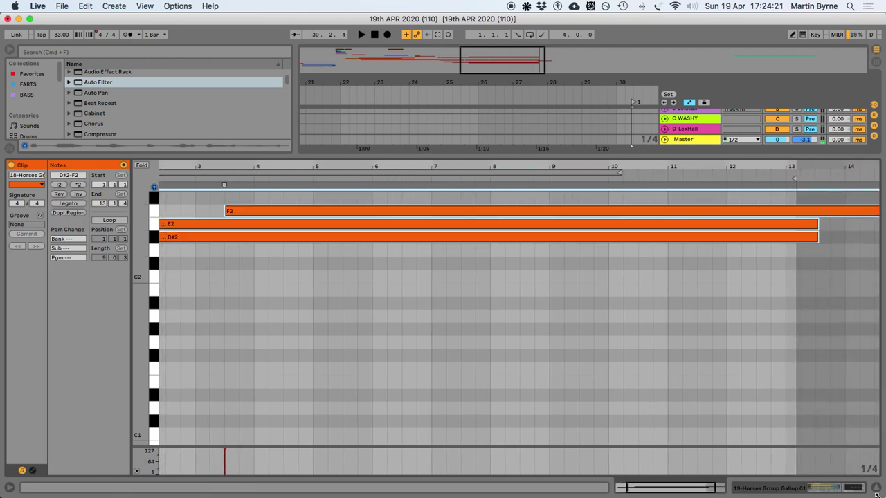
pyautogui.click(877, 487)
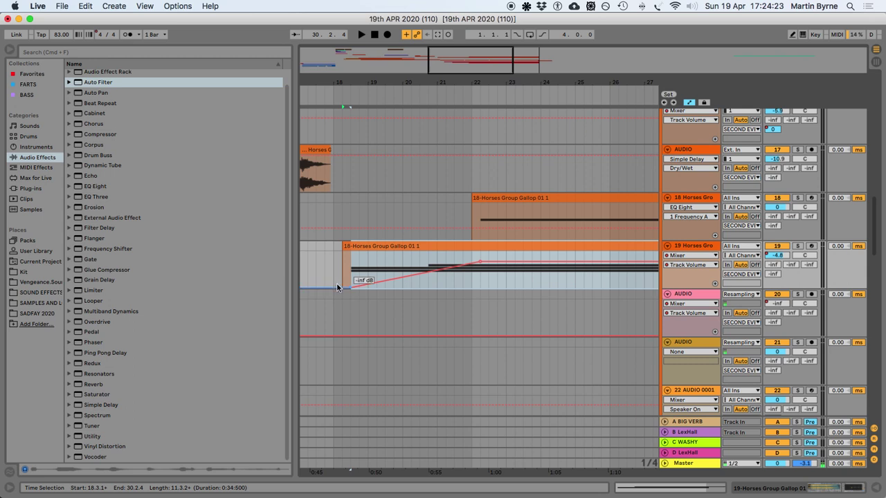
# Stretch the track 19 volume fade-in to reach -4.8 dB just after bar 26, play it from 18.1.1 and save the set
pyautogui.scroll(-5, 326, 272)
pyautogui.scroll(5, 328, 270)
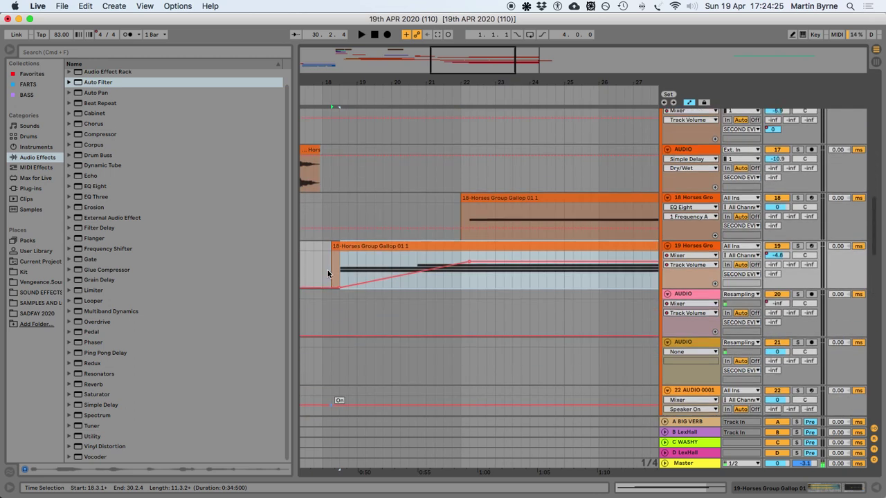
pyautogui.click(323, 274)
pyautogui.press('space')
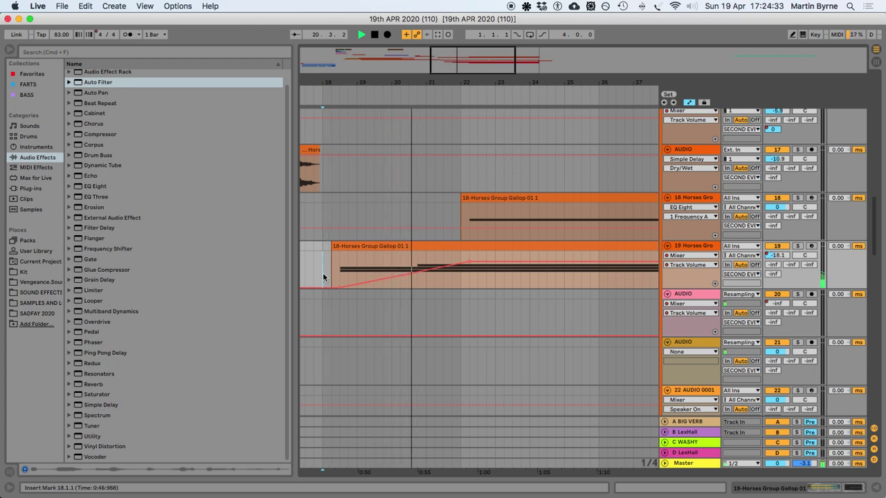
pyautogui.press('space')
pyautogui.moveTo(471, 261); pyautogui.dragTo(609, 262)
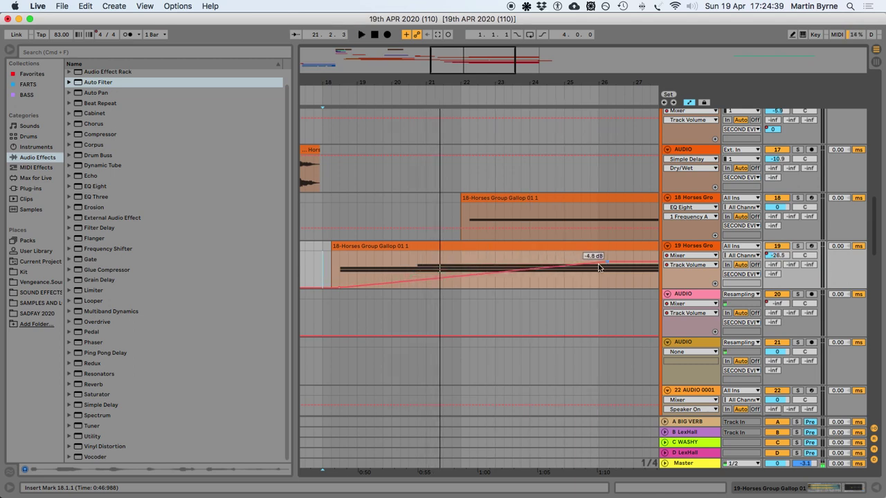
pyautogui.press('space')
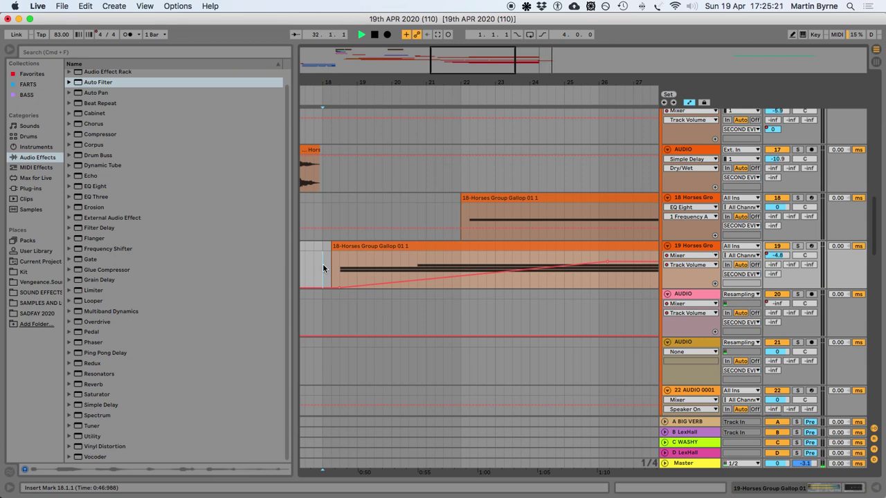
pyautogui.press('space')
pyautogui.press('super+s')
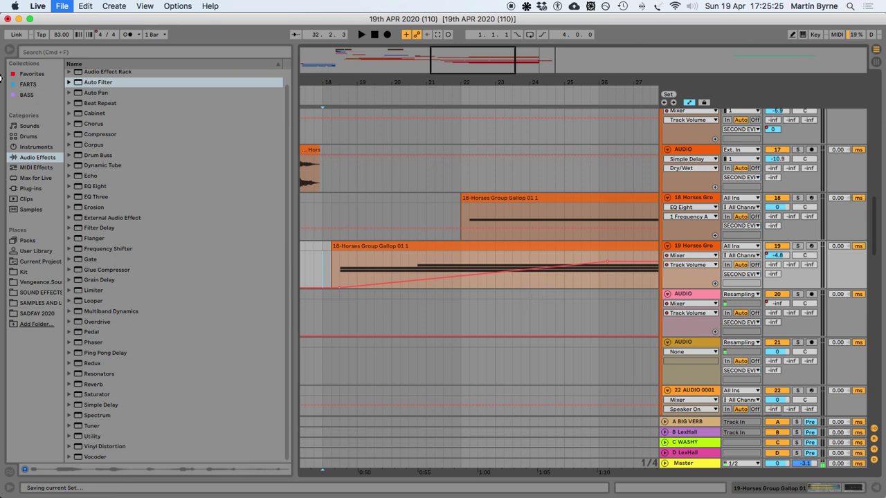
# Duplicate audio track 25 with the Elephant Trumpets Growls clip that starts at 30.2.1
pyautogui.press('-')
pyautogui.press('super+alt+b')
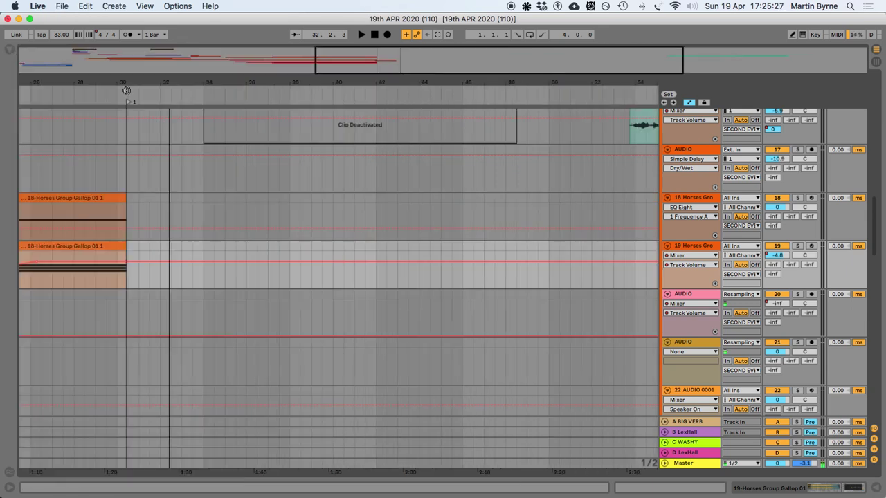
pyautogui.scroll(-10, 303, 214)
pyautogui.scroll(4, 138, 226)
pyautogui.hscroll(-2, 140, 226)
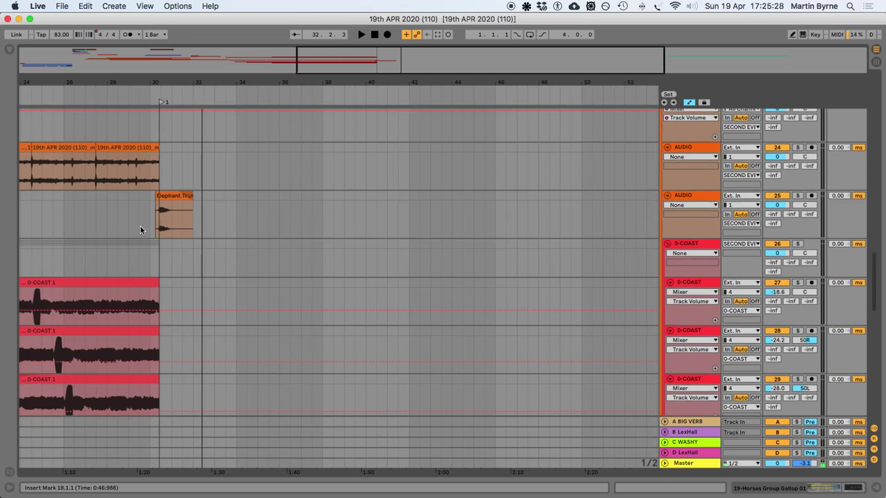
pyautogui.click(166, 196)
pyautogui.click(692, 197)
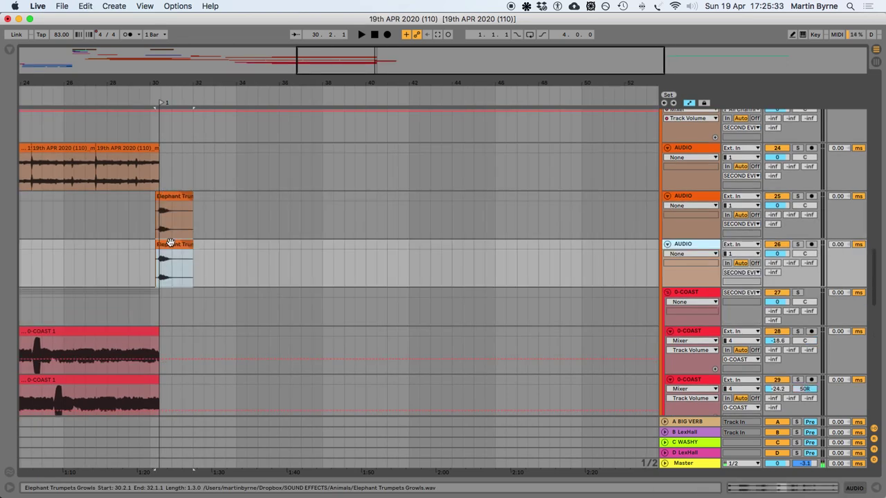
# Transpose the duplicated Elephant Trumpets Growls clip by 2 st and play it
pyautogui.doubleClick(171, 245)
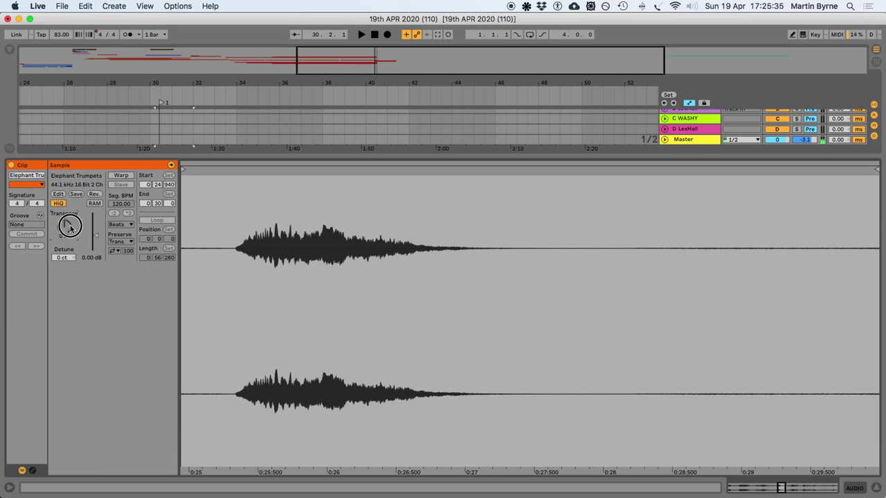
pyautogui.press('space')
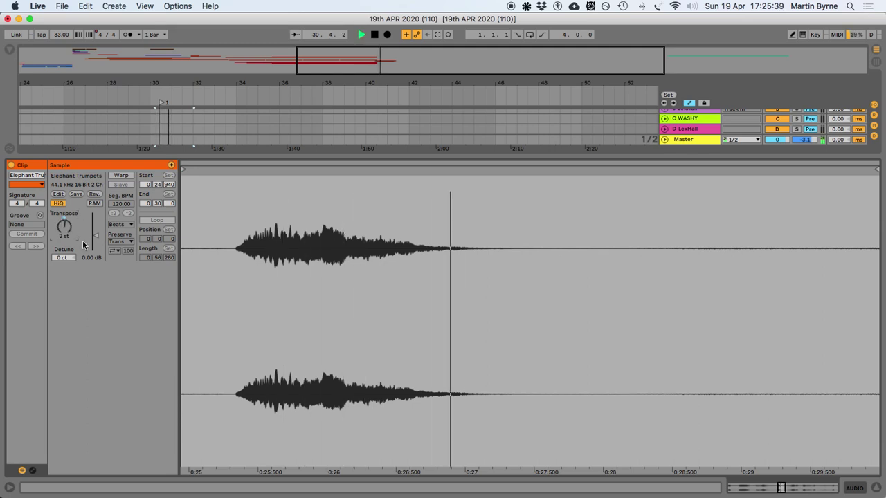
# Shorten the Elephant Trumpets Growls clips to end at 31.2.1 on track 26 and 31.3.1 on track 25, and play from 30.2.1
pyautogui.press('space')
pyautogui.click(876, 488)
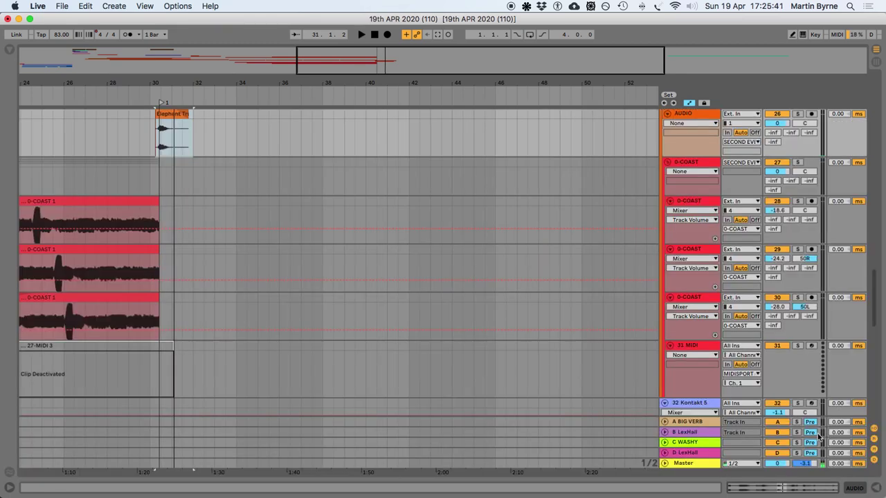
pyautogui.scroll(2, 222, 178)
pyautogui.press('+')
pyautogui.press('+')
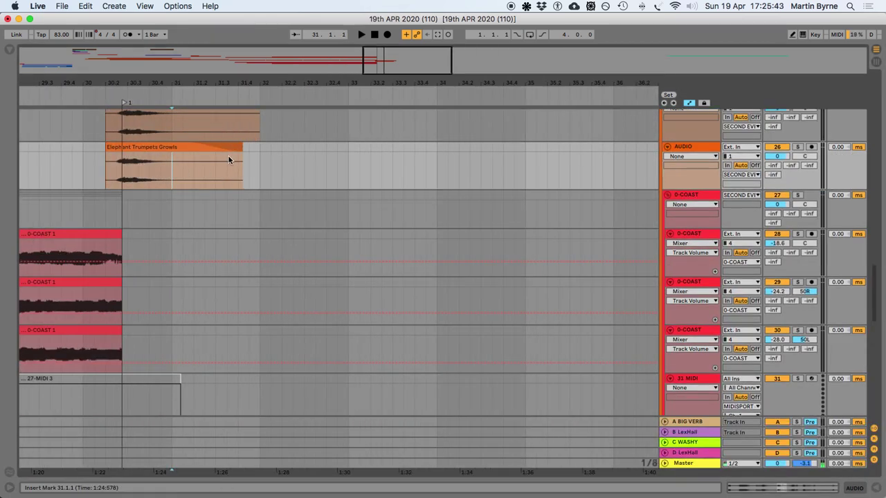
pyautogui.moveTo(235, 148); pyautogui.dragTo(192, 144)
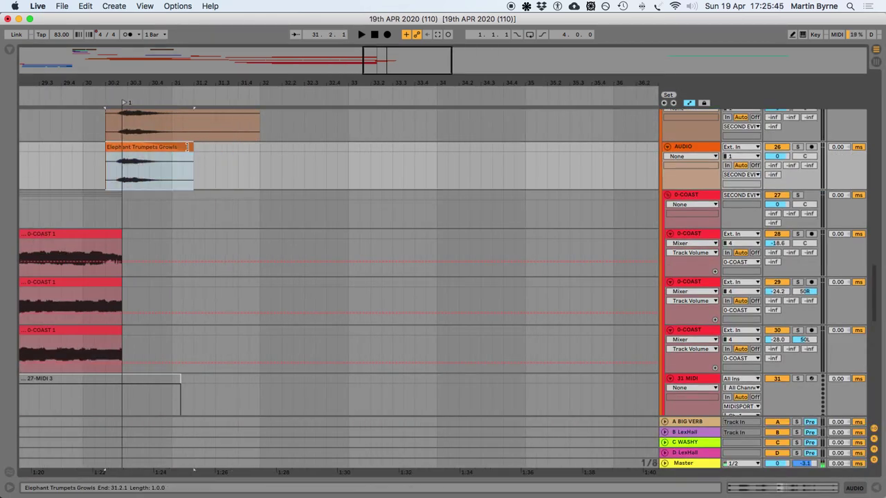
pyautogui.scroll(1, 272, 164)
pyautogui.scroll(1, 273, 164)
pyautogui.moveTo(259, 132); pyautogui.dragTo(219, 132)
pyautogui.click(108, 160)
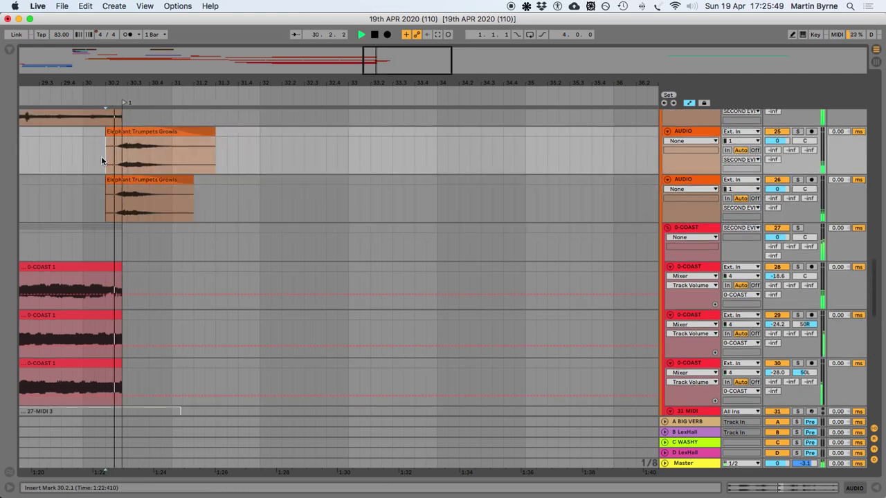
# Cut the quiet lead-in before the trumpet from the starts of the Elephant Trumpets Growls clips on tracks 26 and 25
pyautogui.press('+')
pyautogui.press('+')
pyautogui.press('+')
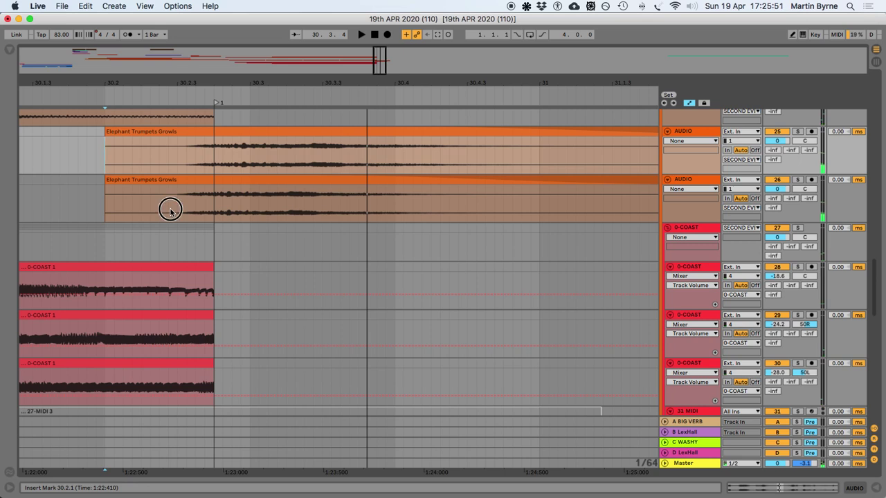
pyautogui.moveTo(171, 208); pyautogui.dragTo(69, 205)
pyautogui.press('Delete')
pyautogui.moveTo(97, 159); pyautogui.dragTo(75, 154)
pyautogui.click(168, 169)
pyautogui.press('Delete')
# Play the trimmed elephant clips from 30.1.3 and save the set
pyautogui.click(42, 158)
pyautogui.press('space')
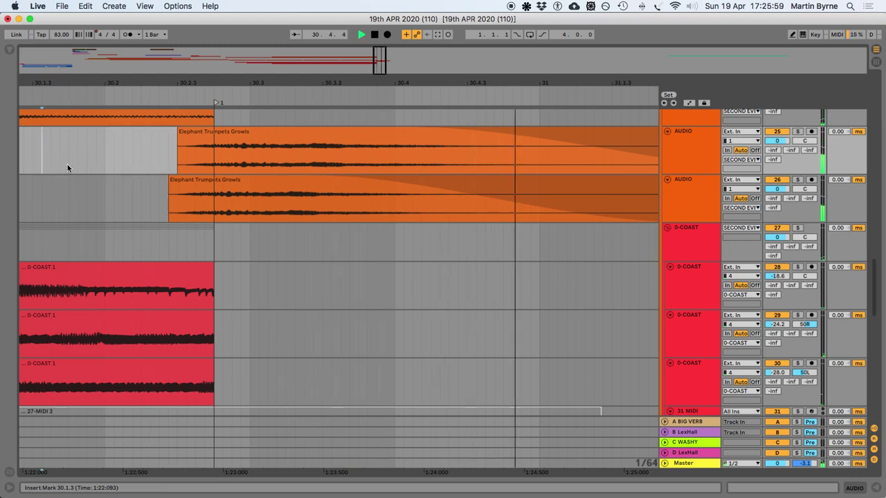
pyautogui.press('-')
pyautogui.press('space')
pyautogui.press('super+s')
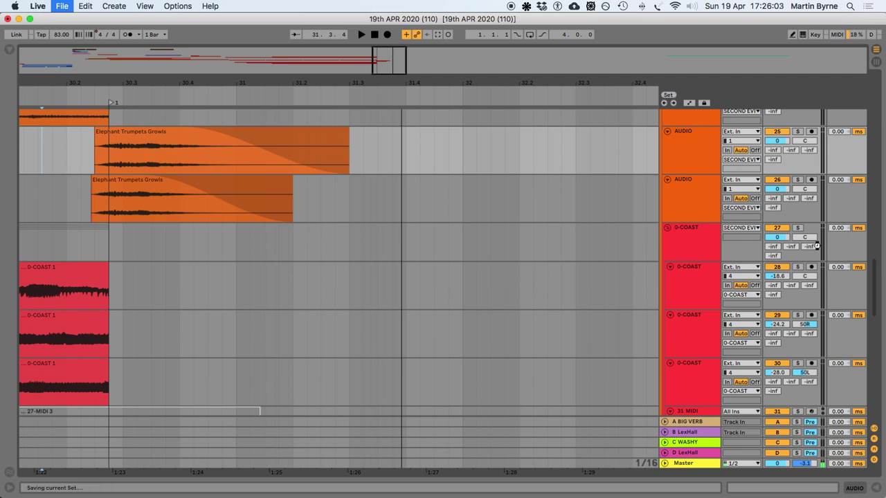
# Duplicate audio track 26 with its Elephant Trumpets Growls clip three times
pyautogui.click(695, 180)
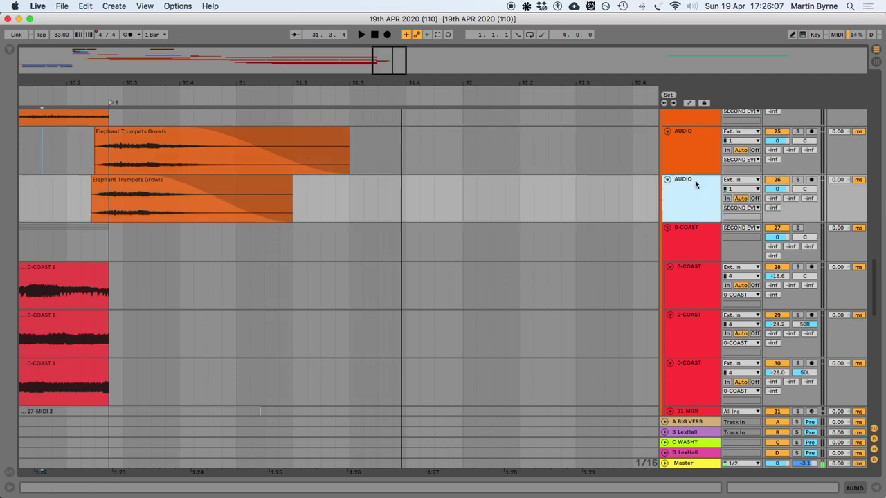
pyautogui.press('super+d')
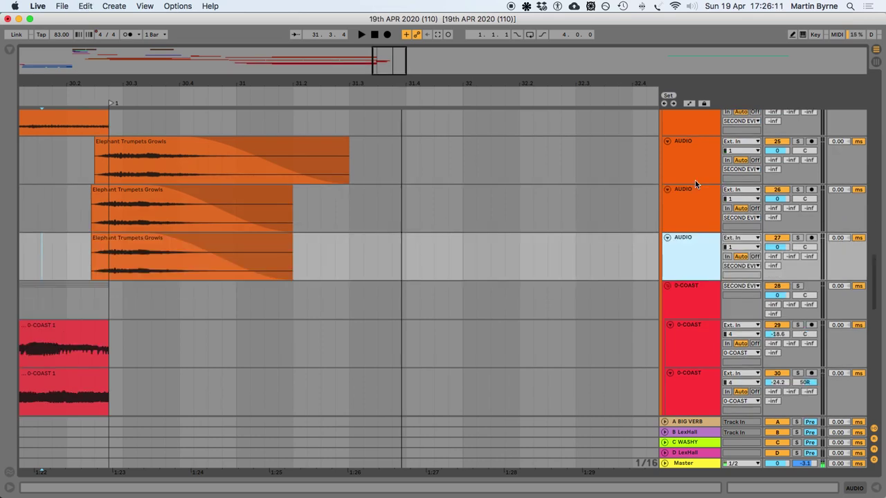
pyautogui.press('super+d')
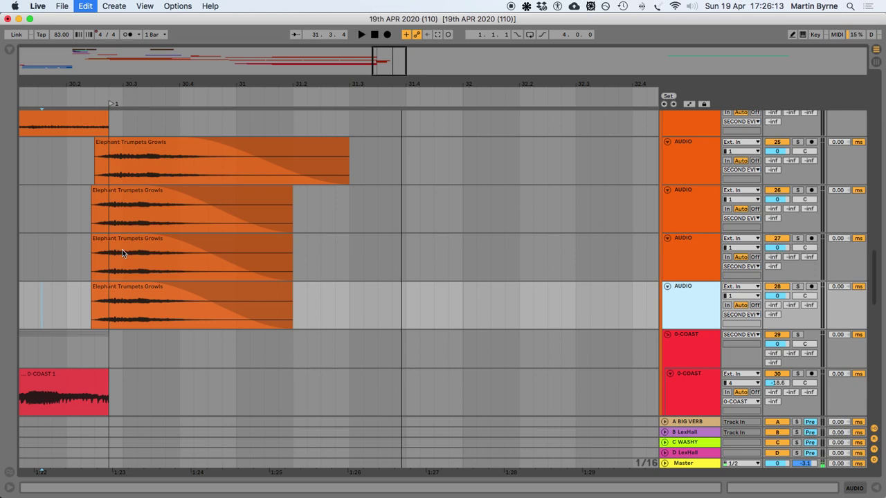
# Transpose the Elephant Trumpets Growls clip on track 27 down and play it
pyautogui.doubleClick(122, 253)
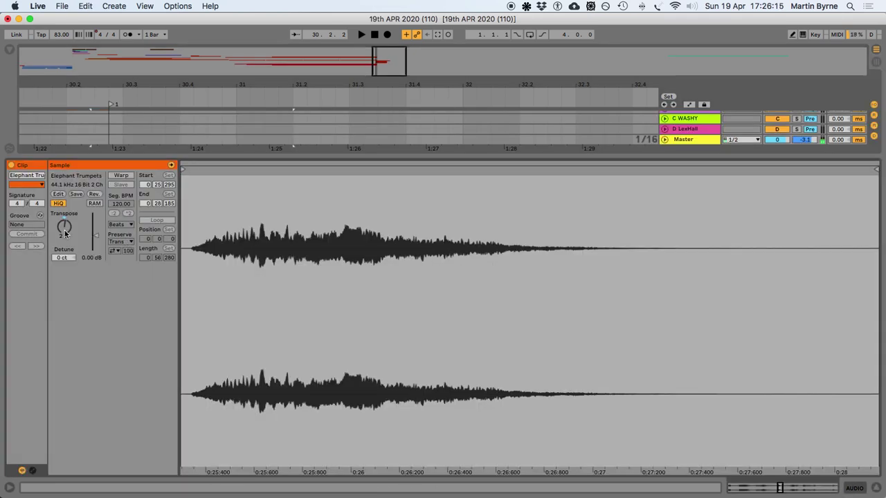
pyautogui.press('space')
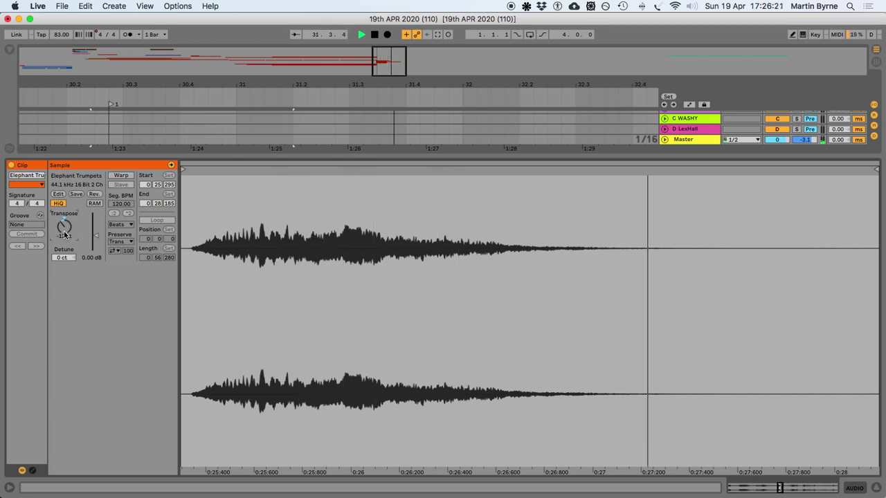
pyautogui.press('space')
pyautogui.click(874, 487)
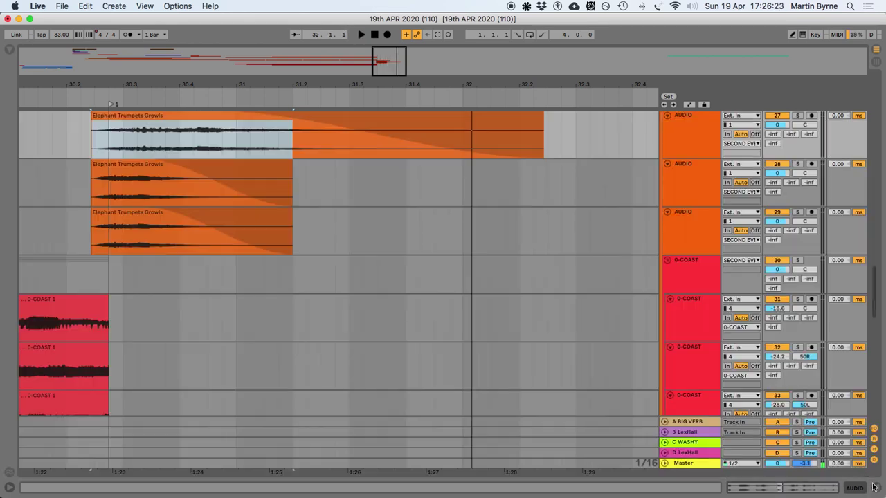
# Shorten the track 27 elephant clip to end at 31.4.4, start its fade-out just after 30.4 and play it
pyautogui.scroll(4, 140, 191)
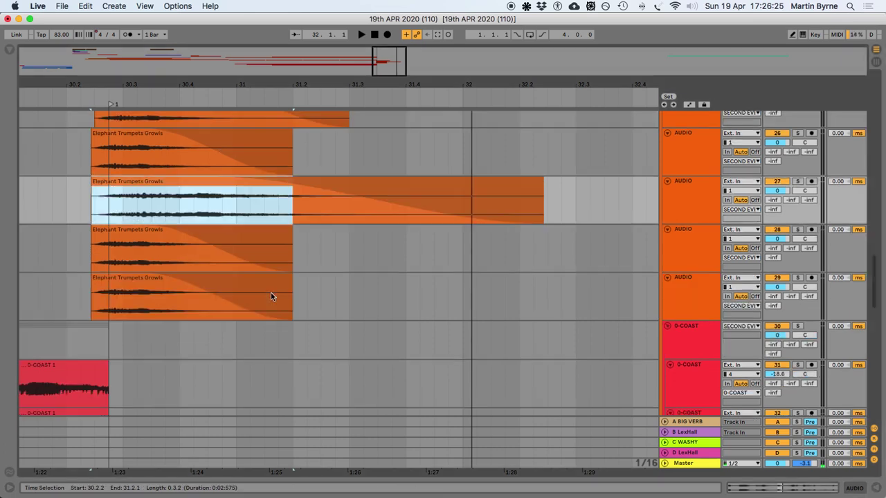
pyautogui.click(245, 190)
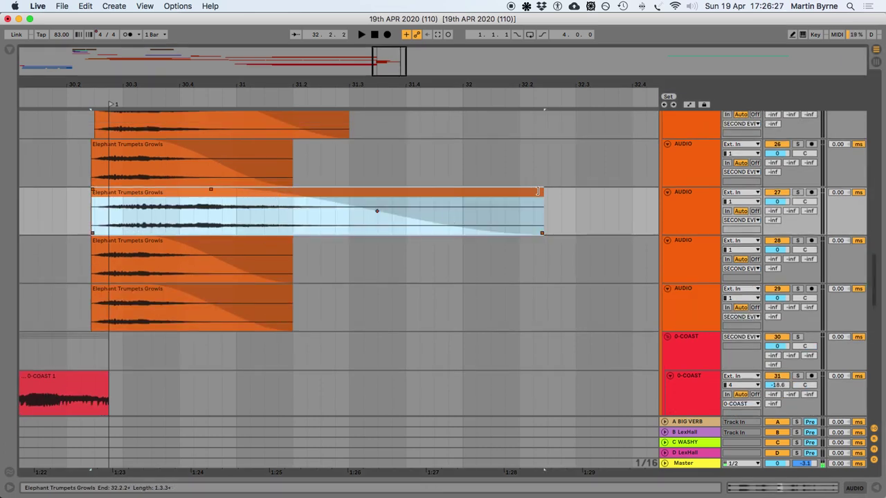
pyautogui.moveTo(517, 192); pyautogui.dragTo(449, 197)
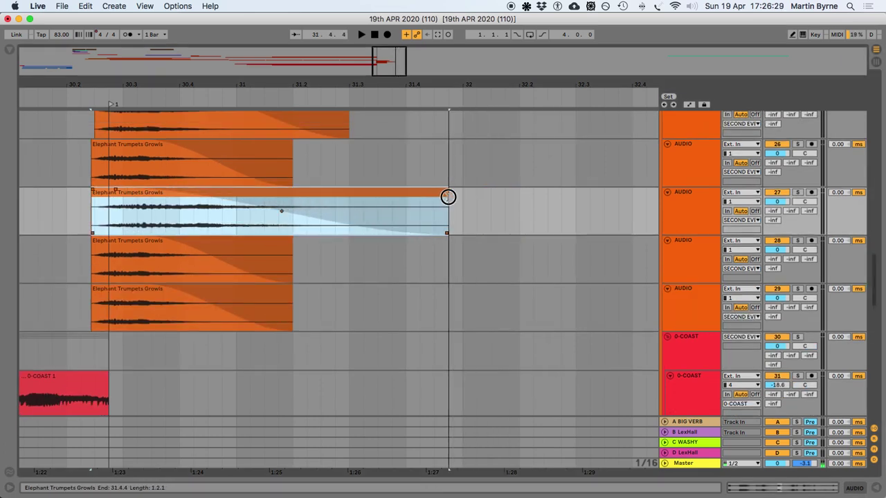
pyautogui.press('space')
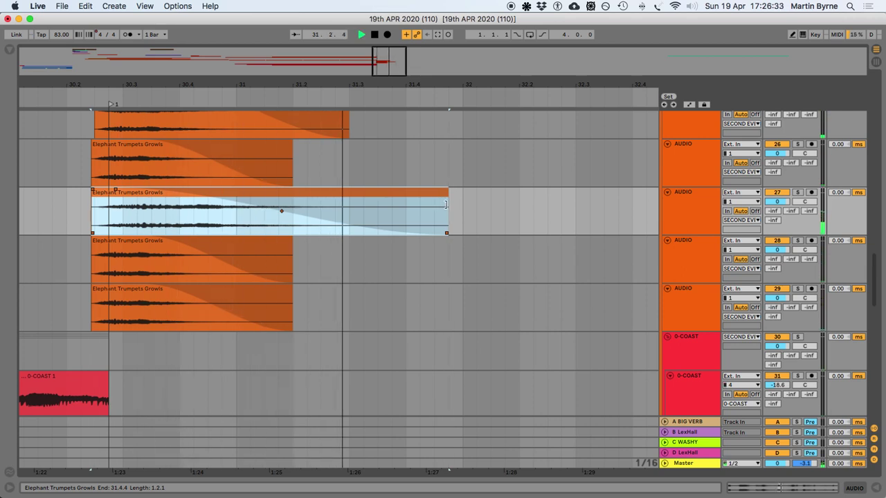
pyautogui.press('space')
pyautogui.moveTo(131, 191); pyautogui.dragTo(185, 191)
pyautogui.press('space')
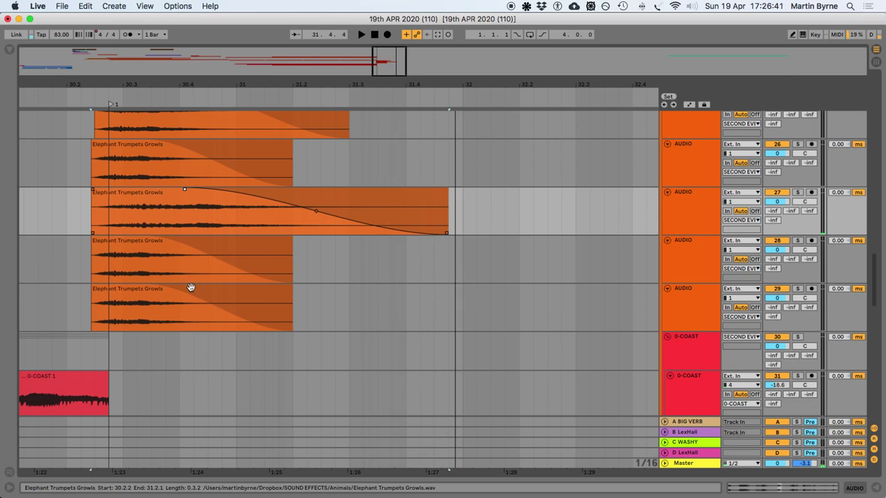
pyautogui.press('space')
# Transpose the track 28 Elephant Trumpets Growls clip to 5 st, turn on Warp and play it
pyautogui.doubleClick(134, 243)
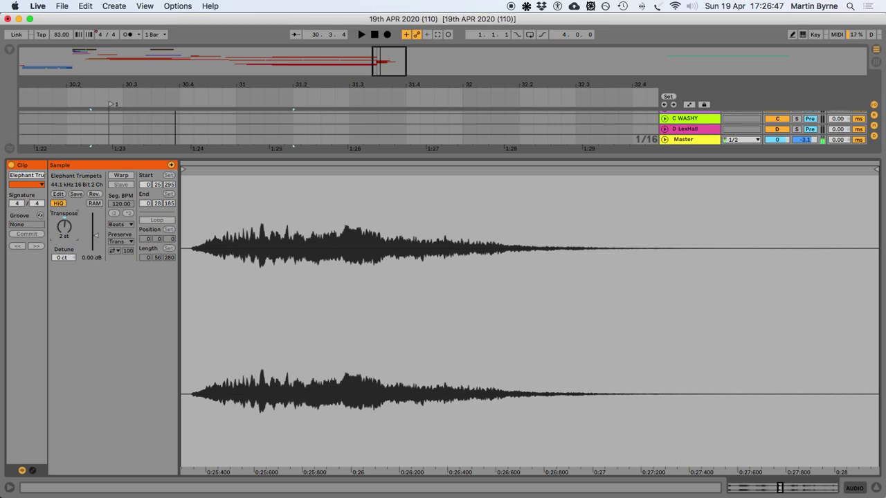
pyautogui.press('space')
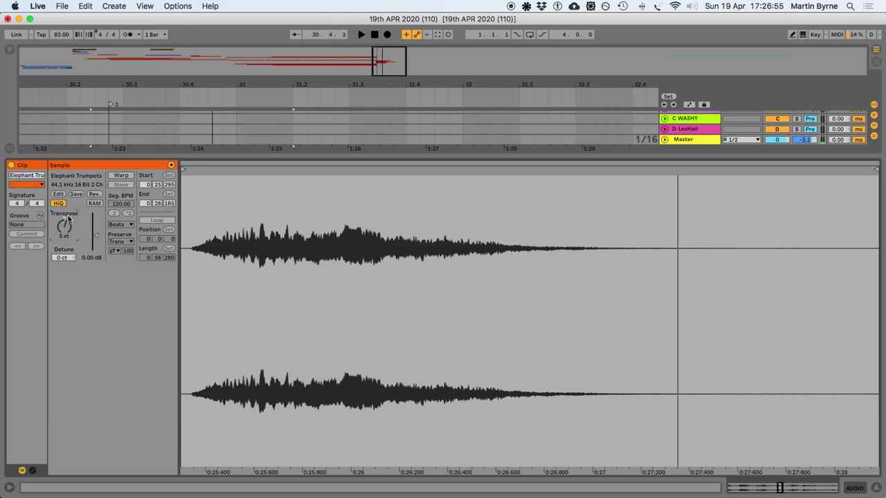
pyautogui.click(121, 176)
pyautogui.press('space')
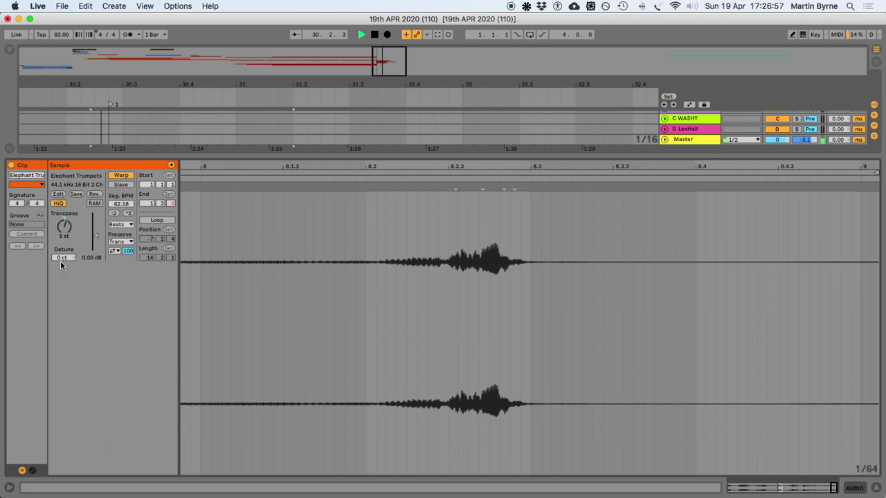
pyautogui.press('space')
pyautogui.click(878, 489)
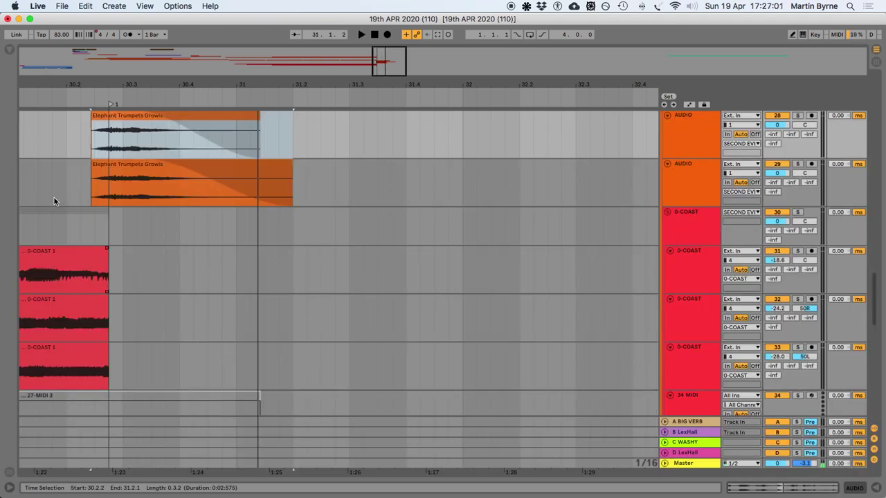
# Turn on Warp for the track 29 Elephant Trumpets Growls clip, transpose it to -15 st and play it
pyautogui.doubleClick(122, 160)
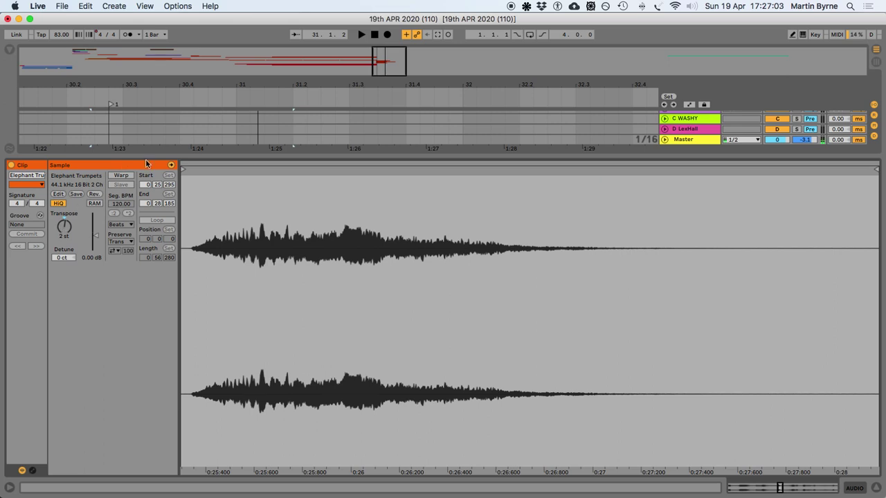
pyautogui.click(120, 176)
pyautogui.press('space')
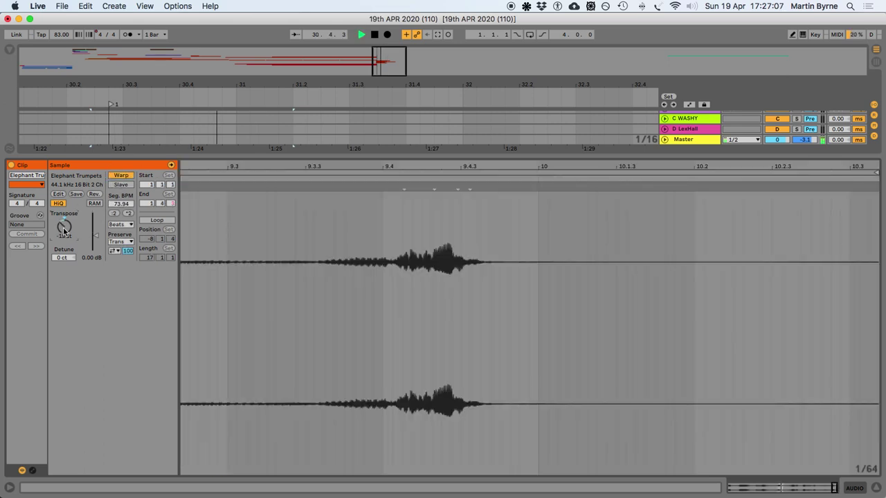
pyautogui.press('space')
# Set the track 29 clip's warp mode to Texture, play it, and play the arrangement from 30.1.2
pyautogui.click(121, 225)
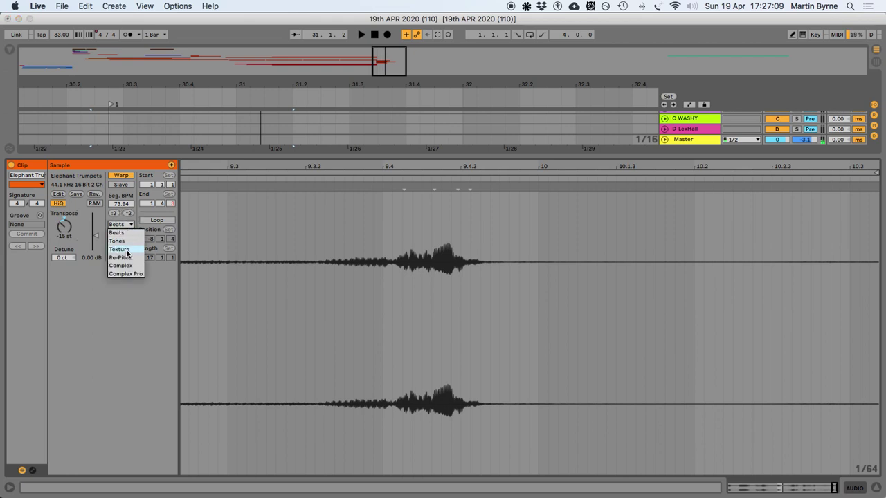
pyautogui.click(126, 252)
pyautogui.press('space')
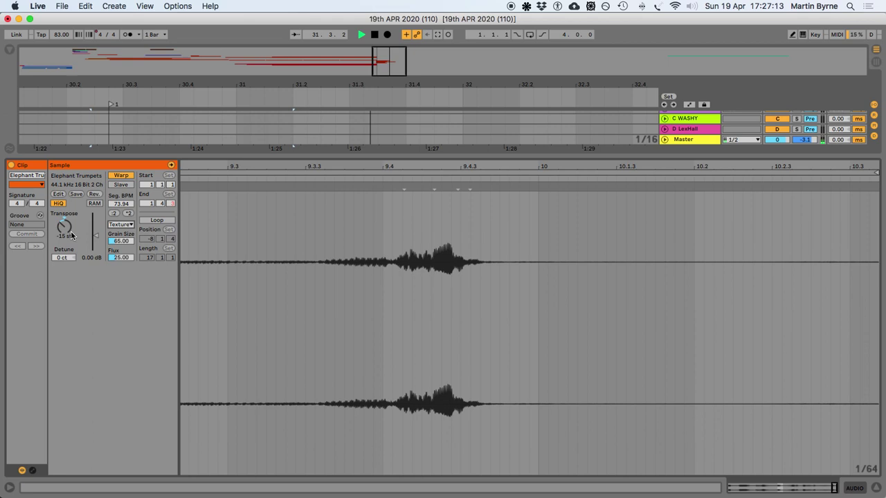
pyautogui.press('space')
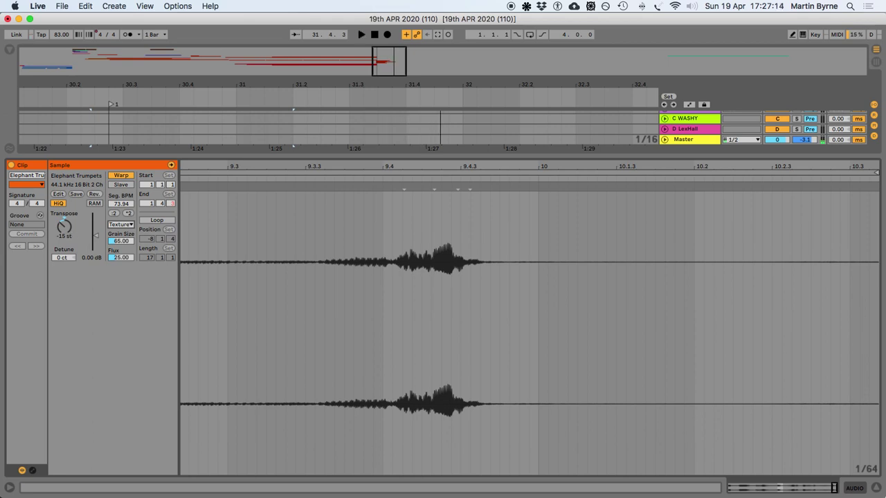
pyautogui.click(877, 488)
pyautogui.click(26, 192)
pyautogui.press('space')
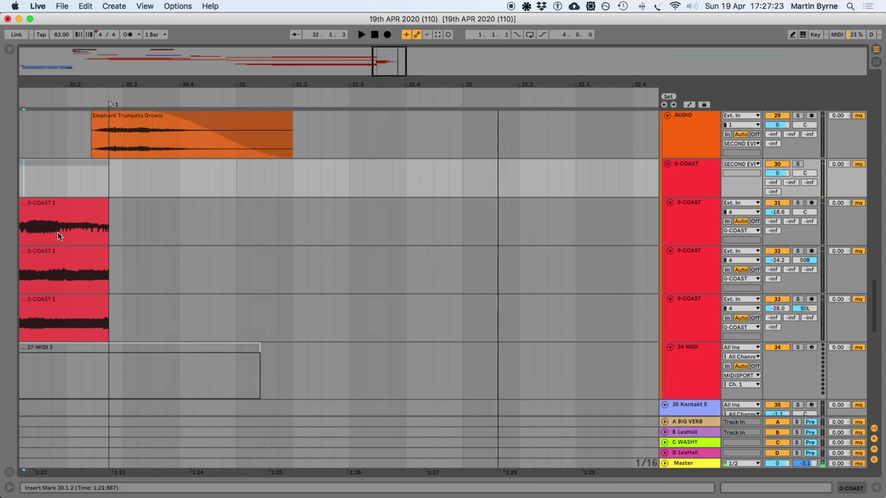
pyautogui.press('space')
# Deactivate the Elephant Trumpets Growls clips on tracks 28 and 29 and play the remaining layers from 30.2.1
pyautogui.scroll(5, 128, 247)
pyautogui.click(125, 258)
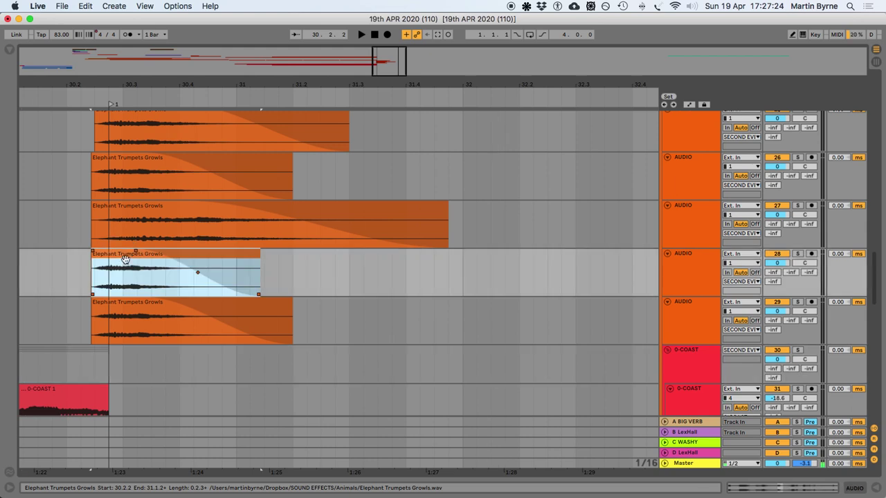
pyautogui.keyDown('shift'); pyautogui.click(134, 305); pyautogui.keyUp('shift')
pyautogui.press('0')
pyautogui.click(64, 279)
pyautogui.press('space')
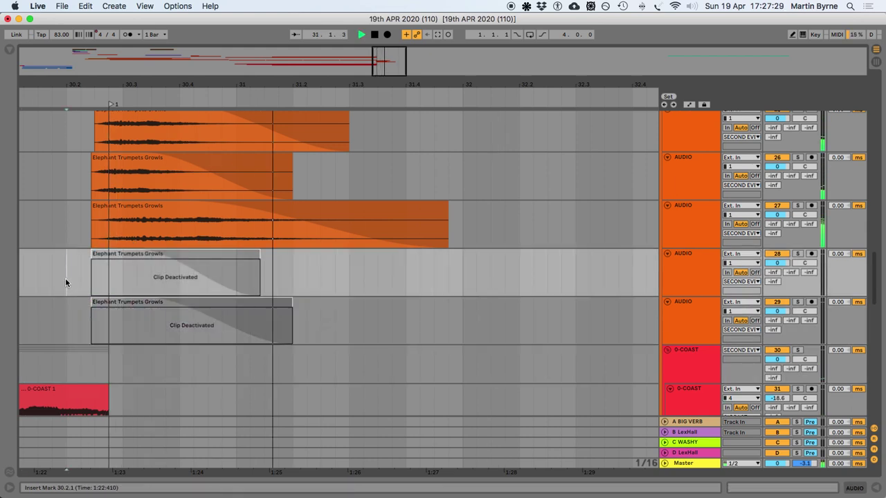
pyautogui.press('space')
# Delete the deactivated Elephant Trumpets Growls clips from tracks 28 and 29
pyautogui.click(128, 281)
pyautogui.keyDown('shift'); pyautogui.click(131, 305); pyautogui.keyUp('shift')
pyautogui.press('Delete')
pyautogui.press('-')
pyautogui.press('-')
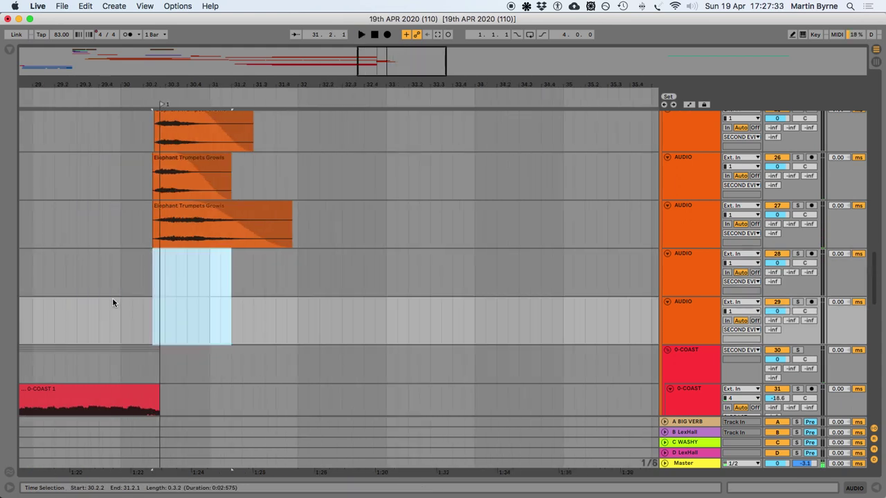
# Play the layered elephant trumpets from just before bar 30, save the set, and play the arrangement again
pyautogui.click(135, 273)
pyautogui.press('space')
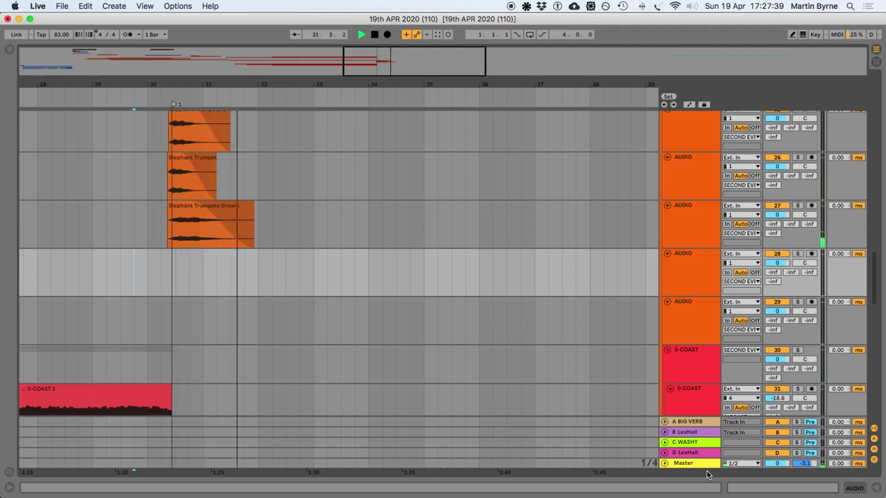
pyautogui.press('space')
pyautogui.press('super+s')
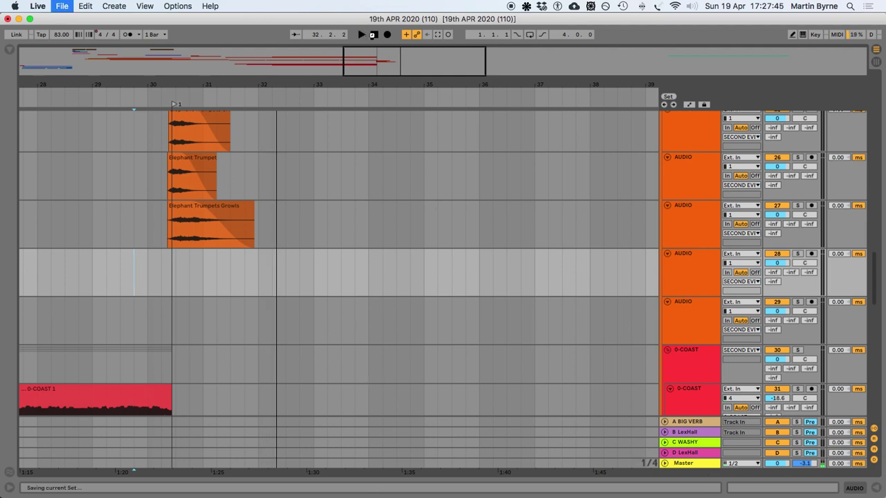
pyautogui.click(373, 35)
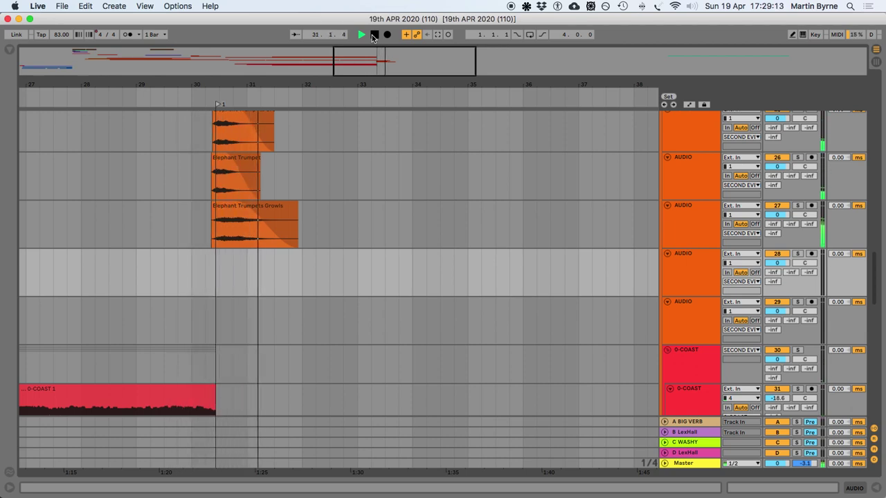
pyautogui.click(372, 37)
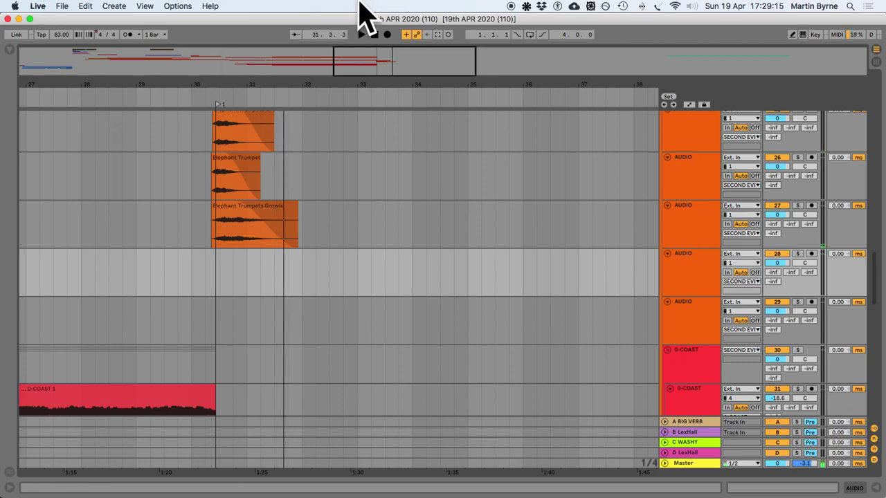
# Delete the Elephant Trumpets Growls clip from track 27, play the remaining trumpets from 30.2.1, and save the set
pyautogui.click(227, 209)
pyautogui.press('Delete')
pyautogui.click(205, 220)
pyautogui.press('space')
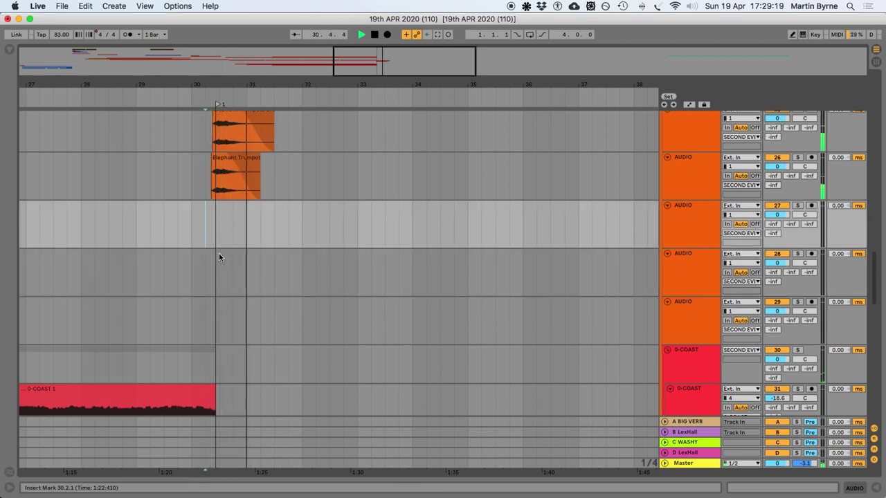
pyautogui.press('space')
pyautogui.press('super+s')
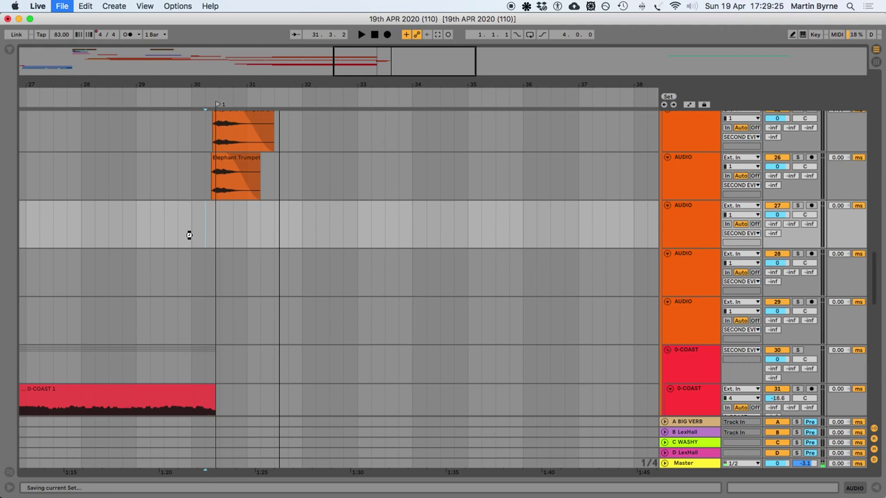
# Review the arrangement from its beginning and play the first music bit clip on track 24 from 18.3.2
pyautogui.press('x')
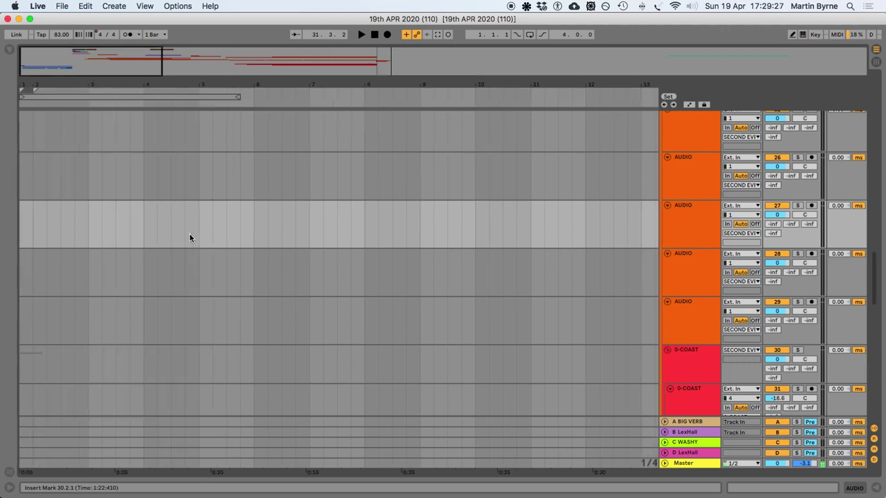
pyautogui.scroll(10, 190, 234)
pyautogui.scroll(15, 186, 249)
pyautogui.press('-')
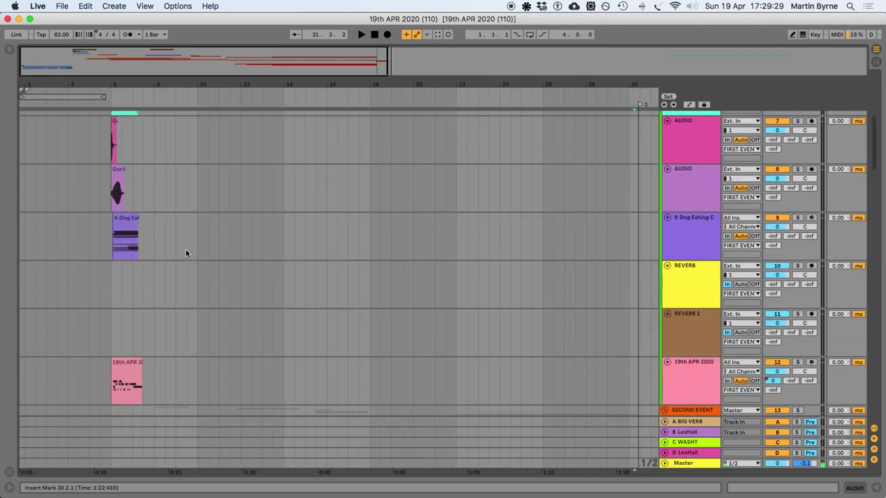
pyautogui.scroll(5, 164, 243)
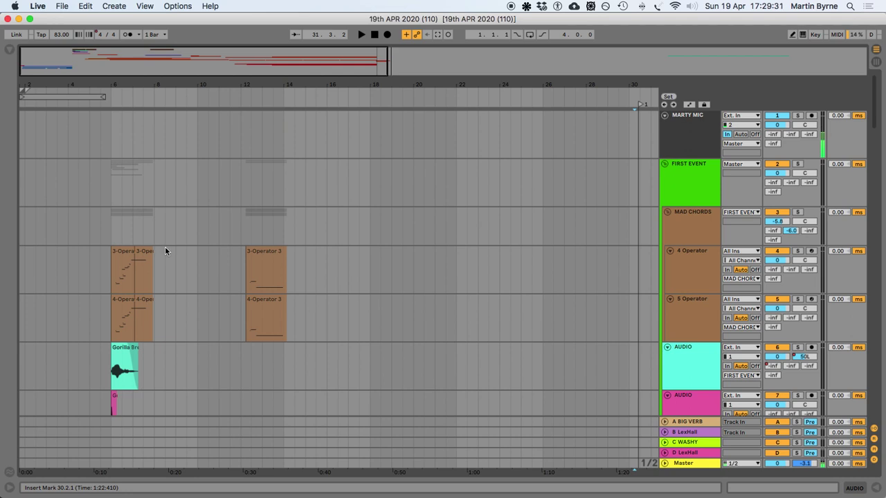
pyautogui.scroll(-20, 165, 250)
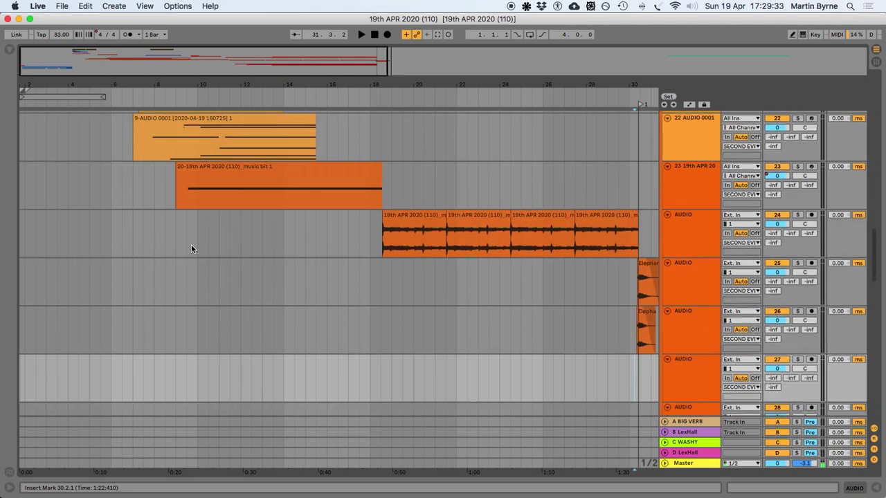
pyautogui.scroll(-2, 192, 249)
pyautogui.click(421, 150)
pyautogui.press('space')
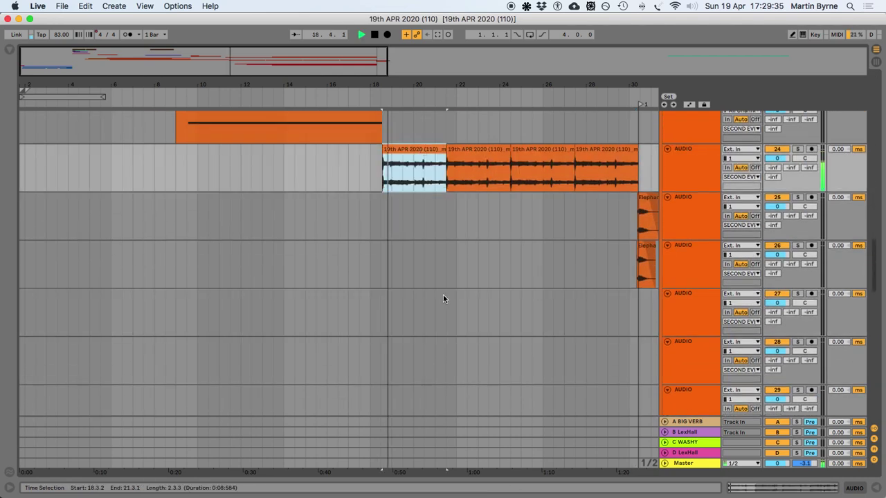
pyautogui.press('space')
pyautogui.scroll(5, 215, 380)
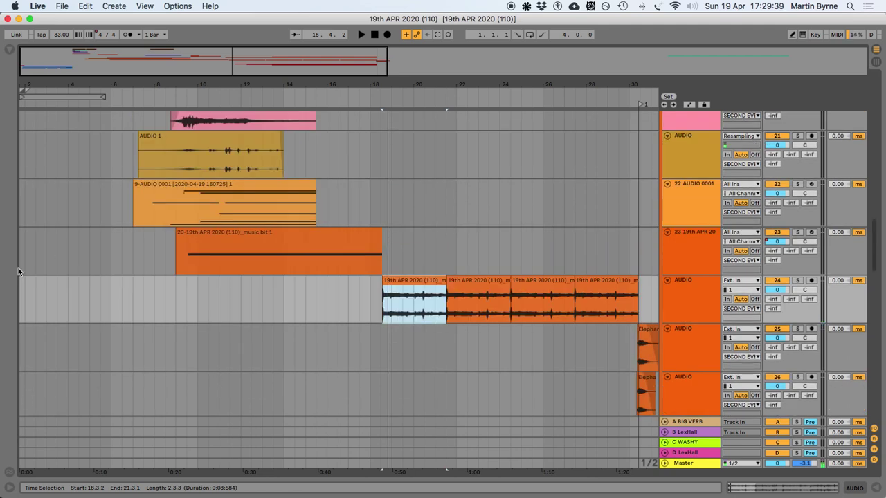
# Play the Operator chord clips in the FIRST EVENT group from 6.1.1 and follow the transition into the SECOND EVENT tracks
pyautogui.click(132, 289)
pyautogui.scroll(8, 131, 305)
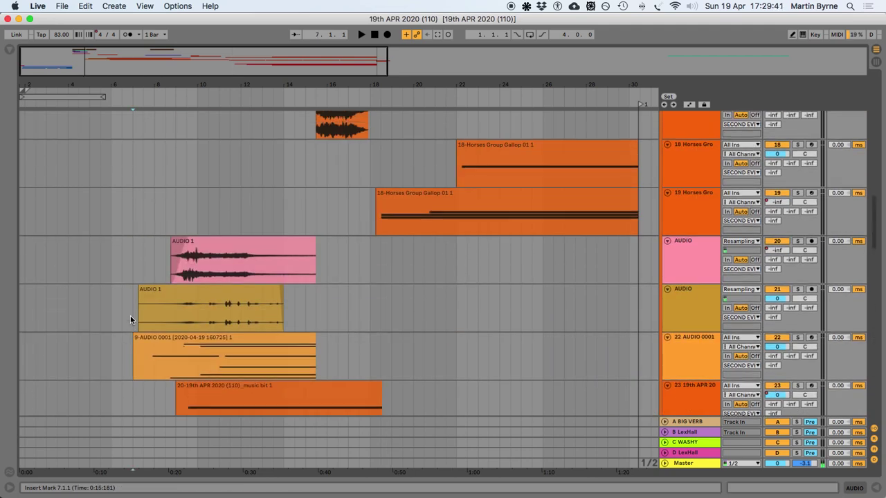
pyautogui.scroll(10, 130, 316)
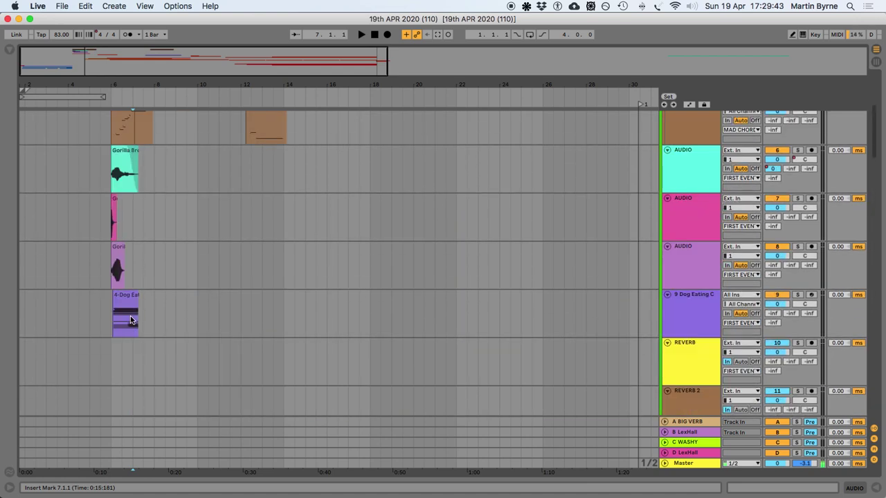
pyautogui.scroll(4, 131, 319)
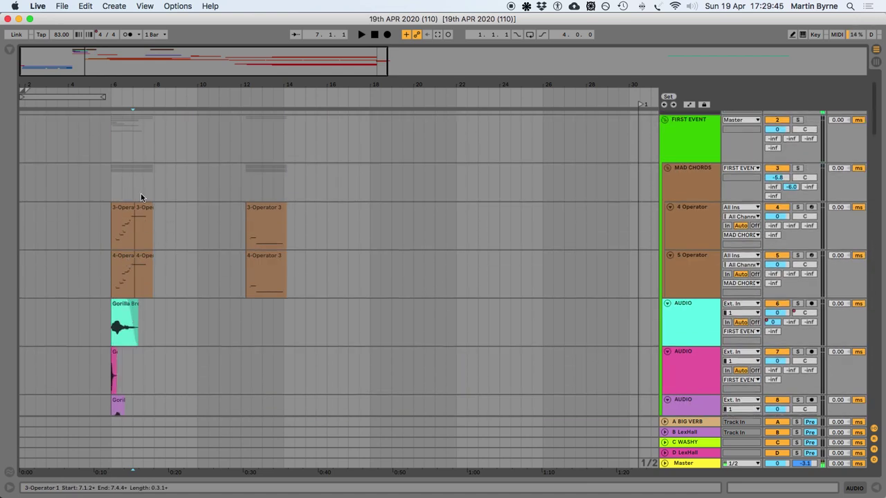
pyautogui.click(140, 205)
pyautogui.press('space')
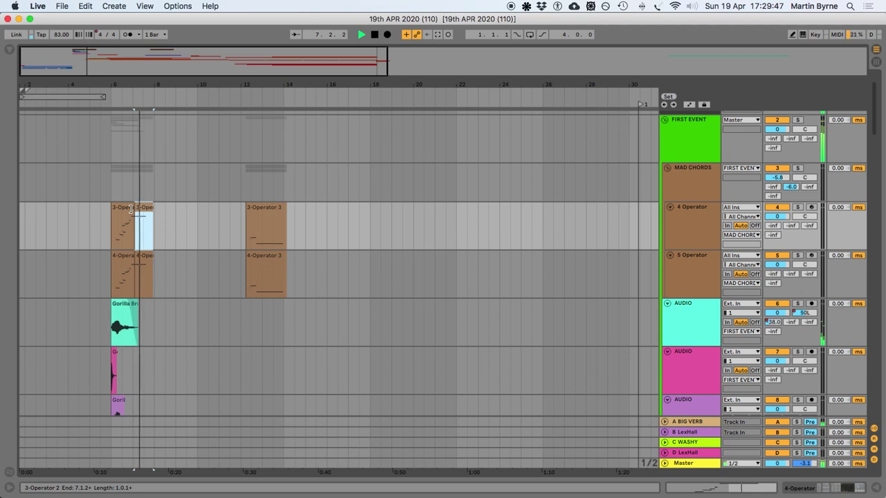
pyautogui.click(130, 209)
pyautogui.press('space')
pyautogui.press('space')
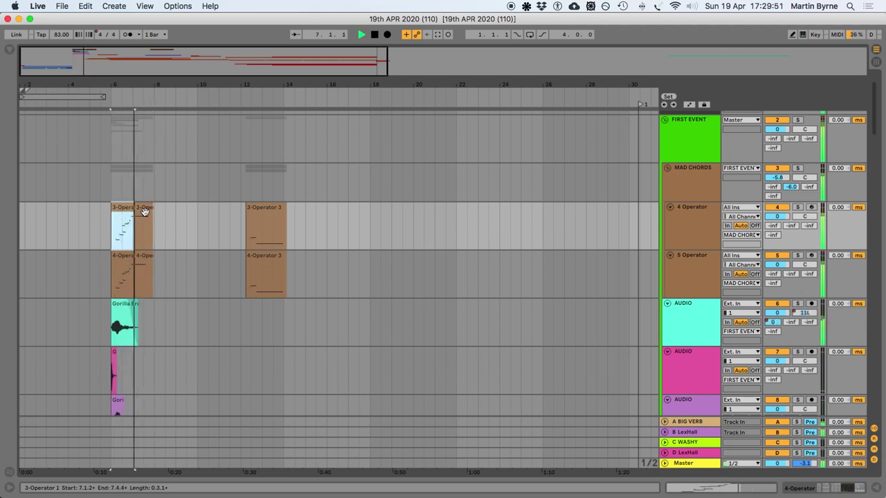
pyautogui.scroll(-15, 147, 216)
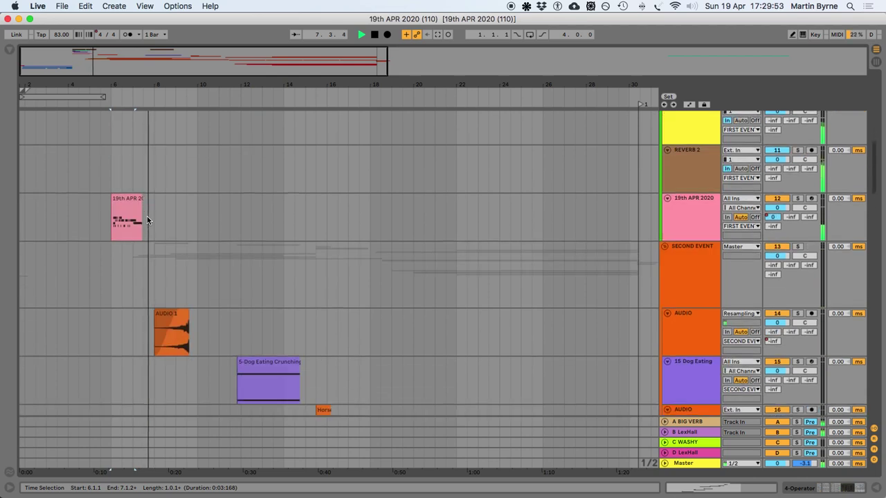
pyautogui.scroll(-12, 147, 216)
pyautogui.press('space')
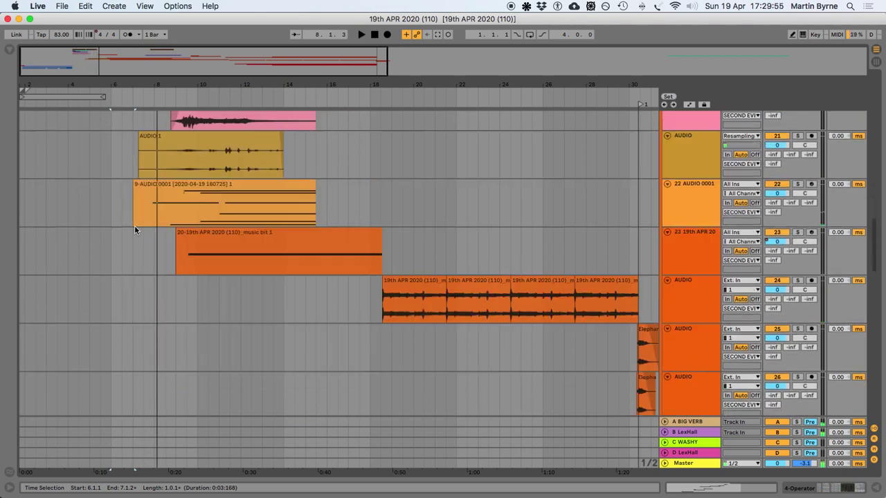
# Place the first music bit clip at 7.3.2 on track 24 and play the arrangement from just before bar 7
pyautogui.scroll(20, 126, 229)
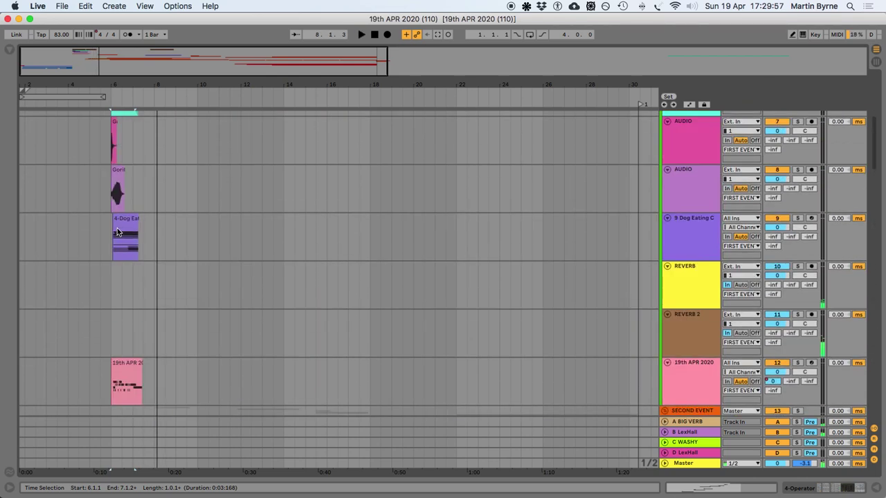
pyautogui.scroll(-15, 118, 232)
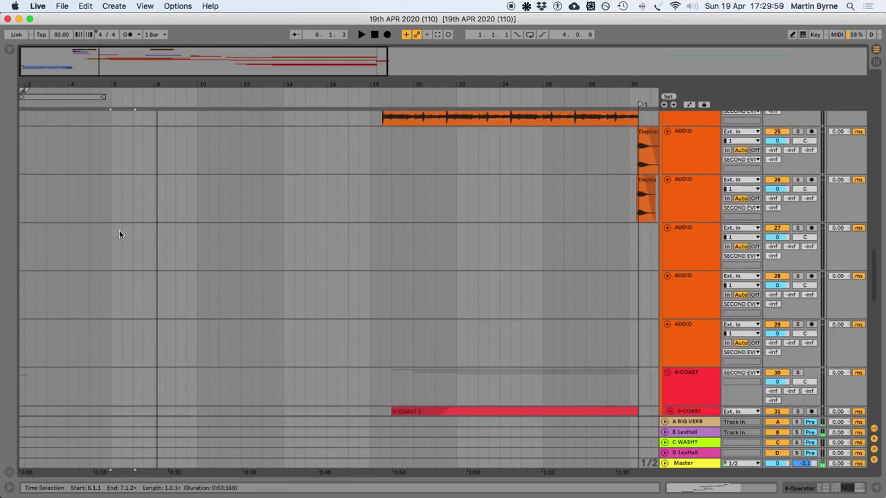
pyautogui.scroll(8, 118, 231)
pyautogui.scroll(-7, 119, 231)
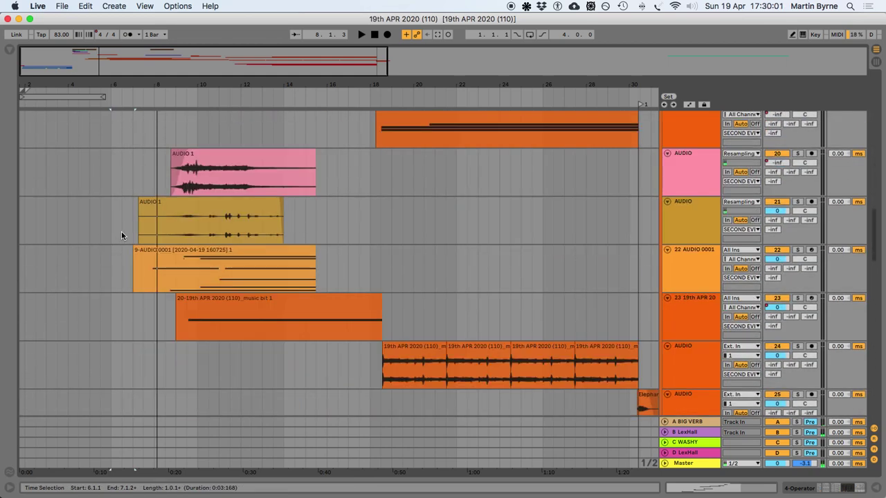
pyautogui.scroll(-3, 125, 237)
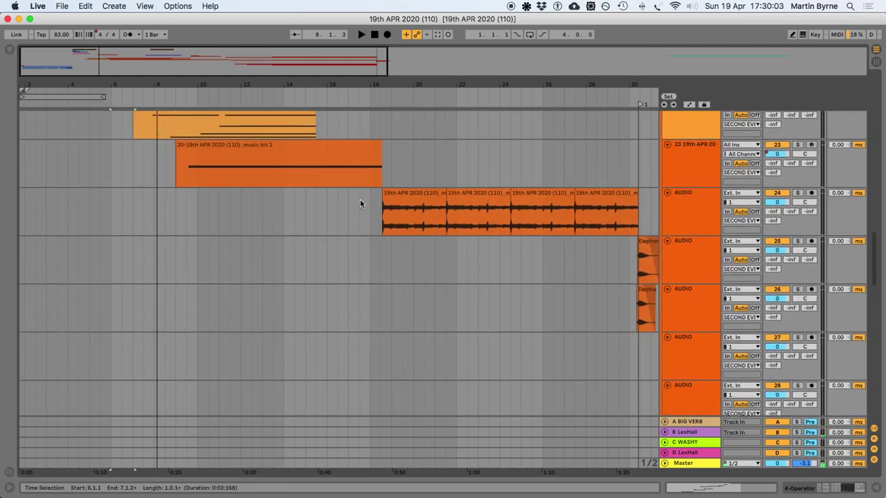
pyautogui.click(423, 197)
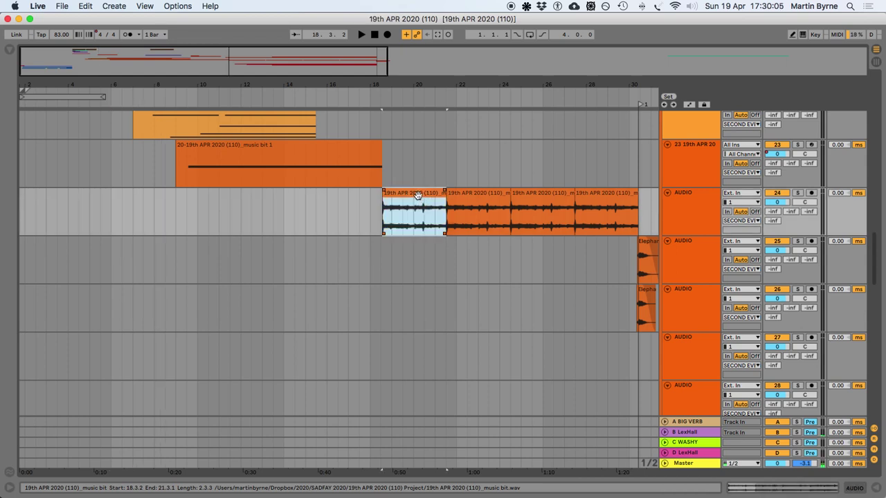
pyautogui.moveTo(416, 194); pyautogui.dragTo(177, 214)
pyautogui.click(131, 209)
pyautogui.scroll(5, 132, 209)
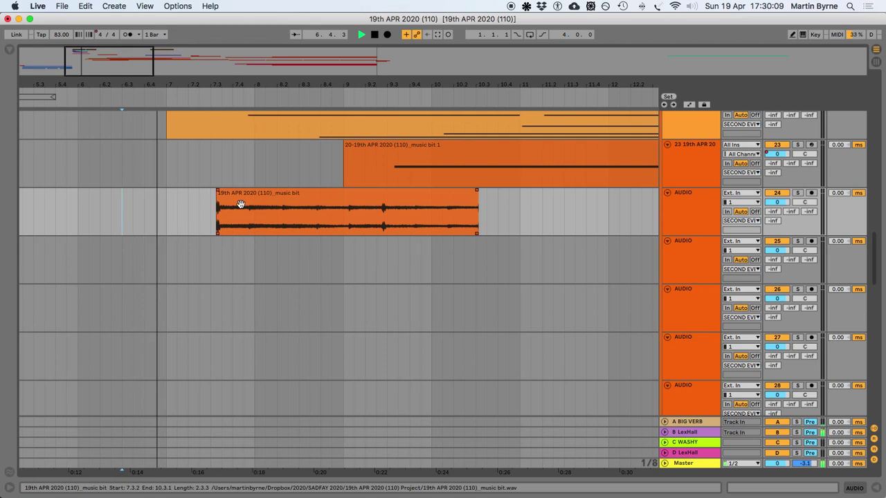
pyautogui.press('space')
# Shift the early music bit clip on track 24 first to 9.2.3 and then to 9.3.3, and play from 8.4.1
pyautogui.click(301, 199)
pyautogui.moveTo(301, 199); pyautogui.dragTo(427, 199)
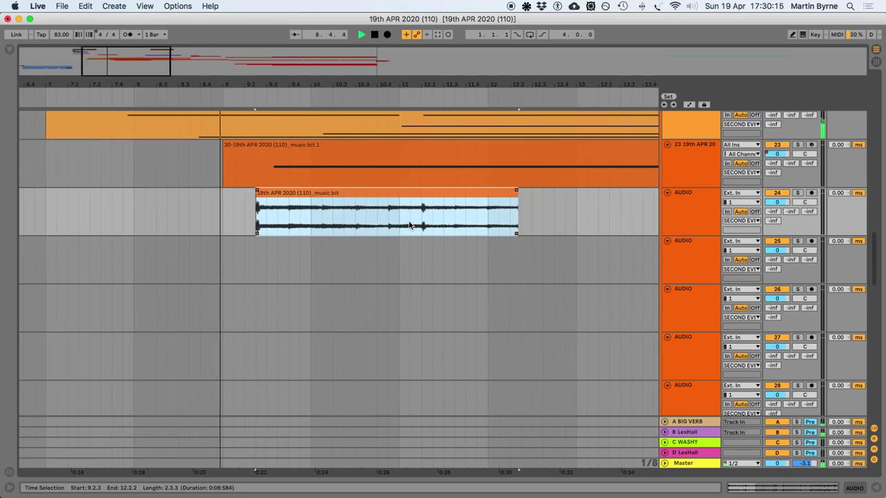
pyautogui.click(330, 195)
pyautogui.scroll(5, 292, 211)
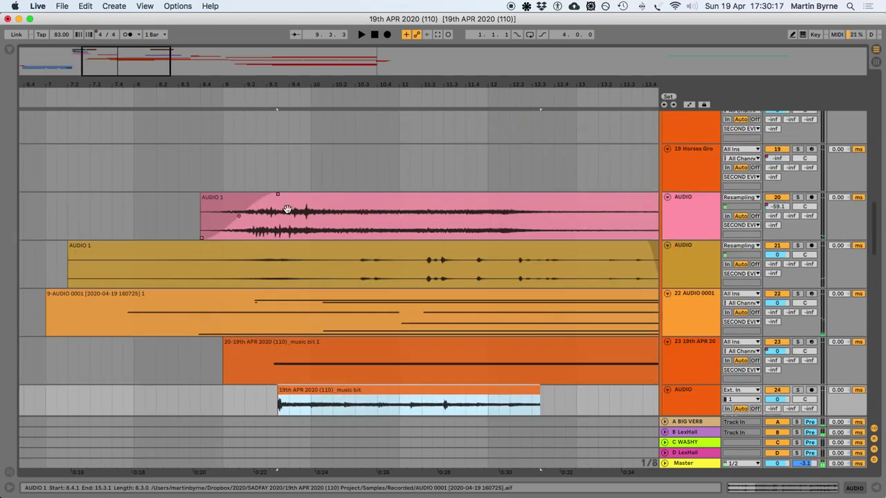
pyautogui.scroll(-3, 147, 283)
pyautogui.click(197, 262)
pyautogui.press('space')
pyautogui.scroll(10, 196, 265)
pyautogui.scroll(-15, 197, 267)
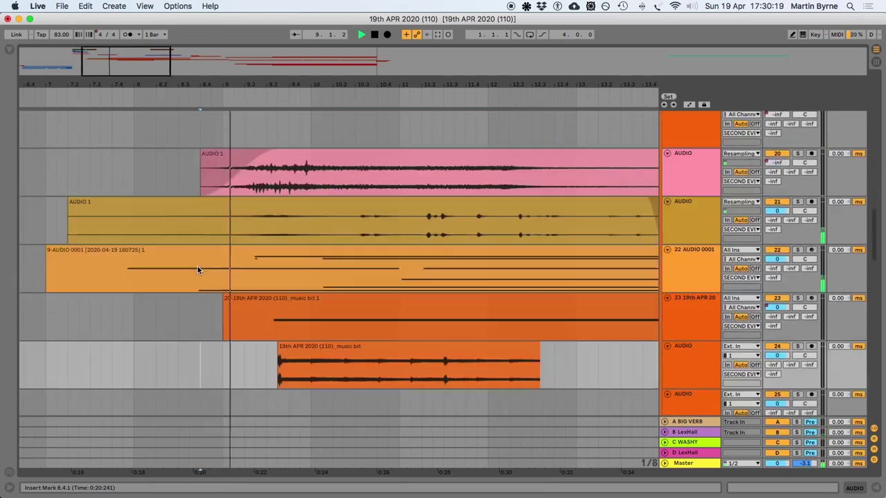
# Move the early music bit clip on track 24 to start at 10.1.1
pyautogui.scroll(2, 198, 267)
pyautogui.moveTo(323, 241); pyautogui.dragTo(356, 245)
pyautogui.press('space')
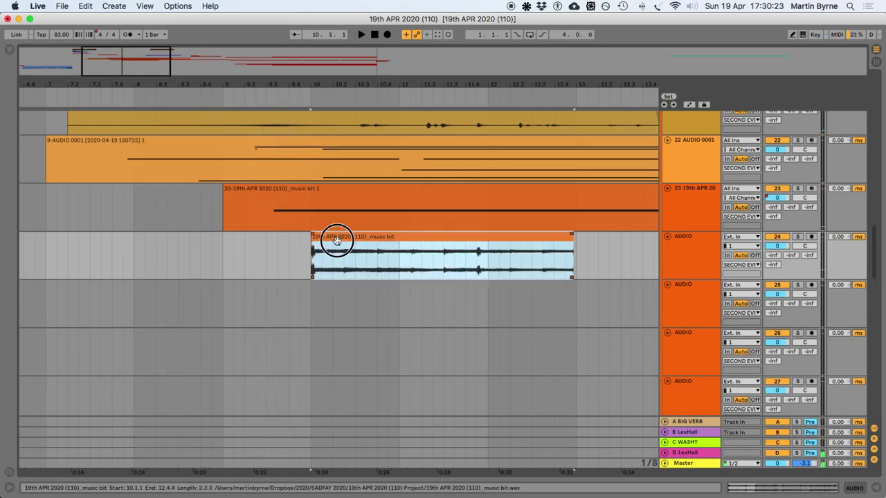
# Warp the music bit clip at bar 10, double its segment BPM to 166, and play it in the arrangement
pyautogui.doubleClick(332, 239)
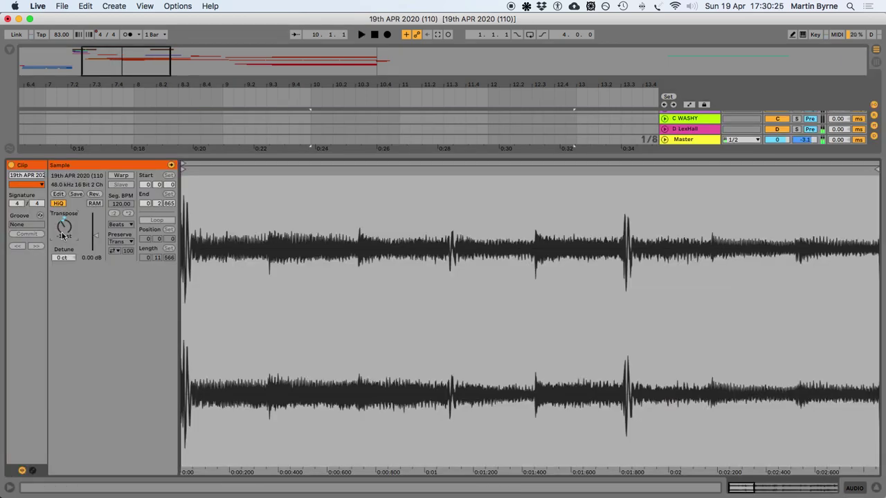
pyautogui.click(120, 176)
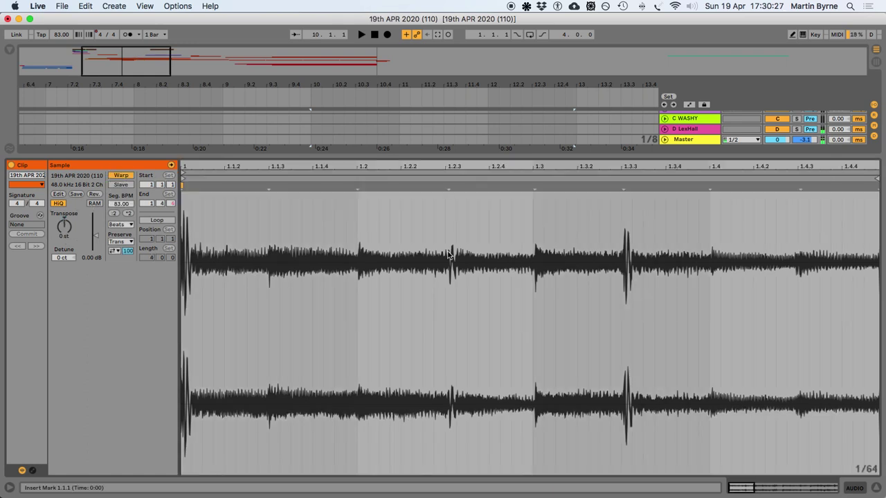
pyautogui.click(127, 214)
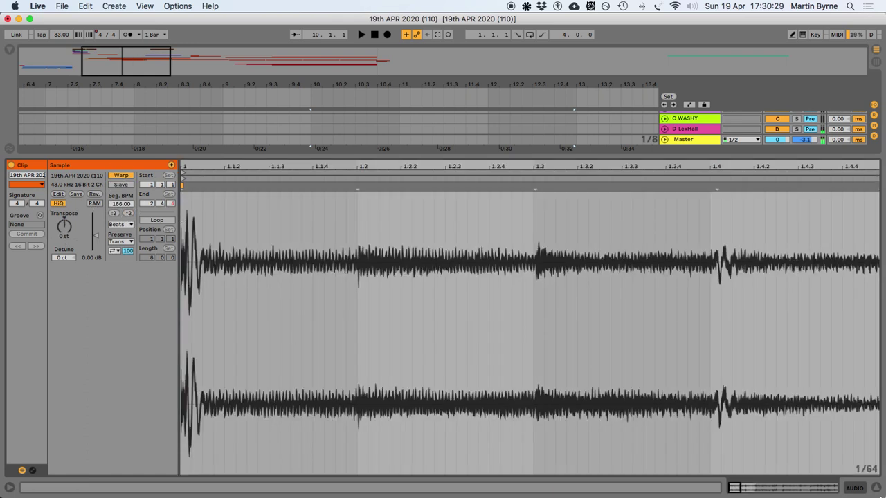
pyautogui.click(877, 488)
pyautogui.scroll(5, 204, 207)
pyautogui.press('space')
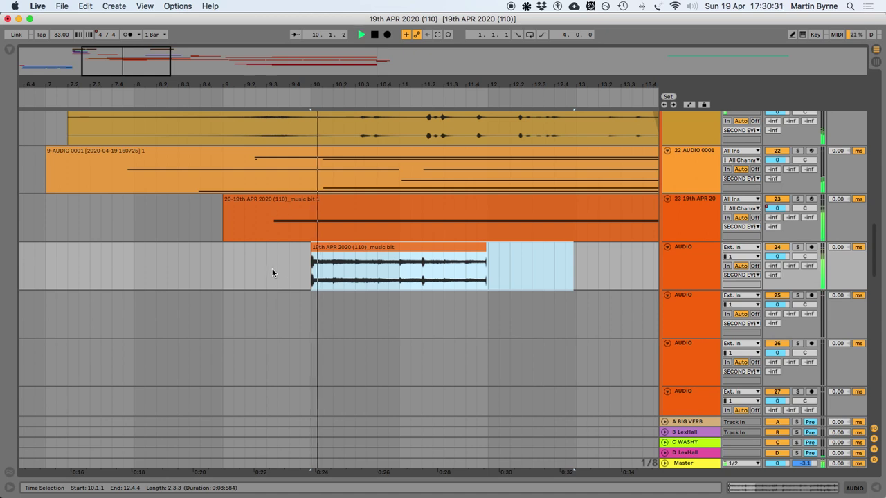
# Transpose the warped music bit clip to -12 st and play the arrangement from 9.4.3
pyautogui.doubleClick(311, 273)
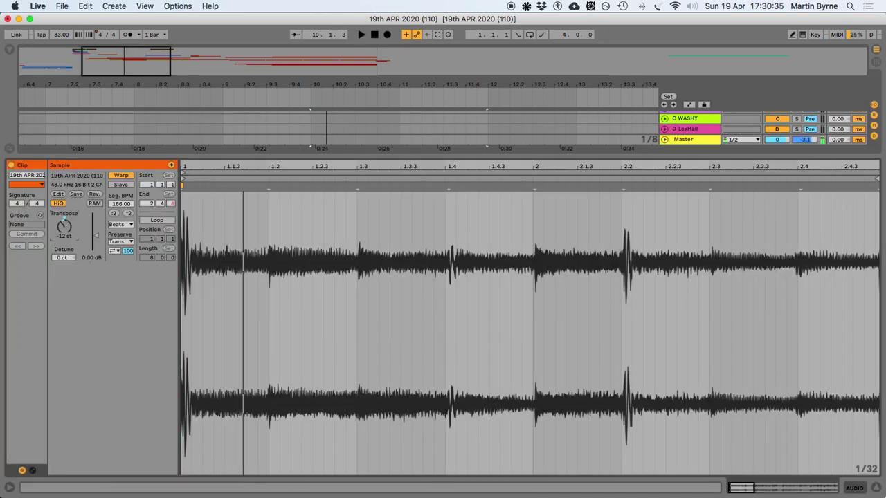
pyautogui.click(876, 488)
pyautogui.scroll(3, 318, 250)
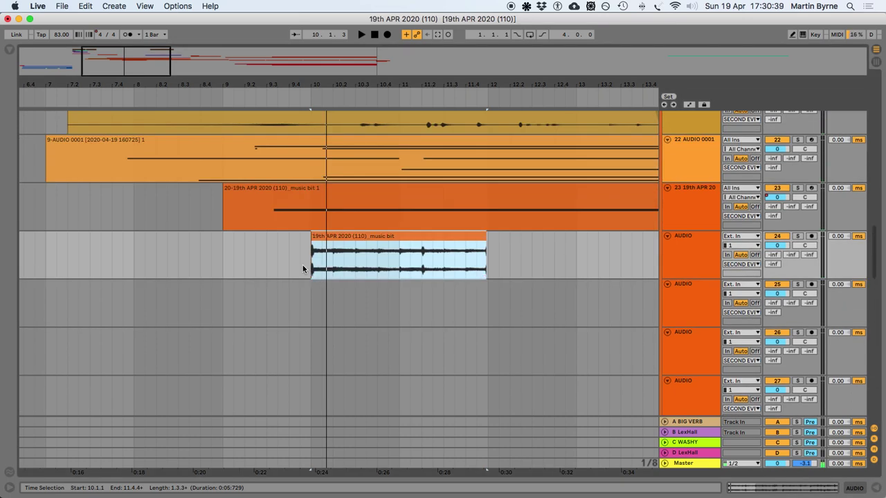
pyautogui.click(302, 269)
pyautogui.press('space')
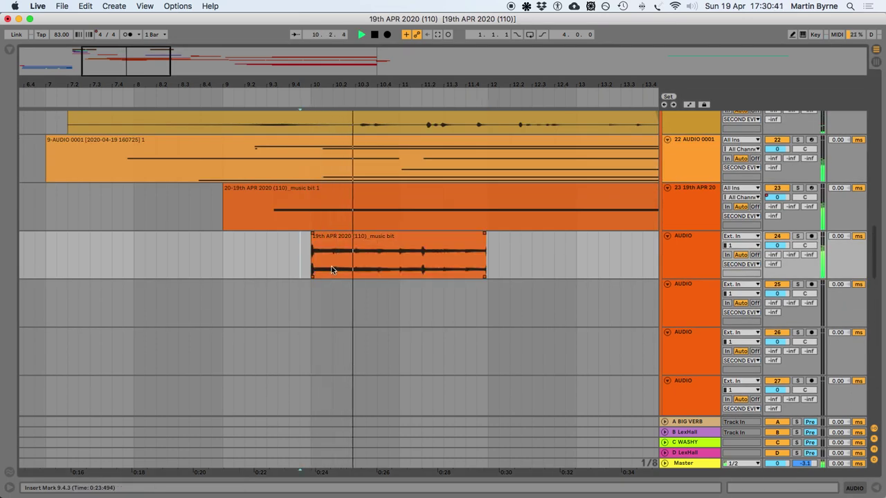
# Split the music bit clip at 10.2.1 and move its second part to start at 10.4.1
pyautogui.press('space')
pyautogui.click(331, 269)
pyautogui.press('+')
pyautogui.press('+')
pyautogui.press('-')
pyautogui.press('-')
pyautogui.press('-')
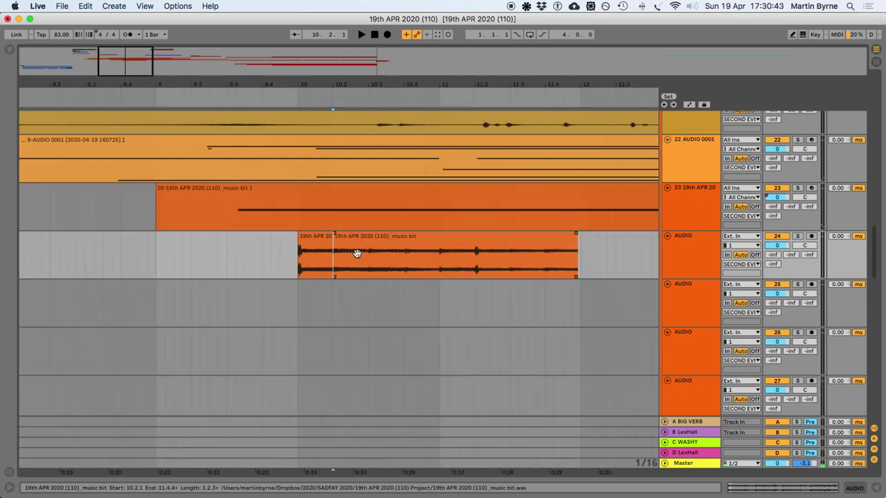
pyautogui.moveTo(338, 247); pyautogui.dragTo(365, 248)
# Duplicate the 10.1.3 to 10.2.1 portion of the first music bit piece directly after it and play the arrangement from 10.1.1
pyautogui.click(326, 248)
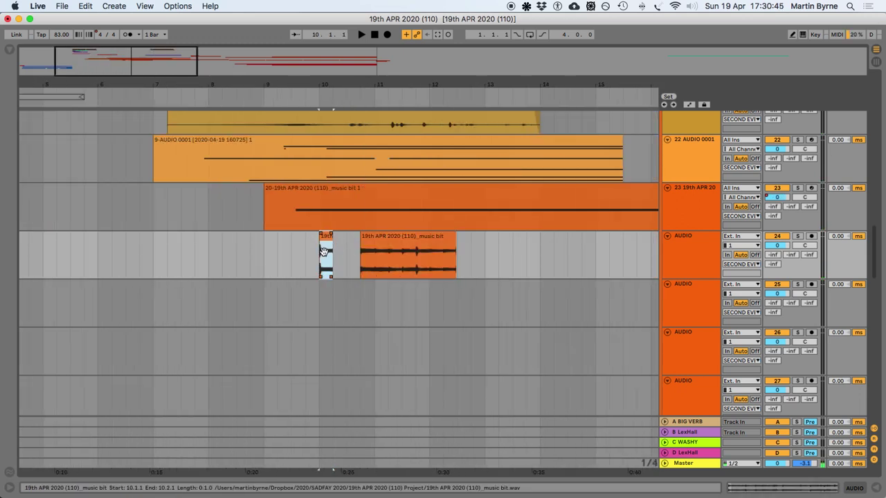
pyautogui.press('+')
pyautogui.press('+')
pyautogui.press('+')
pyautogui.click(341, 263)
pyautogui.moveTo(341, 263); pyautogui.dragTo(371, 263)
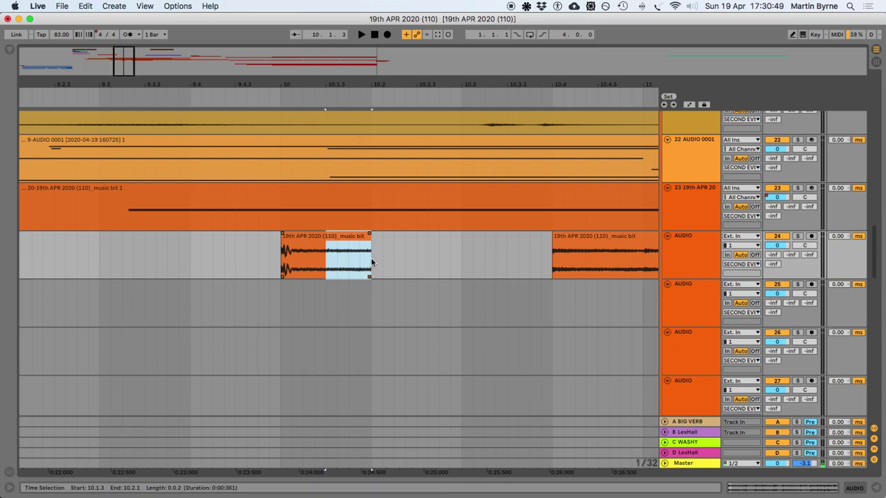
pyautogui.press('super+d')
pyautogui.press('space')
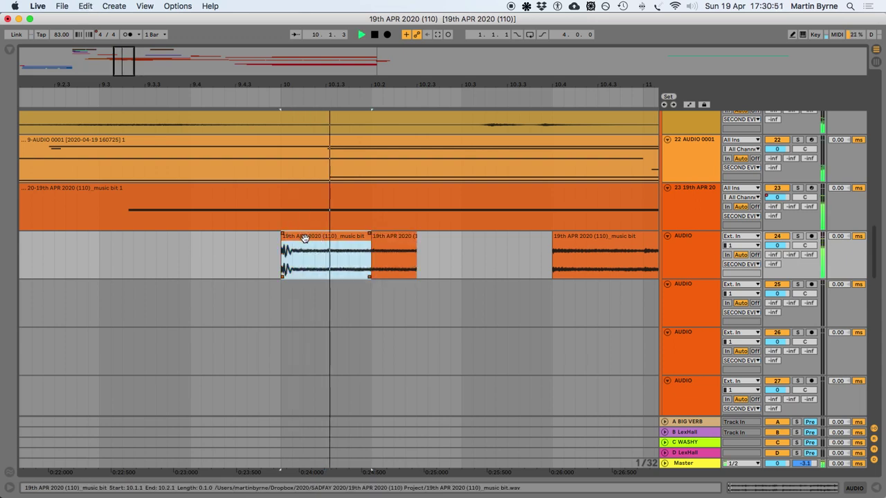
# Duplicate the 10.1.3 to 10.2.3 range of the music bit pieces so they continue to 10.3.3, and play from 10.1.1
pyautogui.click(328, 258)
pyautogui.moveTo(328, 257); pyautogui.dragTo(418, 259)
pyautogui.press('super+d')
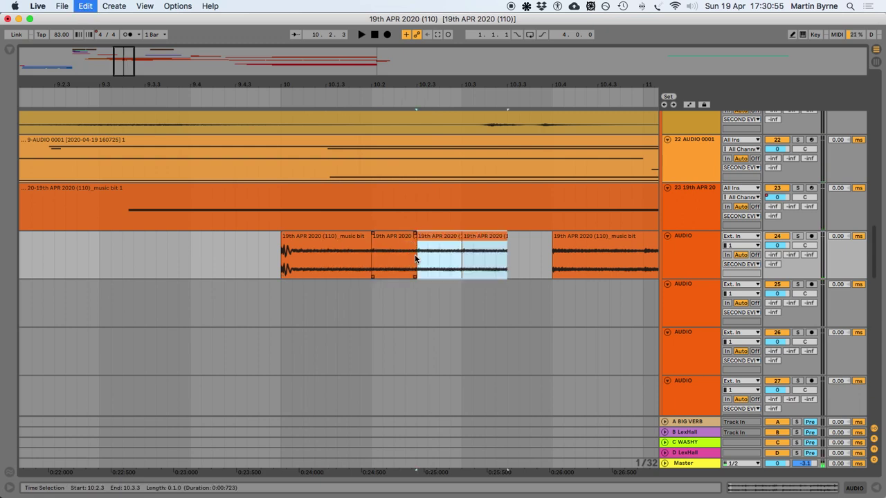
pyautogui.click(321, 237)
pyautogui.press('space')
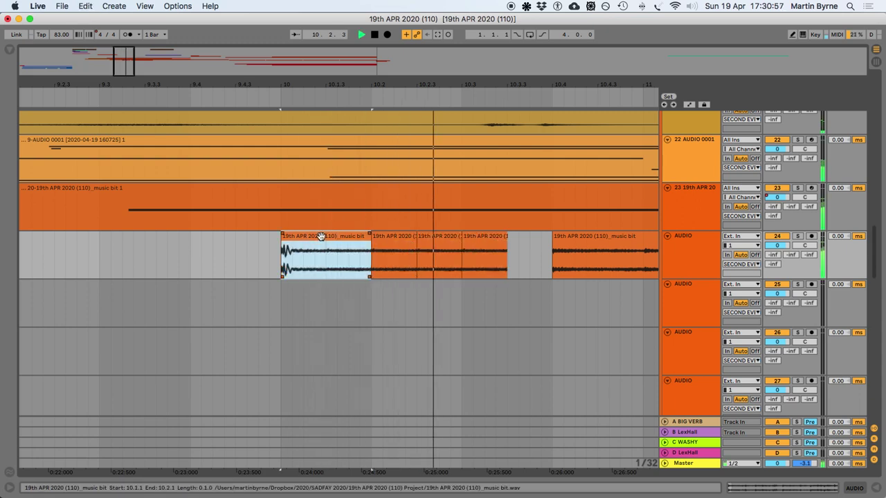
pyautogui.press('space')
# Delete everything after 11.1.1 from the second music bit part on track 24
pyautogui.press('-')
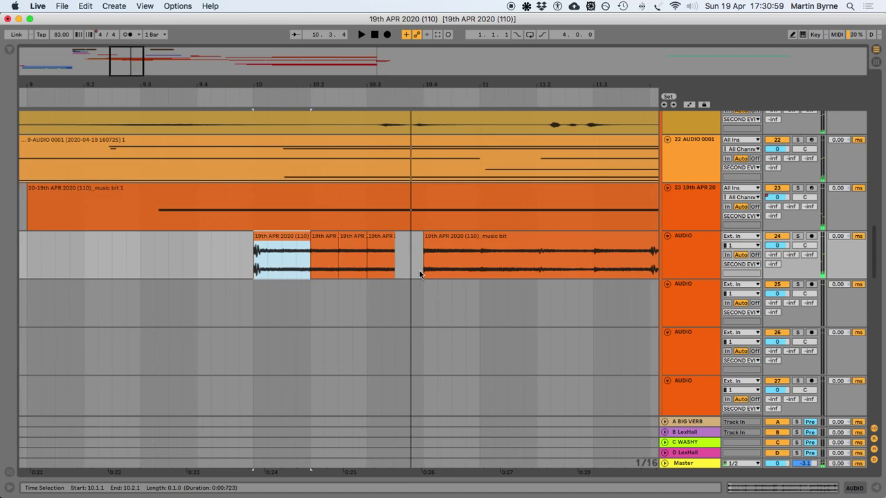
pyautogui.hscroll(2, 419, 273)
pyautogui.moveTo(447, 270); pyautogui.dragTo(587, 270)
pyautogui.press('Delete')
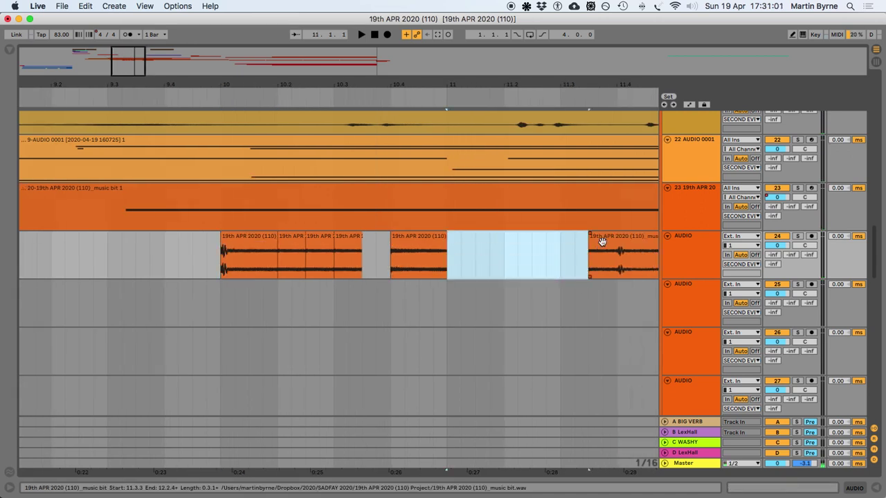
pyautogui.click(601, 240)
pyautogui.press('Delete')
# Repeat the sixteenth-note slice before 11.1.1 of the second music bit part up to 11.2.2 and play it from 10.4.1
pyautogui.click(414, 241)
pyautogui.moveTo(418, 250); pyautogui.dragTo(439, 272)
pyautogui.click(446, 272)
pyautogui.press('super+d')
pyautogui.press('Left')
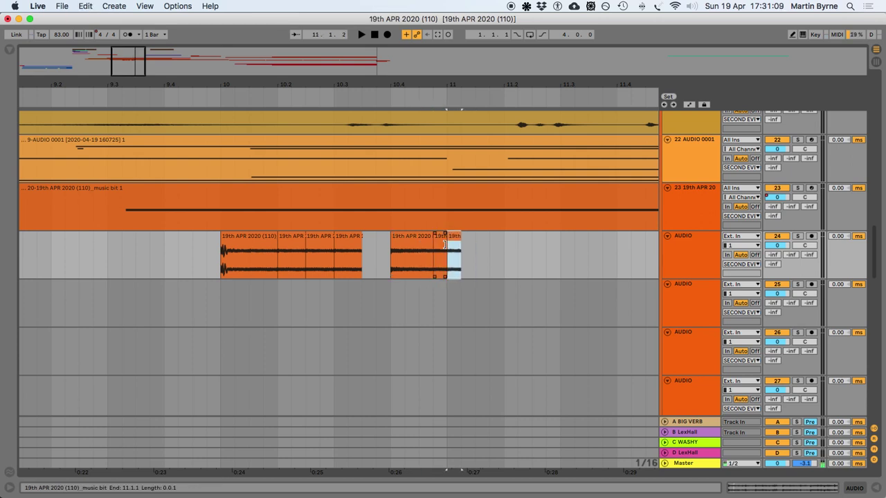
pyautogui.moveTo(455, 253); pyautogui.dragTo(488, 262)
pyautogui.press('super+d')
pyautogui.press('super+d')
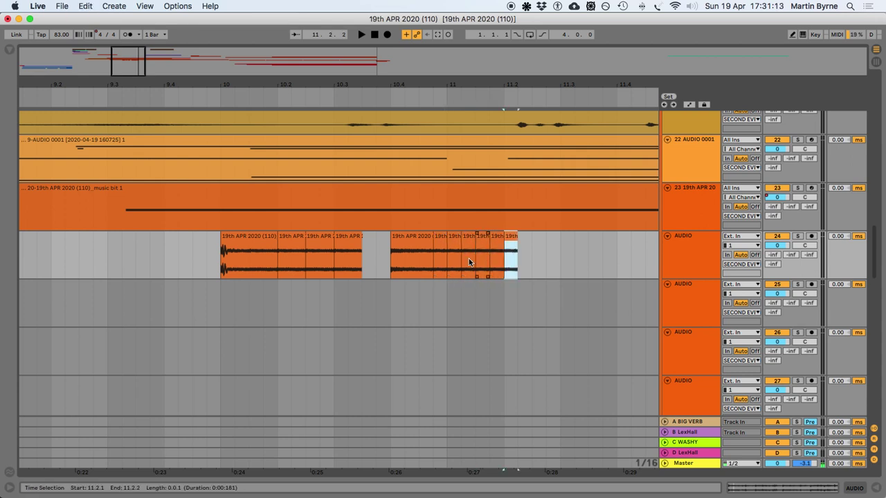
pyautogui.click(420, 239)
pyautogui.press('space')
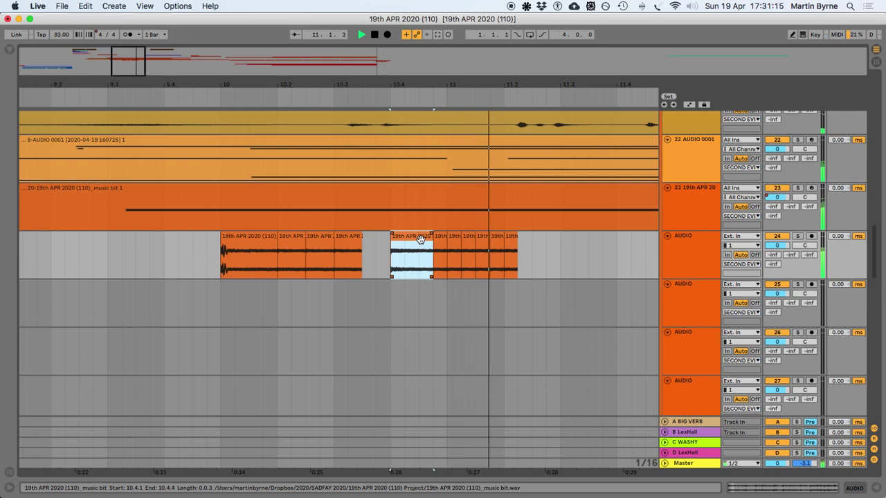
pyautogui.press('space')
# Trim the first group of music bit slices to end at 10.3.2, move the second group directly against it, and play from 10.1.1
pyautogui.click(246, 238)
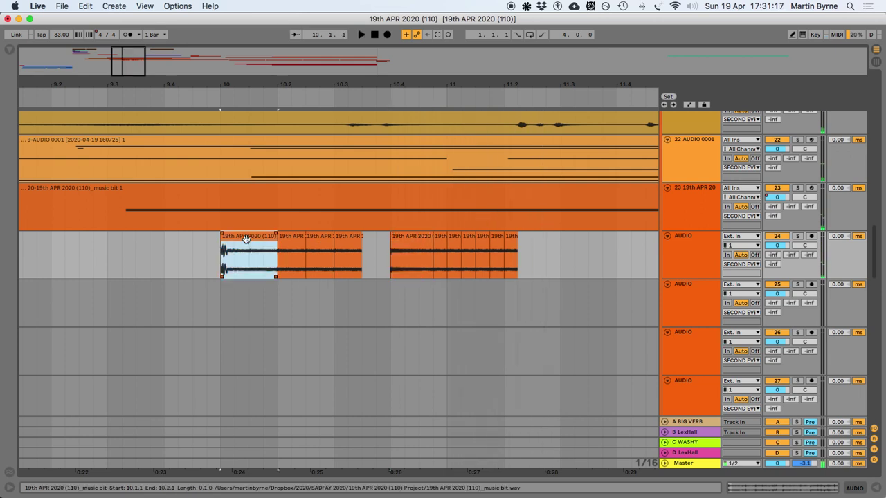
pyautogui.press('space')
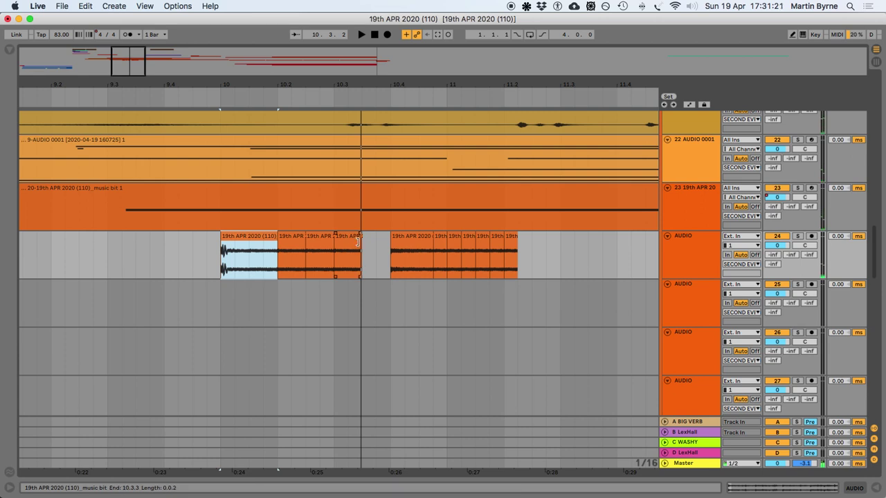
pyautogui.moveTo(358, 241); pyautogui.dragTo(347, 239)
pyautogui.click(402, 237)
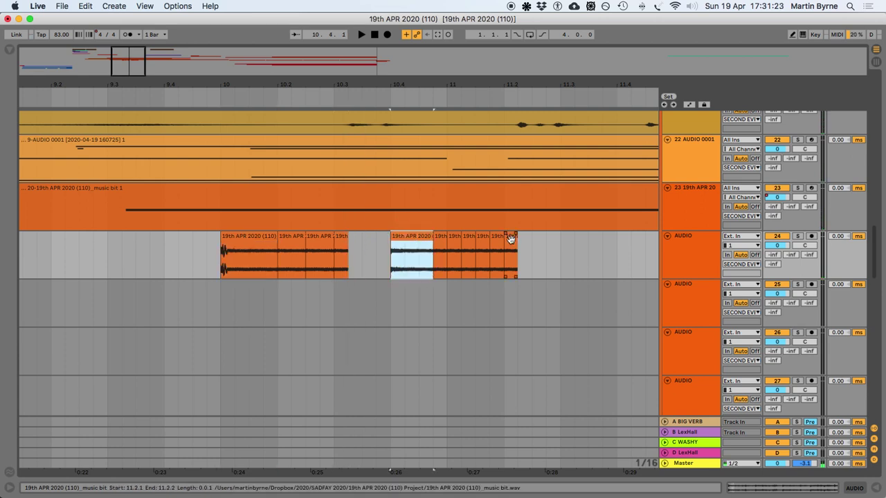
pyautogui.keyDown('shift'); pyautogui.click(512, 238); pyautogui.keyUp('shift')
pyautogui.moveTo(418, 237); pyautogui.dragTo(363, 240)
pyautogui.click(238, 239)
pyautogui.press('space')
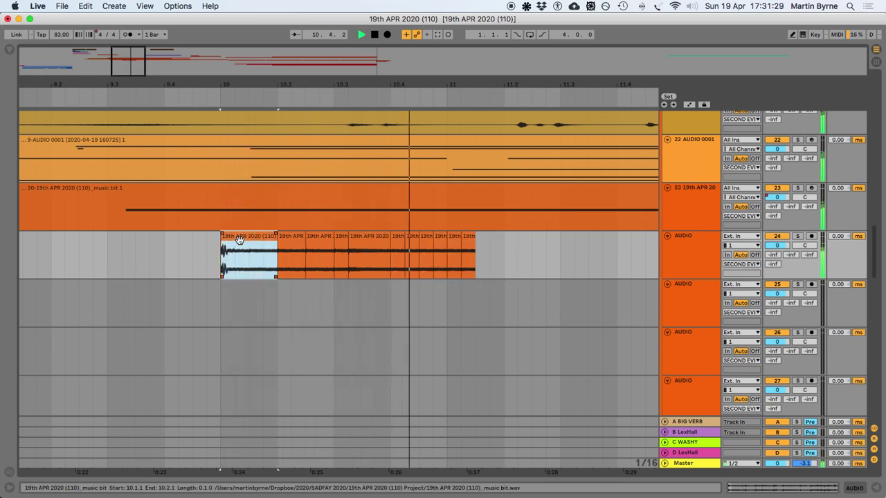
pyautogui.press('space')
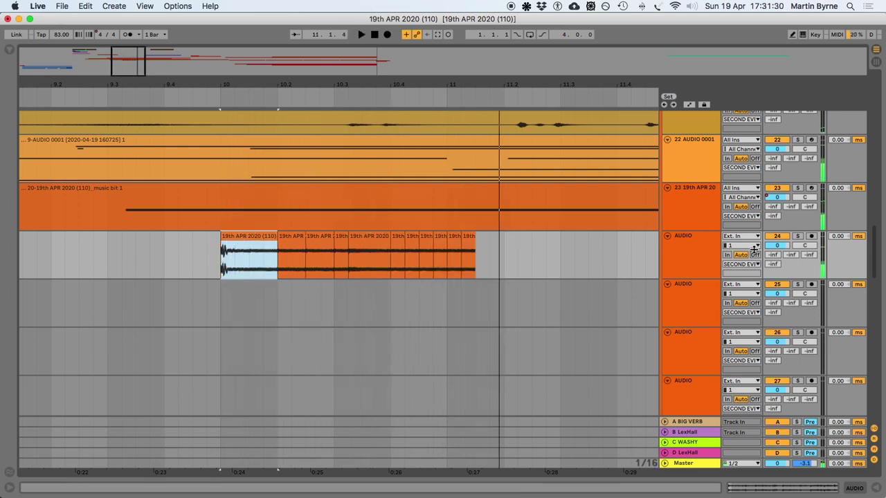
# Look through the lower tracks for the 35 Kontakt 5 instrument track and select it
pyautogui.click(688, 244)
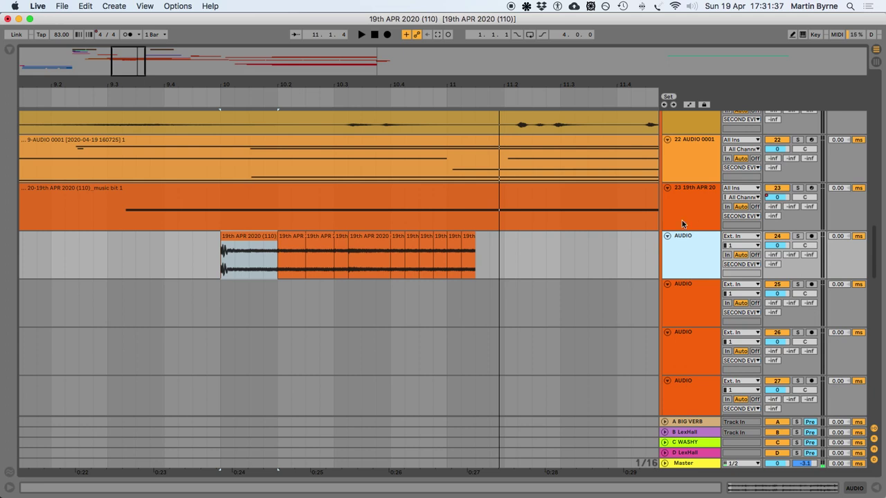
pyautogui.scroll(-15, 647, 316)
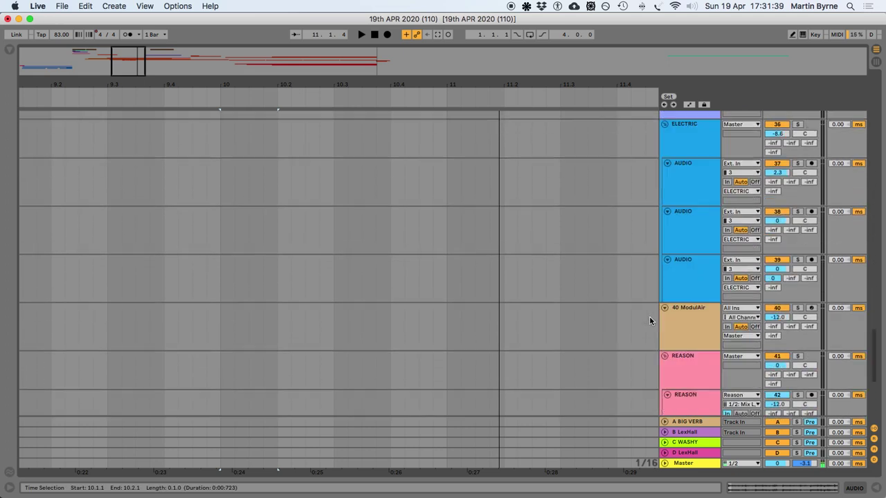
pyautogui.scroll(-5, 649, 320)
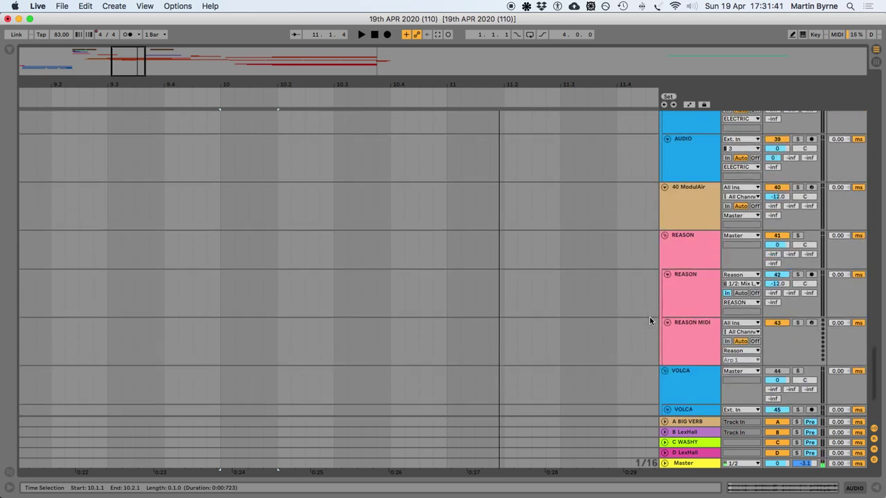
pyautogui.scroll(-5, 650, 321)
pyautogui.scroll(3, 649, 321)
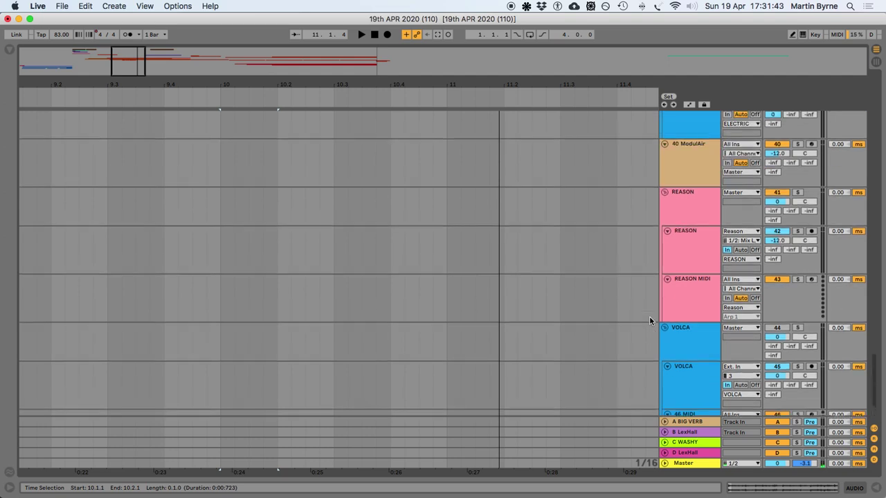
pyautogui.scroll(3, 684, 228)
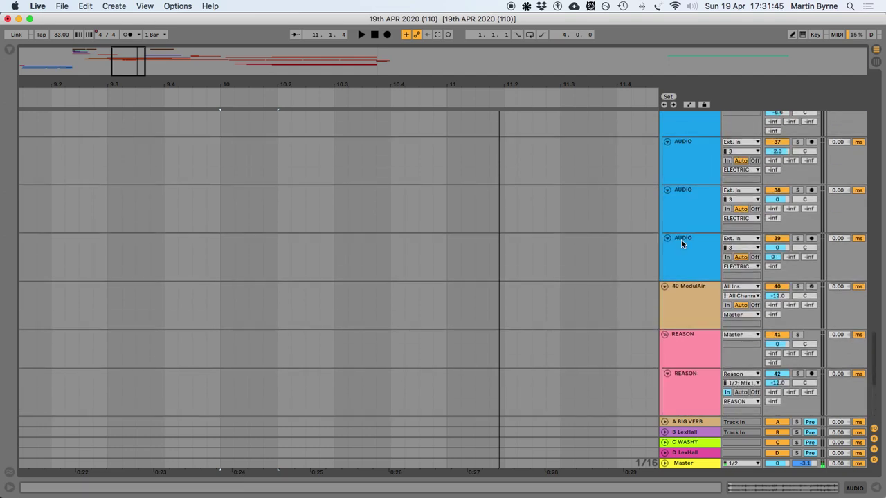
pyautogui.scroll(3, 684, 238)
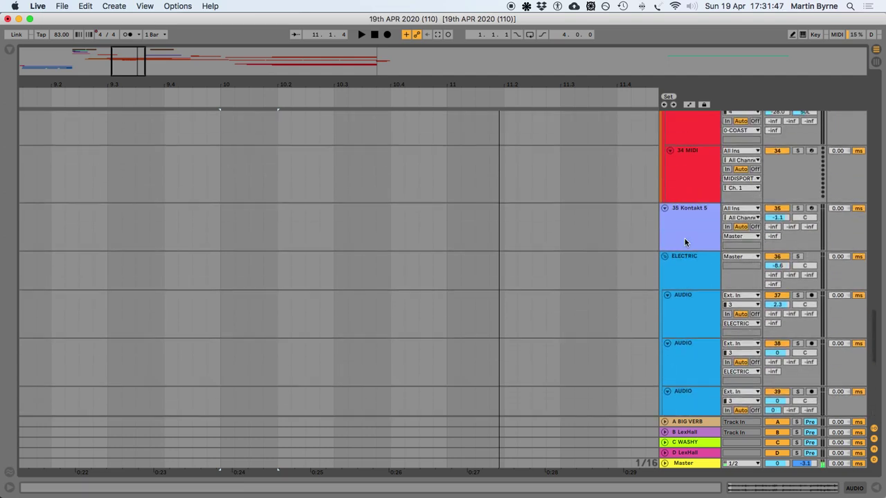
pyautogui.click(684, 238)
pyautogui.scroll(3, 684, 239)
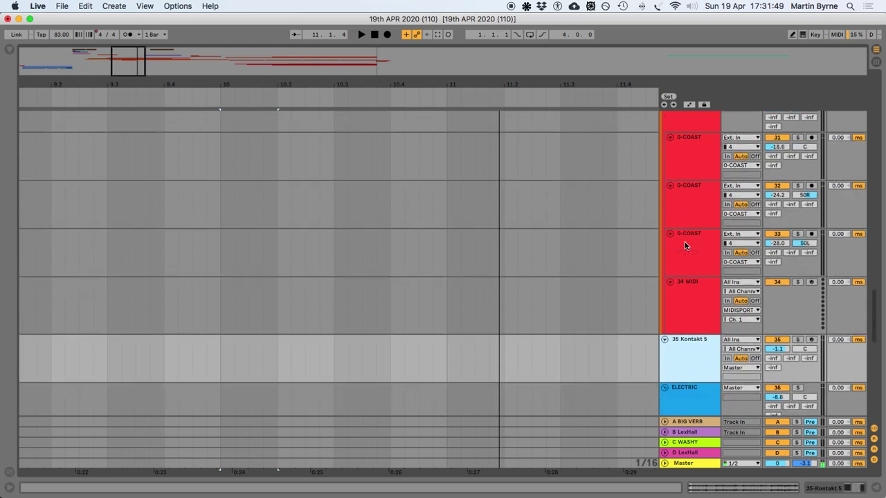
pyautogui.scroll(-1, 684, 246)
pyautogui.scroll(8, 87, 236)
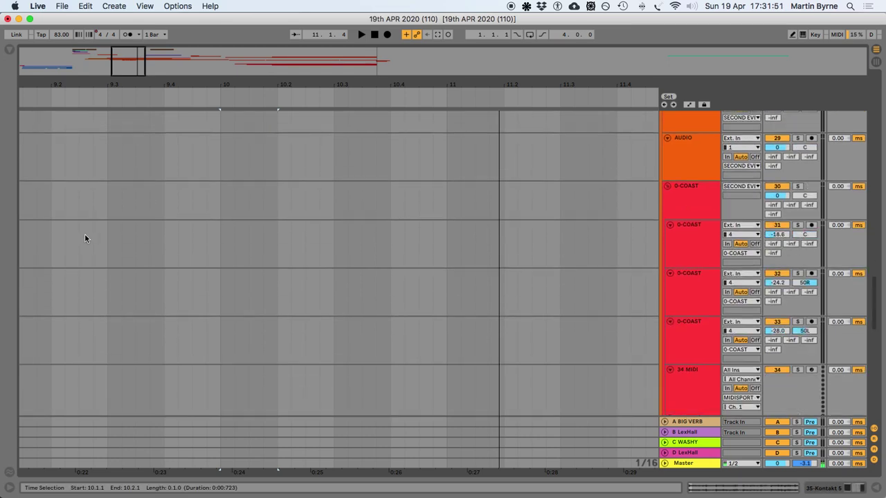
pyautogui.scroll(-8, 91, 234)
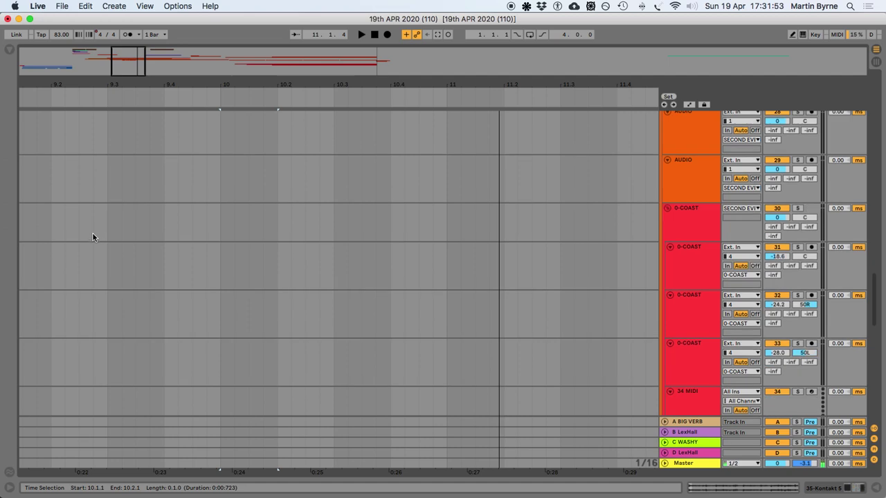
pyautogui.scroll(-2, 96, 242)
# Arm the 35 Kontakt 5 track and record a MIDI part from 9.4.1 to about 11.1.2 over the chopped music bit
pyautogui.click(219, 317)
pyautogui.press('space')
pyautogui.press('space')
pyautogui.click(167, 310)
pyautogui.scroll(4, 187, 316)
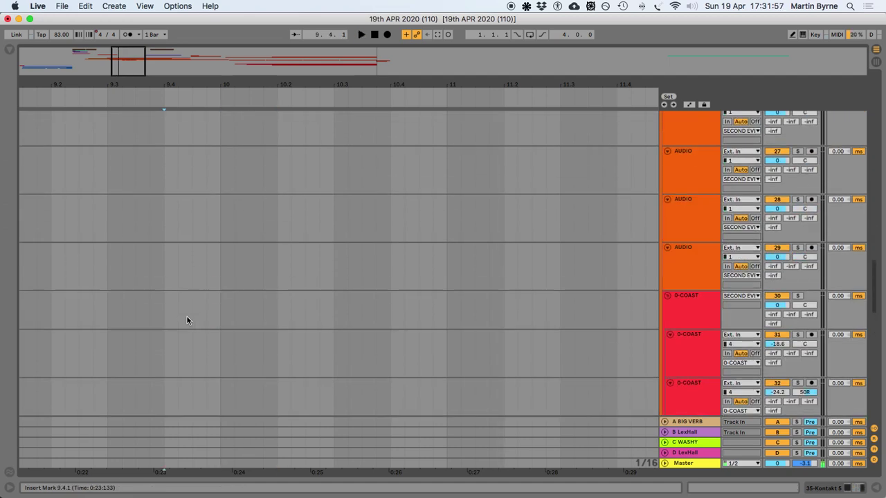
pyautogui.scroll(-5, 181, 213)
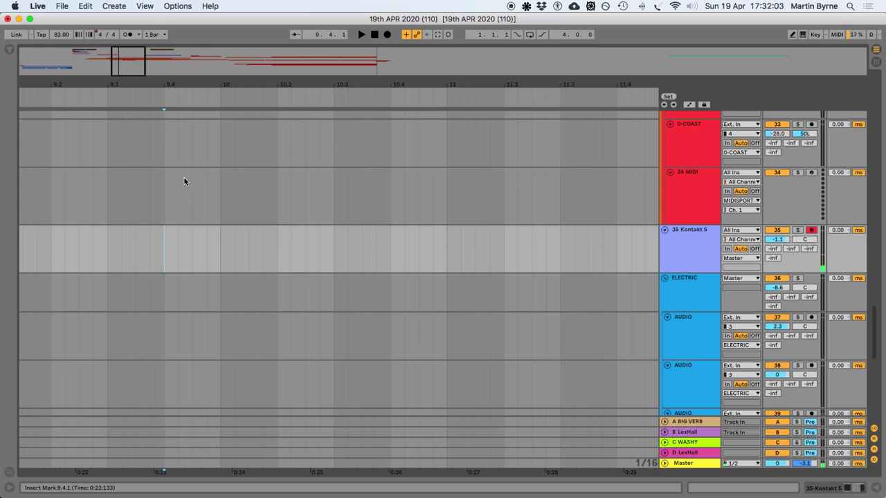
pyautogui.scroll(10, 137, 247)
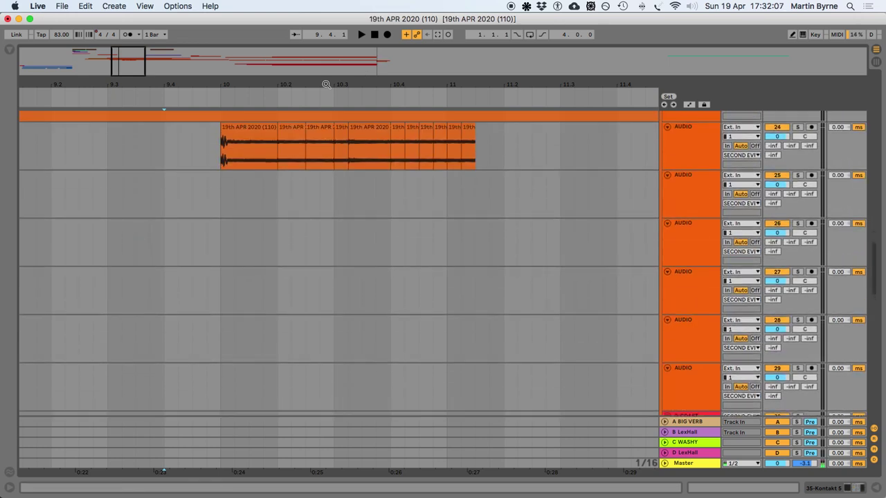
pyautogui.click(387, 35)
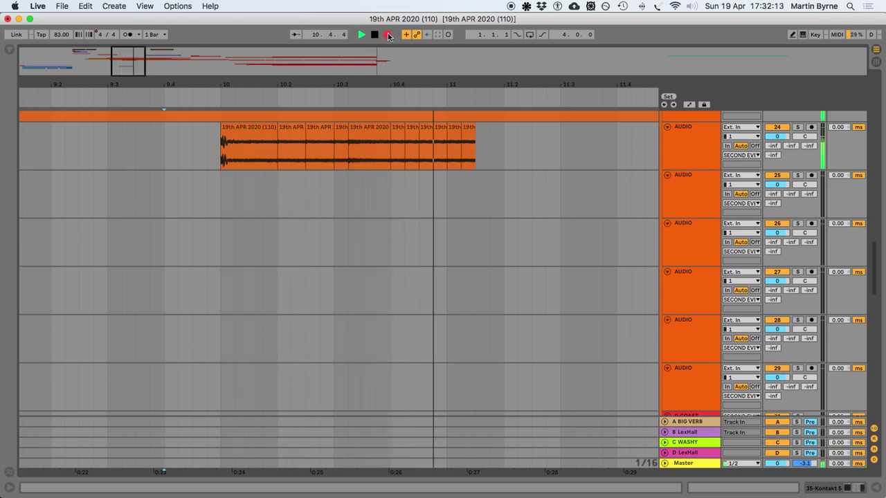
pyautogui.press('space')
pyautogui.scroll(-10, 250, 339)
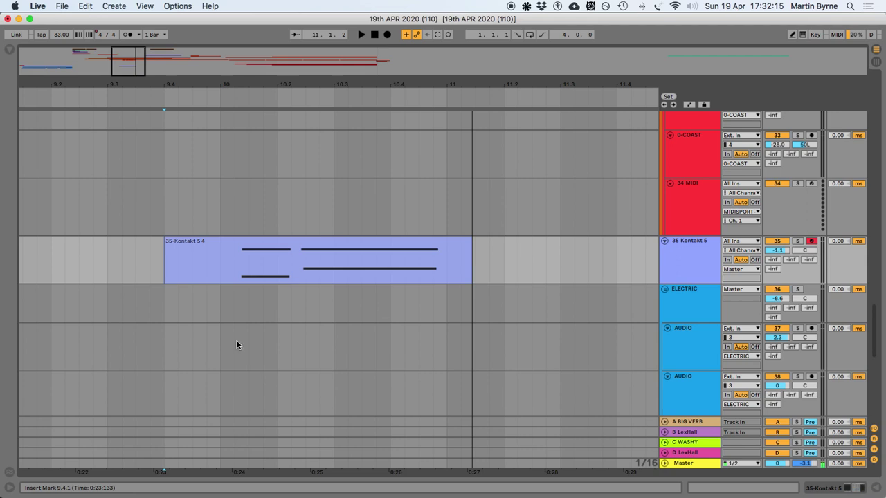
# Move the audio track with the chopped music bit slices down to just above the 0-COAST group
pyautogui.scroll(3, 686, 295)
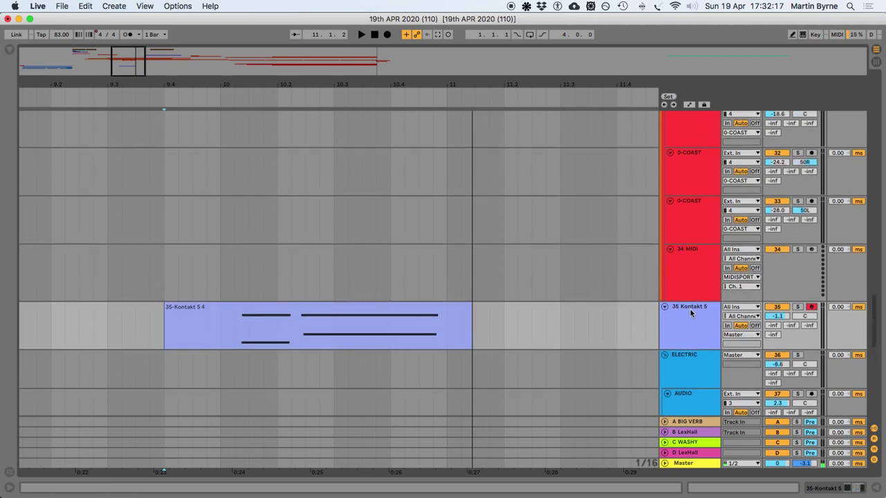
pyautogui.scroll(15, 690, 310)
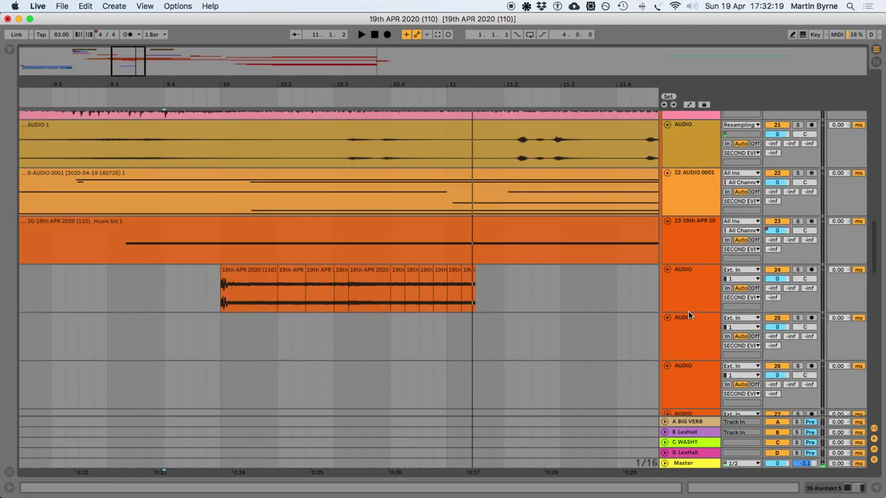
pyautogui.moveTo(687, 271); pyautogui.dragTo(685, 350)
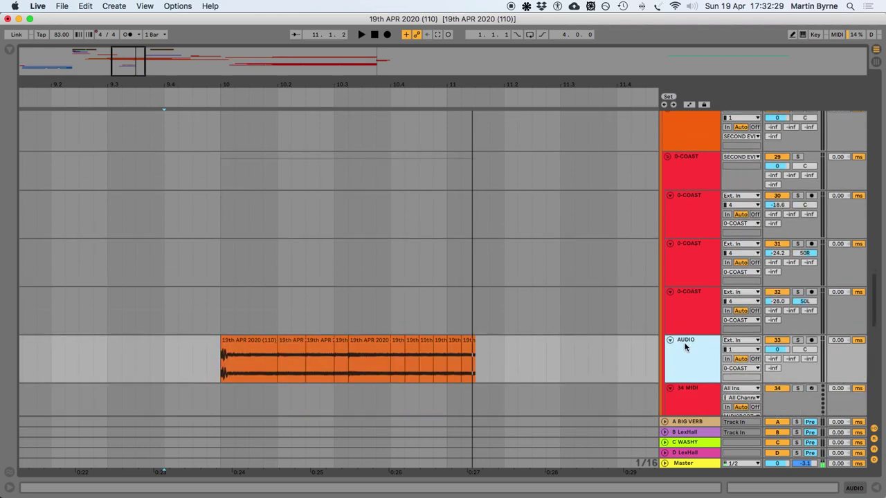
pyautogui.moveTo(685, 291); pyautogui.dragTo(688, 147)
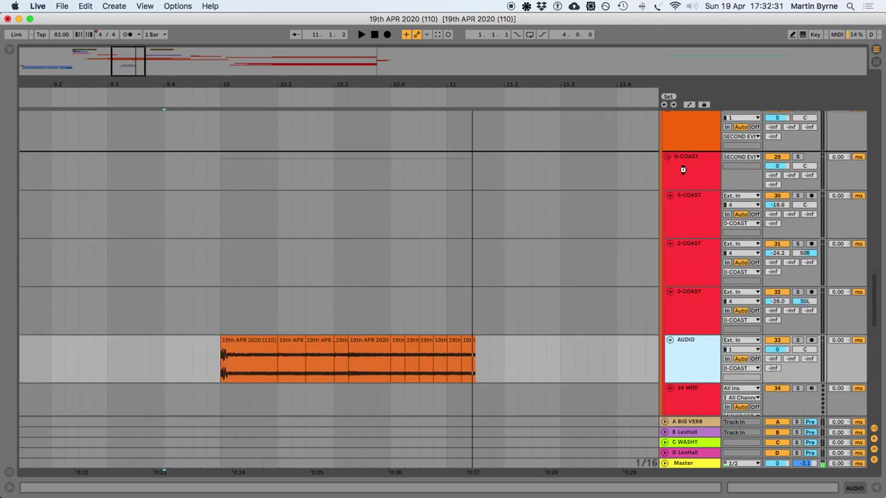
# Collapse the 0-COAST group and select the newly recorded clip on the 35 Kontakt 5 track
pyautogui.moveTo(702, 197); pyautogui.dragTo(688, 206)
pyautogui.click(687, 208)
pyautogui.press('u')
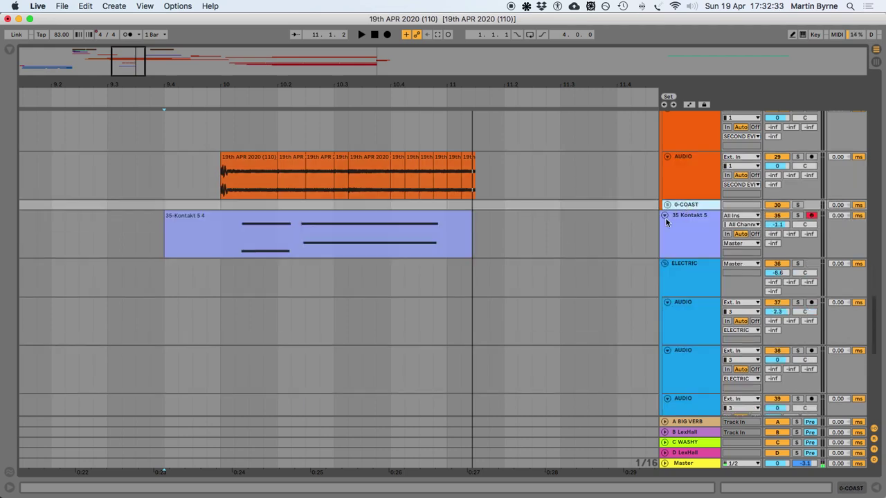
pyautogui.click(212, 215)
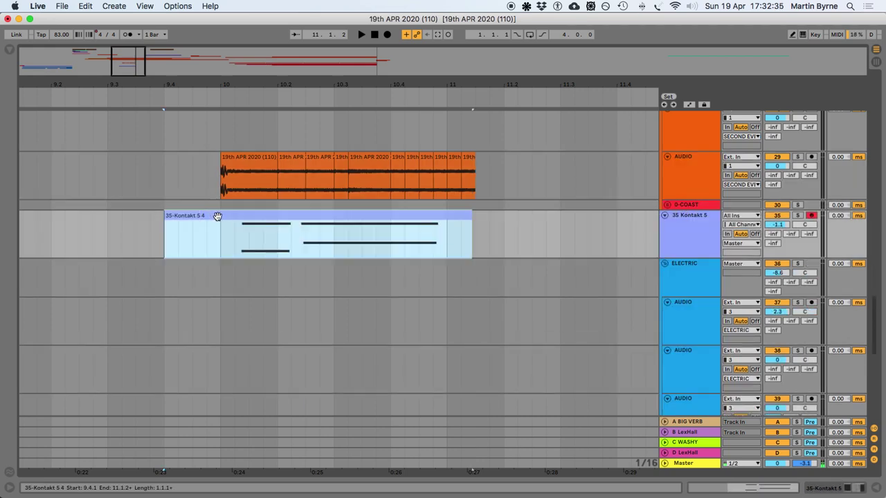
# Open the recorded Kontakt clip's notes, shift the opening C1 and A#1 chord earlier to start at bar 2 of the clip, and audition it
pyautogui.doubleClick(215, 216)
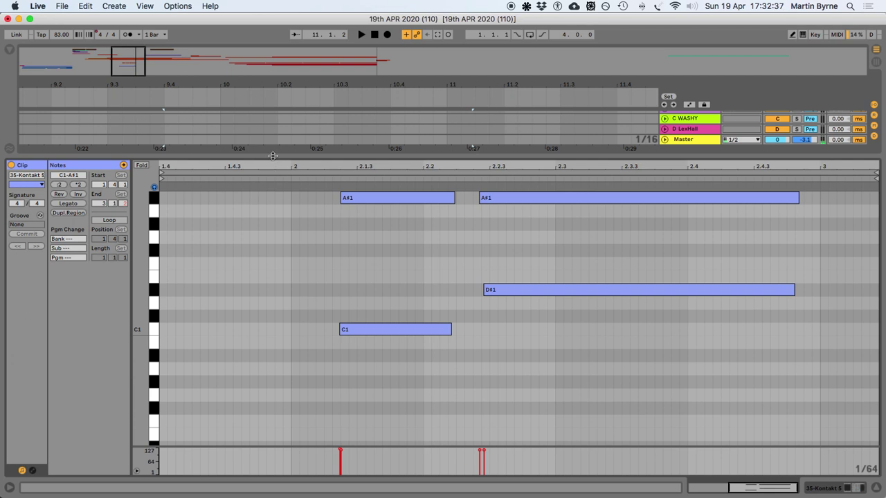
pyautogui.moveTo(272, 154); pyautogui.dragTo(269, 259)
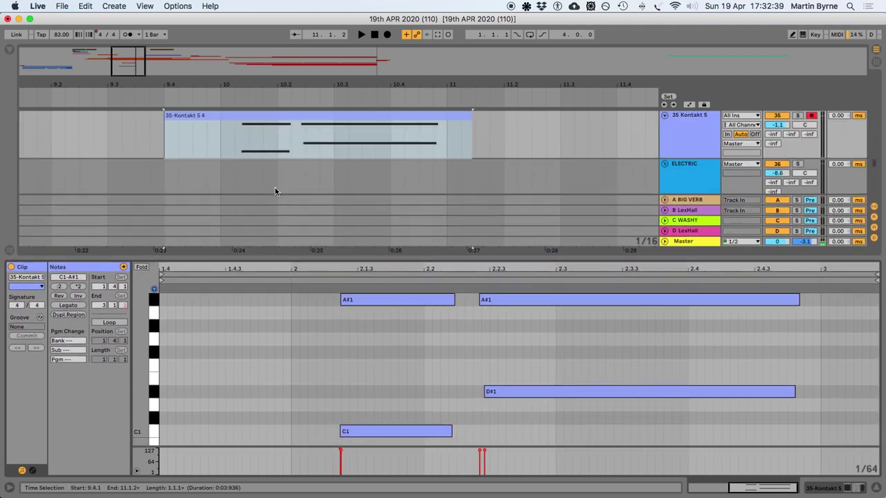
pyautogui.scroll(2, 297, 158)
pyautogui.moveTo(407, 438); pyautogui.dragTo(379, 306)
pyautogui.press('Left')
pyautogui.press('Left')
pyautogui.press('Left')
pyautogui.press('Left')
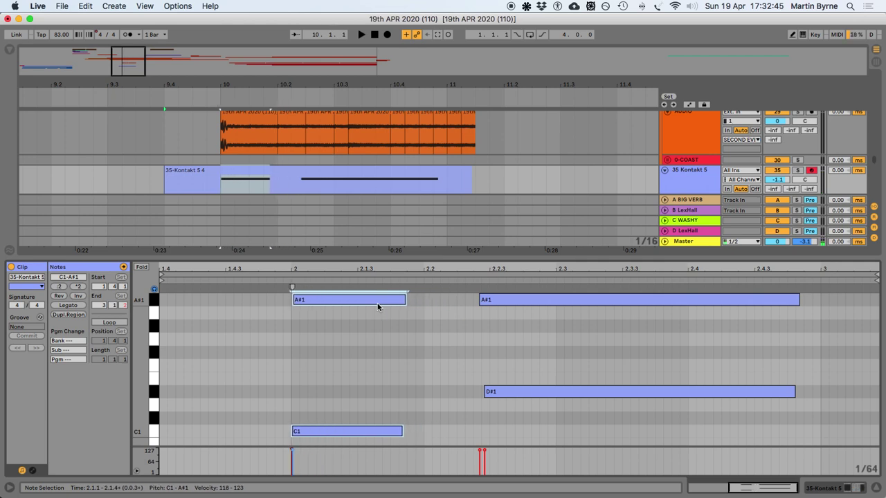
pyautogui.press('space')
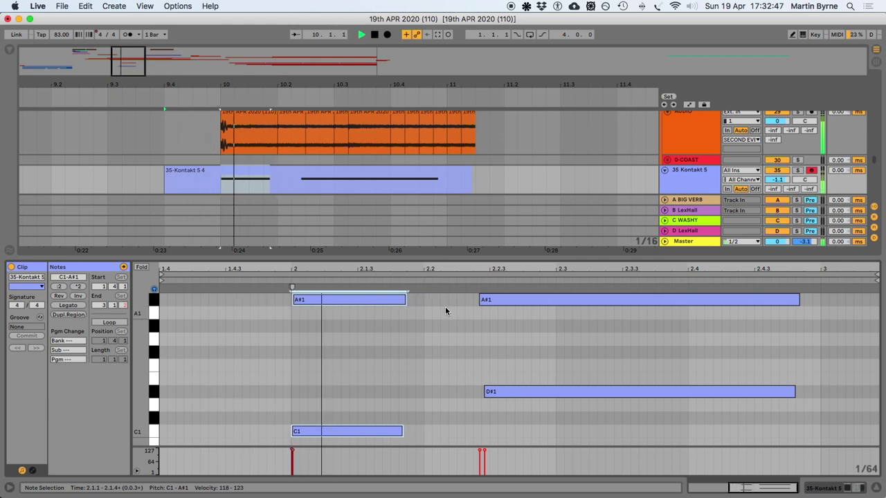
pyautogui.press('space')
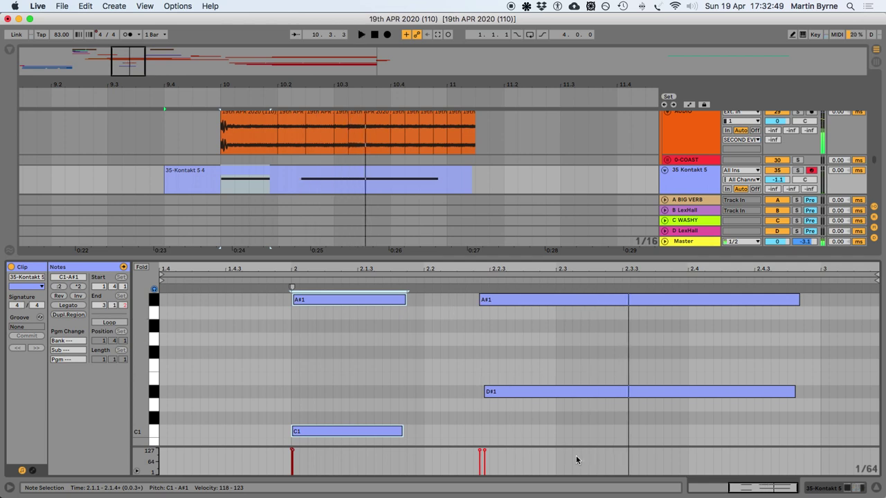
# Shift the second chord, D#1 and A#1, later to start at about 10.3.2 in the arrangement, and close the clip's note editor
pyautogui.click(544, 284)
pyautogui.press('Right')
pyautogui.press('Right')
pyautogui.press('Right')
pyautogui.press('Right')
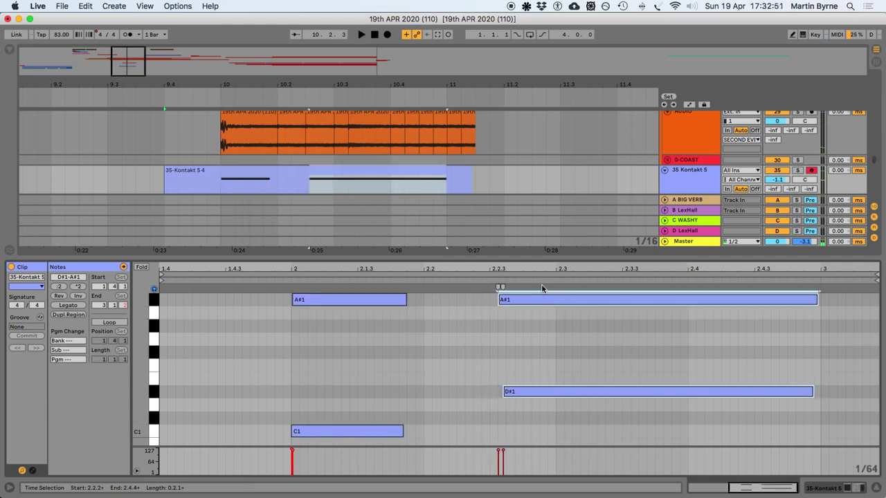
pyautogui.press('Right')
pyautogui.press('Right')
pyautogui.press('Right')
pyautogui.press('Right')
pyautogui.press('Right')
pyautogui.press('Right')
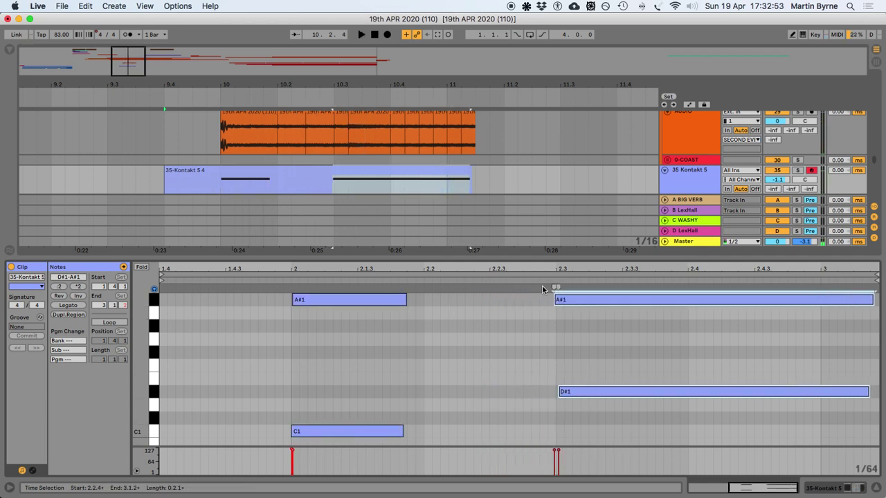
pyautogui.press('Right')
pyautogui.press('Right')
pyautogui.press('Right')
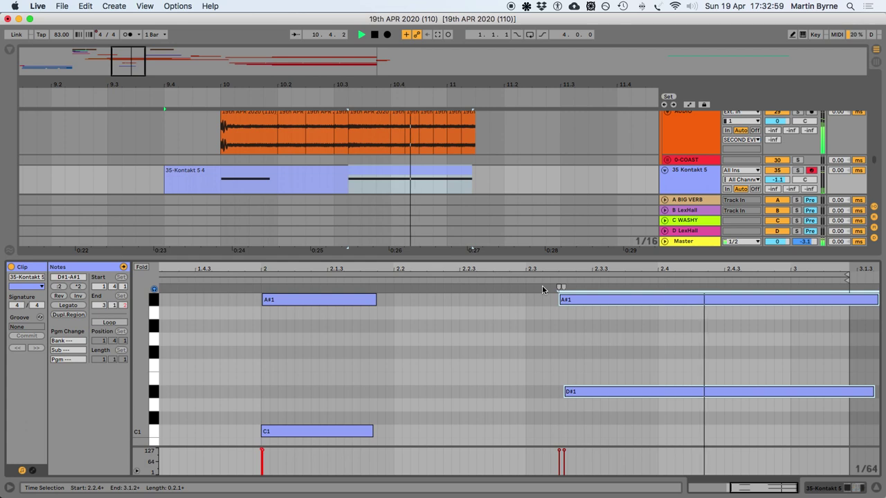
pyautogui.click(877, 489)
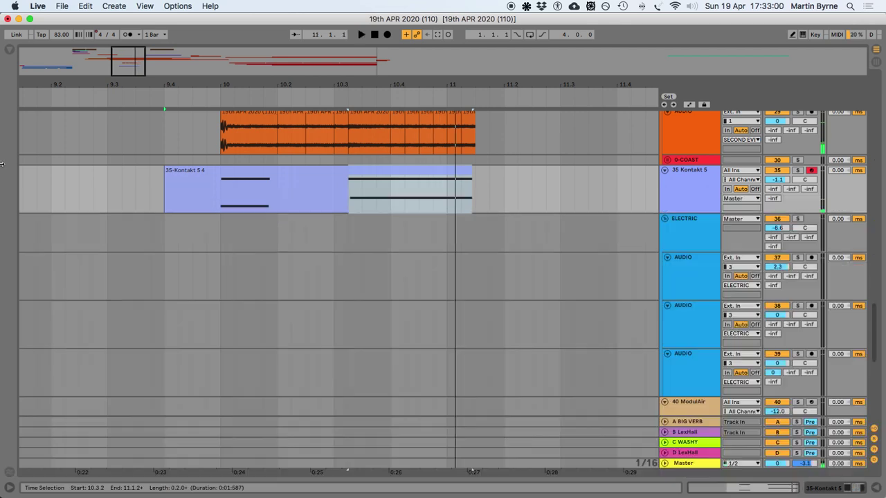
# Delete the empty lead-in of the 35 Kontakt 5 clip up to 9.4.4, just before its first notes
pyautogui.click(192, 191)
pyautogui.press('+')
pyautogui.press('+')
pyautogui.moveTo(283, 201); pyautogui.dragTo(23, 198)
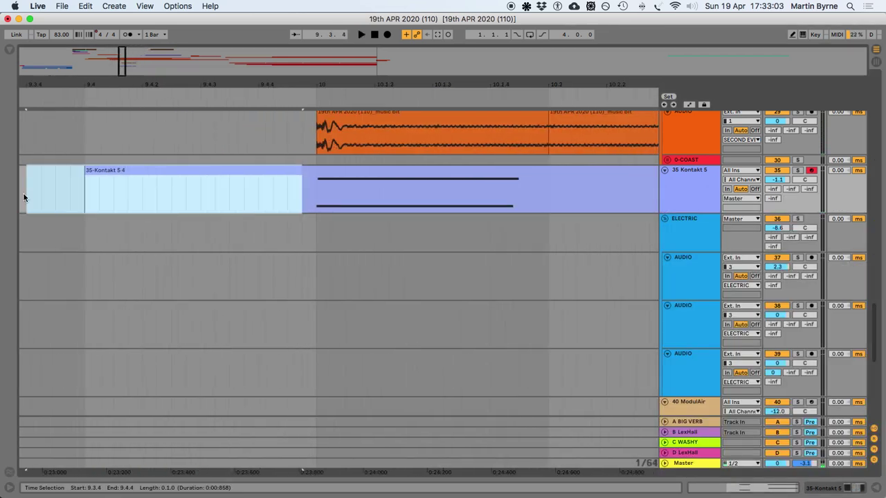
pyautogui.press('Delete')
# Play back the chopped music bit together with the trimmed Kontakt clip, starting from 9.4.4
pyautogui.click(253, 192)
pyautogui.press('space')
pyautogui.press('-')
pyautogui.press('-')
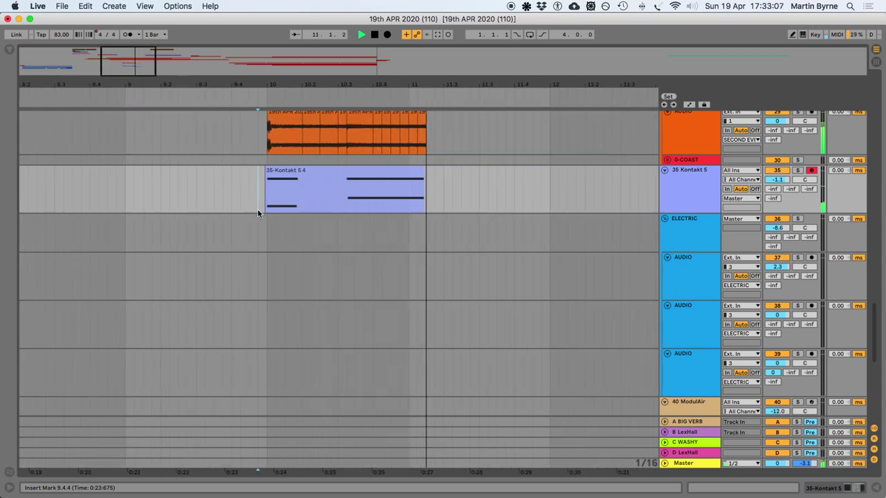
pyautogui.press('-')
pyautogui.press('-')
pyautogui.scroll(2, 256, 210)
pyautogui.press('space')
# Look over the ELECTRIC group's clips in the opening section and select the AUDIO 2 clip on track 37
pyautogui.press('-')
pyautogui.scroll(-1, 103, 234)
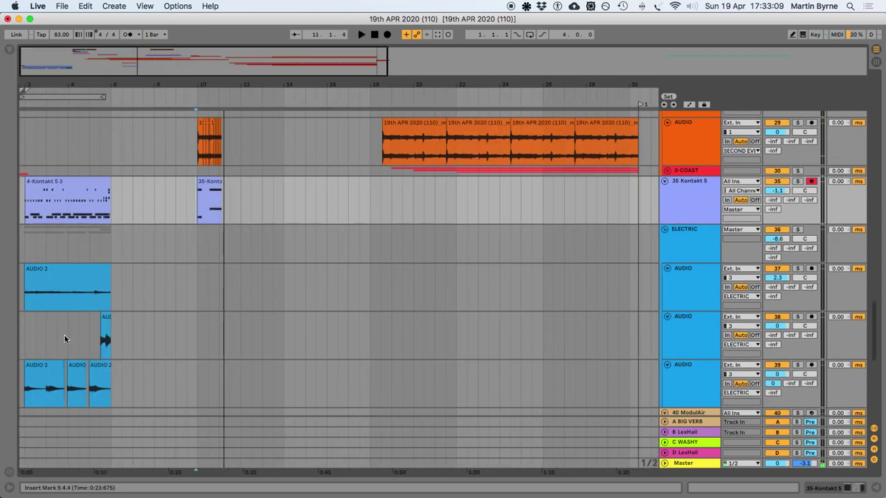
pyautogui.scroll(-2, 33, 326)
pyautogui.scroll(2, 32, 326)
pyautogui.click(48, 266)
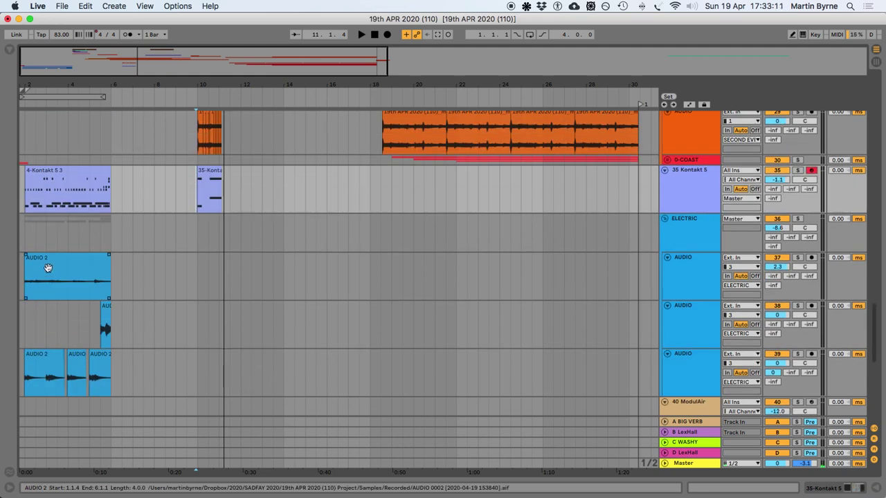
# Play the AUDIO 2 clip on track 37, then arm the 19th APR 20 instrument on track 23 for recording
pyautogui.press('space')
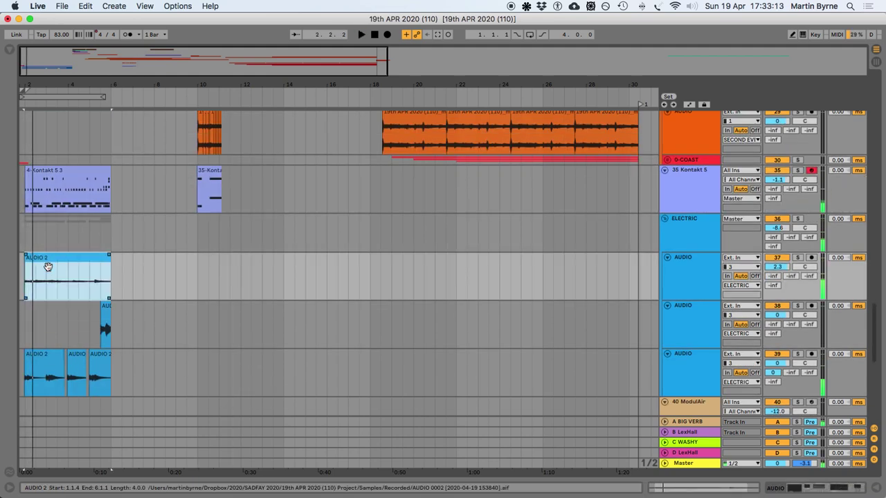
pyautogui.click(32, 284)
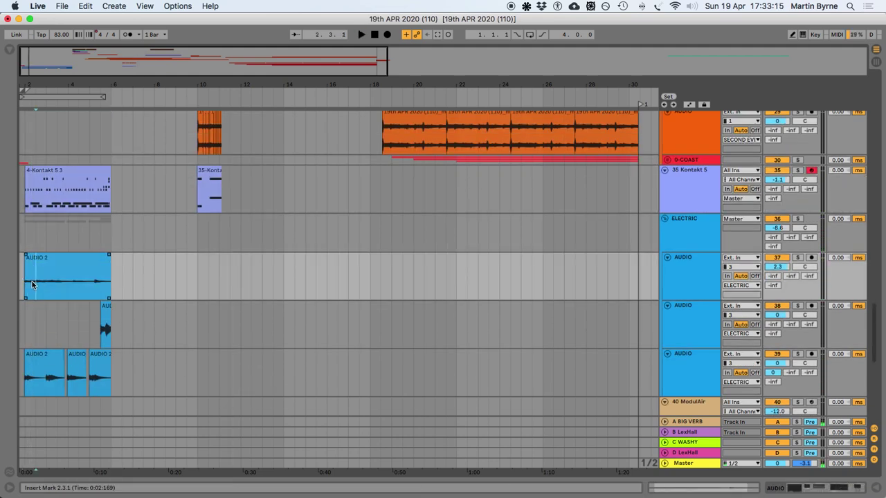
pyautogui.scroll(3, 30, 285)
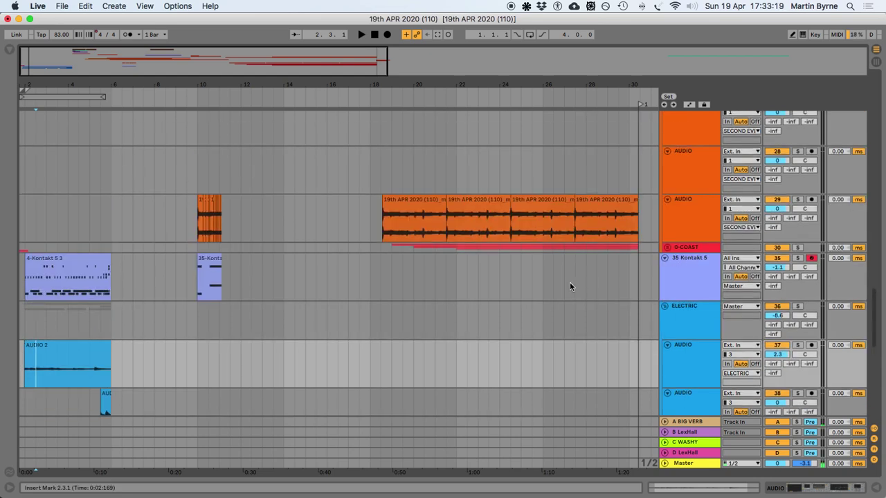
pyautogui.scroll(15, 570, 284)
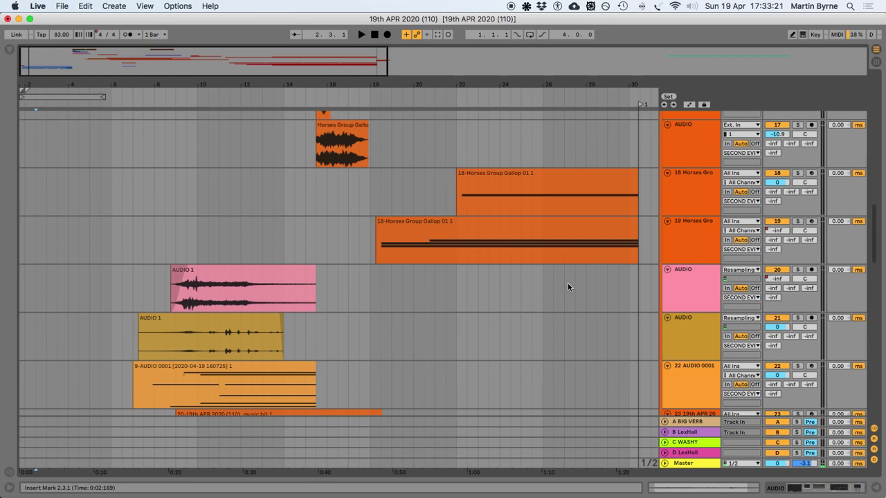
pyautogui.scroll(-4, 568, 285)
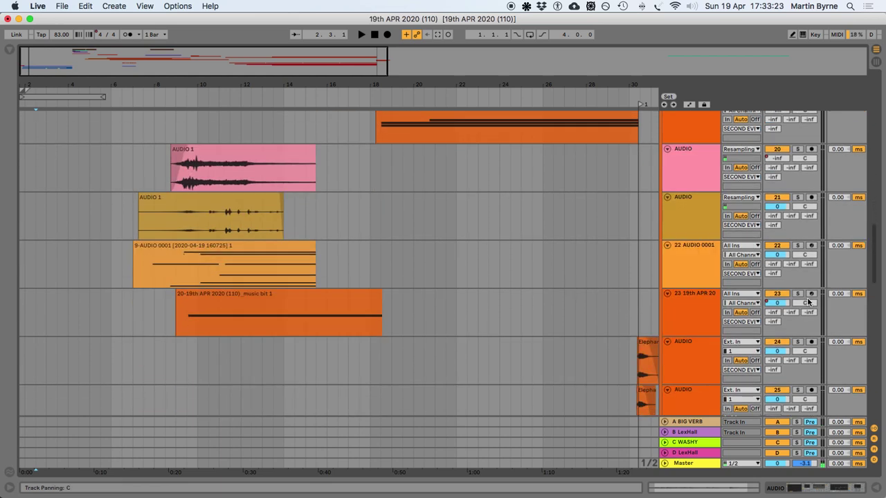
pyautogui.click(811, 295)
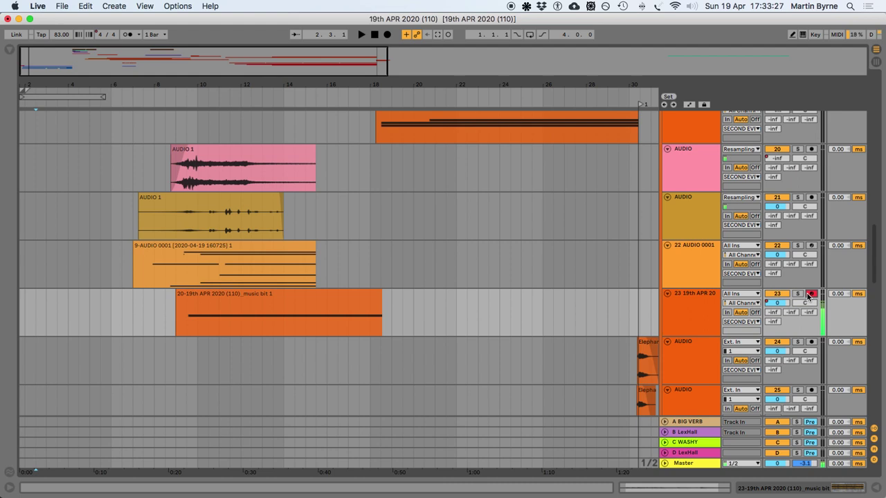
# Record a MIDI take about one and a half bars long on track 23, starting at bar 10
pyautogui.scroll(-11, 472, 234)
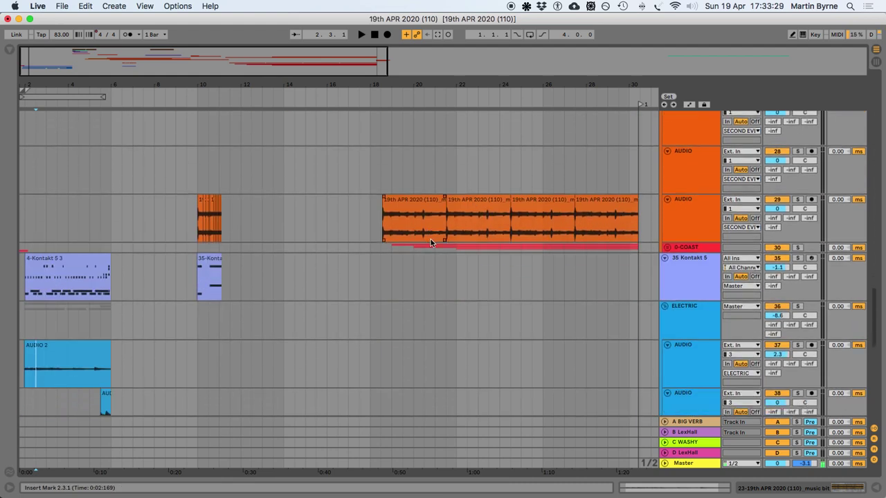
pyautogui.scroll(9, 208, 308)
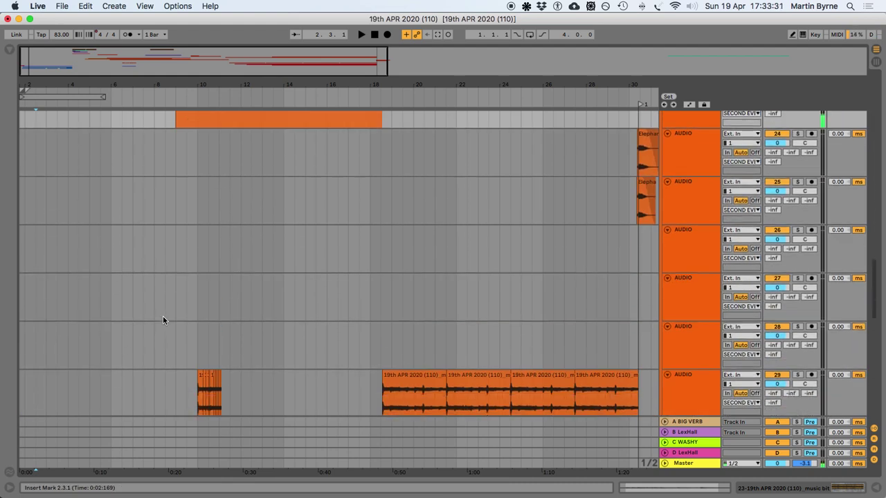
pyautogui.scroll(-3, 162, 316)
pyautogui.click(195, 305)
pyautogui.scroll(4, 207, 301)
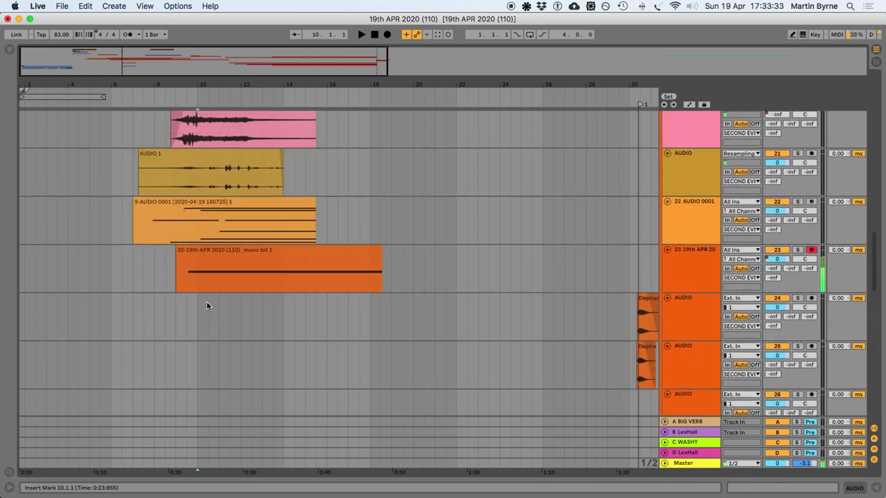
pyautogui.scroll(-5, 206, 250)
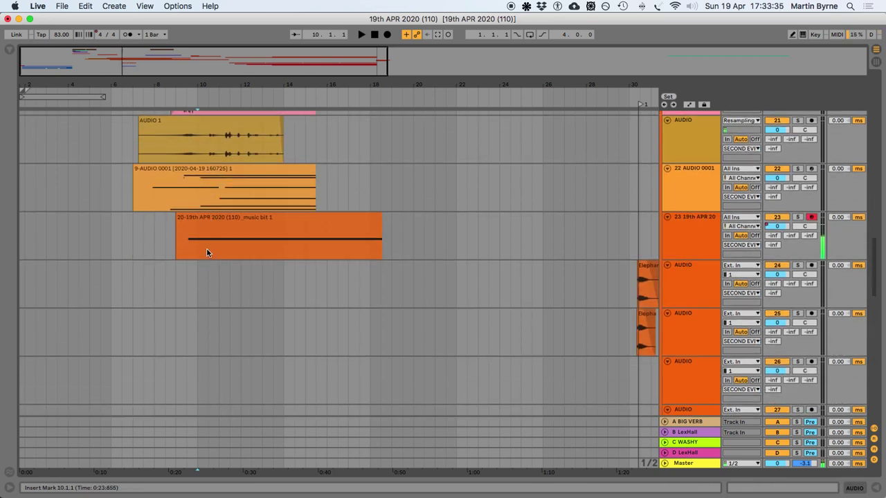
pyautogui.scroll(-1, 207, 252)
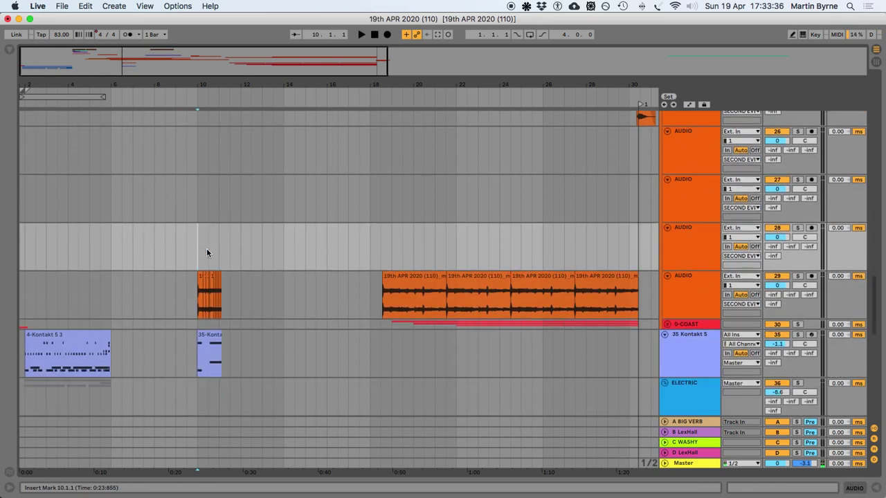
pyautogui.click(386, 36)
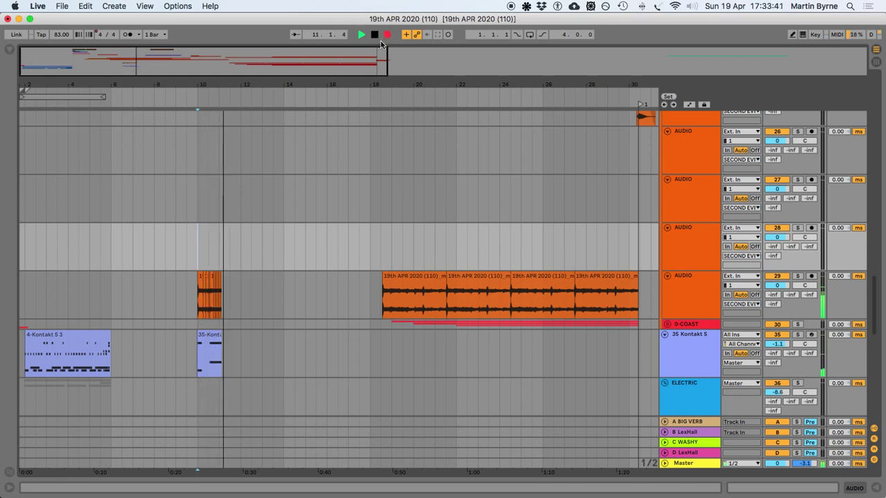
pyautogui.press('space')
# Play back the arrangement from bar 9 to review the take recorded on track 23
pyautogui.scroll(6, 184, 246)
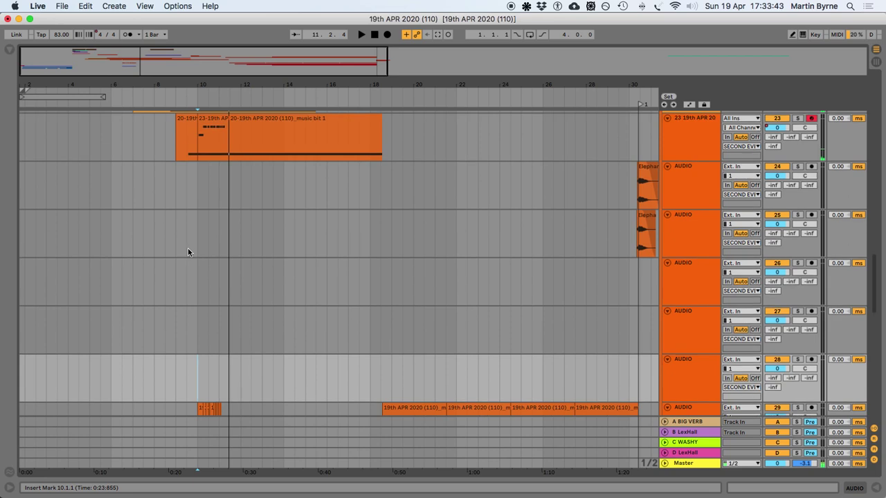
pyautogui.click(180, 286)
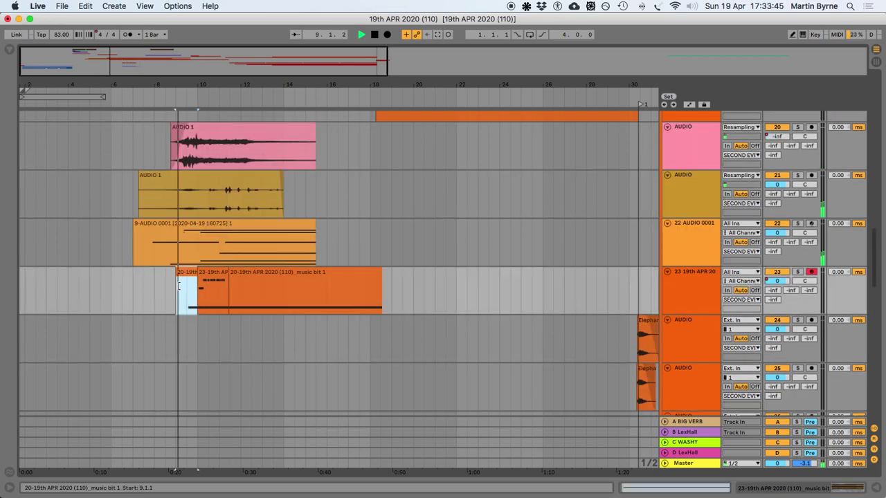
pyautogui.press('space')
pyautogui.press('+')
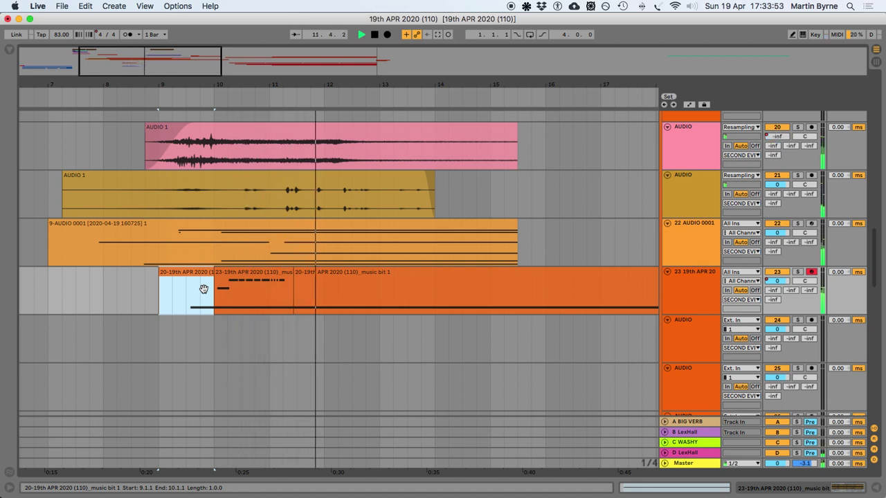
pyautogui.scroll(-10, 203, 289)
pyautogui.press('space')
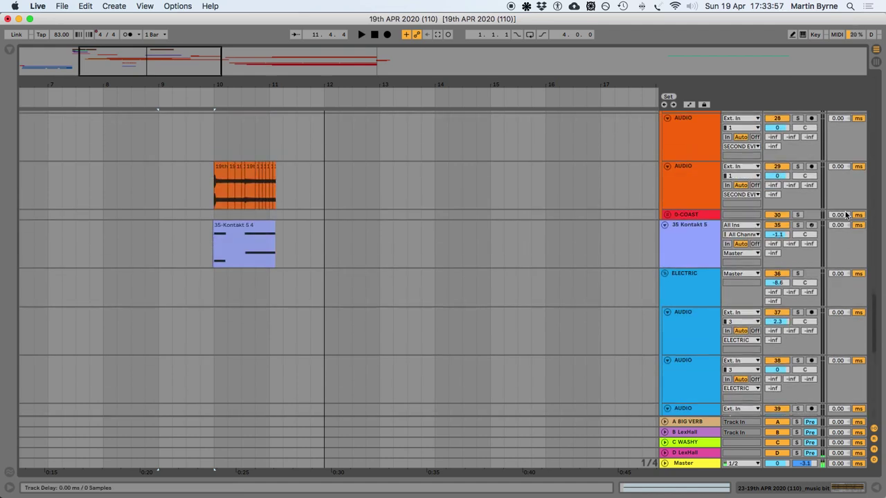
# In the Kontakt 5 clip at bar 10, copy the longer A#1 note up to C#2, and save the set
pyautogui.click(811, 226)
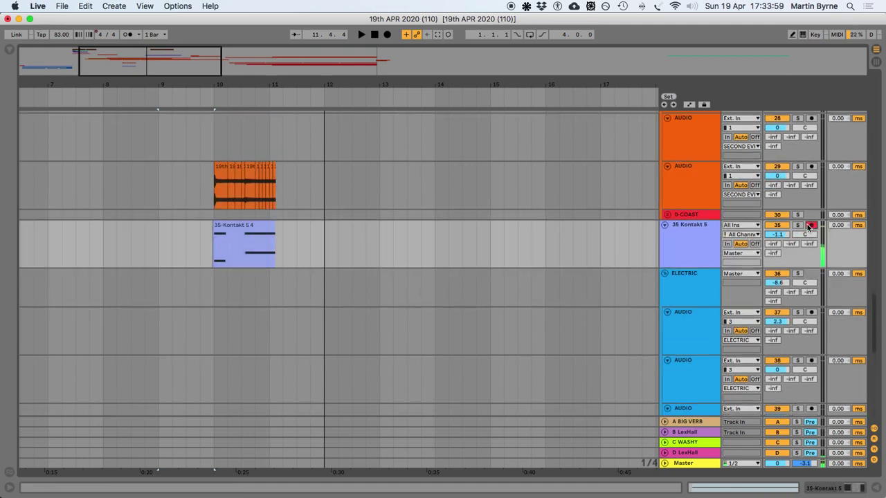
pyautogui.doubleClick(252, 233)
pyautogui.scroll(5, 581, 332)
pyautogui.moveTo(587, 406); pyautogui.dragTo(588, 368)
pyautogui.press('space')
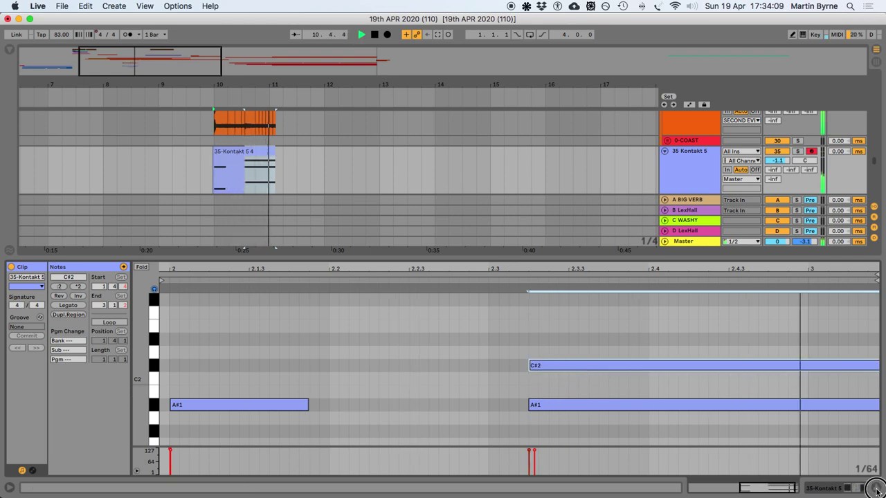
pyautogui.press('super+alt+l')
pyautogui.press('super+s')
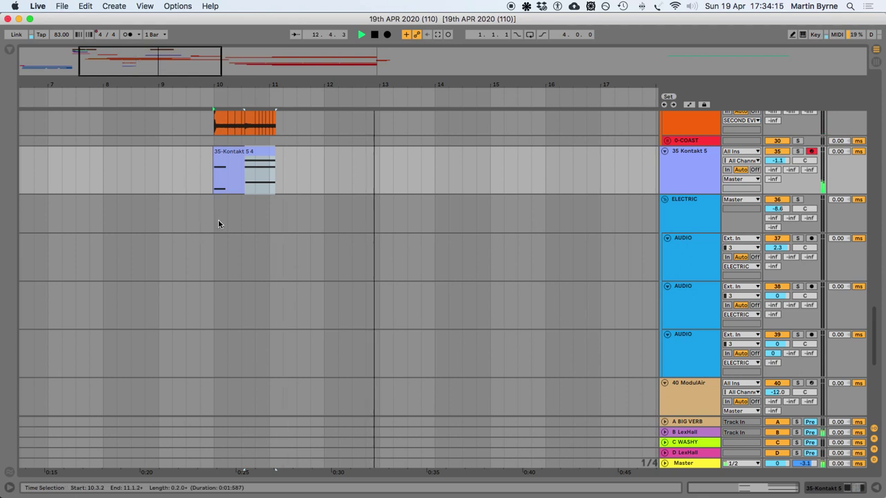
# Move the Dog Eating Crunching clip on track 15 slightly later so it starts at 12.4.2
pyautogui.scroll(10, 218, 220)
pyautogui.press('-')
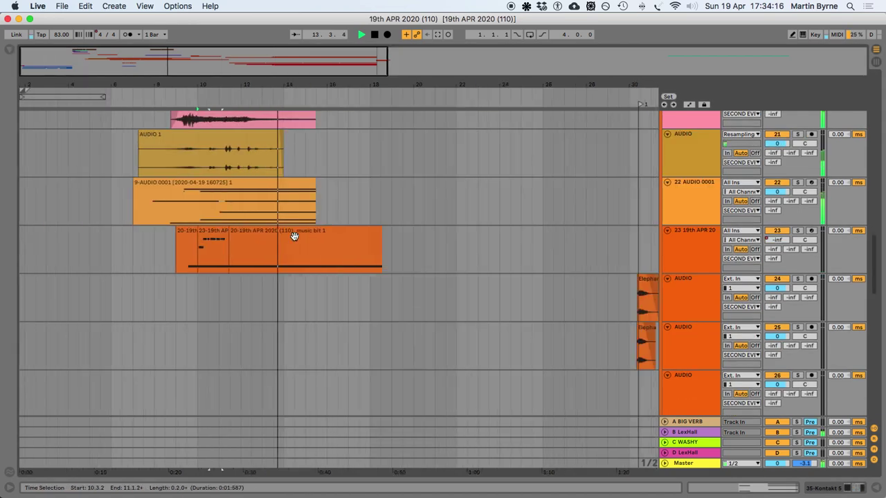
pyautogui.scroll(-10, 385, 333)
pyautogui.scroll(15, 379, 334)
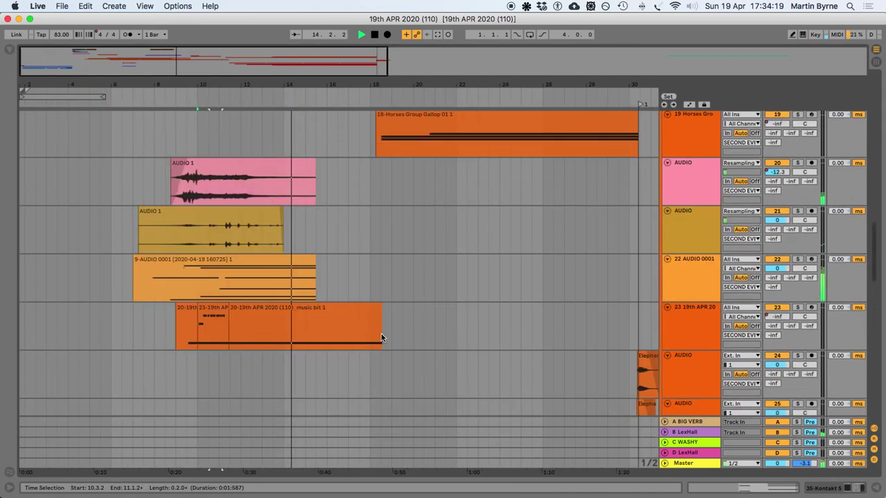
pyautogui.moveTo(263, 233)
pyautogui.mouseDown()
pyautogui.moveTo(281, 236)
pyautogui.moveTo(273, 239)
pyautogui.mouseUp()
pyautogui.scroll(-3, 271, 243)
pyautogui.scroll(-3, 272, 244)
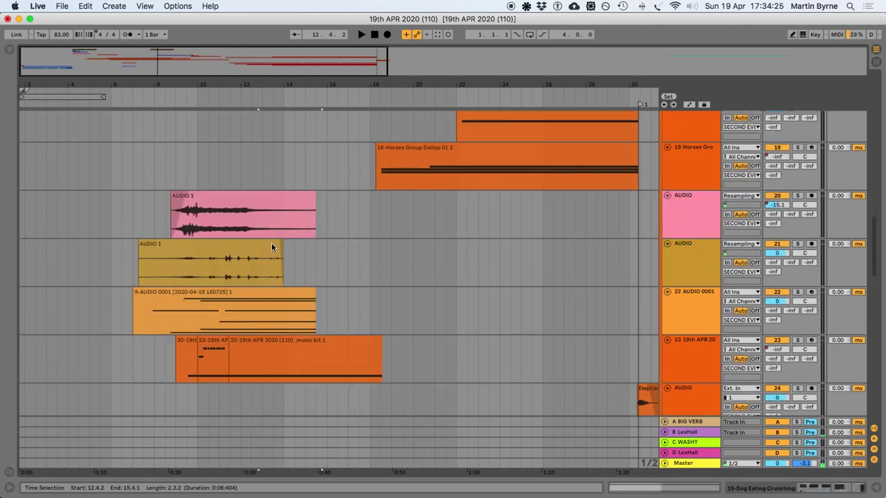
# Play back the arrangement from 12.3.1 on the Dog Eating track and save the set
pyautogui.scroll(4, 272, 244)
pyautogui.click(252, 211)
pyautogui.press('space')
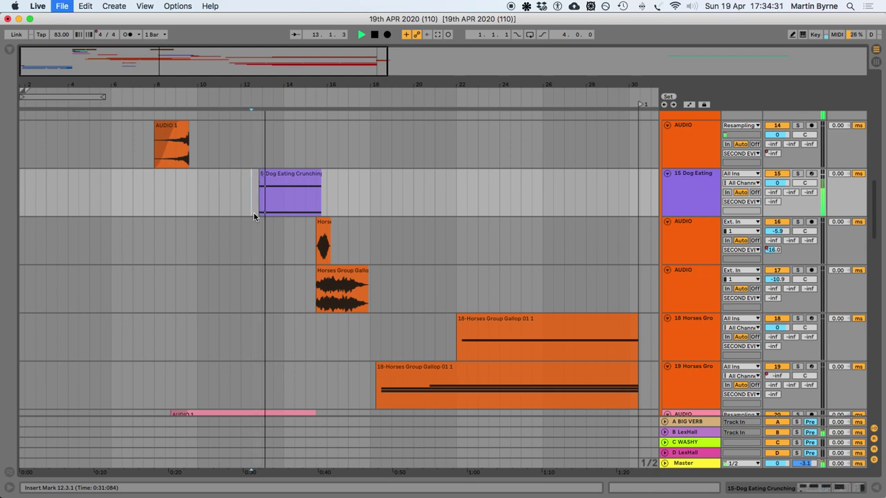
pyautogui.press('super+s')
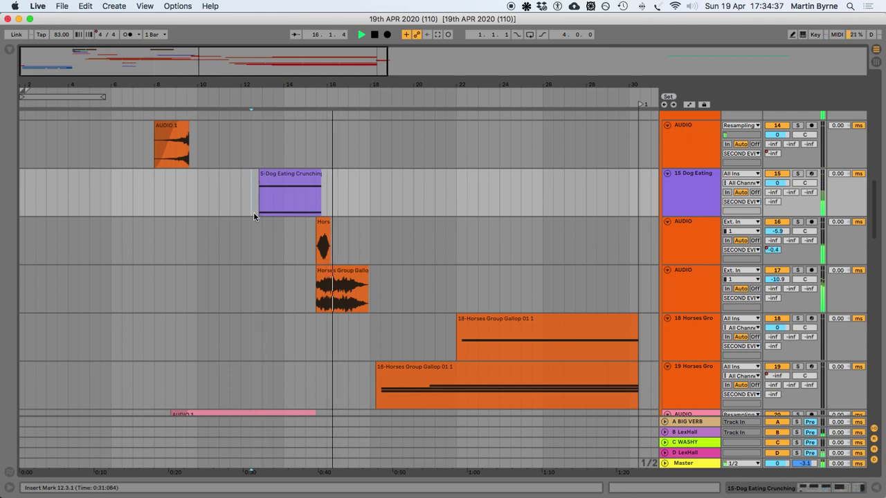
# Arm the 46 MIDI track in the VOLCA group for recording
pyautogui.scroll(-10, 253, 216)
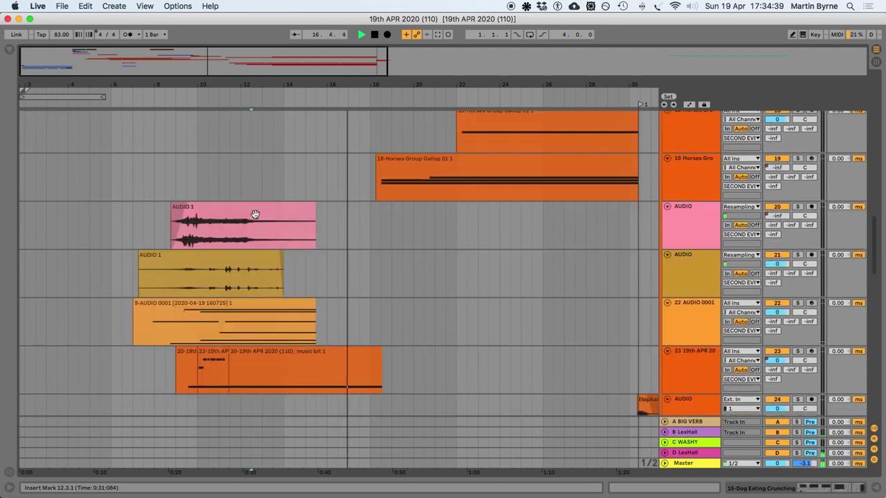
pyautogui.scroll(-10, 340, 224)
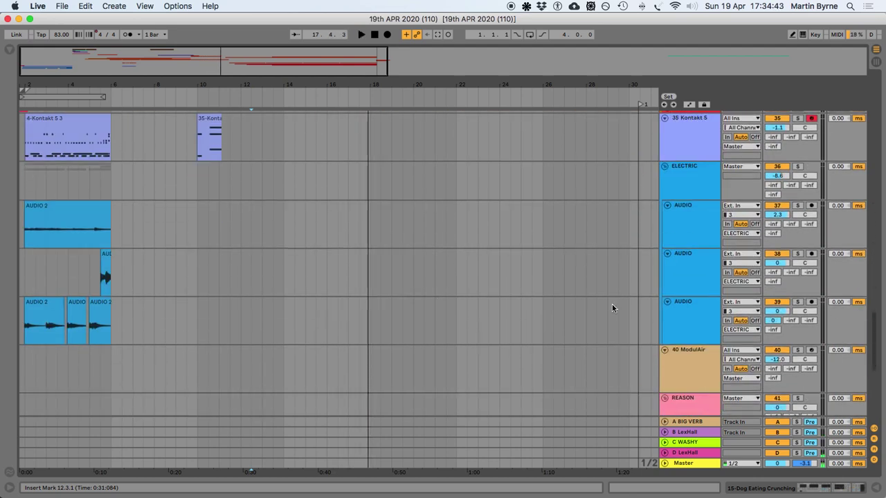
pyautogui.scroll(-3, 699, 311)
pyautogui.scroll(-4, 697, 313)
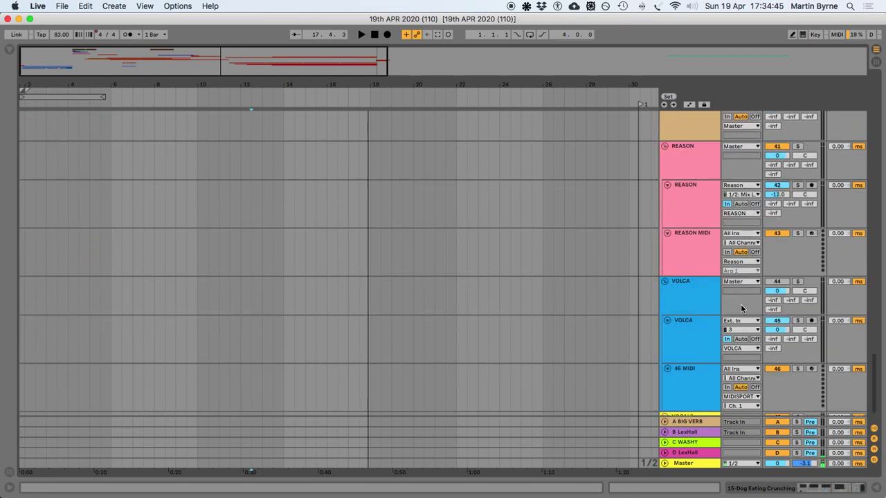
pyautogui.click(811, 370)
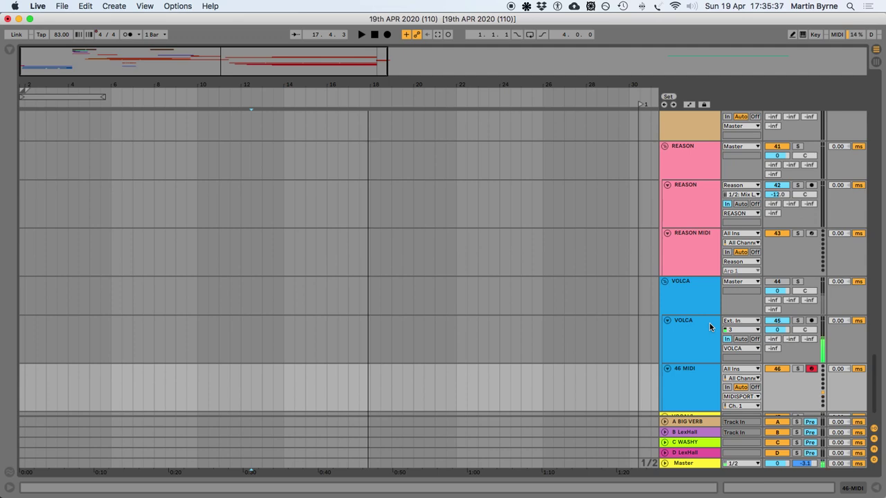
# Record a MIDI take about one and a half bars long on the 46 MIDI track from bar 15 and play it back
pyautogui.scroll(5, 597, 232)
pyautogui.scroll(10, 616, 223)
pyautogui.scroll(-10, 618, 237)
pyautogui.scroll(10, 618, 241)
pyautogui.scroll(-15, 618, 241)
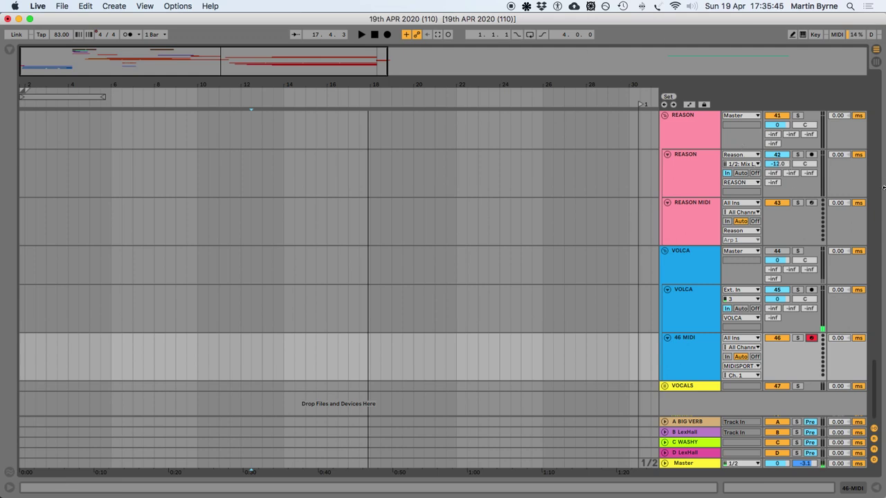
pyautogui.click(302, 350)
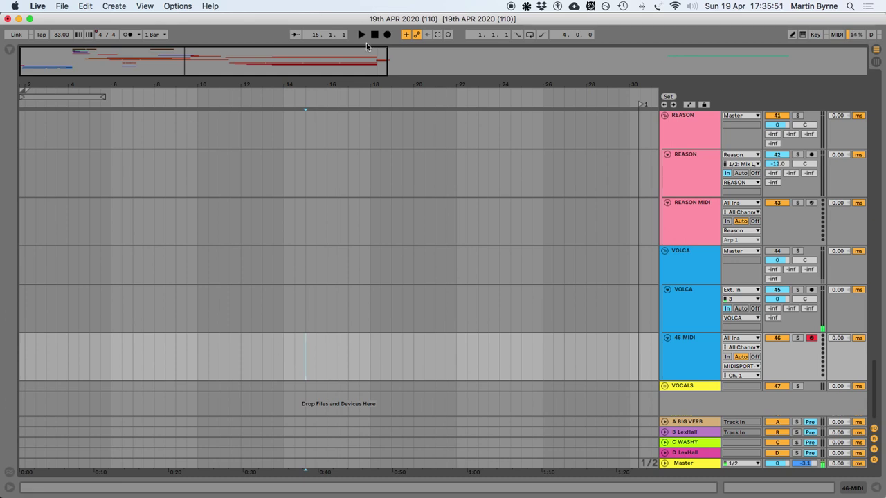
pyautogui.click(386, 34)
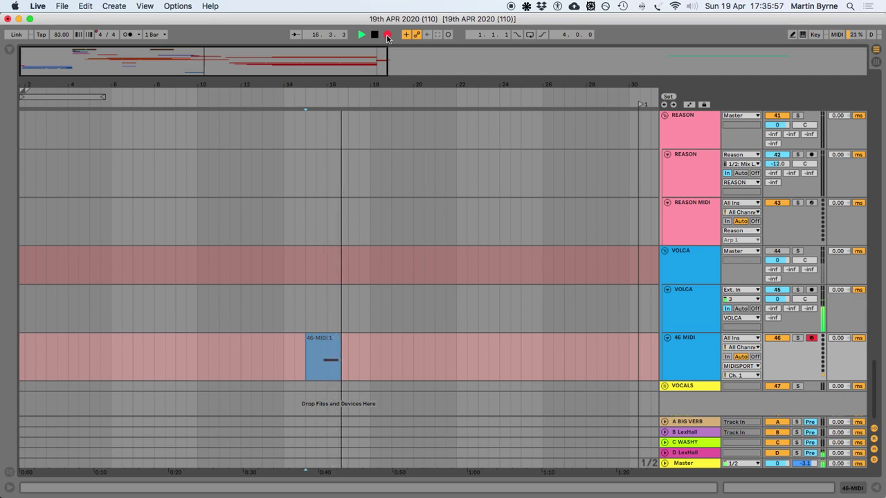
pyautogui.press('space')
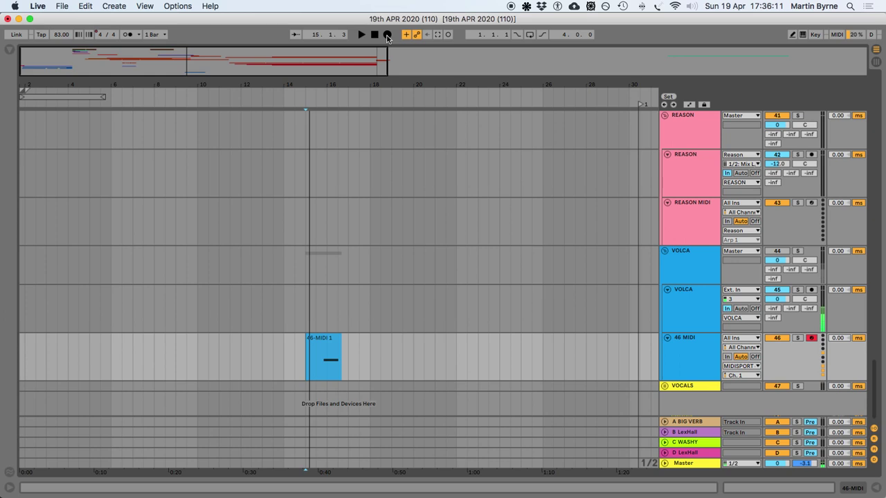
pyautogui.press('space')
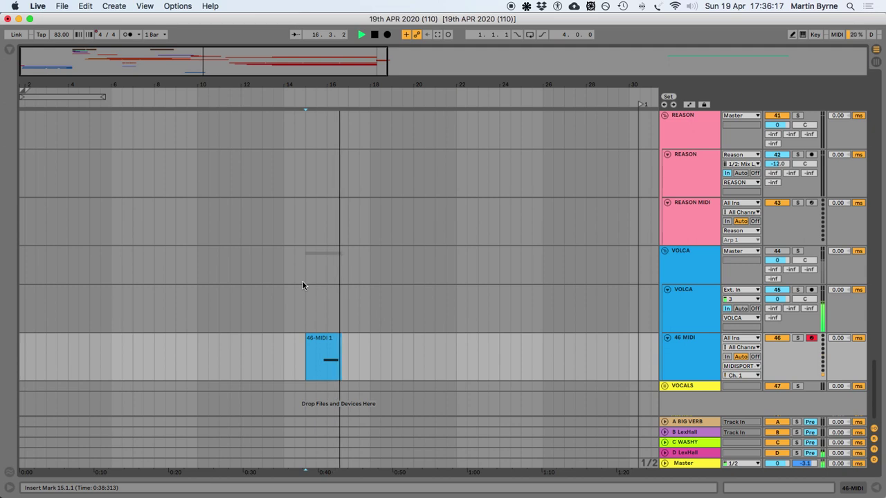
pyautogui.press('space')
# Consolidate the take on the 46 MIDI track into a three-bar clip from bar 15 to 18 and open its notes
pyautogui.moveTo(374, 344); pyautogui.dragTo(310, 354)
pyautogui.press('super+z')
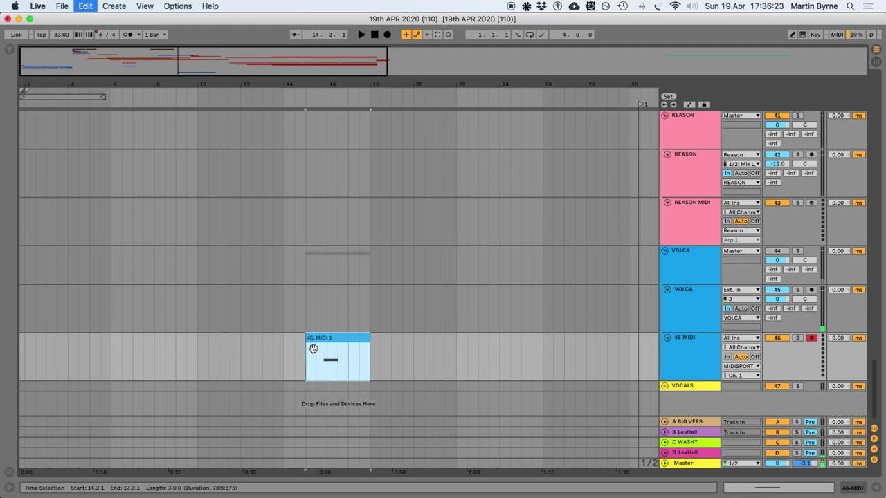
pyautogui.doubleClick(338, 339)
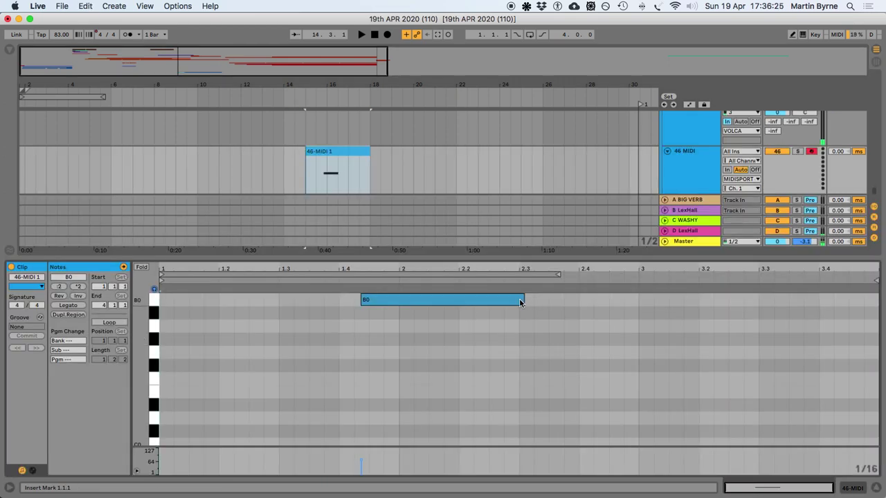
# Extend the B0 note to the end of the 46 MIDI clip and delete the clip's empty section before 15.4
pyautogui.moveTo(523, 301); pyautogui.dragTo(851, 495)
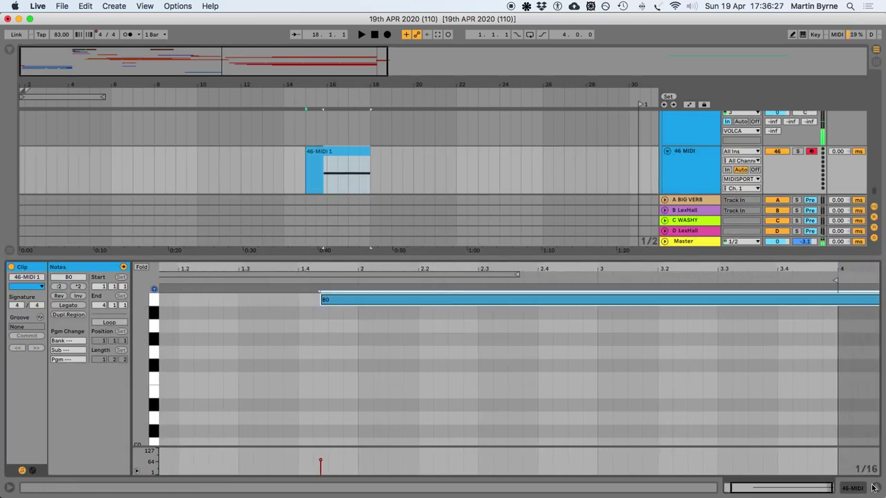
pyautogui.click(874, 487)
pyautogui.click(321, 367)
pyautogui.press('+')
pyautogui.press('+')
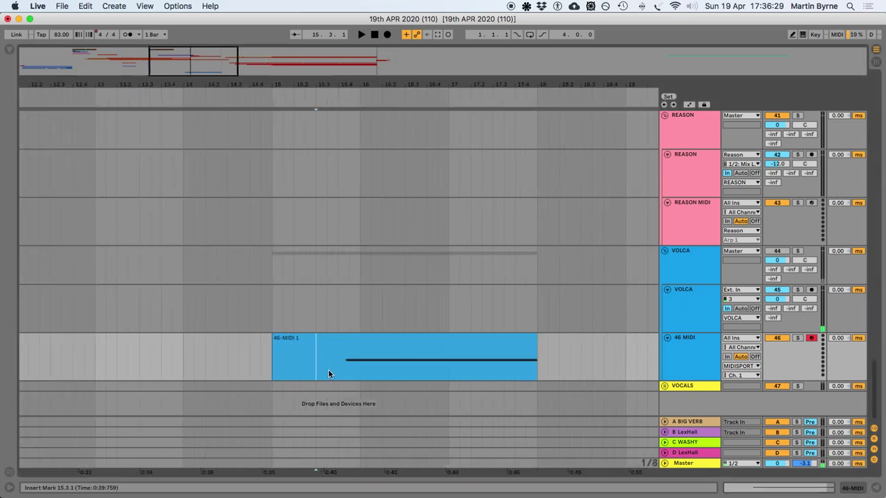
pyautogui.moveTo(337, 369); pyautogui.dragTo(223, 362)
pyautogui.press('Delete')
# Save the set and arm the VOLCA audio track for recording from 15.1.1
pyautogui.click(270, 364)
pyautogui.press('super+s')
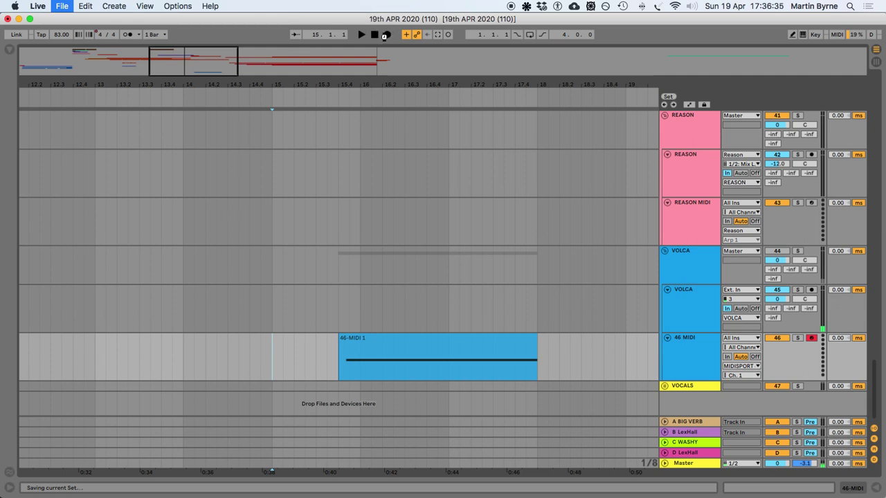
pyautogui.click(811, 291)
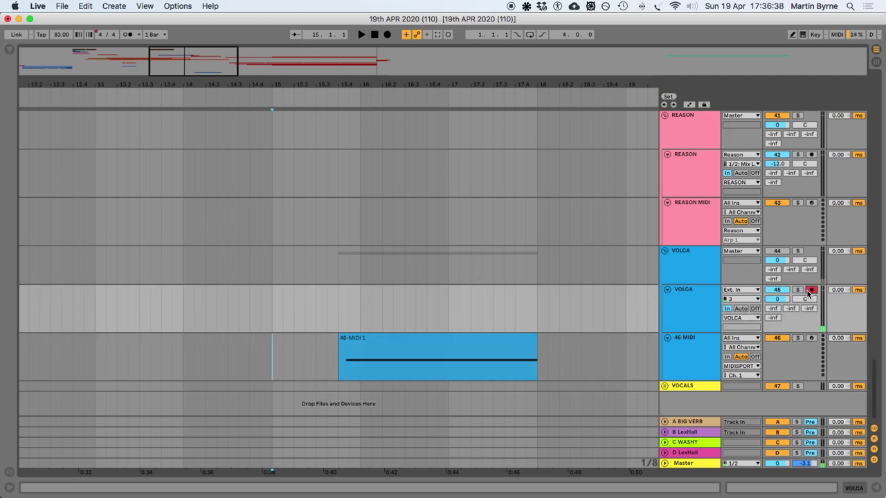
# Record an audio take on the VOLCA track from bar 15 to about 18.2, and delete it
pyautogui.click(386, 35)
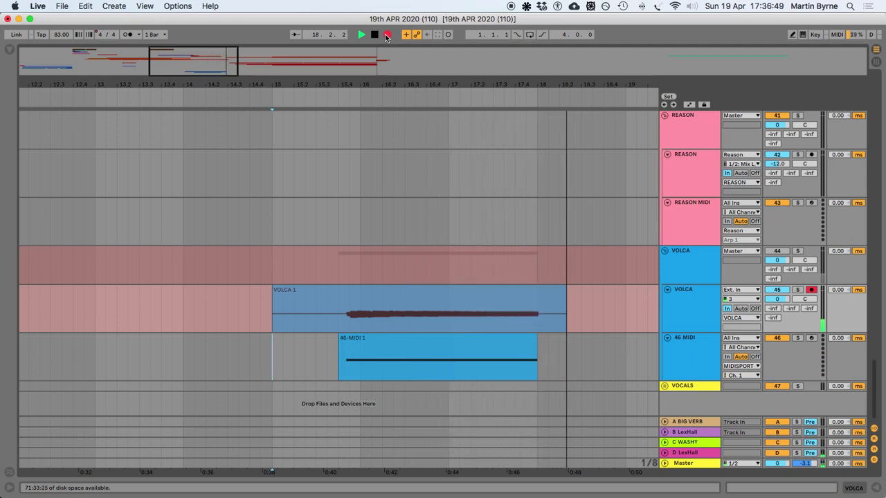
pyautogui.press('space')
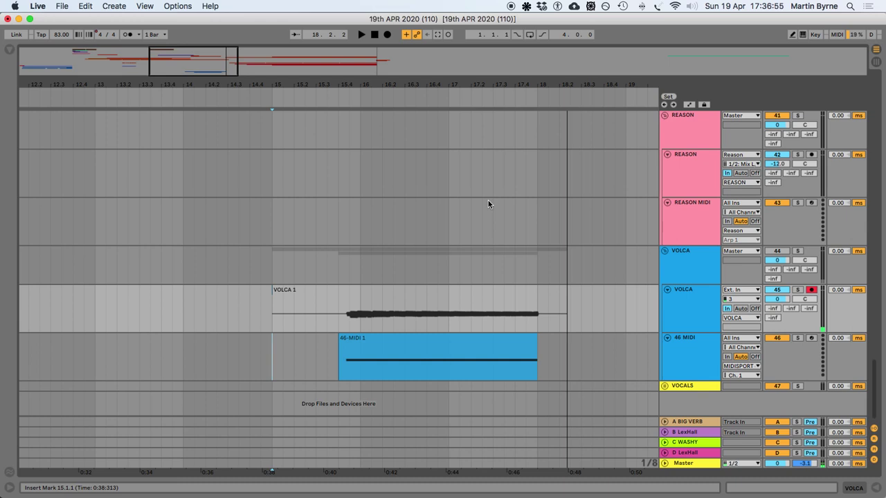
pyautogui.click(427, 289)
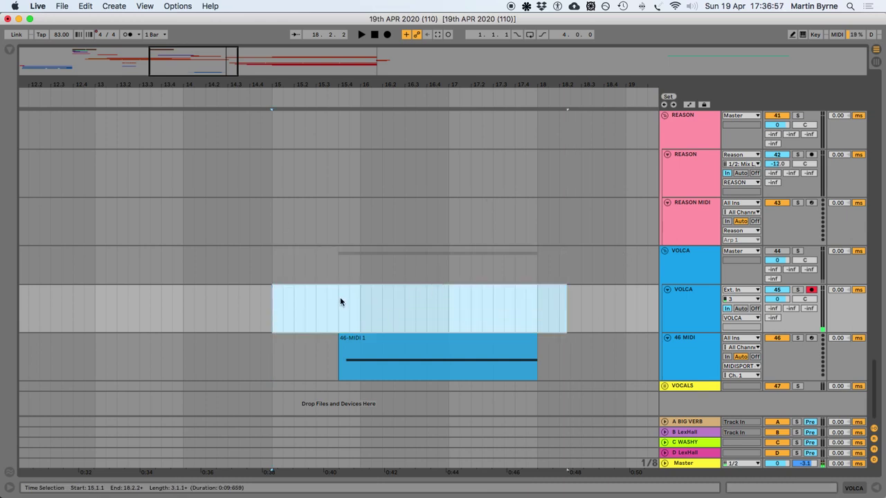
# Audition the Volca part from 15.4.1 and record it as an audio take on the VOLCA track to just past bar 18
pyautogui.click(340, 302)
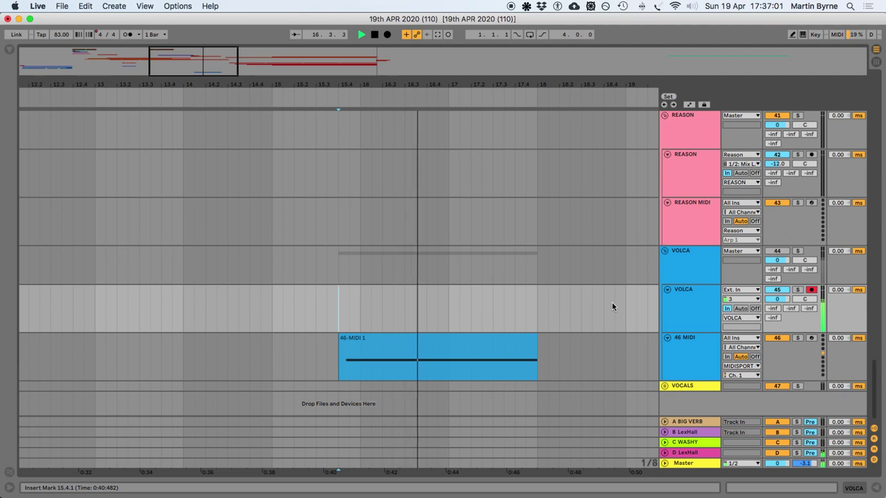
pyautogui.press('space')
pyautogui.press('space')
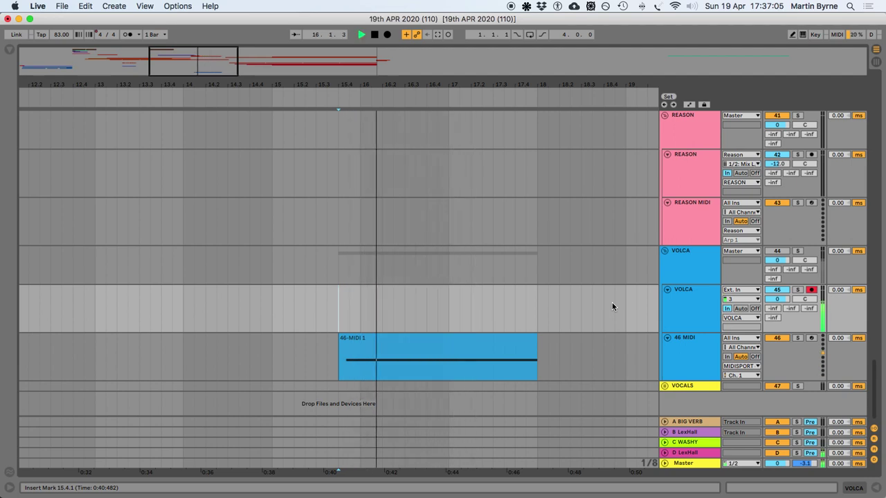
pyautogui.press('space')
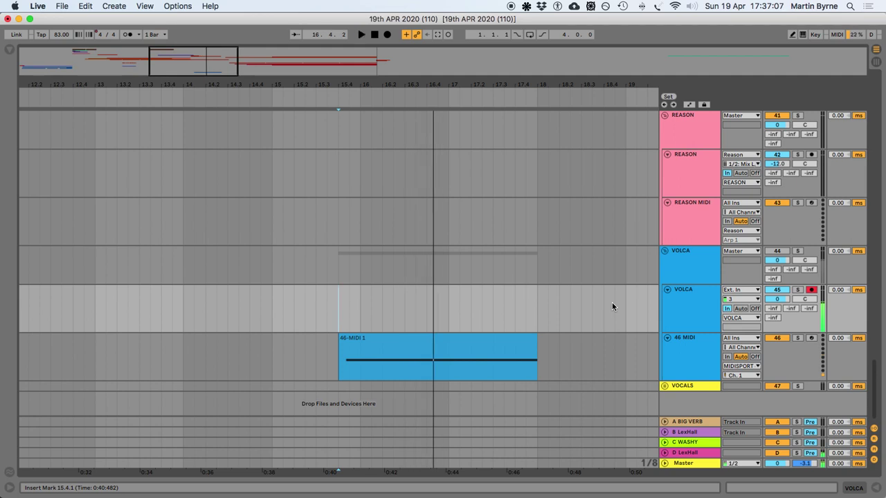
pyautogui.click(387, 35)
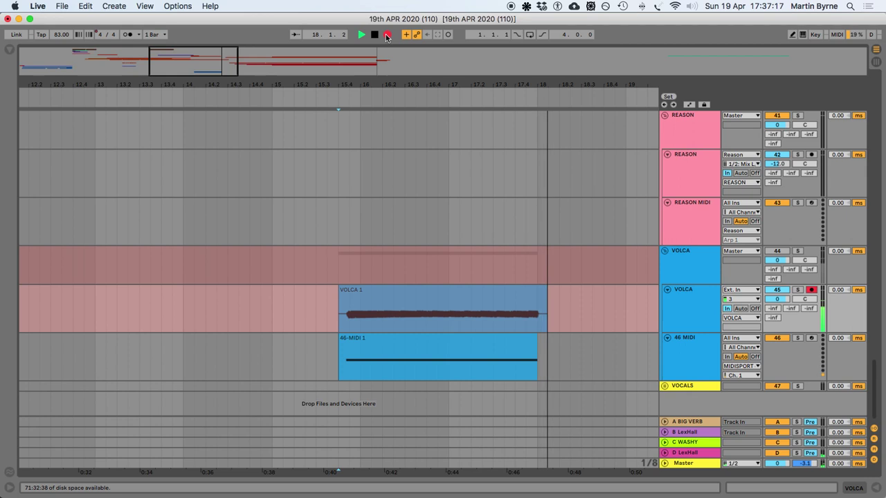
pyautogui.click(387, 35)
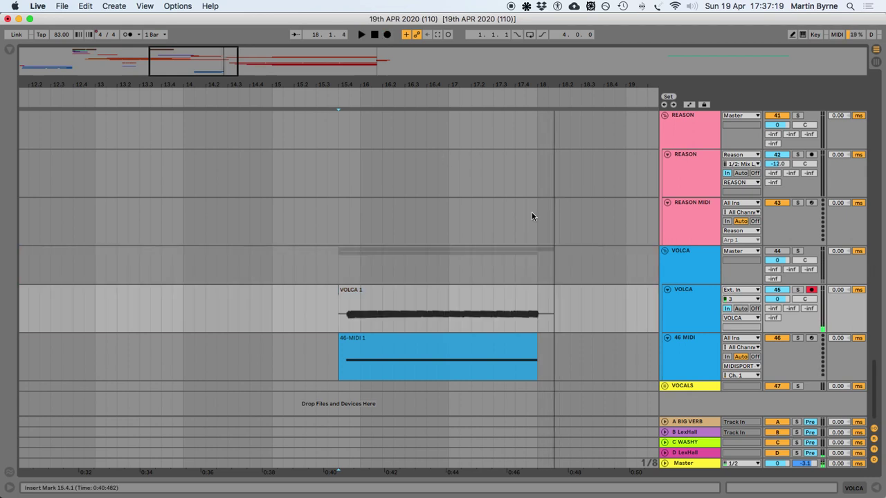
# Set the VOLCA audio track's monitoring to Auto and play back the take from 15.4 with the VOLCA group soloed
pyautogui.click(742, 309)
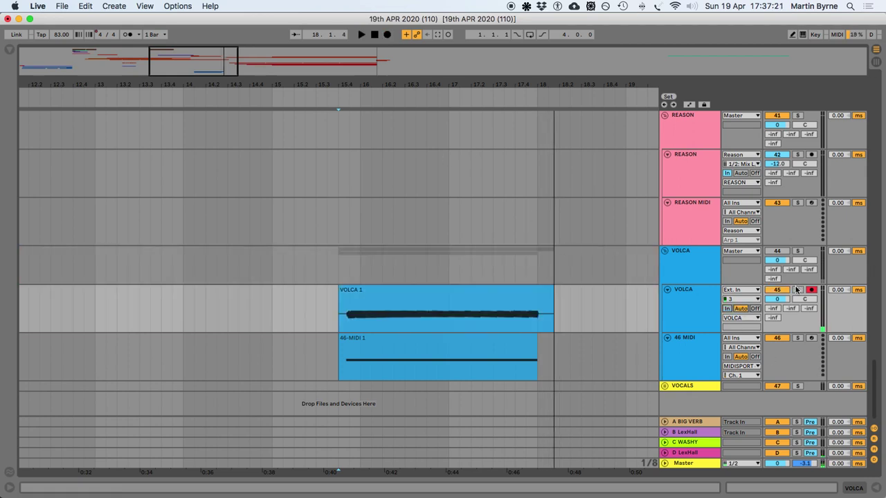
pyautogui.press('space')
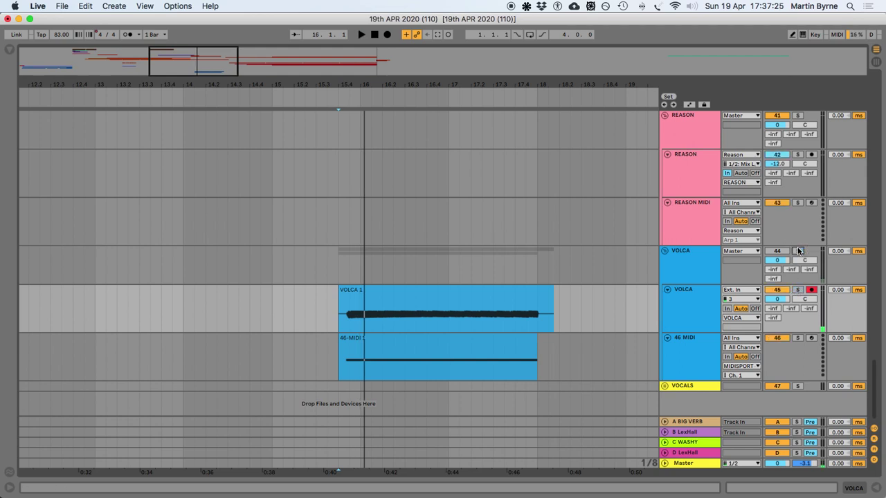
pyautogui.press('space')
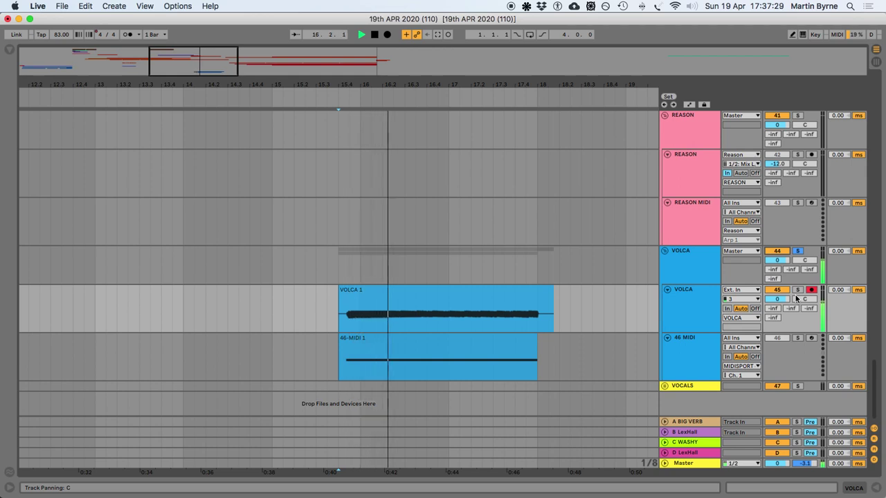
pyautogui.press('space')
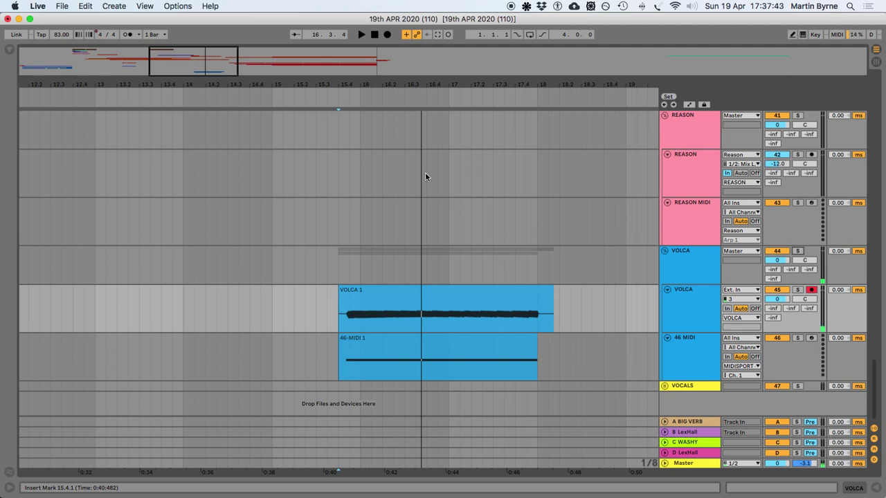
# Delete the audio take on the VOLCA track and record a new one from 15.4 to about 18.3
pyautogui.click(366, 300)
pyautogui.press('Delete')
pyautogui.press('space')
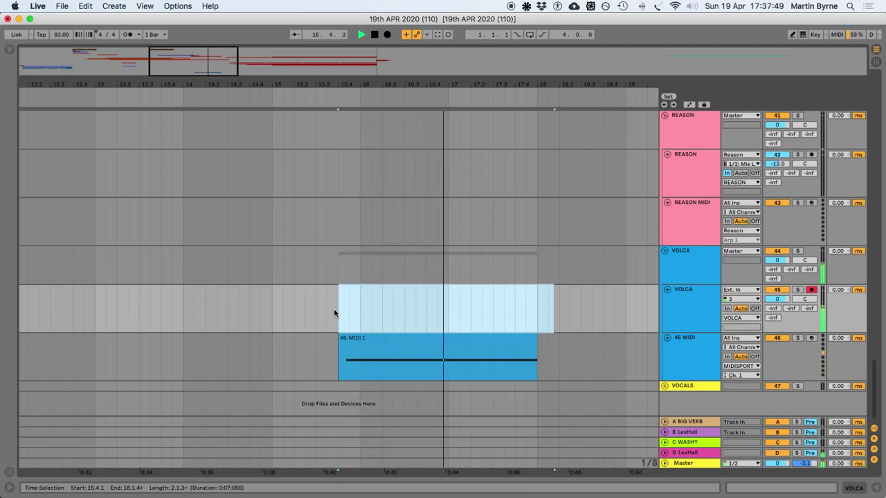
pyautogui.click(388, 36)
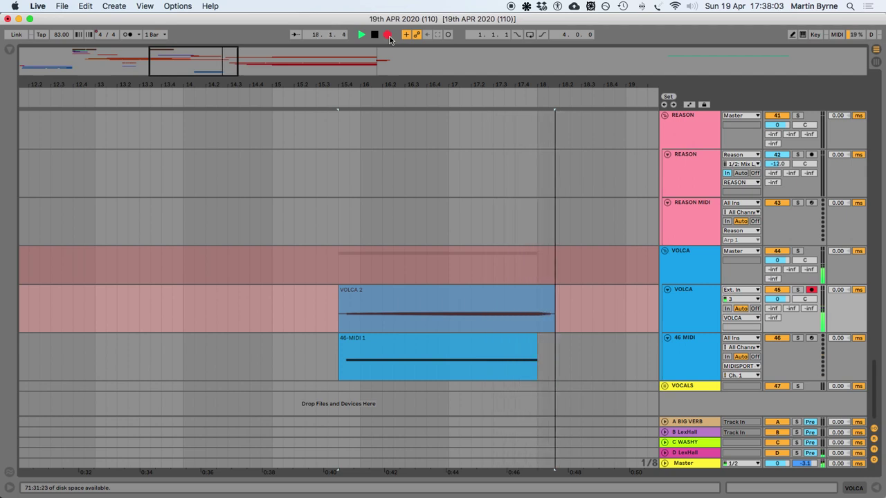
pyautogui.press('space')
# Play back the new VOLCA audio take from 15.4 several times to check how it sits with the arrangement
pyautogui.press('space')
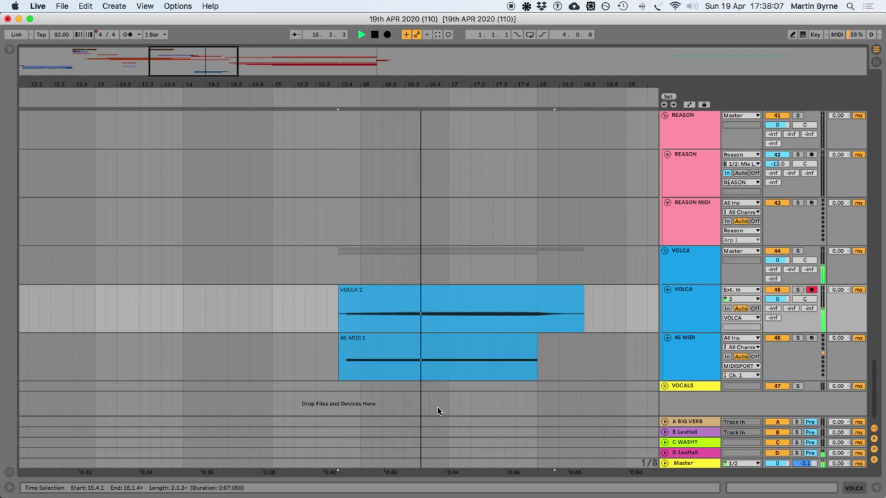
pyautogui.press('space')
pyautogui.scroll(15, 437, 409)
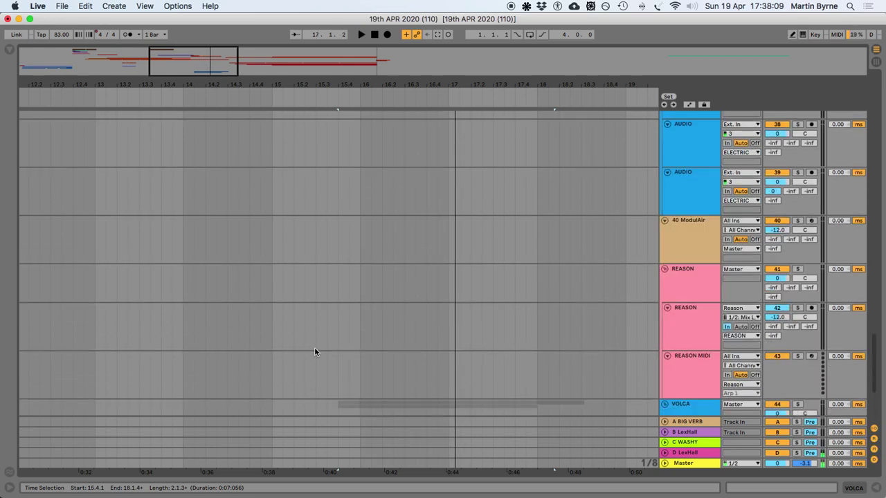
pyautogui.scroll(-15, 332, 349)
pyautogui.press('space')
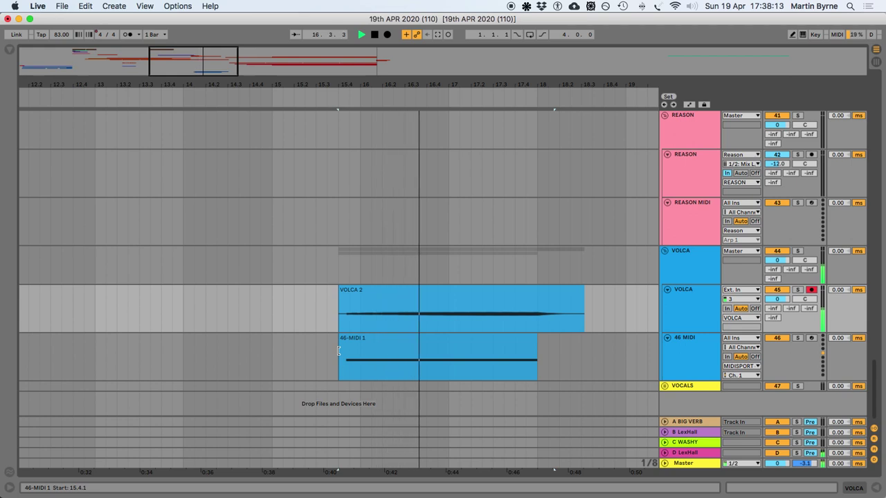
pyautogui.press('space')
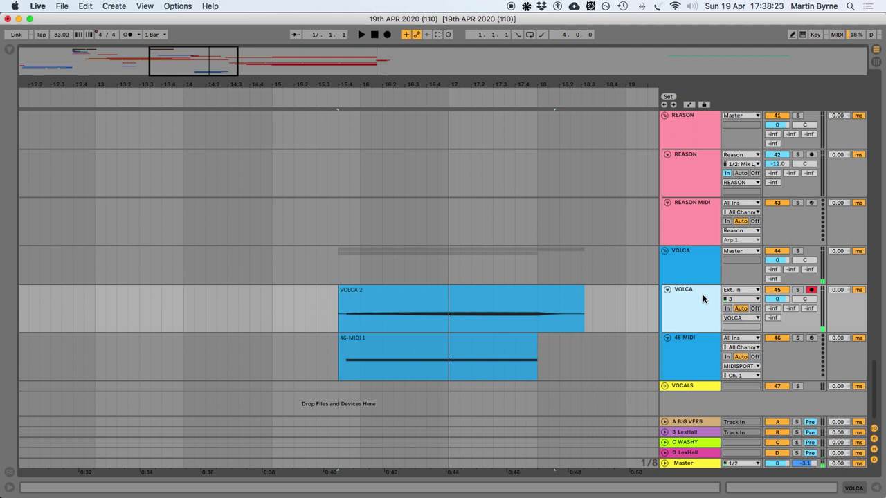
pyautogui.press('space')
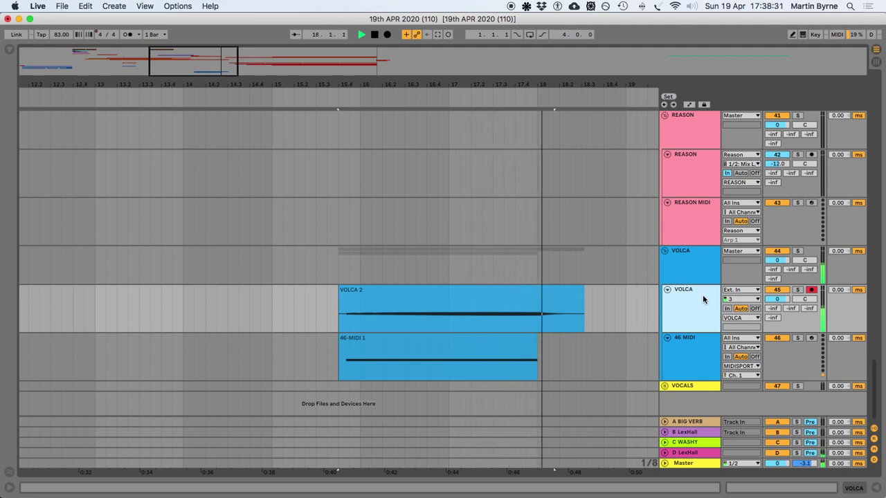
pyautogui.press('space')
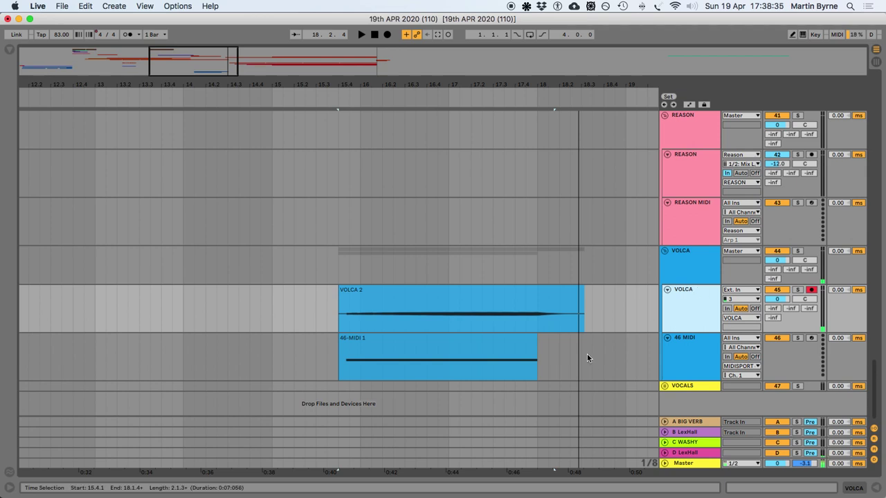
pyautogui.click(797, 291)
pyautogui.press('space')
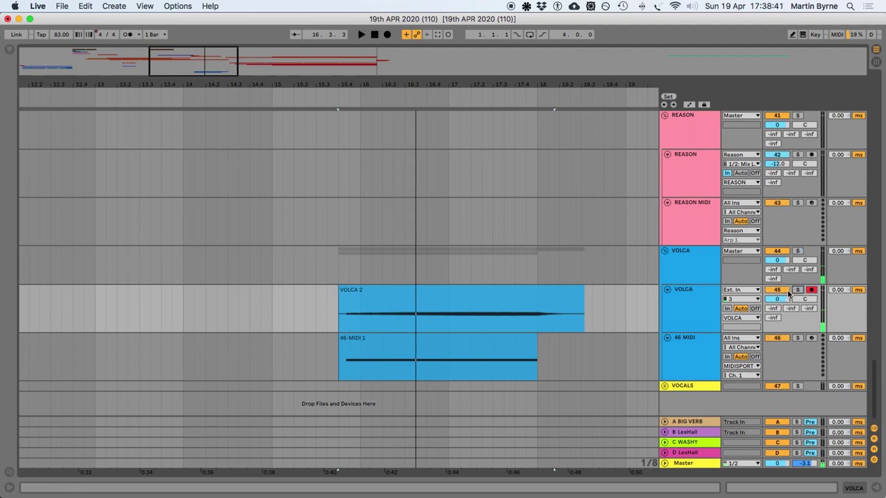
pyautogui.press('space')
pyautogui.press('space')
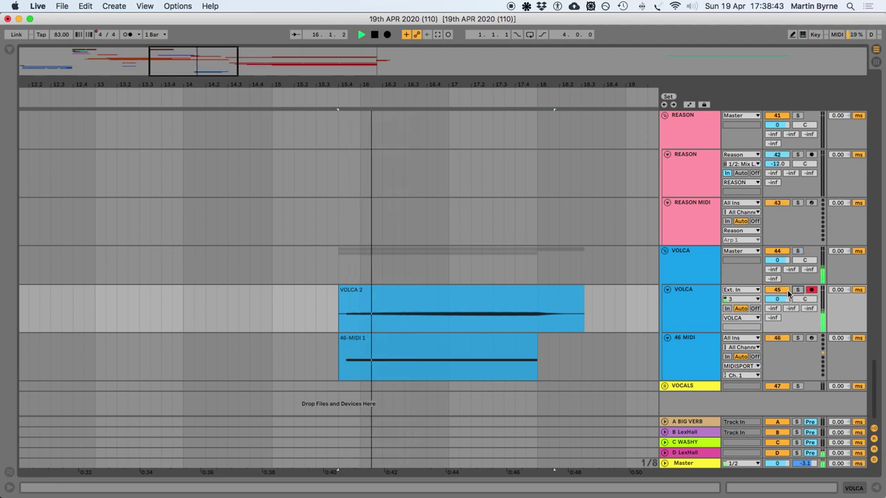
# Play the passage from 15.4 and look through the tracks to find which ones sound alongside the Volca take
pyautogui.scroll(20, 692, 308)
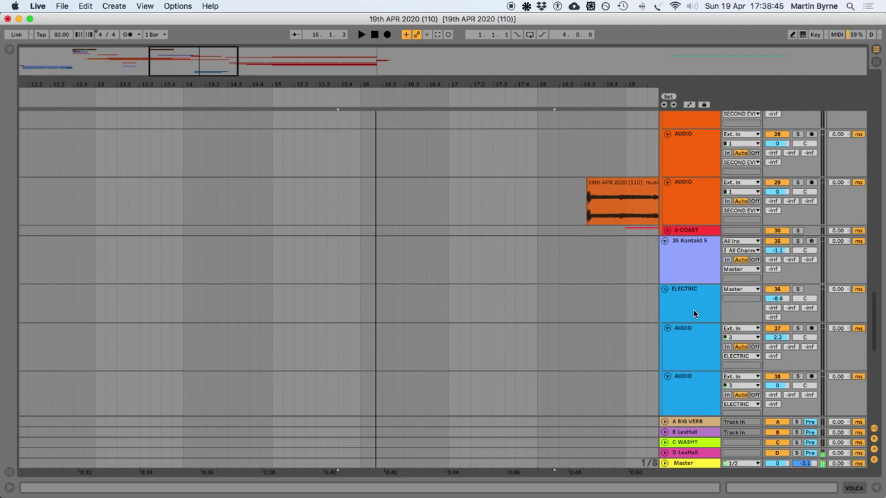
pyautogui.scroll(12, 695, 309)
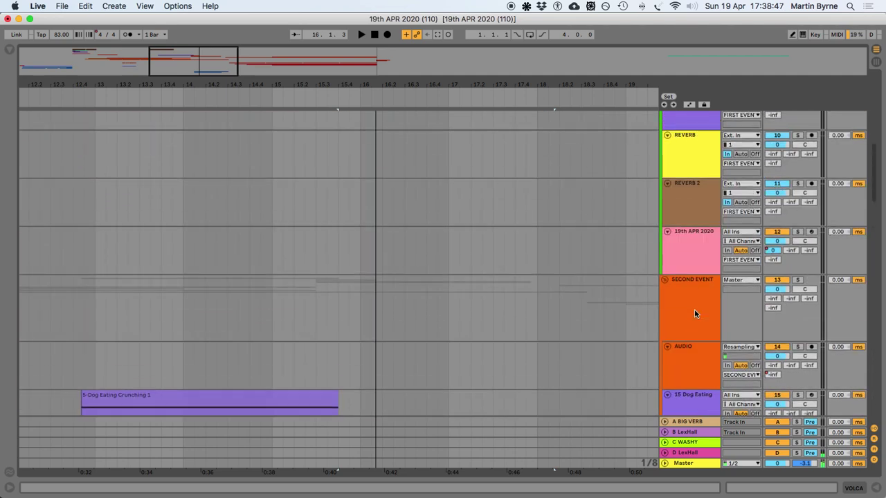
pyautogui.scroll(3, 694, 311)
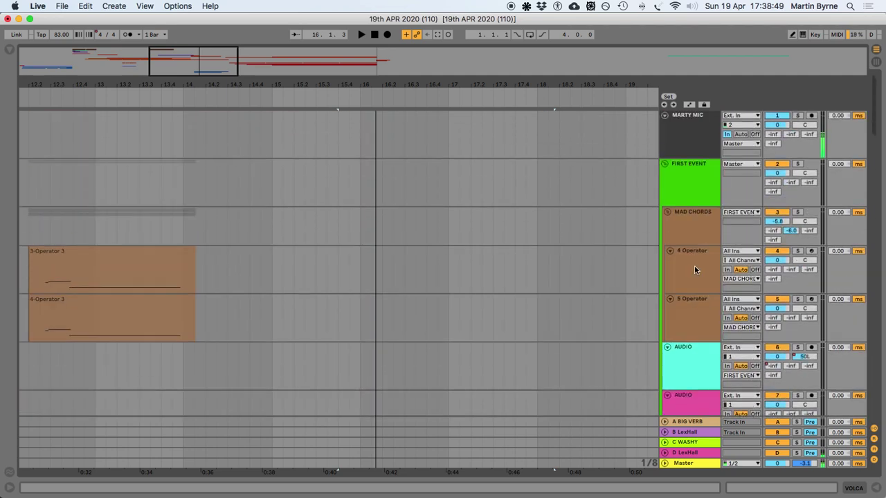
pyautogui.scroll(-6, 699, 270)
pyautogui.scroll(-8, 702, 275)
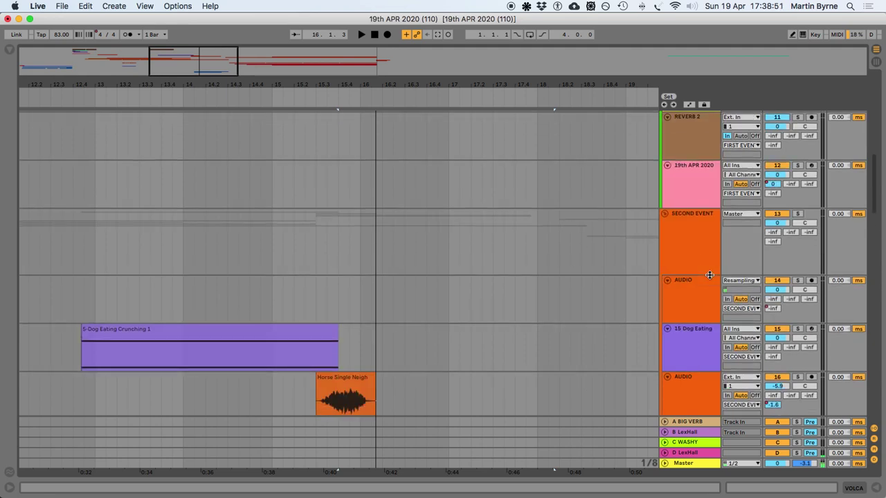
pyautogui.scroll(-1, 709, 275)
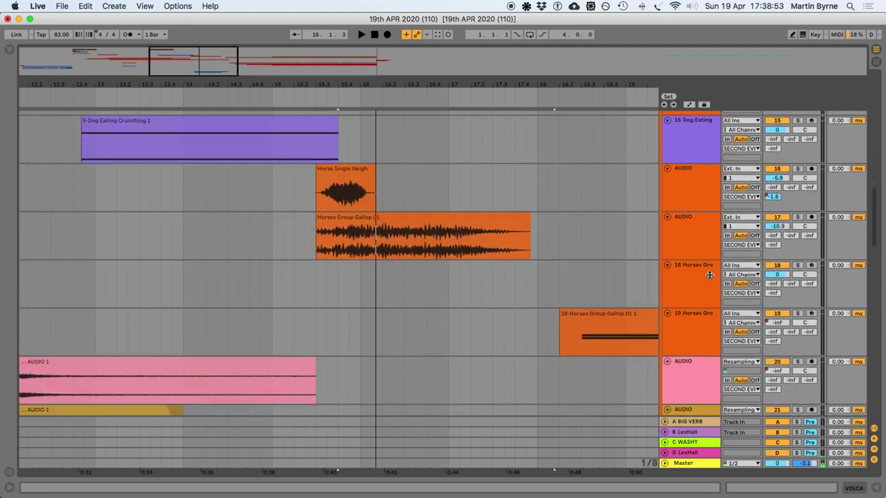
pyautogui.scroll(-20, 710, 275)
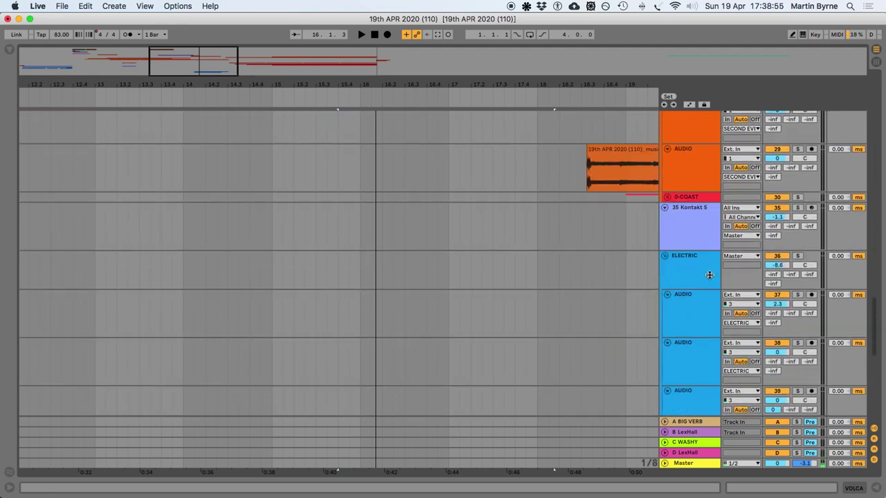
pyautogui.scroll(2, 725, 278)
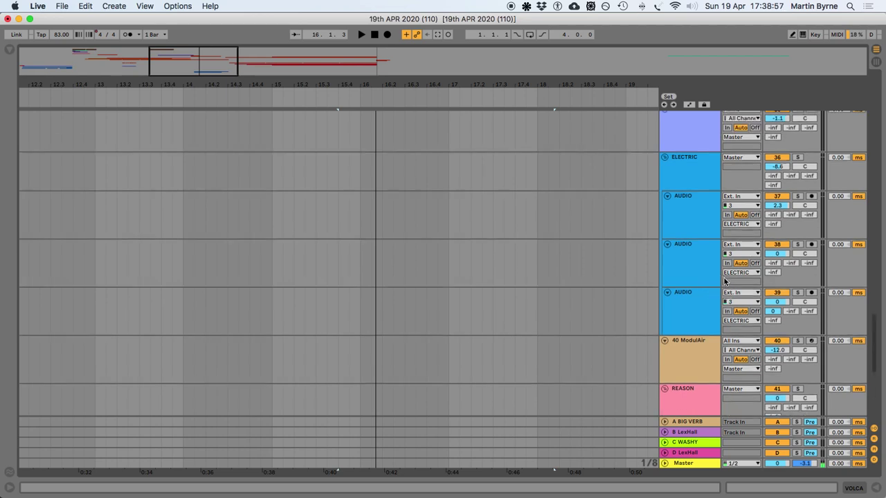
pyautogui.scroll(-5, 706, 270)
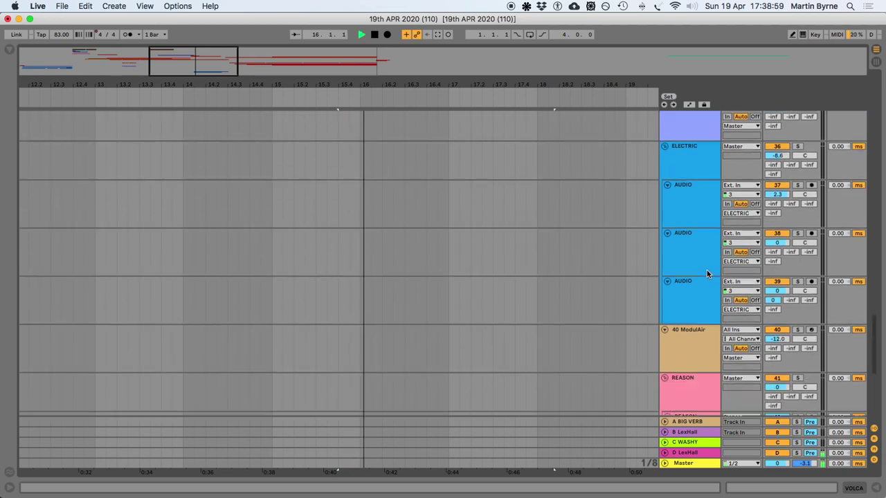
pyautogui.scroll(8, 707, 270)
pyautogui.scroll(12, 707, 274)
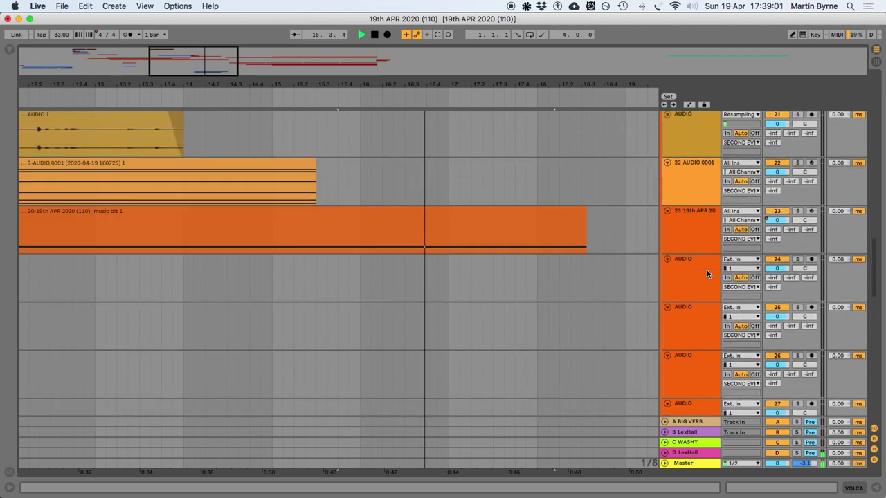
pyautogui.press('space')
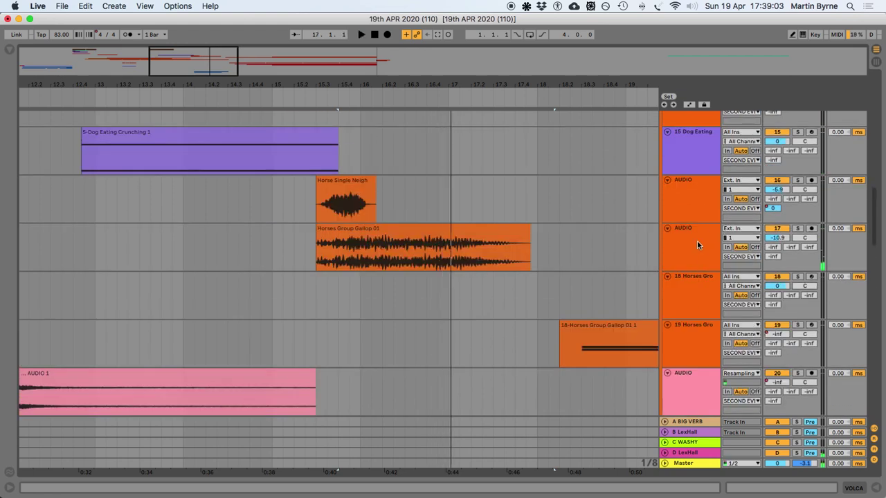
# Replay the passage from 15.4, checking the meters of the Horses Group Gallop 01 and Horse Single Neigh tracks
pyautogui.click(697, 244)
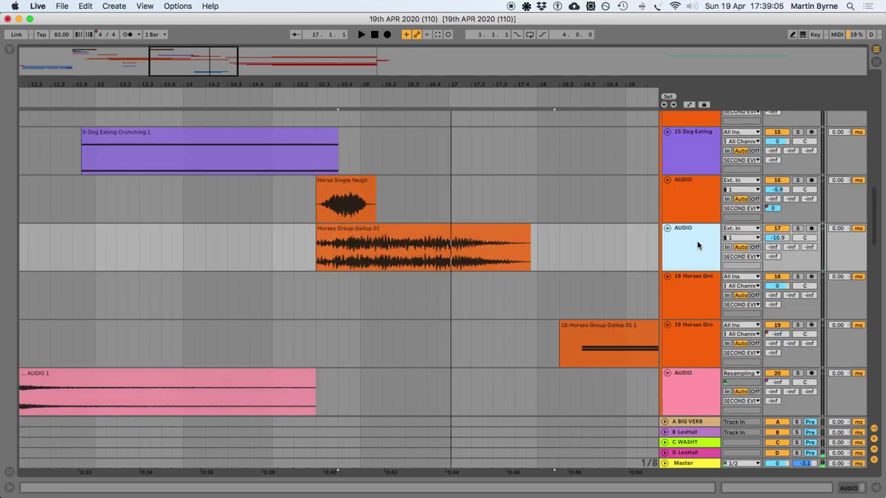
pyautogui.scroll(6, 698, 247)
pyautogui.press('space')
pyautogui.scroll(4, 697, 249)
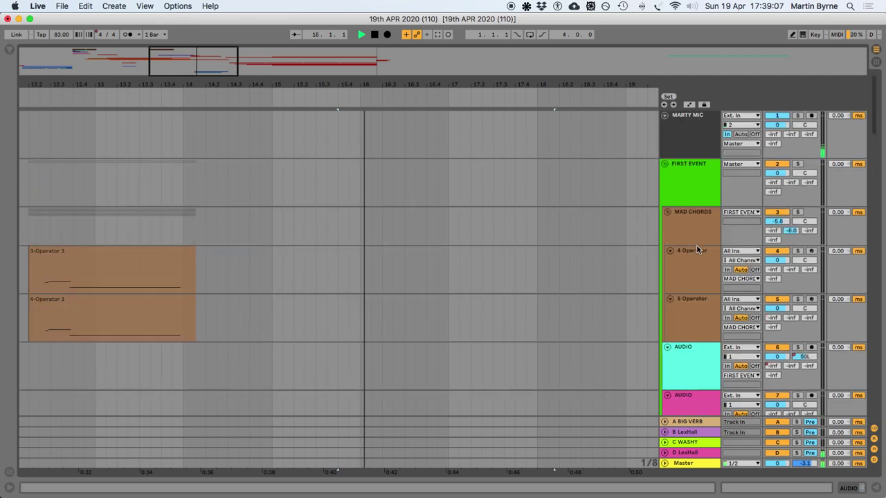
pyautogui.scroll(-6, 697, 249)
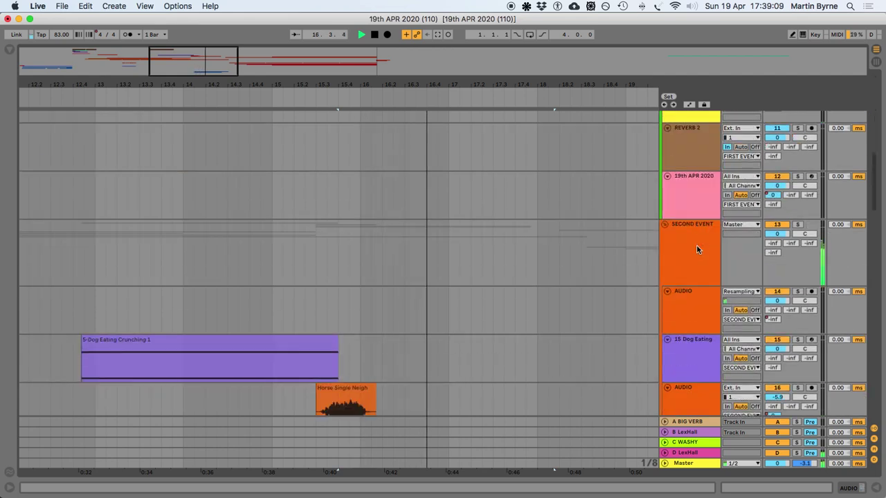
pyautogui.scroll(8, 697, 245)
pyautogui.press('space')
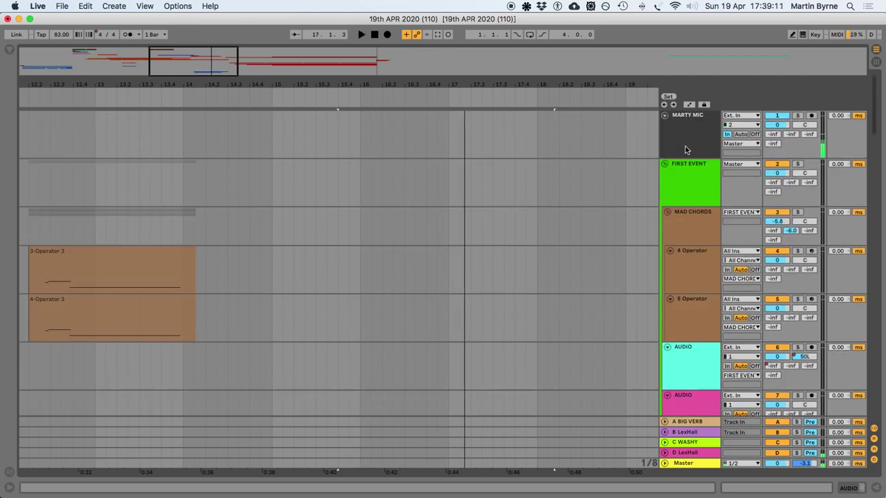
pyautogui.scroll(-12, 685, 148)
pyautogui.press('space')
pyautogui.scroll(-3, 685, 150)
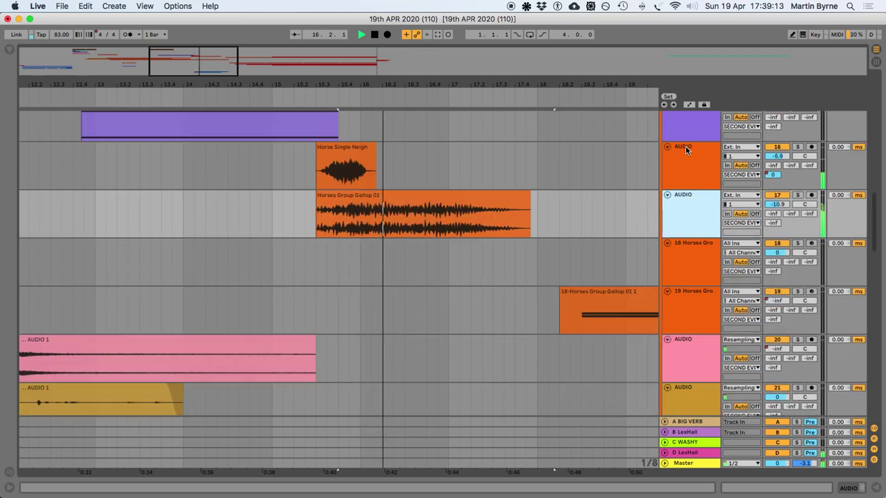
pyautogui.press('space')
pyautogui.click(686, 150)
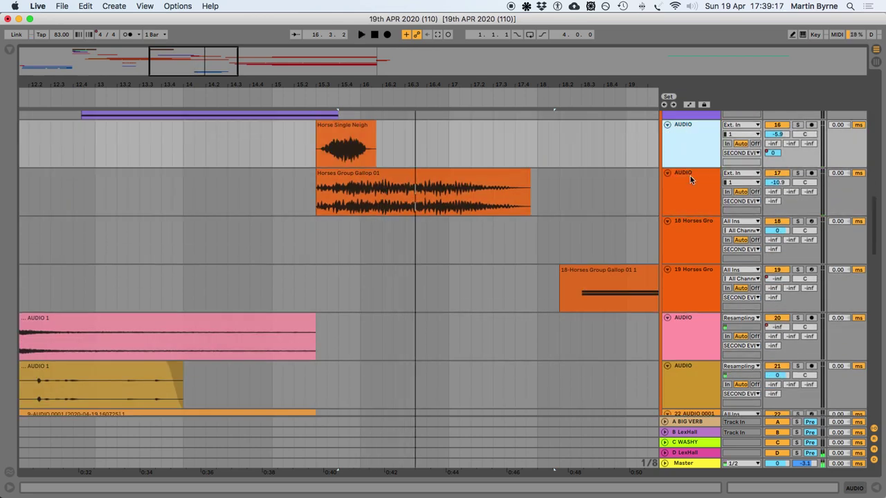
# Mute analogue inputs 3 and 4 in Mix 1 of Saffire MixControl, then switch back to Live and check playback
pyautogui.scroll(-5, 690, 177)
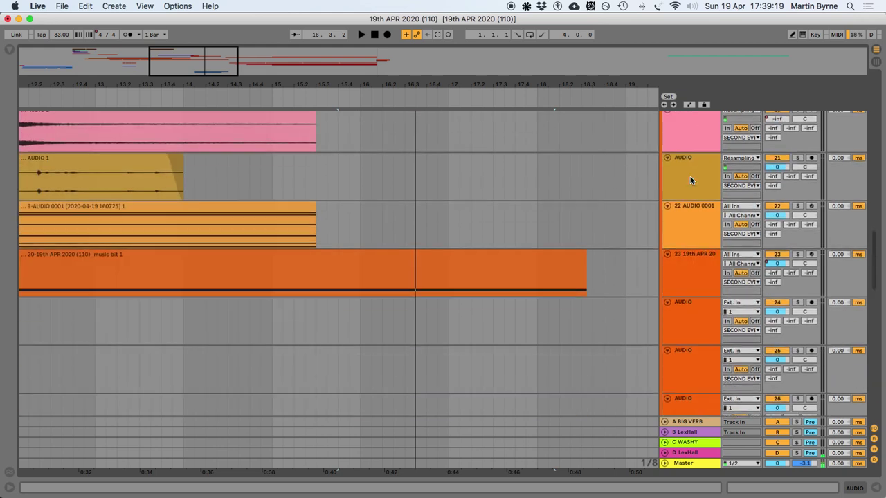
pyautogui.scroll(-1, 690, 176)
pyautogui.scroll(-6, 690, 176)
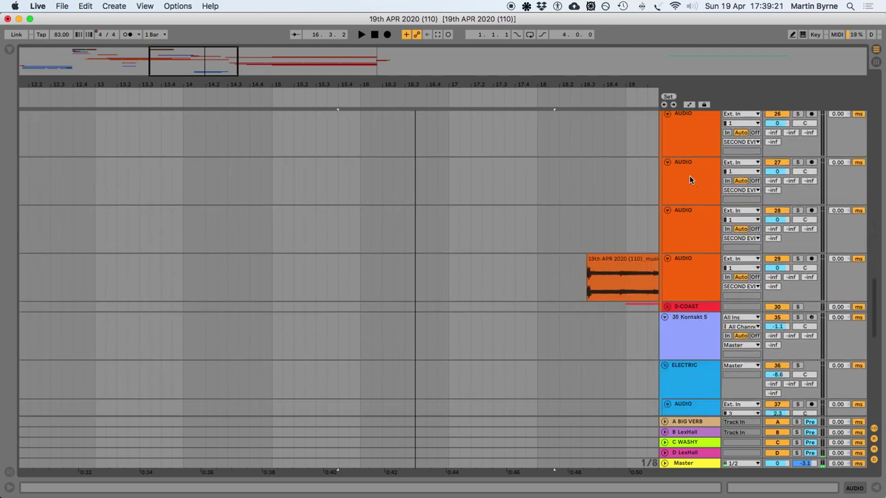
pyautogui.scroll(-1, 689, 176)
pyautogui.press('super+Tab')
pyautogui.press('super+Tab')
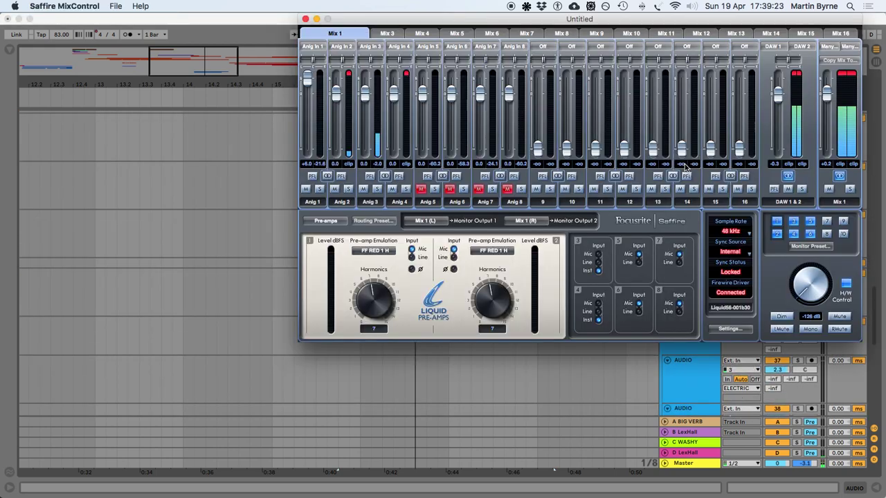
pyautogui.click(222, 305)
pyautogui.press('space')
pyautogui.click(480, 287)
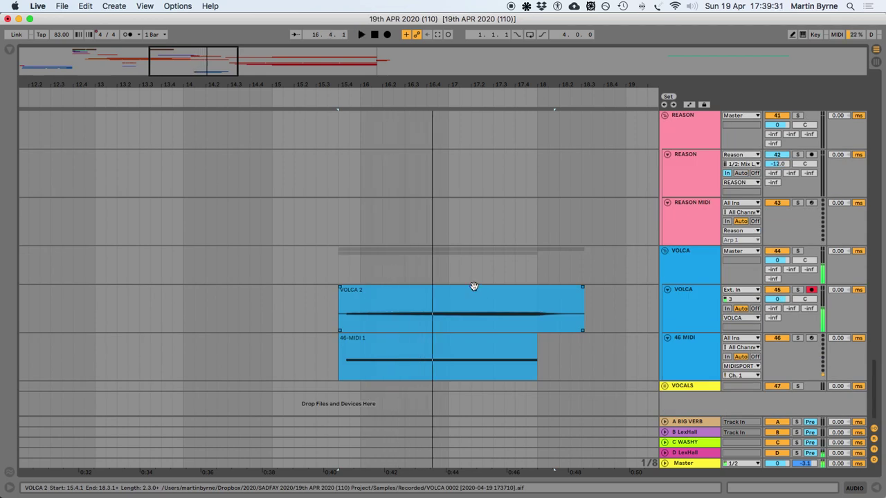
pyautogui.press('super+Tab')
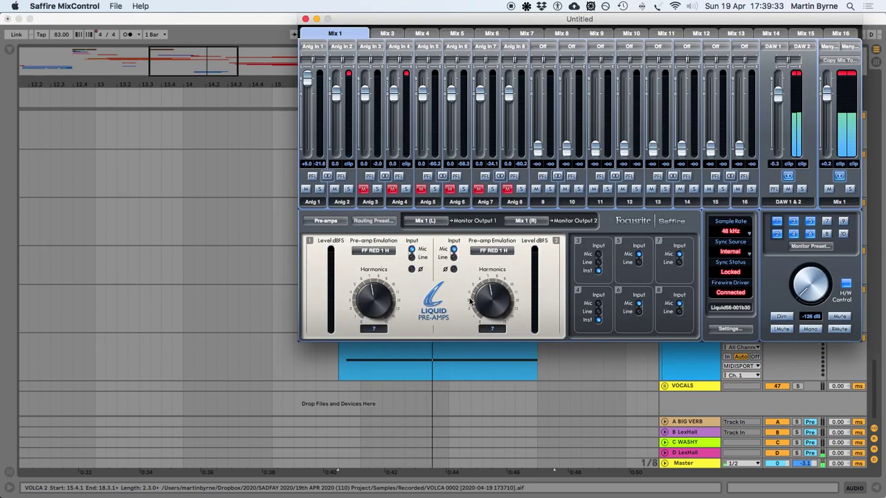
pyautogui.press('super+Tab')
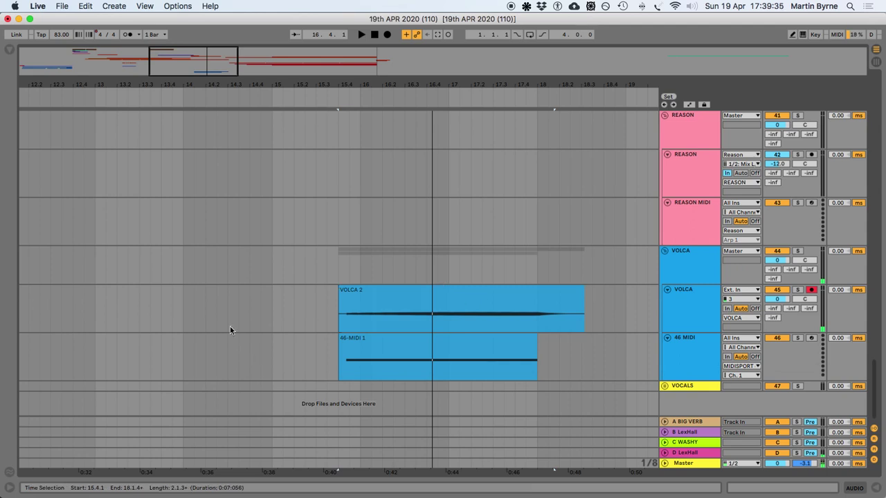
# Play the arrangement from bar 15 and again from the start of the VOLCA audio take
pyautogui.click(272, 298)
pyautogui.press('space')
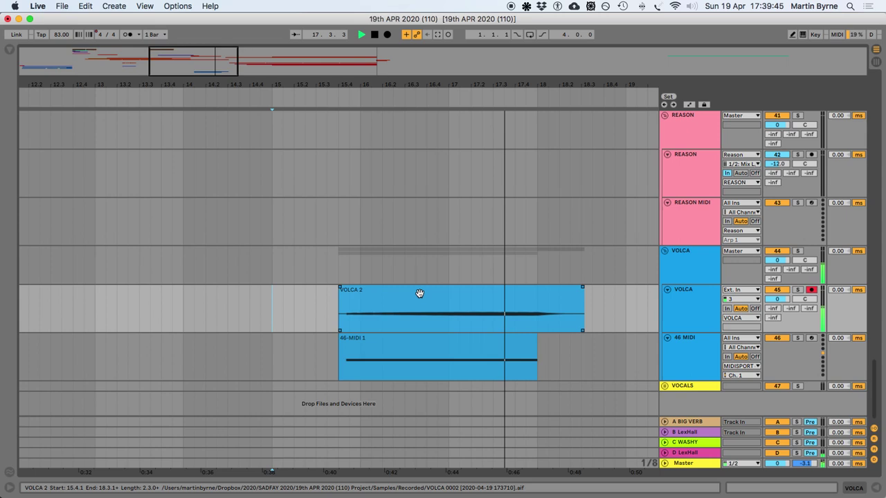
pyautogui.press('space')
pyautogui.click(538, 301)
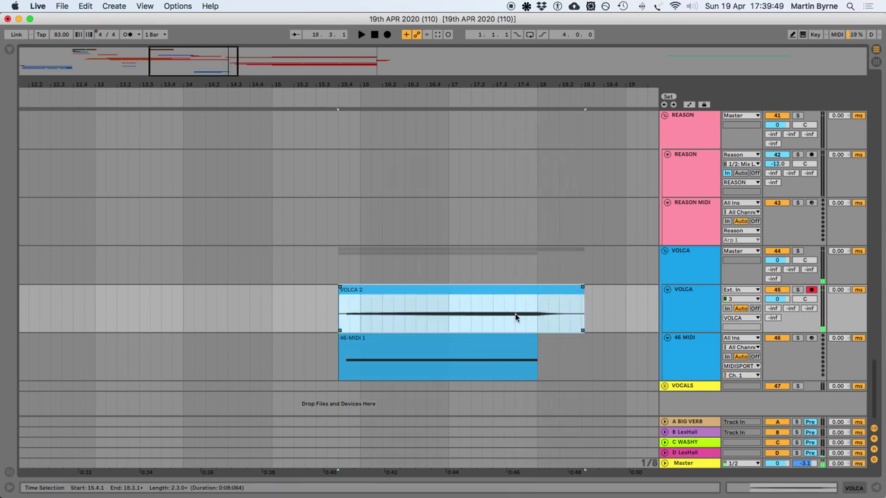
pyautogui.click(492, 318)
pyautogui.press('space')
pyautogui.press('space')
# Remove the tail of the VOLCA audio take after 18.1 and play the trimmed take from 15.4 with the other tracks
pyautogui.moveTo(536, 317); pyautogui.dragTo(612, 315)
pyautogui.press('Delete')
pyautogui.click(457, 292)
pyautogui.press('space')
pyautogui.scroll(15, 474, 300)
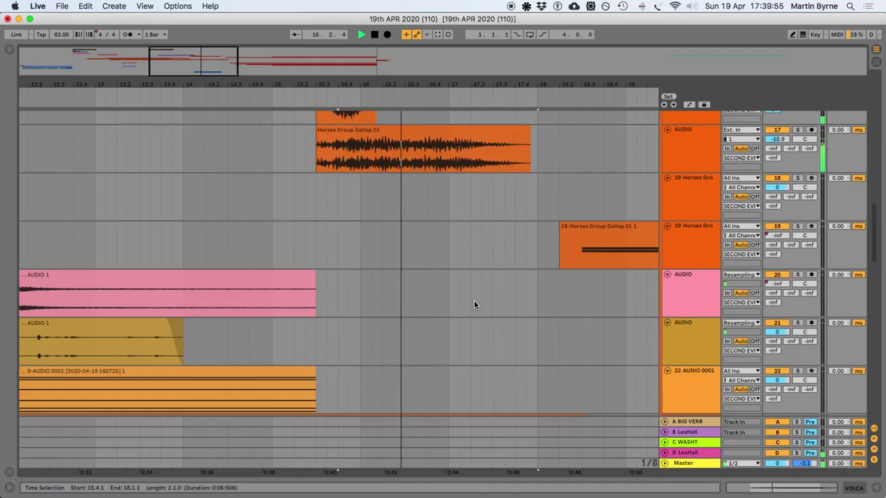
pyautogui.scroll(-1, 474, 301)
pyautogui.scroll(-10, 474, 301)
pyautogui.scroll(10, 473, 300)
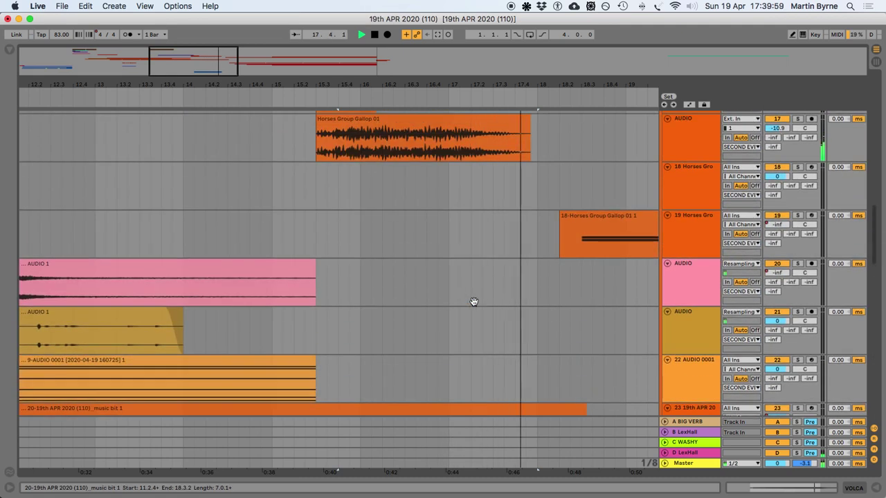
pyautogui.scroll(-3, 473, 302)
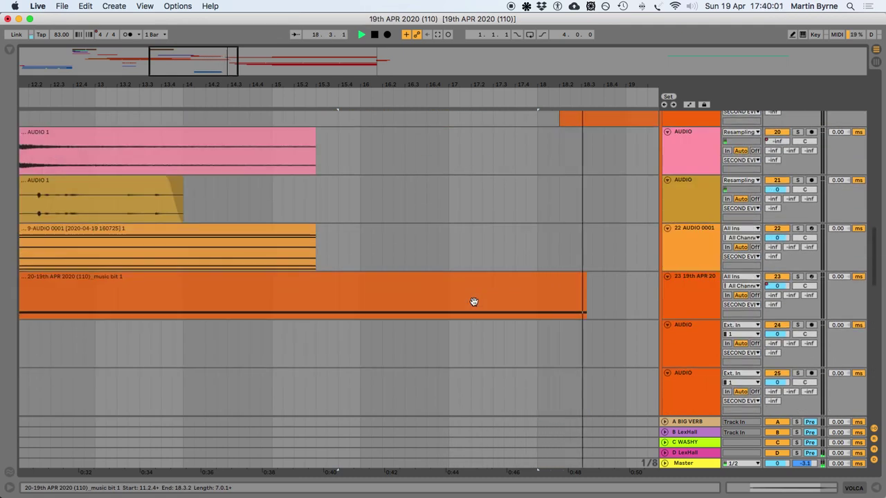
pyautogui.press('space')
# Delete the trimmed audio take from the VOLCA track
pyautogui.scroll(-5, 473, 301)
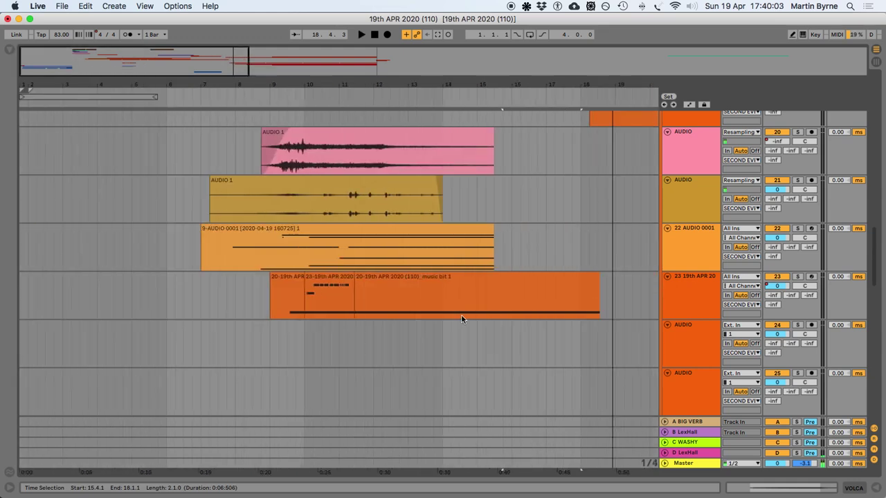
pyautogui.scroll(-10, 569, 291)
pyautogui.click(568, 291)
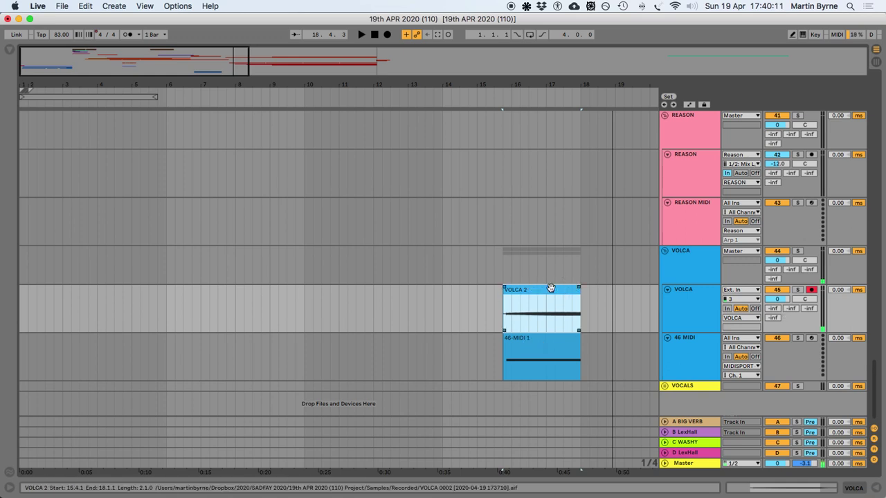
pyautogui.press('Delete')
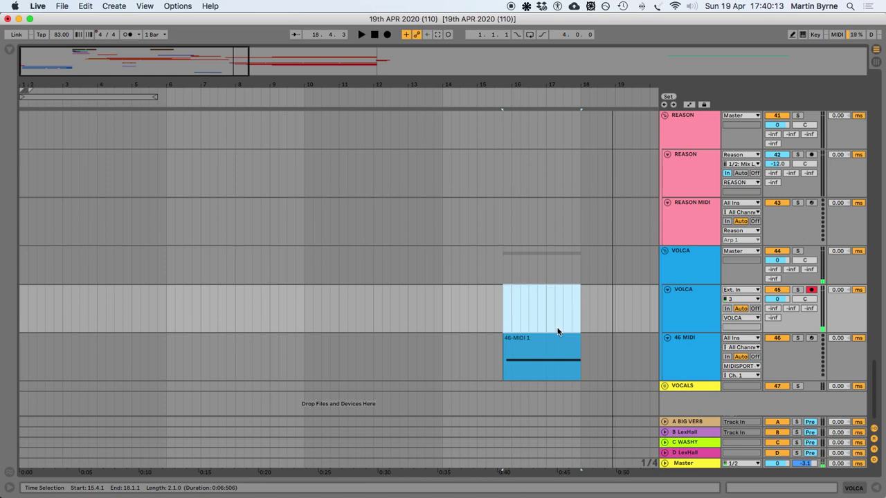
# Extend the Volca MIDI clip to 19.1 and lengthen its B0 note to the end of the clip
pyautogui.moveTo(580, 339); pyautogui.dragTo(614, 338)
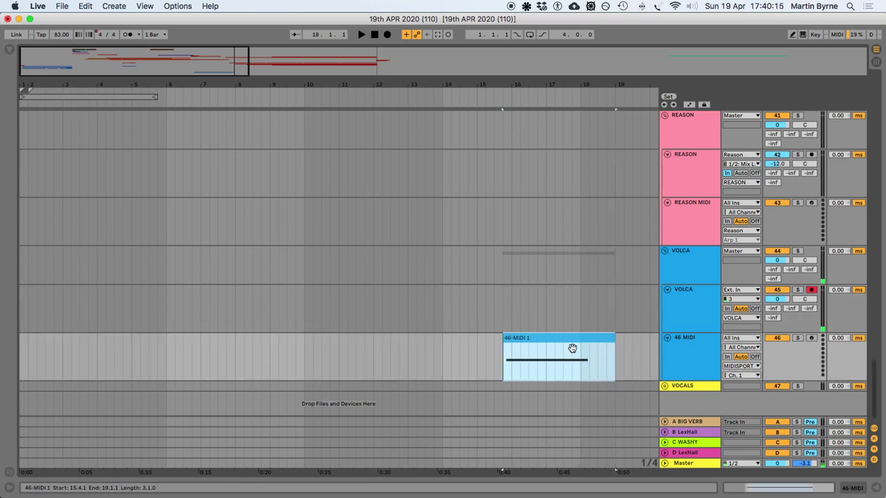
pyautogui.doubleClick(570, 340)
pyautogui.moveTo(701, 305); pyautogui.dragTo(859, 396)
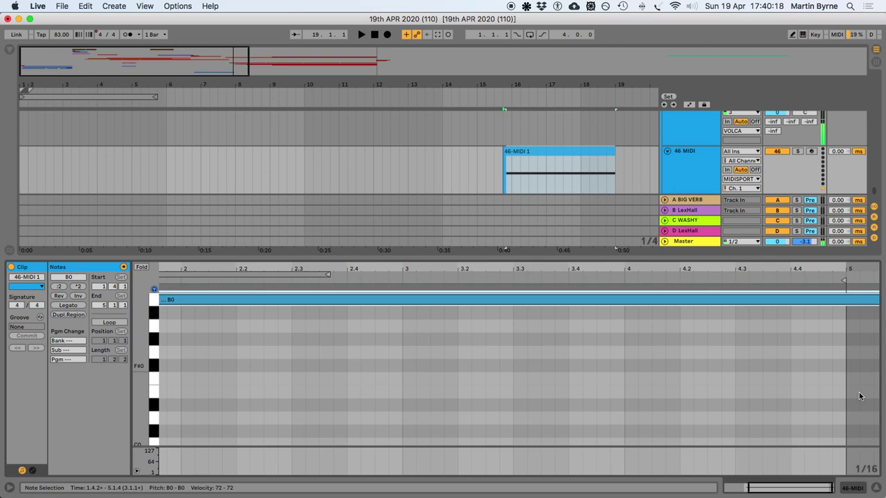
pyautogui.click(875, 487)
# Record a new audio take on the VOLCA track from 15.4 to about 19.4 using the extended MIDI clip
pyautogui.click(527, 337)
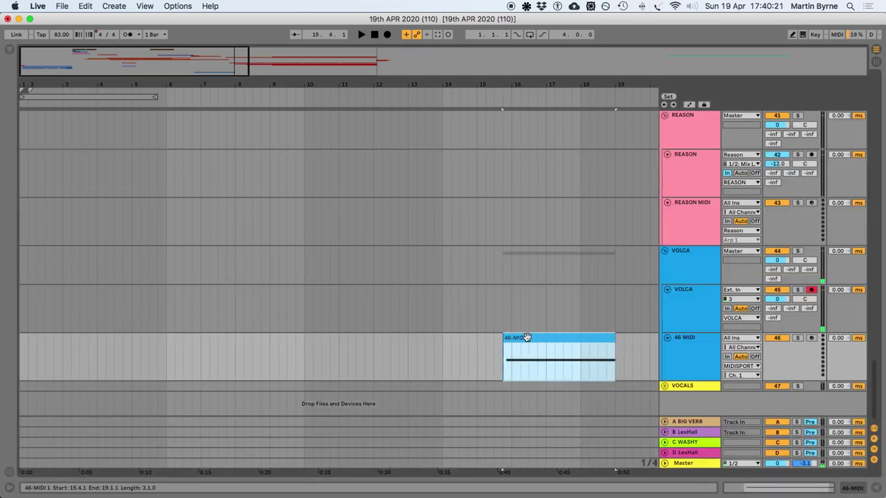
pyautogui.click(386, 35)
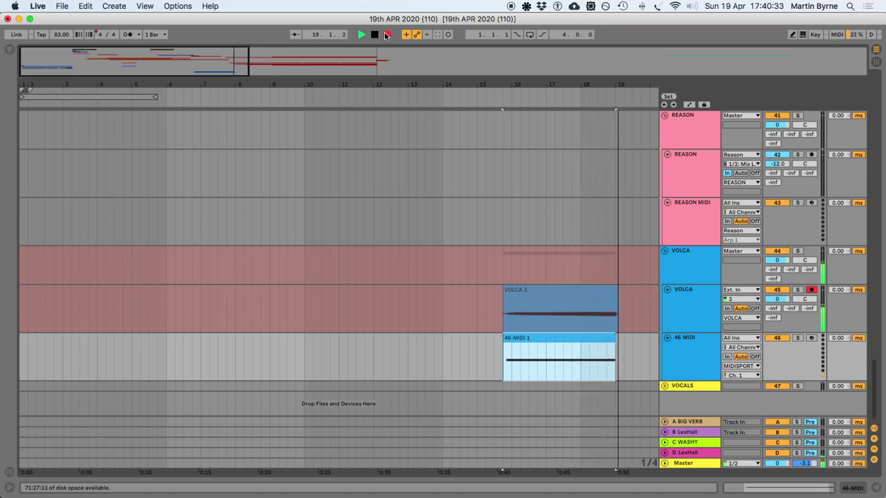
pyautogui.press('space')
pyautogui.scroll(10, 575, 251)
pyautogui.scroll(-12, 577, 253)
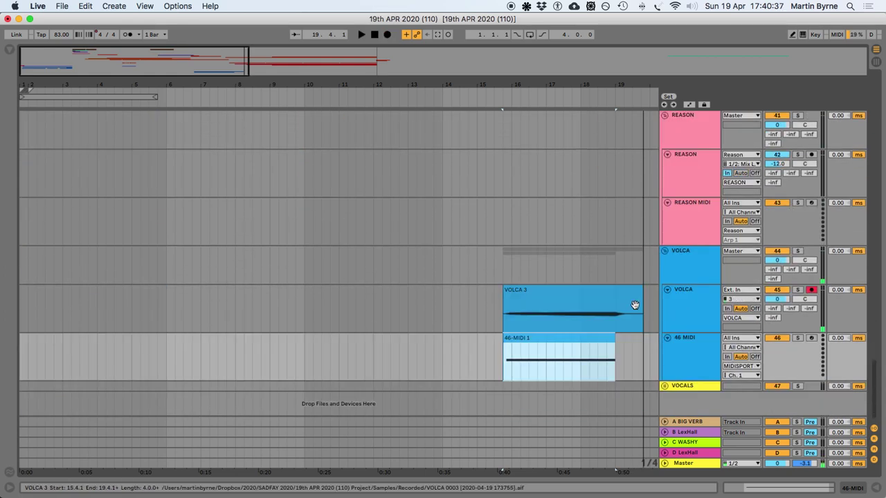
# Add a locator at 18.3.2, where the music bit clip starts on the orange AUDIO track
pyautogui.click(589, 276)
pyautogui.scroll(5, 588, 275)
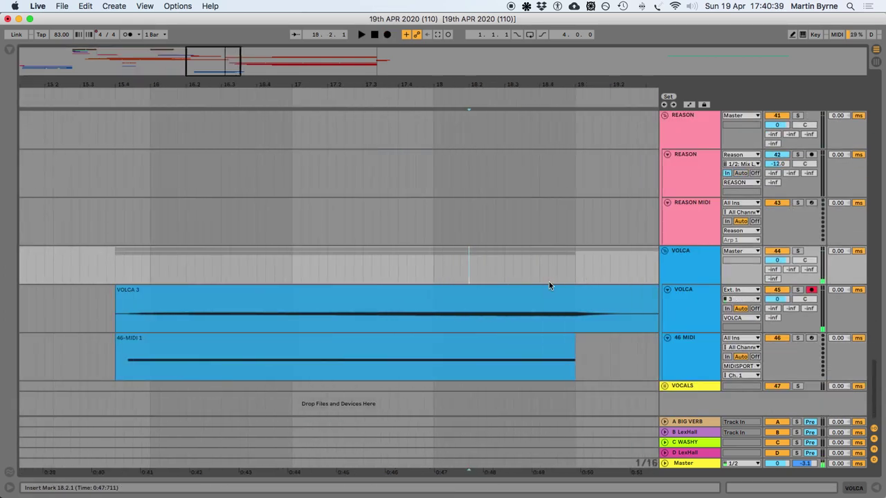
pyautogui.scroll(10, 549, 282)
pyautogui.click(507, 224)
pyautogui.scroll(3, 508, 223)
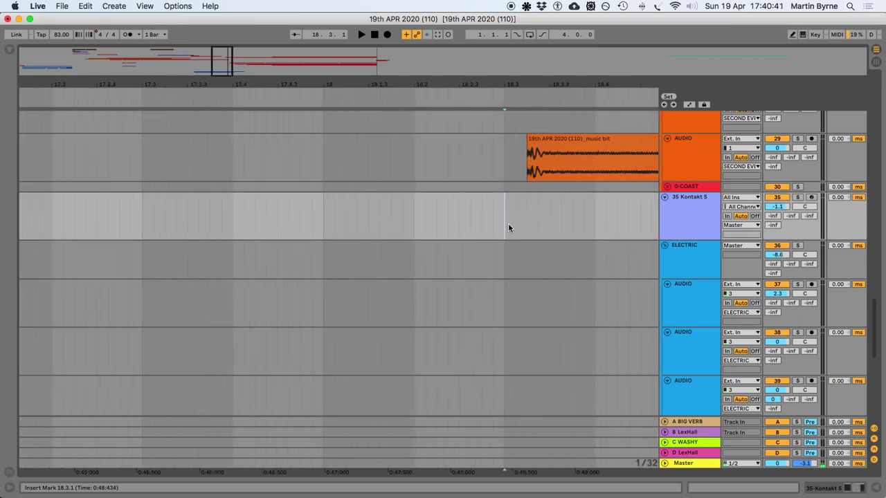
pyautogui.click(526, 92)
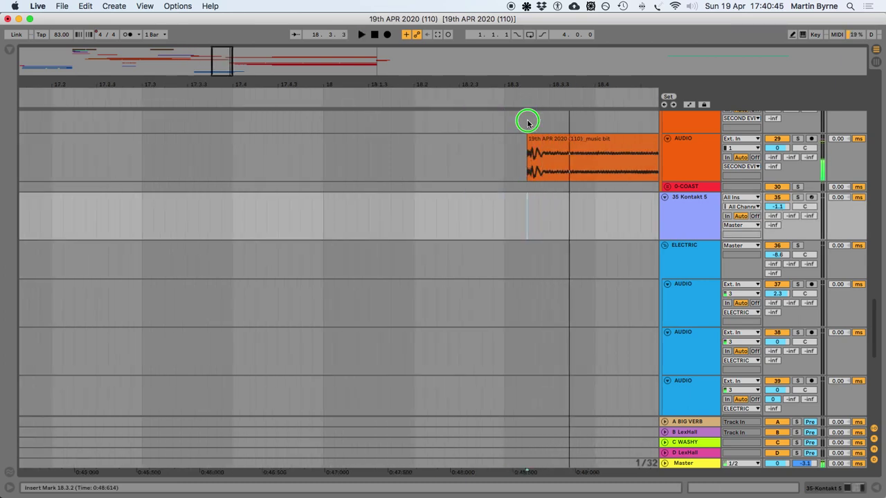
pyautogui.rightClick(527, 122)
pyautogui.rightClick(528, 94)
pyautogui.click(536, 118)
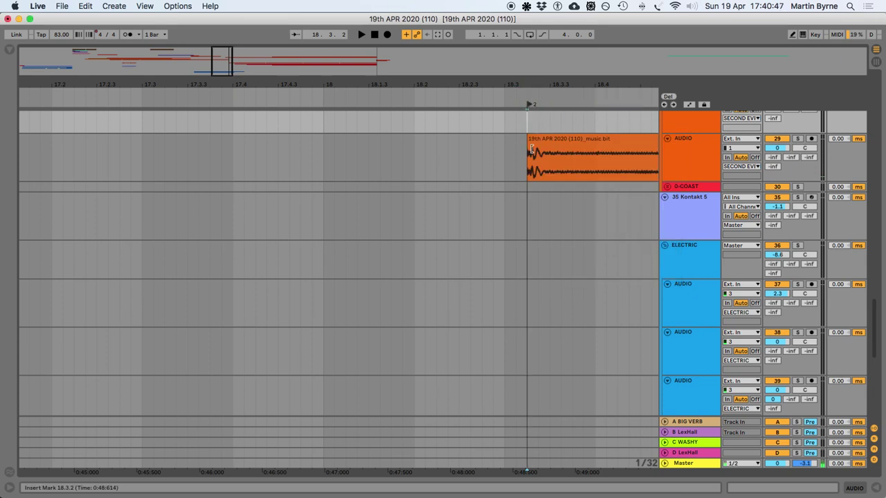
# Delete everything after the 18.3.2 locator from the VOLCA audio take and its MIDI clip
pyautogui.scroll(-10, 526, 242)
pyautogui.moveTo(524, 319); pyautogui.dragTo(599, 354)
pyautogui.press('Delete')
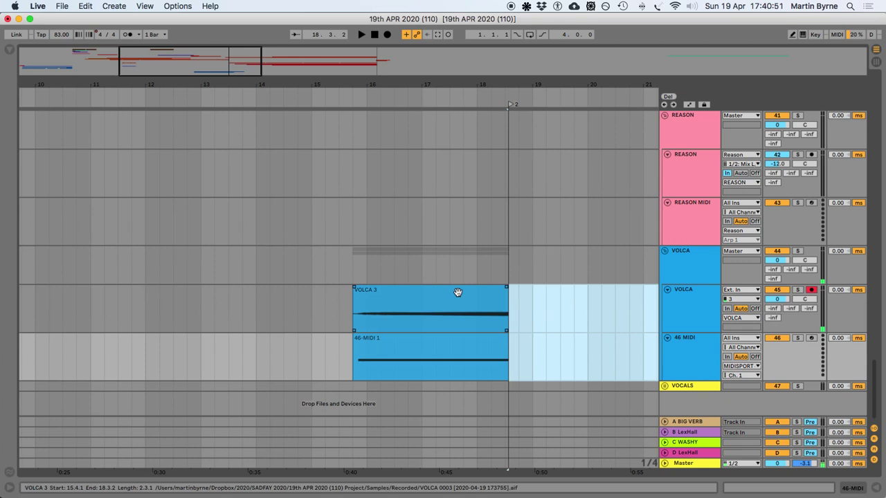
# Play the trimmed VOLCA take from 15.4.1 into the next section and save the set
pyautogui.click(350, 317)
pyautogui.press('space')
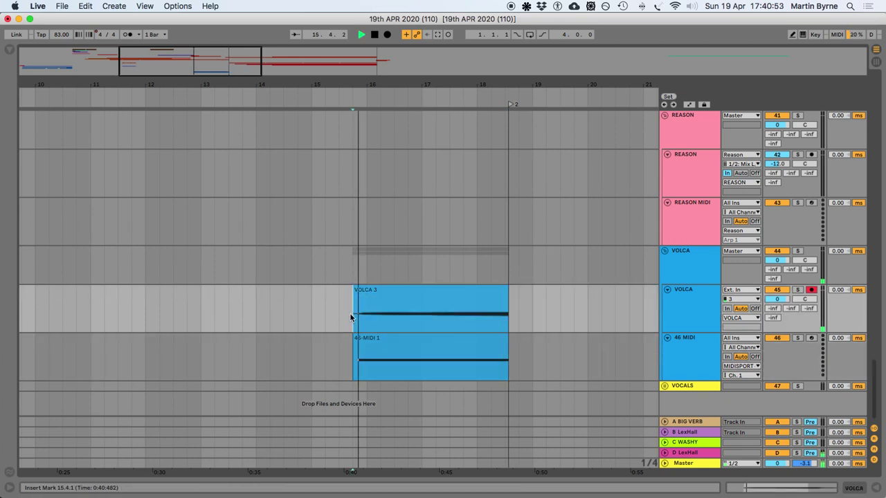
pyautogui.press('super+s')
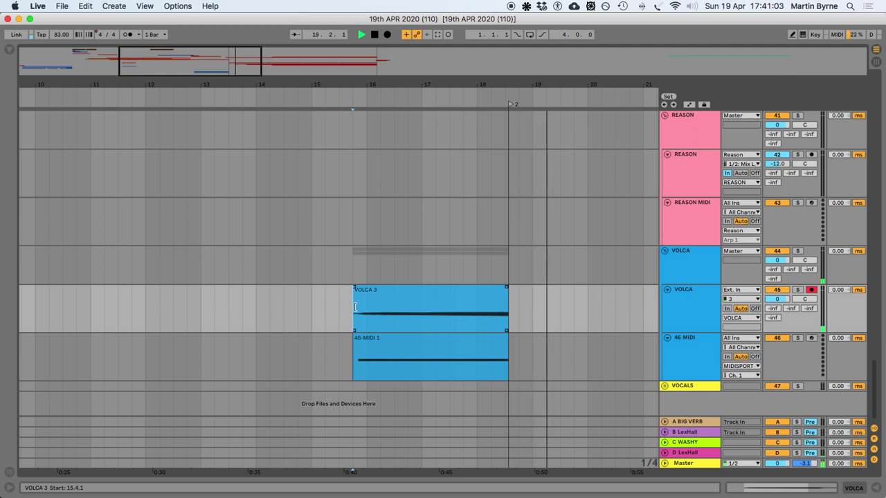
pyautogui.press('space')
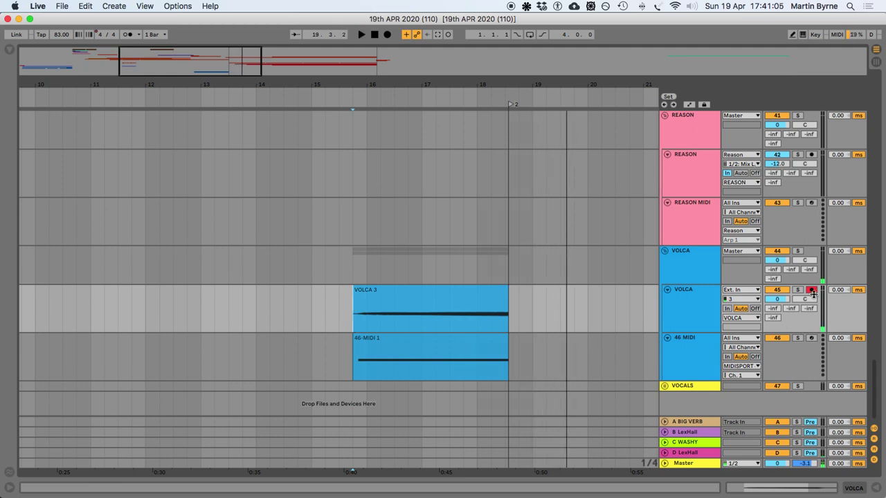
# Disarm the VOLCA audio track and play the transition from 17.4.1
pyautogui.click(464, 265)
pyautogui.press('space')
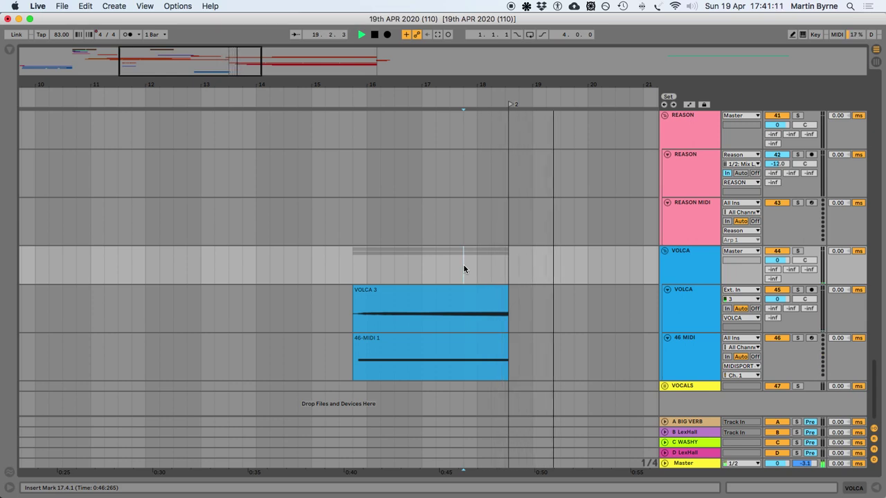
pyautogui.press('space')
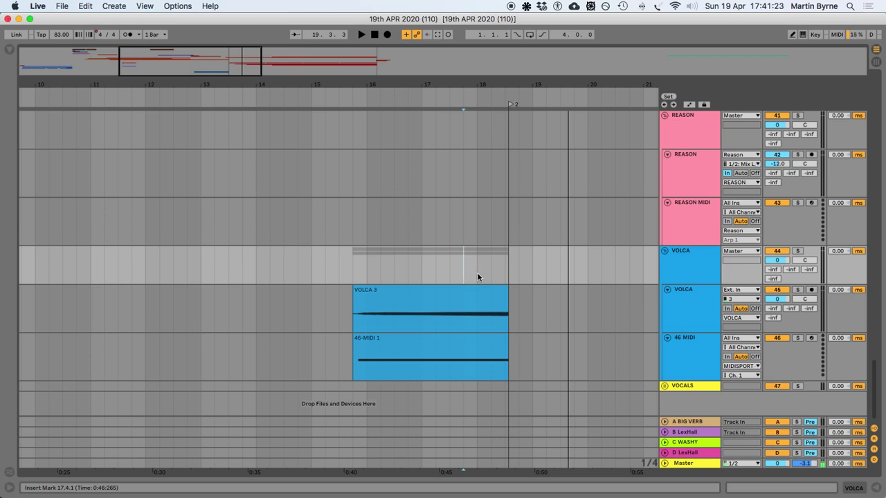
# Duplicate the VOLCA audio track and delete the take from the upper copy
pyautogui.click(703, 302)
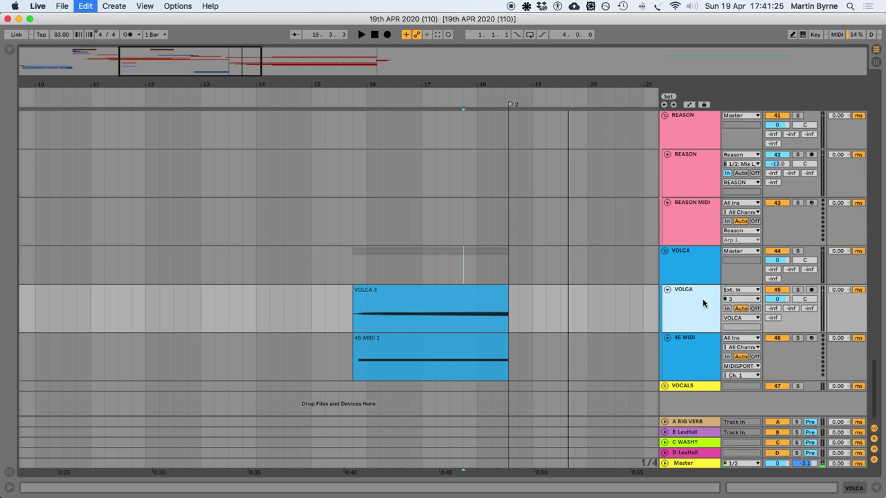
pyautogui.press('super+d')
pyautogui.click(400, 293)
pyautogui.press('Delete')
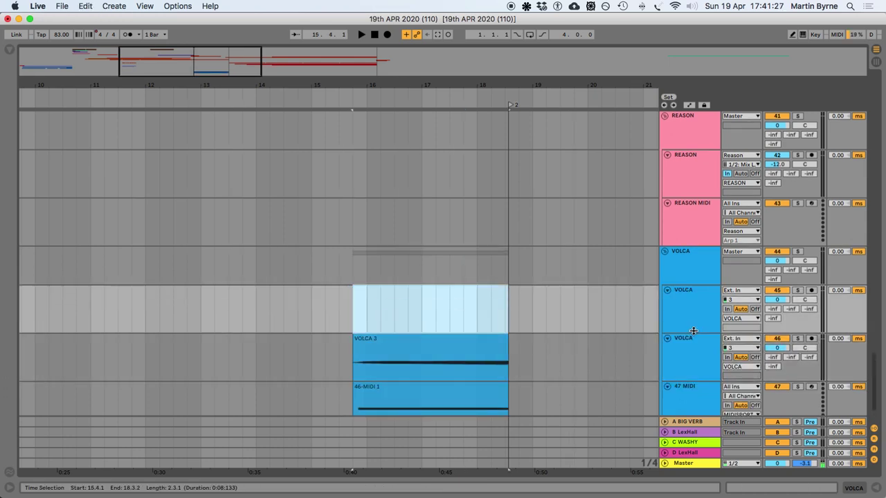
# Arm the empty VOLCA track, mute the VOLCA track below it, and audition the live Volca sound from 15.4.1
pyautogui.click(812, 290)
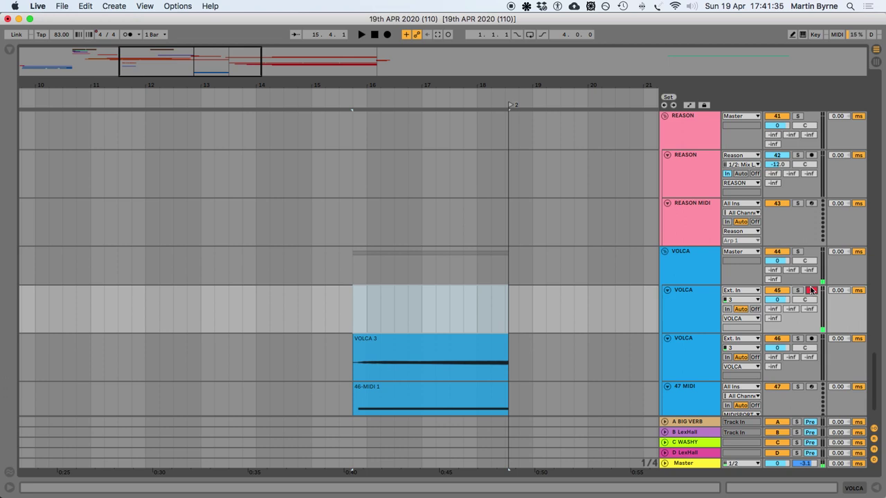
pyautogui.click(812, 291)
pyautogui.press('space')
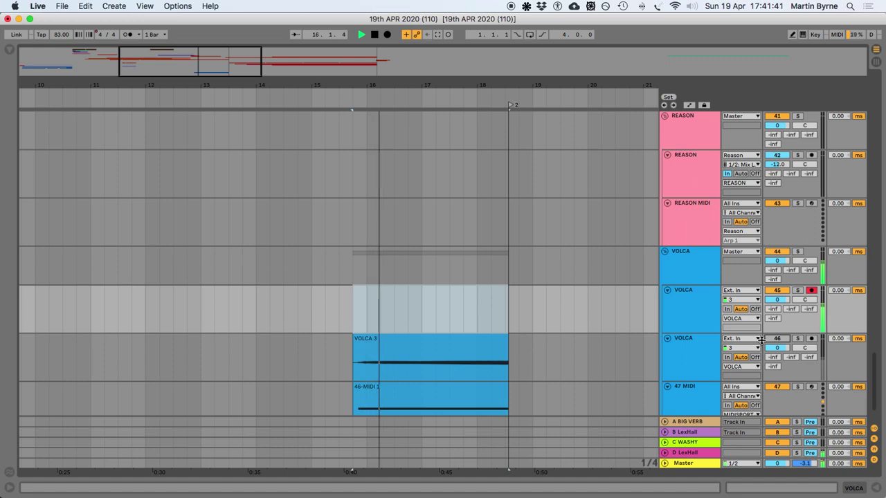
pyautogui.press('space')
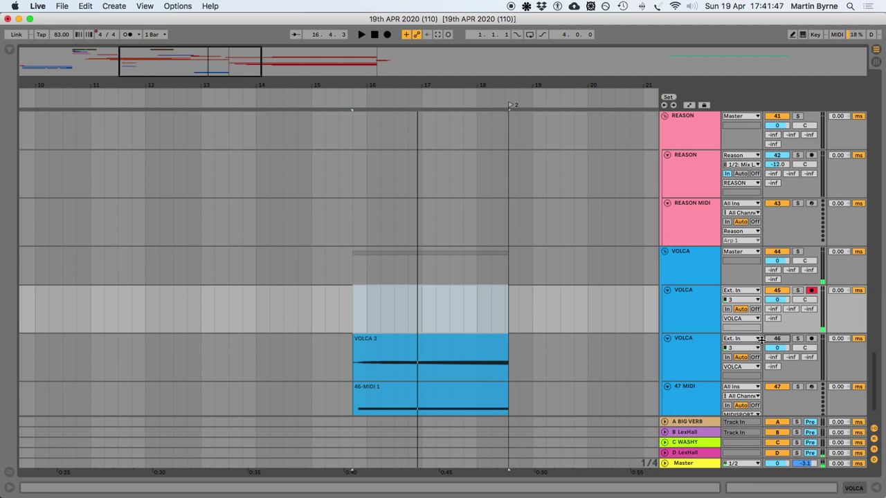
pyautogui.press('space')
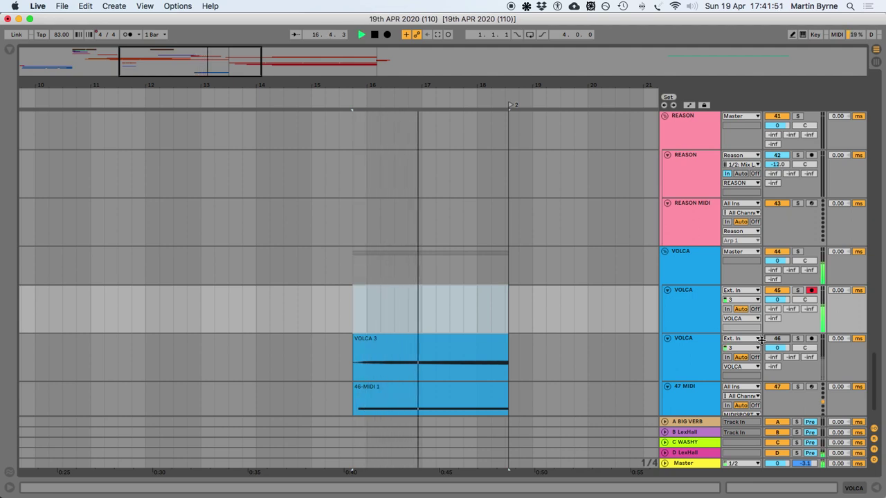
pyautogui.press('space')
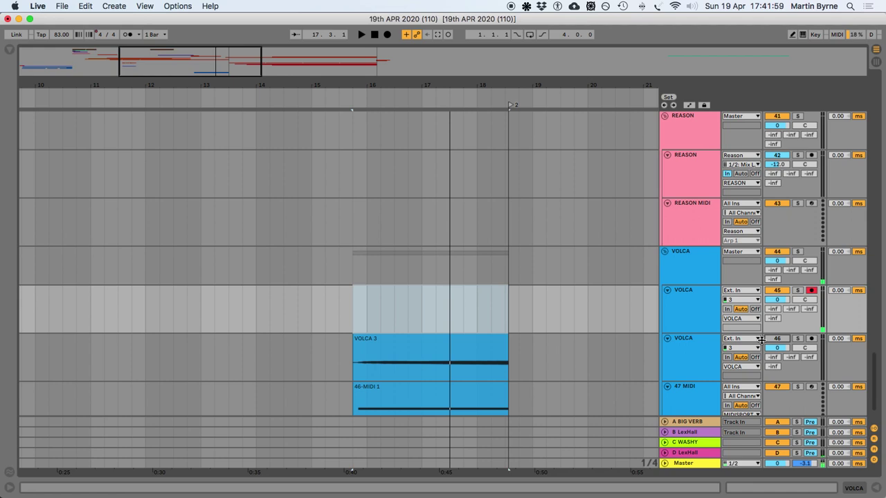
pyautogui.press('space')
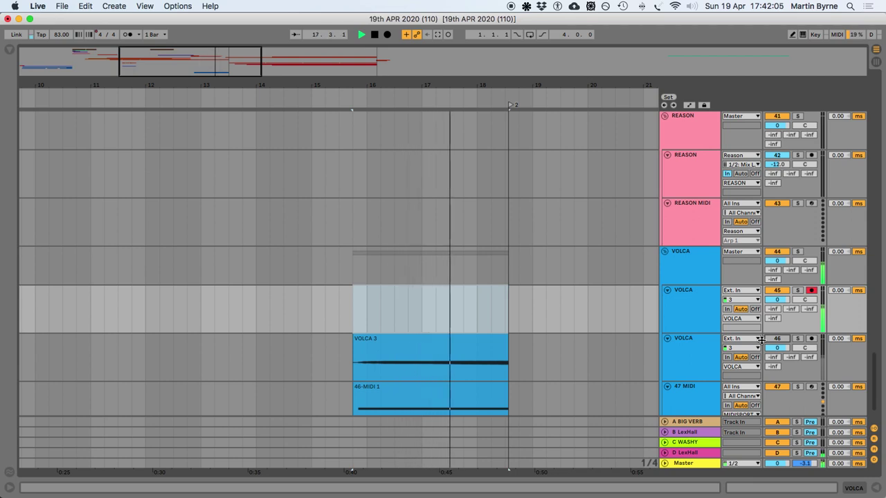
pyautogui.press('space')
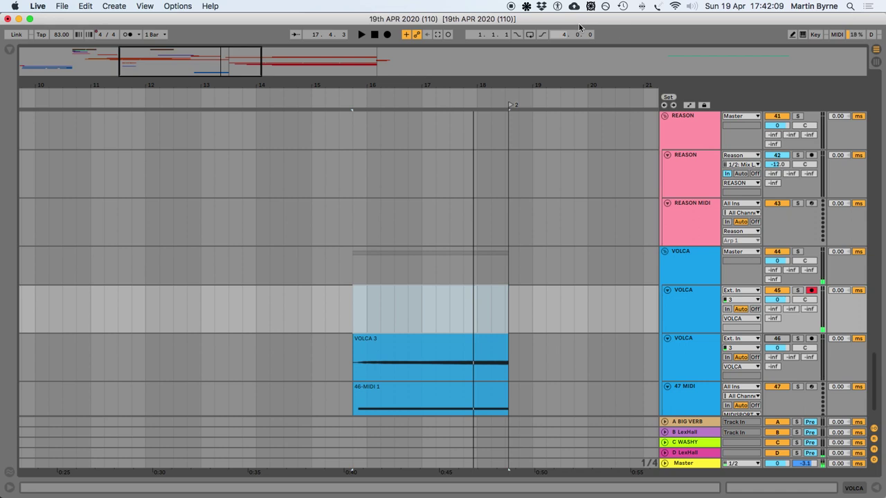
# Record a second Volca take on the upper VOLCA track from 15.4.1 and remove its tail after 18.3.2
pyautogui.click(388, 35)
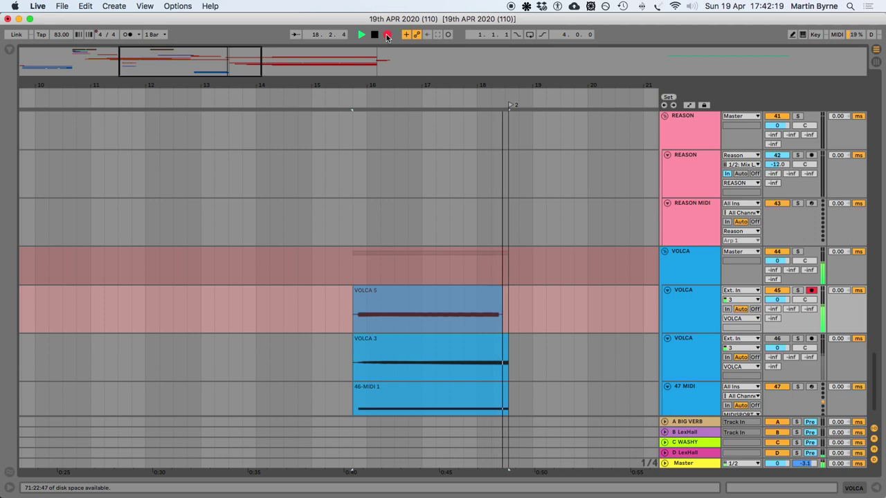
pyautogui.press('space')
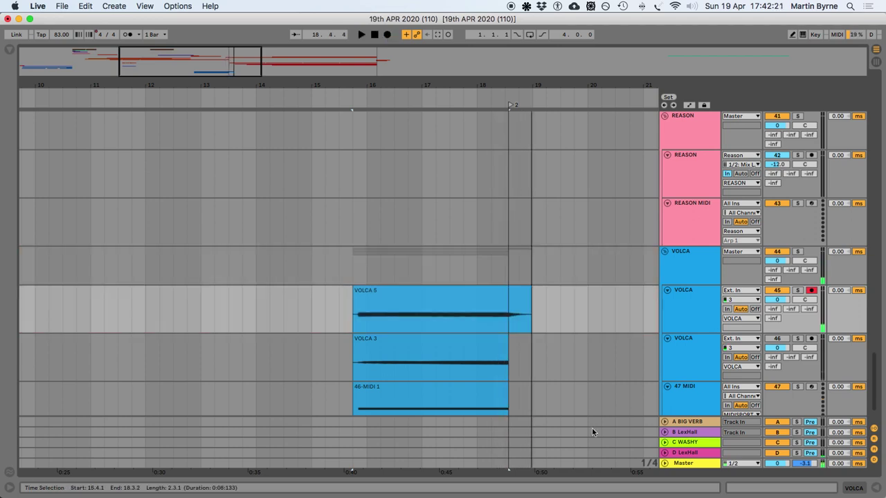
pyautogui.moveTo(507, 312); pyautogui.dragTo(561, 313)
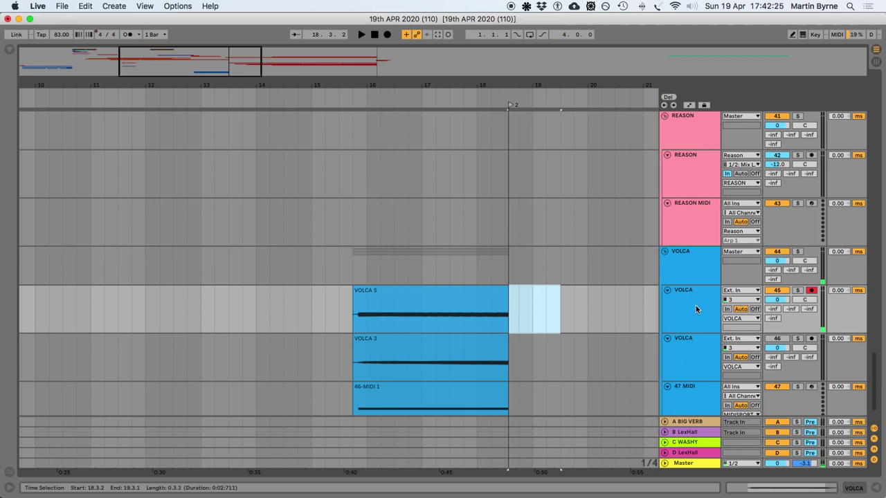
# Unmute the lower VOLCA track, pan the upper one 50L and the lower one 50R, and play both takes with neither track armed
pyautogui.click(776, 339)
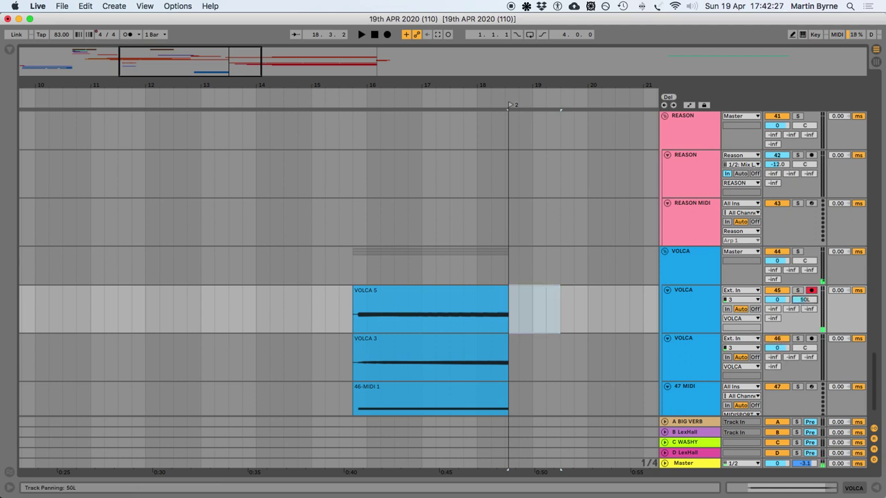
pyautogui.click(325, 308)
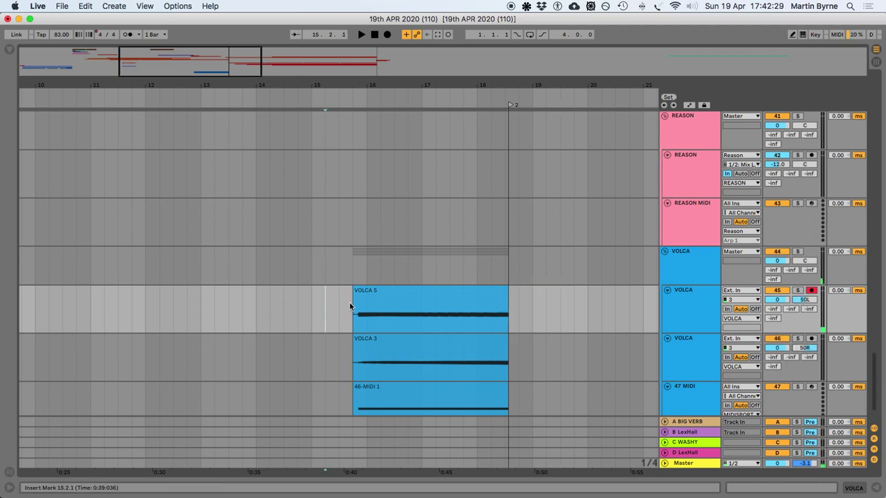
pyautogui.click(811, 290)
pyautogui.press('space')
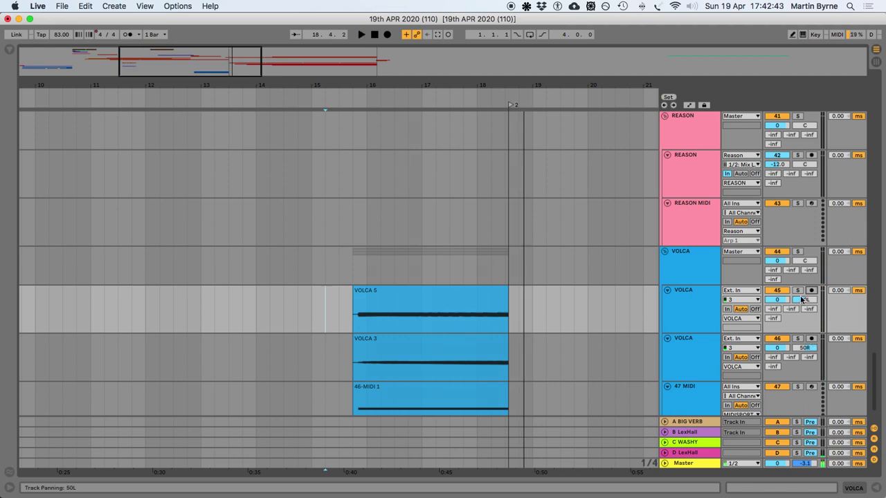
# Replace the take on the upper VOLCA track with a new recording from 15.4.1 to about 19.2
pyautogui.click(422, 290)
pyautogui.press('Delete')
pyautogui.click(354, 314)
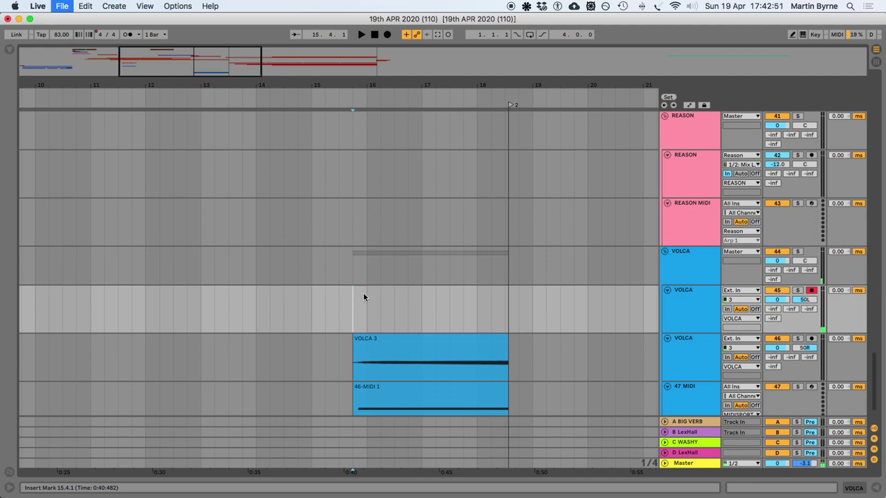
pyautogui.click(388, 35)
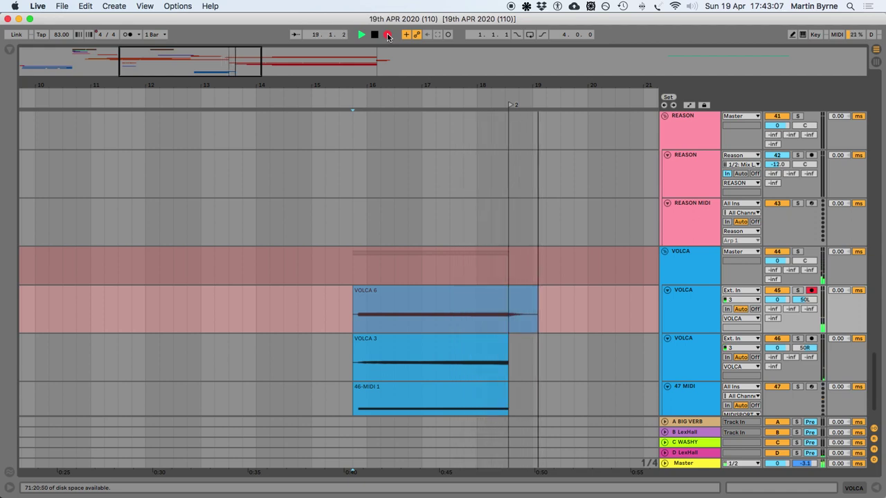
pyautogui.click(388, 36)
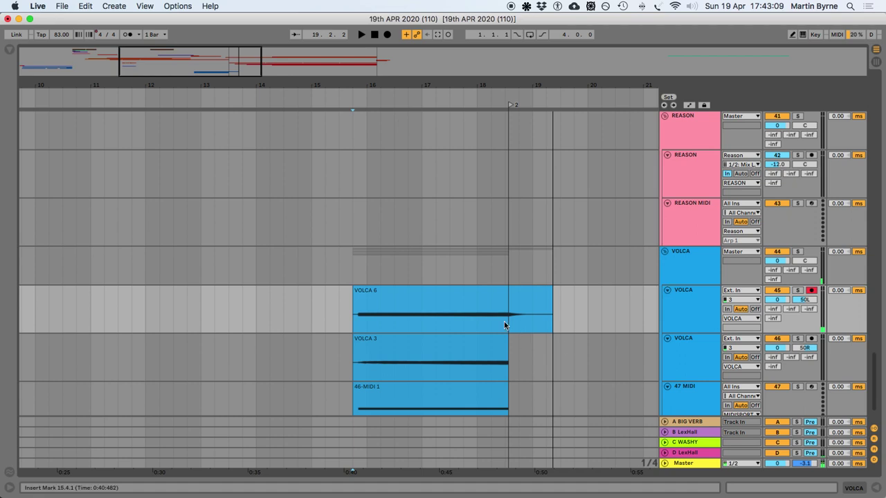
# Remove the new take's tail after 18.3.2, disarm its track and play both panned takes from 15.3.1
pyautogui.moveTo(511, 320); pyautogui.dragTo(658, 316)
pyautogui.press('Delete')
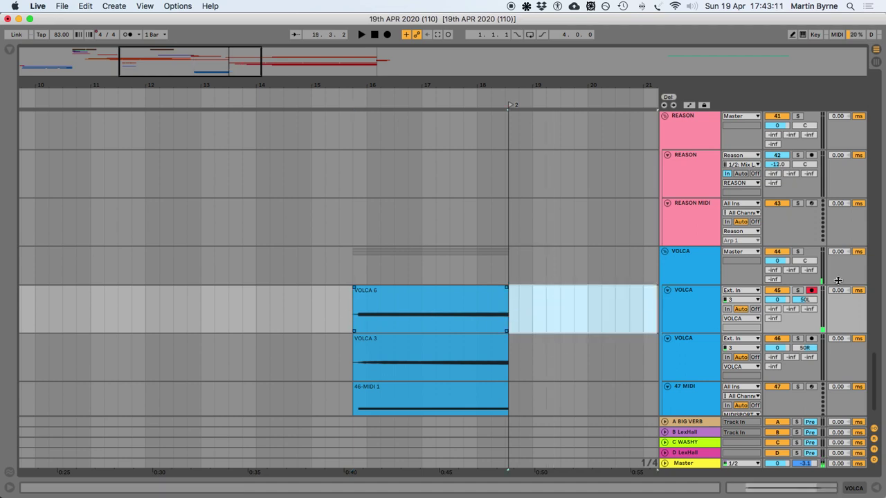
pyautogui.click(811, 292)
pyautogui.press('space')
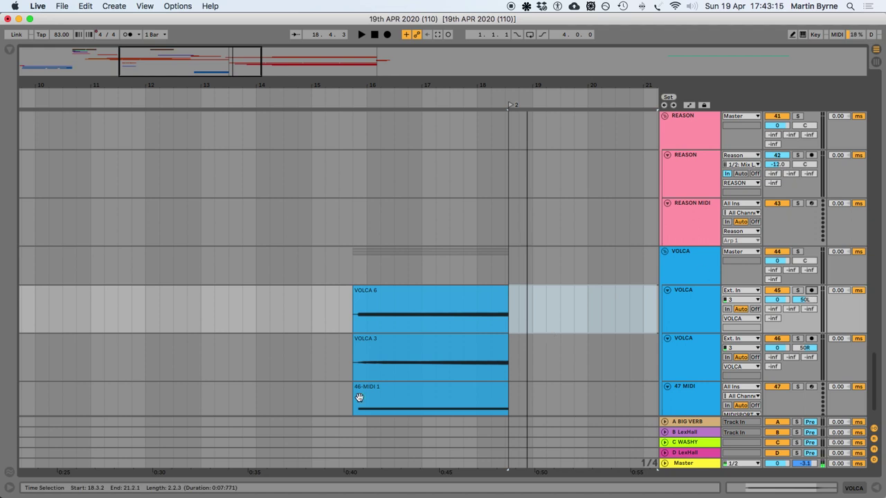
pyautogui.click(333, 322)
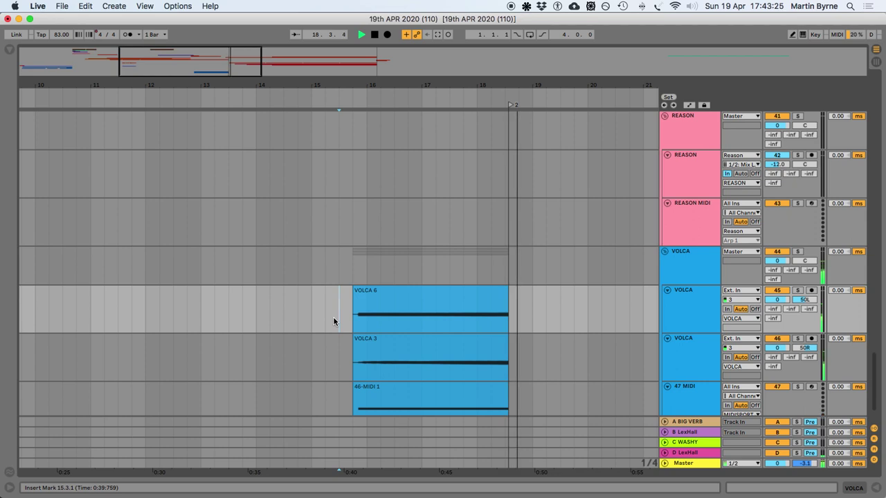
pyautogui.press('space')
# Play only the beginning of the Volca takes from 15.3.1
pyautogui.press('super+a')
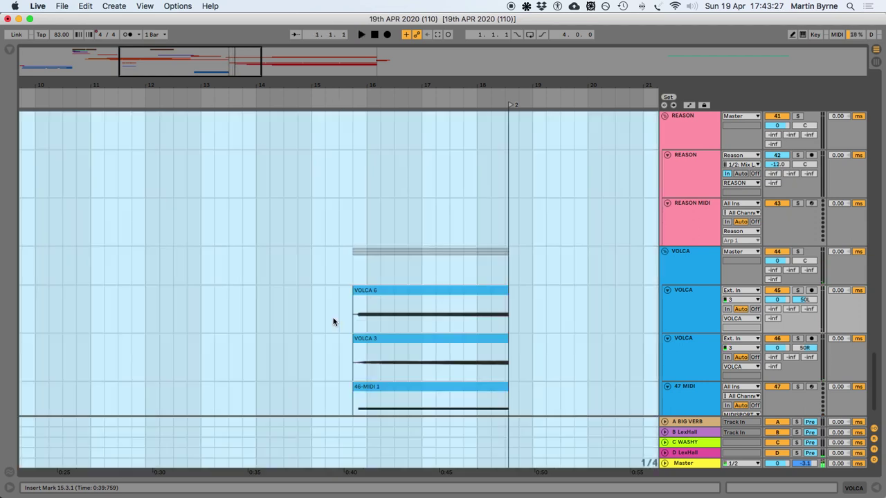
pyautogui.click(332, 321)
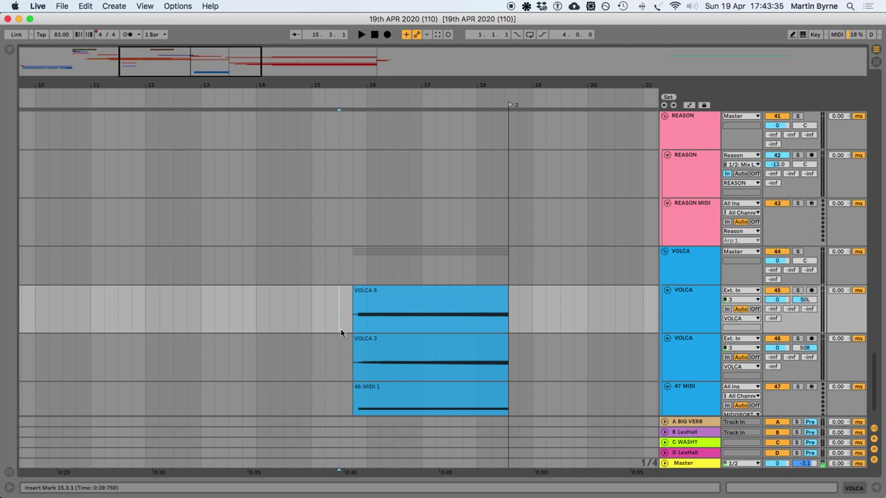
pyautogui.press('+')
pyautogui.press('space')
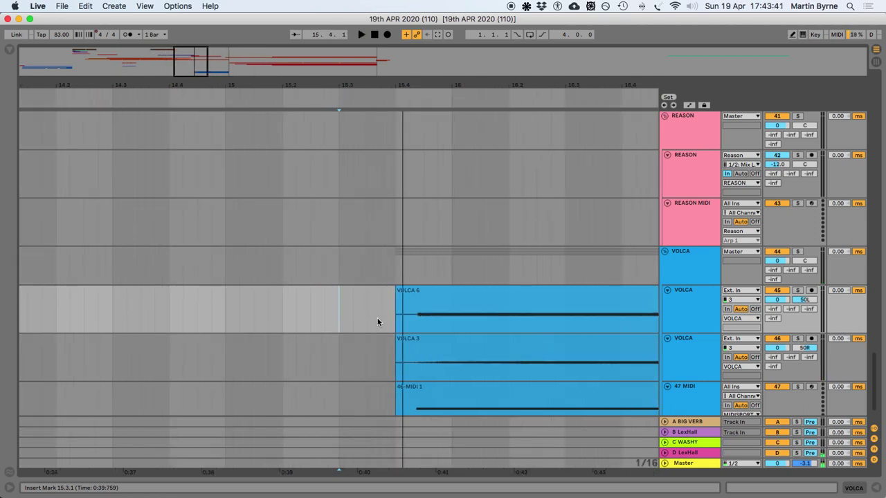
# Duplicate the VOLCA track panned 50L, delete the take from the upper copy and arm that copy for recording
pyautogui.click(689, 290)
pyautogui.press('super+d')
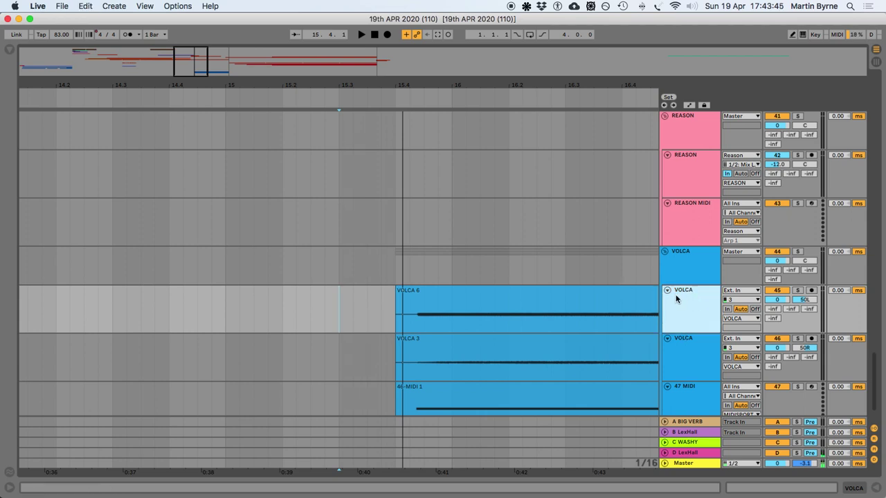
pyautogui.click(514, 297)
pyautogui.press('Delete')
pyautogui.click(812, 290)
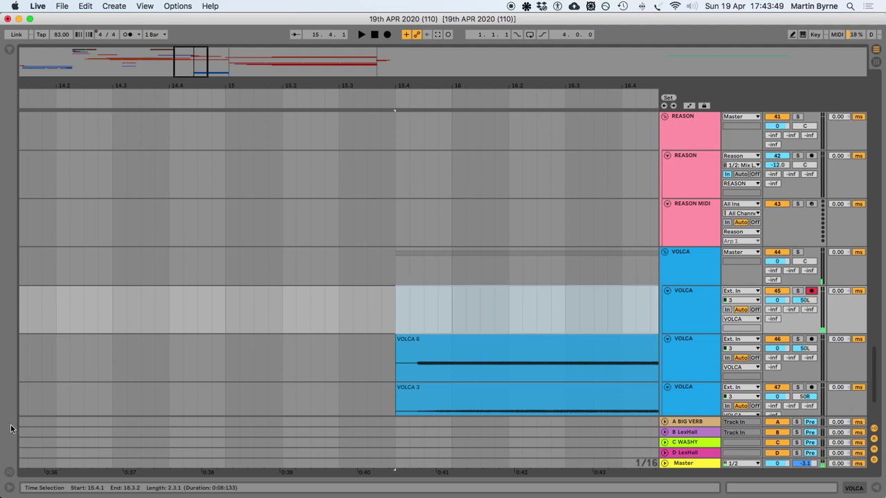
# Arm the MIDI track below the Volca takes and reset the empty VOLCA track's panning to centre
pyautogui.click(335, 315)
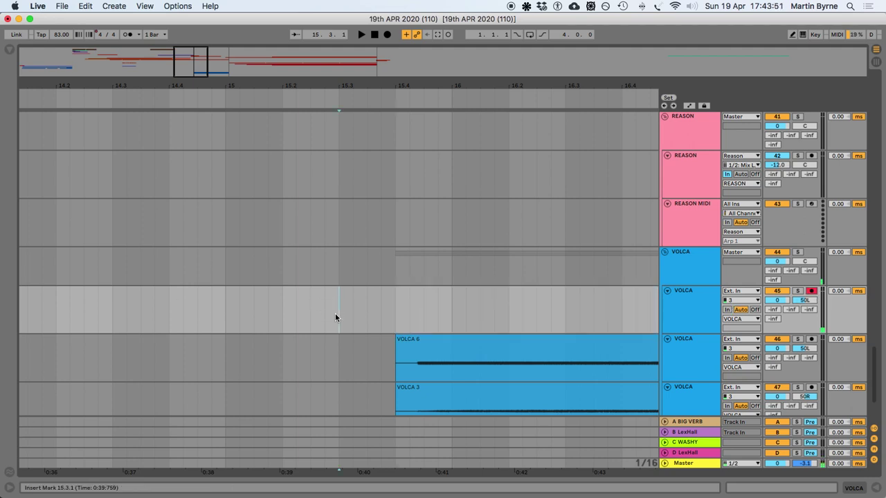
pyautogui.scroll(-4, 802, 371)
pyautogui.scroll(-2, 803, 371)
pyautogui.click(811, 338)
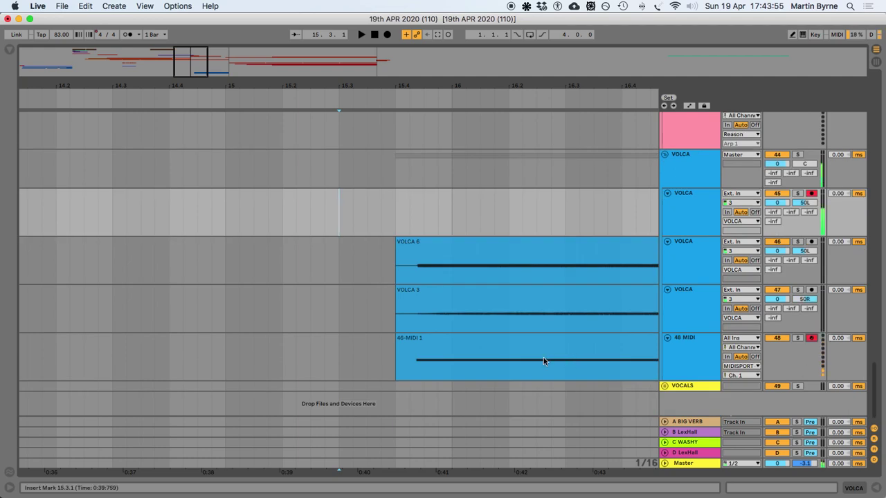
pyautogui.click(794, 207)
pyautogui.press('Delete')
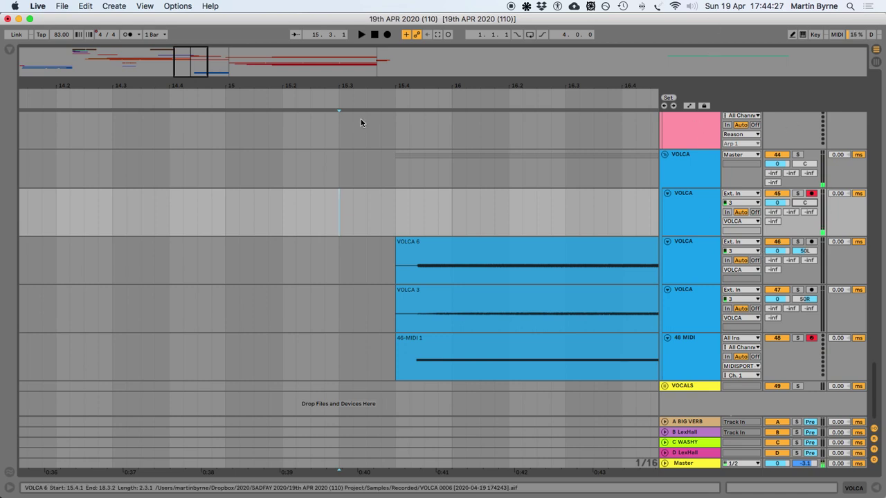
# Record a new centred Volca take from 15.1.1 to about 16.3.3
pyautogui.click(228, 216)
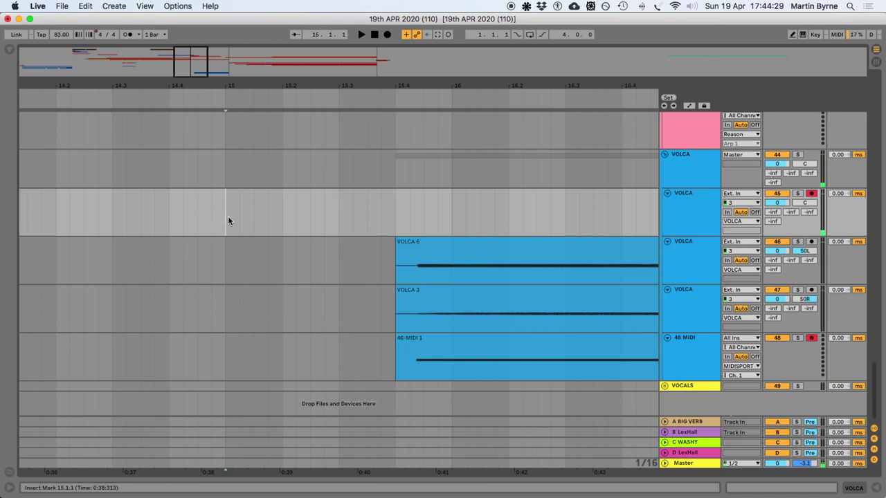
pyautogui.click(386, 34)
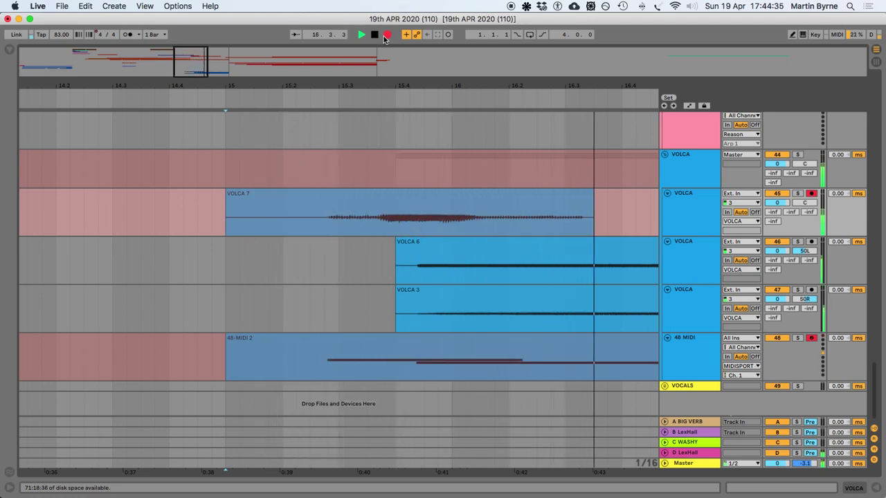
pyautogui.press('space')
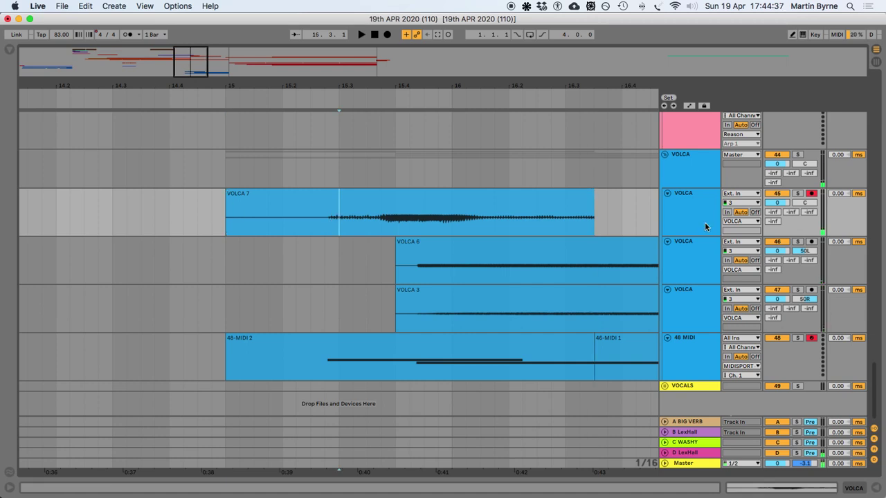
# Delete both clips from the MIDI track and disarm it and the centred VOLCA track
pyautogui.click(348, 363)
pyautogui.click(352, 340)
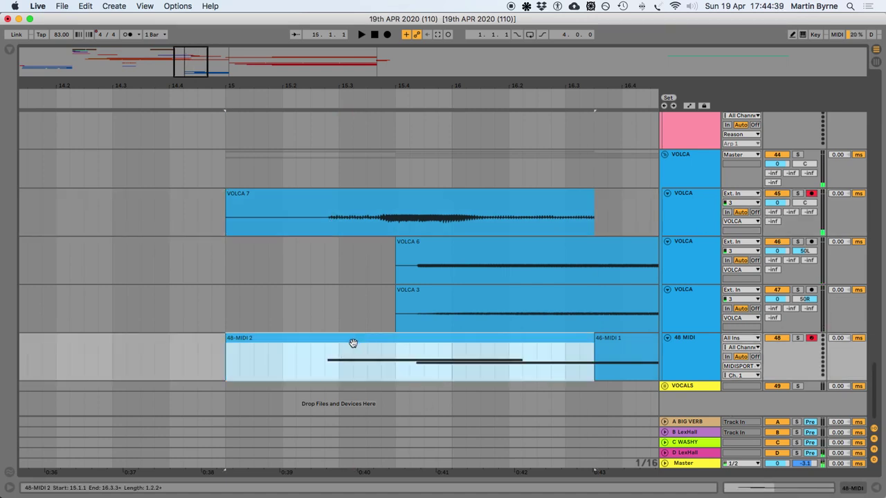
pyautogui.press('Delete')
pyautogui.click(628, 340)
pyautogui.press('Delete')
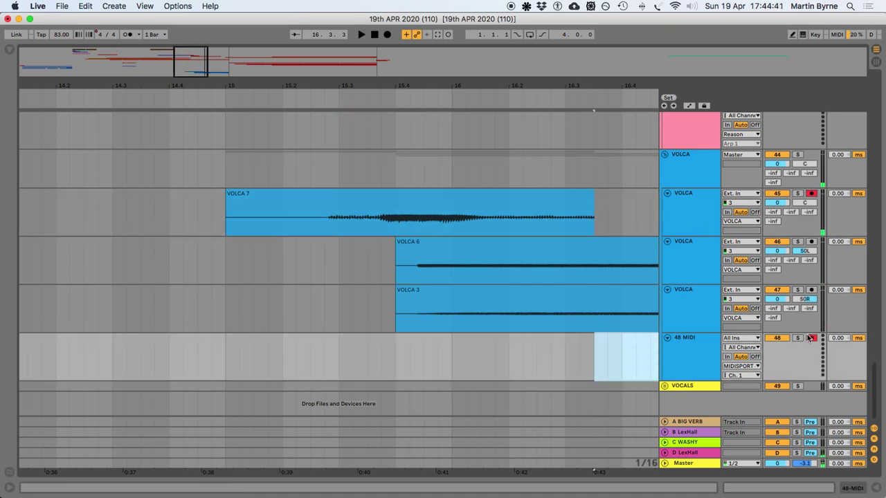
pyautogui.click(811, 338)
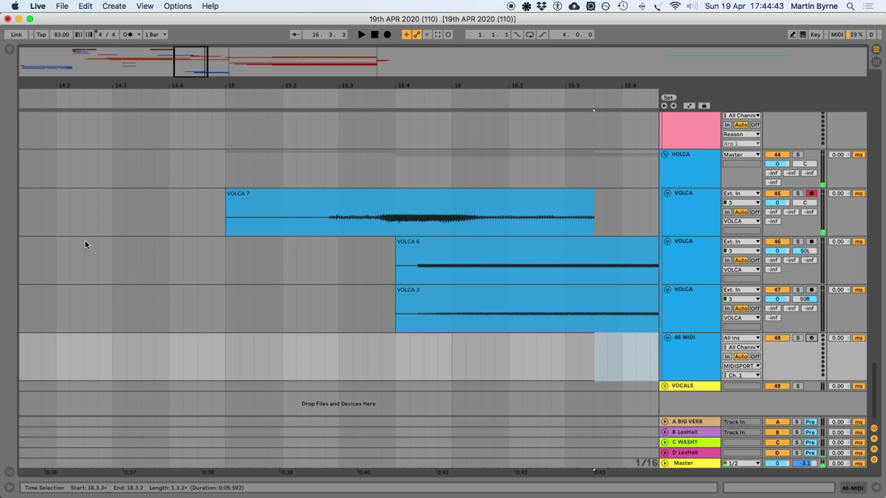
pyautogui.click(812, 194)
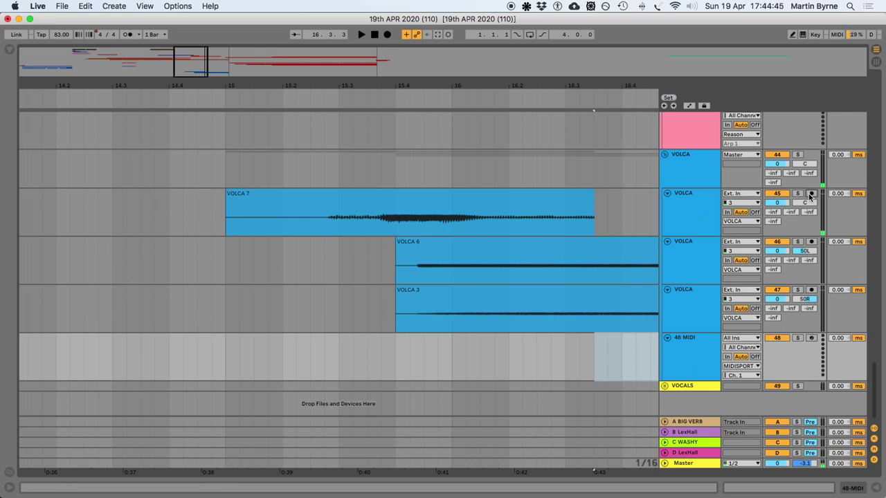
# Play the new centred take, shift its clip about one beat earlier and play it again
pyautogui.click(312, 227)
pyautogui.press('space')
pyautogui.press('space')
pyautogui.moveTo(340, 196); pyautogui.dragTo(270, 200)
pyautogui.click(277, 224)
pyautogui.press('space')
pyautogui.press('space')
# Shift the centred take later in small increments until it starts at 14.4.3, playing it after each move
pyautogui.click(298, 198)
pyautogui.scroll(3, 305, 199)
pyautogui.moveTo(309, 191); pyautogui.dragTo(337, 197)
pyautogui.press('space')
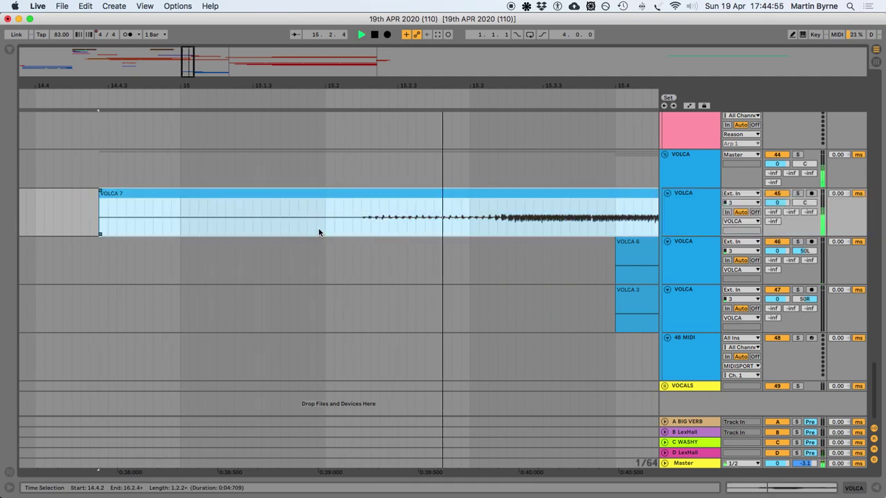
pyautogui.press('space')
pyautogui.moveTo(439, 195); pyautogui.dragTo(466, 200)
pyautogui.press('space')
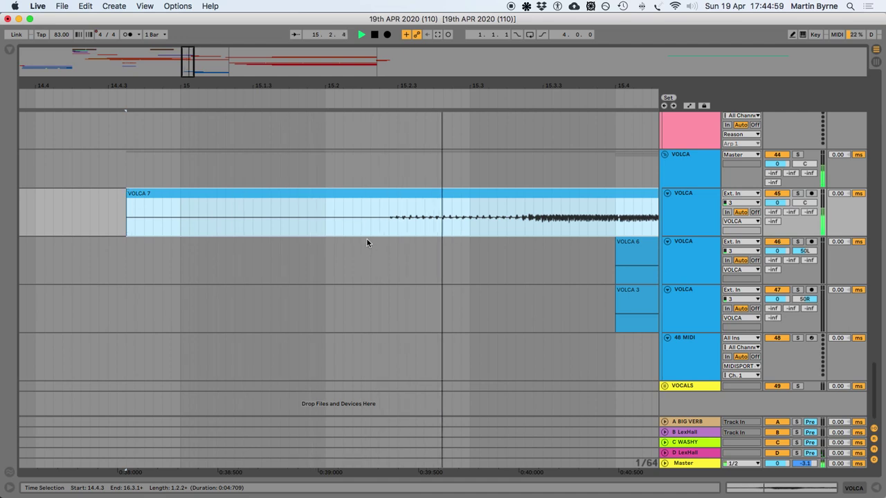
pyautogui.press('space')
# Remove the silent lead-in of the centred take, play from 15.3.1 and move the clip's start to 15.2.3
pyautogui.moveTo(492, 224); pyautogui.dragTo(389, 221)
pyautogui.press('Delete')
pyautogui.hscroll(3, 388, 221)
pyautogui.click(401, 228)
pyautogui.press('space')
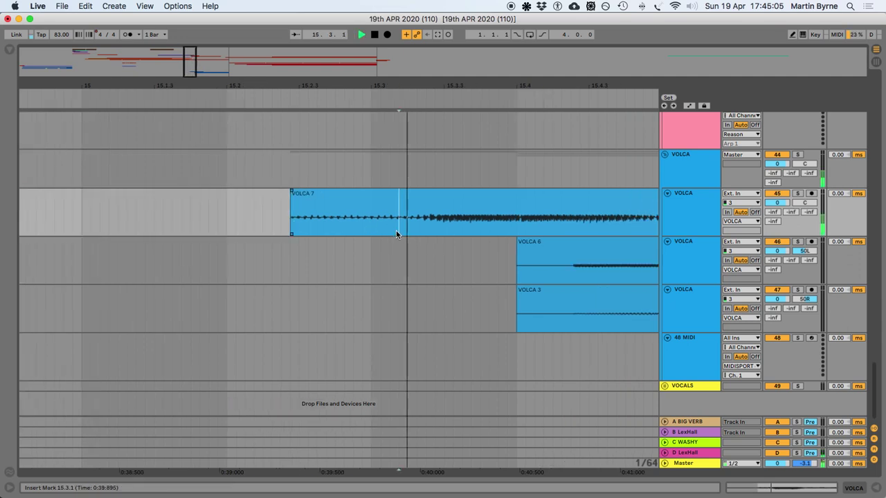
pyautogui.moveTo(425, 192); pyautogui.dragTo(441, 192)
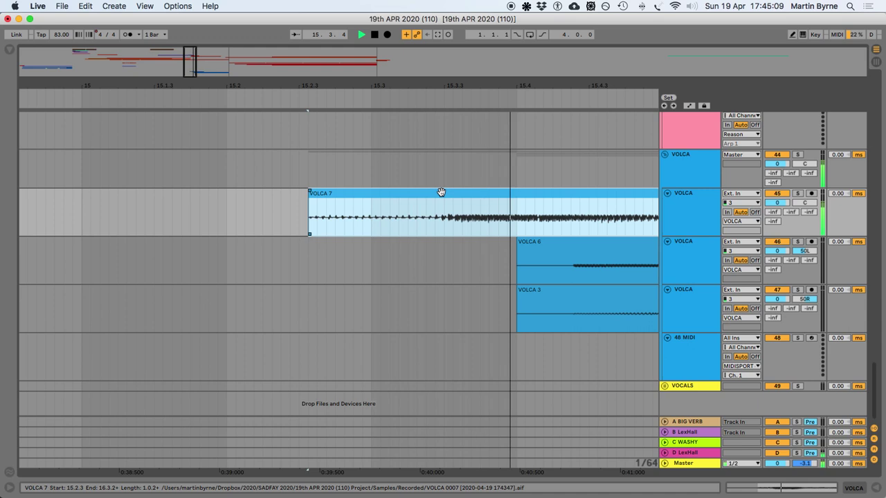
pyautogui.hscroll(3, 429, 197)
pyautogui.press('space')
# Fade the centred take in until about 15.3.2 and out from about 16.1.3, and play from 15.2.1
pyautogui.hscroll(-4, 408, 215)
pyautogui.press('-')
pyautogui.press('-')
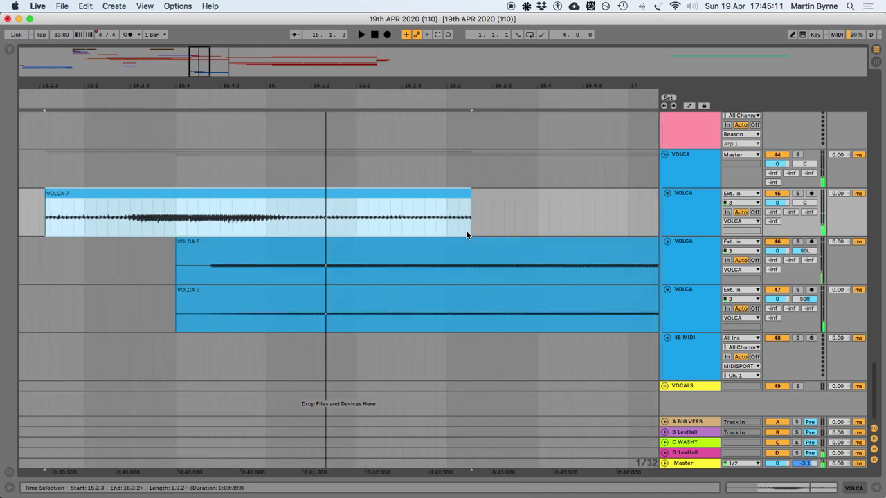
pyautogui.moveTo(388, 191); pyautogui.dragTo(289, 191)
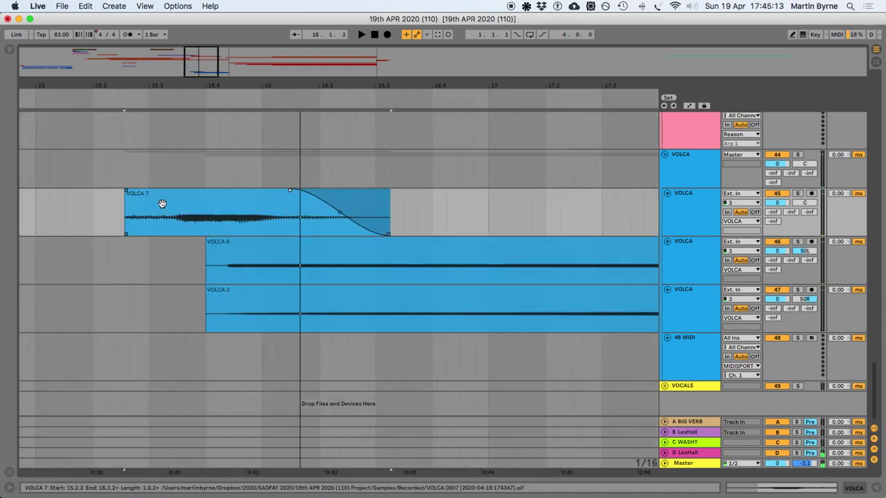
pyautogui.moveTo(128, 193); pyautogui.dragTo(161, 196)
pyautogui.click(87, 192)
pyautogui.press('space')
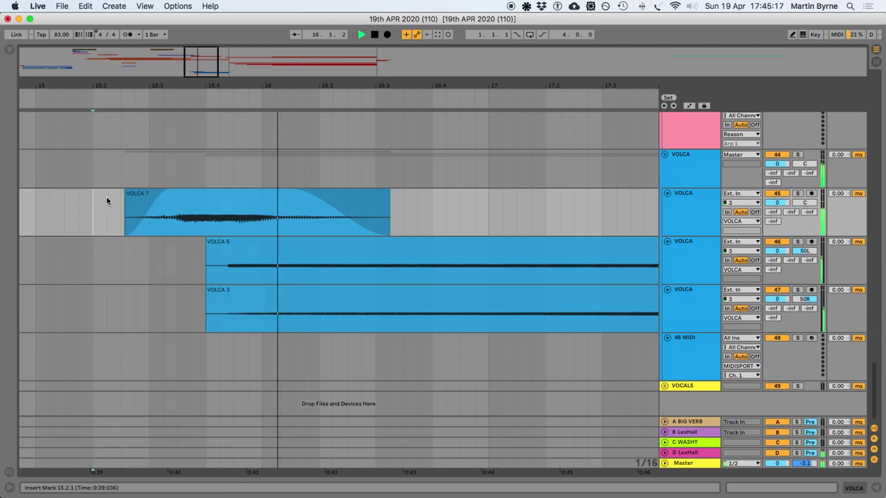
pyautogui.press('space')
# Add a long fade-in of about 2.5 beats to the 50L take, move its start to 15.4.4 and play from 15.3.3
pyautogui.moveTo(209, 240); pyautogui.dragTo(351, 255)
pyautogui.moveTo(208, 256); pyautogui.dragTo(247, 263)
pyautogui.click(177, 264)
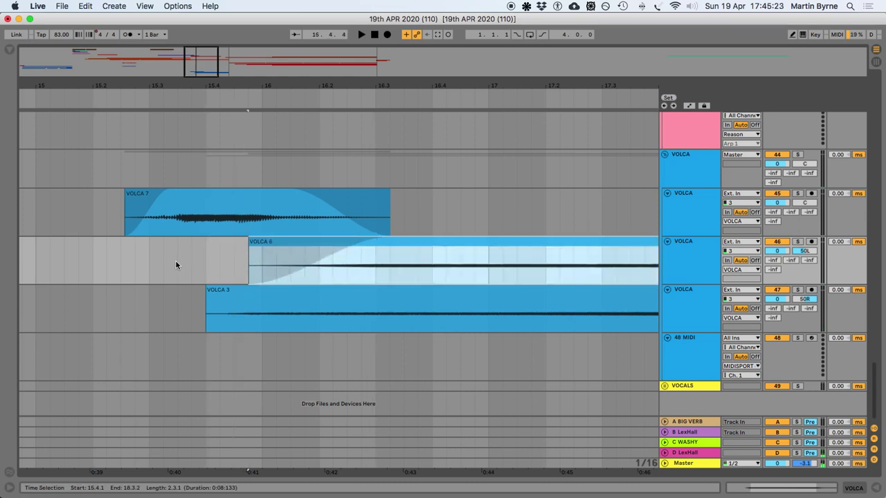
pyautogui.press('space')
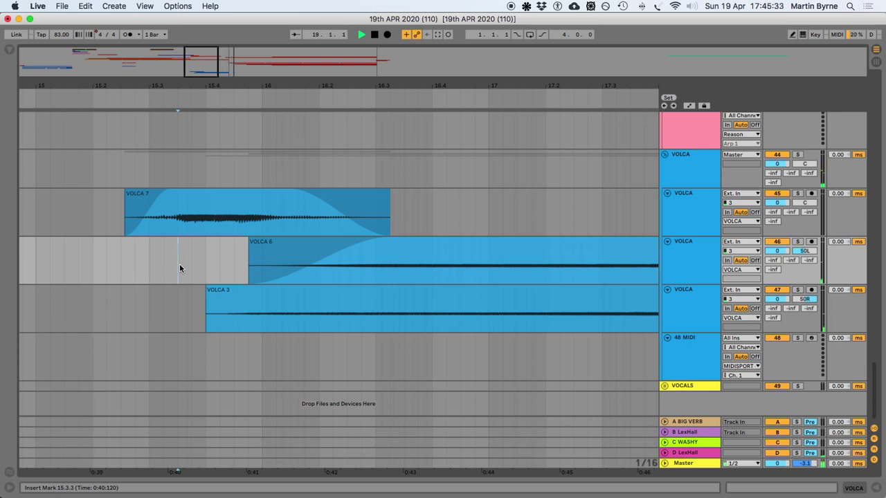
# Save the set and stop playback
pyautogui.press('-')
pyautogui.press('super+s')
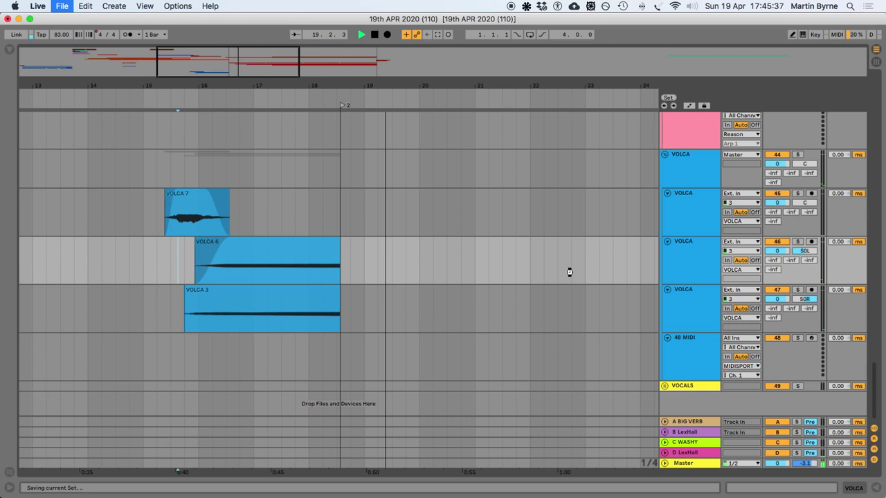
pyautogui.press('space')
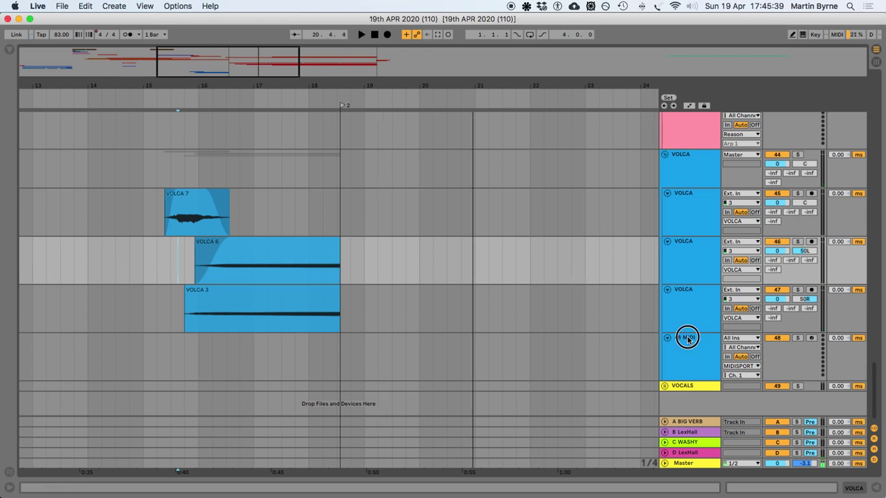
# Arm the MIDI track, duplicate the 50L VOLCA track, then empty, centre and arm the upper copy
pyautogui.click(682, 345)
pyautogui.click(811, 338)
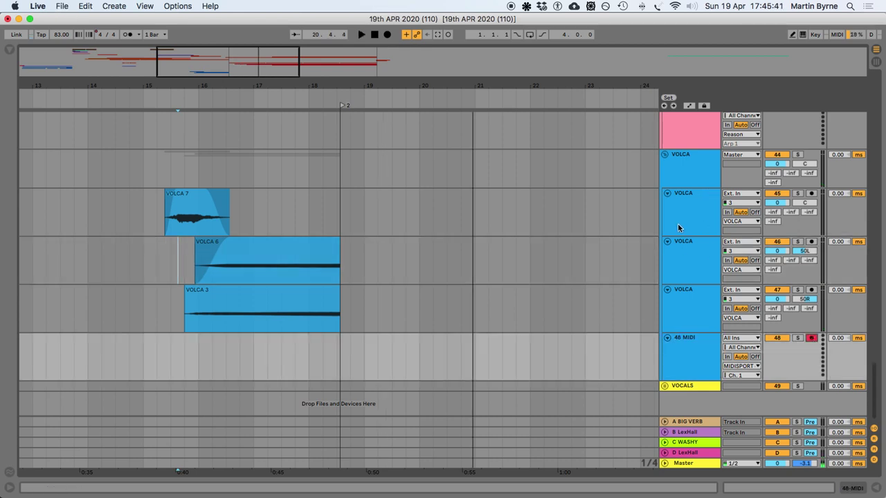
pyautogui.click(696, 241)
pyautogui.press('super+d')
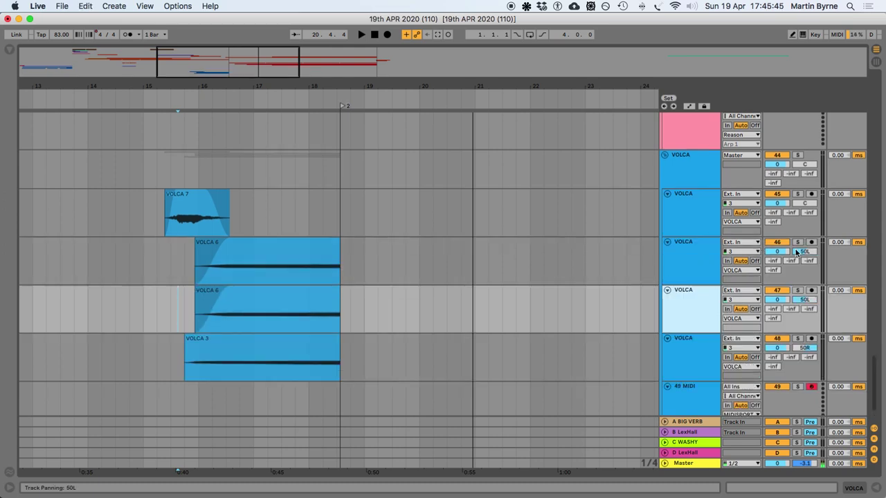
pyautogui.click(324, 265)
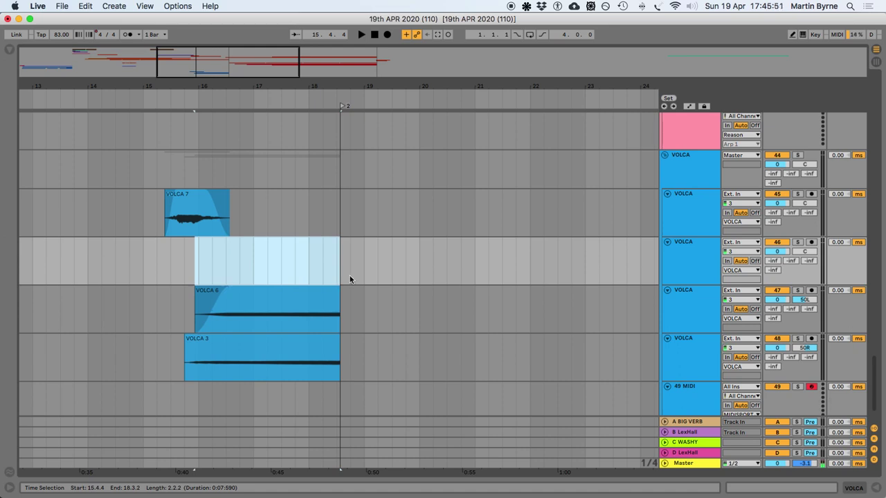
pyautogui.click(812, 243)
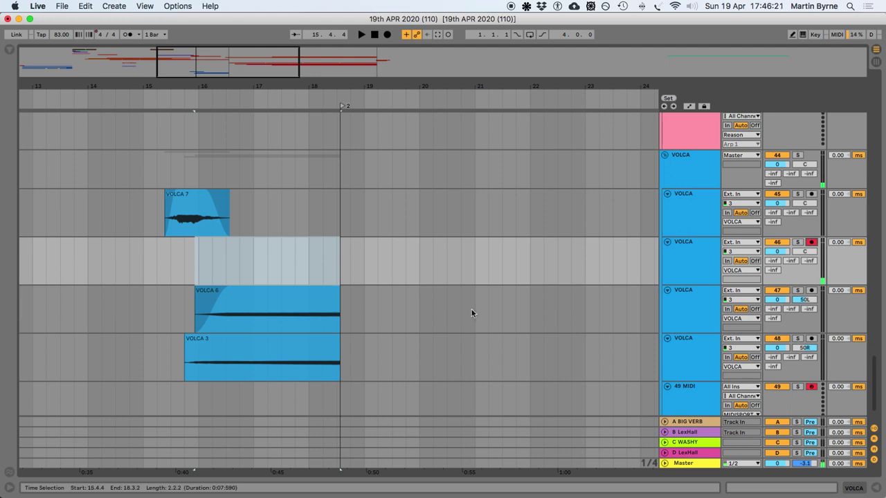
# Record another centred Volca take from 16.3.1 to about 18.4.2
pyautogui.click(248, 265)
pyautogui.click(240, 256)
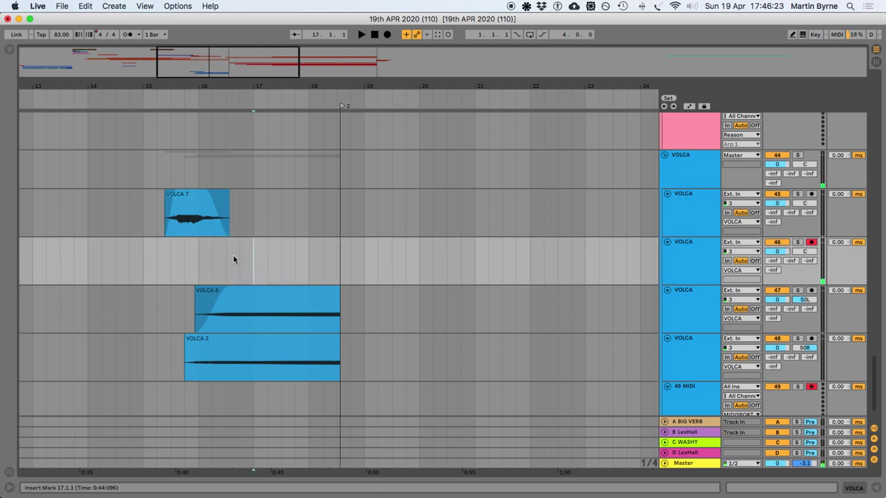
pyautogui.click(228, 270)
pyautogui.click(387, 35)
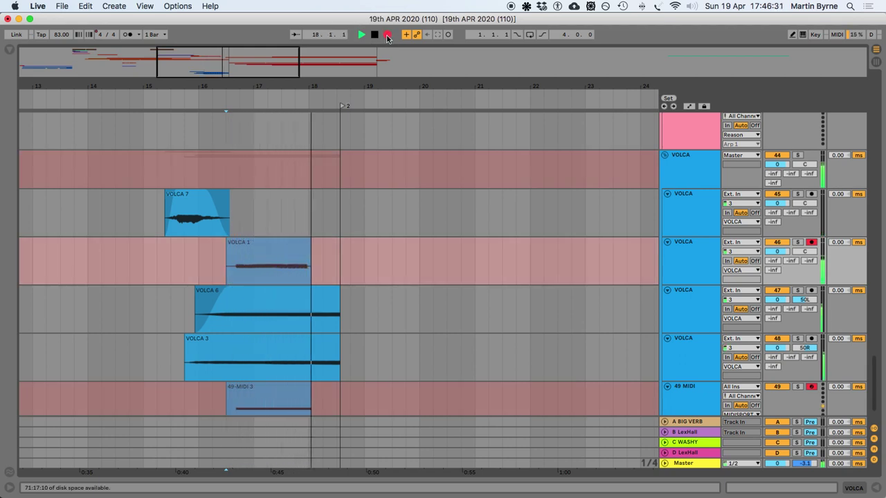
pyautogui.press('space')
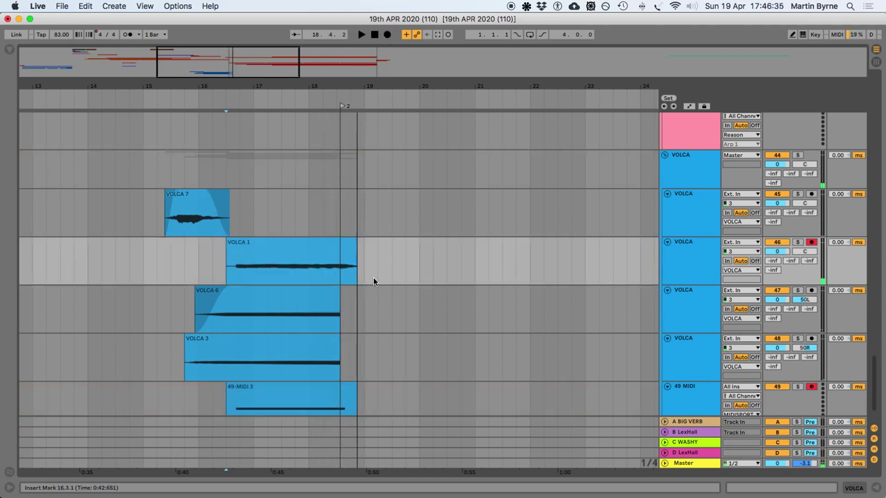
# Trim the new take to run from about 16.4.1 to 18.3.2 and fade in its start
pyautogui.moveTo(356, 256)
pyautogui.mouseDown()
pyautogui.moveTo(332, 251)
pyautogui.moveTo(340, 256)
pyautogui.mouseUp()
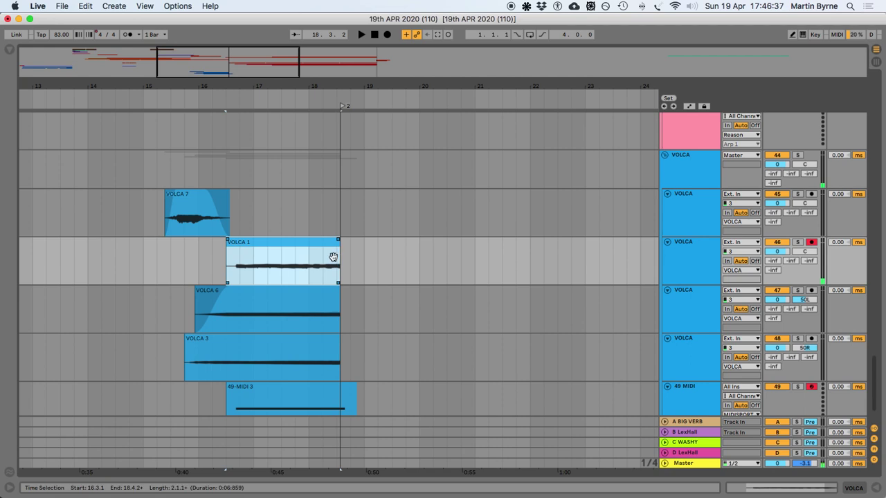
pyautogui.moveTo(227, 243); pyautogui.dragTo(245, 239)
pyautogui.click(193, 261)
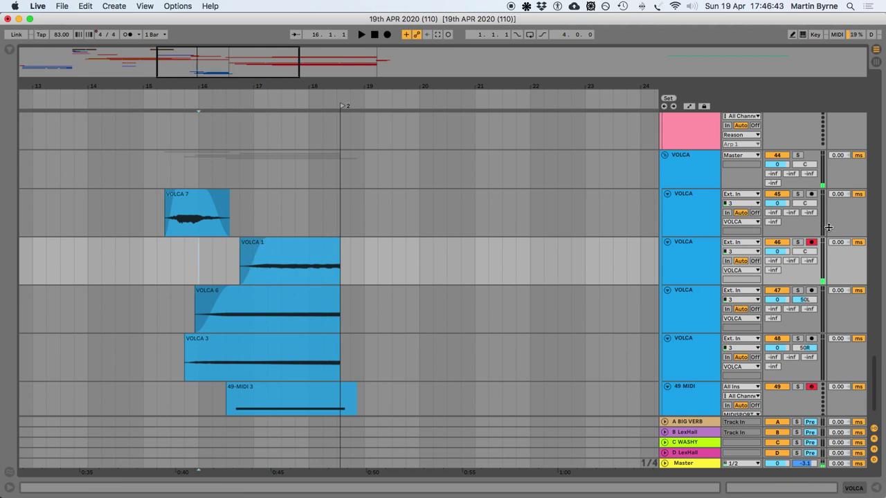
# Lower the new take's track volume to -4.8, play from 15.1.1 and save the set
pyautogui.moveTo(778, 251); pyautogui.dragTo(777, 258)
pyautogui.click(144, 263)
pyautogui.press('space')
pyautogui.press('super+s')
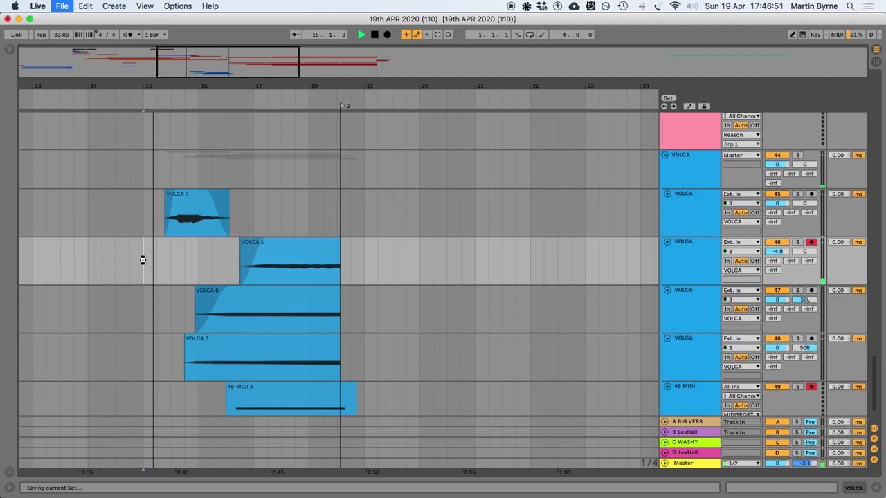
pyautogui.press('space')
# Disarm the new take's track and the MIDI track, play all the Volca layers from 15.1.1 and save again
pyautogui.click(812, 242)
pyautogui.click(810, 387)
pyautogui.press('space')
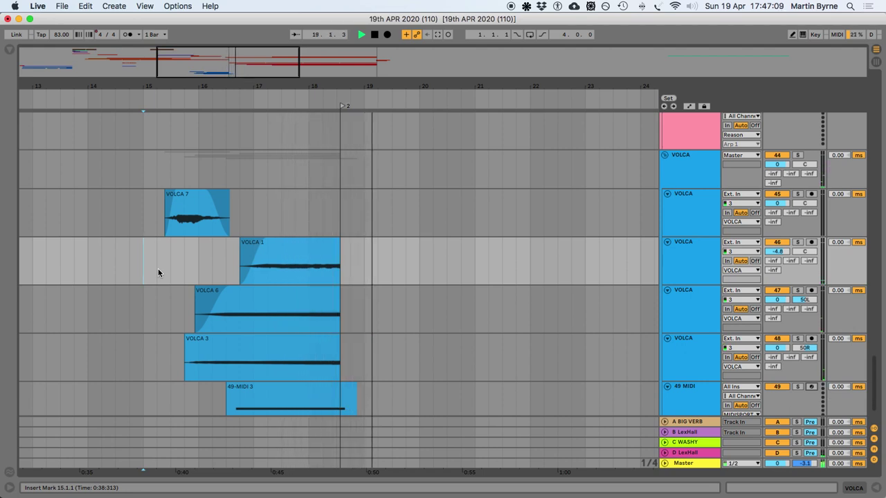
pyautogui.press('super+s')
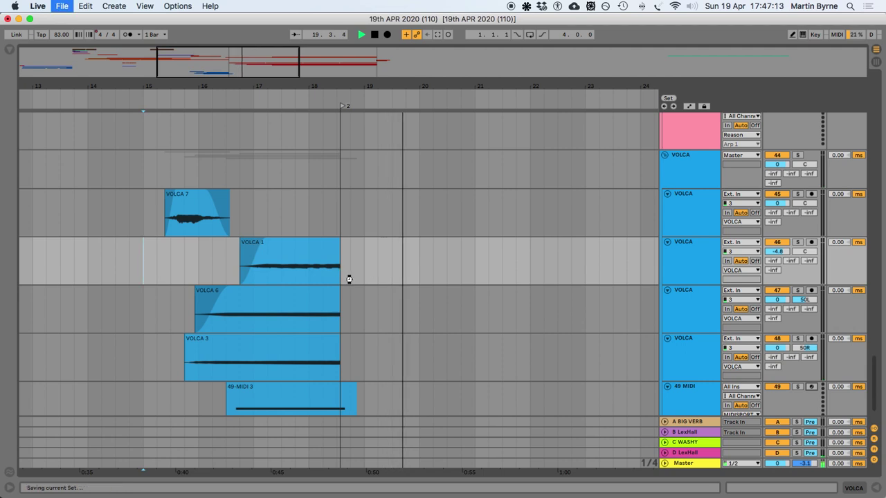
# Stop playback, arm the 35 Kontakt 5 track for recording and select it
pyautogui.press('space')
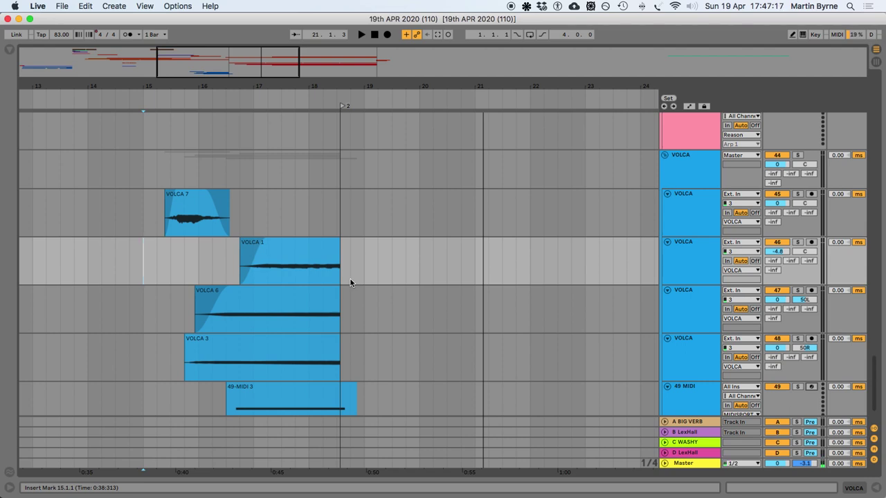
pyautogui.scroll(6, 432, 301)
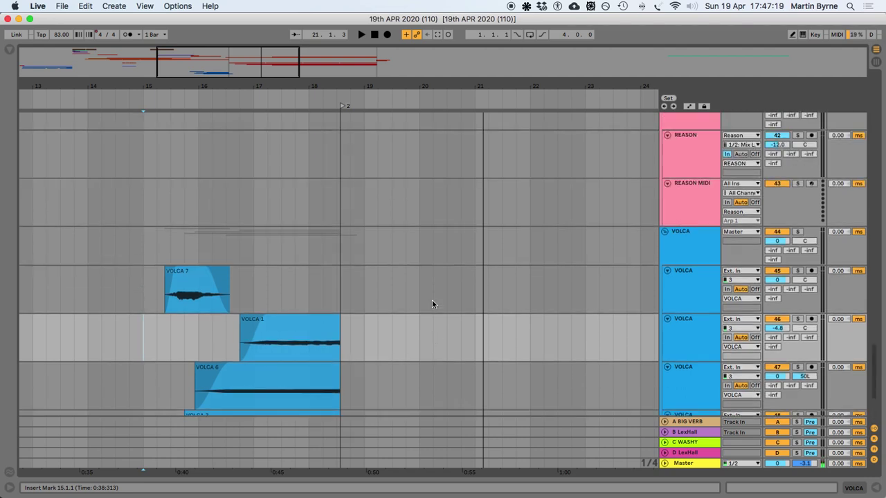
pyautogui.scroll(1, 432, 305)
pyautogui.hscroll(-1, 432, 304)
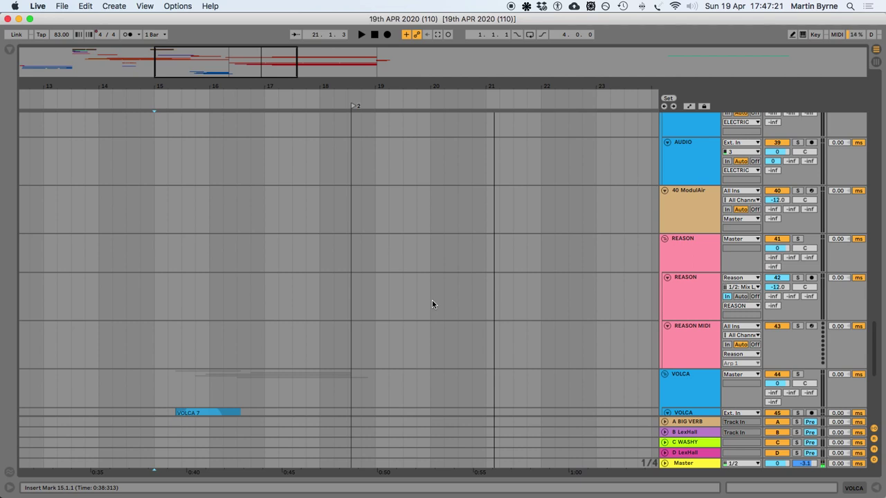
pyautogui.scroll(-8, 414, 309)
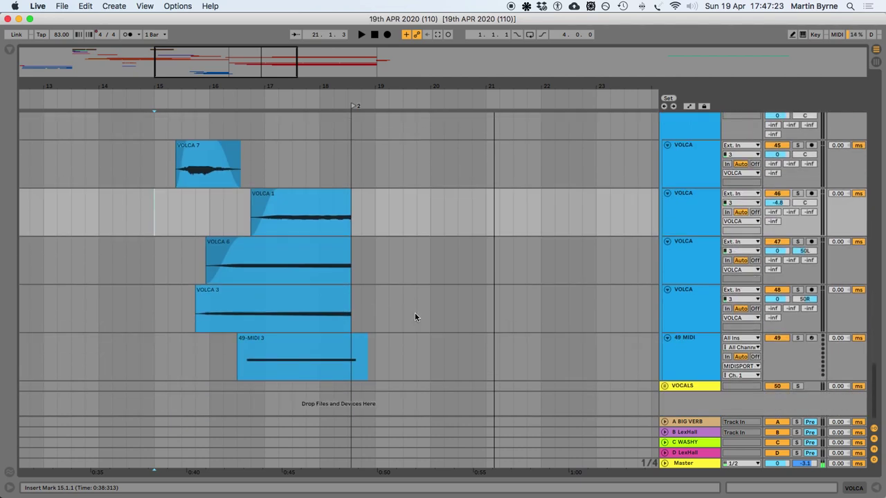
pyautogui.scroll(10, 415, 317)
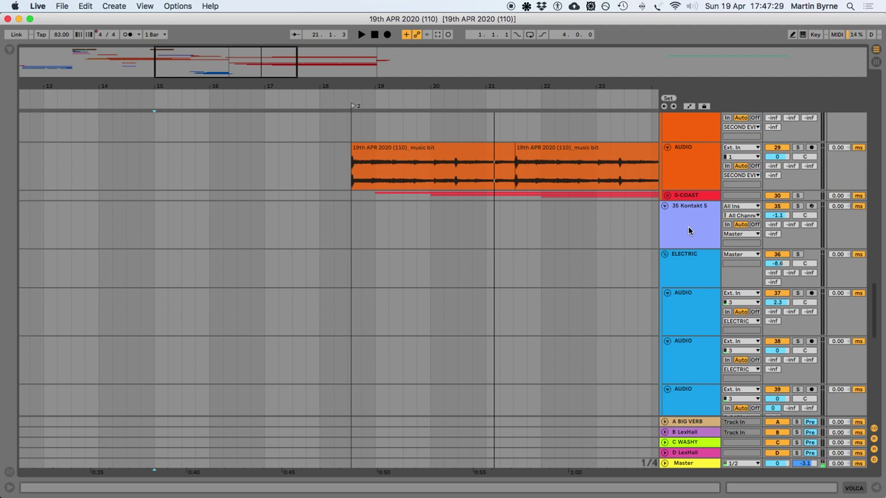
pyautogui.click(812, 207)
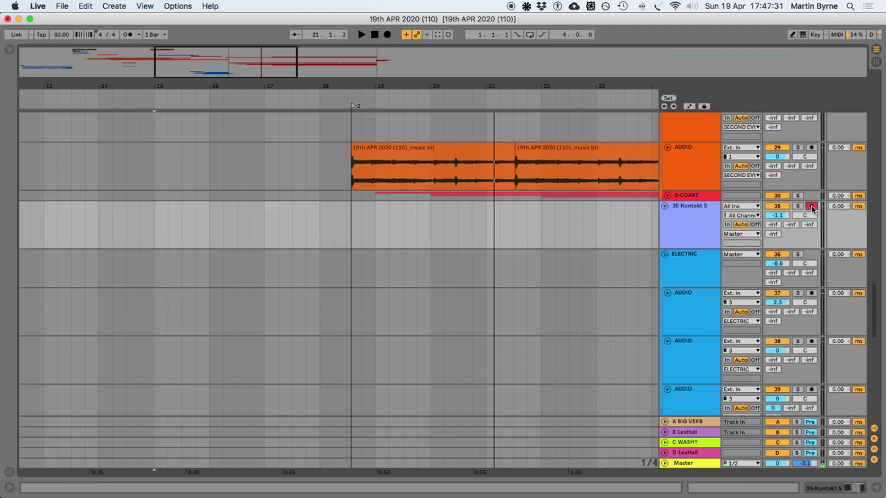
pyautogui.click(697, 214)
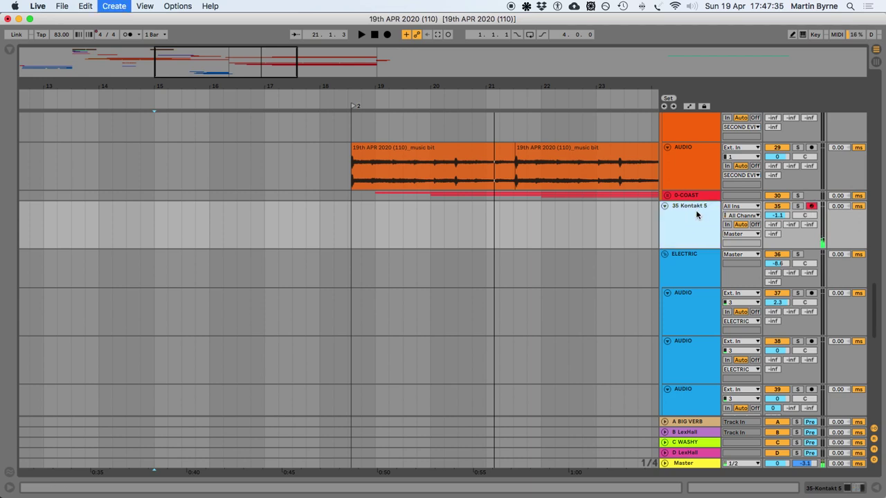
# Insert an armed audio track below the Kontakt track and set its input to Resampling
pyautogui.press('super+t')
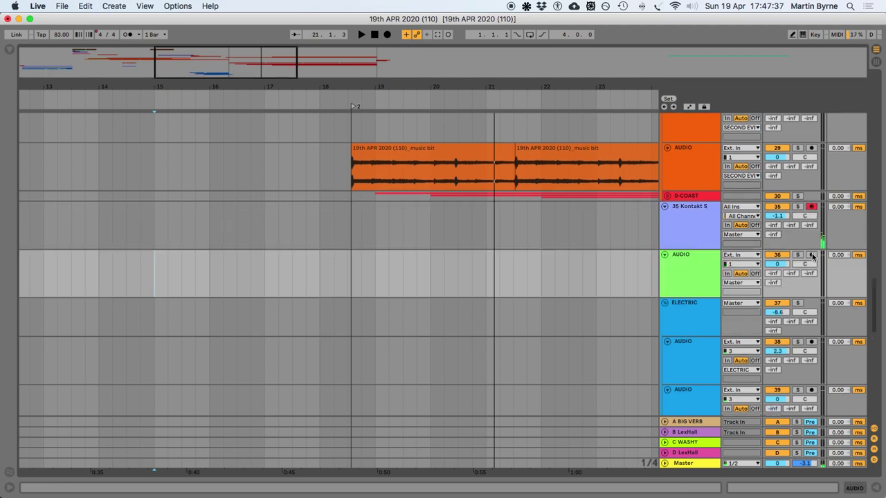
pyautogui.click(742, 256)
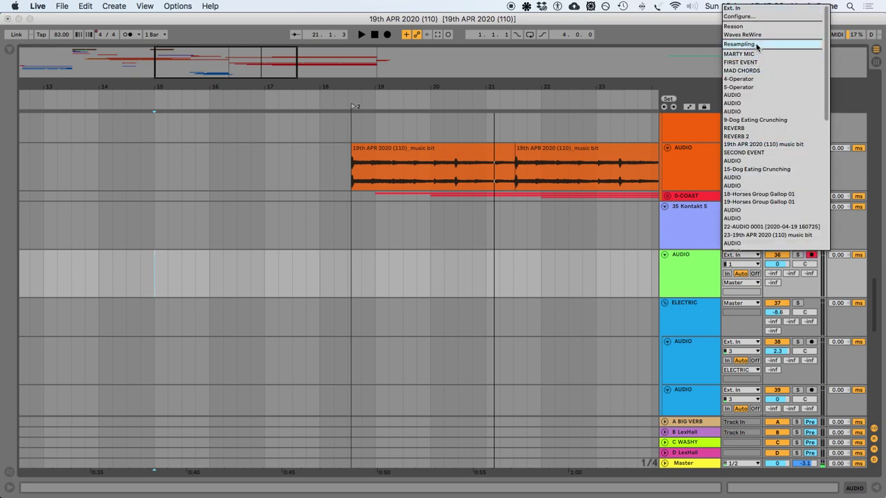
pyautogui.press('Return')
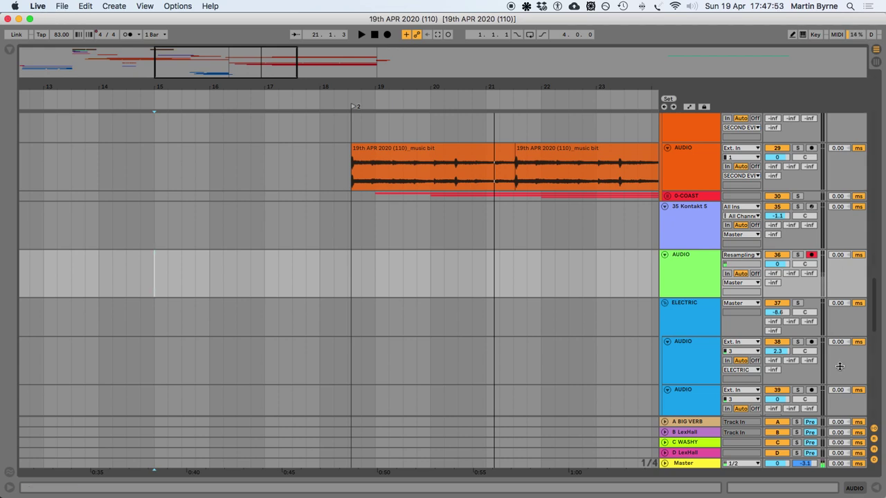
# Solo the Kontakt track and record a note with its resampled audio from 15.1.1 to about 17.2.1
pyautogui.click(797, 208)
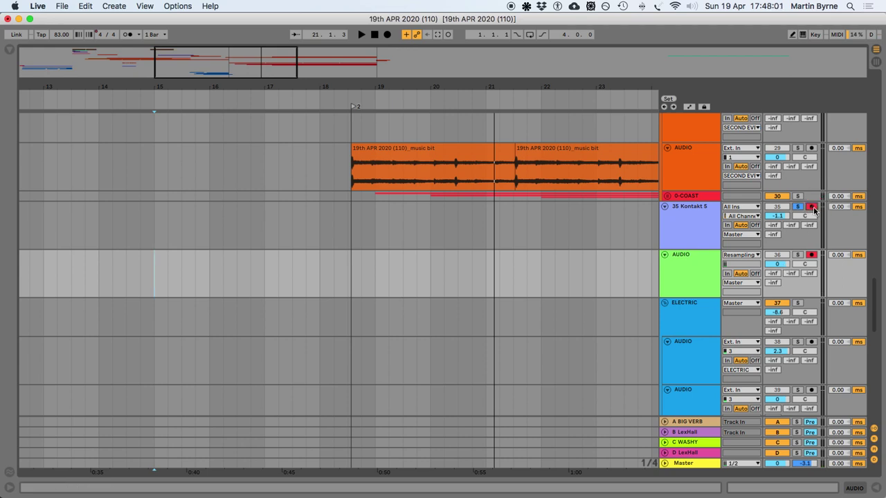
pyautogui.click(387, 34)
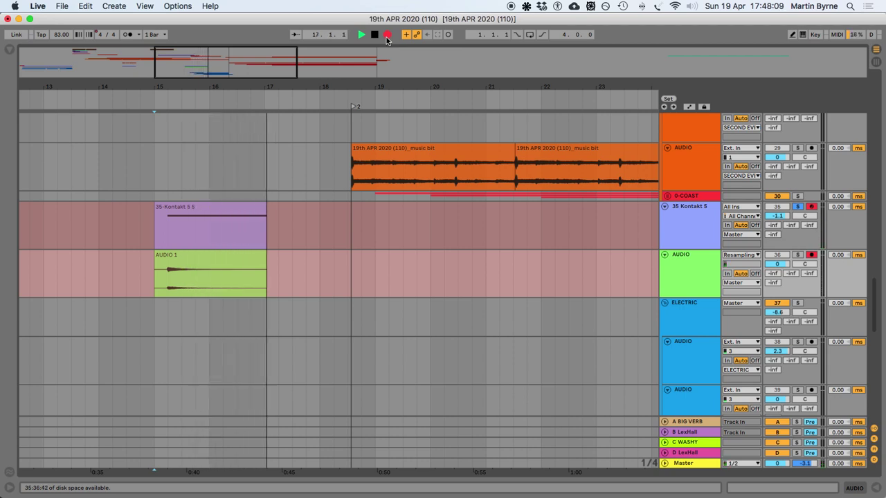
pyautogui.press('space')
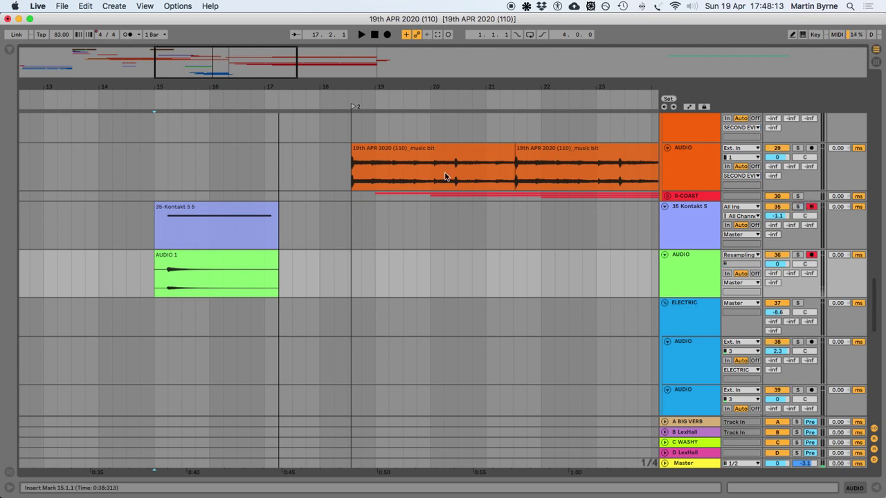
# Move the resampled AUDIO 1 clip to about 18.2 and delete the recorded Kontakt MIDI clip
pyautogui.click(207, 259)
pyautogui.moveTo(190, 257); pyautogui.dragTo(365, 257)
pyautogui.click(212, 220)
pyautogui.click(340, 266)
# Nudge the AUDIO 1 clip so its sound begins at 18.3.2 and delete the silence from 18.2.2 to 18.3.2
pyautogui.scroll(6, 303, 274)
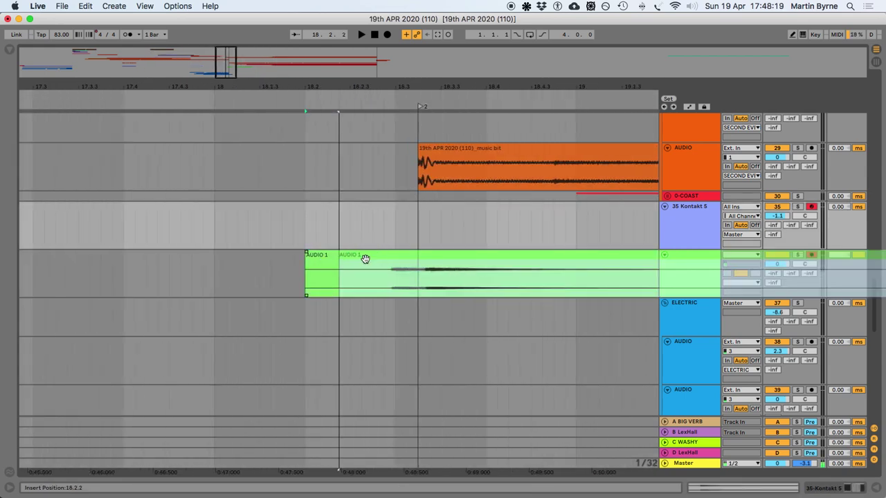
pyautogui.scroll(5, 429, 257)
pyautogui.click(387, 256)
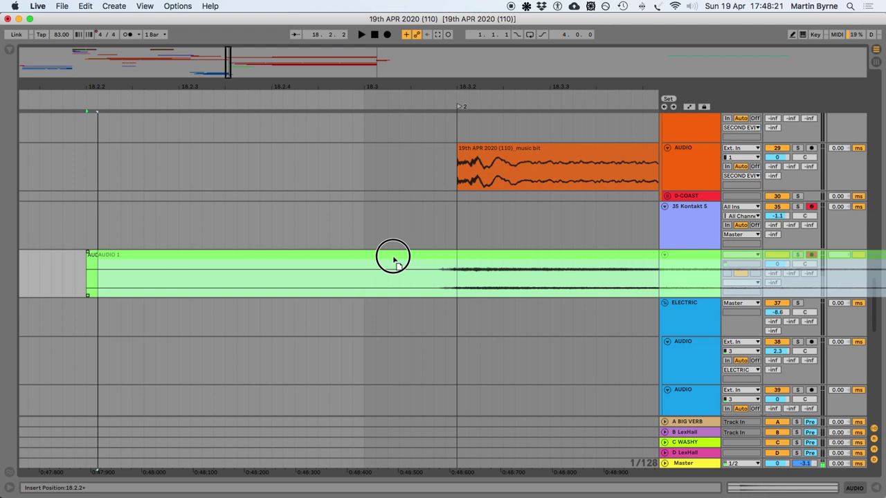
pyautogui.moveTo(400, 262); pyautogui.dragTo(409, 261)
pyautogui.moveTo(454, 294); pyautogui.dragTo(87, 277)
pyautogui.press('Delete')
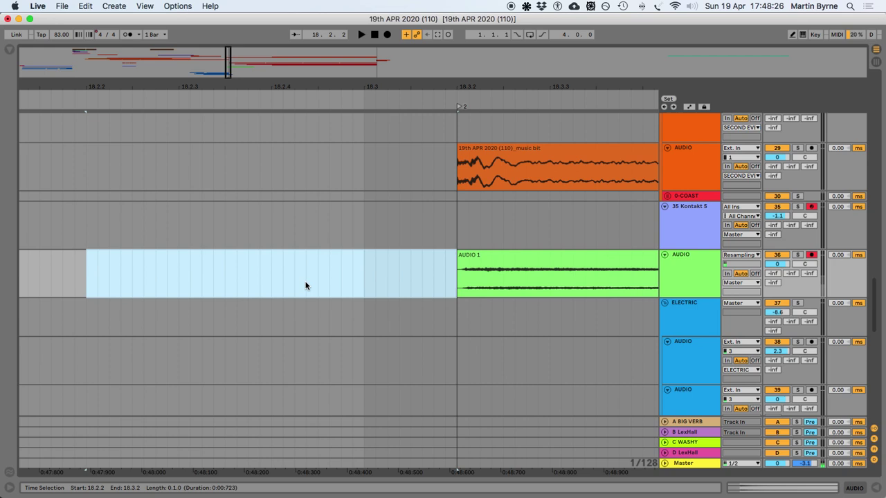
# Open the AUDIO 1 clip's sample settings and stretch it by doubling its segment BPM three times to 664
pyautogui.click(480, 257)
pyautogui.click(702, 255)
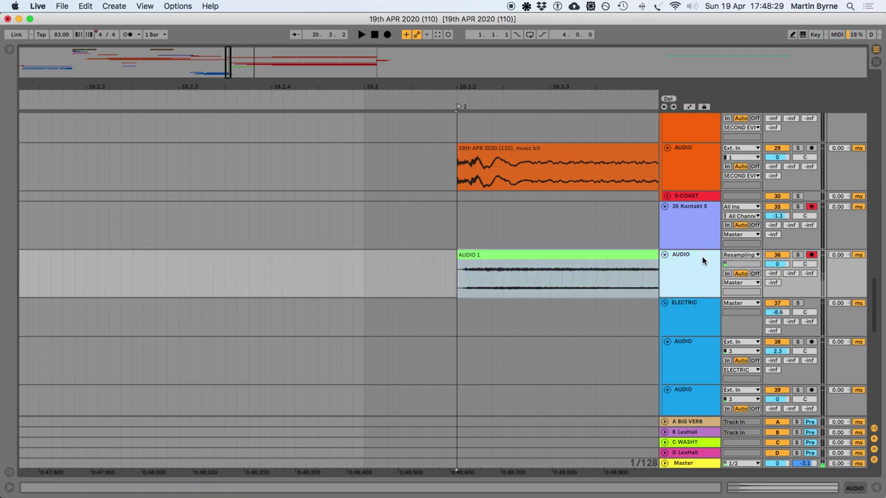
pyautogui.click(534, 255)
pyautogui.doubleClick(534, 255)
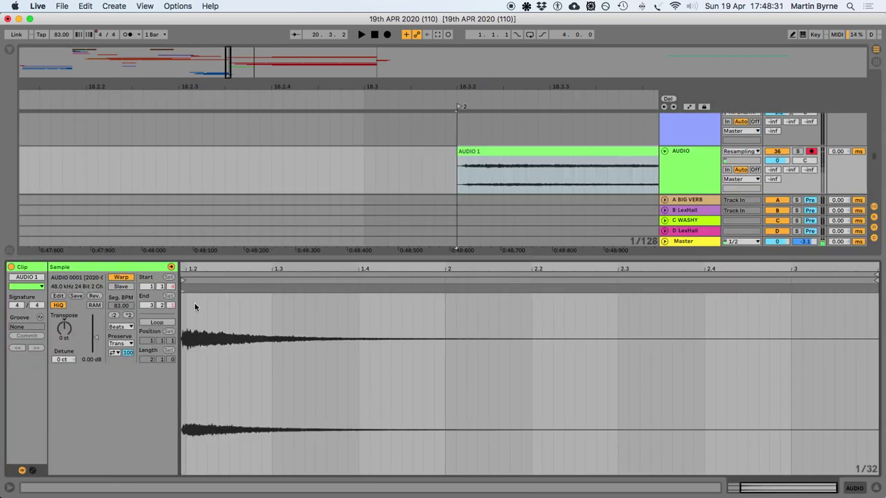
pyautogui.click(129, 316)
pyautogui.click(128, 315)
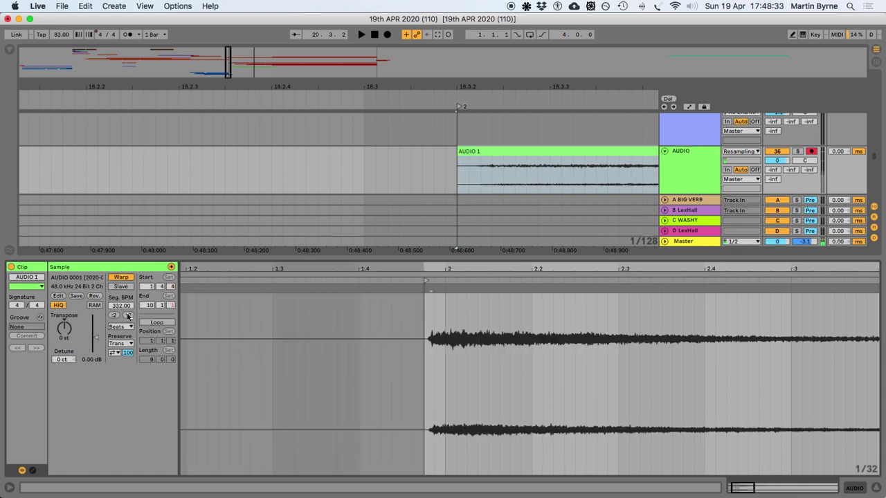
pyautogui.click(128, 316)
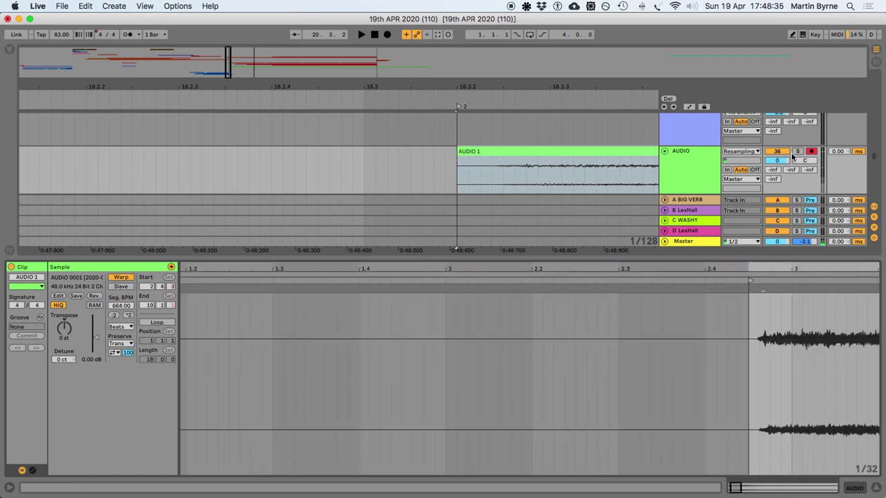
# Remove the stretched clip's leading silence, add a very short fade-in at 18.3.2 and play the clip
pyautogui.moveTo(457, 150)
pyautogui.mouseDown()
pyautogui.moveTo(475, 153)
pyautogui.moveTo(414, 152)
pyautogui.moveTo(455, 162)
pyautogui.moveTo(459, 151)
pyautogui.moveTo(486, 150)
pyautogui.moveTo(461, 152)
pyautogui.mouseUp()
pyautogui.press('space')
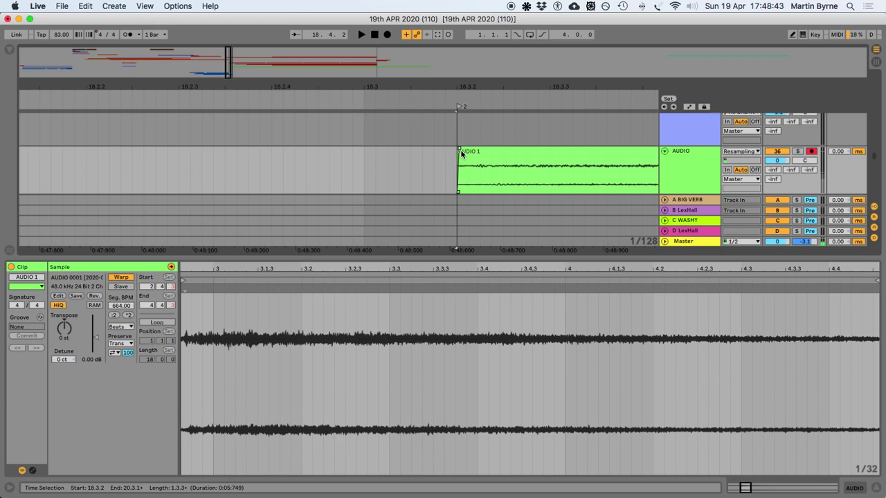
pyautogui.press('space')
# Transpose the playing clip to -13 st and try doubling its segment BPM once more
pyautogui.moveTo(64, 329); pyautogui.dragTo(63, 352)
pyautogui.press('space')
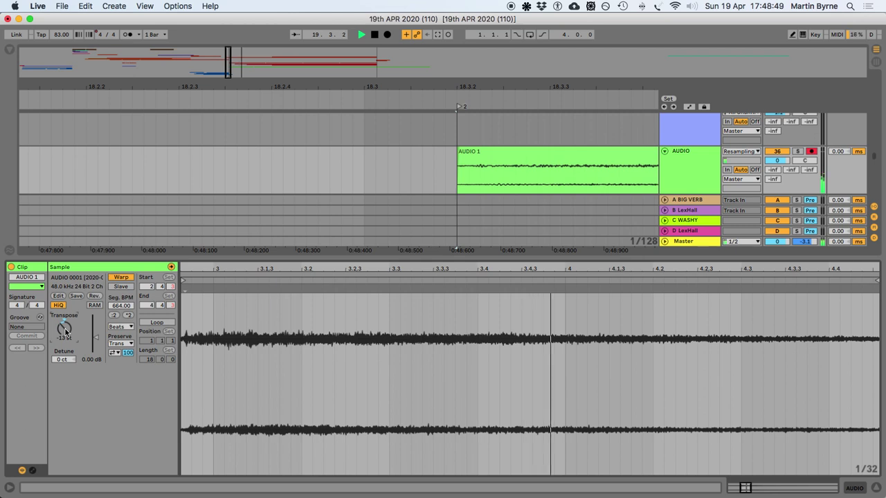
pyautogui.click(128, 316)
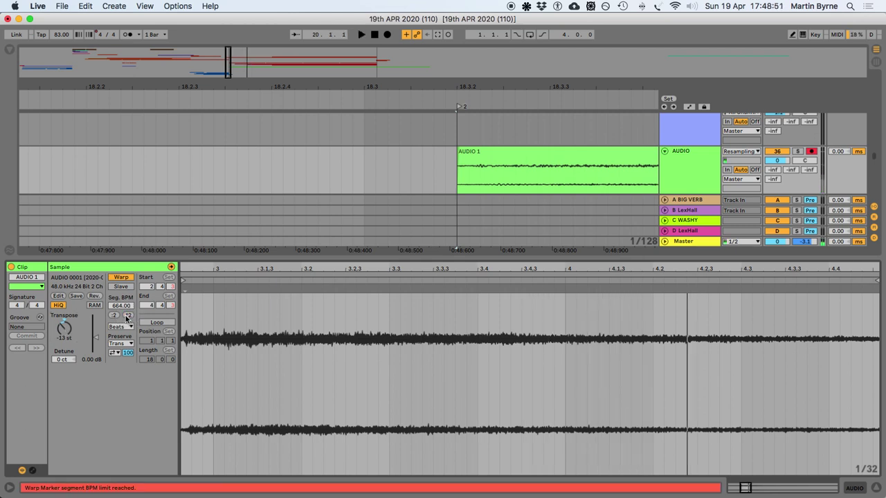
pyautogui.press('space')
# Extend the stretched AUDIO 1 clip's end to about 34.3.4
pyautogui.click(871, 486)
pyautogui.click(870, 486)
pyautogui.click(359, 201)
pyautogui.scroll(-5, 359, 201)
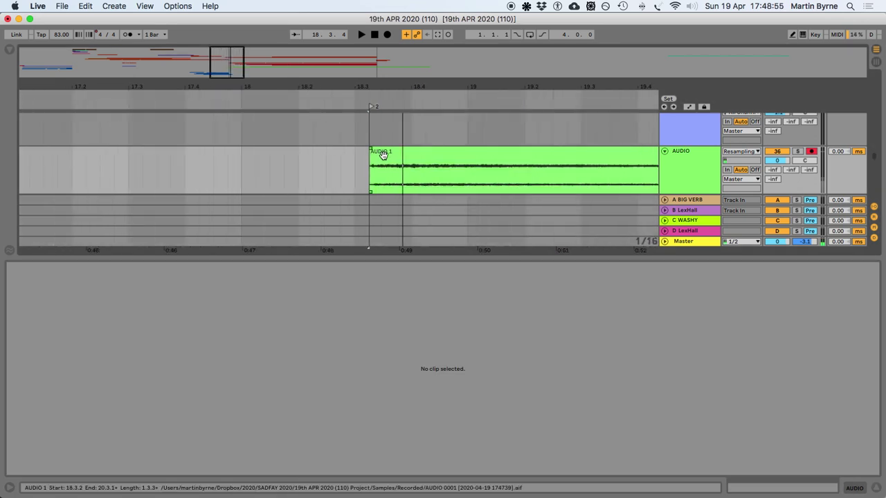
pyautogui.scroll(-6, 383, 154)
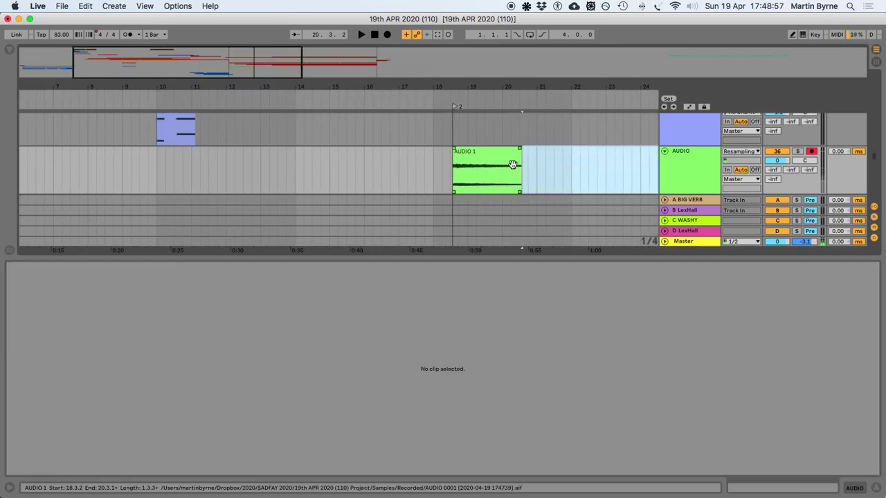
pyautogui.moveTo(520, 160); pyautogui.dragTo(738, 164)
pyautogui.scroll(-3, 559, 161)
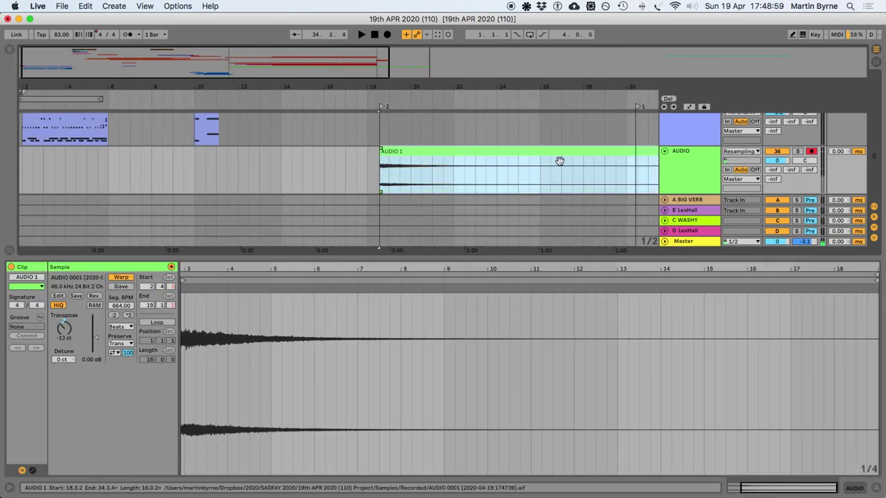
pyautogui.scroll(-3, 560, 160)
# Play the clip, cut it off at 24.1.1, consolidate it and set its gain to -12 dB
pyautogui.press('space')
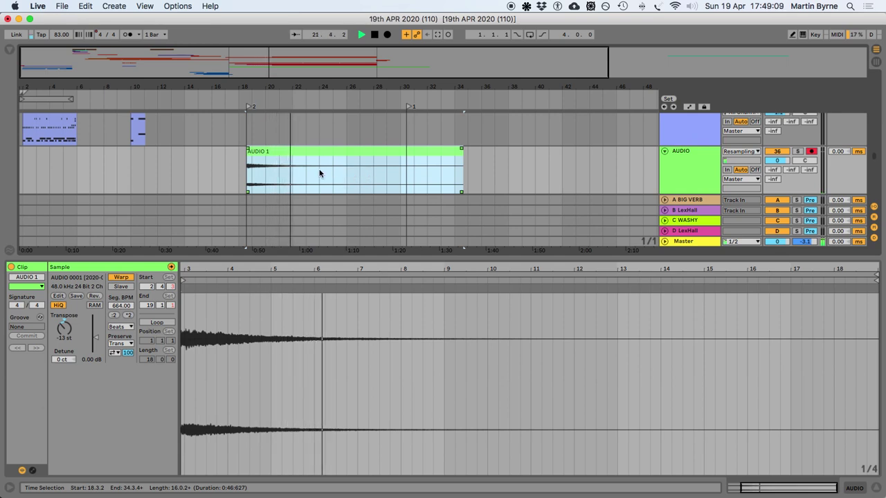
pyautogui.moveTo(319, 173); pyautogui.dragTo(563, 169)
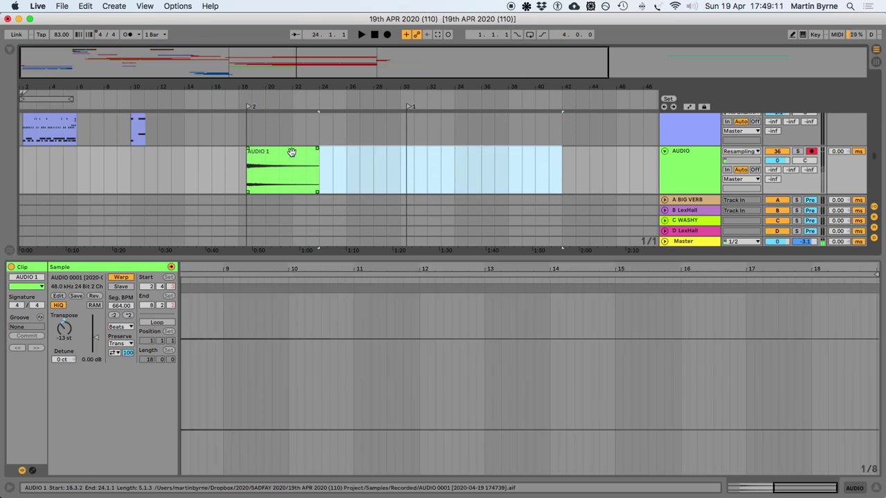
pyautogui.click(291, 153)
pyautogui.press('super+j')
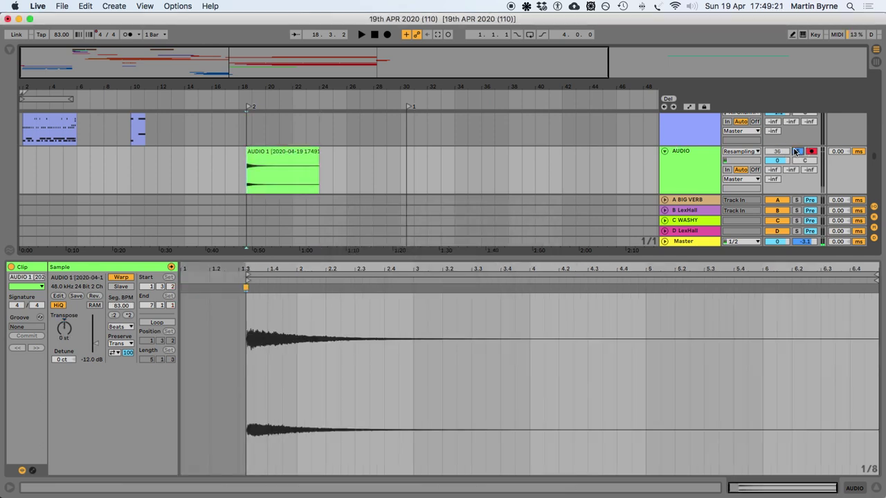
# Double the consolidated clip's segment BPM twice to 332 in Beats warp mode and play it
pyautogui.click(289, 168)
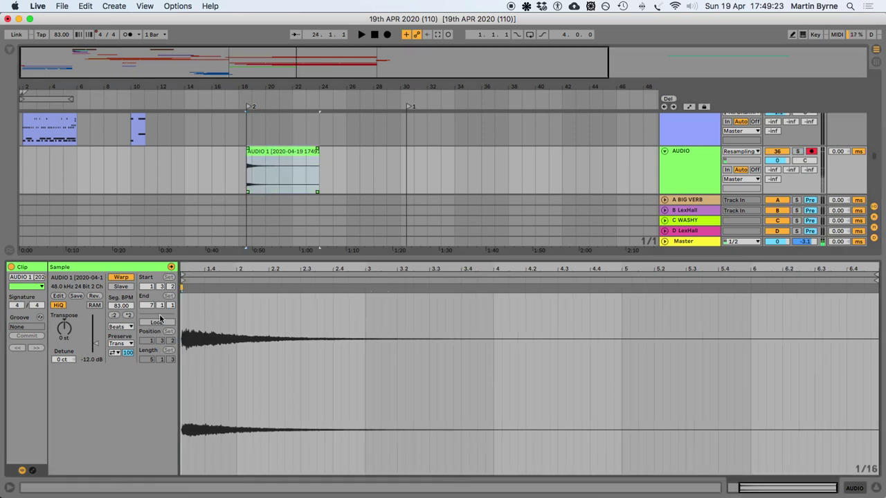
pyautogui.click(119, 327)
pyautogui.click(116, 335)
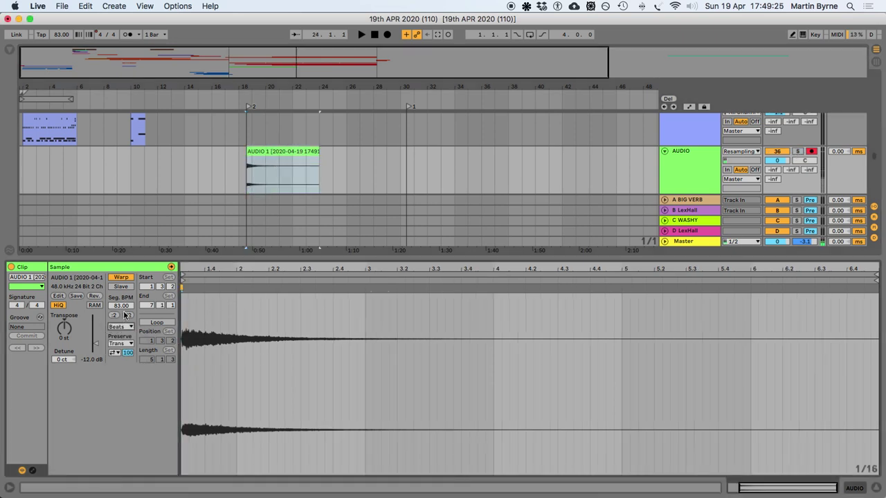
pyautogui.click(128, 315)
pyautogui.click(128, 316)
pyautogui.press('space')
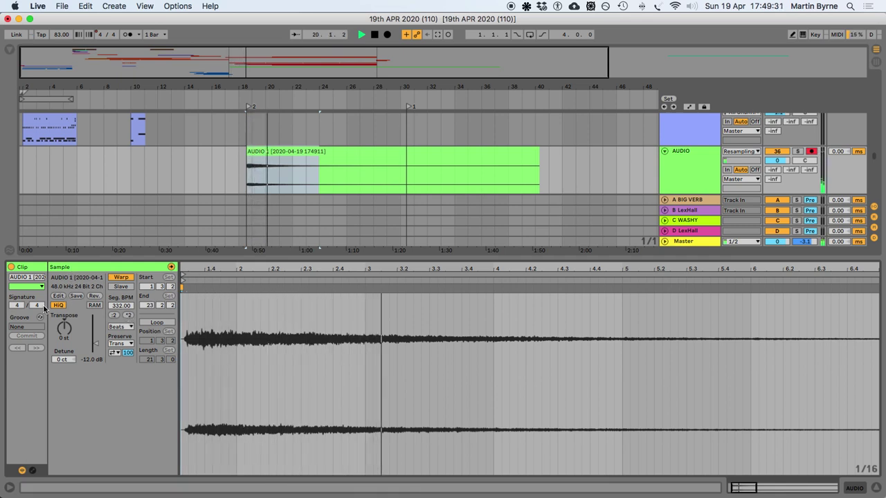
# Try the Tones warp mode on the stretched clip and switch it to Texture
pyautogui.click(120, 326)
pyautogui.click(119, 344)
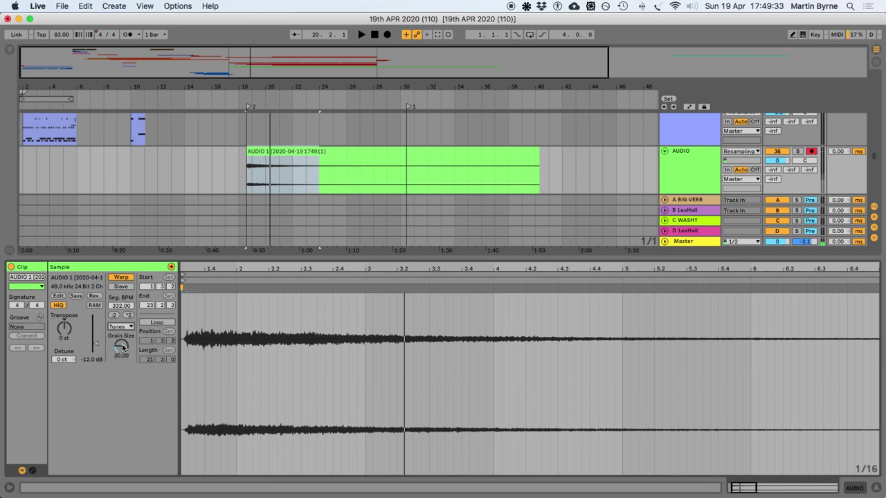
pyautogui.click(122, 326)
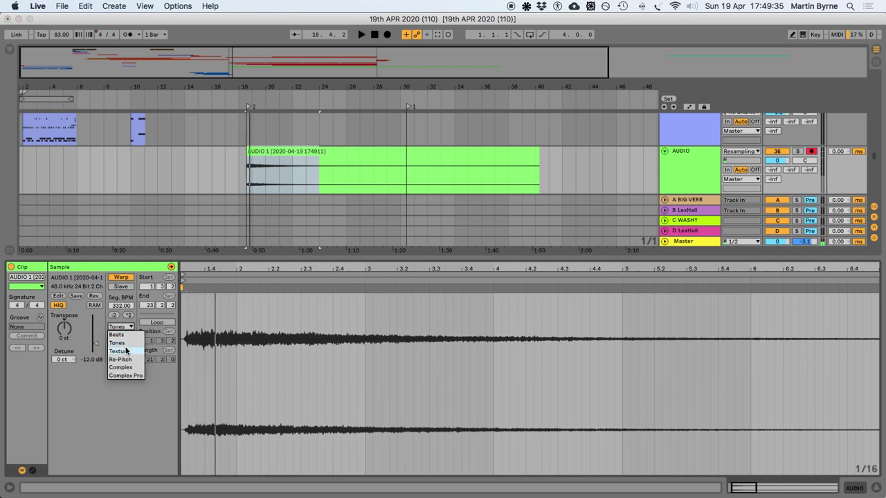
pyautogui.click(125, 351)
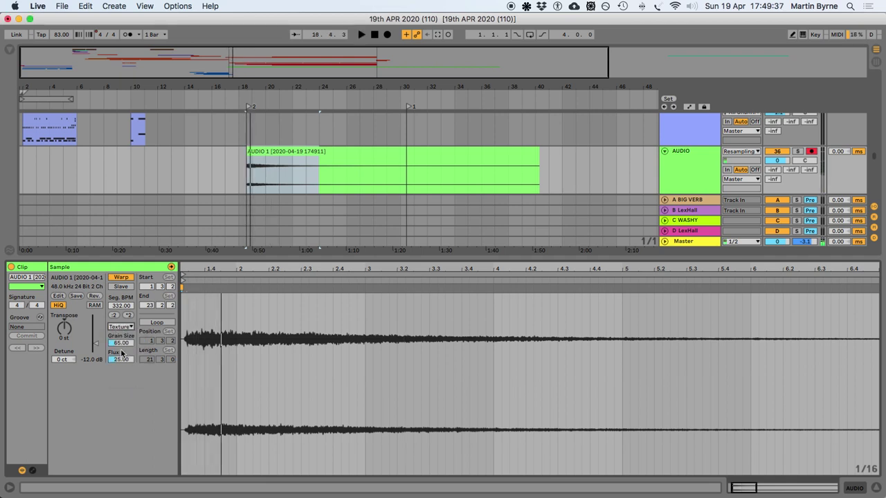
# Try a Texture grain size of 263 on the clip and switch its warp mode to Complex
pyautogui.moveTo(121, 343); pyautogui.dragTo(121, 356)
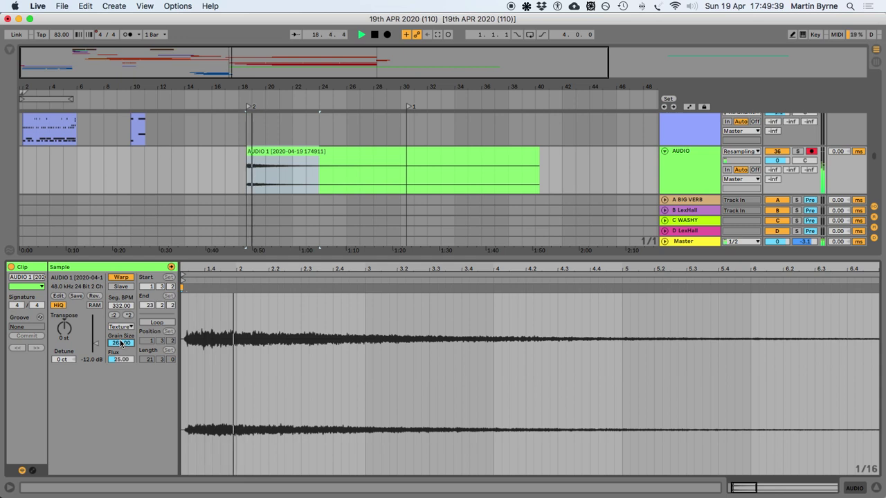
pyautogui.press('super+z')
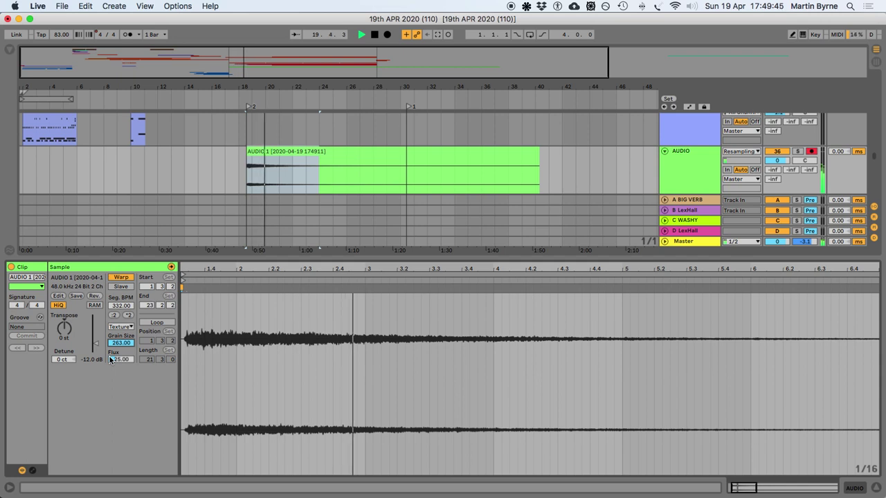
pyautogui.click(120, 326)
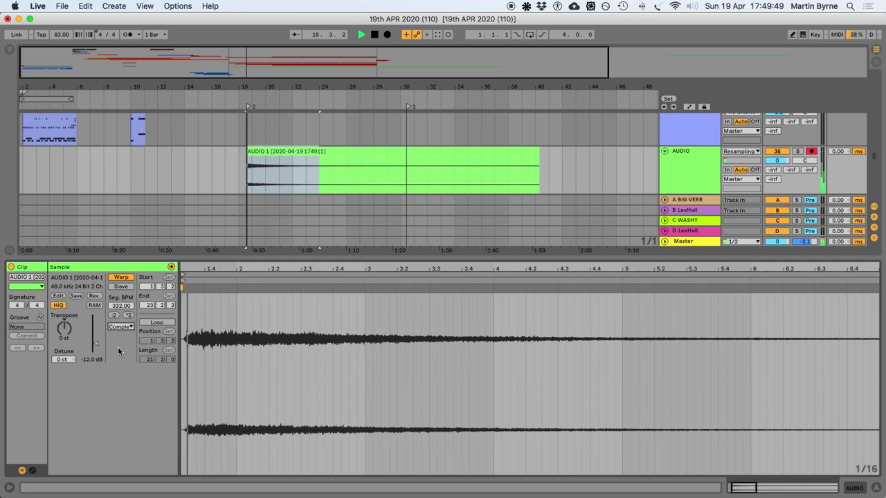
# Switch the clip to Complex Pro warping, with Formants at 79.69 and Envelope at 256, while playing it
pyautogui.click(120, 328)
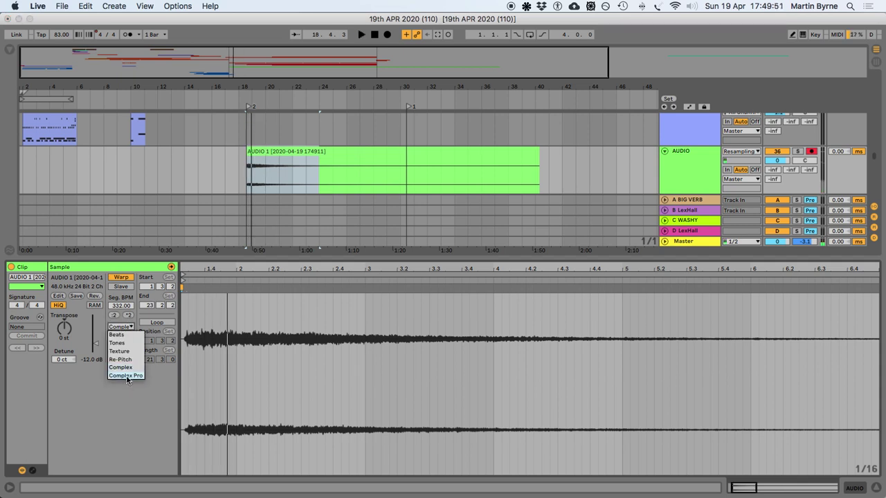
pyautogui.click(126, 378)
pyautogui.moveTo(120, 347)
pyautogui.mouseDown()
pyautogui.moveTo(120, 387)
pyautogui.moveTo(120, 335)
pyautogui.mouseUp()
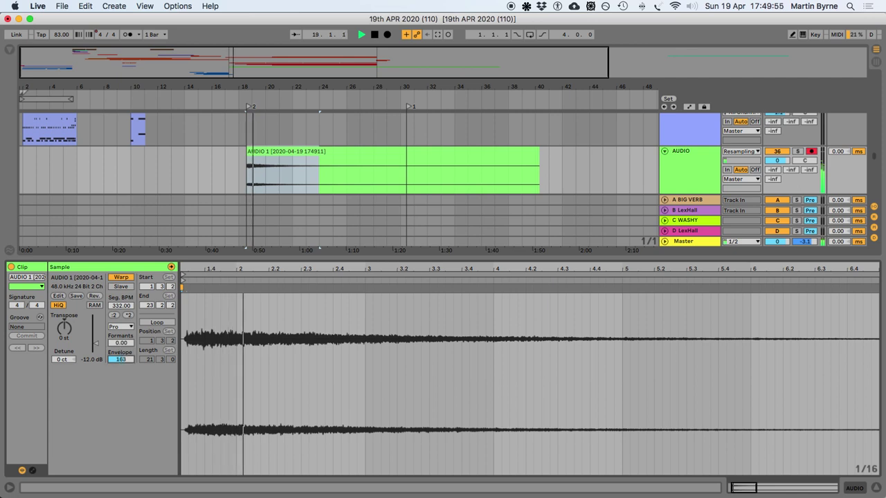
pyautogui.moveTo(120, 360); pyautogui.dragTo(120, 339)
pyautogui.moveTo(116, 343); pyautogui.dragTo(116, 326)
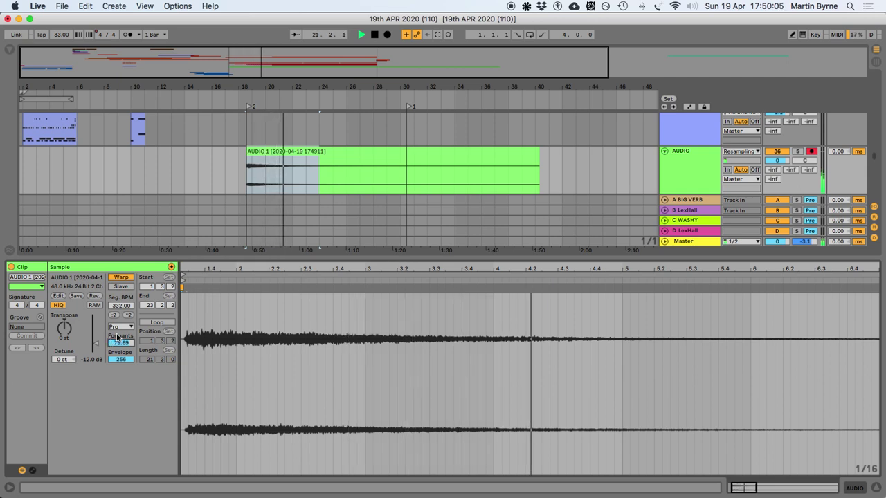
pyautogui.press('space')
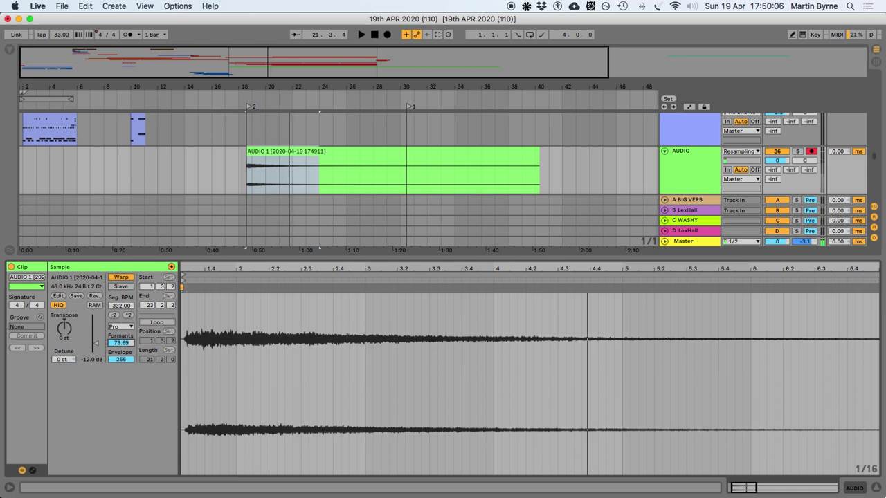
# Duplicate the resampling AUDIO track with its clip and lower the original track 36 to -11.2 dB
pyautogui.click(873, 488)
pyautogui.click(310, 151)
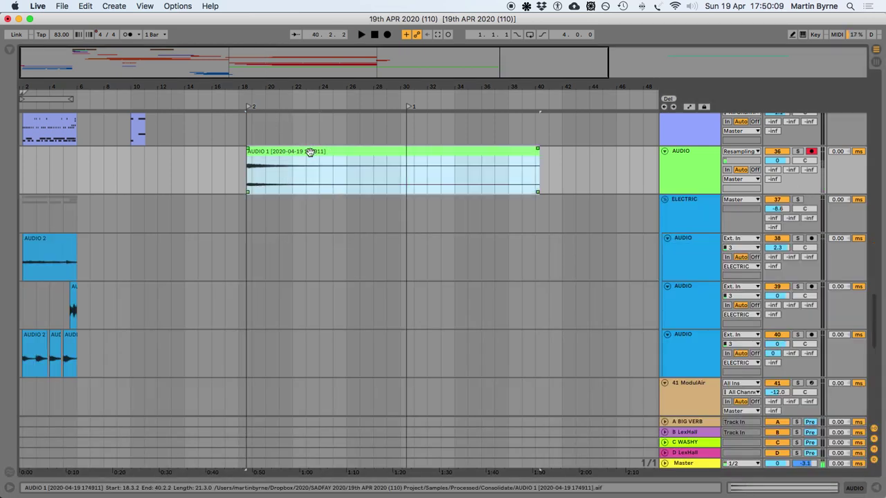
pyautogui.click(685, 154)
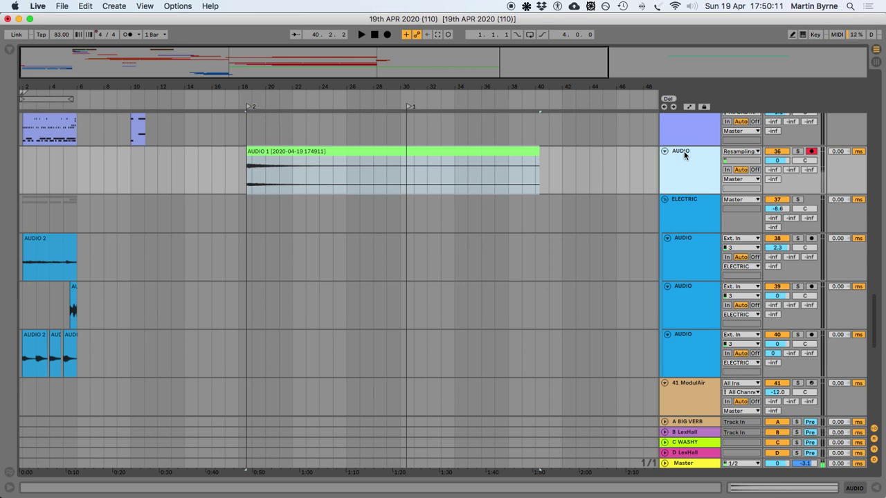
pyautogui.press('super+d')
pyautogui.click(289, 157)
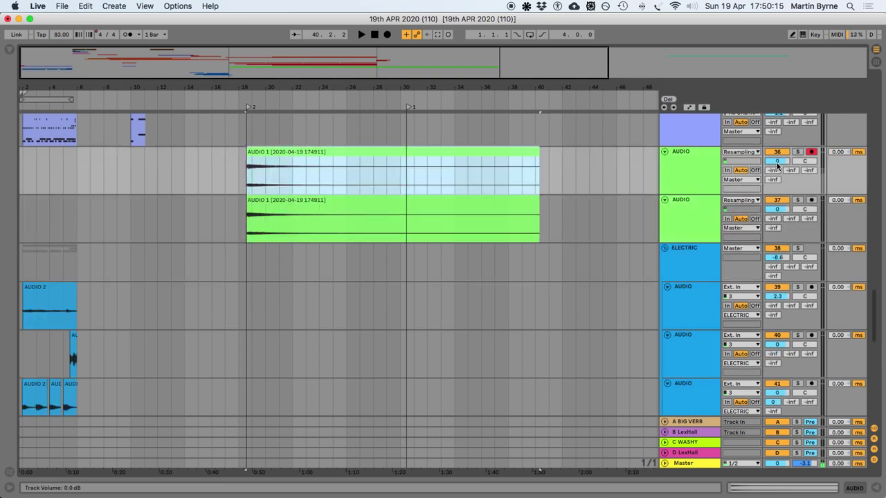
pyautogui.moveTo(777, 161); pyautogui.dragTo(777, 173)
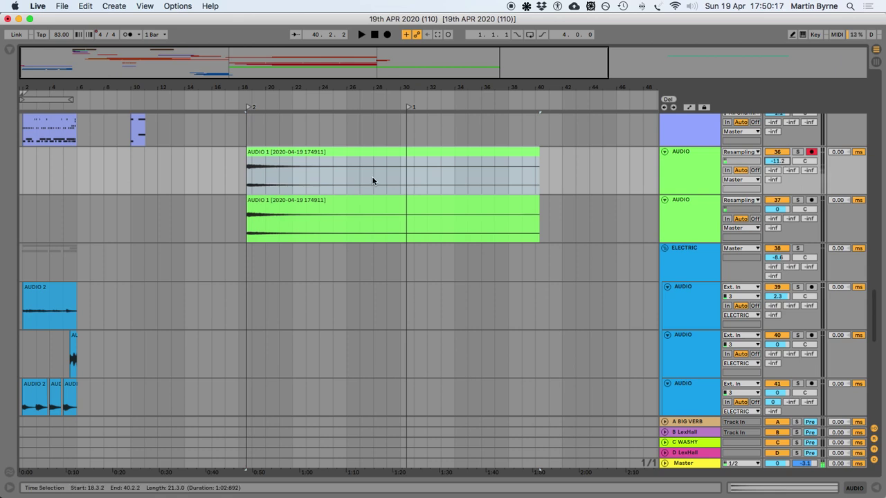
# Set the duplicated clip on track 37 to Beats warp mode and play it briefly
pyautogui.doubleClick(353, 199)
pyautogui.click(108, 332)
pyautogui.click(114, 327)
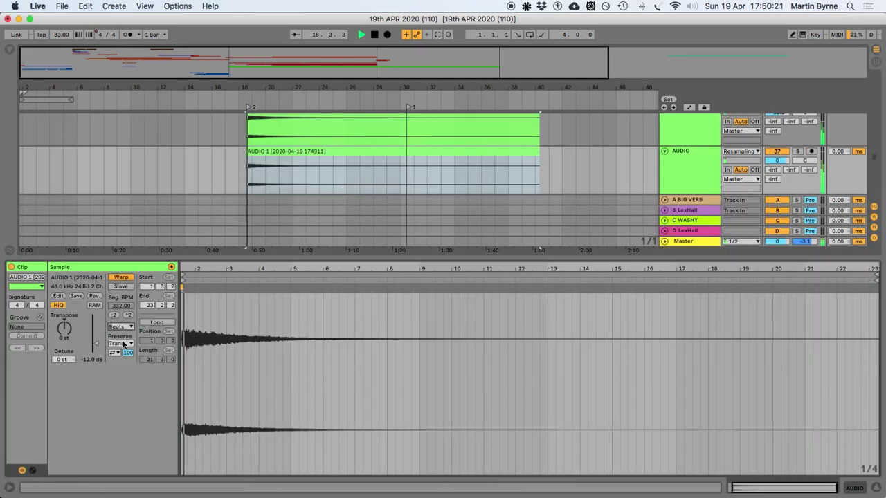
pyautogui.click(877, 488)
# Listen to the clip on track 36 soloed, then unsolo the track and stop playback
pyautogui.scroll(4, 681, 205)
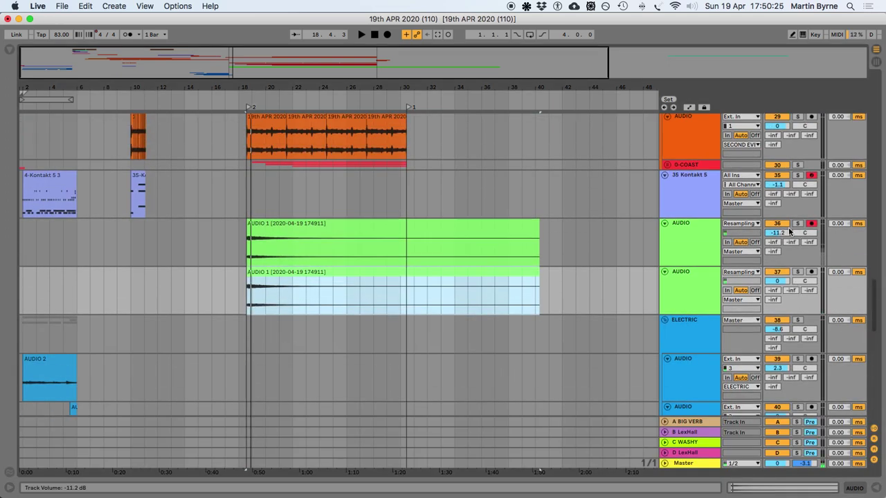
pyautogui.click(272, 229)
pyautogui.click(797, 223)
pyautogui.press('space')
pyautogui.click(795, 223)
pyautogui.press('space')
# Add a short fade-in to the start of the track 36 clip and audition it soloed
pyautogui.click(249, 223)
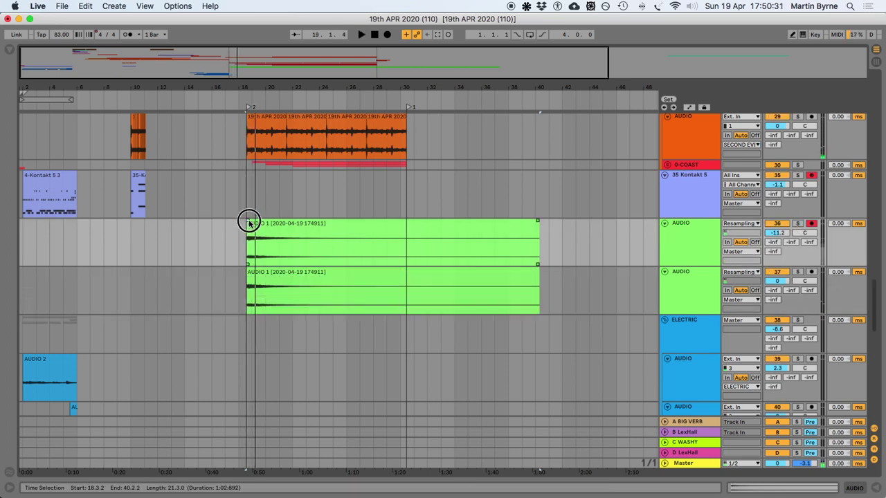
pyautogui.click(797, 224)
pyautogui.press('space')
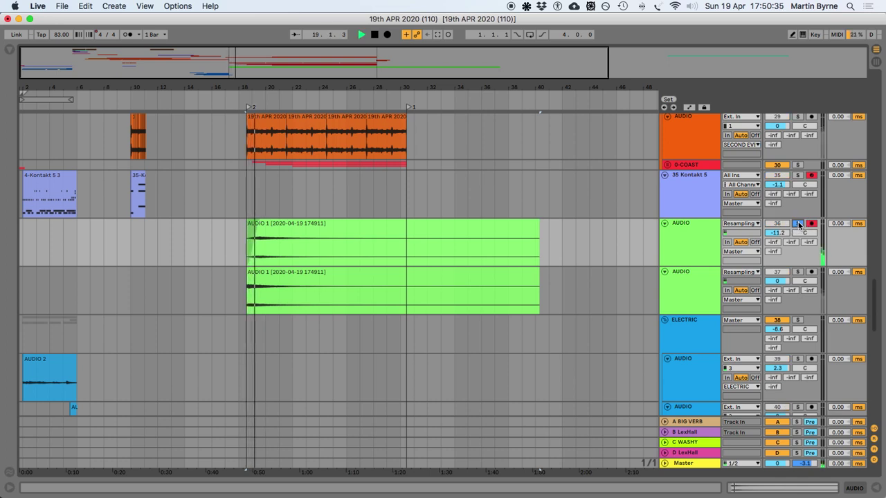
pyautogui.click(797, 223)
pyautogui.press('space')
# Show the browser and set track 36's send to the D LexHall return to -14.7 dB
pyautogui.click(395, 228)
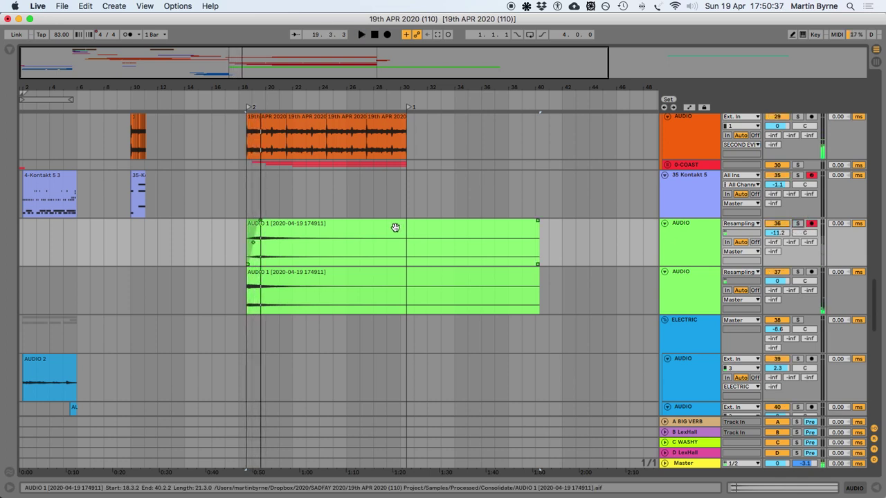
pyautogui.click(367, 227)
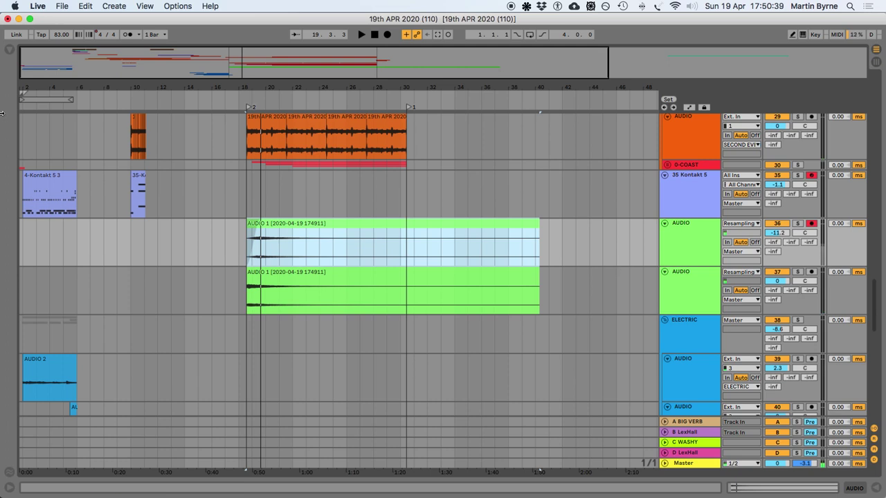
pyautogui.click(9, 49)
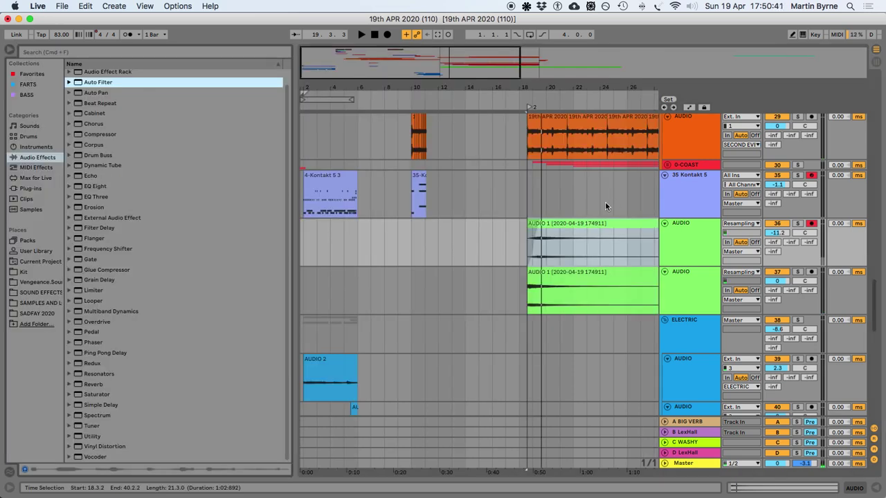
pyautogui.hscroll(10, 605, 201)
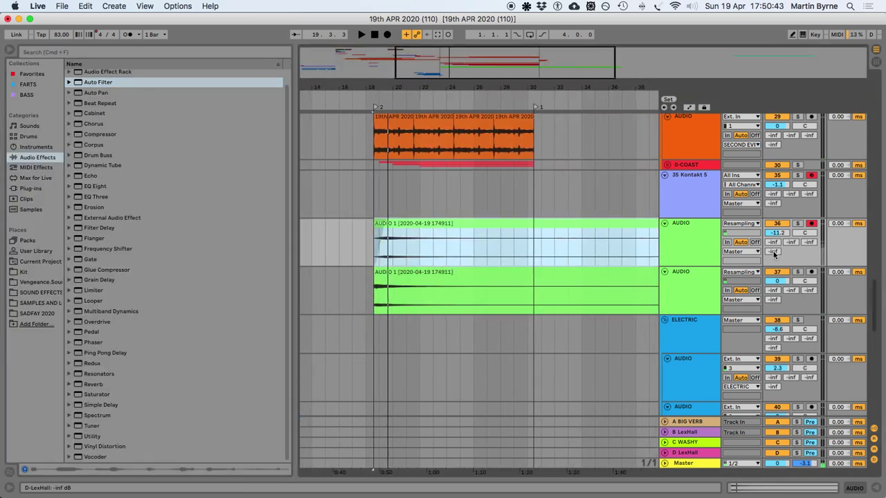
pyautogui.moveTo(774, 254); pyautogui.dragTo(774, 249)
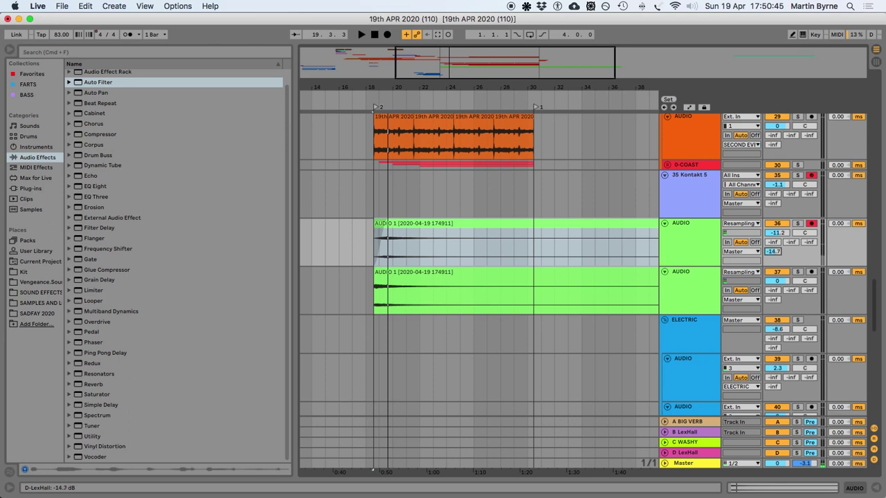
# Move the faded clip on track 36 to start at 19.2.2
pyautogui.click(412, 271)
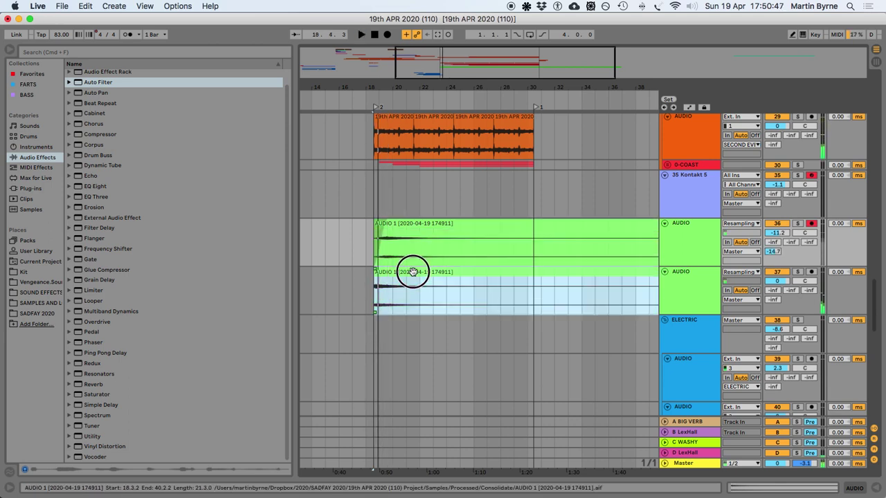
pyautogui.click(410, 227)
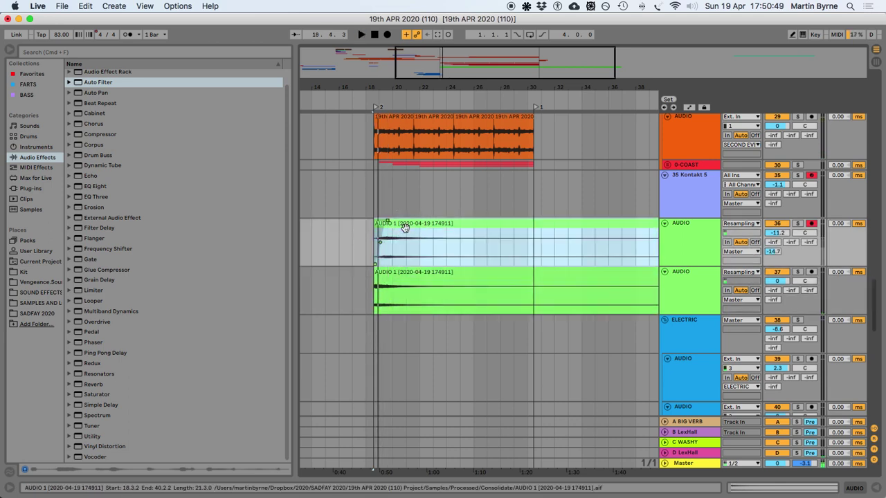
pyautogui.press('+')
pyautogui.press('+')
pyautogui.moveTo(444, 223); pyautogui.dragTo(487, 223)
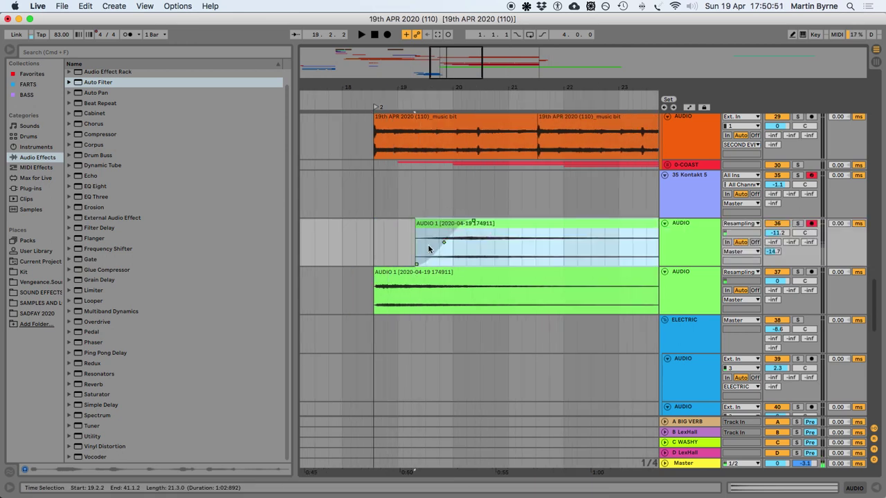
# Play the arrangement from 18.3.2 to hear the delayed layer against the other tracks
pyautogui.click(373, 243)
pyautogui.press('space')
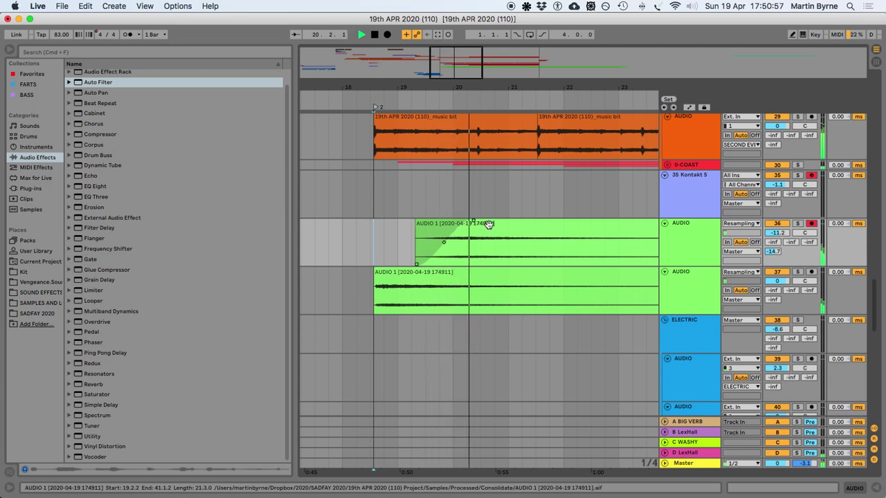
pyautogui.hscroll(-1, 488, 223)
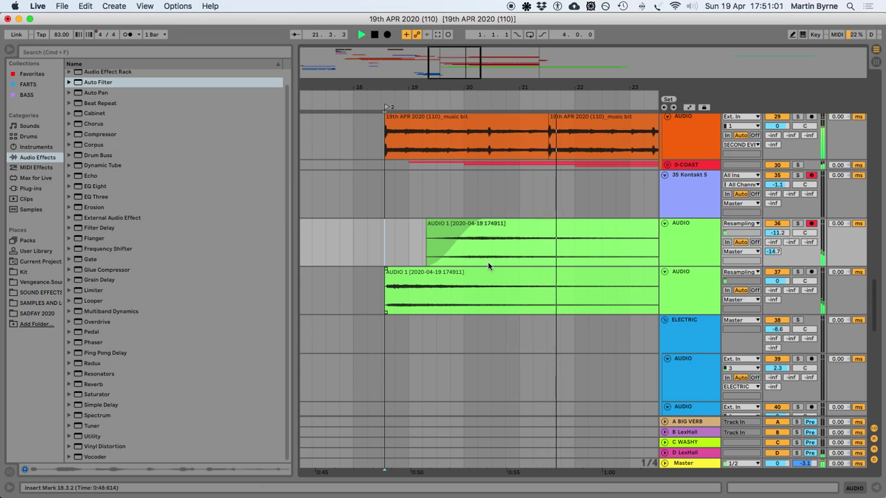
pyautogui.scroll(-5, 439, 257)
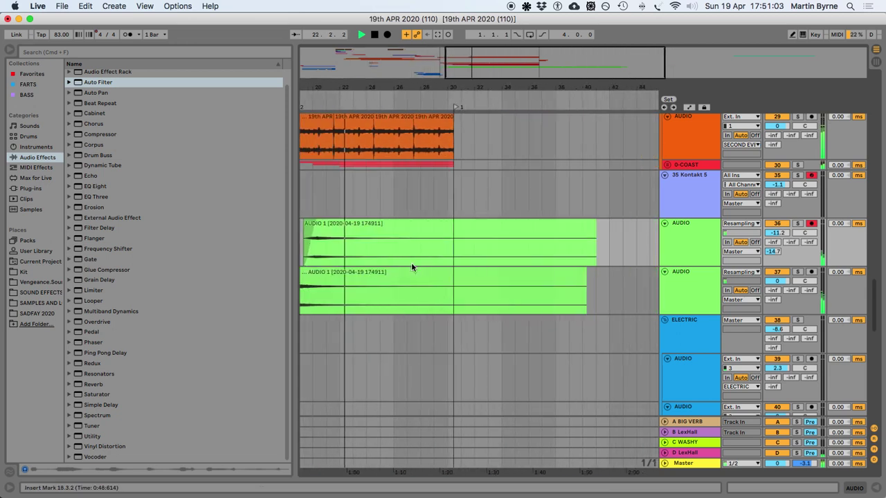
pyautogui.press('space')
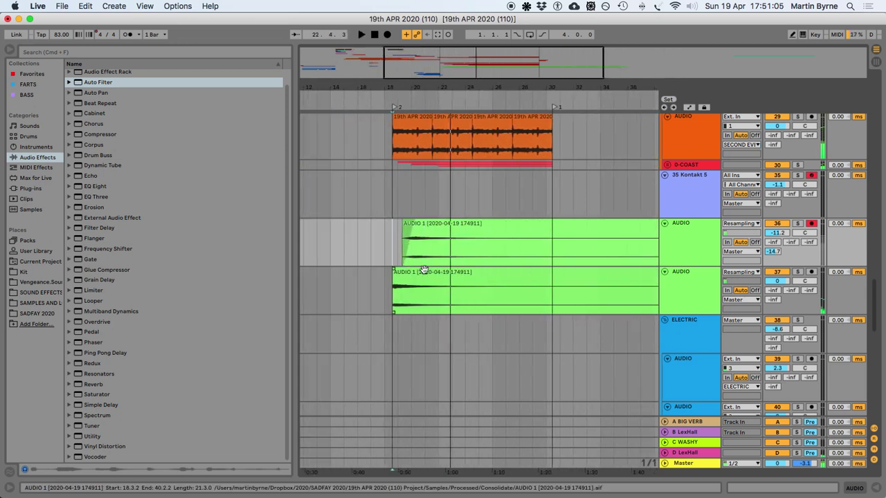
# Listen to the start of the track 37 clip soloed, then unsolo the track
pyautogui.click(423, 271)
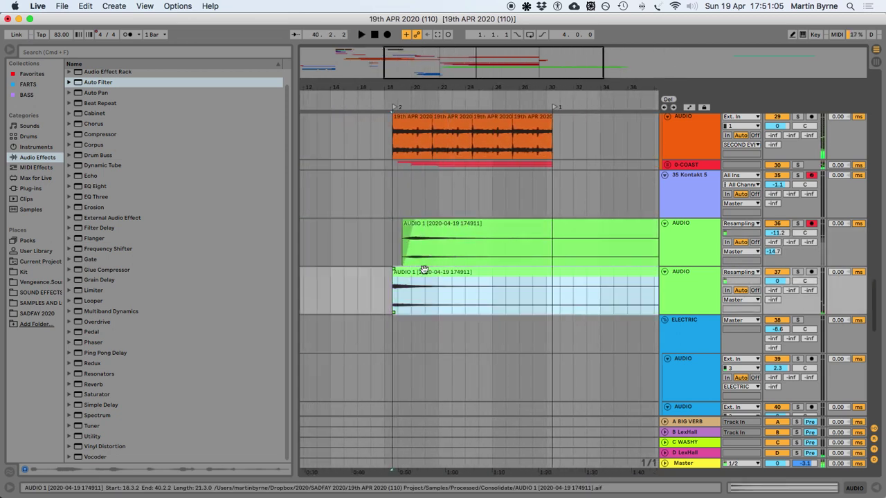
pyautogui.click(796, 272)
pyautogui.press('space')
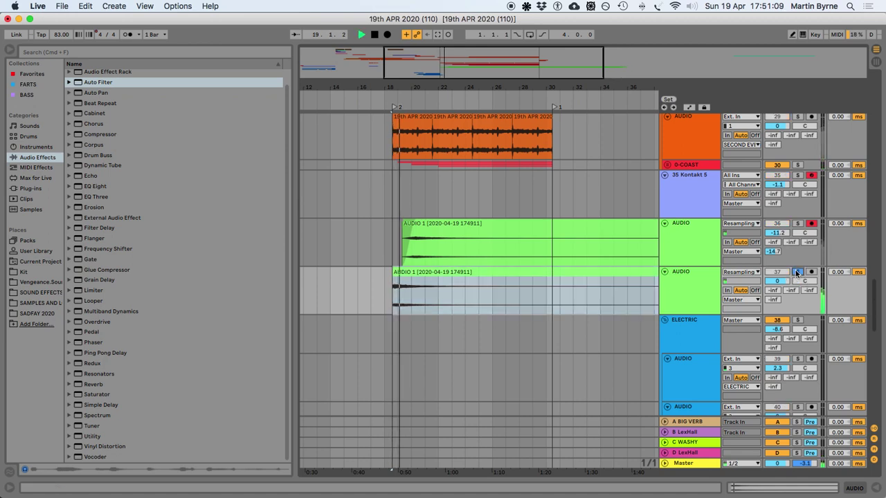
pyautogui.press('space')
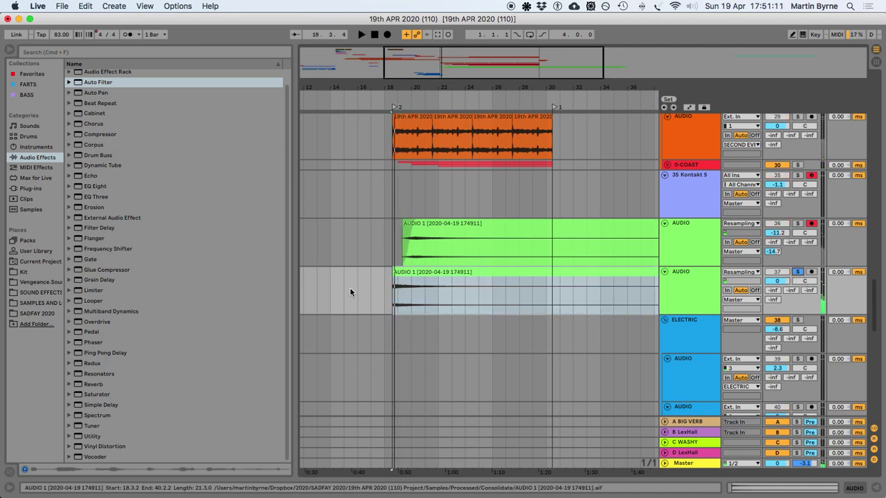
pyautogui.click(796, 272)
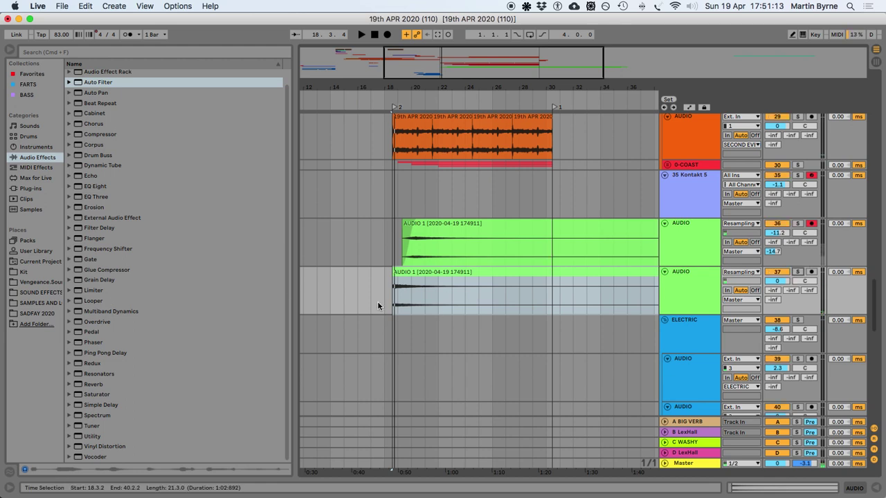
# Cut the quiet opening off the track 37 clip, move the remainder back to 18.3.2 and play it
pyautogui.scroll(10, 377, 301)
pyautogui.scroll(10, 456, 309)
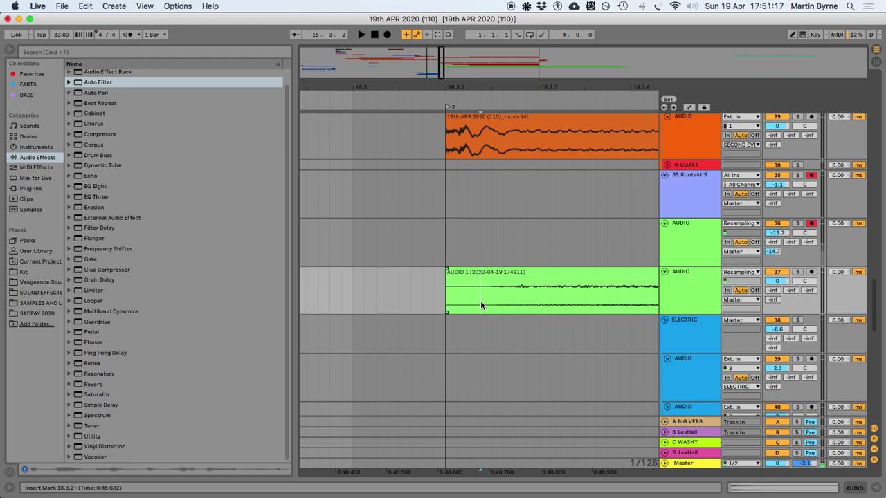
pyautogui.moveTo(492, 300); pyautogui.dragTo(376, 299)
pyautogui.press('Delete')
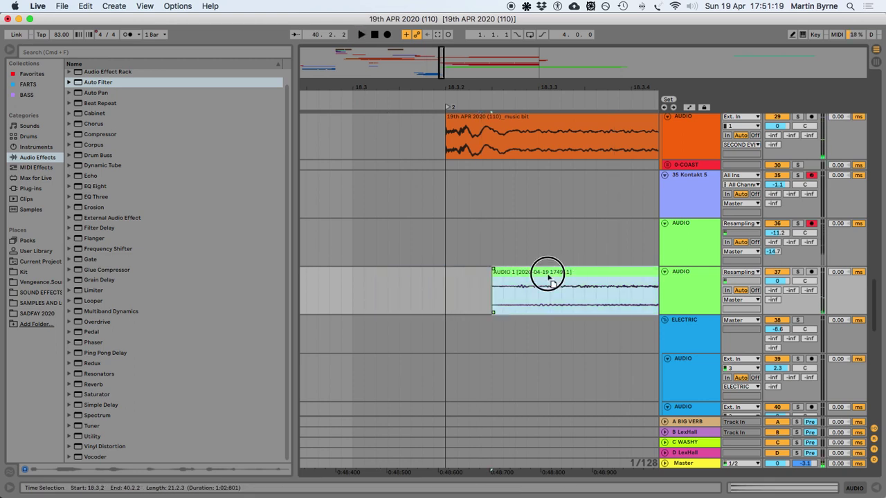
pyautogui.moveTo(547, 273); pyautogui.dragTo(514, 277)
pyautogui.press('space')
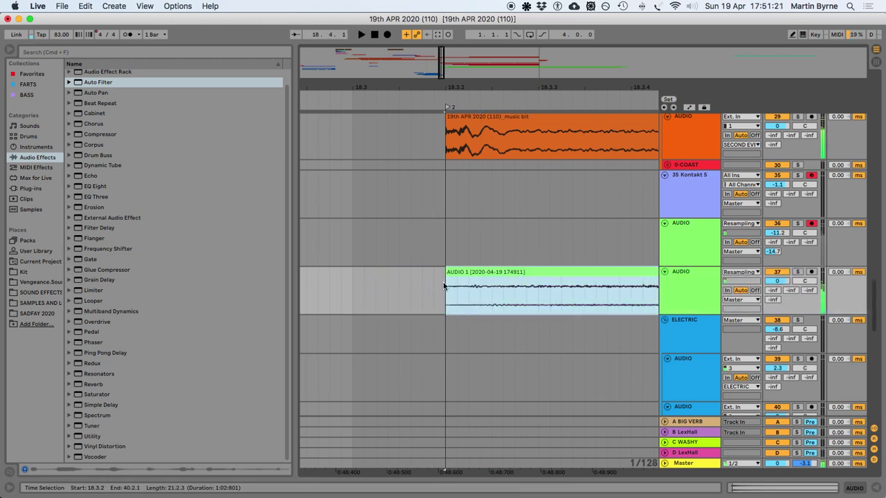
# Give the trimmed track 37 clip a very short fade-in and place the insert marker at 18.3.1
pyautogui.moveTo(447, 270); pyautogui.dragTo(456, 275)
pyautogui.click(404, 286)
pyautogui.press('-')
pyautogui.press('-')
pyautogui.press('-')
pyautogui.press('-')
pyautogui.press('-')
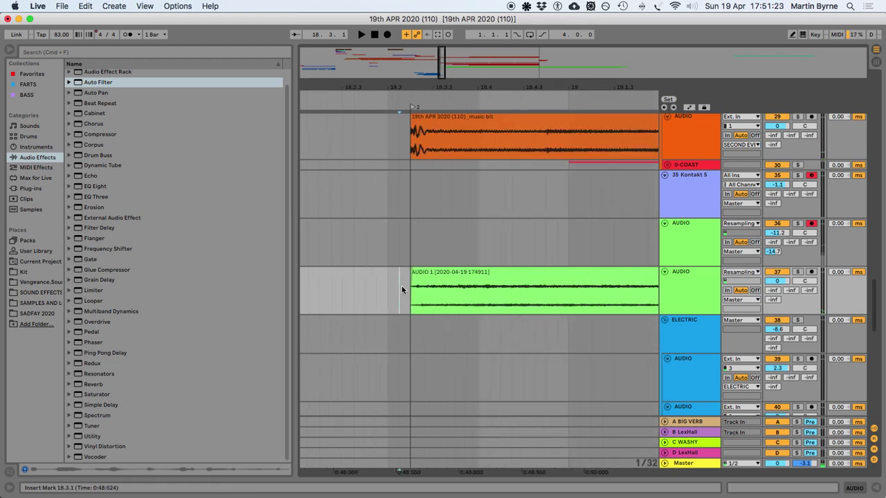
# Play the arrangement from 18.3.1 and lower track 37's volume to -2.2 dB
pyautogui.press('space')
pyautogui.press('-')
pyautogui.press('-')
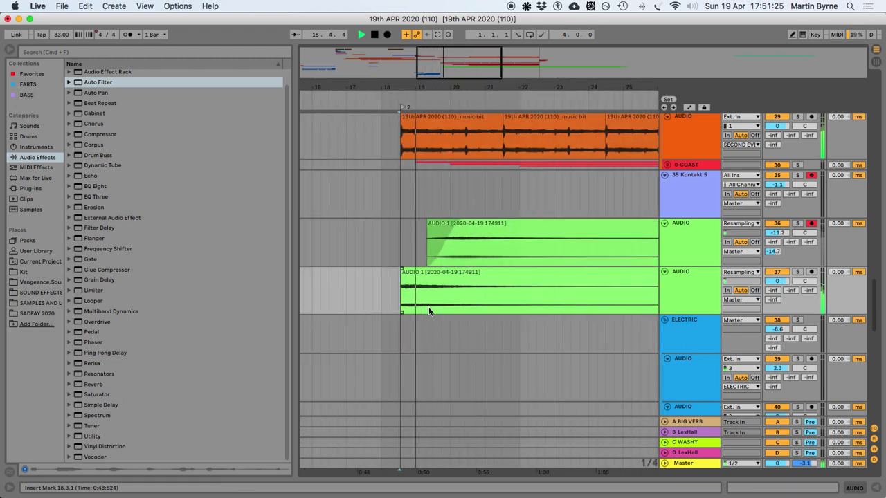
pyautogui.press('space')
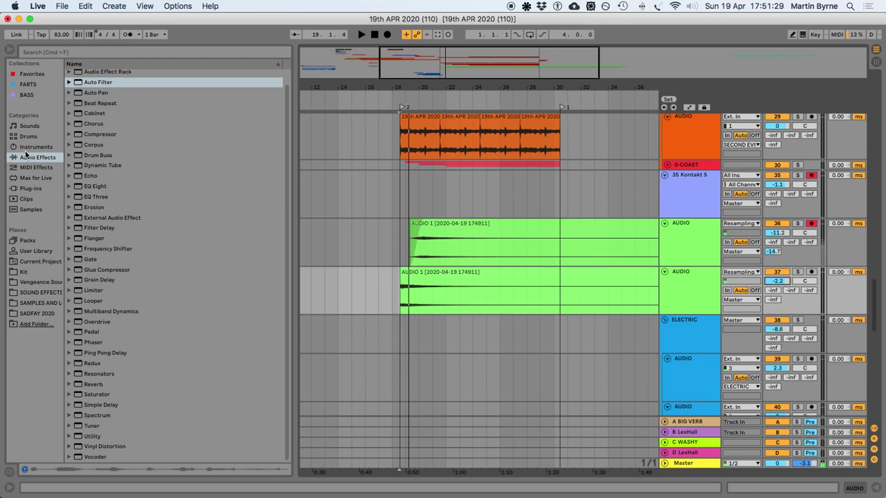
# Add an Auto Filter notch to track 37 at 3.69 kHz with an LFO amount of 26.4, checking it in playback
pyautogui.click(383, 251)
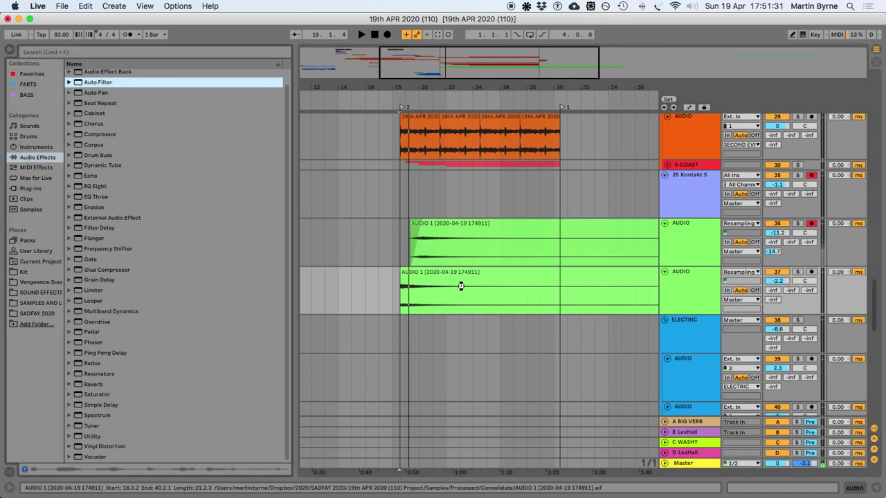
pyautogui.moveTo(460, 285); pyautogui.dragTo(461, 285)
pyautogui.click(85, 451)
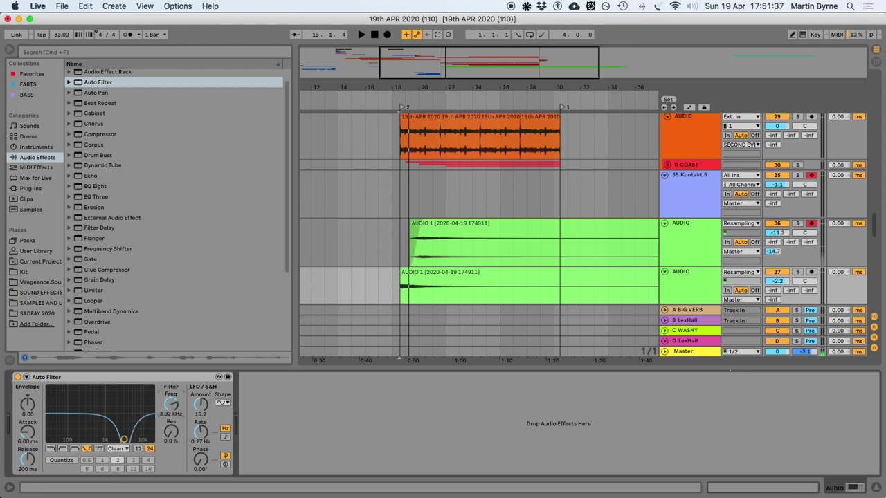
pyautogui.press('space')
pyautogui.moveTo(172, 406); pyautogui.dragTo(173, 393)
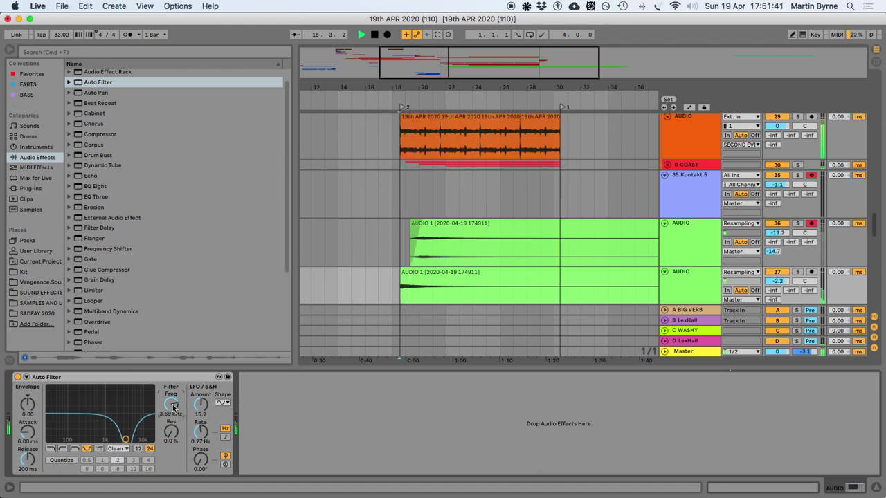
pyautogui.press('space')
pyautogui.press('space')
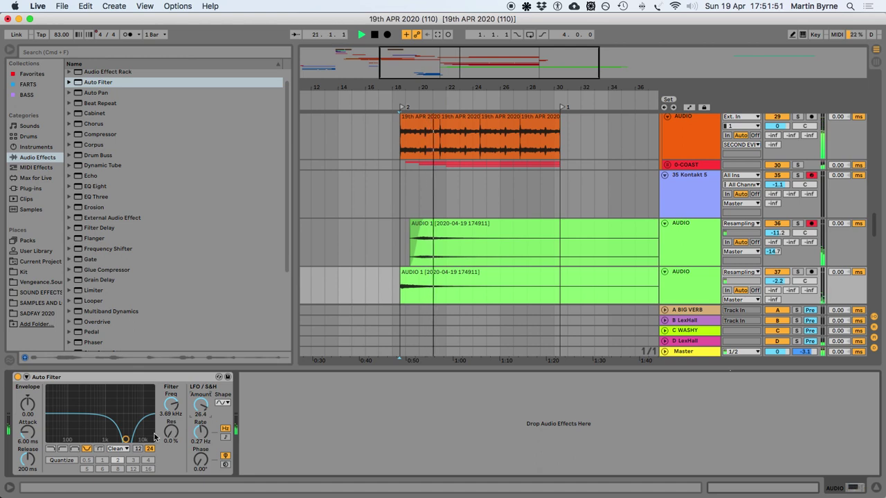
pyautogui.press('space')
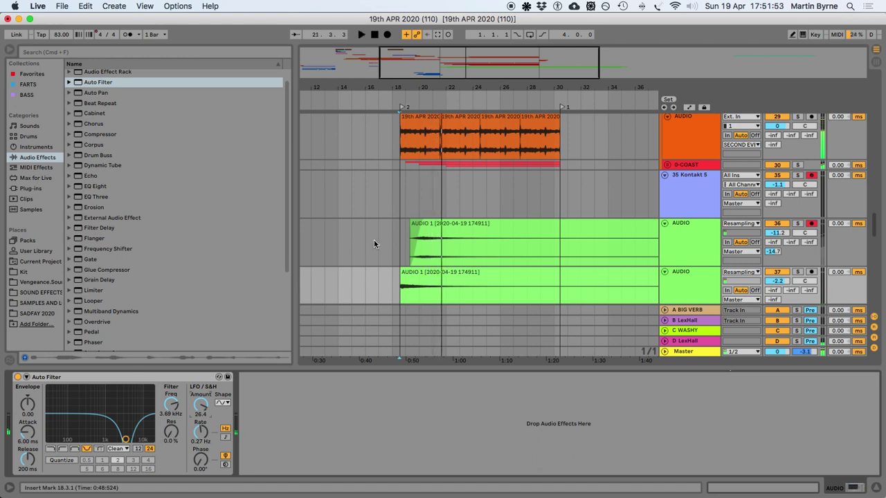
# Insert a Limiter after track 37's Auto Filter and raise its gain to 24 dB while checking playback
pyautogui.click(86, 291)
pyautogui.moveTo(237, 436); pyautogui.dragTo(239, 440)
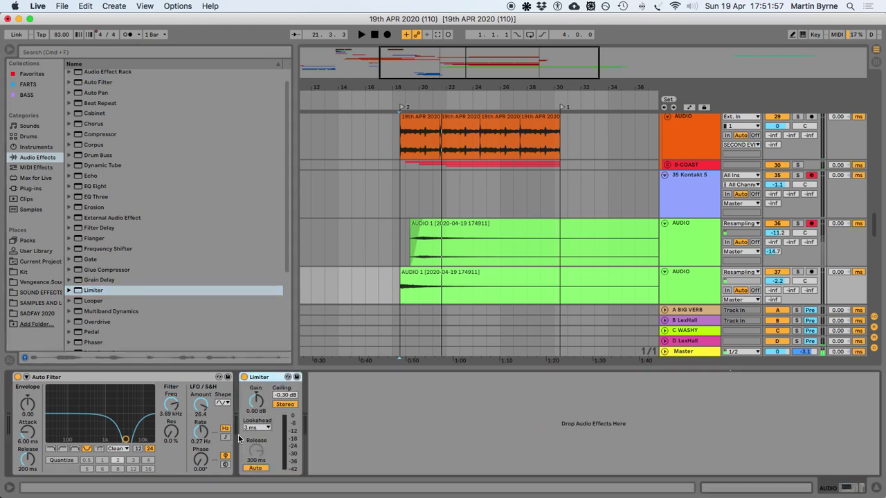
pyautogui.moveTo(258, 394); pyautogui.dragTo(258, 374)
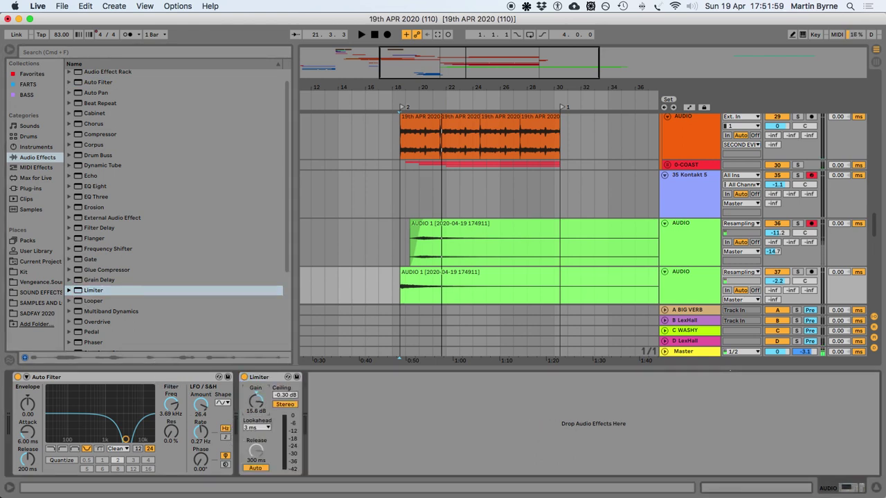
pyautogui.press('space')
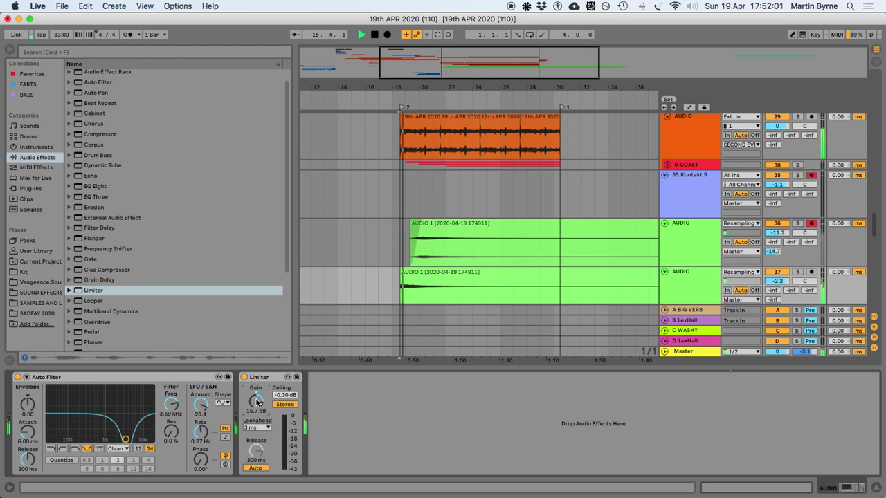
pyautogui.moveTo(261, 410); pyautogui.dragTo(261, 388)
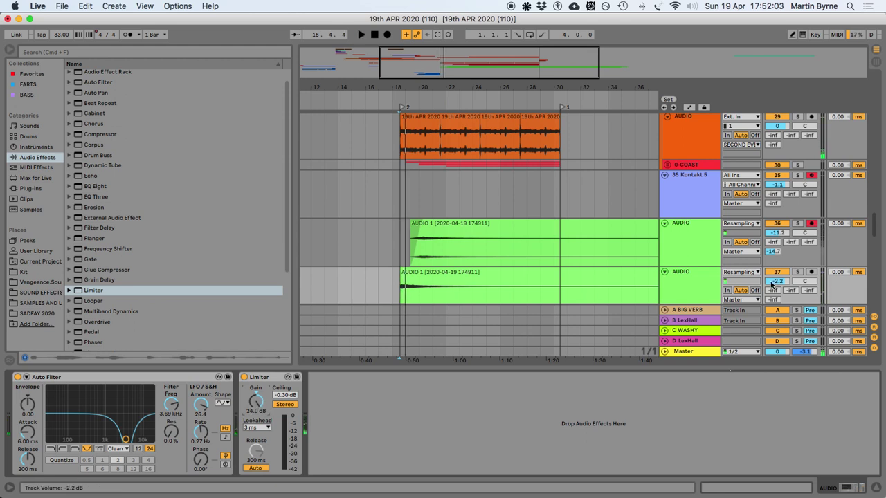
# Lower track 37's volume to -16.7 dB and listen to it in the arrangement
pyautogui.moveTo(773, 284); pyautogui.dragTo(773, 304)
pyautogui.press('space')
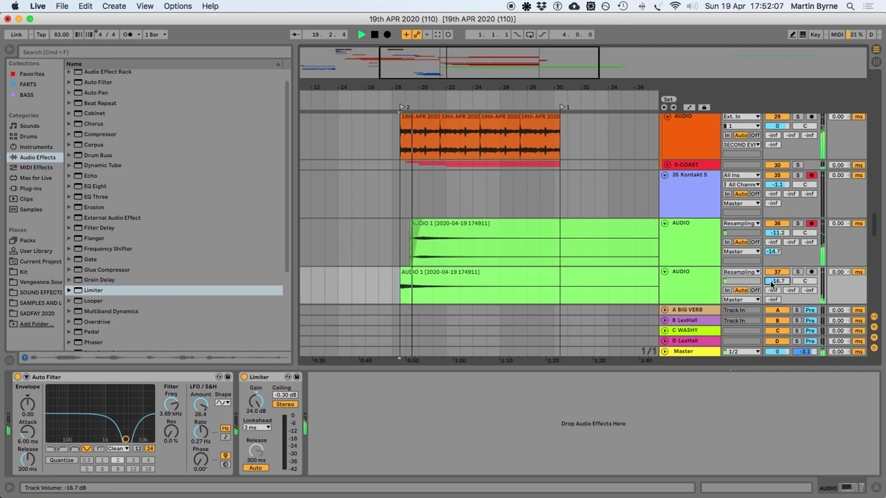
pyautogui.press('space')
# Duplicate the 24 dB Limiter after the first one, listen to the result and lower track 37's volume to -19.0 dB
pyautogui.moveTo(264, 379); pyautogui.dragTo(323, 402)
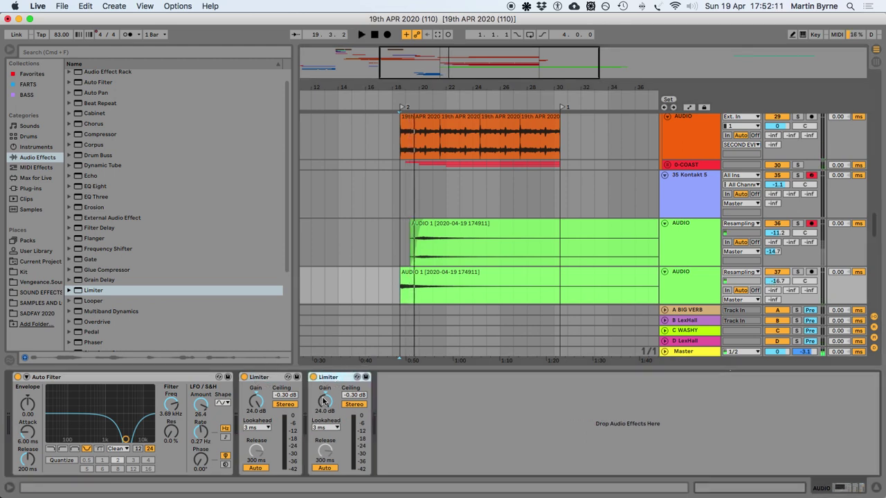
pyautogui.press('space')
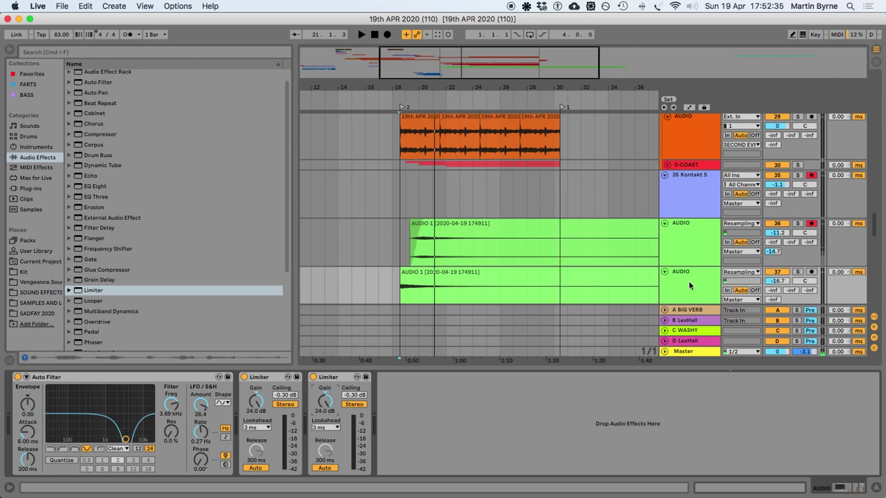
pyautogui.press('space')
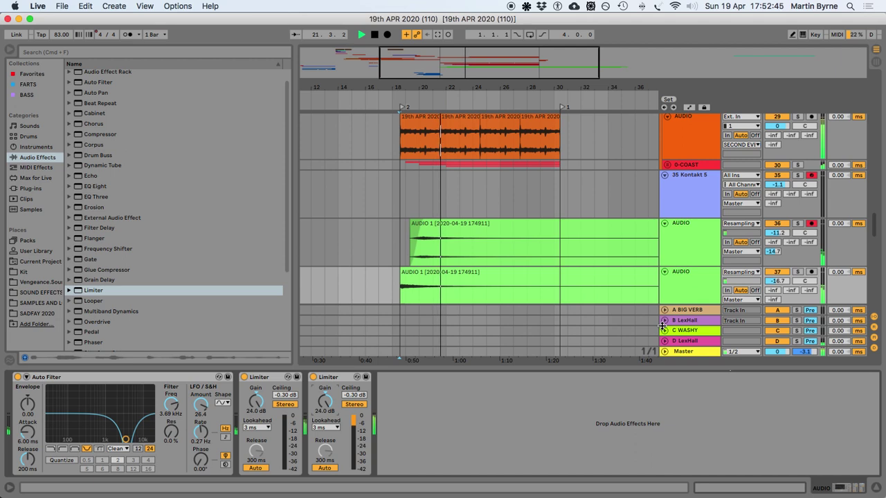
pyautogui.press('space')
pyautogui.moveTo(778, 281); pyautogui.dragTo(778, 285)
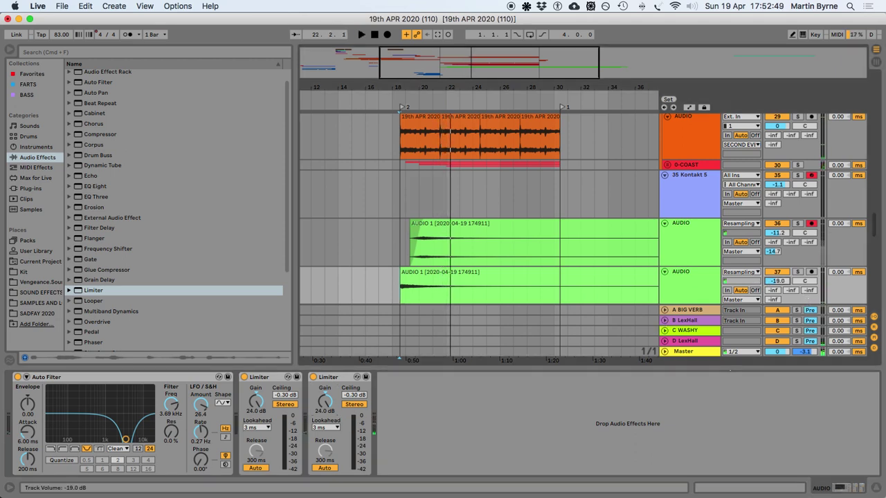
# Slow the Auto Filter's LFO rate to 0.11 Hz and reduce track 37's volume to -20.3 dB during playback
pyautogui.moveTo(200, 433); pyautogui.dragTo(200, 435)
pyautogui.press('space')
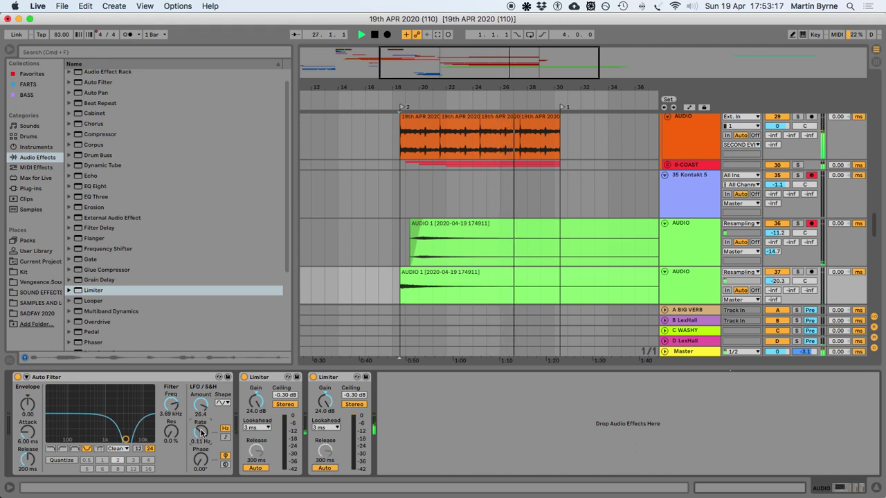
pyautogui.press('space')
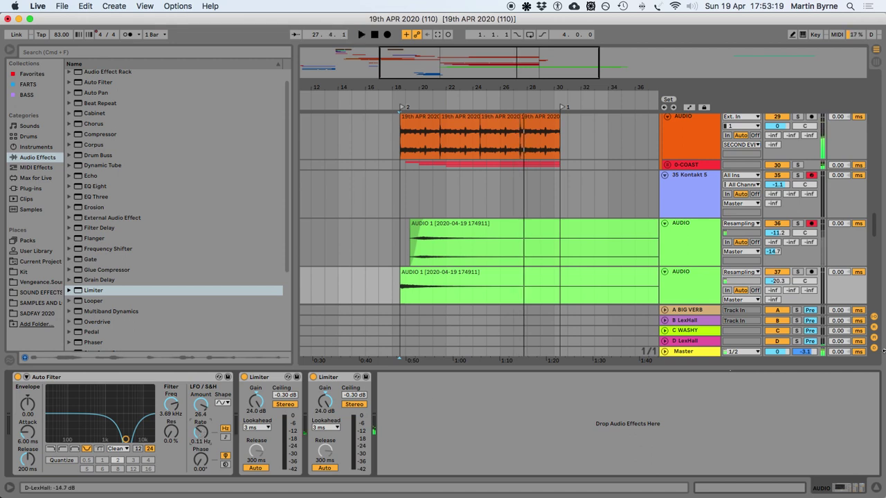
# Hide the device chain and delete the track 37 clip's tail from 28.1.1 onward
pyautogui.click(879, 489)
pyautogui.hscroll(3, 540, 315)
pyautogui.click(470, 290)
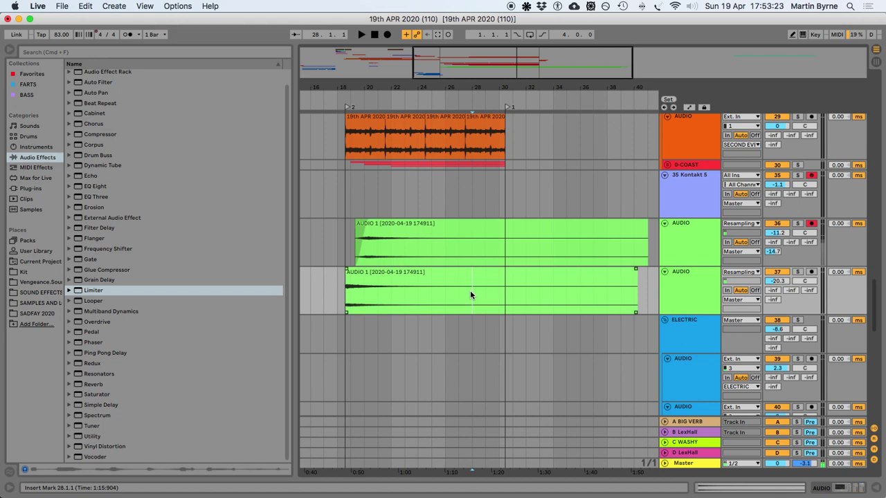
pyautogui.moveTo(493, 295); pyautogui.dragTo(674, 298)
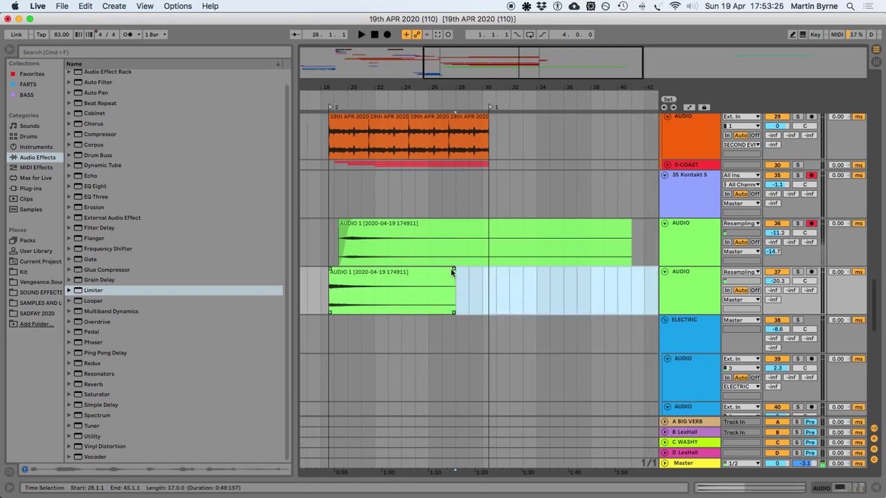
# Try a long fade-out on the shortened track 37 clip, play it from 18.3.2 and undo the fade
pyautogui.moveTo(453, 271); pyautogui.dragTo(374, 296)
pyautogui.click(331, 298)
pyautogui.press('space')
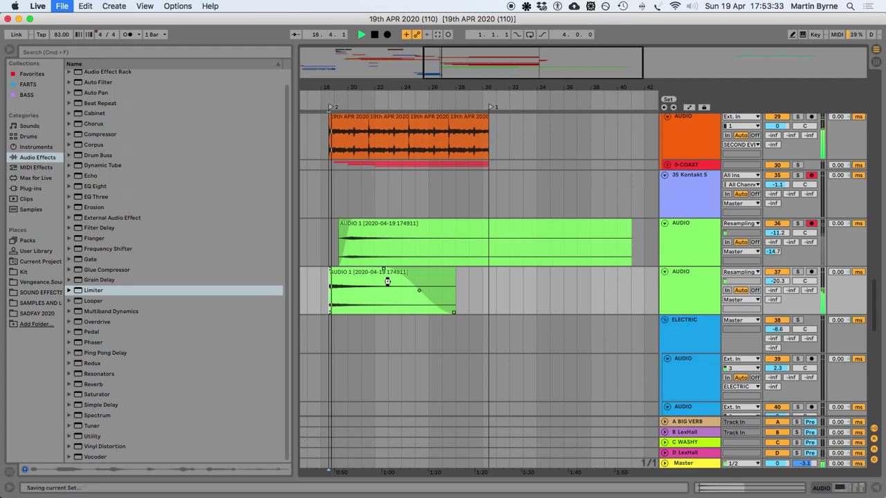
pyautogui.press('super+z')
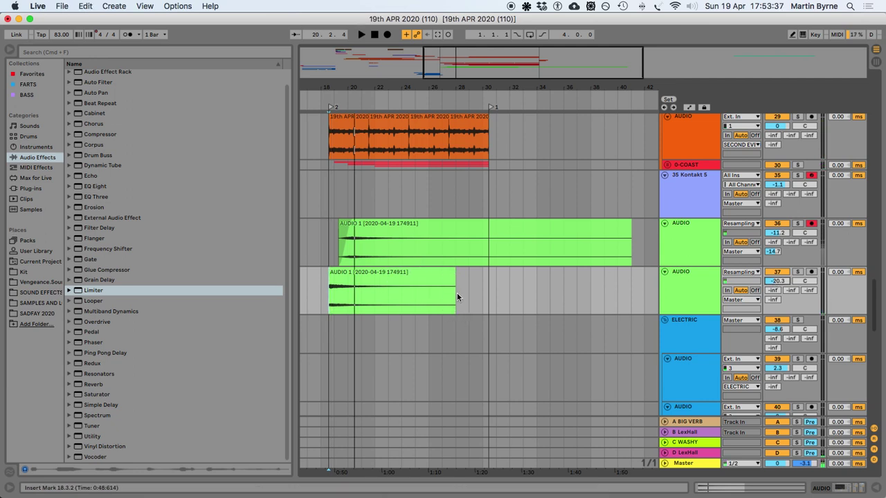
# Automate track 37's volume to fall from about mid-bar 22 to silence at 28.1.1, and play the clip from its start
pyautogui.press('a')
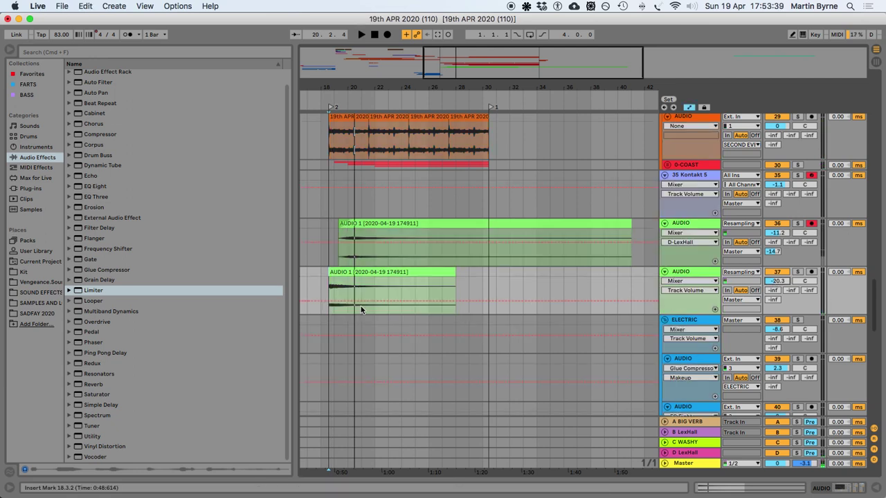
pyautogui.click(381, 302)
pyautogui.moveTo(456, 302); pyautogui.dragTo(456, 313)
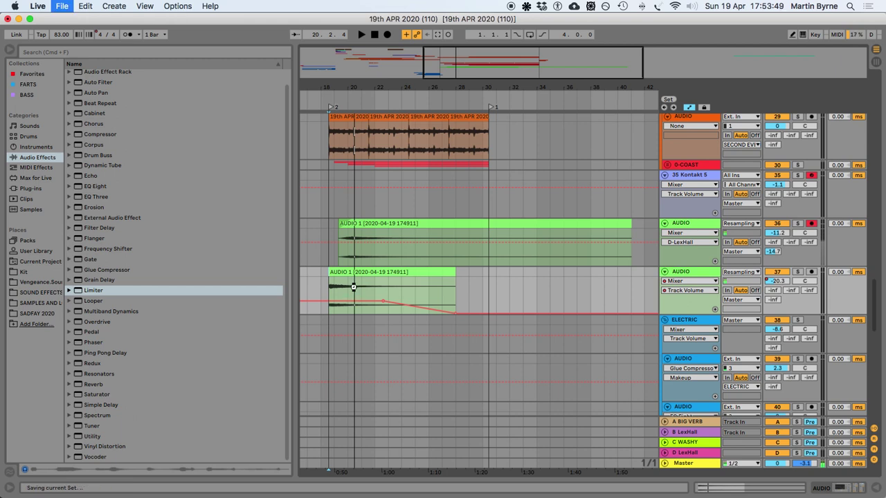
pyautogui.click(352, 272)
pyautogui.press('space')
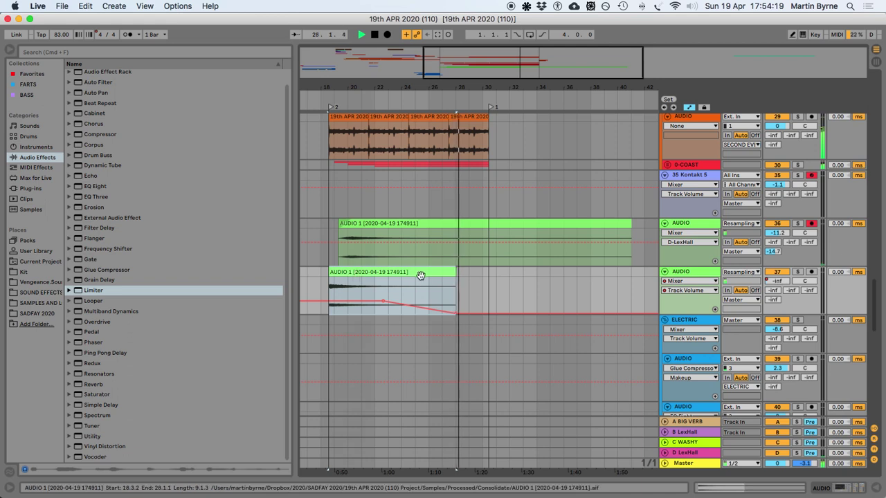
# Move the track 36 clip to 21.1.1 and play the arrangement from the start of the track 37 clip
pyautogui.click(366, 223)
pyautogui.moveTo(367, 223); pyautogui.dragTo(388, 234)
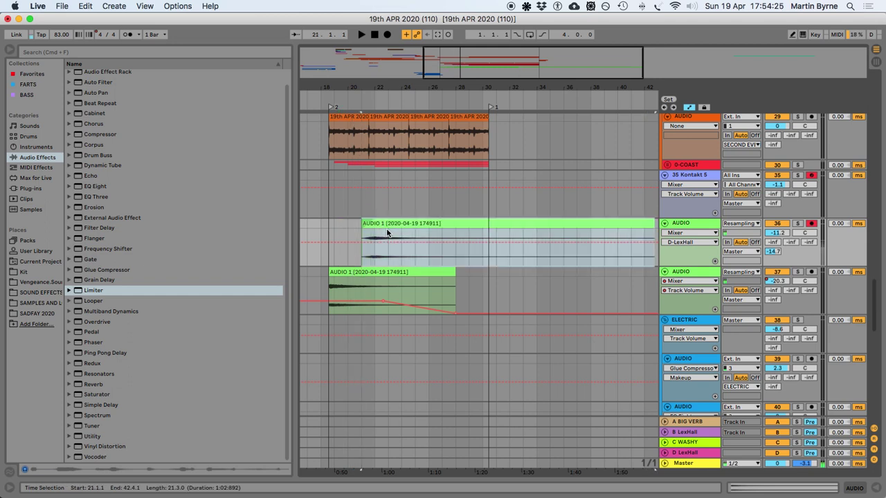
pyautogui.click(344, 273)
pyautogui.press('space')
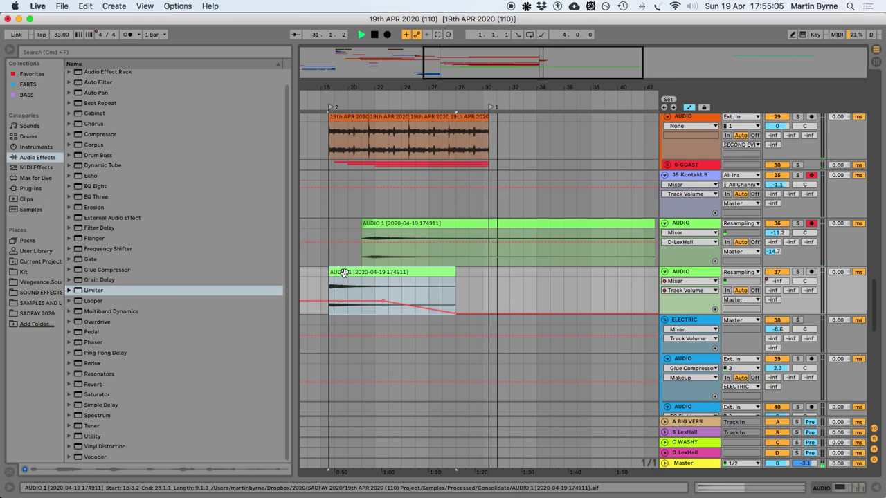
# Delete the track 36 clip's tail from 30.2.4 onward, hide the automation and place the insert marker at 20.1.1
pyautogui.moveTo(493, 256); pyautogui.dragTo(628, 253)
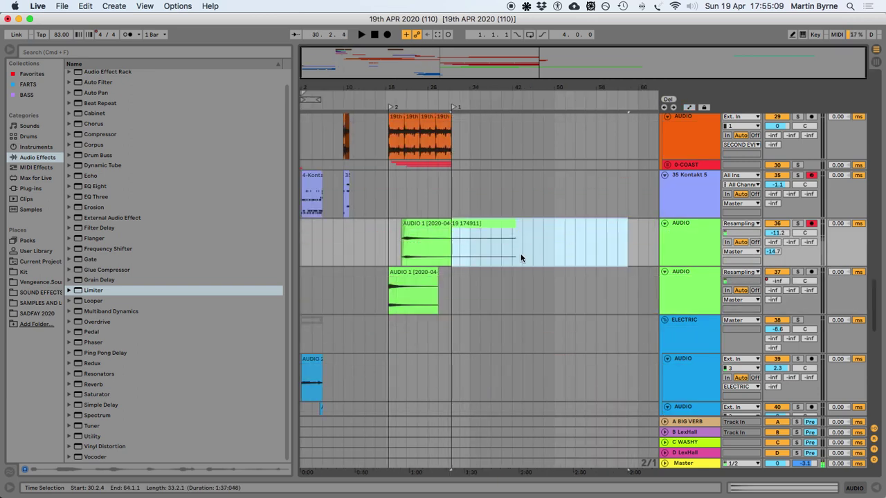
pyautogui.click(393, 242)
pyautogui.scroll(5, 411, 246)
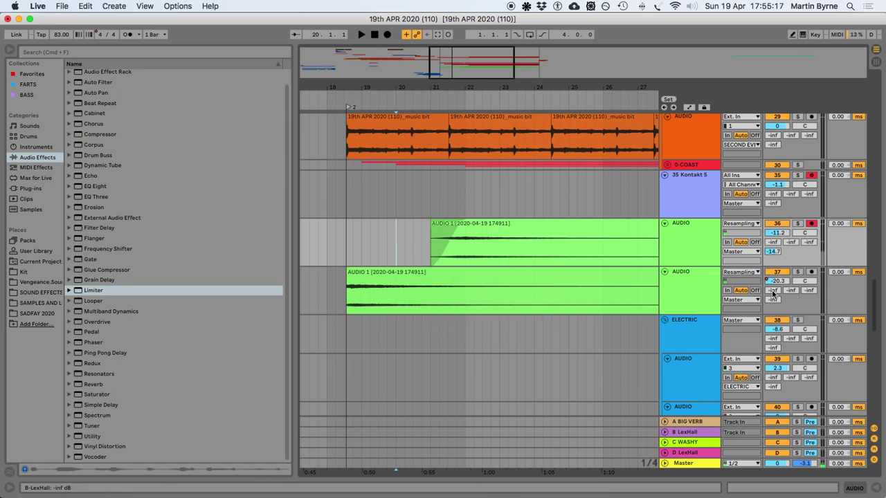
# Add an EQ Eight after track 37's Limiters and lower its first band to -13.8 dB at 72.6 Hz
pyautogui.click(703, 278)
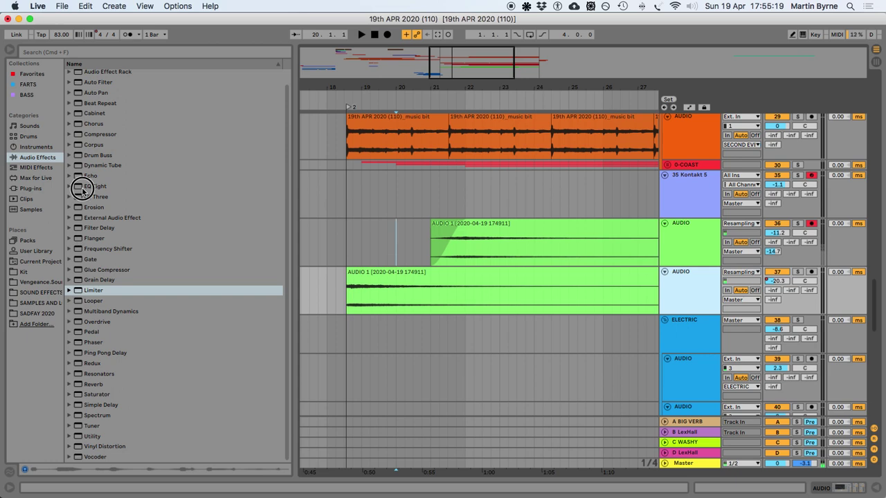
pyautogui.moveTo(83, 191); pyautogui.dragTo(382, 288)
pyautogui.moveTo(438, 420); pyautogui.dragTo(442, 448)
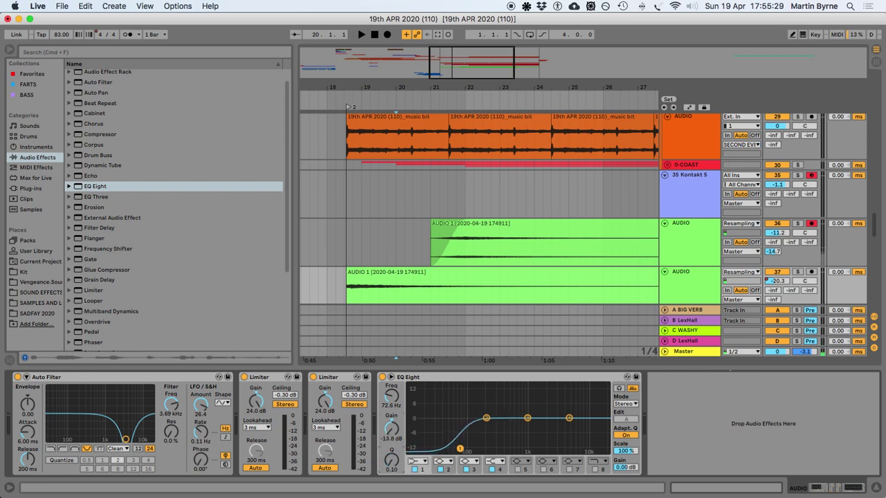
# Change the EQ Eight's first band to a low cut at 52.0 Hz during playback, and select the track 36 clip
pyautogui.press('space')
pyautogui.click(374, 274)
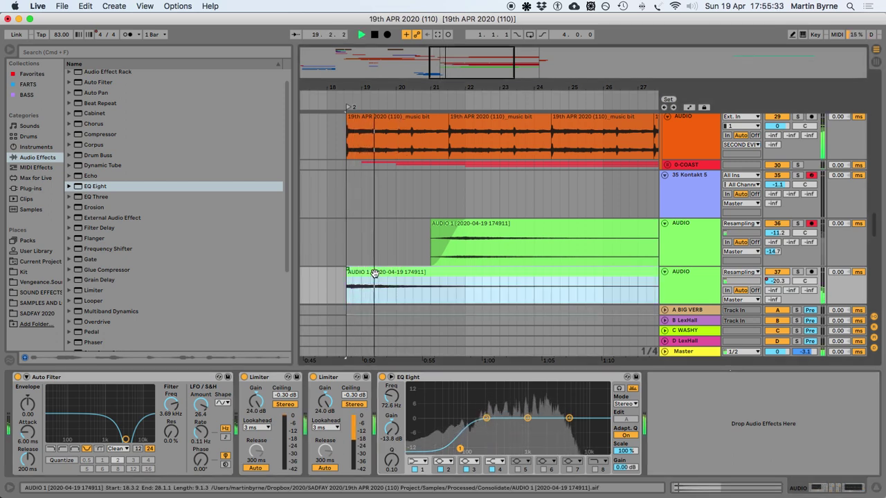
pyautogui.click(417, 461)
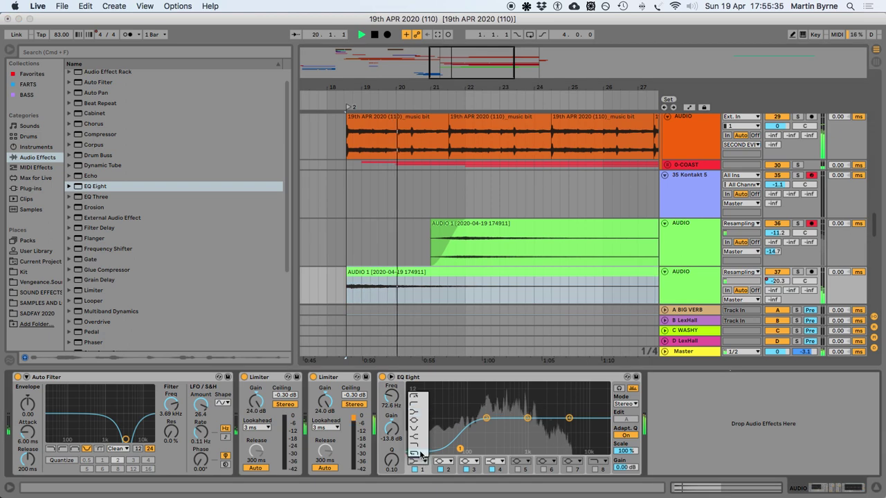
pyautogui.click(417, 395)
pyautogui.moveTo(395, 397); pyautogui.dragTo(395, 411)
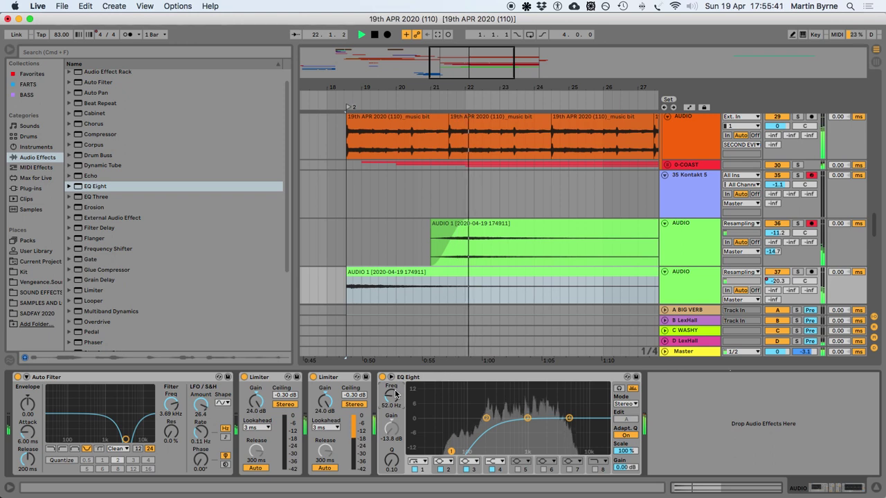
pyautogui.press('space')
pyautogui.click(488, 225)
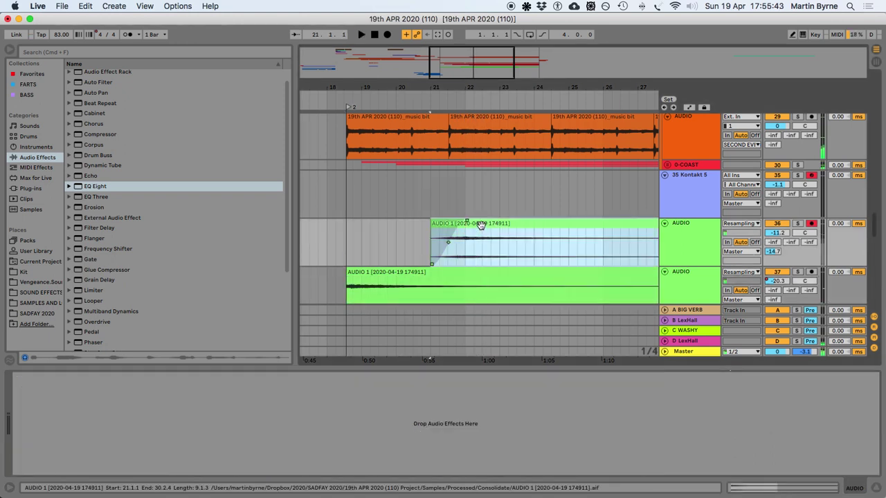
# Move the track 36 clip to 22.1.1 and play the arrangement from its new start
pyautogui.moveTo(489, 232); pyautogui.dragTo(521, 234)
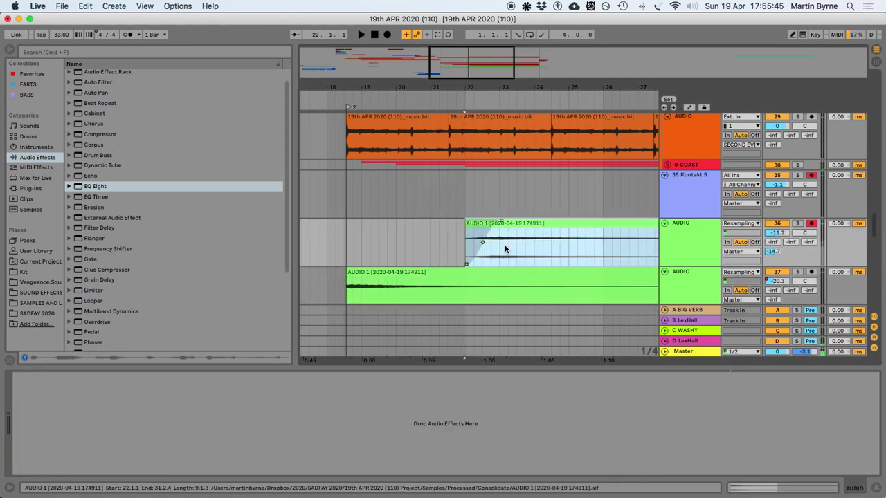
pyautogui.click(462, 236)
pyautogui.press('space')
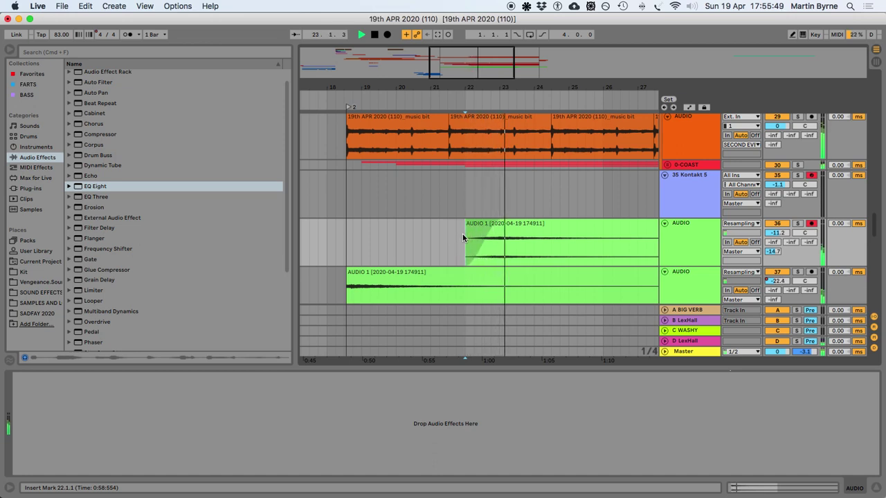
pyautogui.press('space')
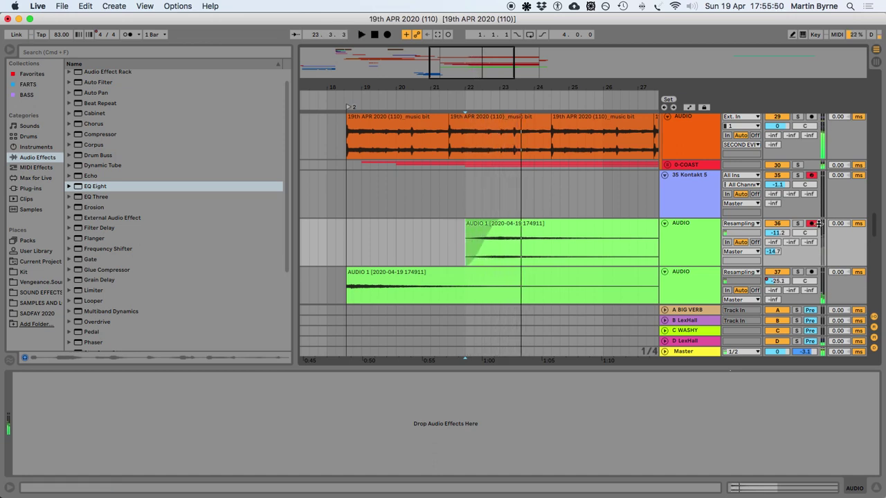
# Add an EQ Eight to track 36, make its first band a low cut at 156 Hz, and play from 22.1.1
pyautogui.click(682, 222)
pyautogui.moveTo(84, 186); pyautogui.dragTo(425, 233)
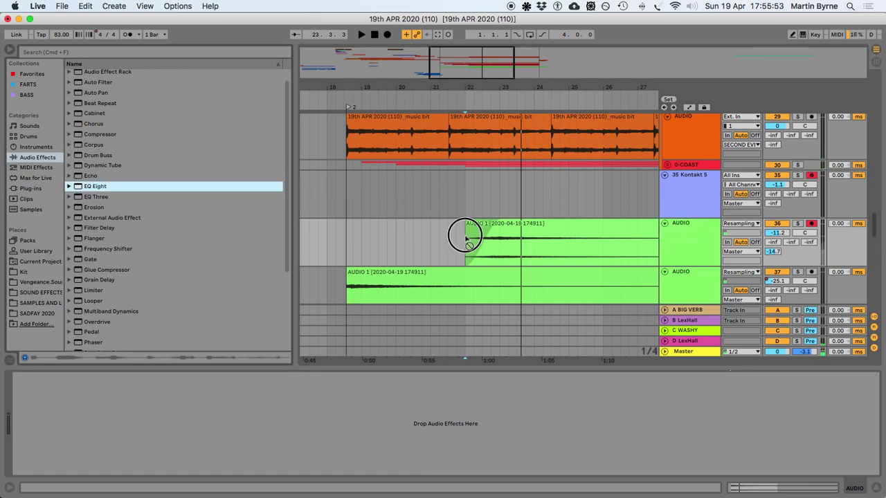
pyautogui.moveTo(483, 237); pyautogui.dragTo(130, 415)
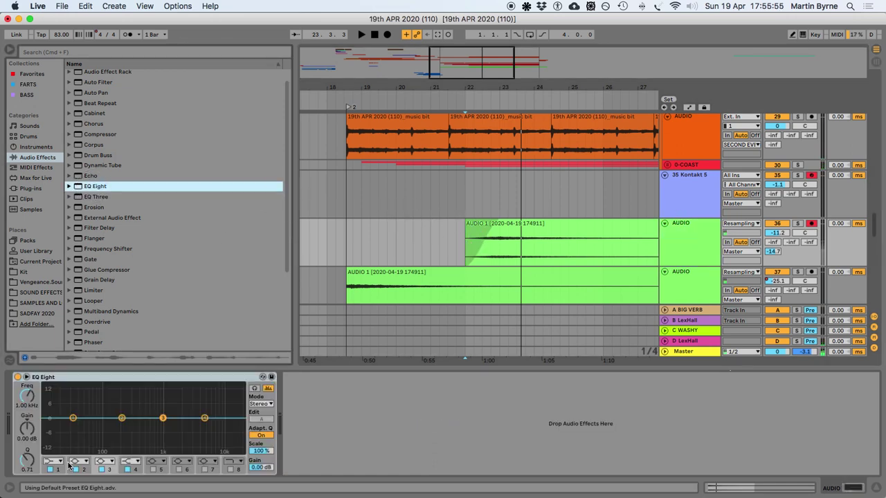
pyautogui.click(49, 461)
pyautogui.click(52, 397)
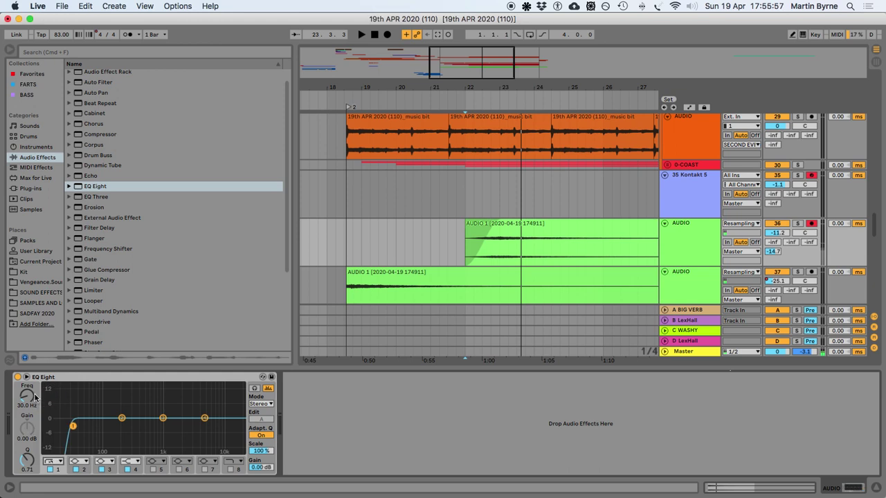
pyautogui.click(483, 251)
pyautogui.press('space')
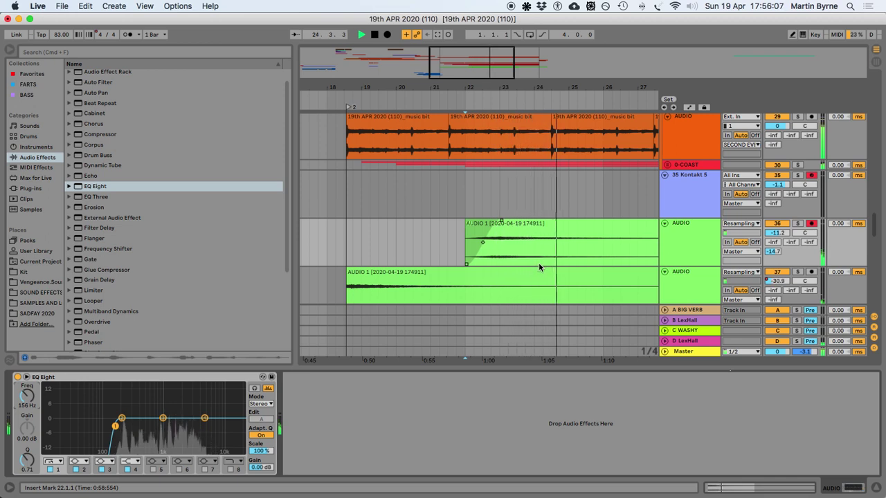
# Hide the device view and save the set, letting playback run past the end of the track 36 clip
pyautogui.press('super+alt+l')
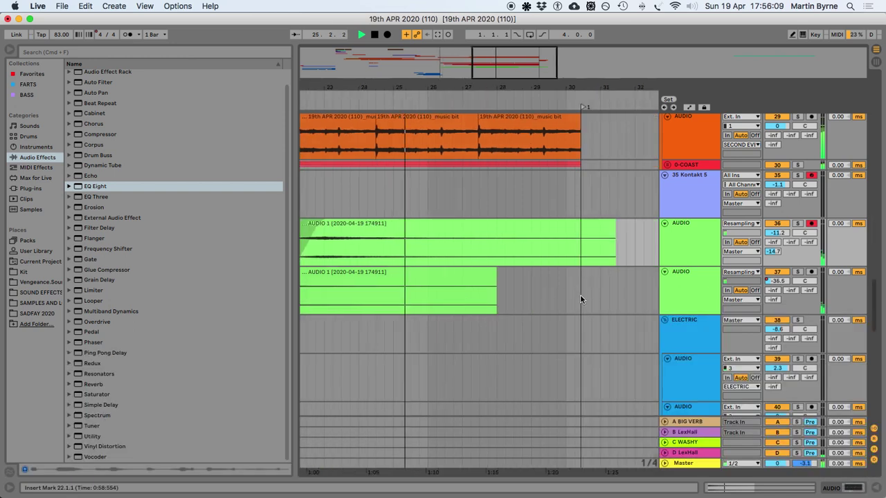
pyautogui.press('super+s')
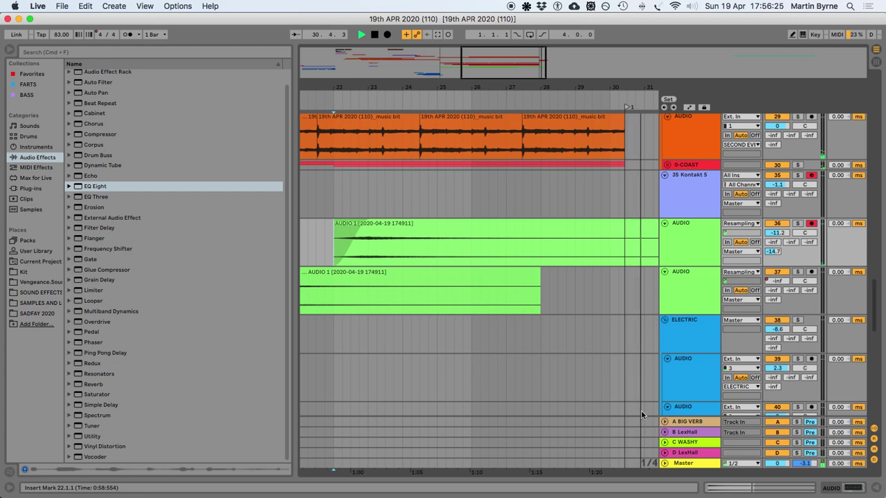
pyautogui.press('space')
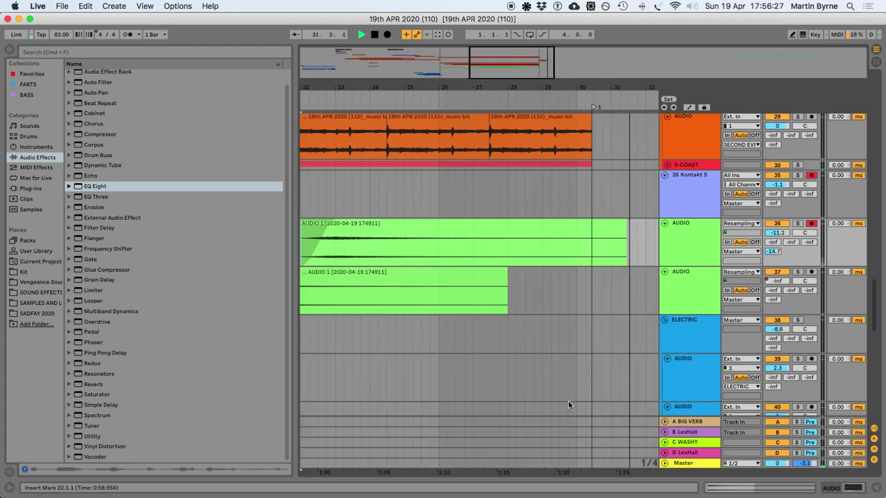
# Unfold the Master track, show automation and draw its Track Volume fading from 0 dB in bar 31 to silence at 32.1.1
pyautogui.click(663, 465)
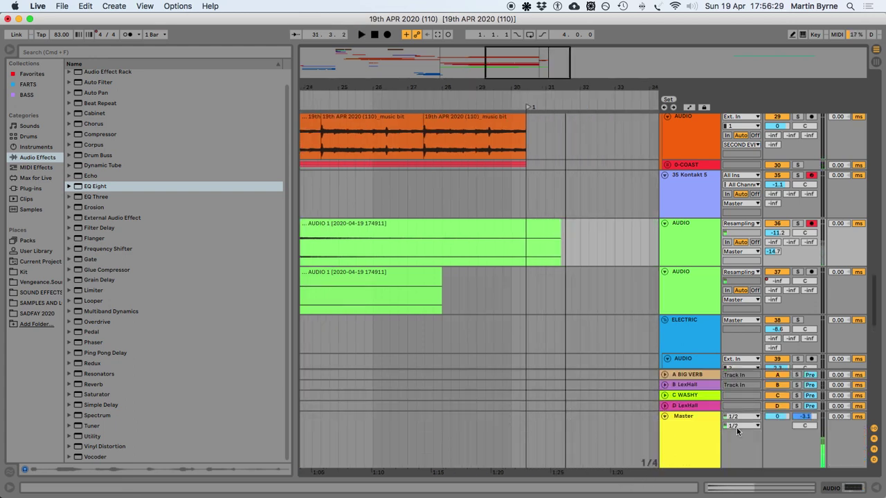
pyautogui.press('a')
pyautogui.click(515, 452)
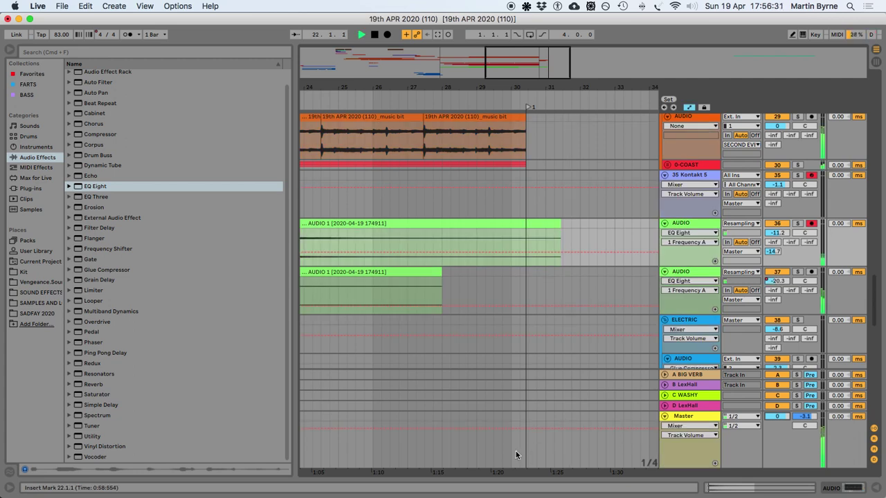
pyautogui.press('space')
pyautogui.press('+')
pyautogui.press('+')
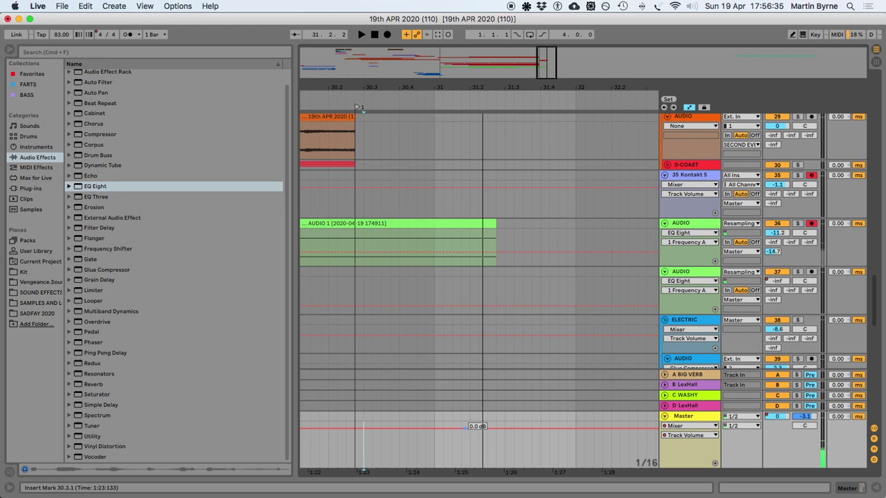
pyautogui.moveTo(487, 427); pyautogui.dragTo(479, 480)
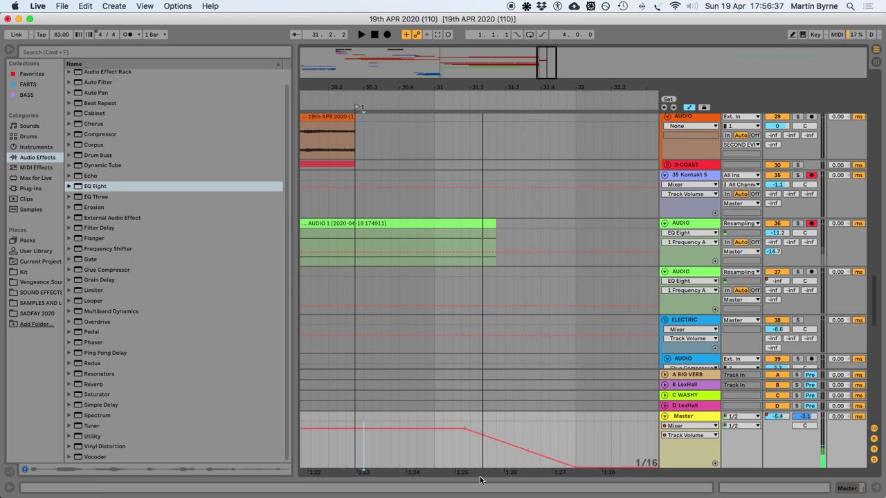
# Play the master fade-out from 30.2.4 and add a locator named END at 32.1.1
pyautogui.press('space')
pyautogui.click(351, 446)
pyautogui.press('space')
pyautogui.press('space')
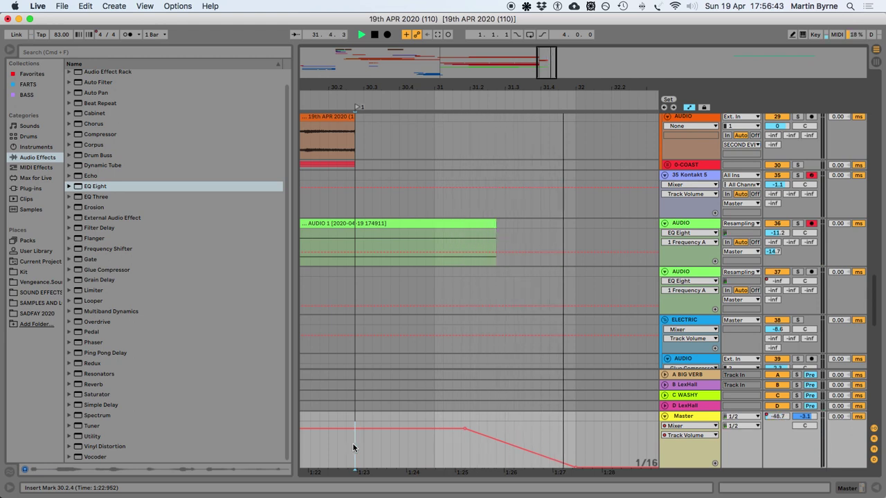
pyautogui.press('space')
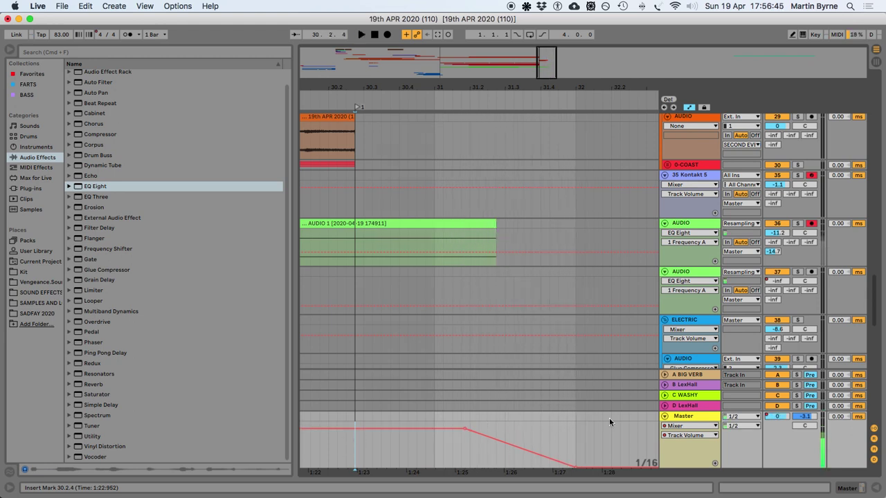
pyautogui.rightClick(573, 105)
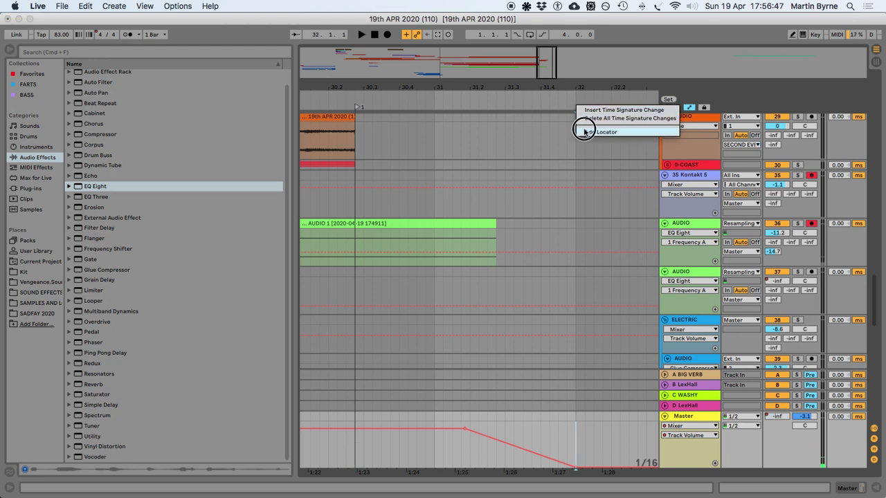
pyautogui.click(585, 127)
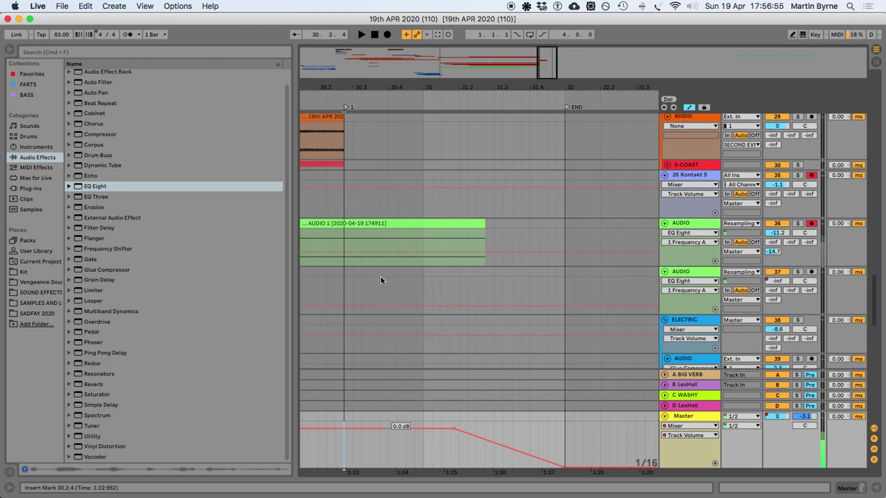
# Trim the track 36 clip's end to 30.2.4, hide the automation and add a fade-out starting at about bar 28
pyautogui.press('-')
pyautogui.press('-')
pyautogui.moveTo(512, 225); pyautogui.dragTo(475, 224)
pyautogui.press('z')
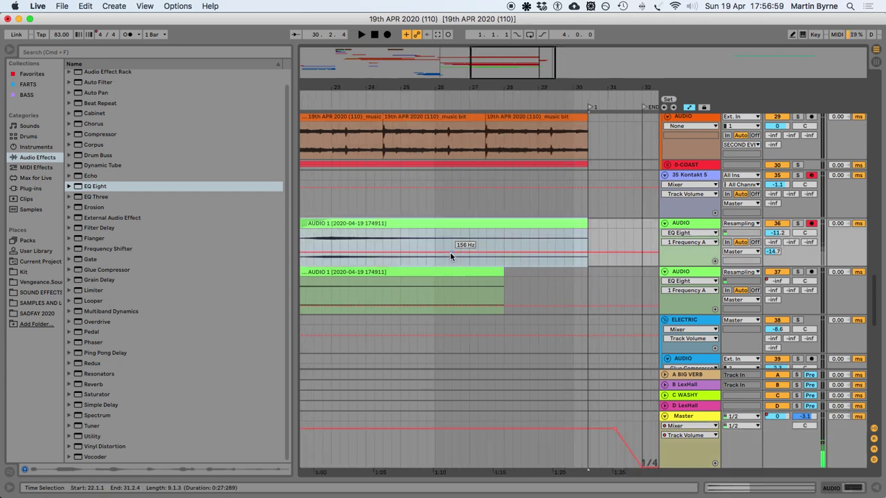
pyautogui.press('x')
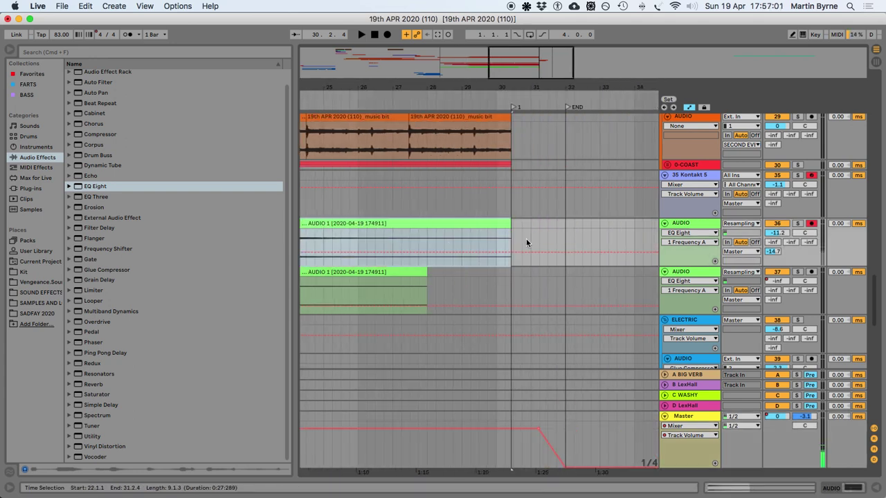
pyautogui.press('a')
pyautogui.moveTo(508, 224); pyautogui.dragTo(416, 232)
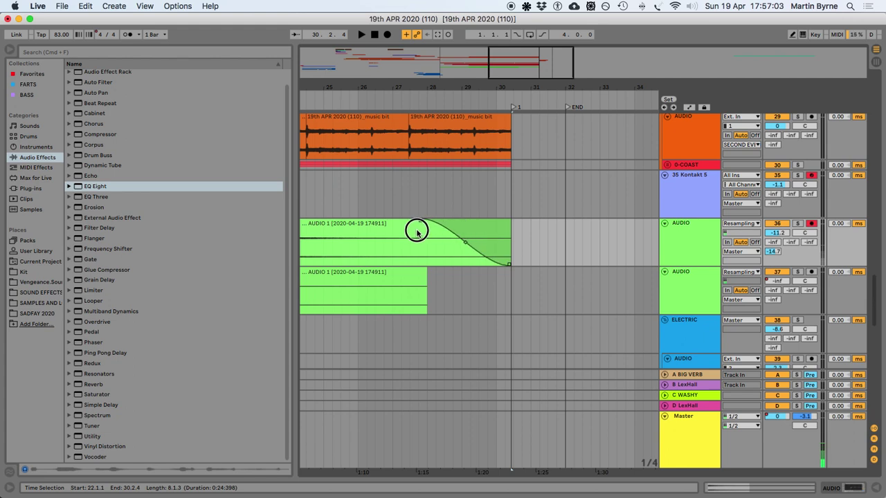
# Save the set and play the whole arrangement from 1.1.1 to the end with the browser hidden
pyautogui.scroll(3, 416, 232)
pyautogui.scroll(-5, 463, 291)
pyautogui.hscroll(-3, 382, 316)
pyautogui.hscroll(-2, 456, 281)
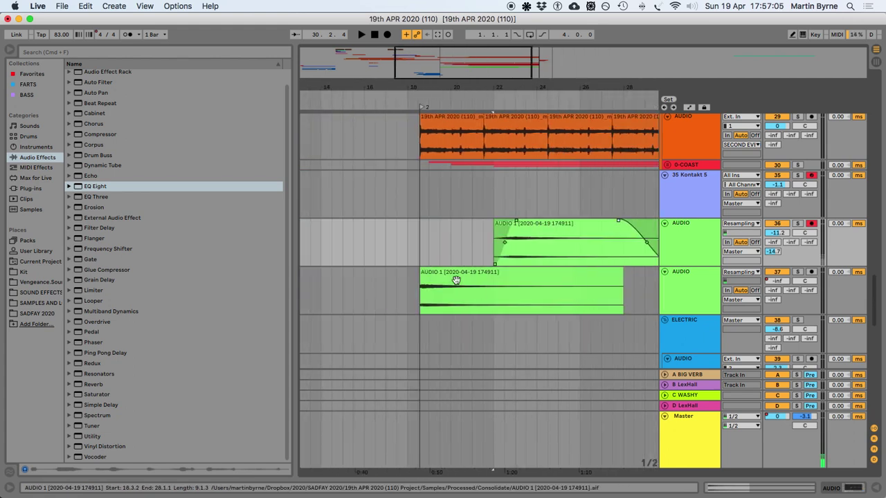
pyautogui.hscroll(3, 456, 281)
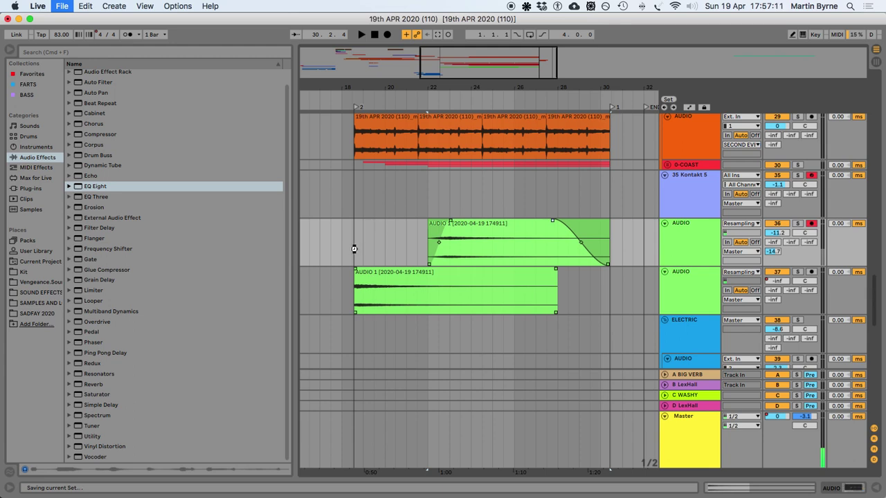
pyautogui.click(371, 34)
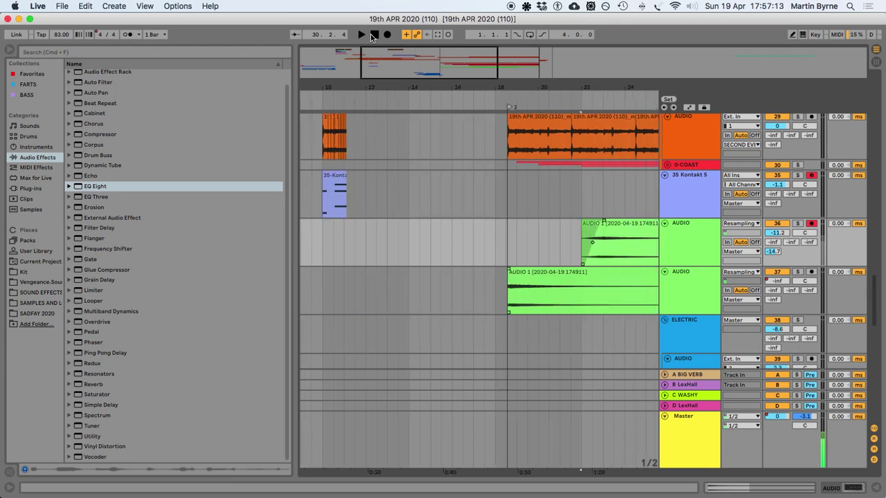
pyautogui.click(10, 52)
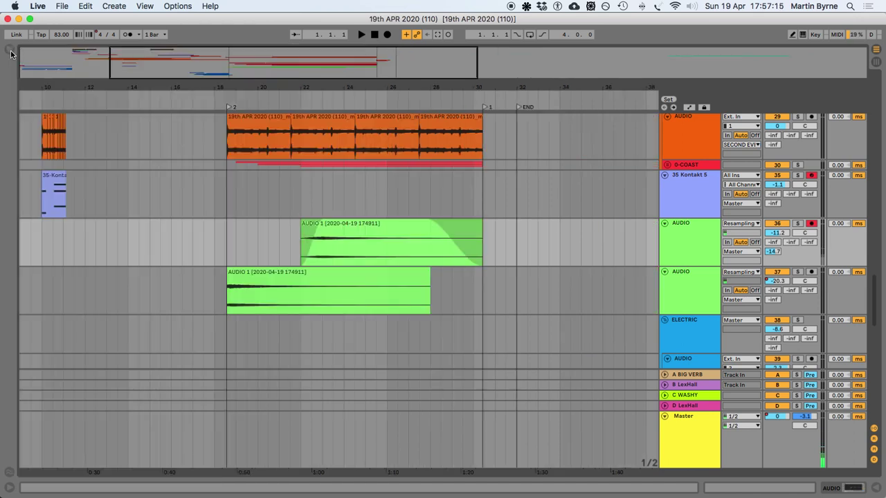
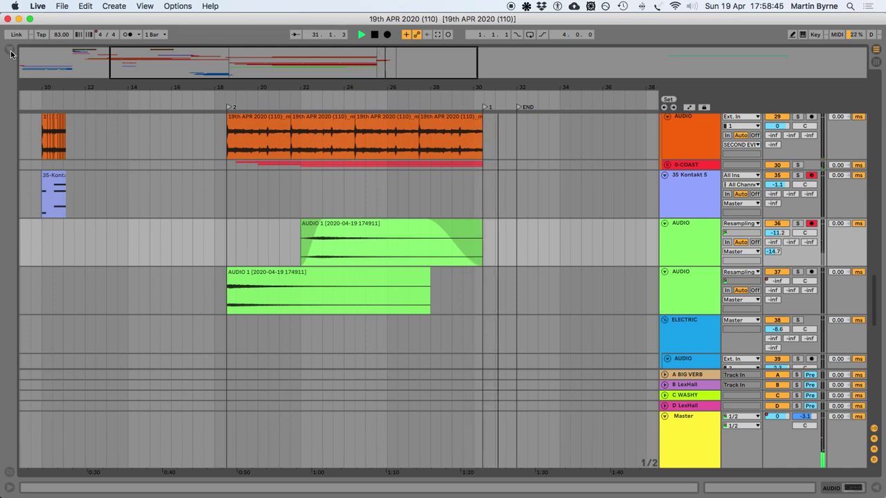
pyautogui.press('space')
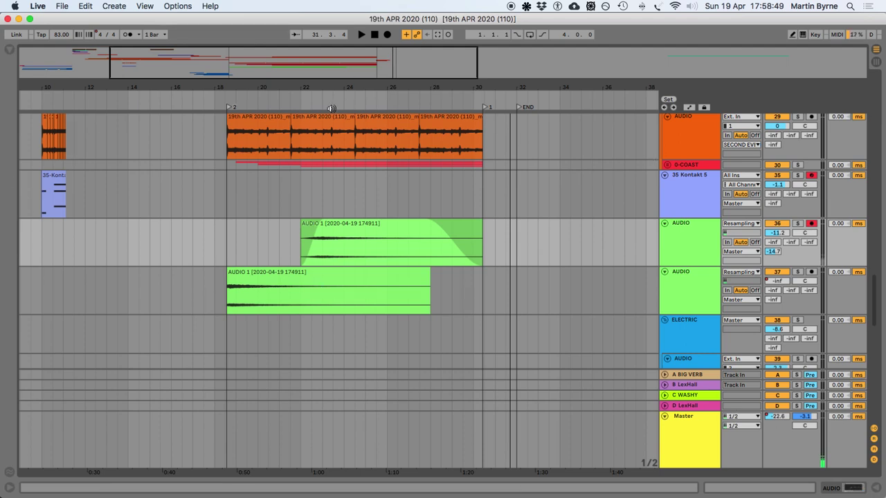
# Examine the clips across all tracks in the opening section of the arrangement, with the insert marker at 3.3.1
pyautogui.hscroll(-5, 330, 109)
pyautogui.scroll(-1, 90, 256)
pyautogui.click(54, 252)
pyautogui.scroll(5, 55, 254)
pyautogui.scroll(10, 55, 256)
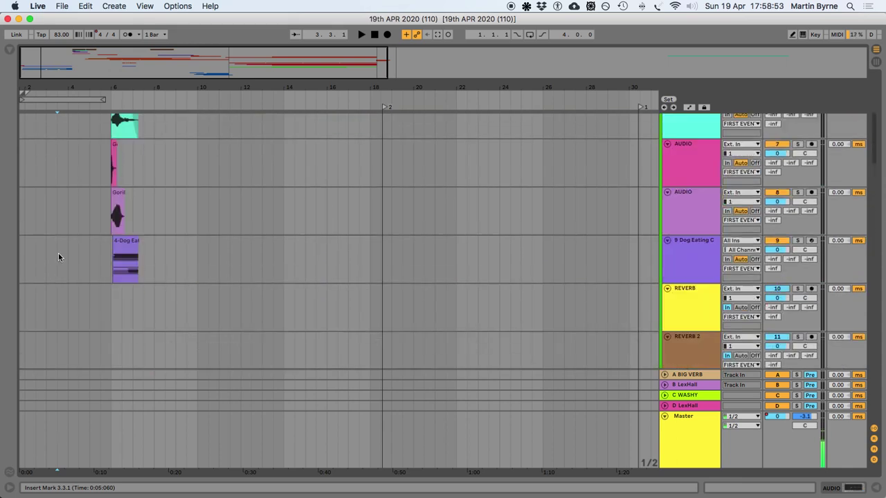
pyautogui.scroll(-15, 58, 258)
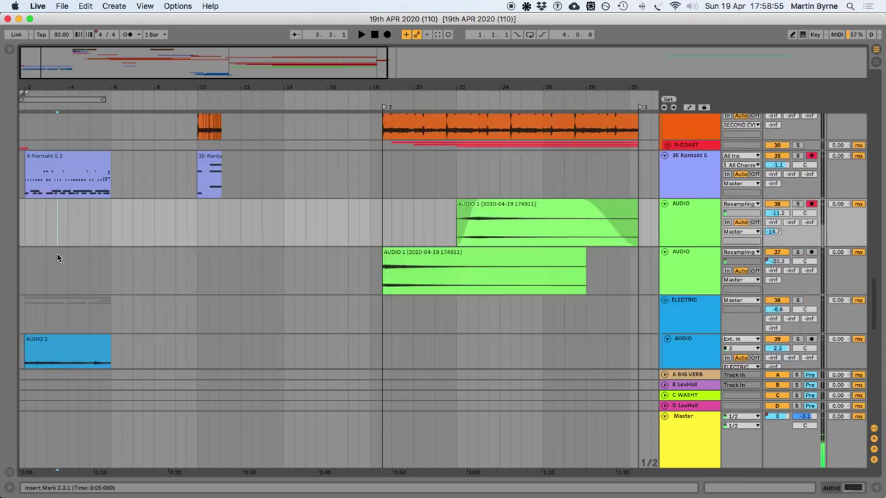
pyautogui.scroll(1, 58, 258)
pyautogui.scroll(-4, 57, 258)
pyautogui.scroll(8, 57, 257)
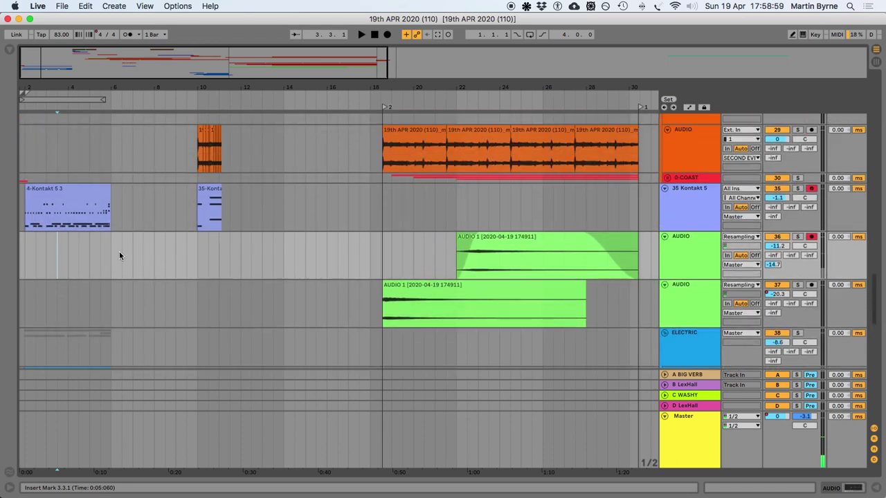
# Play the arrangement from 10.1.1 while reviewing the clips of the SECOND EVENT group and the tracks below it
pyautogui.press('space')
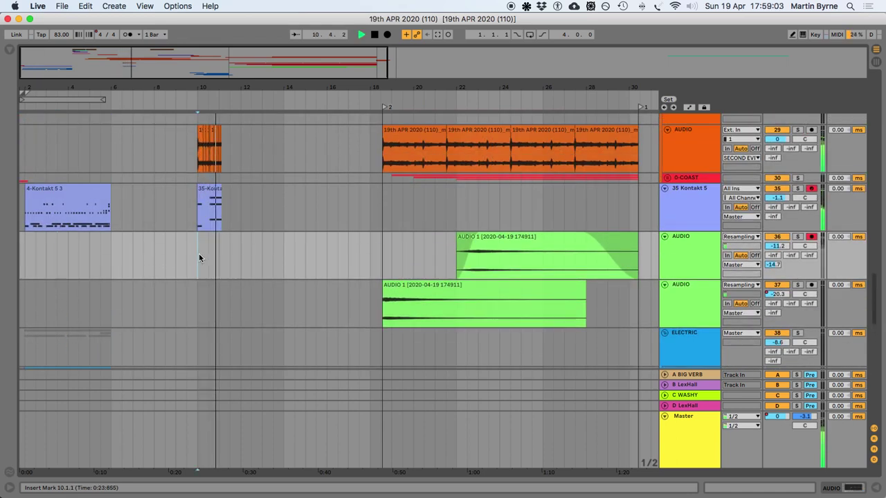
pyautogui.scroll(5, 263, 266)
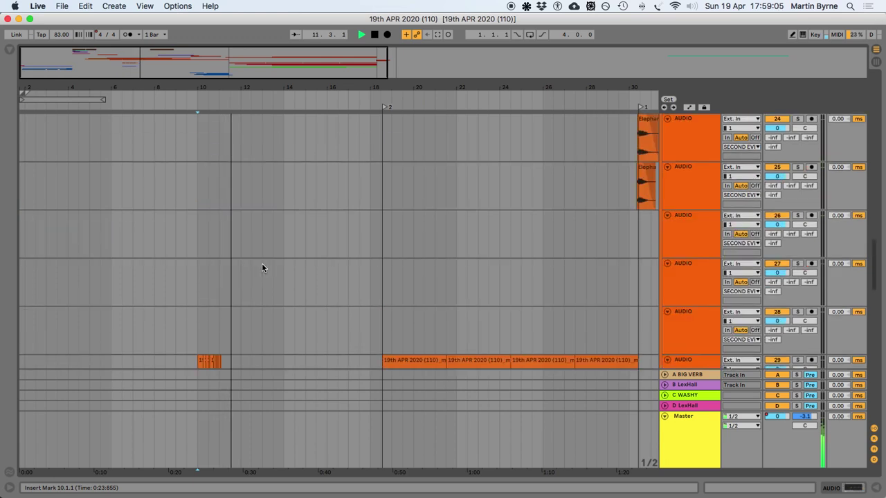
pyautogui.scroll(-8, 263, 266)
pyautogui.scroll(15, 302, 237)
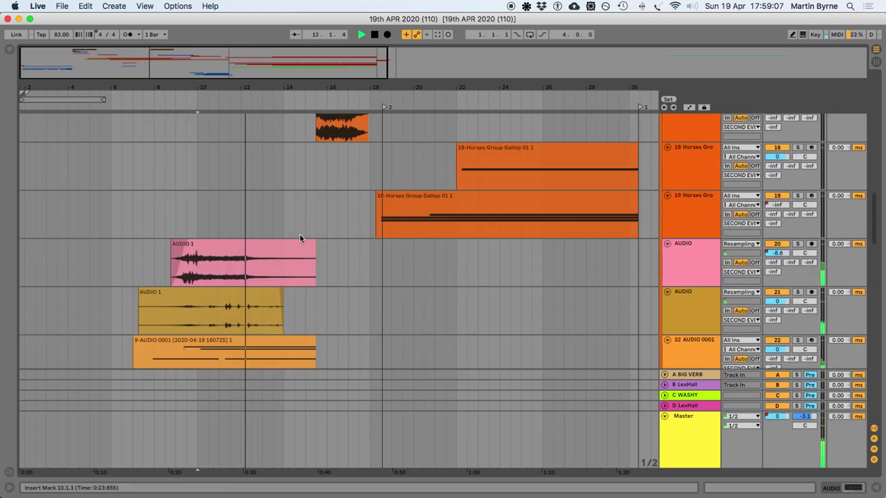
pyautogui.scroll(-8, 300, 237)
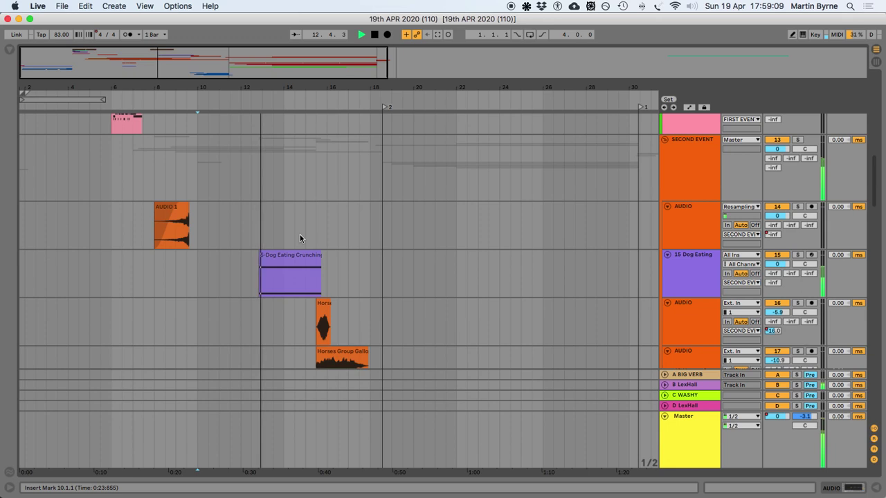
pyautogui.scroll(-5, 300, 239)
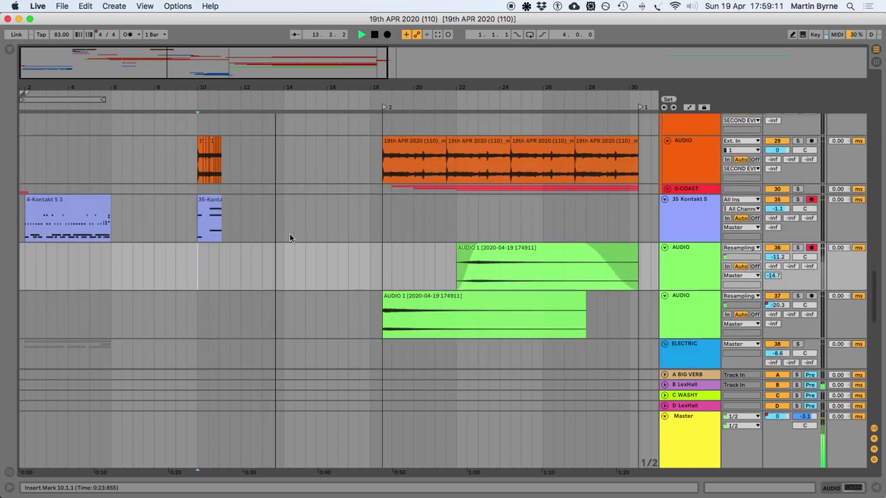
# Stop playback, try a copy of track 39's AUDIO 2 clip at 14.3.1 by auditioning it soloed, and delete the copy
pyautogui.press('space')
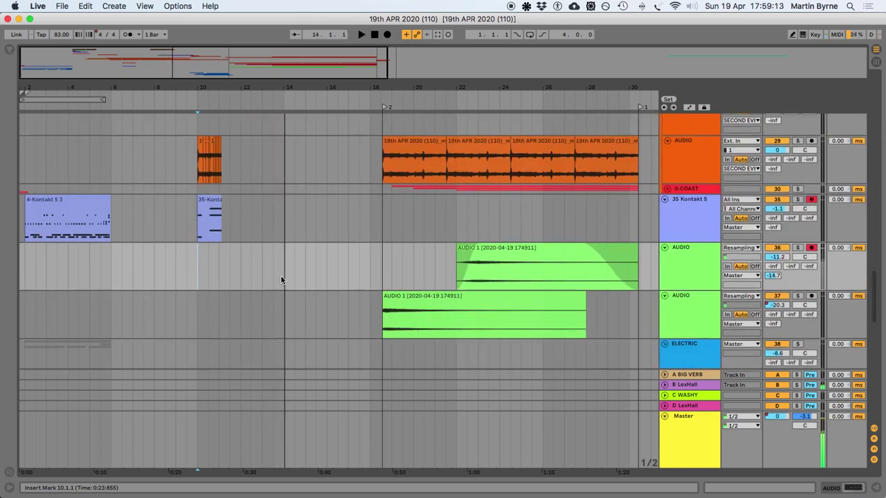
pyautogui.scroll(-5, 52, 263)
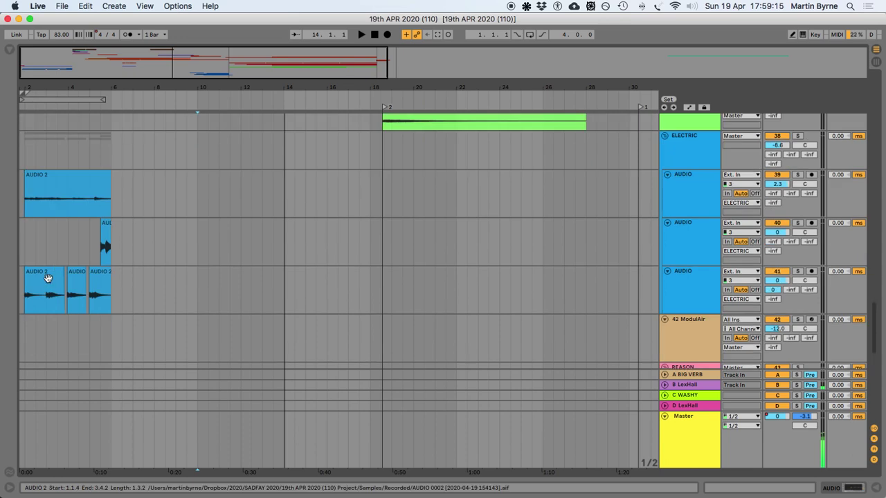
pyautogui.moveTo(58, 175); pyautogui.dragTo(296, 206)
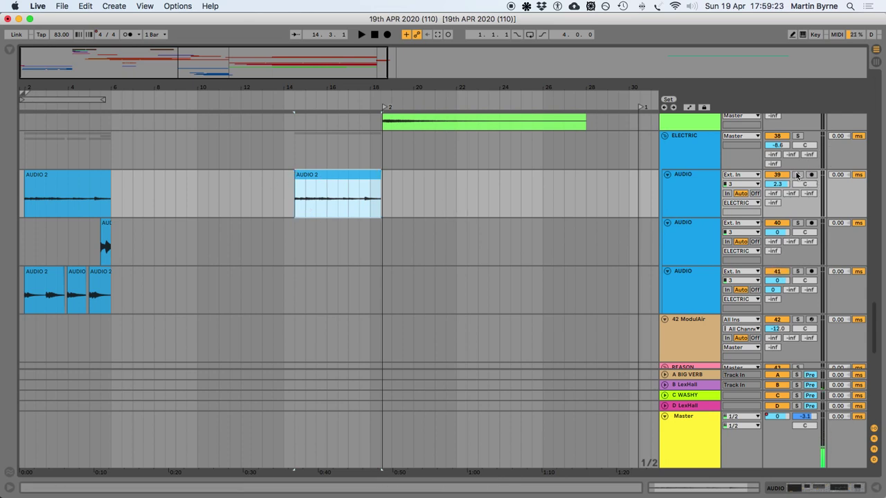
pyautogui.click(461, 187)
pyautogui.click(315, 177)
pyautogui.press('space')
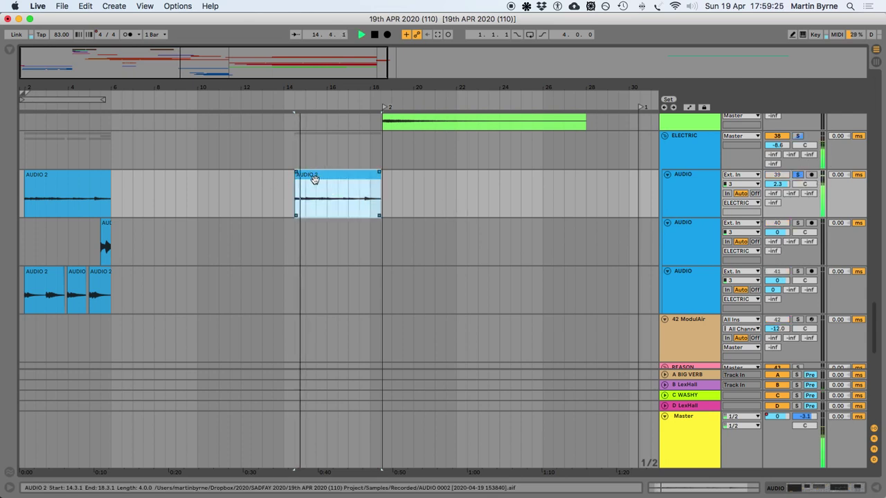
pyautogui.press('space')
pyautogui.press('Delete')
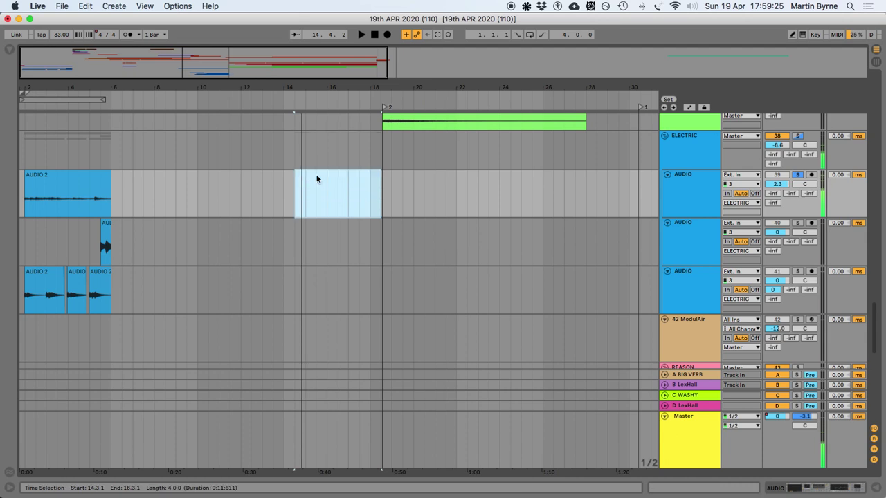
pyautogui.click(801, 182)
# Copy track 41's first AUDIO 2 clip to 15.1.1 on the same track and audition the copy
pyautogui.click(43, 270)
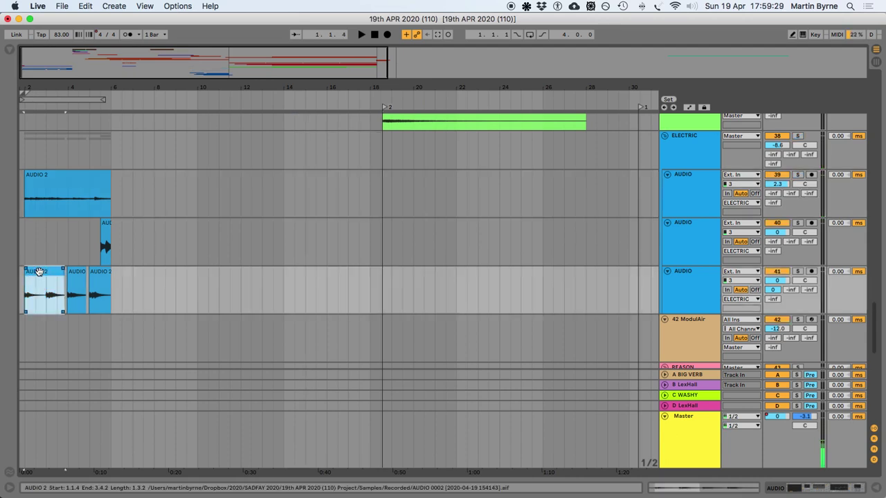
pyautogui.moveTo(44, 271); pyautogui.dragTo(312, 301)
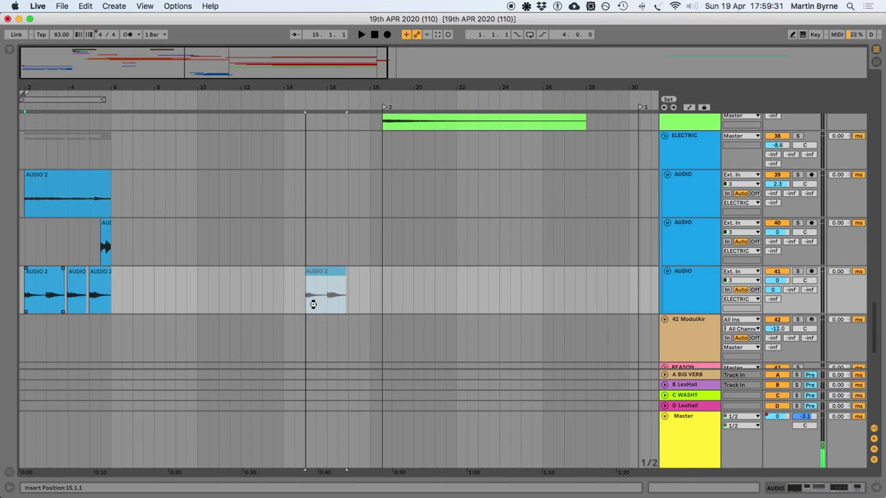
pyautogui.press('space')
pyautogui.press('space')
pyautogui.click(319, 270)
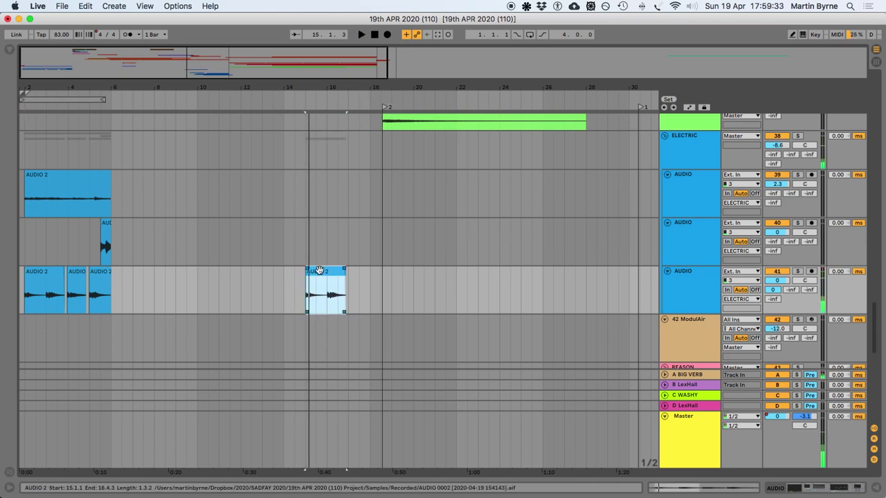
pyautogui.click(674, 288)
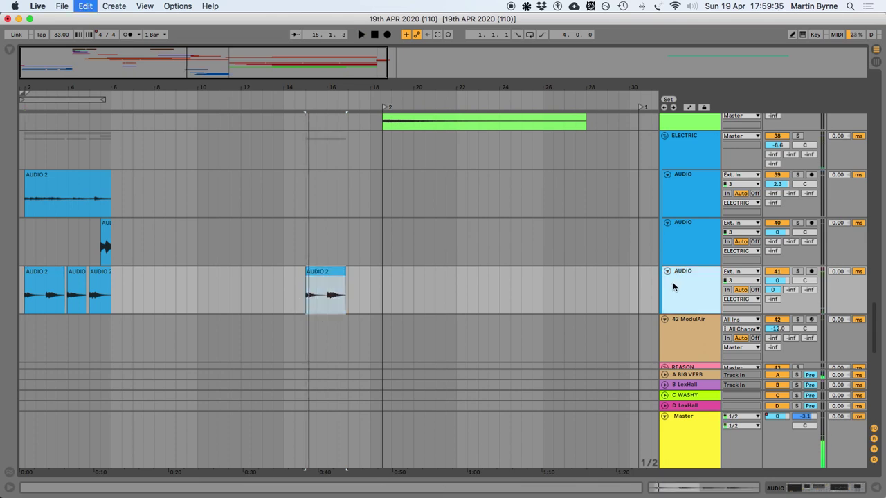
pyautogui.press('super+g')
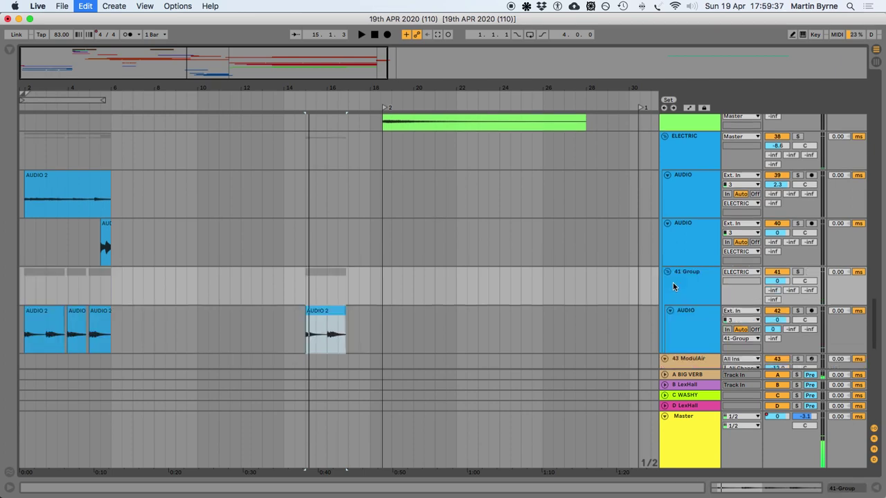
pyautogui.press('super+d')
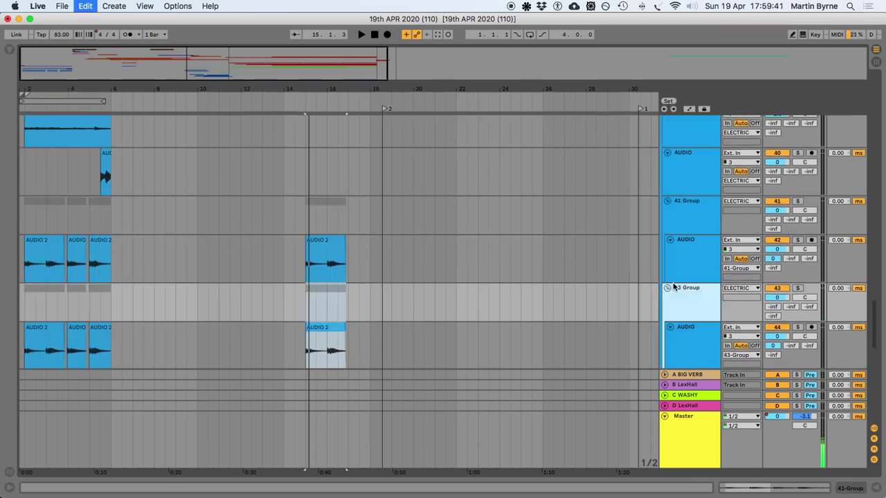
pyautogui.press('super+z')
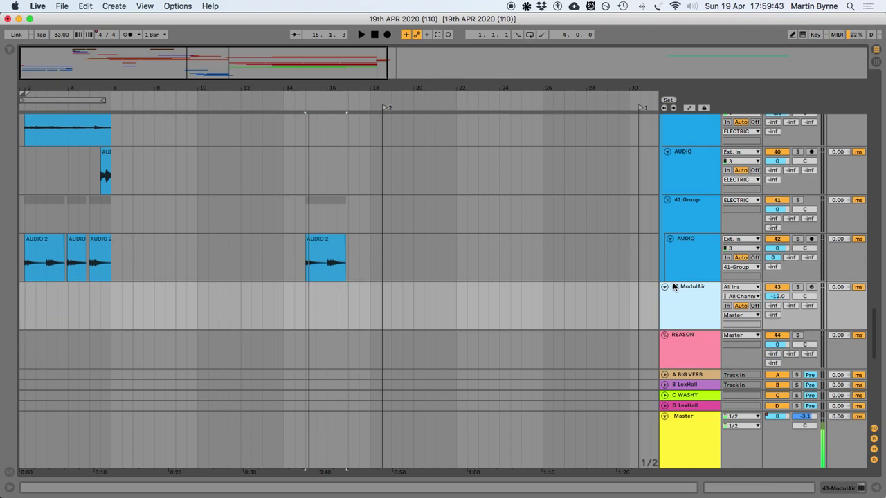
pyautogui.click(315, 244)
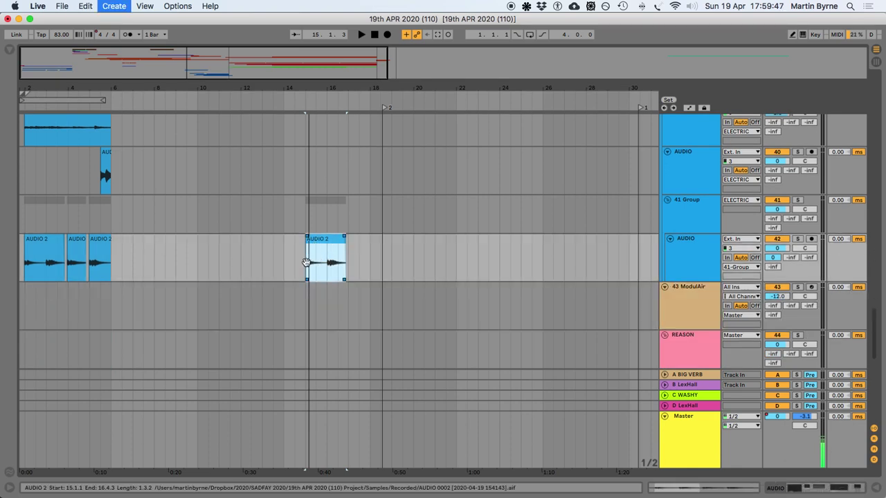
pyautogui.press('super+t')
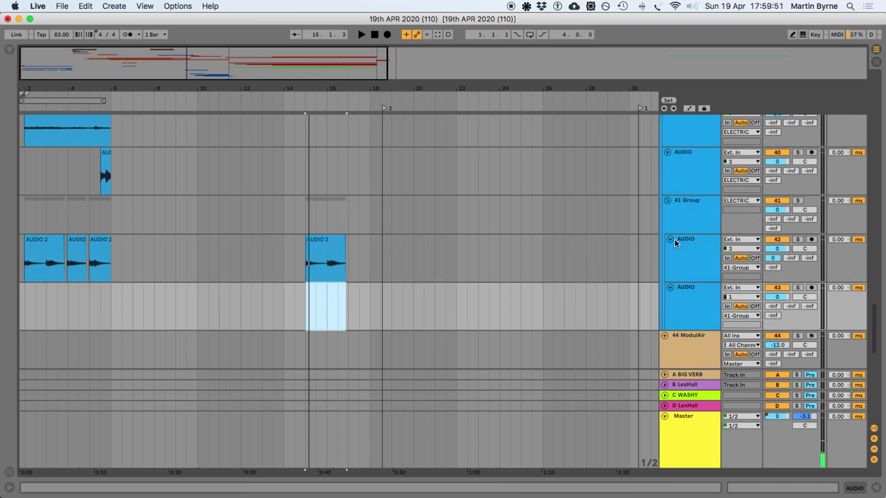
pyautogui.press('BackSpace')
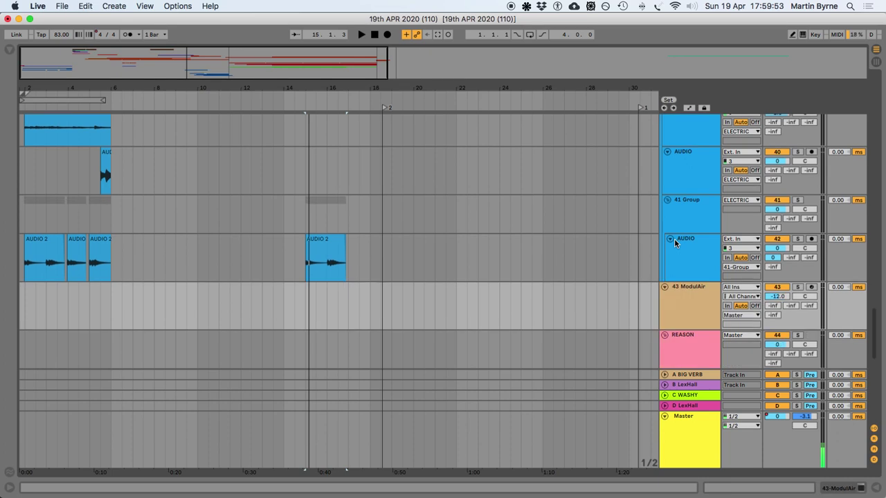
pyautogui.press('super+shift+g')
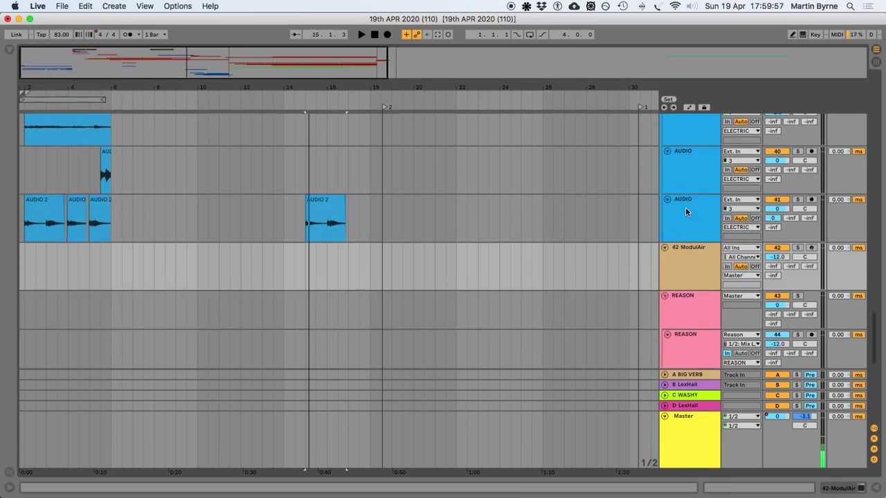
# Insert an audio track below track 41 and move the AUDIO 2 clip at 15.1.1 onto it
pyautogui.click(686, 212)
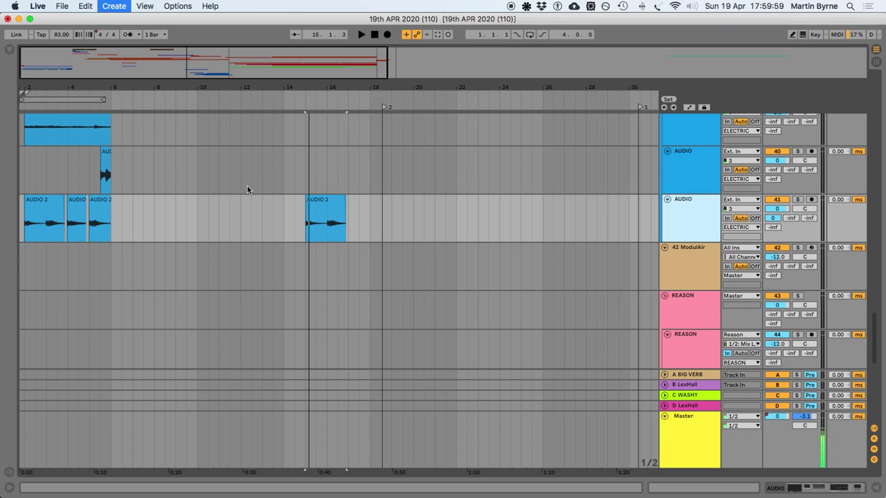
pyautogui.click(321, 202)
pyautogui.moveTo(320, 202); pyautogui.dragTo(323, 273)
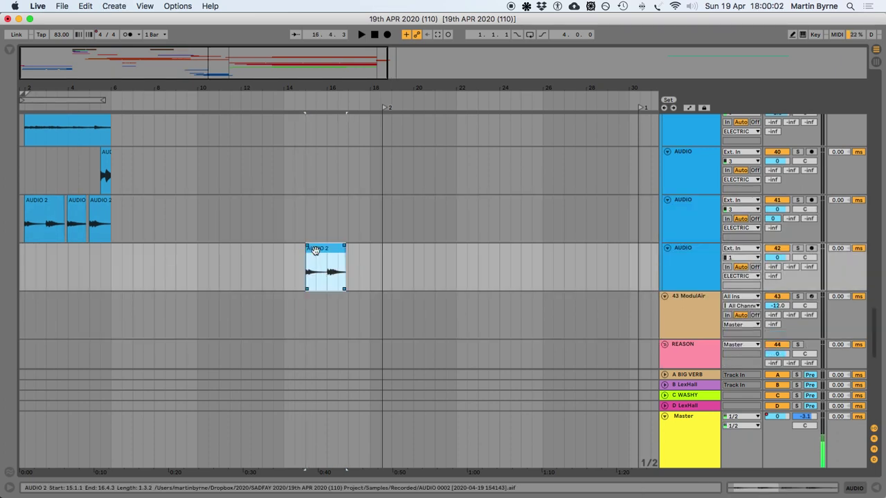
# Add a Reverb to track 42 and insert an Auto Filter before it in the device chain
pyautogui.click(9, 51)
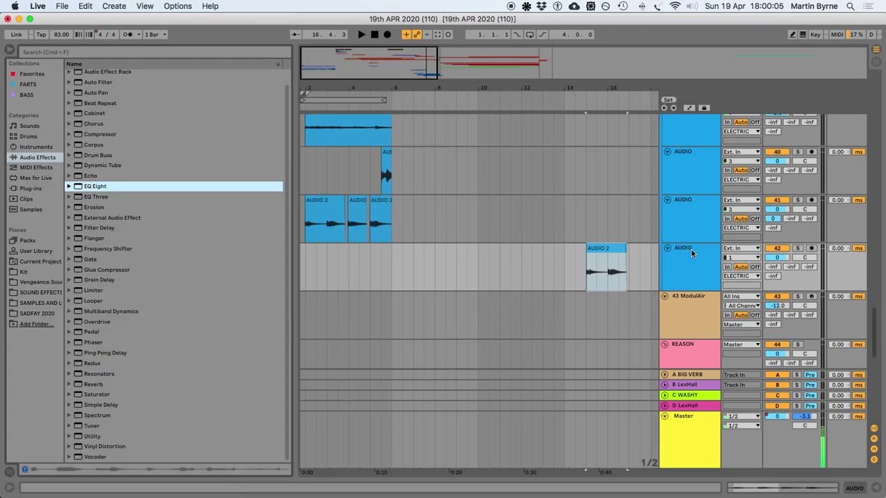
pyautogui.click(81, 385)
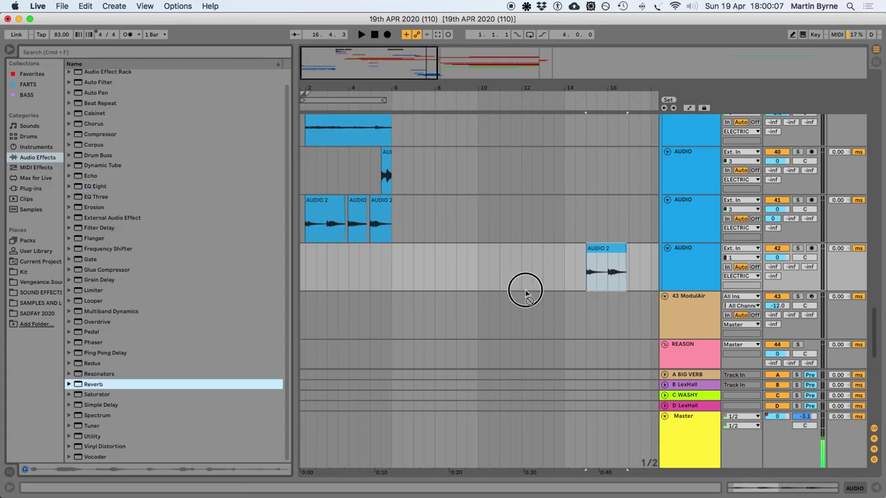
pyautogui.moveTo(581, 270); pyautogui.dragTo(582, 269)
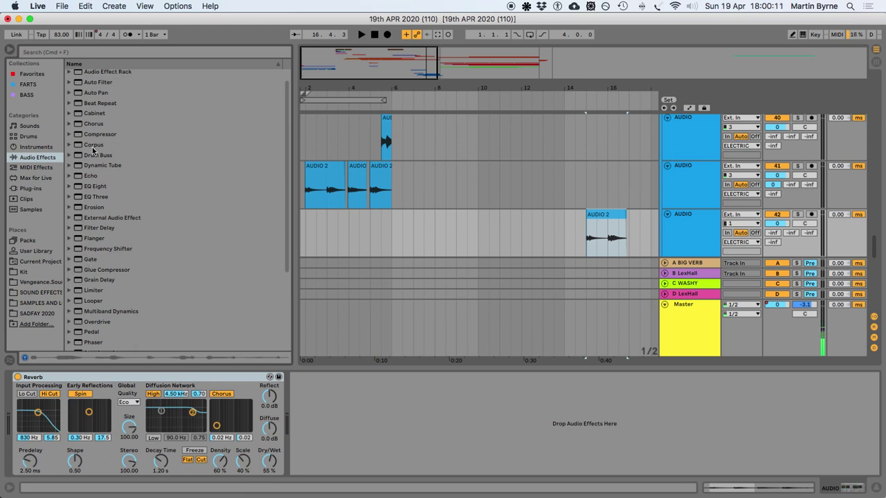
pyautogui.click(96, 84)
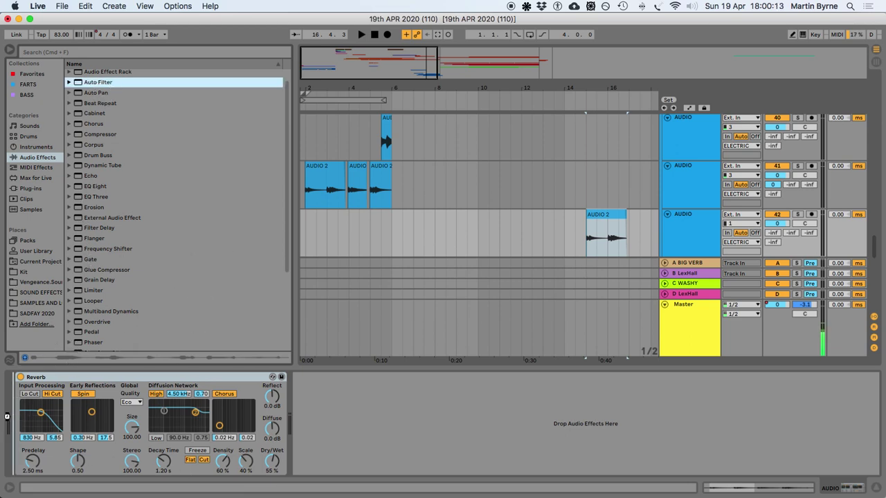
pyautogui.moveTo(19, 416); pyautogui.dragTo(19, 416)
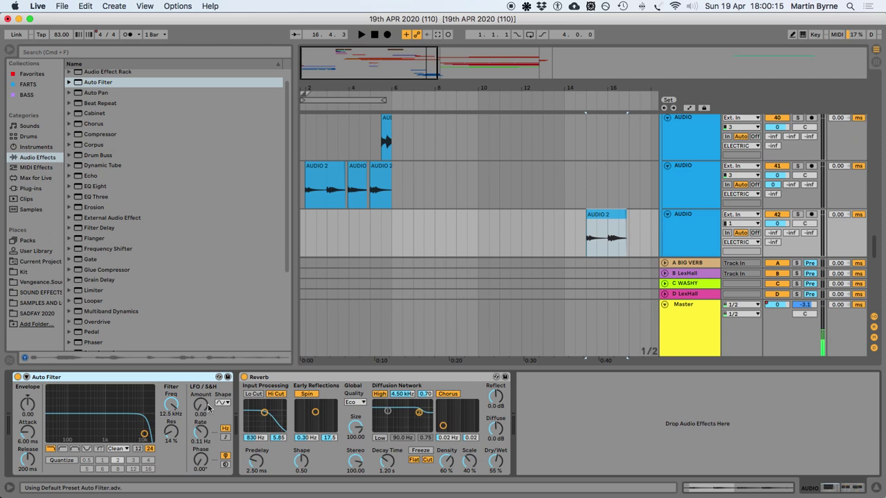
# Set the Auto Filter to high-pass at about 582 Hz with LFO amount 30.0 and rate 4.39 Hz, and audition the clip
pyautogui.moveTo(210, 408); pyautogui.dragTo(210, 388)
pyautogui.click(63, 449)
pyautogui.moveTo(175, 409); pyautogui.dragTo(217, 428)
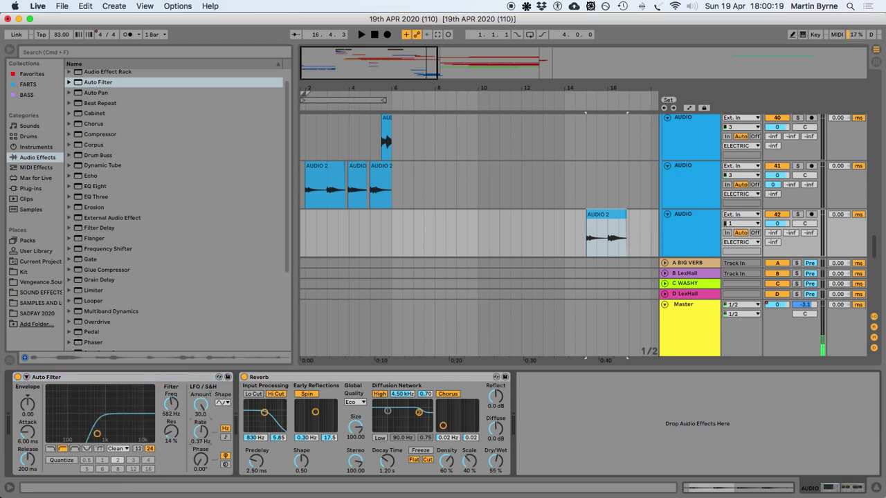
pyautogui.hscroll(5, 528, 228)
pyautogui.click(470, 216)
pyautogui.press('space')
pyautogui.moveTo(171, 404); pyautogui.dragTo(172, 393)
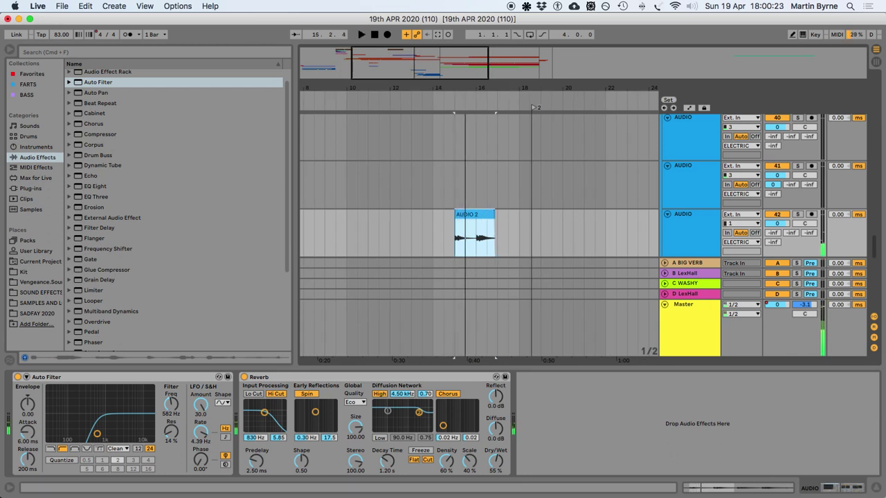
pyautogui.press('space')
# Double the AUDIO 2 clip's segment BPM to 166.00, raise its gain to about 7.44 dB and play it
pyautogui.doubleClick(468, 216)
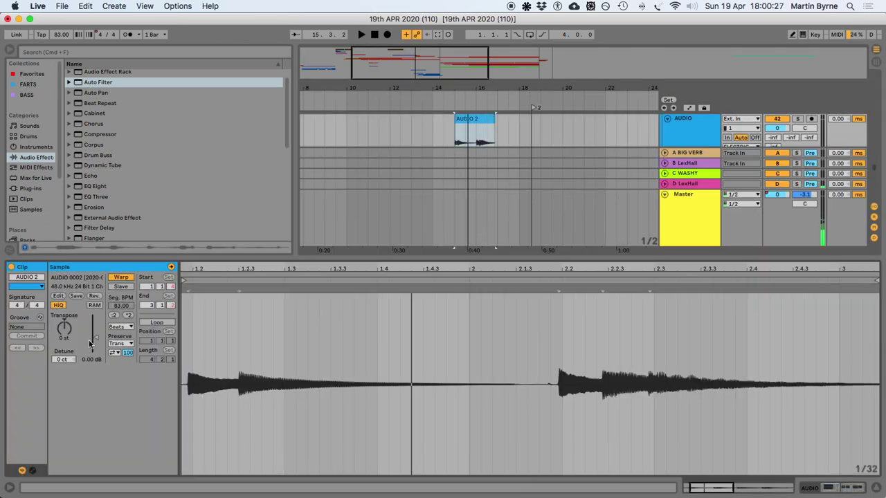
pyautogui.click(128, 315)
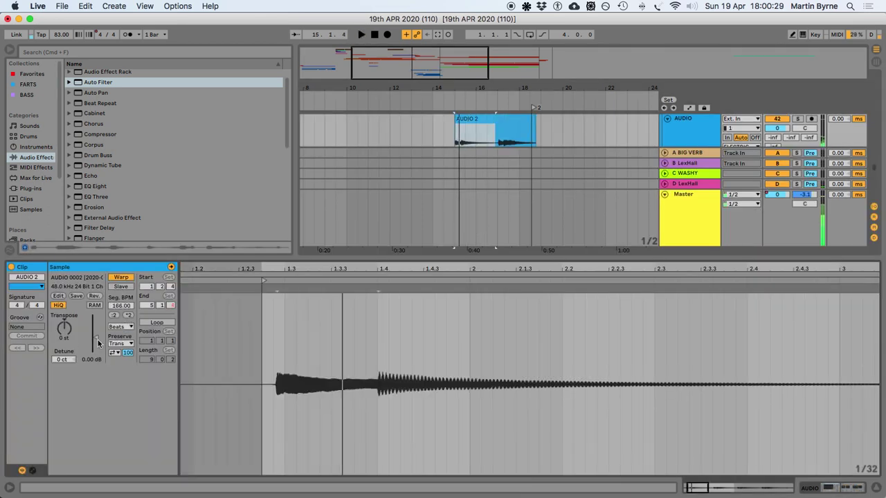
pyautogui.moveTo(95, 338); pyautogui.dragTo(95, 326)
pyautogui.press('space')
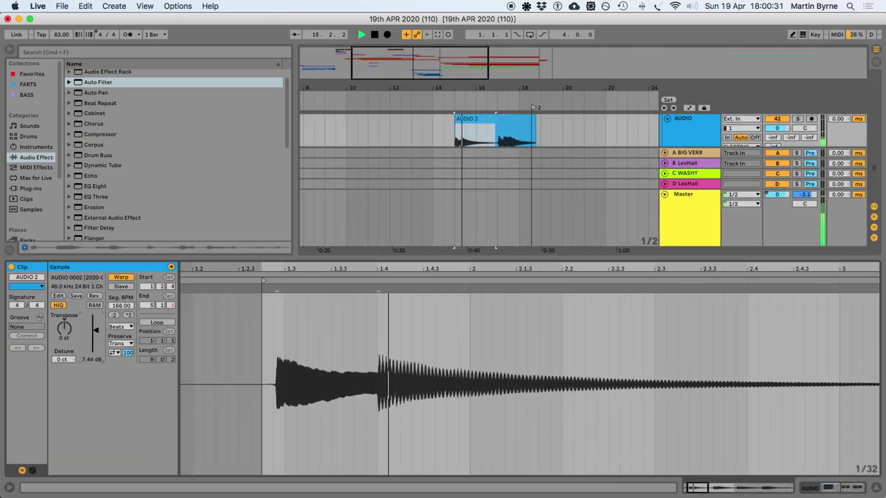
# Change the Auto Filter's LFO to a random sample-and-hold shape at a rate of 10.0 Hz, auditioning the clip
pyautogui.hotkey('shift', 'Tab')
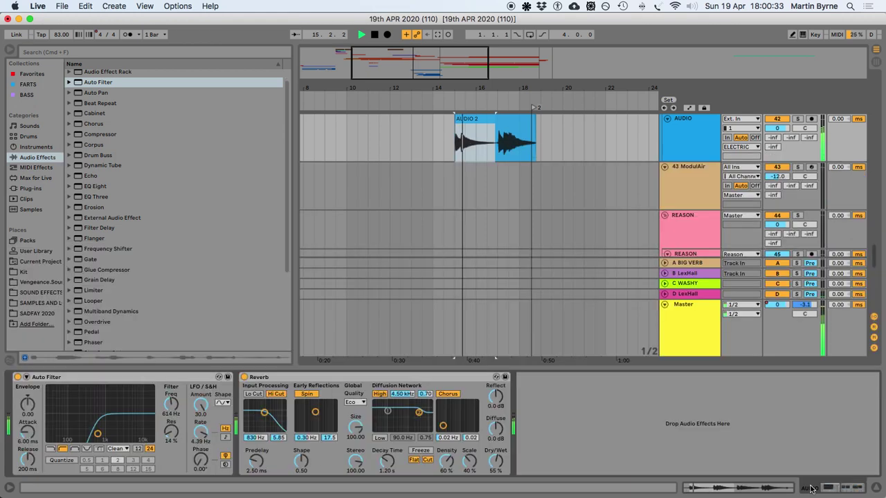
pyautogui.click(222, 404)
pyautogui.click(221, 453)
pyautogui.press('space')
pyautogui.press('space')
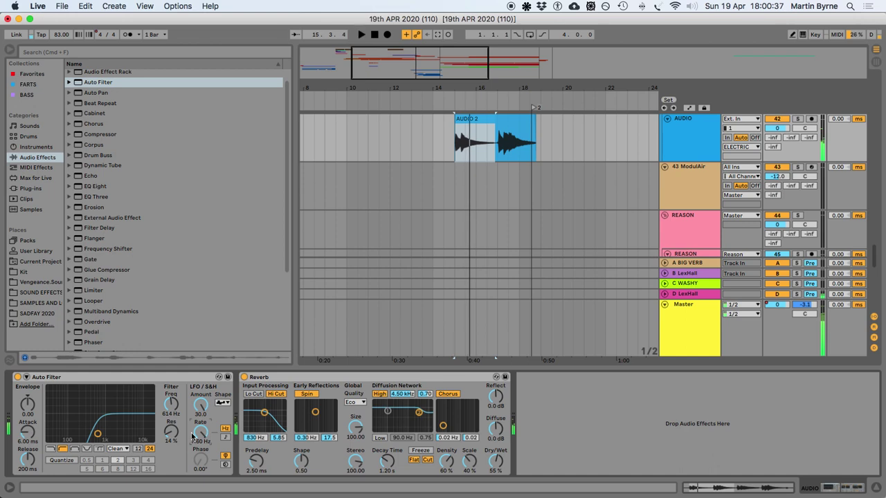
pyautogui.scroll(5, 202, 434)
pyautogui.press('space')
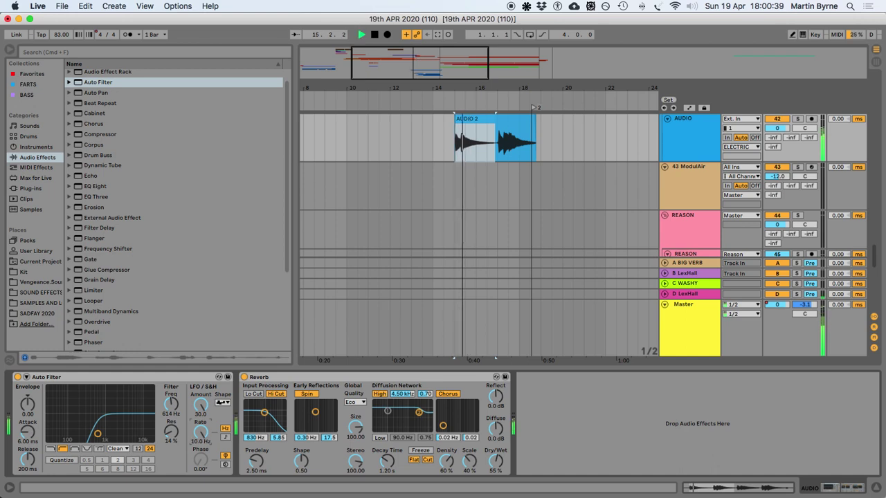
pyautogui.press('space')
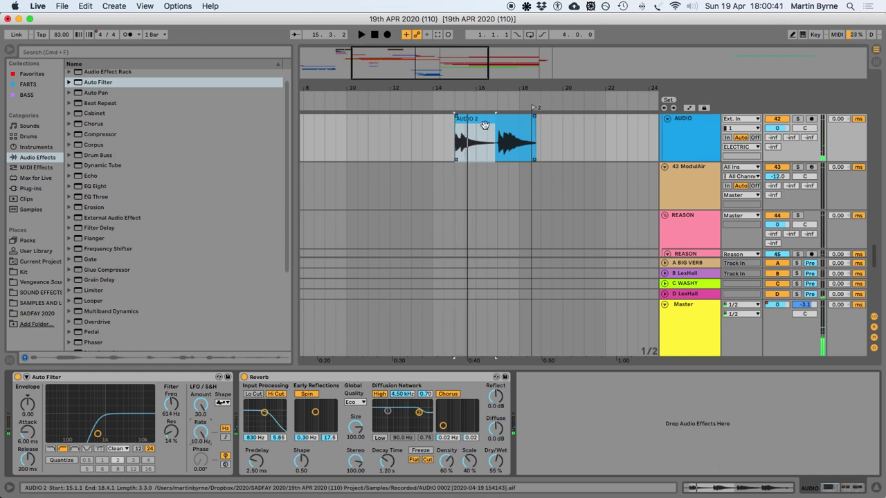
# Insert a Pedal between the Auto Filter and the Reverb on track 42 and play the clip
pyautogui.click(506, 119)
pyautogui.scroll(-3, 80, 325)
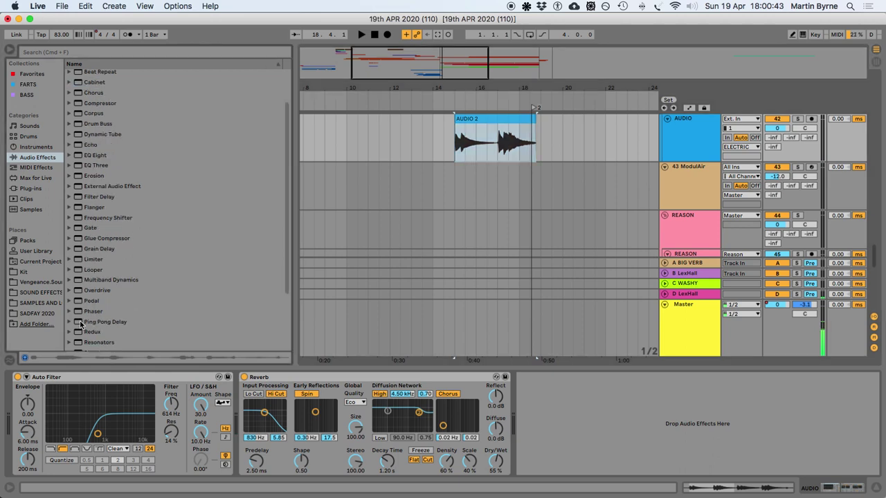
pyautogui.moveTo(85, 280); pyautogui.dragTo(242, 433)
pyautogui.press('space')
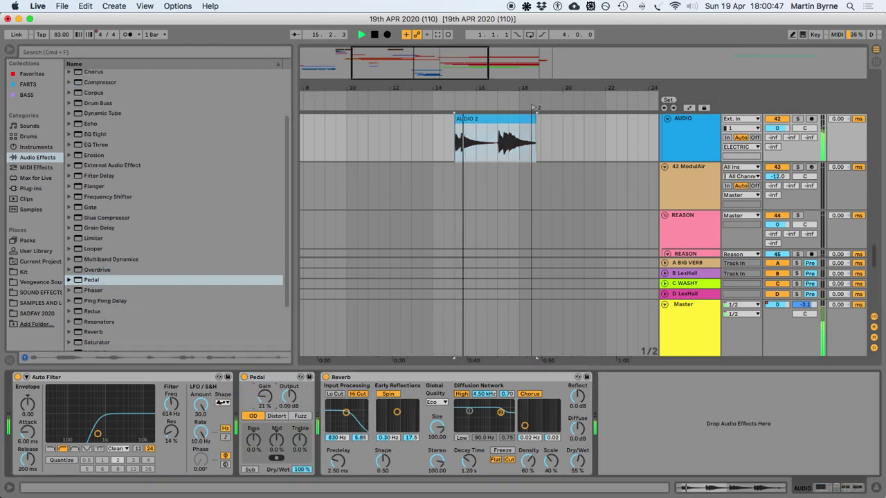
# Insert a second Auto Filter between the Pedal and the Reverb on track 42
pyautogui.scroll(3, 69, 208)
pyautogui.click(100, 95)
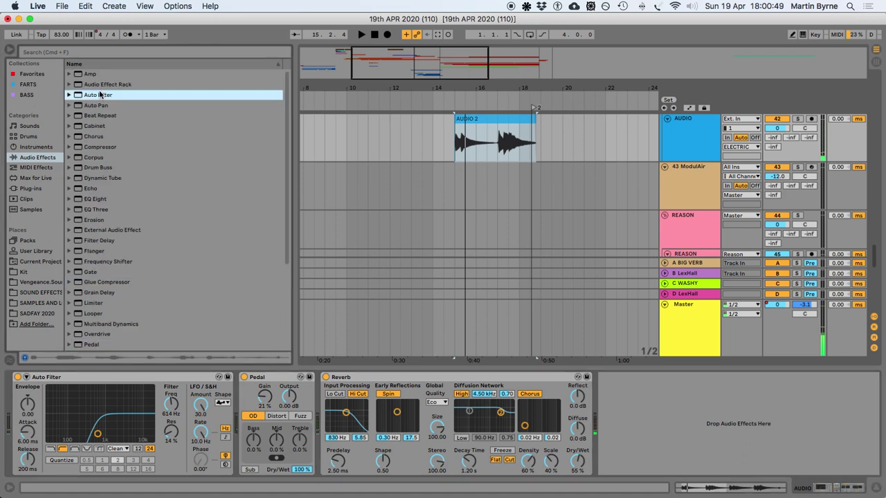
pyautogui.click(339, 463)
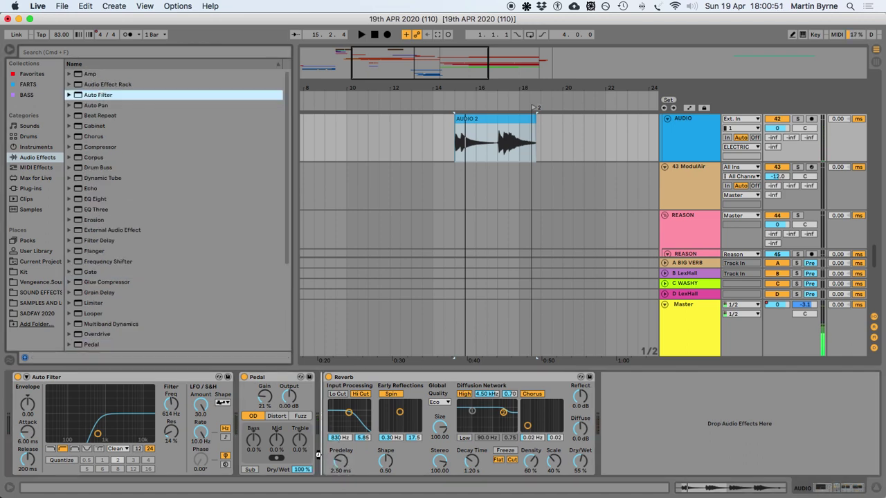
pyautogui.moveTo(319, 454); pyautogui.dragTo(320, 452)
# Set the second Auto Filter to high-pass at about 1.86 kHz with LFO amount 30.0, rate 10.0 Hz and a different LFO shape, and audition it
pyautogui.moveTo(509, 404); pyautogui.dragTo(509, 395)
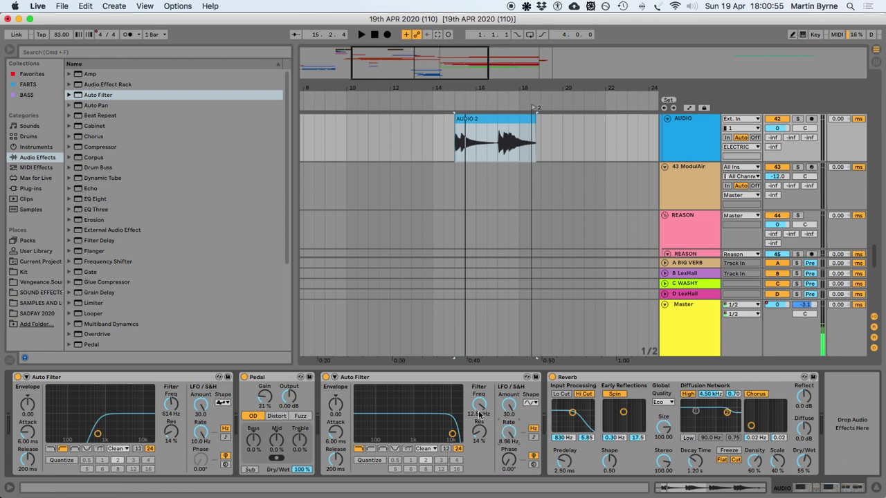
pyautogui.click(381, 449)
pyautogui.click(372, 449)
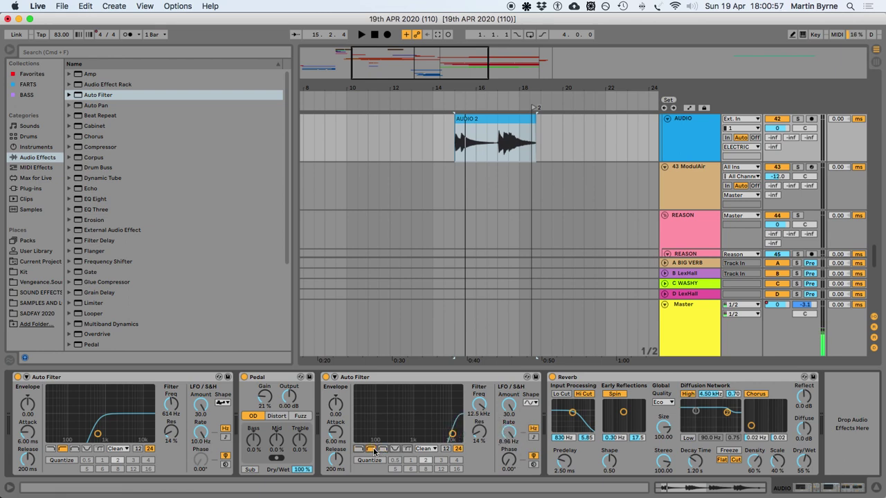
pyautogui.moveTo(451, 434); pyautogui.dragTo(422, 434)
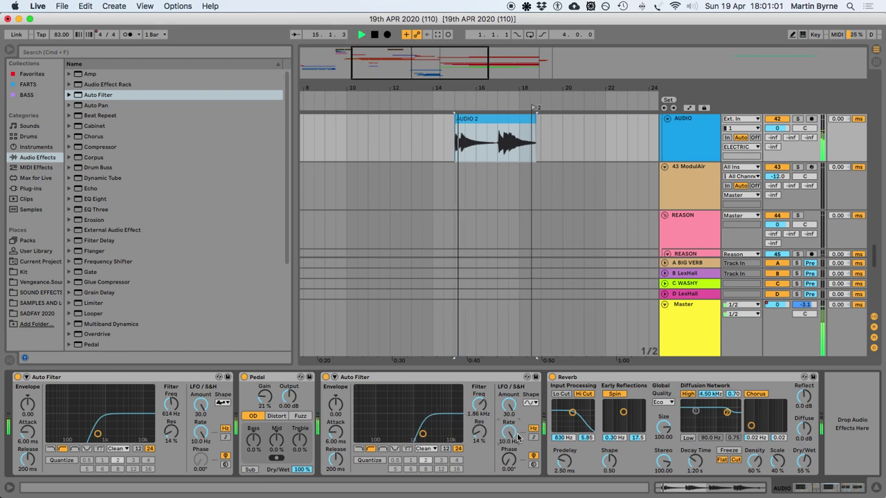
pyautogui.click(530, 402)
pyautogui.click(532, 459)
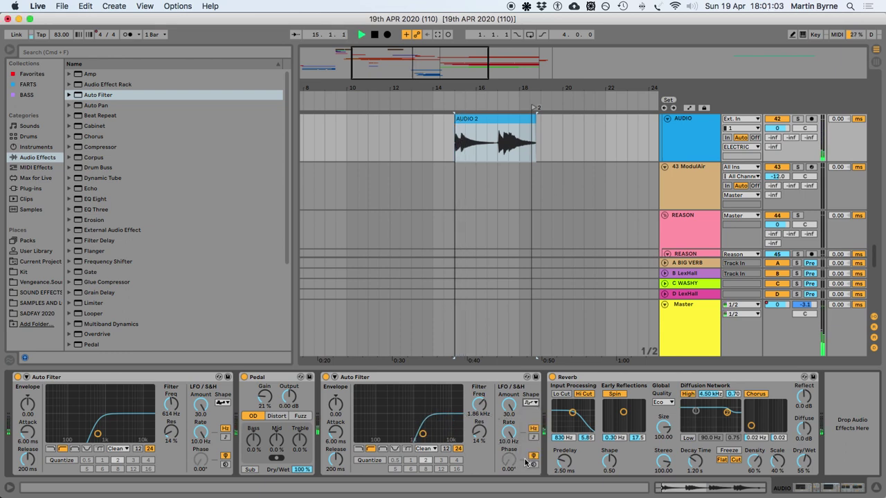
pyautogui.press('space')
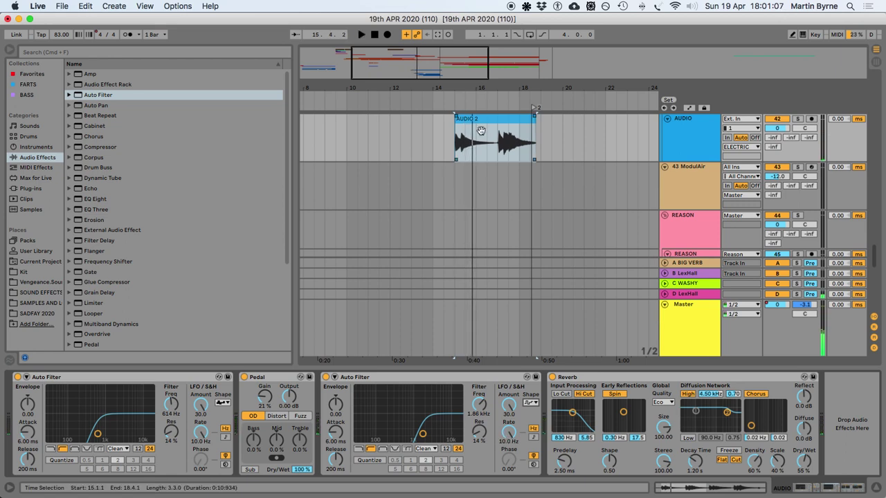
# Raise the AUDIO 2 clip's gain to about 11.8 dB and play it
pyautogui.click(478, 157)
pyautogui.scroll(3, 478, 167)
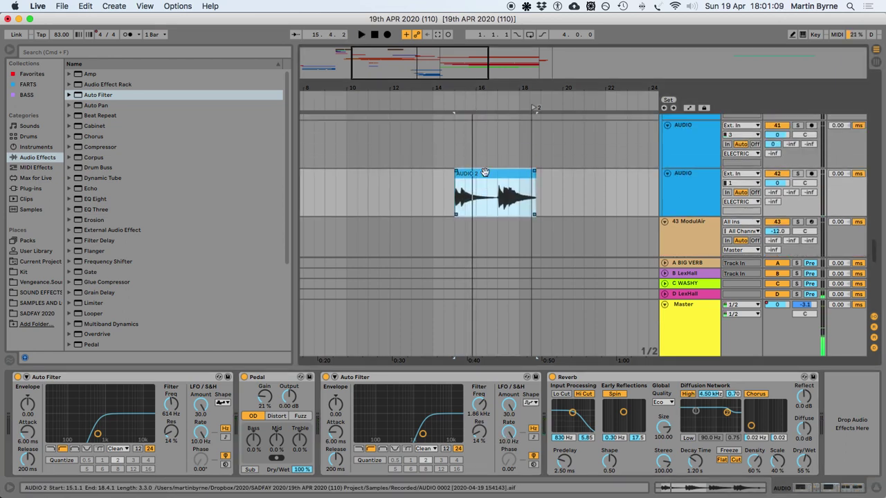
pyautogui.doubleClick(472, 174)
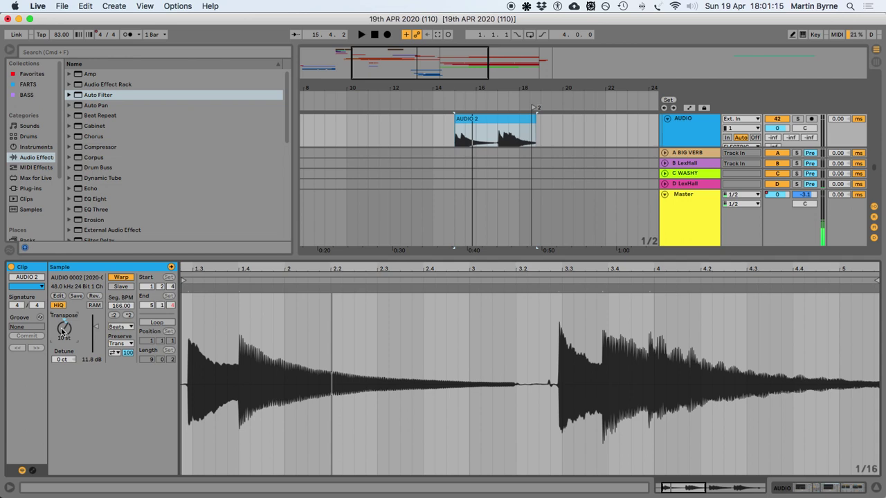
pyautogui.press('space')
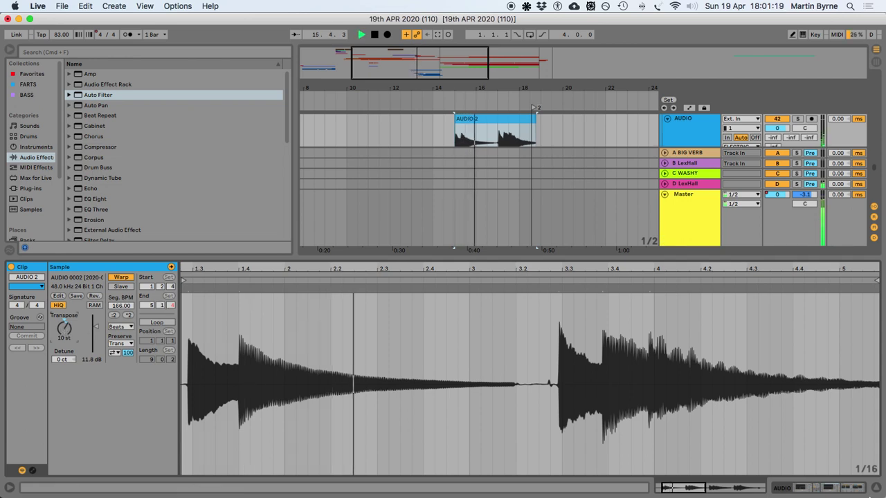
pyautogui.press('super+alt+l')
pyautogui.scroll(3, 413, 311)
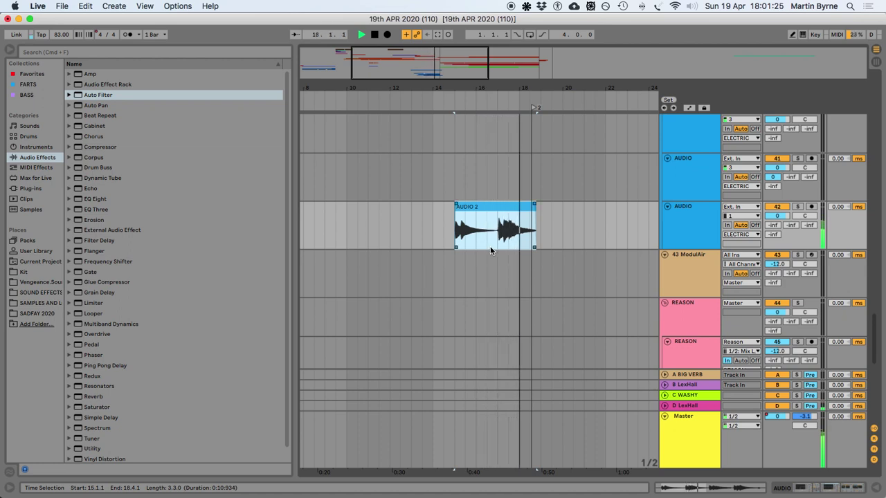
pyautogui.press('space')
# Trim the end of the AUDIO 2 clip back to 18.3.2 at marker 2
pyautogui.moveTo(532, 240); pyautogui.dragTo(568, 229)
pyautogui.press('+')
pyautogui.press('+')
pyautogui.press('-')
pyautogui.hscroll(-3, 541, 239)
pyautogui.click(558, 206)
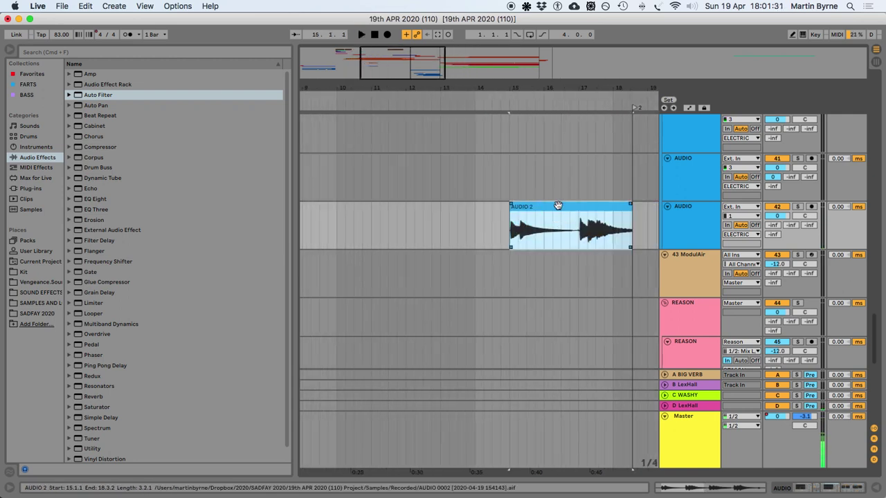
# Add breakpoints around bar 17 to track 42's D-LexHall send automation and audition the clip
pyautogui.click(716, 217)
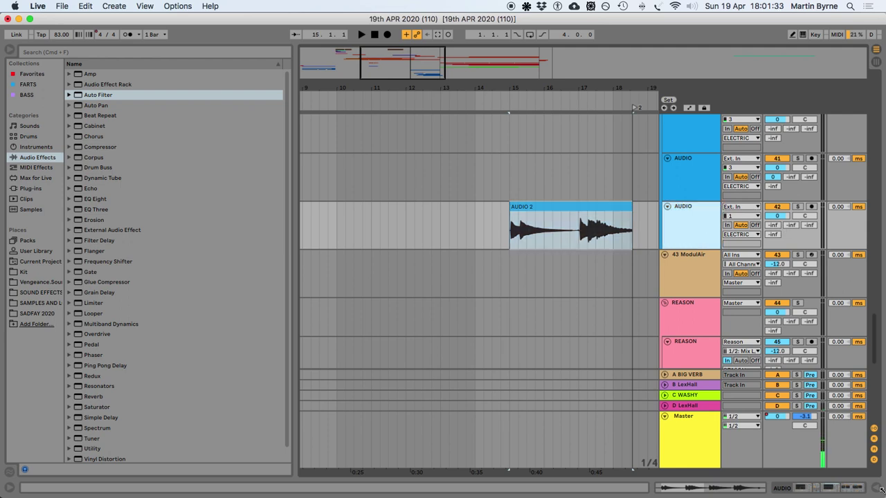
pyautogui.click(852, 488)
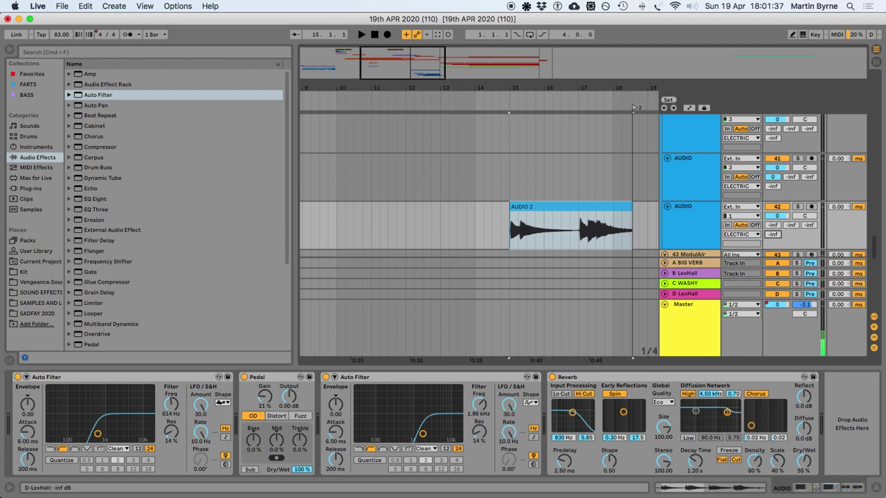
pyautogui.press('a')
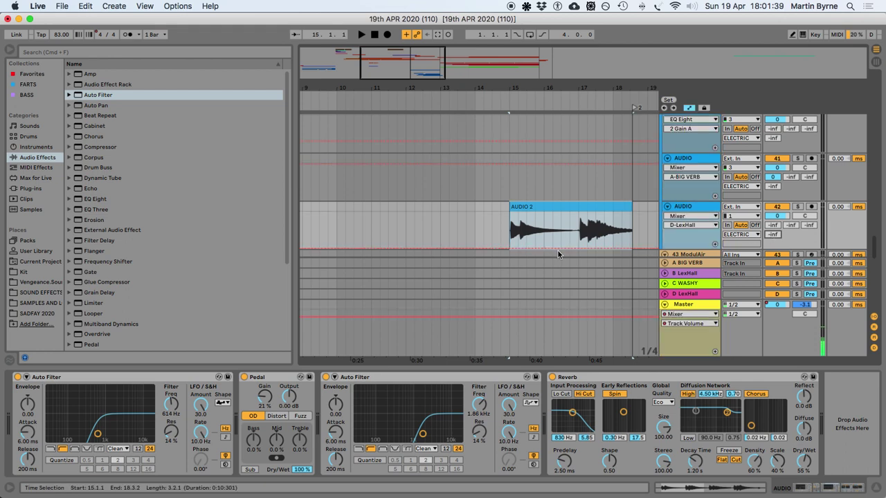
pyautogui.click(558, 247)
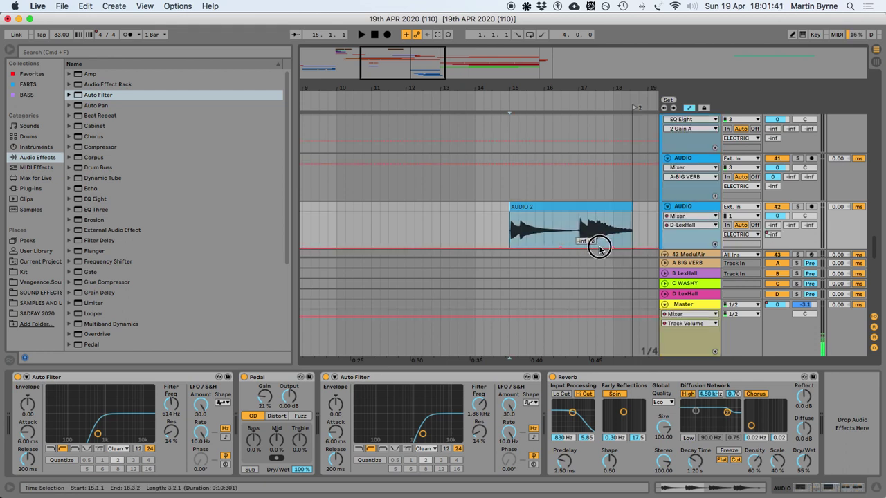
pyautogui.press('a')
pyautogui.click(547, 206)
pyautogui.press('space')
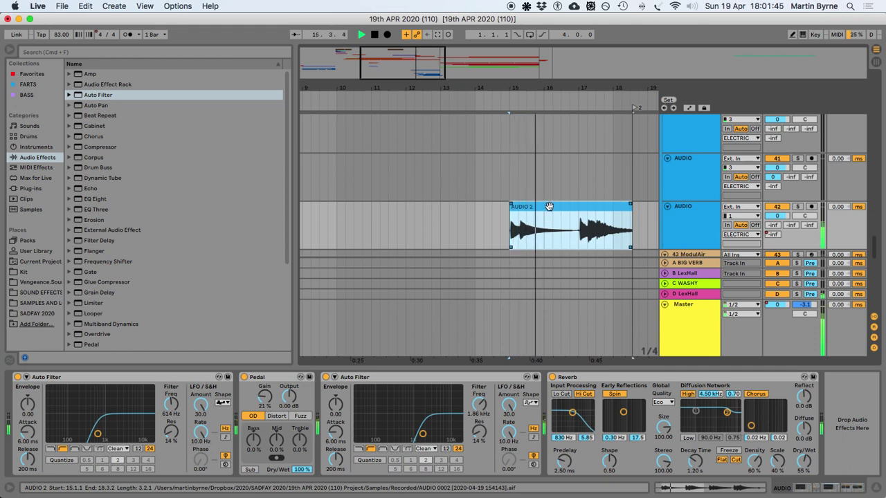
pyautogui.click(686, 206)
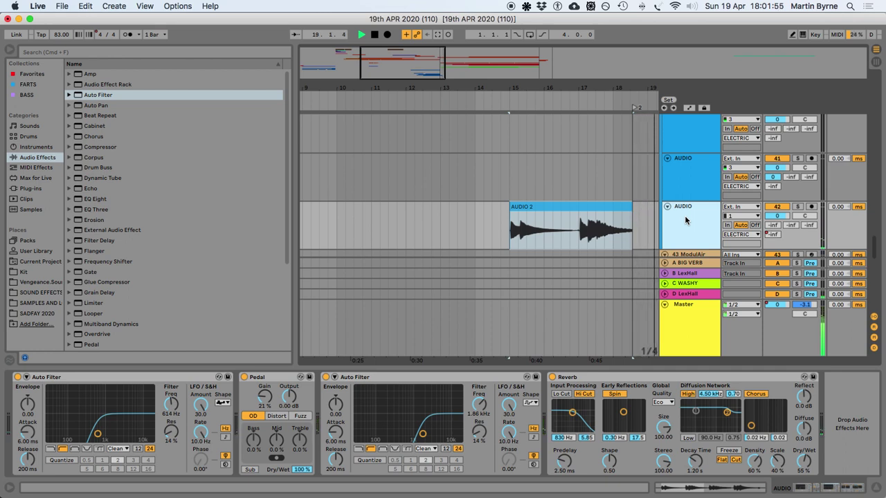
pyautogui.press('space')
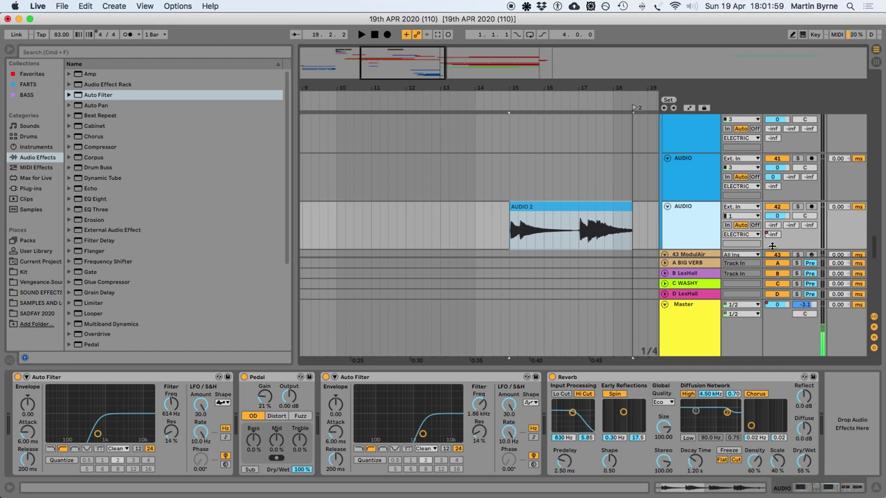
# Raise the D-LexHall send automation to 0.0 dB over the clip's second hit at bar 17, dropping back near bar 18, and play it
pyautogui.press('a')
pyautogui.click(574, 234)
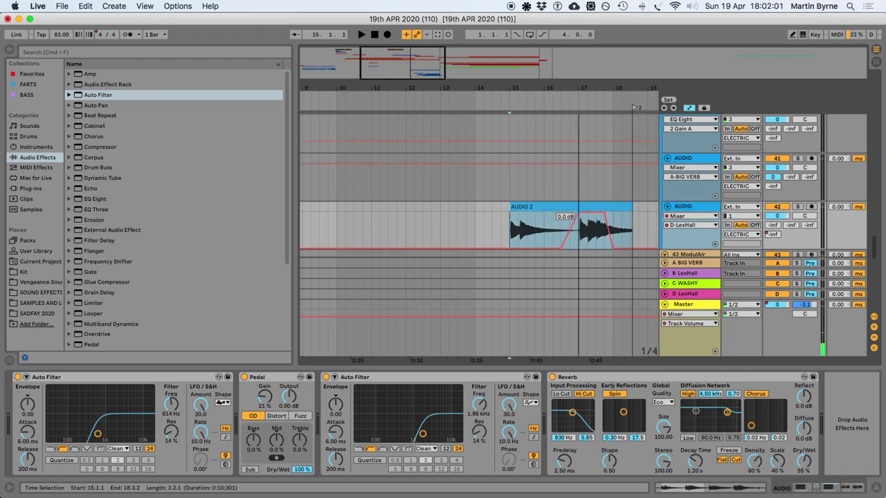
pyautogui.click(576, 244)
pyautogui.press('space')
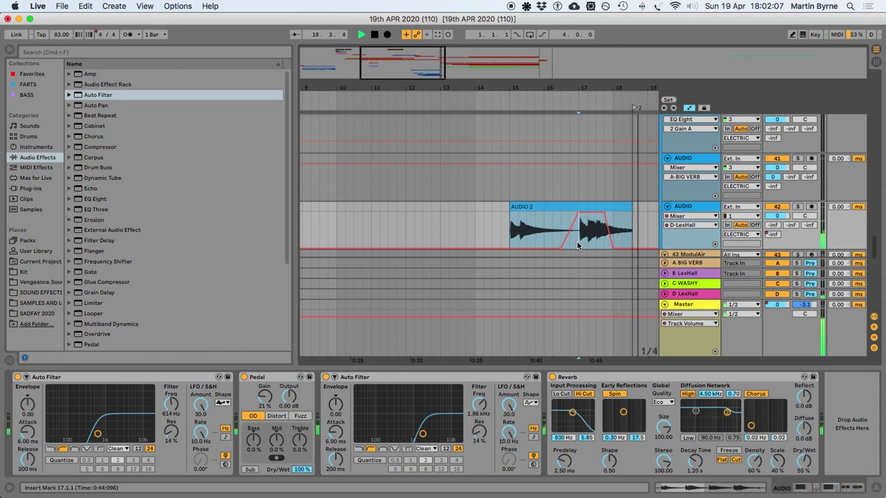
pyautogui.press('space')
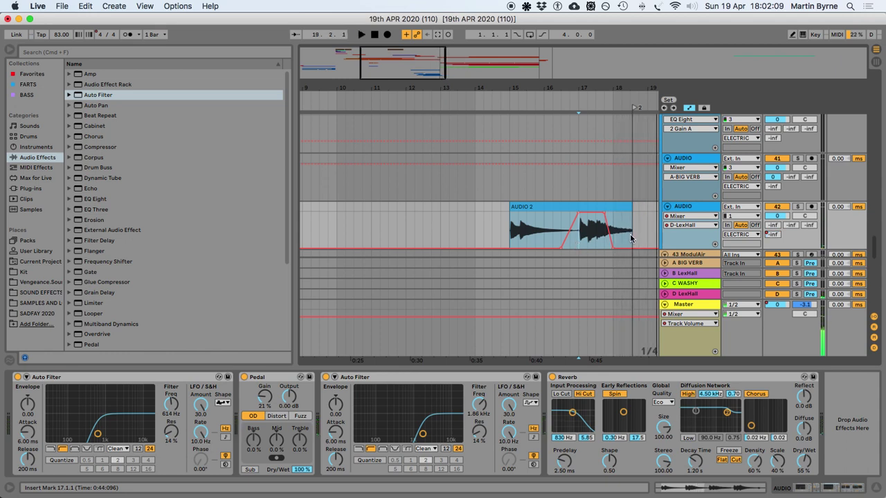
# Automate the Reverb's Dry/Wet to fall to 0.0 % just after bar 18 and play the passage
pyautogui.click(804, 463)
pyautogui.moveTo(621, 244); pyautogui.dragTo(628, 247)
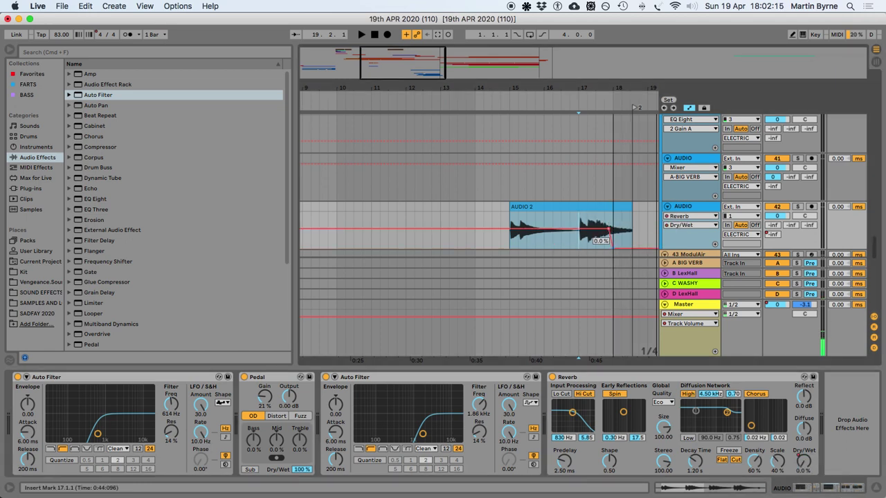
pyautogui.click(502, 235)
pyautogui.press('space')
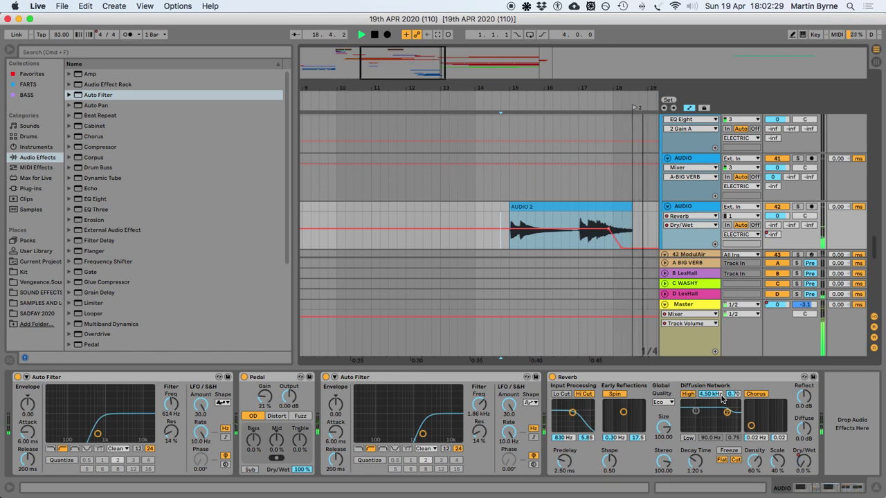
pyautogui.press('space')
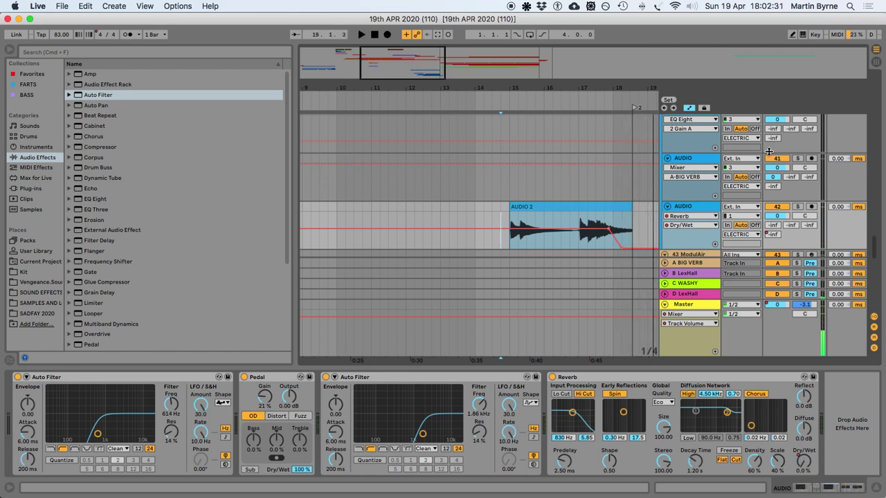
# Split the AUDIO 2 clip at bar 17, just before its second hit
pyautogui.scroll(3, 573, 242)
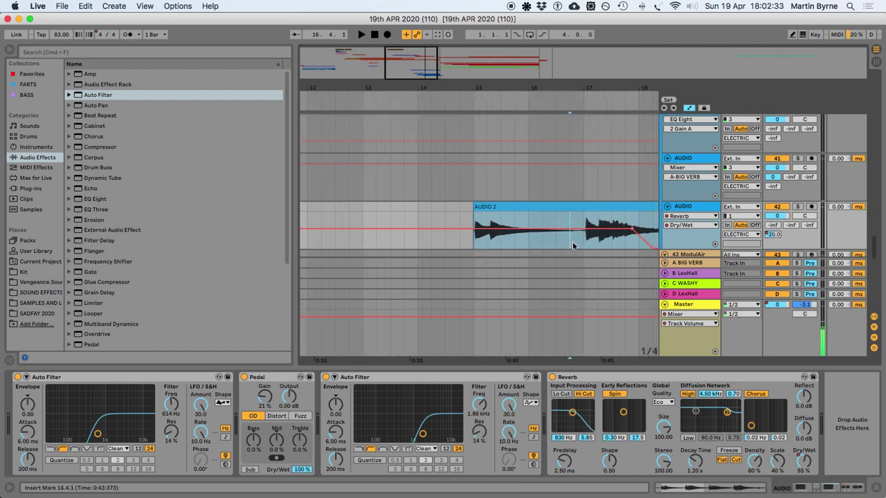
pyautogui.click(593, 240)
pyautogui.press('super+e')
# Raise the gain of the first AUDIO 2 part to about 15.2 dB, audition it and save the set
pyautogui.doubleClick(530, 206)
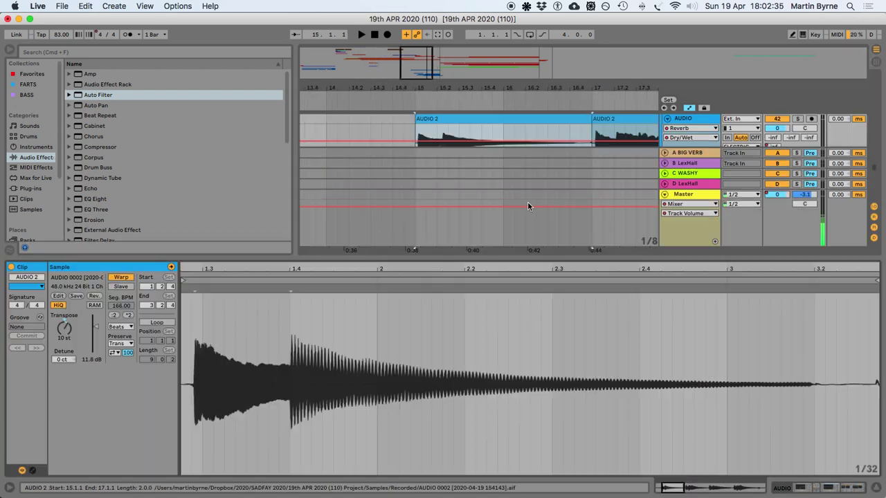
pyautogui.moveTo(91, 335); pyautogui.dragTo(91, 320)
pyautogui.press('space')
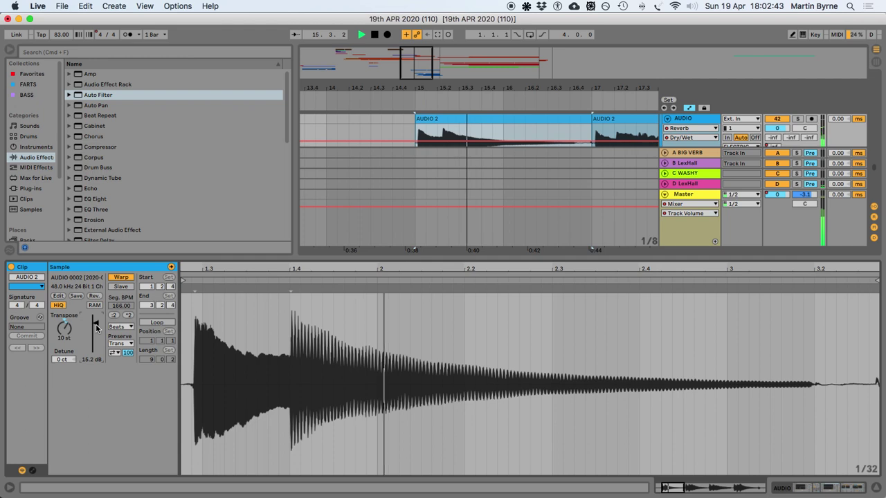
pyautogui.click(874, 489)
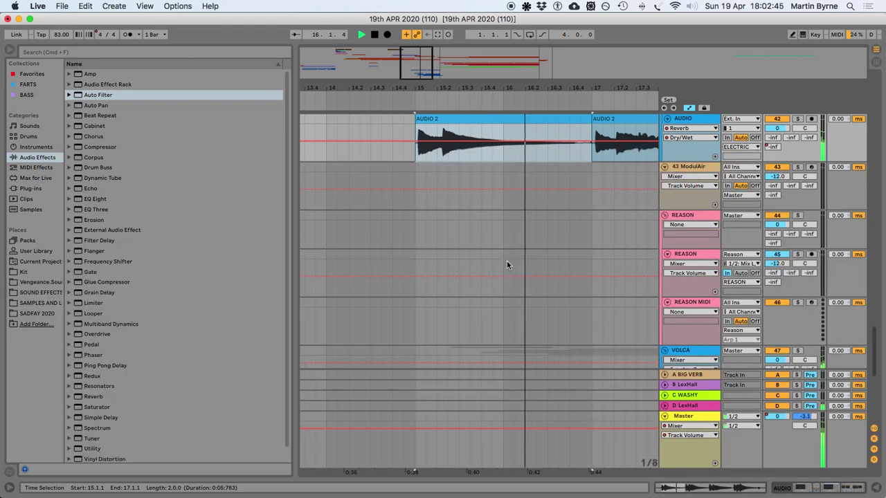
pyautogui.press('super+s')
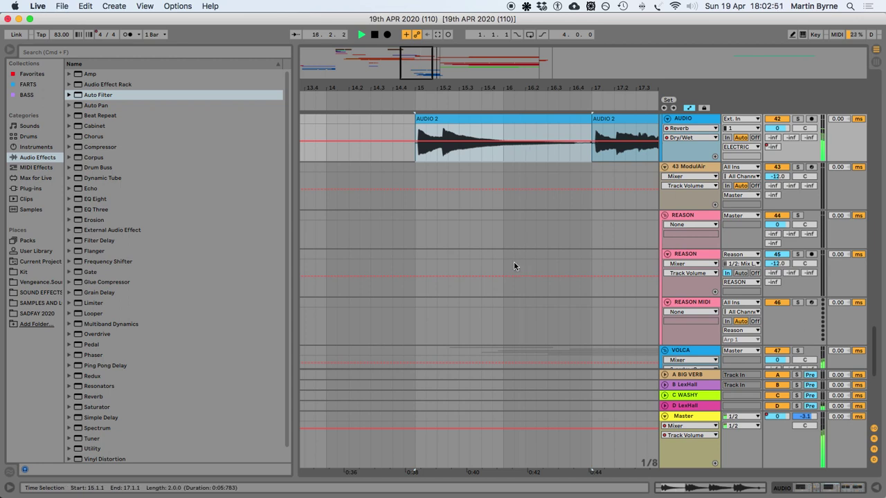
pyautogui.press('space')
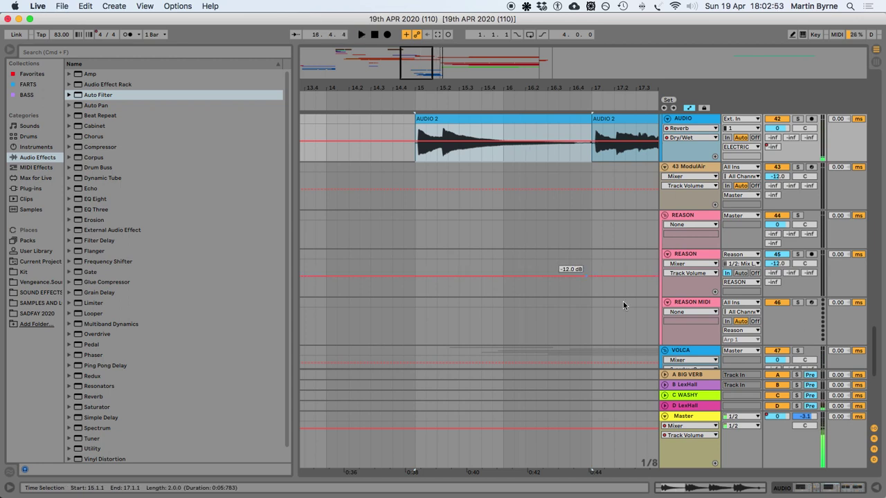
# Add a Utility after the Reverb on the AUDIO 2 clip's track and set its Width to 0.0 %
pyautogui.click(839, 489)
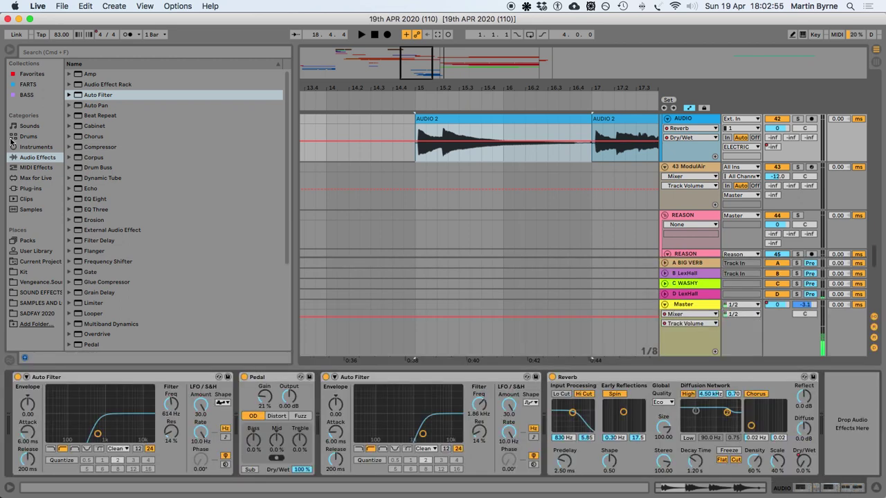
pyautogui.scroll(-5, 95, 348)
pyautogui.moveTo(86, 329); pyautogui.dragTo(833, 436)
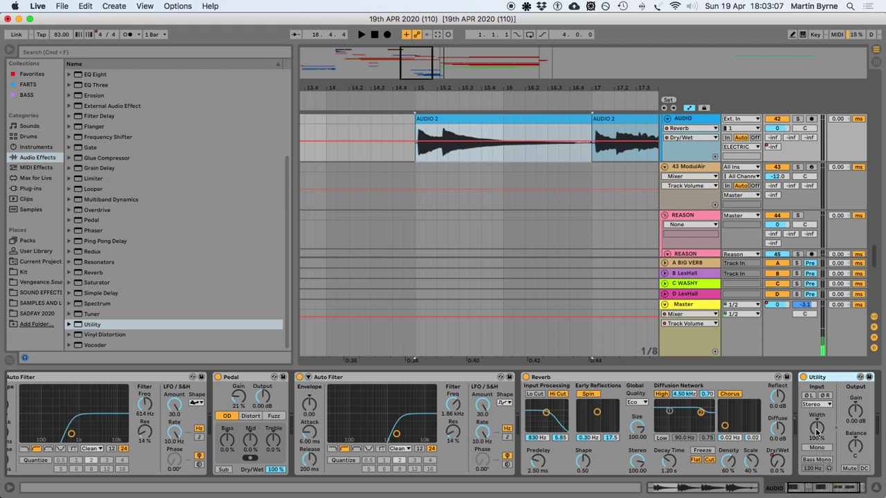
pyautogui.moveTo(817, 427); pyautogui.dragTo(817, 470)
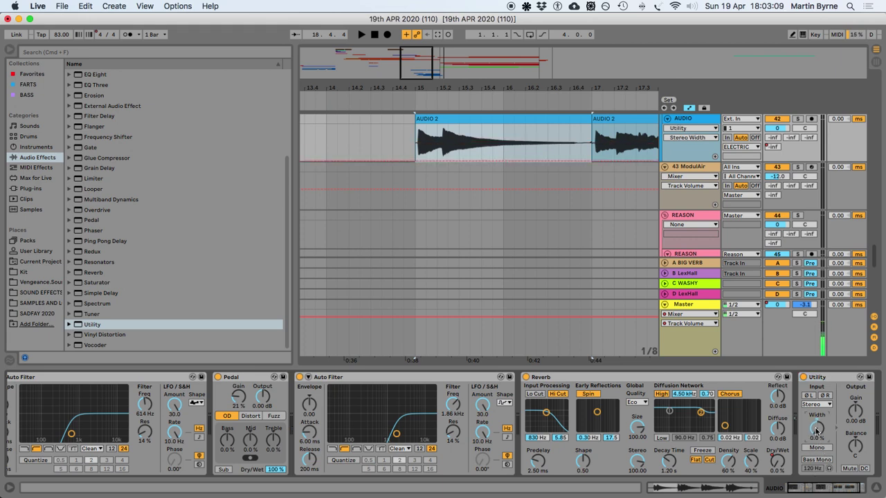
# Automate the Utility's width to ramp up to about 94 % at bar 17, play the passage from bar 15 and save the set
pyautogui.click(585, 161)
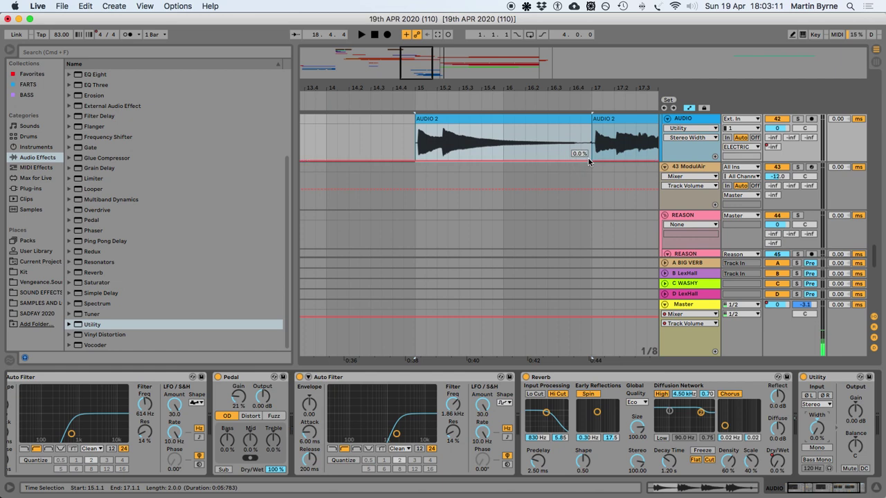
pyautogui.moveTo(589, 161); pyautogui.dragTo(589, 144)
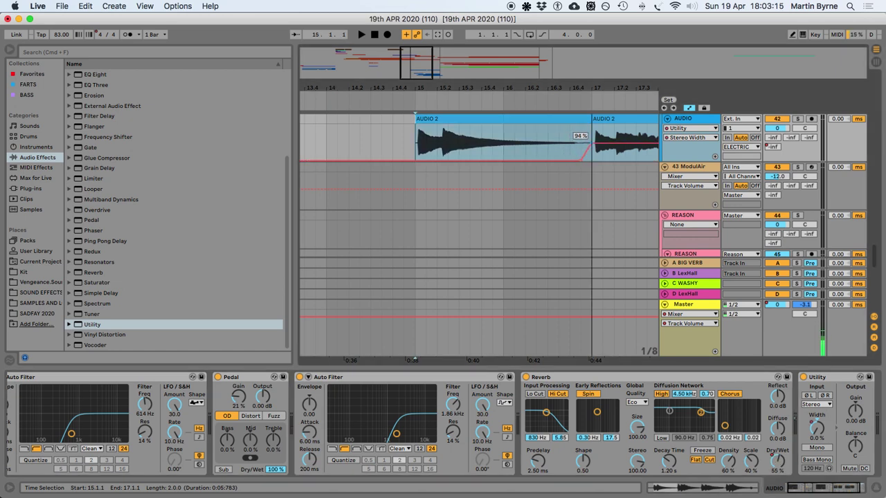
pyautogui.click(471, 119)
pyautogui.press('space')
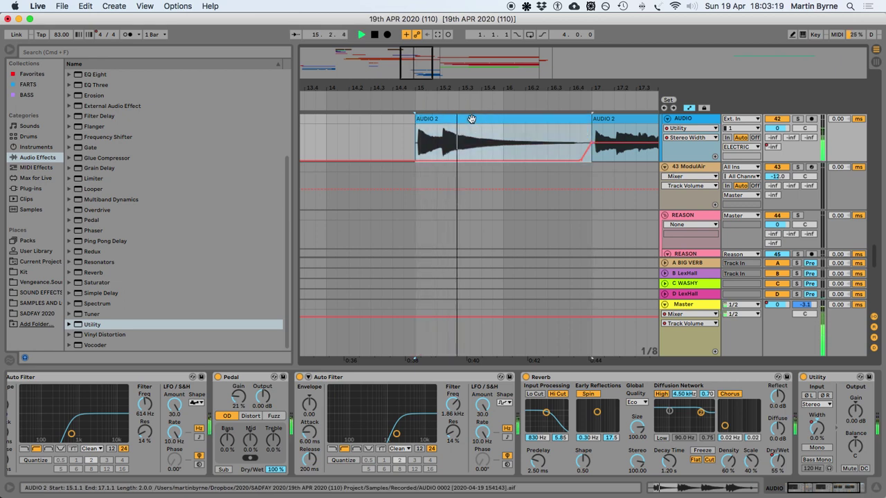
pyautogui.press('super+s')
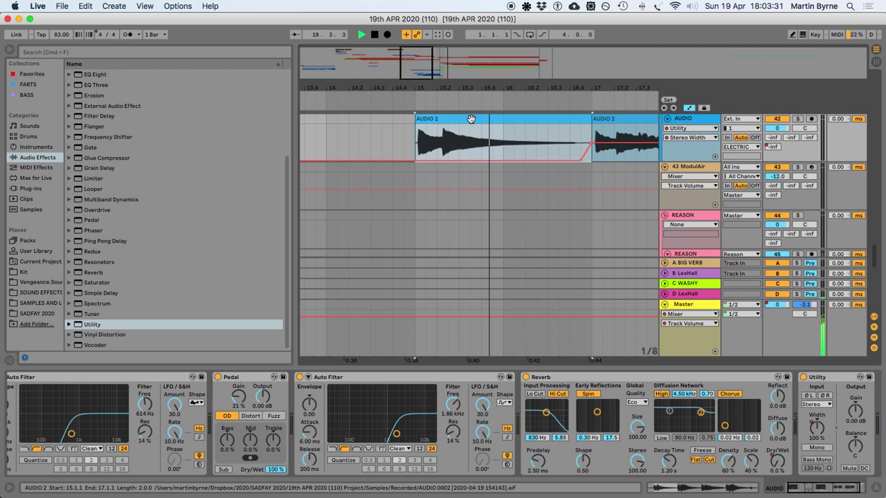
# Lower the volume automation point on the second green AUDIO track to -22.0 dB, play from the clip's start and save the set
pyautogui.click(874, 490)
pyautogui.press('-')
pyautogui.press('-')
pyautogui.press('-')
pyautogui.scroll(3, 569, 254)
pyautogui.press('space')
pyautogui.scroll(6, 473, 248)
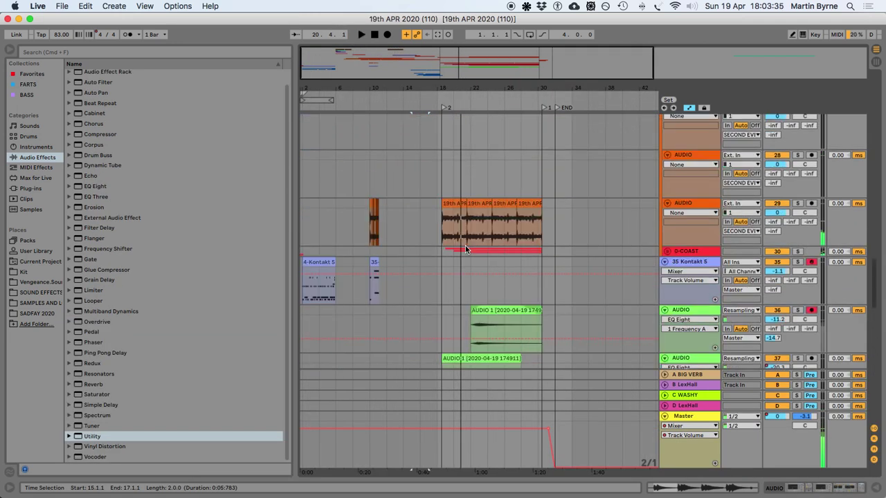
pyautogui.click(470, 280)
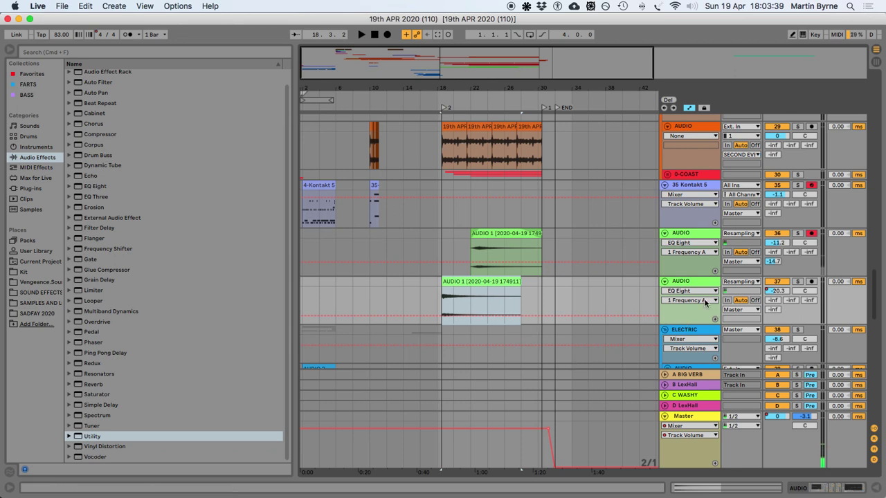
pyautogui.click(443, 311)
pyautogui.click(774, 293)
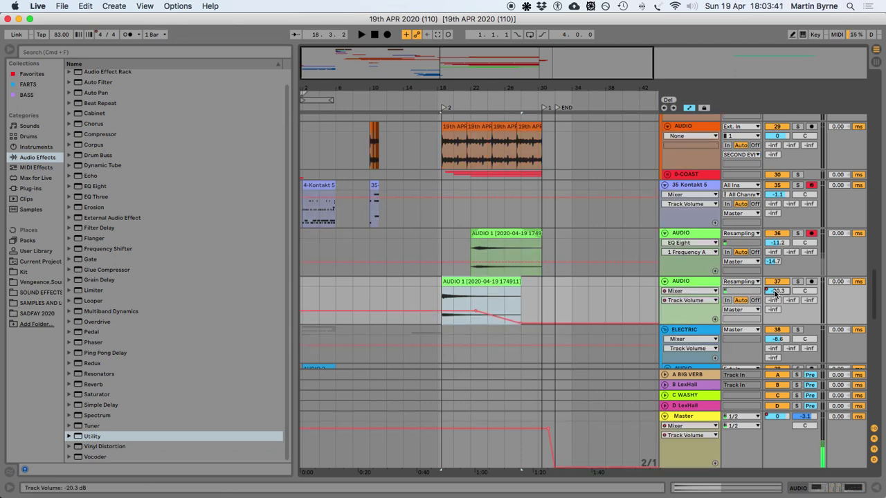
pyautogui.click(476, 315)
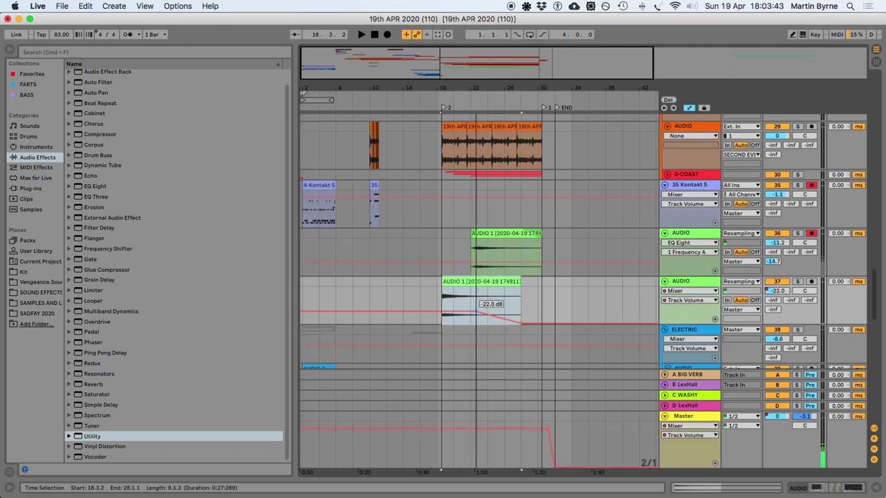
pyautogui.press('space')
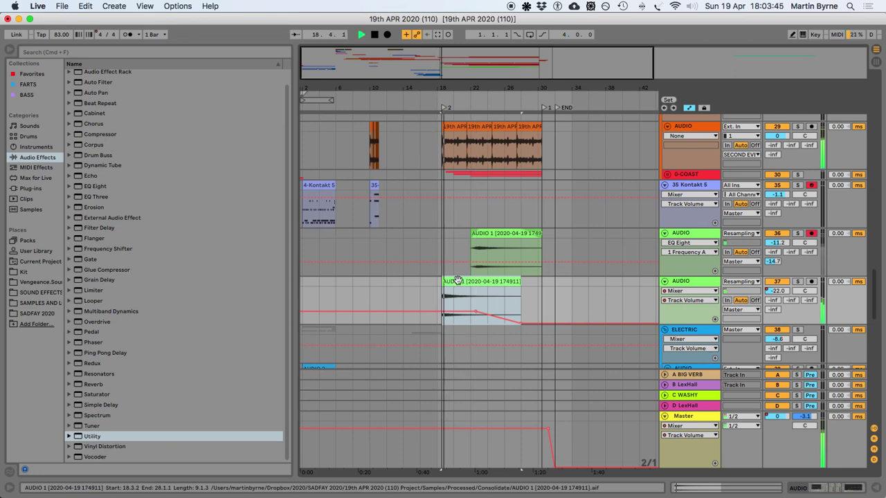
pyautogui.press('super+s')
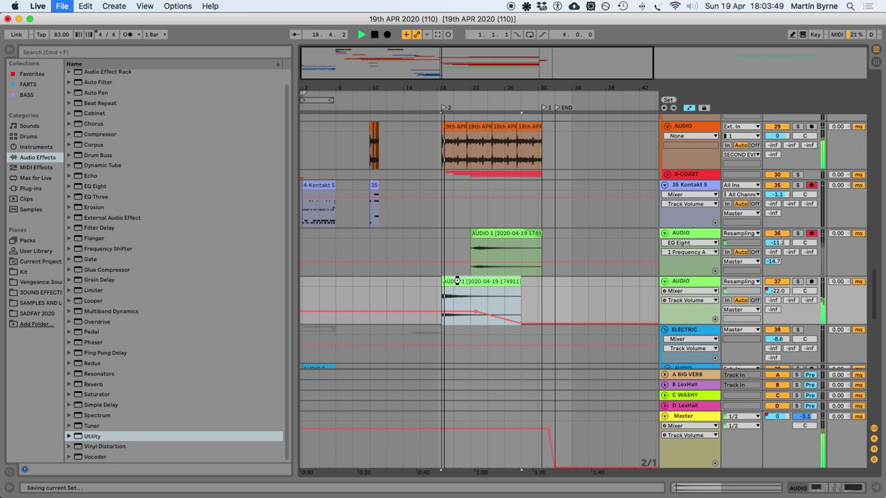
pyautogui.press('space')
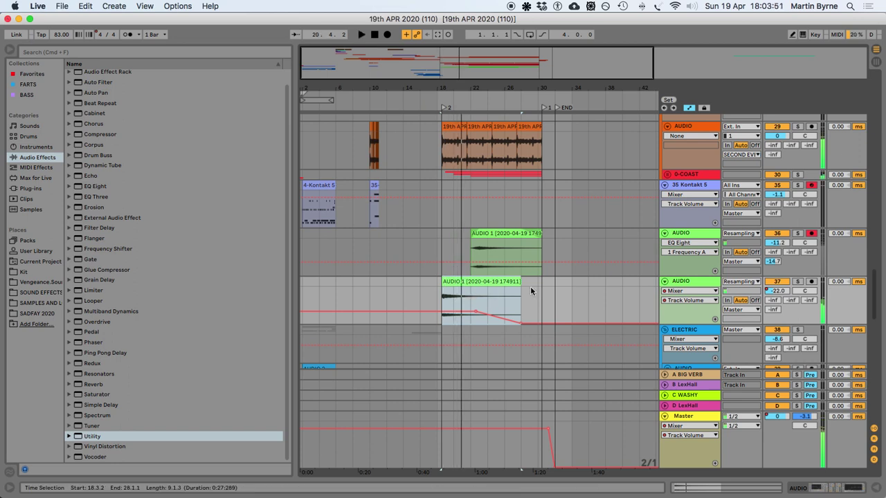
# Select the arrangement's time range from the END marker at bar 32 back to bar 1 and start playback there
pyautogui.scroll(2, 552, 303)
pyautogui.click(513, 305)
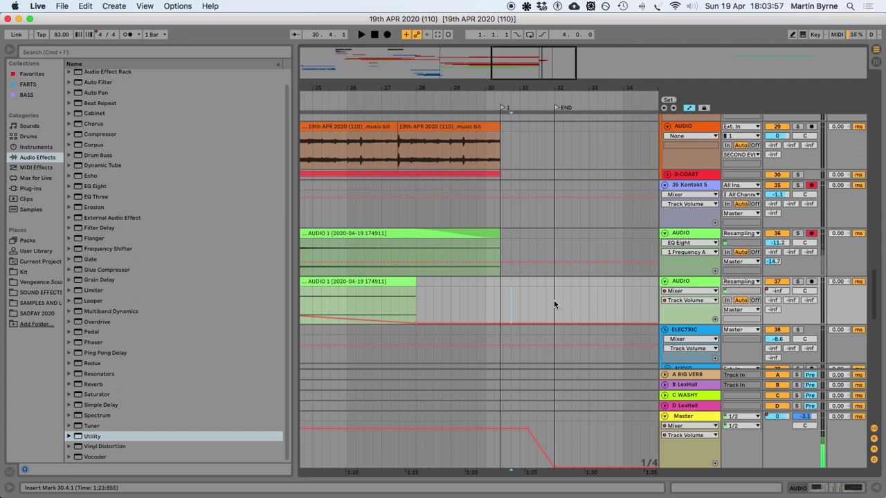
pyautogui.click(554, 302)
pyautogui.moveTo(554, 302); pyautogui.dragTo(290, 307)
pyautogui.press('+')
pyautogui.press('+')
pyautogui.press('+')
pyautogui.press('+')
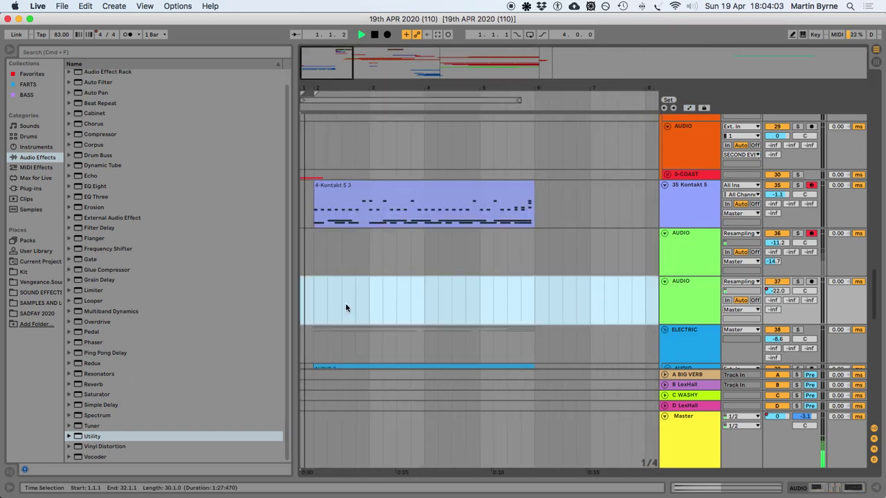
# Export the Master for the selected range into the 19th APR 2020 (110) Project folder as "19th APR 2020 (110)"
pyautogui.press('super+shift+r')
pyautogui.press('Return')
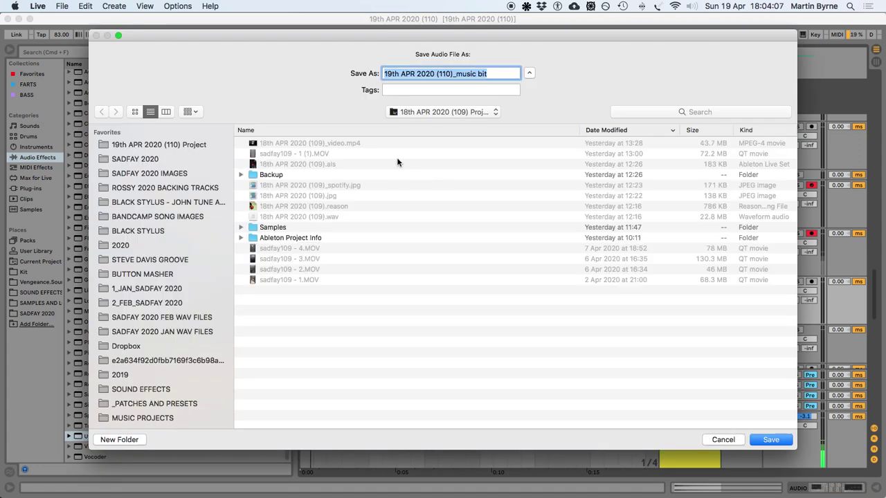
pyautogui.click(185, 146)
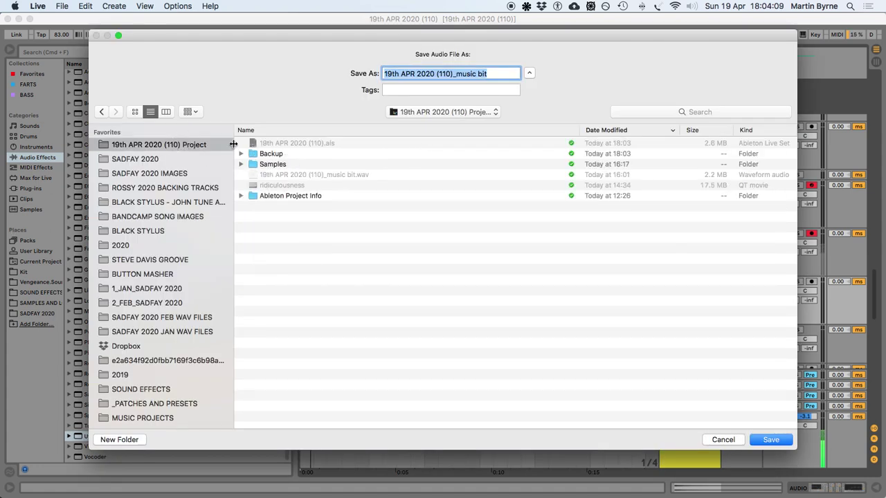
pyautogui.press('Right')
pyautogui.press('BackSpace')
pyautogui.press('BackSpace')
pyautogui.press('BackSpace')
pyautogui.press('BackSpace')
pyautogui.press('BackSpace')
pyautogui.press('BackSpace')
pyautogui.press('BackSpace')
pyautogui.press('BackSpace')
pyautogui.press('BackSpace')
pyautogui.press('BackSpace')
pyautogui.press('Return')
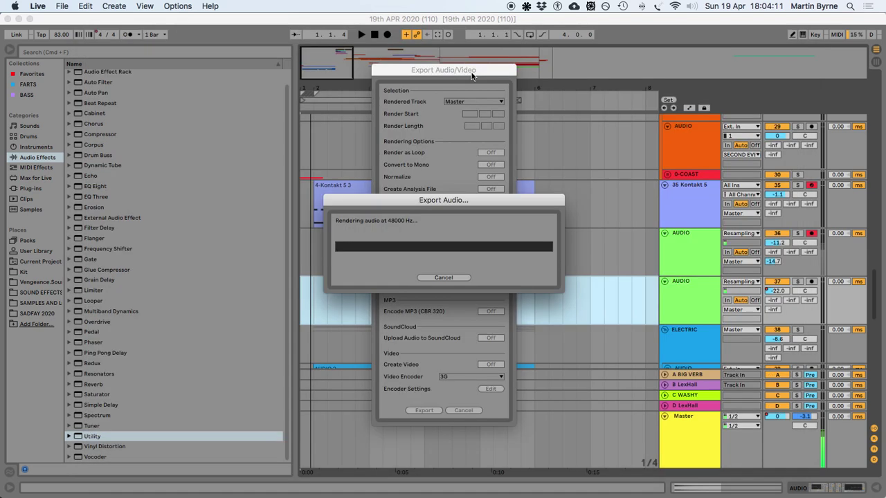
# Switch to Chrome, open all SADFAY TABS bookmarks from a new window and move the window up the screen
pyautogui.press('super+Tab')
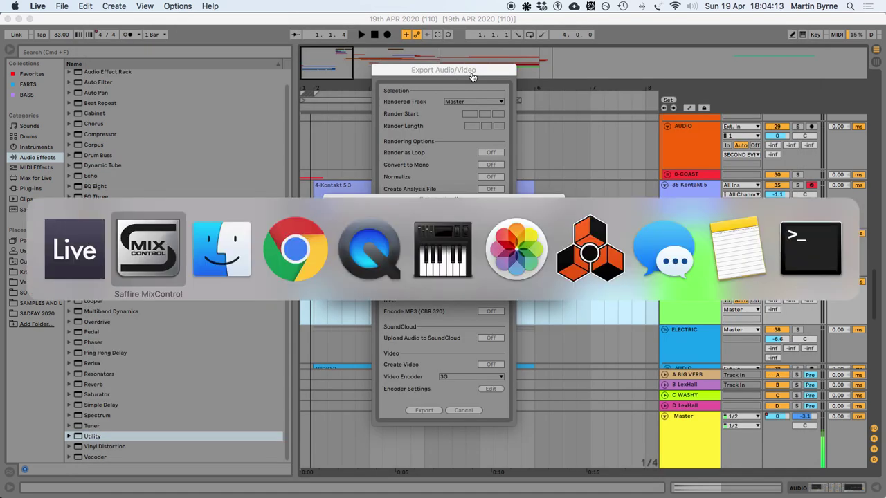
pyautogui.press('super+Tab')
pyautogui.press('super+Tab')
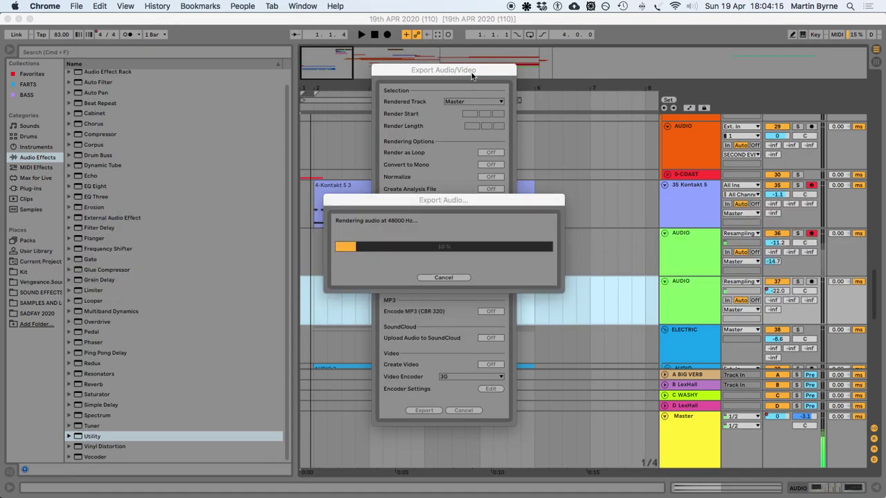
pyautogui.press('super+n')
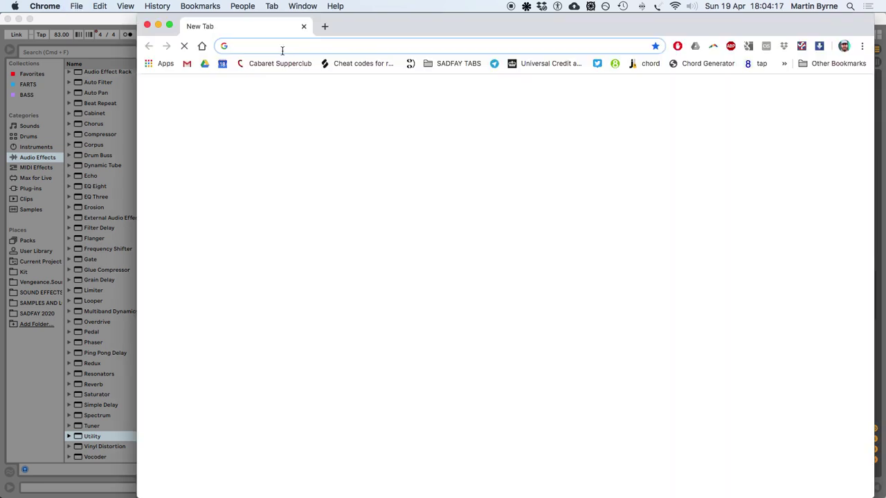
pyautogui.rightClick(445, 64)
pyautogui.click(459, 73)
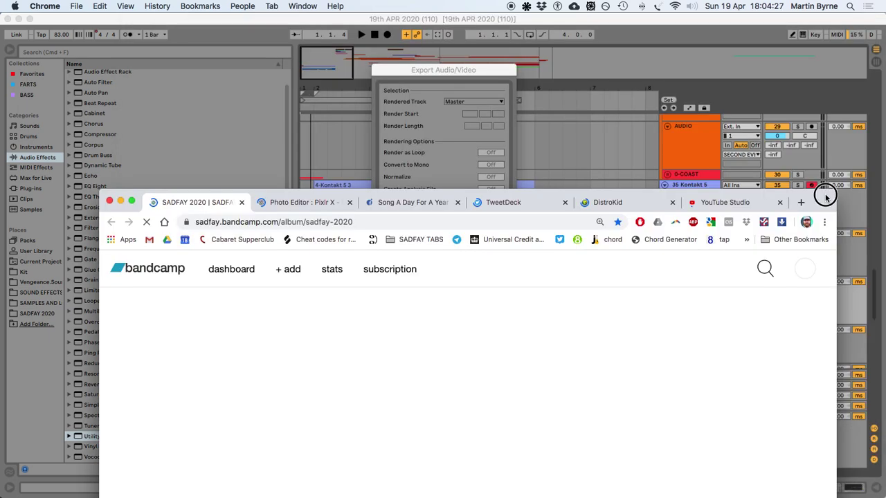
pyautogui.moveTo(826, 192); pyautogui.dragTo(834, 15)
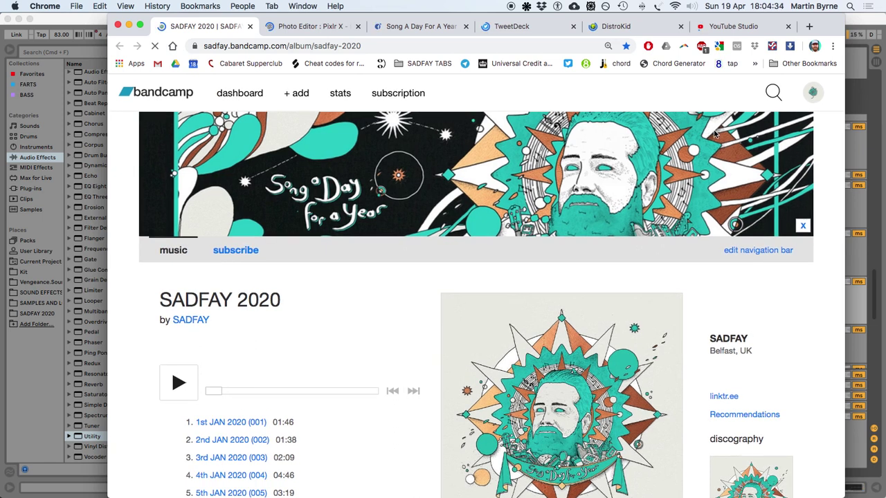
# Open the SADFAY 2020 album for editing on Bandcamp
pyautogui.press('super+Tab')
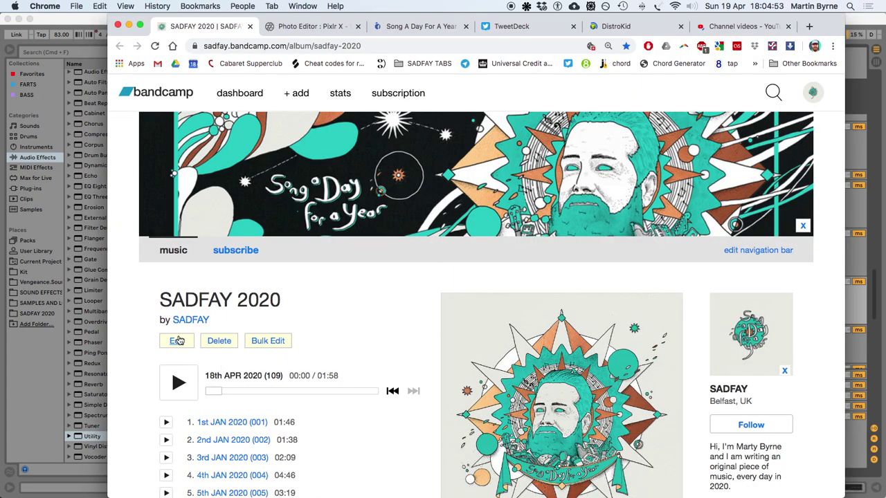
pyautogui.click(178, 341)
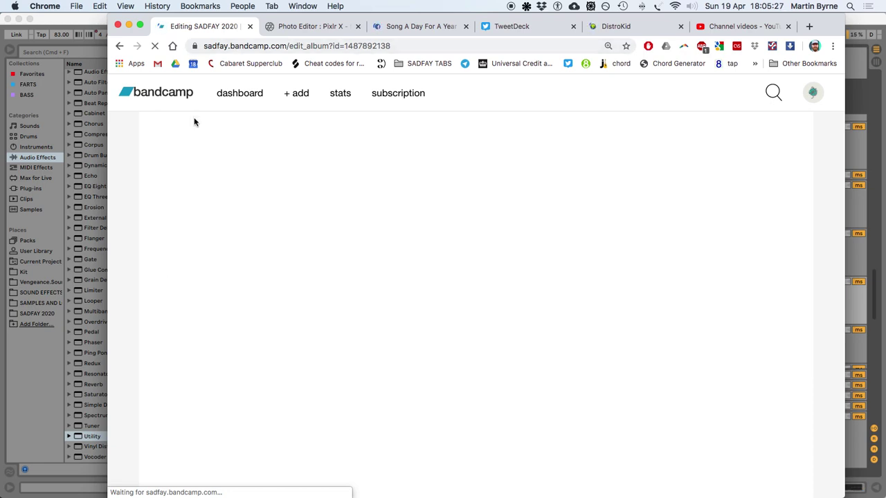
# Load the artist's own music website in a new browser tab
pyautogui.click(809, 27)
pyautogui.write('m')
pyautogui.press('Return')
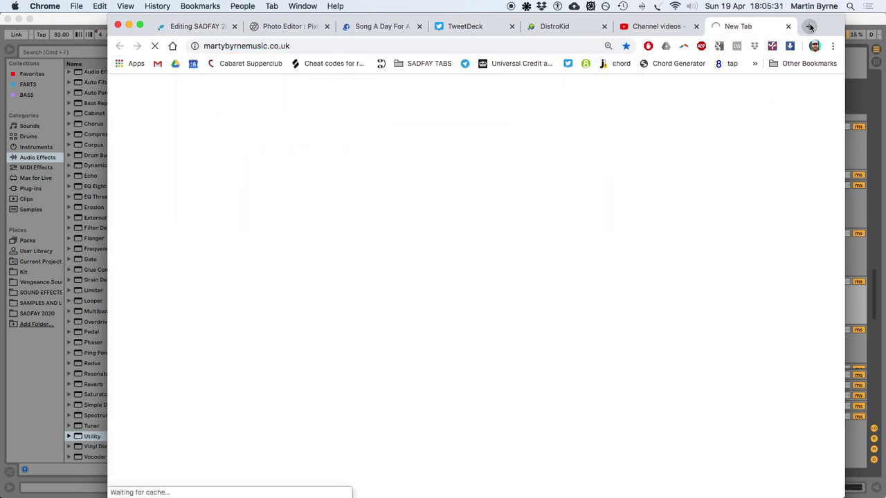